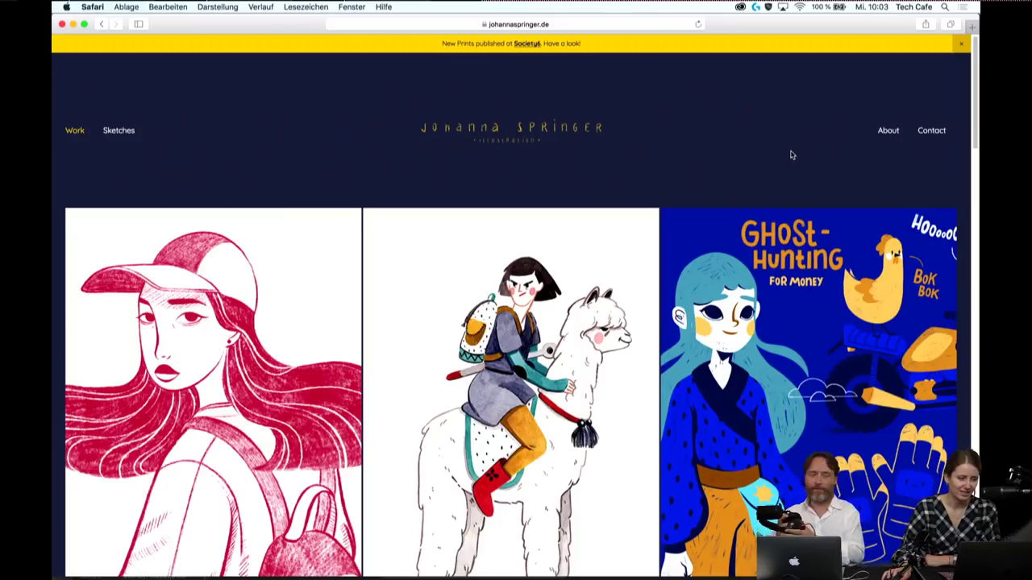
- Scroll through the Safari portfolio page to find the Ghost Hunting project
{"action": "scroll", "coordinate": [791, 155], "scroll_direction": "down", "scroll_amount": 1}
{"action": "scroll", "coordinate": [791, 154], "scroll_direction": "down", "scroll_amount": 1}
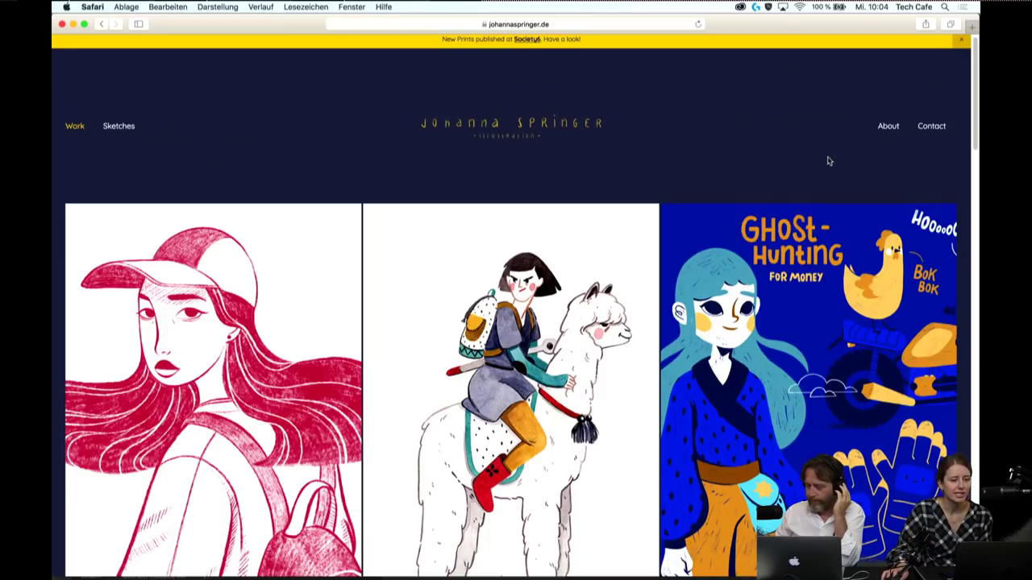
{"action": "scroll", "coordinate": [831, 158], "scroll_direction": "down", "scroll_amount": 2}
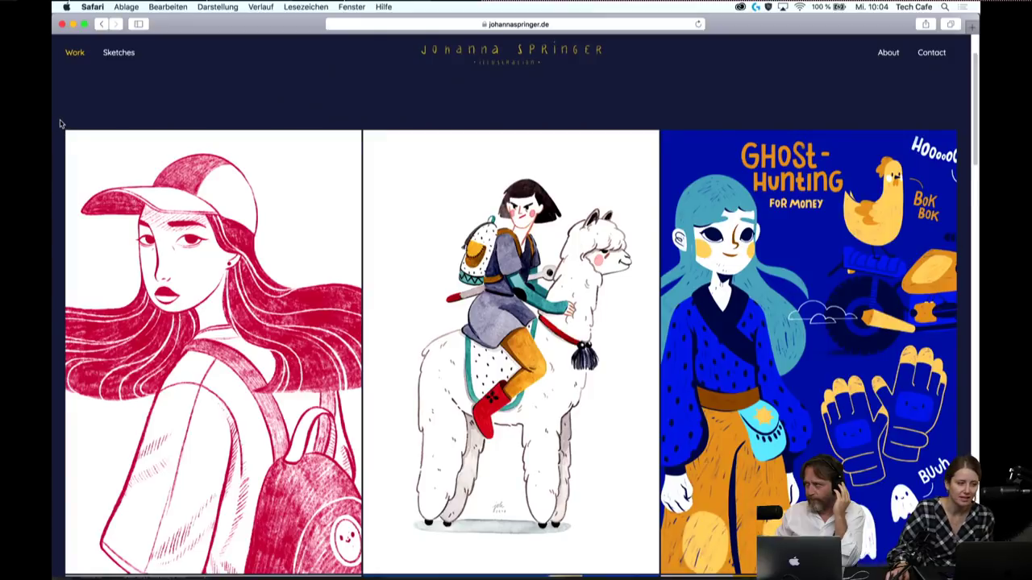
{"action": "scroll", "coordinate": [59, 123], "scroll_direction": "down", "scroll_amount": 2}
{"action": "scroll", "coordinate": [60, 123], "scroll_direction": "up", "scroll_amount": 3}
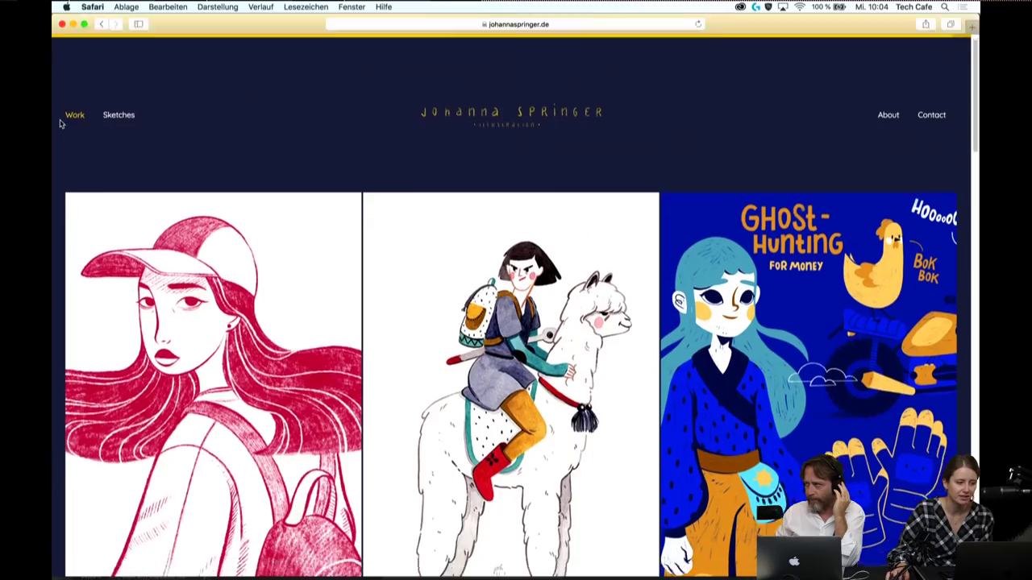
{"action": "scroll", "coordinate": [60, 123], "scroll_direction": "down", "scroll_amount": 5}
{"action": "scroll", "coordinate": [59, 123], "scroll_direction": "down", "scroll_amount": 4}
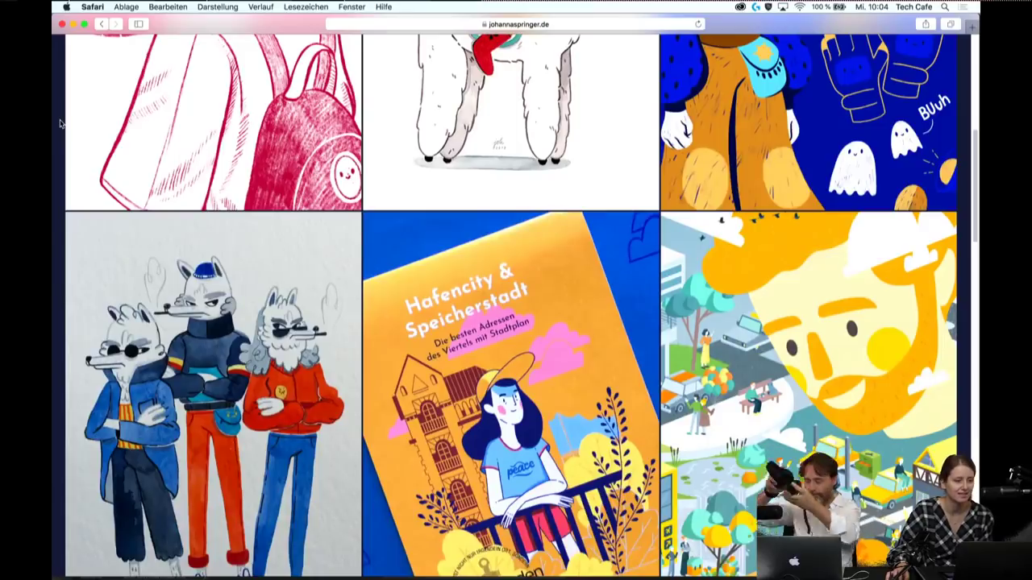
{"action": "scroll", "coordinate": [59, 123], "scroll_direction": "down", "scroll_amount": 3}
{"action": "scroll", "coordinate": [60, 124], "scroll_direction": "down", "scroll_amount": 2}
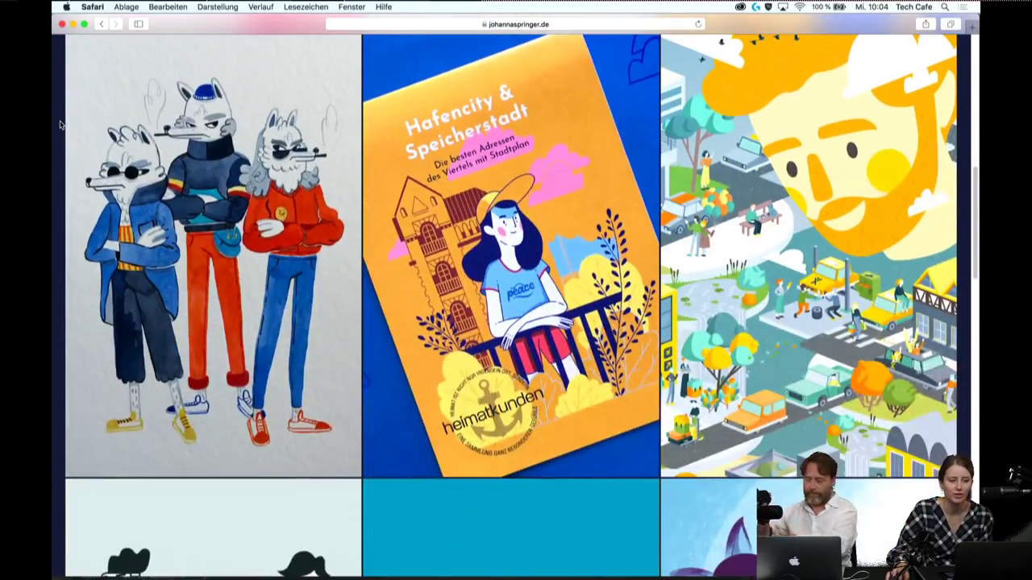
{"action": "scroll", "coordinate": [60, 123], "scroll_direction": "down", "scroll_amount": 5}
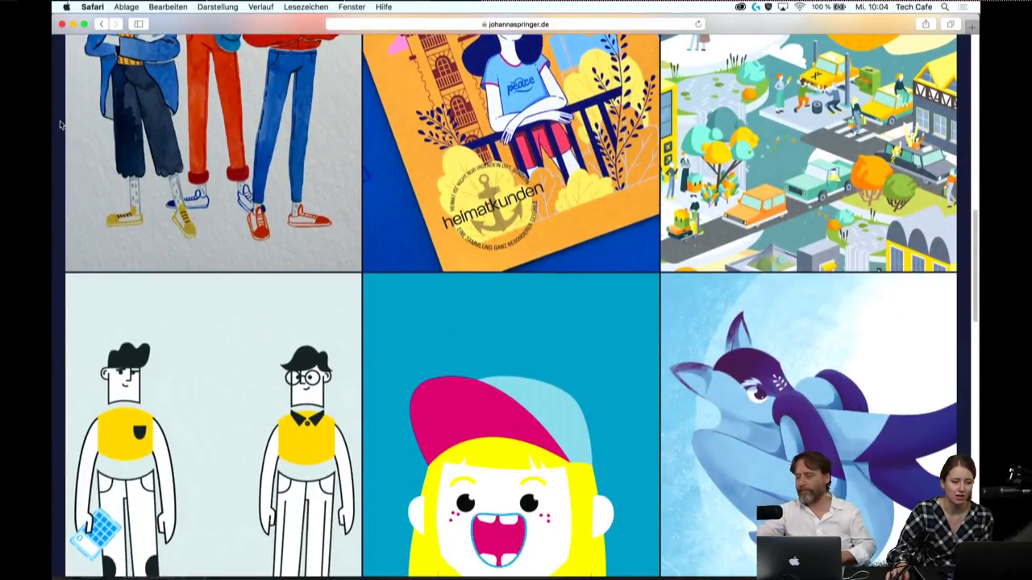
{"action": "scroll", "coordinate": [60, 123], "scroll_direction": "down", "scroll_amount": 2}
{"action": "scroll", "coordinate": [59, 124], "scroll_direction": "down", "scroll_amount": 8}
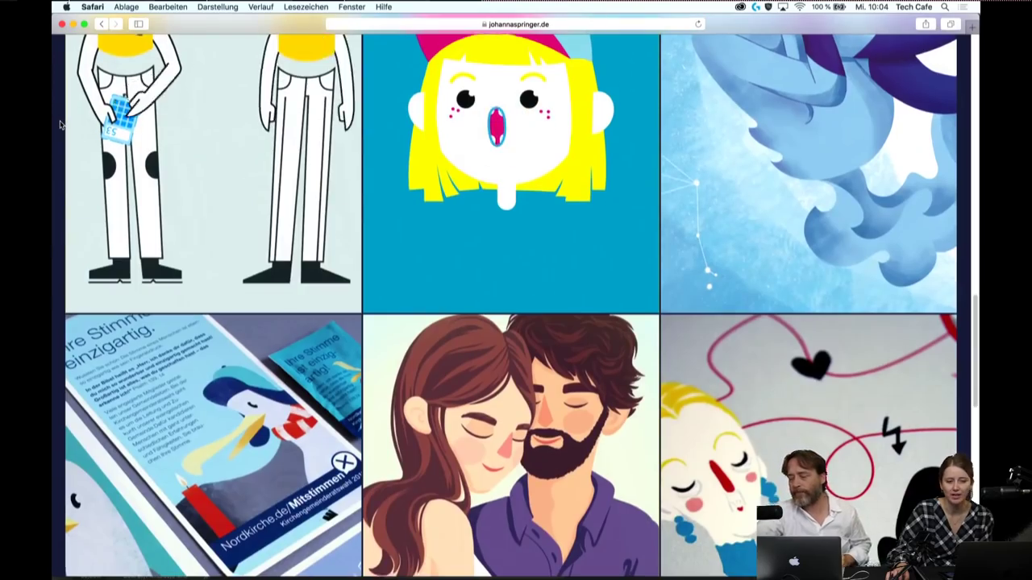
{"action": "scroll", "coordinate": [59, 123], "scroll_direction": "down", "scroll_amount": 10}
{"action": "scroll", "coordinate": [60, 124], "scroll_direction": "down", "scroll_amount": 3}
{"action": "scroll", "coordinate": [59, 124], "scroll_direction": "up", "scroll_amount": 15}
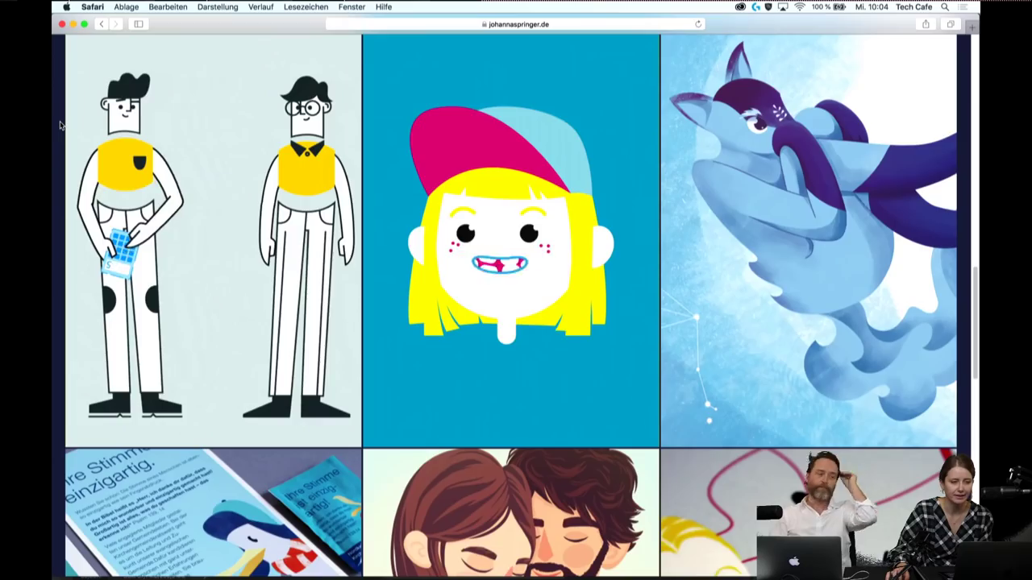
{"action": "scroll", "coordinate": [60, 123], "scroll_direction": "up", "scroll_amount": 9}
{"action": "scroll", "coordinate": [59, 123], "scroll_direction": "up", "scroll_amount": 5}
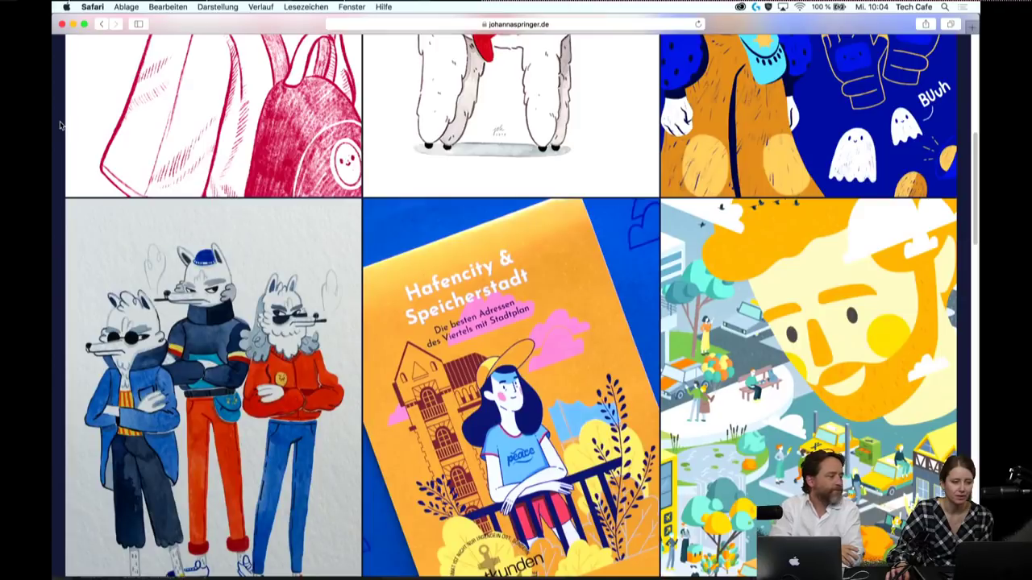
{"action": "scroll", "coordinate": [59, 123], "scroll_direction": "up", "scroll_amount": 2}
{"action": "scroll", "coordinate": [60, 123], "scroll_direction": "up", "scroll_amount": 7}
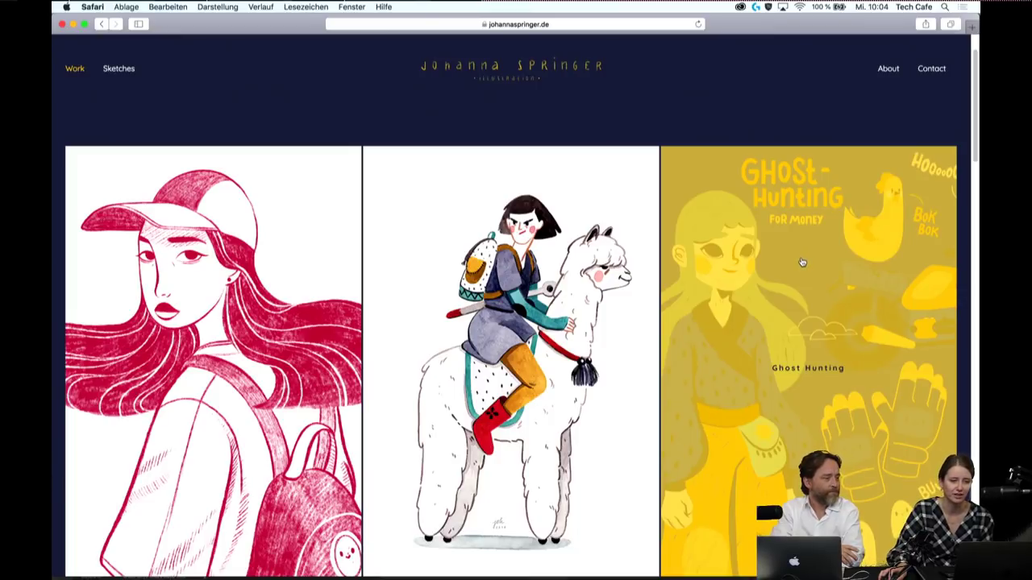
- Open the Ghost Hunting project, scroll its page, and return to the main character illustration
{"action": "left_click", "coordinate": [802, 262]}
{"action": "scroll", "coordinate": [804, 261], "scroll_direction": "down", "scroll_amount": 5}
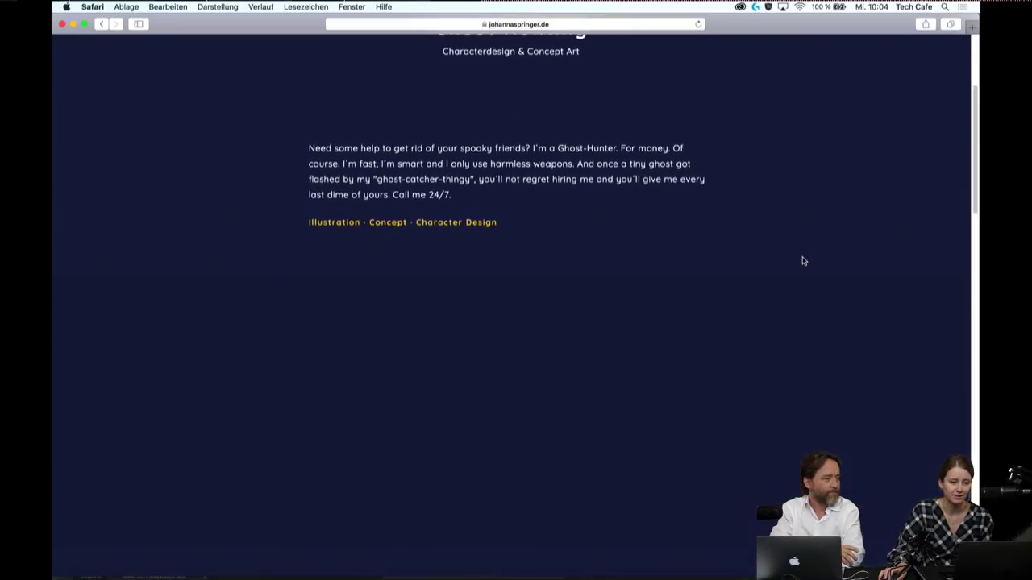
{"action": "scroll", "coordinate": [804, 262], "scroll_direction": "down", "scroll_amount": 2}
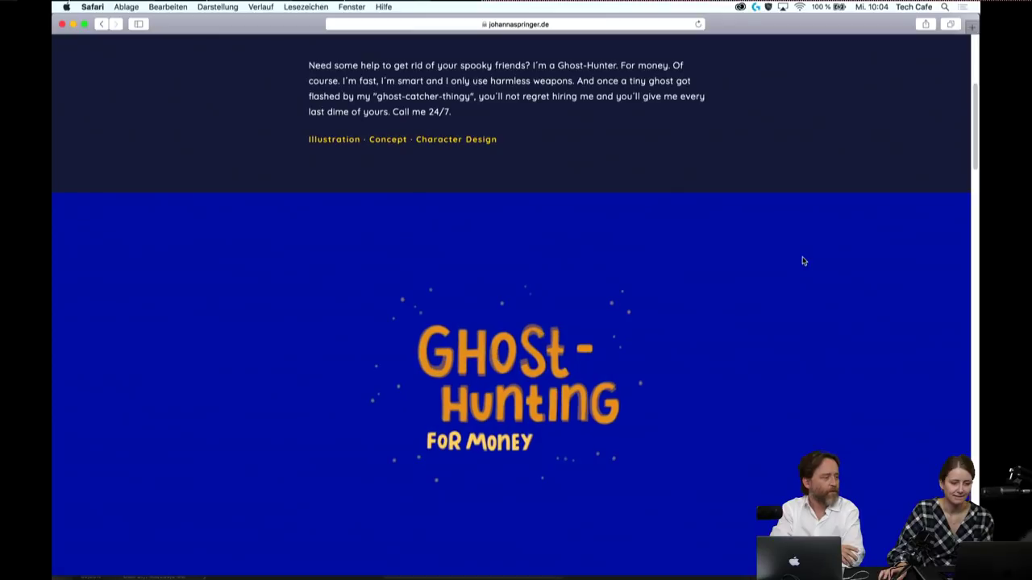
{"action": "scroll", "coordinate": [803, 261], "scroll_direction": "down", "scroll_amount": 2}
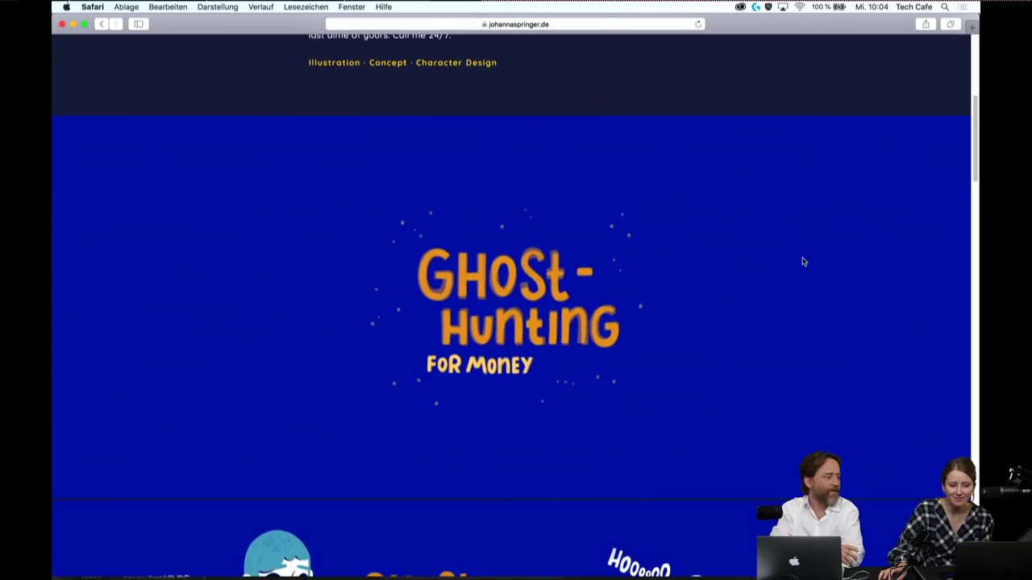
{"action": "scroll", "coordinate": [717, 269], "scroll_direction": "down", "scroll_amount": 10}
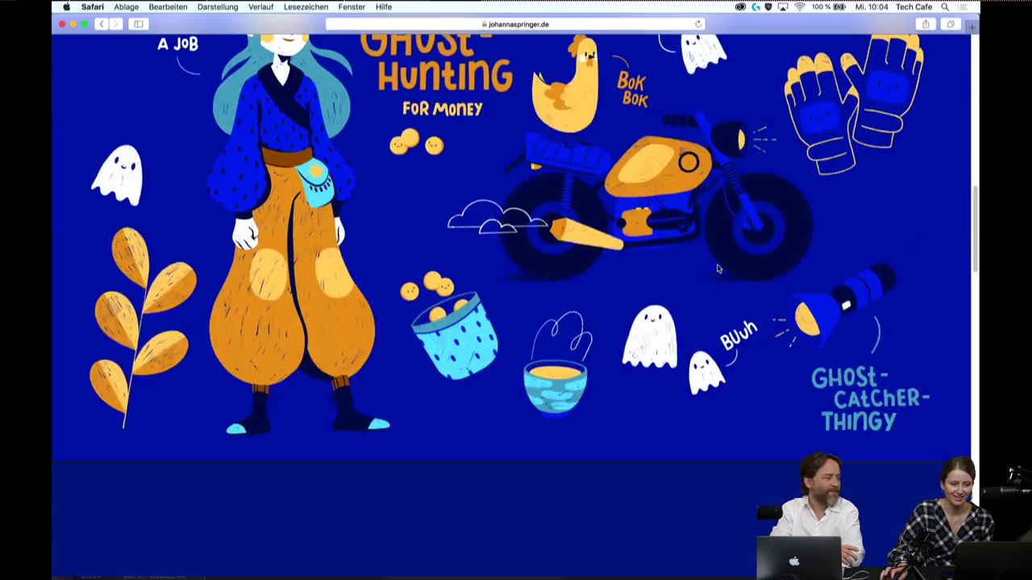
{"action": "scroll", "coordinate": [716, 269], "scroll_direction": "up", "scroll_amount": 3}
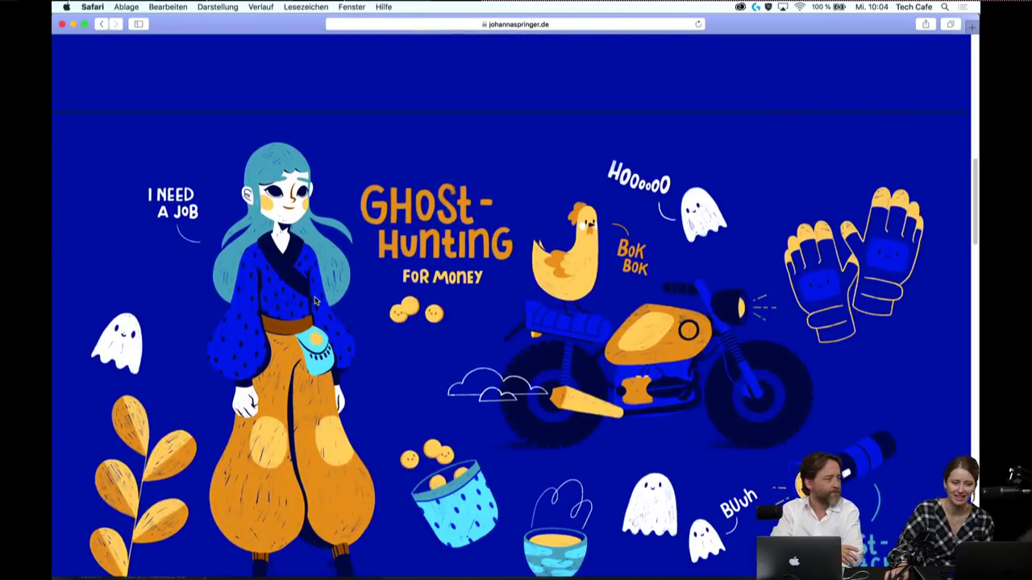
{"action": "scroll", "coordinate": [315, 301], "scroll_direction": "down", "scroll_amount": 9}
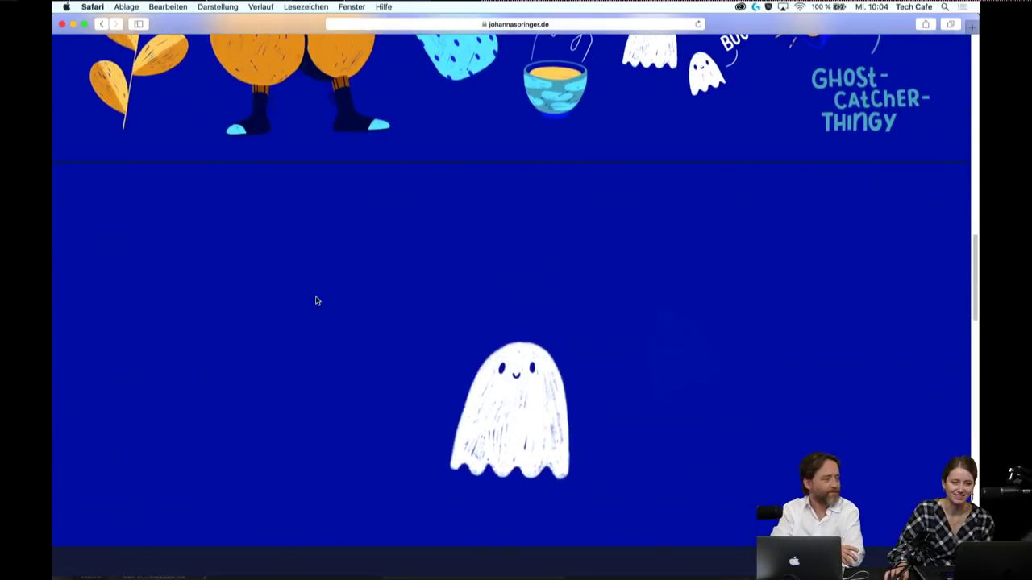
{"action": "scroll", "coordinate": [316, 301], "scroll_direction": "down", "scroll_amount": 2}
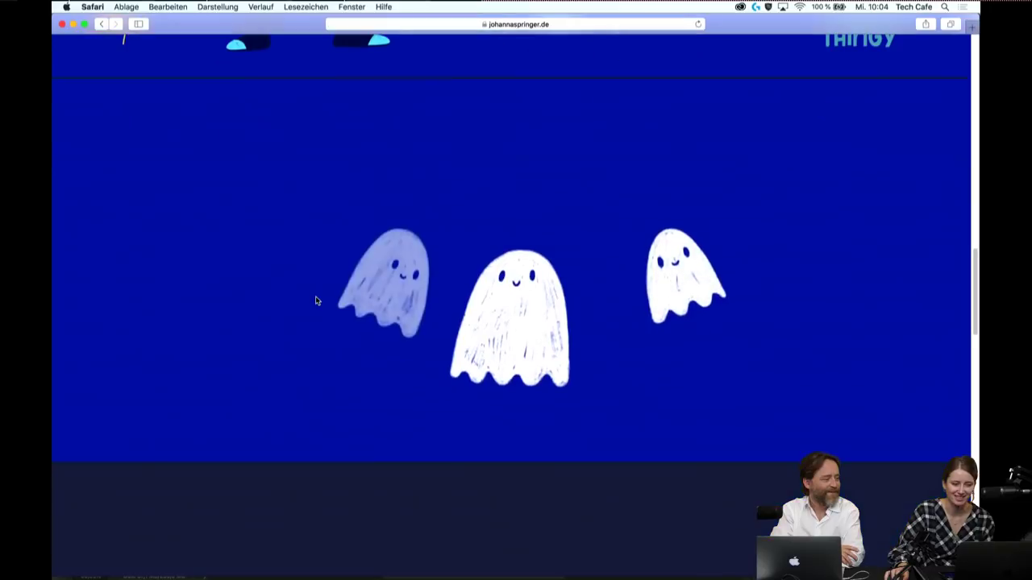
{"action": "scroll", "coordinate": [315, 301], "scroll_direction": "down", "scroll_amount": 2}
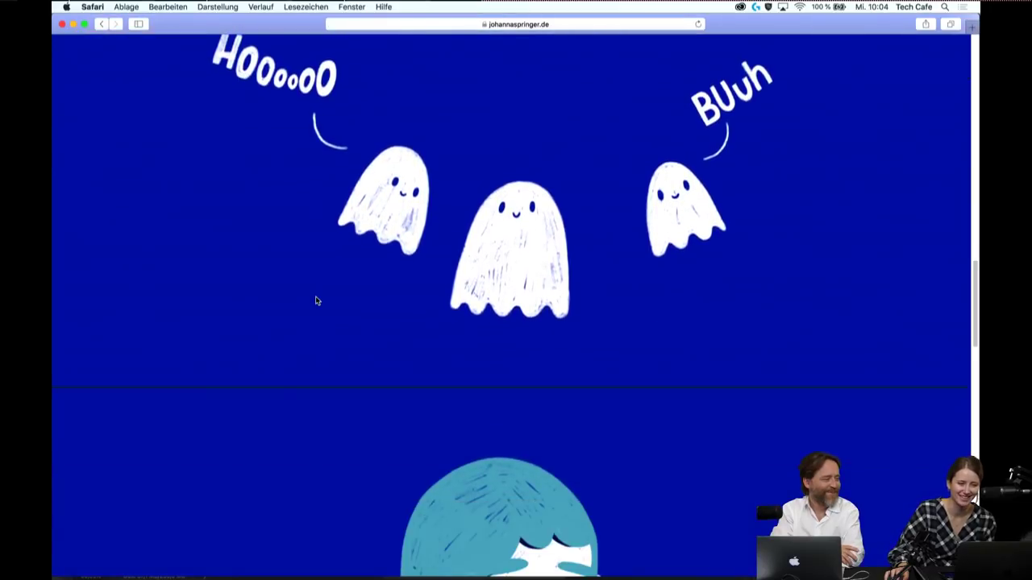
{"action": "scroll", "coordinate": [315, 301], "scroll_direction": "down", "scroll_amount": 8}
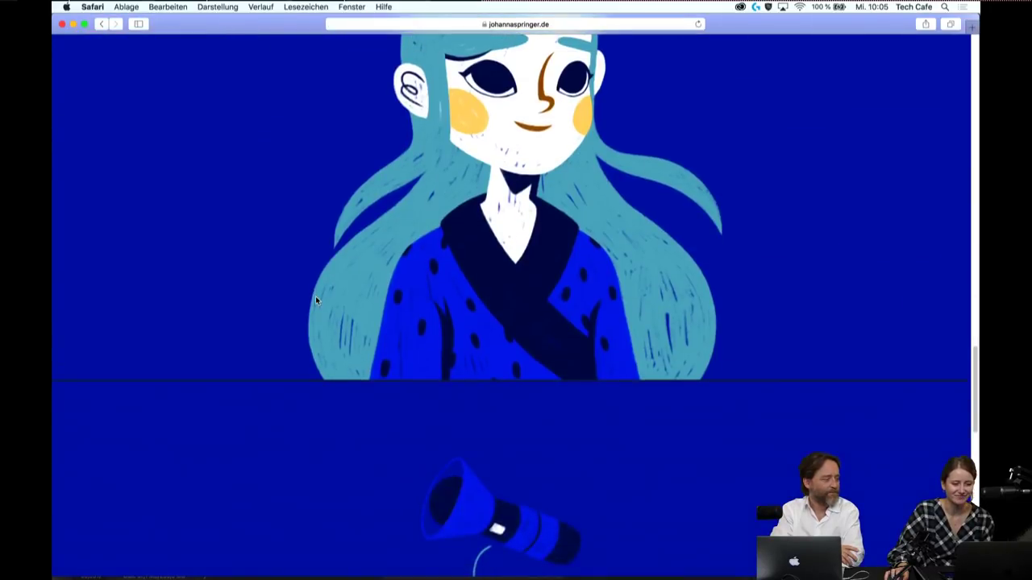
{"action": "scroll", "coordinate": [315, 301], "scroll_direction": "down", "scroll_amount": 8}
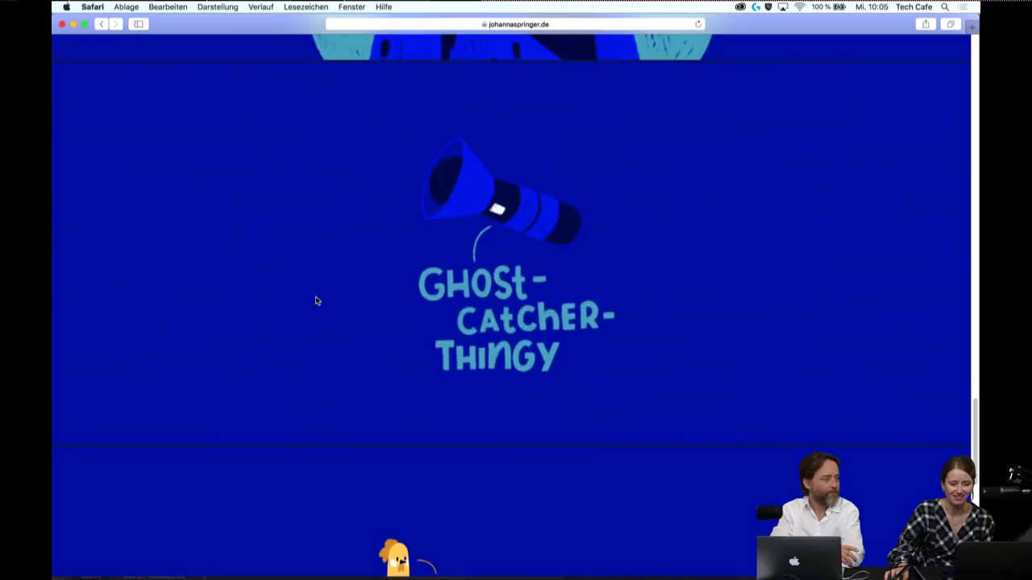
{"action": "scroll", "coordinate": [316, 300], "scroll_direction": "down", "scroll_amount": 5}
{"action": "scroll", "coordinate": [316, 301], "scroll_direction": "down", "scroll_amount": 2}
{"action": "scroll", "coordinate": [315, 300], "scroll_direction": "down", "scroll_amount": 3}
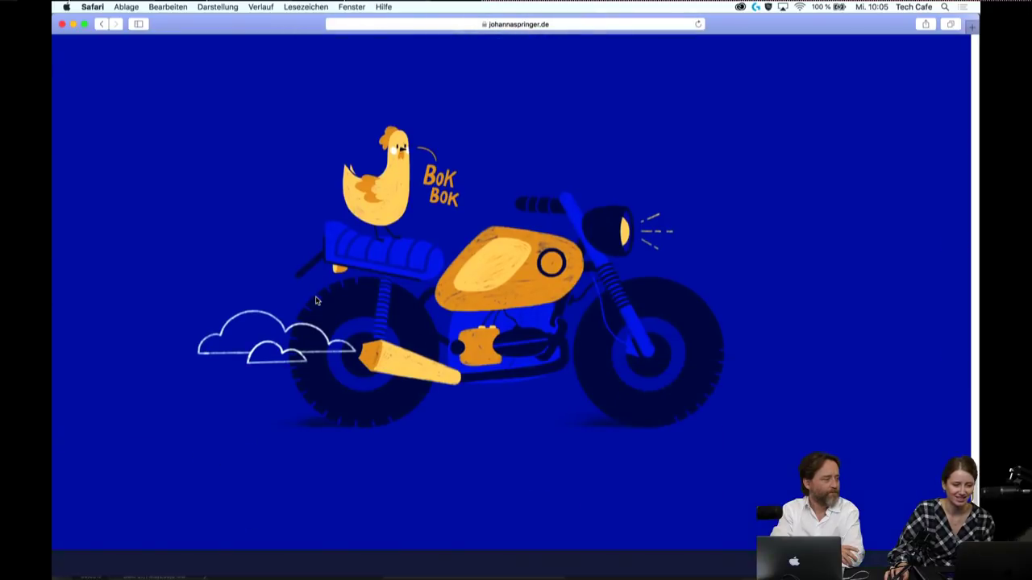
{"action": "scroll", "coordinate": [315, 301], "scroll_direction": "up", "scroll_amount": 10}
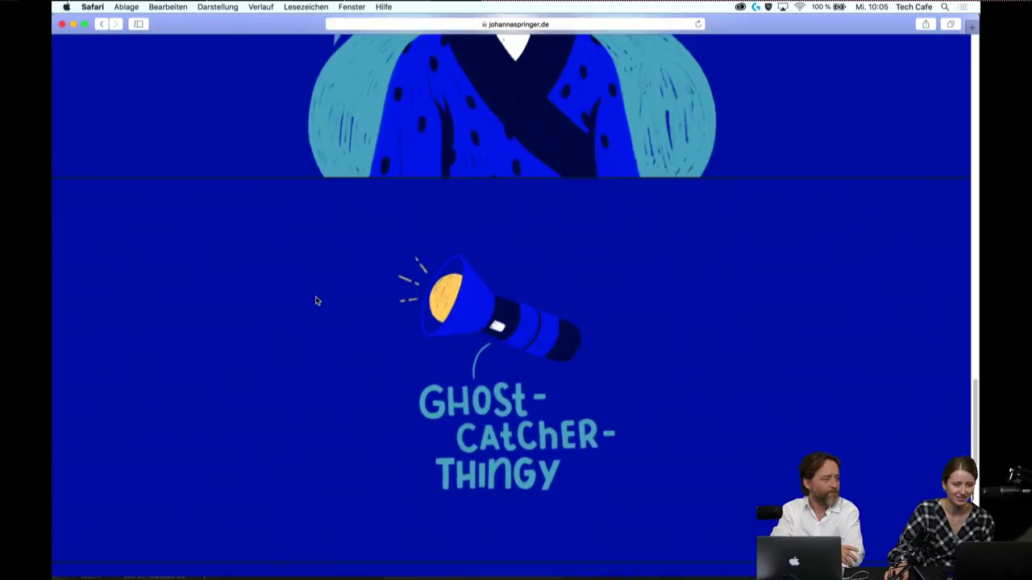
{"action": "scroll", "coordinate": [315, 301], "scroll_direction": "up", "scroll_amount": 6}
{"action": "scroll", "coordinate": [315, 301], "scroll_direction": "up", "scroll_amount": 5}
{"action": "scroll", "coordinate": [316, 301], "scroll_direction": "up", "scroll_amount": 3}
{"action": "scroll", "coordinate": [317, 301], "scroll_direction": "up", "scroll_amount": 10}
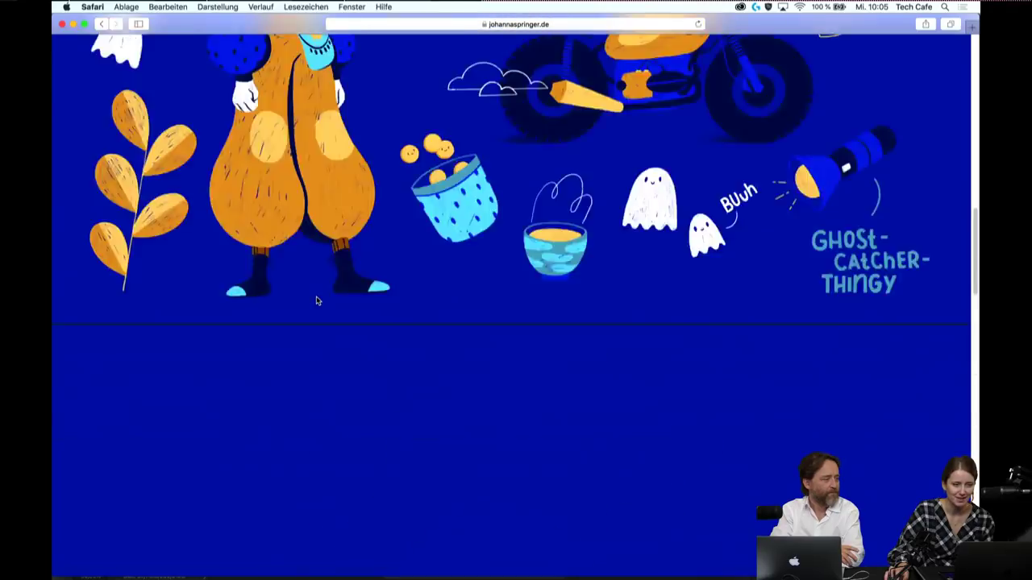
{"action": "scroll", "coordinate": [317, 301], "scroll_direction": "up", "scroll_amount": 5}
{"action": "scroll", "coordinate": [316, 300], "scroll_direction": "up", "scroll_amount": 2}
{"action": "scroll", "coordinate": [317, 301], "scroll_direction": "up", "scroll_amount": 1}
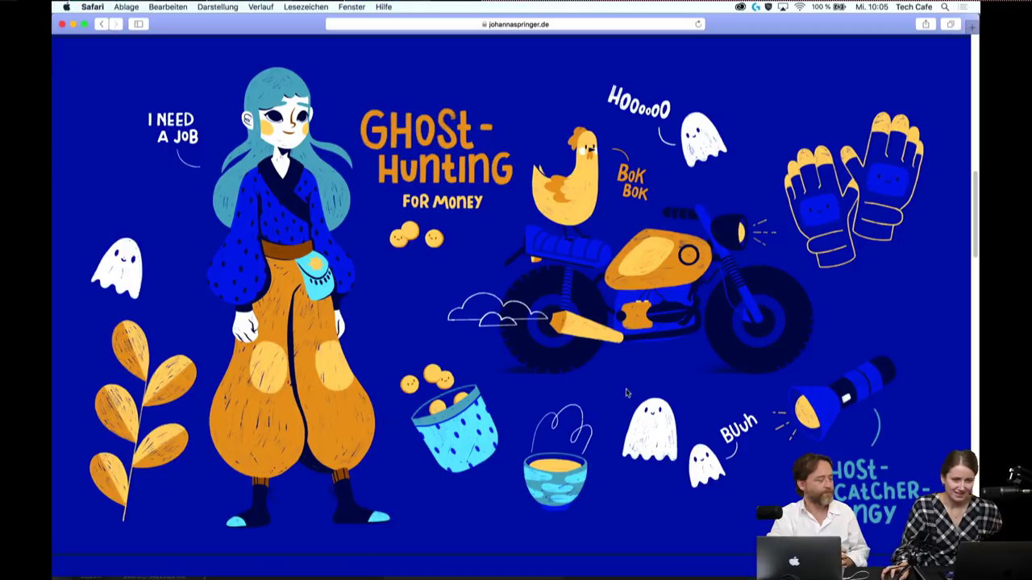
{"action": "mouse_move", "coordinate": [235, 576]}
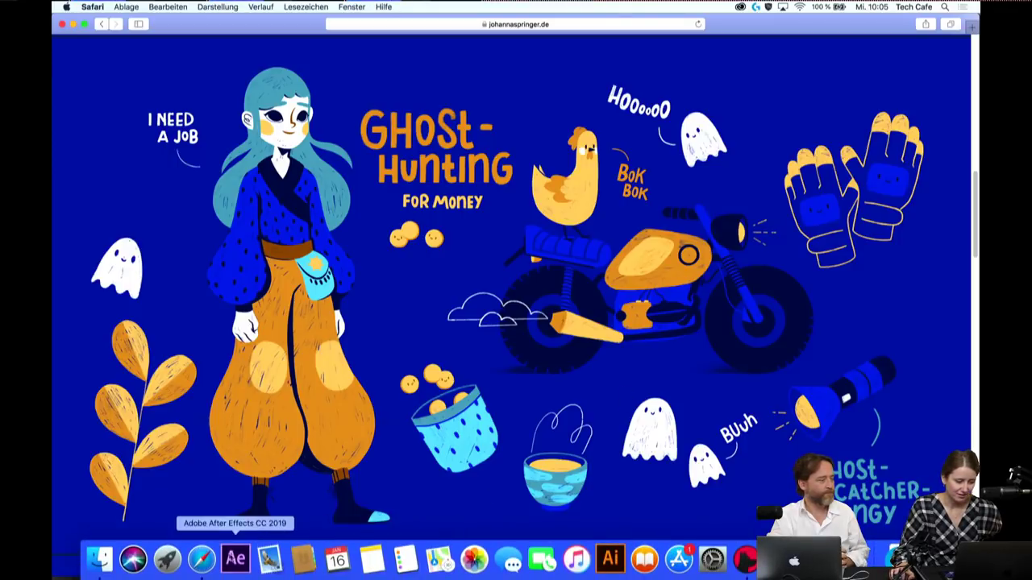
- Return to Photoshop, zoom in on the two teens, and bring up the Johanna project folder
{"action": "left_click", "coordinate": [746, 559]}
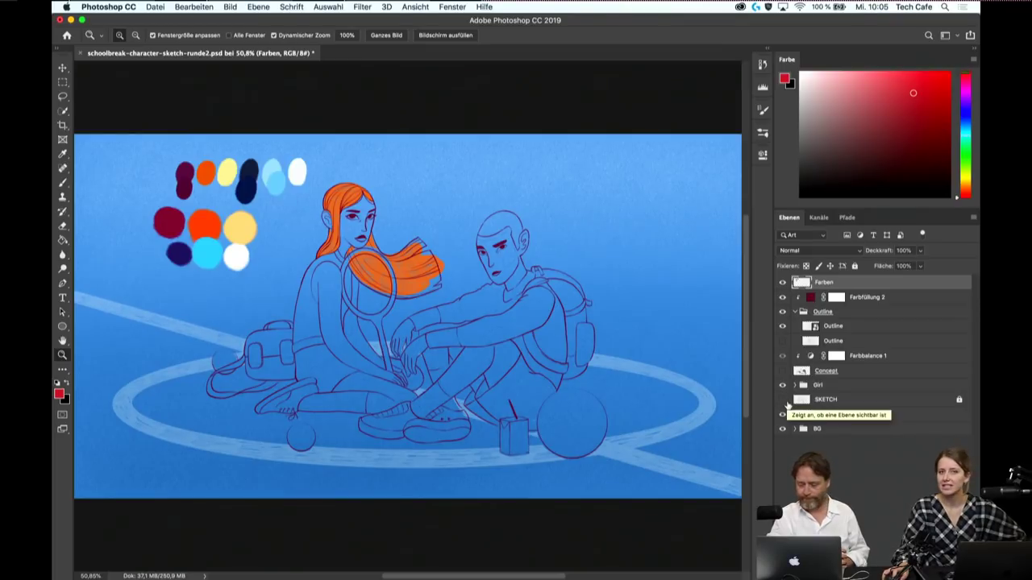
{"action": "left_click", "coordinate": [385, 324]}
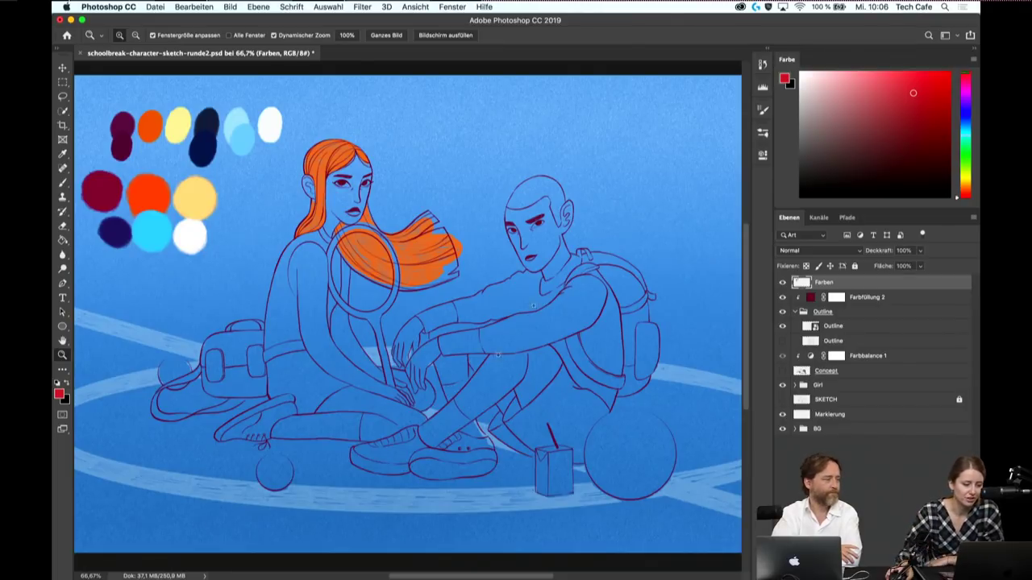
{"action": "left_click", "coordinate": [99, 558]}
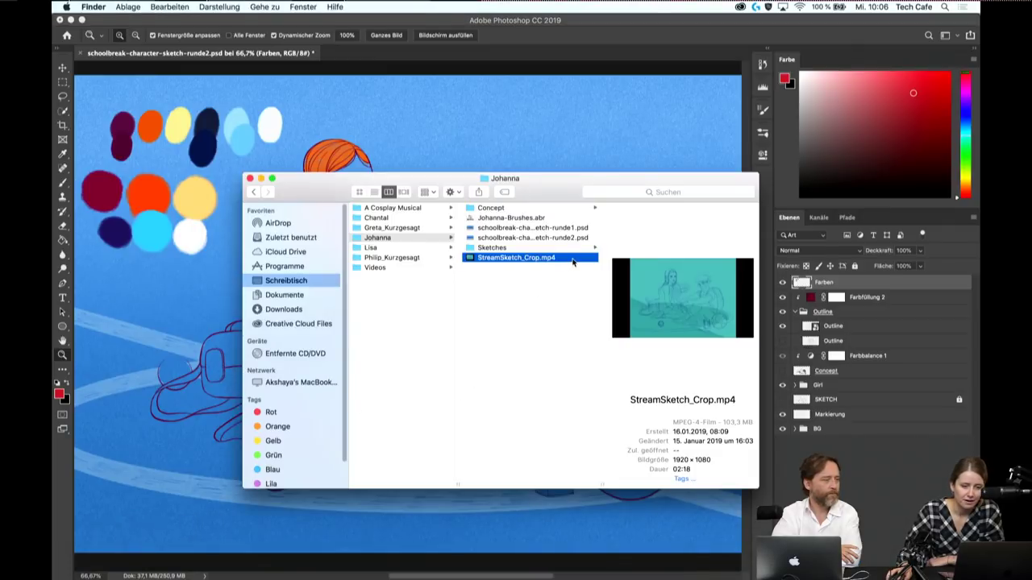
- Play StreamSketch_Crop.mp4 in QuickTime Player to its 02:18 end, then quit the player
{"action": "double_click", "coordinate": [573, 258]}
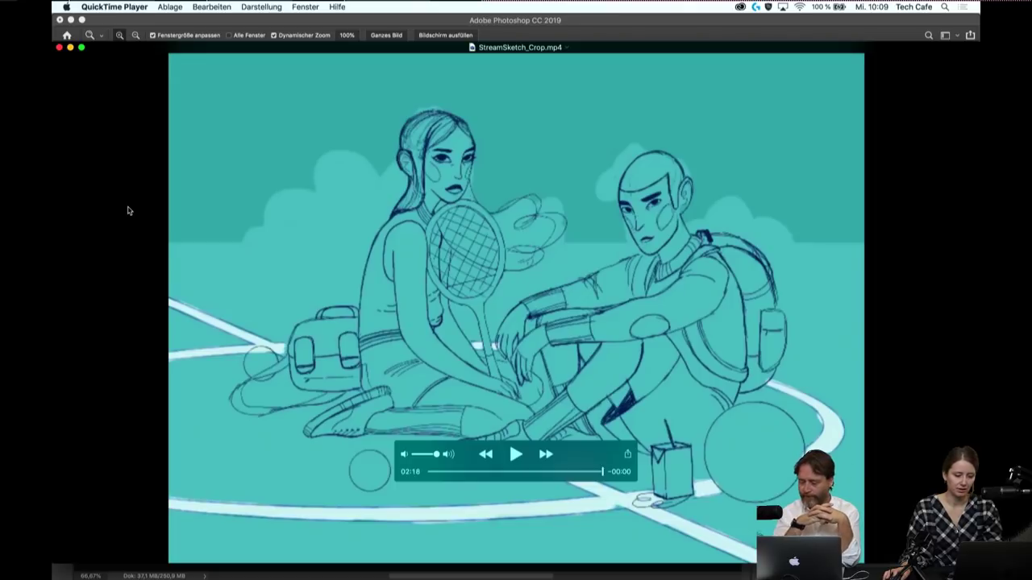
{"action": "key", "text": "super+q"}
- Bring the schoolbreak-character-sketch-runde2.psd sketch to the front and nudge the view slightly right
{"action": "left_click", "coordinate": [434, 147]}
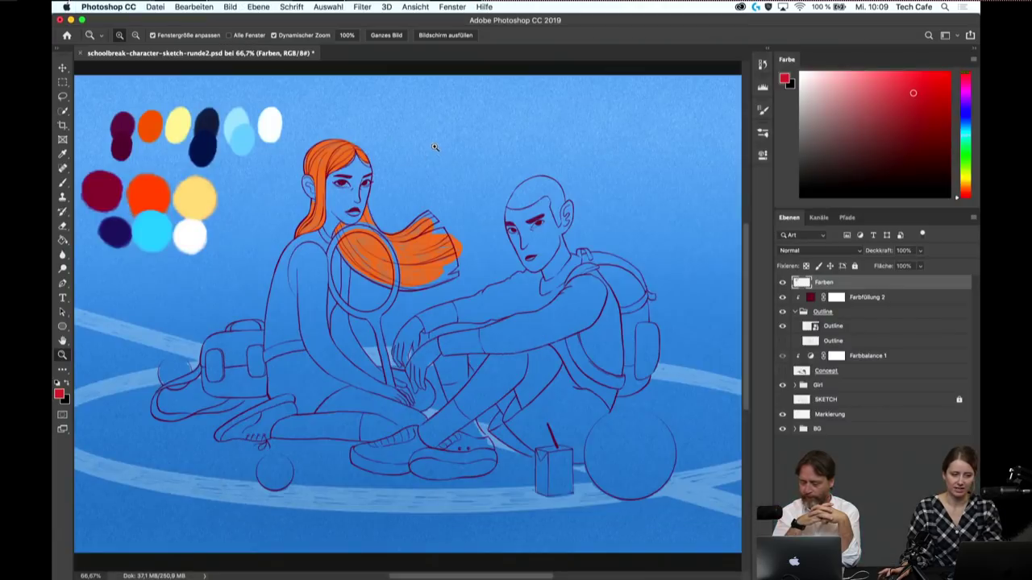
{"action": "left_click_drag", "start_coordinate": [401, 185], "coordinate": [411, 192]}
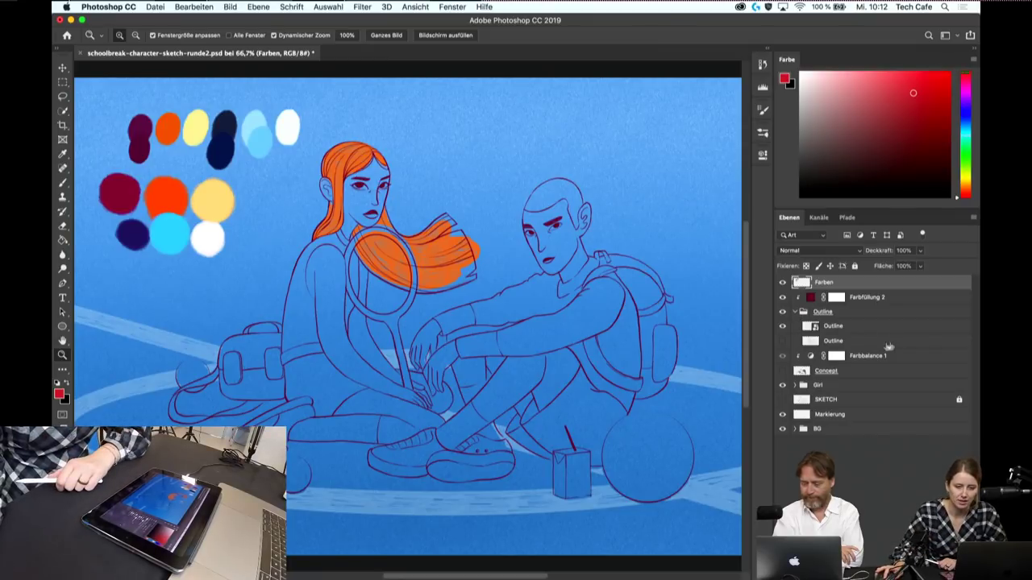
- Select the Concept layer and make it visible to show the coloured figures
{"action": "left_click", "coordinate": [839, 372]}
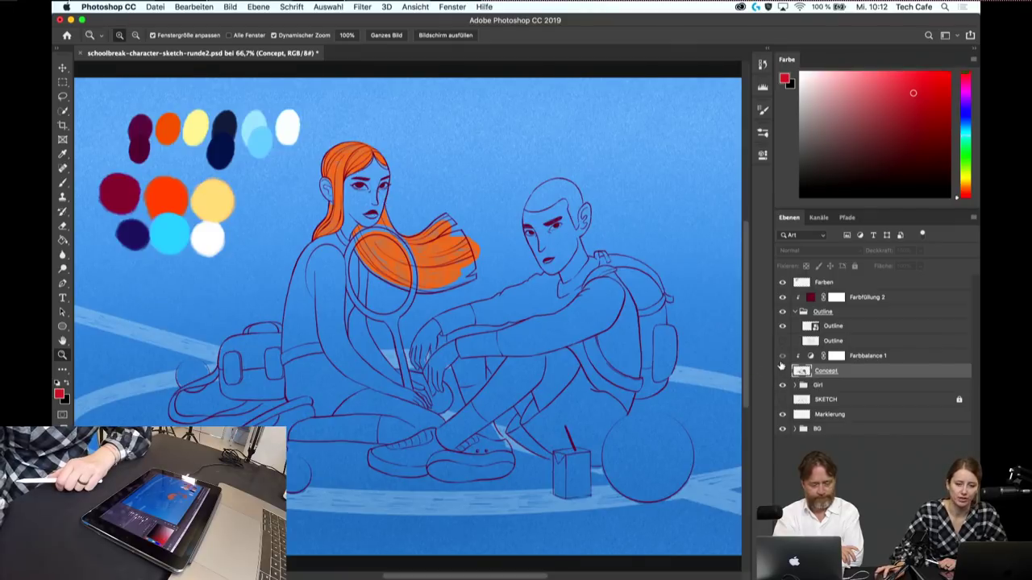
{"action": "left_click", "coordinate": [783, 371]}
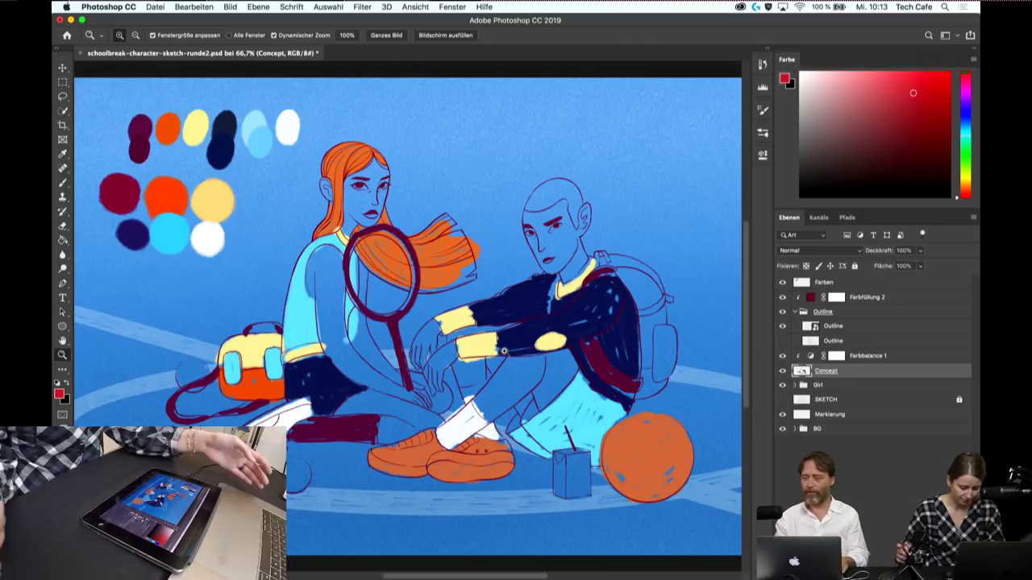
- Switch to the Brush and delete the Farbbalance 1 adjustment layer
{"action": "key", "text": "b"}
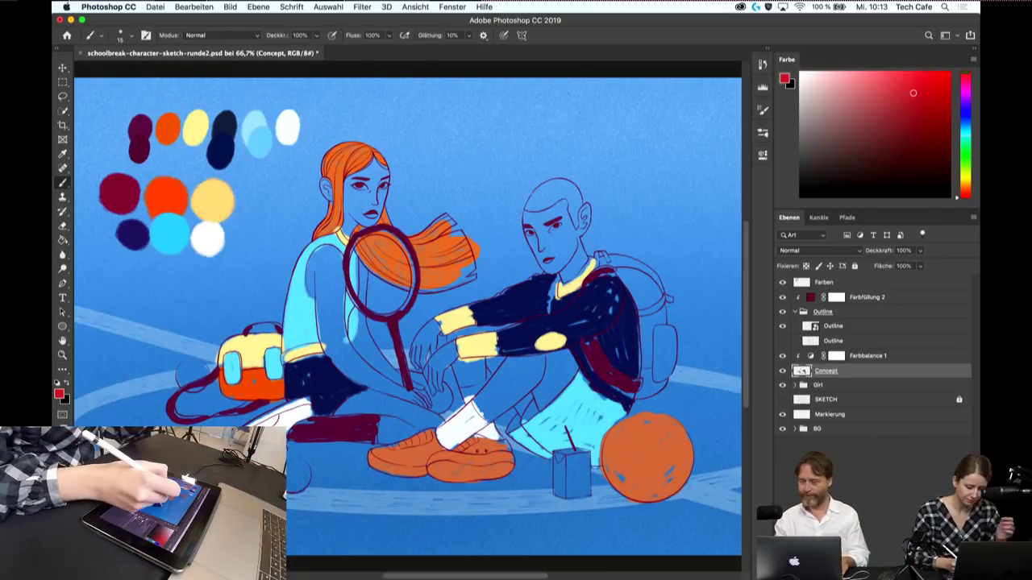
{"action": "scroll", "coordinate": [393, 312], "scroll_direction": "up", "scroll_amount": 5}
{"action": "scroll", "coordinate": [407, 315], "scroll_direction": "down", "scroll_amount": 5}
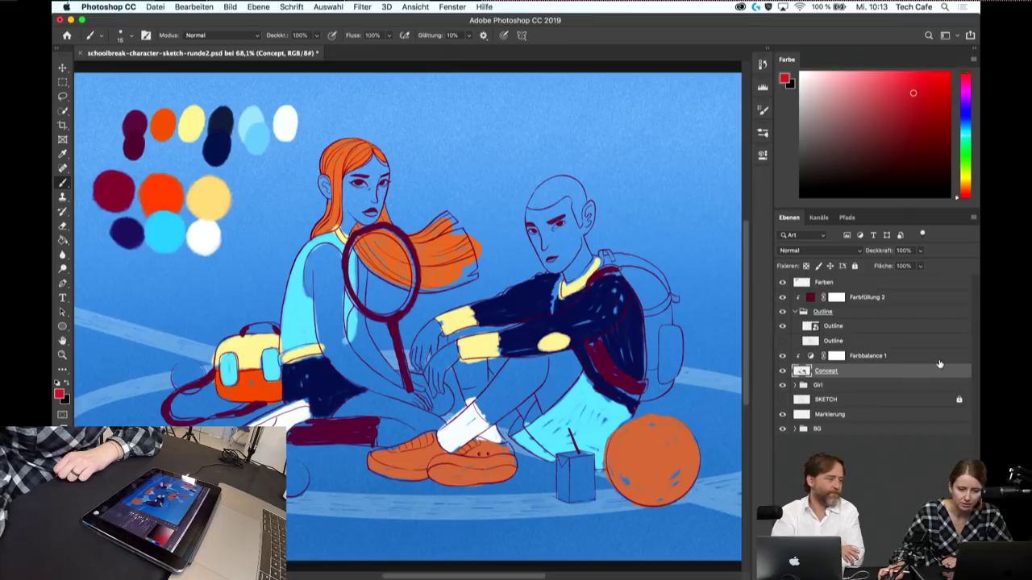
{"action": "left_click", "coordinate": [940, 360]}
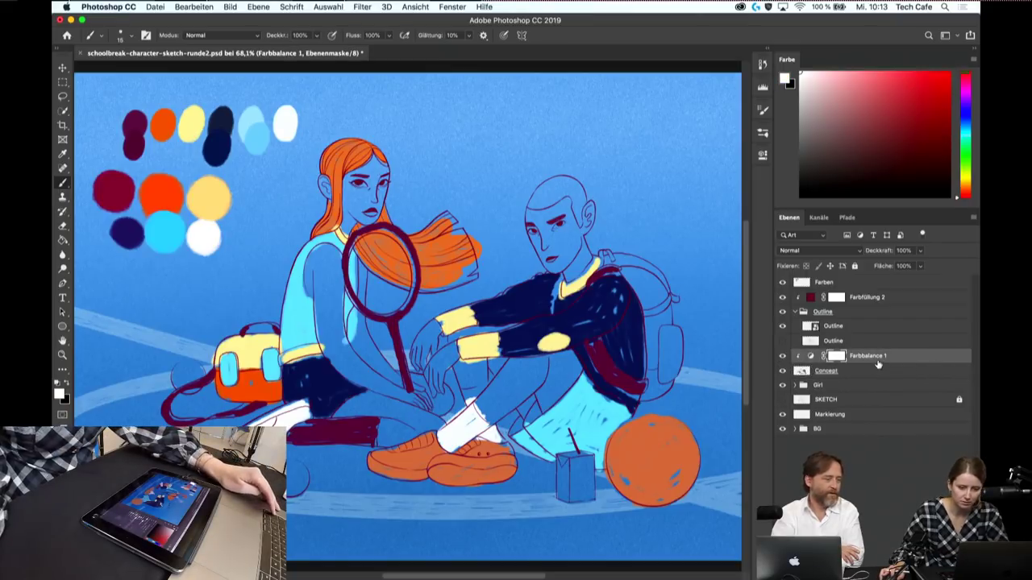
{"action": "key", "text": "BackSpace"}
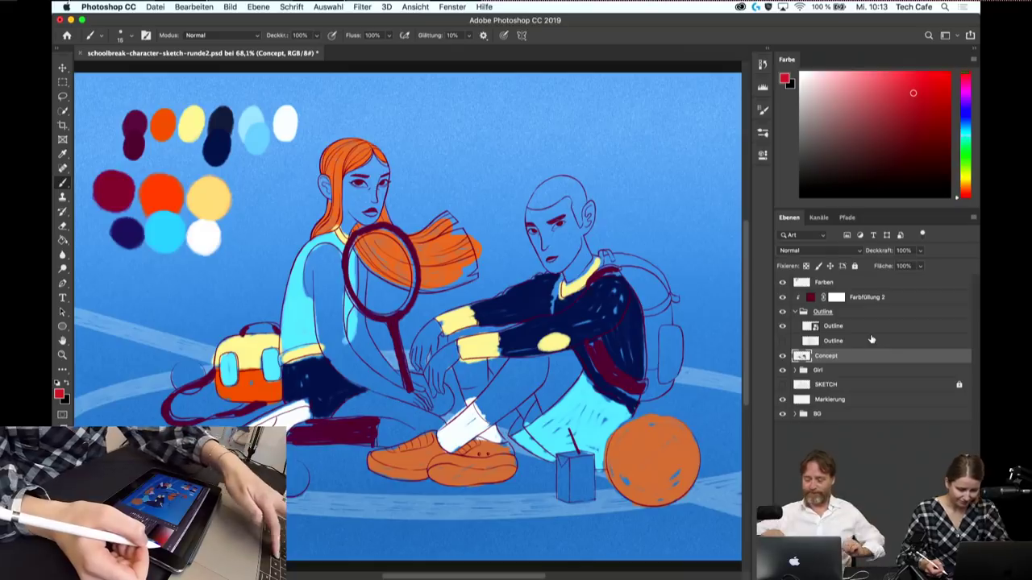
{"action": "left_click_drag", "start_coordinate": [871, 339], "coordinate": [872, 331]}
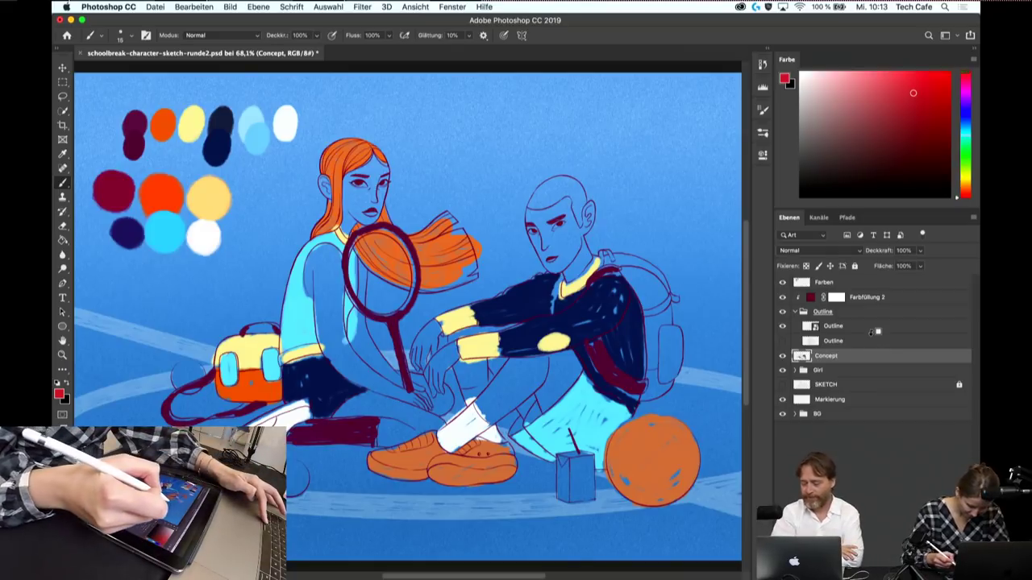
- Set the foreground to pale pink e9cfcf in the Farbwähler and confirm it
{"action": "left_click", "coordinate": [60, 395]}
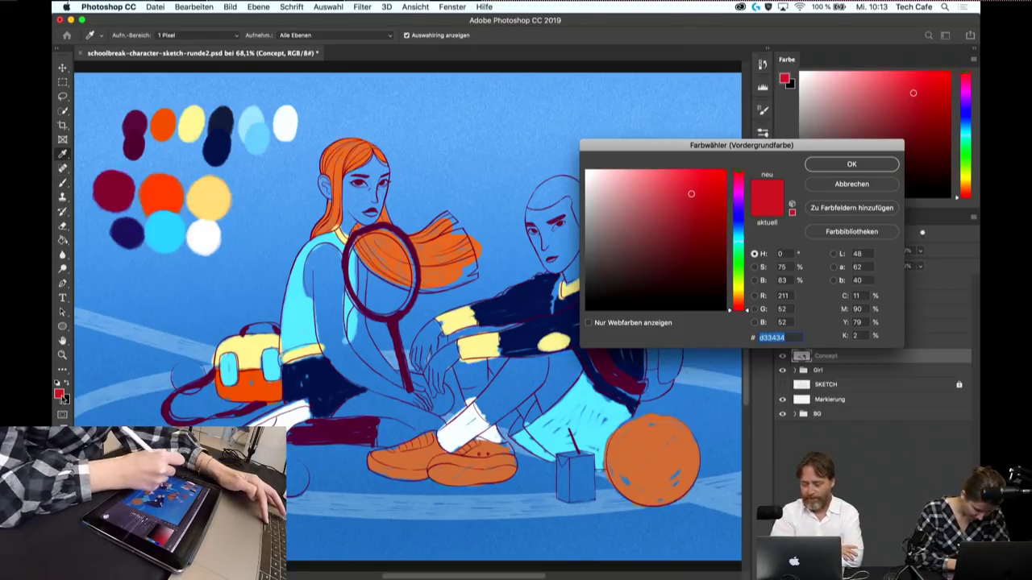
{"action": "left_click", "coordinate": [618, 182]}
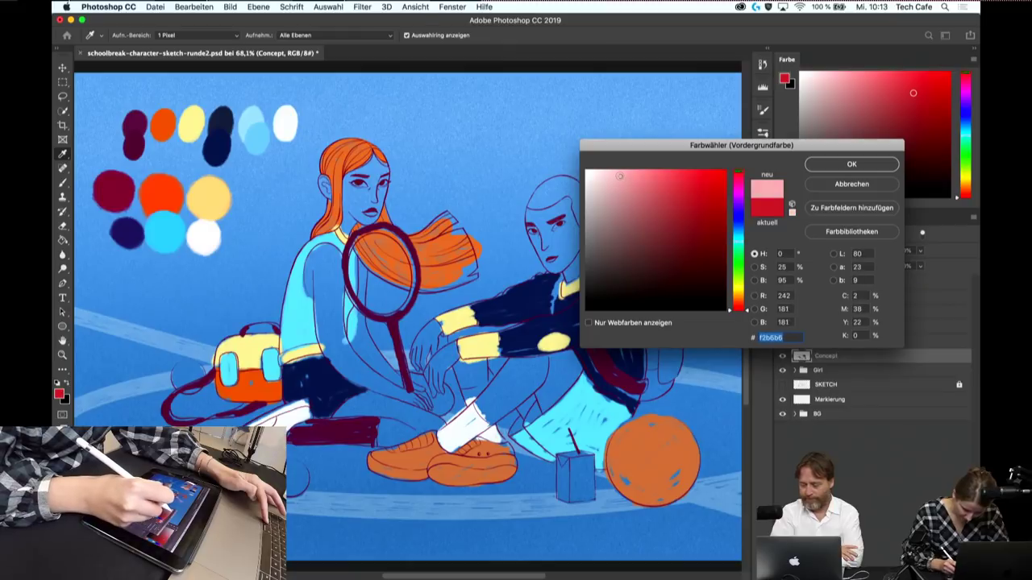
{"action": "left_click_drag", "start_coordinate": [663, 150], "coordinate": [484, 77]}
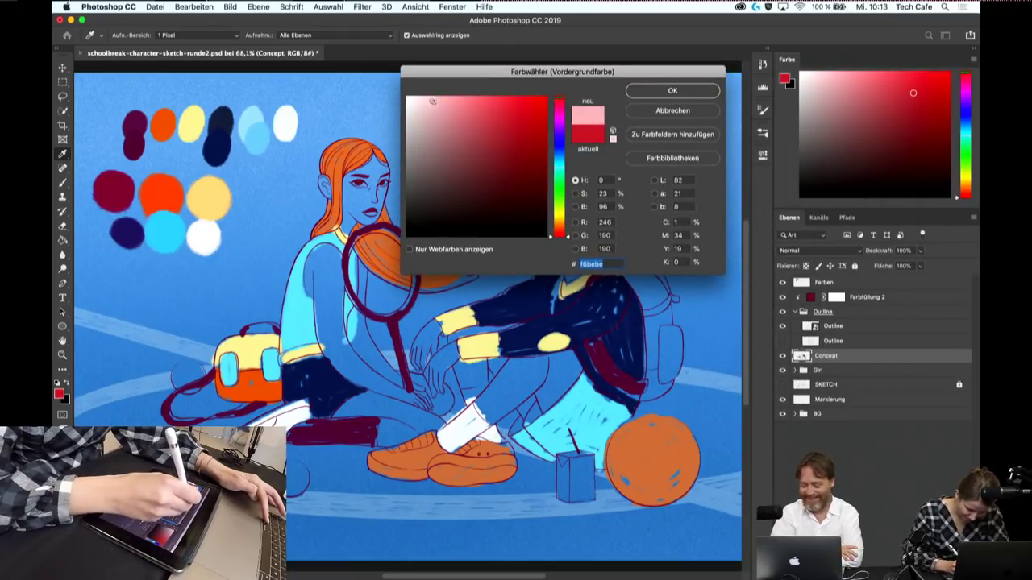
{"action": "mouse_move", "coordinate": [433, 101]}
{"action": "left_mouse_down"}
{"action": "mouse_move", "coordinate": [429, 93]}
{"action": "mouse_move", "coordinate": [420, 109]}
{"action": "left_mouse_up"}
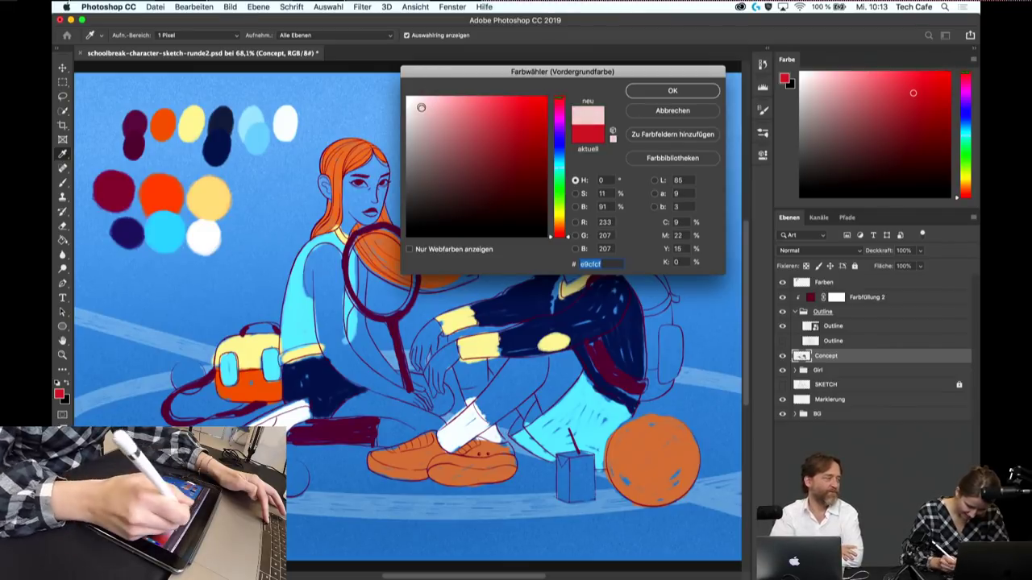
{"action": "left_click", "coordinate": [673, 91]}
- Zoom in and paint vertical pale pink strokes down the girl's upper arm
{"action": "scroll", "coordinate": [295, 266], "scroll_direction": "up", "scroll_amount": 2}
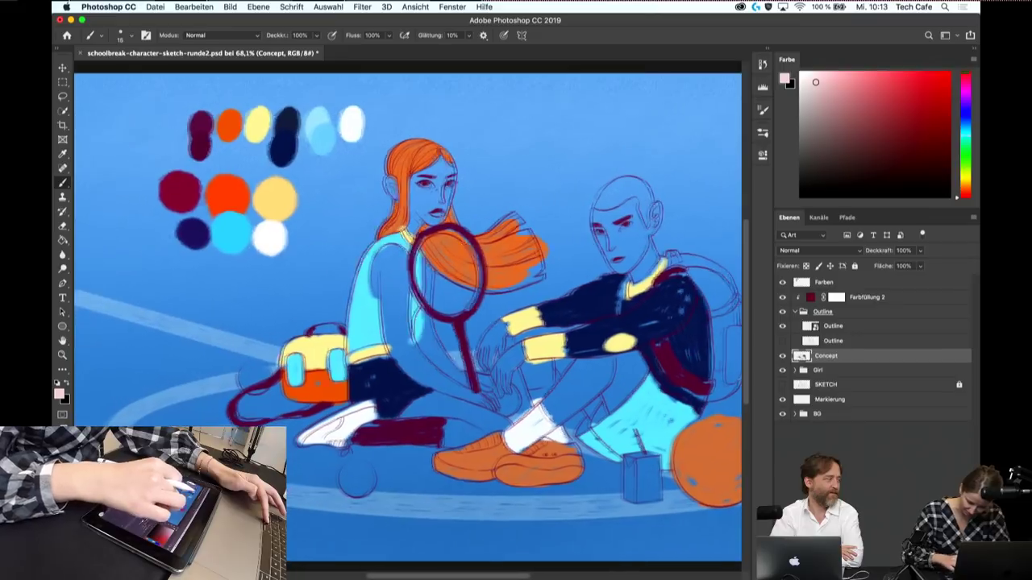
{"action": "scroll", "coordinate": [294, 266], "scroll_direction": "up", "scroll_amount": 2}
{"action": "scroll", "coordinate": [294, 266], "scroll_direction": "up", "scroll_amount": 2}
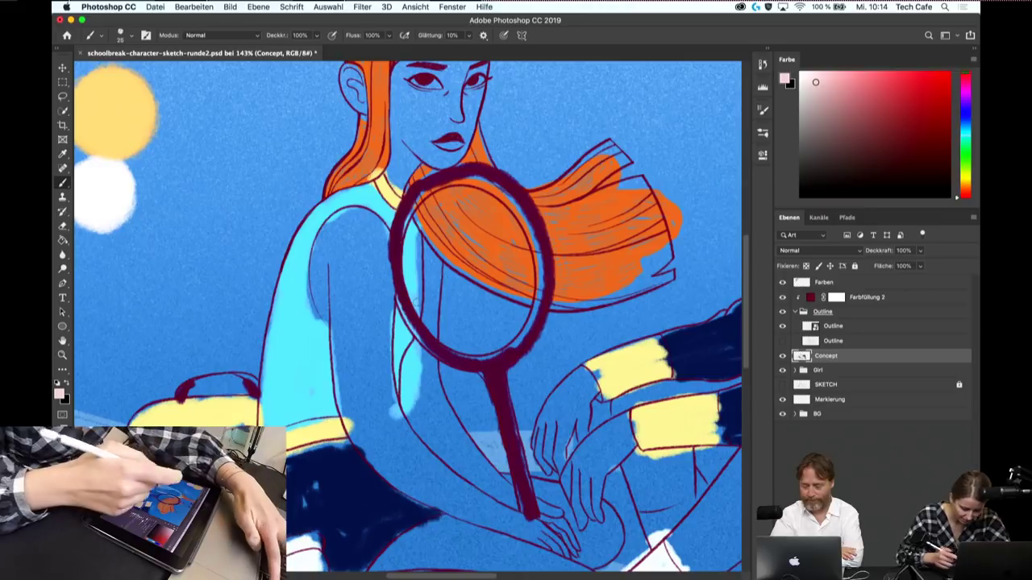
{"action": "left_click_drag", "start_coordinate": [344, 257], "coordinate": [348, 324]}
{"action": "left_click_drag", "start_coordinate": [338, 257], "coordinate": [332, 368]}
{"action": "left_click_drag", "start_coordinate": [337, 315], "coordinate": [338, 407]}
{"action": "left_click_drag", "start_coordinate": [344, 371], "coordinate": [351, 435]}
{"action": "left_click_drag", "start_coordinate": [348, 303], "coordinate": [360, 411]}
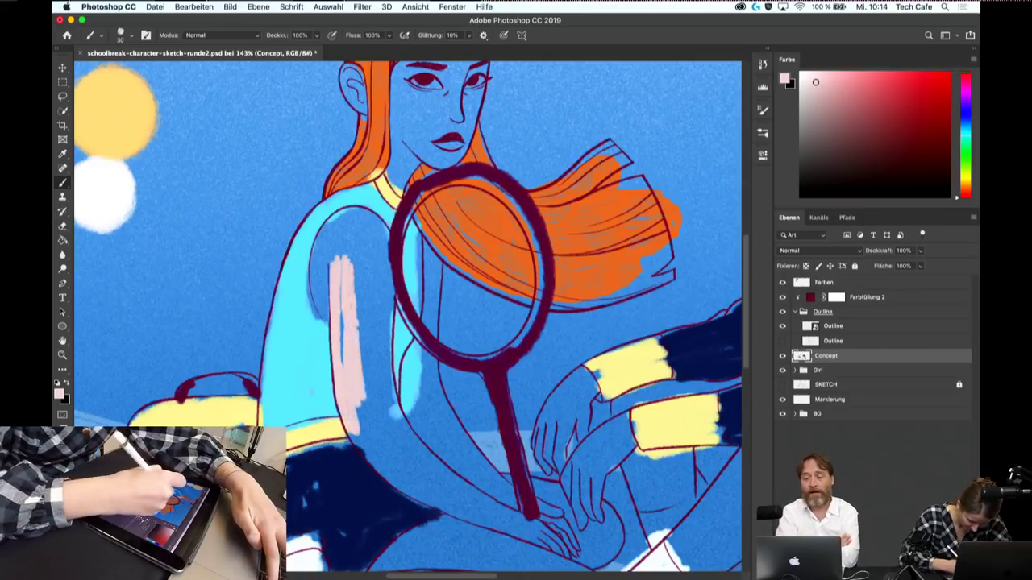
{"action": "mouse_move", "coordinate": [363, 287]}
{"action": "left_mouse_down"}
{"action": "mouse_move", "coordinate": [368, 391]}
{"action": "mouse_move", "coordinate": [383, 385]}
{"action": "left_mouse_up"}
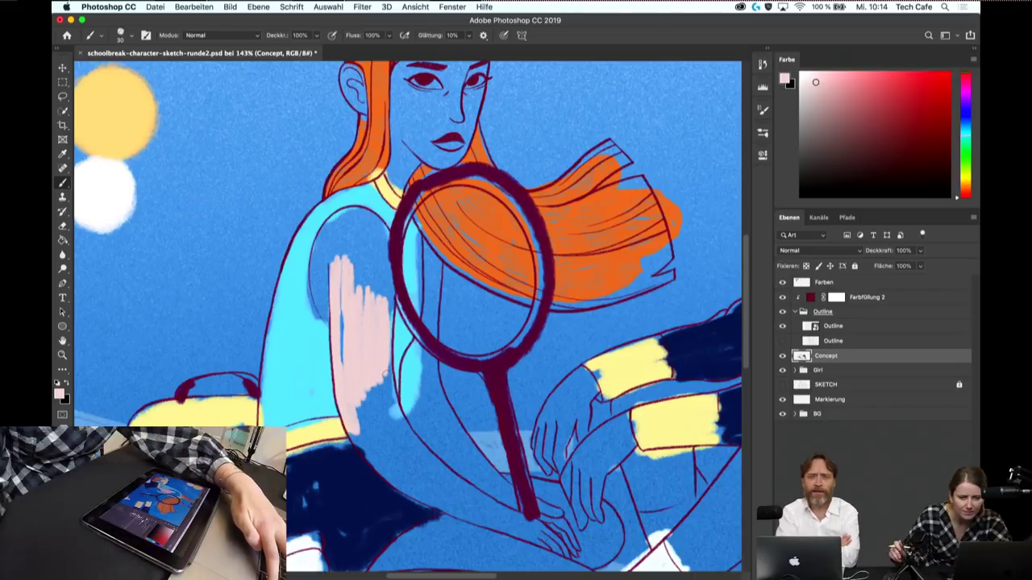
- Pick a brush preset, enlarge it to 50 px, and paint pink over the girl's arm and shoulder
{"action": "left_click", "coordinate": [763, 134]}
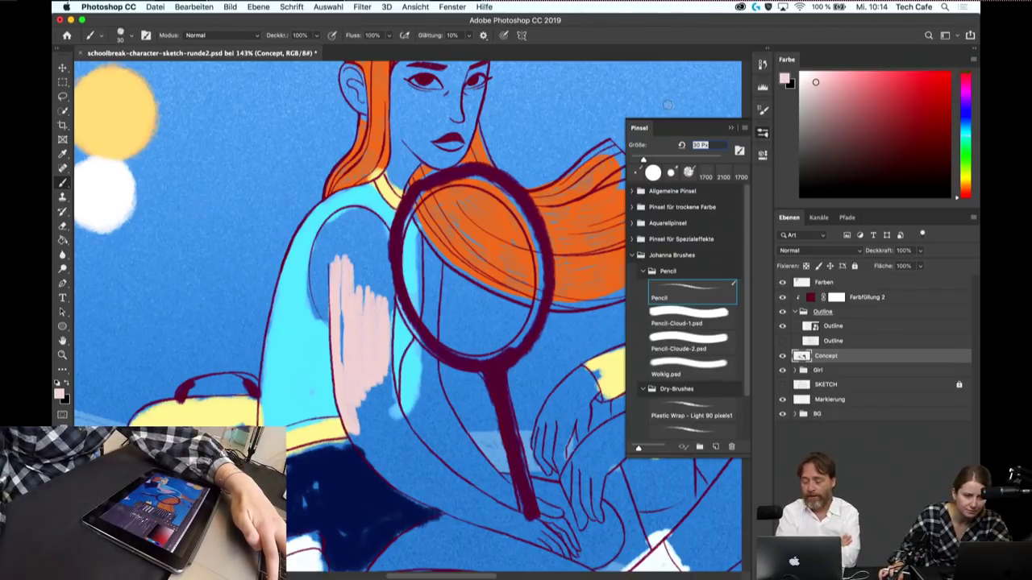
{"action": "left_click_drag", "start_coordinate": [364, 252], "coordinate": [370, 295]}
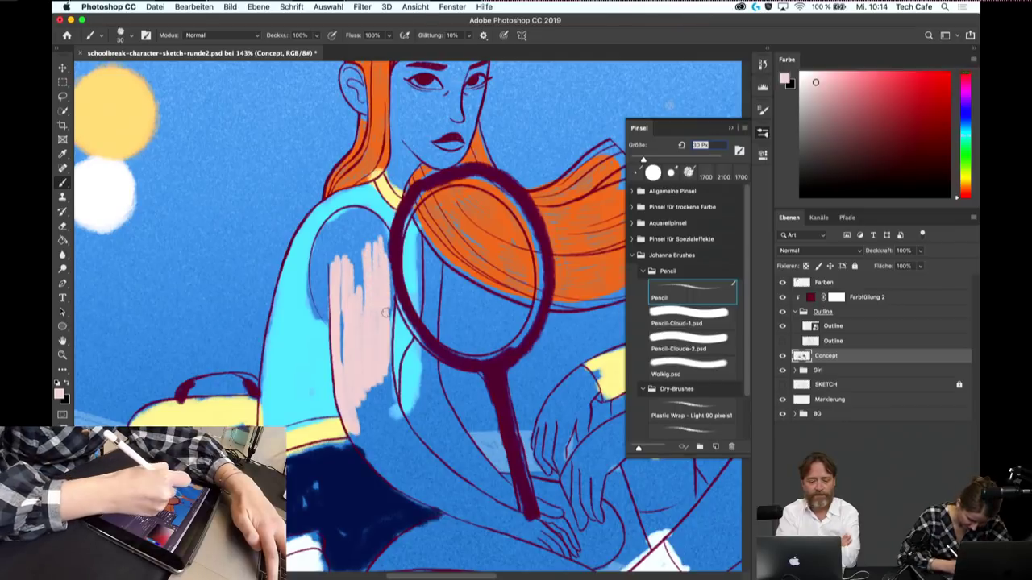
{"action": "key", "text": "bracketright"}
{"action": "key", "text": "bracketright"}
{"action": "left_click_drag", "start_coordinate": [345, 218], "coordinate": [323, 257]}
{"action": "left_click_drag", "start_coordinate": [323, 219], "coordinate": [332, 242]}
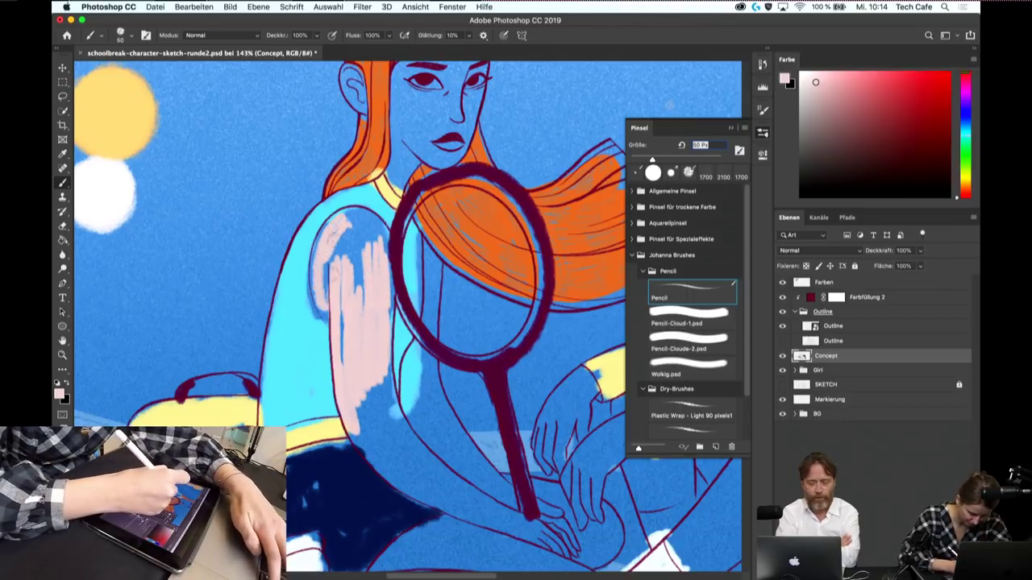
{"action": "left_click_drag", "start_coordinate": [321, 323], "coordinate": [342, 232]}
{"action": "left_click_drag", "start_coordinate": [354, 292], "coordinate": [356, 222]}
{"action": "left_click_drag", "start_coordinate": [370, 267], "coordinate": [377, 211]}
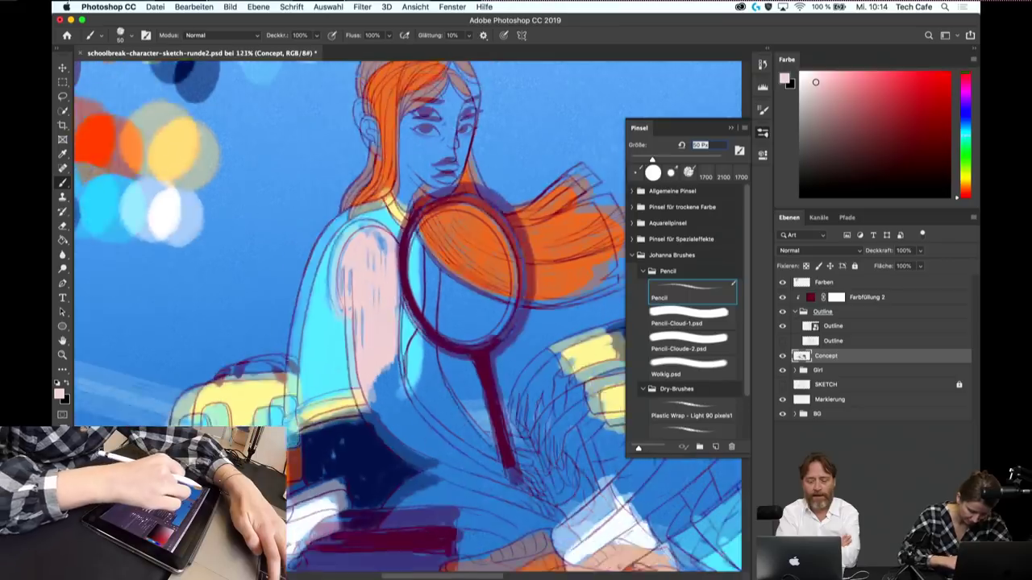
- Shade her face light blue, paint pink over forearm, hand, leg and knee, and sample cyan
{"action": "scroll", "coordinate": [408, 315], "scroll_direction": "down", "scroll_amount": 3}
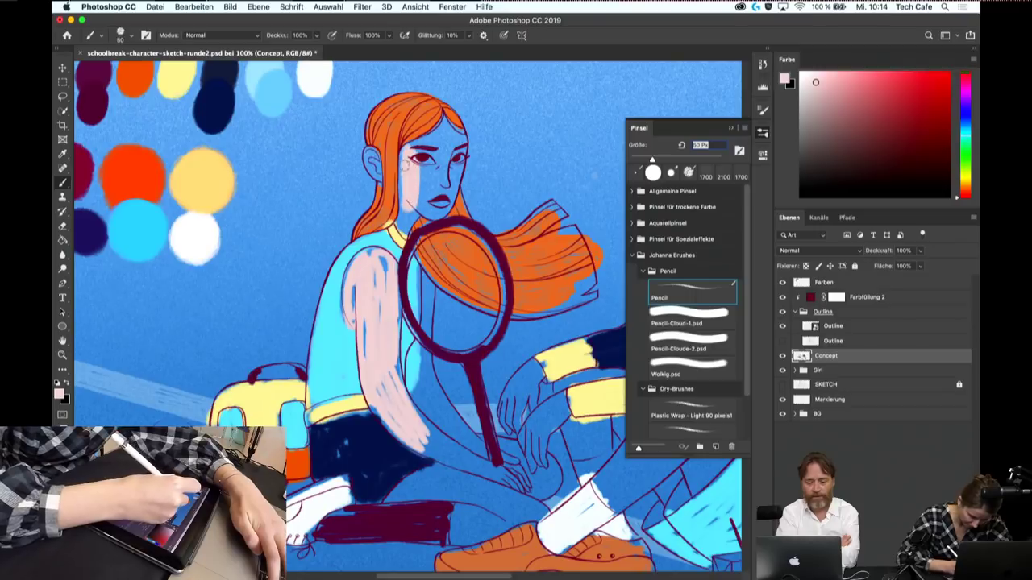
{"action": "mouse_move", "coordinate": [423, 133]}
{"action": "left_mouse_down"}
{"action": "mouse_move", "coordinate": [447, 151]}
{"action": "mouse_move", "coordinate": [444, 210]}
{"action": "mouse_move", "coordinate": [413, 222]}
{"action": "left_mouse_up"}
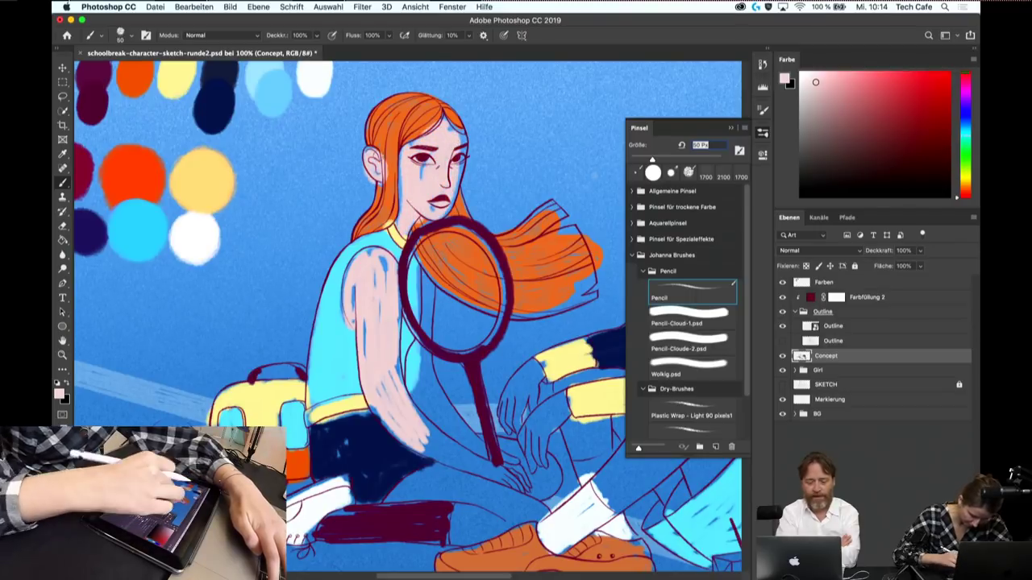
{"action": "scroll", "coordinate": [527, 304], "scroll_direction": "down", "scroll_amount": 1}
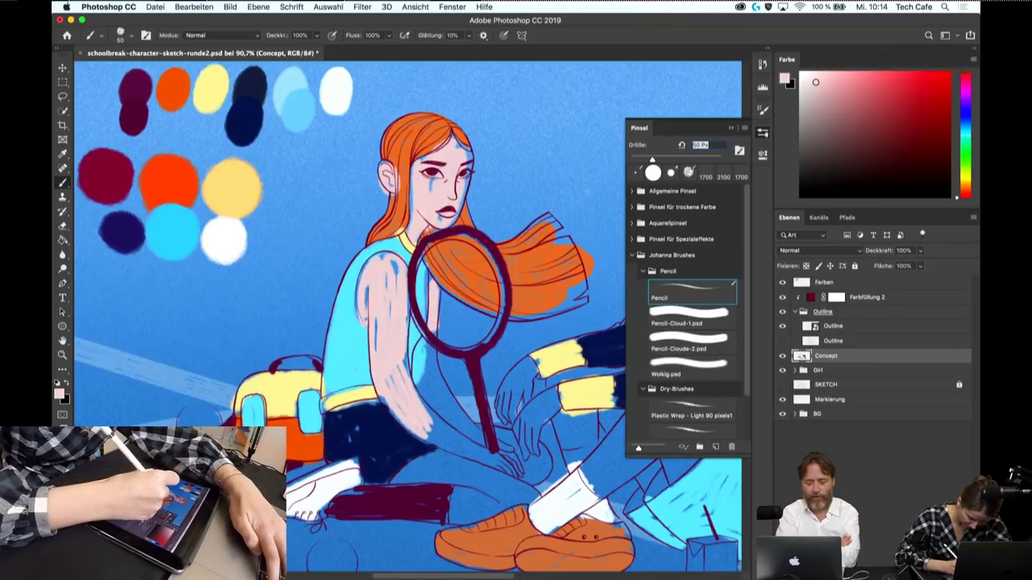
{"action": "left_click_drag", "start_coordinate": [420, 343], "coordinate": [434, 408]}
{"action": "left_click_drag", "start_coordinate": [432, 371], "coordinate": [472, 439]}
{"action": "mouse_move", "coordinate": [423, 399]}
{"action": "left_mouse_down"}
{"action": "mouse_move", "coordinate": [466, 448]}
{"action": "mouse_move", "coordinate": [426, 431]}
{"action": "left_mouse_up"}
{"action": "left_click_drag", "start_coordinate": [436, 370], "coordinate": [479, 455]}
{"action": "left_click_drag", "start_coordinate": [460, 411], "coordinate": [495, 466]}
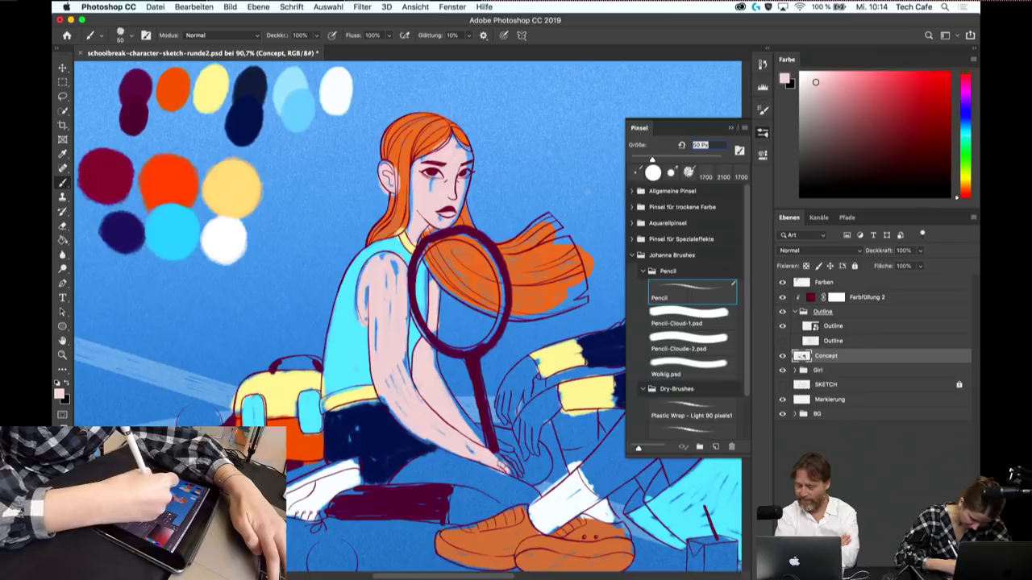
{"action": "mouse_move", "coordinate": [397, 482]}
{"action": "left_mouse_down"}
{"action": "mouse_move", "coordinate": [450, 445]}
{"action": "mouse_move", "coordinate": [519, 504]}
{"action": "left_mouse_up"}
{"action": "left_click_drag", "start_coordinate": [450, 481], "coordinate": [536, 520]}
{"action": "mouse_move", "coordinate": [495, 434]}
{"action": "left_mouse_down"}
{"action": "mouse_move", "coordinate": [536, 455]}
{"action": "mouse_move", "coordinate": [551, 485]}
{"action": "left_mouse_up"}
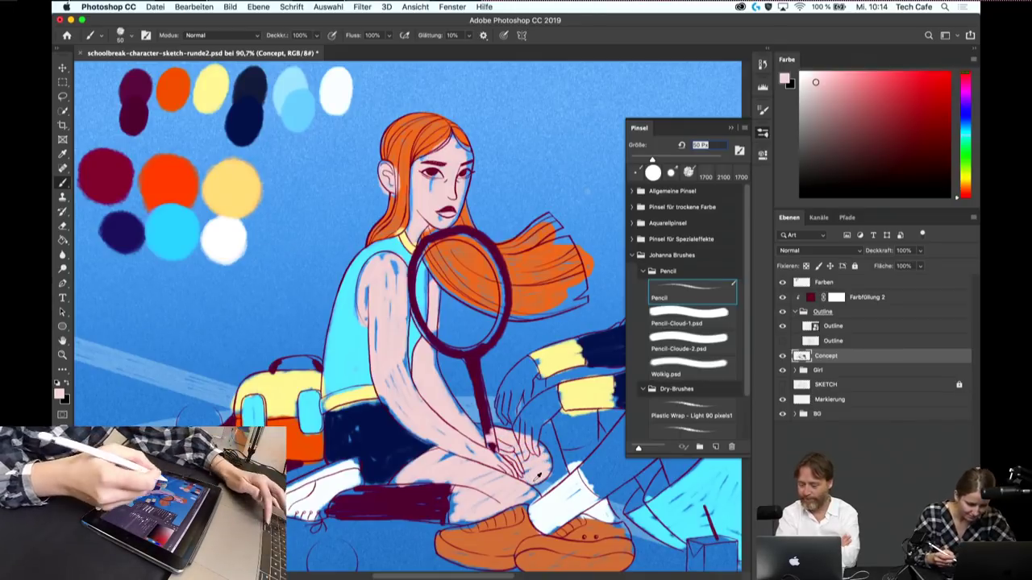
{"action": "left_click", "coordinate": [170, 230], "text": "alt"}
- Streak cyan shading down the girl's shoulder and upper arm, then resample her pink skin tone
{"action": "left_click_drag", "start_coordinate": [362, 254], "coordinate": [338, 359]}
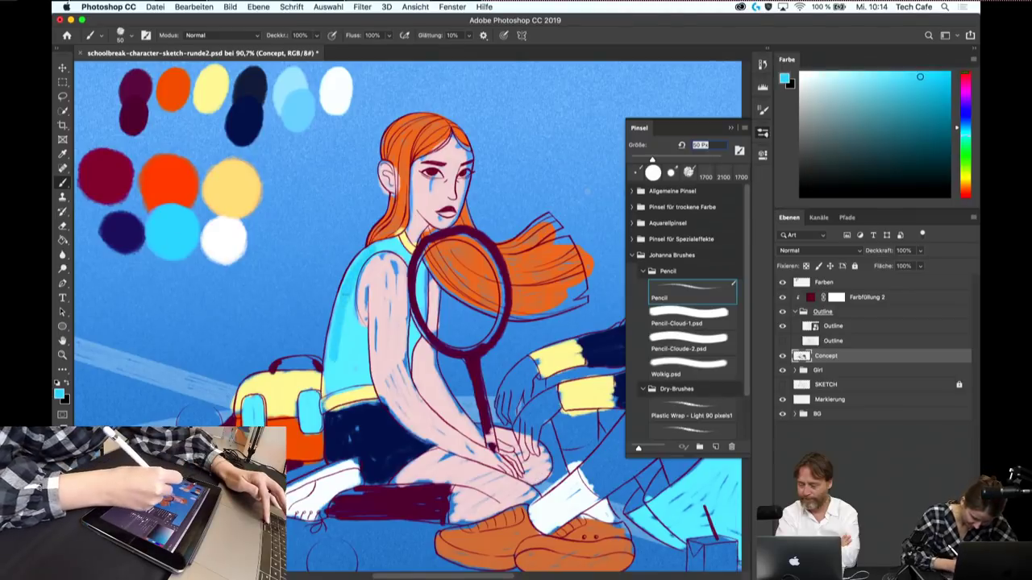
{"action": "mouse_move", "coordinate": [340, 303]}
{"action": "left_mouse_down"}
{"action": "mouse_move", "coordinate": [348, 383]}
{"action": "mouse_move", "coordinate": [363, 379]}
{"action": "left_mouse_up"}
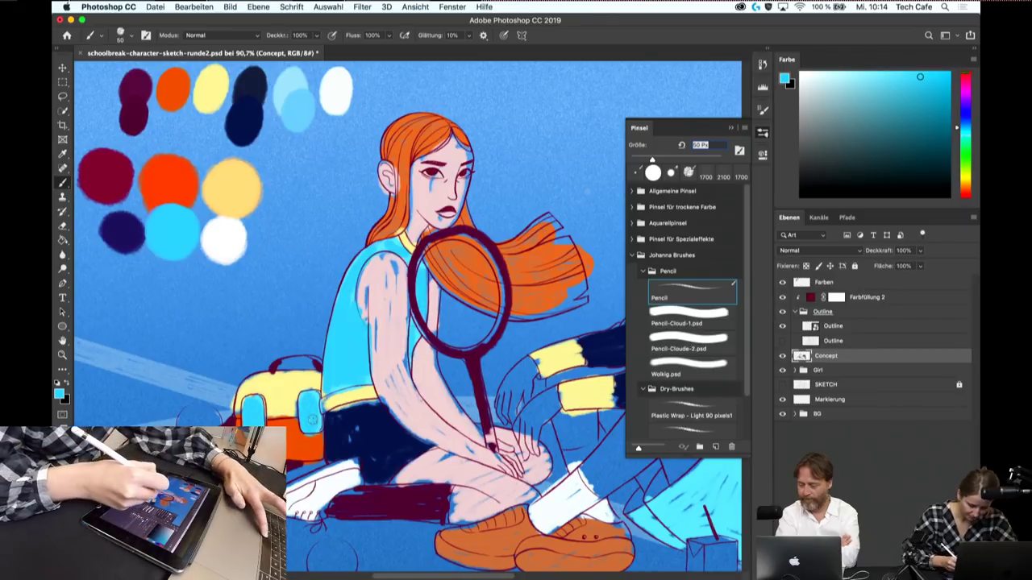
{"action": "mouse_move", "coordinate": [476, 329]}
{"action": "left_mouse_down"}
{"action": "mouse_move", "coordinate": [396, 277]}
{"action": "mouse_move", "coordinate": [460, 337]}
{"action": "mouse_move", "coordinate": [267, 329]}
{"action": "left_mouse_up"}
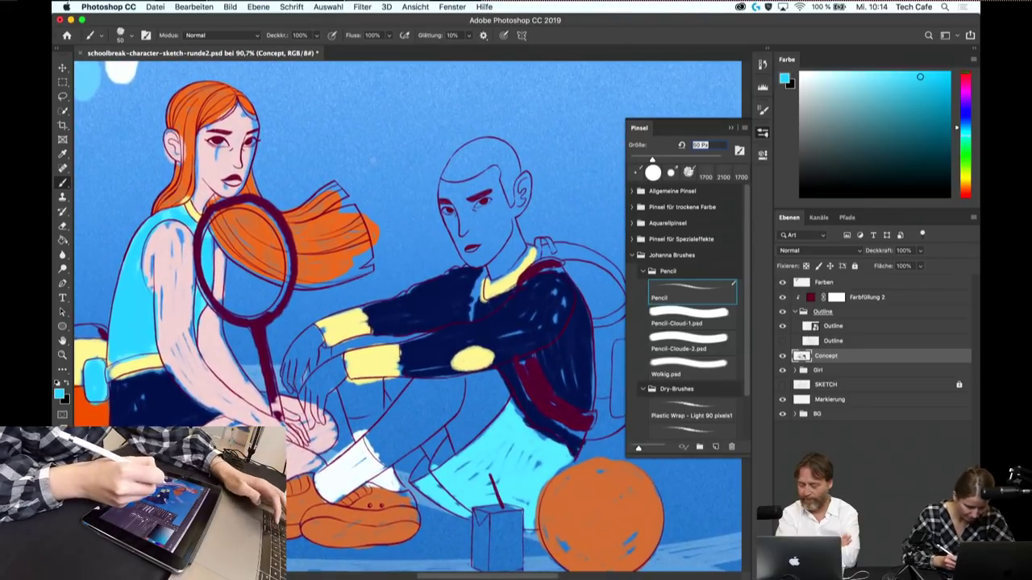
{"action": "left_click", "coordinate": [174, 303], "text": "alt"}
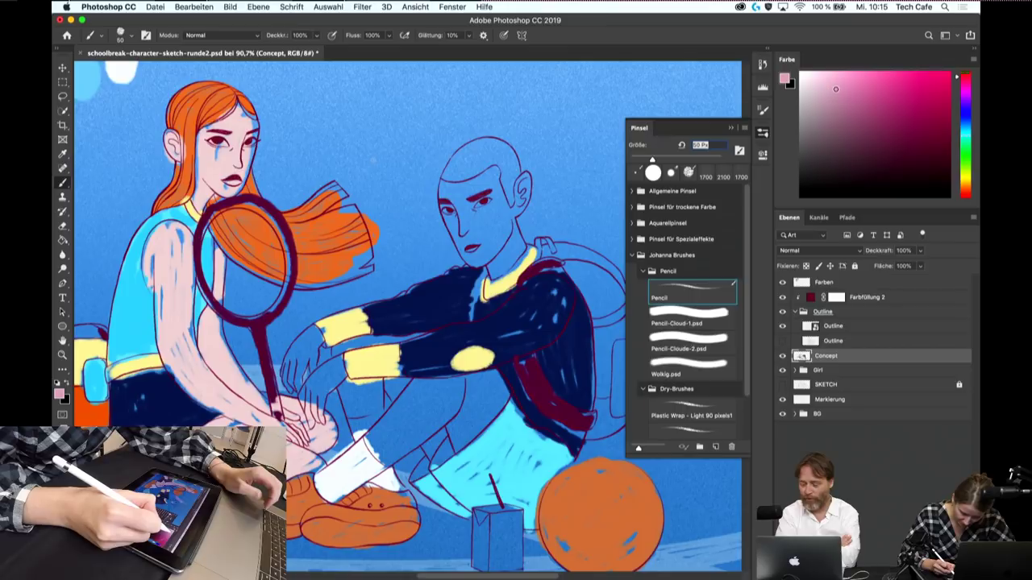
- Paint pale pink skin over the boy's cheek and nose, adding lighter pink near his eye
{"action": "left_click_drag", "start_coordinate": [477, 202], "coordinate": [480, 242]}
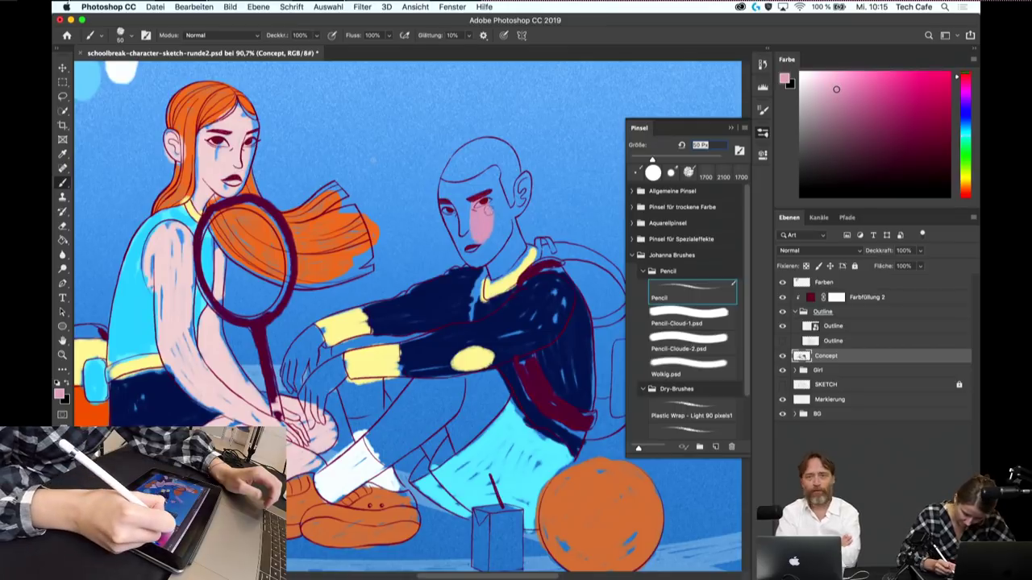
{"action": "left_click", "coordinate": [830, 86]}
{"action": "left_click_drag", "start_coordinate": [471, 205], "coordinate": [484, 240]}
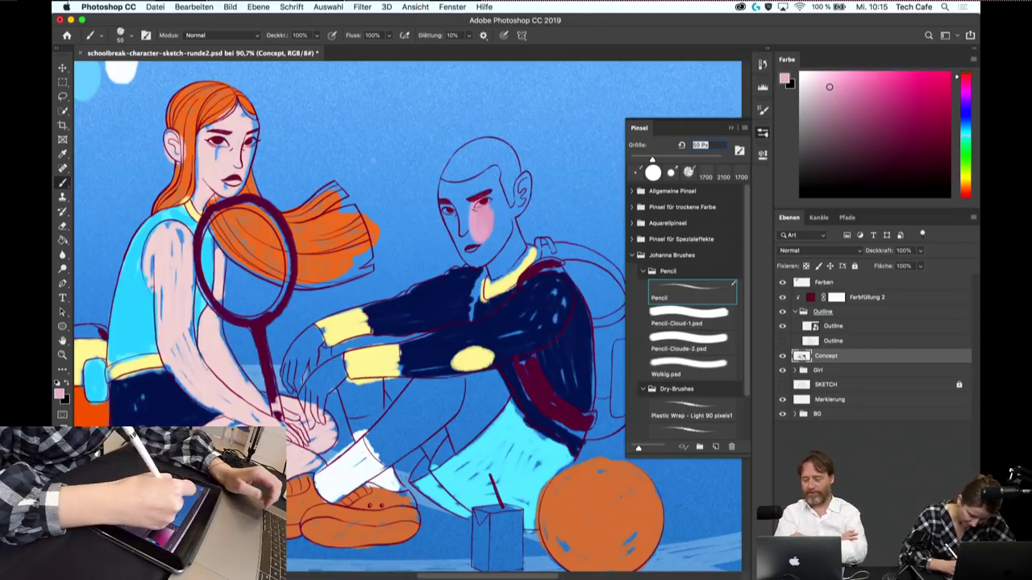
{"action": "mouse_move", "coordinate": [487, 190]}
{"action": "left_mouse_down"}
{"action": "mouse_move", "coordinate": [499, 237]}
{"action": "mouse_move", "coordinate": [472, 247]}
{"action": "left_mouse_up"}
{"action": "left_click", "coordinate": [835, 91]}
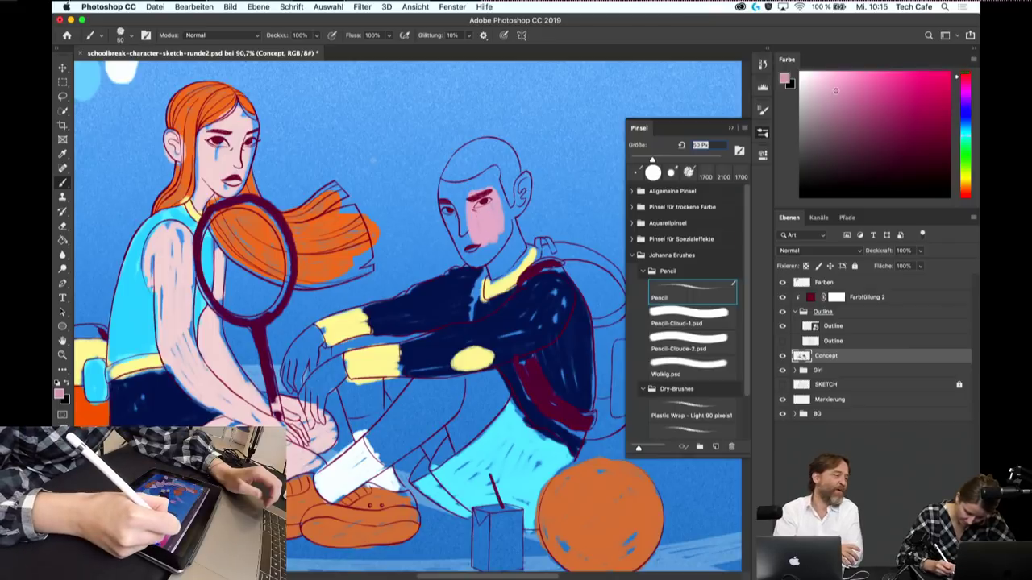
{"action": "left_click_drag", "start_coordinate": [462, 208], "coordinate": [490, 250]}
{"action": "left_click_drag", "start_coordinate": [499, 184], "coordinate": [494, 241]}
{"action": "left_click_drag", "start_coordinate": [449, 206], "coordinate": [453, 235]}
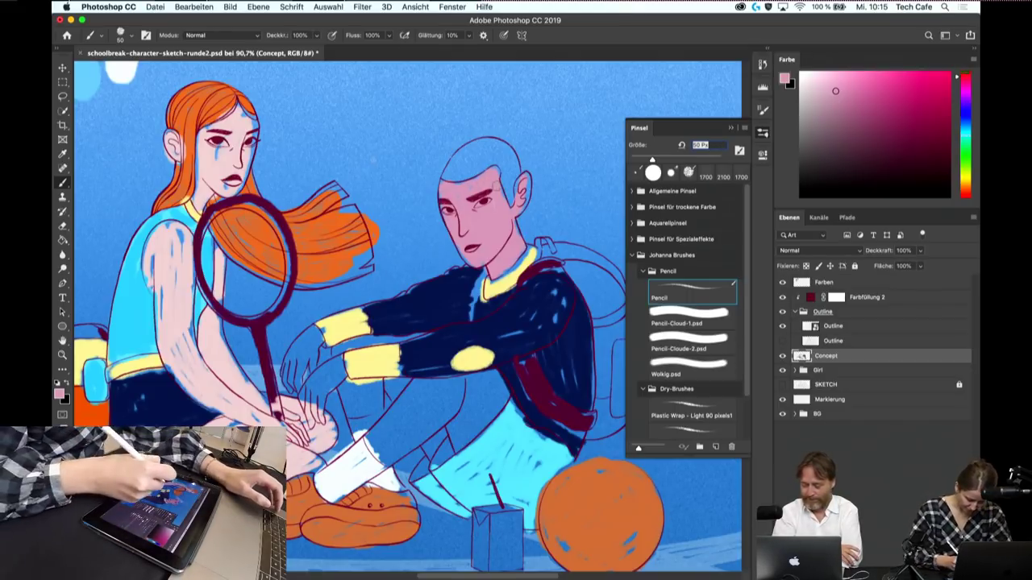
- Hatch pink skin tone over the boy's knee, leg, hand and forearm
{"action": "mouse_move", "coordinate": [342, 411]}
{"action": "left_mouse_down"}
{"action": "mouse_move", "coordinate": [346, 384]}
{"action": "mouse_move", "coordinate": [366, 380]}
{"action": "mouse_move", "coordinate": [375, 431]}
{"action": "left_mouse_up"}
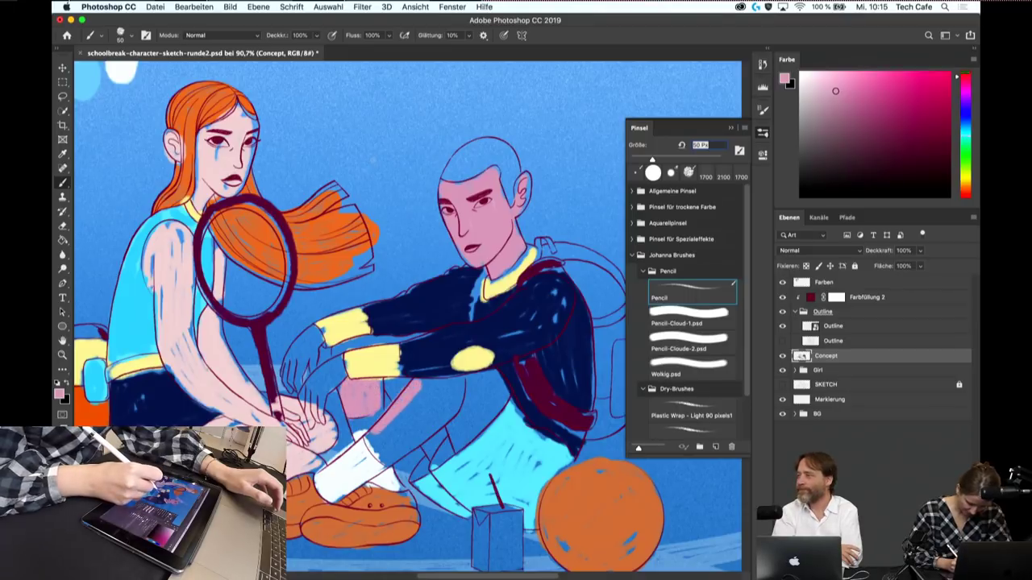
{"action": "mouse_move", "coordinate": [424, 399]}
{"action": "left_mouse_down"}
{"action": "mouse_move", "coordinate": [371, 447]}
{"action": "mouse_move", "coordinate": [383, 458]}
{"action": "left_mouse_up"}
{"action": "left_click_drag", "start_coordinate": [435, 427], "coordinate": [371, 467]}
{"action": "left_click_drag", "start_coordinate": [460, 399], "coordinate": [407, 445]}
{"action": "left_click_drag", "start_coordinate": [474, 386], "coordinate": [426, 421]}
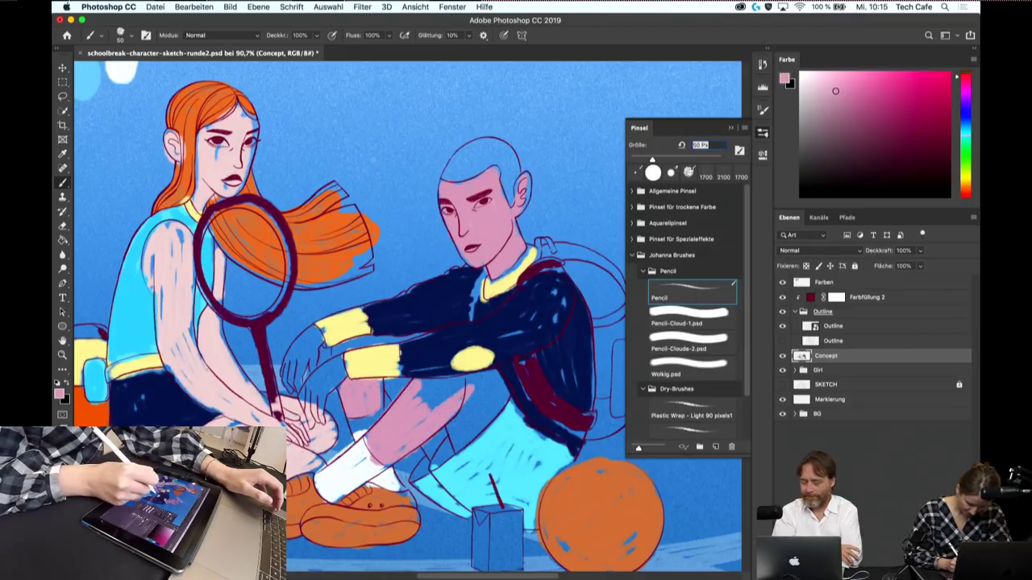
{"action": "left_click_drag", "start_coordinate": [500, 386], "coordinate": [448, 427]}
{"action": "mouse_move", "coordinate": [503, 390]}
{"action": "left_mouse_down"}
{"action": "mouse_move", "coordinate": [453, 443]}
{"action": "mouse_move", "coordinate": [424, 453]}
{"action": "left_mouse_up"}
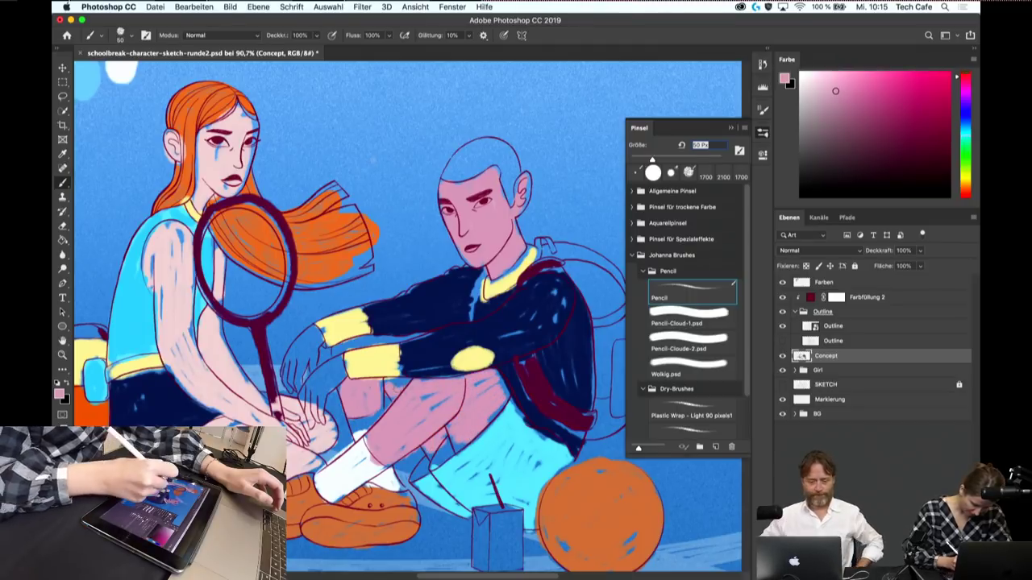
{"action": "mouse_move", "coordinate": [313, 334]}
{"action": "left_mouse_down"}
{"action": "mouse_move", "coordinate": [284, 382]}
{"action": "mouse_move", "coordinate": [297, 385]}
{"action": "mouse_move", "coordinate": [305, 370]}
{"action": "mouse_move", "coordinate": [303, 424]}
{"action": "left_mouse_up"}
{"action": "left_click_drag", "start_coordinate": [342, 366], "coordinate": [310, 424]}
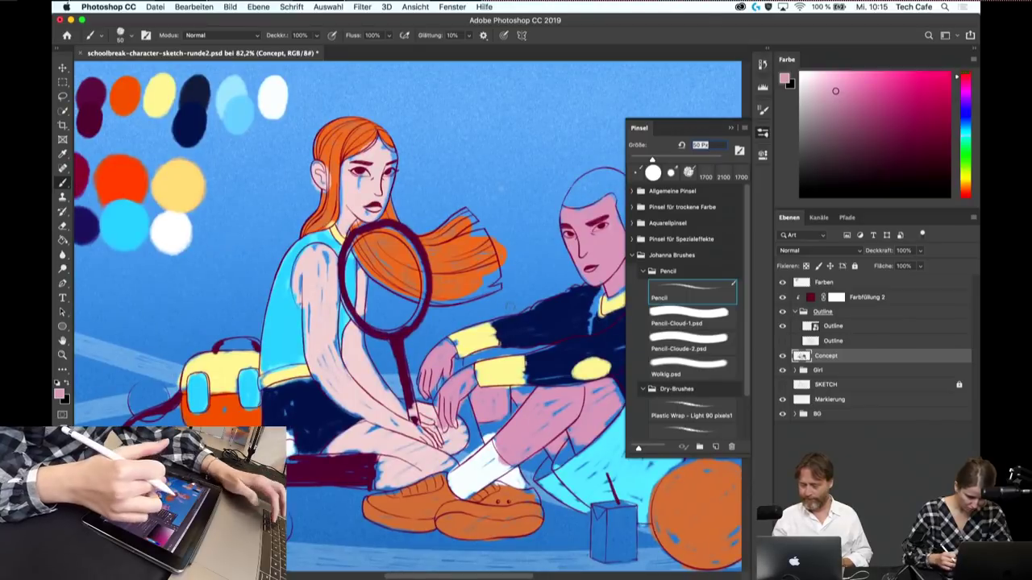
- Sample bright orange, then fill the whole basketball with a more saturated red-orange
{"action": "left_click", "coordinate": [492, 259], "text": "alt"}
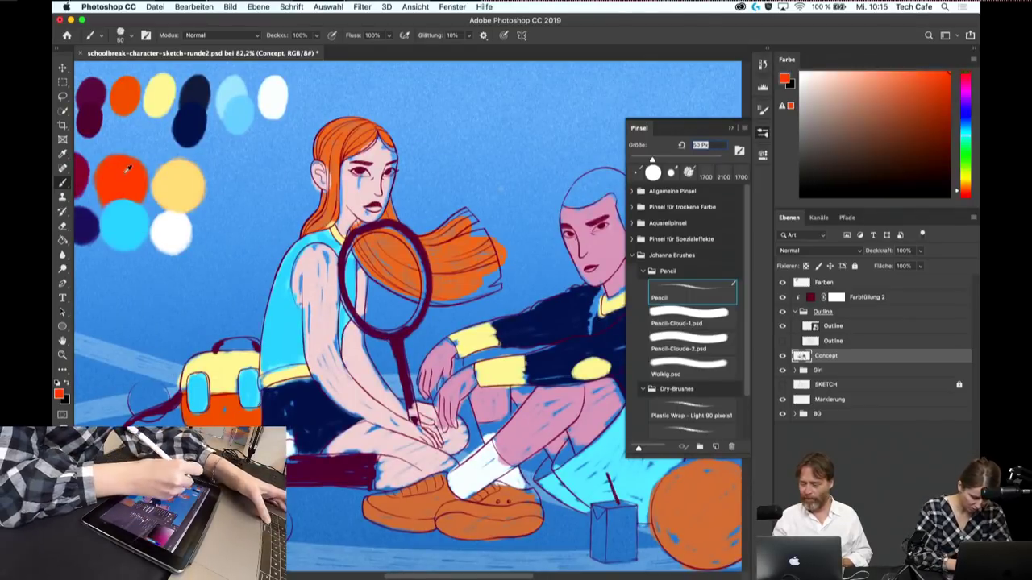
{"action": "left_click_drag", "start_coordinate": [540, 353], "coordinate": [419, 293]}
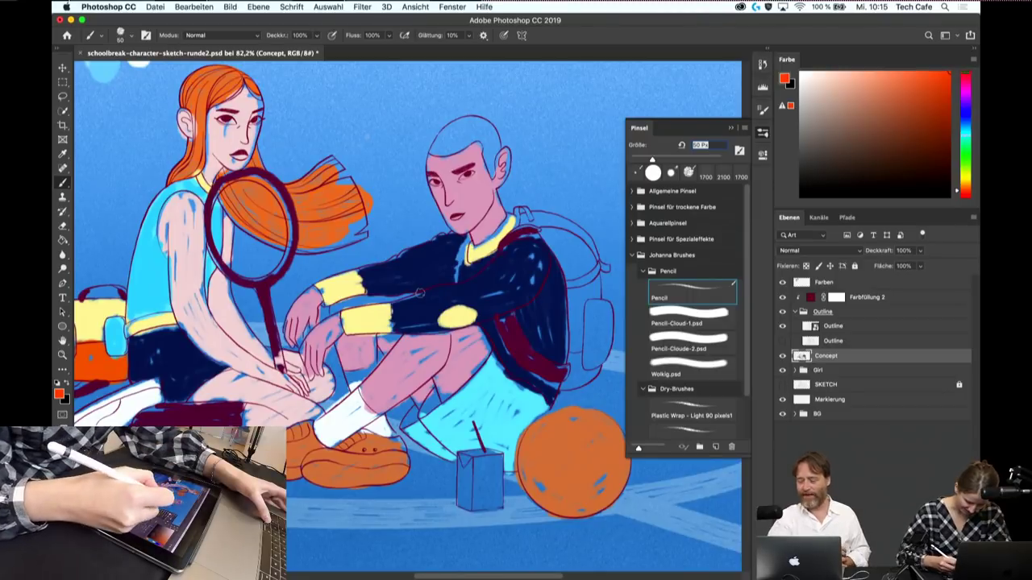
{"action": "left_click_drag", "start_coordinate": [582, 421], "coordinate": [553, 468]}
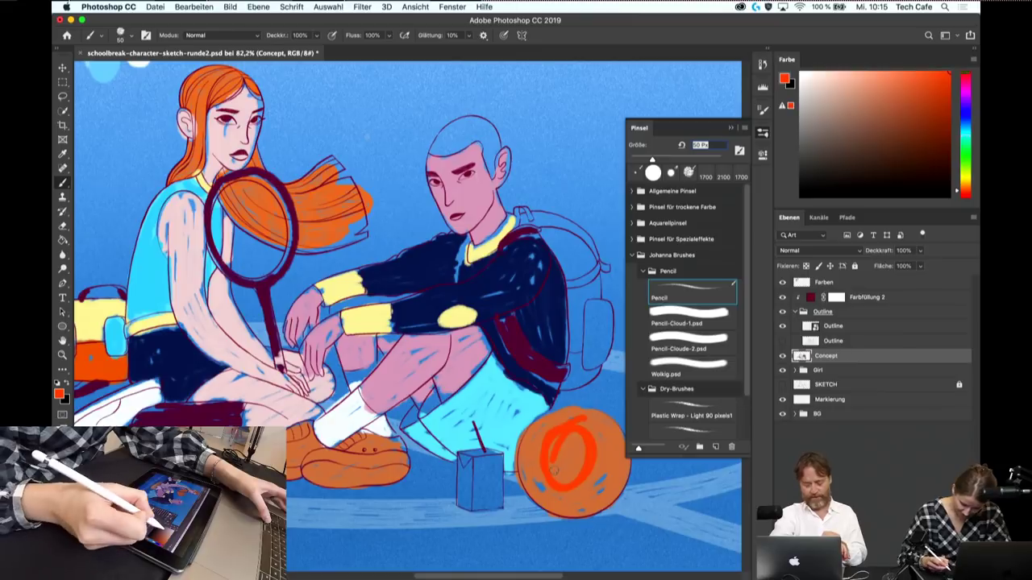
{"action": "left_click", "coordinate": [937, 86]}
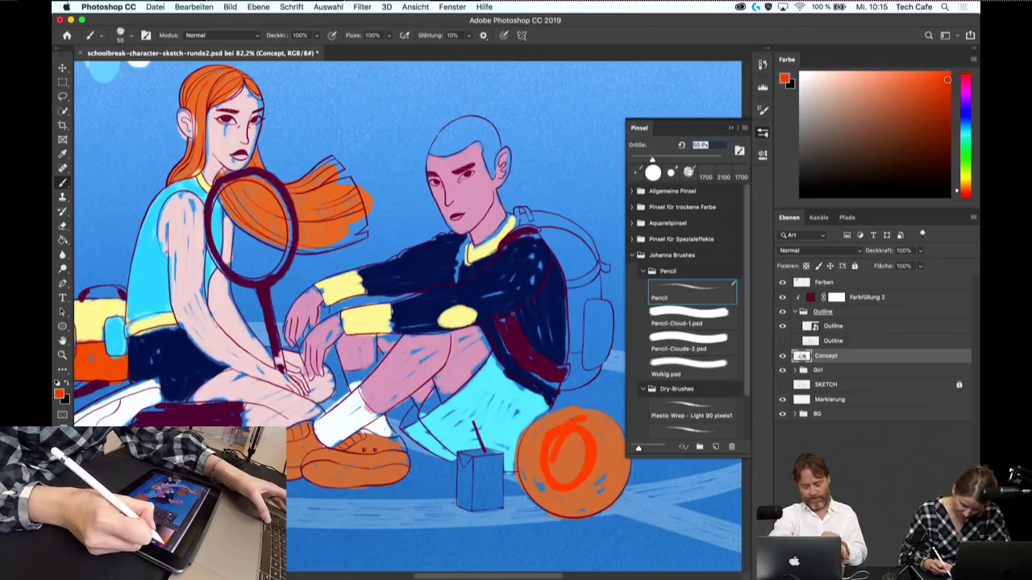
{"action": "left_click_drag", "start_coordinate": [564, 419], "coordinate": [529, 476]}
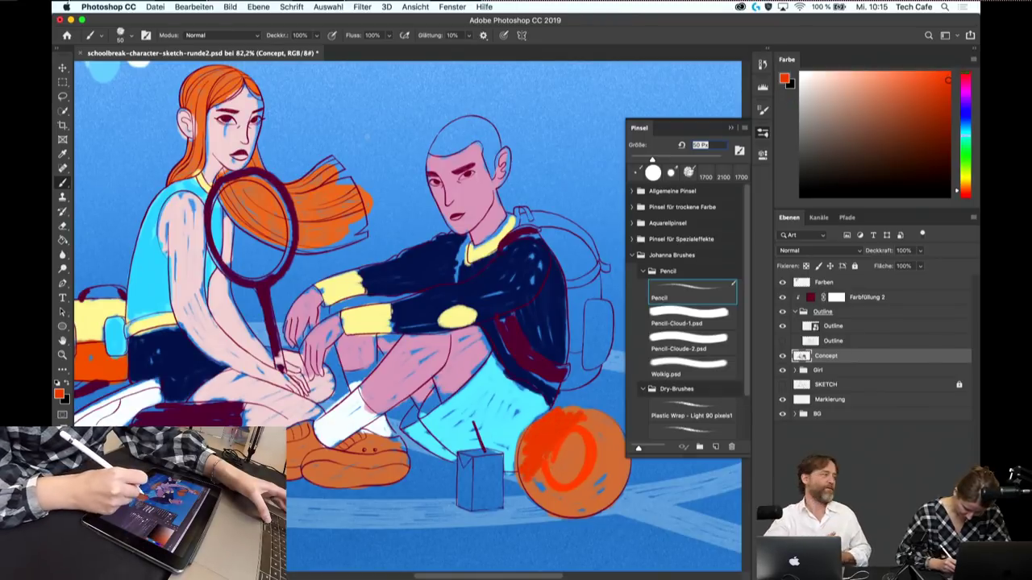
{"action": "left_click_drag", "start_coordinate": [569, 440], "coordinate": [539, 488]}
{"action": "left_click_drag", "start_coordinate": [570, 439], "coordinate": [549, 484]}
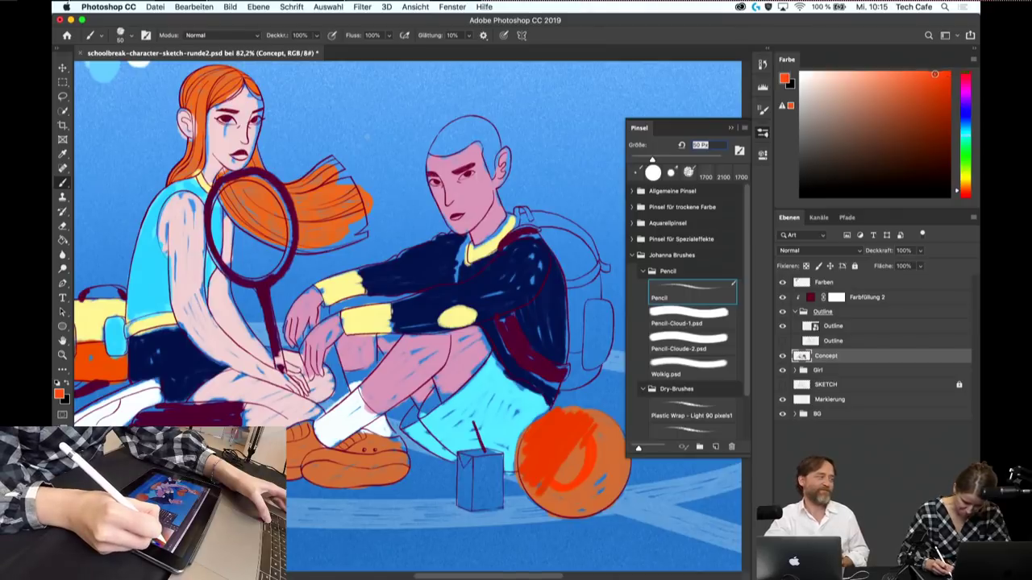
{"action": "mouse_move", "coordinate": [576, 419]}
{"action": "left_mouse_down"}
{"action": "mouse_move", "coordinate": [533, 463]}
{"action": "mouse_move", "coordinate": [537, 488]}
{"action": "left_mouse_up"}
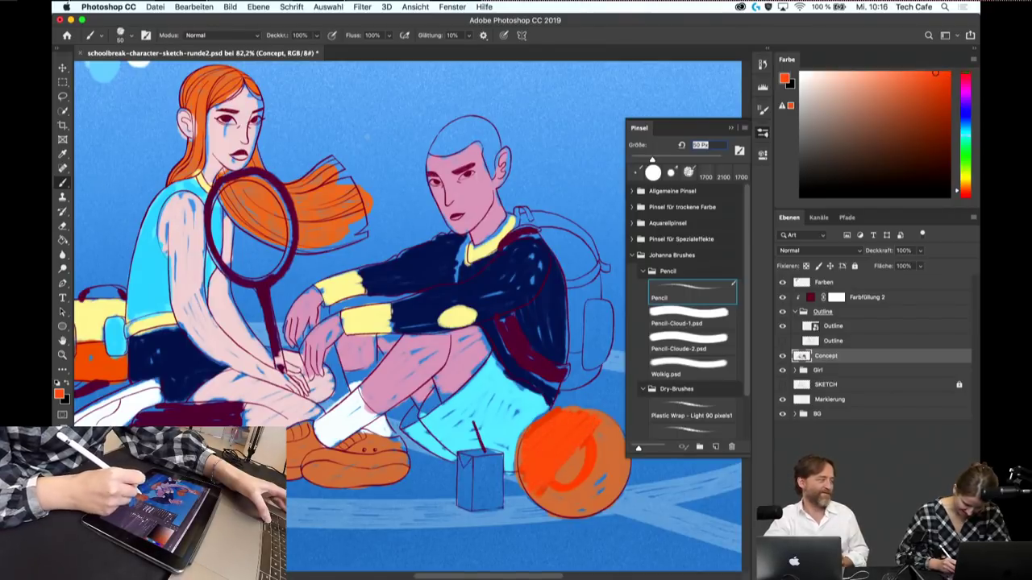
{"action": "left_click_drag", "start_coordinate": [601, 452], "coordinate": [576, 499]}
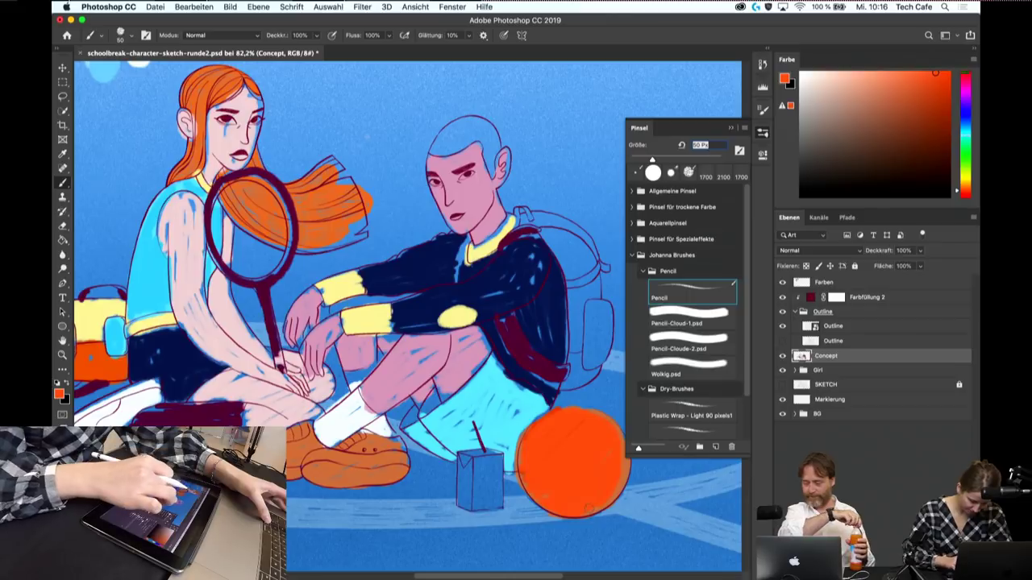
- Pick a darker maroon from the strap, then stroke the sleeve's pale yellow along the backpack strap
{"action": "scroll", "coordinate": [502, 288], "scroll_direction": "down", "scroll_amount": 2}
{"action": "scroll", "coordinate": [502, 289], "scroll_direction": "down", "scroll_amount": 3}
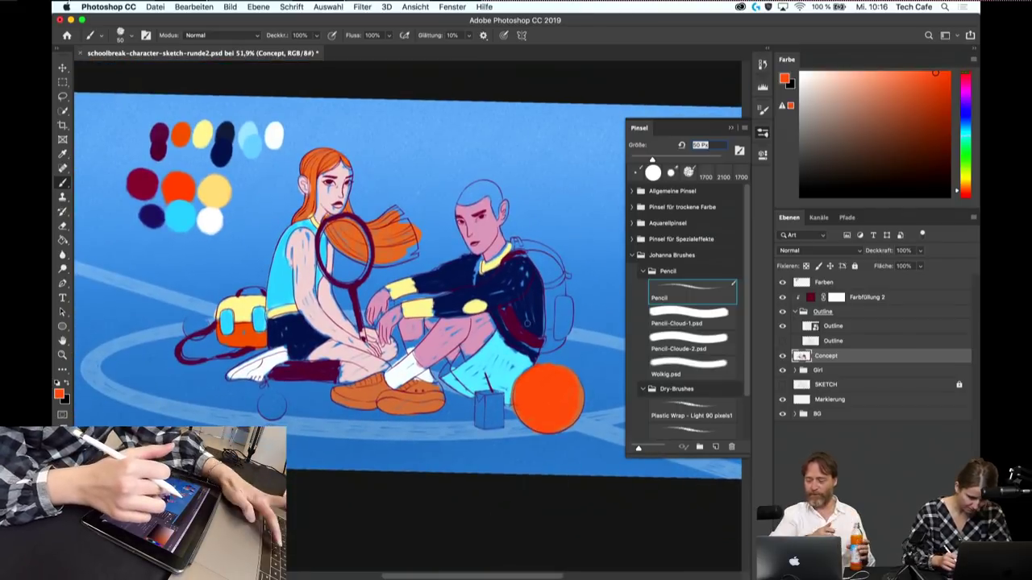
{"action": "left_click", "coordinate": [533, 319], "text": "alt"}
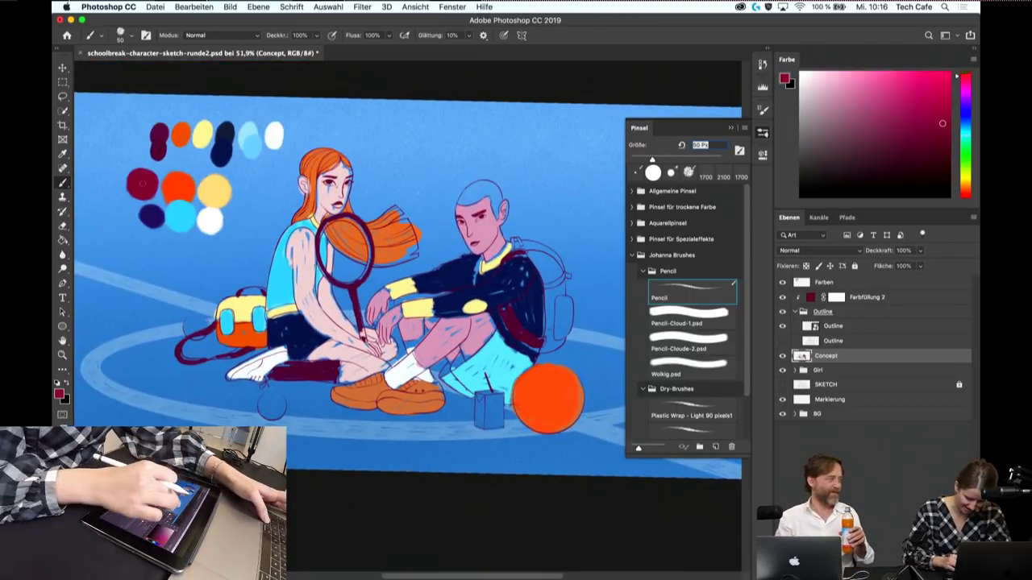
{"action": "scroll", "coordinate": [530, 295], "scroll_direction": "up", "scroll_amount": 3}
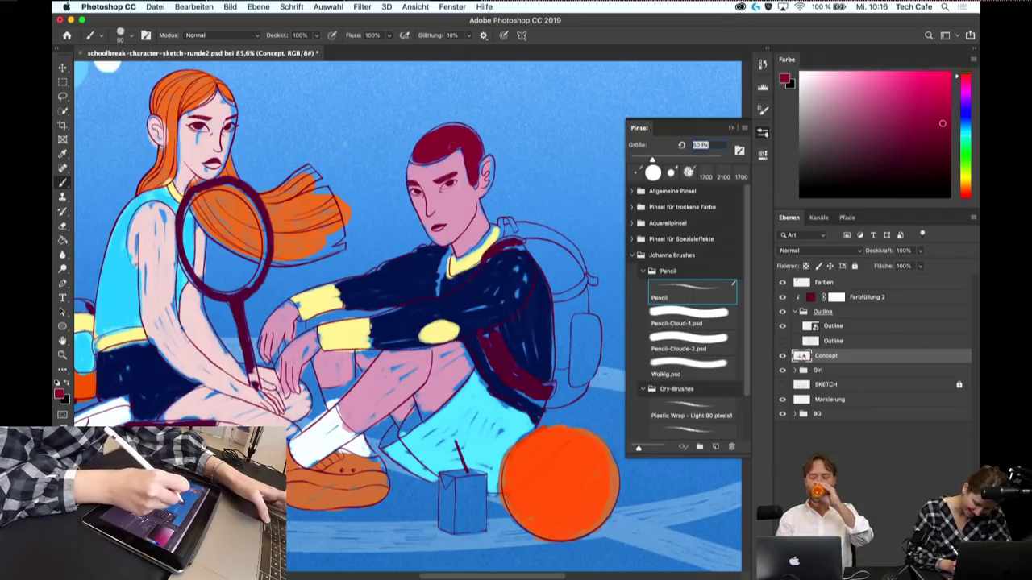
{"action": "left_click", "coordinate": [464, 133], "text": "alt"}
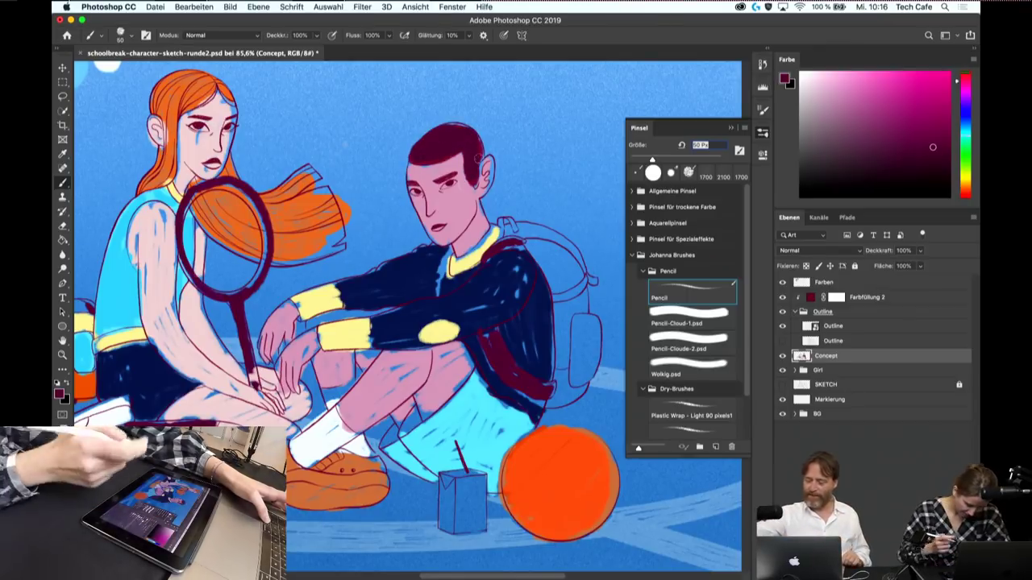
{"action": "left_click", "coordinate": [350, 331], "text": "alt"}
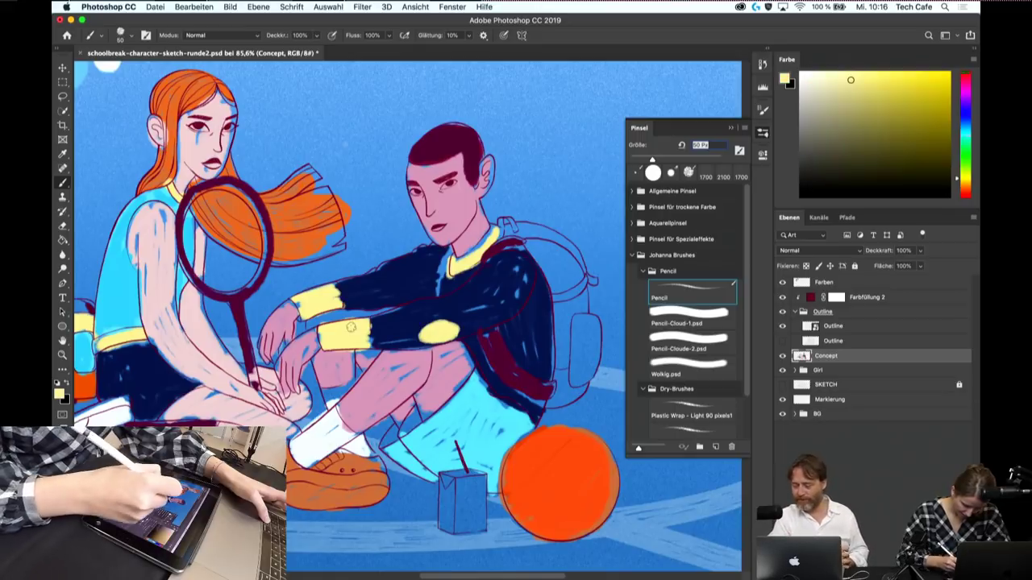
{"action": "left_click_drag", "start_coordinate": [528, 244], "coordinate": [560, 290]}
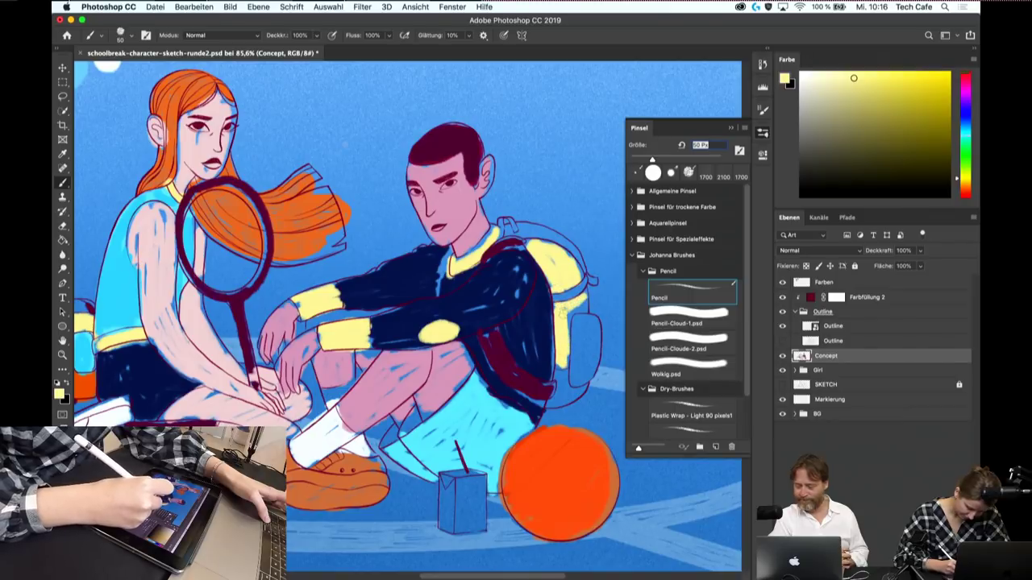
- Sample cyan, maroon, white and yellow from the artwork and paint a light backpack-pocket stroke
{"action": "left_click", "coordinate": [122, 278], "text": "alt"}
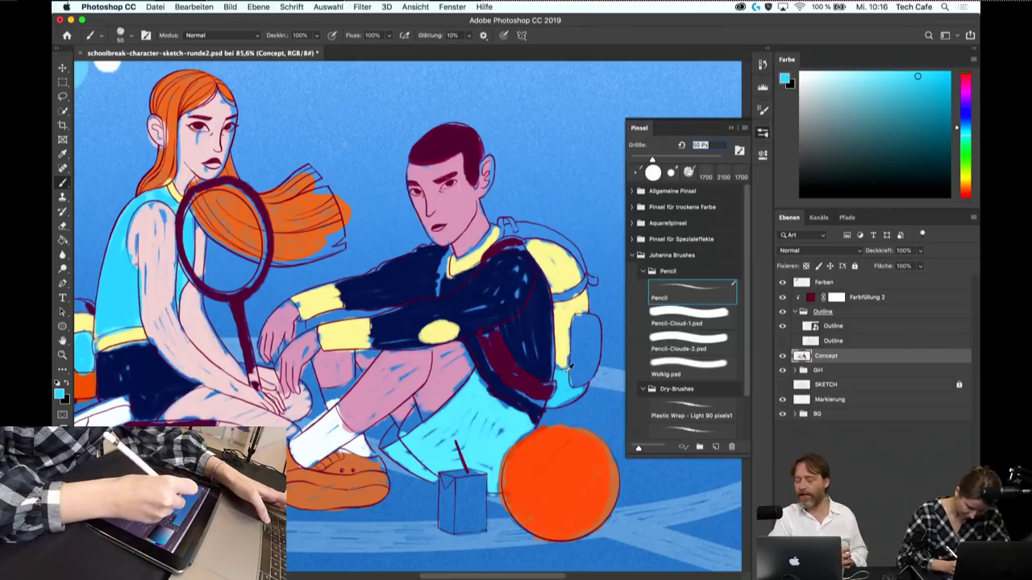
{"action": "left_click", "coordinate": [455, 139], "text": "alt"}
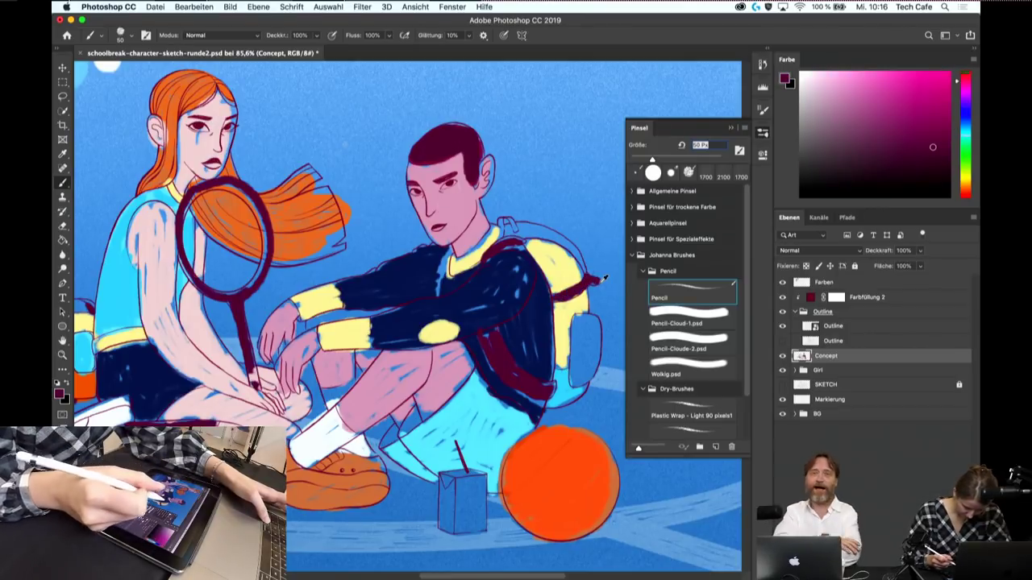
{"action": "left_click", "coordinate": [330, 433], "text": "alt"}
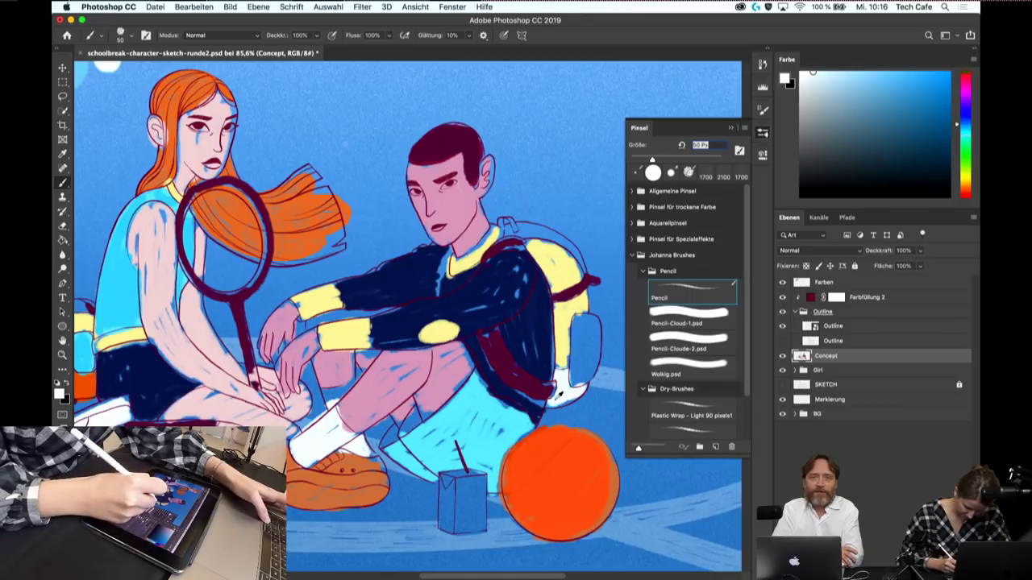
{"action": "left_click", "coordinate": [560, 375], "text": "alt"}
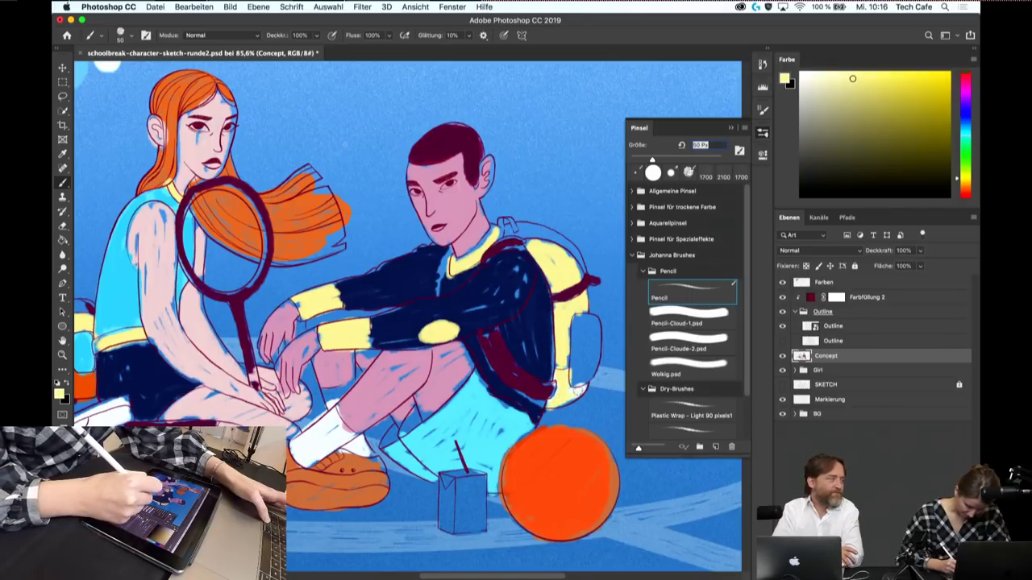
{"action": "left_click", "coordinate": [319, 439], "text": "alt"}
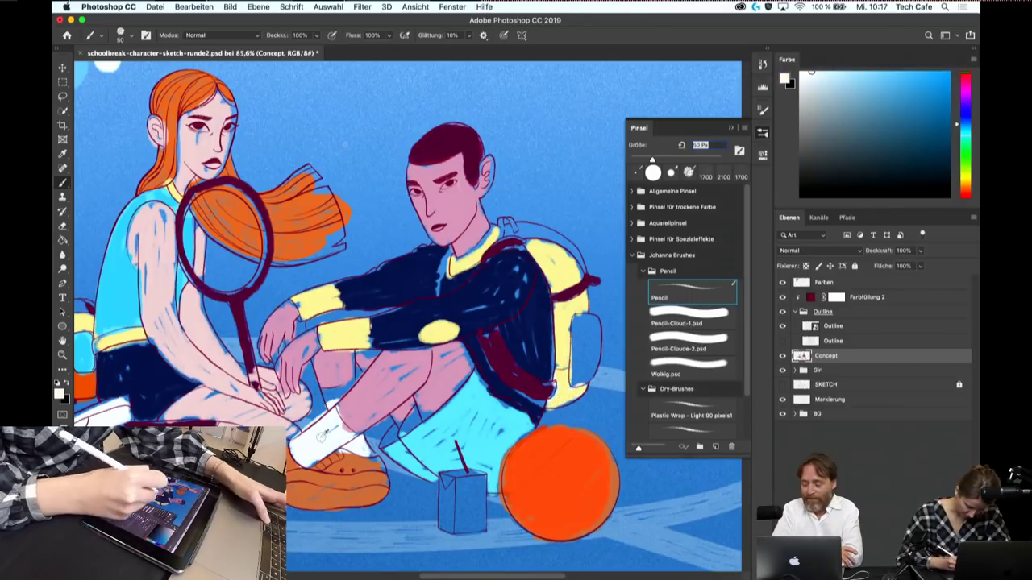
{"action": "left_click_drag", "start_coordinate": [579, 321], "coordinate": [580, 386]}
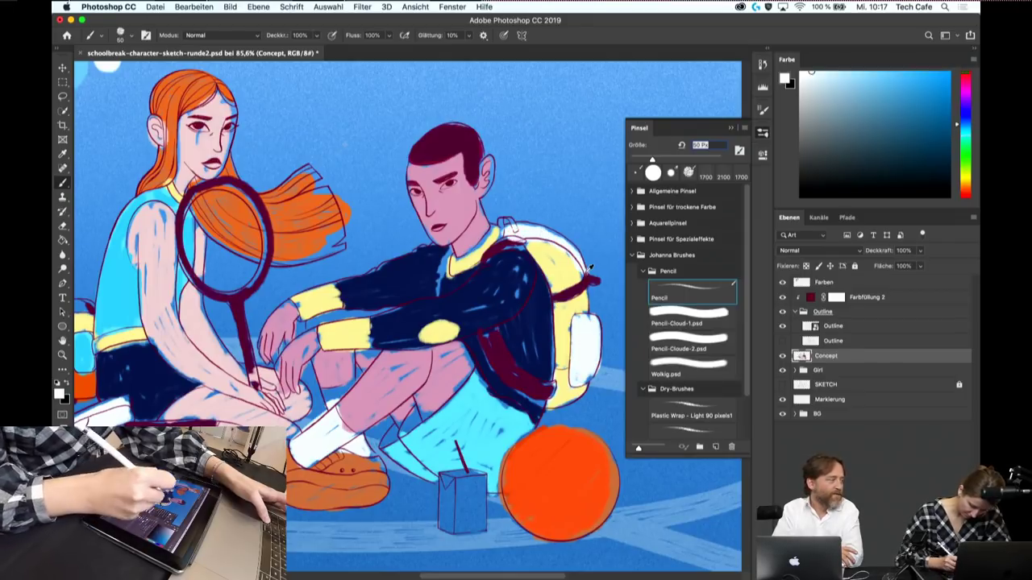
{"action": "left_click", "coordinate": [563, 273], "text": "alt"}
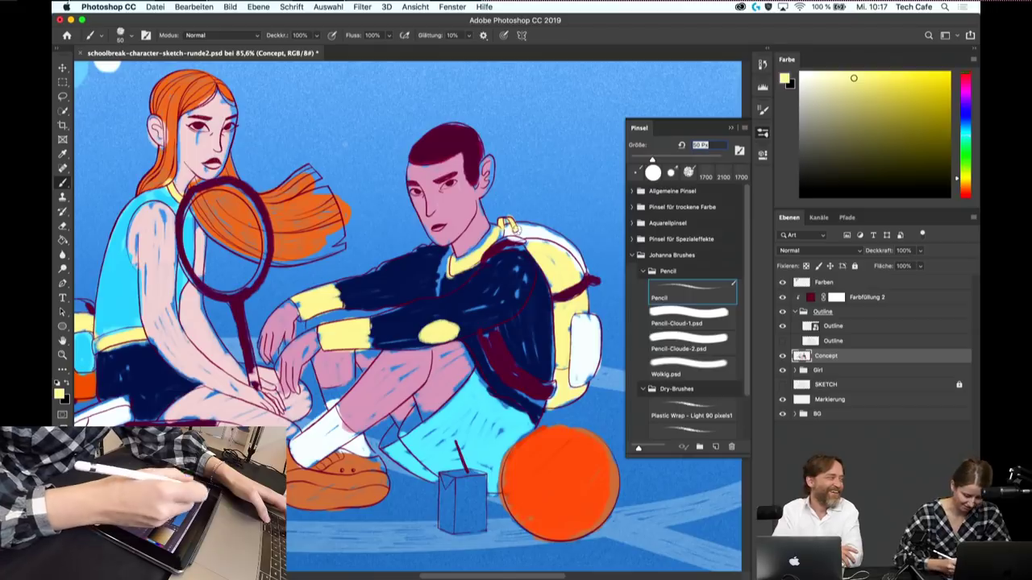
- Sample the light cyan from the boy's shirt as the paint colour
{"action": "scroll", "coordinate": [408, 317], "scroll_direction": "left", "scroll_amount": 2}
{"action": "scroll", "coordinate": [408, 316], "scroll_direction": "left", "scroll_amount": 4}
{"action": "scroll", "coordinate": [512, 275], "scroll_direction": "left", "scroll_amount": 1}
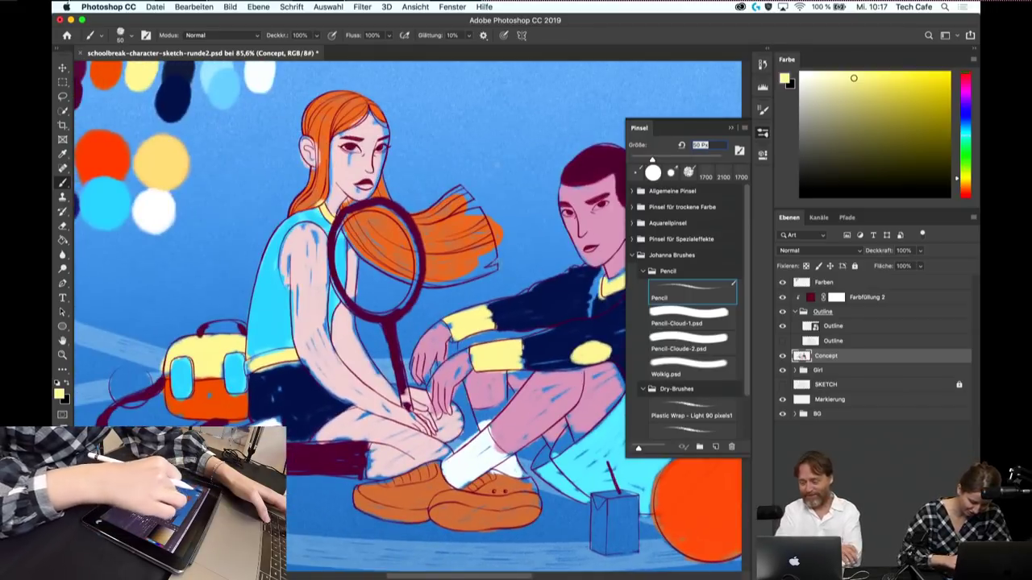
{"action": "scroll", "coordinate": [512, 275], "scroll_direction": "left", "scroll_amount": 5}
{"action": "left_click", "coordinate": [464, 337], "text": "alt"}
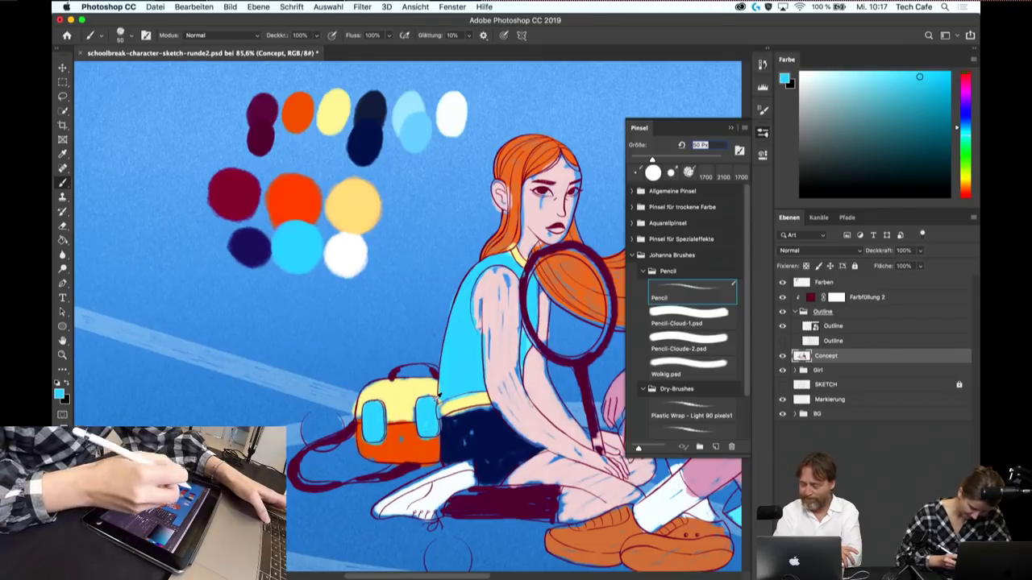
- Sample the basketball's bright orange-red as the foreground colour
{"action": "scroll", "coordinate": [492, 307], "scroll_direction": "right", "scroll_amount": 6}
{"action": "scroll", "coordinate": [492, 306], "scroll_direction": "down", "scroll_amount": 2}
{"action": "scroll", "coordinate": [492, 306], "scroll_direction": "down", "scroll_amount": 1}
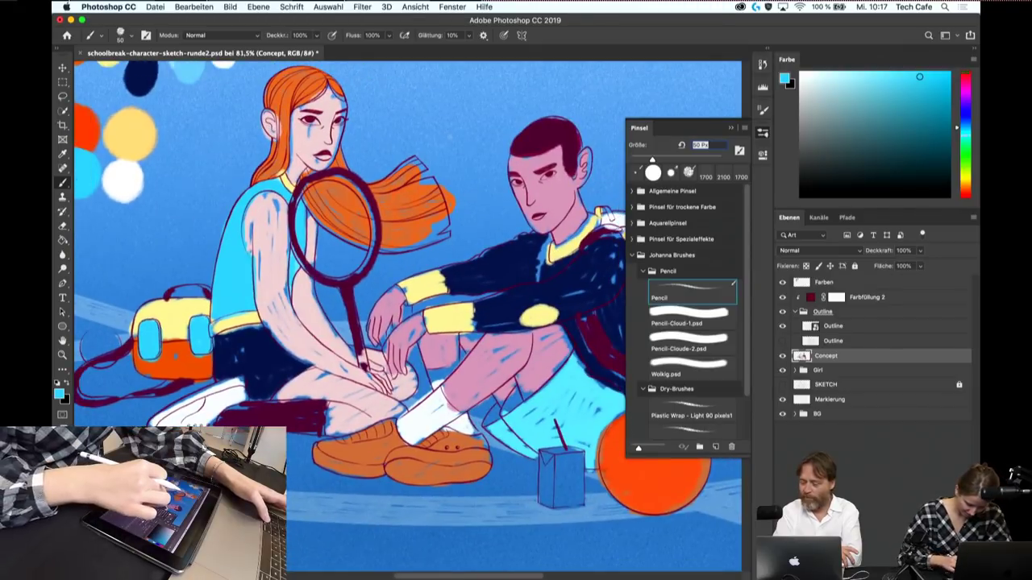
{"action": "left_click", "coordinate": [645, 479], "text": "alt"}
{"action": "scroll", "coordinate": [645, 479], "scroll_direction": "up", "scroll_amount": 3}
{"action": "scroll", "coordinate": [645, 478], "scroll_direction": "left", "scroll_amount": 4}
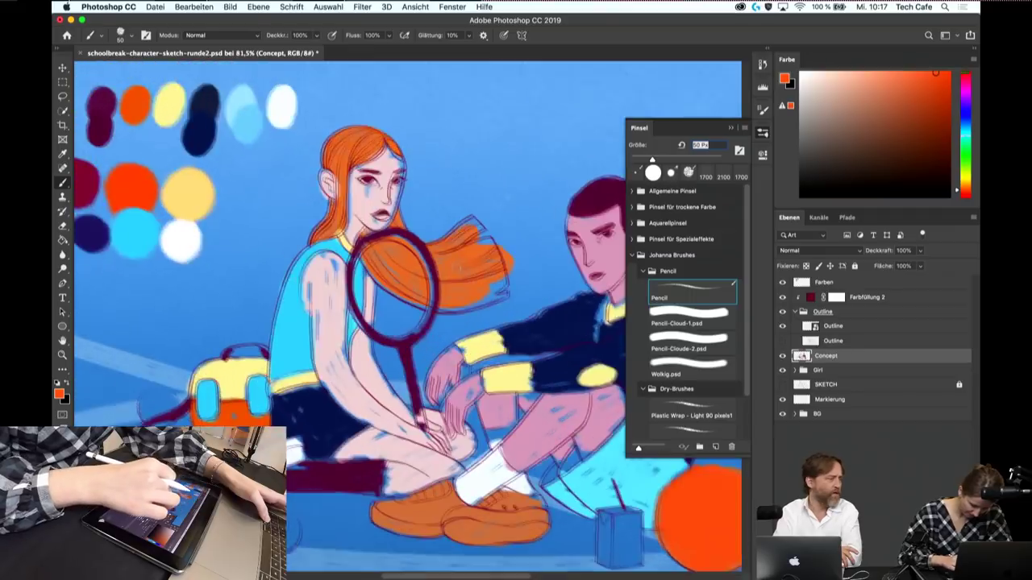
{"action": "scroll", "coordinate": [645, 479], "scroll_direction": "left", "scroll_amount": 2}
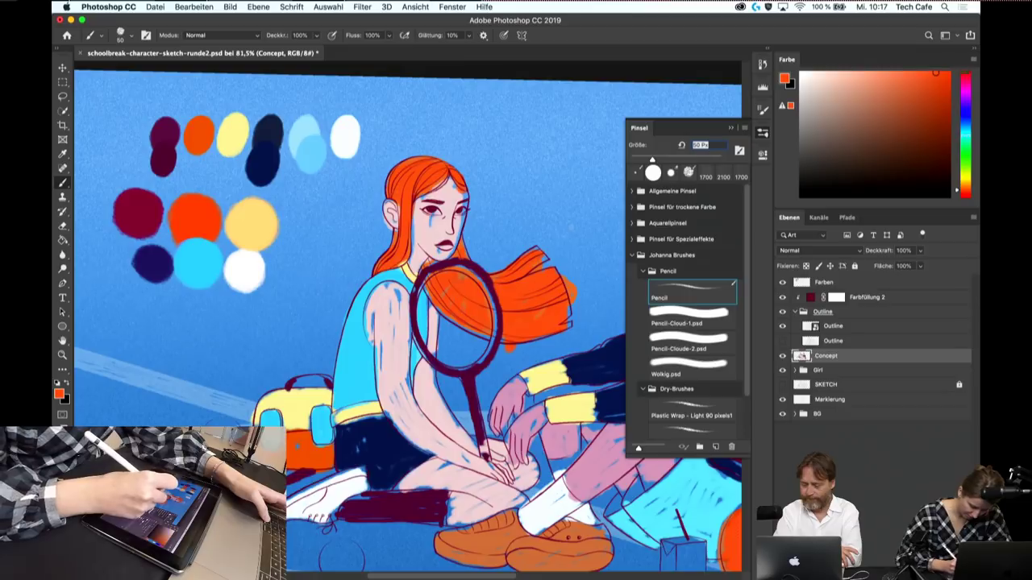
{"action": "scroll", "coordinate": [309, 268], "scroll_direction": "down", "scroll_amount": 5}
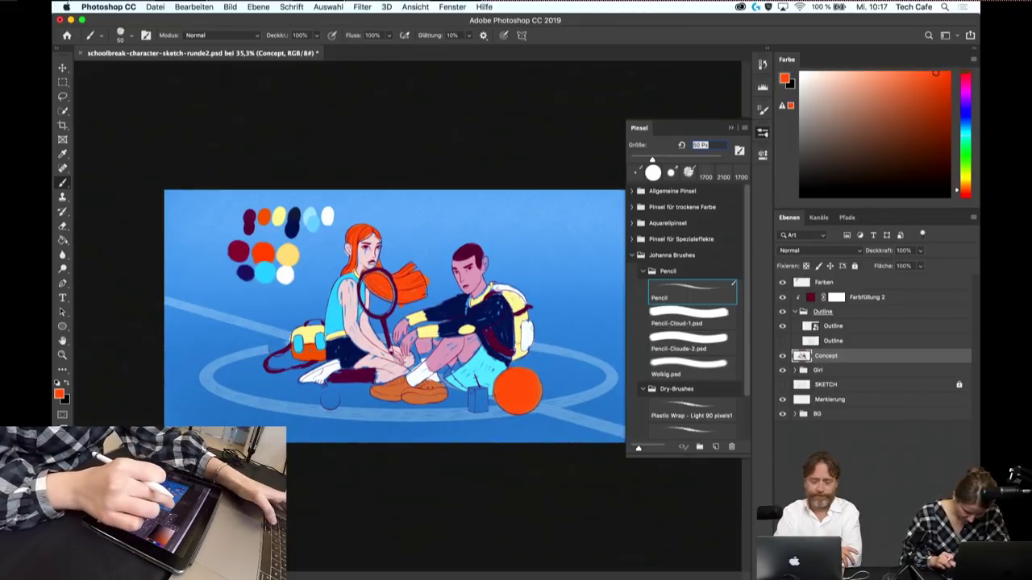
{"action": "scroll", "coordinate": [387, 314], "scroll_direction": "up", "scroll_amount": 3}
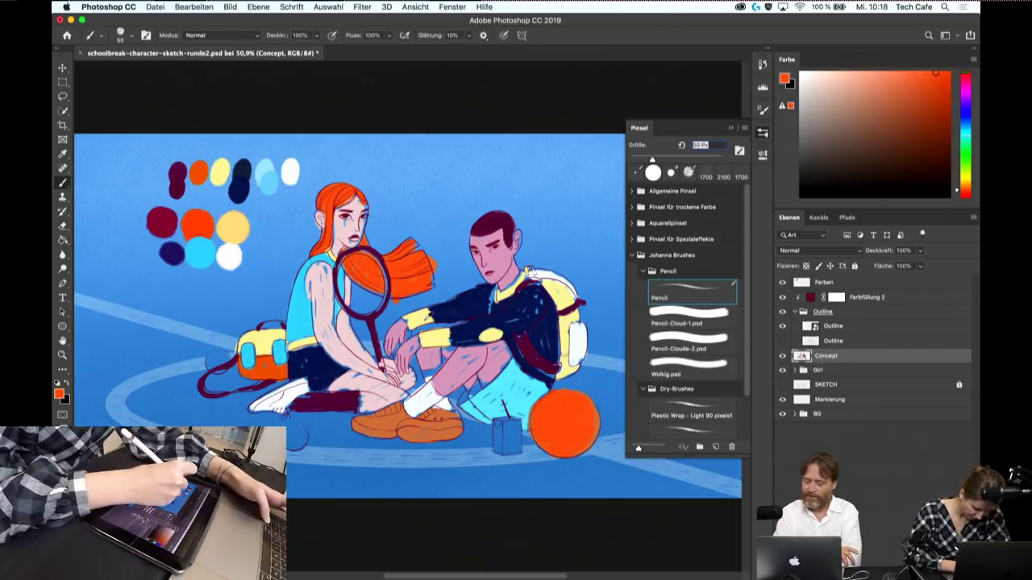
- Paint the drink carton dark navy, undo a cyan dab on the ball, and activate the Farben layer
{"action": "left_click", "coordinate": [174, 250], "text": "alt"}
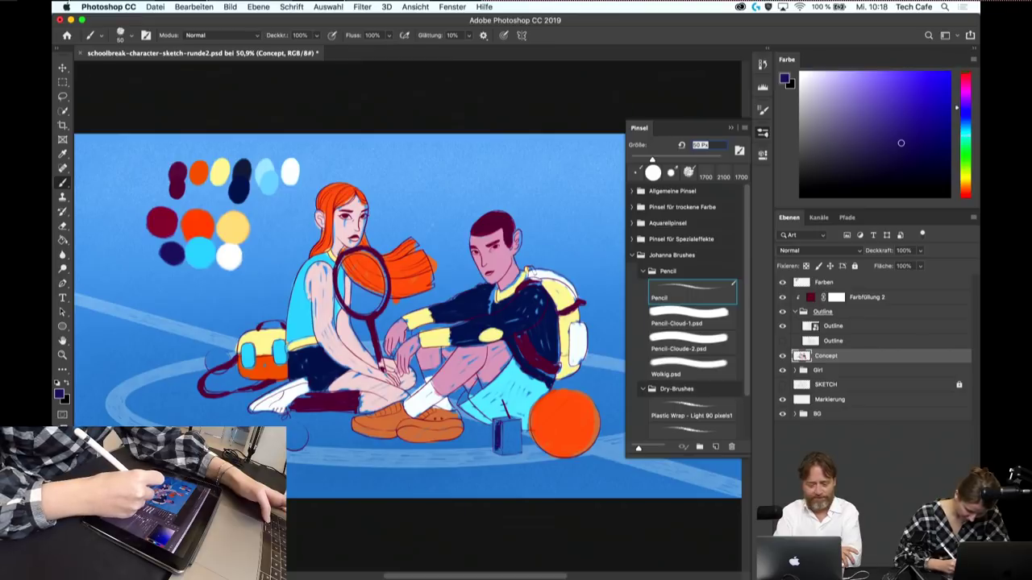
{"action": "left_click_drag", "start_coordinate": [503, 420], "coordinate": [512, 453]}
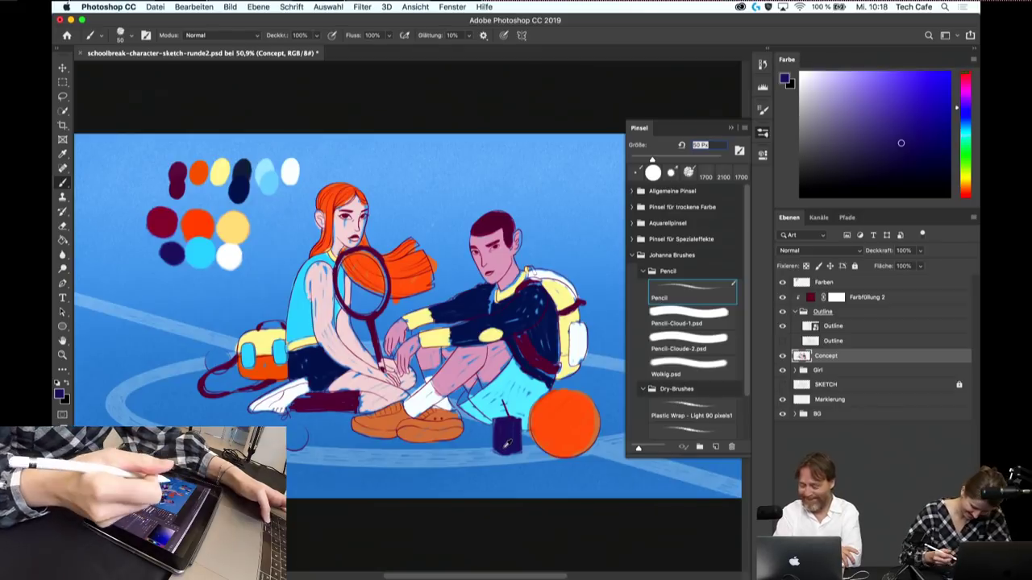
{"action": "left_click", "coordinate": [232, 229], "text": "alt"}
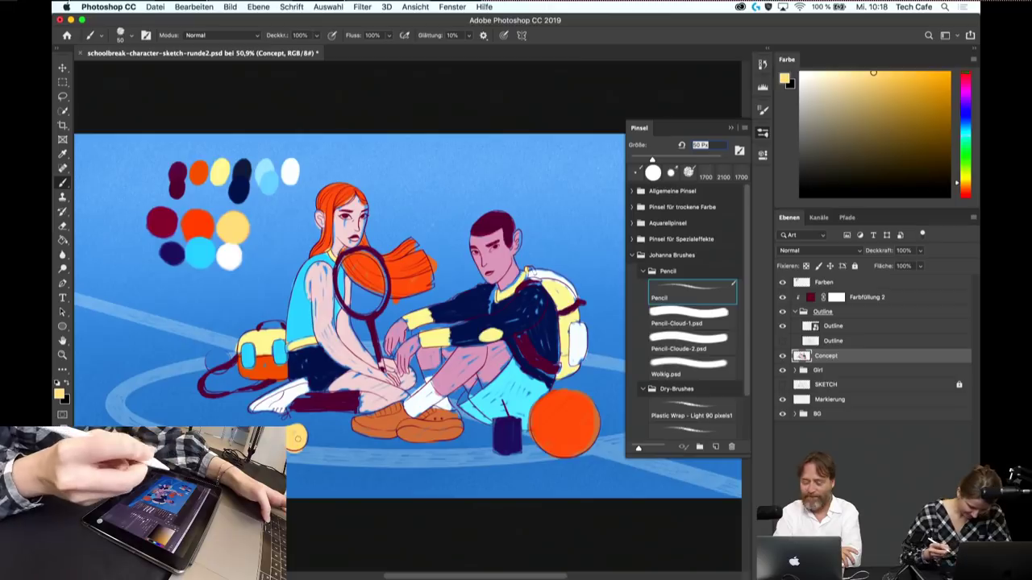
{"action": "left_click", "coordinate": [295, 436], "text": "alt"}
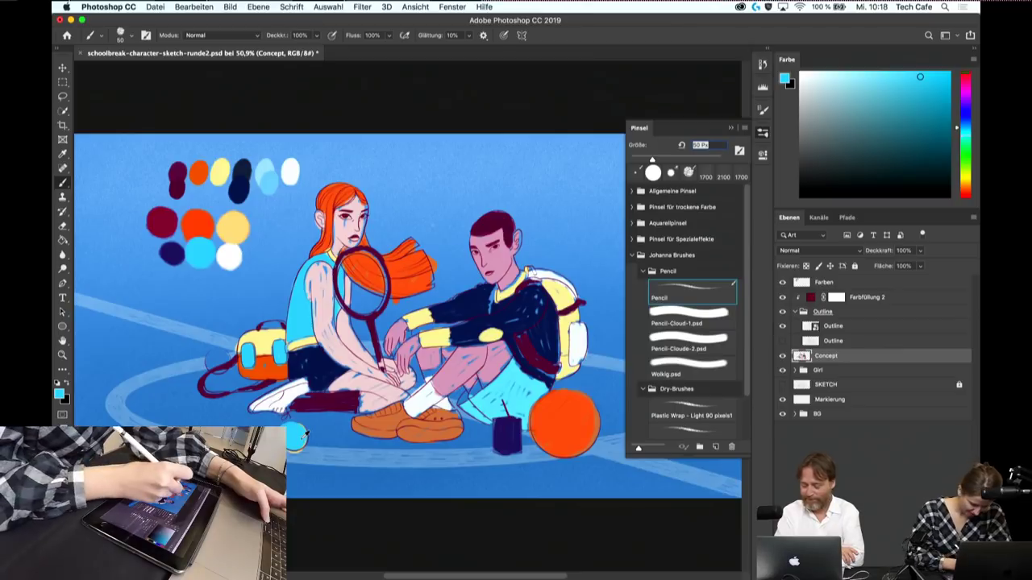
{"action": "key", "text": "ctrl+z"}
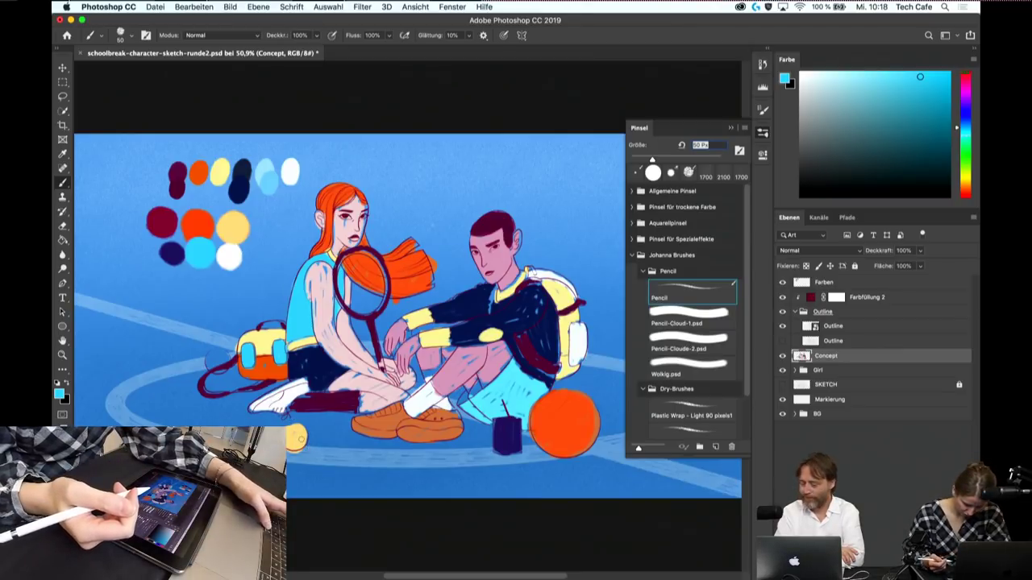
{"action": "left_click", "coordinate": [304, 443], "text": "ctrl"}
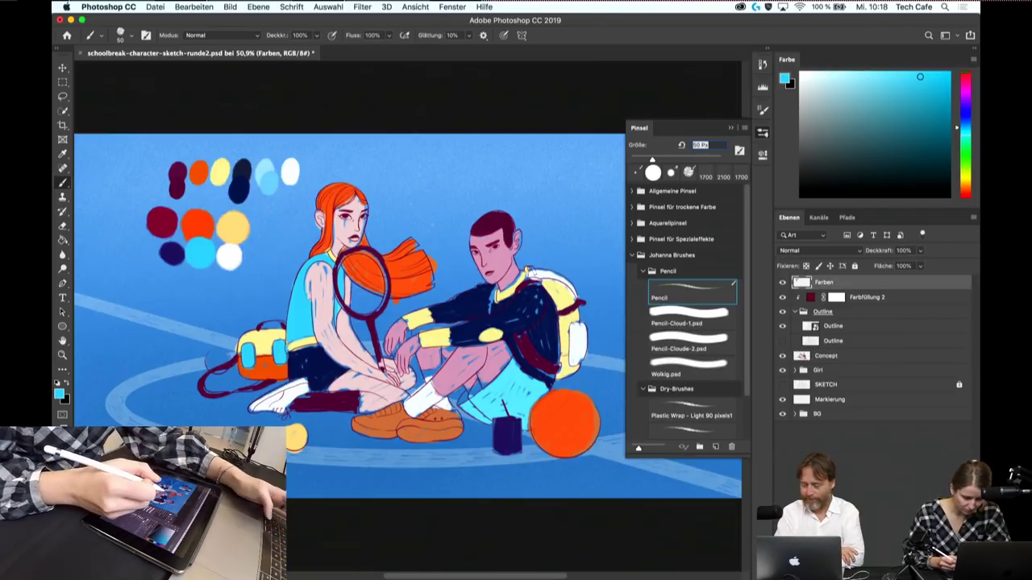
{"action": "left_click", "coordinate": [197, 223], "text": "alt"}
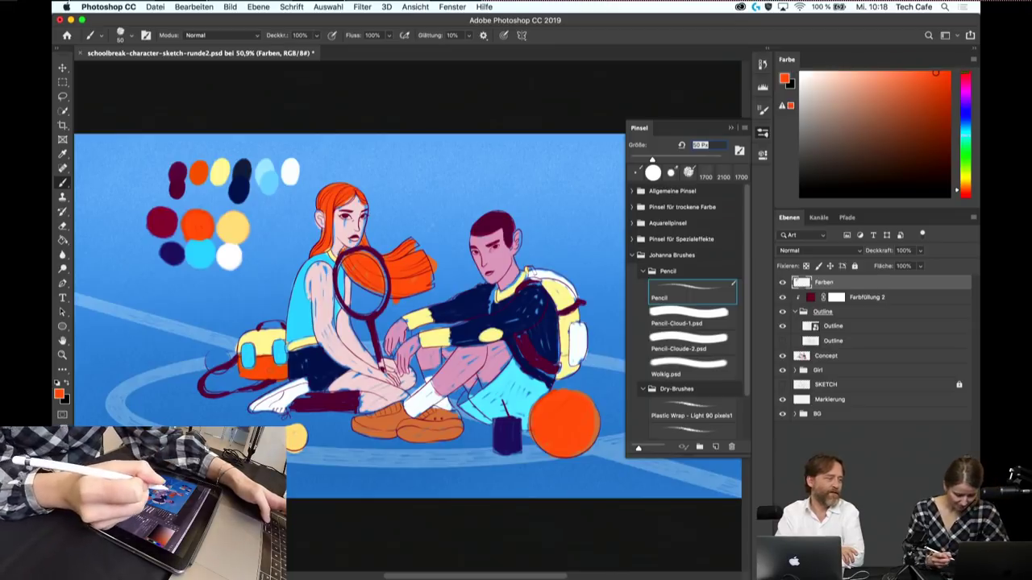
- Zoom in on the girl's face and sample her pale pink skin, undoing a stray stroke
{"action": "scroll", "coordinate": [347, 214], "scroll_direction": "up", "scroll_amount": 2}
{"action": "scroll", "coordinate": [346, 214], "scroll_direction": "up", "scroll_amount": 3}
{"action": "scroll", "coordinate": [347, 214], "scroll_direction": "up", "scroll_amount": 3}
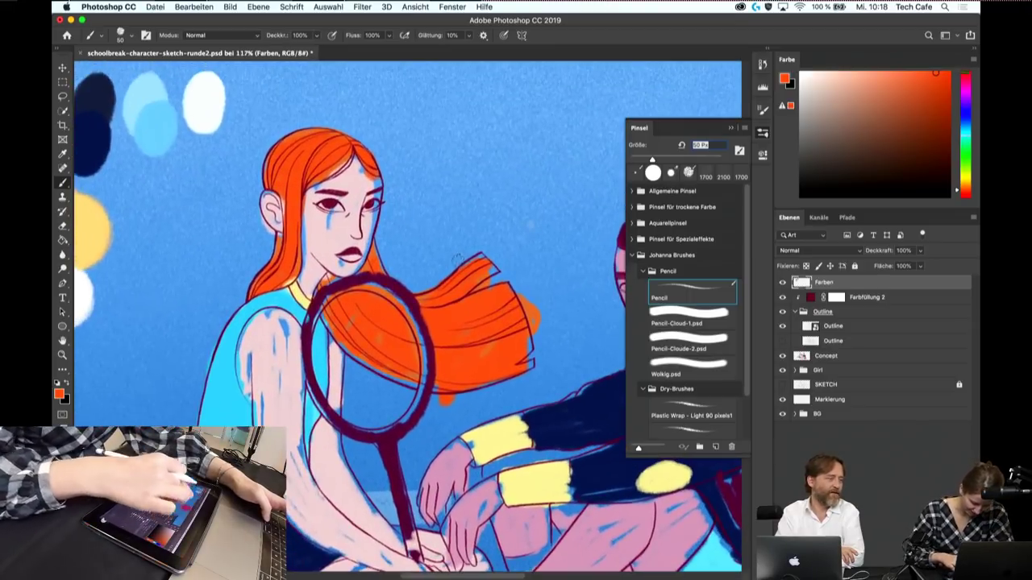
{"action": "scroll", "coordinate": [458, 258], "scroll_direction": "up", "scroll_amount": 1}
{"action": "scroll", "coordinate": [452, 255], "scroll_direction": "up", "scroll_amount": 1}
{"action": "scroll", "coordinate": [446, 252], "scroll_direction": "up", "scroll_amount": 1}
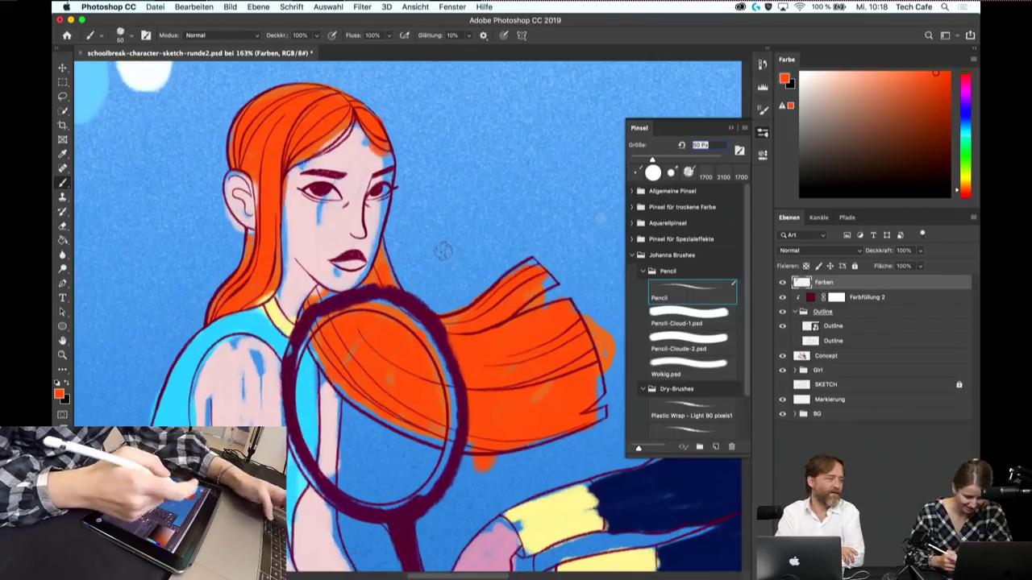
{"action": "left_click", "coordinate": [338, 229], "text": "alt"}
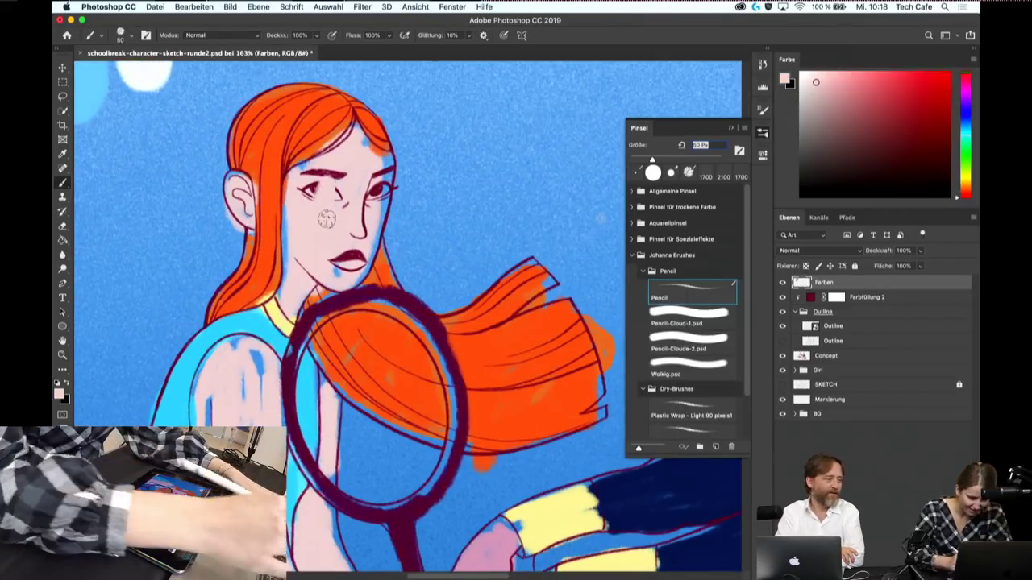
{"action": "key", "text": "ctrl+z"}
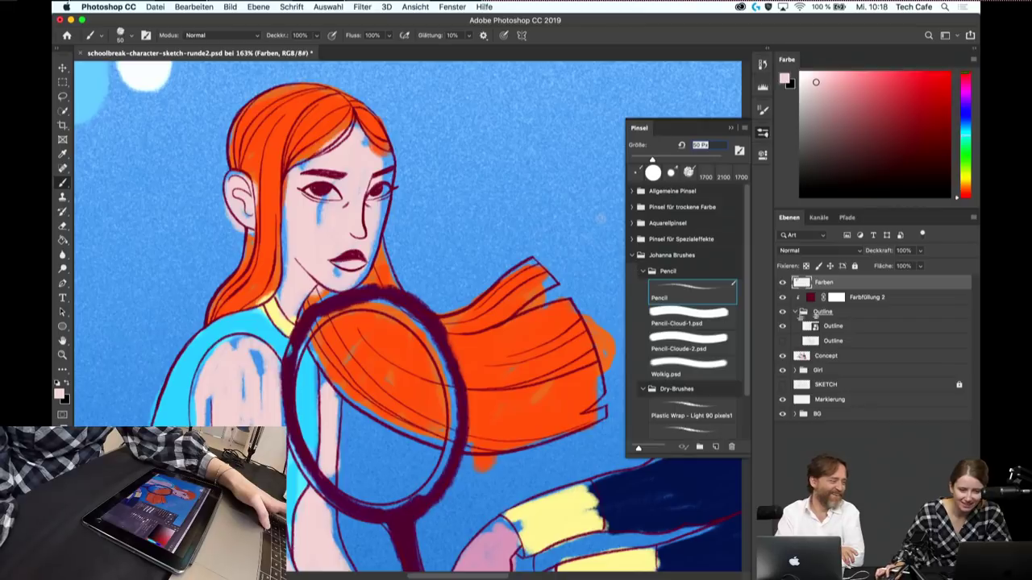
- Paint skin pink over the blue tear streak on the Concept layer, then toggle Farben to compare
{"action": "left_click", "coordinate": [801, 356]}
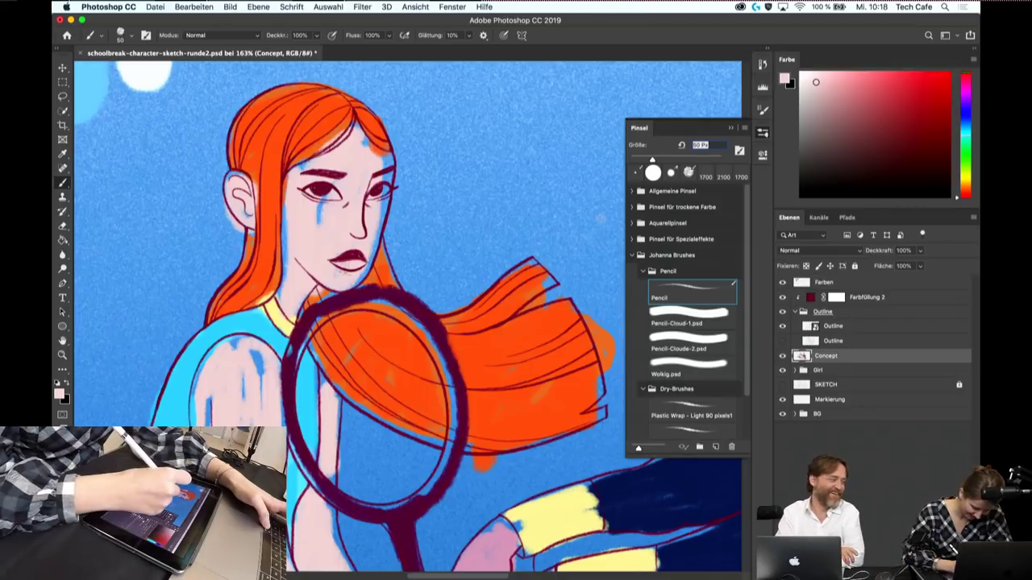
{"action": "left_click_drag", "start_coordinate": [324, 193], "coordinate": [321, 223]}
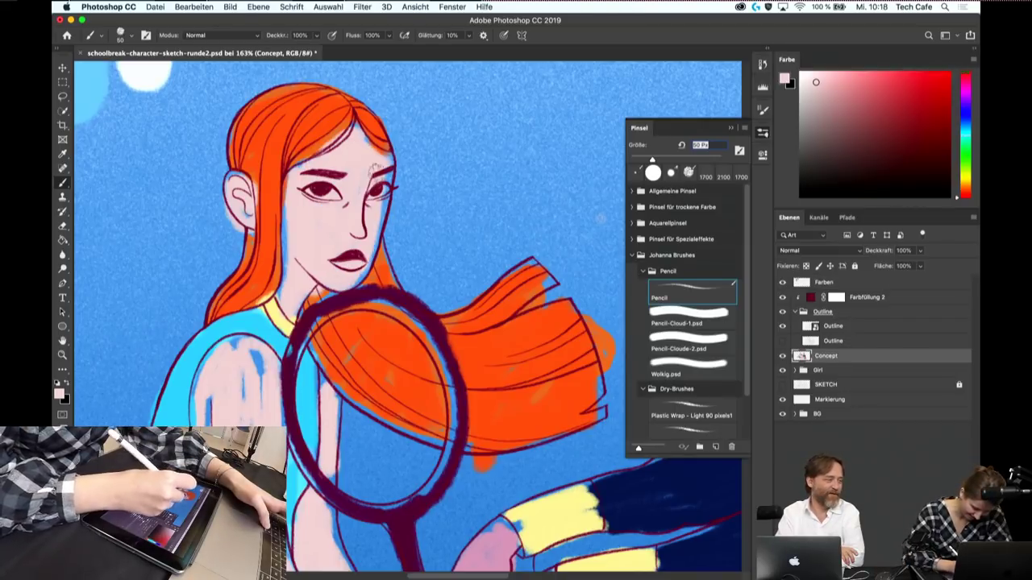
{"action": "scroll", "coordinate": [403, 314], "scroll_direction": "down", "scroll_amount": 1}
{"action": "scroll", "coordinate": [403, 322], "scroll_direction": "down", "scroll_amount": 5}
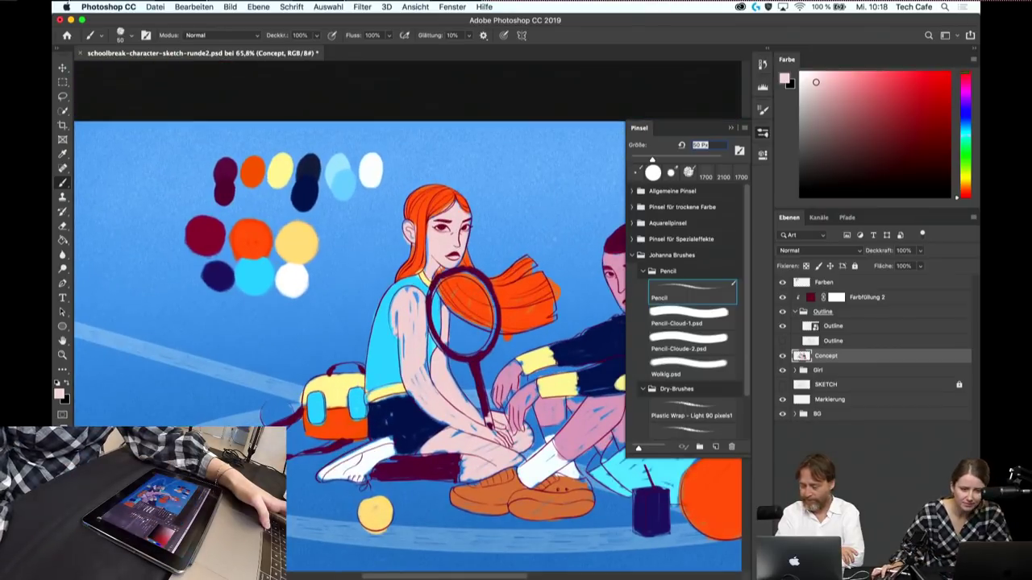
{"action": "left_click", "coordinate": [783, 282]}
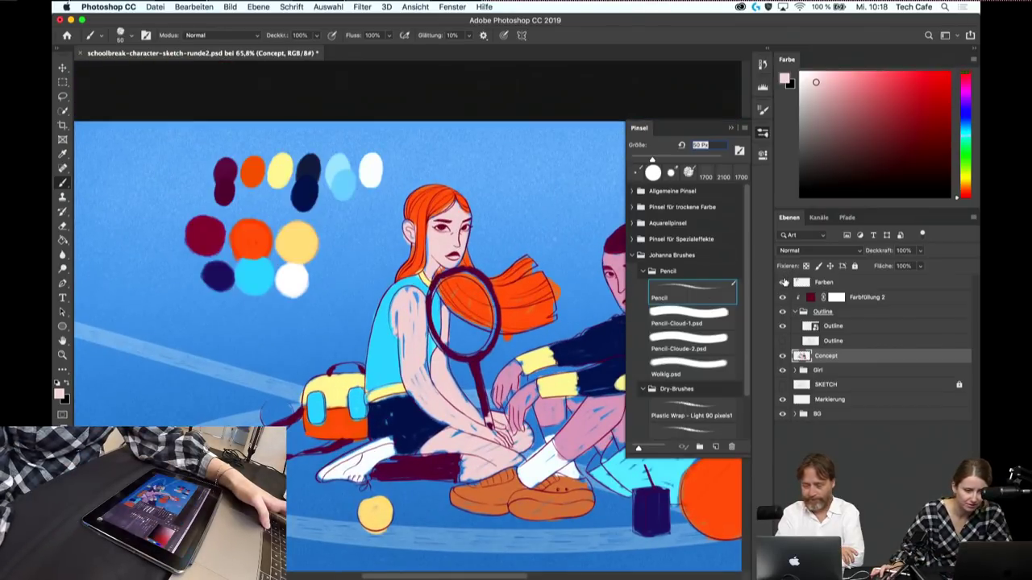
{"action": "left_click", "coordinate": [782, 282]}
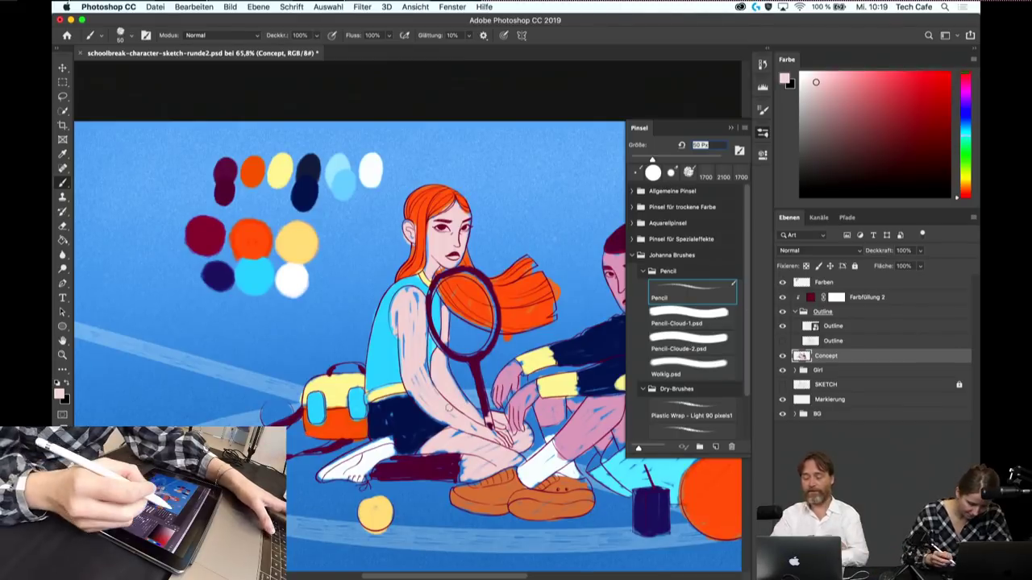
- Lasso a freehand selection around the colour swatches
{"action": "key", "text": "ctrl+minus"}
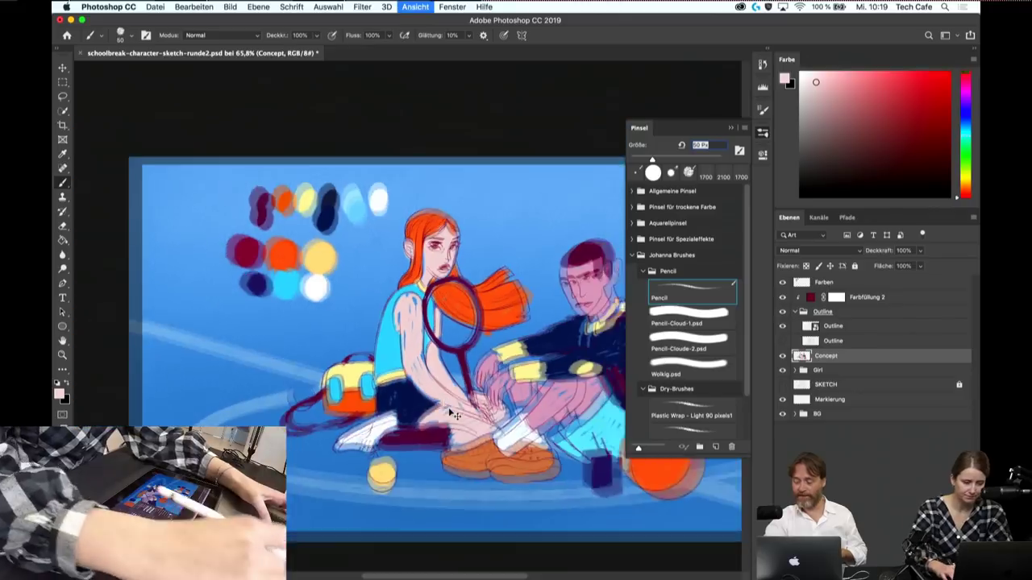
{"action": "key", "text": "l"}
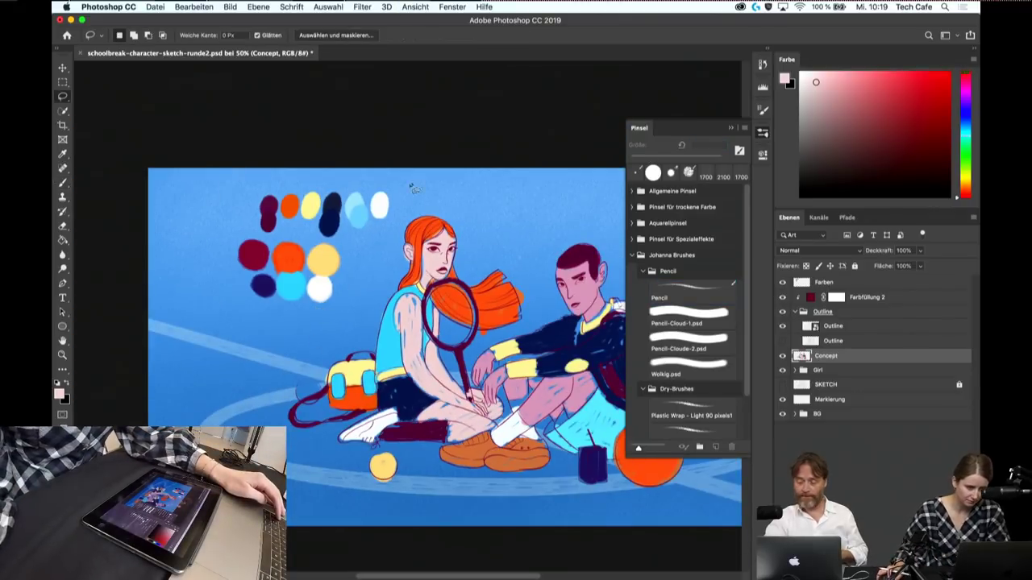
{"action": "mouse_move", "coordinate": [406, 181]}
{"action": "left_mouse_down"}
{"action": "mouse_move", "coordinate": [231, 238]}
{"action": "mouse_move", "coordinate": [342, 302]}
{"action": "left_mouse_up"}
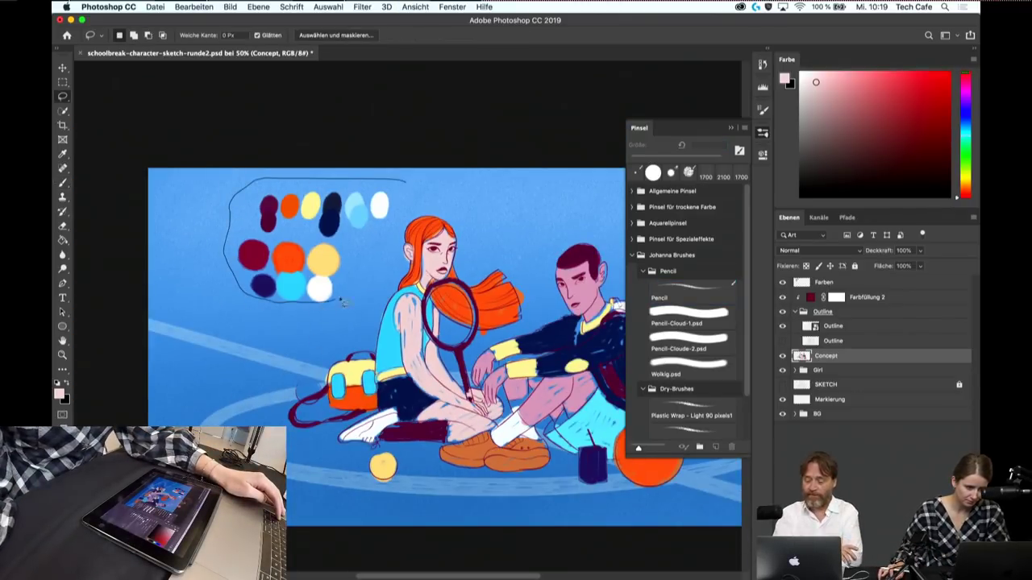
{"action": "left_click_drag", "start_coordinate": [412, 200], "coordinate": [408, 191]}
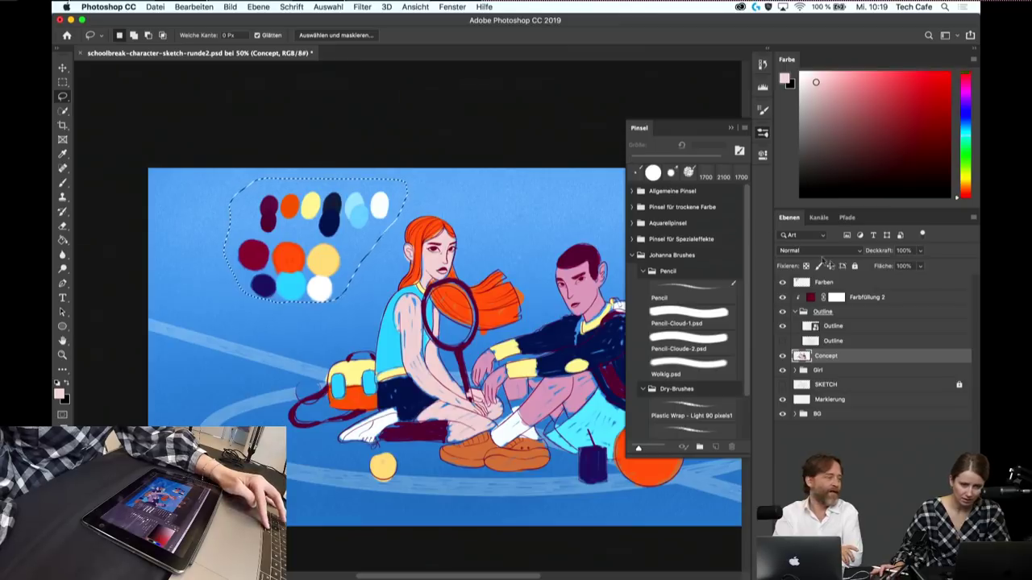
- Copy the swatches onto new layer Ebene 3 and delete the old Farben layer
{"action": "left_click", "coordinate": [859, 282]}
{"action": "key", "text": "super+j"}
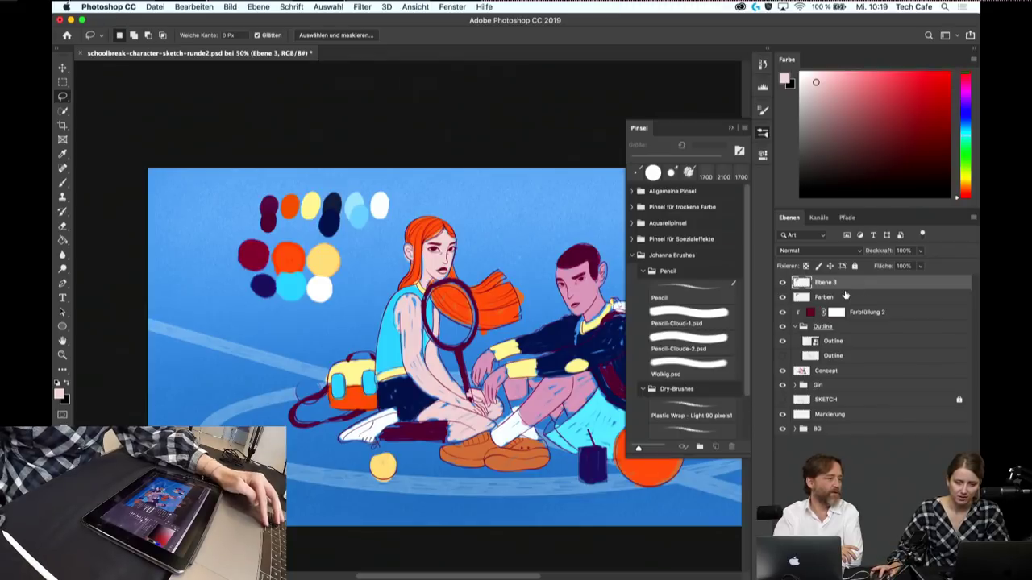
{"action": "double_click", "coordinate": [854, 297]}
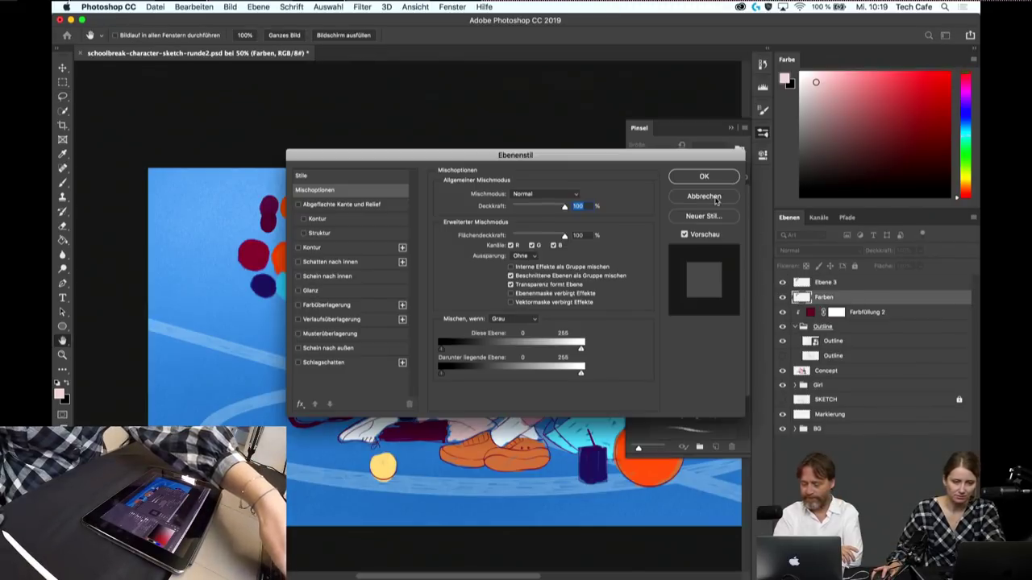
{"action": "key", "text": "Escape"}
{"action": "key", "text": "Delete"}
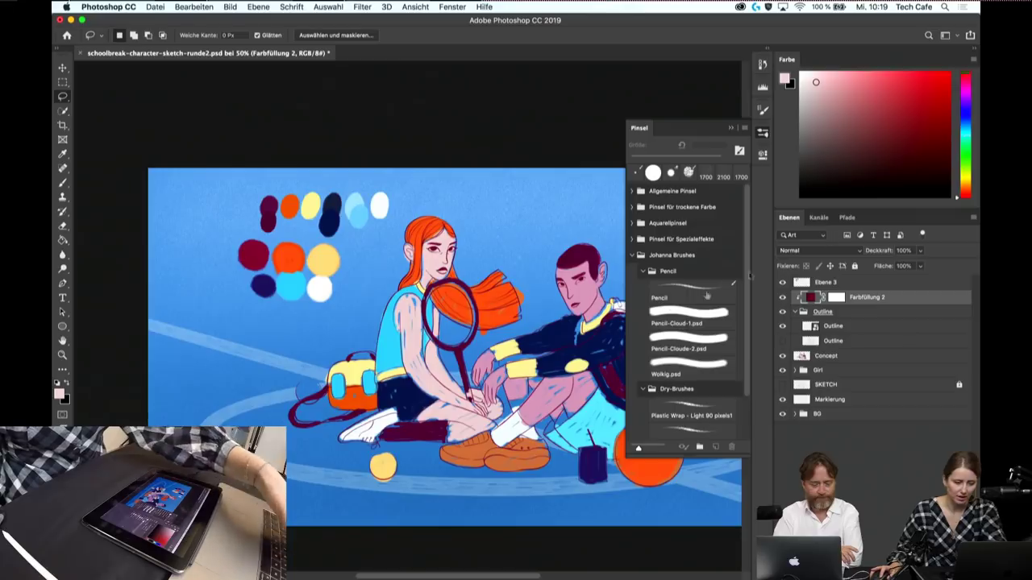
- Pan the illustration, return to the Brush and pick cyan from the palette dots
{"action": "left_click_drag", "start_coordinate": [535, 304], "coordinate": [426, 276]}
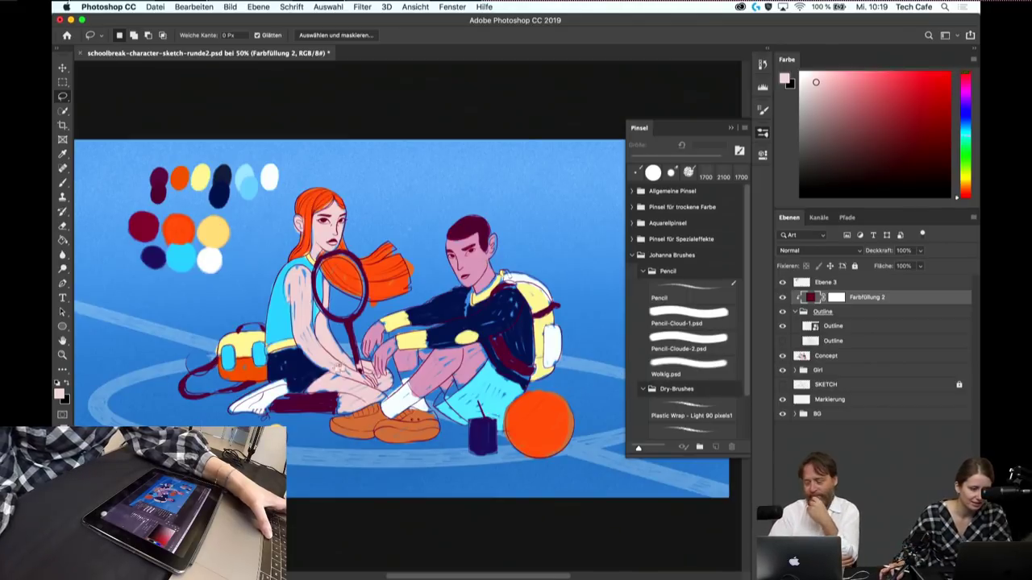
{"action": "left_click_drag", "start_coordinate": [337, 368], "coordinate": [438, 367]}
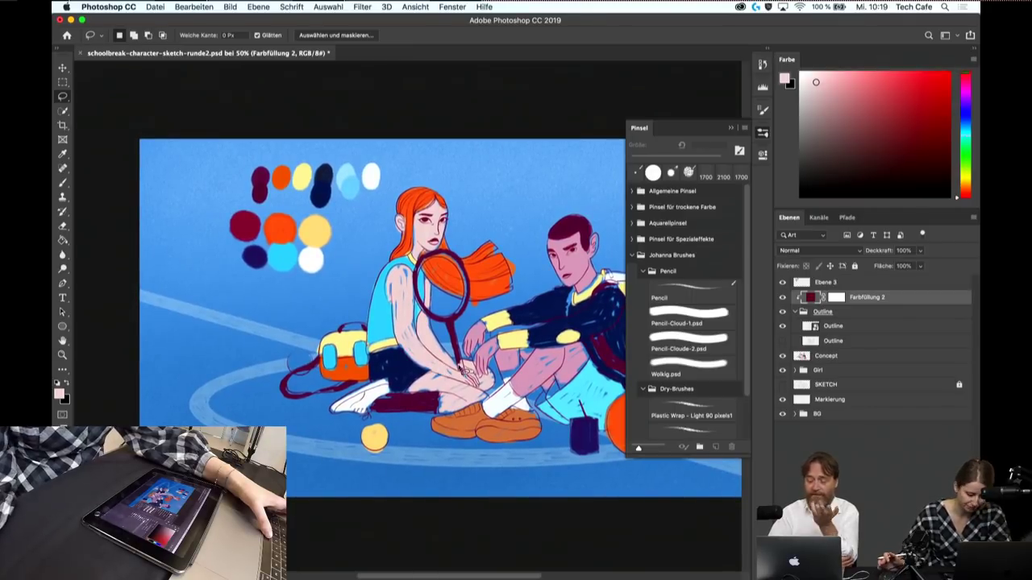
{"action": "key", "text": "b"}
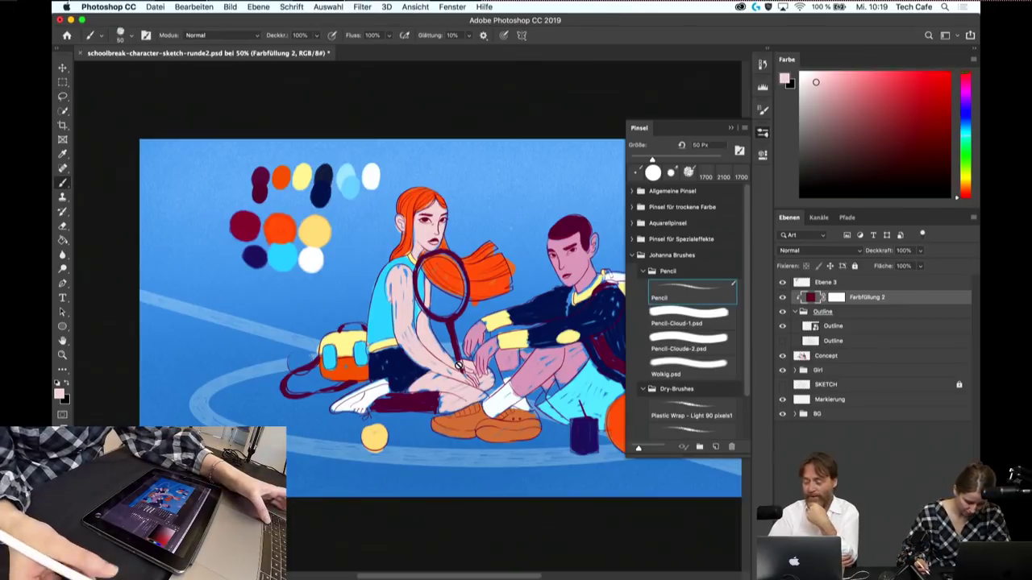
{"action": "scroll", "coordinate": [459, 366], "scroll_direction": "up", "scroll_amount": 3}
{"action": "scroll", "coordinate": [406, 368], "scroll_direction": "down", "scroll_amount": 3}
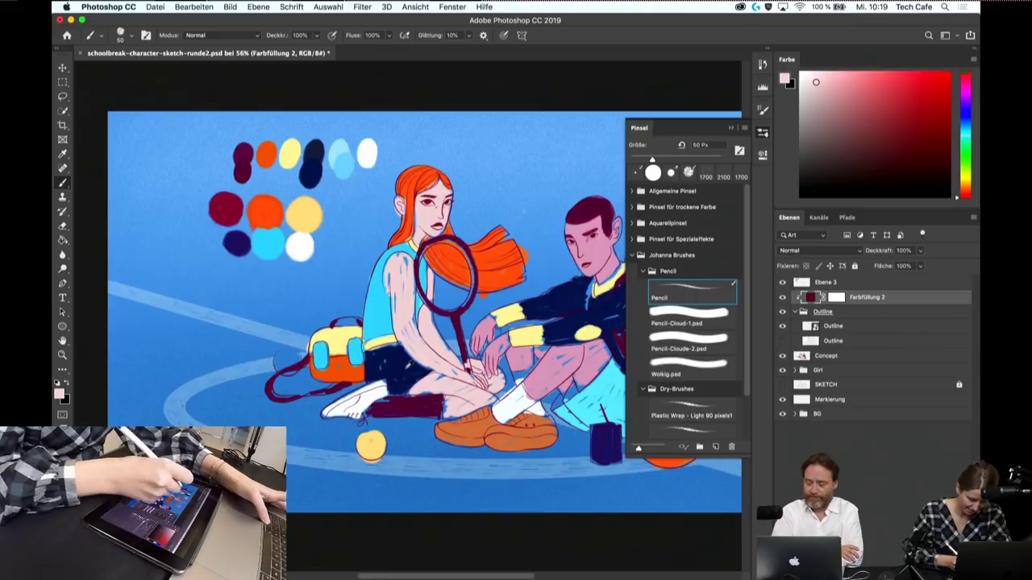
{"action": "left_click", "coordinate": [273, 240], "text": "alt"}
- Decline rasterizing Farbfüllung 2, make the Concept layer active and pick cyan
{"action": "left_click", "coordinate": [295, 367]}
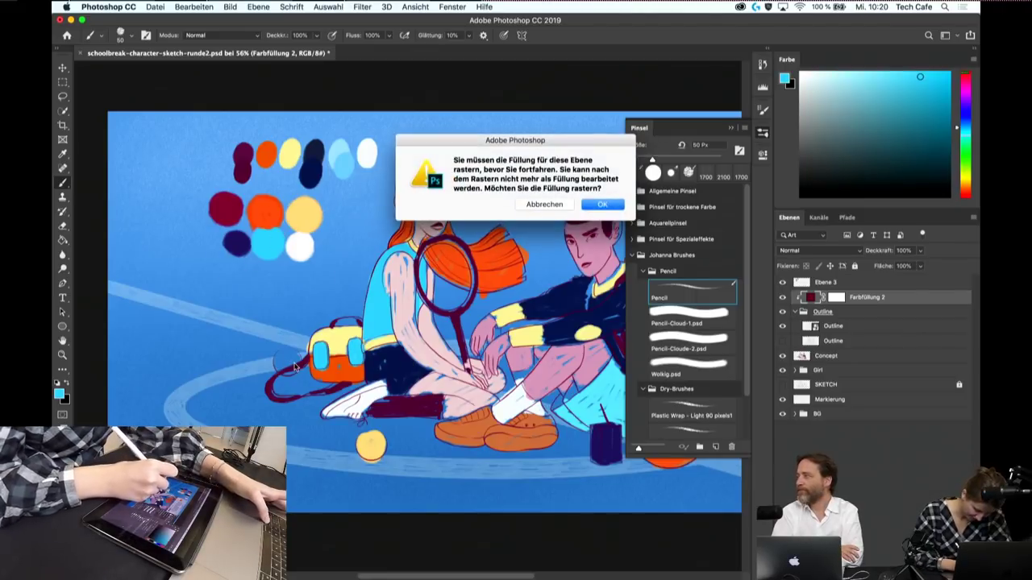
{"action": "left_click", "coordinate": [545, 204]}
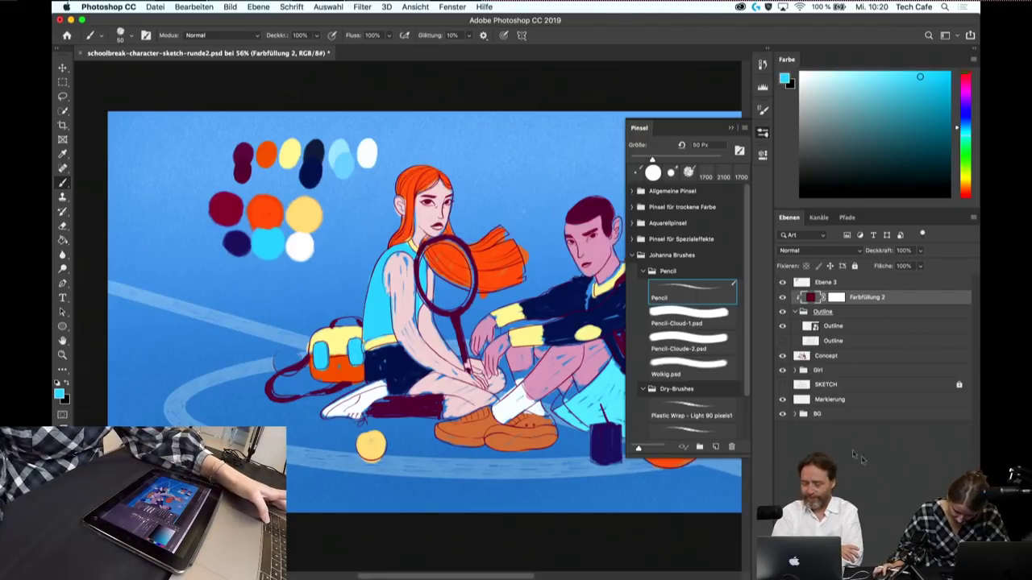
{"action": "left_click", "coordinate": [830, 356]}
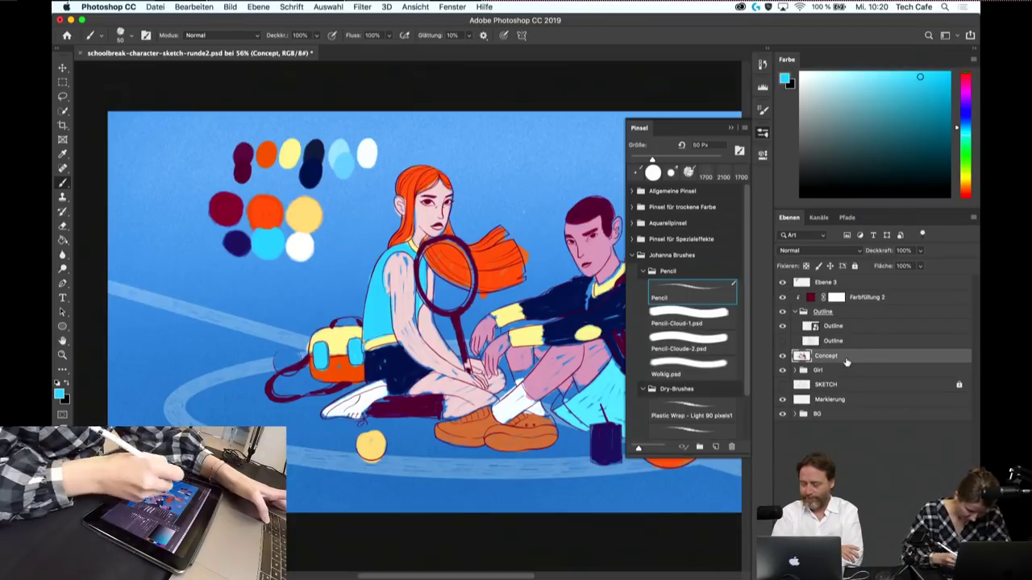
{"action": "left_click", "coordinate": [270, 240], "text": "alt"}
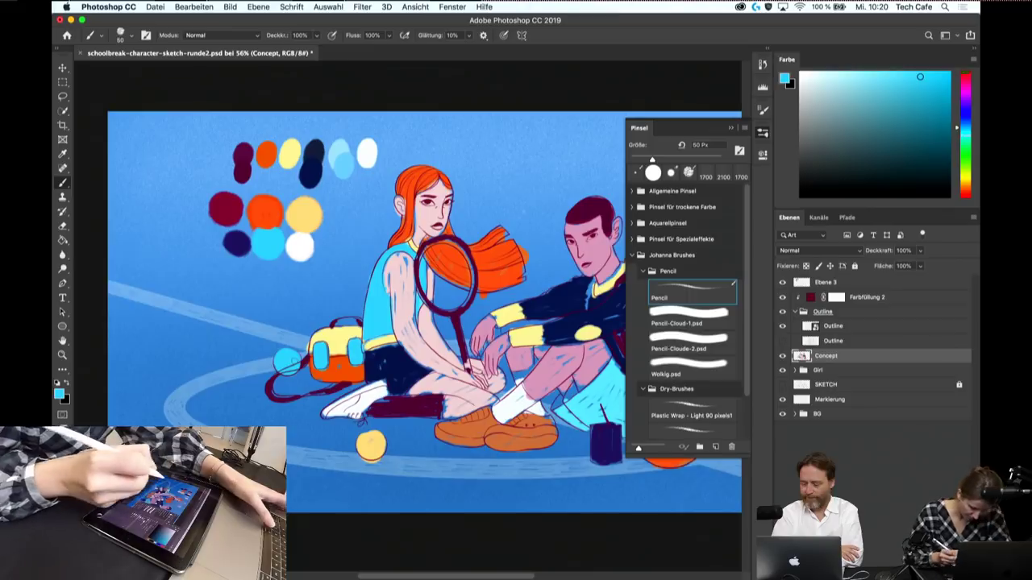
- Sample the girl's pale pink skin and paint a light stroke along her arm
{"action": "left_click_drag", "start_coordinate": [491, 292], "coordinate": [398, 283]}
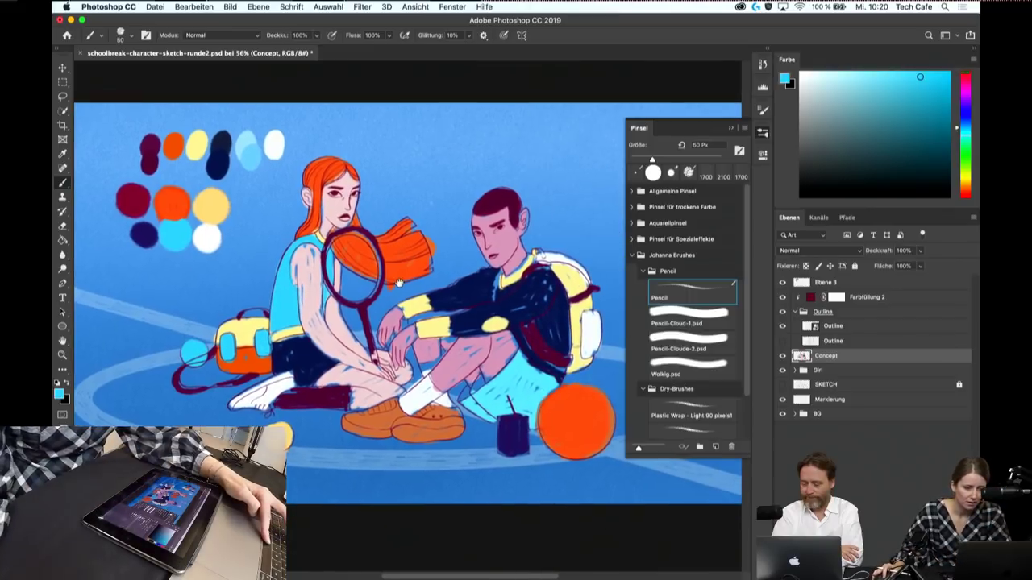
{"action": "scroll", "coordinate": [399, 282], "scroll_direction": "up", "scroll_amount": 3}
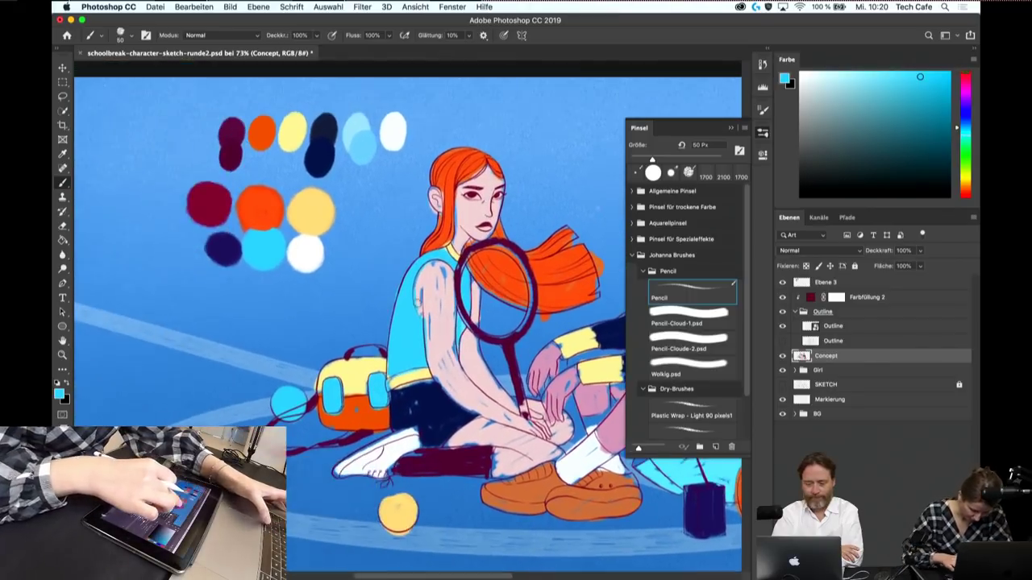
{"action": "left_click_drag", "start_coordinate": [483, 290], "coordinate": [264, 268]}
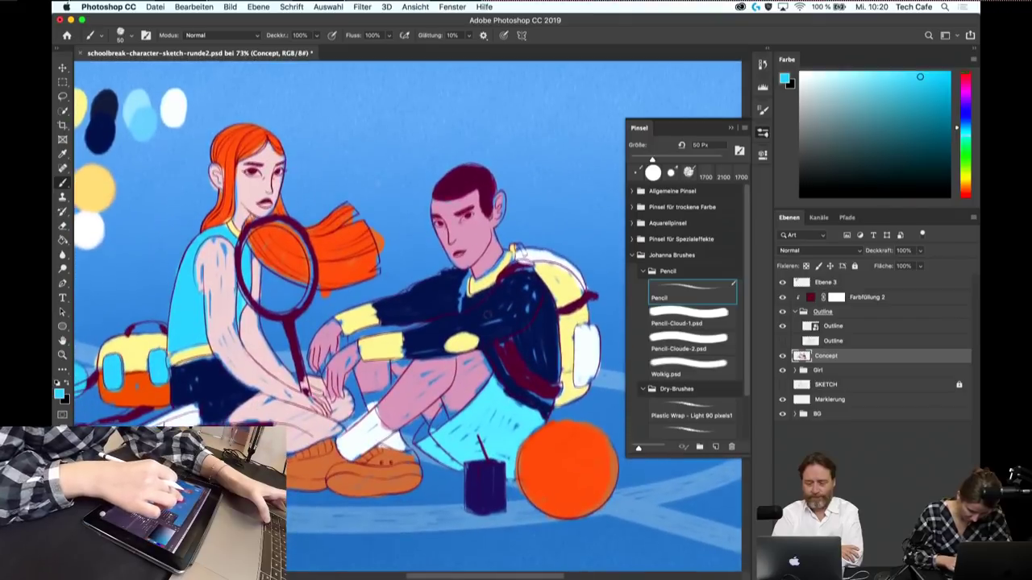
{"action": "left_click_drag", "start_coordinate": [375, 348], "coordinate": [420, 337]}
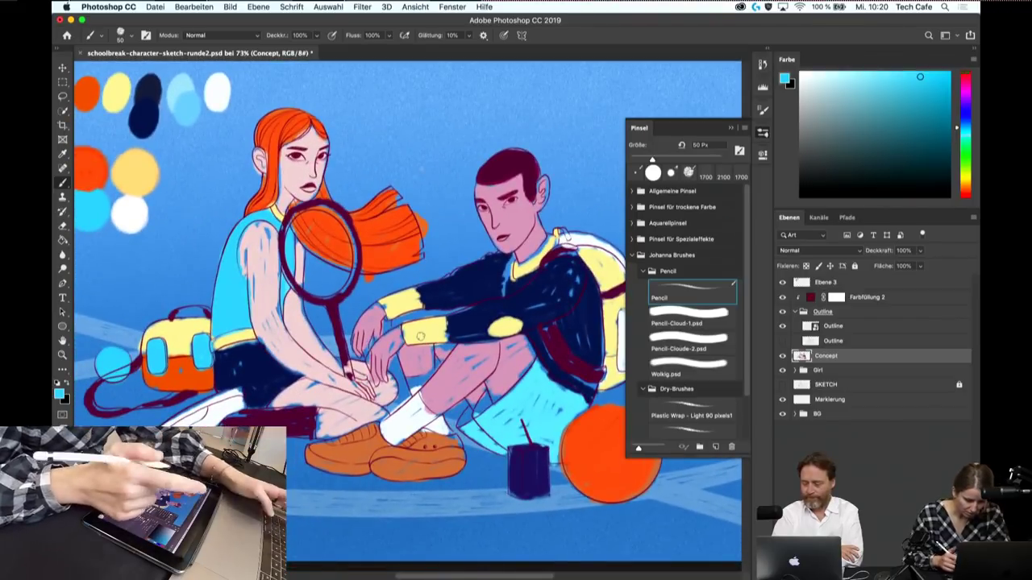
{"action": "left_click", "coordinate": [265, 284], "text": "alt"}
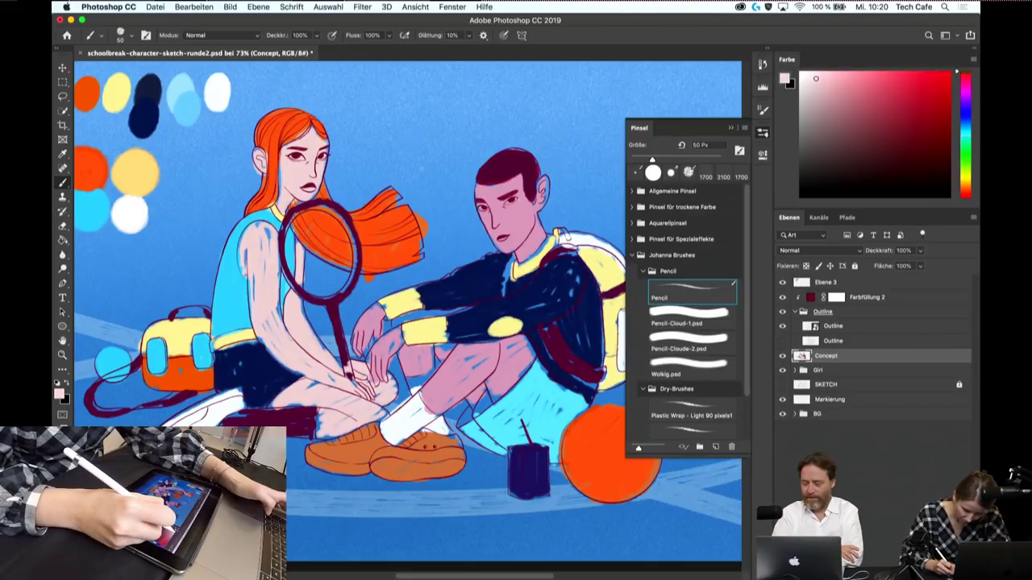
{"action": "mouse_move", "coordinate": [266, 250]}
{"action": "left_mouse_down"}
{"action": "mouse_move", "coordinate": [264, 324]}
{"action": "mouse_move", "coordinate": [293, 360]}
{"action": "left_mouse_up"}
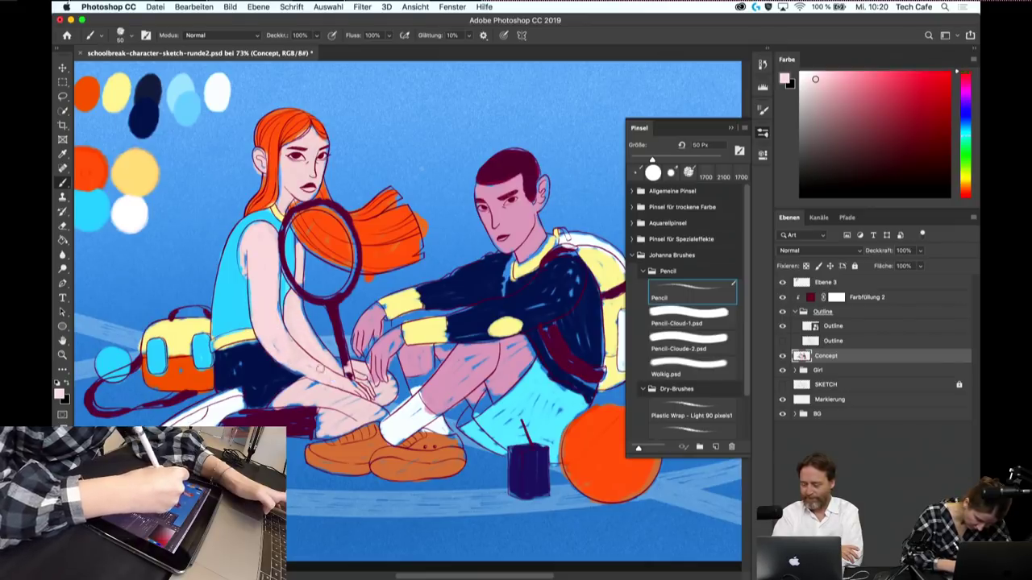
{"action": "scroll", "coordinate": [253, 76], "scroll_direction": "up", "scroll_amount": 5}
- Zoom in on the girl's head and paint pale pink over the left side of her face
{"action": "left_click_drag", "start_coordinate": [242, 162], "coordinate": [387, 299]}
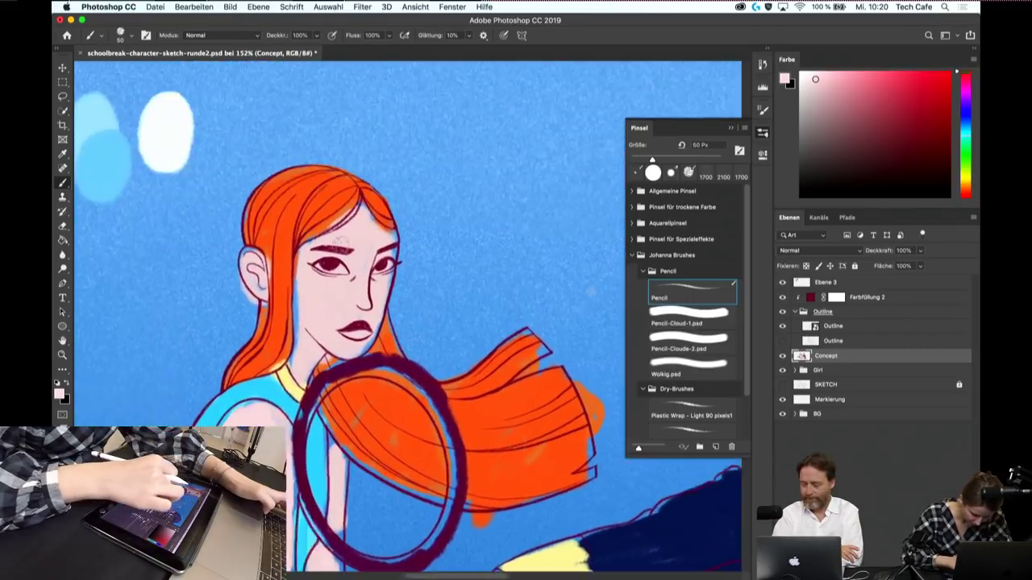
{"action": "scroll", "coordinate": [292, 134], "scroll_direction": "up", "scroll_amount": 2}
{"action": "scroll", "coordinate": [292, 135], "scroll_direction": "up", "scroll_amount": 2}
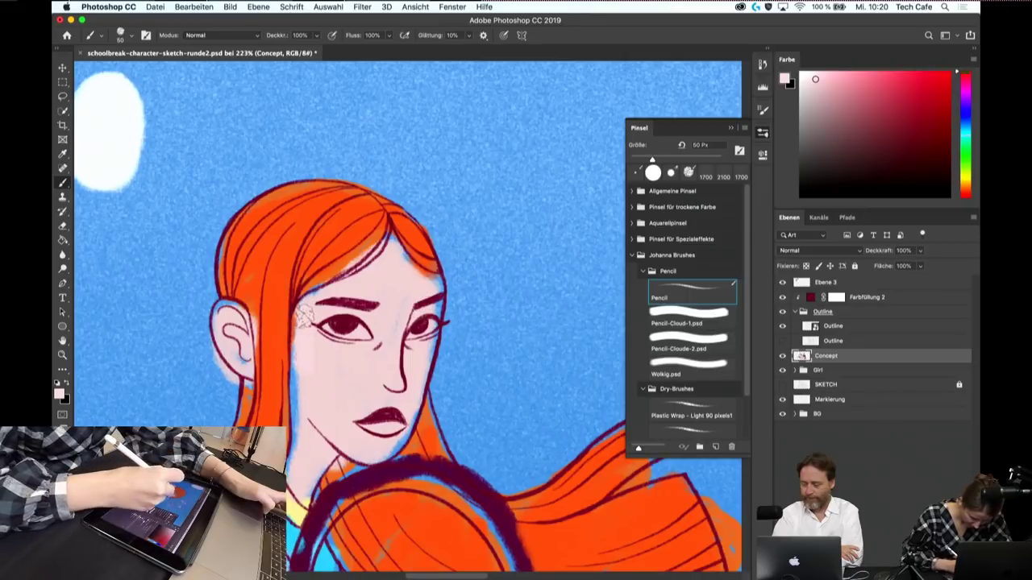
{"action": "left_click_drag", "start_coordinate": [301, 310], "coordinate": [303, 456]}
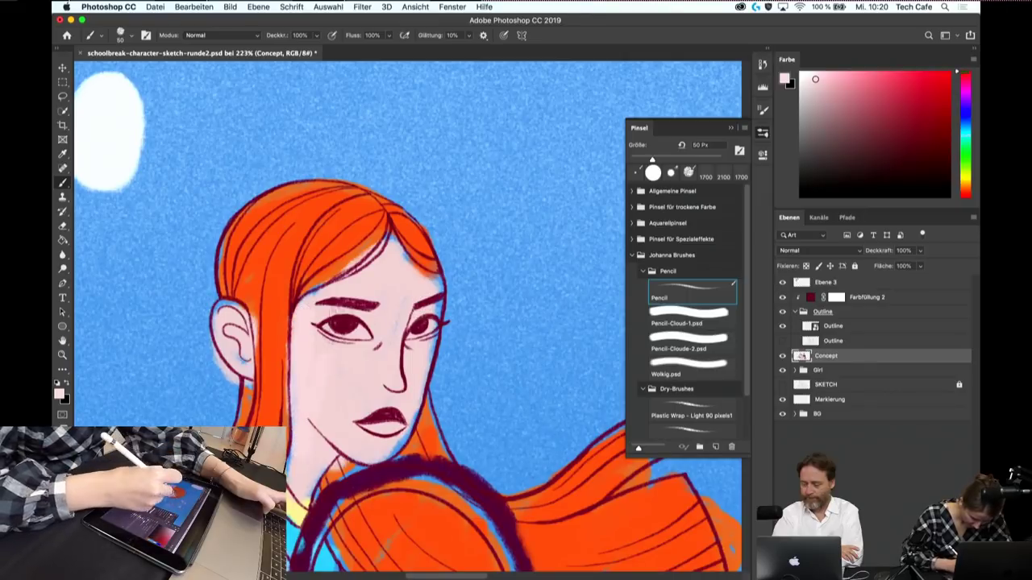
- Sample a slightly different pink and brighten her cheek and nose with textured strokes
{"action": "left_click", "coordinate": [357, 398], "text": "alt"}
{"action": "mouse_move", "coordinate": [339, 396]}
{"action": "left_mouse_down"}
{"action": "mouse_move", "coordinate": [385, 327]}
{"action": "mouse_move", "coordinate": [354, 439]}
{"action": "mouse_move", "coordinate": [399, 323]}
{"action": "mouse_move", "coordinate": [379, 274]}
{"action": "mouse_move", "coordinate": [340, 290]}
{"action": "mouse_move", "coordinate": [419, 274]}
{"action": "mouse_move", "coordinate": [399, 419]}
{"action": "left_mouse_up"}
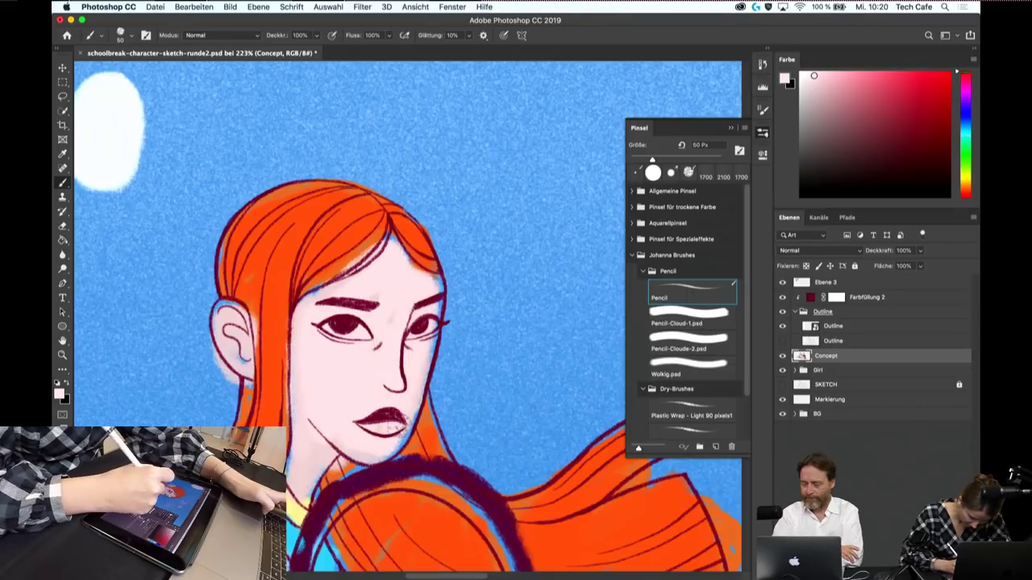
{"action": "scroll", "coordinate": [493, 253], "scroll_direction": "down", "scroll_amount": 3}
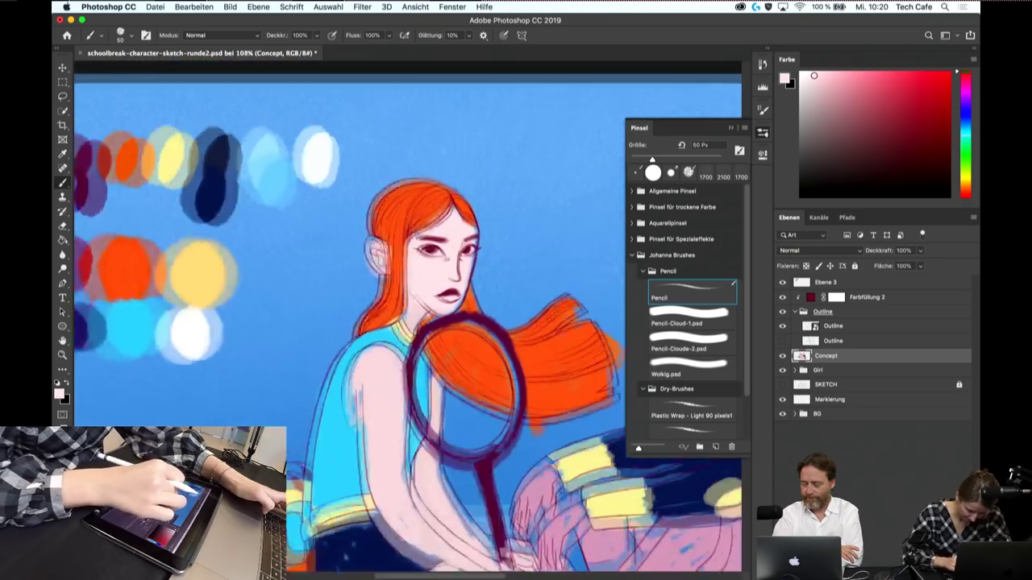
{"action": "scroll", "coordinate": [494, 252], "scroll_direction": "down", "scroll_amount": 3}
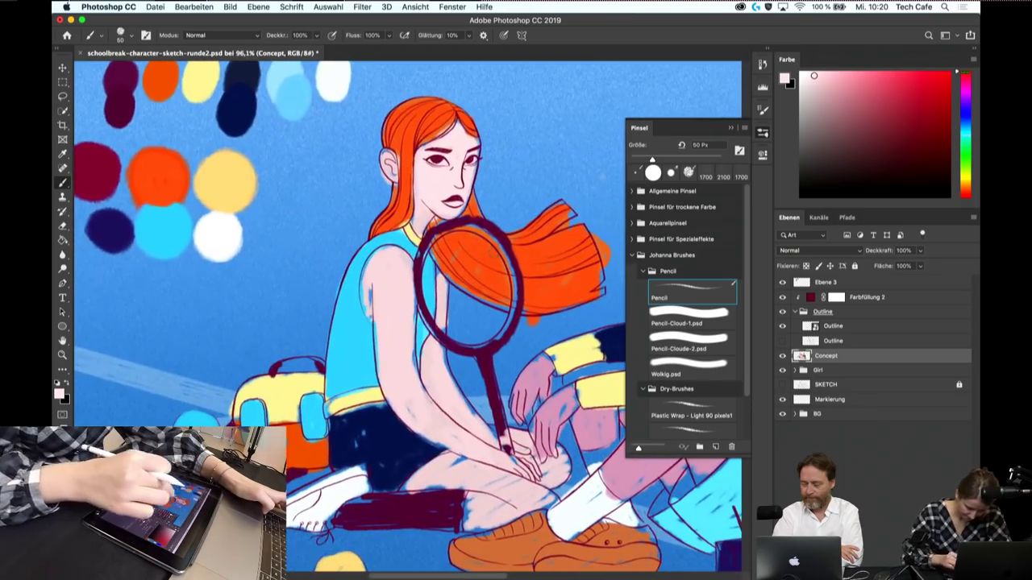
{"action": "scroll", "coordinate": [500, 379], "scroll_direction": "down", "scroll_amount": 1}
{"action": "scroll", "coordinate": [407, 314], "scroll_direction": "right", "scroll_amount": 5}
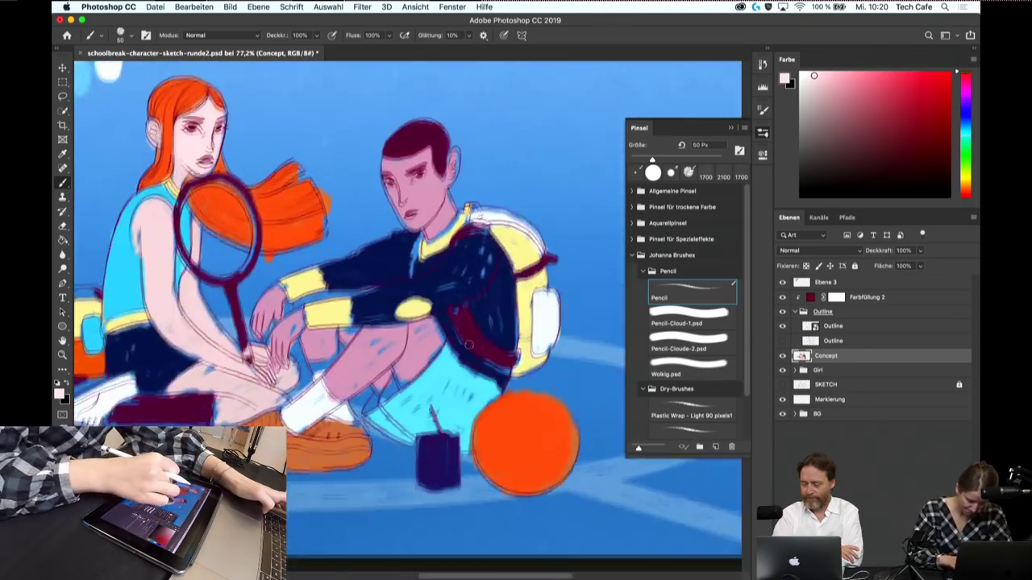
{"action": "scroll", "coordinate": [407, 314], "scroll_direction": "down", "scroll_amount": 2}
{"action": "scroll", "coordinate": [391, 310], "scroll_direction": "up", "scroll_amount": 1}
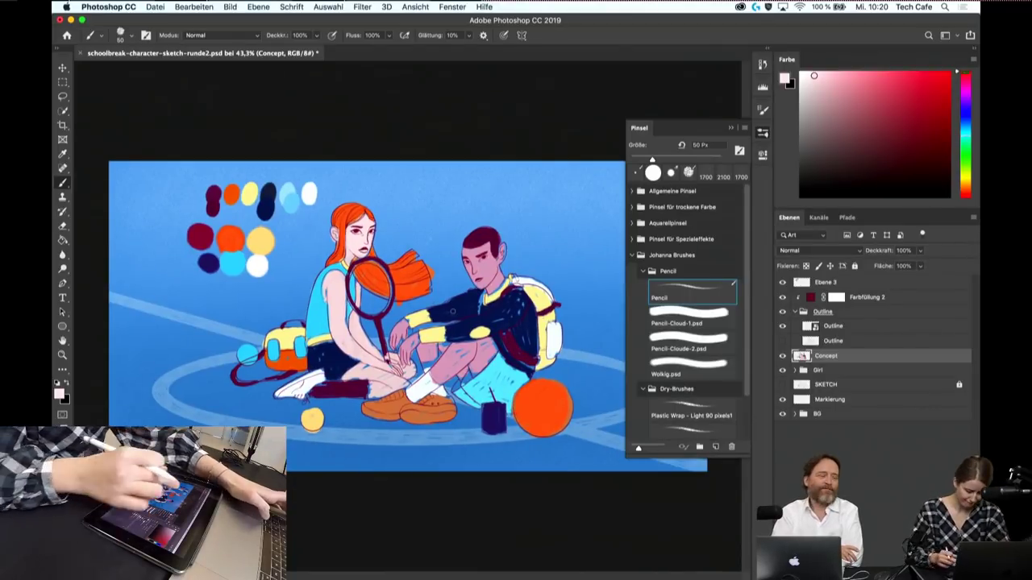
- Paint a pale pink swatch oval below the palette dots
{"action": "scroll", "coordinate": [303, 278], "scroll_direction": "up", "scroll_amount": 2}
{"action": "scroll", "coordinate": [303, 278], "scroll_direction": "up", "scroll_amount": 2}
{"action": "scroll", "coordinate": [303, 278], "scroll_direction": "up", "scroll_amount": 2}
{"action": "scroll", "coordinate": [418, 290], "scroll_direction": "left", "scroll_amount": 5}
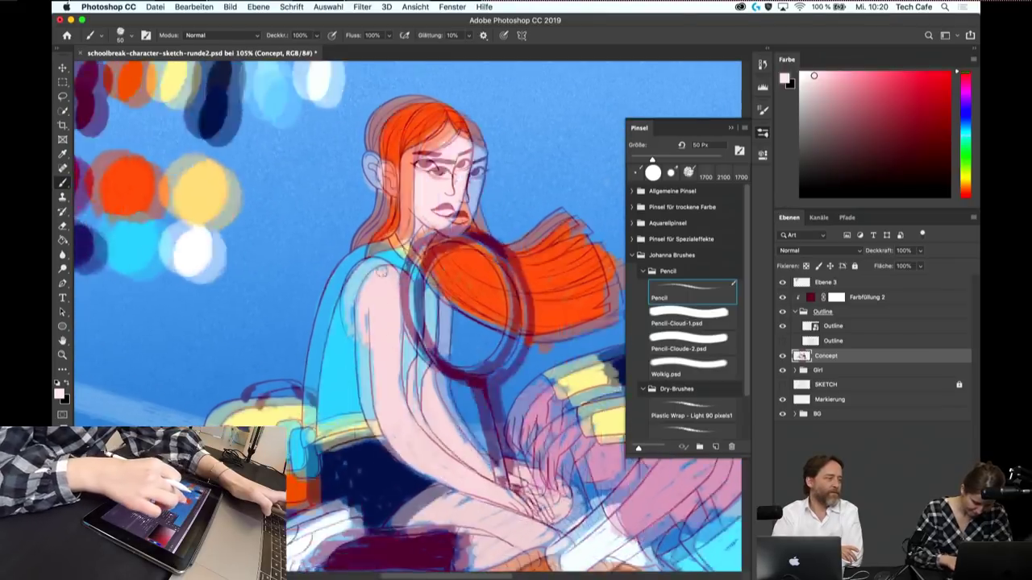
{"action": "scroll", "coordinate": [399, 280], "scroll_direction": "up", "scroll_amount": 3}
{"action": "left_click_drag", "start_coordinate": [175, 392], "coordinate": [182, 348]}
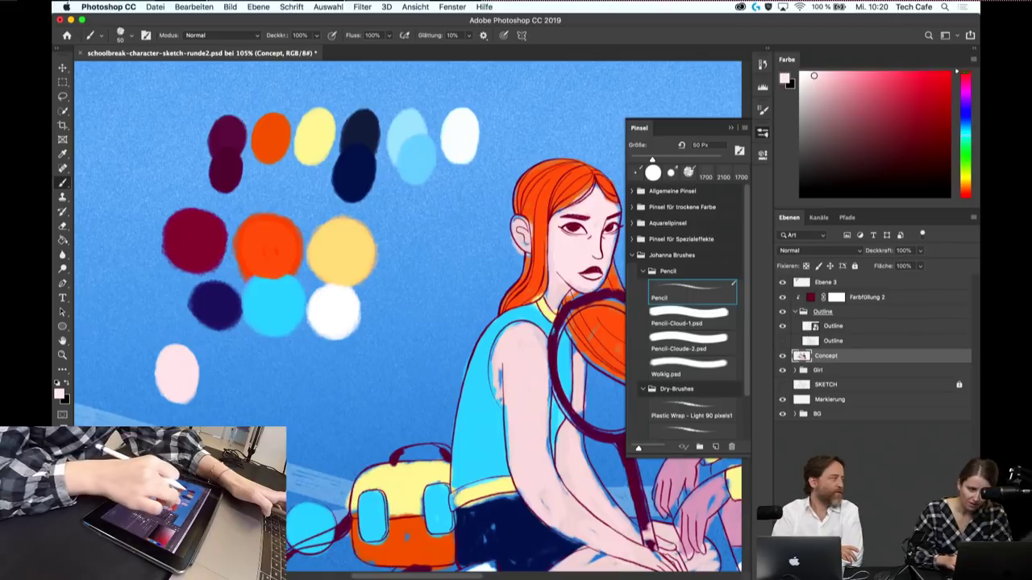
- Paint a darker pink swatch oval beside the pale pink one
{"action": "scroll", "coordinate": [385, 316], "scroll_direction": "down", "scroll_amount": 4}
{"action": "scroll", "coordinate": [386, 316], "scroll_direction": "down", "scroll_amount": 1}
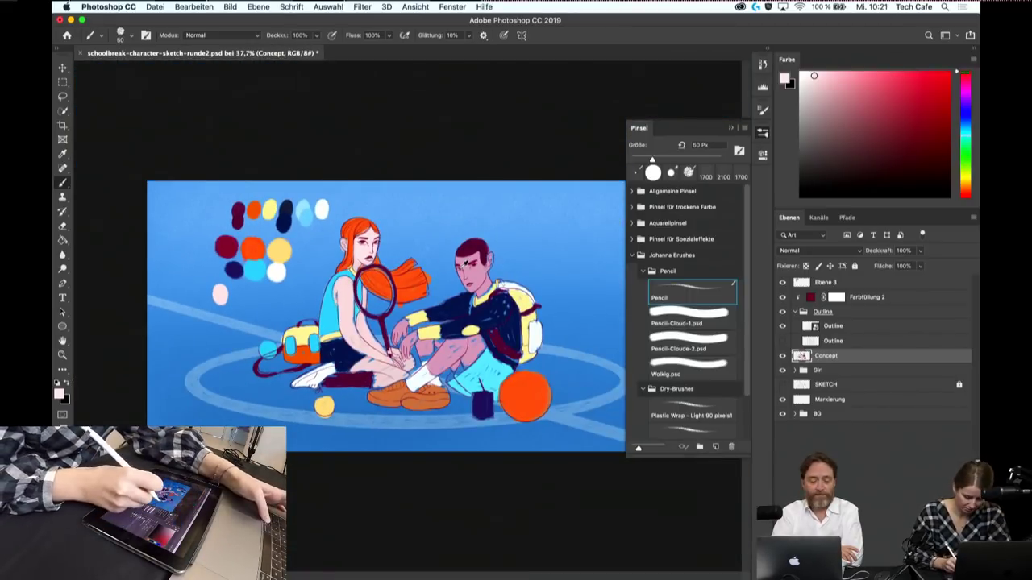
{"action": "scroll", "coordinate": [460, 304], "scroll_direction": "up", "scroll_amount": 2}
{"action": "scroll", "coordinate": [461, 304], "scroll_direction": "up", "scroll_amount": 2}
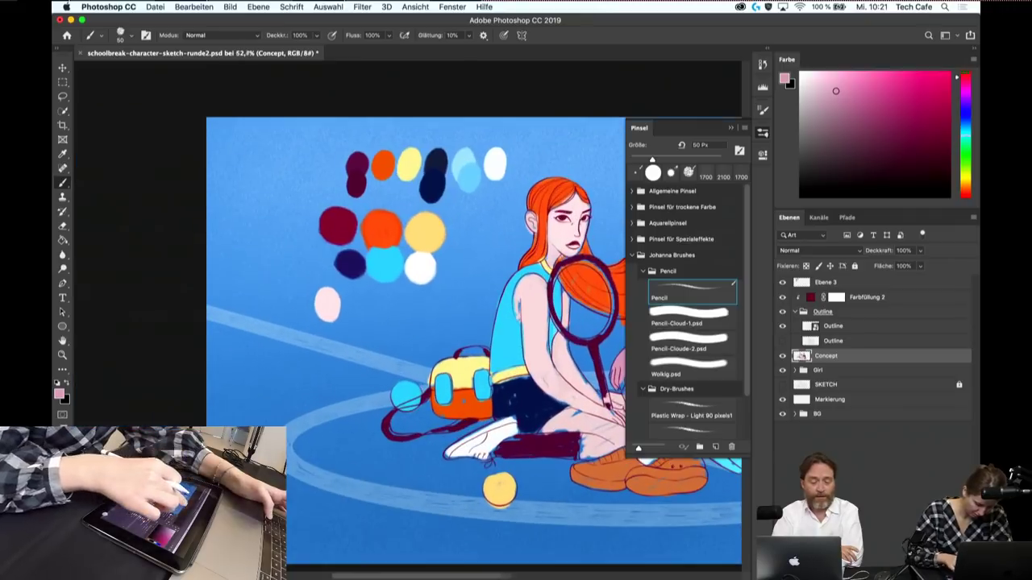
{"action": "scroll", "coordinate": [373, 303], "scroll_direction": "up", "scroll_amount": 1}
{"action": "scroll", "coordinate": [373, 303], "scroll_direction": "up", "scroll_amount": 2}
{"action": "scroll", "coordinate": [374, 303], "scroll_direction": "up", "scroll_amount": 2}
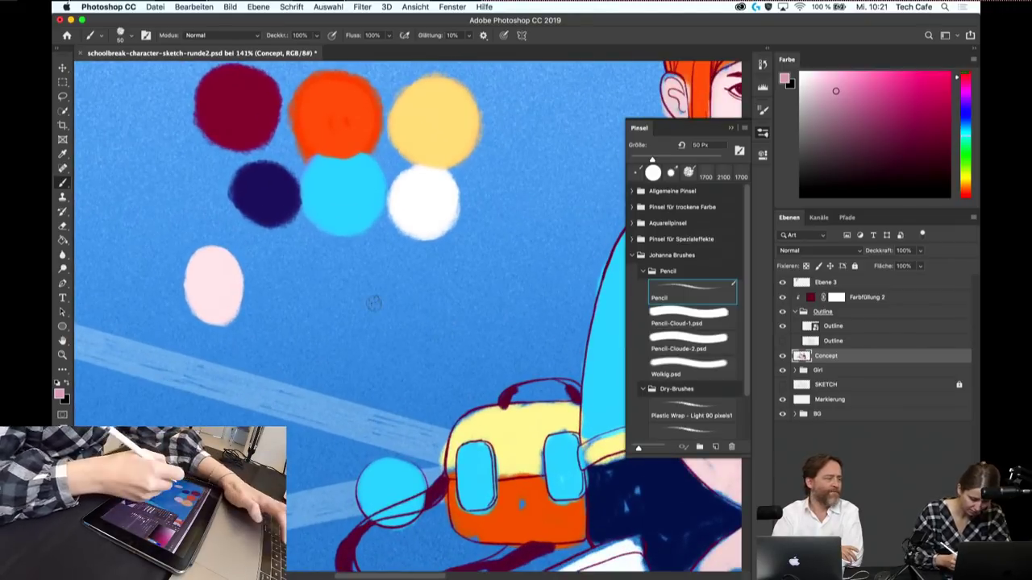
{"action": "mouse_move", "coordinate": [283, 256]}
{"action": "left_mouse_down"}
{"action": "mouse_move", "coordinate": [272, 290]}
{"action": "mouse_move", "coordinate": [299, 278]}
{"action": "mouse_move", "coordinate": [282, 274]}
{"action": "left_mouse_up"}
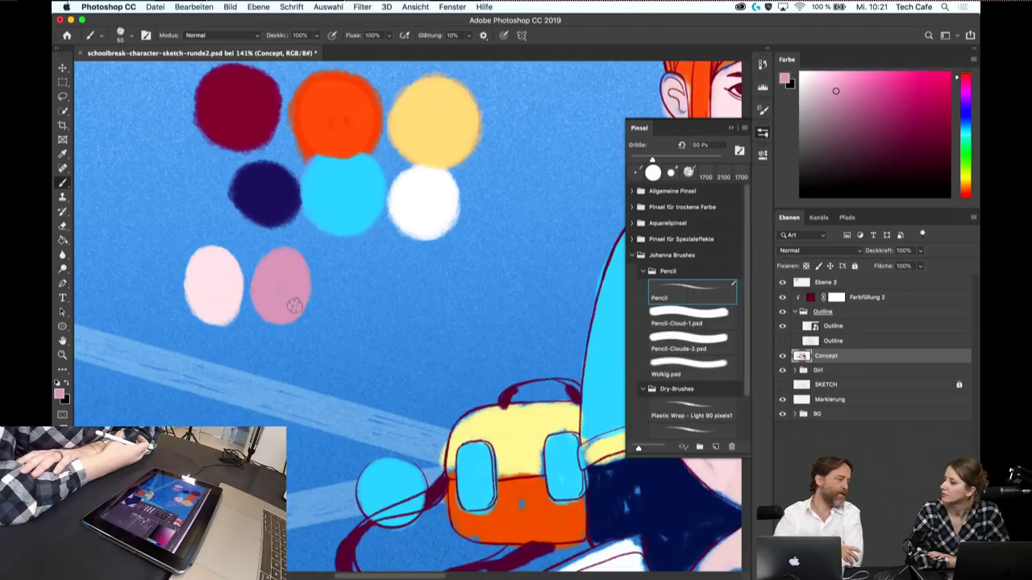
{"action": "scroll", "coordinate": [294, 305], "scroll_direction": "down", "scroll_amount": 3}
{"action": "scroll", "coordinate": [295, 304], "scroll_direction": "down", "scroll_amount": 3}
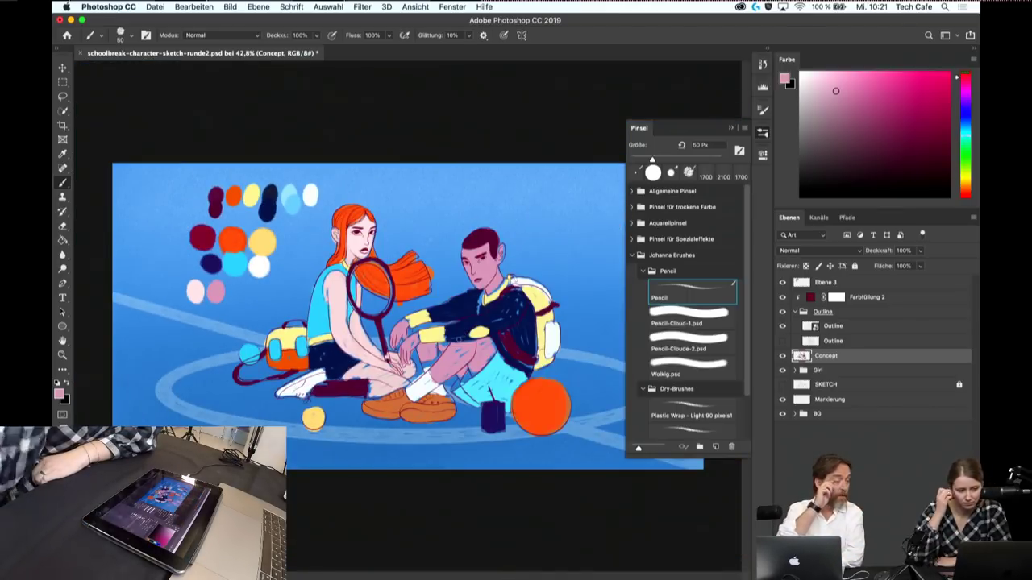
{"action": "scroll", "coordinate": [360, 371], "scroll_direction": "up", "scroll_amount": 5}
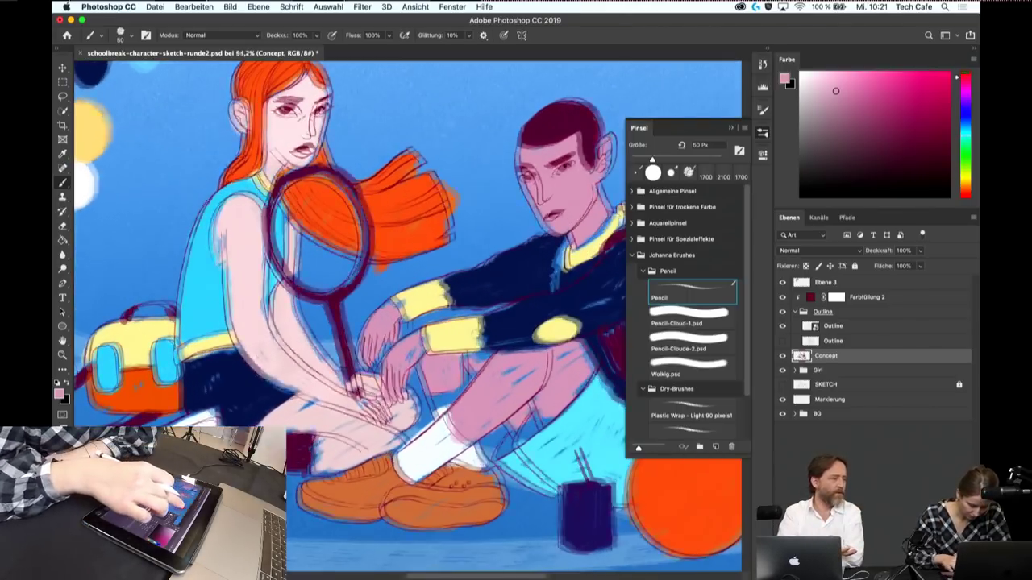
{"action": "scroll", "coordinate": [360, 371], "scroll_direction": "up", "scroll_amount": 2}
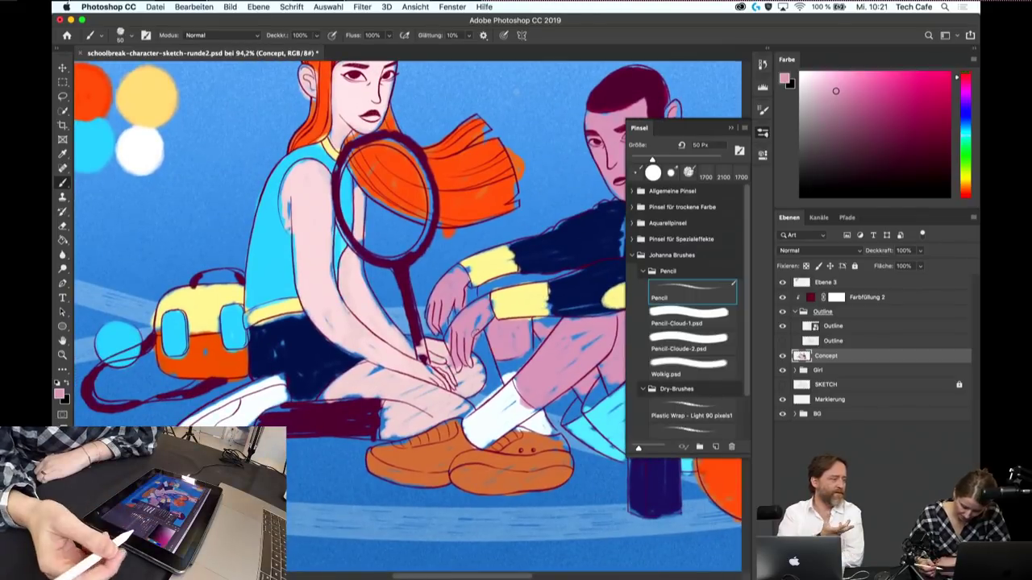
{"action": "scroll", "coordinate": [439, 290], "scroll_direction": "down", "scroll_amount": 2}
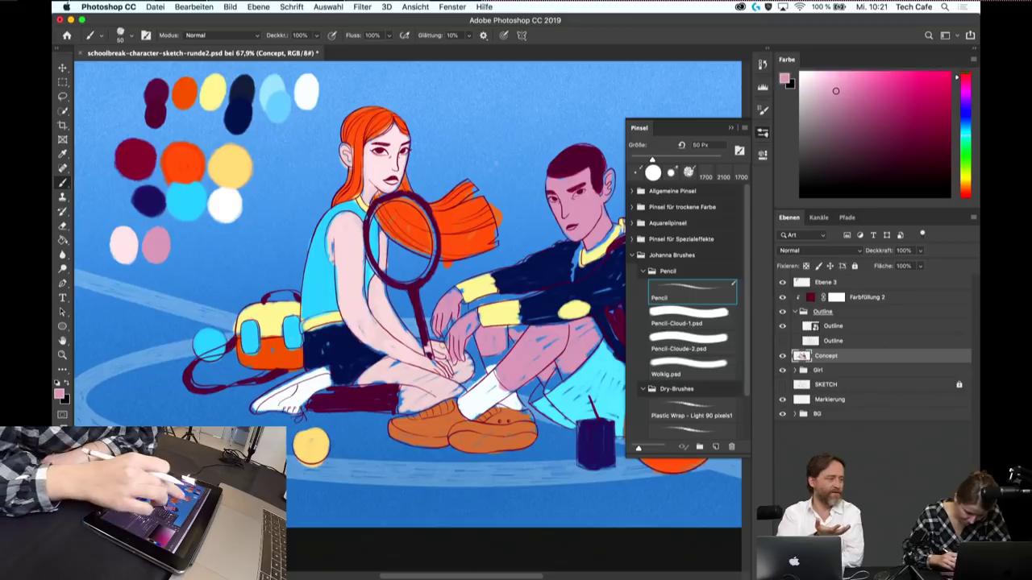
{"action": "scroll", "coordinate": [407, 294], "scroll_direction": "down", "scroll_amount": 1}
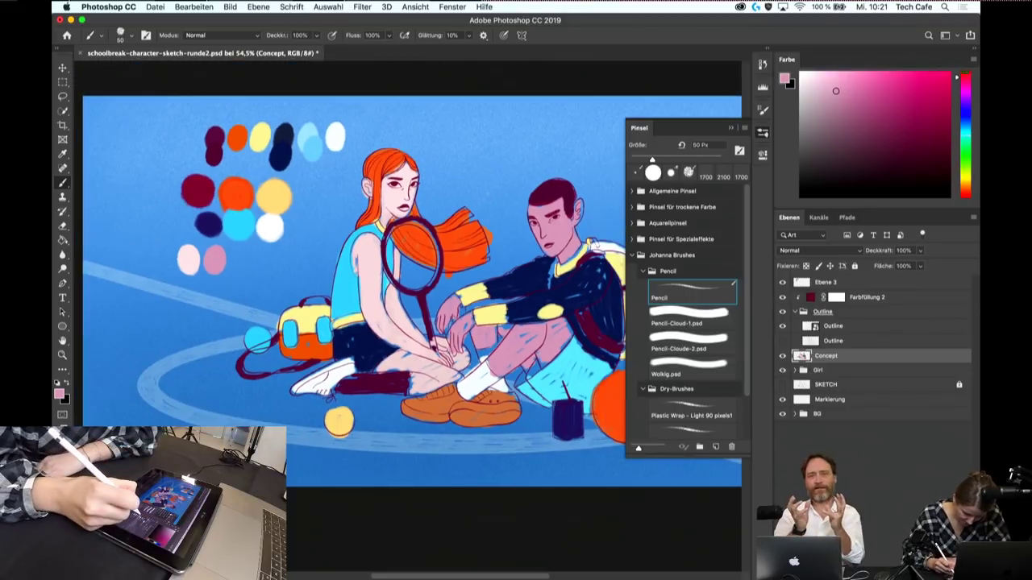
{"action": "left_click", "coordinate": [783, 356]}
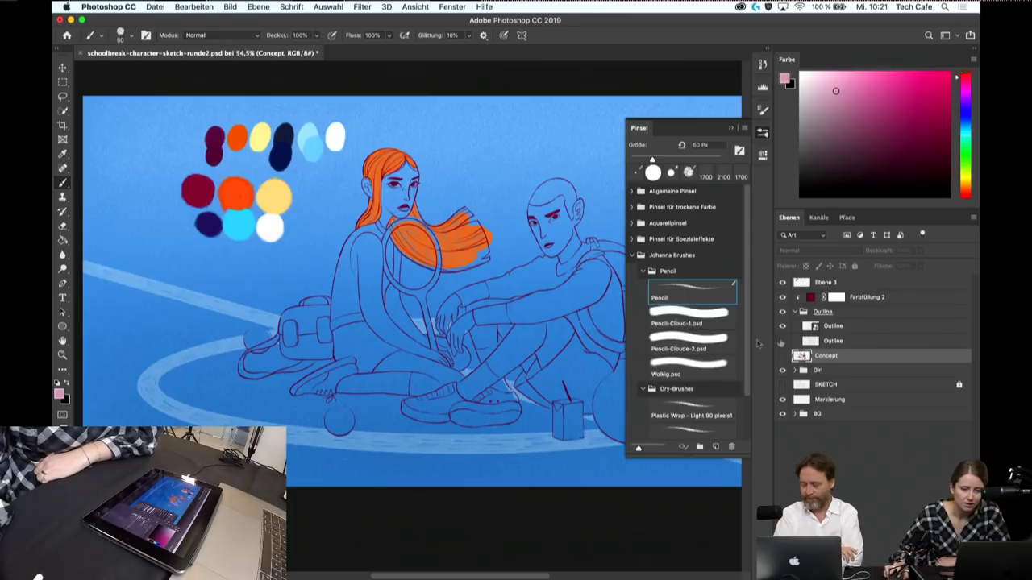
{"action": "left_click", "coordinate": [783, 356]}
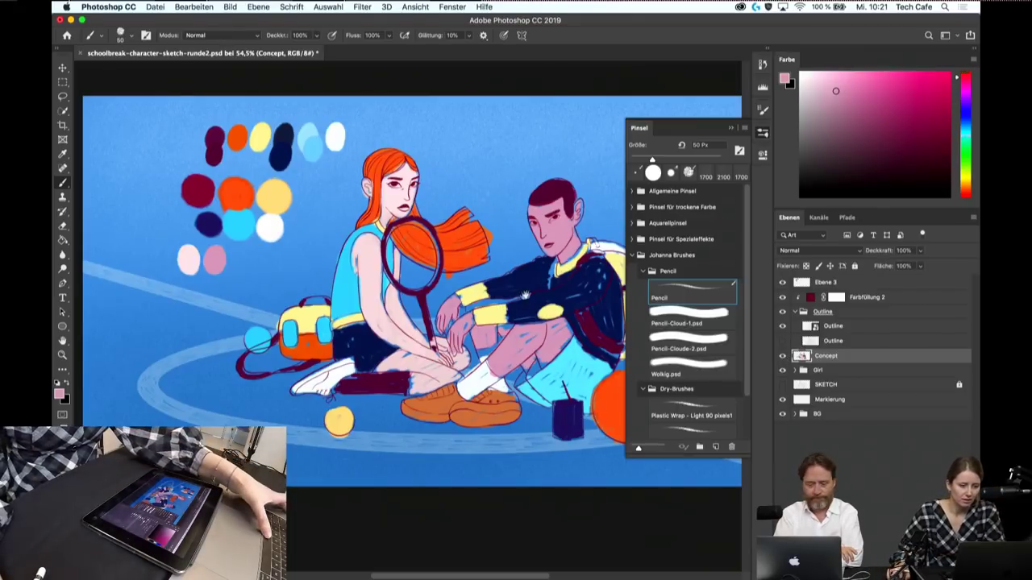
{"action": "scroll", "coordinate": [435, 299], "scroll_direction": "right", "scroll_amount": 3}
{"action": "left_click_drag", "start_coordinate": [435, 299], "coordinate": [417, 305]}
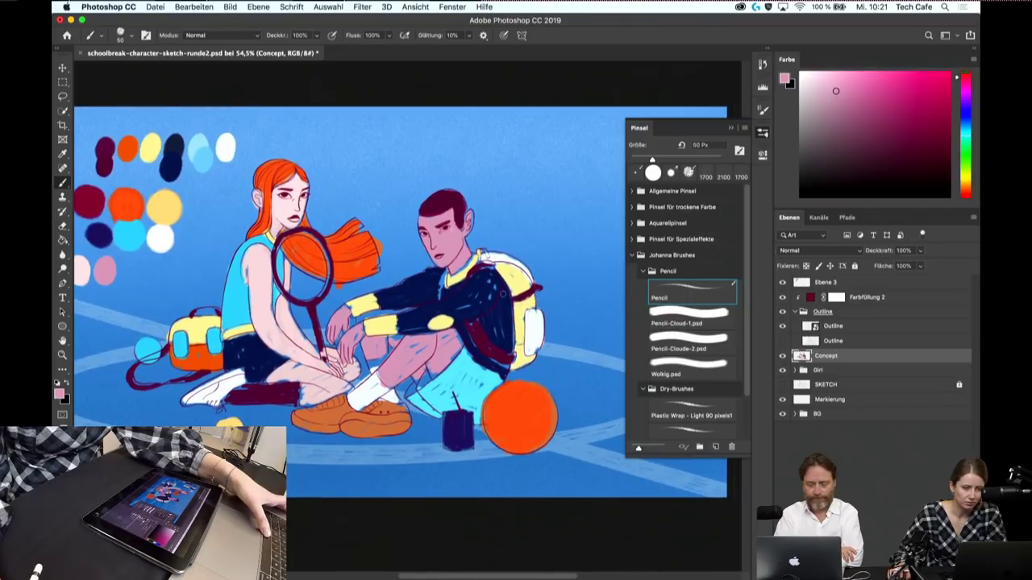
{"action": "scroll", "coordinate": [473, 291], "scroll_direction": "up", "scroll_amount": 2}
{"action": "scroll", "coordinate": [472, 290], "scroll_direction": "up", "scroll_amount": 2}
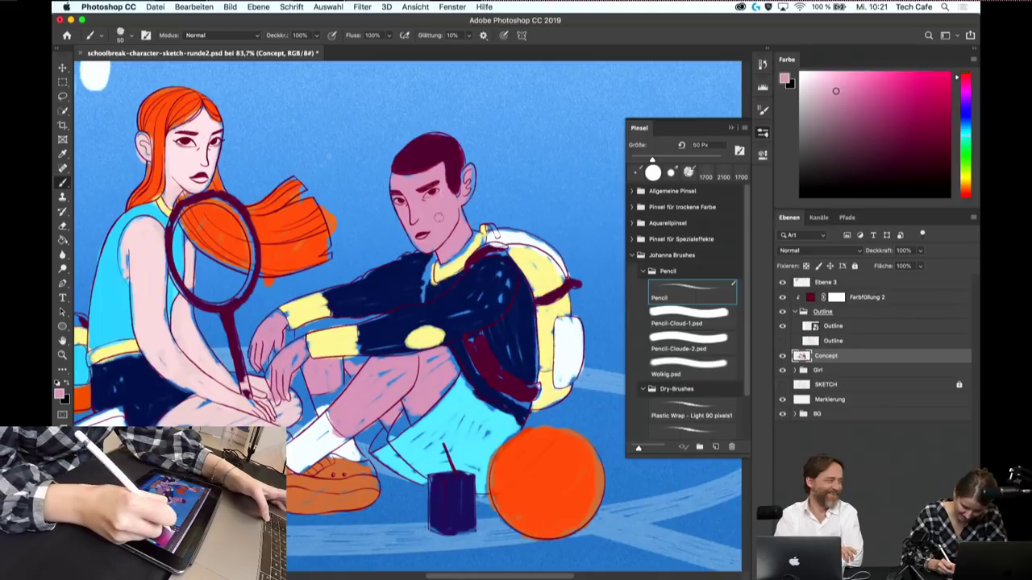
- Paint pink skin over the blue streaks on the boy's shins, legs and left knee
{"action": "scroll", "coordinate": [419, 201], "scroll_direction": "up", "scroll_amount": 2}
{"action": "scroll", "coordinate": [419, 202], "scroll_direction": "up", "scroll_amount": 2}
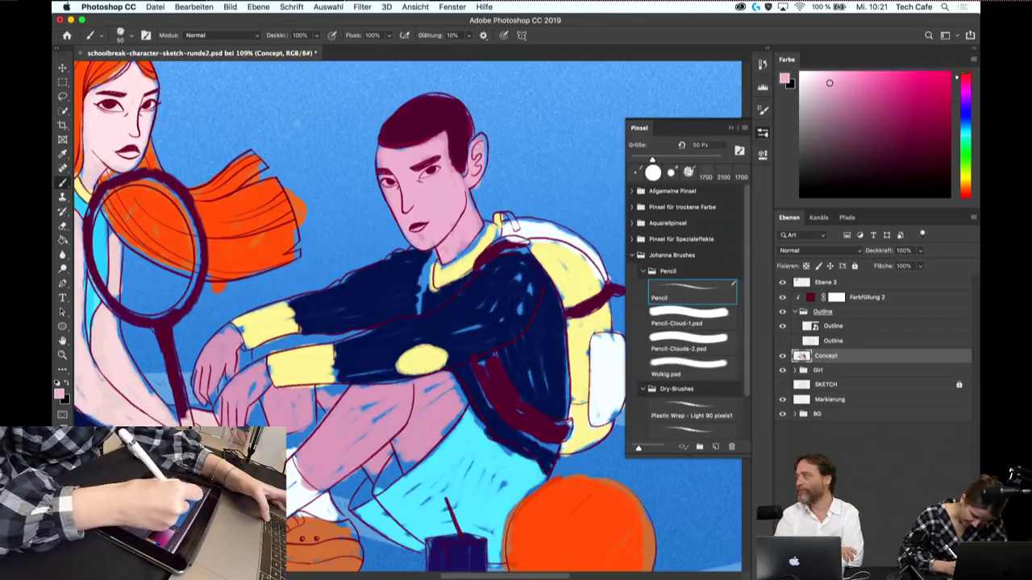
{"action": "scroll", "coordinate": [463, 234], "scroll_direction": "down", "scroll_amount": 3}
{"action": "scroll", "coordinate": [455, 258], "scroll_direction": "up", "scroll_amount": 2}
{"action": "scroll", "coordinate": [474, 274], "scroll_direction": "up", "scroll_amount": 3}
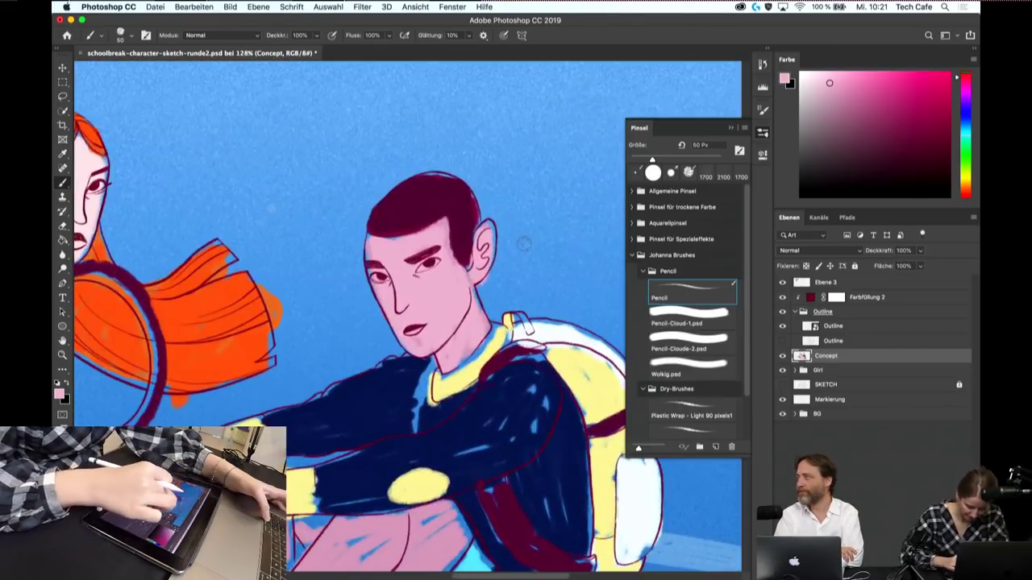
{"action": "mouse_move", "coordinate": [354, 435]}
{"action": "left_mouse_down"}
{"action": "mouse_move", "coordinate": [399, 383]}
{"action": "mouse_move", "coordinate": [419, 379]}
{"action": "left_mouse_up"}
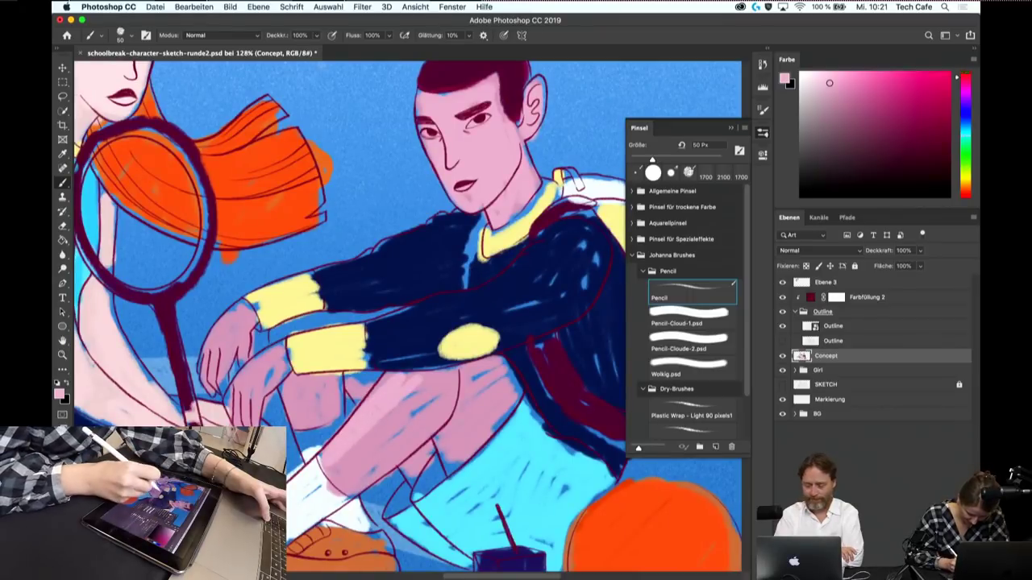
{"action": "mouse_move", "coordinate": [334, 468]}
{"action": "left_mouse_down"}
{"action": "mouse_move", "coordinate": [439, 387]}
{"action": "mouse_move", "coordinate": [484, 379]}
{"action": "mouse_move", "coordinate": [445, 432]}
{"action": "left_mouse_up"}
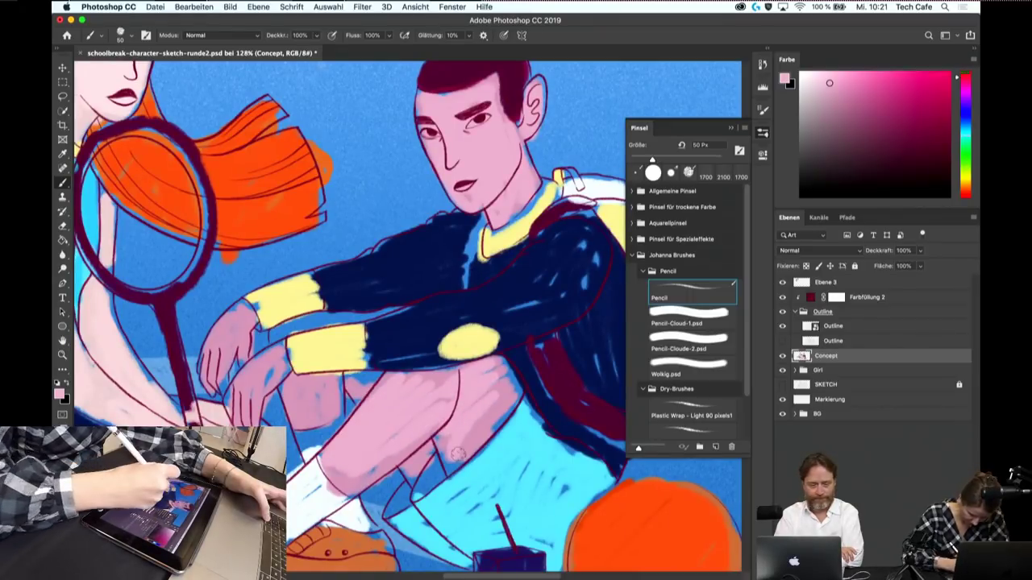
{"action": "mouse_move", "coordinate": [289, 413]}
{"action": "left_mouse_down"}
{"action": "mouse_move", "coordinate": [316, 382]}
{"action": "mouse_move", "coordinate": [337, 395]}
{"action": "left_mouse_up"}
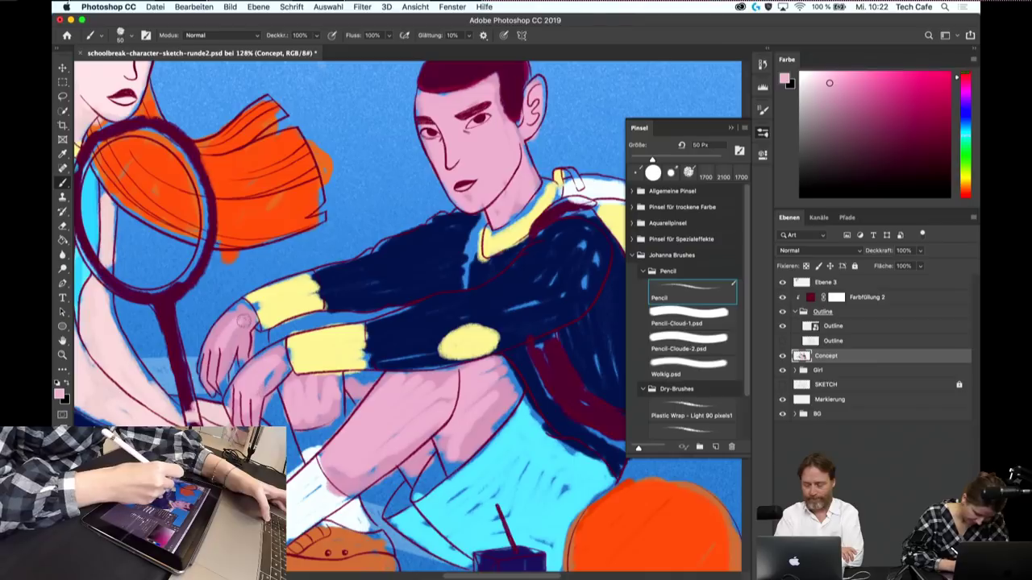
{"action": "scroll", "coordinate": [482, 317], "scroll_direction": "down", "scroll_amount": 2}
{"action": "scroll", "coordinate": [481, 317], "scroll_direction": "down", "scroll_amount": 2}
{"action": "scroll", "coordinate": [481, 317], "scroll_direction": "down", "scroll_amount": 2}
- Hide and re-show the colour swatches layer to check its contents
{"action": "scroll", "coordinate": [482, 317], "scroll_direction": "down", "scroll_amount": 1}
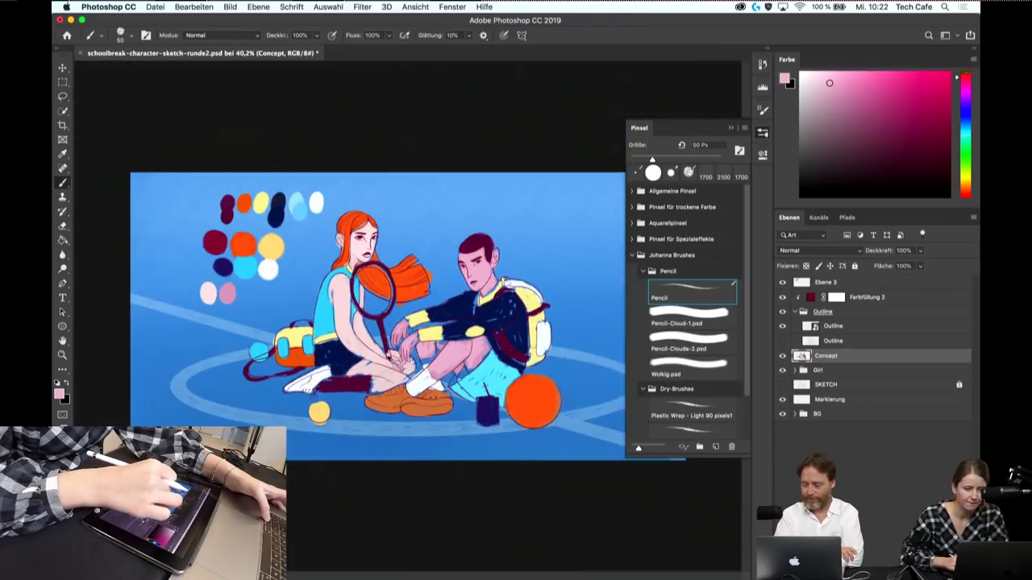
{"action": "scroll", "coordinate": [421, 318], "scroll_direction": "up", "scroll_amount": 1}
{"action": "scroll", "coordinate": [238, 291], "scroll_direction": "up", "scroll_amount": 3}
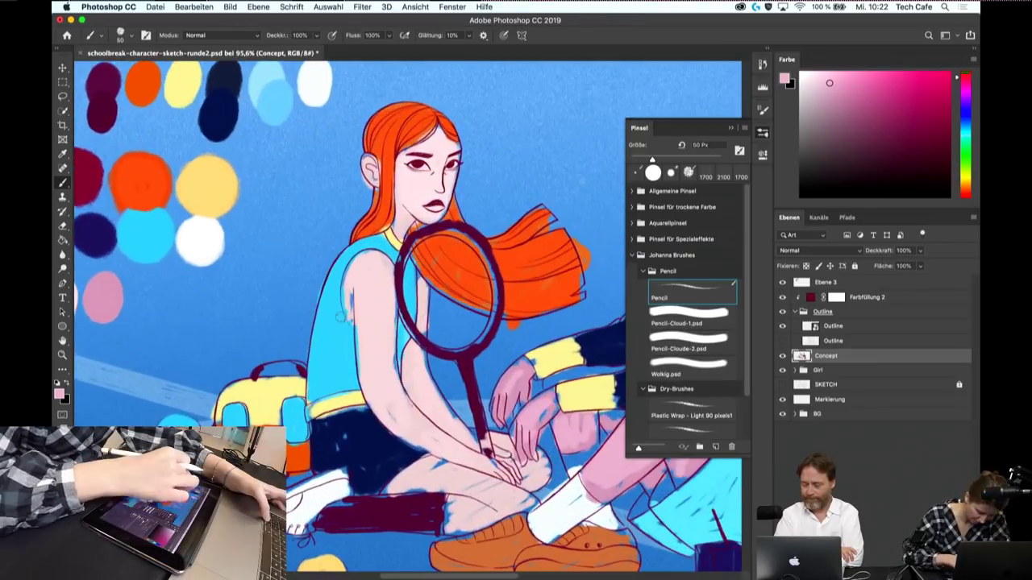
{"action": "scroll", "coordinate": [239, 291], "scroll_direction": "up", "scroll_amount": 1}
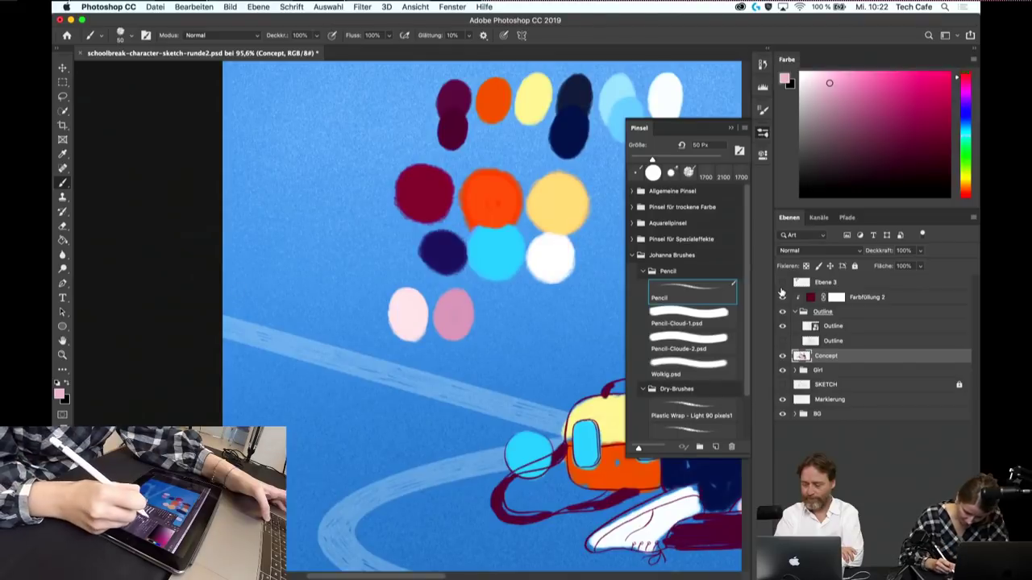
{"action": "left_click", "coordinate": [781, 283]}
{"action": "left_click", "coordinate": [781, 283]}
- Select layer Ebene 3 and sample the pale pink swatch, briefly comparing against the line art
{"action": "left_click", "coordinate": [827, 283]}
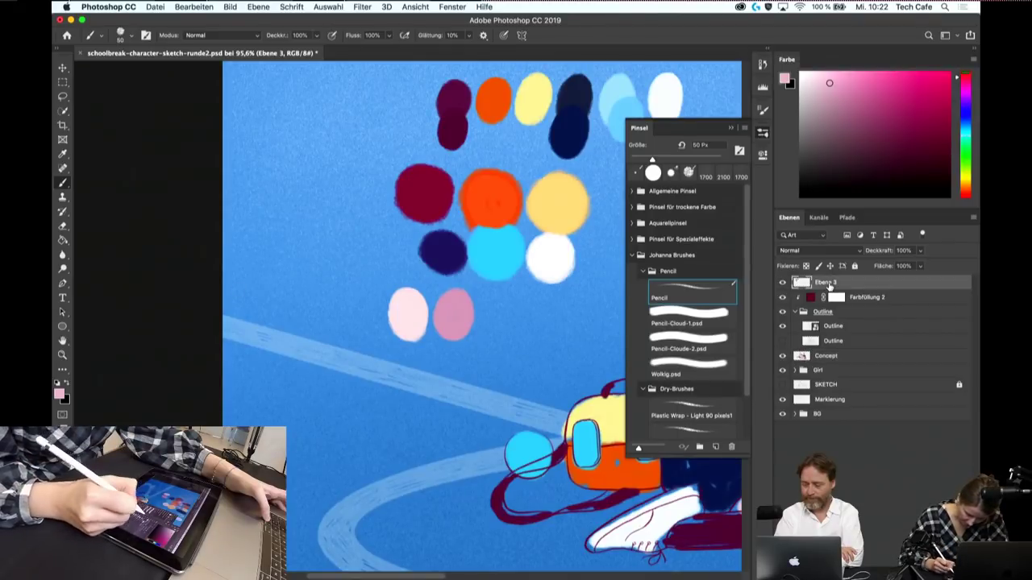
{"action": "left_click_drag", "start_coordinate": [449, 300], "coordinate": [453, 324]}
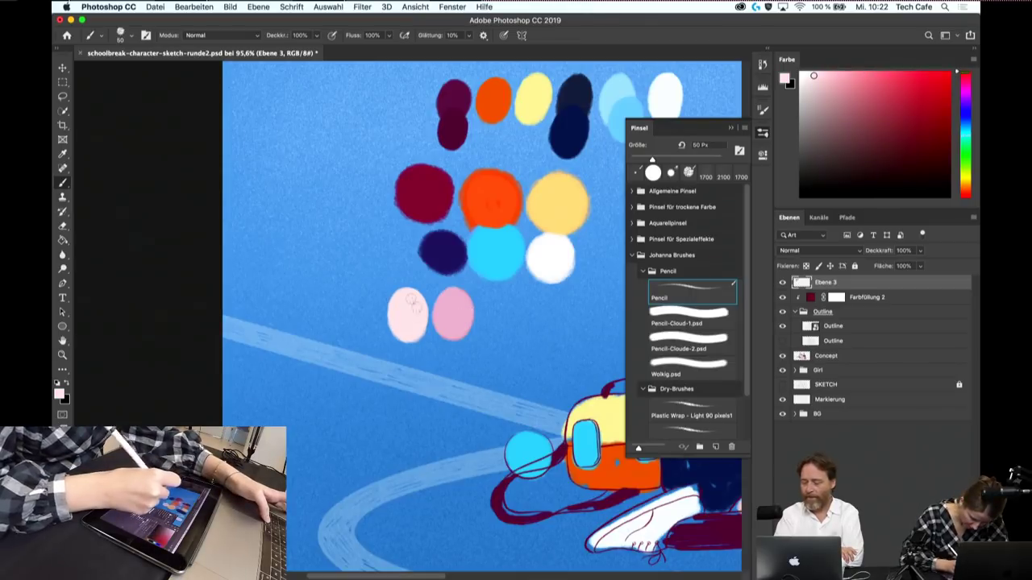
{"action": "left_click", "coordinate": [782, 357]}
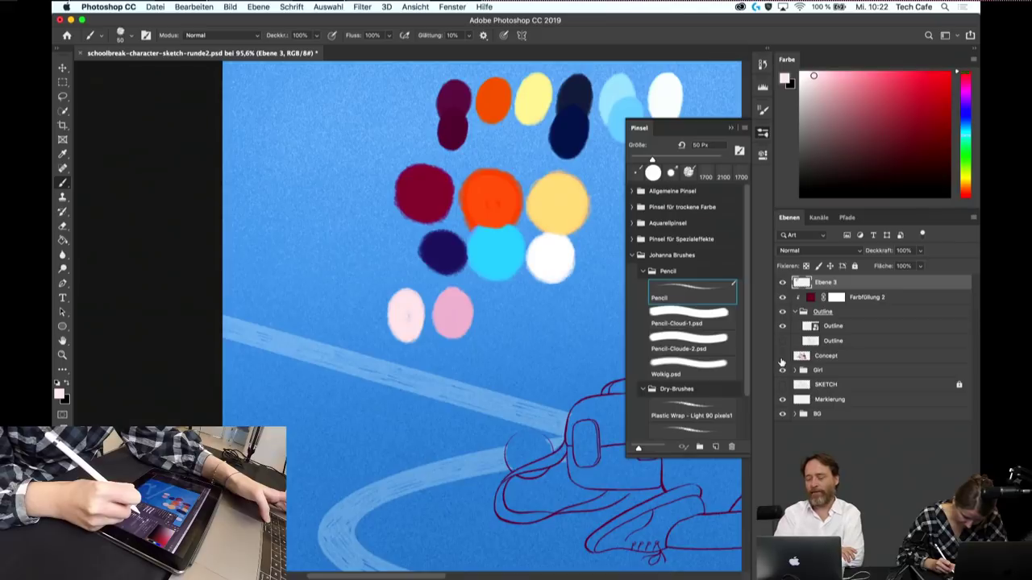
{"action": "left_click", "coordinate": [782, 357]}
{"action": "scroll", "coordinate": [403, 282], "scroll_direction": "down", "scroll_amount": 5}
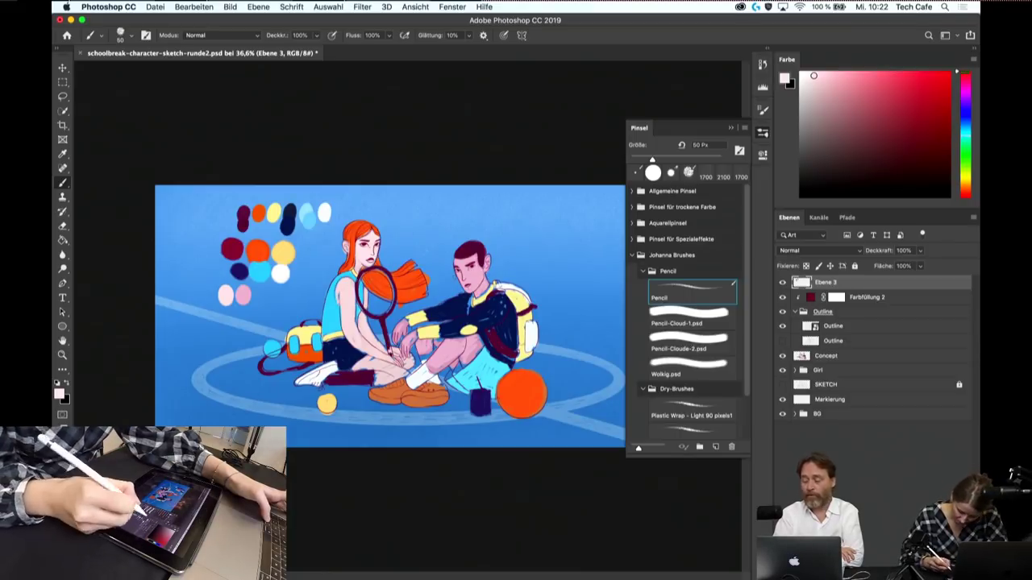
- Hide the Concept layer and select the girl's hair fill layer inside the Girl group
{"action": "left_click", "coordinate": [782, 356]}
{"action": "left_click", "coordinate": [795, 370]}
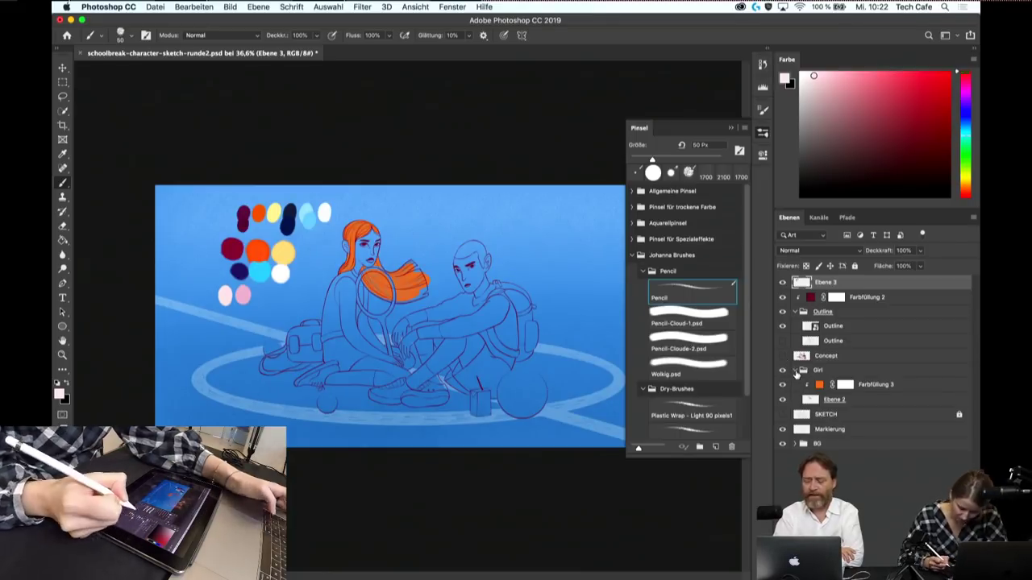
{"action": "left_click", "coordinate": [806, 384]}
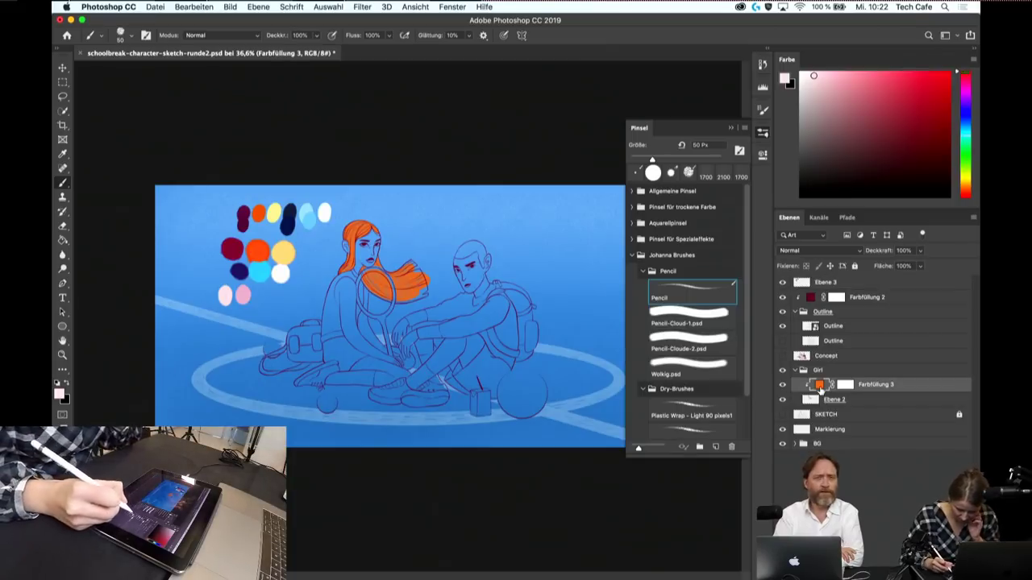
{"action": "scroll", "coordinate": [464, 319], "scroll_direction": "up", "scroll_amount": 2}
{"action": "scroll", "coordinate": [464, 320], "scroll_direction": "up", "scroll_amount": 2}
{"action": "scroll", "coordinate": [465, 319], "scroll_direction": "up", "scroll_amount": 2}
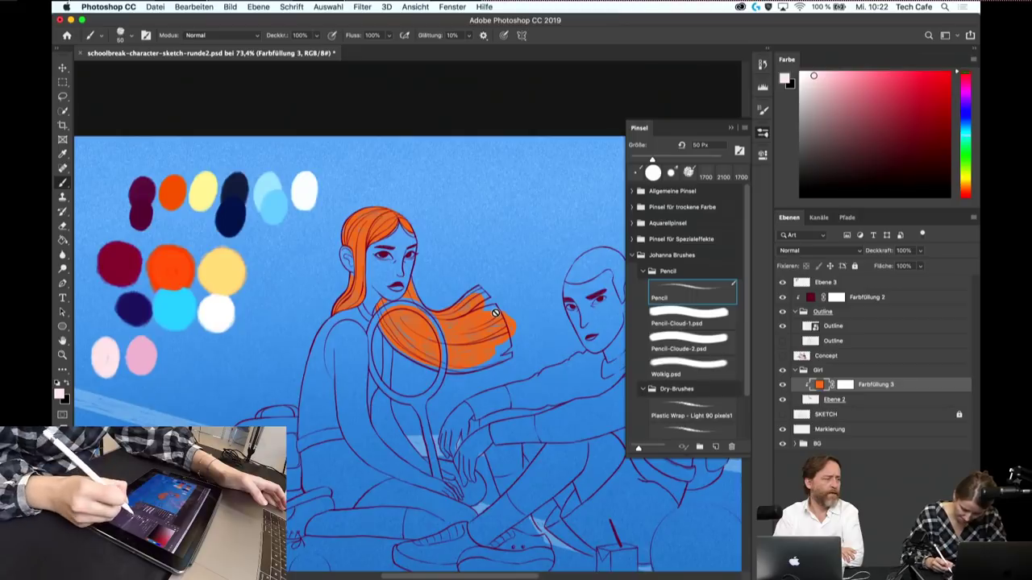
- Change the Farbfüllung 3 hair fill to the orange swatch colour fc6618
{"action": "double_click", "coordinate": [819, 388]}
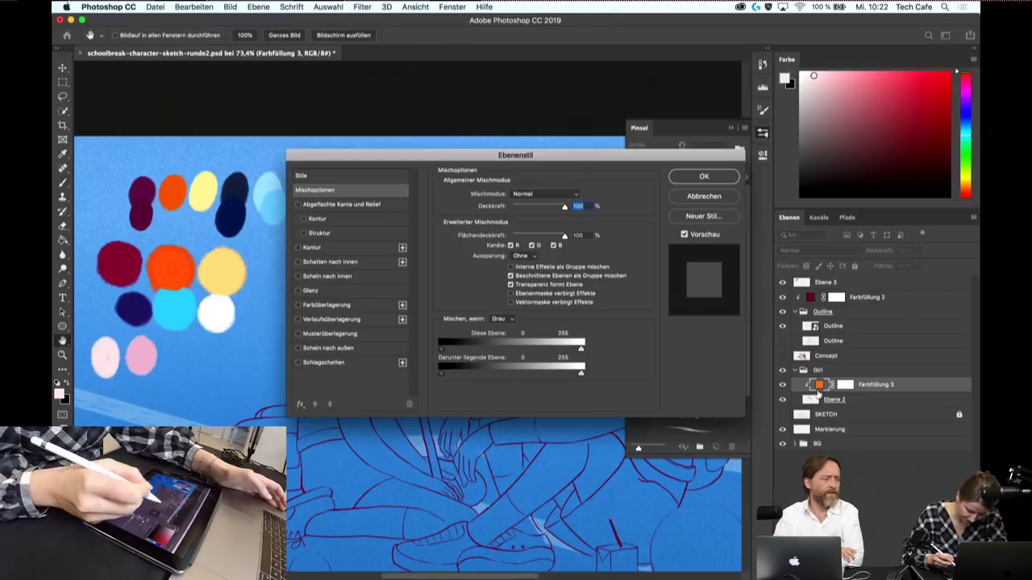
{"action": "left_click", "coordinate": [704, 196]}
{"action": "double_click", "coordinate": [820, 386]}
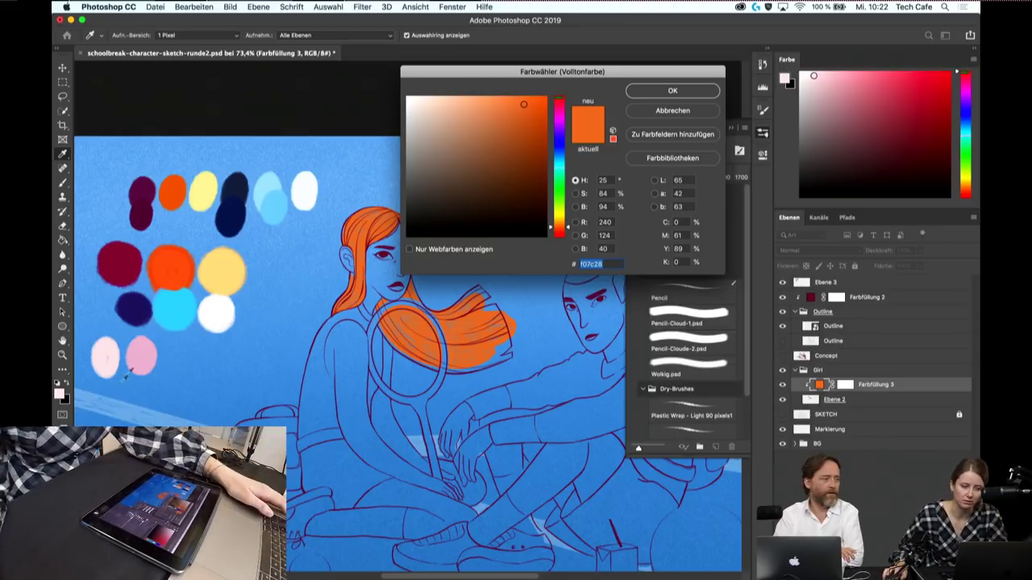
{"action": "left_click", "coordinate": [179, 272]}
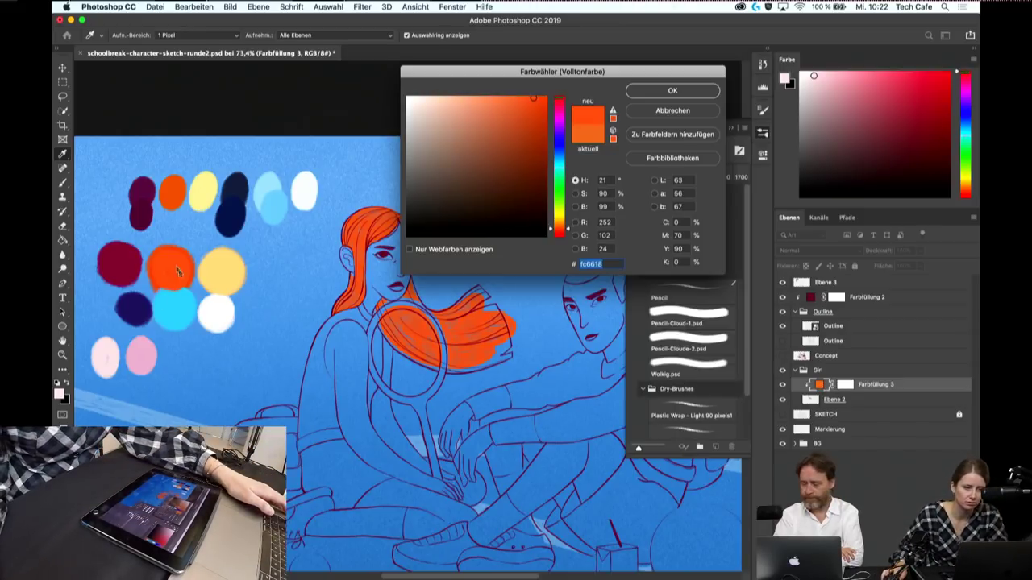
{"action": "left_click", "coordinate": [701, 90]}
- Select the girl's paint layer Ebene 2 with the brush active
{"action": "key", "text": "b"}
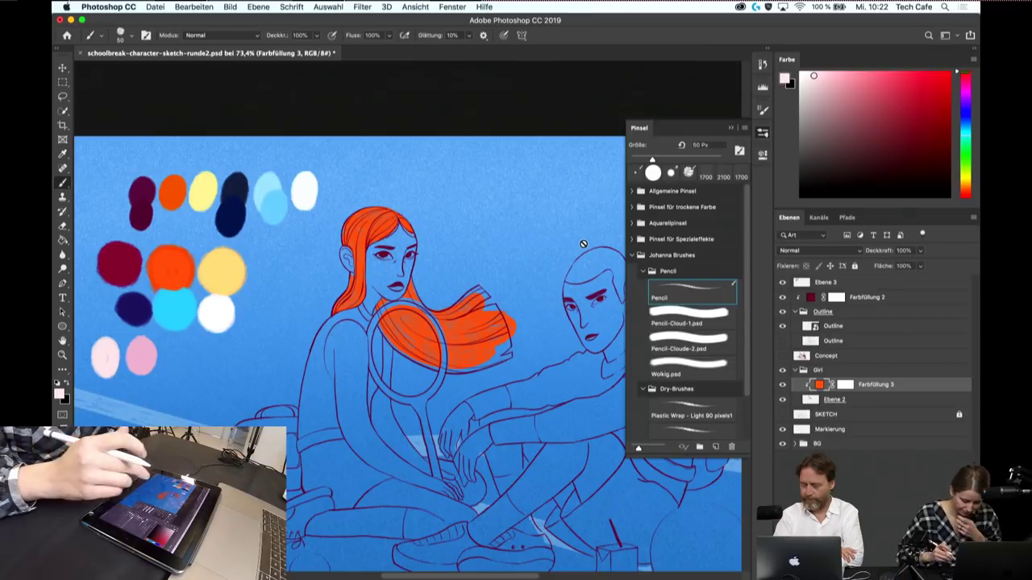
{"action": "scroll", "coordinate": [472, 355], "scroll_direction": "up", "scroll_amount": 2}
{"action": "left_click", "coordinate": [811, 400]}
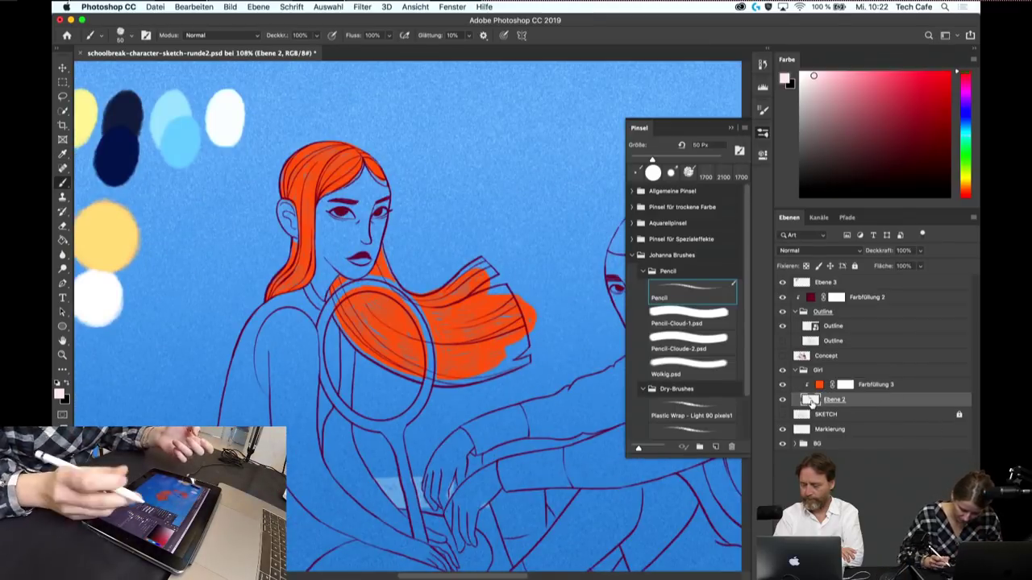
{"action": "scroll", "coordinate": [404, 314], "scroll_direction": "down", "scroll_amount": 1}
{"action": "scroll", "coordinate": [403, 314], "scroll_direction": "down", "scroll_amount": 4}
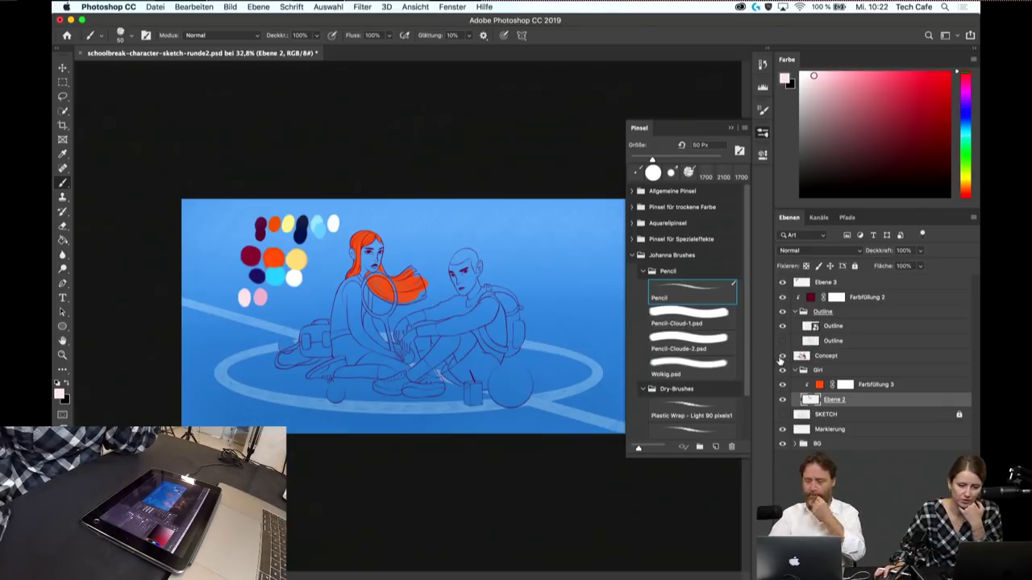
- Compare against the coloured Concept layer, then zoom in on the girl
{"action": "left_click", "coordinate": [781, 356]}
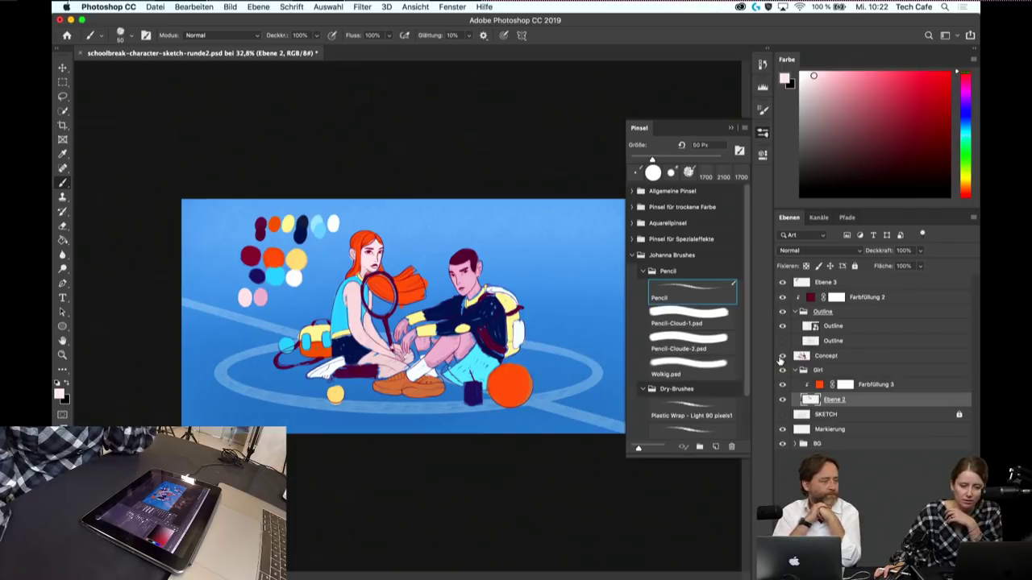
{"action": "left_click", "coordinate": [781, 357]}
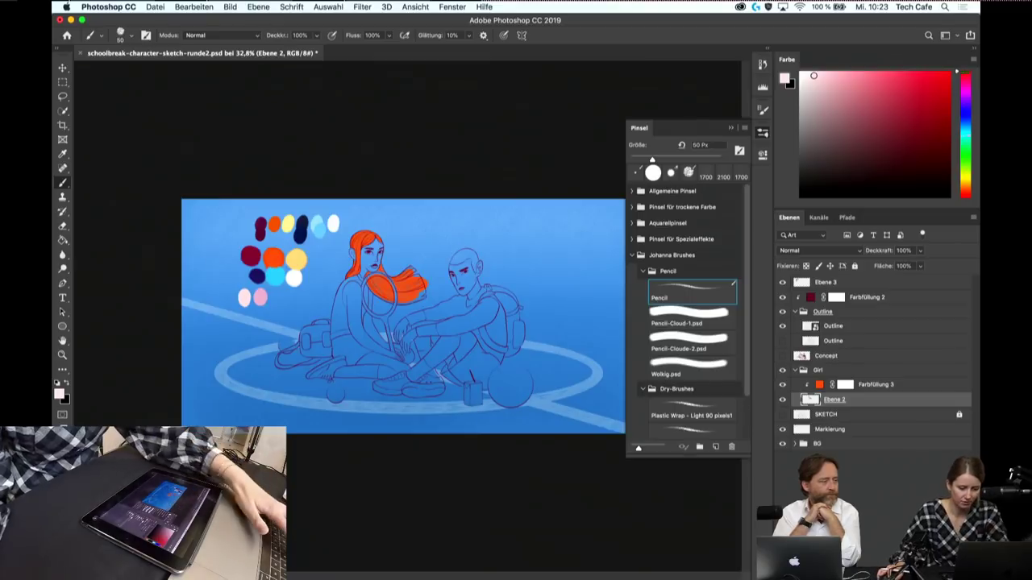
{"action": "key", "text": "z"}
{"action": "left_click", "coordinate": [401, 297]}
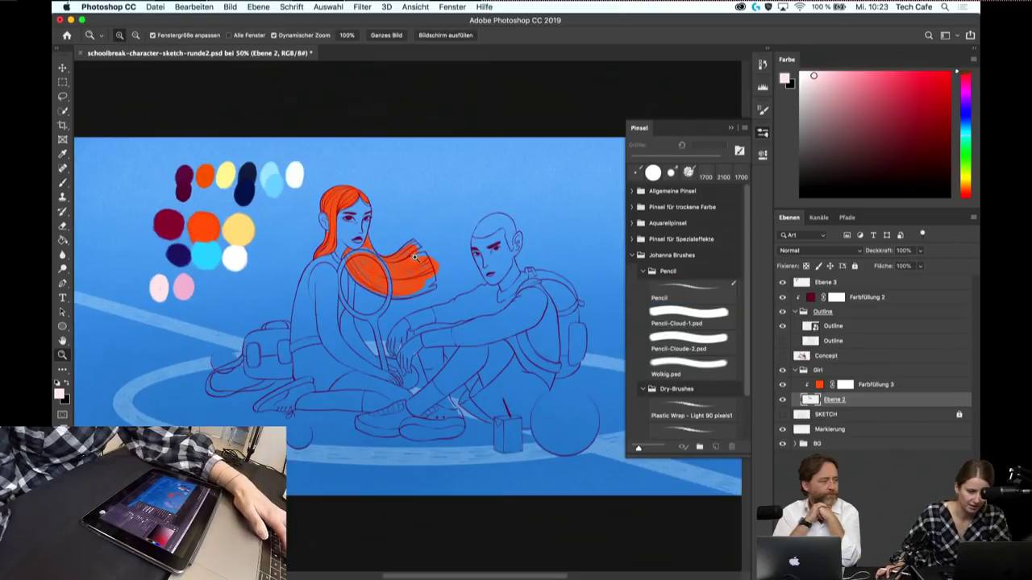
- Zoom in closely on the hair tips and shrink the brush to 25 px
{"action": "left_click", "coordinate": [417, 244]}
{"action": "left_click", "coordinate": [417, 243]}
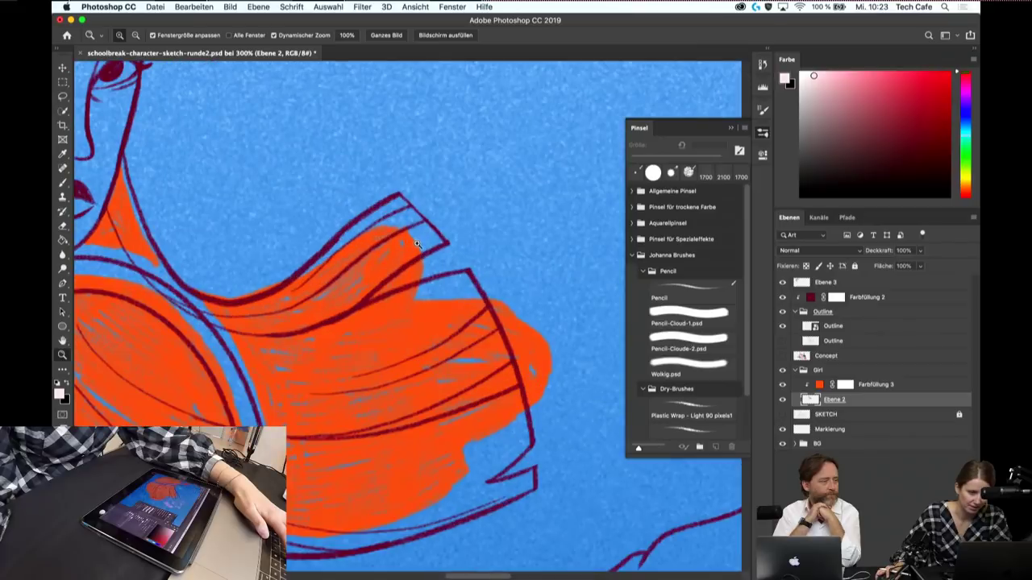
{"action": "left_click", "coordinate": [409, 249]}
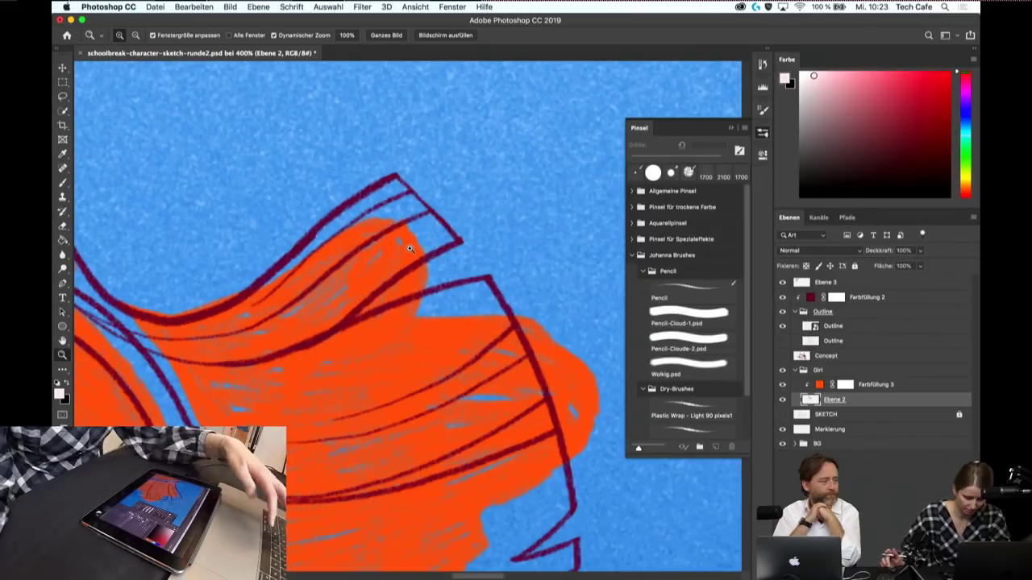
{"action": "key", "text": "b"}
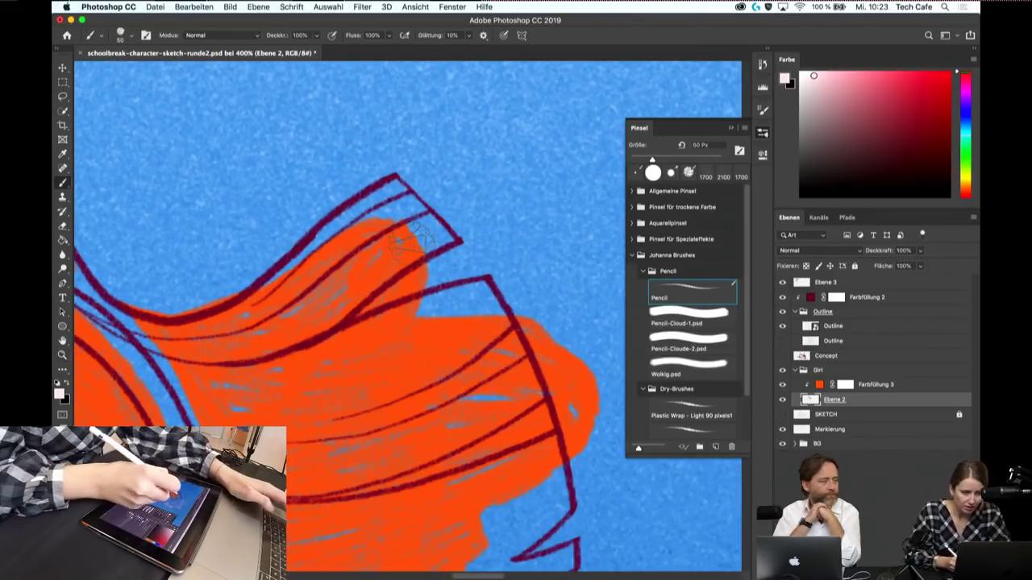
{"action": "key", "text": "bracketleft"}
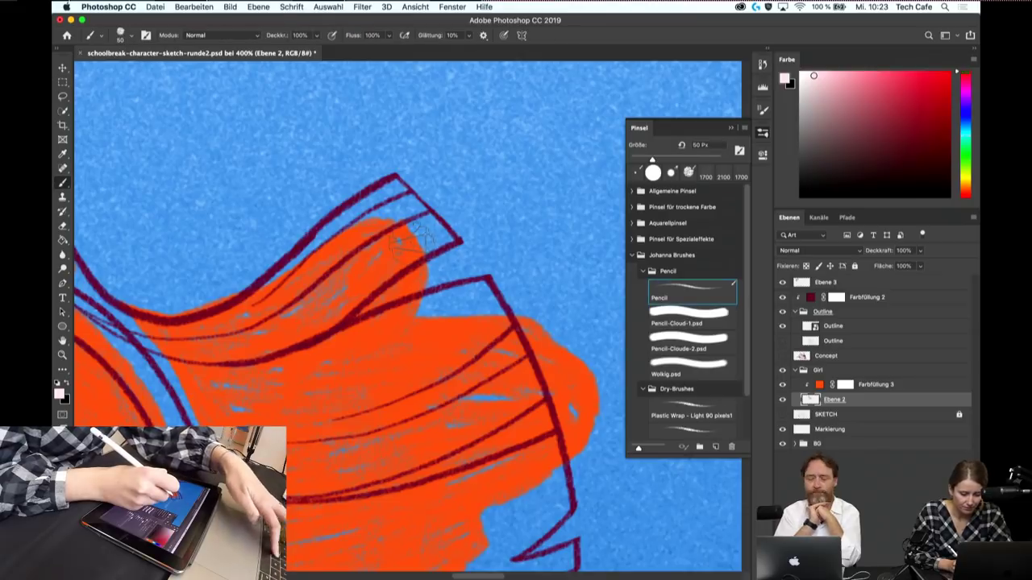
{"action": "key", "text": "bracketleft"}
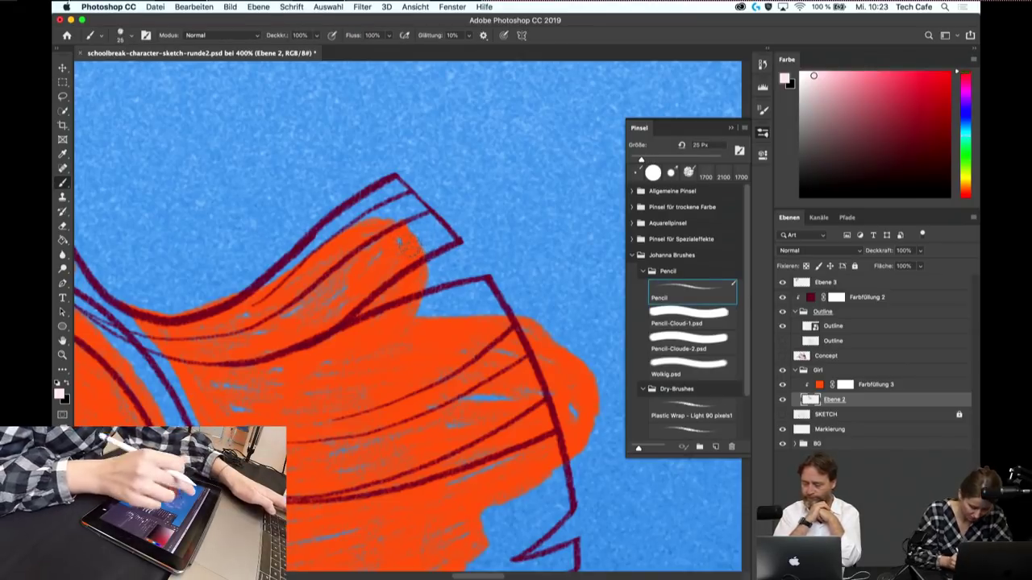
{"action": "key", "text": "bracketleft"}
{"action": "scroll", "coordinate": [455, 269], "scroll_direction": "up", "scroll_amount": 1}
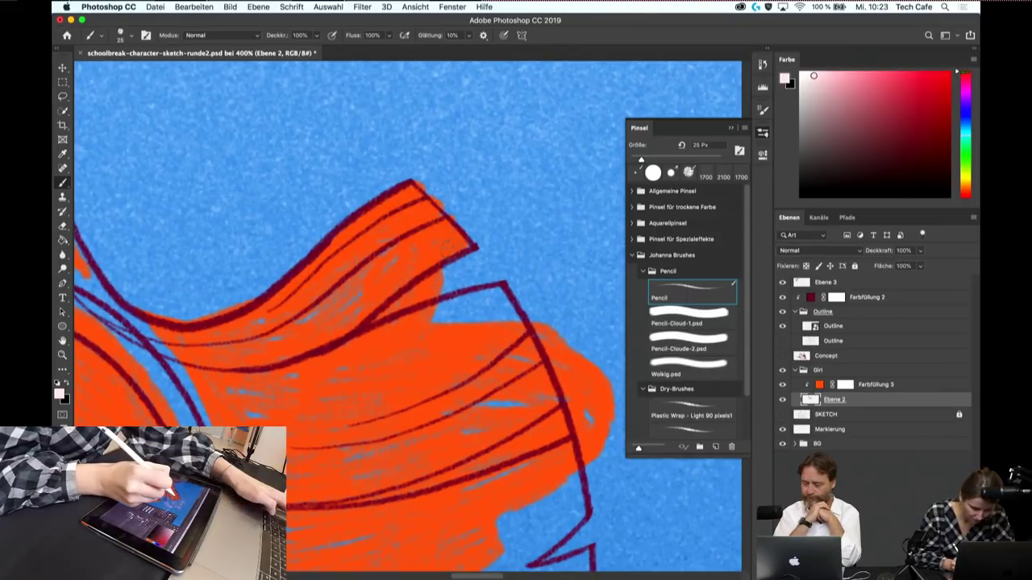
- Erase streaks into the hair fill, then set the Pencil brush to 15 px
{"action": "key", "text": "e"}
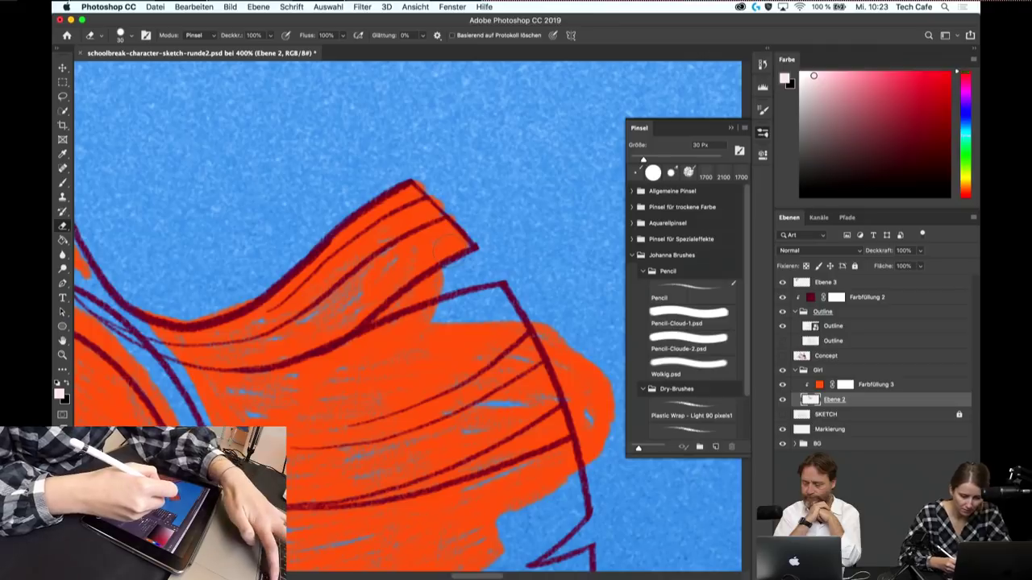
{"action": "key", "text": "bracketleft"}
{"action": "key", "text": "bracketleft"}
{"action": "key", "text": "bracketleft"}
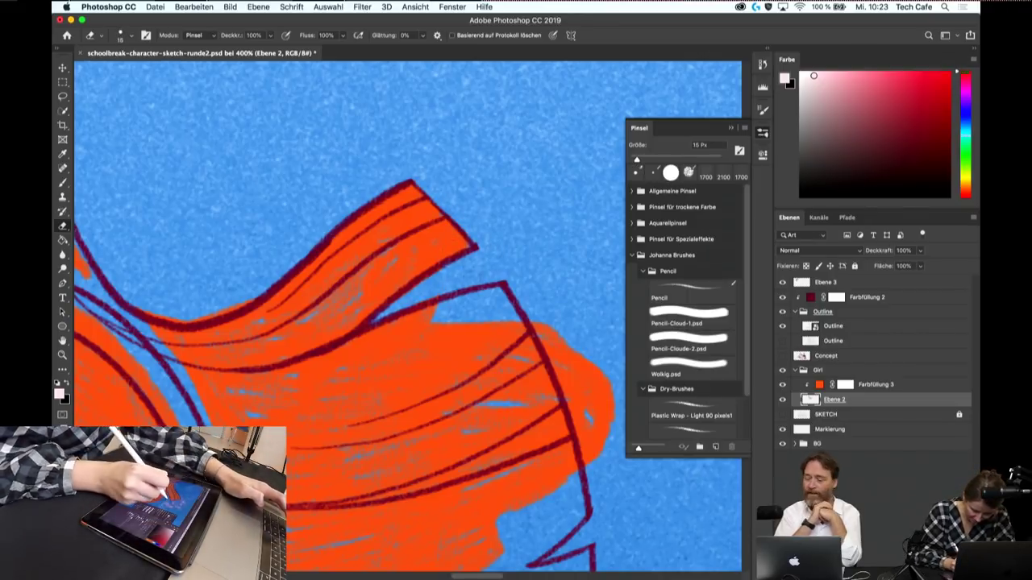
{"action": "left_click_drag", "start_coordinate": [409, 303], "coordinate": [407, 319]}
{"action": "scroll", "coordinate": [303, 317], "scroll_direction": "up", "scroll_amount": 3}
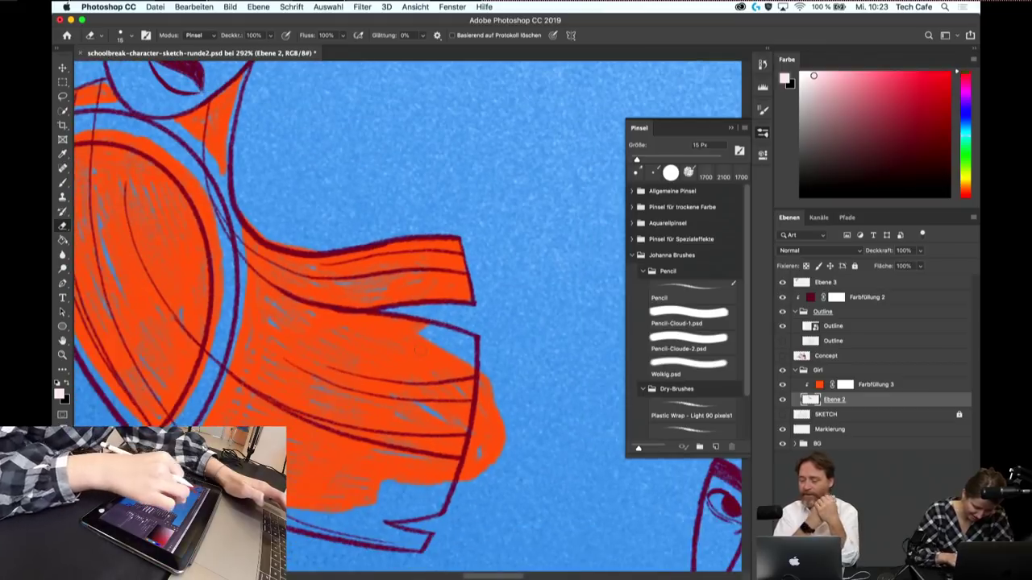
{"action": "scroll", "coordinate": [303, 317], "scroll_direction": "up", "scroll_amount": 3}
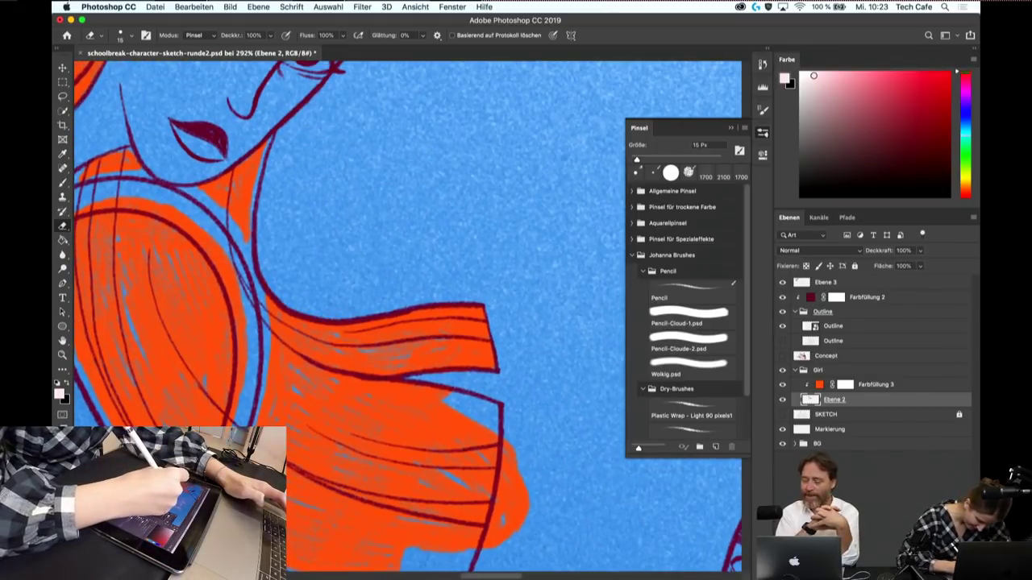
{"action": "key", "text": "b"}
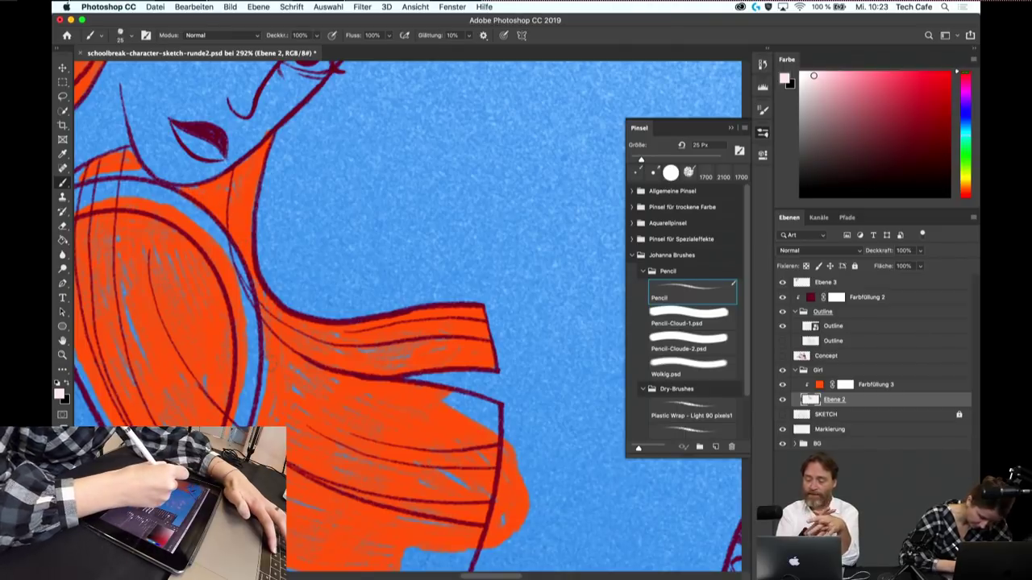
{"action": "key", "text": "bracketleft"}
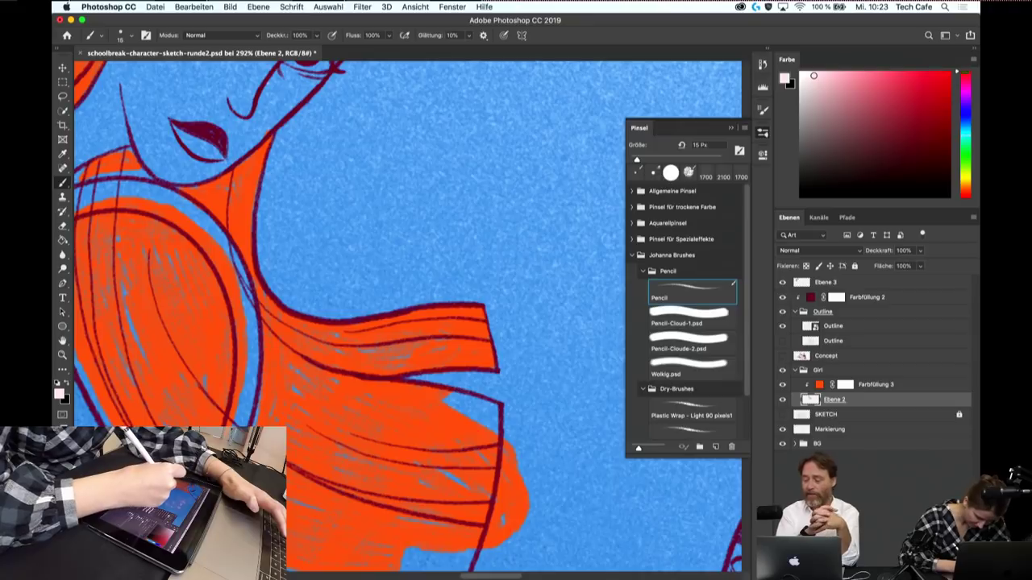
{"action": "scroll", "coordinate": [322, 283], "scroll_direction": "down", "scroll_amount": 2}
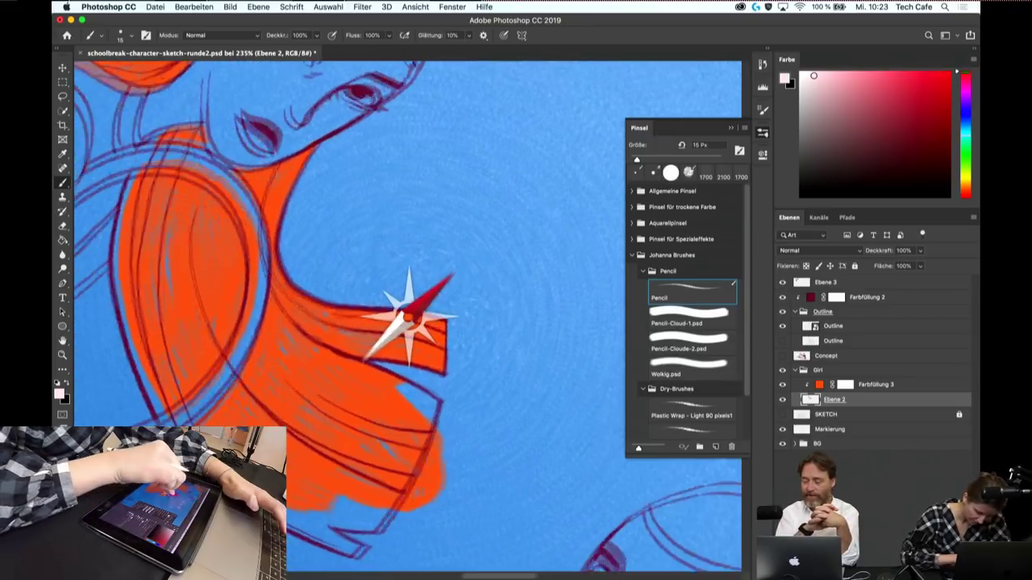
- Fill the gap along the hair's edge with orange pencil strokes
{"action": "mouse_move", "coordinate": [387, 323]}
{"action": "left_mouse_down"}
{"action": "mouse_move", "coordinate": [407, 315]}
{"action": "mouse_move", "coordinate": [379, 347]}
{"action": "left_mouse_up"}
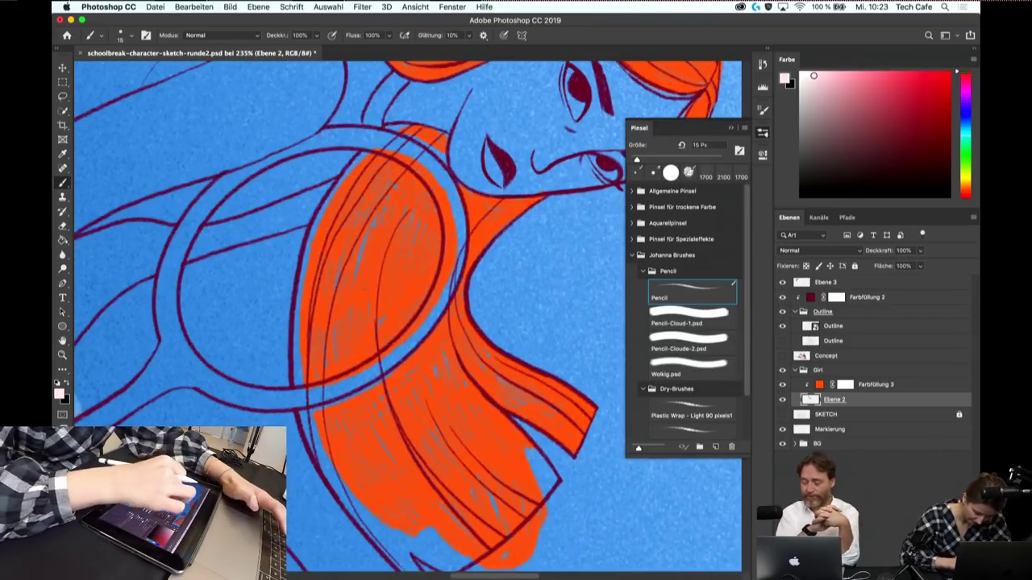
{"action": "scroll", "coordinate": [403, 315], "scroll_direction": "up", "scroll_amount": 2}
{"action": "left_click_drag", "start_coordinate": [313, 180], "coordinate": [300, 211]}
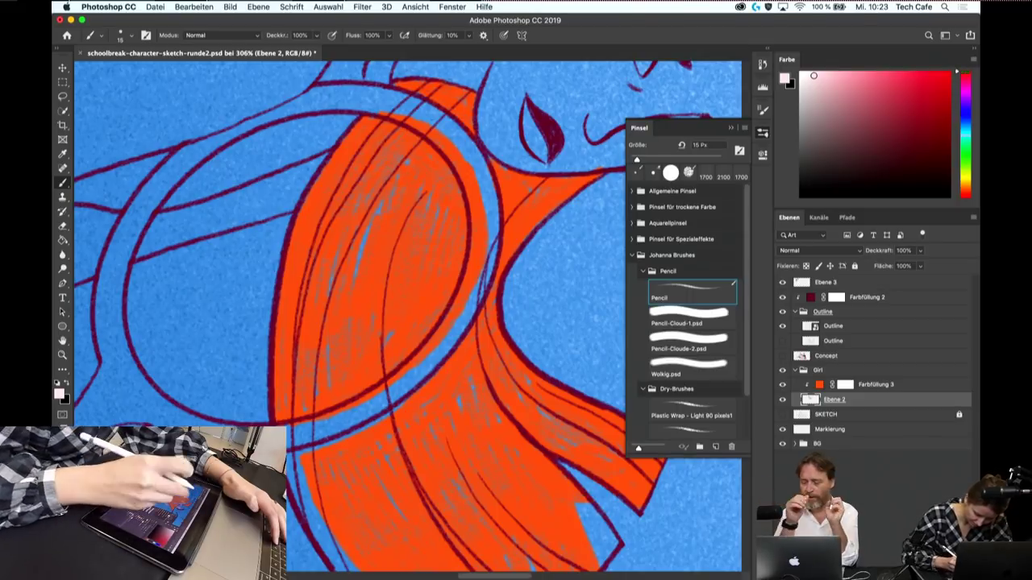
{"action": "scroll", "coordinate": [403, 323], "scroll_direction": "down", "scroll_amount": 5}
{"action": "scroll", "coordinate": [403, 323], "scroll_direction": "down", "scroll_amount": 5}
{"action": "scroll", "coordinate": [403, 322], "scroll_direction": "down", "scroll_amount": 5}
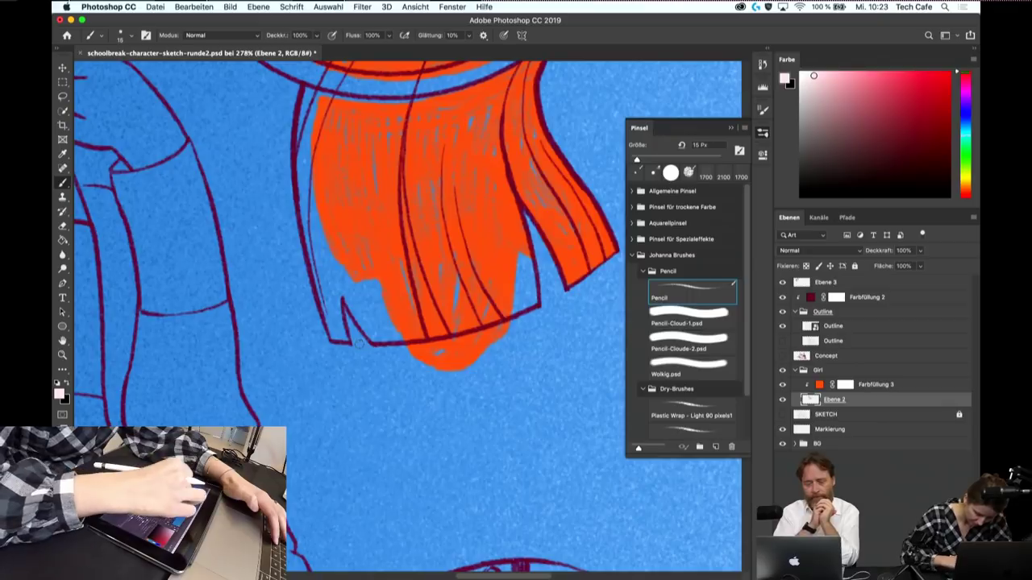
{"action": "scroll", "coordinate": [360, 343], "scroll_direction": "up", "scroll_amount": 3}
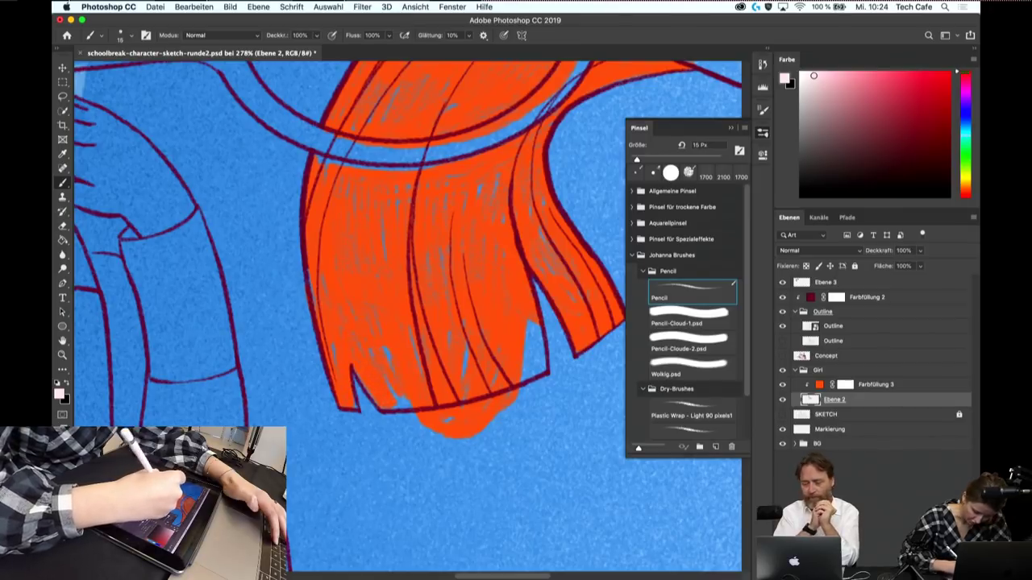
- Rotate the view and cover another blue gap in the hair with orange
{"action": "left_click_drag", "start_coordinate": [392, 299], "coordinate": [407, 317]}
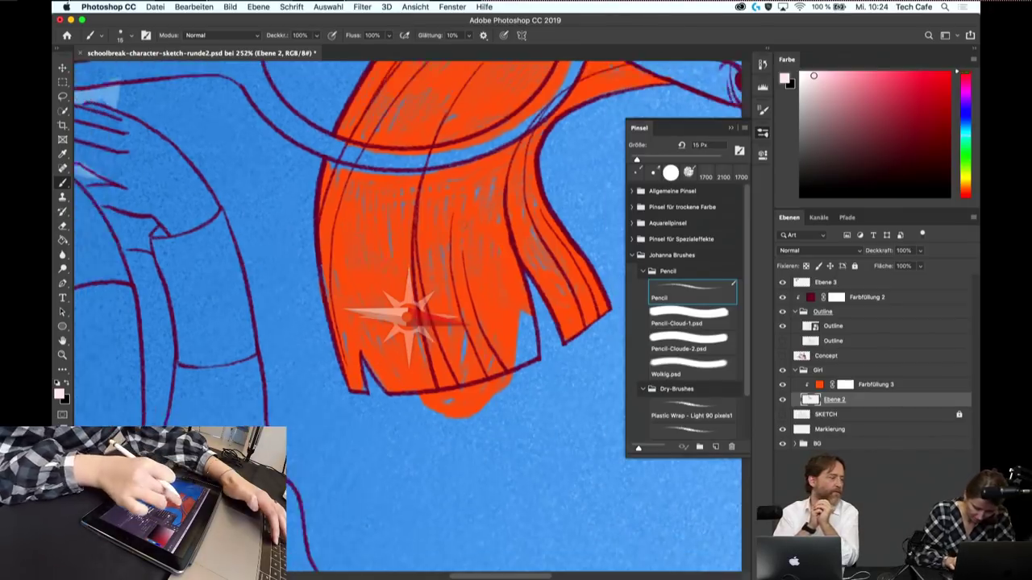
{"action": "left_click_drag", "start_coordinate": [452, 286], "coordinate": [439, 278]}
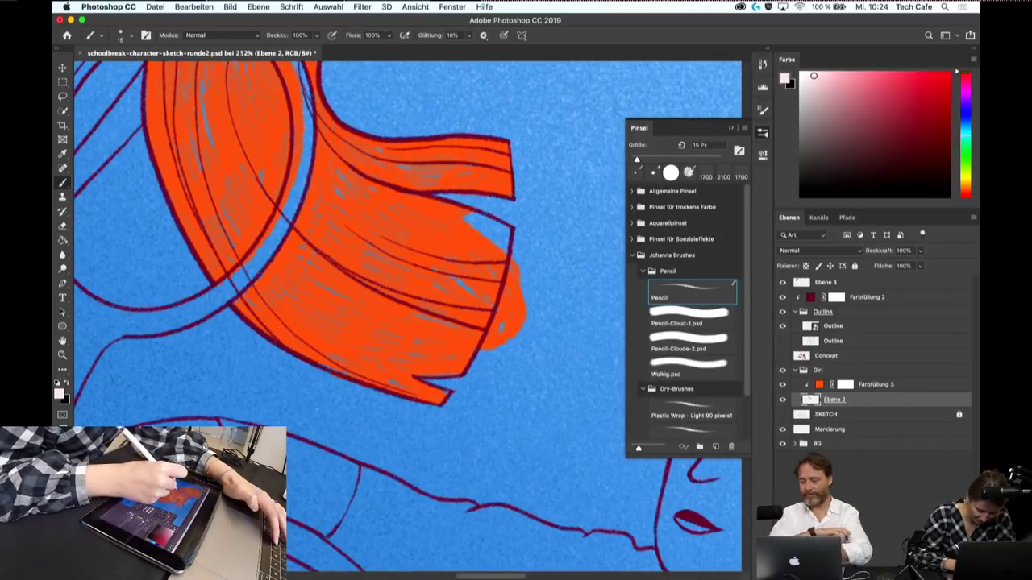
{"action": "left_click_drag", "start_coordinate": [471, 216], "coordinate": [495, 236]}
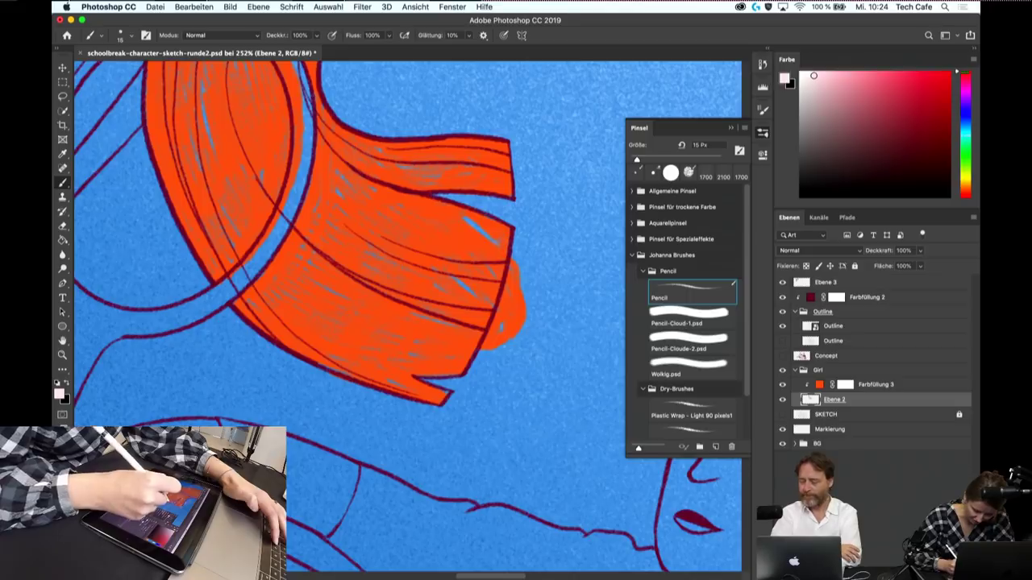
{"action": "key", "text": "e"}
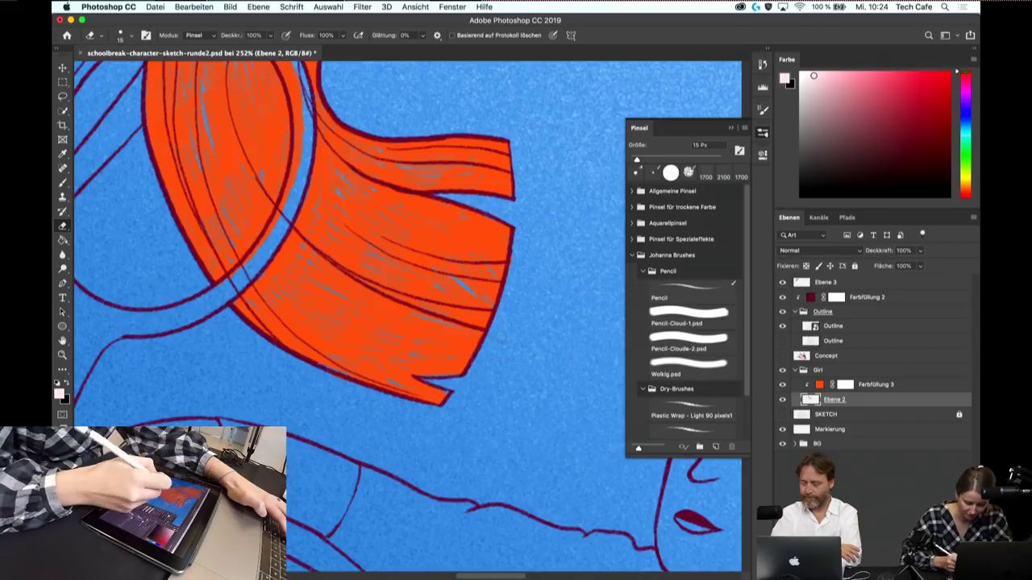
{"action": "key", "text": "b"}
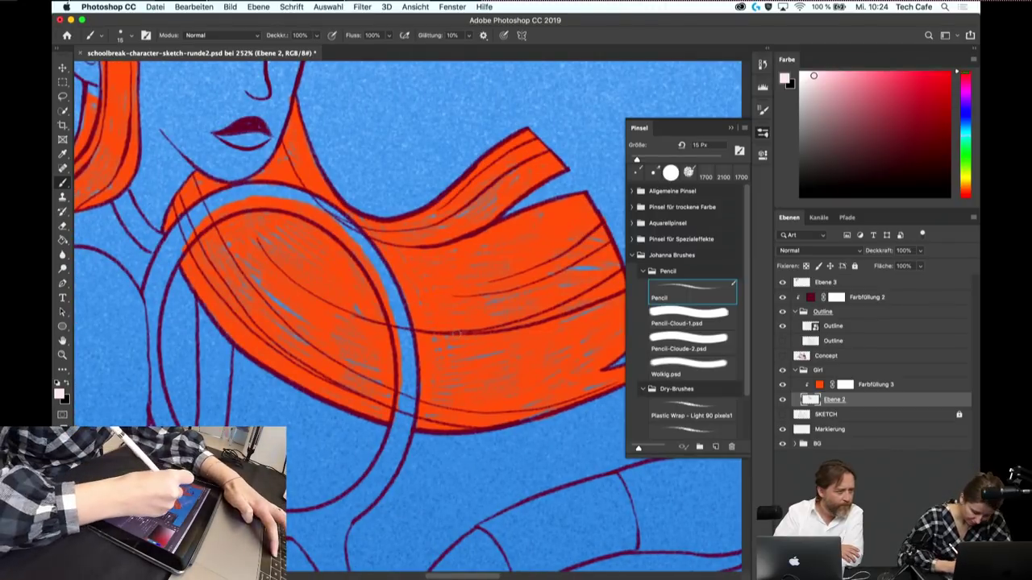
- Erase pencil streaks into the orange hair for texture
{"action": "key", "text": "e"}
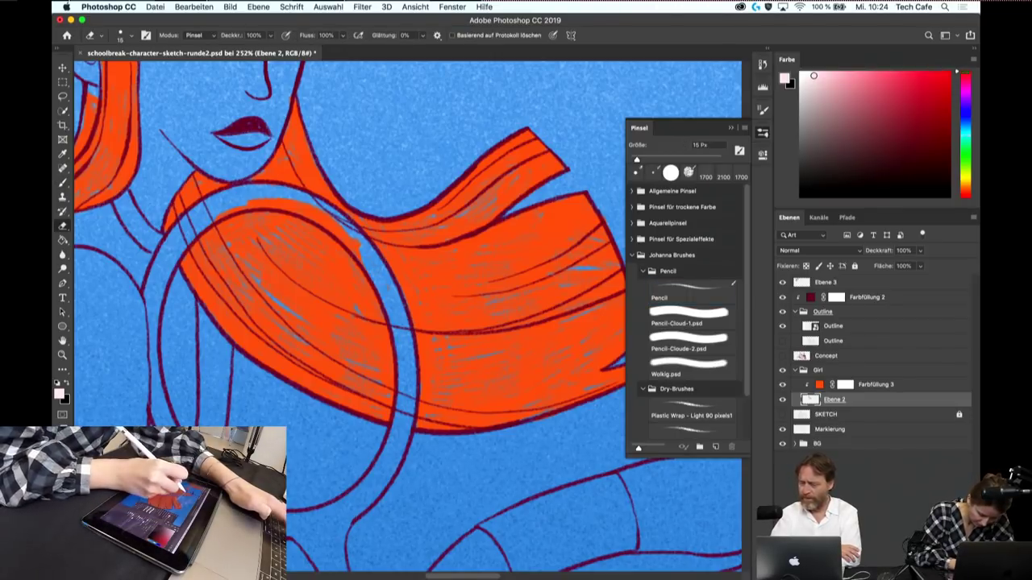
{"action": "left_click_drag", "start_coordinate": [270, 202], "coordinate": [351, 230]}
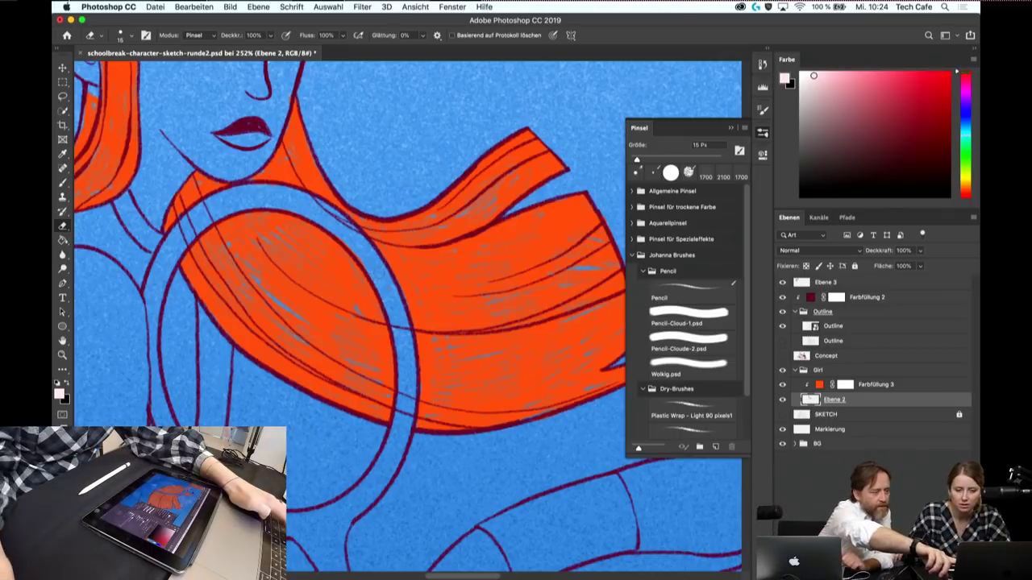
{"action": "left_click", "coordinate": [796, 237]}
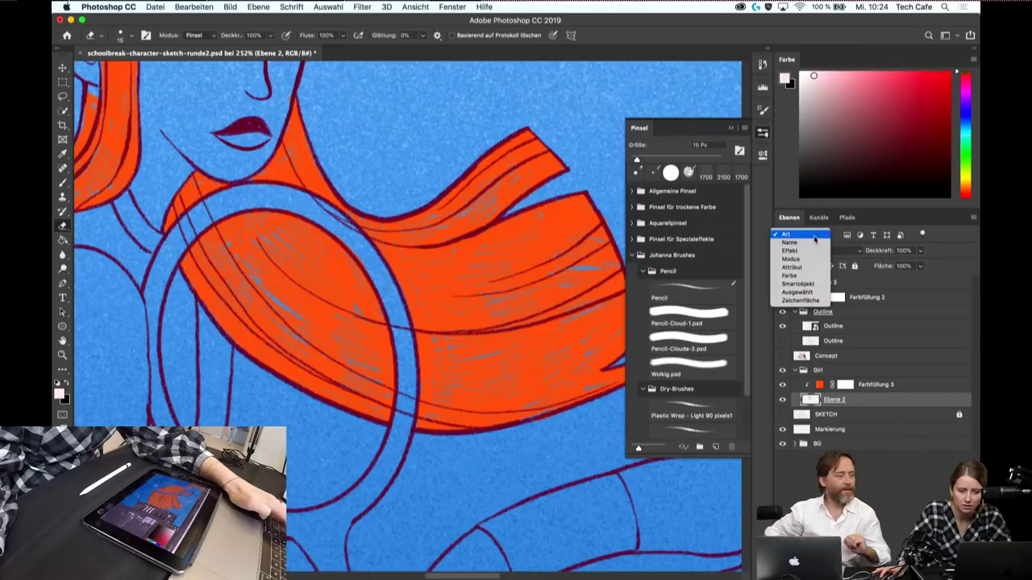
{"action": "left_click", "coordinate": [813, 235]}
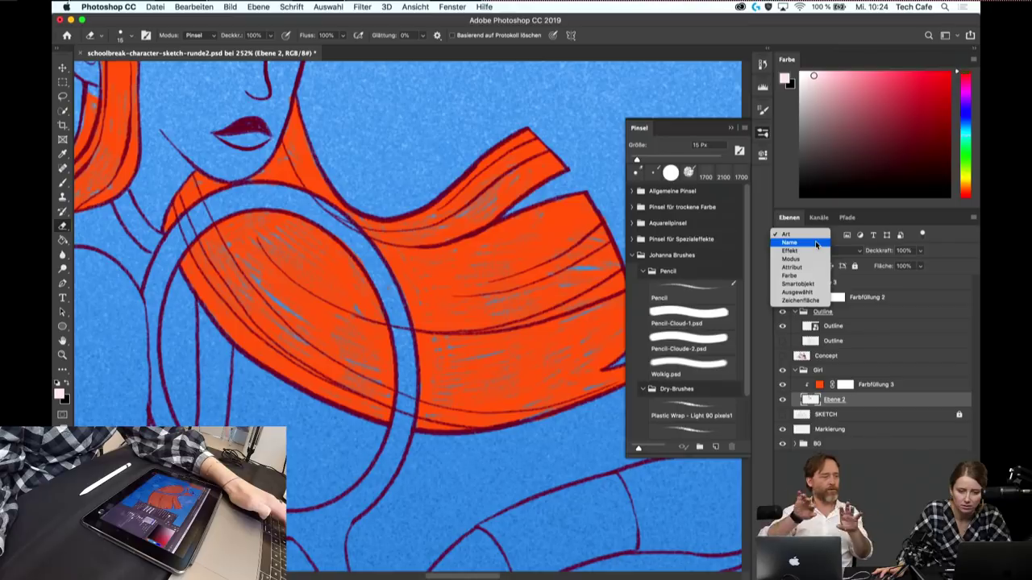
{"action": "left_click", "coordinate": [815, 235]}
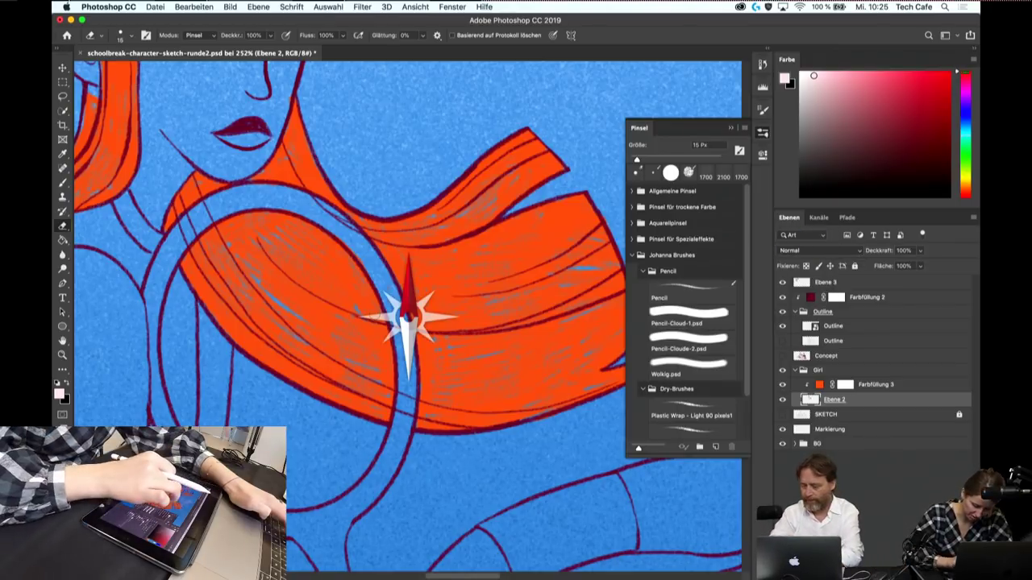
{"action": "scroll", "coordinate": [403, 311], "scroll_direction": "down", "scroll_amount": 5}
{"action": "scroll", "coordinate": [361, 227], "scroll_direction": "up", "scroll_amount": 5}
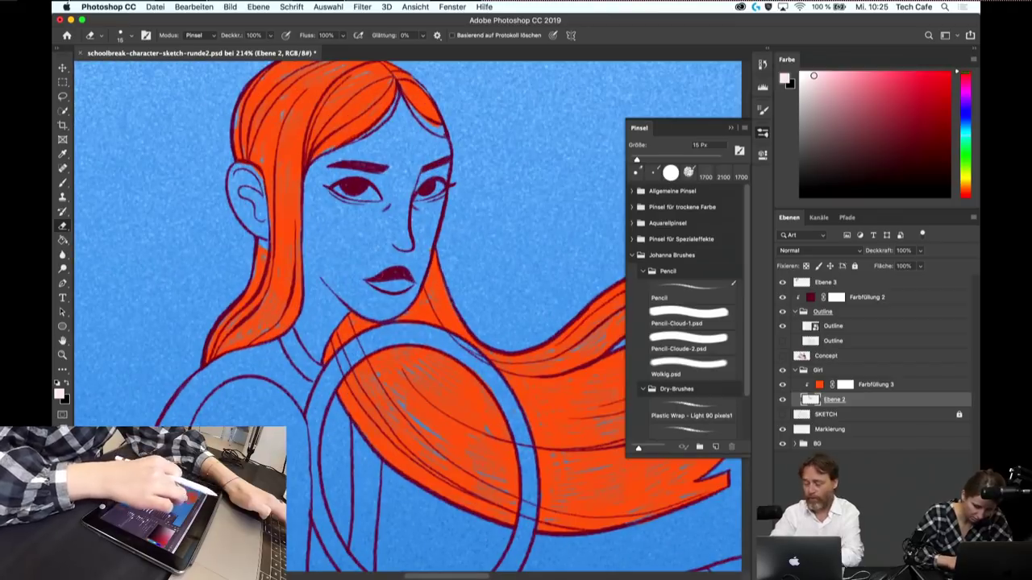
- Alternate brush and eraser on the hair, rotating out to see the whole head
{"action": "key", "text": "b"}
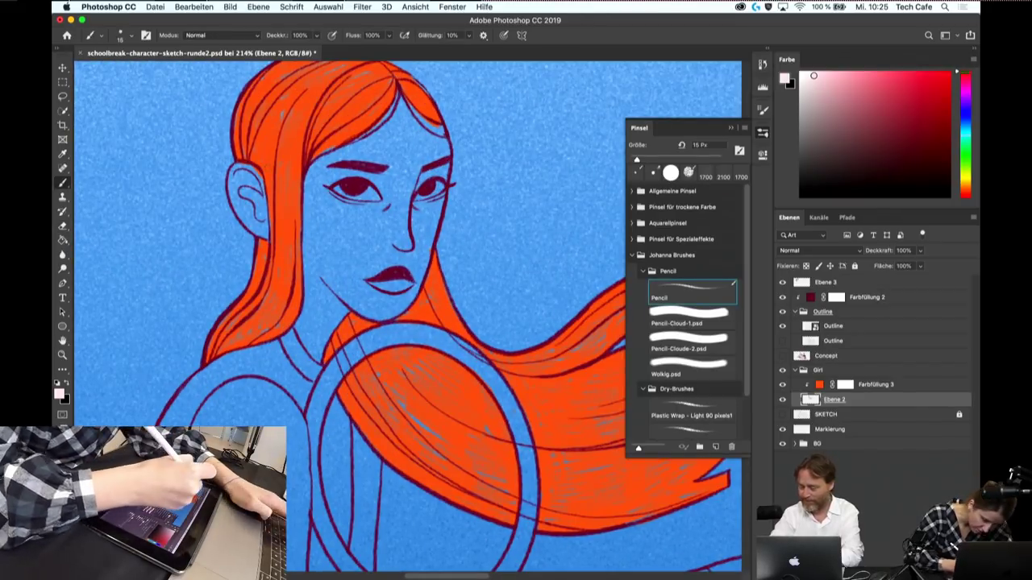
{"action": "key", "text": "e"}
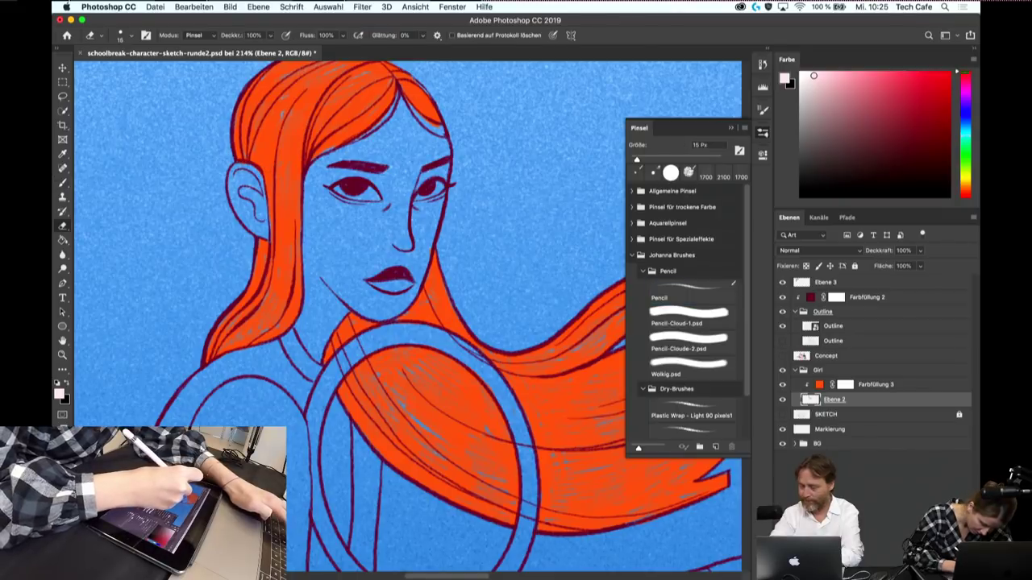
{"action": "scroll", "coordinate": [407, 318], "scroll_direction": "down", "scroll_amount": 3}
{"action": "left_click_drag", "start_coordinate": [451, 266], "coordinate": [408, 319]}
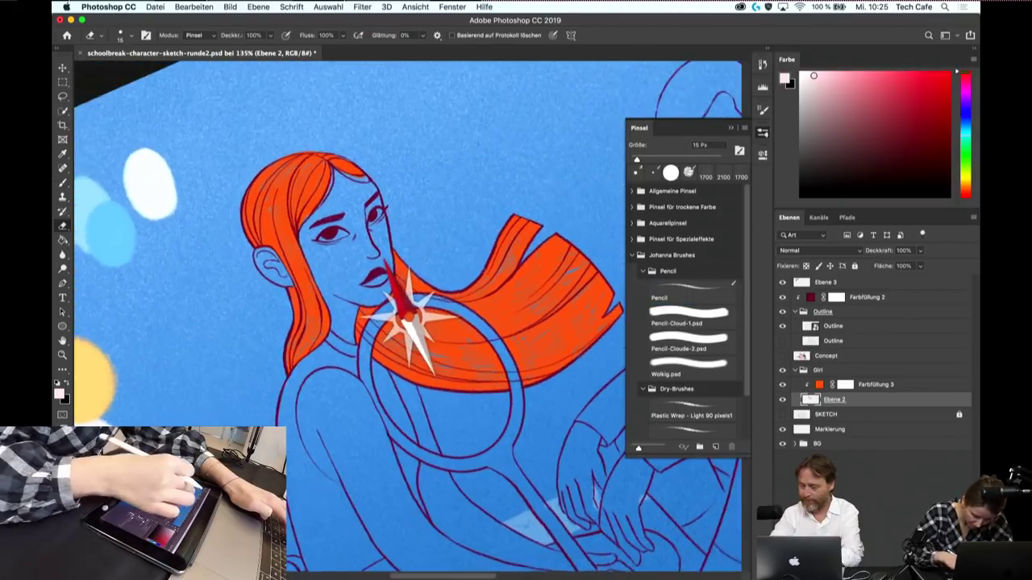
{"action": "scroll", "coordinate": [407, 319], "scroll_direction": "up", "scroll_amount": 5}
- Texture the hair around the face, turn the canvas upright and select the SKETCH layer
{"action": "key", "text": "b"}
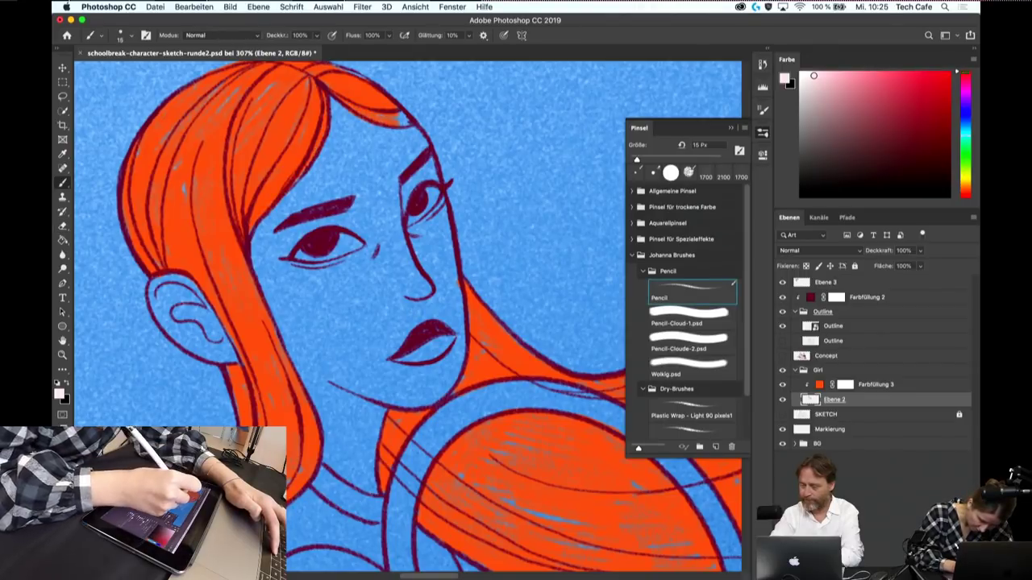
{"action": "mouse_move", "coordinate": [415, 322]}
{"action": "left_mouse_down"}
{"action": "mouse_move", "coordinate": [427, 339]}
{"action": "mouse_move", "coordinate": [397, 240]}
{"action": "left_mouse_up"}
{"action": "scroll", "coordinate": [397, 239], "scroll_direction": "down", "scroll_amount": 2}
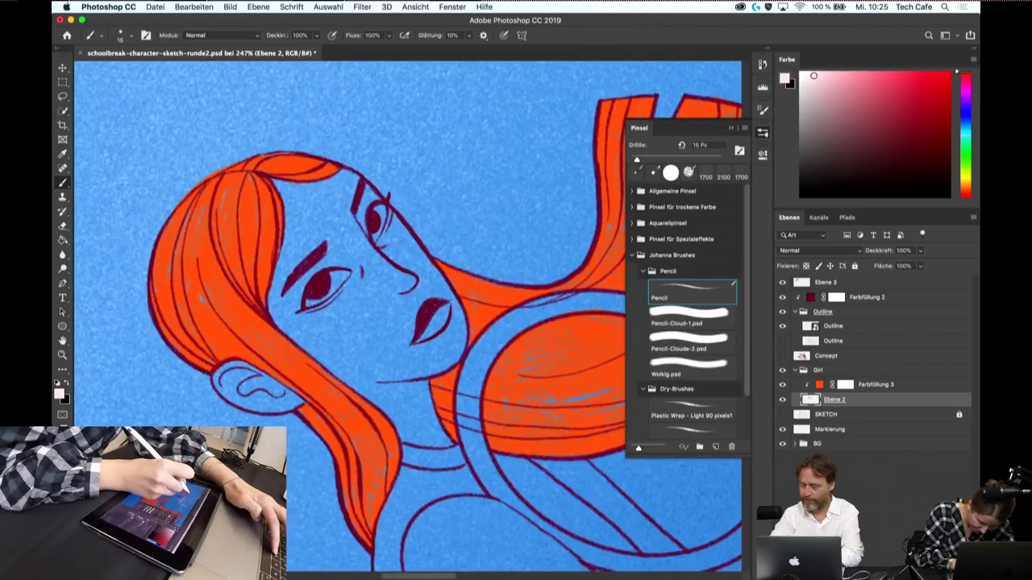
{"action": "key", "text": "e"}
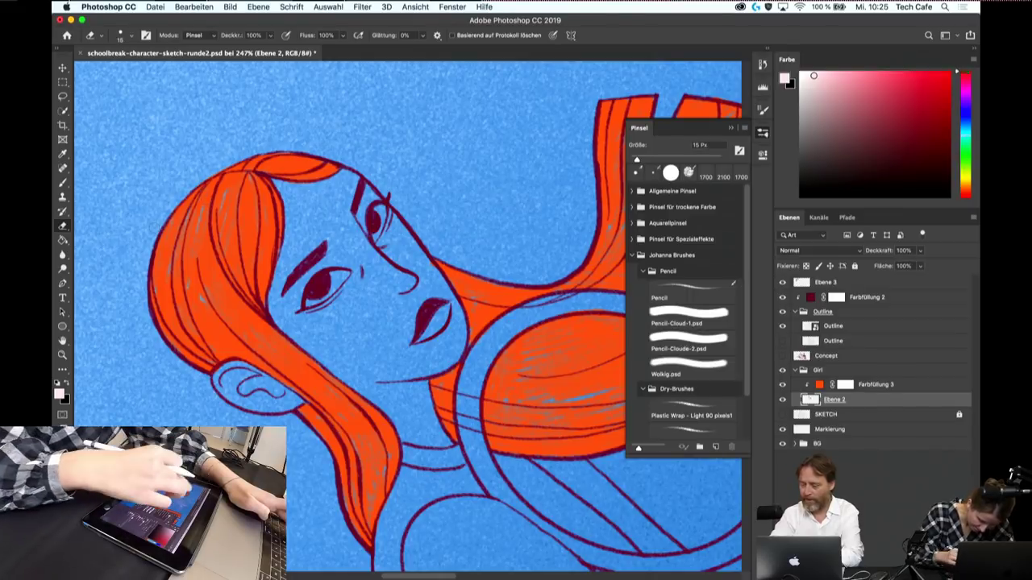
{"action": "mouse_move", "coordinate": [403, 323]}
{"action": "left_mouse_down"}
{"action": "mouse_move", "coordinate": [415, 334]}
{"action": "mouse_move", "coordinate": [419, 311]}
{"action": "left_mouse_up"}
{"action": "scroll", "coordinate": [414, 334], "scroll_direction": "down", "scroll_amount": 2}
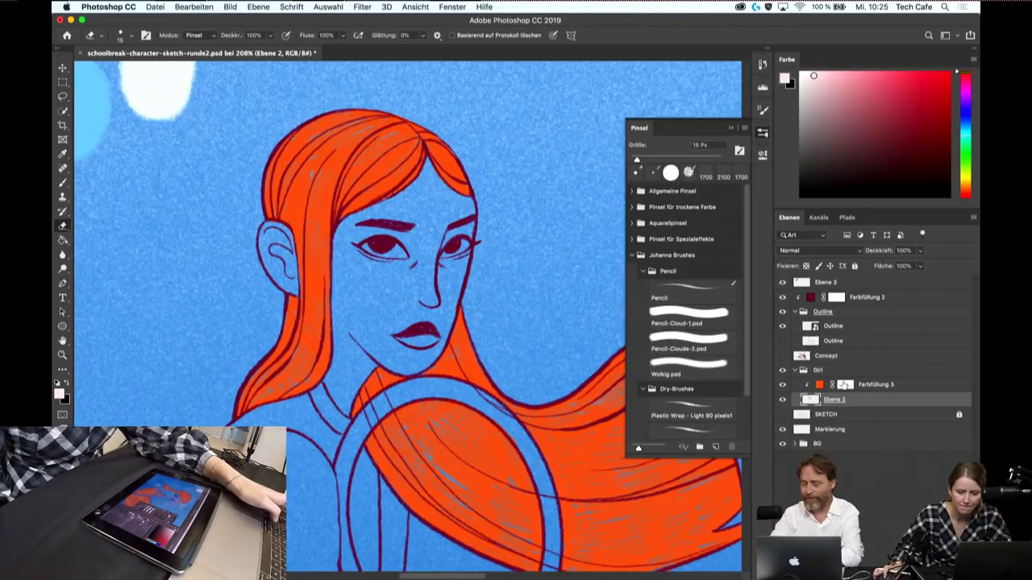
{"action": "left_click", "coordinate": [854, 414]}
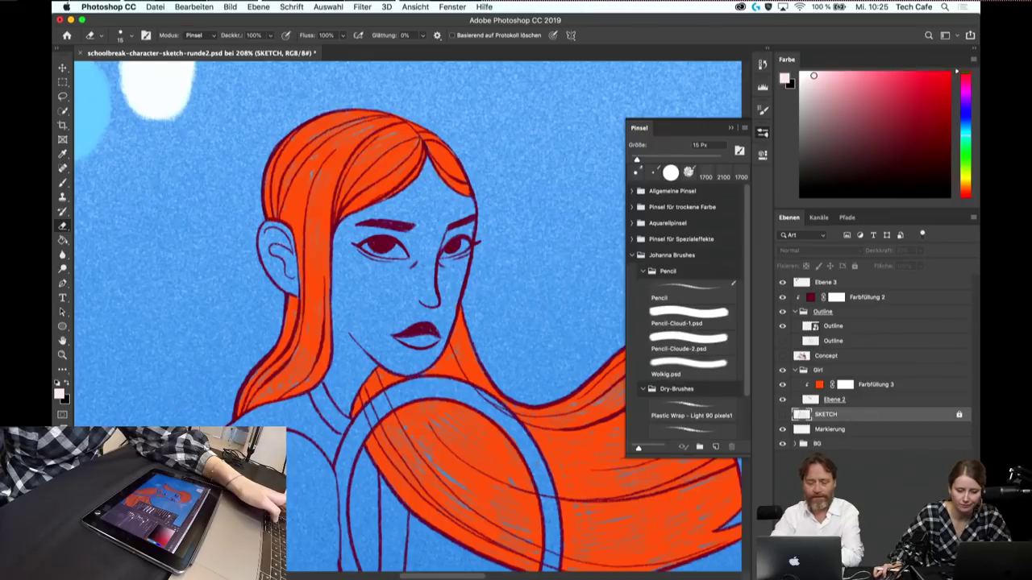
- Add new layer Ebene 4 above SKETCH and pan from the swatches to the girl's head
{"action": "key", "text": "ctrl+shift+alt+n"}
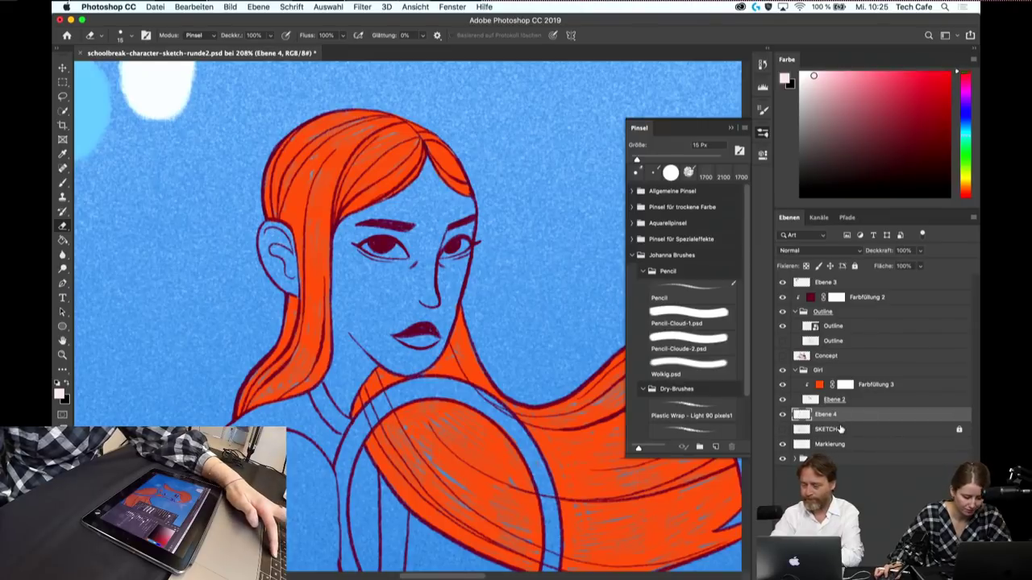
{"action": "key", "text": "b"}
{"action": "scroll", "coordinate": [404, 323], "scroll_direction": "down", "scroll_amount": 3}
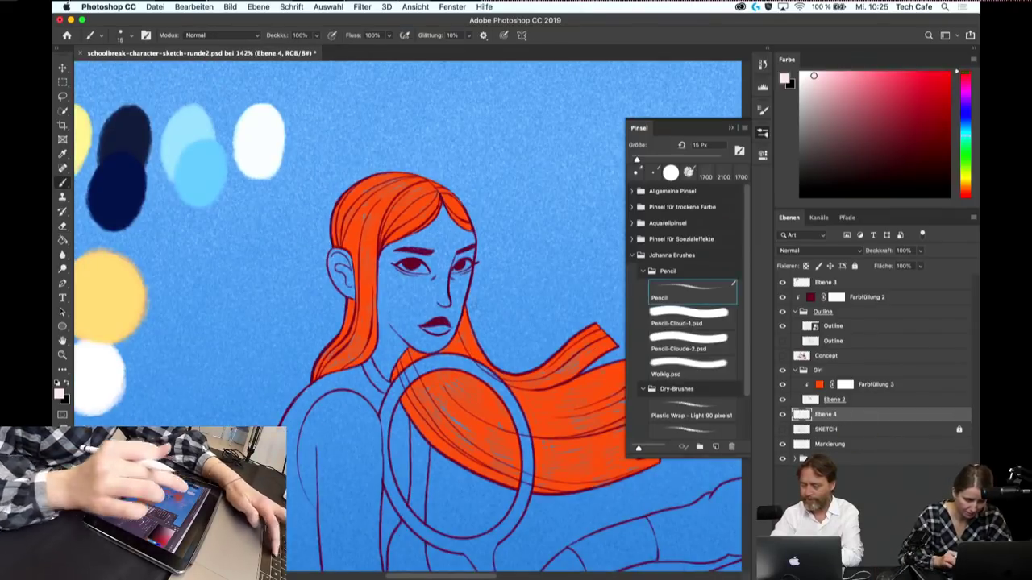
{"action": "left_click_drag", "start_coordinate": [185, 279], "coordinate": [426, 246]}
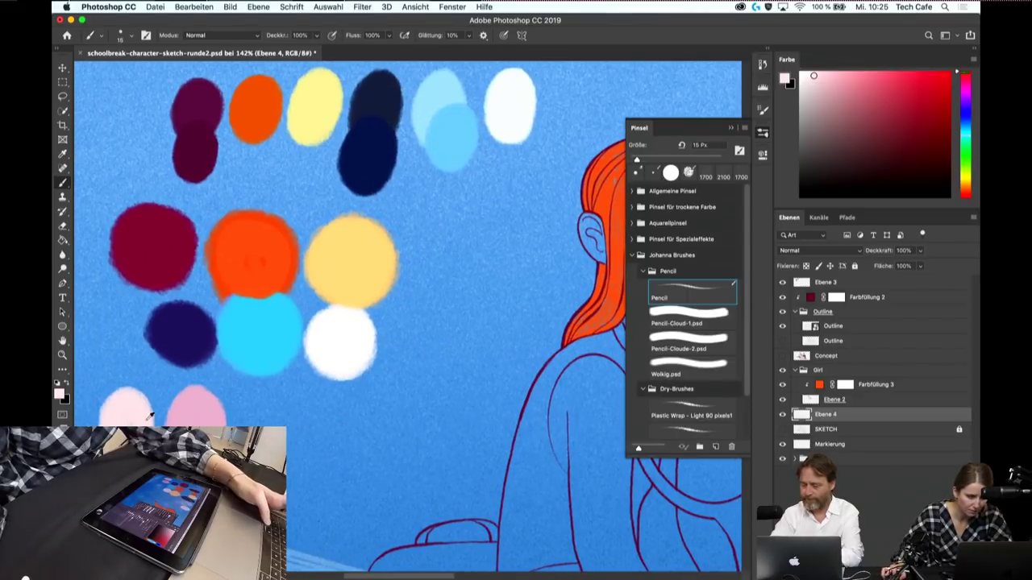
{"action": "mouse_move", "coordinate": [396, 357]}
{"action": "left_mouse_down"}
{"action": "mouse_move", "coordinate": [231, 334]}
{"action": "mouse_move", "coordinate": [89, 351]}
{"action": "left_mouse_up"}
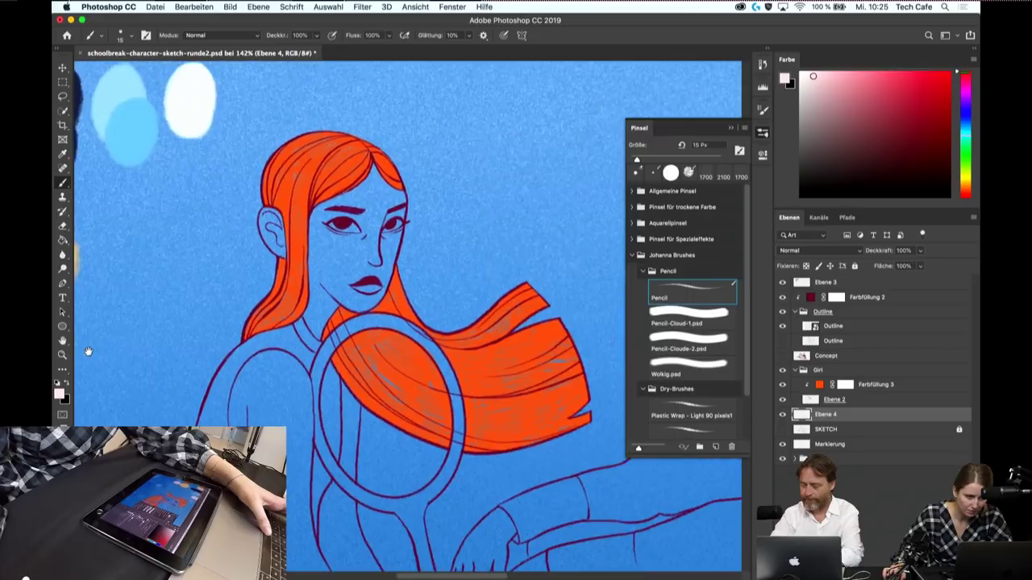
{"action": "scroll", "coordinate": [354, 283], "scroll_direction": "up", "scroll_amount": 5}
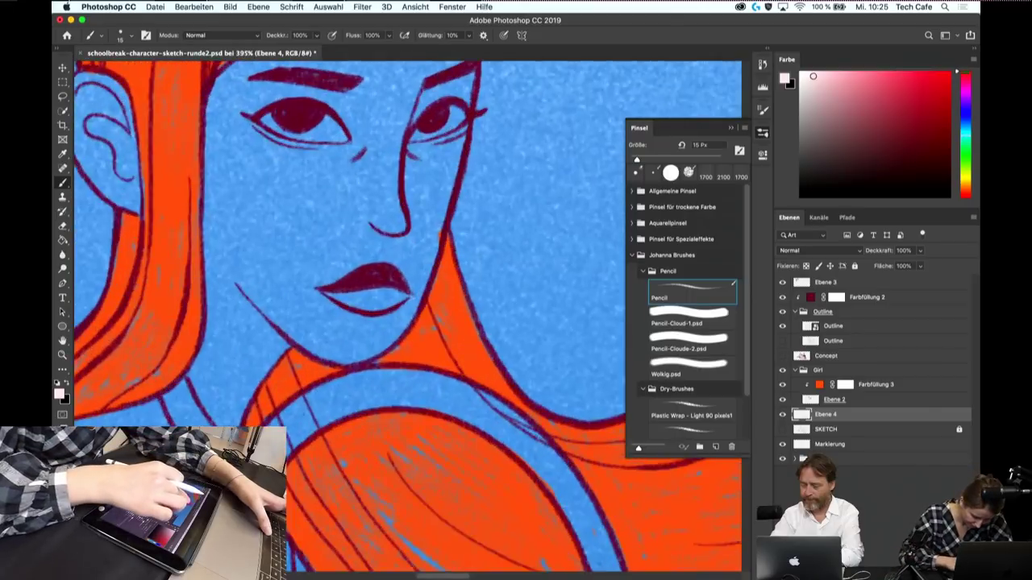
{"action": "scroll", "coordinate": [403, 315], "scroll_direction": "down", "scroll_amount": 3}
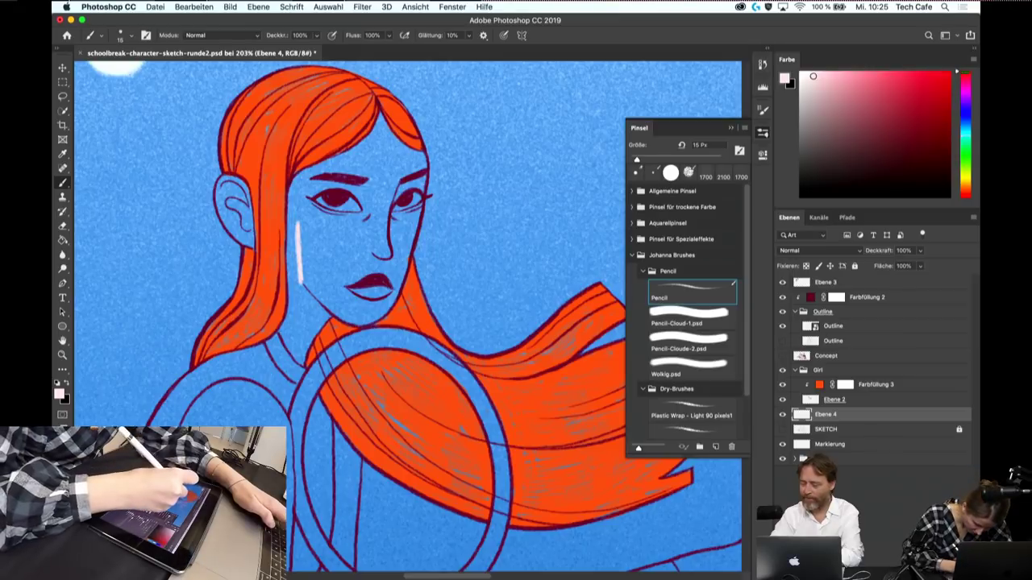
- Hatch pale pink over the girl's cheek and beside her eye toward the nose
{"action": "left_click_drag", "start_coordinate": [292, 226], "coordinate": [300, 319]}
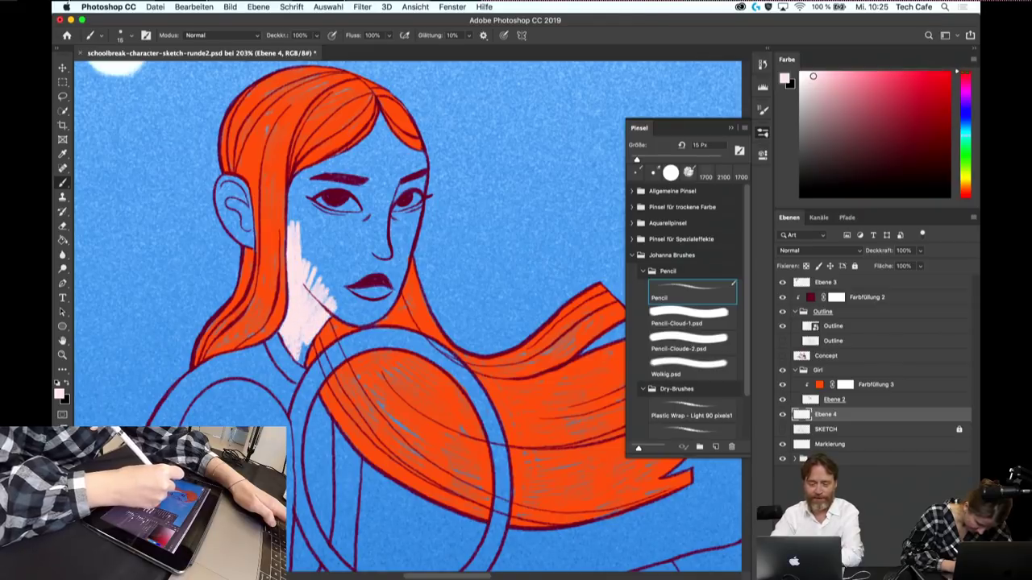
{"action": "left_click_drag", "start_coordinate": [306, 331], "coordinate": [306, 365]}
{"action": "mouse_move", "coordinate": [293, 185]}
{"action": "left_mouse_down"}
{"action": "mouse_move", "coordinate": [292, 224]}
{"action": "mouse_move", "coordinate": [305, 242]}
{"action": "left_mouse_up"}
{"action": "mouse_move", "coordinate": [306, 187]}
{"action": "left_mouse_down"}
{"action": "mouse_move", "coordinate": [310, 260]}
{"action": "mouse_move", "coordinate": [316, 246]}
{"action": "left_mouse_up"}
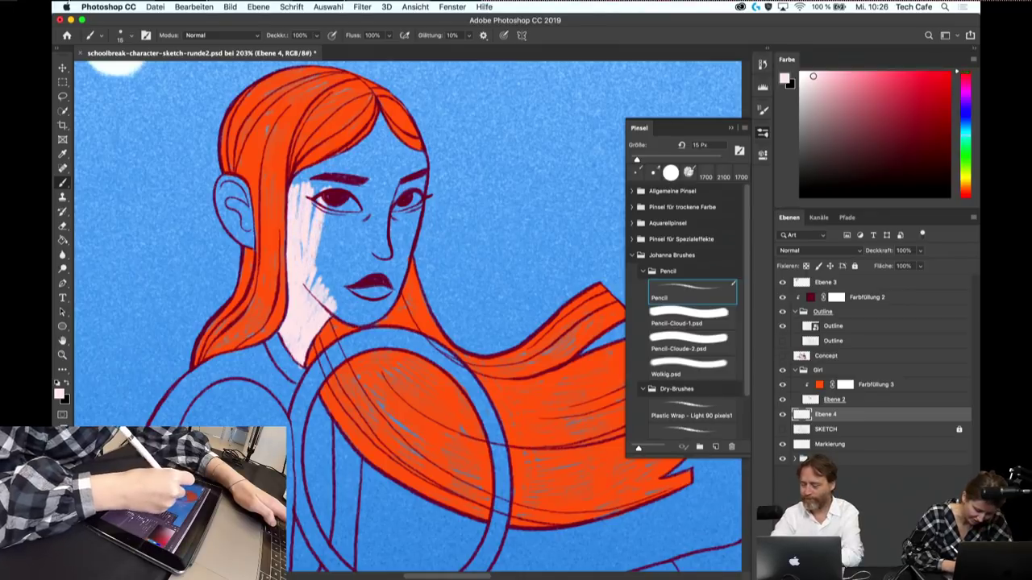
{"action": "left_click_drag", "start_coordinate": [322, 205], "coordinate": [326, 278]}
{"action": "left_click_drag", "start_coordinate": [332, 208], "coordinate": [334, 282]}
{"action": "left_click_drag", "start_coordinate": [348, 208], "coordinate": [329, 288]}
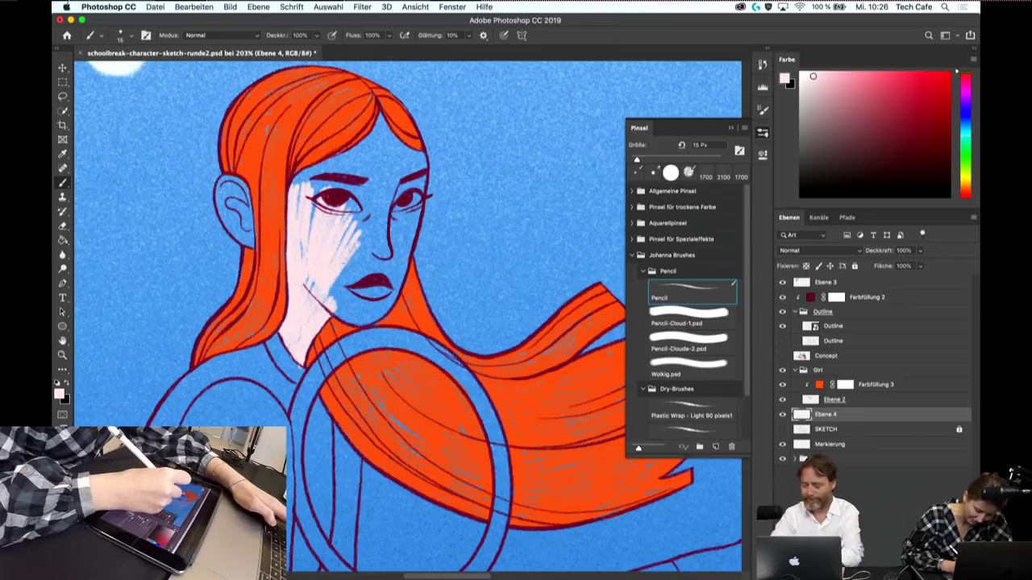
{"action": "left_click_drag", "start_coordinate": [359, 242], "coordinate": [326, 300]}
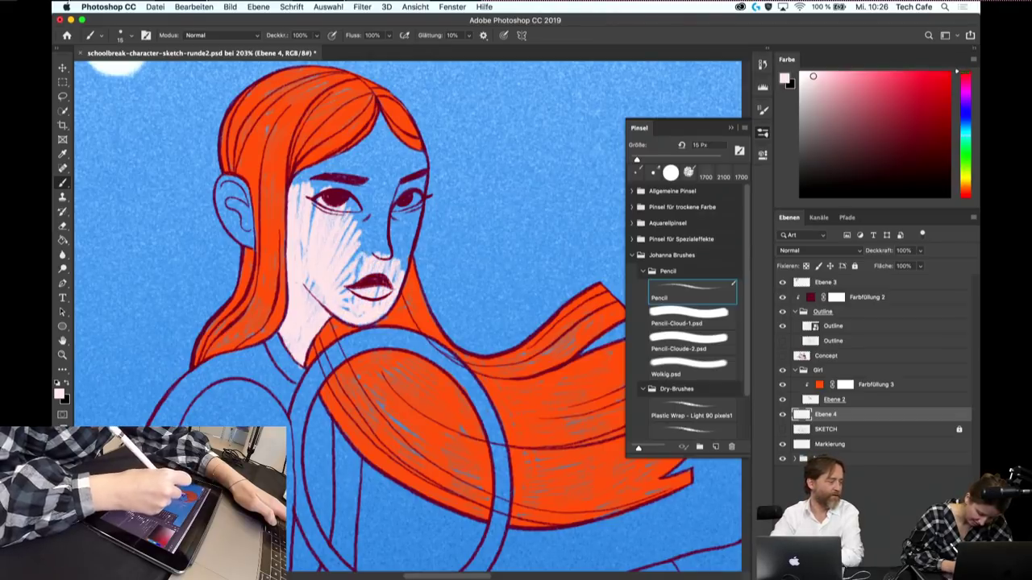
{"action": "left_click_drag", "start_coordinate": [367, 252], "coordinate": [362, 267]}
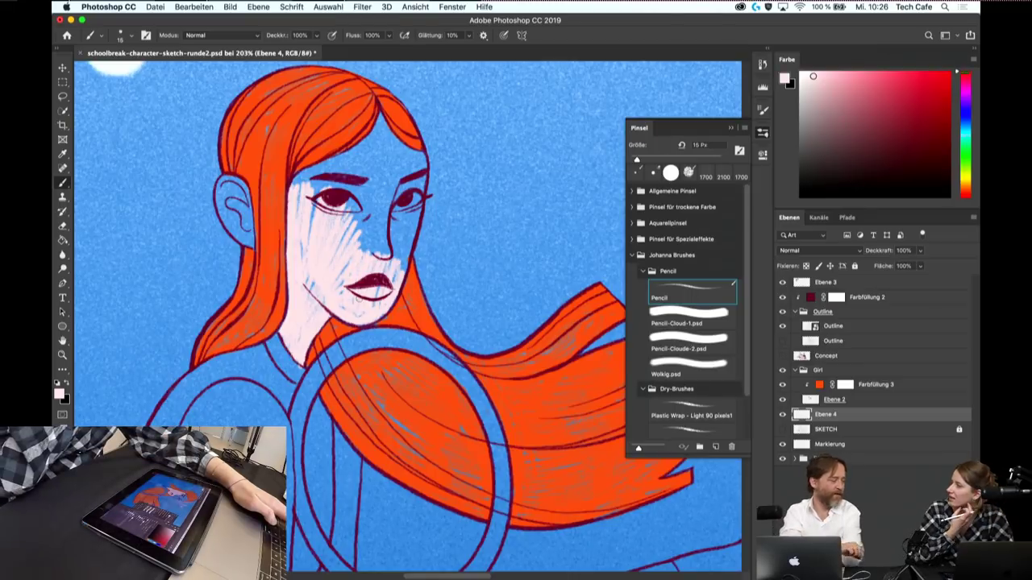
- Cover the area between the eyes, right of the nose and under the right eye pink
{"action": "scroll", "coordinate": [387, 242], "scroll_direction": "up", "scroll_amount": 5}
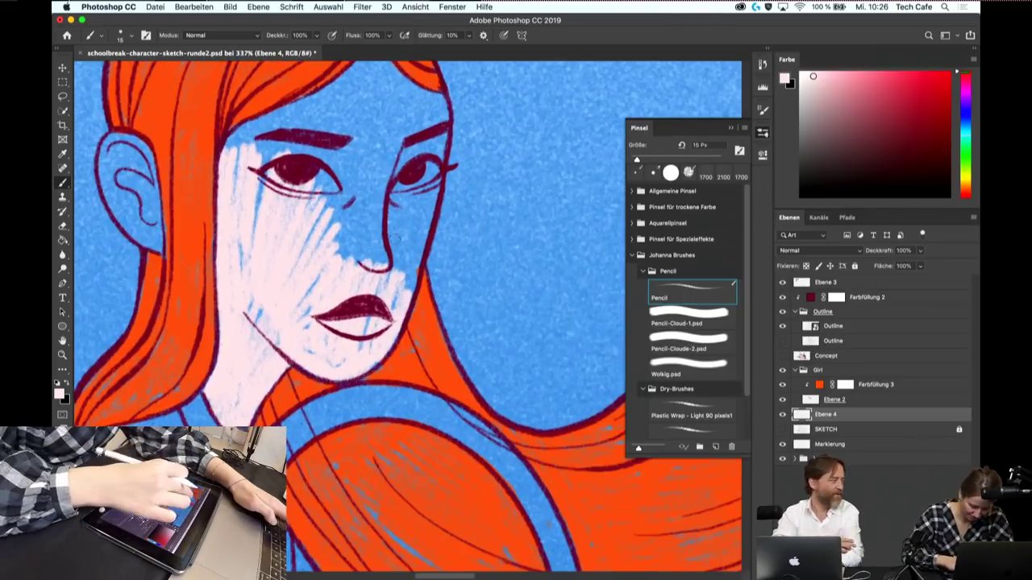
{"action": "mouse_move", "coordinate": [331, 262]}
{"action": "left_mouse_down"}
{"action": "mouse_move", "coordinate": [352, 160]}
{"action": "mouse_move", "coordinate": [379, 266]}
{"action": "left_mouse_up"}
{"action": "left_click_drag", "start_coordinate": [368, 156], "coordinate": [384, 269]}
{"action": "left_click_drag", "start_coordinate": [400, 156], "coordinate": [382, 293]}
{"action": "left_click_drag", "start_coordinate": [419, 180], "coordinate": [398, 275]}
{"action": "mouse_move", "coordinate": [429, 160]}
{"action": "left_mouse_down"}
{"action": "mouse_move", "coordinate": [398, 296]}
{"action": "mouse_move", "coordinate": [411, 283]}
{"action": "left_mouse_up"}
{"action": "left_click_drag", "start_coordinate": [421, 242], "coordinate": [408, 295]}
{"action": "left_click_drag", "start_coordinate": [432, 205], "coordinate": [408, 266]}
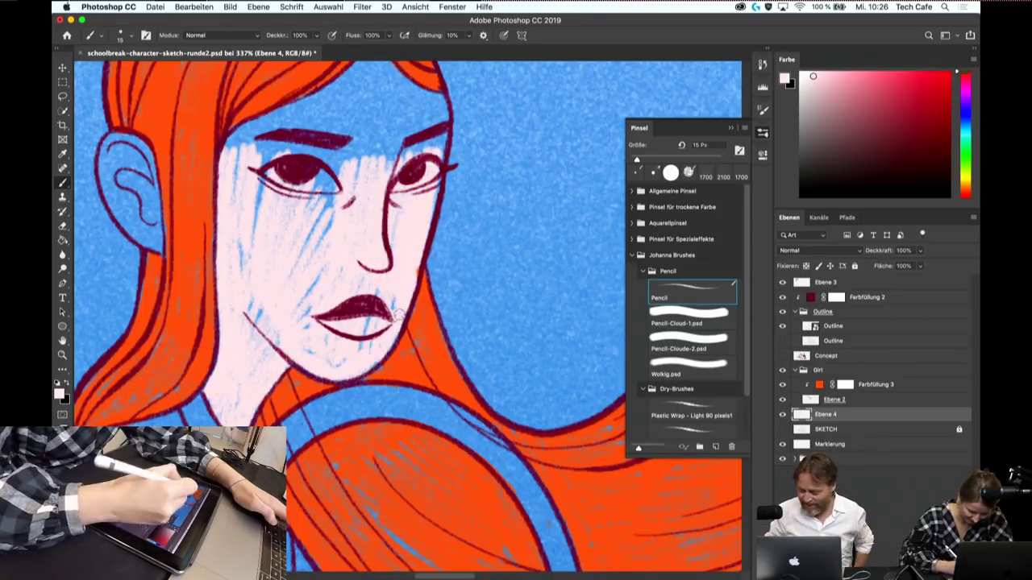
- Cover the blue streaks left of the nose and hatch pale pink across the forehead
{"action": "left_click_drag", "start_coordinate": [334, 213], "coordinate": [323, 250]}
{"action": "mouse_move", "coordinate": [352, 142]}
{"action": "left_mouse_down"}
{"action": "mouse_move", "coordinate": [316, 258]}
{"action": "mouse_move", "coordinate": [305, 248]}
{"action": "left_mouse_up"}
{"action": "left_click_drag", "start_coordinate": [327, 170], "coordinate": [297, 243]}
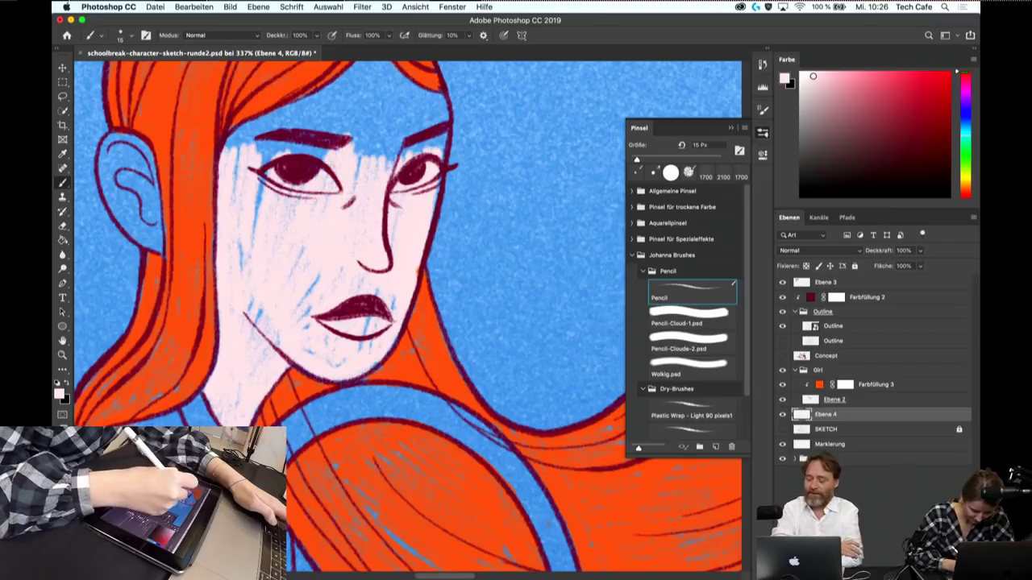
{"action": "mouse_move", "coordinate": [350, 118]}
{"action": "left_mouse_down"}
{"action": "mouse_move", "coordinate": [306, 156]}
{"action": "mouse_move", "coordinate": [263, 166]}
{"action": "left_mouse_up"}
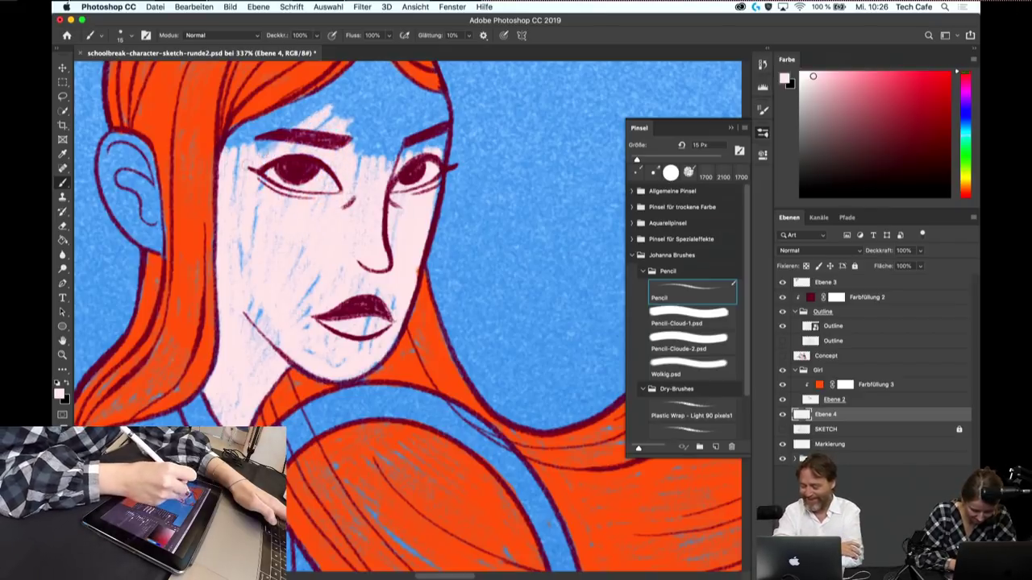
{"action": "mouse_move", "coordinate": [327, 100]}
{"action": "left_mouse_down"}
{"action": "mouse_move", "coordinate": [248, 158]}
{"action": "mouse_move", "coordinate": [239, 147]}
{"action": "left_mouse_up"}
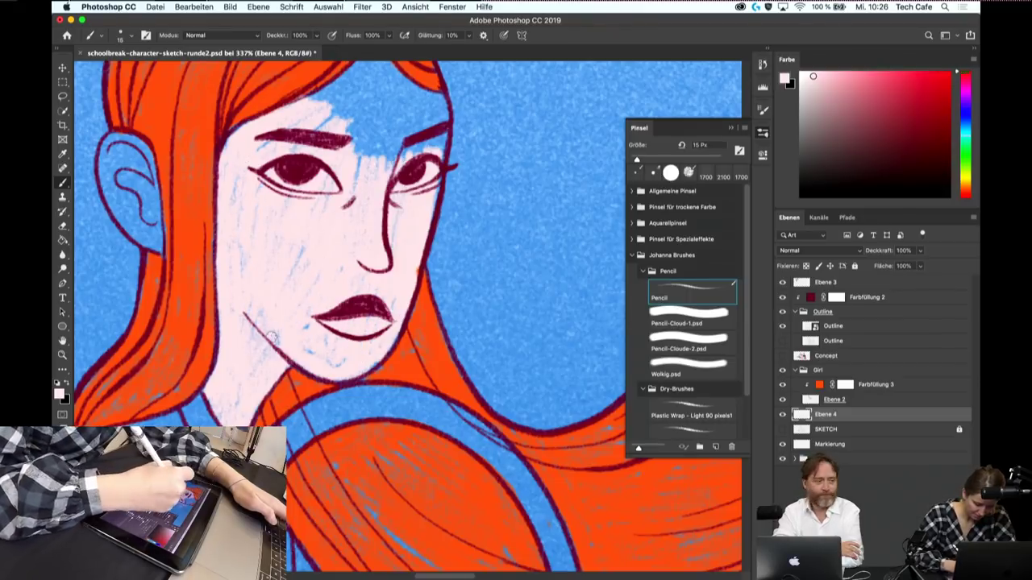
- Shift the view of the face and select Ebene 2 in the Layers panel
{"action": "left_click_drag", "start_coordinate": [471, 287], "coordinate": [426, 333]}
{"action": "left_click_drag", "start_coordinate": [441, 272], "coordinate": [441, 278]}
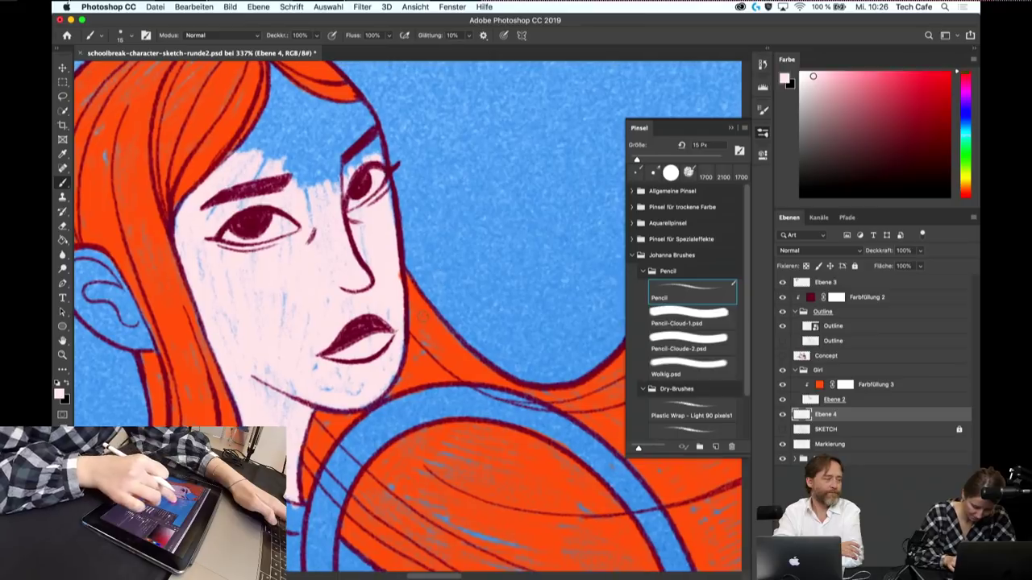
{"action": "left_click", "coordinate": [847, 413], "text": "super"}
- Briefly switch to Ebene 2 with the eraser, then return to Ebene 4 with the pencil brush
{"action": "left_click", "coordinate": [848, 400]}
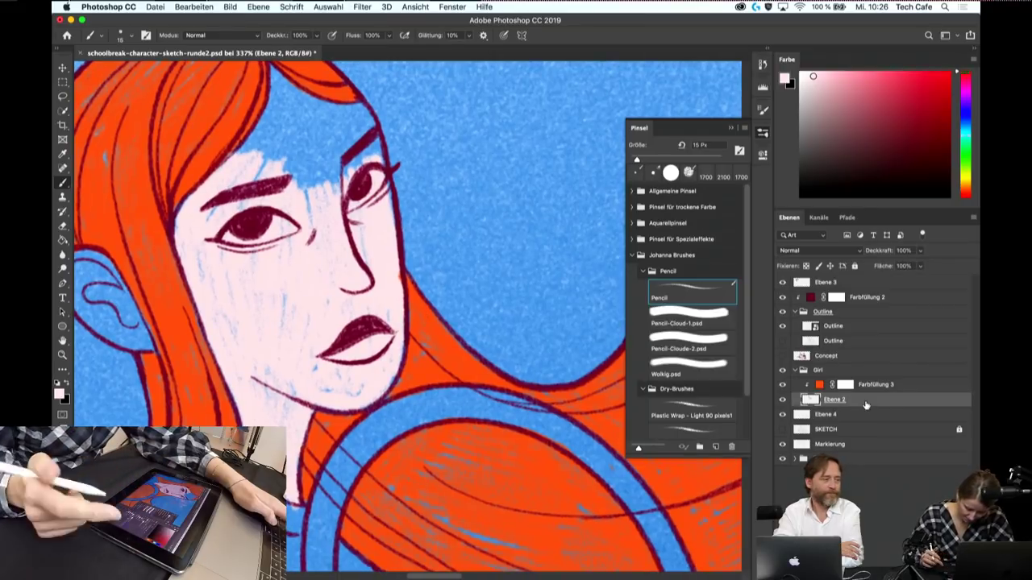
{"action": "key", "text": "e"}
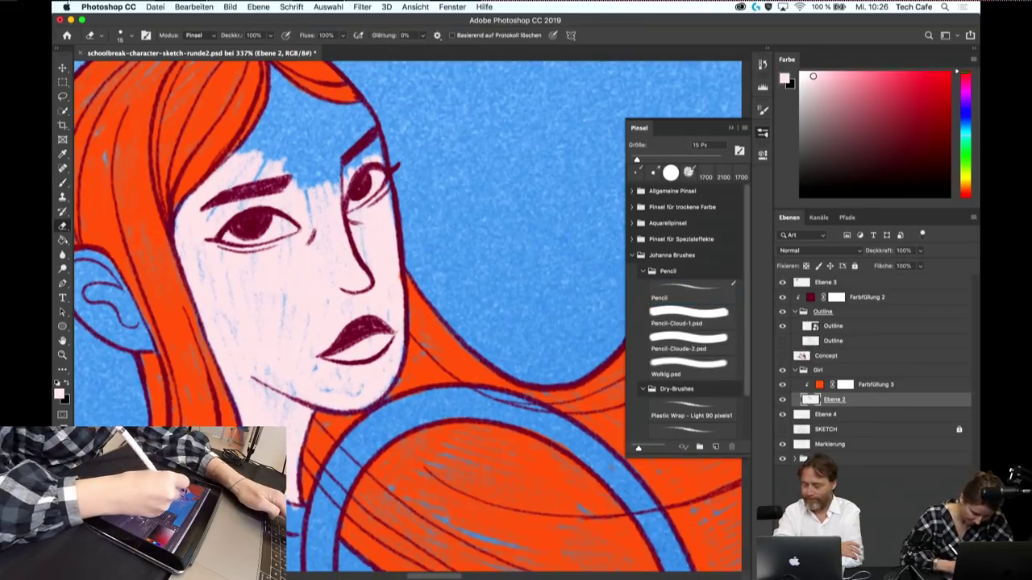
{"action": "left_click", "coordinate": [831, 414]}
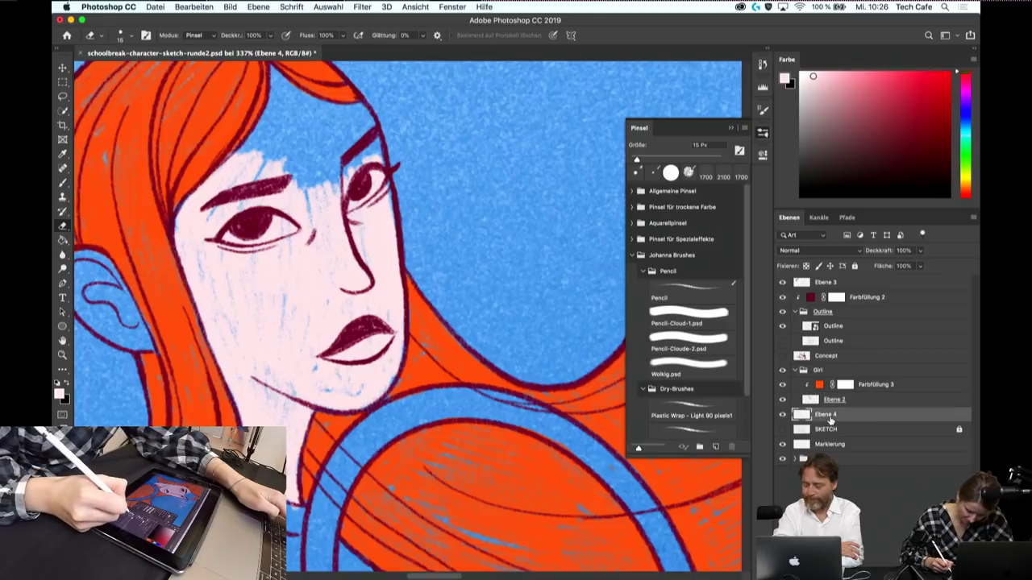
{"action": "key", "text": "b"}
- Hatch pink over the forehead and right temple, trimming it back near the hair parting
{"action": "mouse_move", "coordinate": [274, 113]}
{"action": "left_mouse_down"}
{"action": "mouse_move", "coordinate": [234, 162]}
{"action": "mouse_move", "coordinate": [262, 169]}
{"action": "left_mouse_up"}
{"action": "mouse_move", "coordinate": [329, 117]}
{"action": "left_mouse_down"}
{"action": "mouse_move", "coordinate": [292, 184]}
{"action": "mouse_move", "coordinate": [314, 202]}
{"action": "left_mouse_up"}
{"action": "mouse_move", "coordinate": [355, 133]}
{"action": "left_mouse_down"}
{"action": "mouse_move", "coordinate": [325, 203]}
{"action": "mouse_move", "coordinate": [362, 169]}
{"action": "left_mouse_up"}
{"action": "left_click_drag", "start_coordinate": [354, 113], "coordinate": [383, 166]}
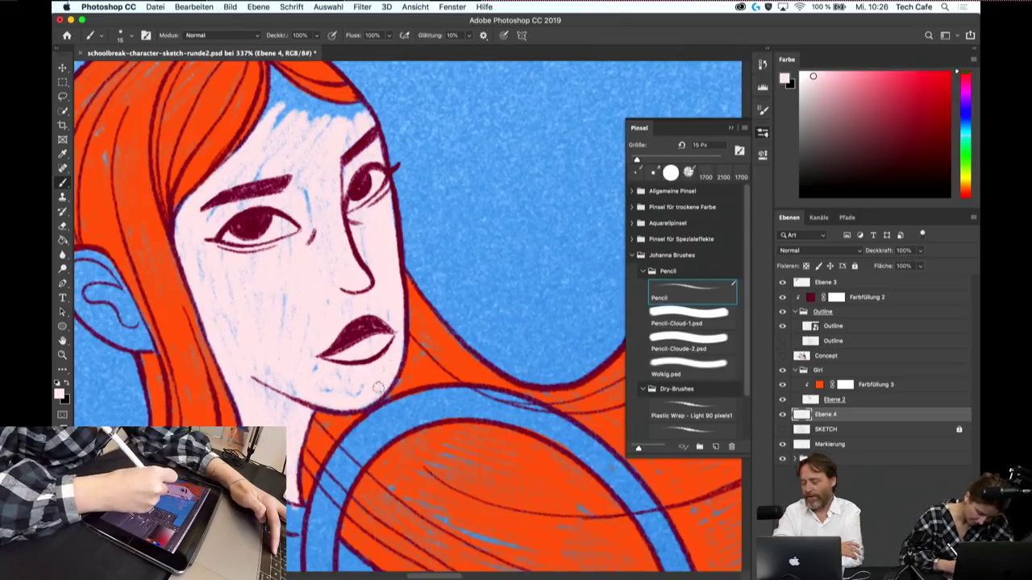
{"action": "scroll", "coordinate": [378, 387], "scroll_direction": "up", "scroll_amount": 3}
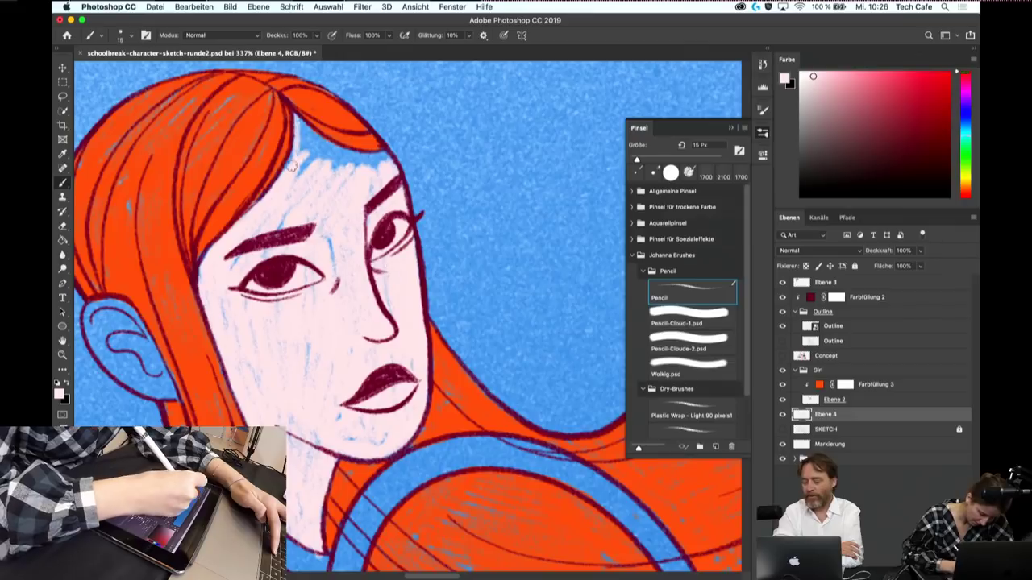
{"action": "mouse_move", "coordinate": [300, 153]}
{"action": "left_mouse_down"}
{"action": "mouse_move", "coordinate": [323, 145]}
{"action": "mouse_move", "coordinate": [360, 158]}
{"action": "mouse_move", "coordinate": [307, 165]}
{"action": "left_mouse_up"}
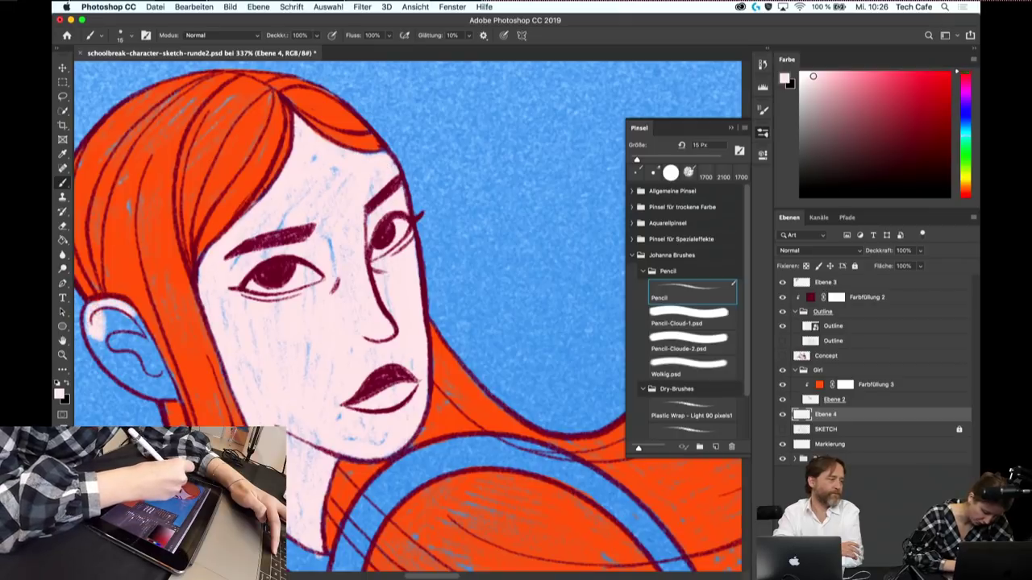
- Paint the girl's ear pale pink
{"action": "left_click_drag", "start_coordinate": [109, 346], "coordinate": [162, 371]}
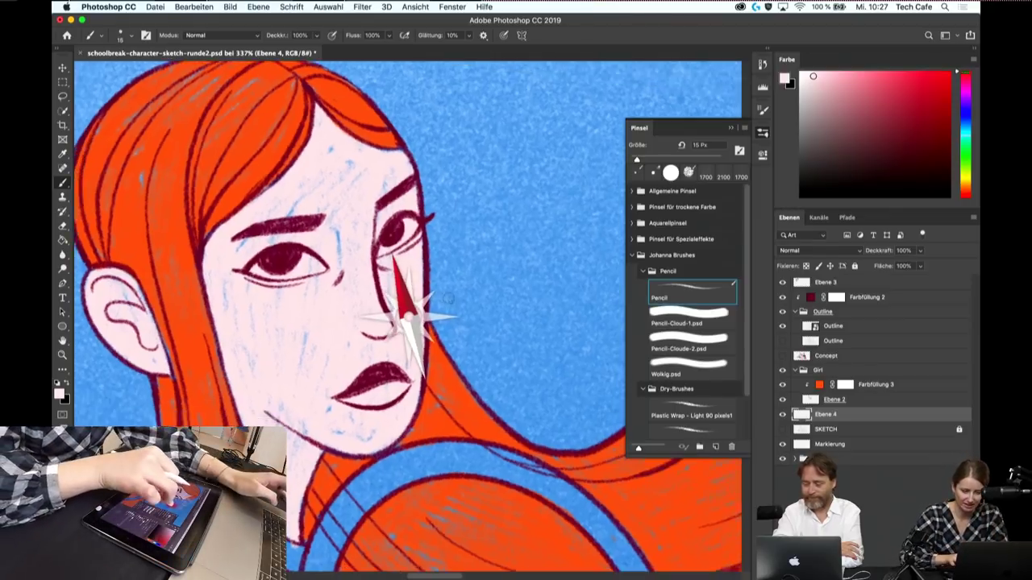
{"action": "left_click_drag", "start_coordinate": [435, 242], "coordinate": [448, 298]}
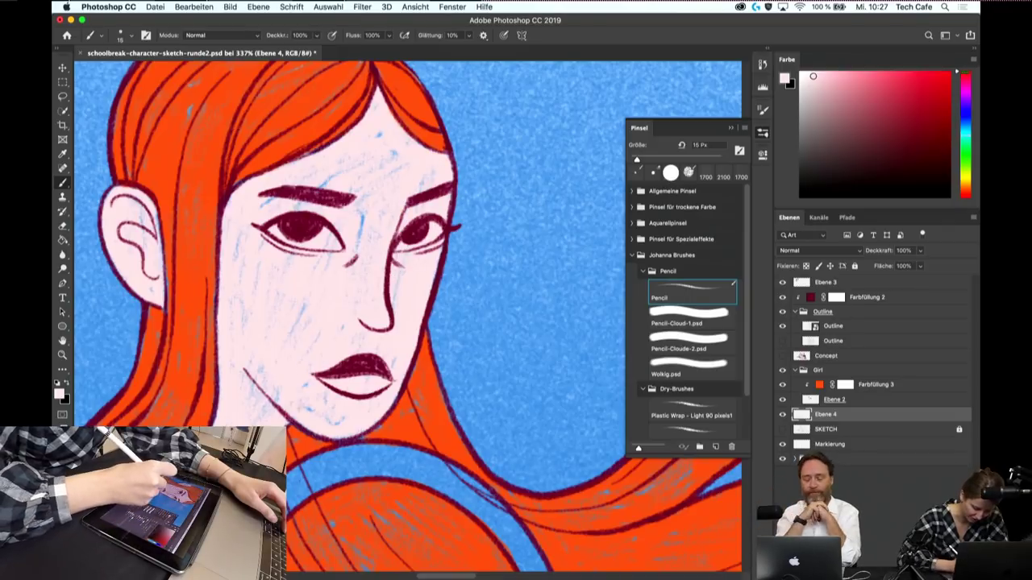
{"action": "scroll", "coordinate": [309, 378], "scroll_direction": "down", "scroll_amount": 3}
{"action": "scroll", "coordinate": [309, 378], "scroll_direction": "down", "scroll_amount": 2}
{"action": "scroll", "coordinate": [308, 378], "scroll_direction": "down", "scroll_amount": 3}
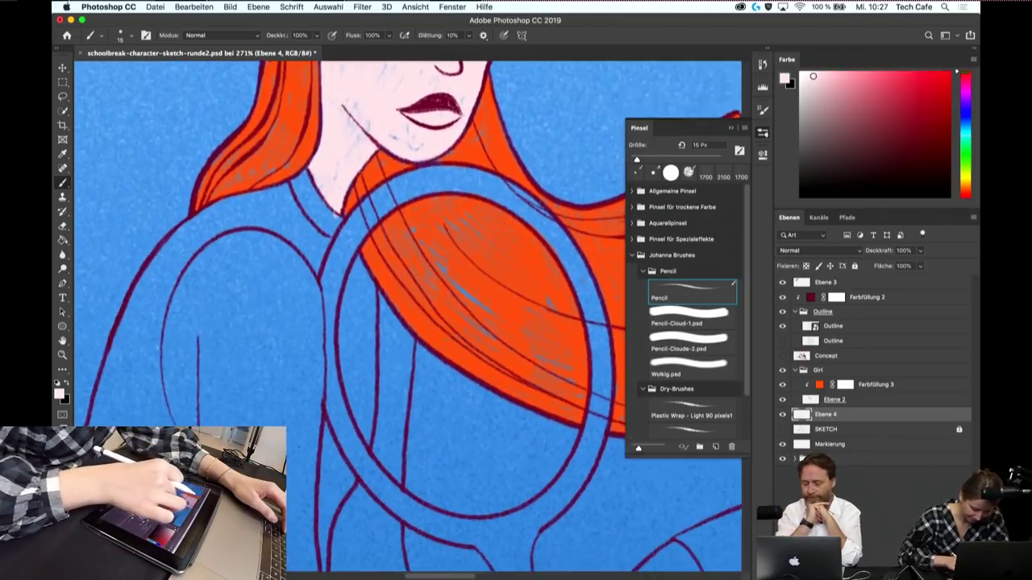
{"action": "scroll", "coordinate": [447, 335], "scroll_direction": "down", "scroll_amount": 2}
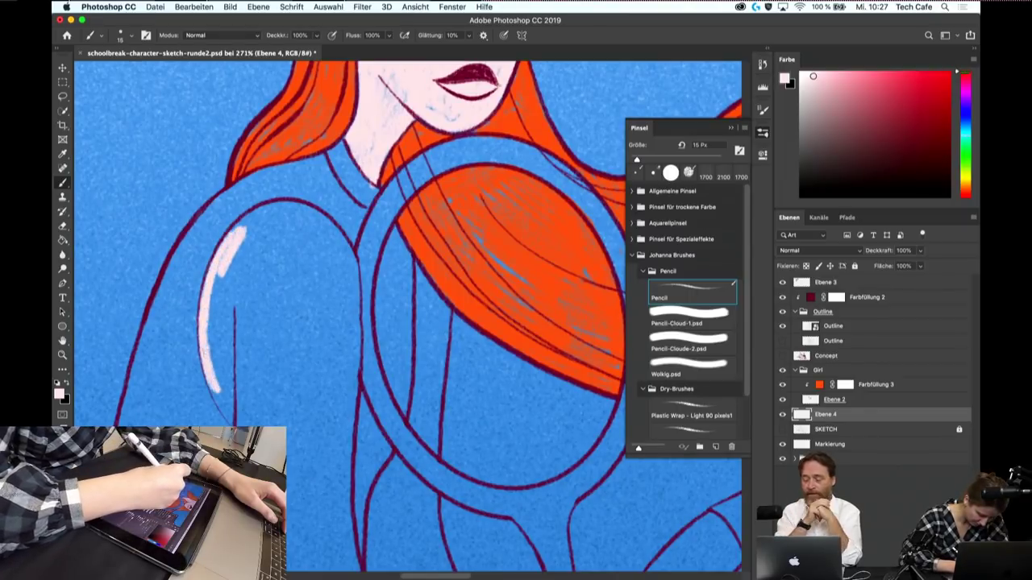
- Paint a wide pale pink highlight down the girl's left upper arm
{"action": "mouse_move", "coordinate": [225, 407]}
{"action": "left_mouse_down"}
{"action": "mouse_move", "coordinate": [216, 278]}
{"action": "mouse_move", "coordinate": [222, 403]}
{"action": "mouse_move", "coordinate": [234, 262]}
{"action": "mouse_move", "coordinate": [250, 227]}
{"action": "left_mouse_up"}
{"action": "mouse_move", "coordinate": [256, 266]}
{"action": "left_mouse_down"}
{"action": "mouse_move", "coordinate": [242, 217]}
{"action": "mouse_move", "coordinate": [242, 269]}
{"action": "left_mouse_up"}
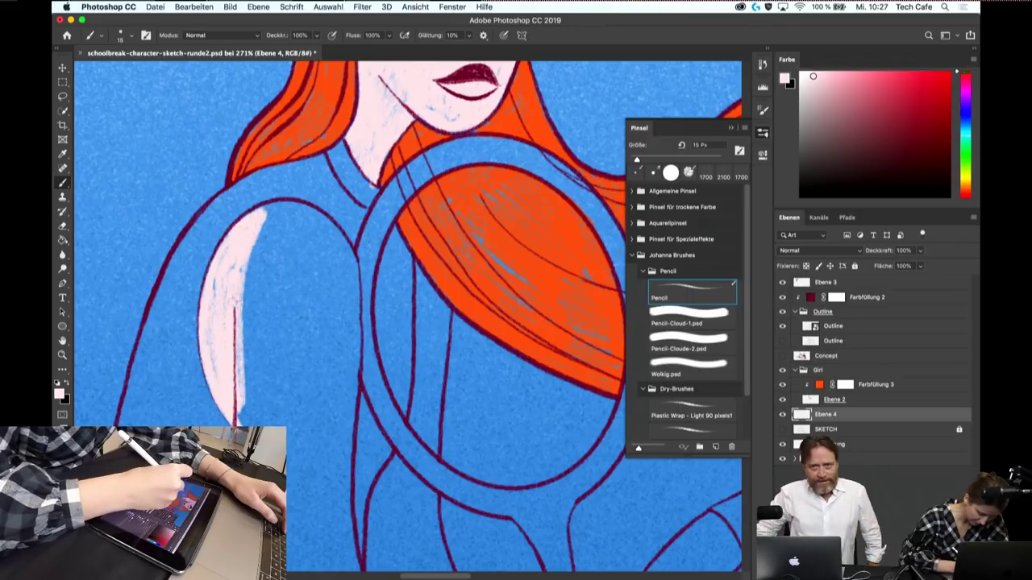
{"action": "left_click_drag", "start_coordinate": [235, 221], "coordinate": [270, 349]}
{"action": "left_click_drag", "start_coordinate": [272, 256], "coordinate": [250, 377]}
{"action": "left_click_drag", "start_coordinate": [270, 280], "coordinate": [262, 337]}
{"action": "left_click_drag", "start_coordinate": [254, 358], "coordinate": [240, 427]}
{"action": "mouse_move", "coordinate": [262, 299]}
{"action": "left_mouse_down"}
{"action": "mouse_move", "coordinate": [267, 421]}
{"action": "mouse_move", "coordinate": [282, 295]}
{"action": "mouse_move", "coordinate": [290, 416]}
{"action": "left_mouse_up"}
{"action": "mouse_move", "coordinate": [295, 302]}
{"action": "left_mouse_down"}
{"action": "mouse_move", "coordinate": [299, 403]}
{"action": "mouse_move", "coordinate": [324, 415]}
{"action": "left_mouse_up"}
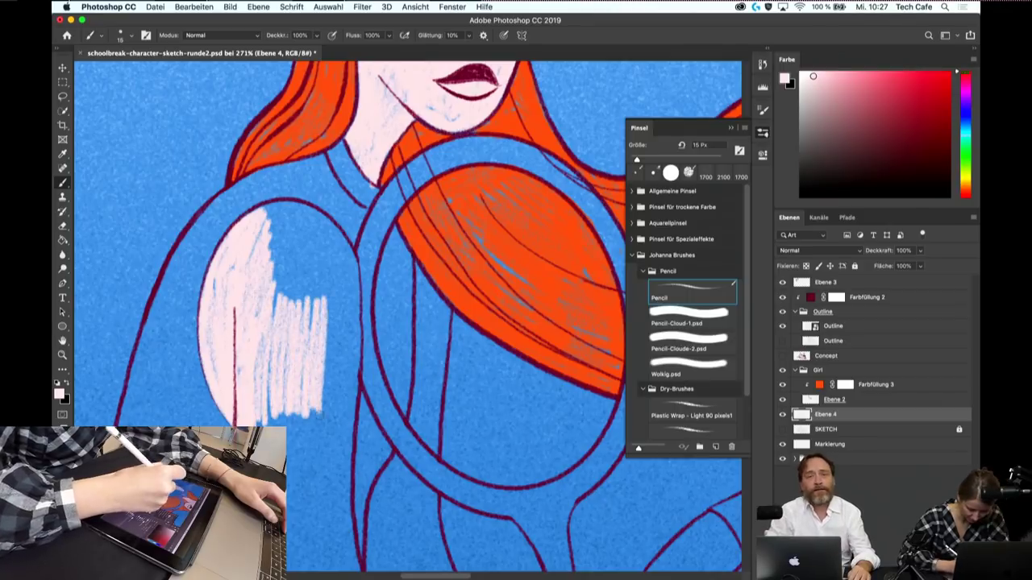
{"action": "mouse_move", "coordinate": [326, 291]}
{"action": "left_mouse_down"}
{"action": "mouse_move", "coordinate": [334, 413]}
{"action": "mouse_move", "coordinate": [355, 411]}
{"action": "left_mouse_up"}
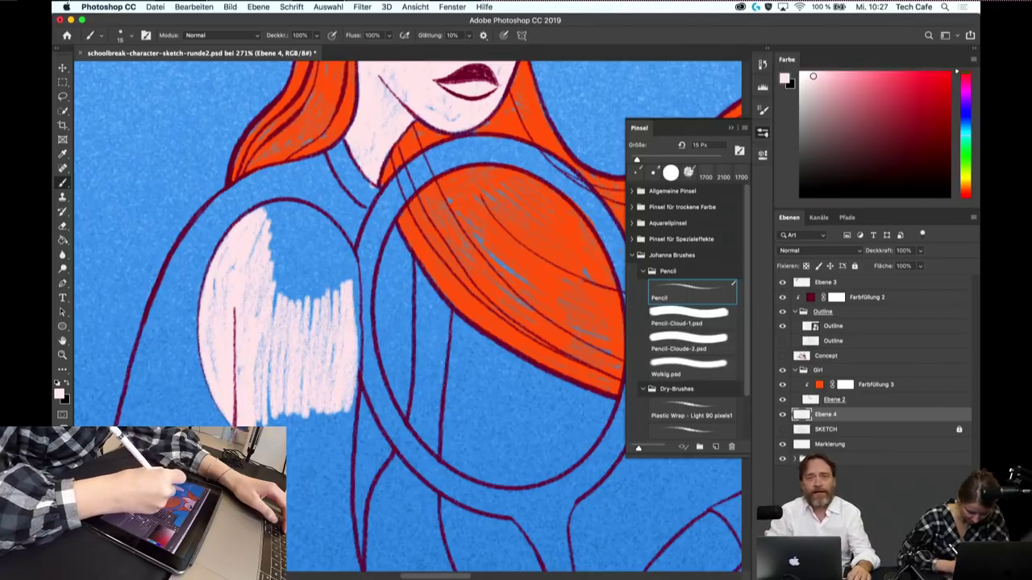
- Cover the remaining blue on the arm highlight and add pink strokes below the shoulder
{"action": "left_click_drag", "start_coordinate": [352, 376], "coordinate": [396, 398]}
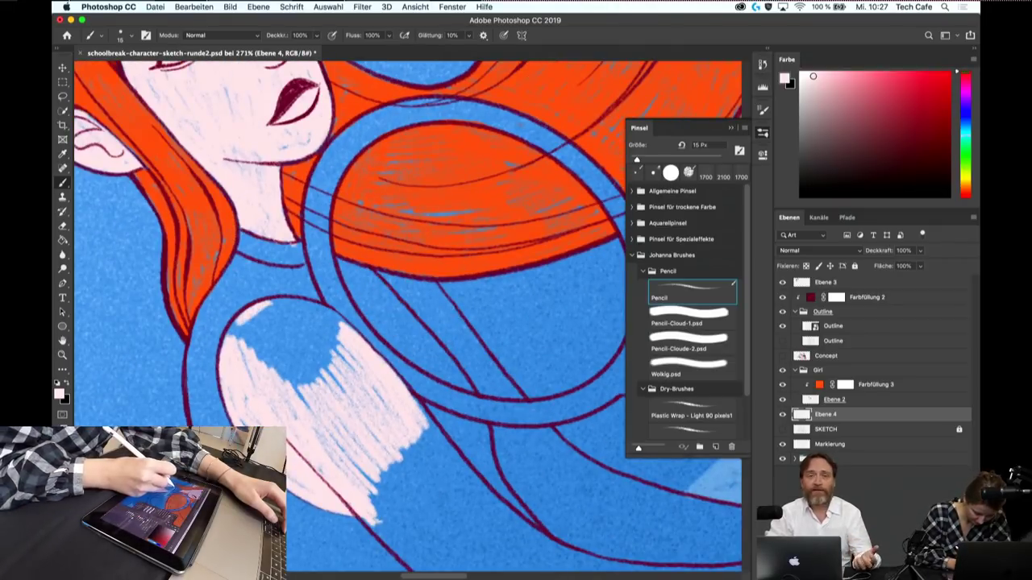
{"action": "mouse_move", "coordinate": [293, 304]}
{"action": "left_mouse_down"}
{"action": "mouse_move", "coordinate": [242, 350]}
{"action": "mouse_move", "coordinate": [318, 357]}
{"action": "left_mouse_up"}
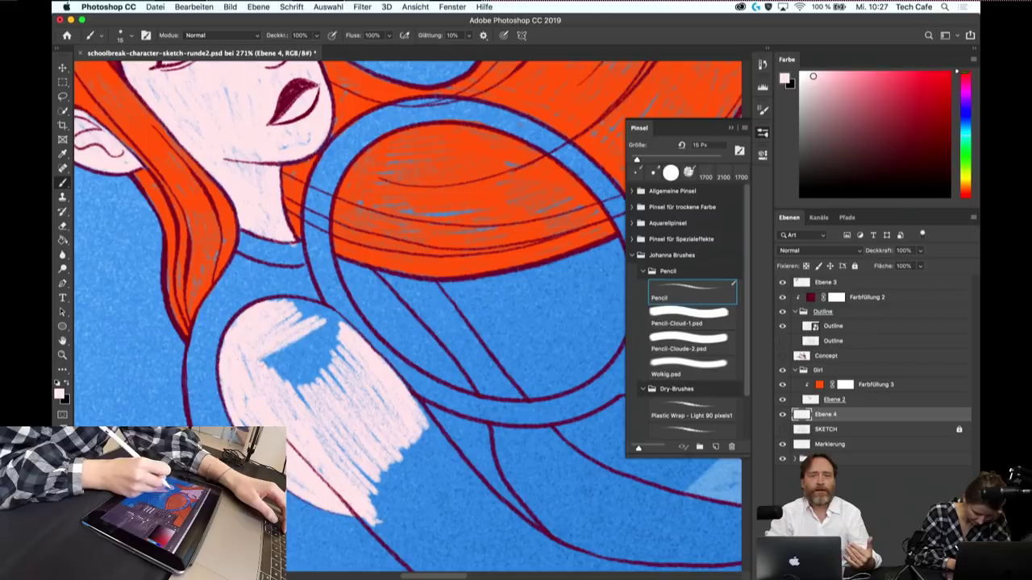
{"action": "left_click_drag", "start_coordinate": [274, 327], "coordinate": [345, 383]}
{"action": "left_click_drag", "start_coordinate": [299, 355], "coordinate": [306, 406]}
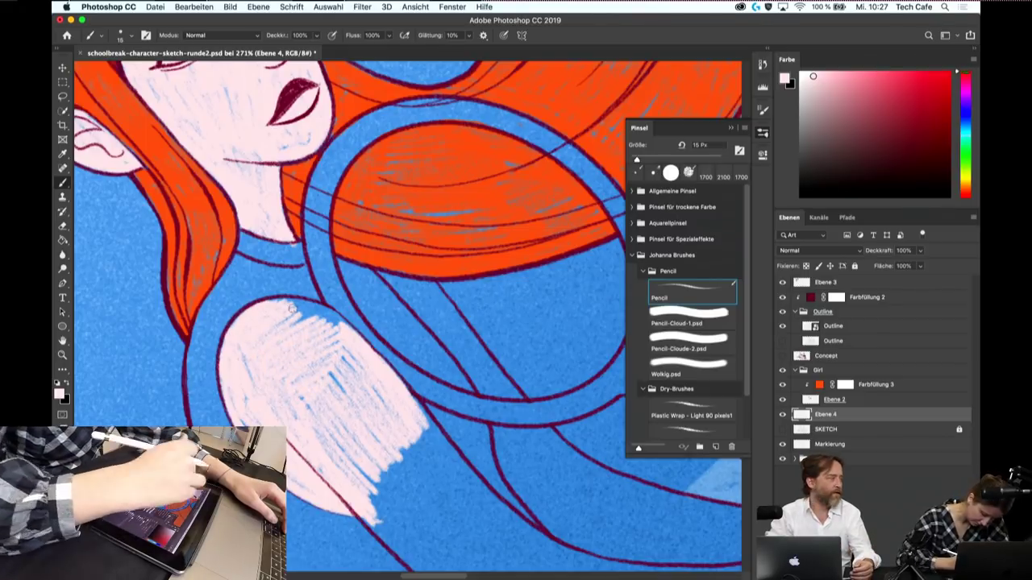
{"action": "left_click_drag", "start_coordinate": [284, 313], "coordinate": [266, 241]}
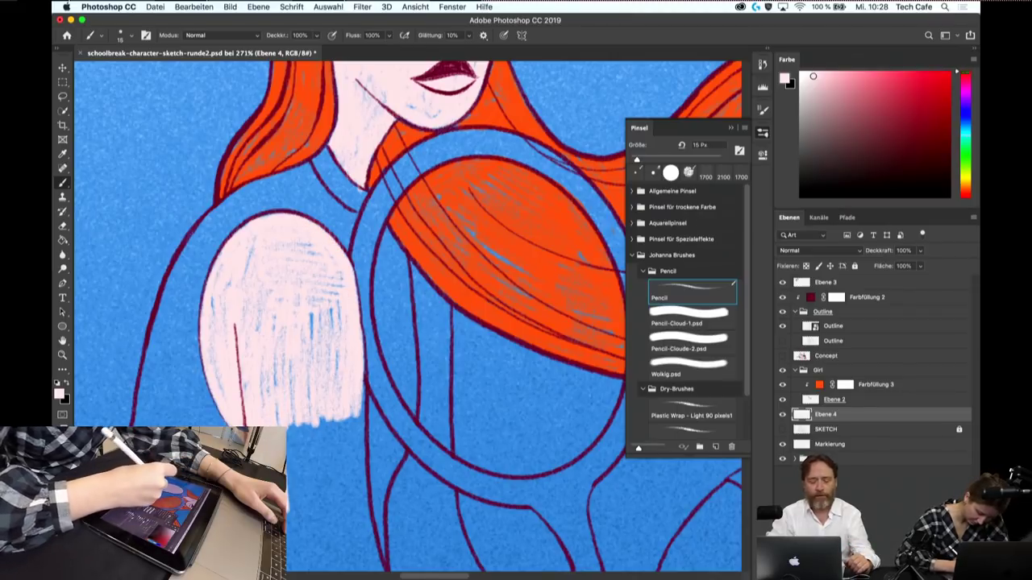
{"action": "mouse_move", "coordinate": [292, 403]}
{"action": "left_mouse_down"}
{"action": "mouse_move", "coordinate": [358, 382]}
{"action": "mouse_move", "coordinate": [365, 502]}
{"action": "left_mouse_up"}
{"action": "mouse_move", "coordinate": [408, 565]}
{"action": "left_mouse_down"}
{"action": "mouse_move", "coordinate": [407, 318]}
{"action": "mouse_move", "coordinate": [419, 311]}
{"action": "left_mouse_up"}
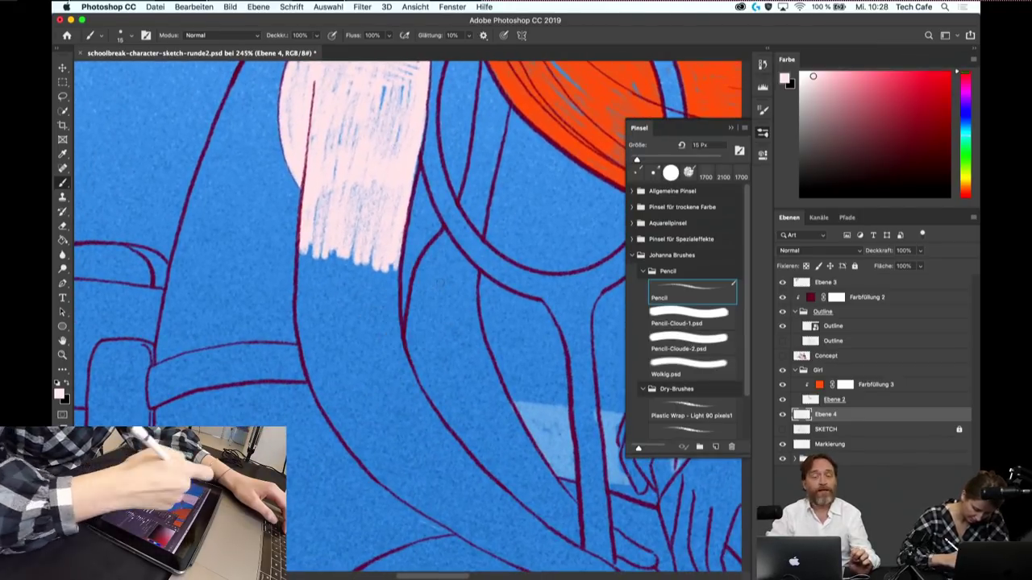
- Fill the upper arm and its right edge with pale pink strokes
{"action": "left_click_drag", "start_coordinate": [312, 224], "coordinate": [303, 334]}
{"action": "left_click_drag", "start_coordinate": [305, 245], "coordinate": [300, 337]}
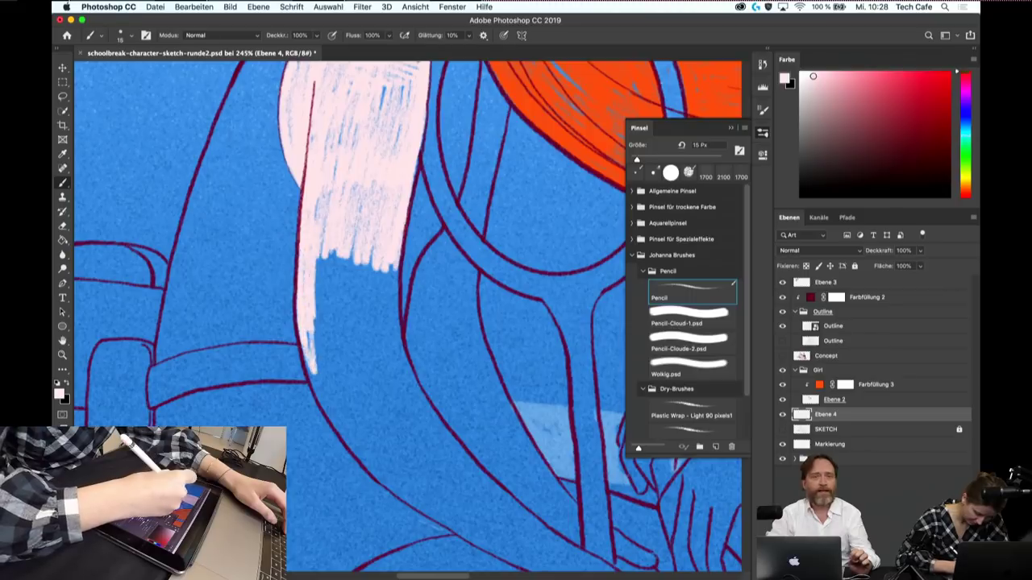
{"action": "left_click_drag", "start_coordinate": [323, 221], "coordinate": [317, 372]}
{"action": "left_click_drag", "start_coordinate": [337, 248], "coordinate": [332, 368]}
{"action": "mouse_move", "coordinate": [354, 218]}
{"action": "left_mouse_down"}
{"action": "mouse_move", "coordinate": [348, 369]}
{"action": "mouse_move", "coordinate": [364, 377]}
{"action": "left_mouse_up"}
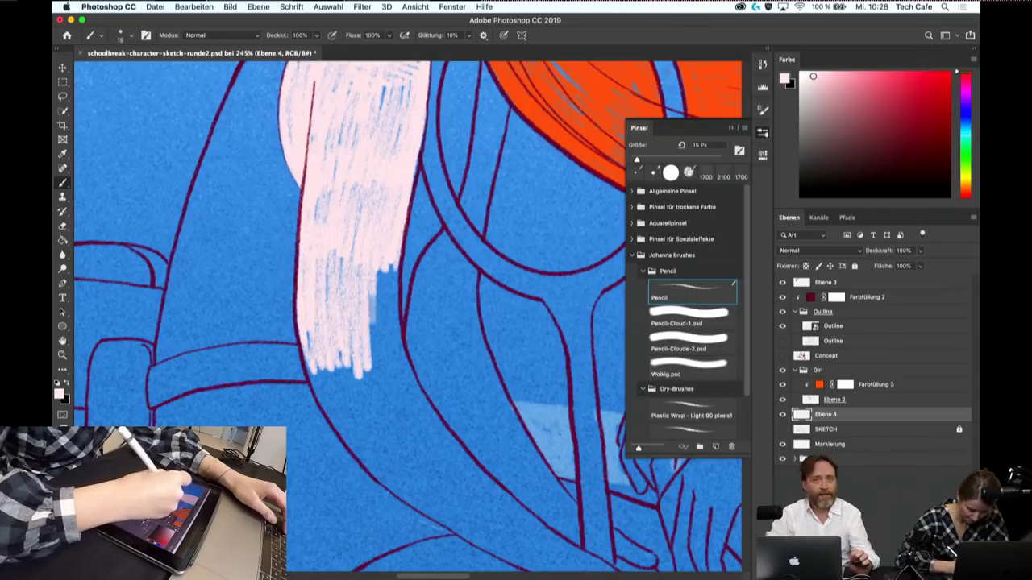
{"action": "left_click_drag", "start_coordinate": [376, 295], "coordinate": [375, 381]}
{"action": "left_click_drag", "start_coordinate": [382, 242], "coordinate": [388, 369]}
{"action": "left_click_drag", "start_coordinate": [398, 265], "coordinate": [400, 373]}
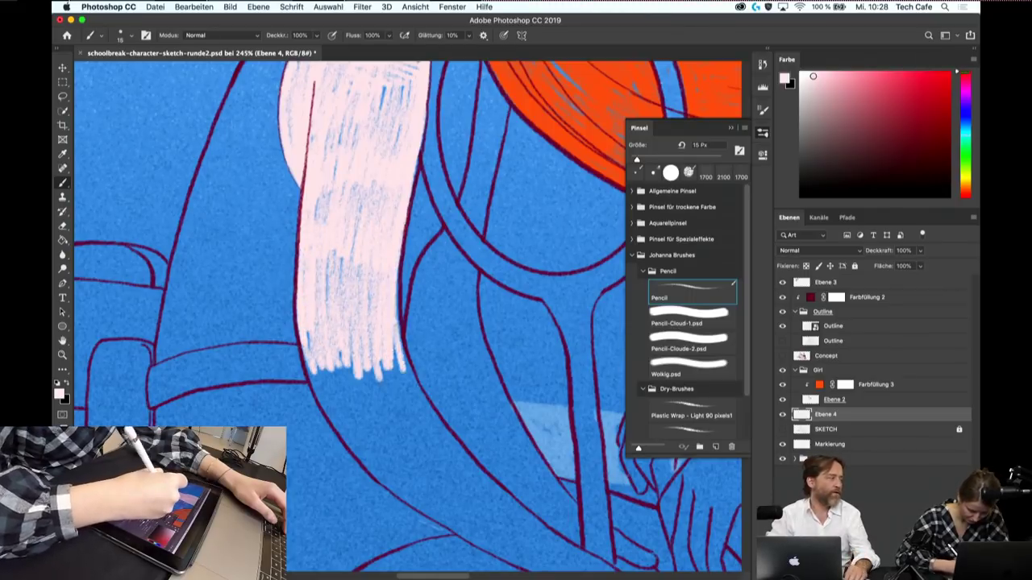
- Extend the pink along the arm's edges down to the elbow and touch up the elbow
{"action": "mouse_move", "coordinate": [314, 324]}
{"action": "left_mouse_down"}
{"action": "mouse_move", "coordinate": [344, 425]}
{"action": "mouse_move", "coordinate": [332, 419]}
{"action": "left_mouse_up"}
{"action": "left_click_drag", "start_coordinate": [322, 371], "coordinate": [403, 476]}
{"action": "mouse_move", "coordinate": [345, 352]}
{"action": "left_mouse_down"}
{"action": "mouse_move", "coordinate": [413, 464]}
{"action": "mouse_move", "coordinate": [435, 471]}
{"action": "left_mouse_up"}
{"action": "mouse_move", "coordinate": [376, 363]}
{"action": "left_mouse_down"}
{"action": "mouse_move", "coordinate": [443, 474]}
{"action": "mouse_move", "coordinate": [451, 464]}
{"action": "left_mouse_up"}
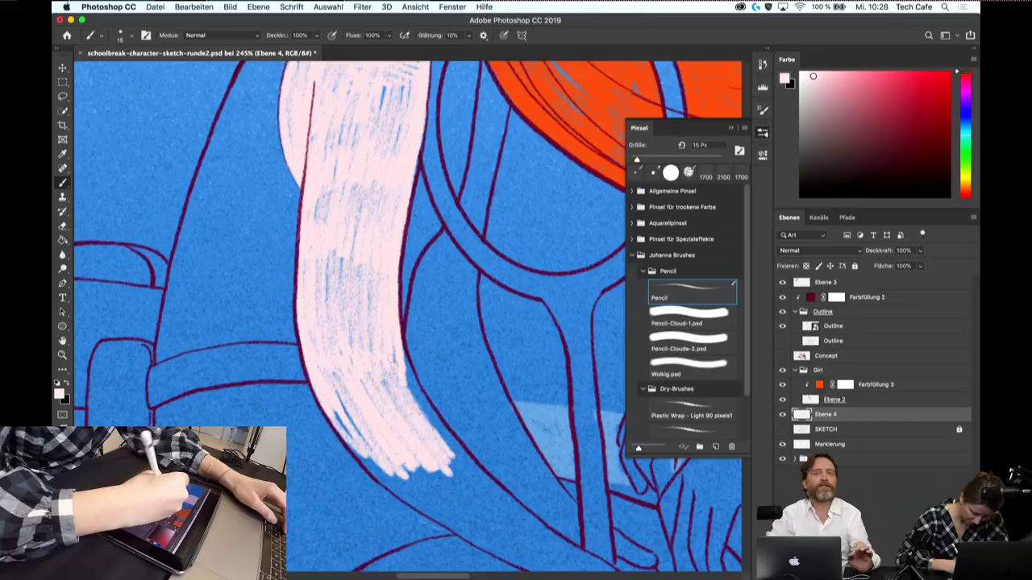
{"action": "left_click_drag", "start_coordinate": [406, 373], "coordinate": [453, 453]}
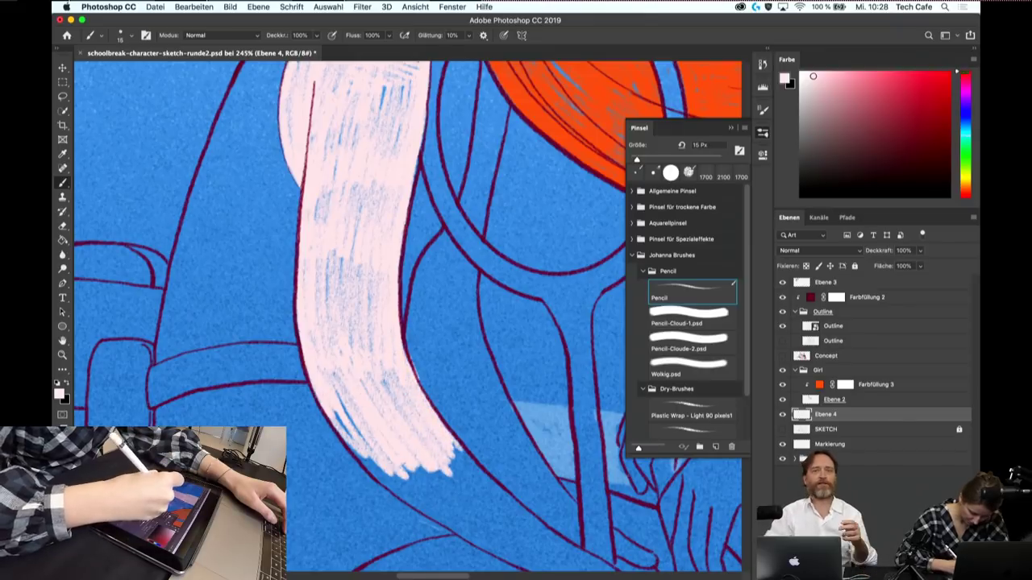
{"action": "left_click_drag", "start_coordinate": [437, 248], "coordinate": [408, 352]}
{"action": "mouse_move", "coordinate": [426, 279]}
{"action": "left_mouse_down"}
{"action": "mouse_move", "coordinate": [413, 388]}
{"action": "mouse_move", "coordinate": [435, 417]}
{"action": "left_mouse_up"}
{"action": "left_click_drag", "start_coordinate": [444, 331], "coordinate": [471, 462]}
{"action": "left_click_drag", "start_coordinate": [458, 372], "coordinate": [508, 484]}
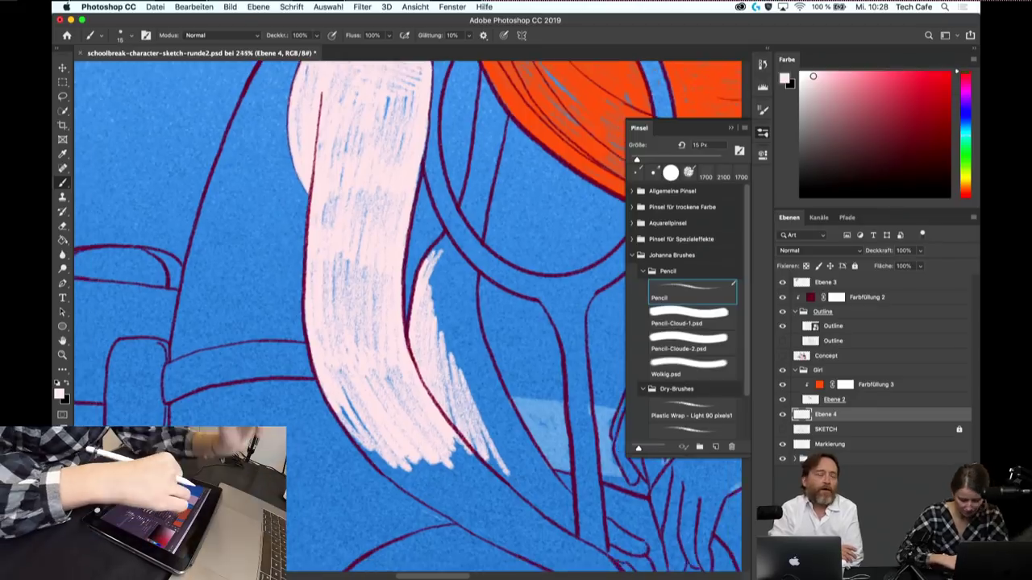
{"action": "scroll", "coordinate": [403, 322], "scroll_direction": "down", "scroll_amount": 5}
{"action": "scroll", "coordinate": [403, 322], "scroll_direction": "down", "scroll_amount": 5}
- Fill the forearm with pink strokes toward the hand, denser near the wrist
{"action": "scroll", "coordinate": [403, 322], "scroll_direction": "up", "scroll_amount": 3}
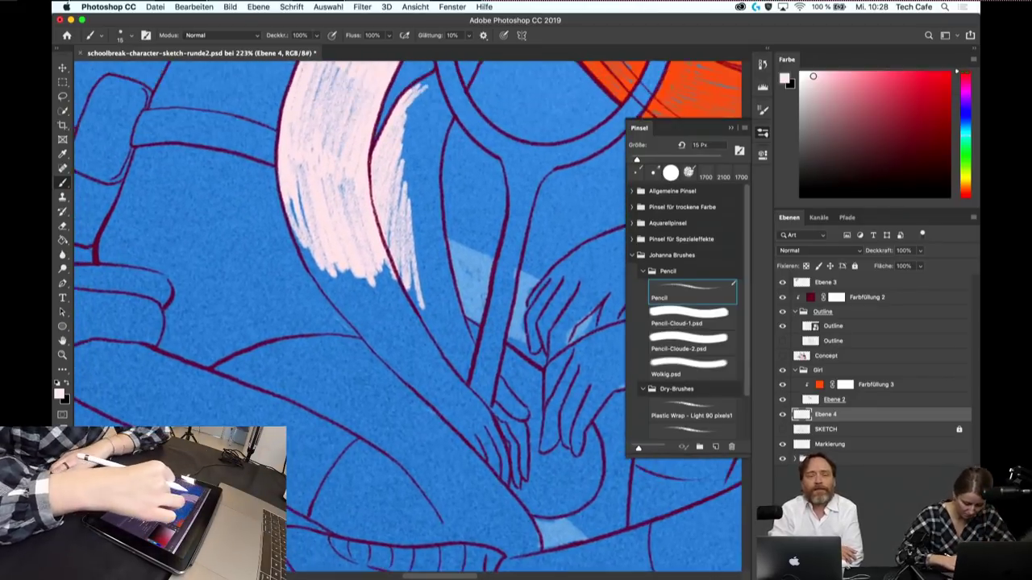
{"action": "mouse_move", "coordinate": [298, 210]}
{"action": "left_mouse_down"}
{"action": "mouse_move", "coordinate": [326, 292]}
{"action": "mouse_move", "coordinate": [379, 346]}
{"action": "left_mouse_up"}
{"action": "left_click_drag", "start_coordinate": [334, 274], "coordinate": [403, 355]}
{"action": "left_click_drag", "start_coordinate": [334, 302], "coordinate": [355, 326]}
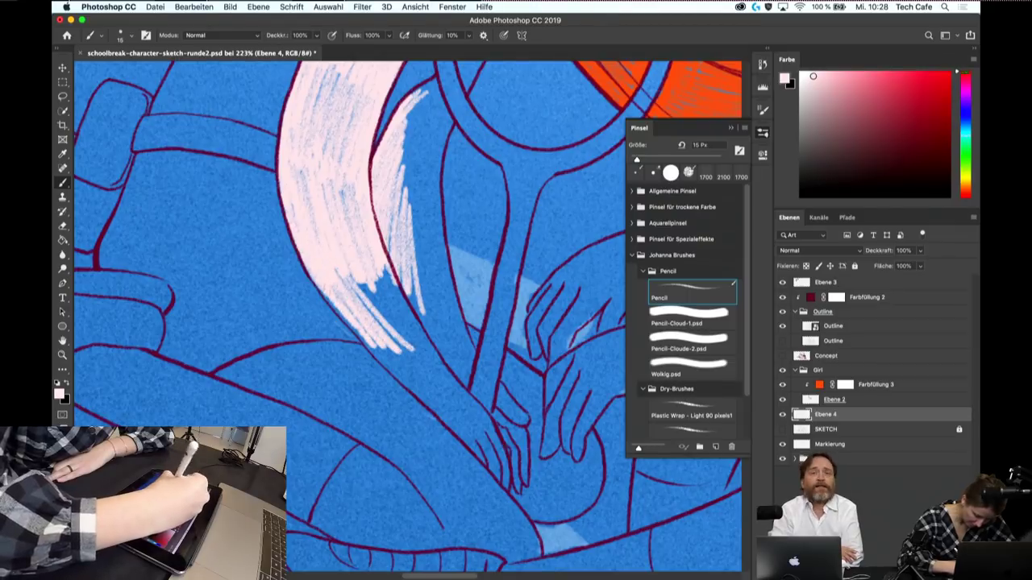
{"action": "mouse_move", "coordinate": [315, 282]}
{"action": "left_mouse_down"}
{"action": "mouse_move", "coordinate": [371, 347]}
{"action": "mouse_move", "coordinate": [419, 375]}
{"action": "left_mouse_up"}
{"action": "left_click_drag", "start_coordinate": [348, 266], "coordinate": [431, 369]}
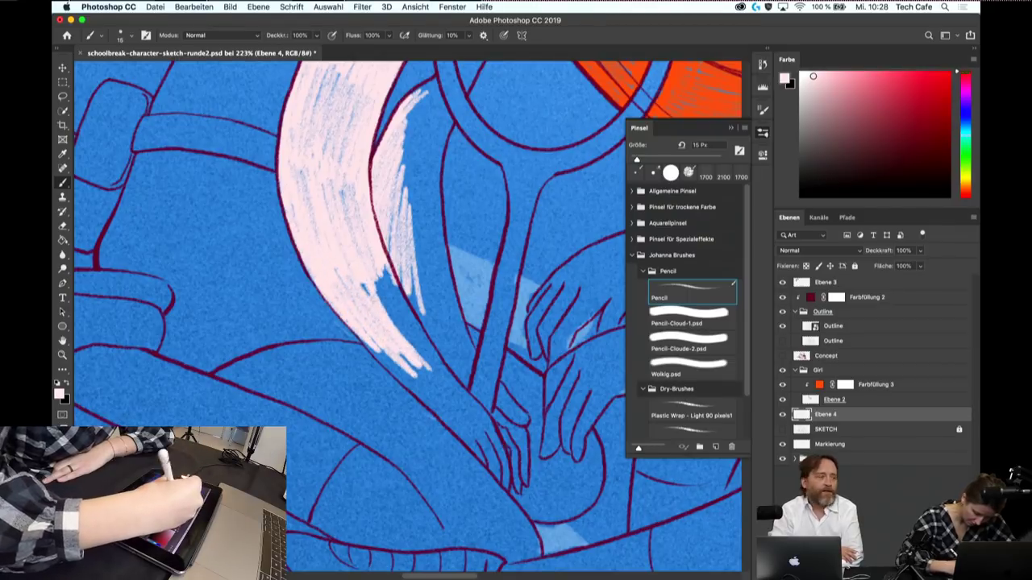
{"action": "left_click_drag", "start_coordinate": [371, 258], "coordinate": [447, 375]}
{"action": "left_click_drag", "start_coordinate": [372, 278], "coordinate": [456, 404]}
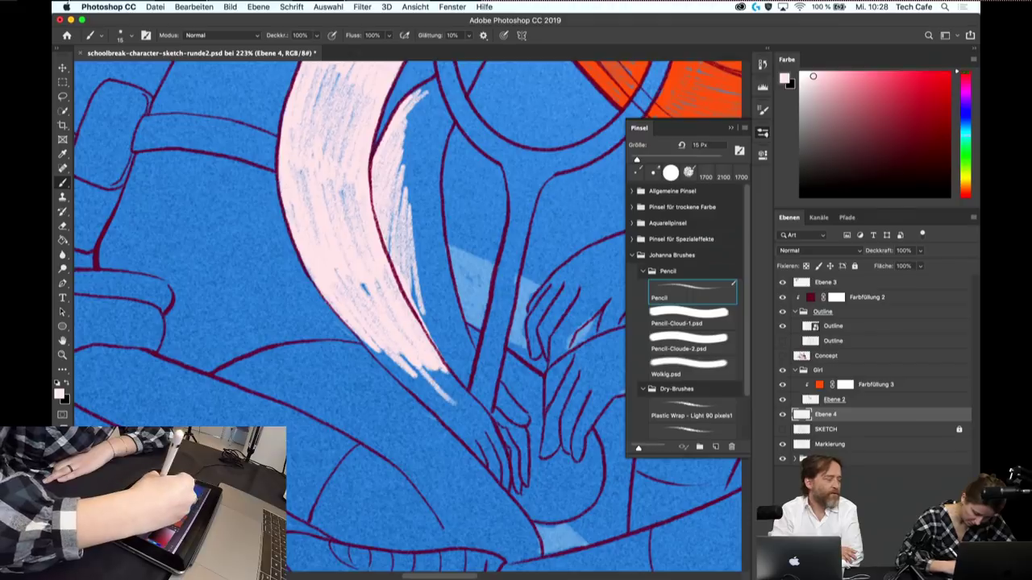
{"action": "left_click_drag", "start_coordinate": [395, 351], "coordinate": [455, 405]}
- Shade the forearm's right edge, fill its blue gaps, and paint the arm inside the racket frame pink
{"action": "left_click_drag", "start_coordinate": [355, 326], "coordinate": [444, 416]}
{"action": "mouse_move", "coordinate": [403, 371]}
{"action": "left_mouse_down"}
{"action": "mouse_move", "coordinate": [468, 432]}
{"action": "mouse_move", "coordinate": [456, 412]}
{"action": "left_mouse_up"}
{"action": "left_click_drag", "start_coordinate": [423, 315], "coordinate": [463, 408]}
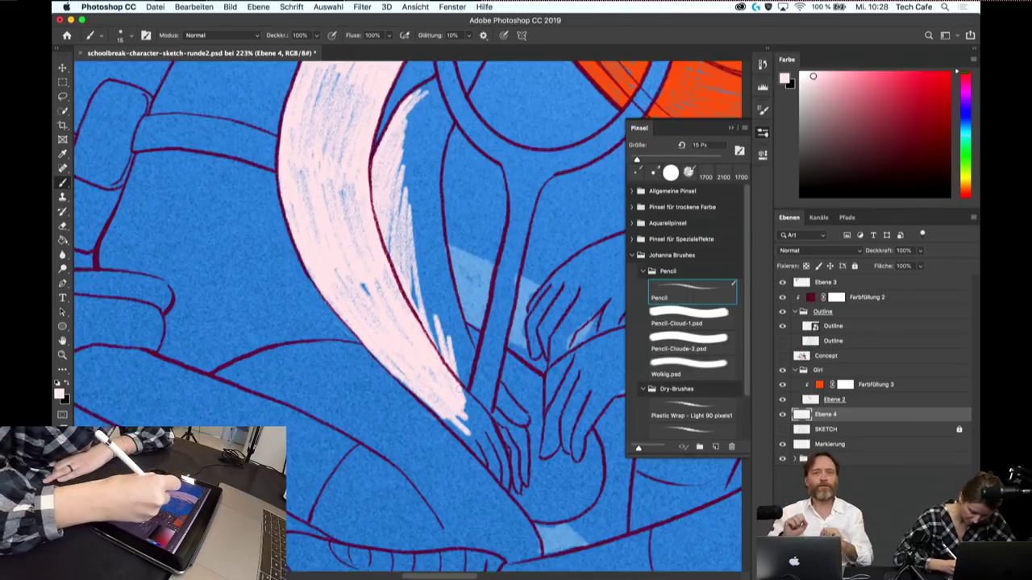
{"action": "left_click_drag", "start_coordinate": [456, 330], "coordinate": [471, 393]}
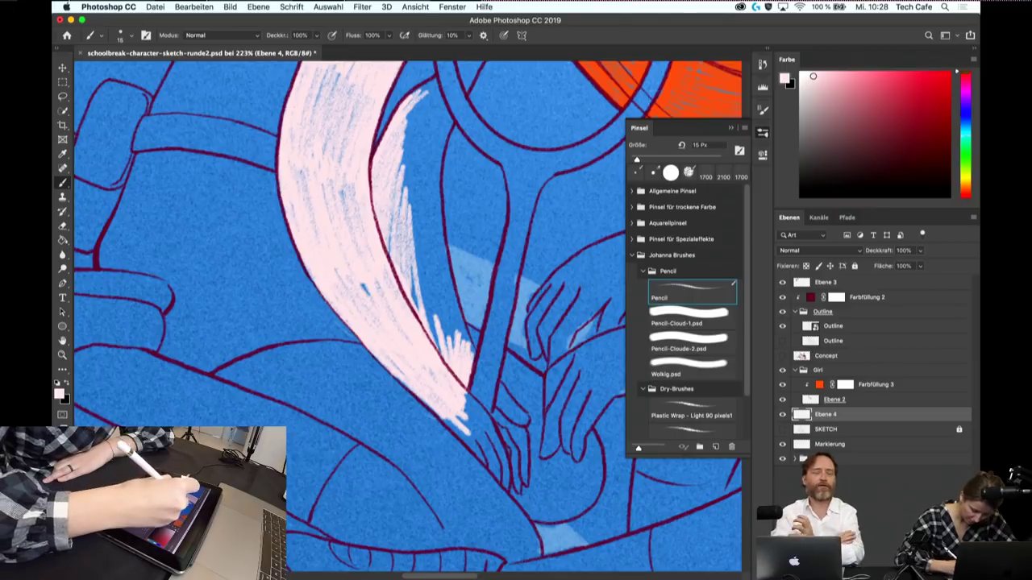
{"action": "mouse_move", "coordinate": [399, 210]}
{"action": "left_mouse_down"}
{"action": "mouse_move", "coordinate": [423, 314]}
{"action": "mouse_move", "coordinate": [444, 351]}
{"action": "mouse_move", "coordinate": [458, 350]}
{"action": "left_mouse_up"}
{"action": "left_click_drag", "start_coordinate": [434, 222], "coordinate": [462, 339]}
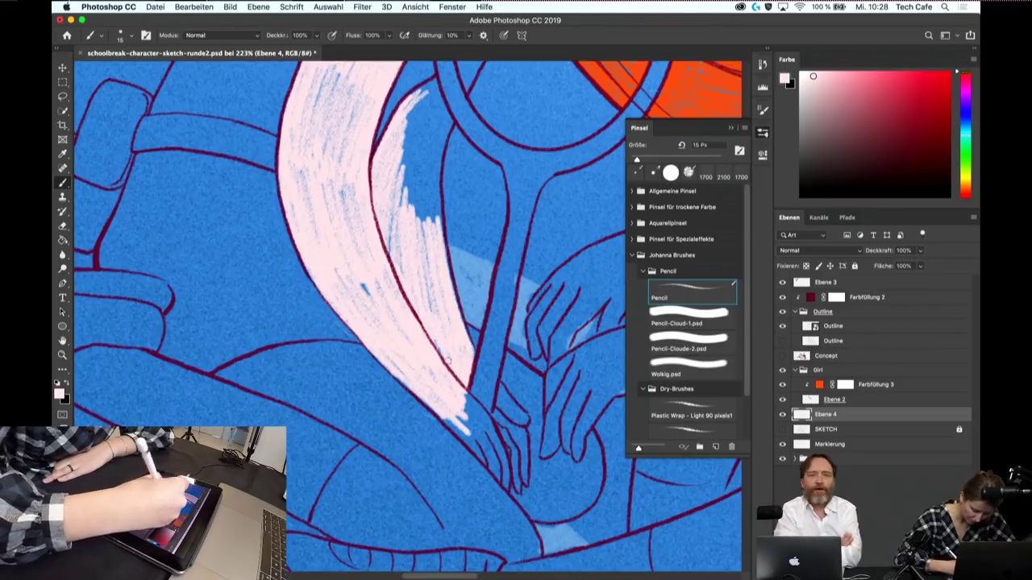
{"action": "mouse_move", "coordinate": [416, 93]}
{"action": "left_mouse_down"}
{"action": "mouse_move", "coordinate": [403, 153]}
{"action": "mouse_move", "coordinate": [413, 201]}
{"action": "left_mouse_up"}
{"action": "mouse_move", "coordinate": [429, 113]}
{"action": "left_mouse_down"}
{"action": "mouse_move", "coordinate": [423, 226]}
{"action": "mouse_move", "coordinate": [434, 230]}
{"action": "mouse_move", "coordinate": [408, 315]}
{"action": "mouse_move", "coordinate": [474, 282]}
{"action": "left_mouse_up"}
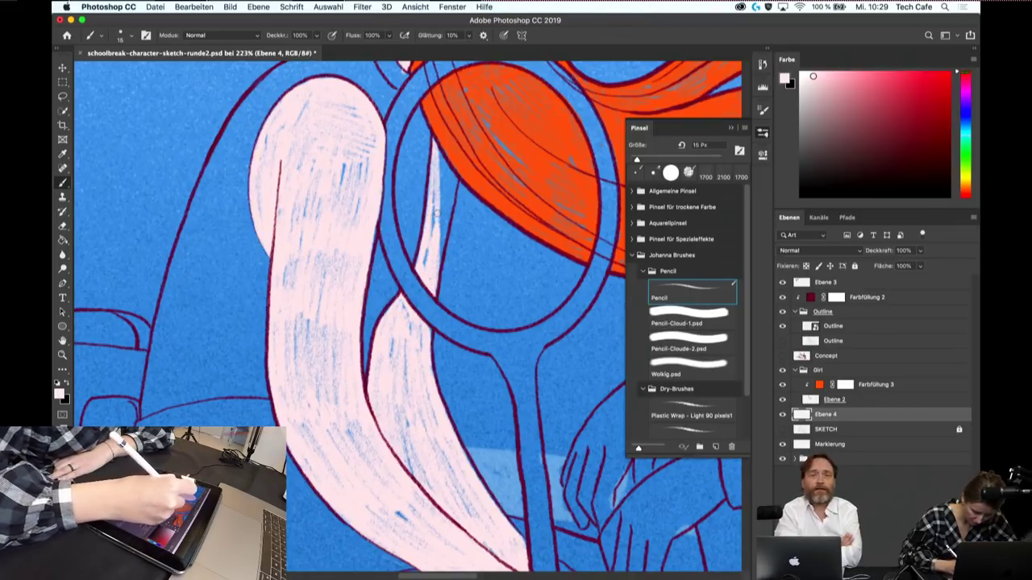
{"action": "left_click_drag", "start_coordinate": [448, 159], "coordinate": [439, 248]}
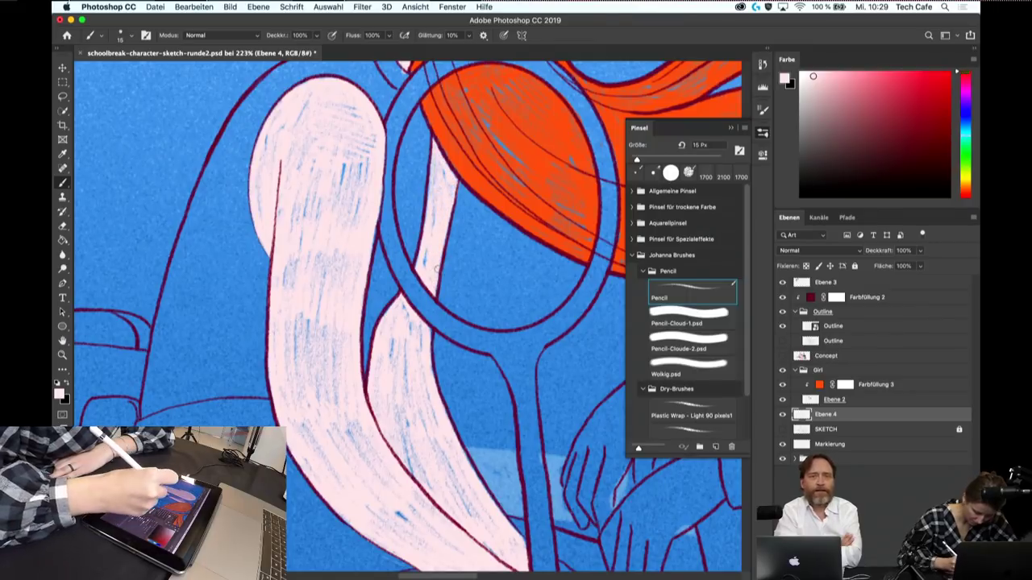
{"action": "scroll", "coordinate": [545, 258], "scroll_direction": "down", "scroll_amount": 3}
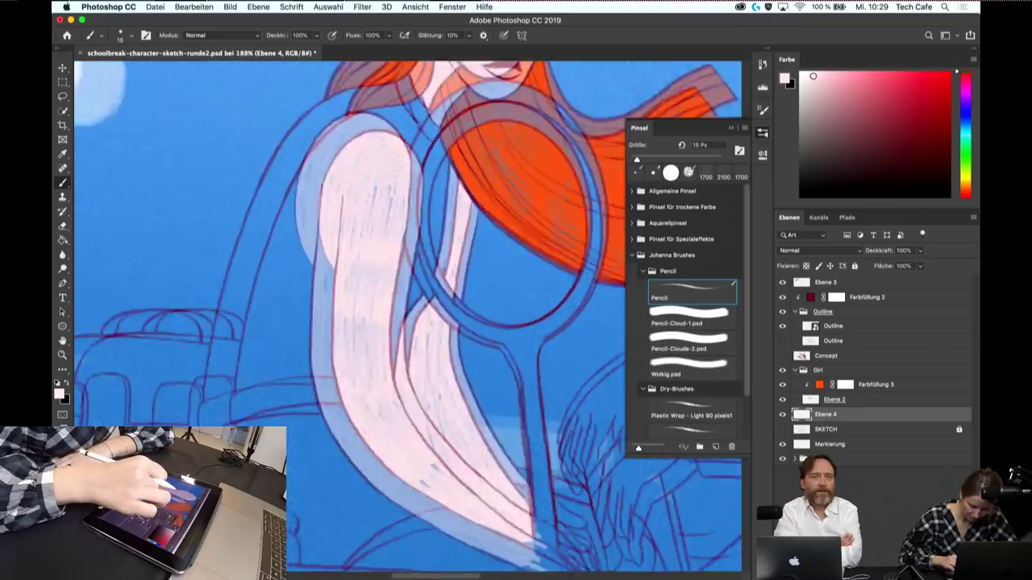
{"action": "scroll", "coordinate": [545, 258], "scroll_direction": "down", "scroll_amount": 3}
{"action": "mouse_move", "coordinate": [540, 440]}
{"action": "left_mouse_down"}
{"action": "mouse_move", "coordinate": [584, 347]}
{"action": "mouse_move", "coordinate": [383, 363]}
{"action": "left_mouse_up"}
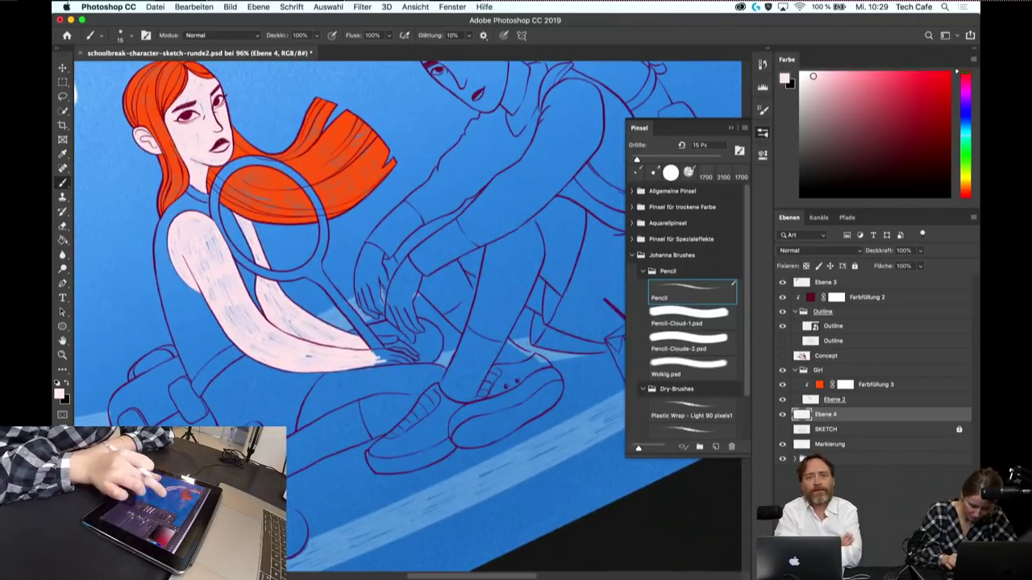
{"action": "scroll", "coordinate": [387, 323], "scroll_direction": "up", "scroll_amount": 3}
{"action": "scroll", "coordinate": [387, 322], "scroll_direction": "up", "scroll_amount": 3}
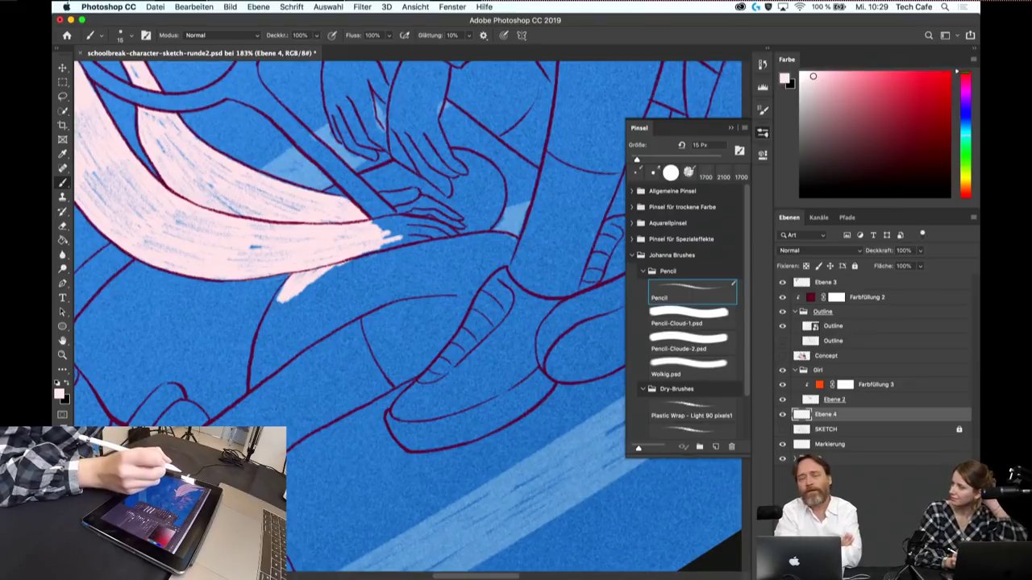
- Hatch pale pink across the leg below the hand, extending right toward the knee and shoe
{"action": "left_click_drag", "start_coordinate": [307, 280], "coordinate": [379, 251]}
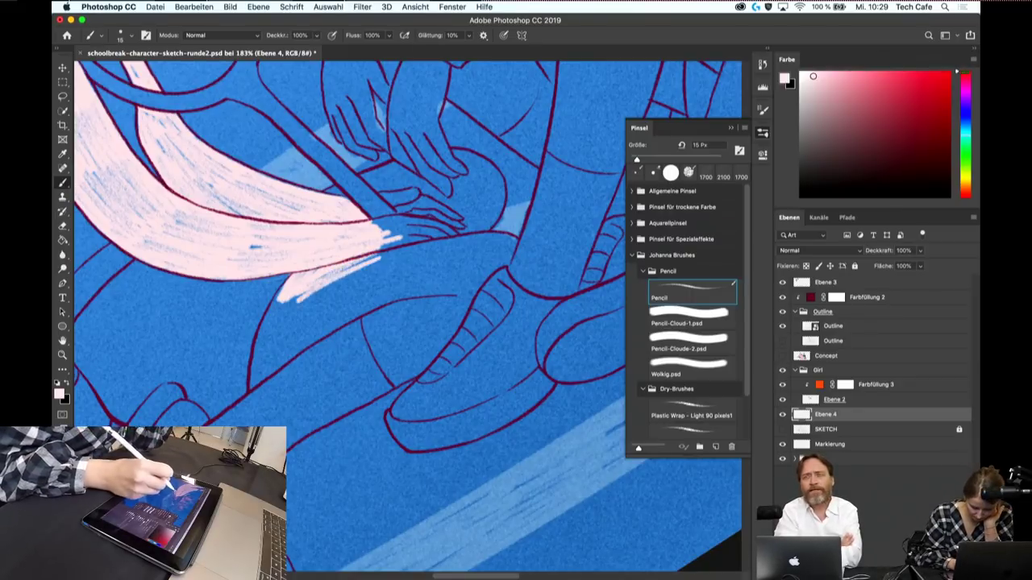
{"action": "left_click_drag", "start_coordinate": [300, 304], "coordinate": [373, 266]}
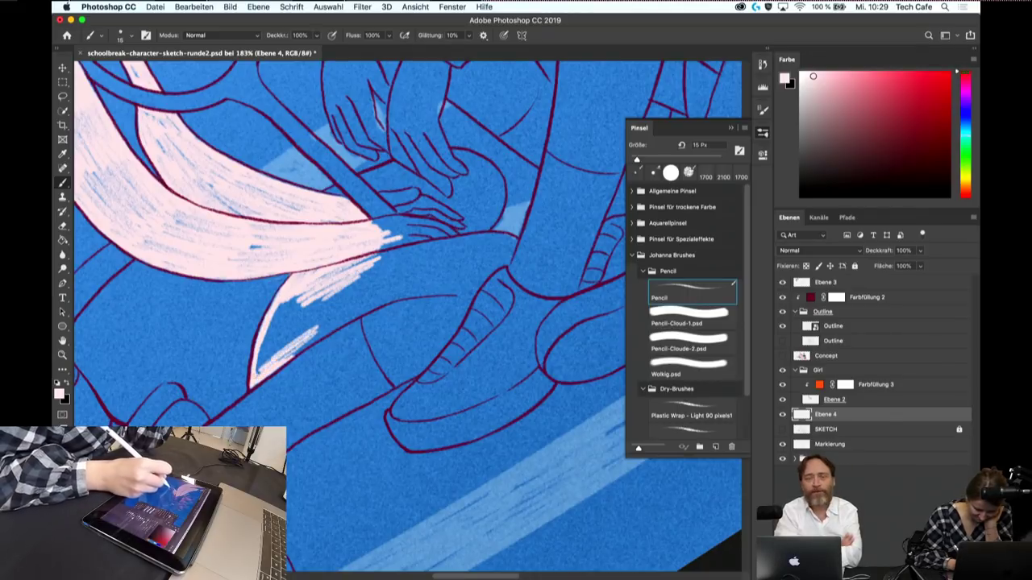
{"action": "left_click_drag", "start_coordinate": [259, 367], "coordinate": [314, 313]}
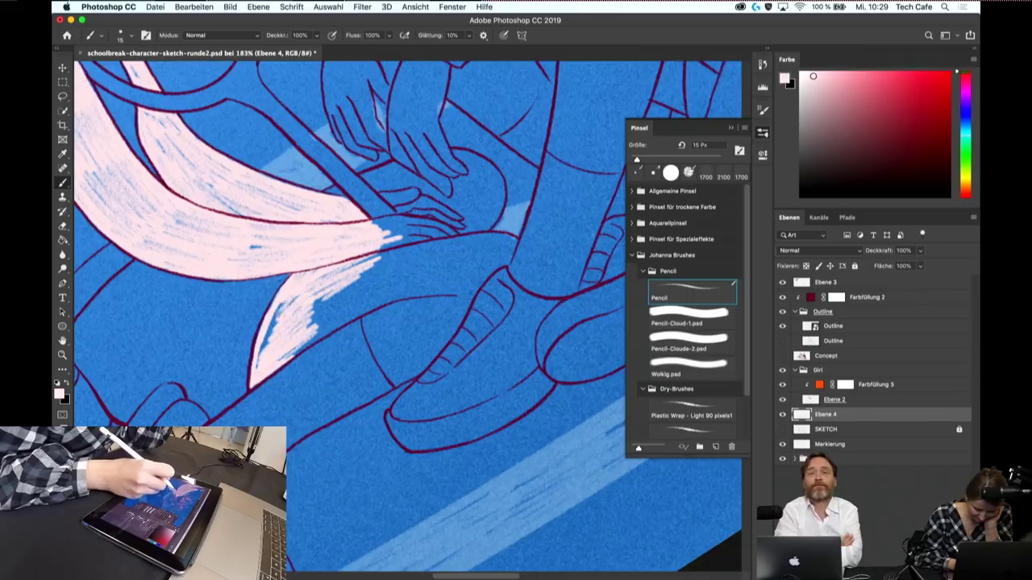
{"action": "left_click_drag", "start_coordinate": [306, 315], "coordinate": [378, 272]}
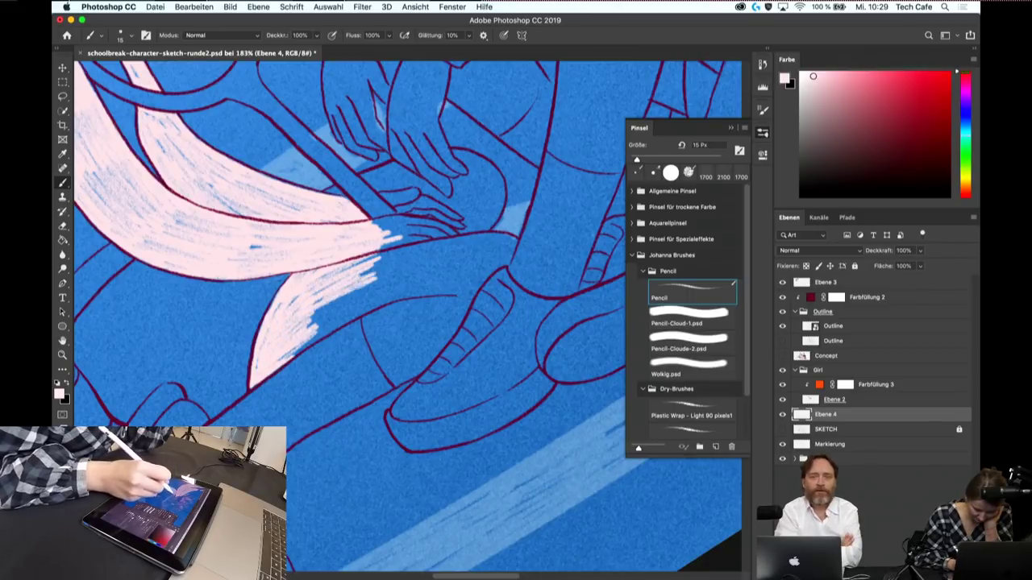
{"action": "left_click_drag", "start_coordinate": [295, 334], "coordinate": [380, 282]}
{"action": "mouse_move", "coordinate": [282, 358]}
{"action": "left_mouse_down"}
{"action": "mouse_move", "coordinate": [376, 298]}
{"action": "mouse_move", "coordinate": [445, 277]}
{"action": "left_mouse_up"}
{"action": "mouse_move", "coordinate": [362, 291]}
{"action": "left_mouse_down"}
{"action": "mouse_move", "coordinate": [443, 261]}
{"action": "mouse_move", "coordinate": [436, 250]}
{"action": "left_mouse_up"}
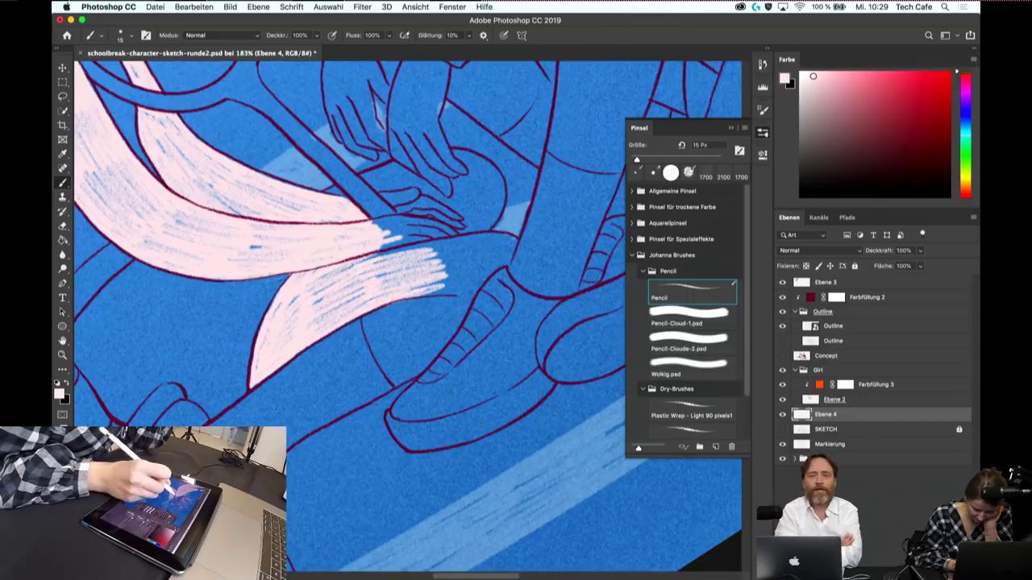
{"action": "mouse_move", "coordinate": [407, 308]}
{"action": "left_mouse_down"}
{"action": "mouse_move", "coordinate": [474, 269]}
{"action": "mouse_move", "coordinate": [475, 281]}
{"action": "left_mouse_up"}
{"action": "left_click_drag", "start_coordinate": [370, 321], "coordinate": [439, 294]}
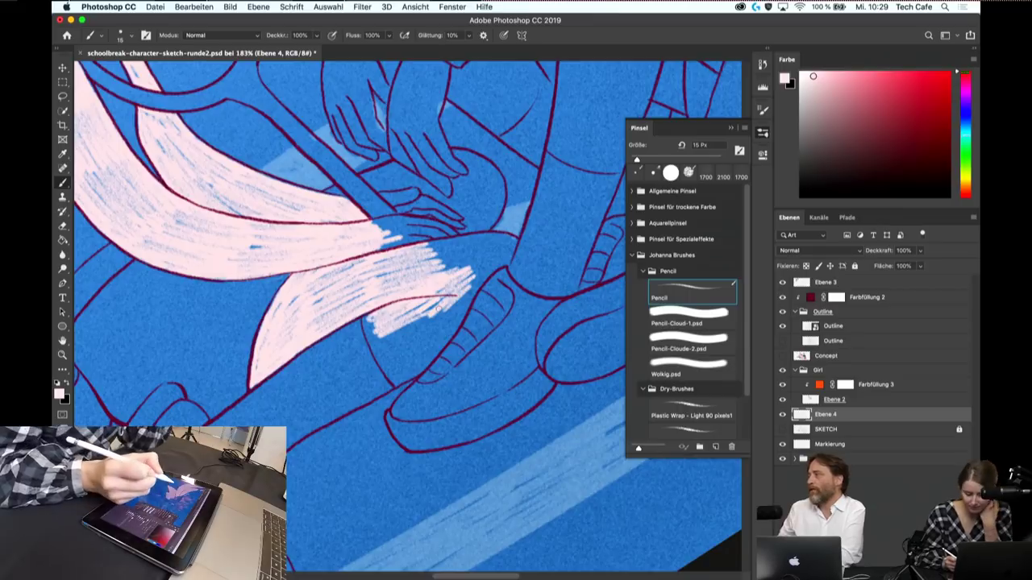
{"action": "scroll", "coordinate": [419, 298], "scroll_direction": "up", "scroll_amount": 1}
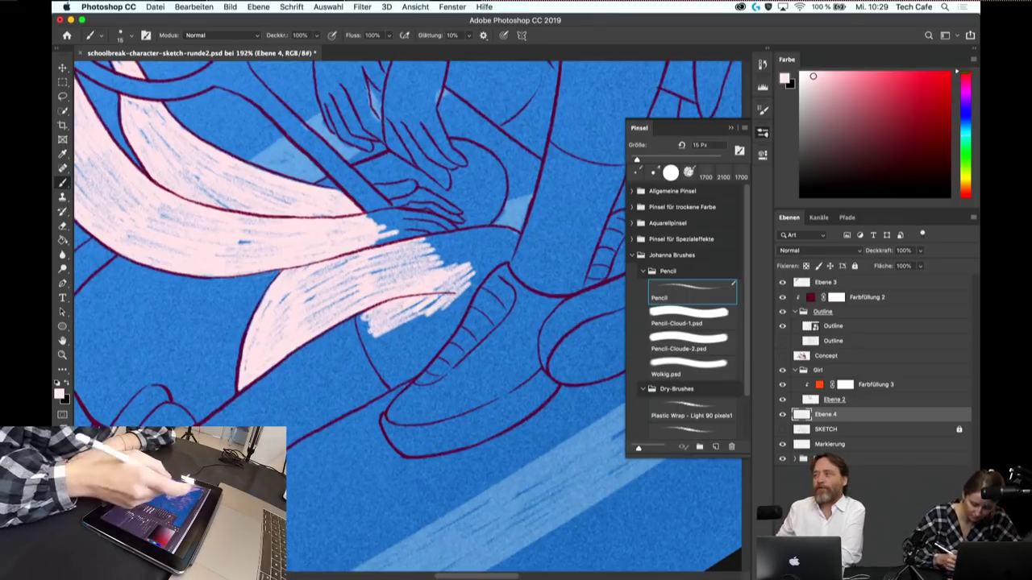
{"action": "left_click_drag", "start_coordinate": [453, 320], "coordinate": [485, 270]}
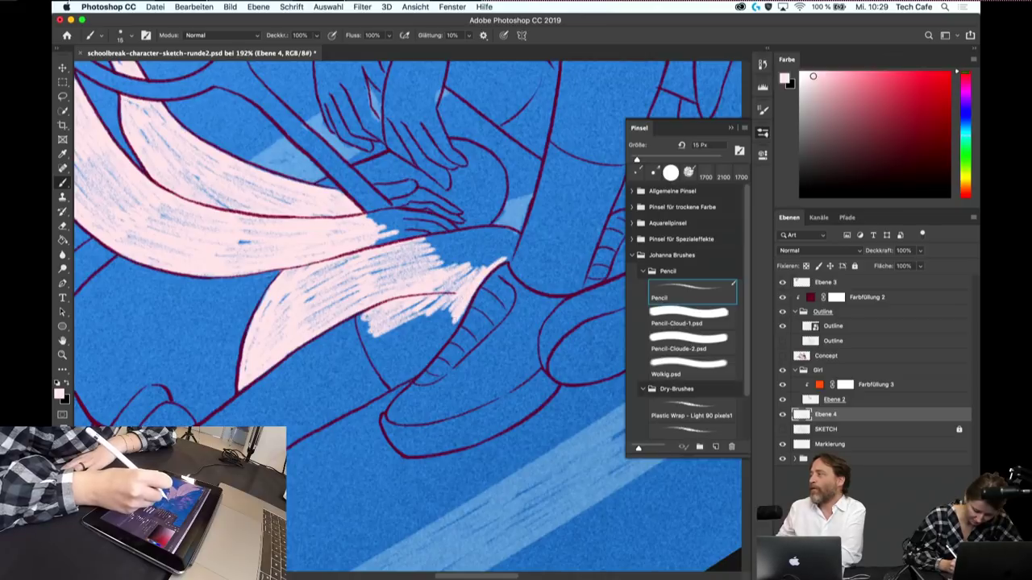
{"action": "left_click_drag", "start_coordinate": [443, 339], "coordinate": [463, 316]}
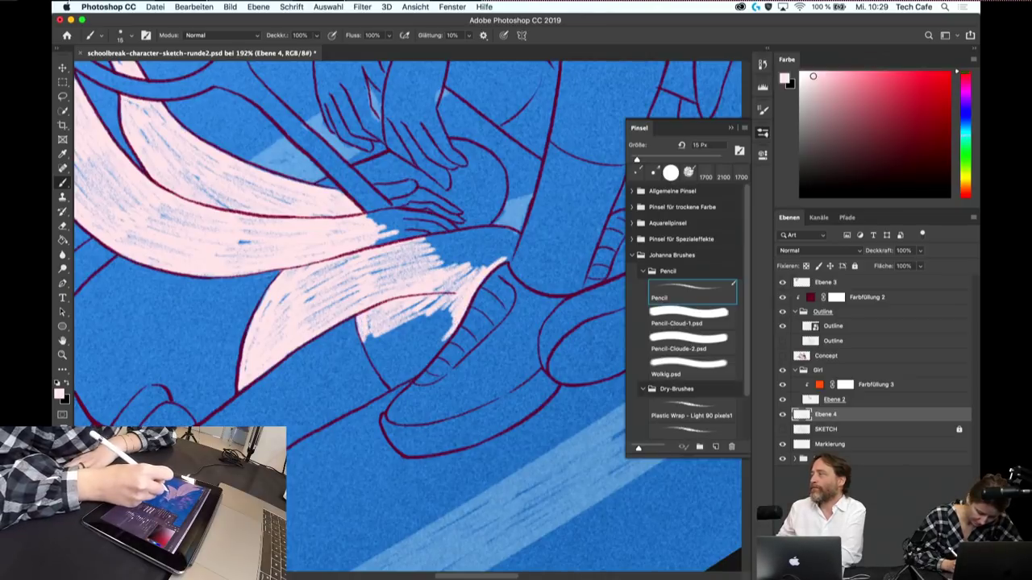
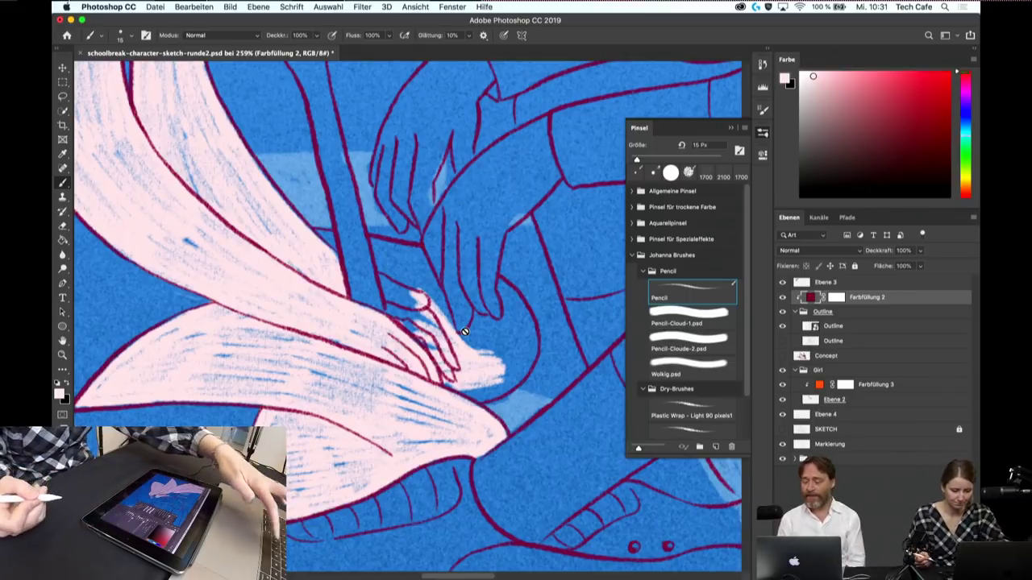
- Move from the colour-fill layer to Ebene 4 as the painting layer
{"action": "left_click_drag", "start_coordinate": [464, 331], "coordinate": [430, 295]}
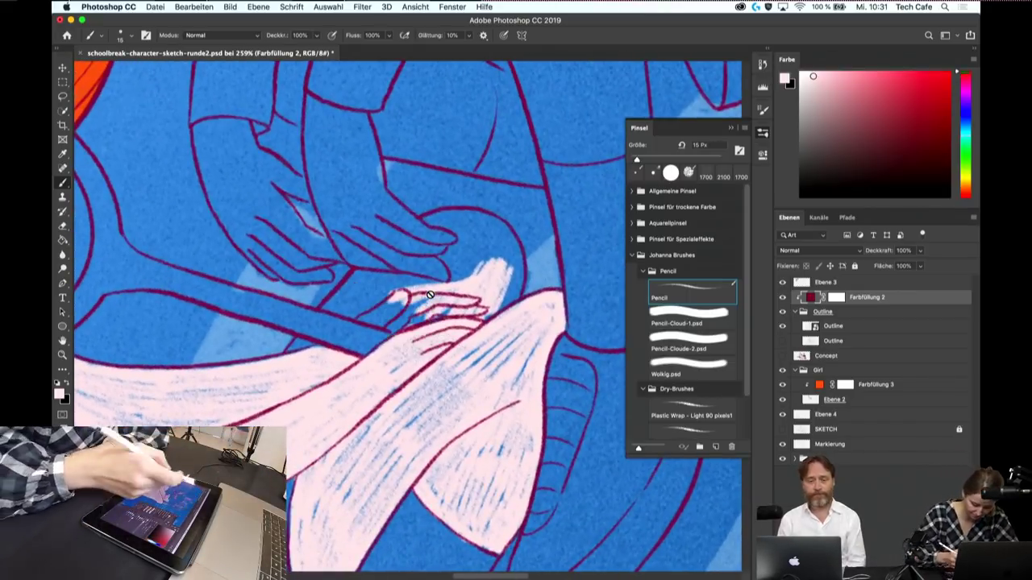
{"action": "left_click", "coordinate": [430, 295]}
{"action": "left_click", "coordinate": [542, 208]}
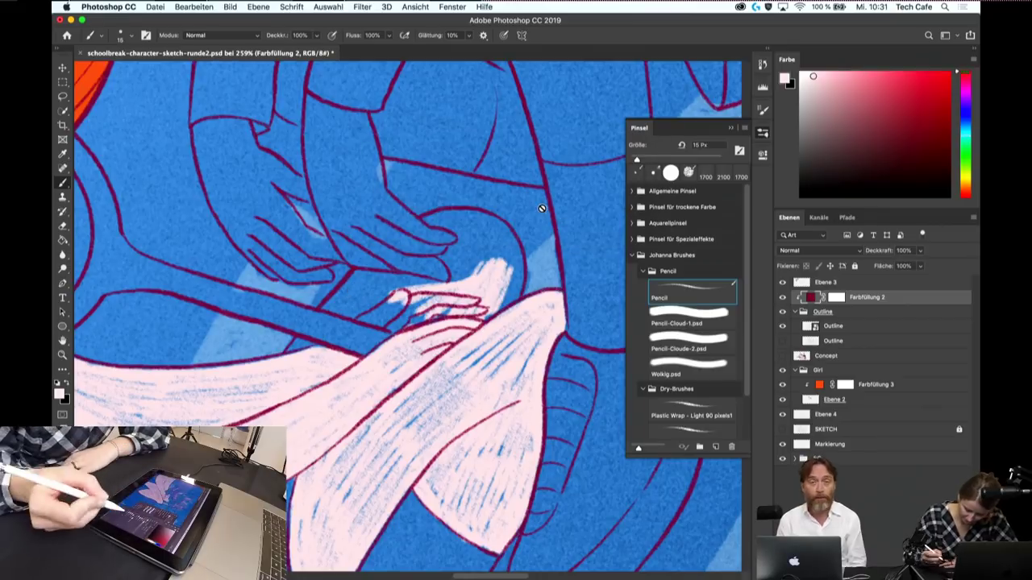
{"action": "left_click", "coordinate": [833, 417]}
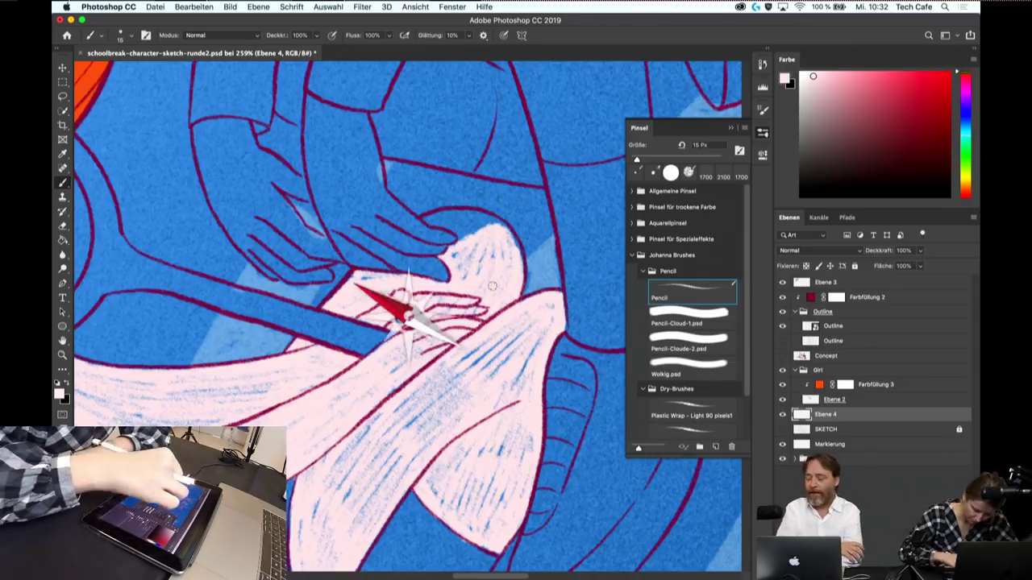
- Rotate the view about 90° and fill the pink skin around the hands with pencil strokes
{"action": "left_click_drag", "start_coordinate": [516, 270], "coordinate": [454, 424]}
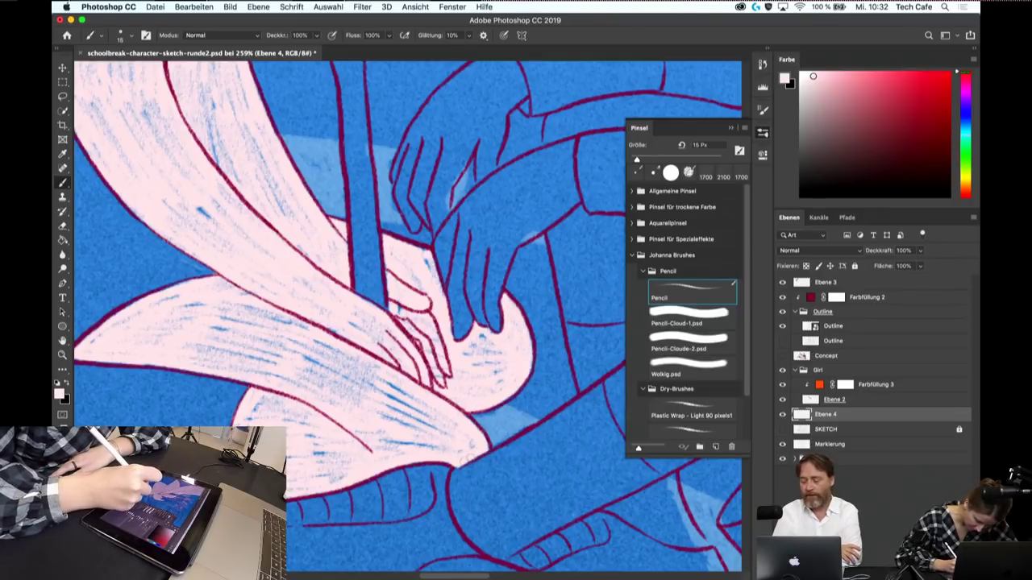
{"action": "scroll", "coordinate": [483, 448], "scroll_direction": "down", "scroll_amount": 1}
{"action": "scroll", "coordinate": [484, 448], "scroll_direction": "down", "scroll_amount": 1}
{"action": "scroll", "coordinate": [475, 403], "scroll_direction": "down", "scroll_amount": 2}
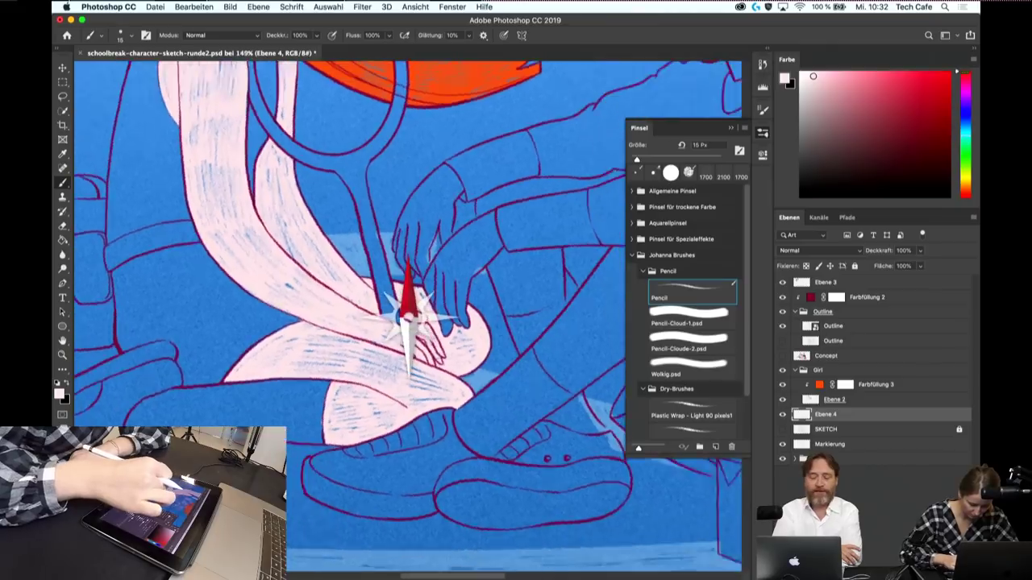
{"action": "scroll", "coordinate": [459, 325], "scroll_direction": "down", "scroll_amount": 1}
{"action": "scroll", "coordinate": [458, 325], "scroll_direction": "down", "scroll_amount": 1}
{"action": "scroll", "coordinate": [468, 326], "scroll_direction": "down", "scroll_amount": 1}
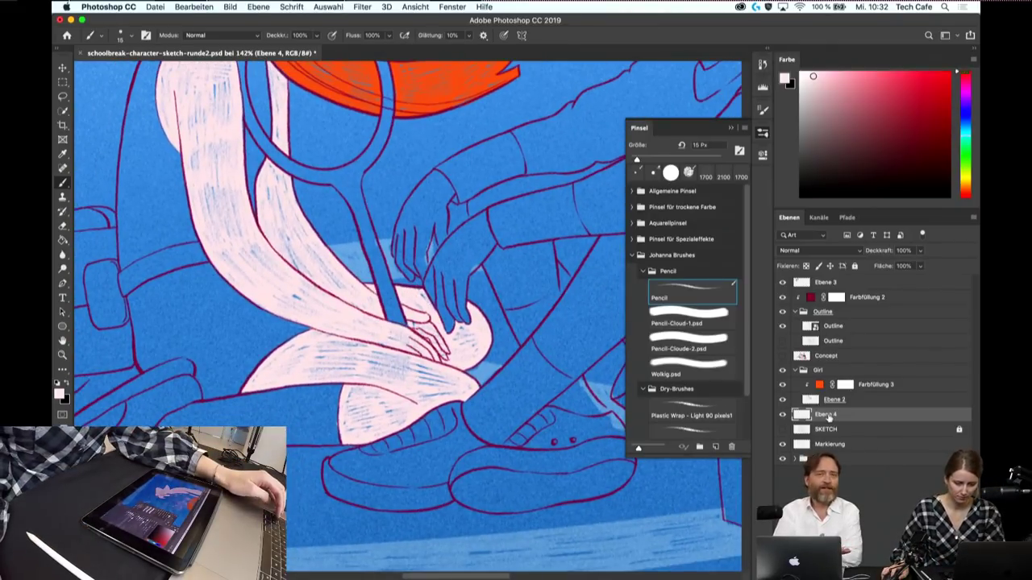
- Rename Ebene 4 to Skin and Ebene 2 to haare
{"action": "type", "text": "Skin"}
{"action": "key", "text": "Return"}
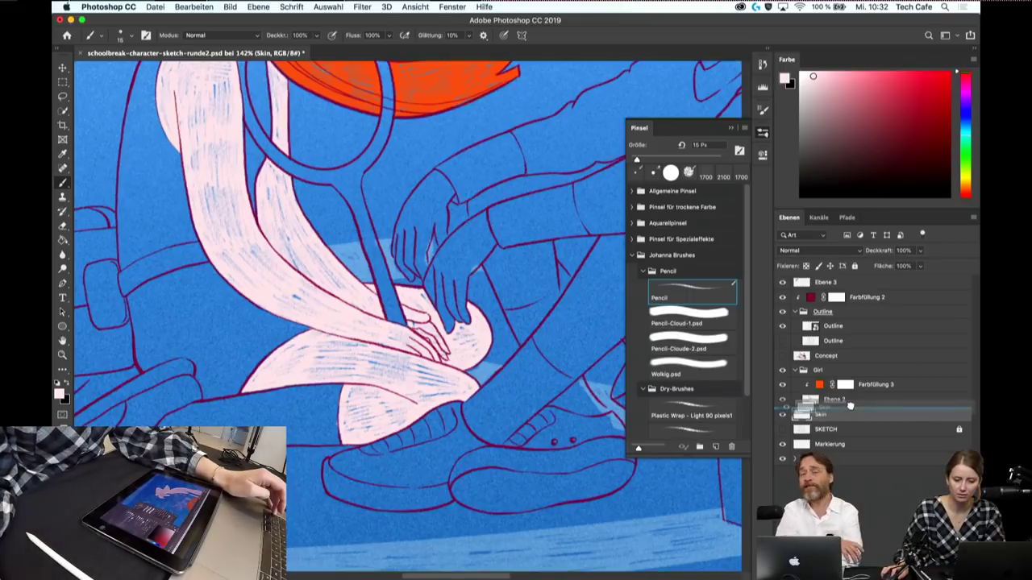
{"action": "left_click_drag", "start_coordinate": [848, 411], "coordinate": [862, 410]}
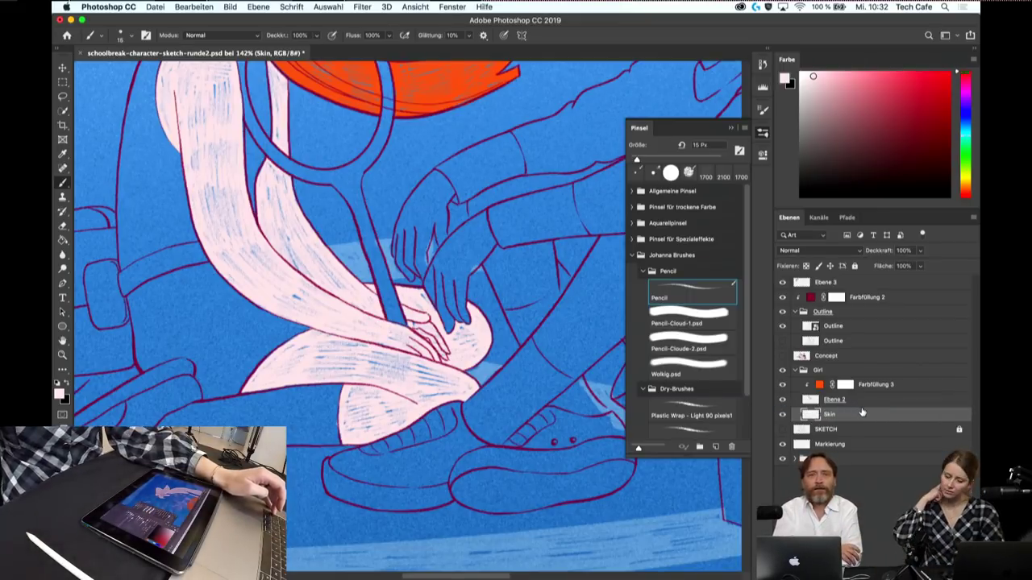
{"action": "double_click", "coordinate": [834, 400]}
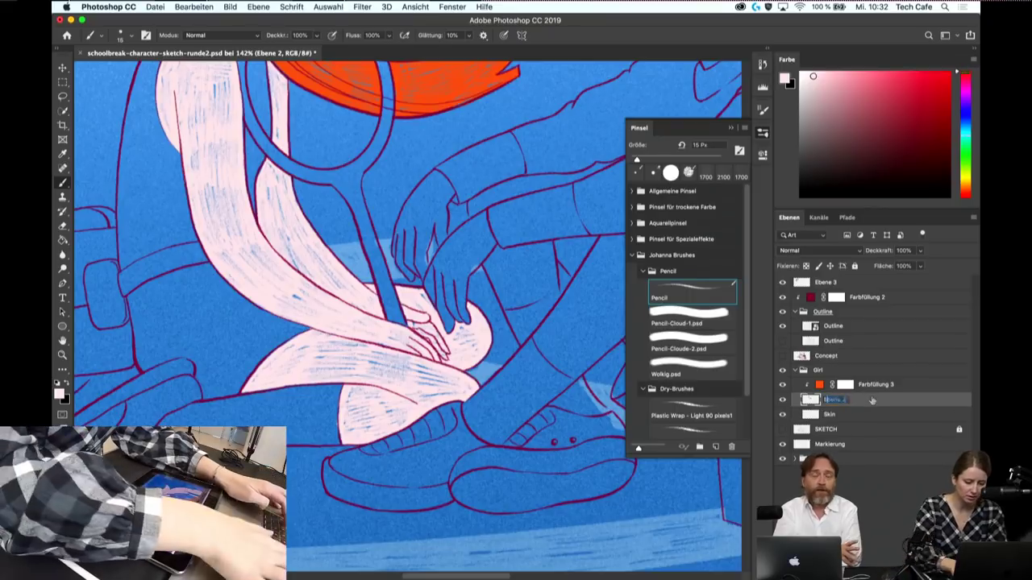
{"action": "type", "text": "haare"}
{"action": "key", "text": "Return"}
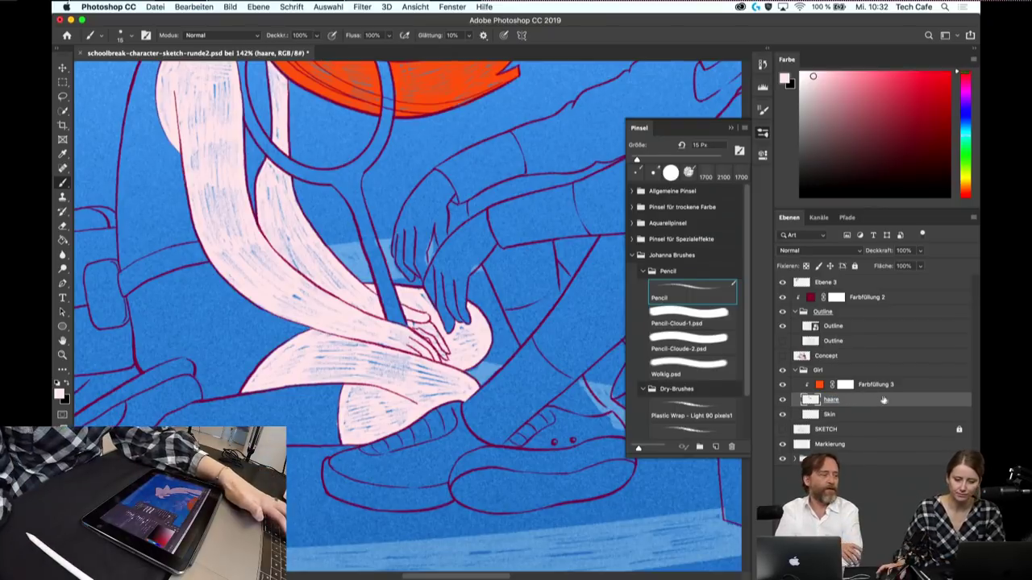
- Reselect the Skin layer, save the document, and bring the girl's upper body into view
{"action": "left_click", "coordinate": [857, 415]}
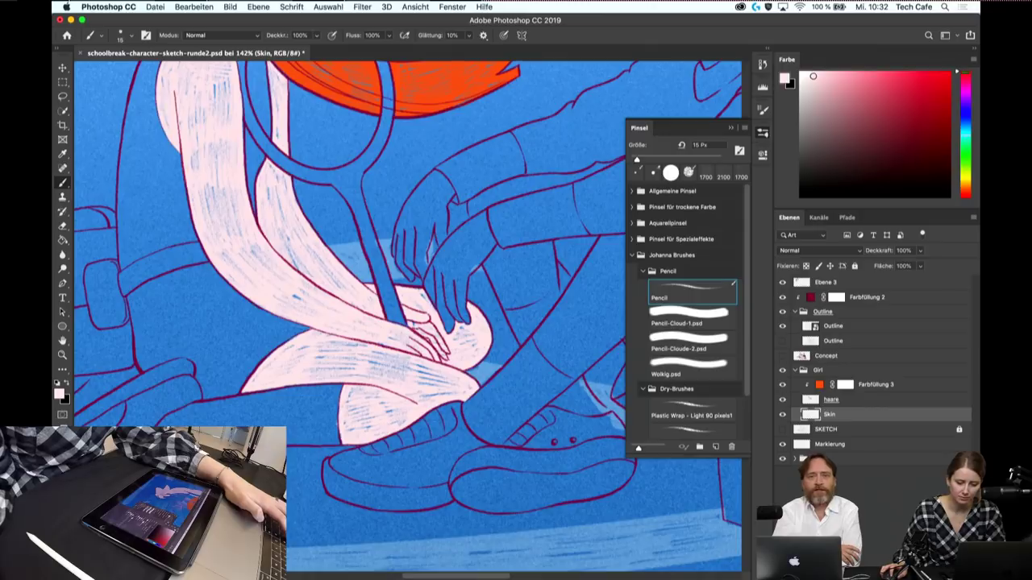
{"action": "key", "text": "ctrl+s"}
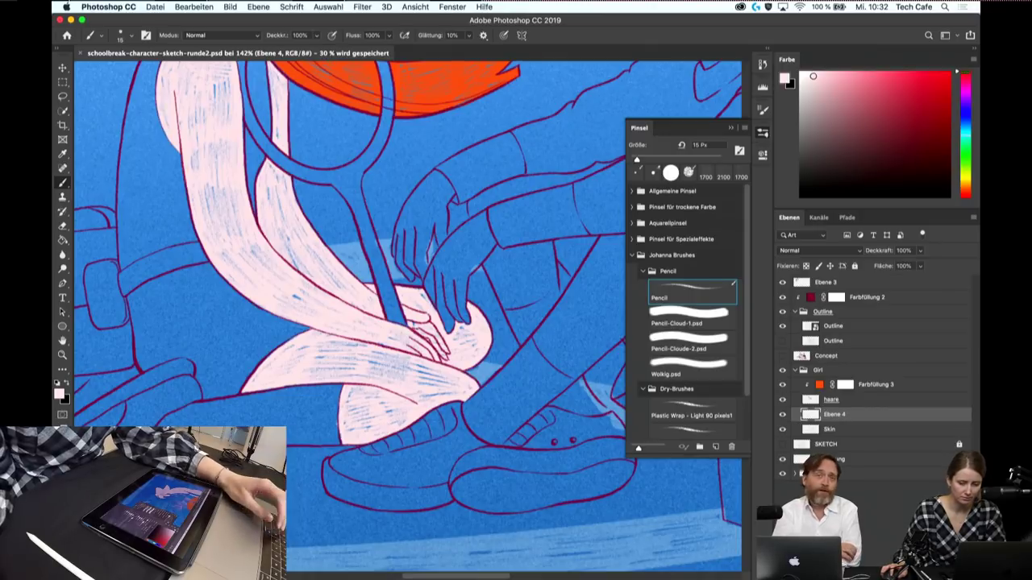
{"action": "left_click_drag", "start_coordinate": [300, 338], "coordinate": [500, 365]}
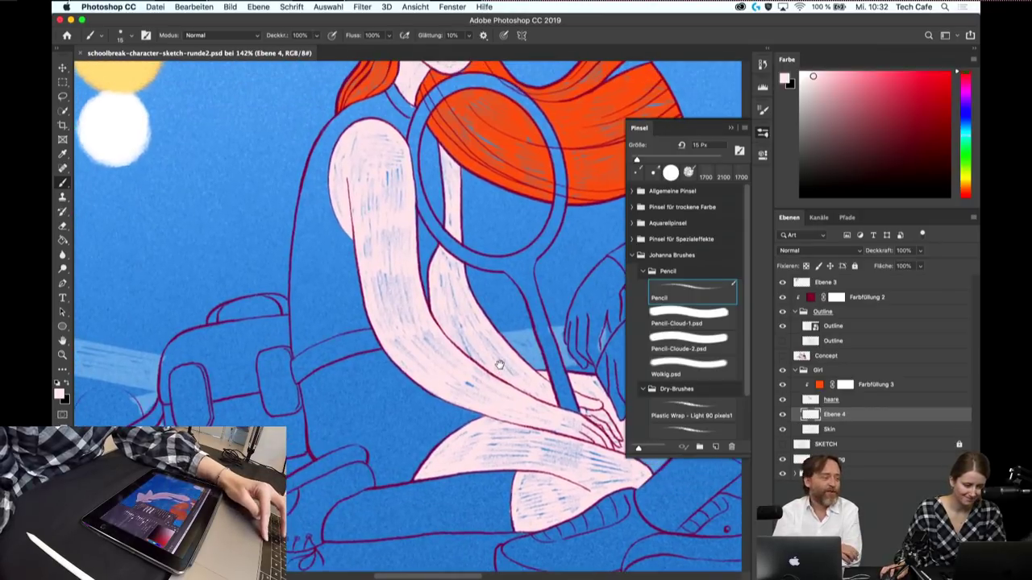
{"action": "left_click_drag", "start_coordinate": [322, 356], "coordinate": [455, 442]}
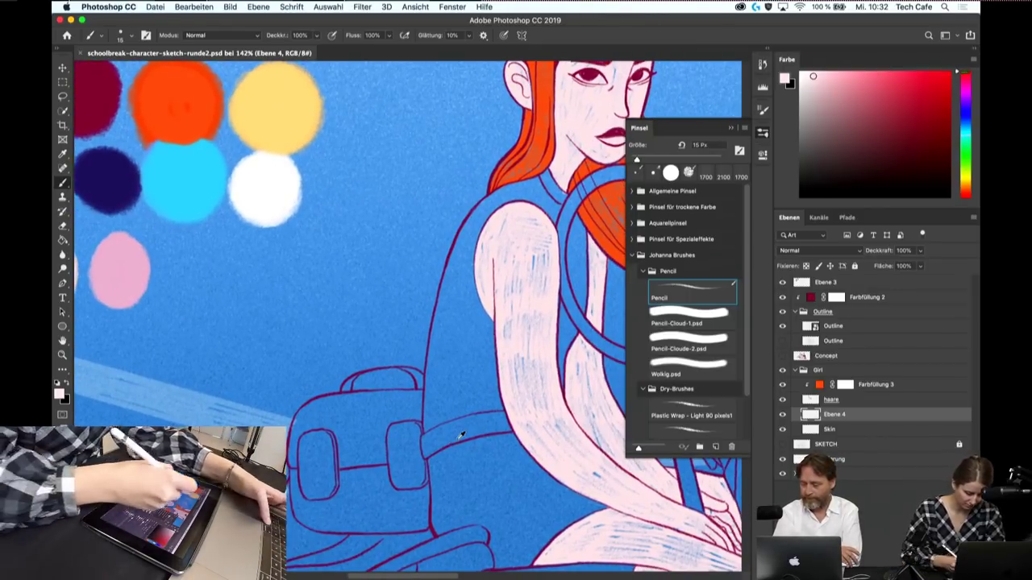
{"action": "left_click", "coordinate": [187, 179], "text": "alt"}
{"action": "left_click_drag", "start_coordinate": [187, 179], "coordinate": [113, 162]}
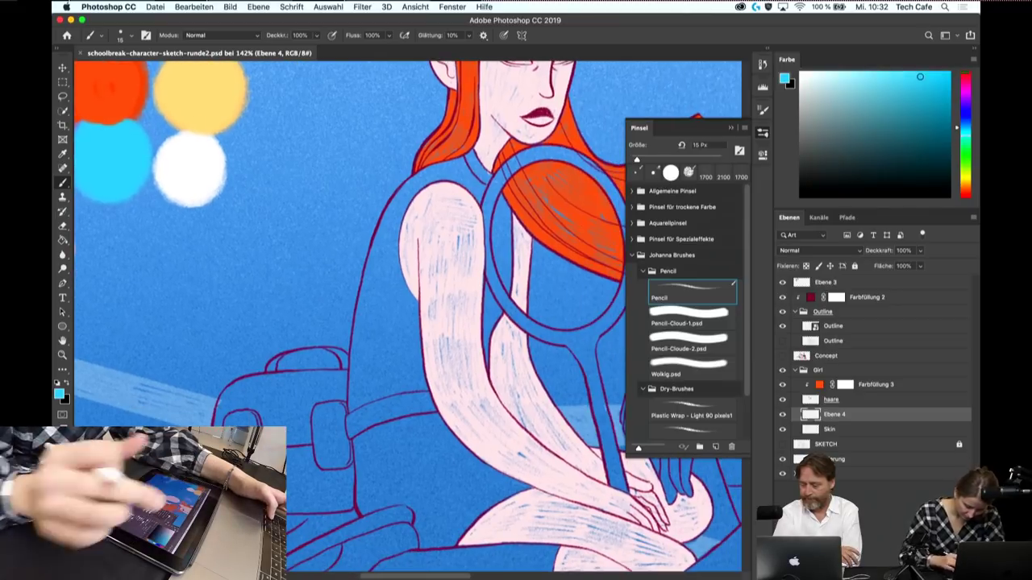
{"action": "key", "text": "Escape"}
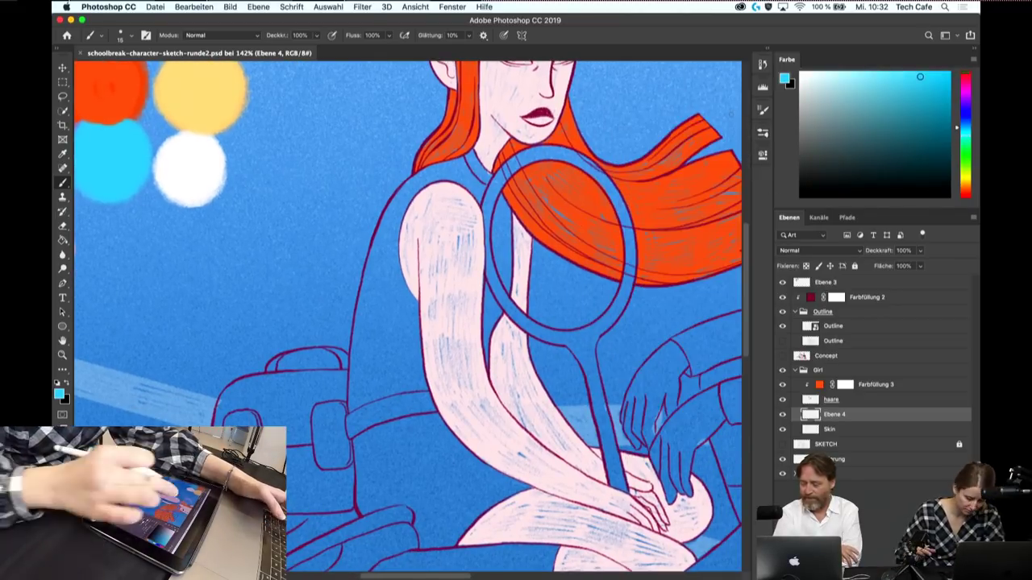
{"action": "scroll", "coordinate": [453, 285], "scroll_direction": "up", "scroll_amount": 3}
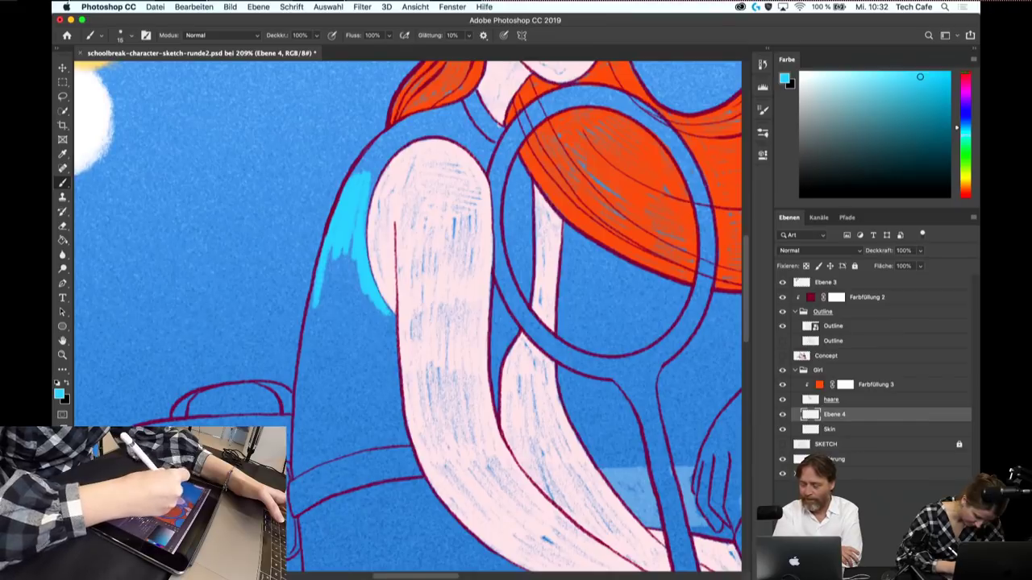
{"action": "mouse_move", "coordinate": [326, 256]}
{"action": "left_mouse_down"}
{"action": "mouse_move", "coordinate": [329, 352]}
{"action": "mouse_move", "coordinate": [358, 353]}
{"action": "left_mouse_up"}
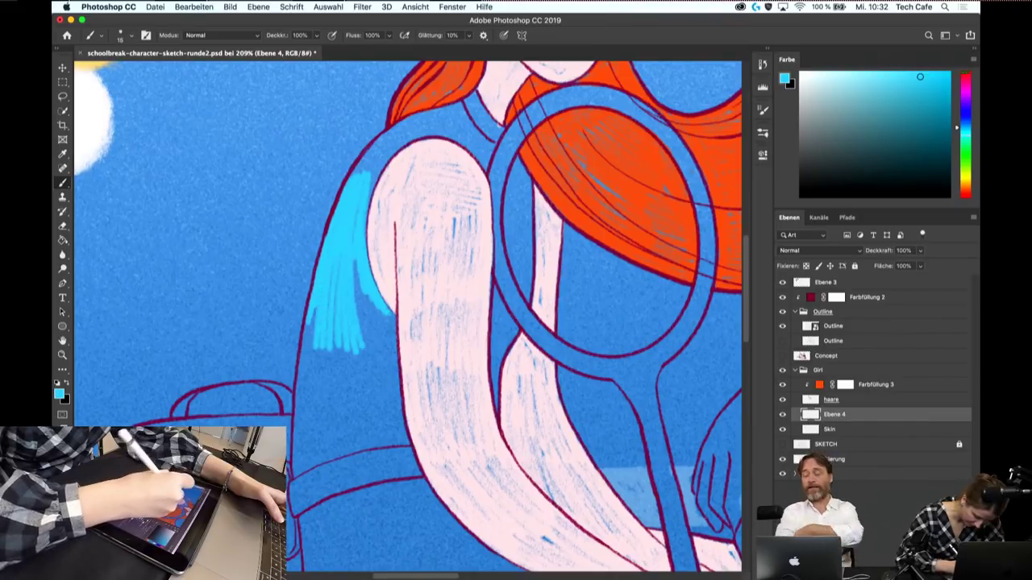
{"action": "left_click_drag", "start_coordinate": [365, 262], "coordinate": [369, 352]}
{"action": "left_click_drag", "start_coordinate": [373, 295], "coordinate": [382, 358]}
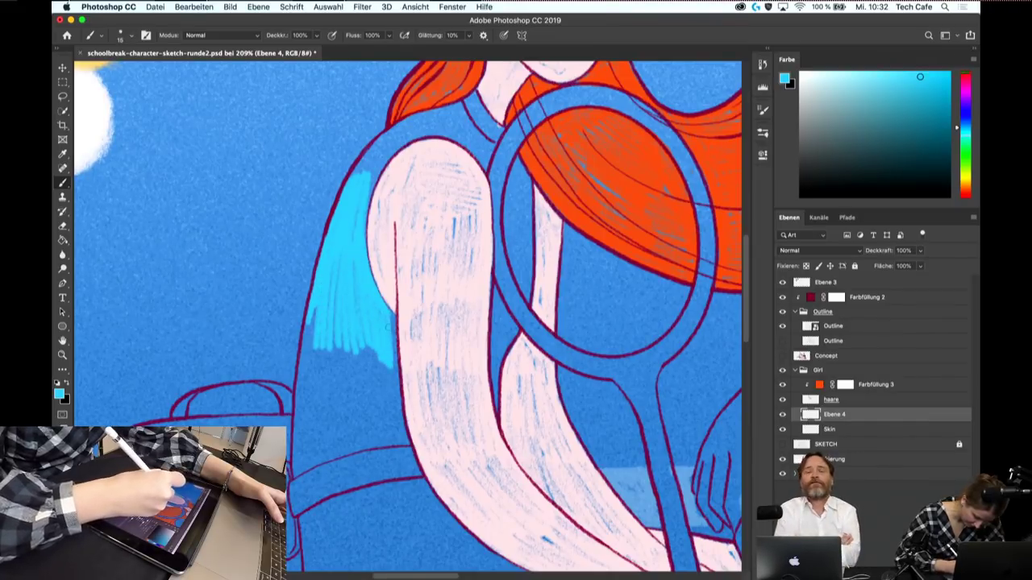
{"action": "scroll", "coordinate": [407, 263], "scroll_direction": "up", "scroll_amount": 5}
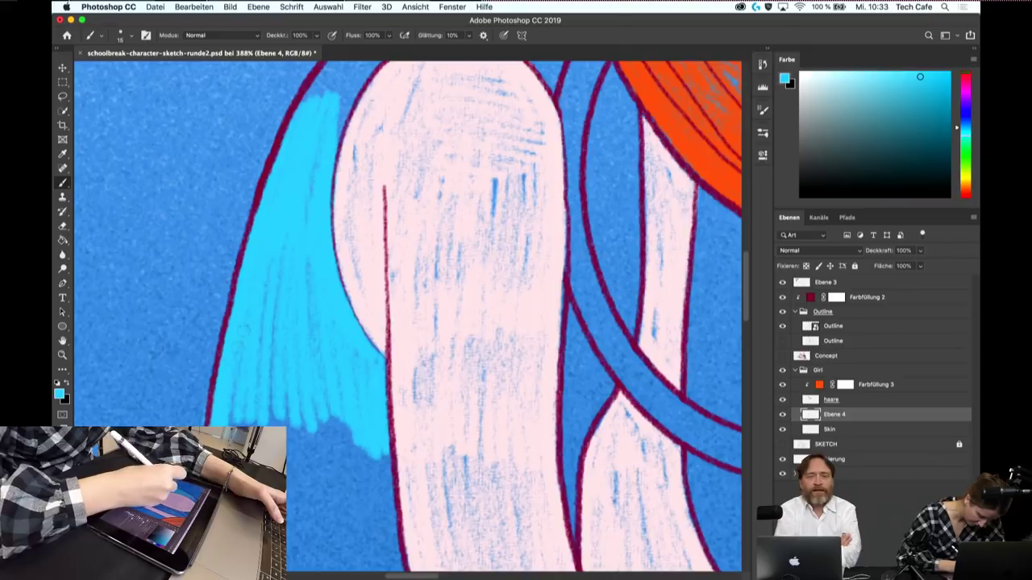
{"action": "key", "text": "e"}
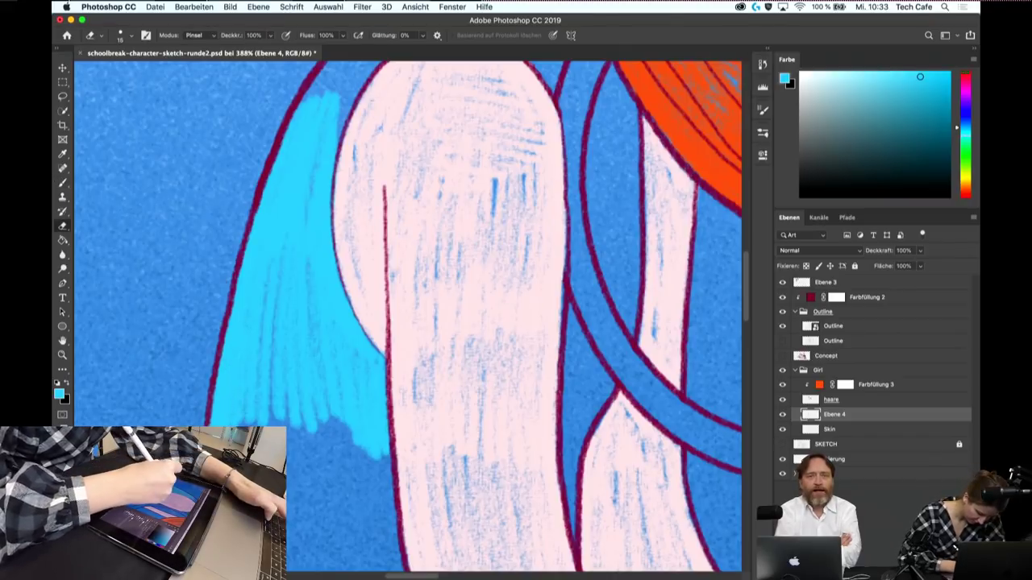
{"action": "key", "text": "b"}
{"action": "scroll", "coordinate": [397, 286], "scroll_direction": "down", "scroll_amount": 5}
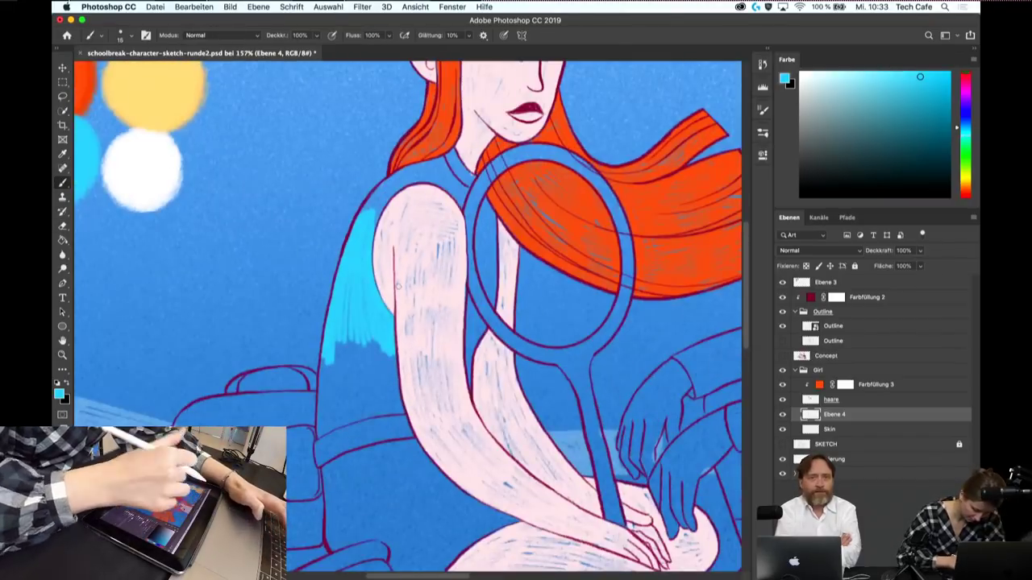
{"action": "left_click_drag", "start_coordinate": [333, 343], "coordinate": [331, 397]}
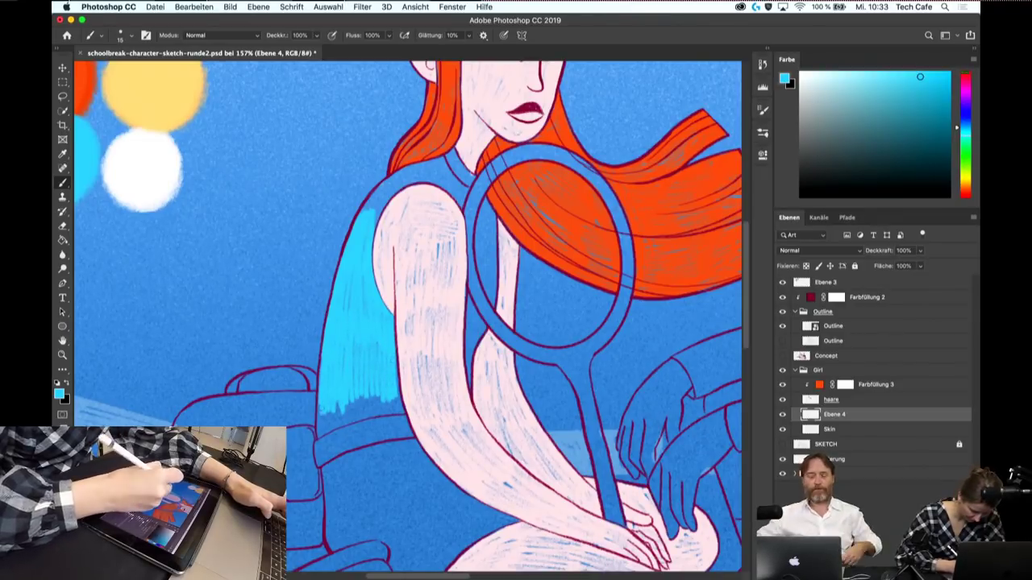
{"action": "scroll", "coordinate": [471, 267], "scroll_direction": "up", "scroll_amount": 3}
{"action": "scroll", "coordinate": [471, 267], "scroll_direction": "up", "scroll_amount": 3}
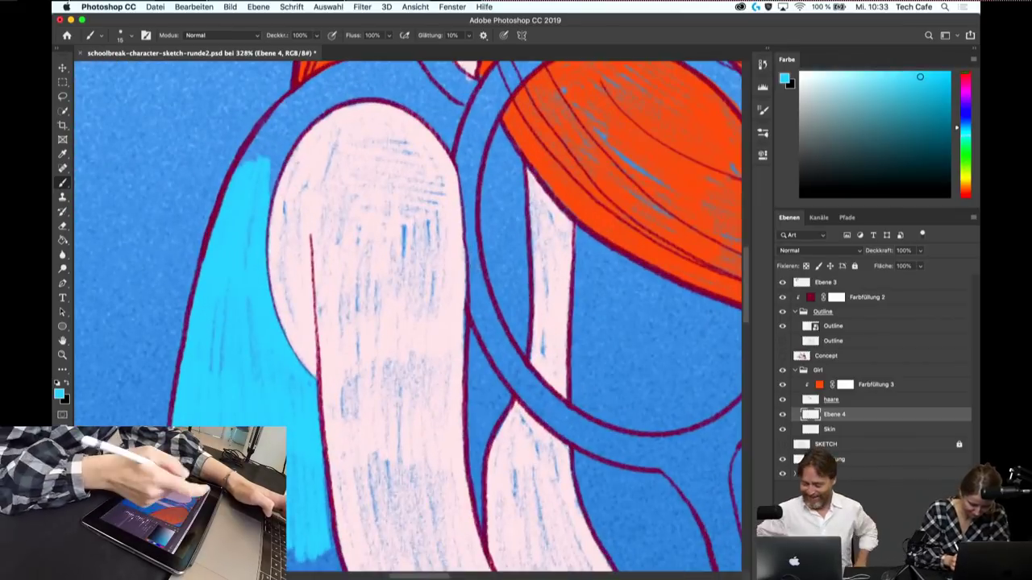
{"action": "scroll", "coordinate": [445, 307], "scroll_direction": "down", "scroll_amount": 2}
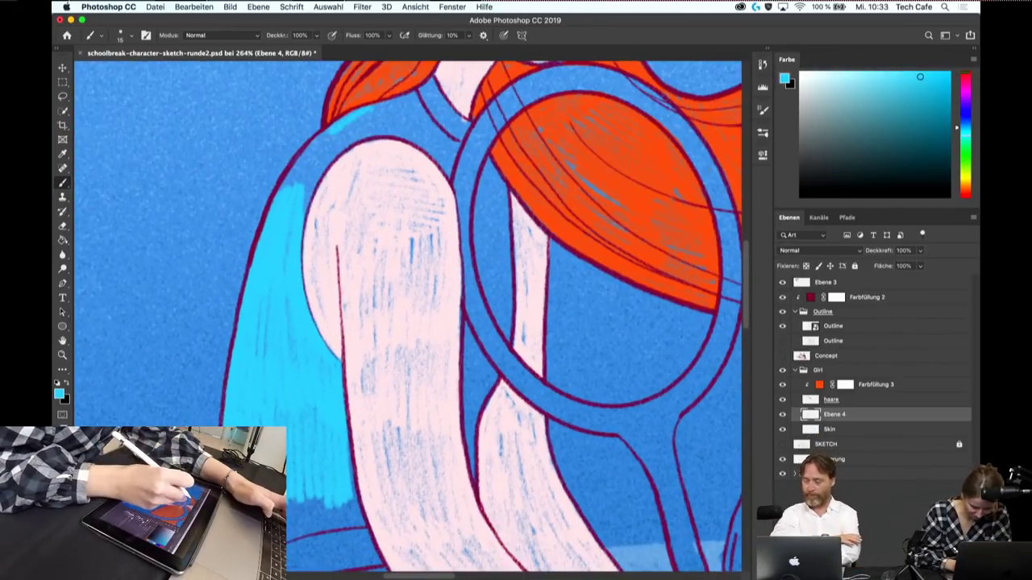
{"action": "left_click_drag", "start_coordinate": [297, 184], "coordinate": [326, 137]}
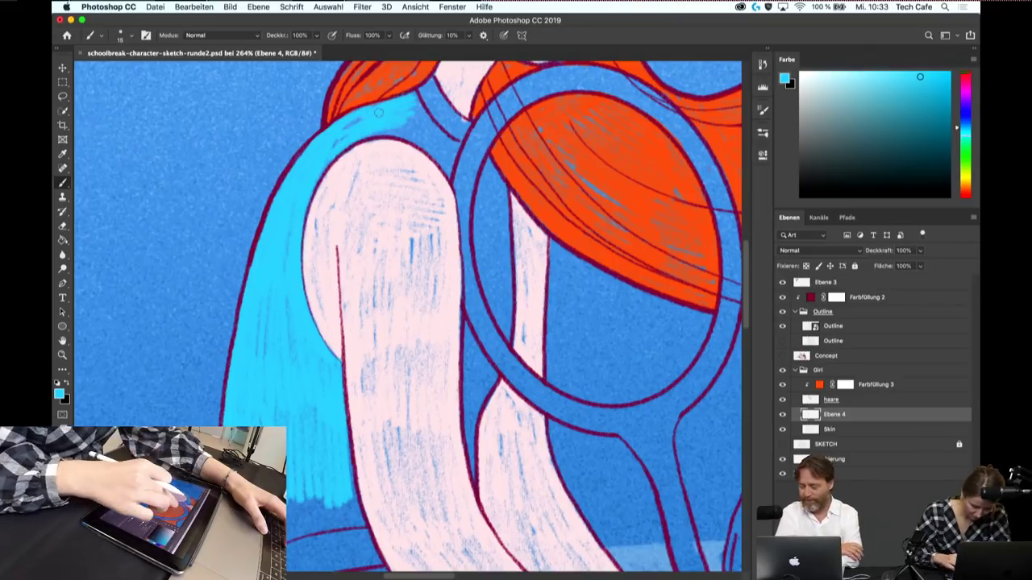
{"action": "scroll", "coordinate": [378, 112], "scroll_direction": "down", "scroll_amount": 2}
{"action": "scroll", "coordinate": [515, 317], "scroll_direction": "up", "scroll_amount": 3}
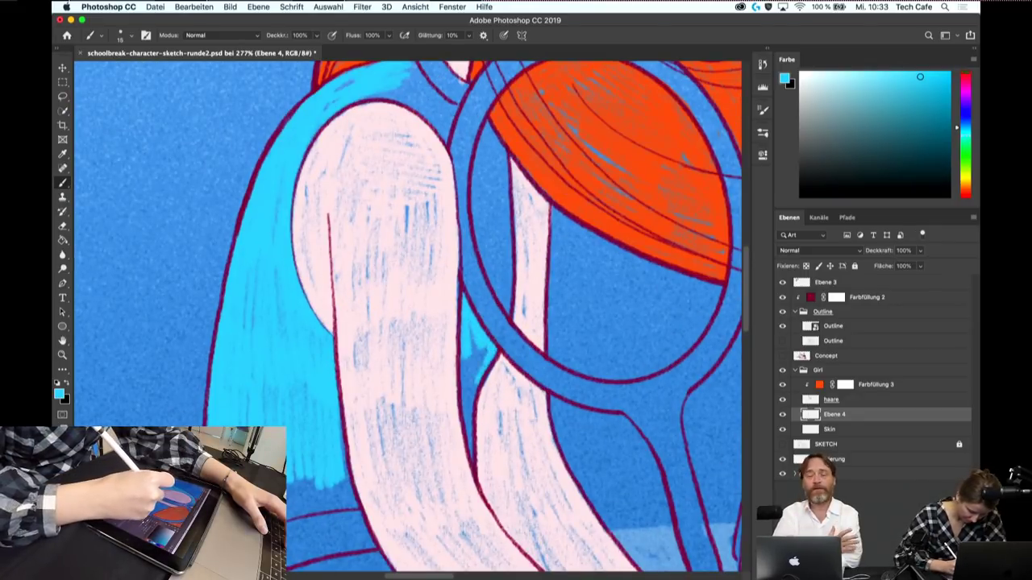
{"action": "left_click_drag", "start_coordinate": [478, 395], "coordinate": [474, 345]}
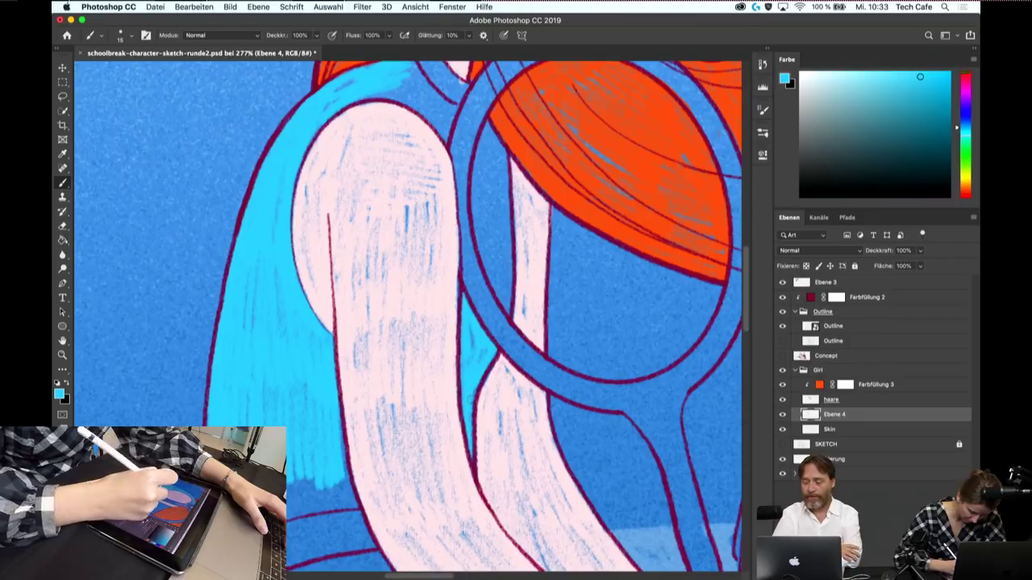
{"action": "left_click_drag", "start_coordinate": [473, 153], "coordinate": [489, 269]}
{"action": "left_click_drag", "start_coordinate": [506, 307], "coordinate": [505, 234]}
{"action": "left_click_drag", "start_coordinate": [500, 288], "coordinate": [497, 193]}
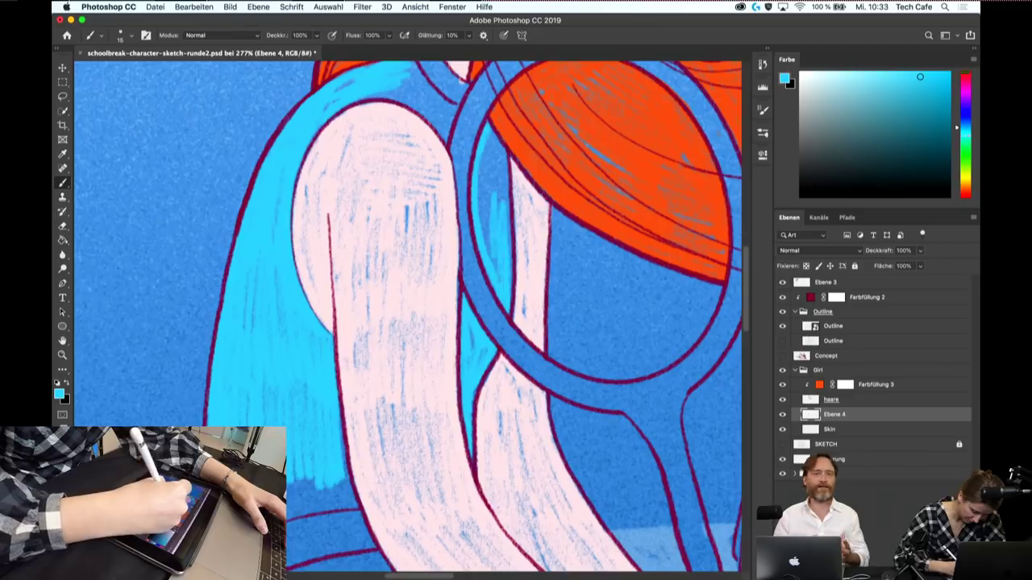
{"action": "left_click_drag", "start_coordinate": [488, 263], "coordinate": [485, 174]}
{"action": "left_click_drag", "start_coordinate": [483, 235], "coordinate": [481, 160]}
{"action": "left_click_drag", "start_coordinate": [495, 194], "coordinate": [490, 132]}
{"action": "left_click_drag", "start_coordinate": [499, 208], "coordinate": [493, 143]}
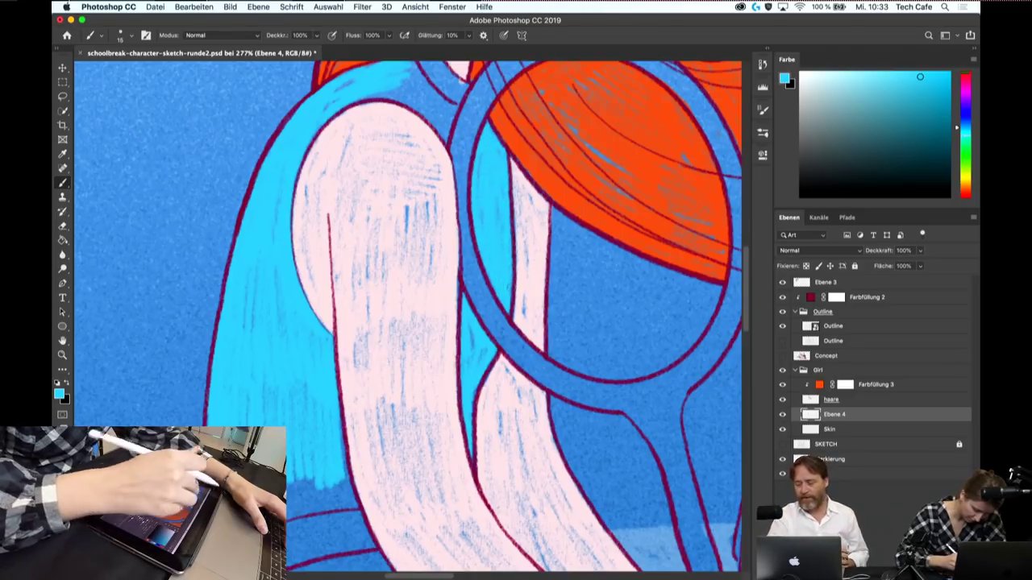
{"action": "scroll", "coordinate": [454, 268], "scroll_direction": "down", "scroll_amount": 2}
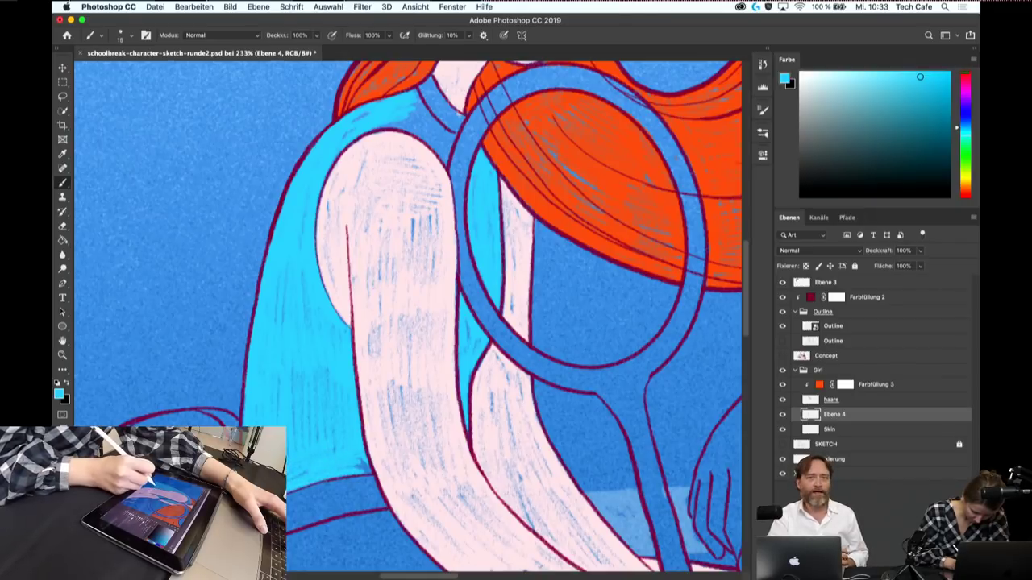
{"action": "scroll", "coordinate": [437, 293], "scroll_direction": "up", "scroll_amount": 3}
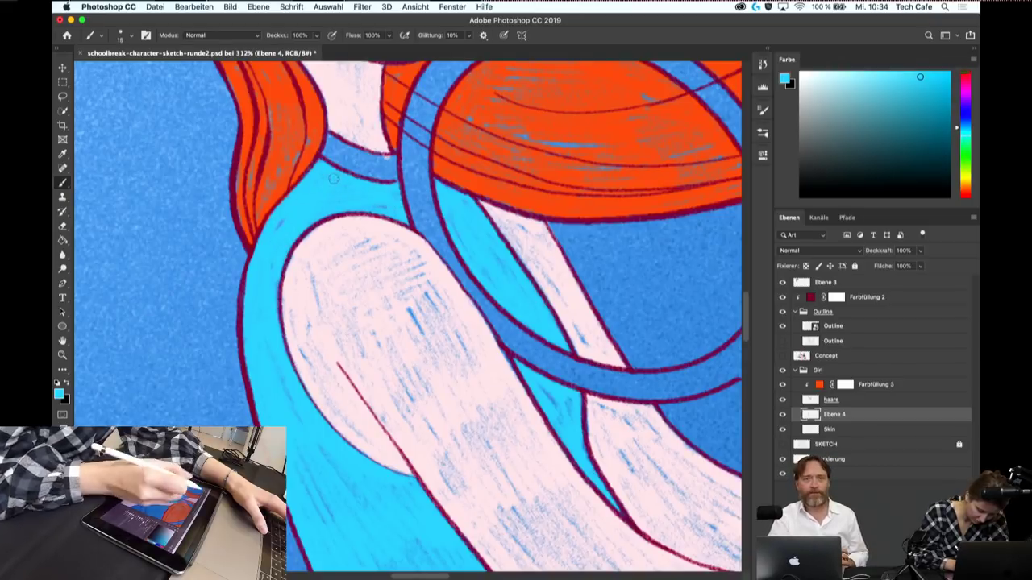
{"action": "scroll", "coordinate": [408, 316], "scroll_direction": "down", "scroll_amount": 2}
{"action": "scroll", "coordinate": [408, 316], "scroll_direction": "down", "scroll_amount": 2}
{"action": "scroll", "coordinate": [408, 316], "scroll_direction": "down", "scroll_amount": 2}
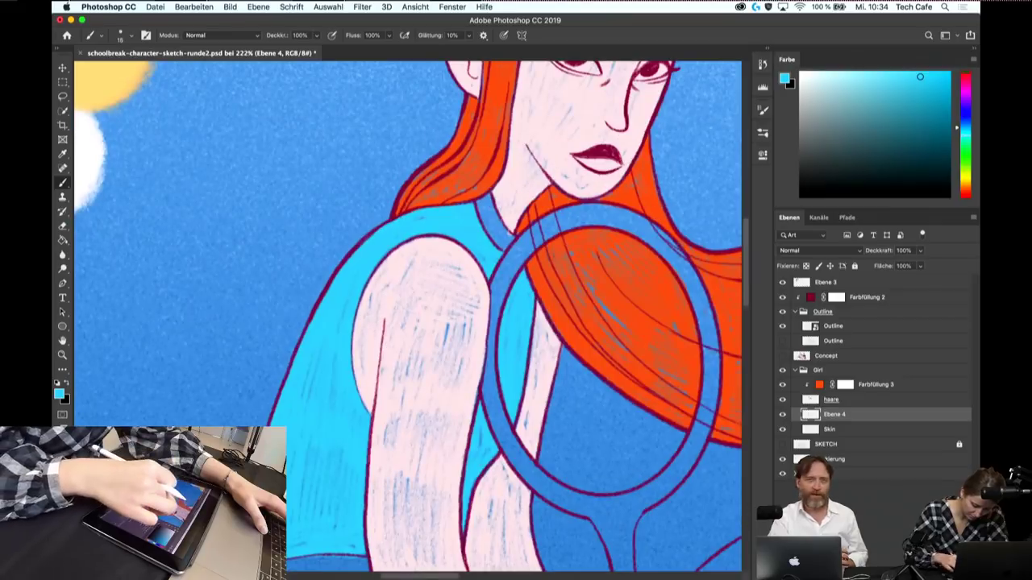
{"action": "scroll", "coordinate": [408, 316], "scroll_direction": "down", "scroll_amount": 2}
{"action": "scroll", "coordinate": [408, 316], "scroll_direction": "down", "scroll_amount": 2}
{"action": "scroll", "coordinate": [408, 316], "scroll_direction": "down", "scroll_amount": 1}
{"action": "scroll", "coordinate": [408, 317], "scroll_direction": "down", "scroll_amount": 1}
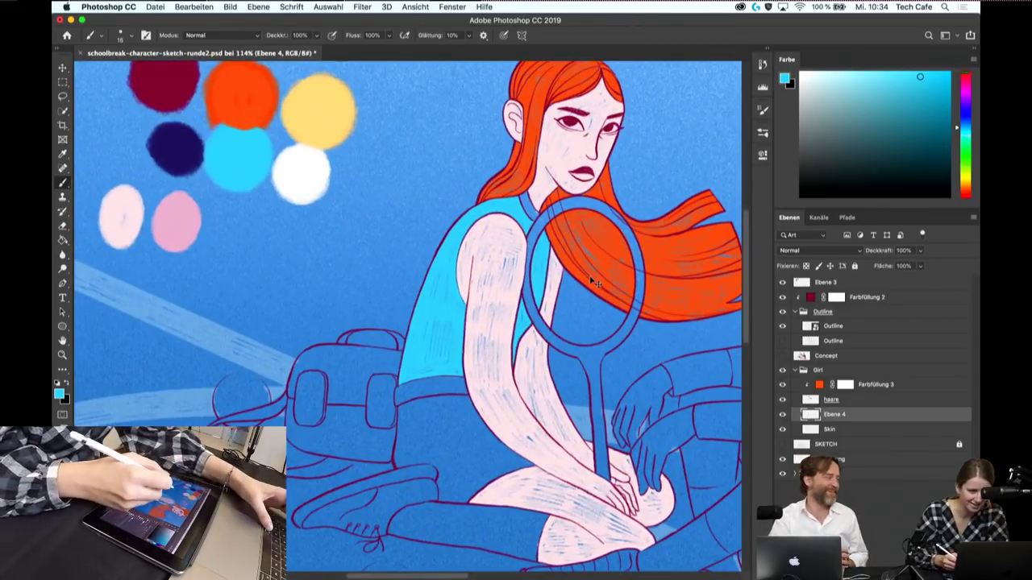
- Sample the yellow swatch as the foreground colour
{"action": "left_click", "coordinate": [329, 109], "text": "super"}
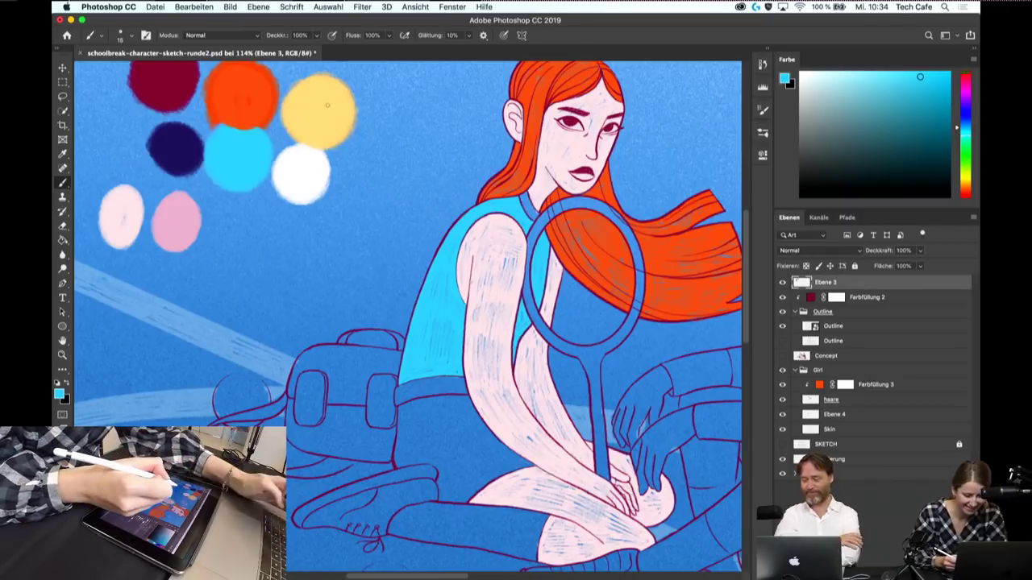
{"action": "left_click", "coordinate": [330, 101], "text": "alt"}
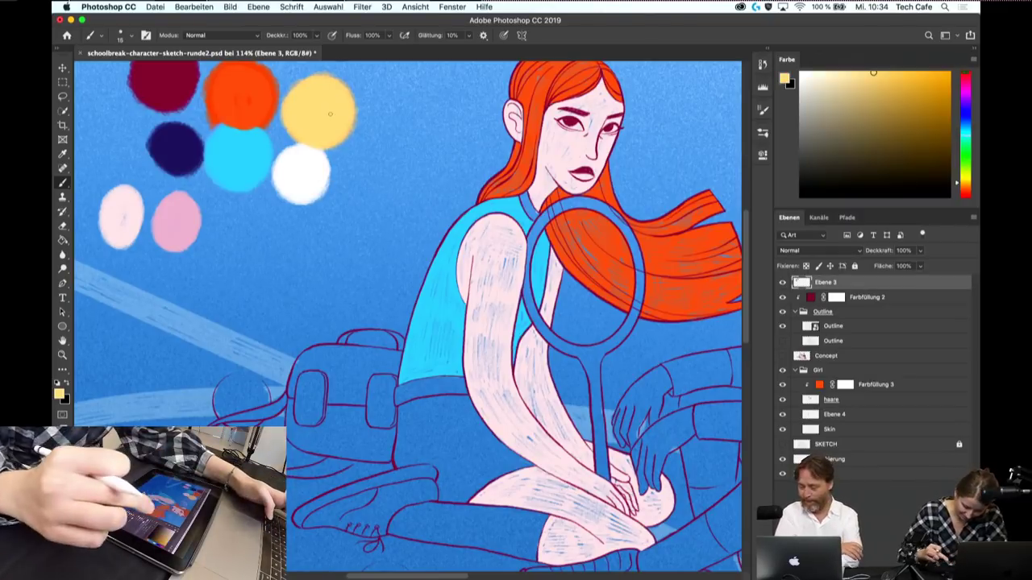
{"action": "left_click", "coordinate": [876, 429]}
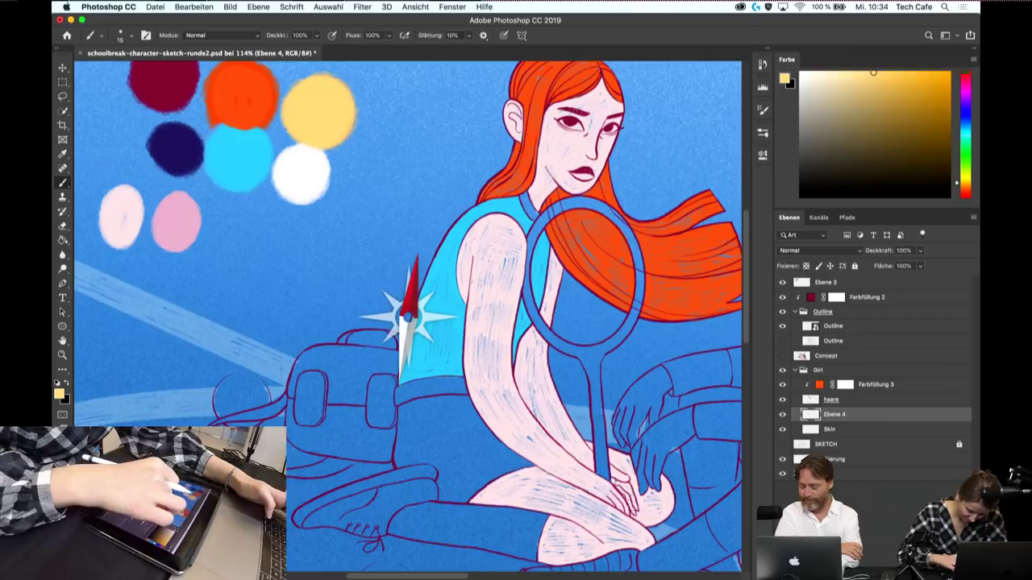
{"action": "scroll", "coordinate": [585, 252], "scroll_direction": "up", "scroll_amount": 5}
{"action": "scroll", "coordinate": [484, 282], "scroll_direction": "down", "scroll_amount": 3}
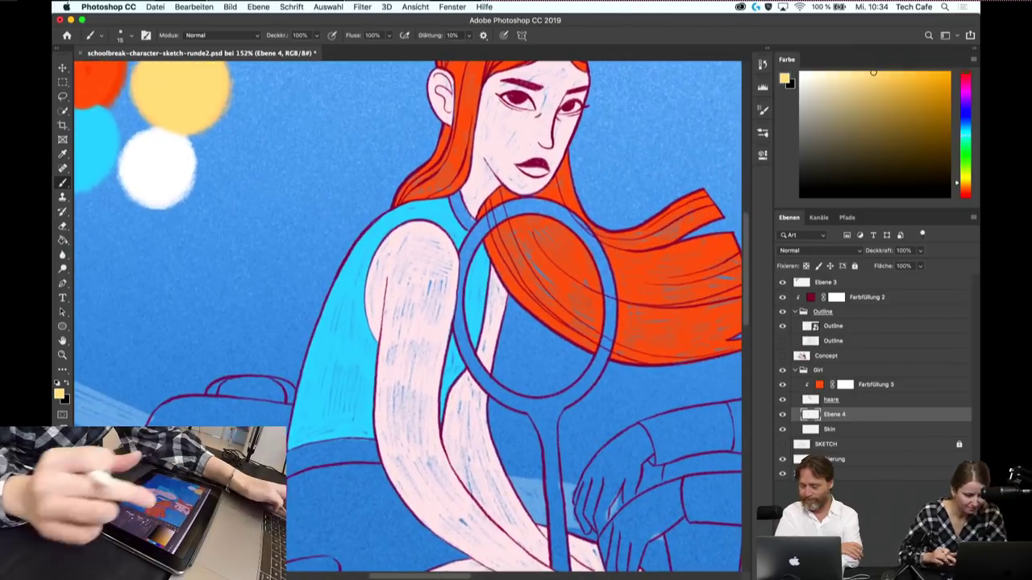
{"action": "scroll", "coordinate": [483, 282], "scroll_direction": "down", "scroll_amount": 1}
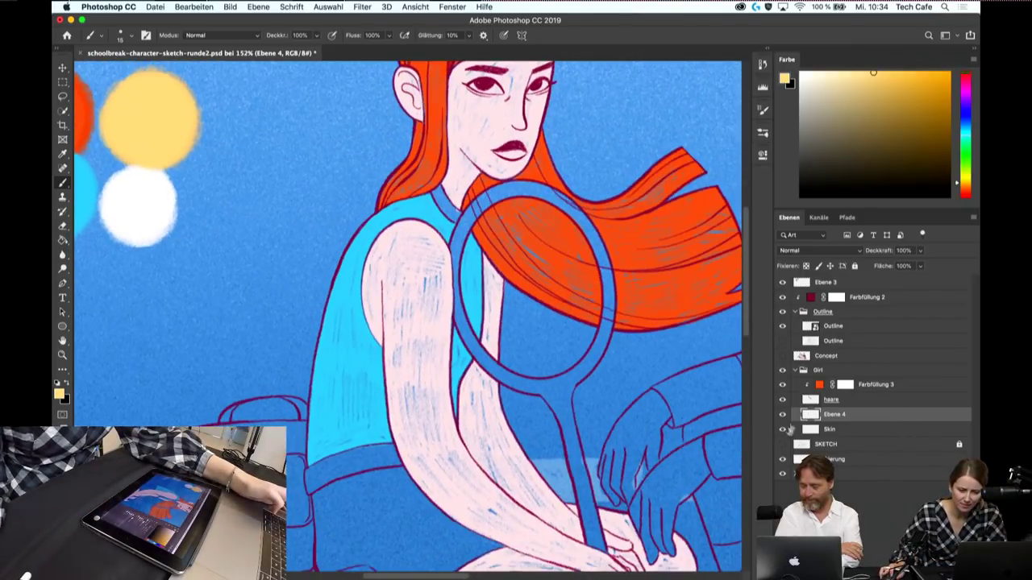
- Check the concept artwork for reference, then paint the girl's collar yellow
{"action": "left_click", "coordinate": [782, 359]}
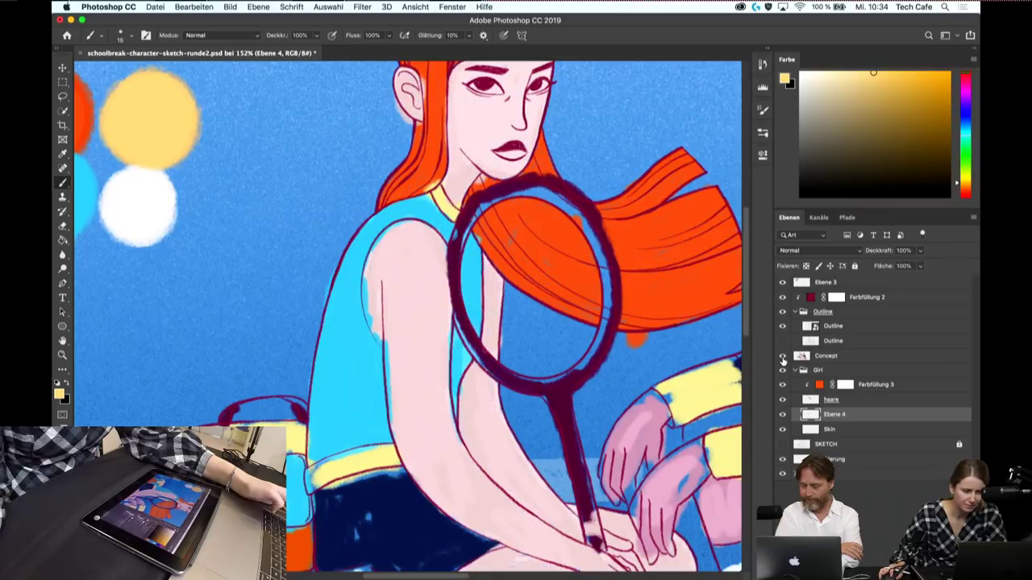
{"action": "left_click", "coordinate": [782, 357]}
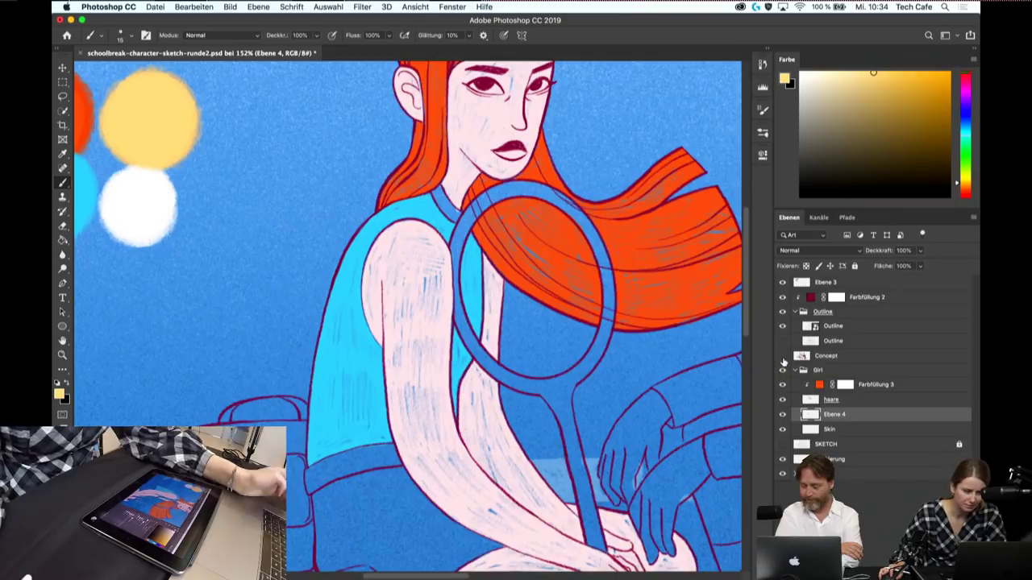
{"action": "scroll", "coordinate": [516, 247], "scroll_direction": "up", "scroll_amount": 5}
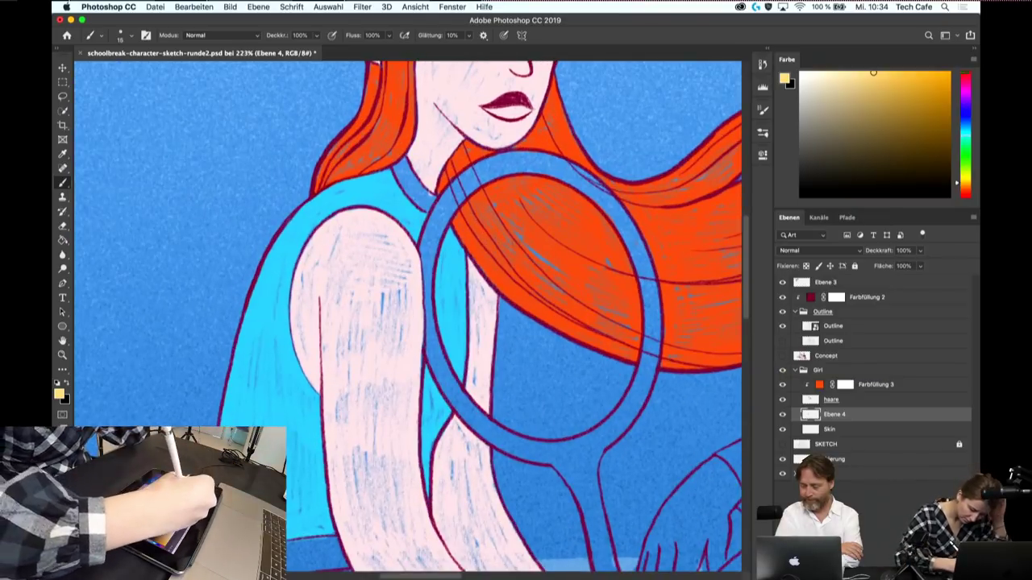
{"action": "left_click_drag", "start_coordinate": [396, 168], "coordinate": [417, 205]}
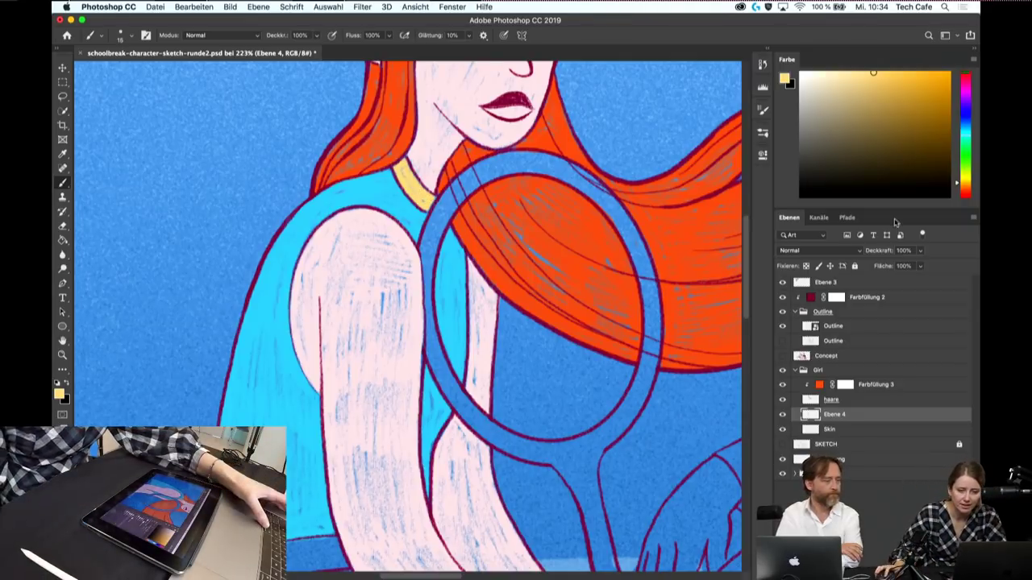
- Toggle the Outline and skin layers at 100% zoom to compare fills, then select Skin
{"action": "left_click", "coordinate": [839, 325]}
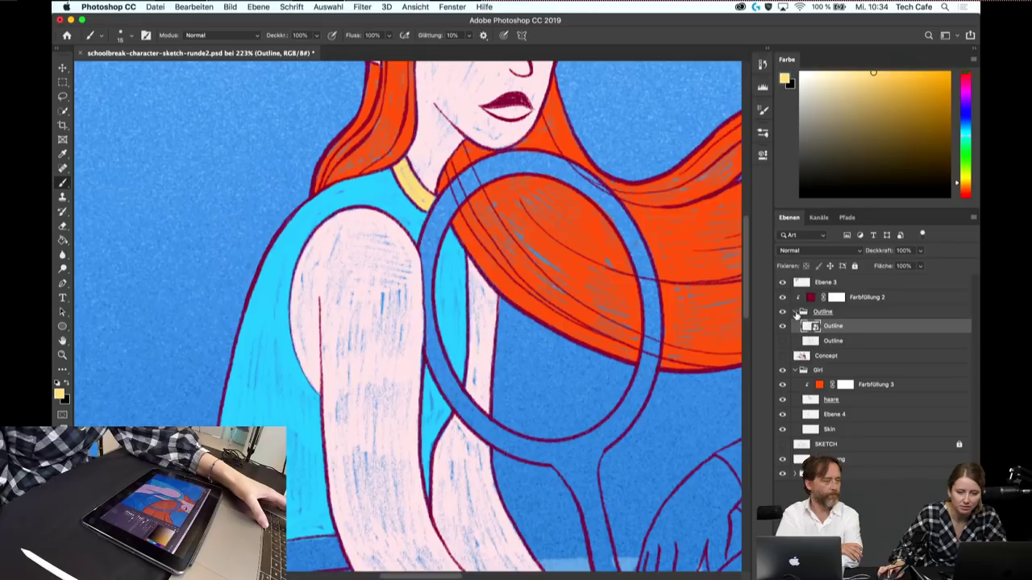
{"action": "left_click", "coordinate": [796, 313]}
{"action": "left_click", "coordinate": [782, 312]}
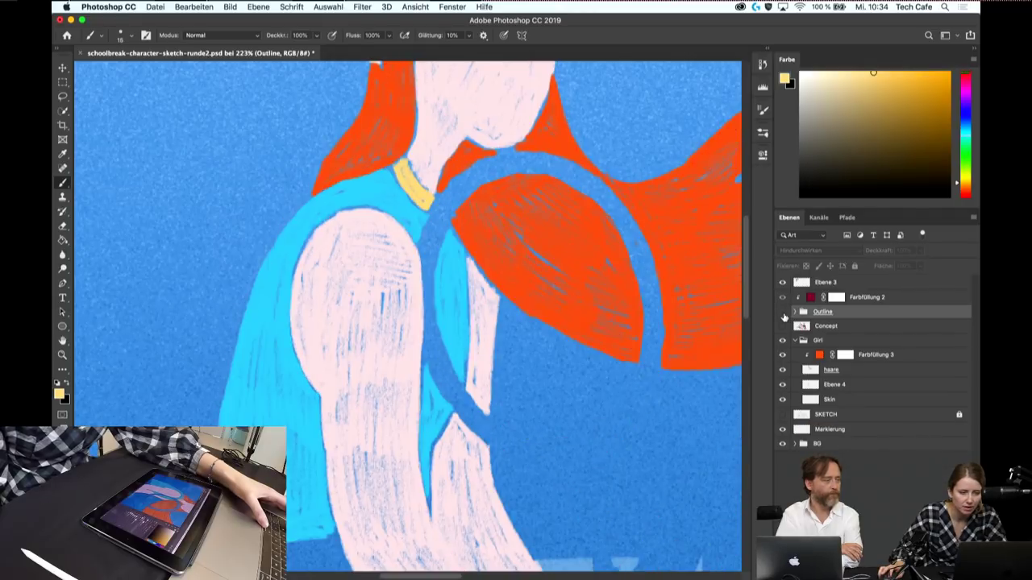
{"action": "key", "text": "ctrl+minus"}
{"action": "key", "text": "ctrl+minus"}
{"action": "key", "text": "ctrl+minus"}
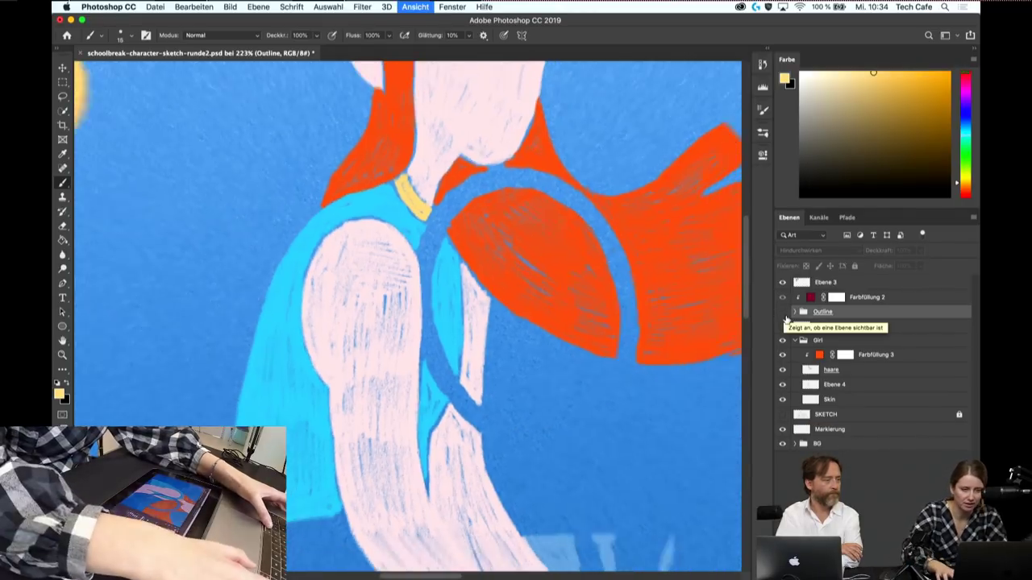
{"action": "key", "text": "ctrl+1"}
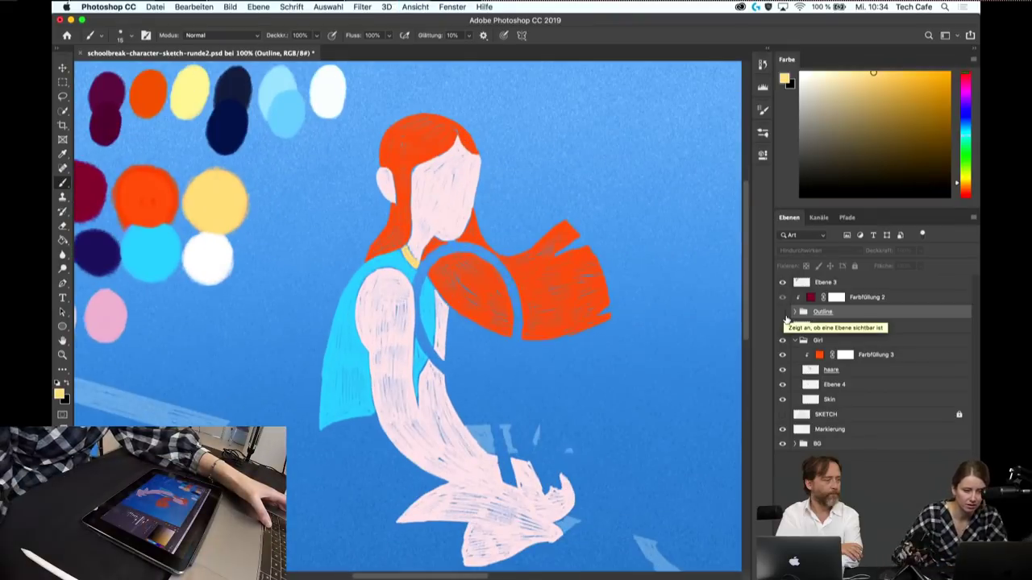
{"action": "left_click", "coordinate": [782, 313]}
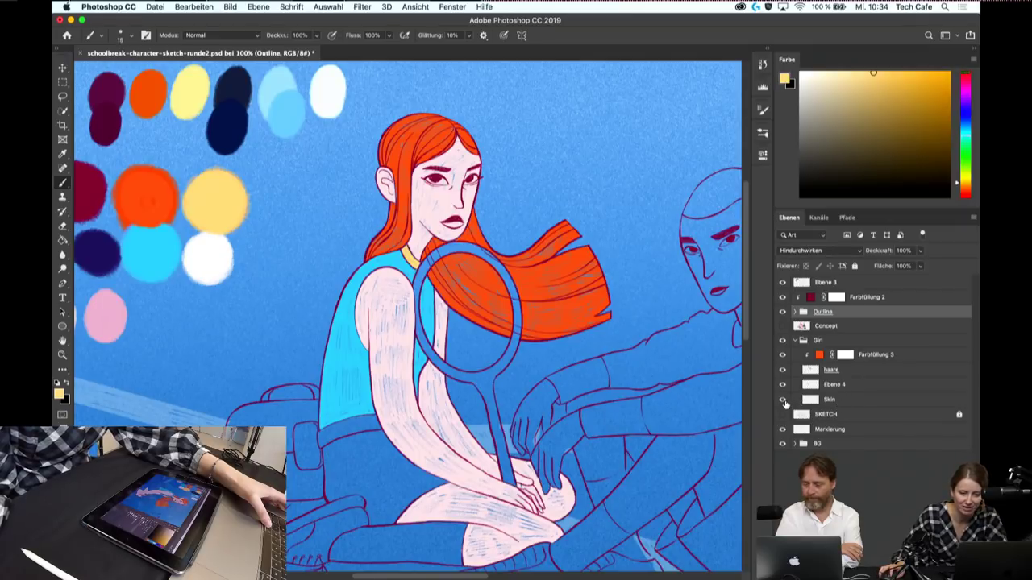
{"action": "left_click", "coordinate": [783, 401]}
{"action": "left_click", "coordinate": [783, 400]}
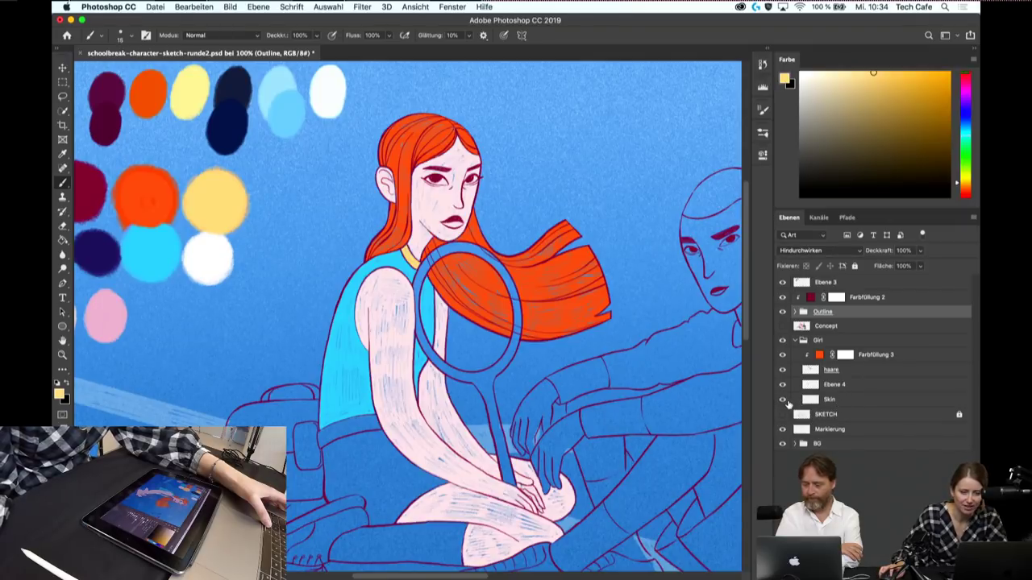
{"action": "left_click", "coordinate": [828, 400]}
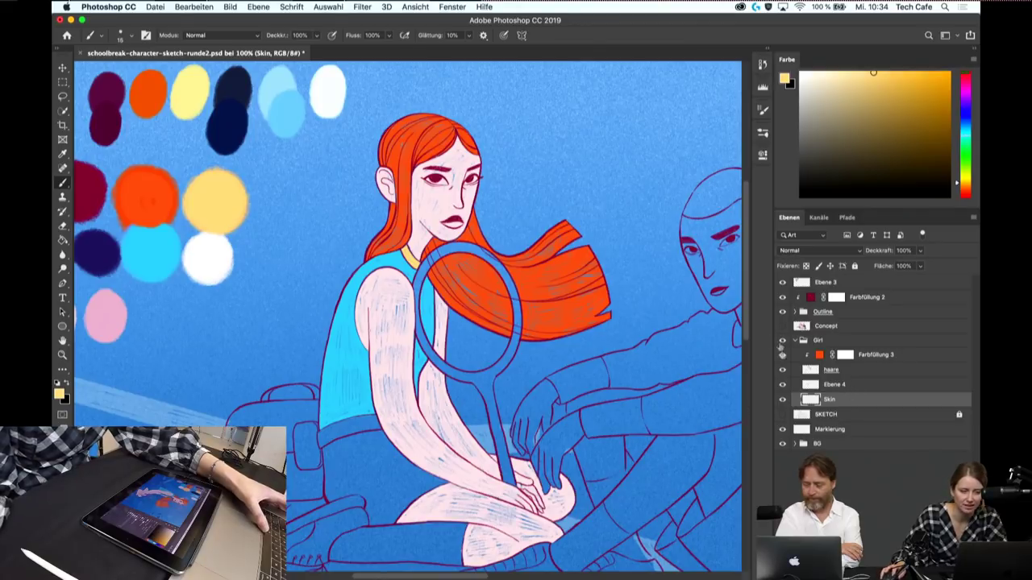
{"action": "left_click", "coordinate": [782, 311]}
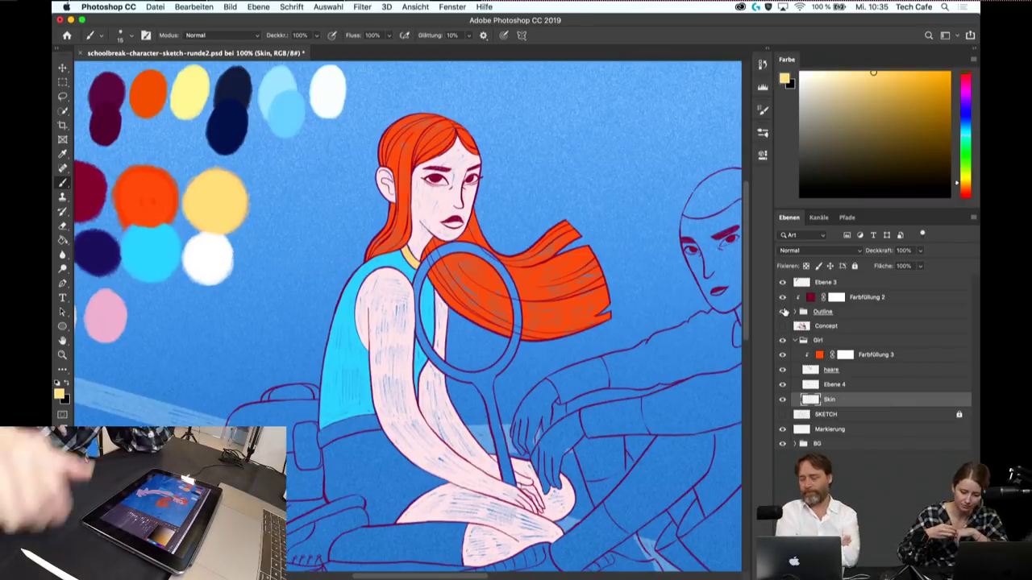
{"action": "left_click_drag", "start_coordinate": [394, 289], "coordinate": [396, 313]}
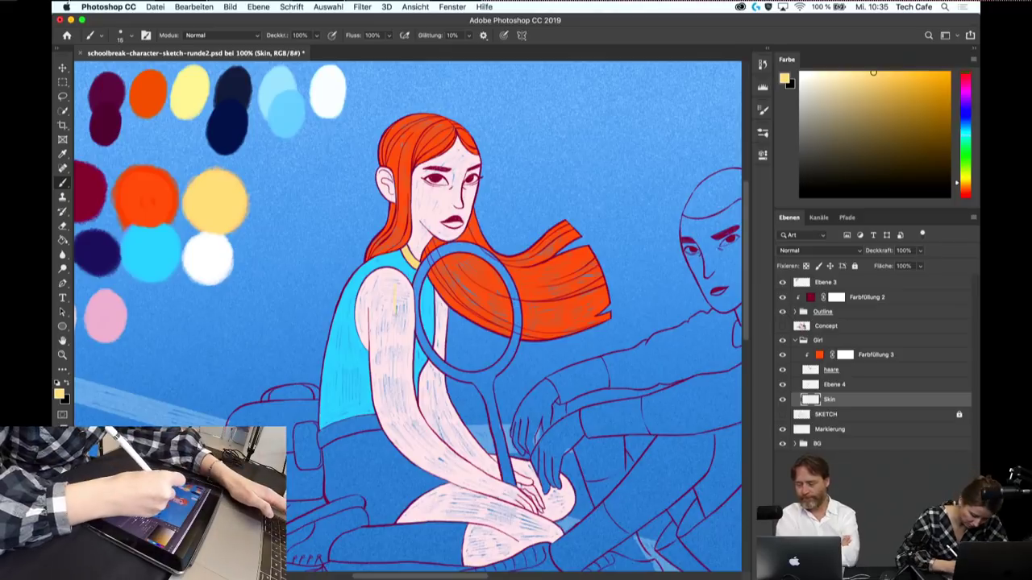
{"action": "scroll", "coordinate": [407, 315], "scroll_direction": "up", "scroll_amount": 2}
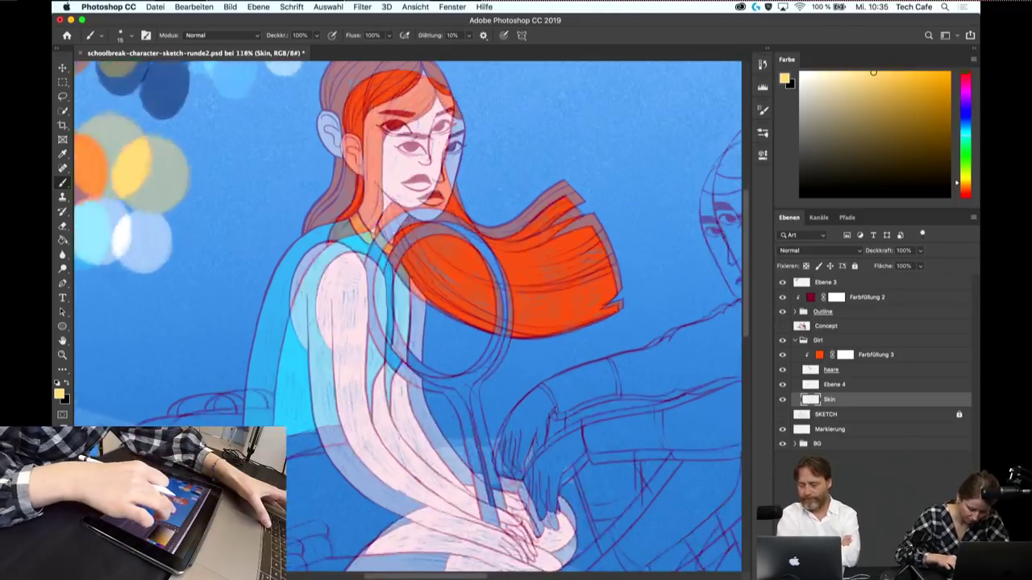
{"action": "scroll", "coordinate": [407, 315], "scroll_direction": "up", "scroll_amount": 1}
{"action": "scroll", "coordinate": [407, 314], "scroll_direction": "up", "scroll_amount": 1}
{"action": "scroll", "coordinate": [407, 314], "scroll_direction": "up", "scroll_amount": 1}
{"action": "scroll", "coordinate": [407, 314], "scroll_direction": "up", "scroll_amount": 1}
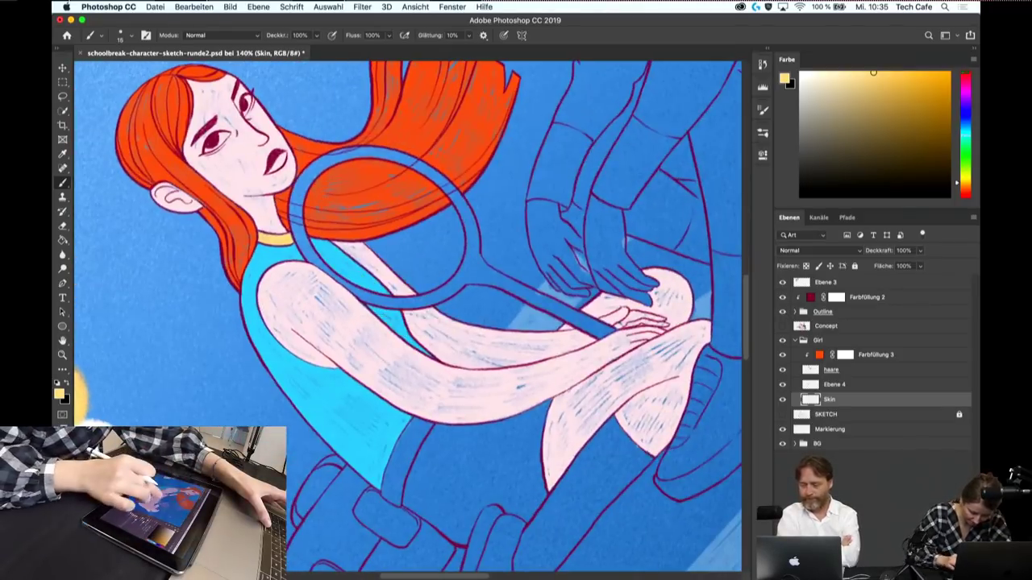
{"action": "scroll", "coordinate": [407, 314], "scroll_direction": "up", "scroll_amount": 2}
{"action": "scroll", "coordinate": [407, 315], "scroll_direction": "up", "scroll_amount": 2}
{"action": "scroll", "coordinate": [407, 315], "scroll_direction": "up", "scroll_amount": 1}
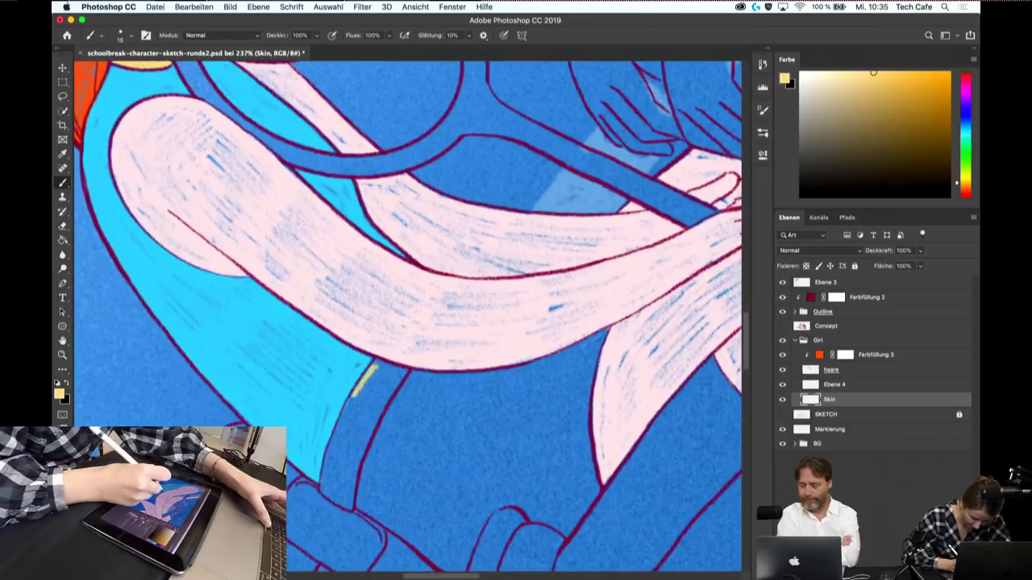
{"action": "mouse_move", "coordinate": [372, 372]}
{"action": "left_mouse_down"}
{"action": "mouse_move", "coordinate": [339, 435]}
{"action": "mouse_move", "coordinate": [346, 448]}
{"action": "left_mouse_up"}
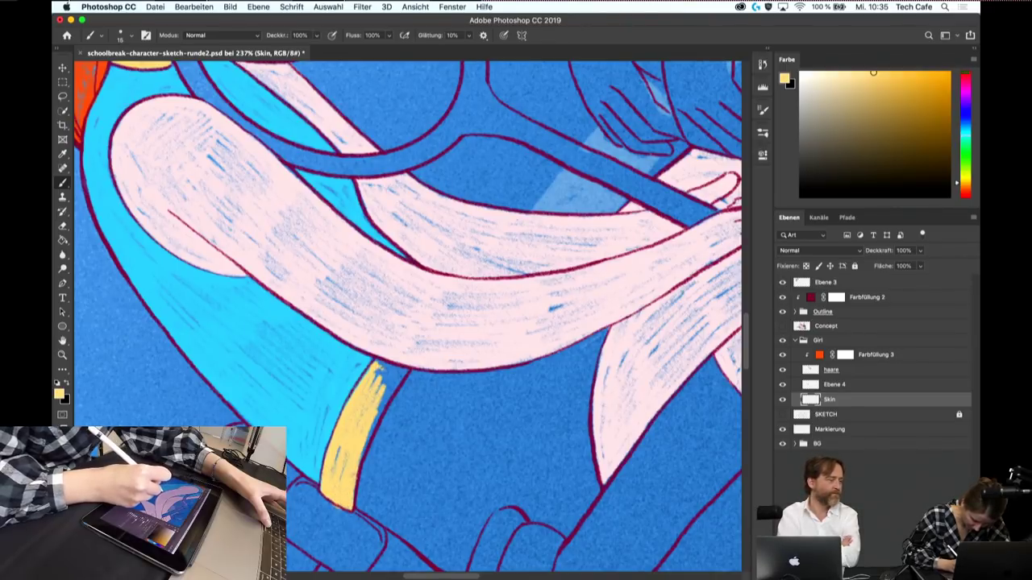
{"action": "key", "text": "e"}
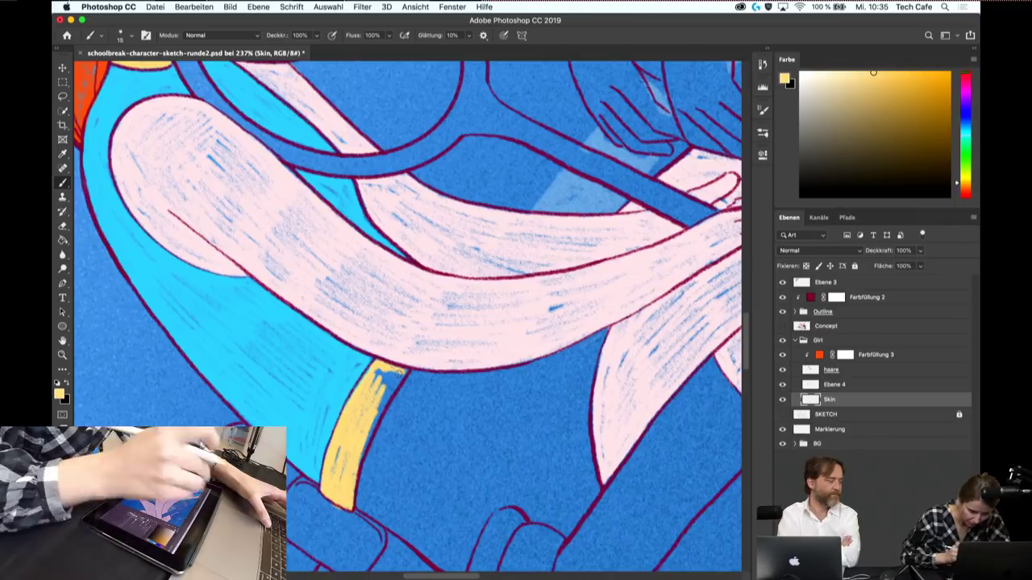
{"action": "left_click_drag", "start_coordinate": [399, 370], "coordinate": [381, 379]}
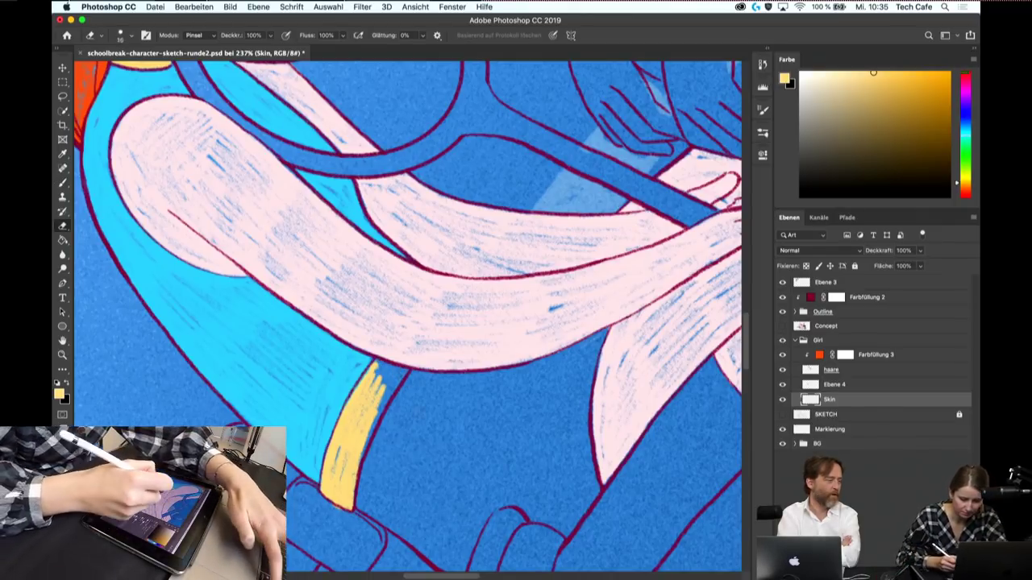
{"action": "left_click_drag", "start_coordinate": [383, 373], "coordinate": [353, 445]}
{"action": "mouse_move", "coordinate": [367, 371]}
{"action": "left_mouse_down"}
{"action": "mouse_move", "coordinate": [330, 496]}
{"action": "mouse_move", "coordinate": [350, 511]}
{"action": "left_mouse_up"}
{"action": "key", "text": "b"}
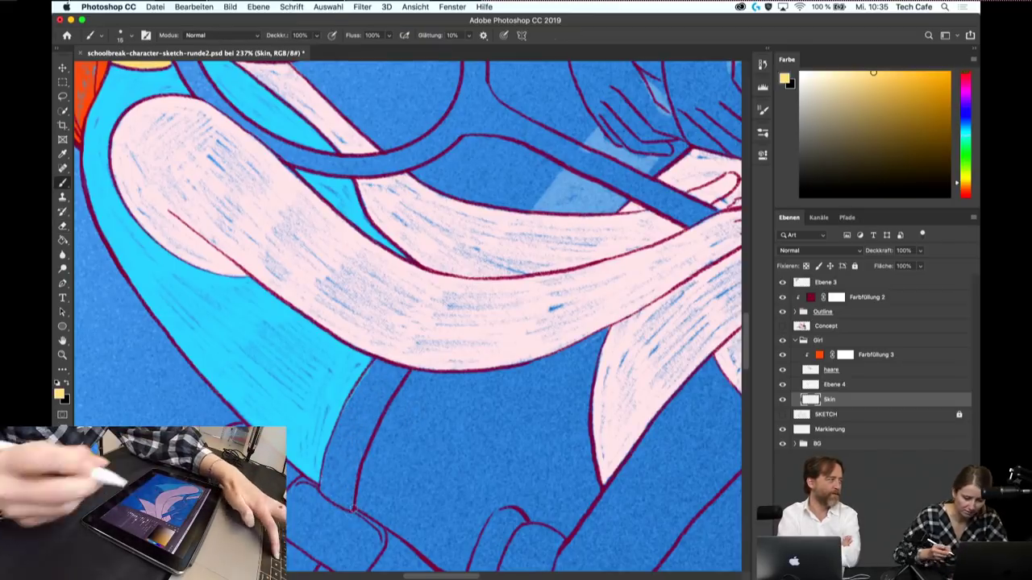
- On Ebene 4, fill the waistband and sleeve trim with yellow strokes
{"action": "left_click", "coordinate": [835, 385]}
{"action": "left_click_drag", "start_coordinate": [376, 365], "coordinate": [338, 451]}
{"action": "mouse_move", "coordinate": [377, 400]}
{"action": "left_mouse_down"}
{"action": "mouse_move", "coordinate": [355, 456]}
{"action": "mouse_move", "coordinate": [327, 464]}
{"action": "left_mouse_up"}
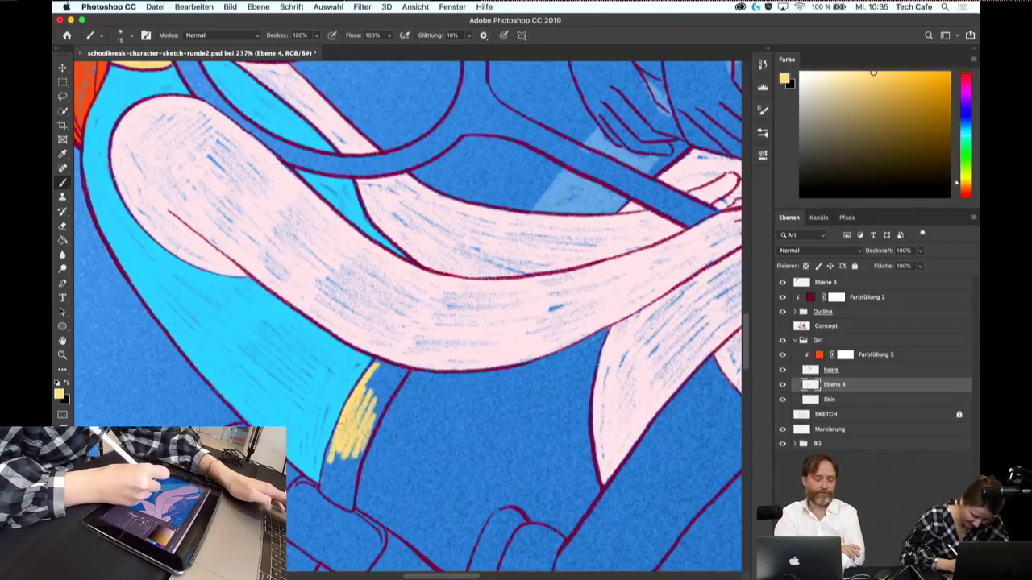
{"action": "left_click_drag", "start_coordinate": [345, 423], "coordinate": [323, 490]}
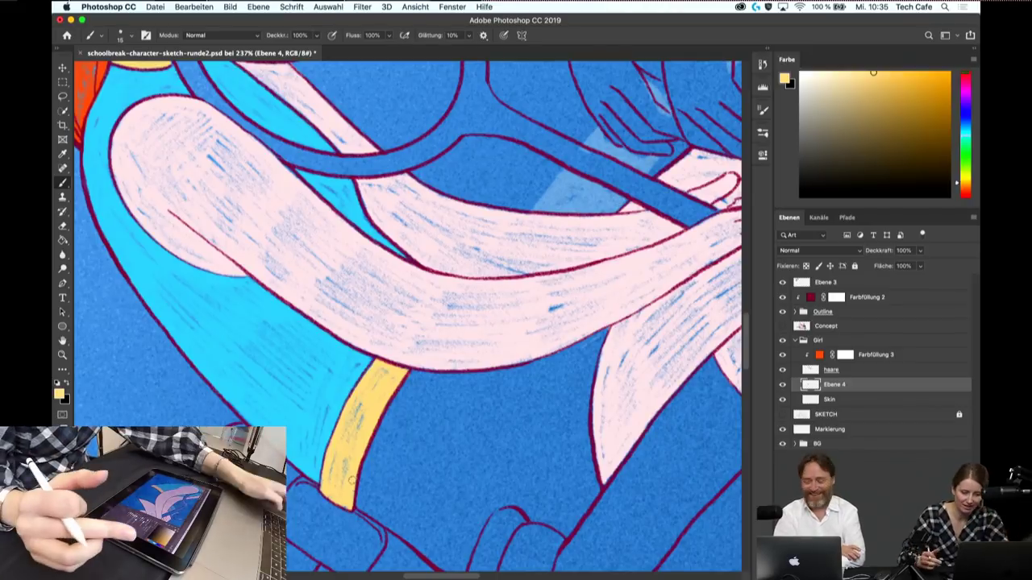
- Zoom and scroll the view out to 84% to see the yellow waistband
{"action": "scroll", "coordinate": [408, 319], "scroll_direction": "up", "scroll_amount": 5}
{"action": "scroll", "coordinate": [408, 320], "scroll_direction": "down", "scroll_amount": 3}
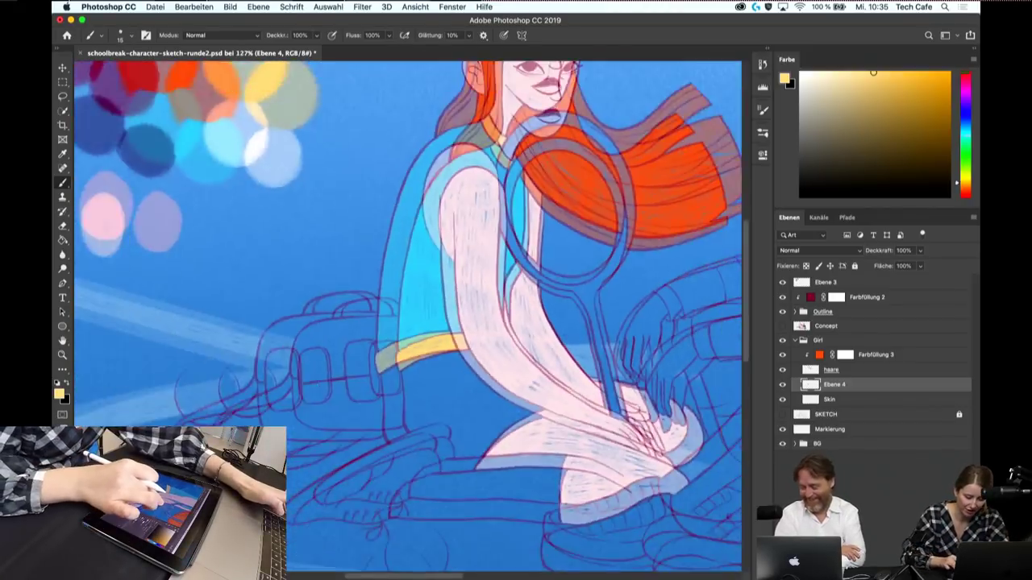
{"action": "scroll", "coordinate": [408, 320], "scroll_direction": "down", "scroll_amount": 1}
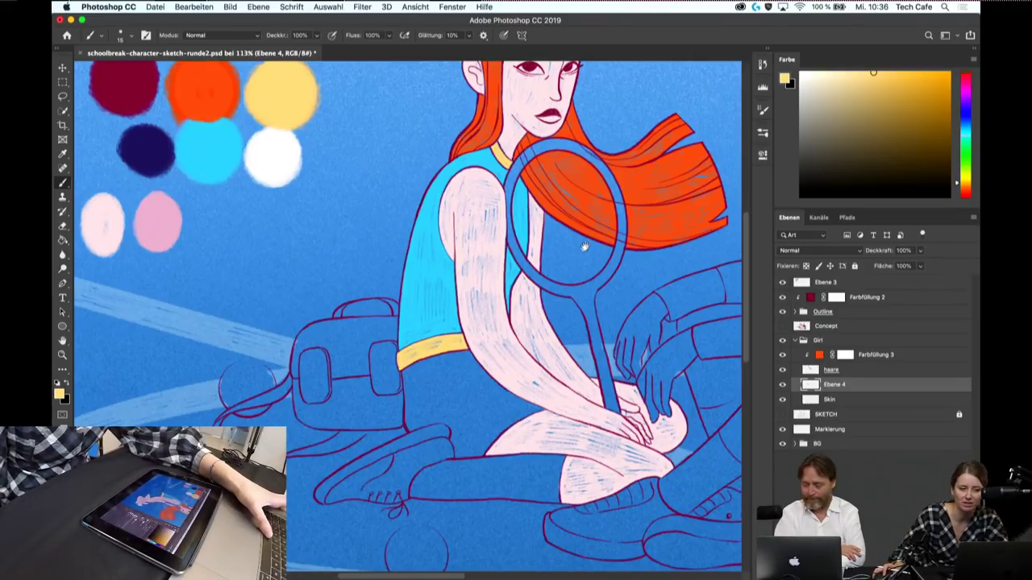
{"action": "scroll", "coordinate": [407, 316], "scroll_direction": "up", "scroll_amount": 3}
{"action": "scroll", "coordinate": [408, 316], "scroll_direction": "right", "scroll_amount": 3}
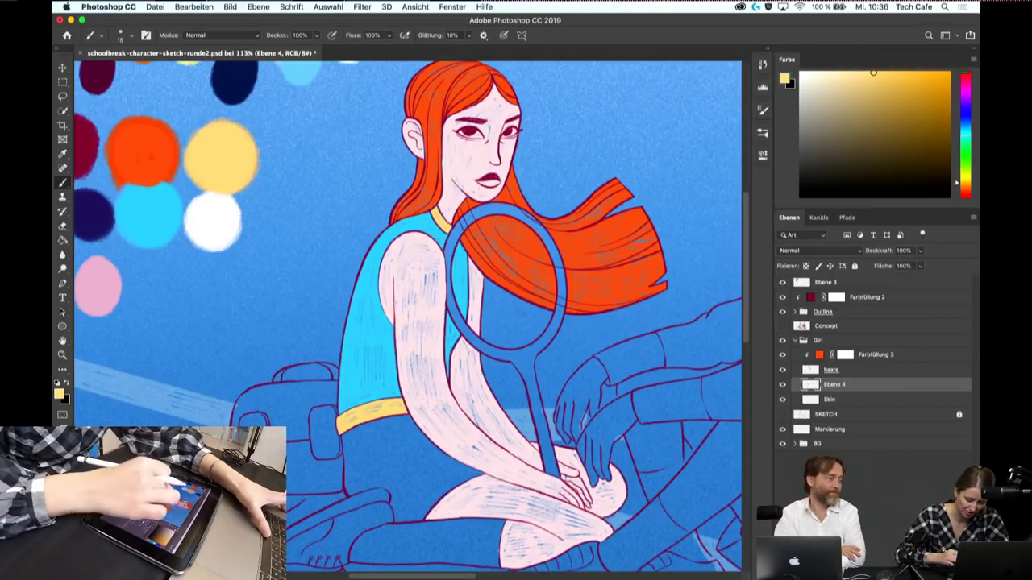
{"action": "scroll", "coordinate": [408, 316], "scroll_direction": "up", "scroll_amount": 3}
{"action": "scroll", "coordinate": [408, 316], "scroll_direction": "down", "scroll_amount": 2}
{"action": "scroll", "coordinate": [408, 316], "scroll_direction": "down", "scroll_amount": 4}
{"action": "scroll", "coordinate": [408, 316], "scroll_direction": "up", "scroll_amount": 2}
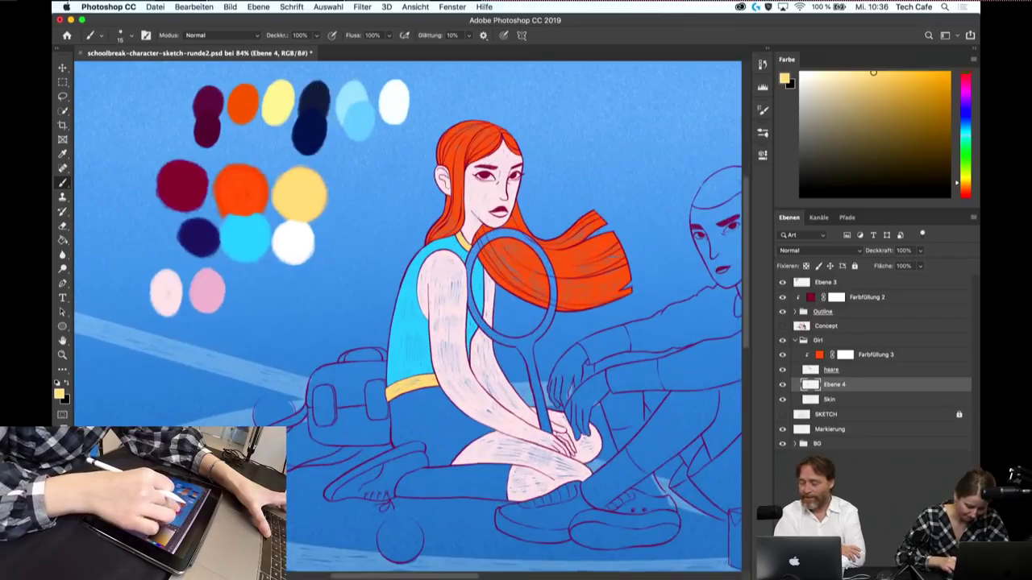
- Sample the dark navy swatch and create a new empty layer, Ebene 5, for the shorts
{"action": "left_click", "coordinate": [194, 246], "text": "alt"}
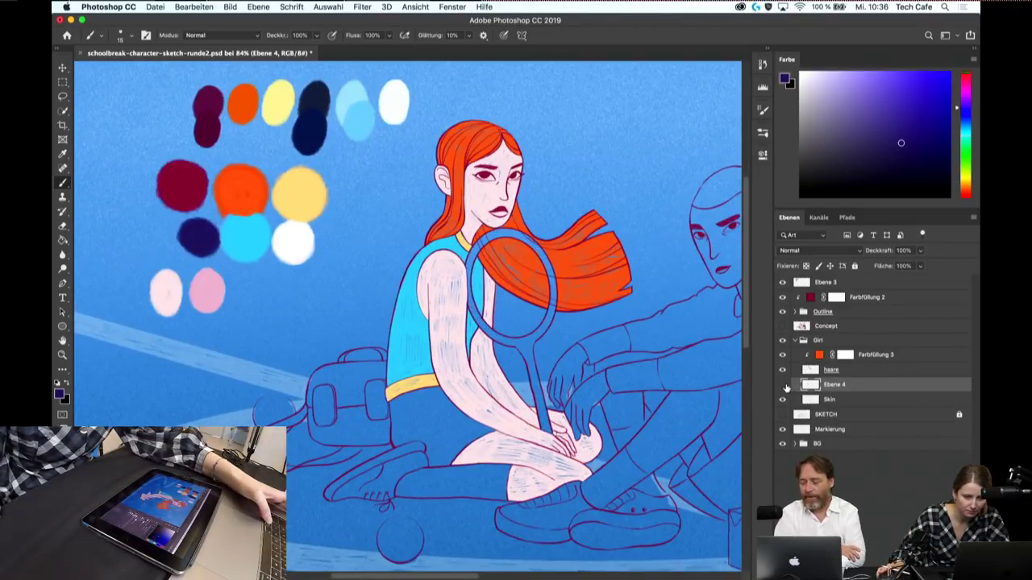
{"action": "left_click", "coordinate": [782, 384]}
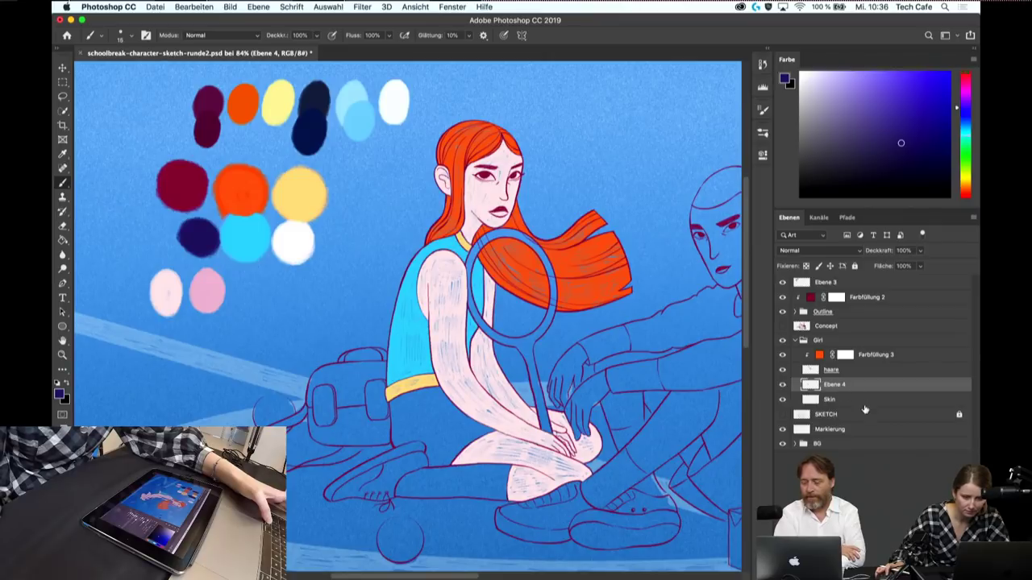
{"action": "key", "text": "ctrl+shift+alt+n"}
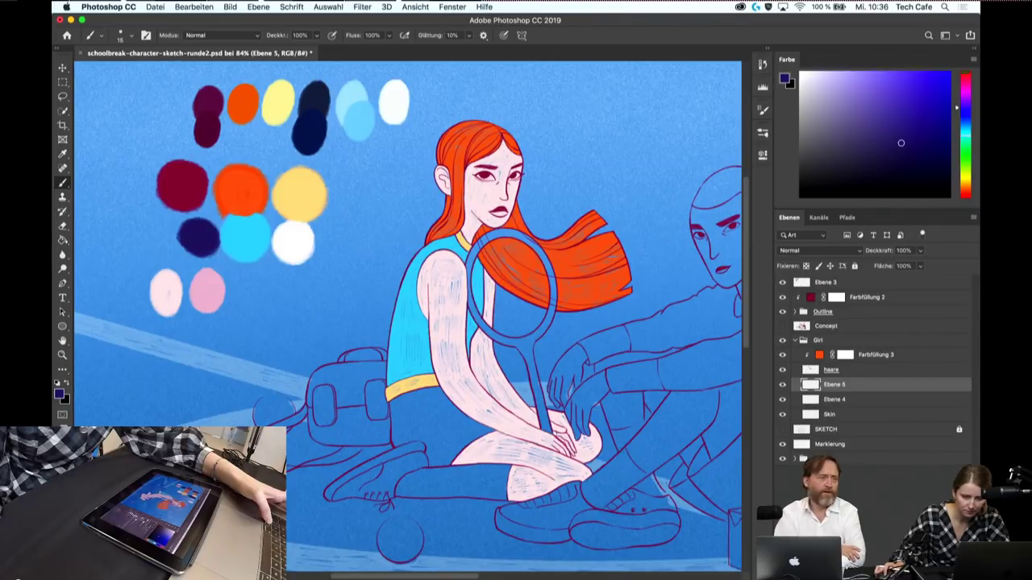
{"action": "scroll", "coordinate": [408, 320], "scroll_direction": "up", "scroll_amount": 3}
{"action": "scroll", "coordinate": [407, 315], "scroll_direction": "down", "scroll_amount": 5}
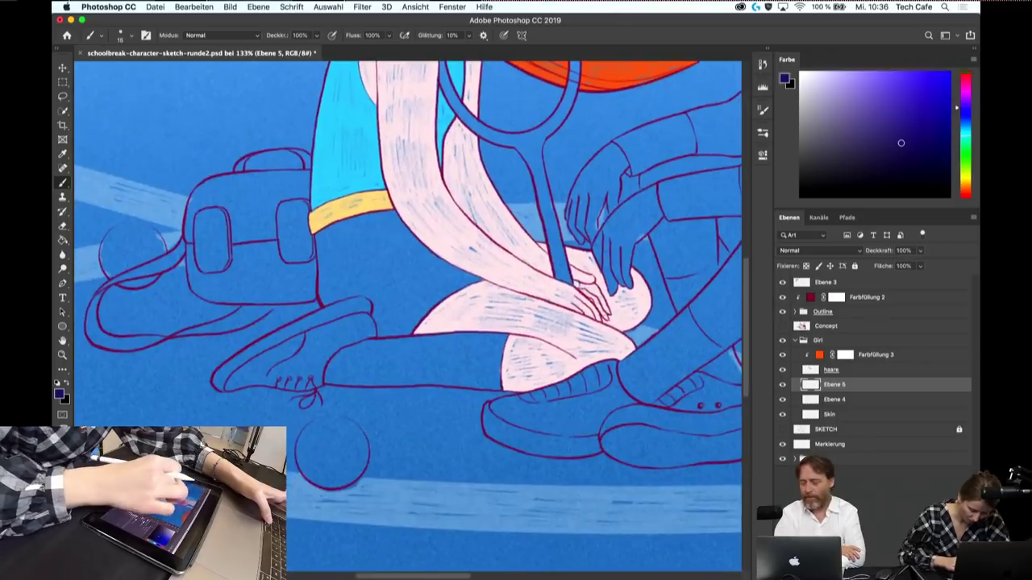
{"action": "scroll", "coordinate": [407, 315], "scroll_direction": "up", "scroll_amount": 2}
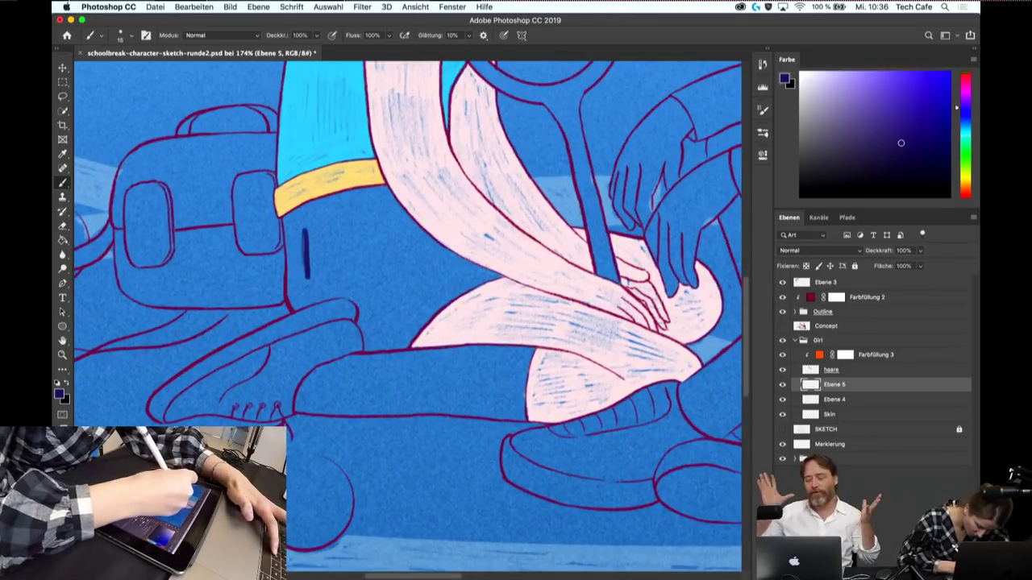
- Hatch navy strokes across the left and middle of the shorts below the waistband
{"action": "mouse_move", "coordinate": [297, 230]}
{"action": "left_mouse_down"}
{"action": "mouse_move", "coordinate": [291, 294]}
{"action": "mouse_move", "coordinate": [314, 297]}
{"action": "left_mouse_up"}
{"action": "left_click_drag", "start_coordinate": [321, 235], "coordinate": [320, 288]}
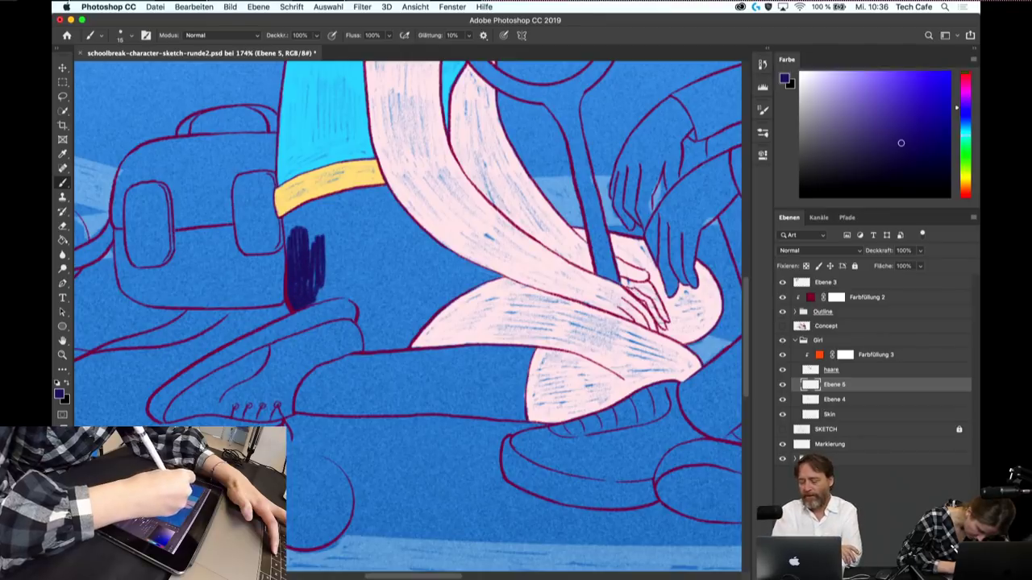
{"action": "mouse_move", "coordinate": [330, 230]}
{"action": "left_mouse_down"}
{"action": "mouse_move", "coordinate": [343, 292]}
{"action": "mouse_move", "coordinate": [367, 291]}
{"action": "left_mouse_up"}
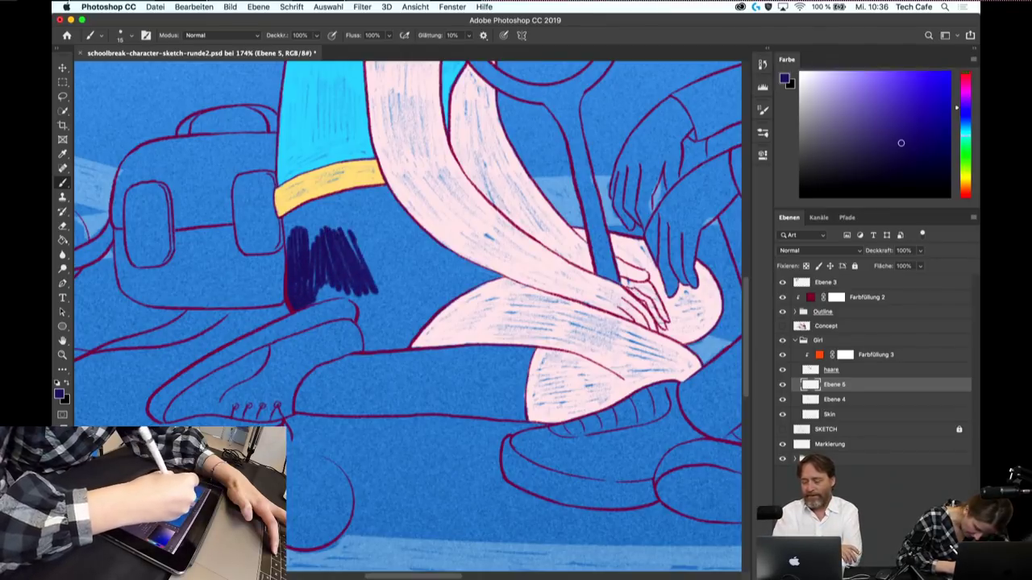
{"action": "left_click_drag", "start_coordinate": [374, 230], "coordinate": [395, 283]}
{"action": "scroll", "coordinate": [404, 314], "scroll_direction": "up", "scroll_amount": 2}
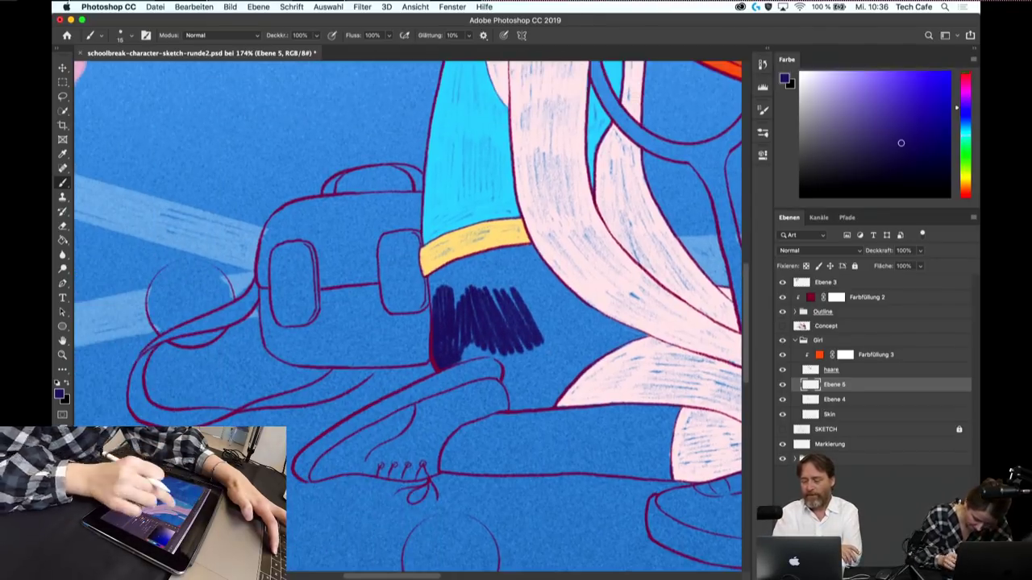
{"action": "scroll", "coordinate": [403, 315], "scroll_direction": "up", "scroll_amount": 1}
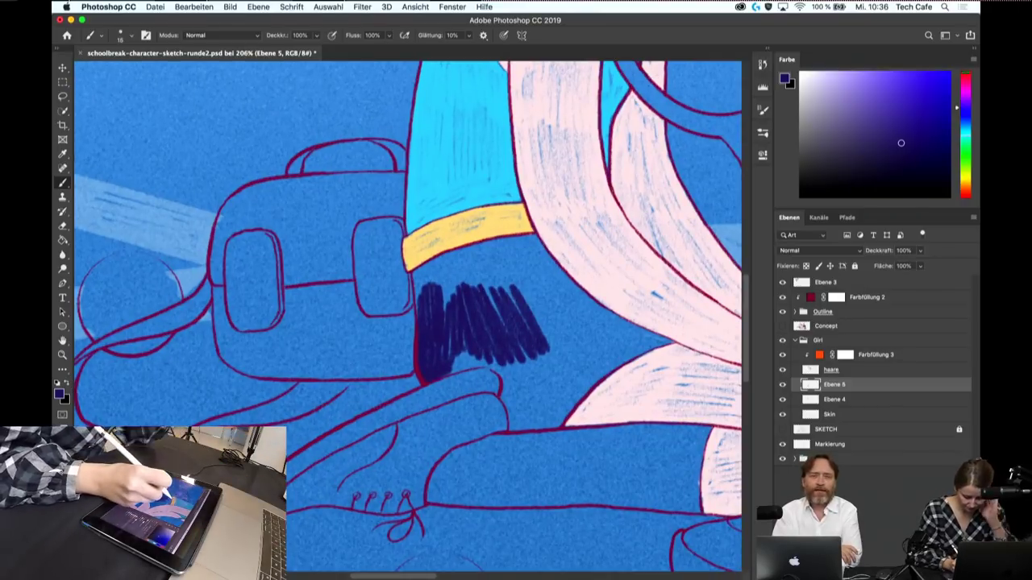
- Shade under the waistband and hatch the right side of the shorts in navy
{"action": "mouse_move", "coordinate": [450, 253]}
{"action": "left_mouse_down"}
{"action": "mouse_move", "coordinate": [415, 275]}
{"action": "mouse_move", "coordinate": [418, 293]}
{"action": "left_mouse_up"}
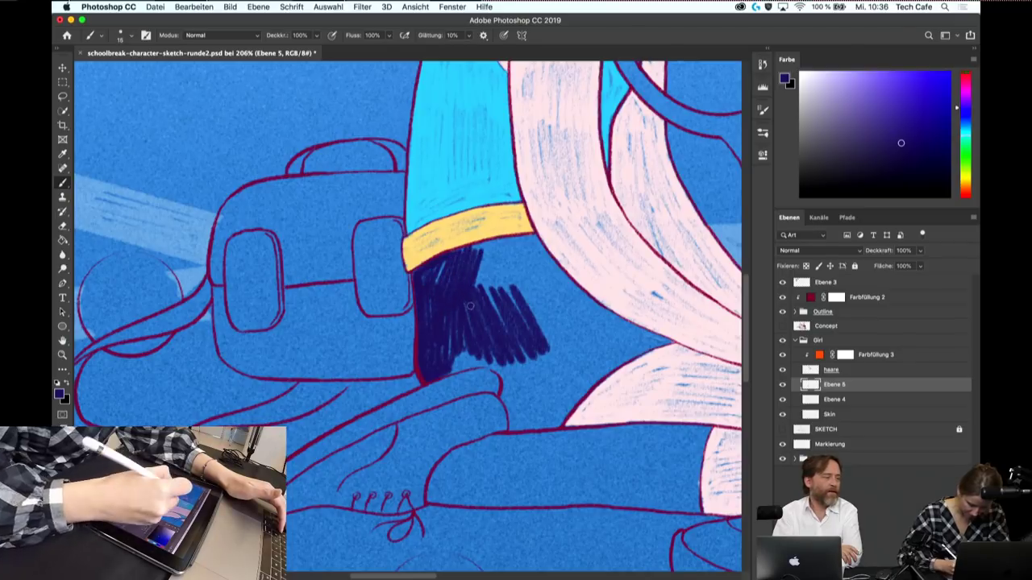
{"action": "left_click_drag", "start_coordinate": [487, 252], "coordinate": [500, 321]}
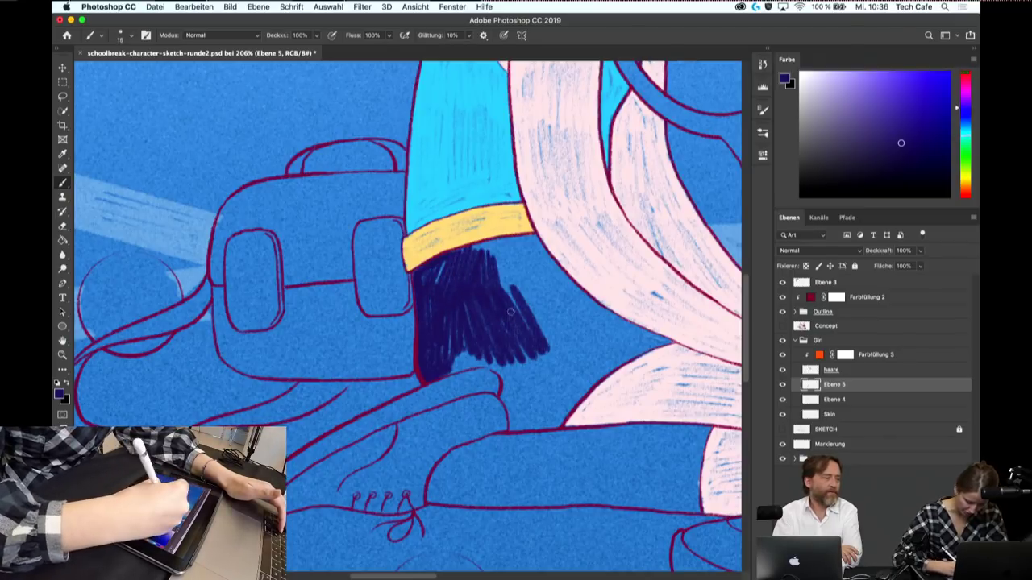
{"action": "mouse_move", "coordinate": [496, 258]}
{"action": "left_mouse_down"}
{"action": "mouse_move", "coordinate": [529, 327]}
{"action": "mouse_move", "coordinate": [569, 338]}
{"action": "left_mouse_up"}
{"action": "left_click_drag", "start_coordinate": [528, 266], "coordinate": [592, 331]}
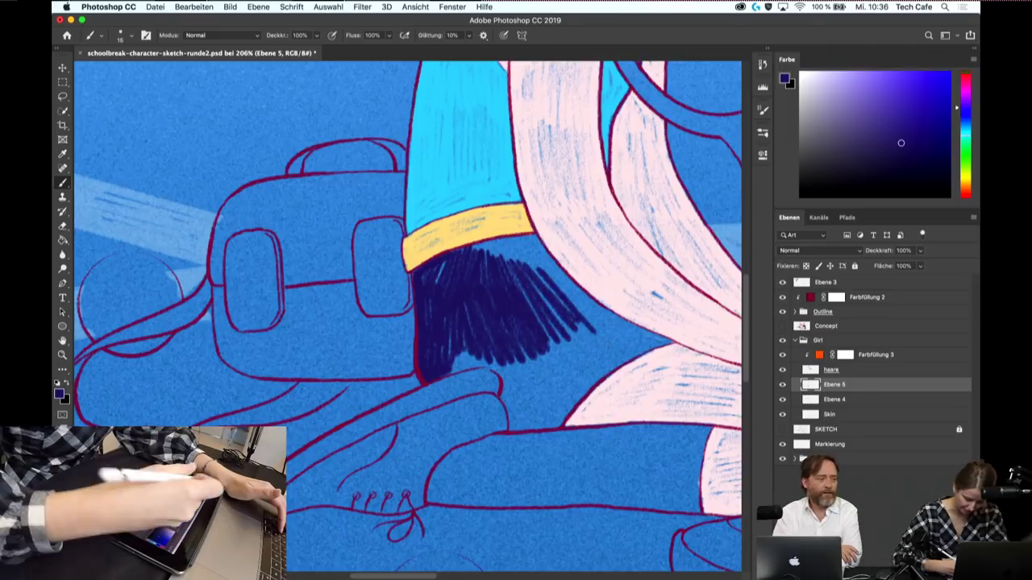
{"action": "key", "text": "r"}
{"action": "left_click_drag", "start_coordinate": [524, 242], "coordinate": [484, 314]}
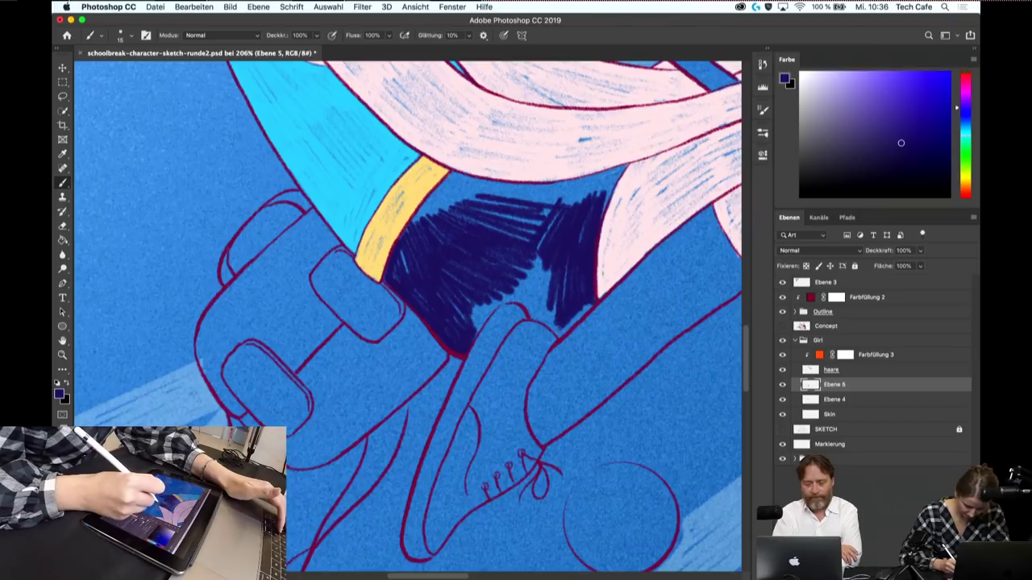
- Rotate and zoom in, then fill the light gaps in the middle of the shorts with navy
{"action": "left_click_drag", "start_coordinate": [588, 307], "coordinate": [403, 311]}
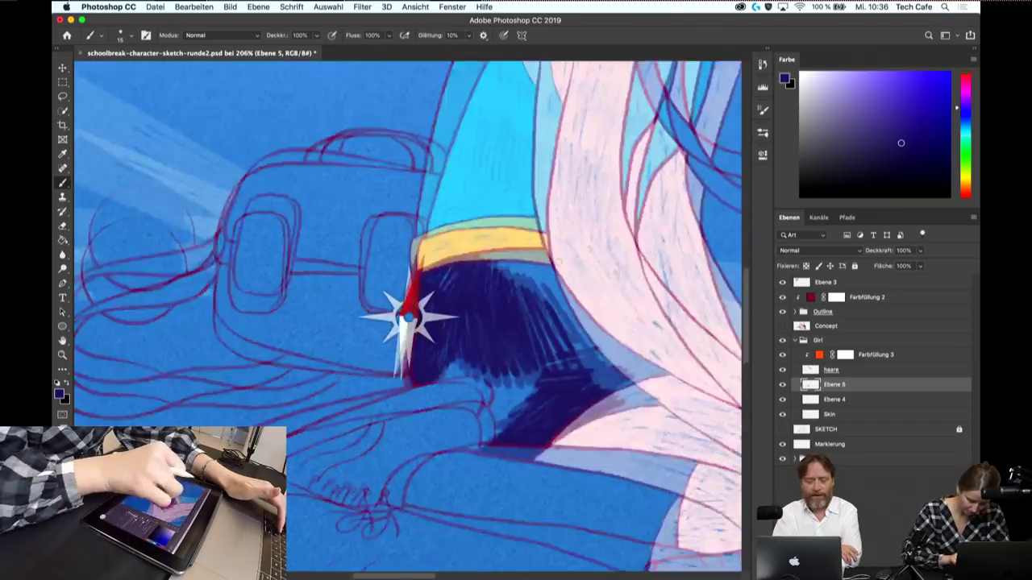
{"action": "scroll", "coordinate": [417, 276], "scroll_direction": "up", "scroll_amount": 2}
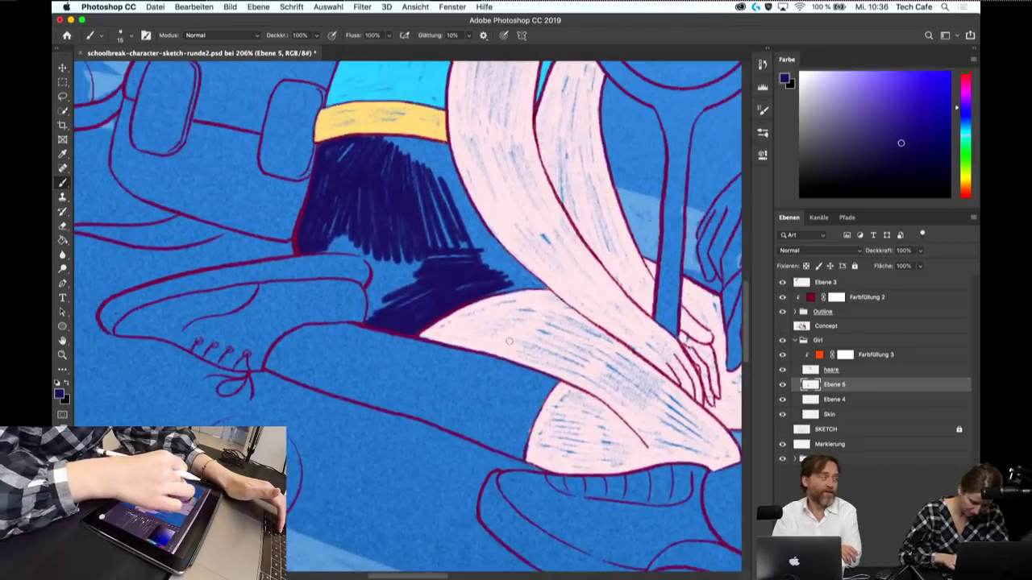
{"action": "scroll", "coordinate": [418, 276], "scroll_direction": "up", "scroll_amount": 2}
{"action": "scroll", "coordinate": [418, 275], "scroll_direction": "up", "scroll_amount": 1}
{"action": "mouse_move", "coordinate": [326, 235]}
{"action": "left_mouse_down"}
{"action": "mouse_move", "coordinate": [337, 282]}
{"action": "mouse_move", "coordinate": [320, 330]}
{"action": "left_mouse_up"}
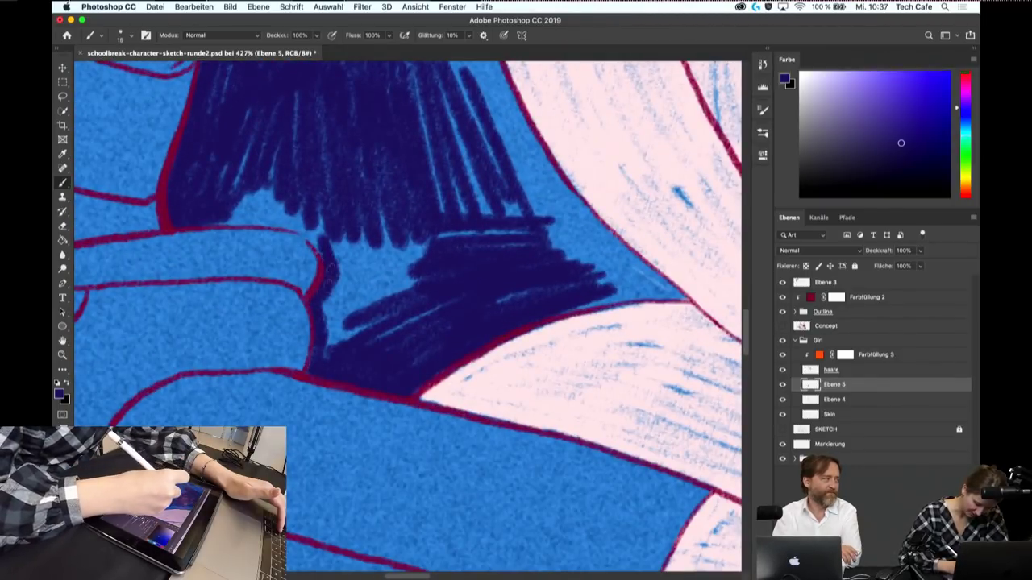
{"action": "mouse_move", "coordinate": [335, 238]}
{"action": "left_mouse_down"}
{"action": "mouse_move", "coordinate": [330, 354]}
{"action": "mouse_move", "coordinate": [342, 343]}
{"action": "left_mouse_up"}
{"action": "left_click_drag", "start_coordinate": [379, 219], "coordinate": [367, 335]}
{"action": "mouse_move", "coordinate": [411, 216]}
{"action": "left_mouse_down"}
{"action": "mouse_move", "coordinate": [414, 299]}
{"action": "mouse_move", "coordinate": [397, 270]}
{"action": "left_mouse_up"}
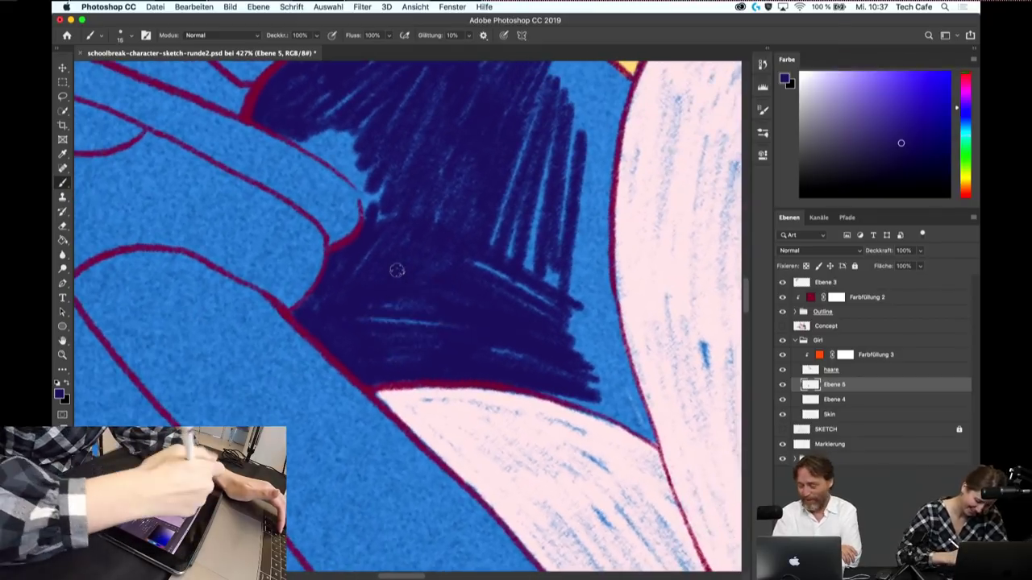
- Cover the remaining gaps along the red outline and right edge with navy
{"action": "left_click_drag", "start_coordinate": [287, 134], "coordinate": [364, 186]}
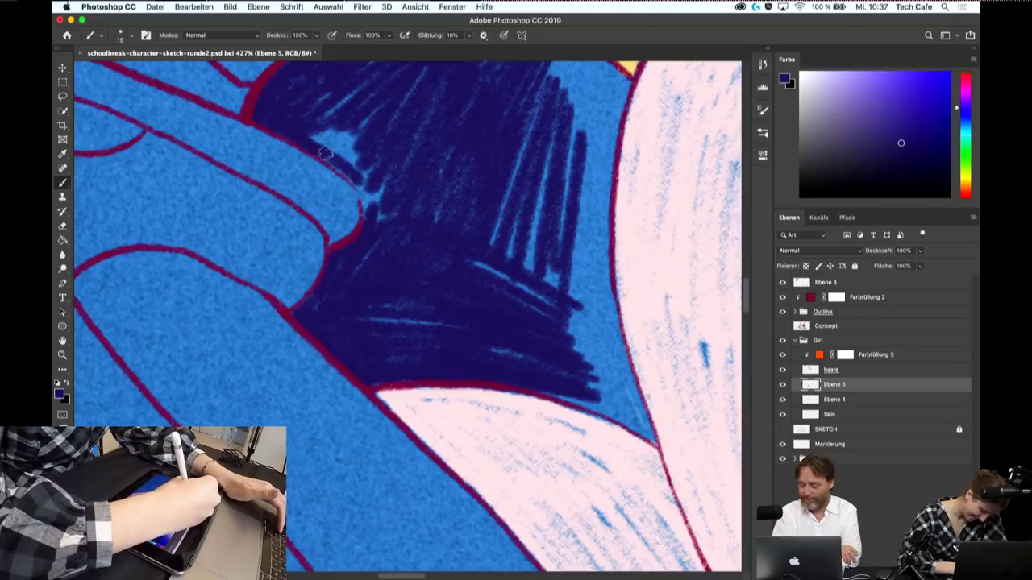
{"action": "mouse_move", "coordinate": [324, 152]}
{"action": "left_mouse_down"}
{"action": "mouse_move", "coordinate": [370, 198]}
{"action": "mouse_move", "coordinate": [372, 220]}
{"action": "left_mouse_up"}
{"action": "mouse_move", "coordinate": [314, 133]}
{"action": "left_mouse_down"}
{"action": "mouse_move", "coordinate": [363, 173]}
{"action": "mouse_move", "coordinate": [339, 119]}
{"action": "left_mouse_up"}
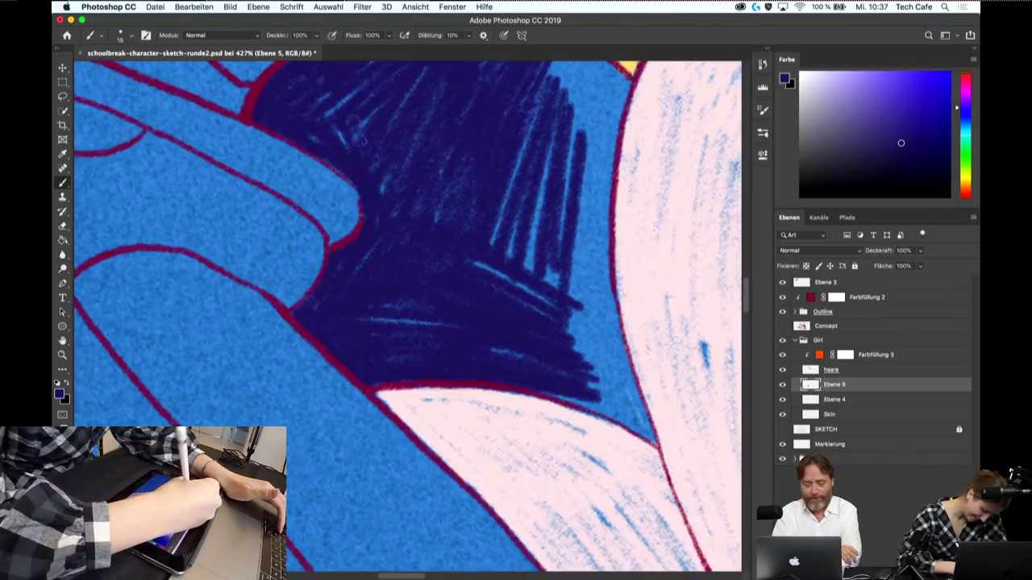
{"action": "scroll", "coordinate": [405, 231], "scroll_direction": "down", "scroll_amount": 3}
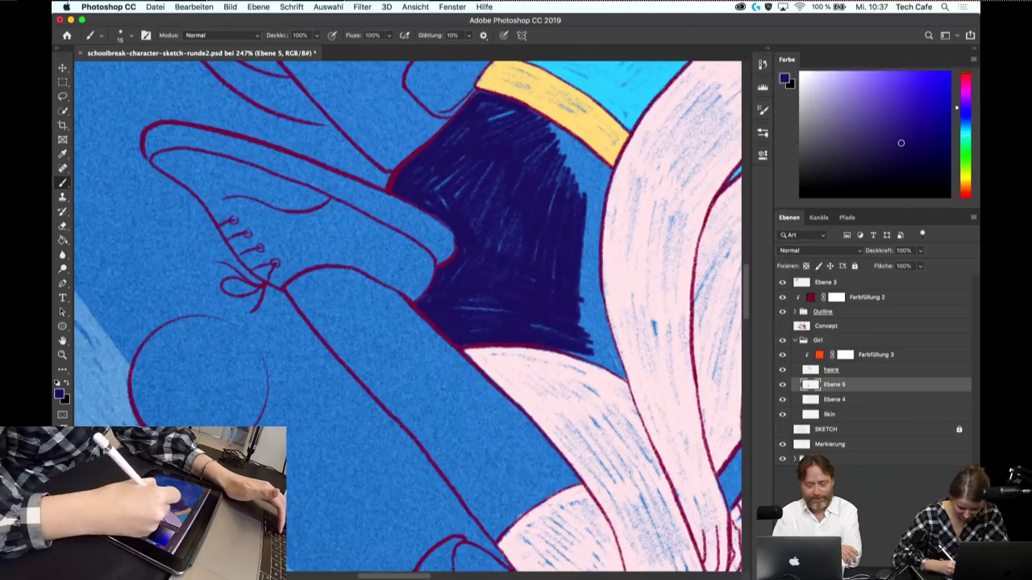
{"action": "mouse_move", "coordinate": [584, 194]}
{"action": "left_mouse_down"}
{"action": "mouse_move", "coordinate": [587, 319]}
{"action": "mouse_move", "coordinate": [593, 302]}
{"action": "left_mouse_up"}
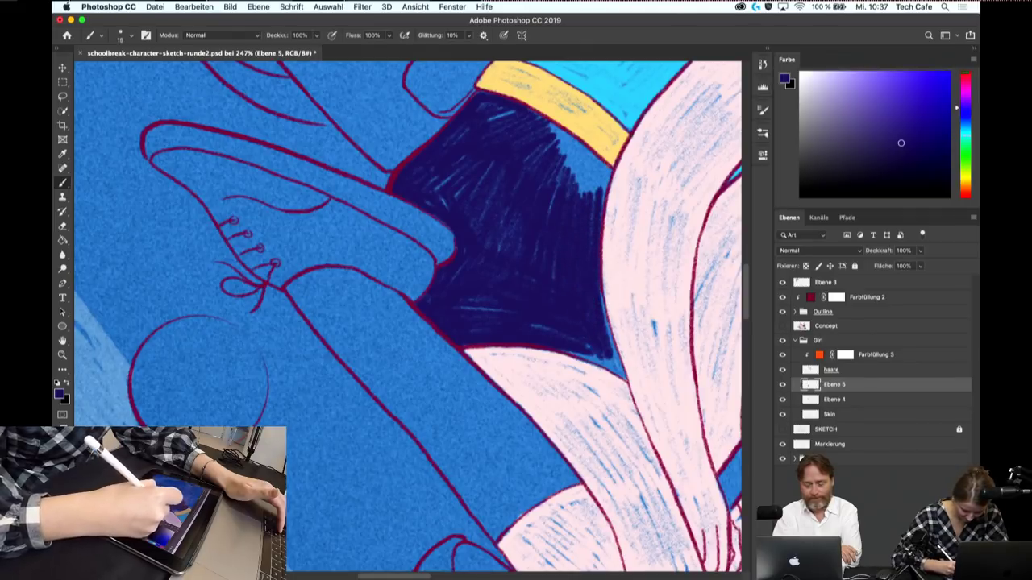
{"action": "left_click_drag", "start_coordinate": [619, 366], "coordinate": [598, 297]}
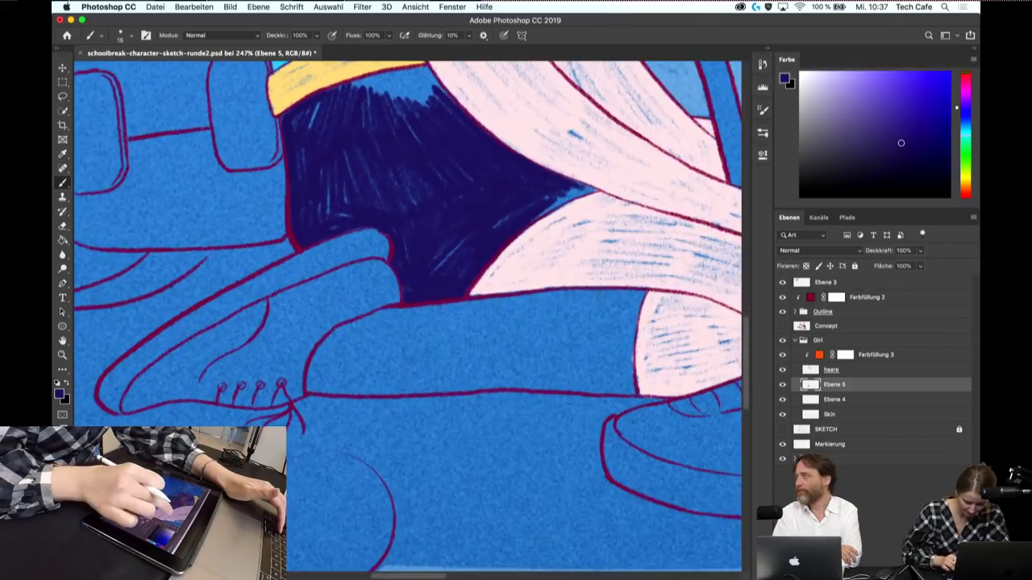
{"action": "left_click_drag", "start_coordinate": [649, 365], "coordinate": [606, 282]}
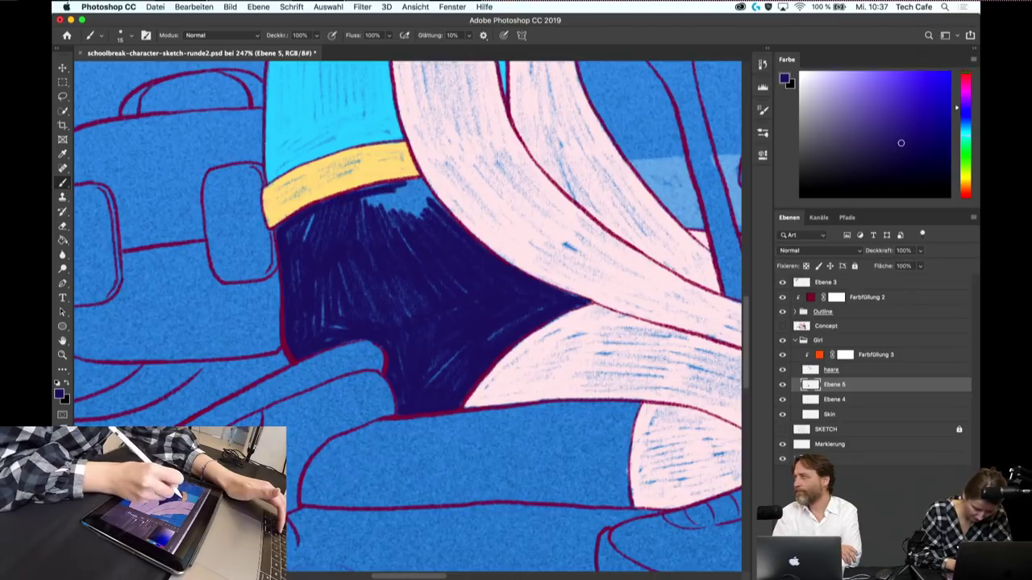
{"action": "mouse_move", "coordinate": [363, 189]}
{"action": "left_mouse_down"}
{"action": "mouse_move", "coordinate": [423, 206]}
{"action": "mouse_move", "coordinate": [432, 227]}
{"action": "mouse_move", "coordinate": [437, 192]}
{"action": "mouse_move", "coordinate": [420, 181]}
{"action": "left_mouse_up"}
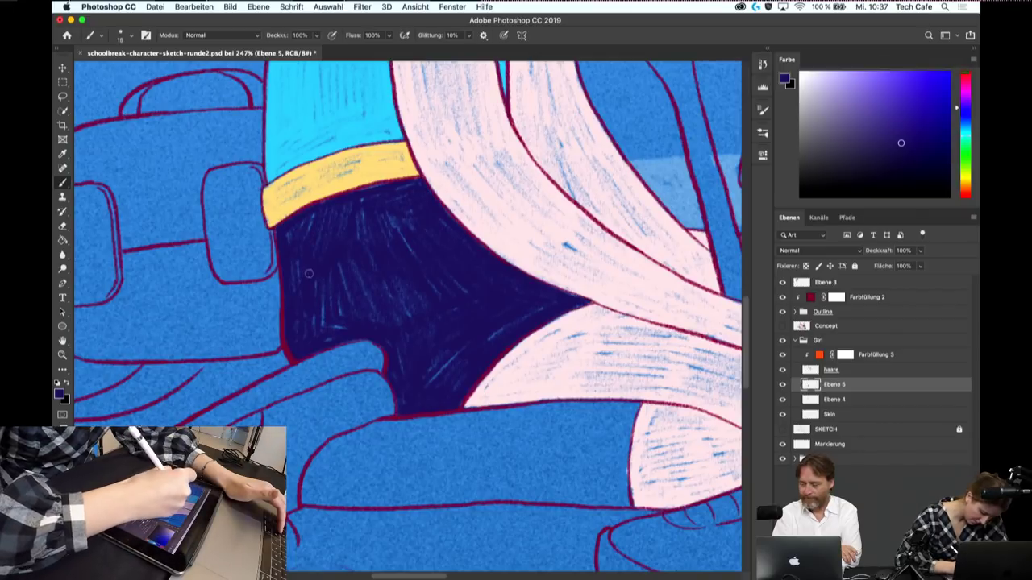
{"action": "scroll", "coordinate": [553, 310], "scroll_direction": "down", "scroll_amount": 3}
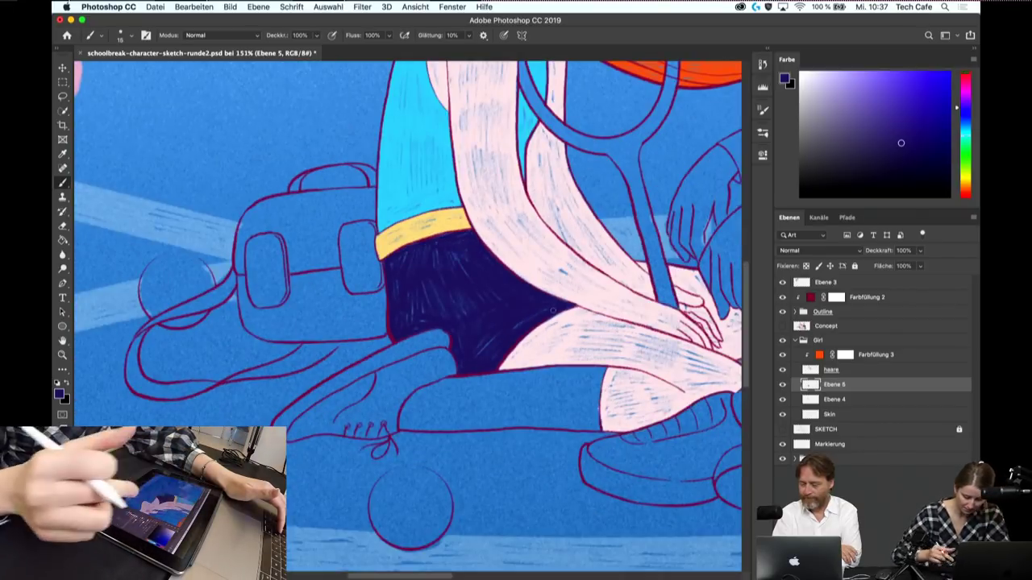
- Rename Ebene 5 to Hose, save, and add a new empty layer above it
{"action": "double_click", "coordinate": [845, 388]}
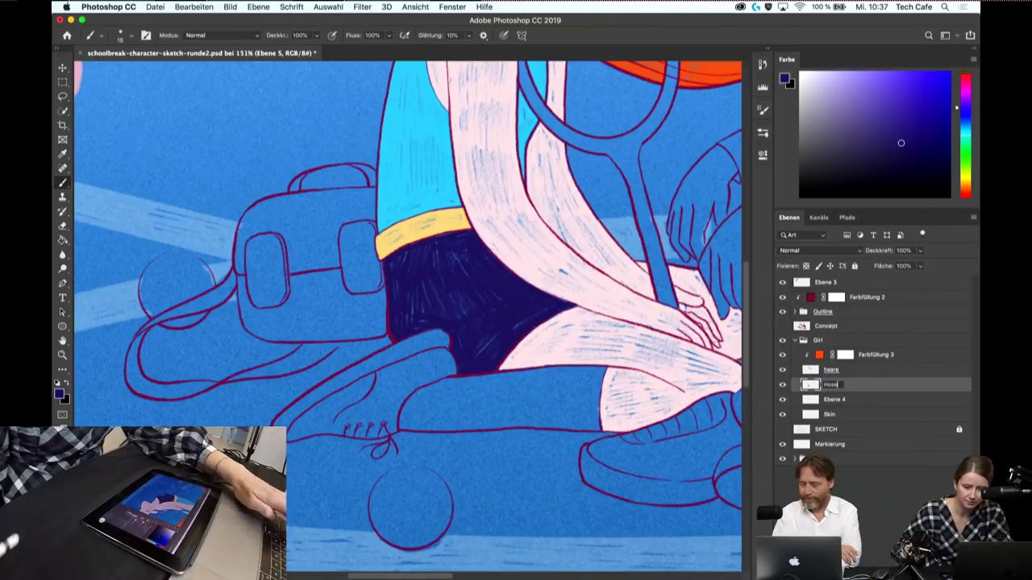
{"action": "type", "text": "Hose"}
{"action": "key", "text": "ctrl+s"}
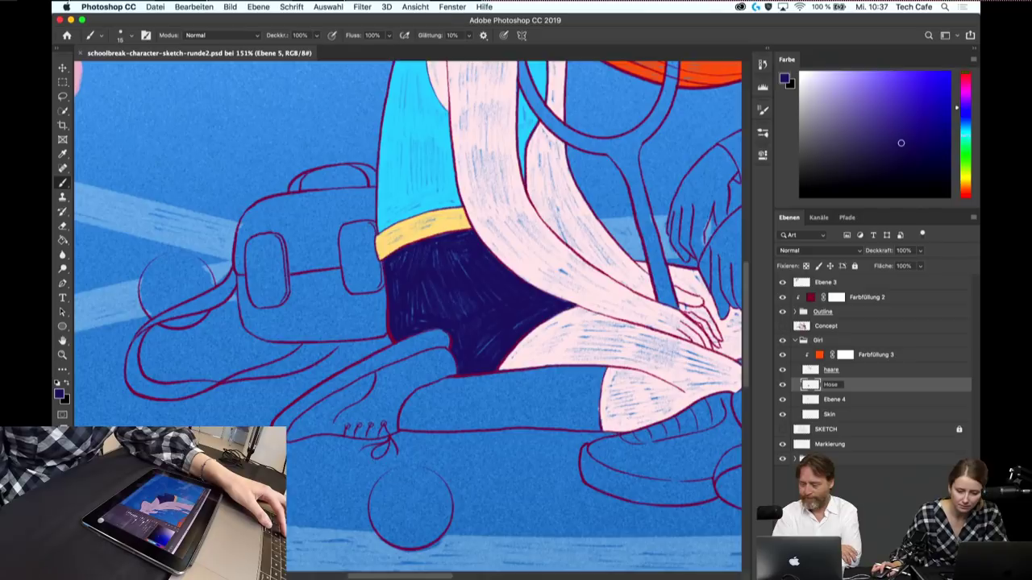
{"action": "key", "text": "Return"}
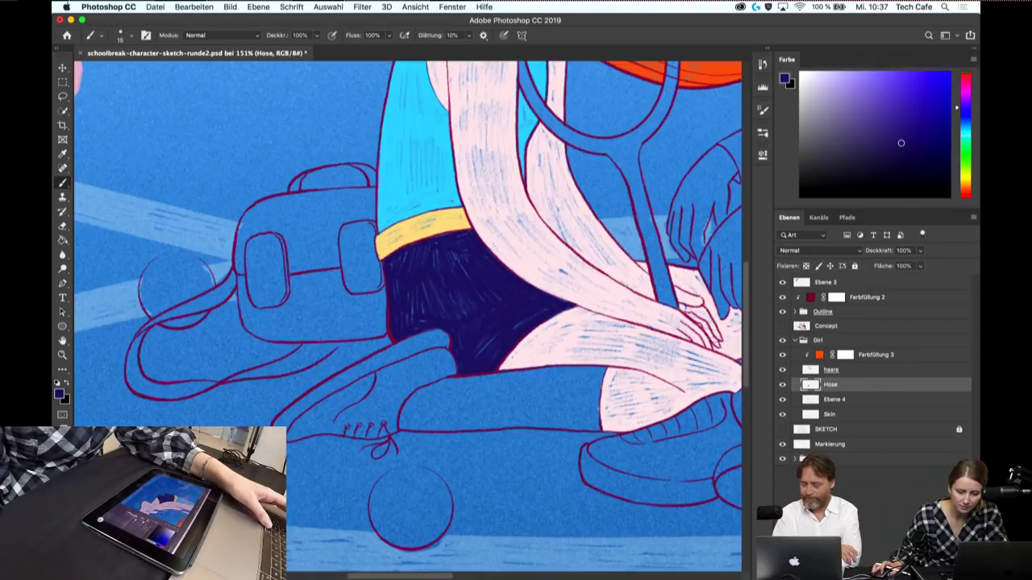
{"action": "key", "text": "ctrl+shift+alt+n"}
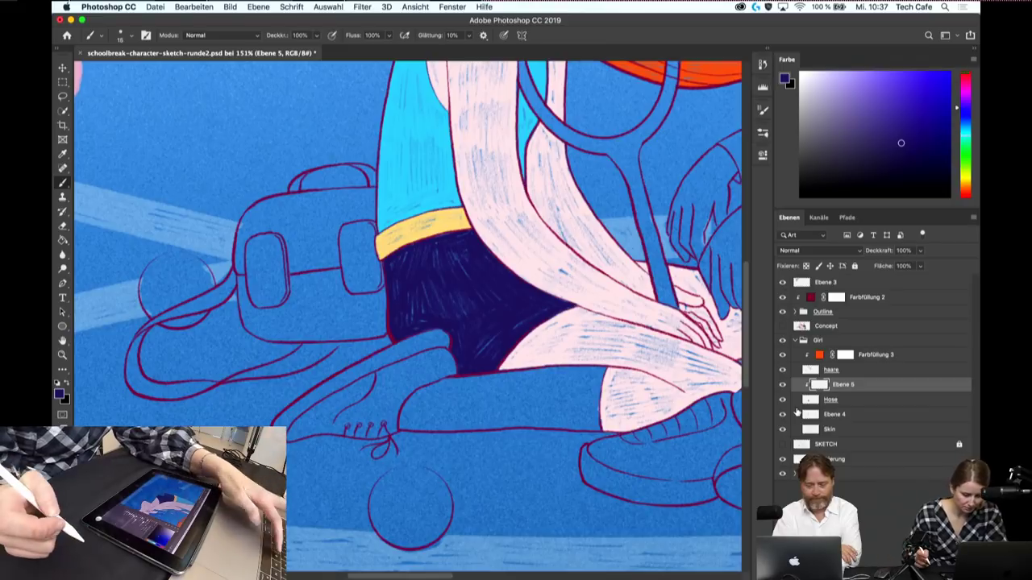
- Sample light cyan from the shirt, show the SKETCH layer, and undo a stray mark
{"action": "left_click", "coordinate": [418, 164], "text": "alt"}
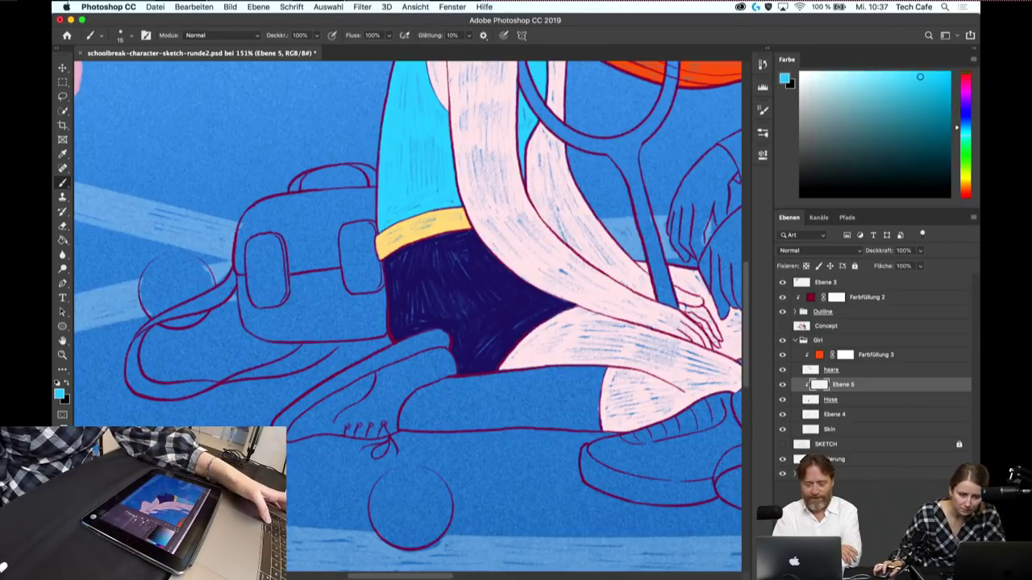
{"action": "left_click", "coordinate": [782, 444]}
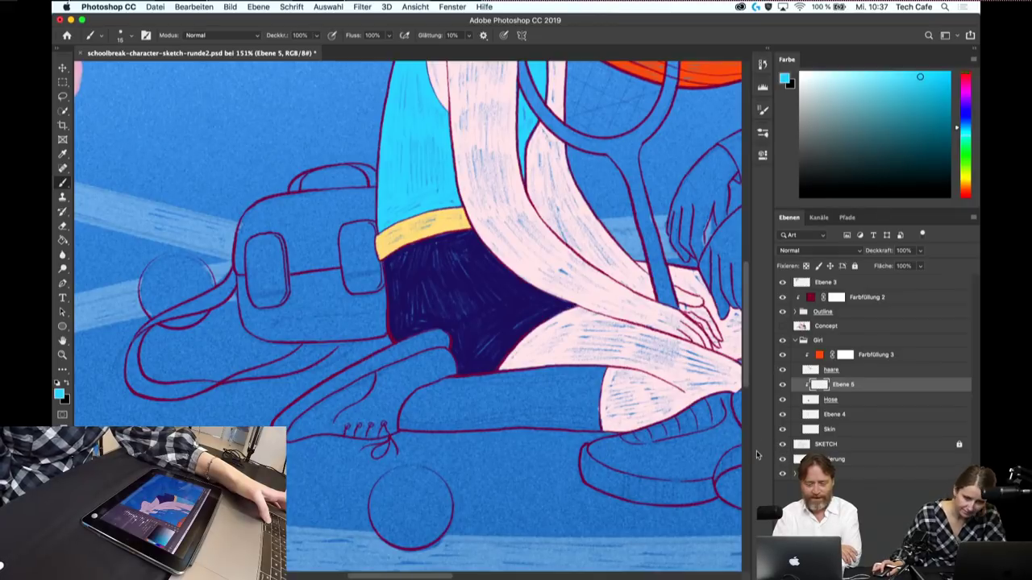
{"action": "scroll", "coordinate": [417, 334], "scroll_direction": "up", "scroll_amount": 2}
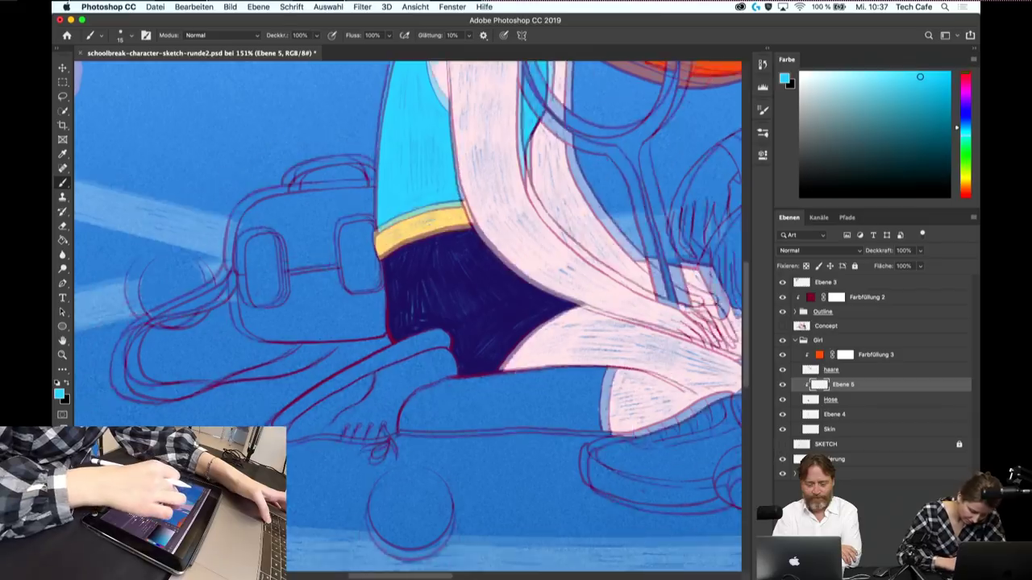
{"action": "scroll", "coordinate": [417, 334], "scroll_direction": "up", "scroll_amount": 2}
{"action": "scroll", "coordinate": [496, 316], "scroll_direction": "up", "scroll_amount": 1}
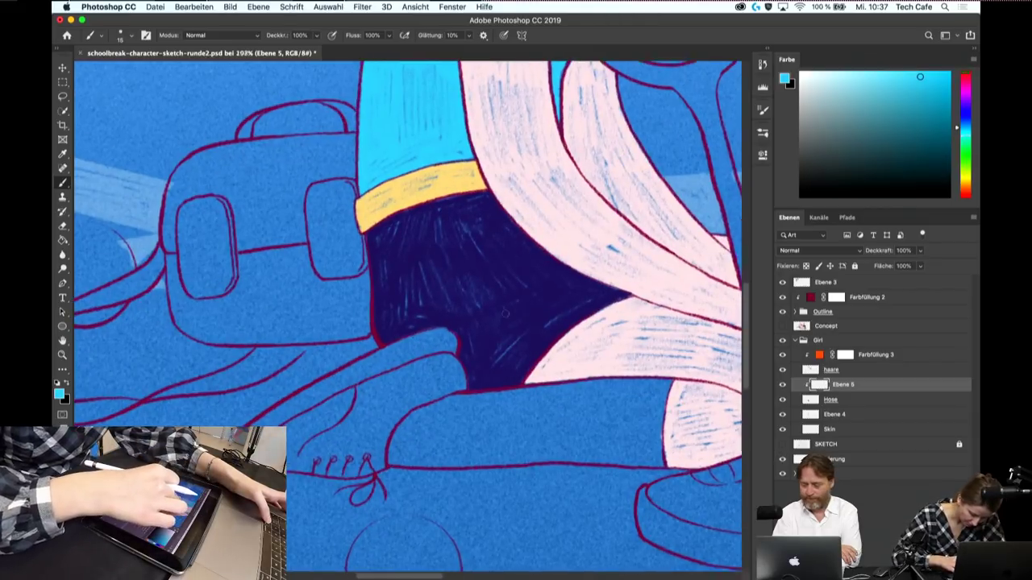
{"action": "scroll", "coordinate": [502, 314], "scroll_direction": "up", "scroll_amount": 1}
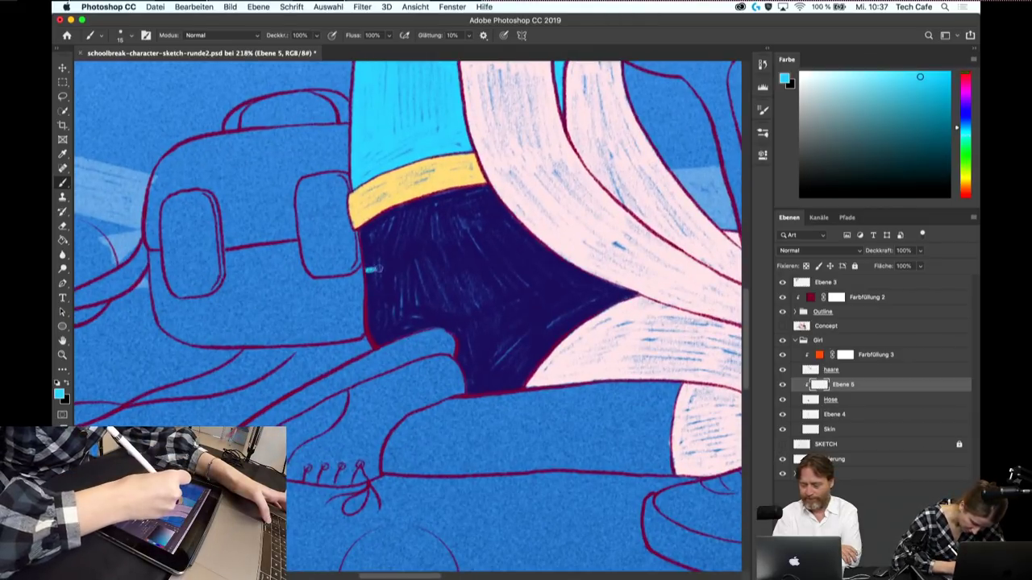
{"action": "key", "text": "super+z"}
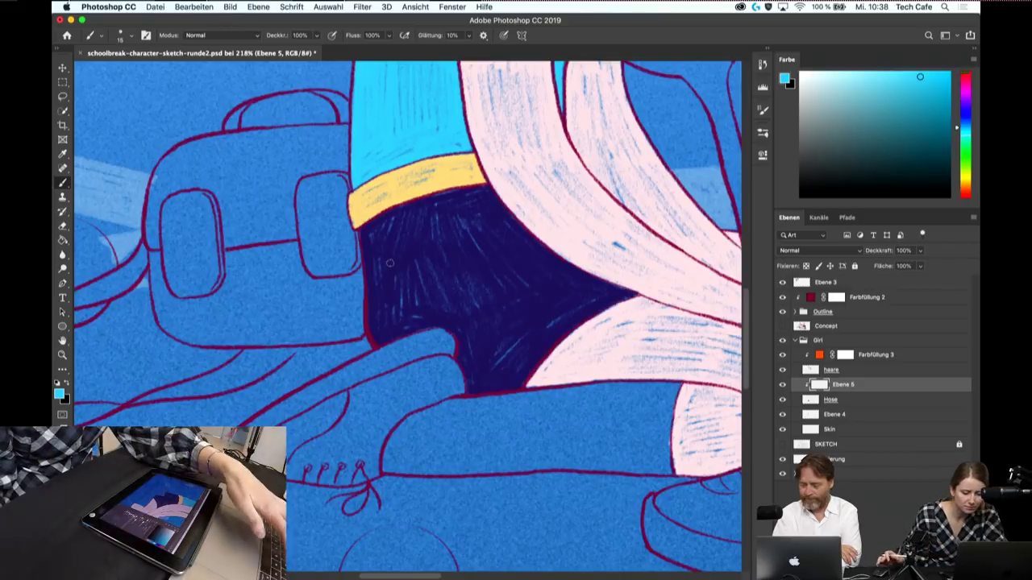
{"action": "key", "text": "bracketleft"}
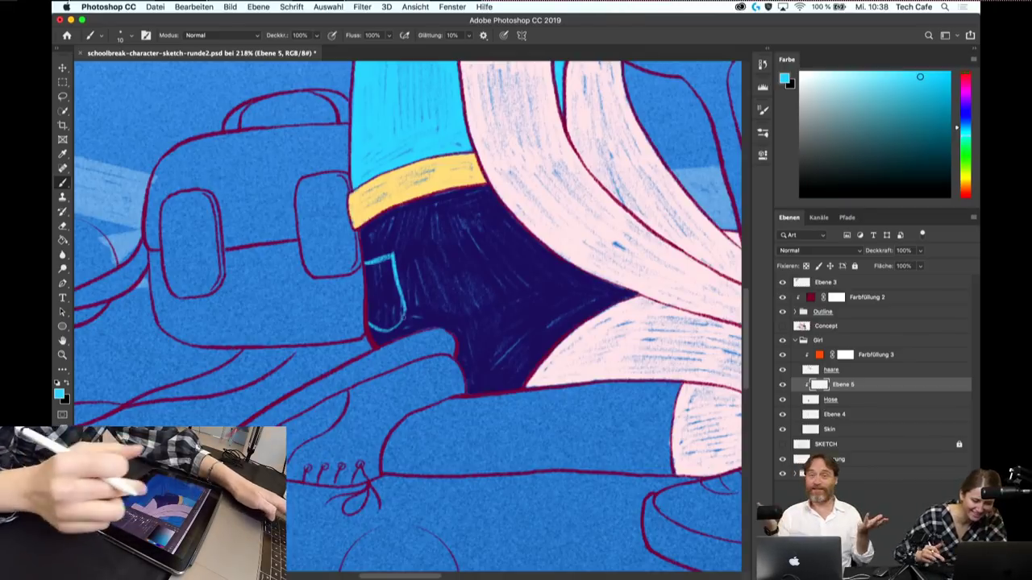
- Erase the stray light-blue stroke on the shorts and zoom out to fit the picture
{"action": "scroll", "coordinate": [459, 322], "scroll_direction": "up", "scroll_amount": 2}
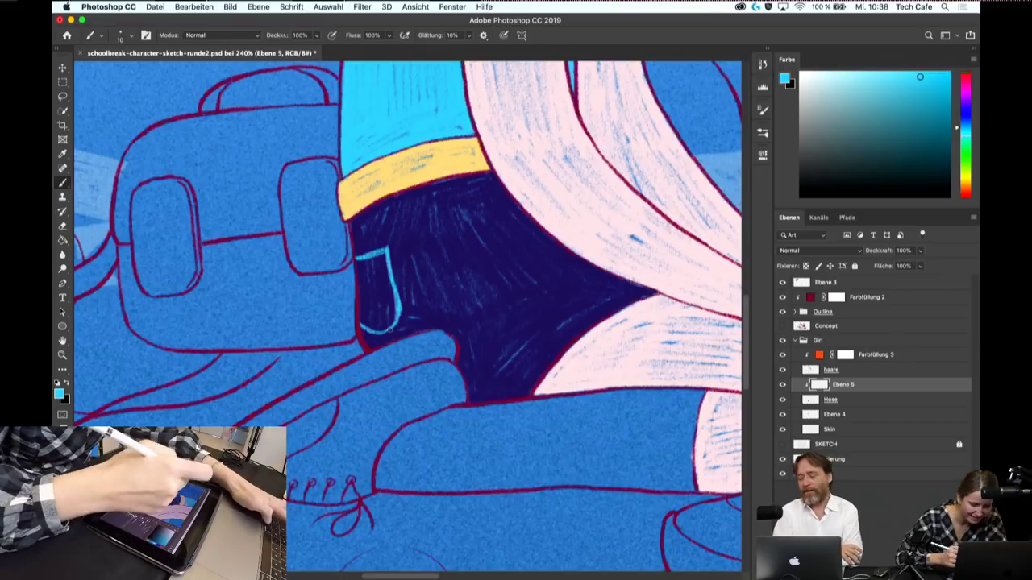
{"action": "key", "text": "e"}
{"action": "left_click_drag", "start_coordinate": [397, 321], "coordinate": [388, 253]}
{"action": "key", "text": "b"}
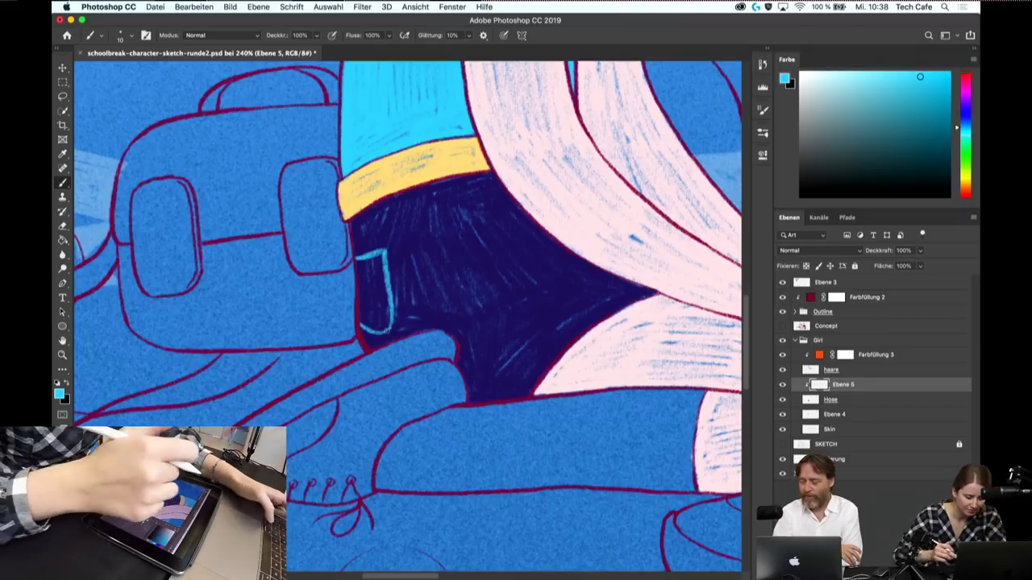
{"action": "key", "text": "e"}
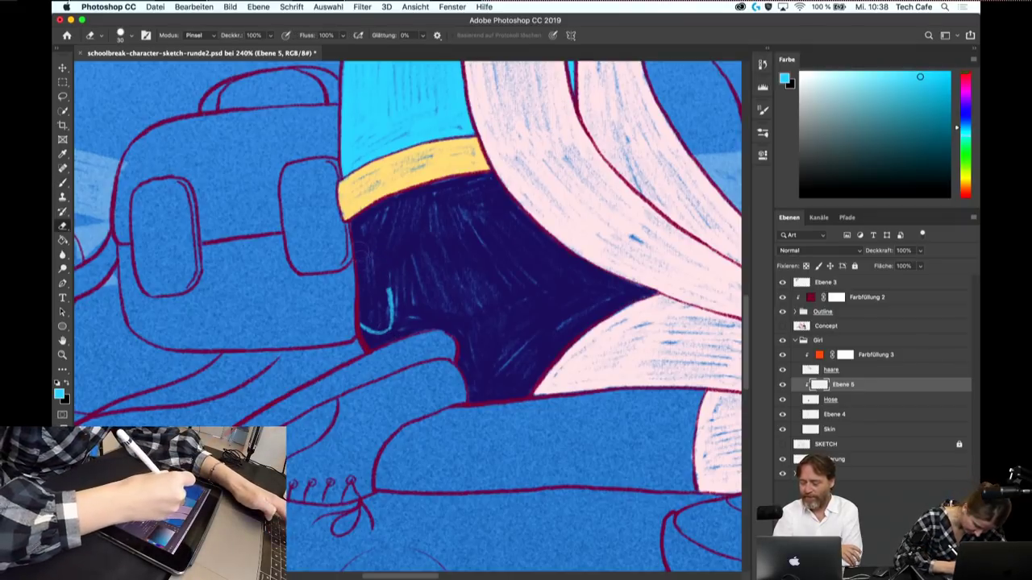
{"action": "key", "text": "b"}
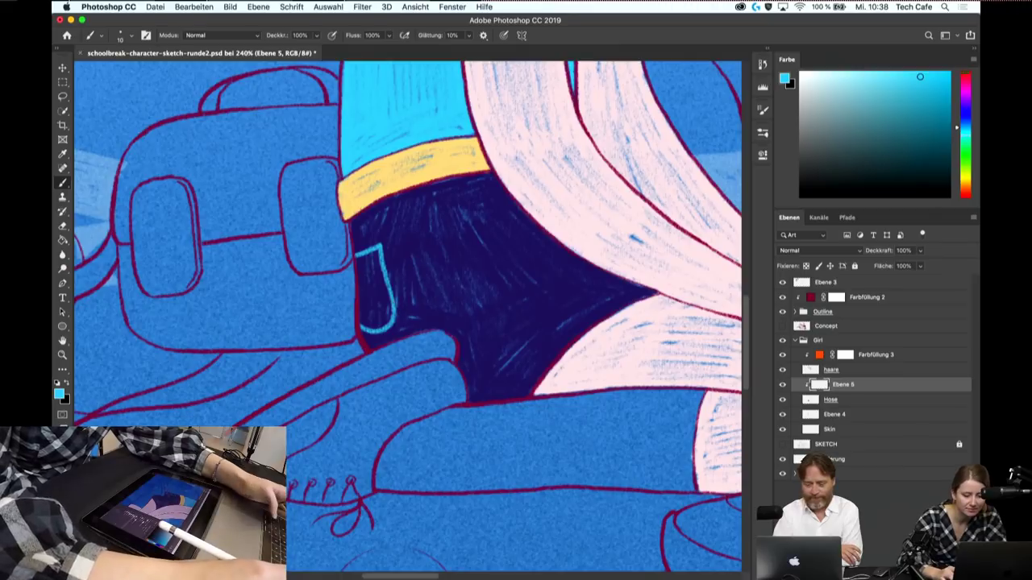
{"action": "key", "text": "super+minus"}
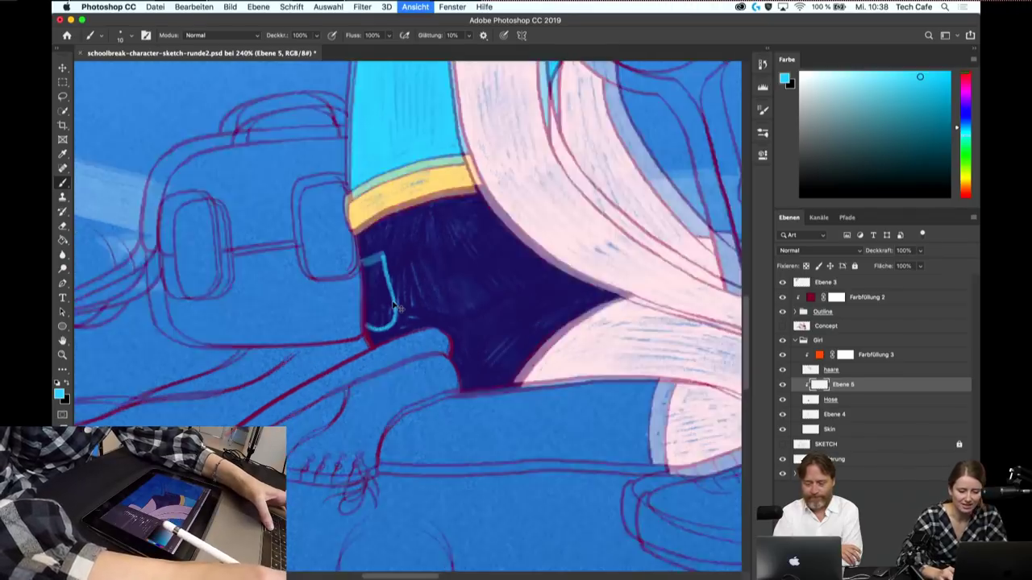
{"action": "key", "text": "super+minus"}
{"action": "key", "text": "super+minus"}
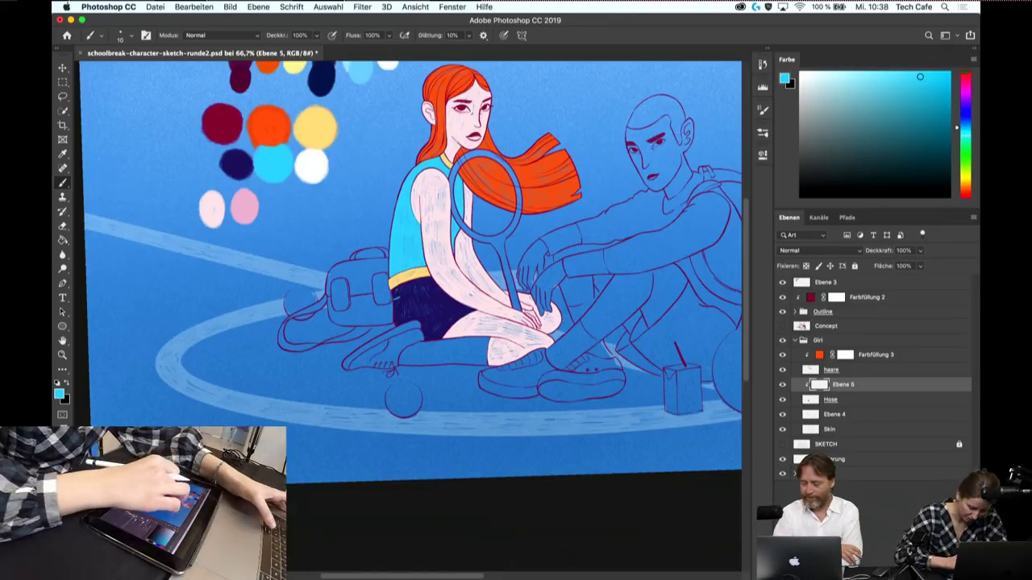
- Paint a thin light-cyan highlight line down the shorts' left edge
{"action": "scroll", "coordinate": [399, 297], "scroll_direction": "up", "scroll_amount": 1}
{"action": "scroll", "coordinate": [399, 297], "scroll_direction": "up", "scroll_amount": 1}
{"action": "scroll", "coordinate": [415, 318], "scroll_direction": "up", "scroll_amount": 1}
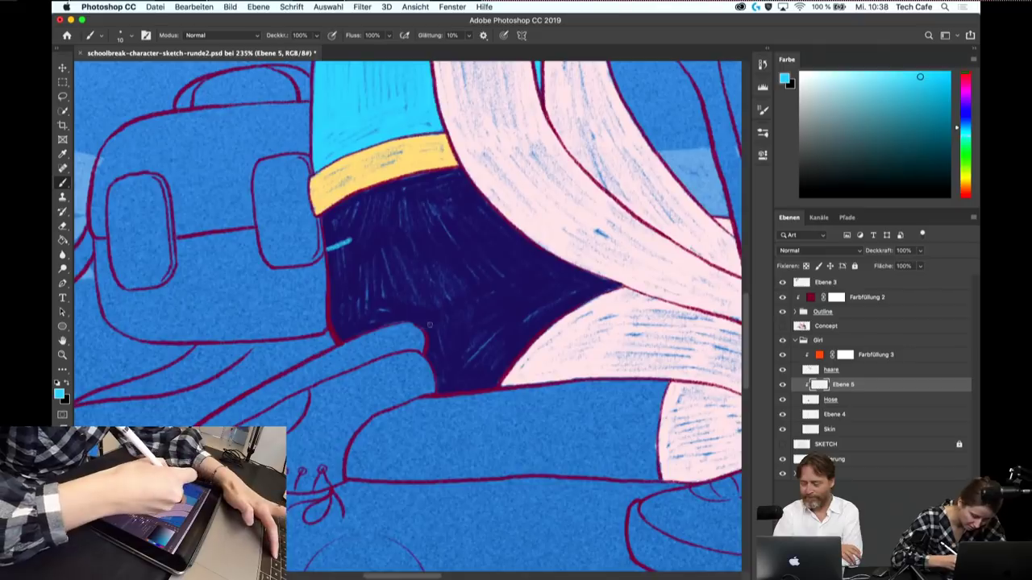
{"action": "left_click_drag", "start_coordinate": [350, 240], "coordinate": [353, 274]}
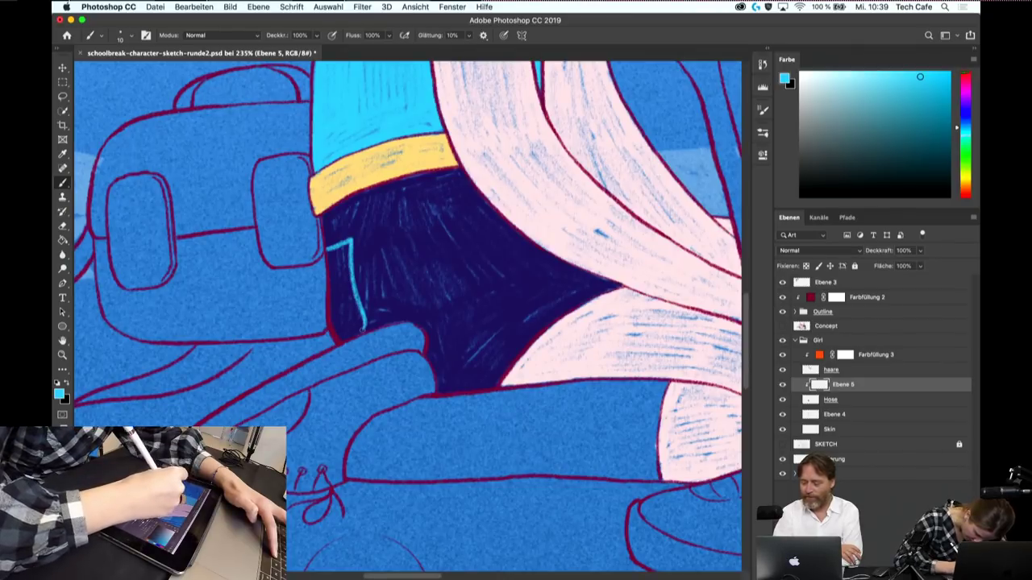
{"action": "scroll", "coordinate": [407, 314], "scroll_direction": "down", "scroll_amount": 5}
{"action": "scroll", "coordinate": [407, 315], "scroll_direction": "down", "scroll_amount": 2}
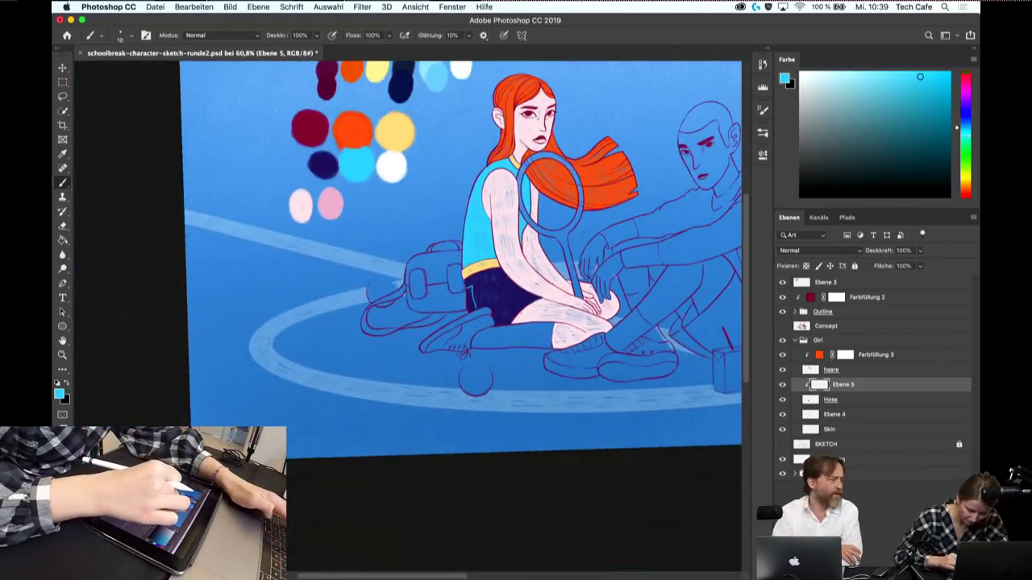
{"action": "scroll", "coordinate": [407, 314], "scroll_direction": "up", "scroll_amount": 3}
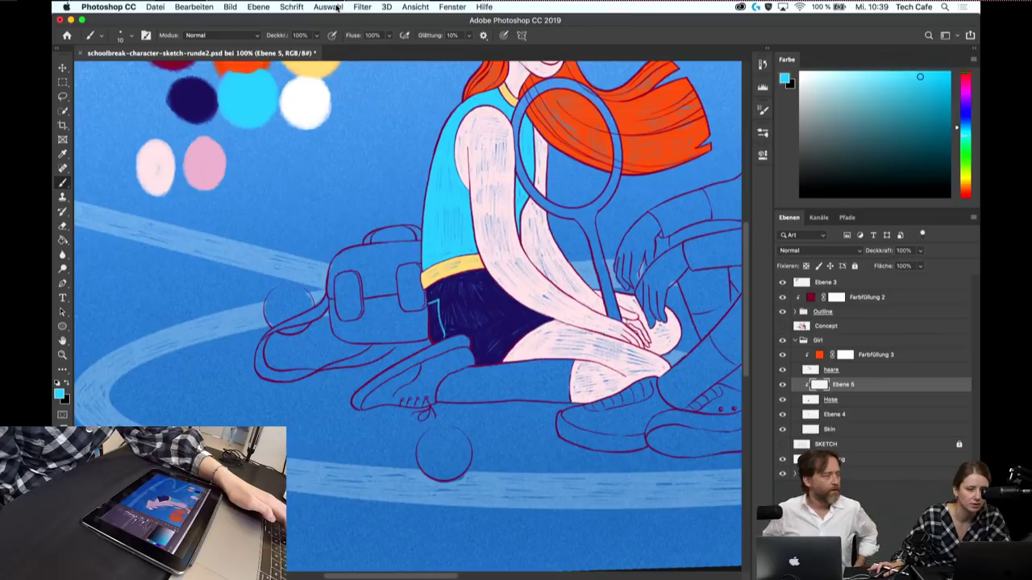
{"action": "left_click", "coordinate": [448, 6]}
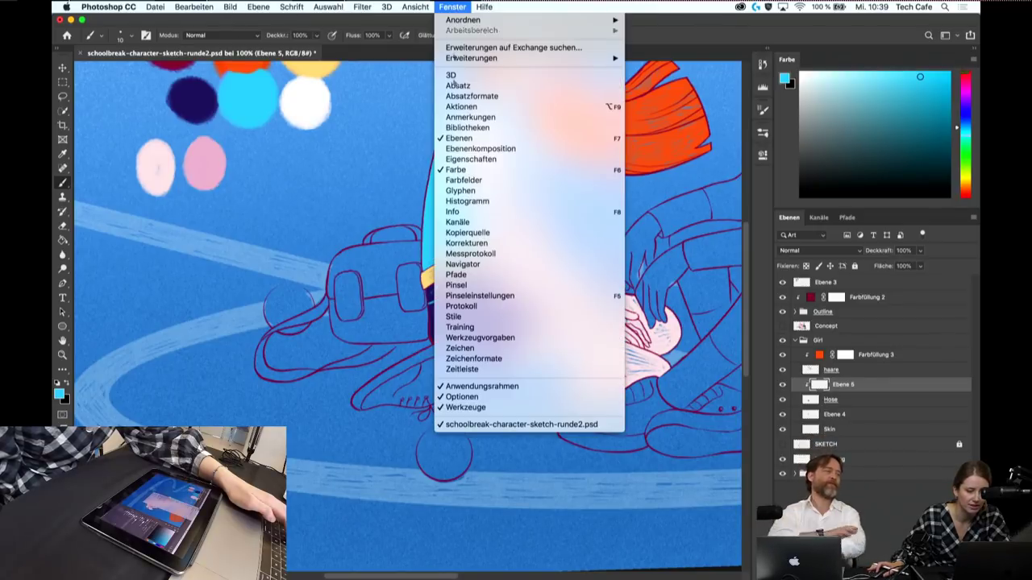
{"action": "left_click", "coordinate": [464, 369]}
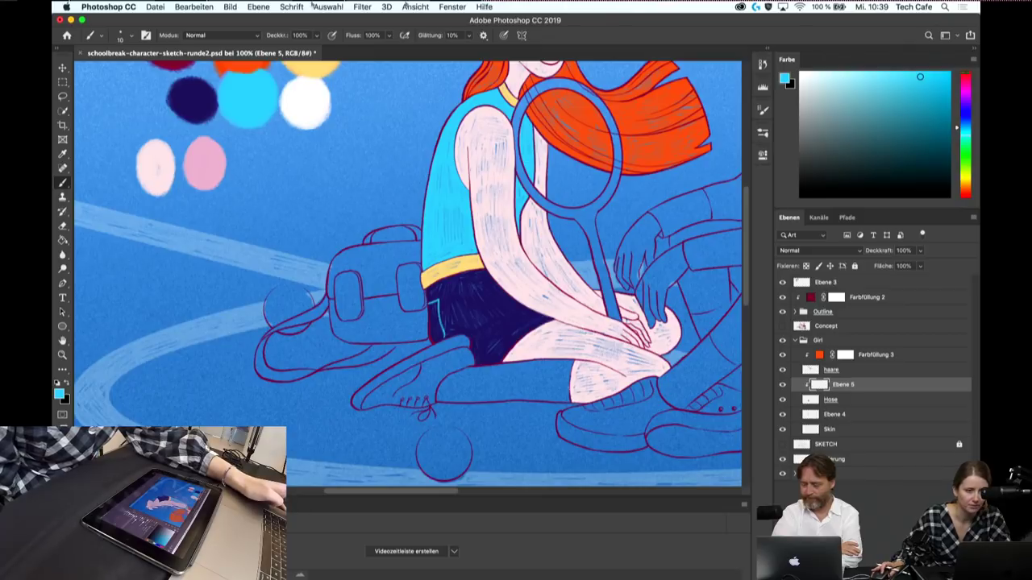
{"action": "key", "text": "super+Tab"}
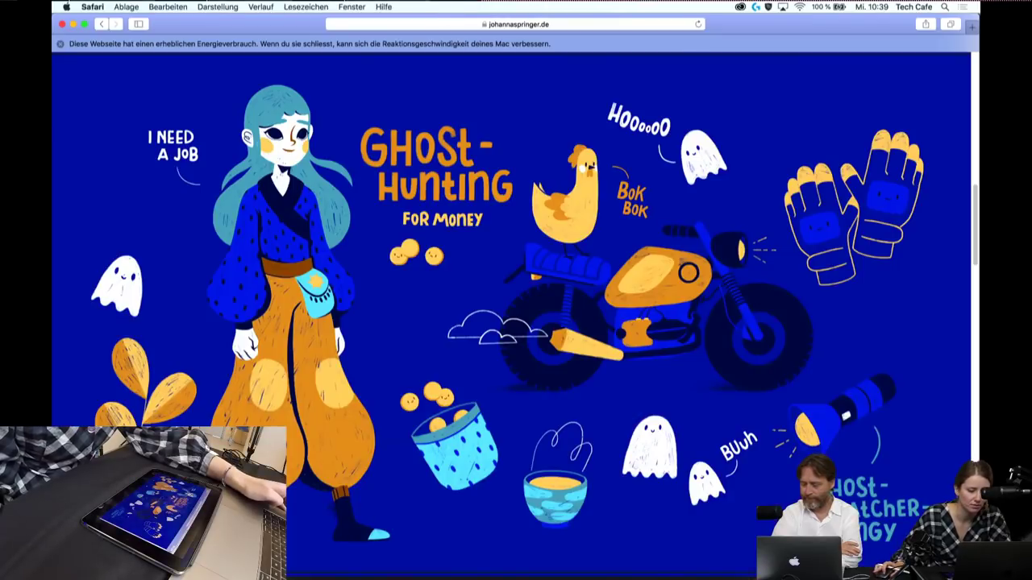
{"action": "mouse_move", "coordinate": [746, 558]}
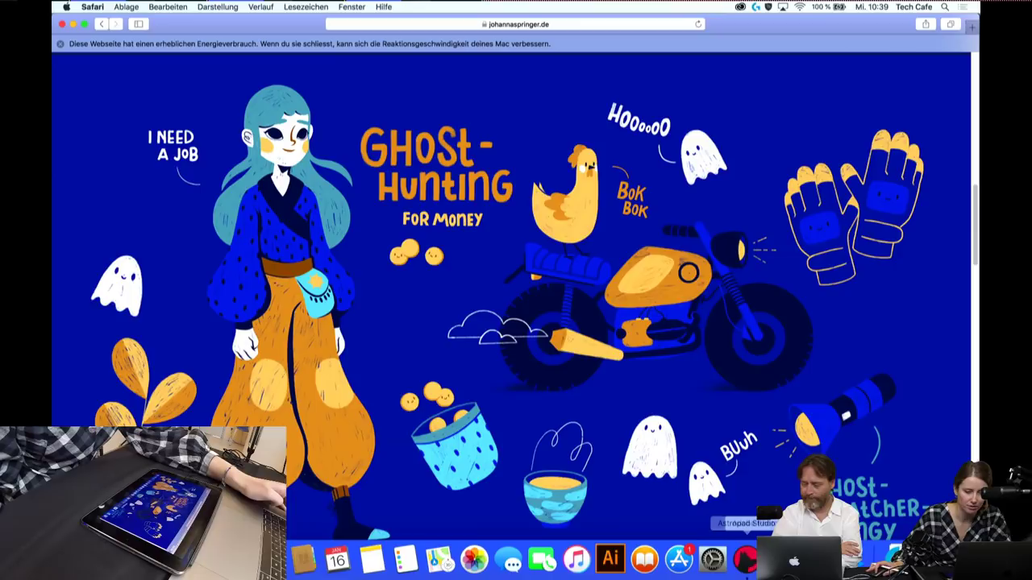
{"action": "key", "text": "super+Tab"}
{"action": "left_click", "coordinate": [442, 7]}
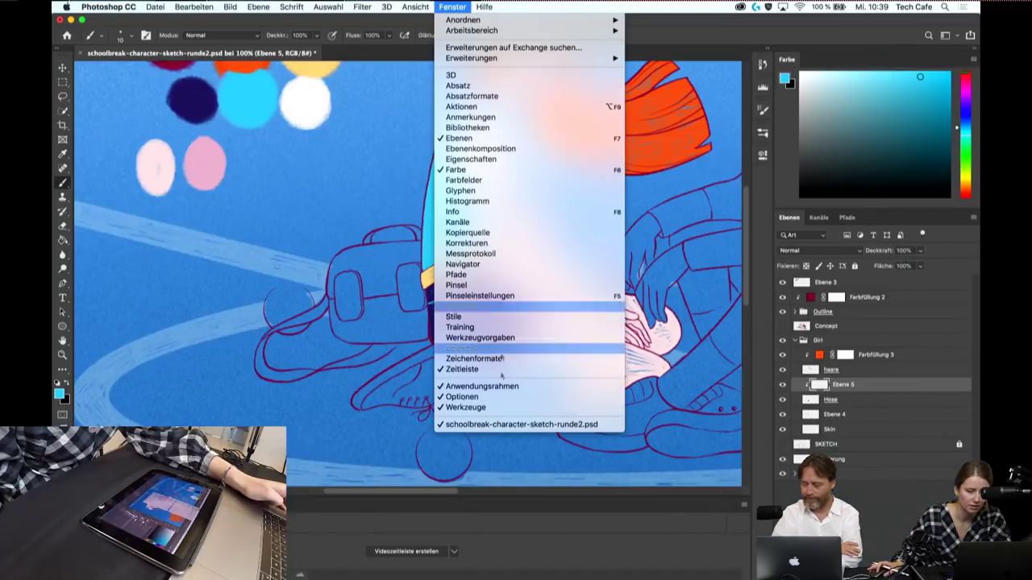
{"action": "left_click", "coordinate": [496, 376]}
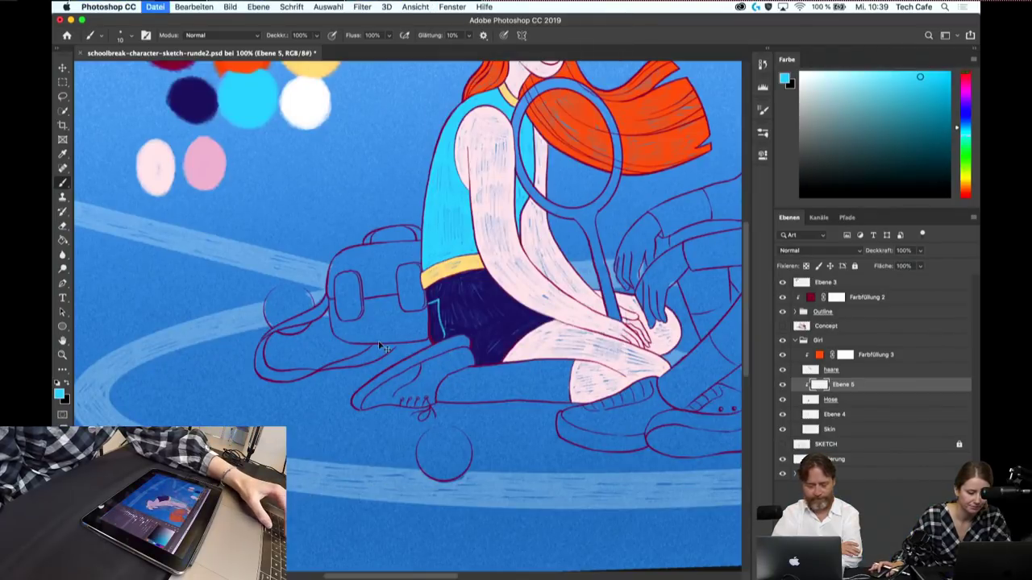
- Zoom in and out to review the cyan highlight along the navy shorts
{"action": "scroll", "coordinate": [408, 307], "scroll_direction": "down", "scroll_amount": 2}
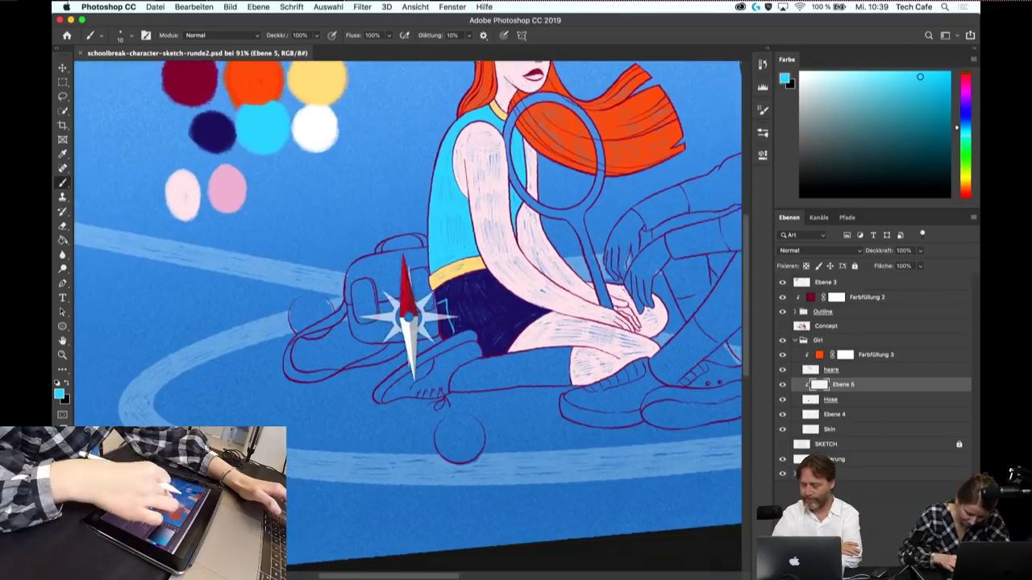
{"action": "scroll", "coordinate": [414, 323], "scroll_direction": "up", "scroll_amount": 5}
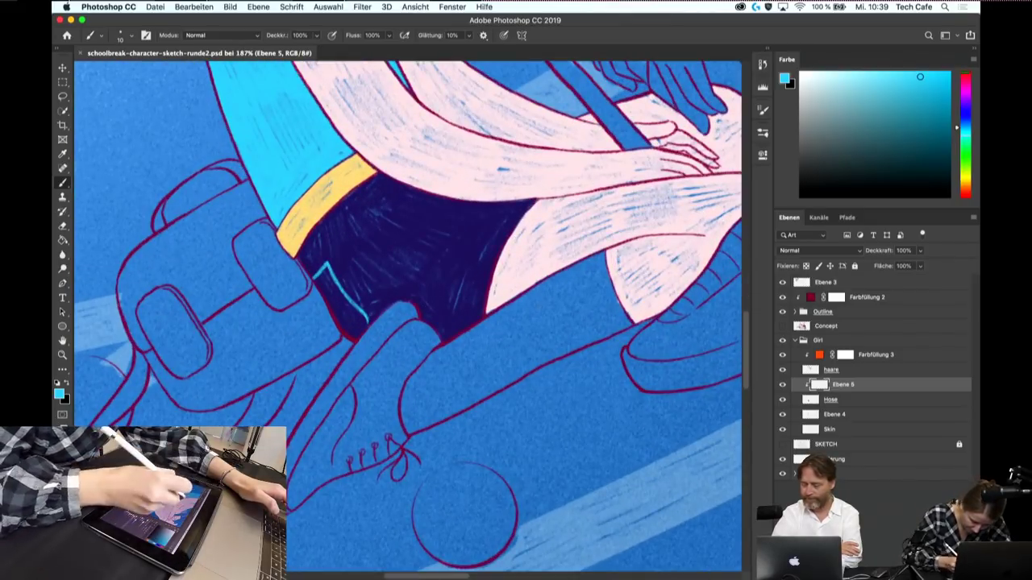
{"action": "scroll", "coordinate": [450, 262], "scroll_direction": "up", "scroll_amount": 2}
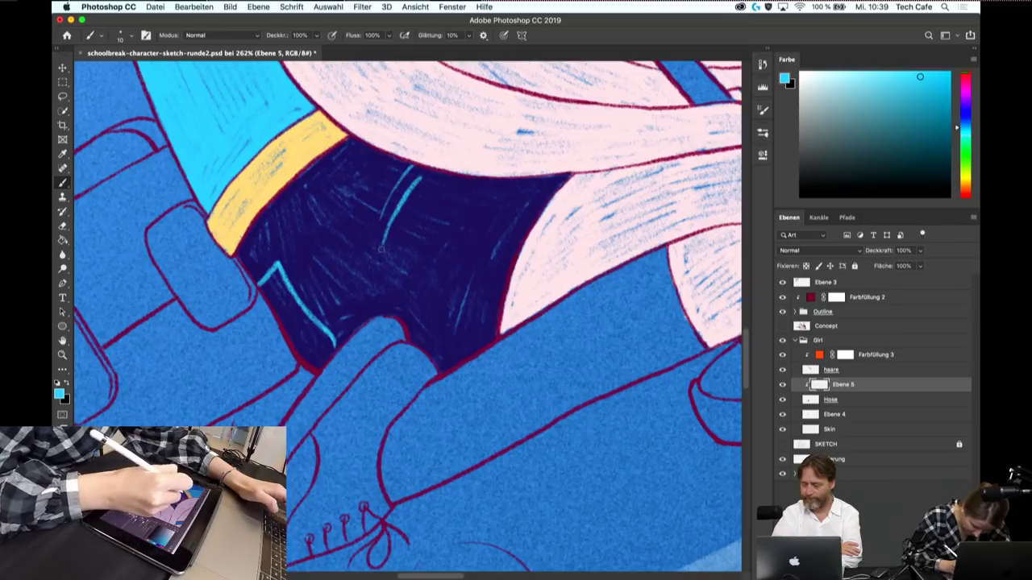
{"action": "scroll", "coordinate": [414, 214], "scroll_direction": "down", "scroll_amount": 3}
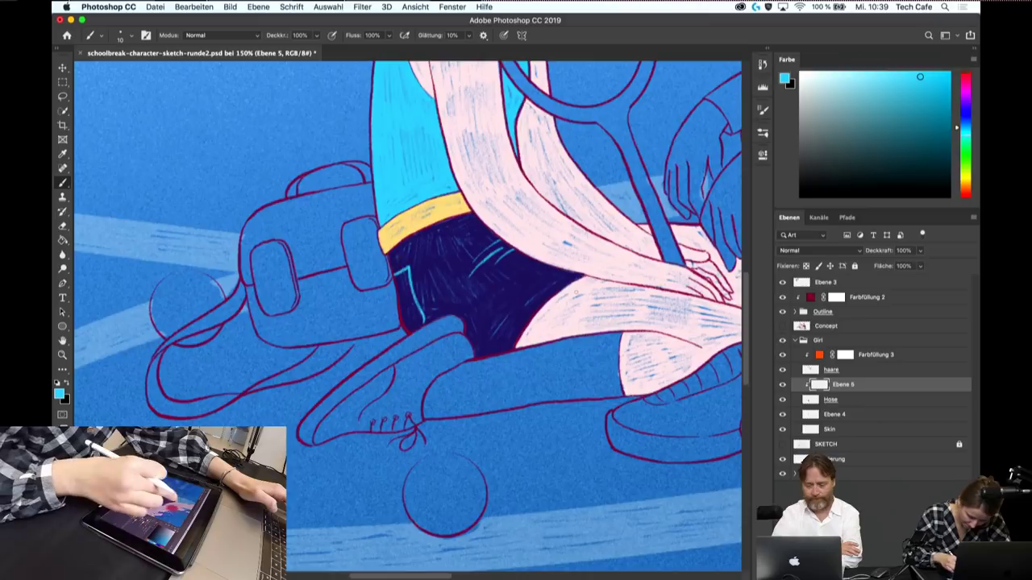
{"action": "scroll", "coordinate": [569, 306], "scroll_direction": "up", "scroll_amount": 4}
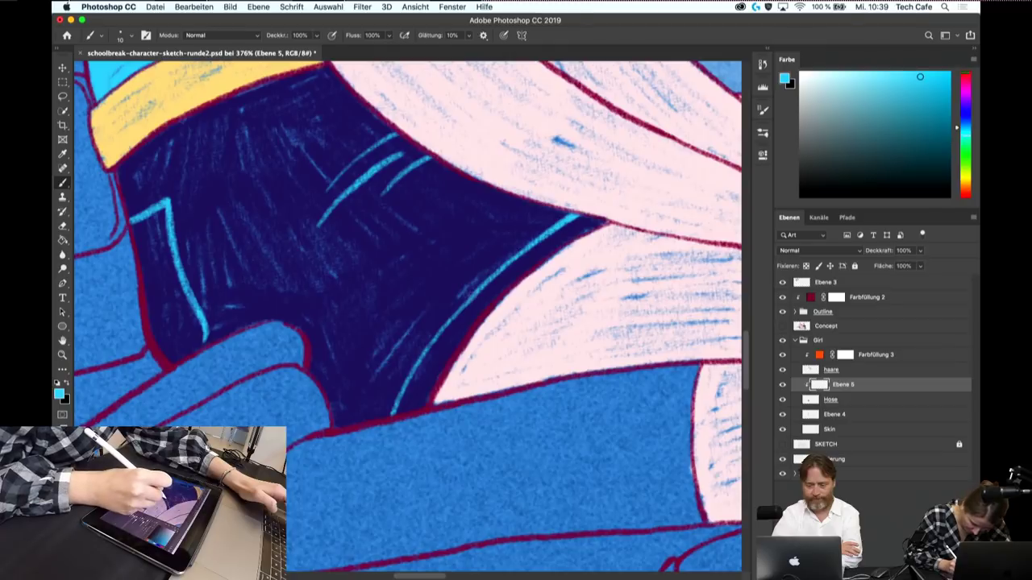
{"action": "scroll", "coordinate": [569, 306], "scroll_direction": "down", "scroll_amount": 1}
{"action": "scroll", "coordinate": [569, 306], "scroll_direction": "down", "scroll_amount": 1}
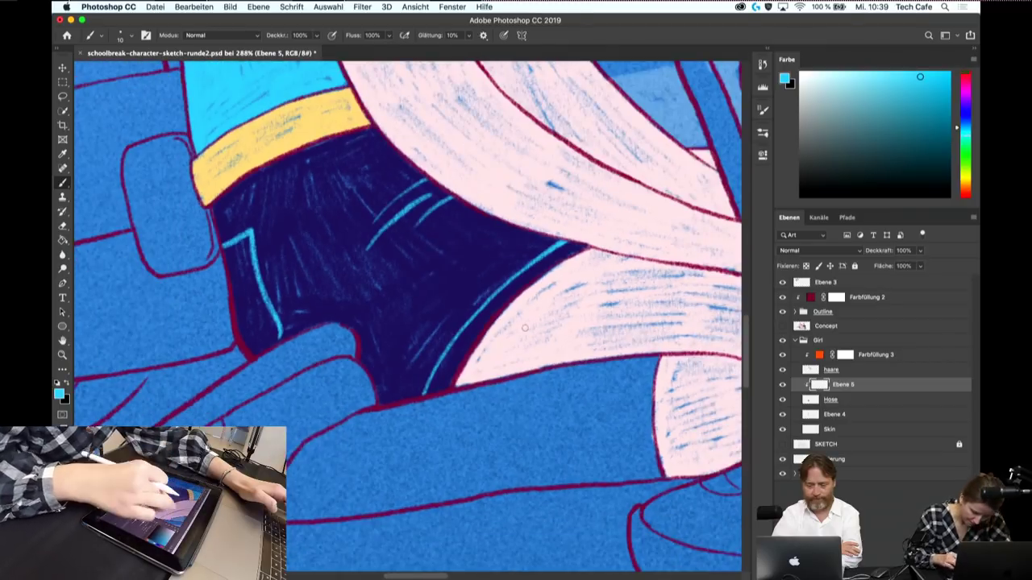
{"action": "scroll", "coordinate": [569, 307], "scroll_direction": "down", "scroll_amount": 1}
{"action": "scroll", "coordinate": [570, 307], "scroll_direction": "down", "scroll_amount": 1}
{"action": "scroll", "coordinate": [546, 303], "scroll_direction": "down", "scroll_amount": 1}
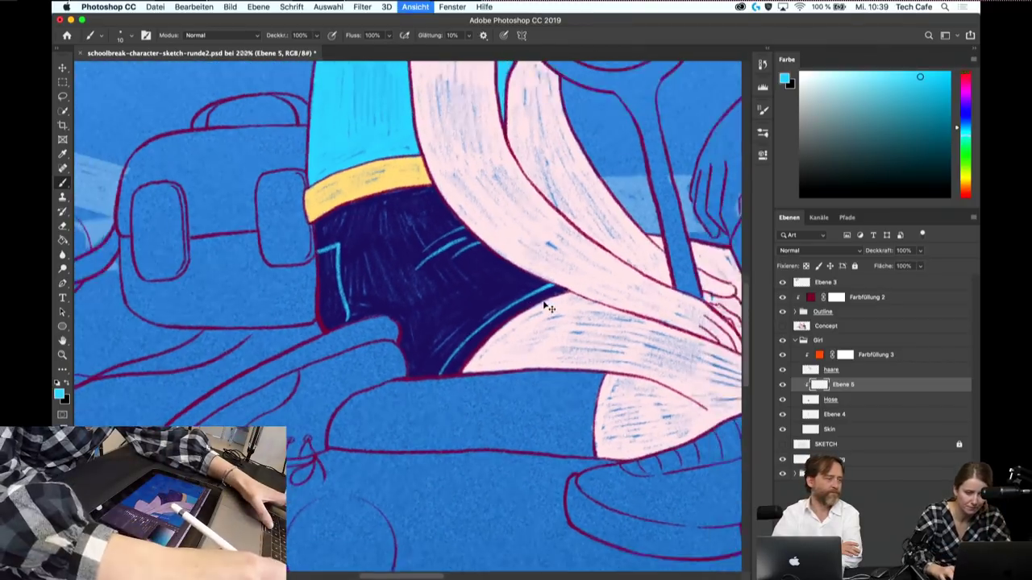
{"action": "scroll", "coordinate": [546, 302], "scroll_direction": "down", "scroll_amount": 2}
- Save the illustration and select Ebene 4 with the whole girl in view
{"action": "key", "text": "ctrl+s"}
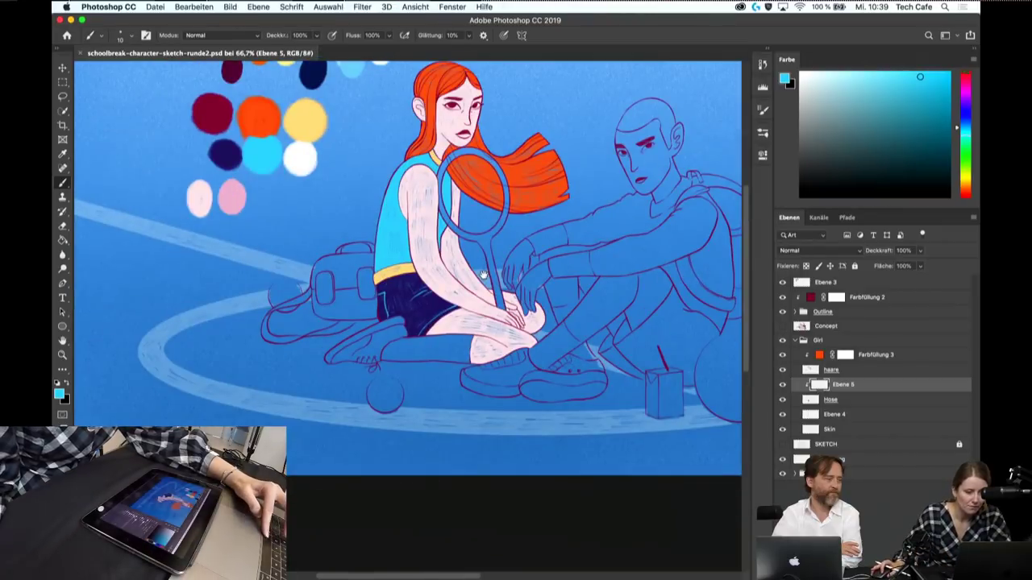
{"action": "left_click_drag", "start_coordinate": [484, 274], "coordinate": [484, 305]}
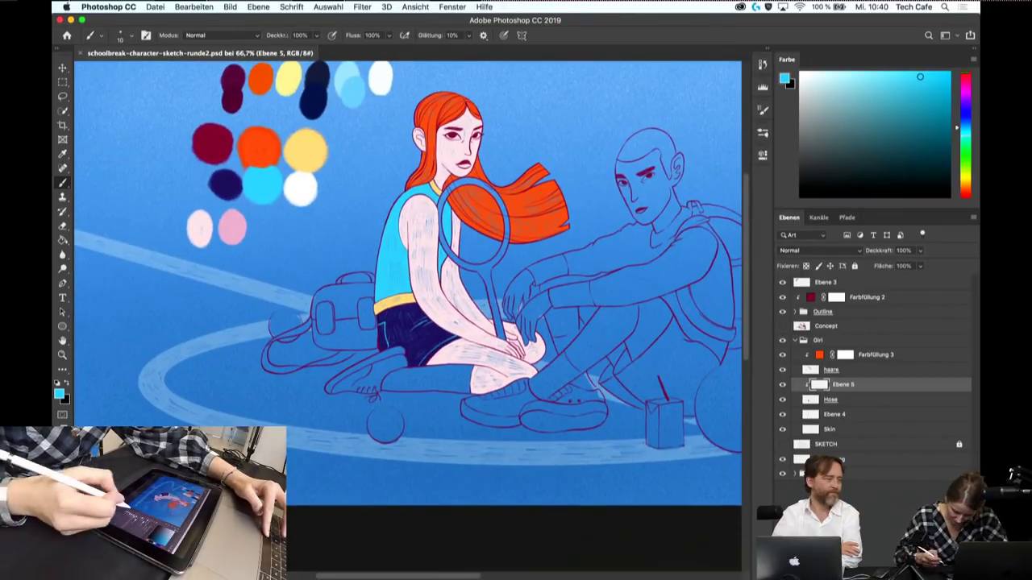
{"action": "left_click", "coordinate": [835, 414]}
- Sample the light skin pink and paint texture strokes on the girl's arm
{"action": "scroll", "coordinate": [460, 250], "scroll_direction": "up", "scroll_amount": 3}
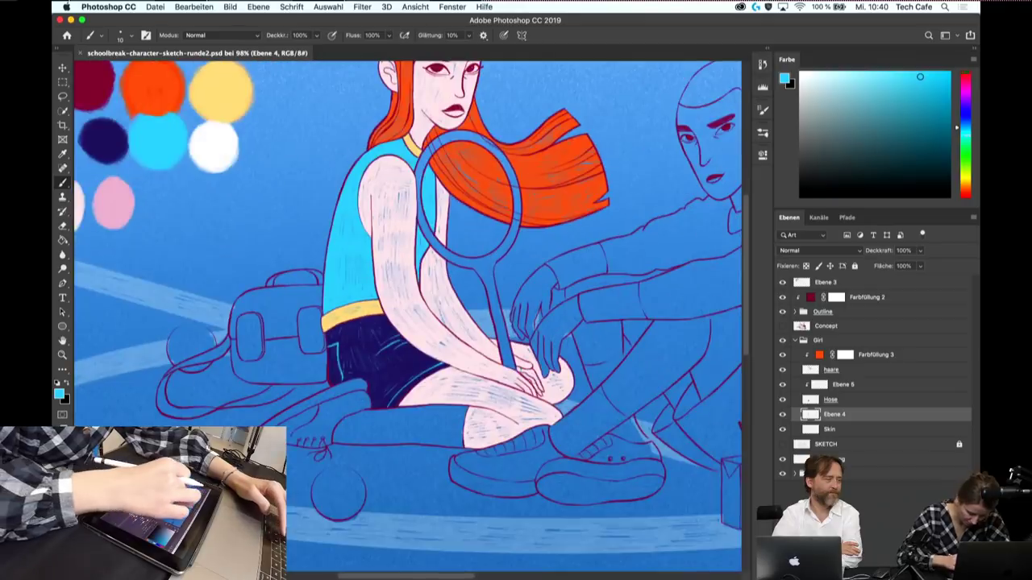
{"action": "left_click_drag", "start_coordinate": [415, 160], "coordinate": [456, 240]}
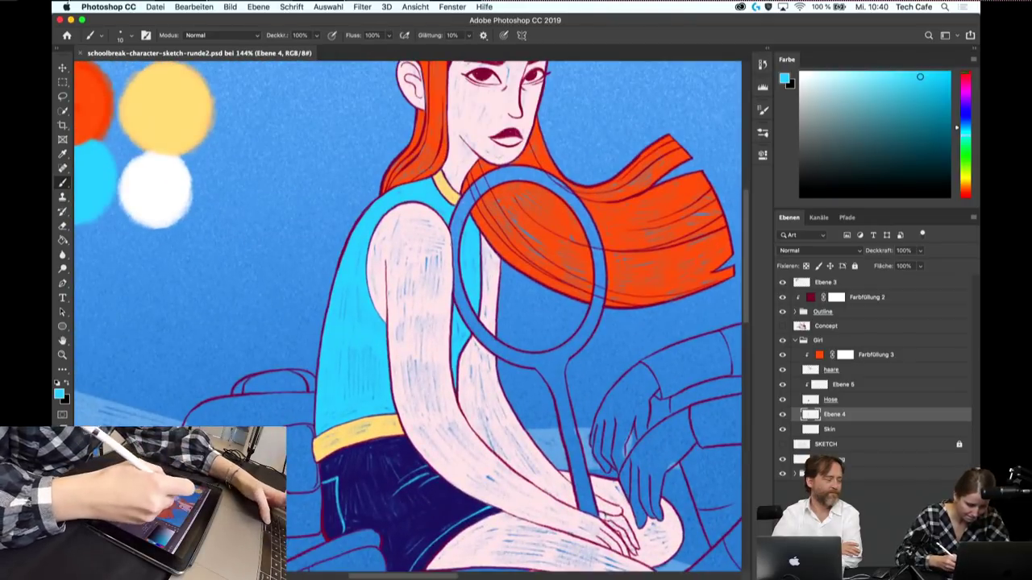
{"action": "left_click", "coordinate": [455, 240], "text": "alt"}
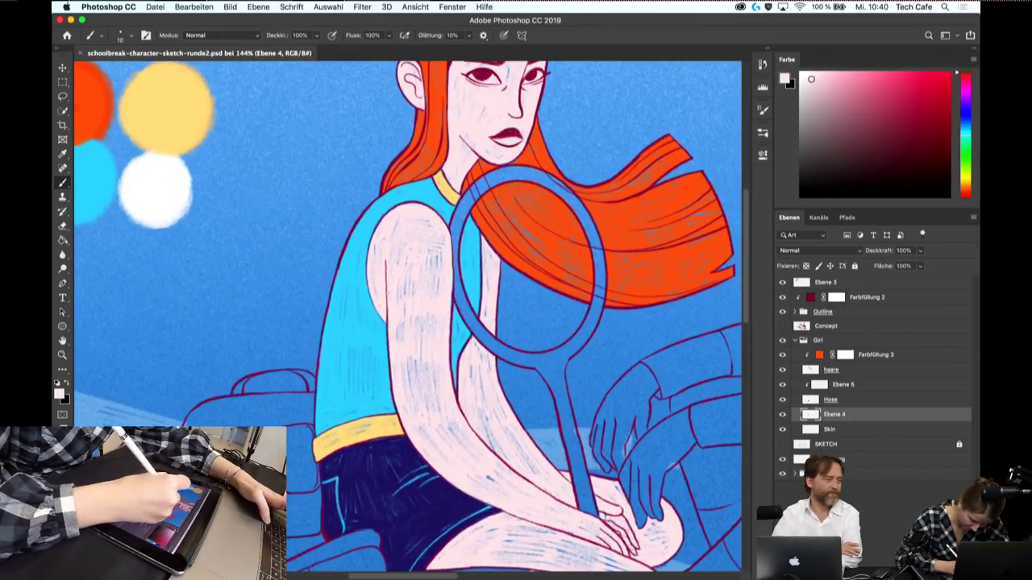
{"action": "left_click_drag", "start_coordinate": [413, 232], "coordinate": [415, 230]}
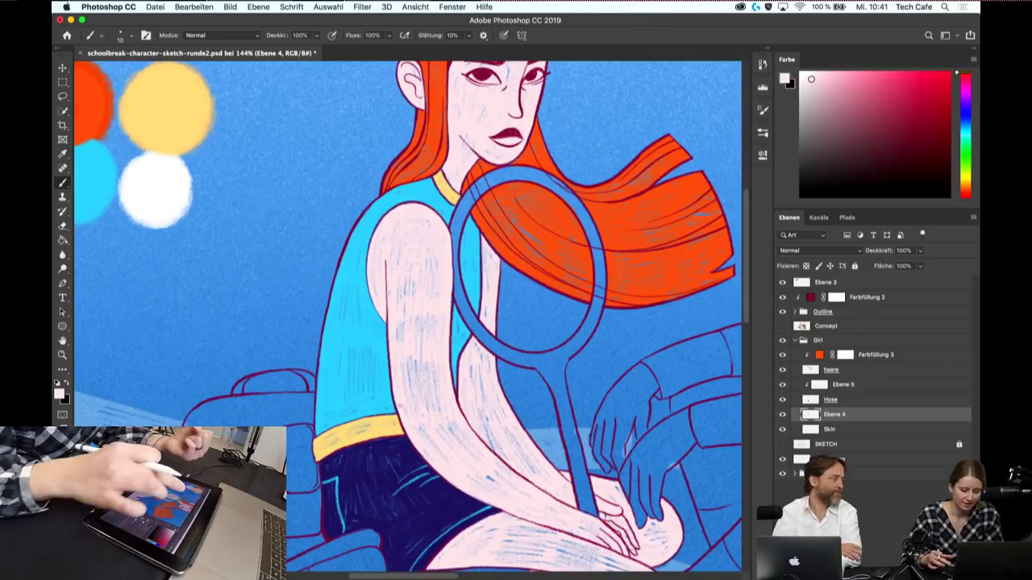
- Zoom out to review the girl's newly shaded arm, then save the file with Ctrl+S
{"action": "scroll", "coordinate": [407, 315], "scroll_direction": "down", "scroll_amount": 5}
{"action": "scroll", "coordinate": [407, 314], "scroll_direction": "up", "scroll_amount": 4}
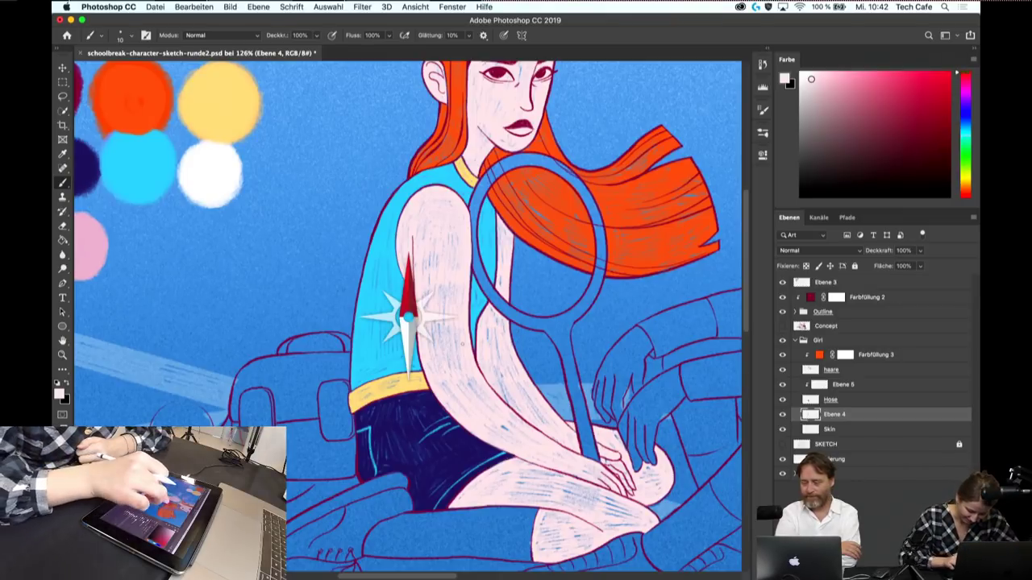
{"action": "scroll", "coordinate": [407, 314], "scroll_direction": "down", "scroll_amount": 3}
{"action": "scroll", "coordinate": [407, 314], "scroll_direction": "up", "scroll_amount": 4}
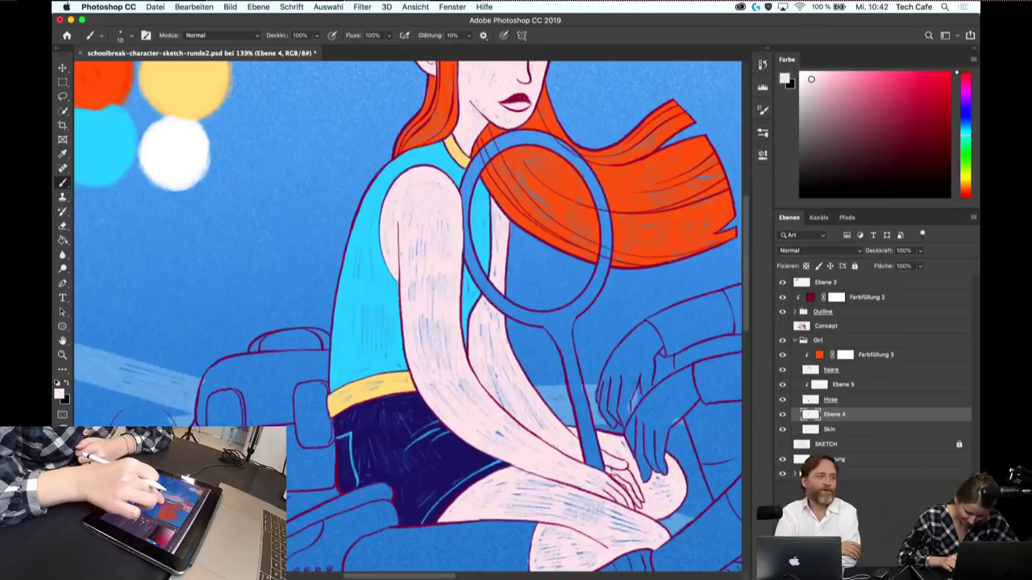
{"action": "scroll", "coordinate": [407, 315], "scroll_direction": "down", "scroll_amount": 1}
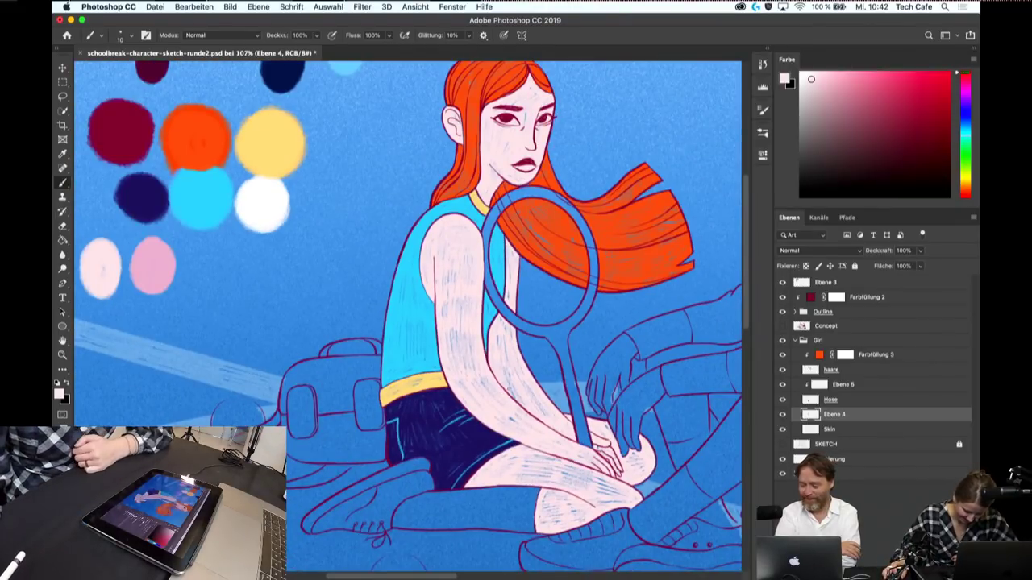
{"action": "key", "text": "ctrl+s"}
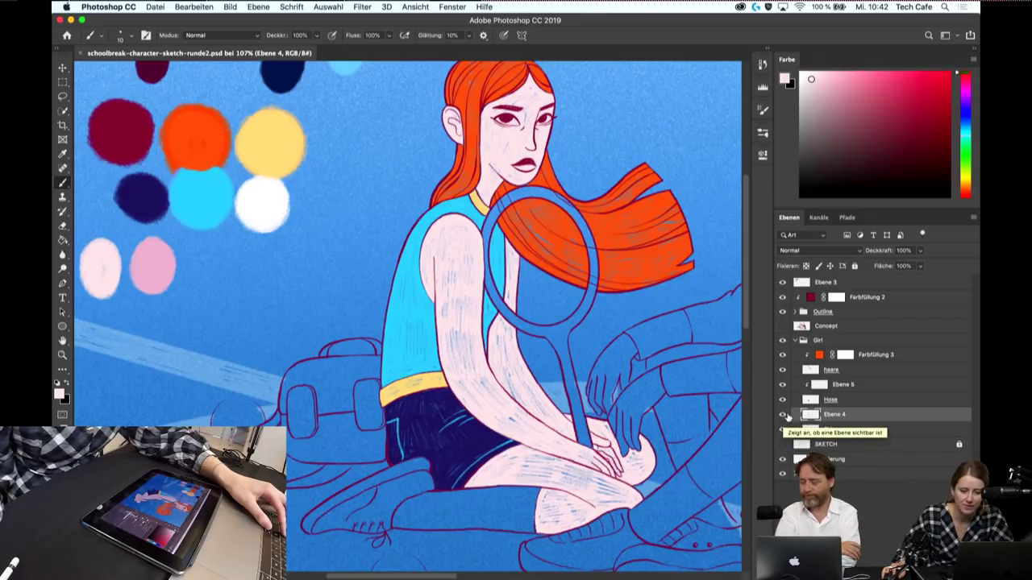
- Toggle the Ebene 4 arm shading and Concept overlay to compare, then add new empty layer Ebene 6
{"action": "left_click", "coordinate": [782, 415]}
{"action": "left_click", "coordinate": [782, 414]}
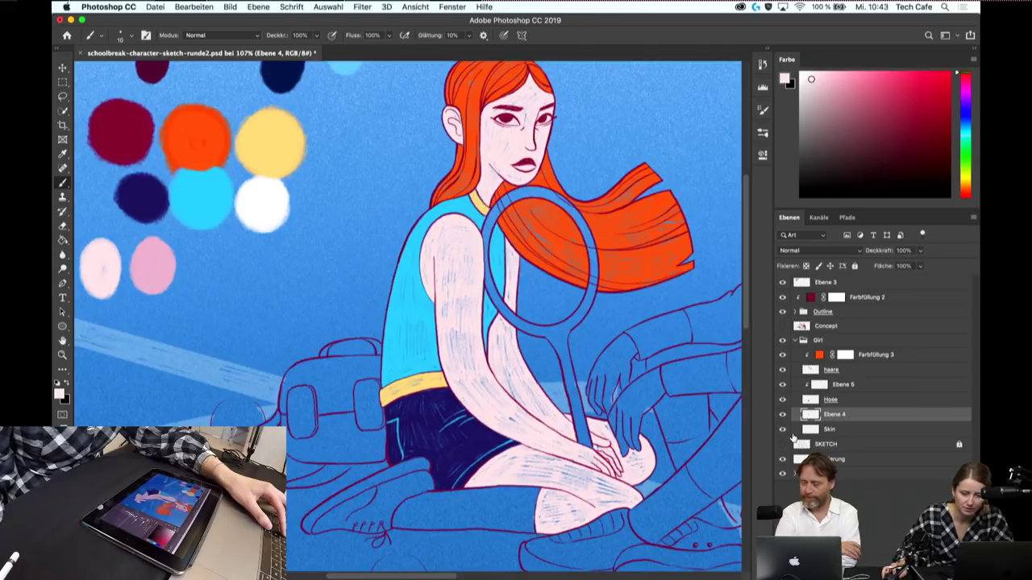
{"action": "left_click", "coordinate": [782, 326]}
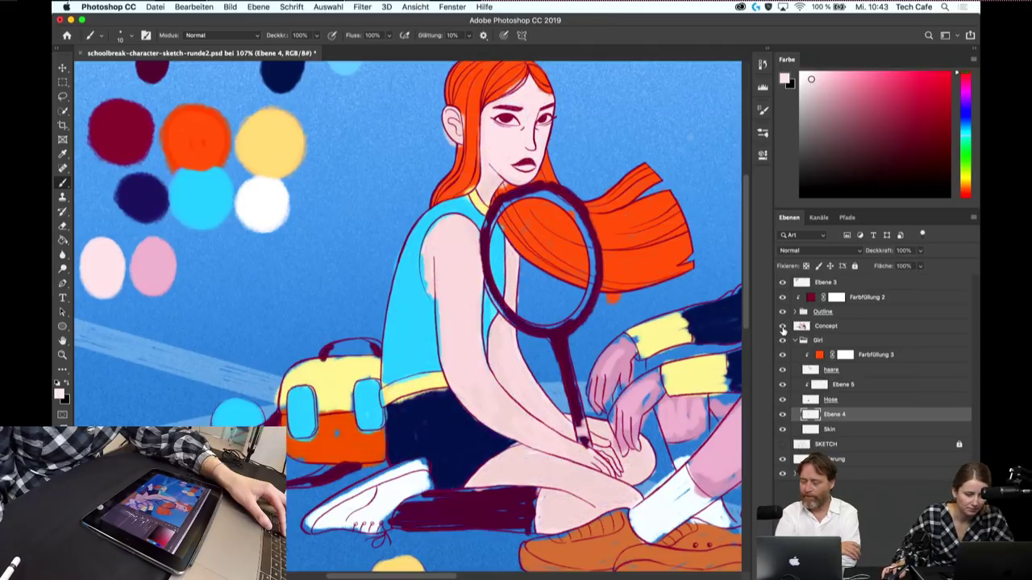
{"action": "left_click", "coordinate": [782, 326]}
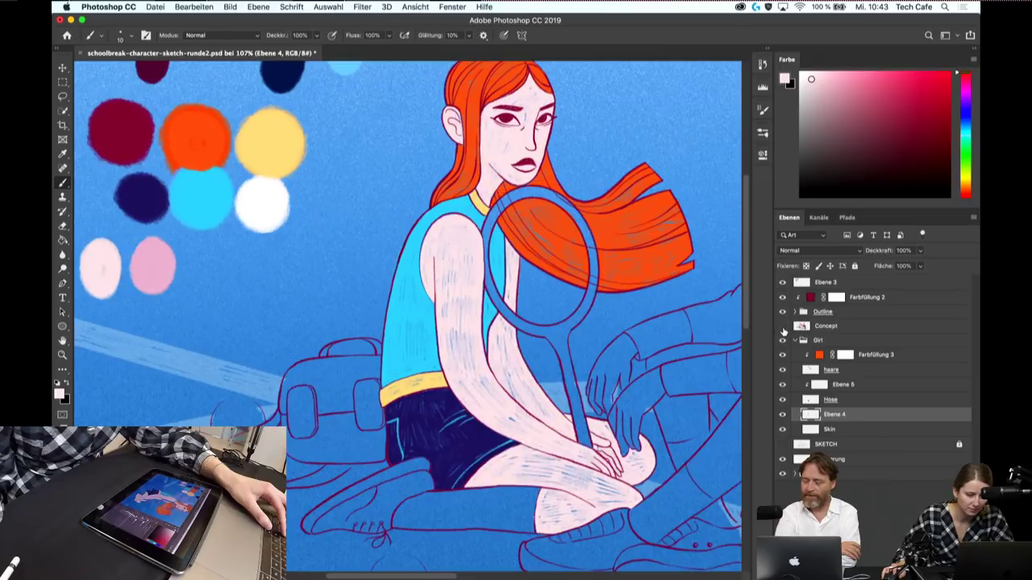
{"action": "left_click", "coordinate": [782, 327]}
{"action": "left_click", "coordinate": [782, 327]}
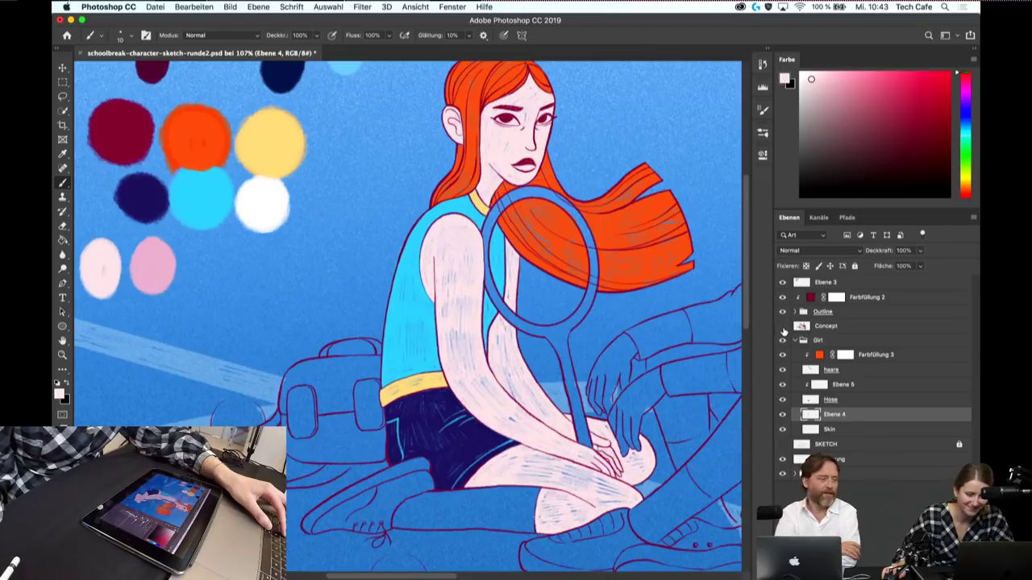
{"action": "left_click", "coordinate": [782, 415]}
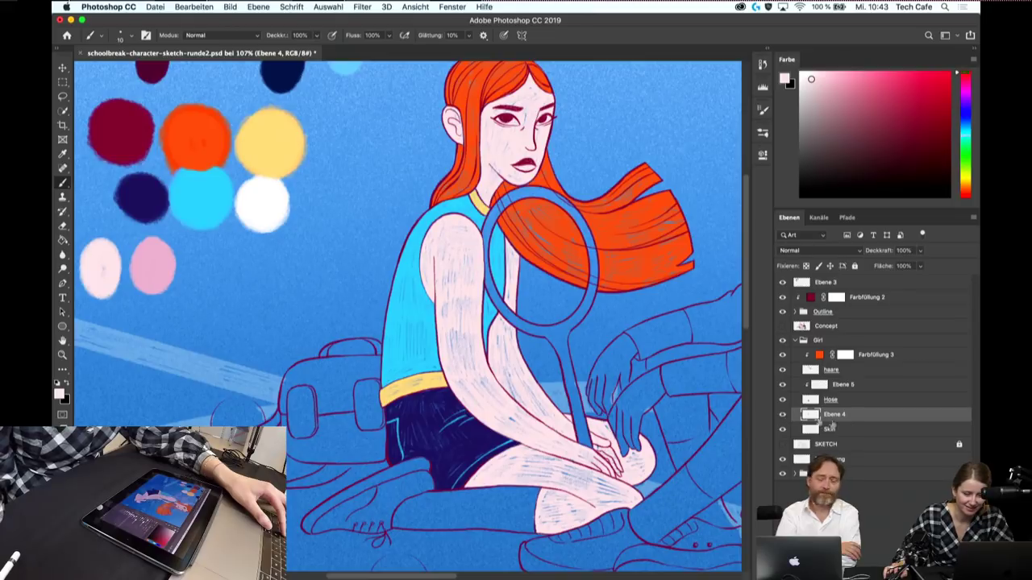
{"action": "key", "text": "ctrl+shift+alt+n"}
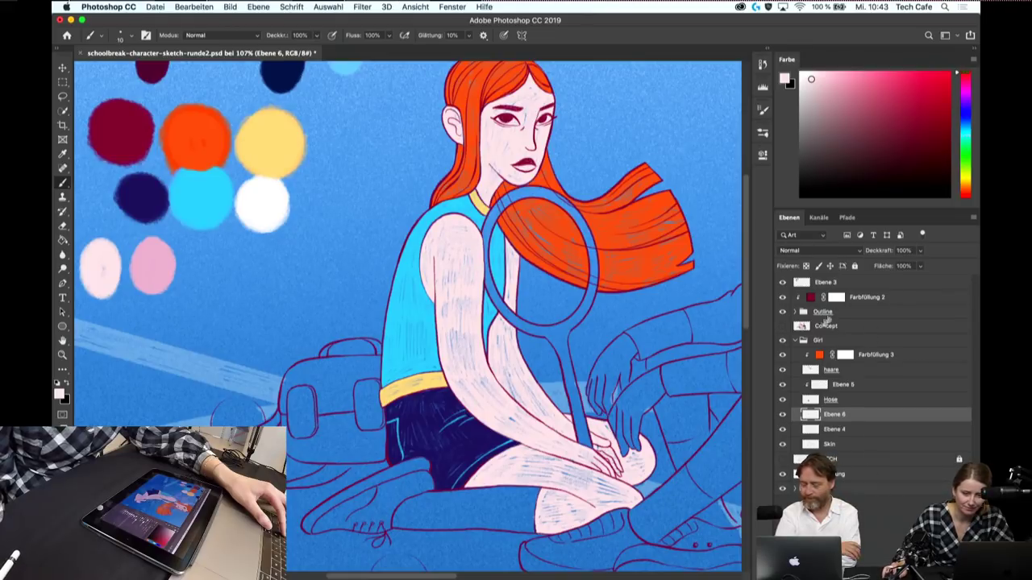
- Pick the palette yellow and paint it down the backpack's left edge
{"action": "left_click", "coordinate": [782, 326]}
{"action": "left_click", "coordinate": [782, 327]}
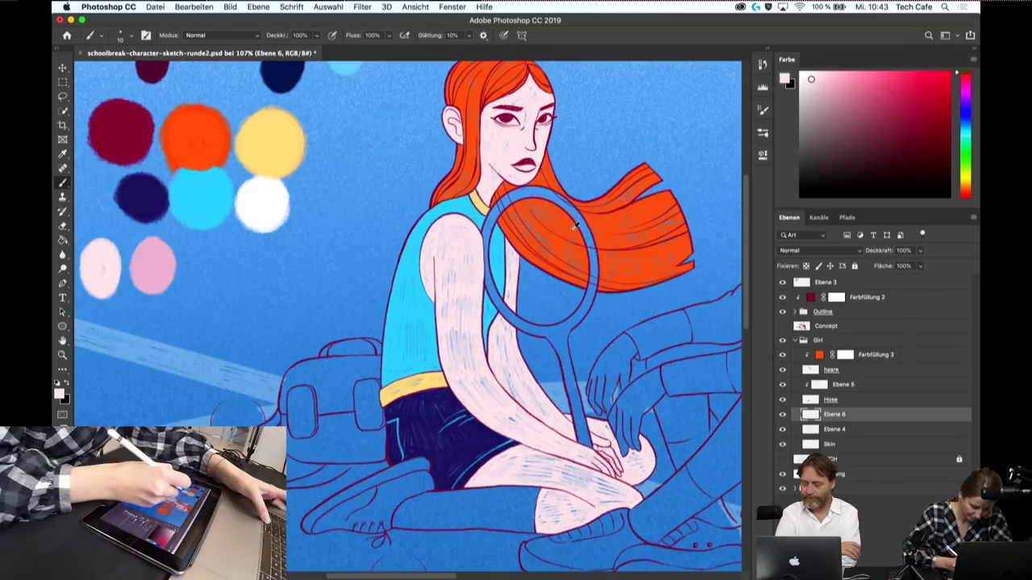
{"action": "left_click", "coordinate": [277, 138], "text": "alt"}
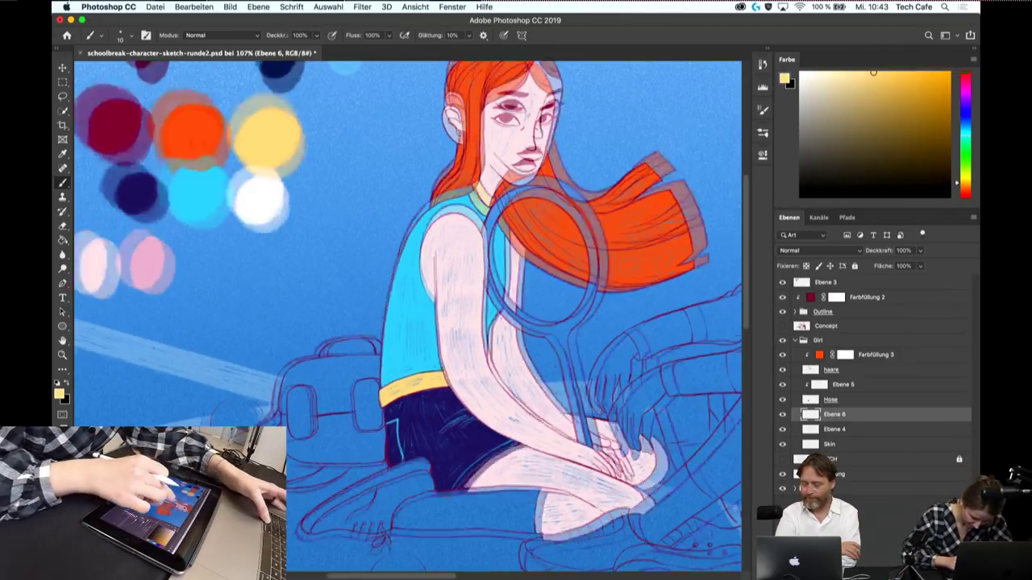
{"action": "scroll", "coordinate": [309, 435], "scroll_direction": "up", "scroll_amount": 5}
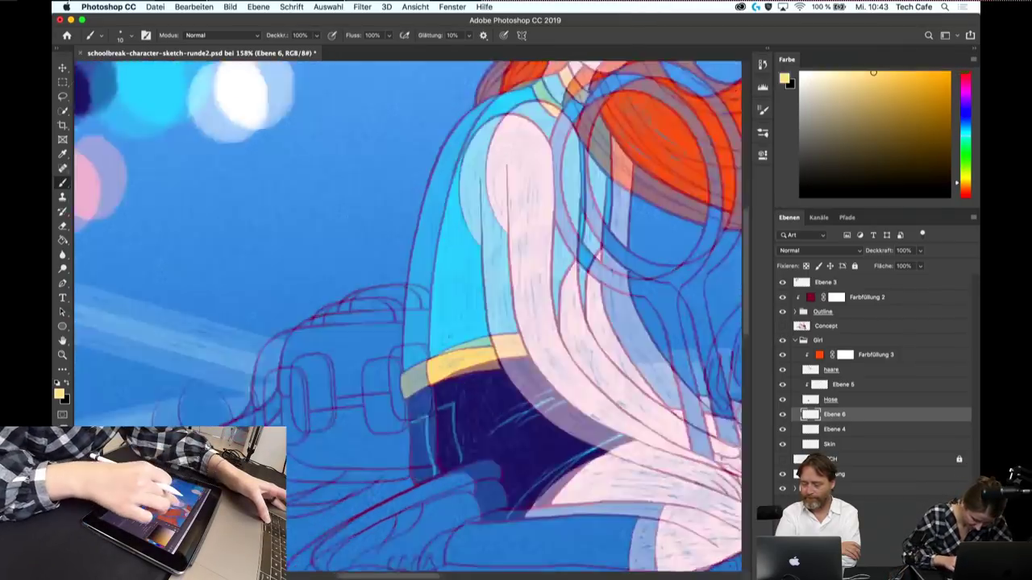
{"action": "mouse_move", "coordinate": [256, 139]}
{"action": "left_mouse_down"}
{"action": "mouse_move", "coordinate": [198, 189]}
{"action": "mouse_move", "coordinate": [187, 234]}
{"action": "mouse_move", "coordinate": [193, 284]}
{"action": "left_mouse_up"}
{"action": "left_click_drag", "start_coordinate": [202, 211], "coordinate": [195, 322]}
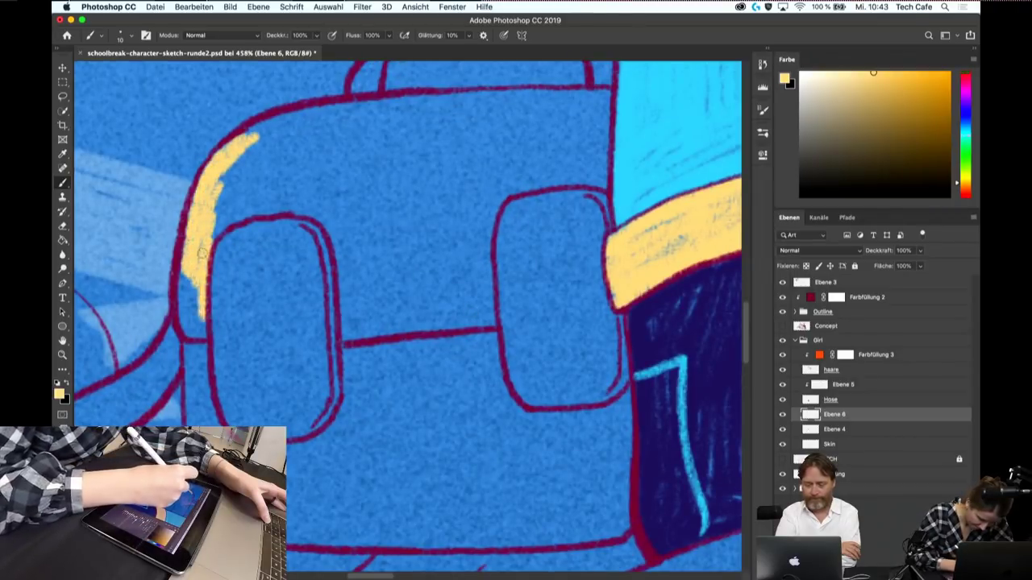
{"action": "left_click_drag", "start_coordinate": [198, 274], "coordinate": [184, 327]}
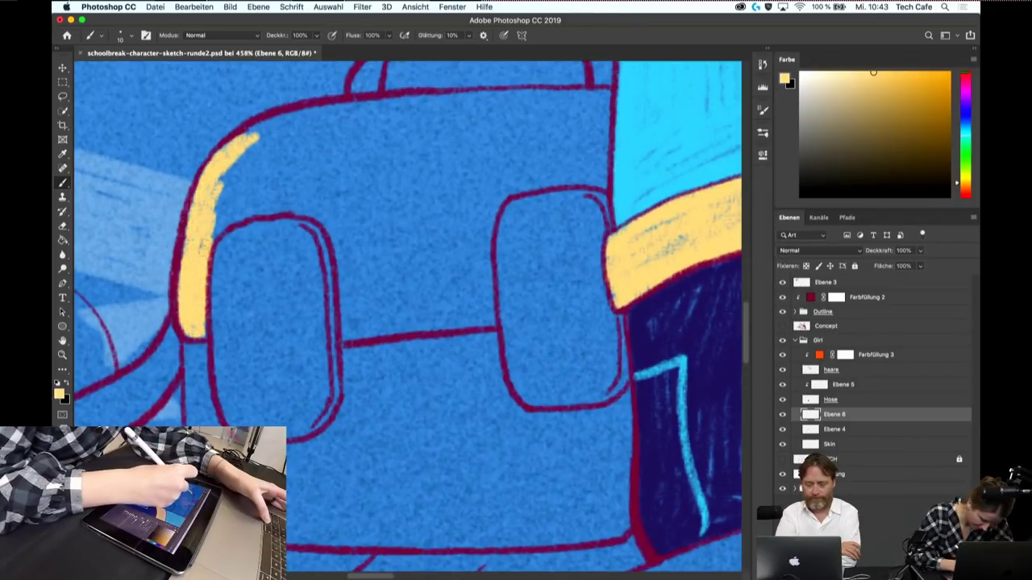
{"action": "left_click_drag", "start_coordinate": [254, 187], "coordinate": [206, 242]}
{"action": "left_click_drag", "start_coordinate": [282, 121], "coordinate": [239, 139]}
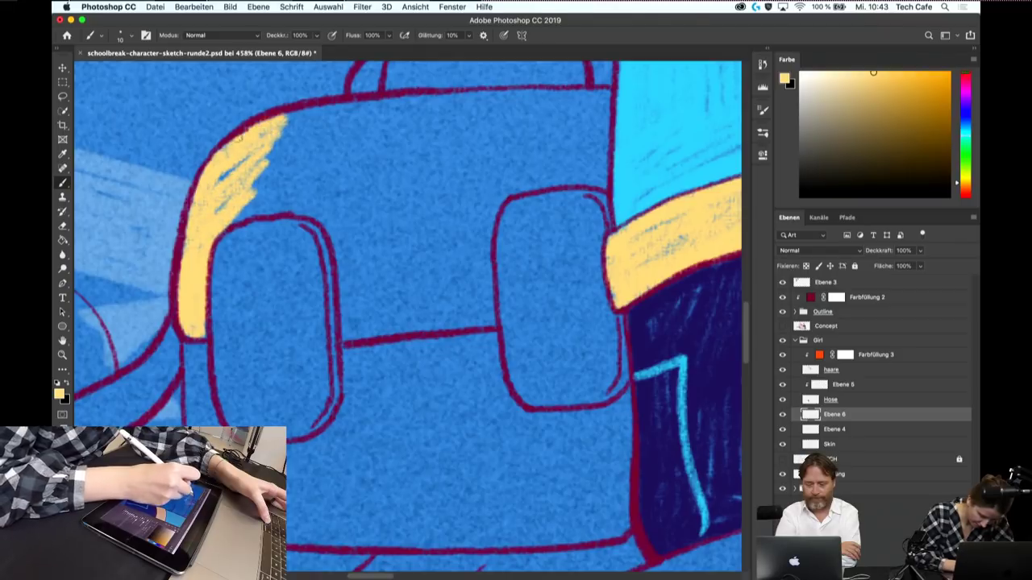
- Hatch yellow along the backpack's left side and upper edge in a rotated view
{"action": "left_click_drag", "start_coordinate": [516, 339], "coordinate": [452, 242]}
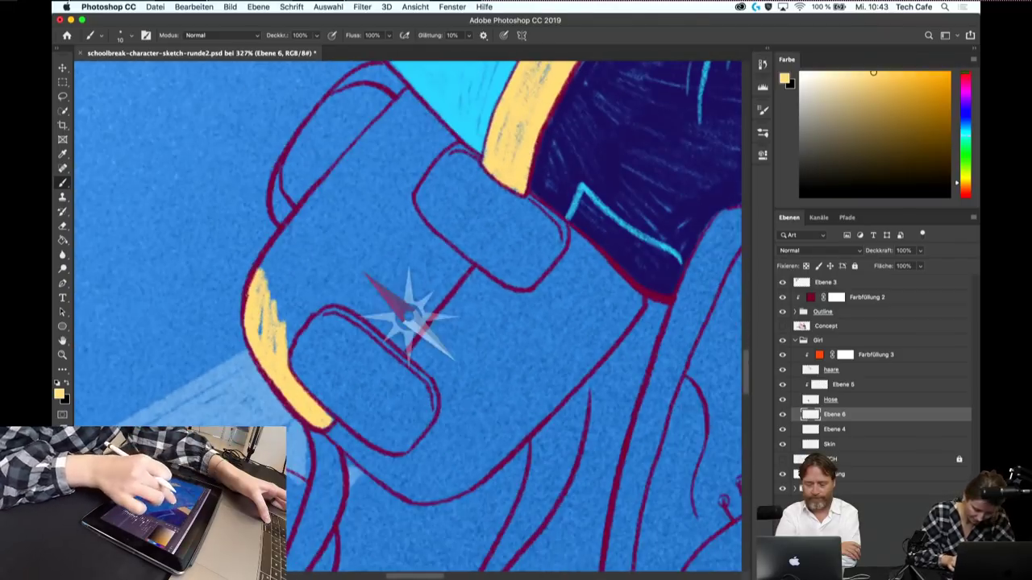
{"action": "left_click_drag", "start_coordinate": [290, 242], "coordinate": [345, 171]}
{"action": "mouse_move", "coordinate": [270, 262]}
{"action": "left_mouse_down"}
{"action": "mouse_move", "coordinate": [339, 178]}
{"action": "mouse_move", "coordinate": [330, 197]}
{"action": "left_mouse_up"}
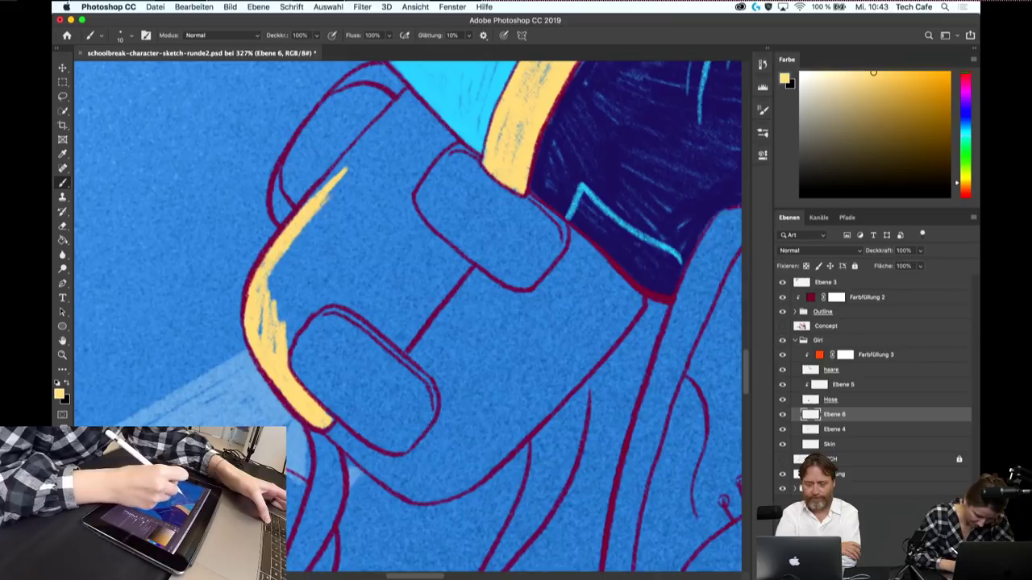
{"action": "left_click_drag", "start_coordinate": [266, 305], "coordinate": [335, 205]}
{"action": "left_click_drag", "start_coordinate": [266, 322], "coordinate": [337, 238]}
{"action": "left_click_drag", "start_coordinate": [278, 347], "coordinate": [339, 266]}
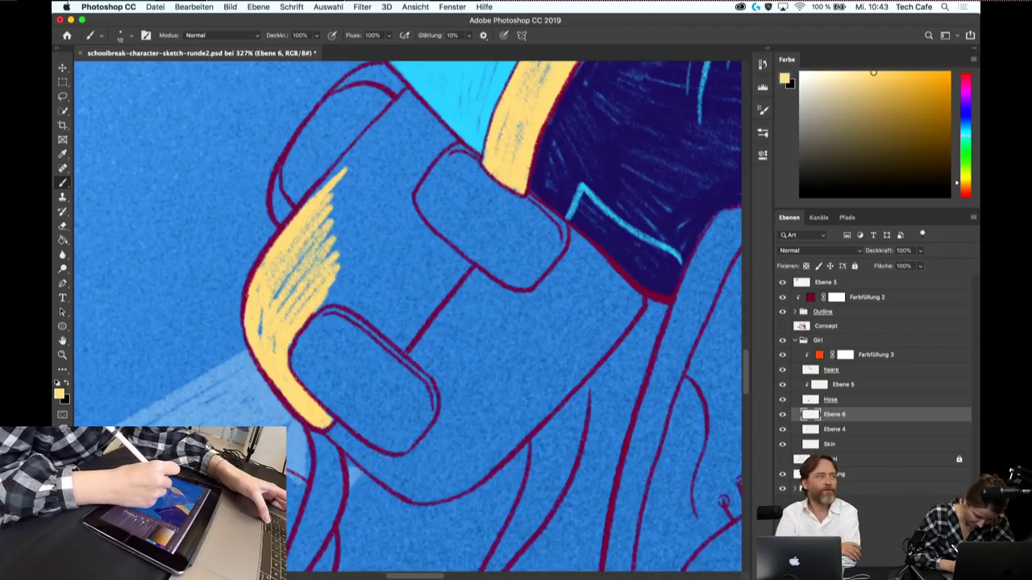
{"action": "mouse_move", "coordinate": [319, 201]}
{"action": "left_mouse_down"}
{"action": "mouse_move", "coordinate": [391, 112]}
{"action": "mouse_move", "coordinate": [393, 129]}
{"action": "left_mouse_up"}
{"action": "left_click_drag", "start_coordinate": [310, 222], "coordinate": [395, 125]}
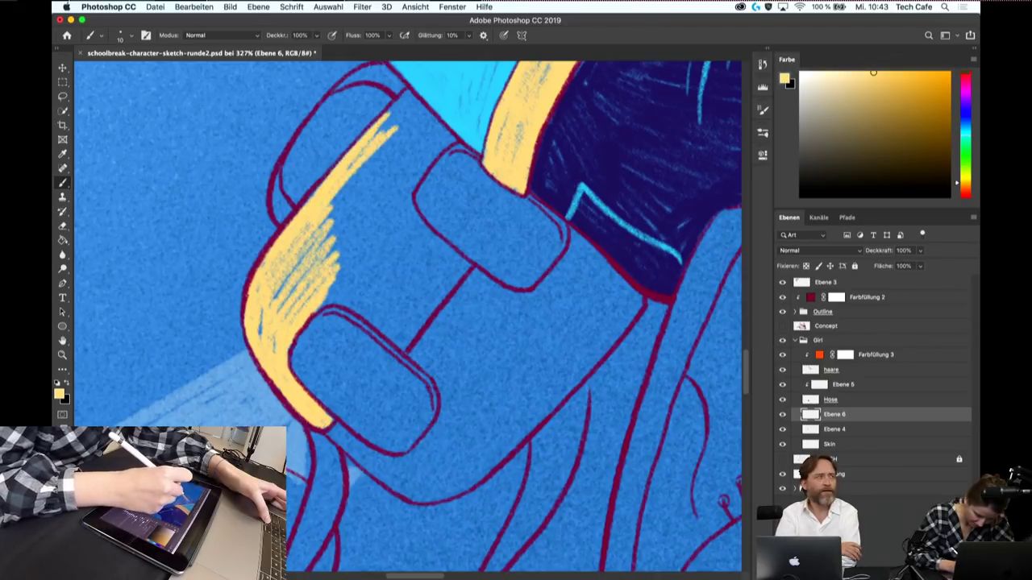
{"action": "mouse_move", "coordinate": [323, 234]}
{"action": "left_mouse_down"}
{"action": "mouse_move", "coordinate": [395, 137]}
{"action": "mouse_move", "coordinate": [411, 145]}
{"action": "left_mouse_up"}
- Build up yellow hatching across the top band, filling the blue gaps
{"action": "mouse_move", "coordinate": [379, 202]}
{"action": "left_mouse_down"}
{"action": "mouse_move", "coordinate": [423, 141]}
{"action": "mouse_move", "coordinate": [441, 136]}
{"action": "left_mouse_up"}
{"action": "left_click_drag", "start_coordinate": [388, 221], "coordinate": [442, 142]}
{"action": "mouse_move", "coordinate": [337, 262]}
{"action": "left_mouse_down"}
{"action": "mouse_move", "coordinate": [397, 177]}
{"action": "mouse_move", "coordinate": [389, 184]}
{"action": "left_mouse_up"}
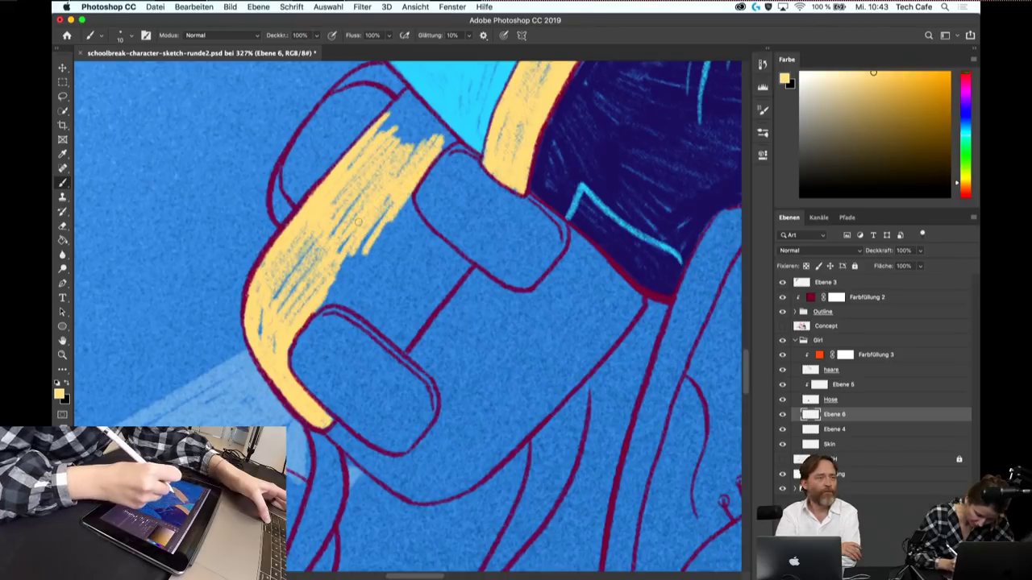
{"action": "left_click_drag", "start_coordinate": [402, 302], "coordinate": [442, 262]}
{"action": "left_click_drag", "start_coordinate": [407, 327], "coordinate": [464, 270]}
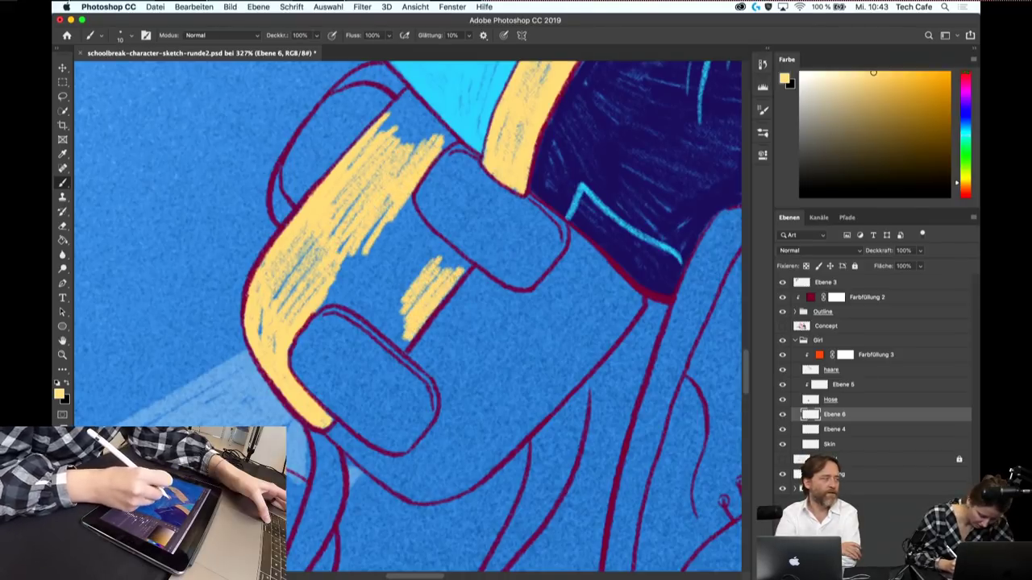
{"action": "left_click_drag", "start_coordinate": [310, 299], "coordinate": [367, 242]}
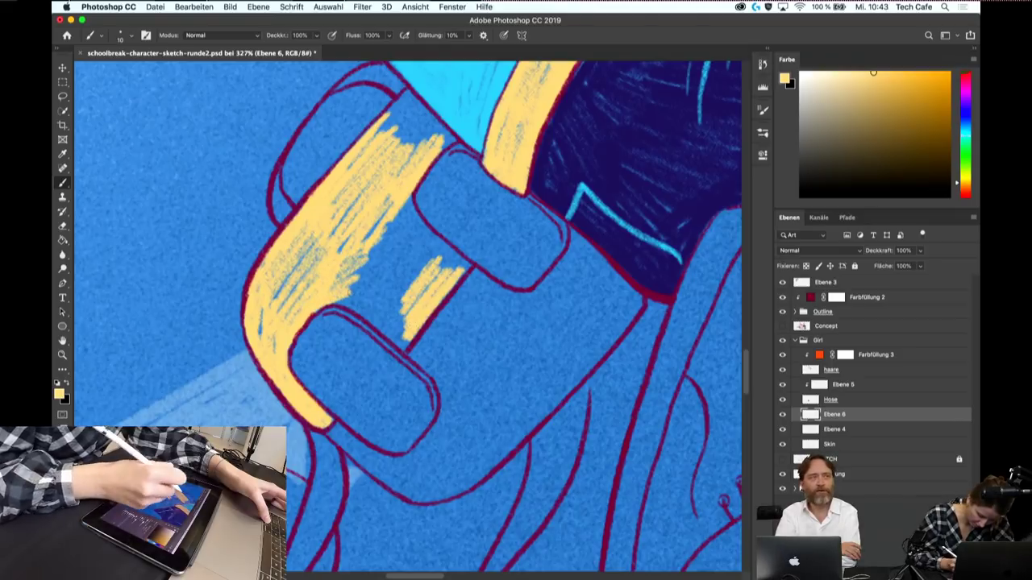
{"action": "left_click_drag", "start_coordinate": [381, 126], "coordinate": [408, 97]}
{"action": "mouse_move", "coordinate": [387, 151]}
{"action": "left_mouse_down"}
{"action": "mouse_move", "coordinate": [424, 103]}
{"action": "mouse_move", "coordinate": [433, 122]}
{"action": "mouse_move", "coordinate": [430, 329]}
{"action": "left_mouse_up"}
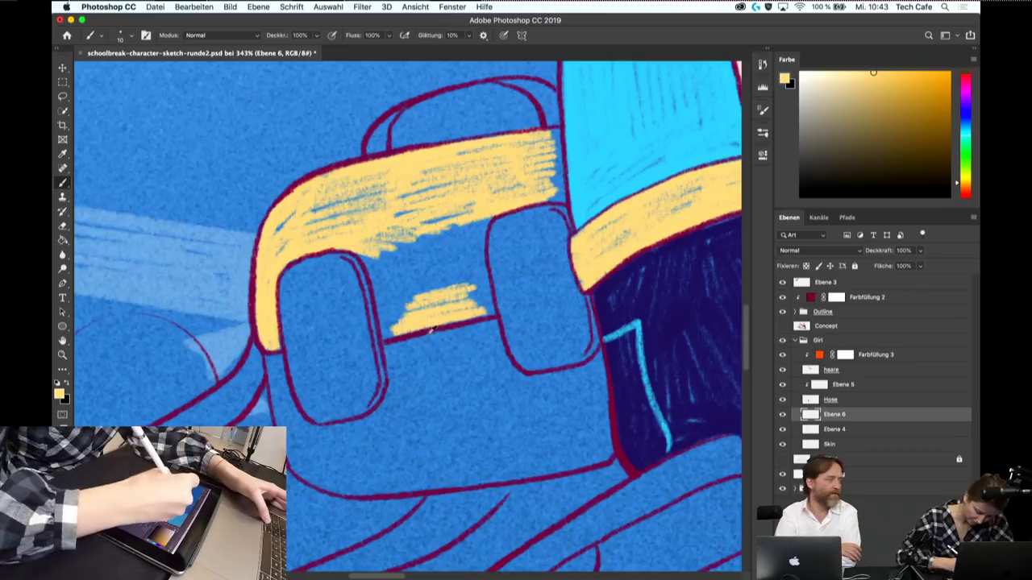
- Fill the gap beside and between the two rounded pockets with yellow hatching
{"action": "left_click_drag", "start_coordinate": [373, 266], "coordinate": [382, 306]}
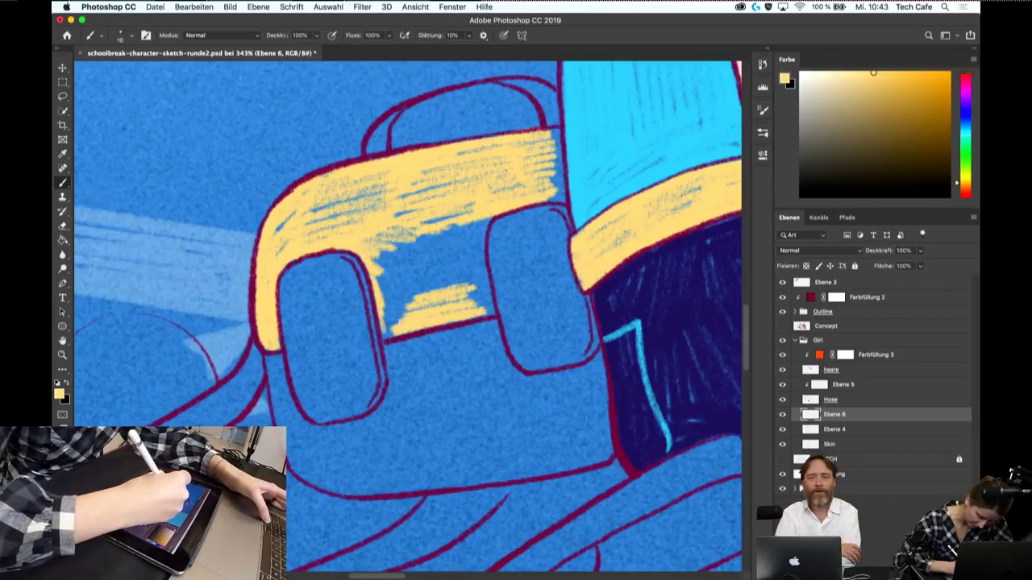
{"action": "left_click_drag", "start_coordinate": [384, 257], "coordinate": [392, 334]}
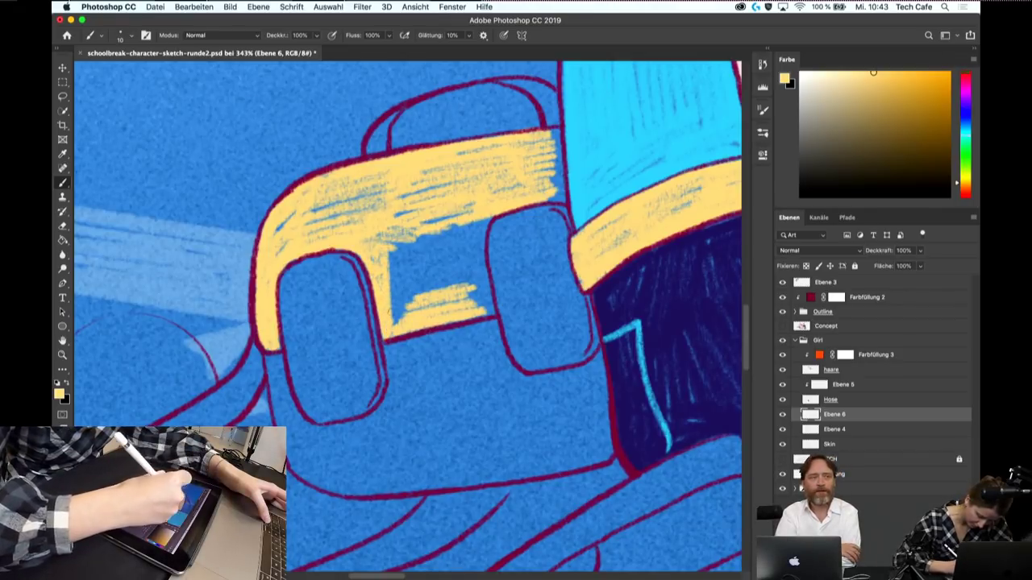
{"action": "mouse_move", "coordinate": [396, 233]}
{"action": "left_mouse_down"}
{"action": "mouse_move", "coordinate": [397, 321]}
{"action": "mouse_move", "coordinate": [416, 322]}
{"action": "left_mouse_up"}
{"action": "mouse_move", "coordinate": [427, 219]}
{"action": "left_mouse_down"}
{"action": "mouse_move", "coordinate": [420, 304]}
{"action": "mouse_move", "coordinate": [435, 300]}
{"action": "left_mouse_up"}
{"action": "mouse_move", "coordinate": [467, 221]}
{"action": "left_mouse_down"}
{"action": "mouse_move", "coordinate": [450, 292]}
{"action": "mouse_move", "coordinate": [468, 274]}
{"action": "mouse_move", "coordinate": [483, 304]}
{"action": "left_mouse_up"}
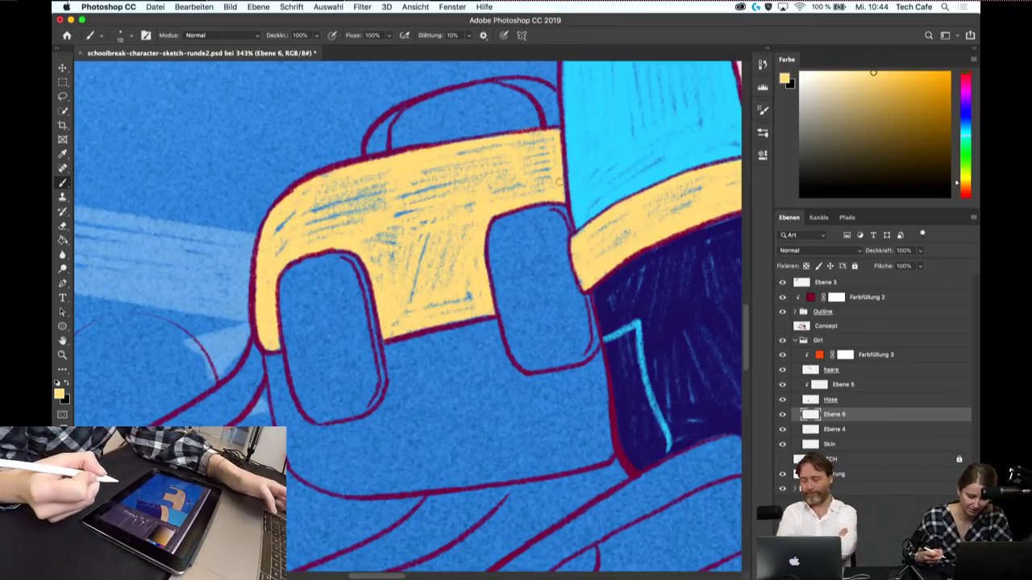
{"action": "left_click", "coordinate": [619, 436], "text": "alt"}
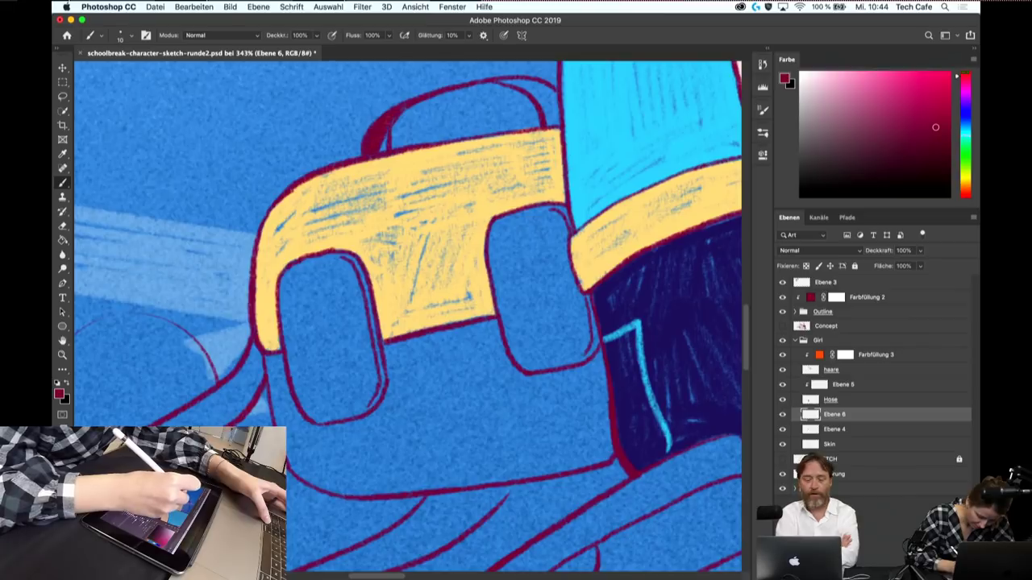
- Paint dark red into the top handle's gaps, compare with the concept, and zoom out
{"action": "left_click_drag", "start_coordinate": [385, 131], "coordinate": [386, 150]}
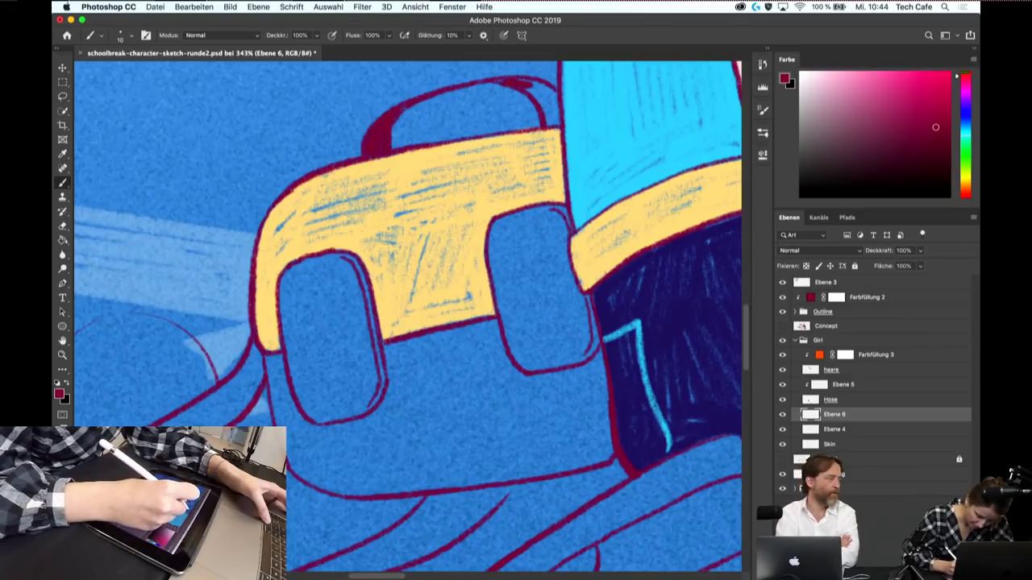
{"action": "left_click_drag", "start_coordinate": [534, 90], "coordinate": [548, 106]}
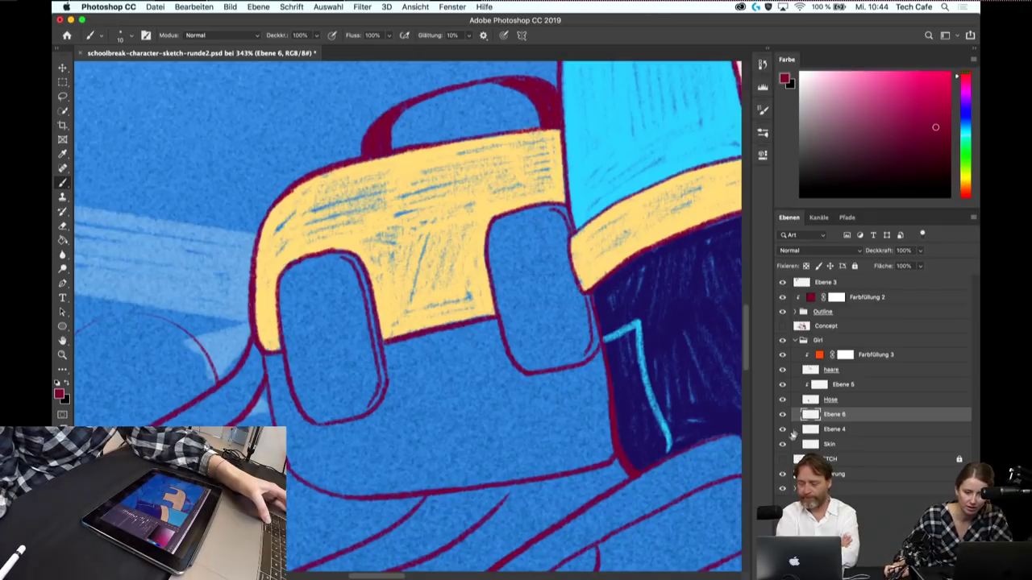
{"action": "left_click", "coordinate": [785, 327]}
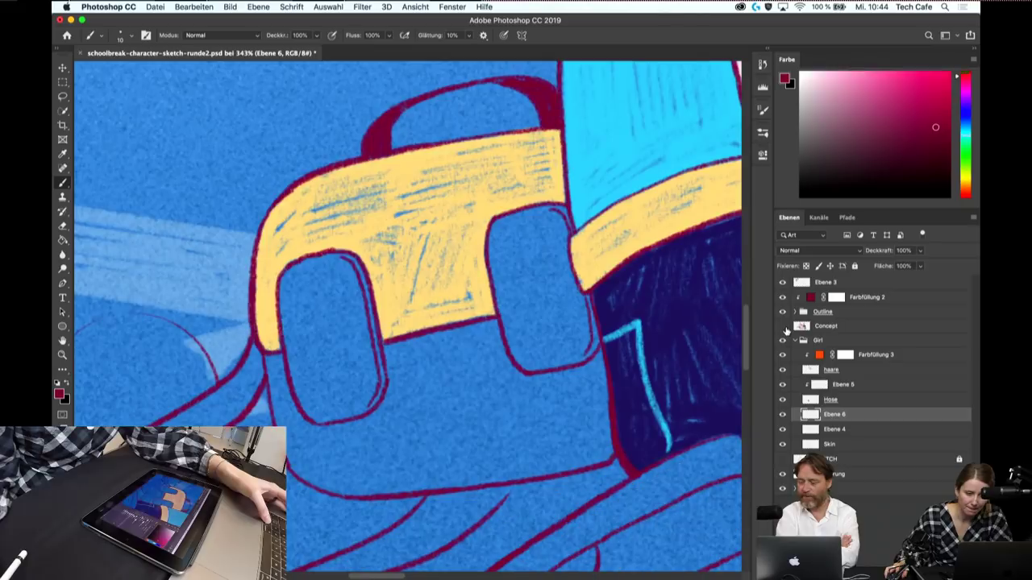
{"action": "key", "text": "super+0"}
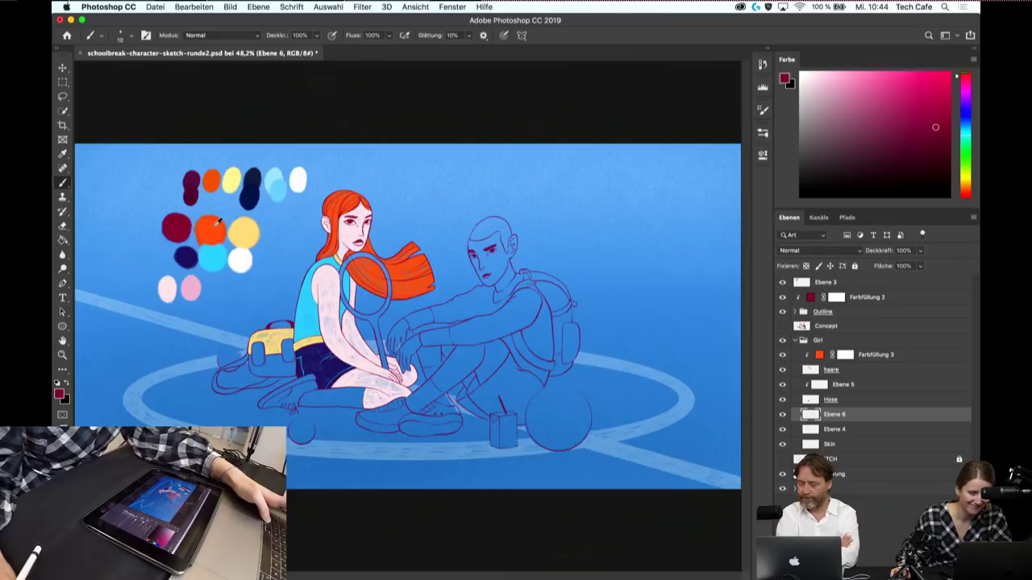
- Take the orange from the canvas swatches and rename layer Ebene 6 to 'Bagzzzz'
{"action": "left_click", "coordinate": [217, 221], "text": "alt"}
{"action": "left_click", "coordinate": [782, 415]}
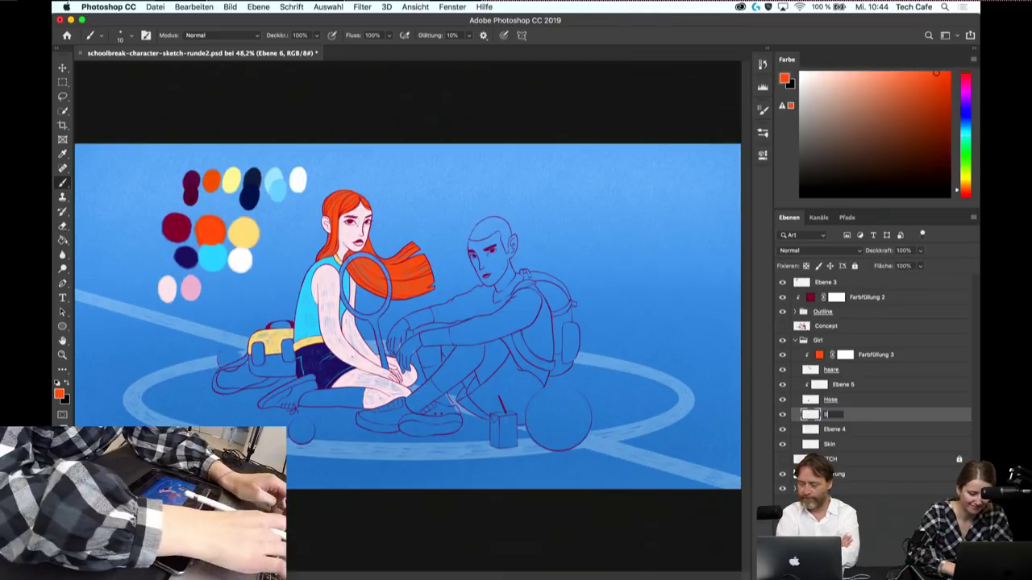
{"action": "type", "text": "Bagz"}
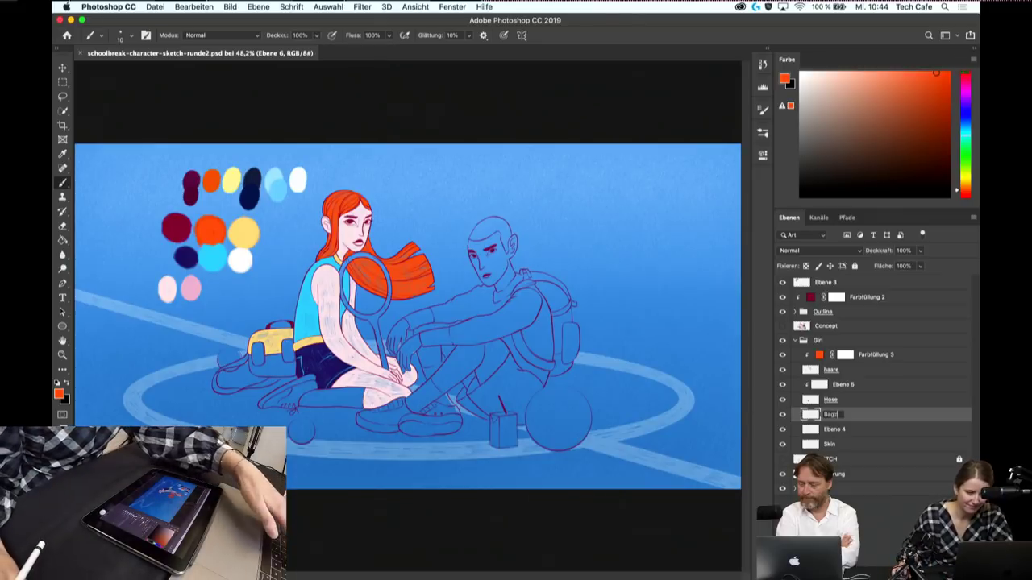
{"action": "type", "text": "sss"}
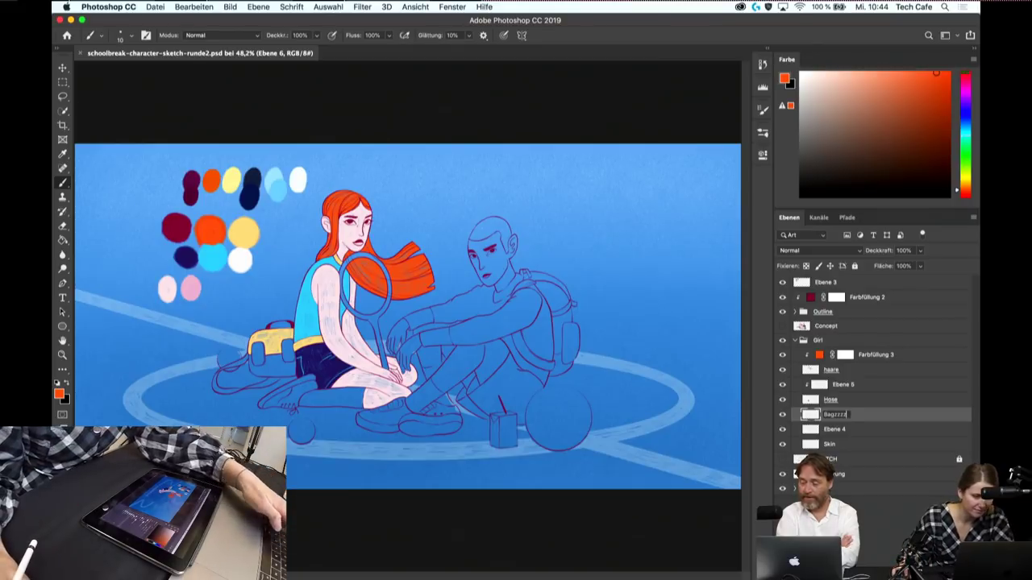
{"action": "type", "text": "z"}
{"action": "key", "text": "Return"}
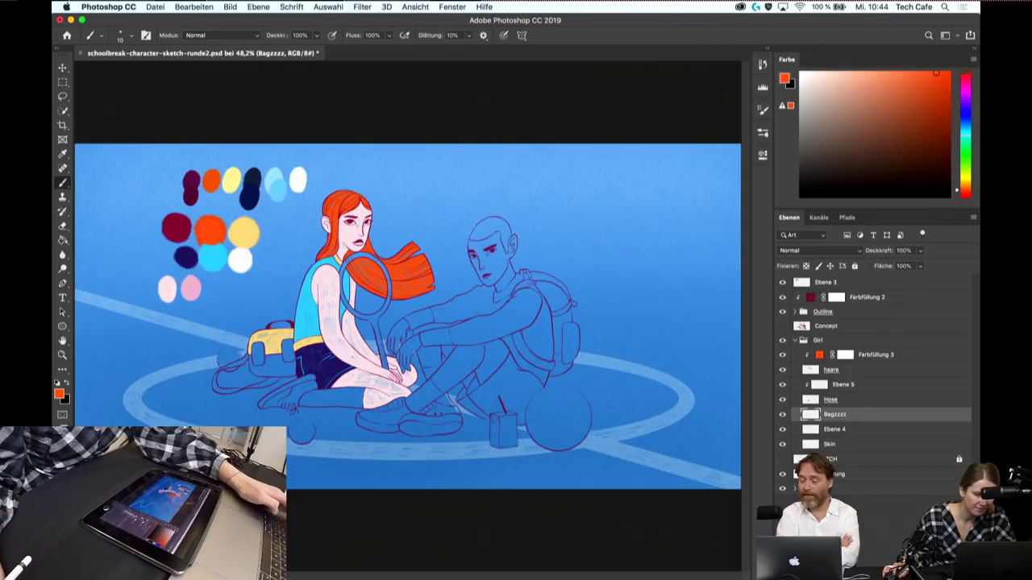
{"action": "left_click", "coordinate": [62, 355]}
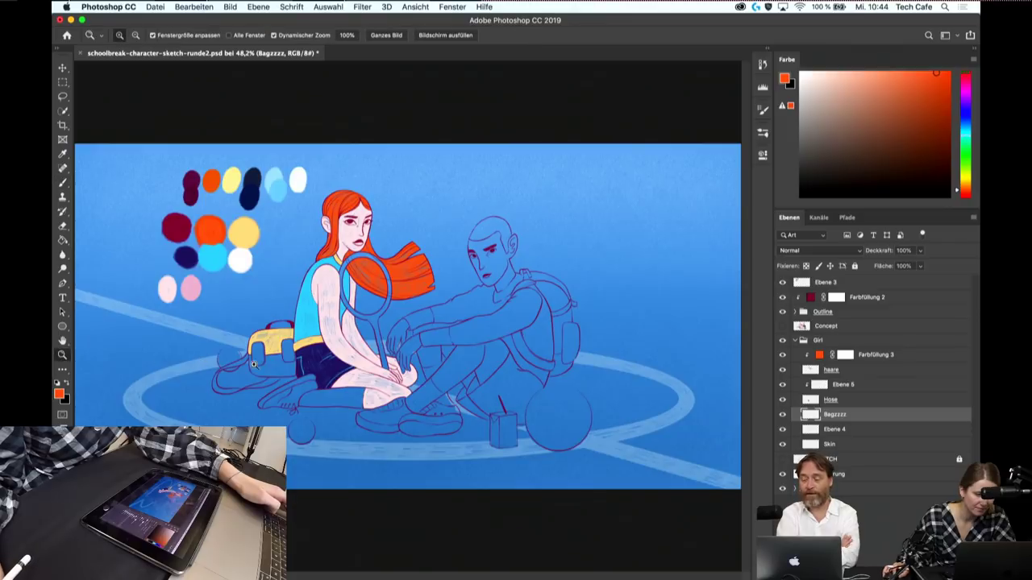
- Zoom in on the bag and paint orange down its left side and across the lower body
{"action": "left_click_drag", "start_coordinate": [254, 365], "coordinate": [266, 366]}
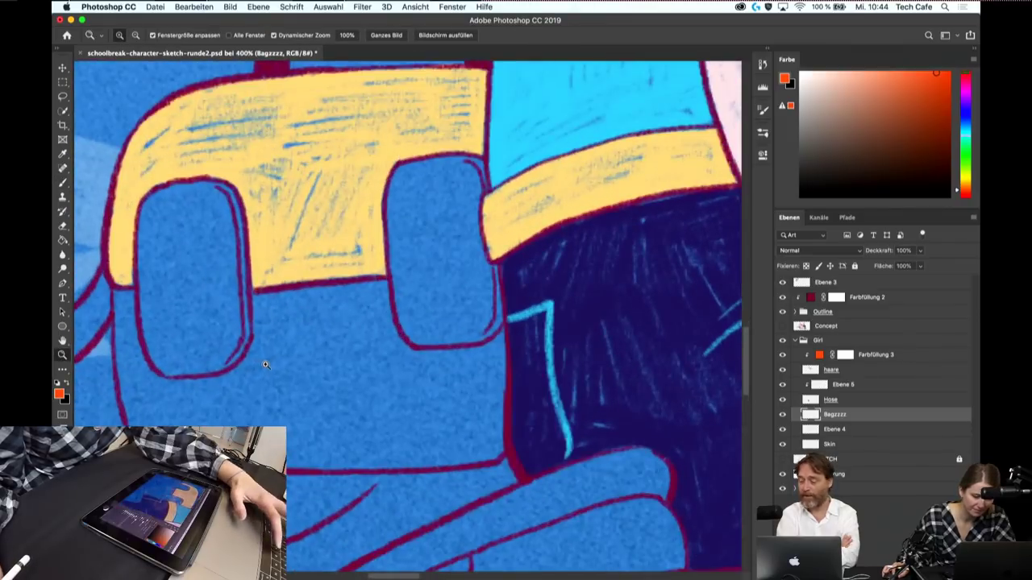
{"action": "key", "text": "b"}
{"action": "left_click_drag", "start_coordinate": [117, 293], "coordinate": [124, 335]}
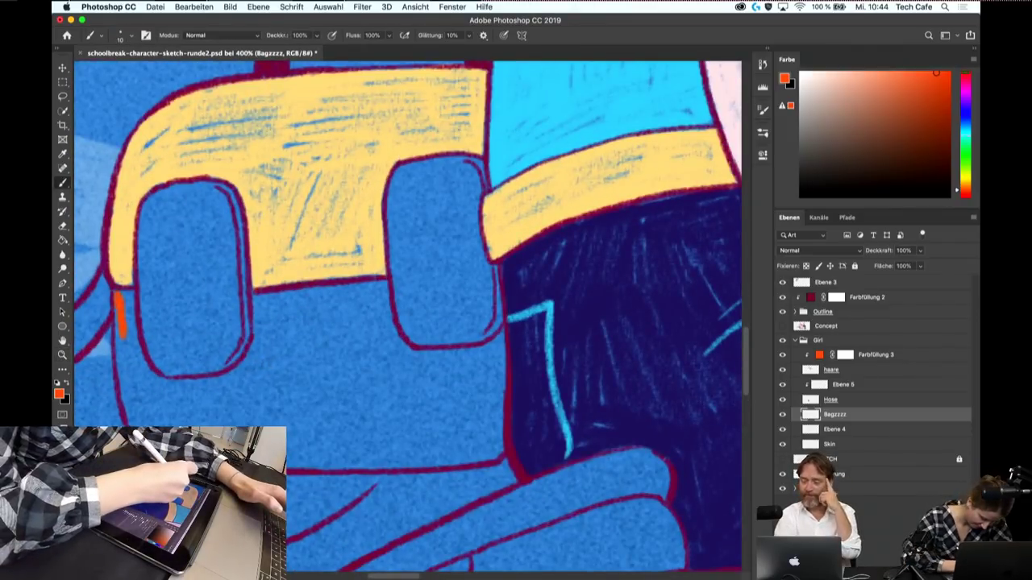
{"action": "mouse_move", "coordinate": [119, 297]}
{"action": "left_mouse_down"}
{"action": "mouse_move", "coordinate": [137, 367]}
{"action": "mouse_move", "coordinate": [166, 415]}
{"action": "left_mouse_up"}
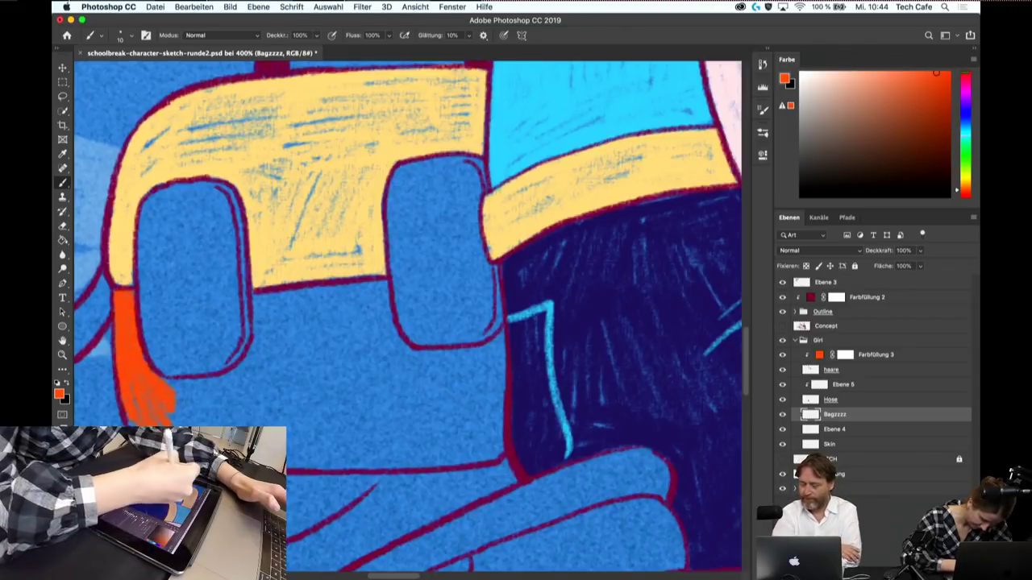
{"action": "mouse_move", "coordinate": [260, 322]}
{"action": "left_mouse_down"}
{"action": "mouse_move", "coordinate": [270, 367]}
{"action": "mouse_move", "coordinate": [262, 407]}
{"action": "mouse_move", "coordinate": [319, 379]}
{"action": "left_mouse_up"}
{"action": "left_click_drag", "start_coordinate": [484, 242], "coordinate": [516, 339]}
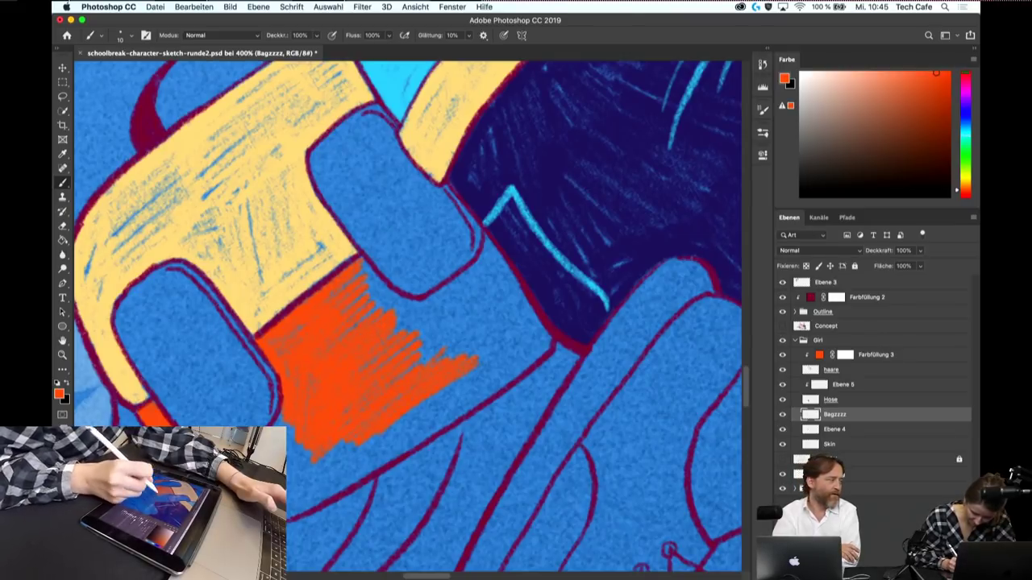
{"action": "left_click_drag", "start_coordinate": [436, 399], "coordinate": [545, 343]}
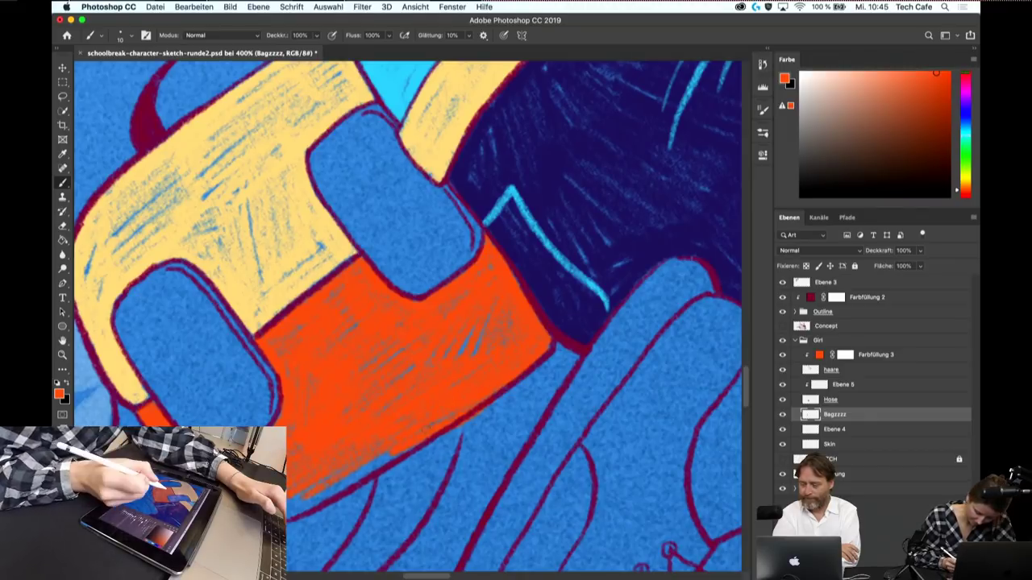
- Undo the stray light orange strokes and rotate the view back upright
{"action": "key", "text": "e"}
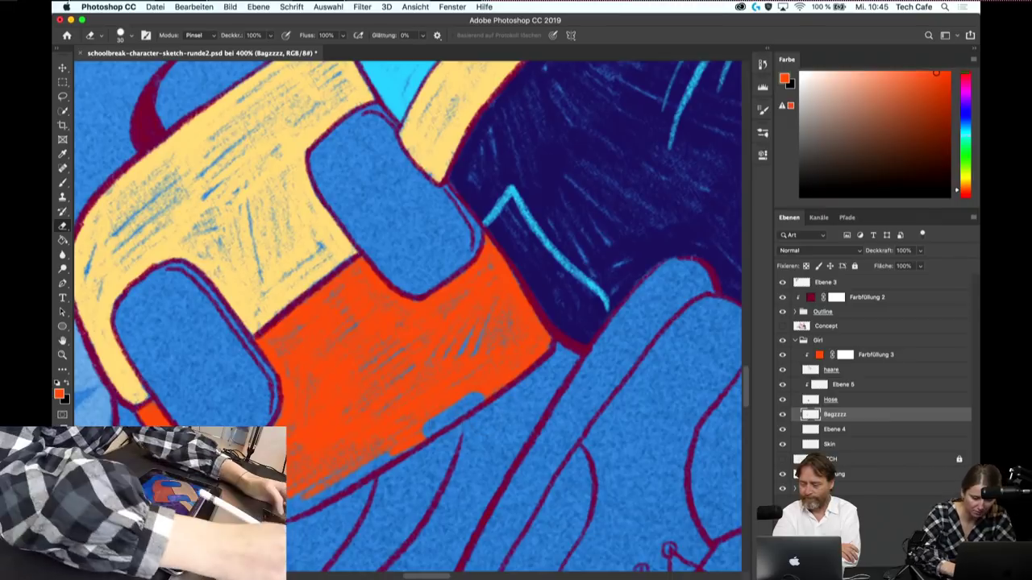
{"action": "key", "text": "ctrl+z"}
{"action": "key", "text": "b"}
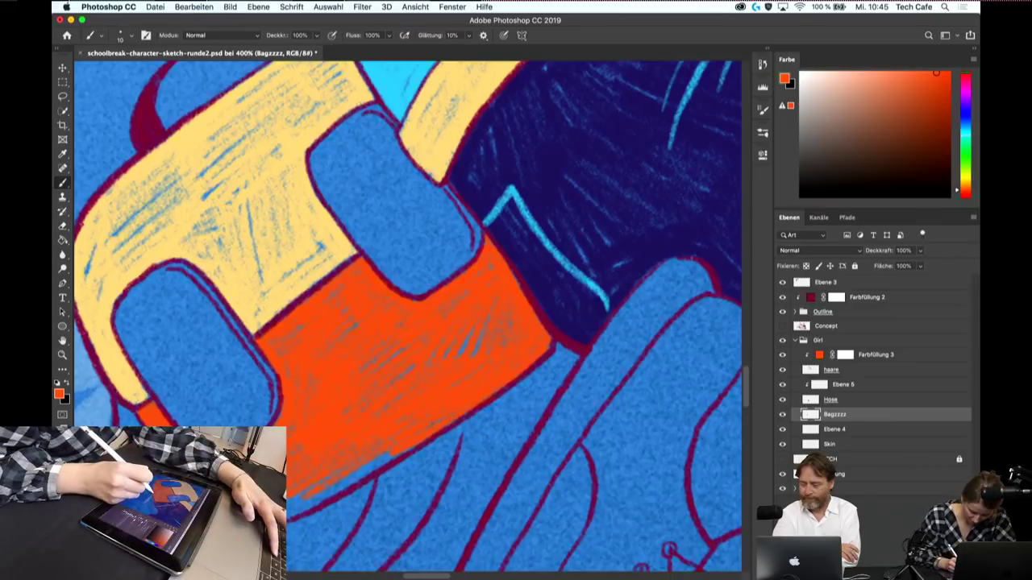
{"action": "left_click_drag", "start_coordinate": [404, 202], "coordinate": [403, 419]}
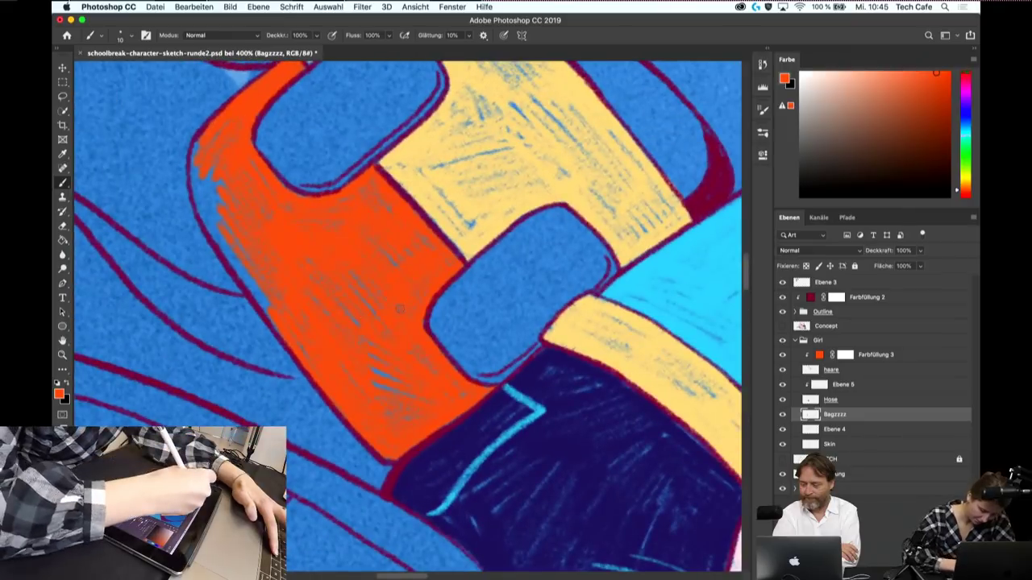
{"action": "key", "text": "ctrl+z"}
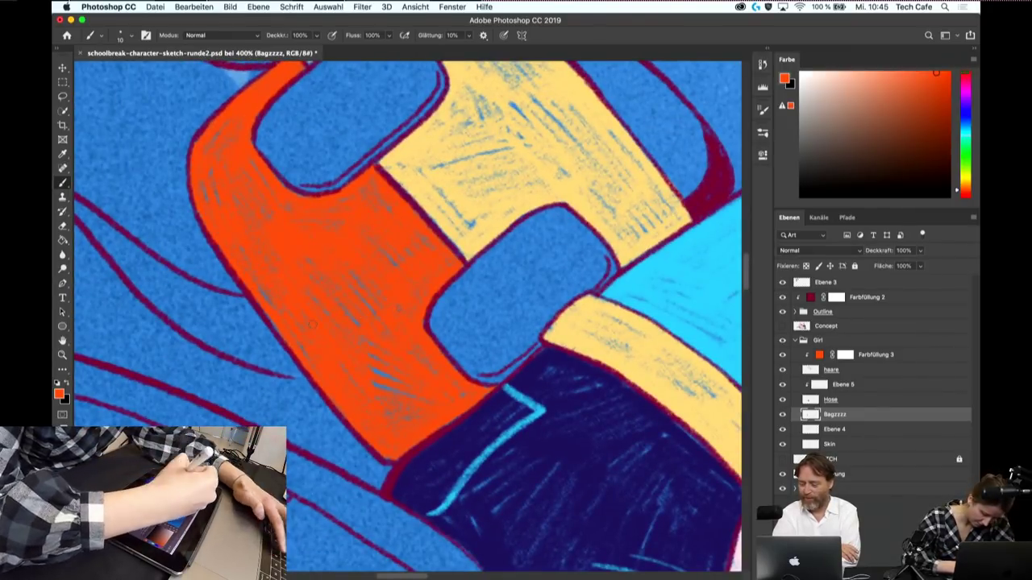
{"action": "left_click_drag", "start_coordinate": [404, 322], "coordinate": [313, 324]}
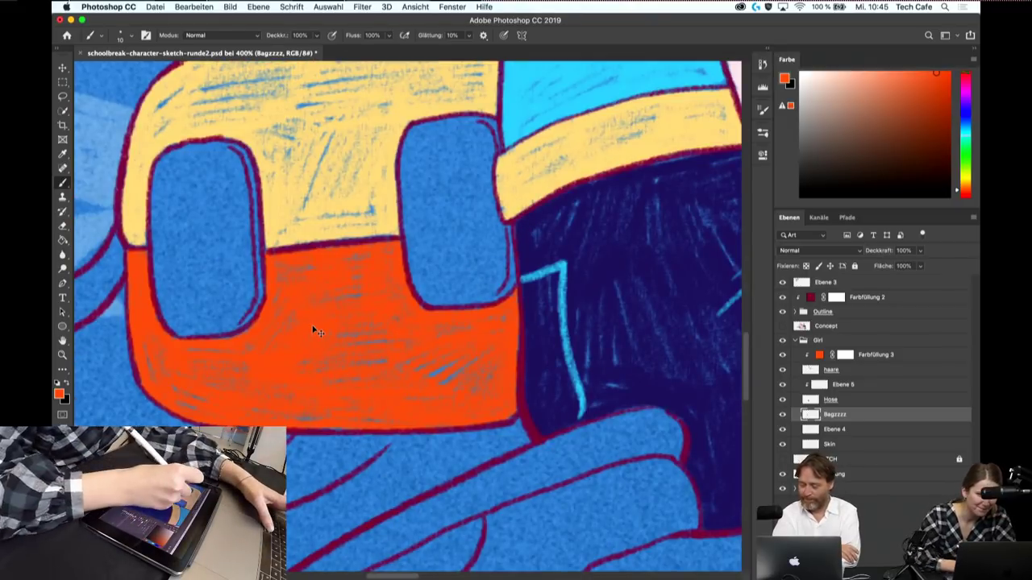
{"action": "left_click", "coordinate": [306, 157], "text": "alt"}
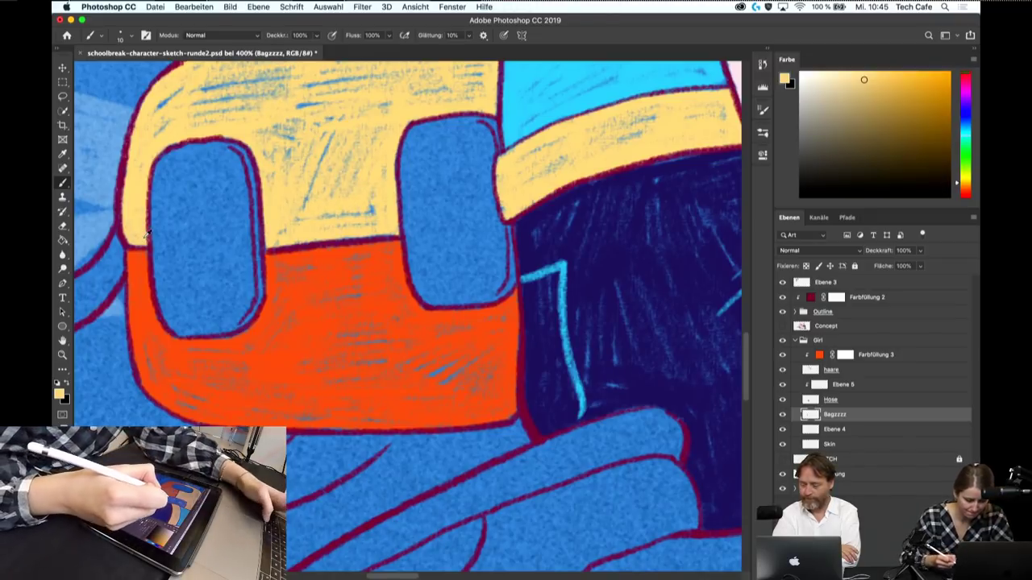
- Sample cyan and hatch light blue across the left pocket, covering its dark shadow
{"action": "left_click", "coordinate": [524, 116], "text": "alt"}
{"action": "mouse_move", "coordinate": [161, 166]}
{"action": "left_mouse_down"}
{"action": "mouse_move", "coordinate": [161, 284]}
{"action": "mouse_move", "coordinate": [195, 294]}
{"action": "left_mouse_up"}
{"action": "mouse_move", "coordinate": [190, 193]}
{"action": "left_mouse_down"}
{"action": "mouse_move", "coordinate": [218, 295]}
{"action": "mouse_move", "coordinate": [245, 284]}
{"action": "left_mouse_up"}
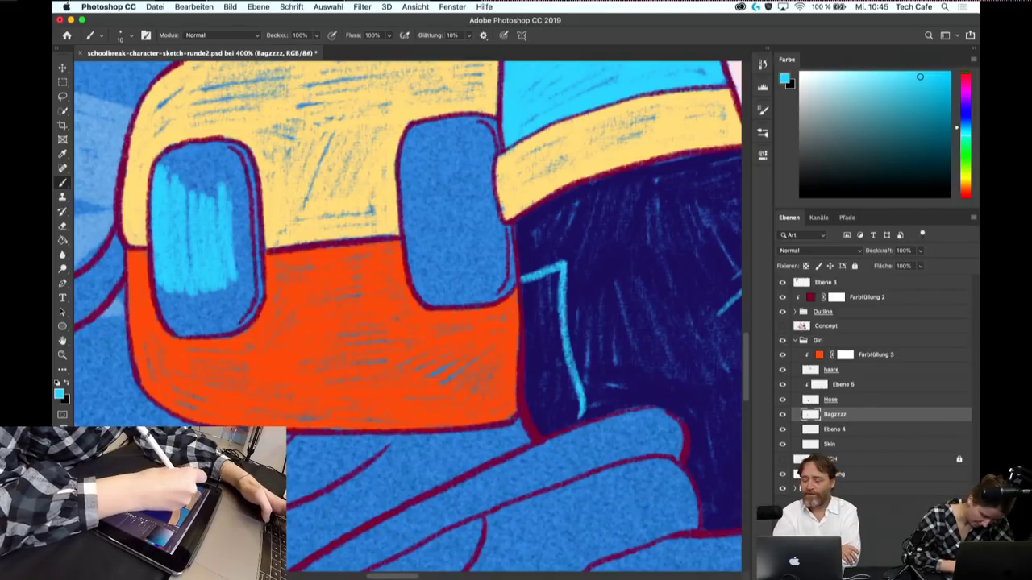
{"action": "mouse_move", "coordinate": [230, 179]}
{"action": "left_mouse_down"}
{"action": "mouse_move", "coordinate": [251, 274]}
{"action": "mouse_move", "coordinate": [245, 242]}
{"action": "left_mouse_up"}
{"action": "mouse_move", "coordinate": [224, 154]}
{"action": "left_mouse_down"}
{"action": "mouse_move", "coordinate": [211, 201]}
{"action": "mouse_move", "coordinate": [186, 193]}
{"action": "mouse_move", "coordinate": [215, 218]}
{"action": "left_mouse_up"}
{"action": "left_click_drag", "start_coordinate": [191, 200], "coordinate": [187, 265]}
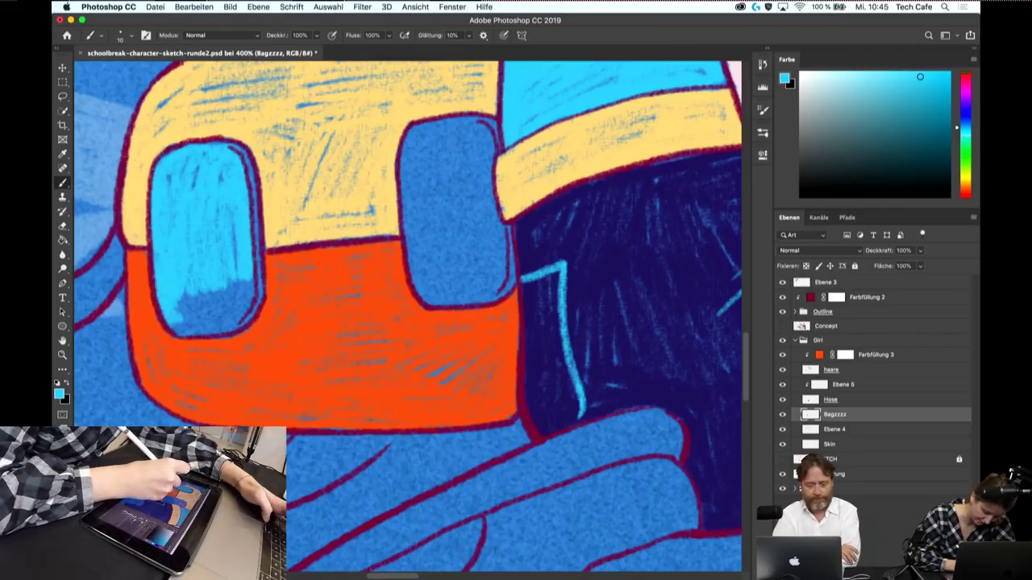
{"action": "mouse_move", "coordinate": [251, 283]}
{"action": "left_mouse_down"}
{"action": "mouse_move", "coordinate": [214, 321]}
{"action": "mouse_move", "coordinate": [192, 321]}
{"action": "left_mouse_up"}
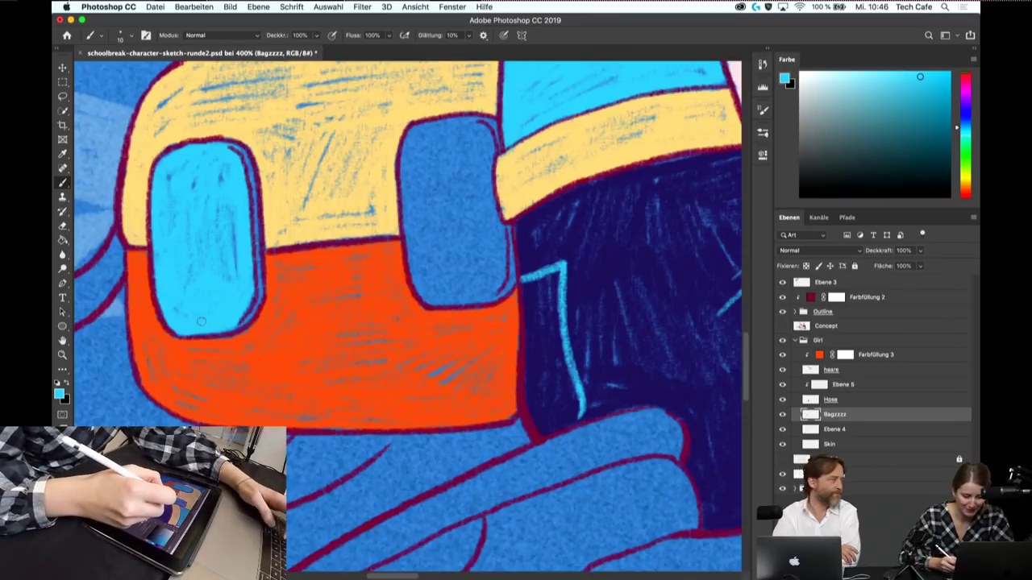
- Sample the left lens's lighter blue and fill the whole right lens with it
{"action": "left_click", "coordinate": [549, 97], "text": "alt"}
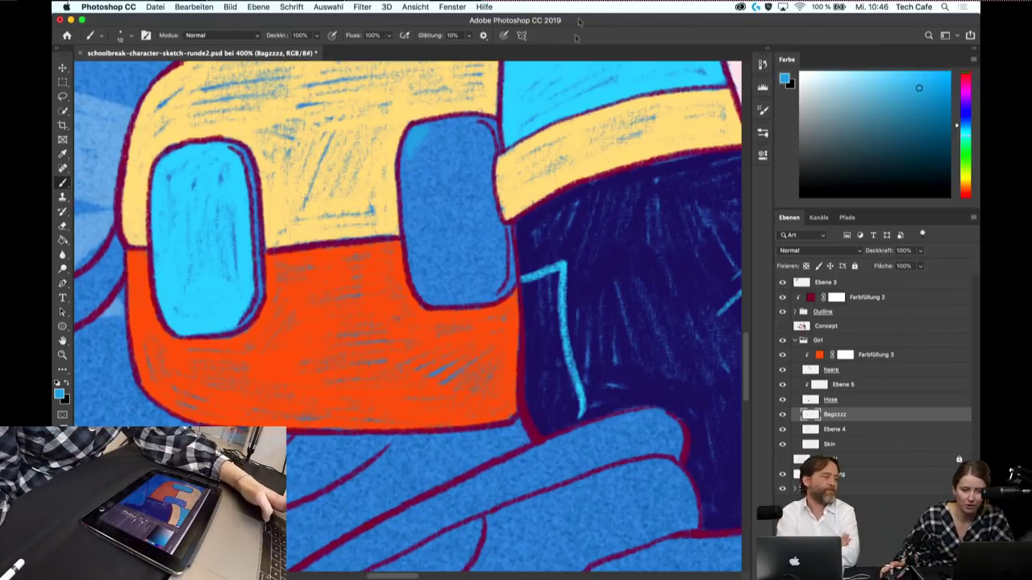
{"action": "left_click", "coordinate": [550, 84], "text": "alt"}
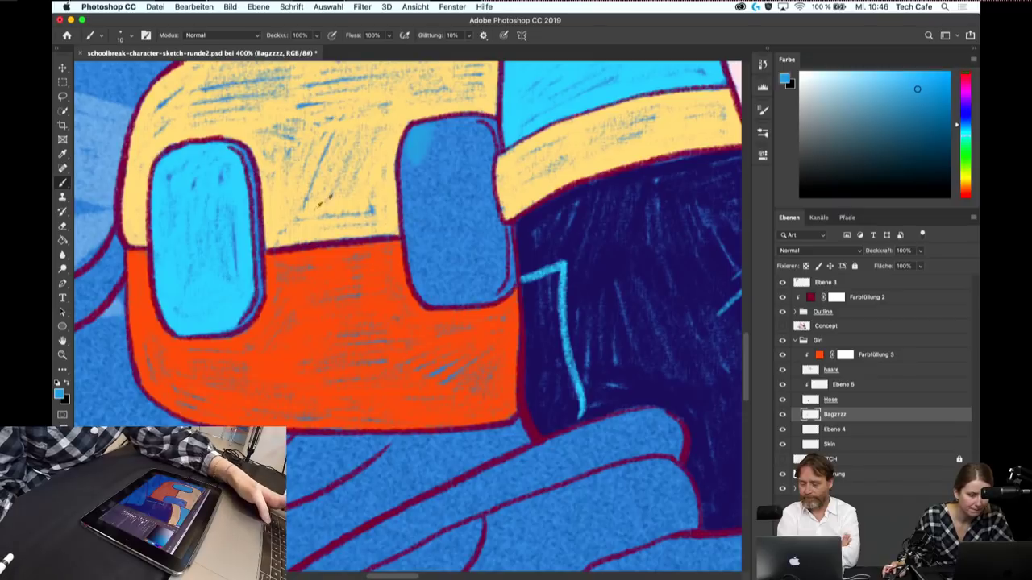
{"action": "left_click", "coordinate": [232, 292], "text": "alt"}
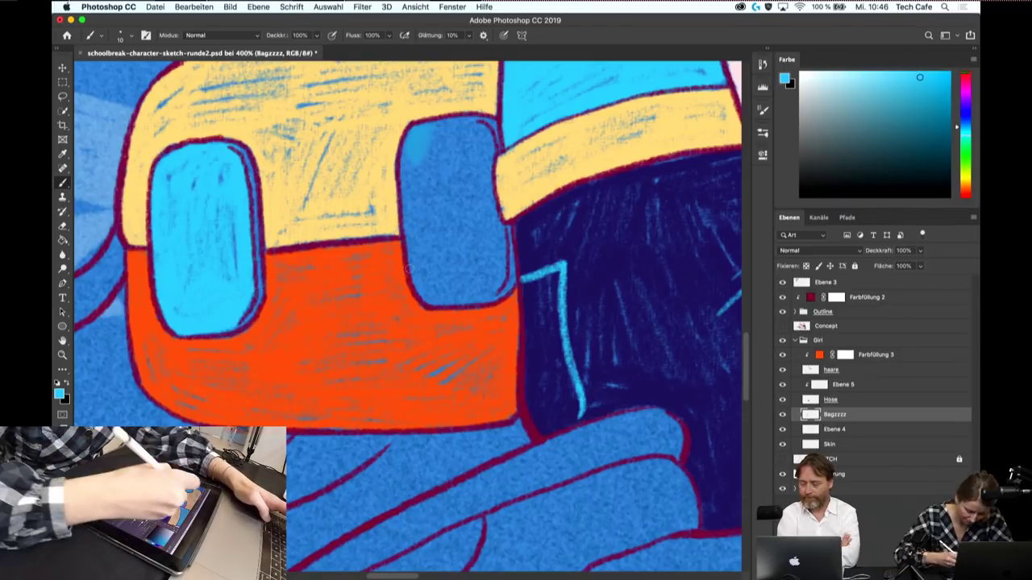
{"action": "mouse_move", "coordinate": [418, 143]}
{"action": "left_mouse_down"}
{"action": "mouse_move", "coordinate": [421, 194]}
{"action": "mouse_move", "coordinate": [405, 184]}
{"action": "mouse_move", "coordinate": [409, 262]}
{"action": "left_mouse_up"}
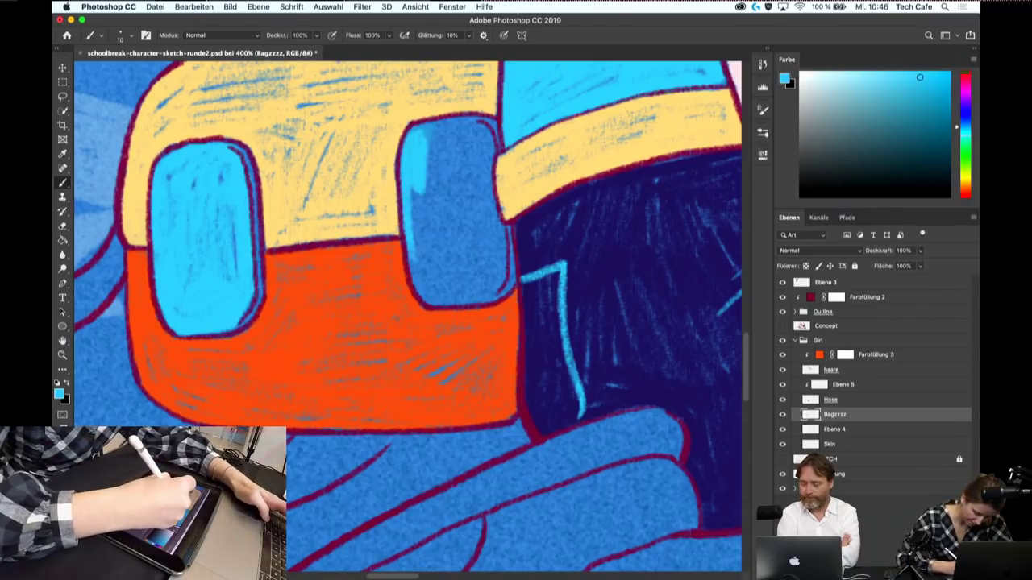
{"action": "left_click_drag", "start_coordinate": [418, 187], "coordinate": [431, 266]}
{"action": "left_click_drag", "start_coordinate": [431, 153], "coordinate": [447, 258]}
{"action": "left_click_drag", "start_coordinate": [456, 177], "coordinate": [463, 254]}
{"action": "mouse_move", "coordinate": [467, 162]}
{"action": "left_mouse_down"}
{"action": "mouse_move", "coordinate": [480, 270]}
{"action": "mouse_move", "coordinate": [493, 232]}
{"action": "mouse_move", "coordinate": [499, 279]}
{"action": "left_mouse_up"}
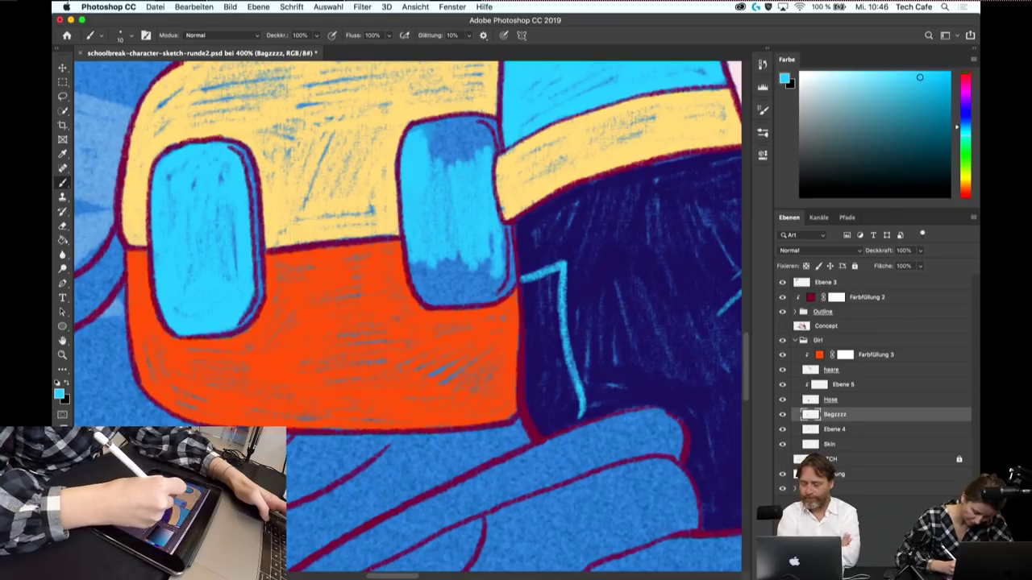
{"action": "left_click_drag", "start_coordinate": [488, 235], "coordinate": [474, 290]}
{"action": "mouse_move", "coordinate": [430, 260]}
{"action": "left_mouse_down"}
{"action": "mouse_move", "coordinate": [437, 290]}
{"action": "mouse_move", "coordinate": [483, 299]}
{"action": "mouse_move", "coordinate": [504, 270]}
{"action": "mouse_move", "coordinate": [499, 246]}
{"action": "mouse_move", "coordinate": [470, 295]}
{"action": "mouse_move", "coordinate": [451, 295]}
{"action": "left_mouse_up"}
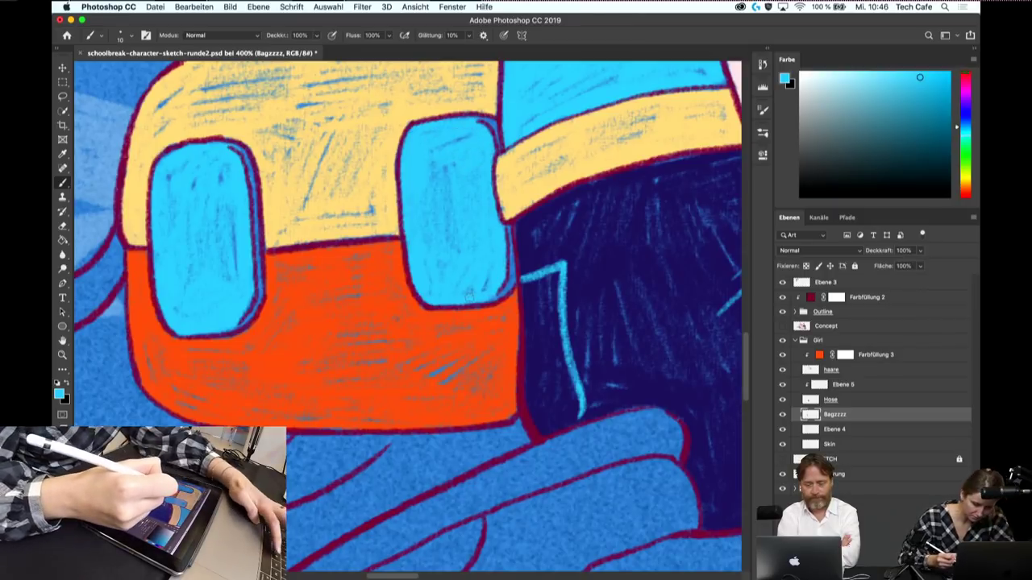
{"action": "left_click", "coordinate": [532, 420], "text": "alt"}
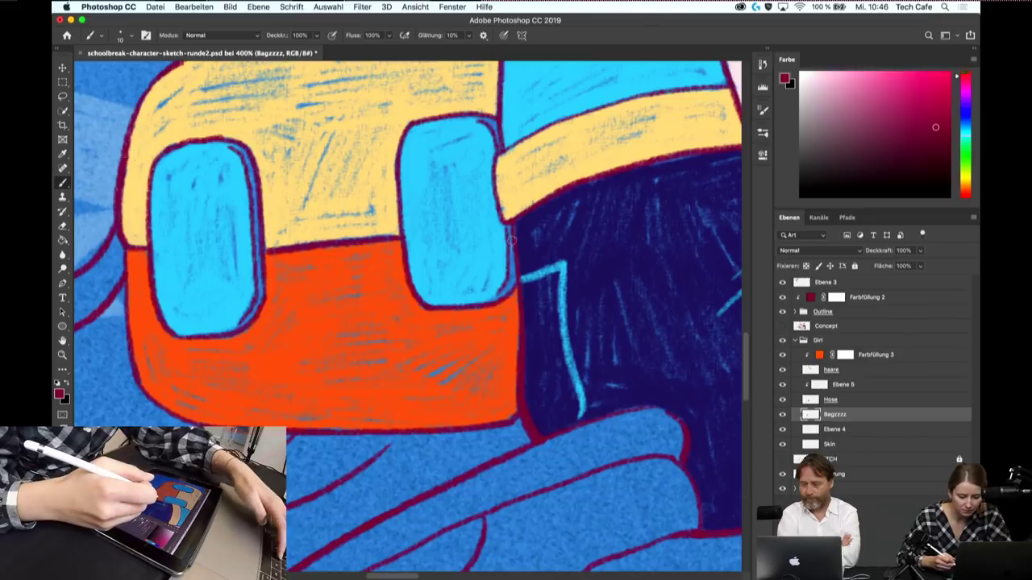
- Pan to the goggle lenses with a small brush and thicken a lens's dark red outline
{"action": "key", "text": "bracketleft"}
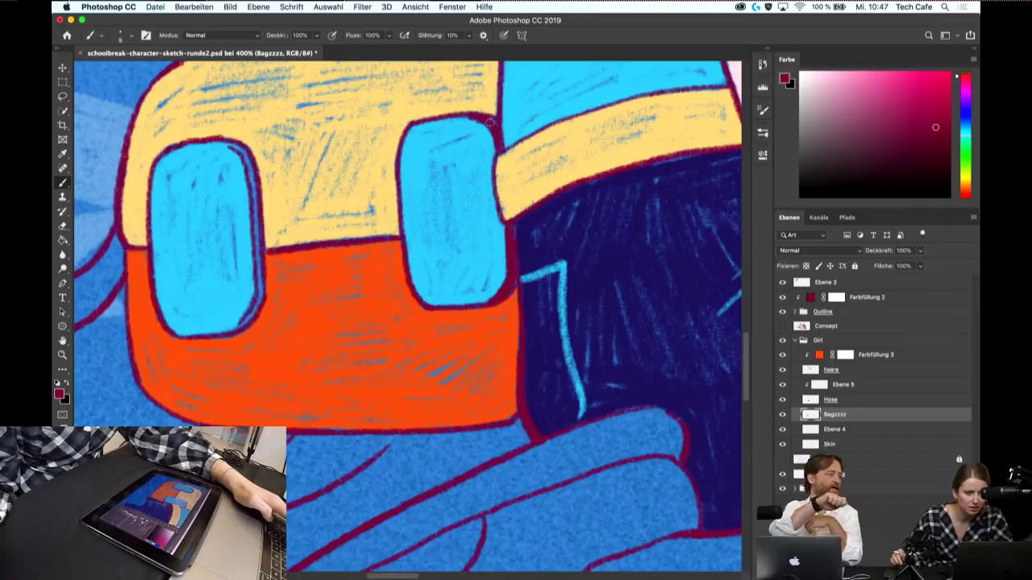
{"action": "left_click_drag", "start_coordinate": [409, 161], "coordinate": [410, 238]}
{"action": "mouse_move", "coordinate": [507, 165]}
{"action": "left_mouse_down"}
{"action": "mouse_move", "coordinate": [451, 342]}
{"action": "mouse_move", "coordinate": [404, 351]}
{"action": "left_mouse_up"}
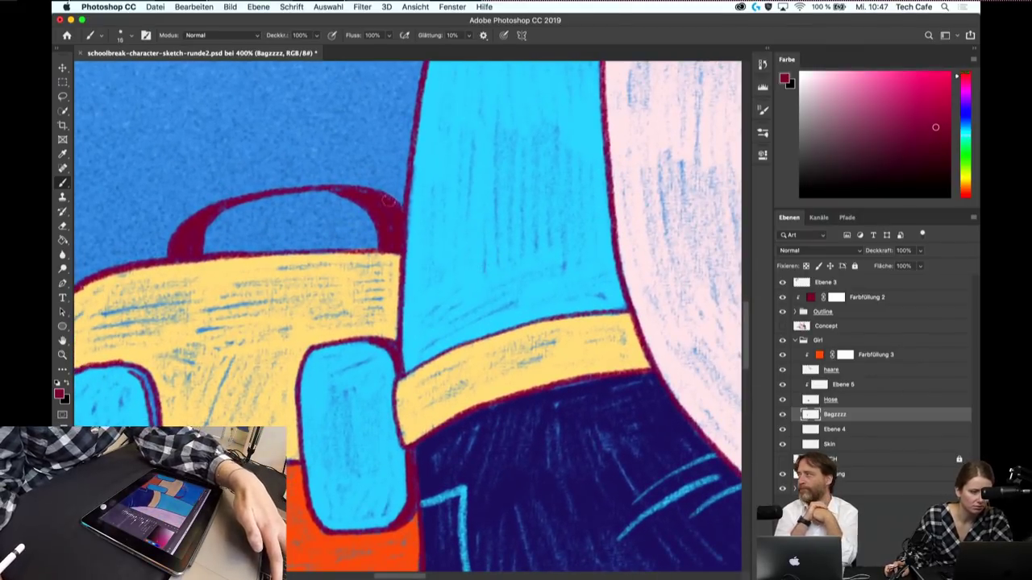
{"action": "key", "text": "bracketright"}
{"action": "key", "text": "bracketright"}
{"action": "left_click_drag", "start_coordinate": [309, 297], "coordinate": [444, 168]}
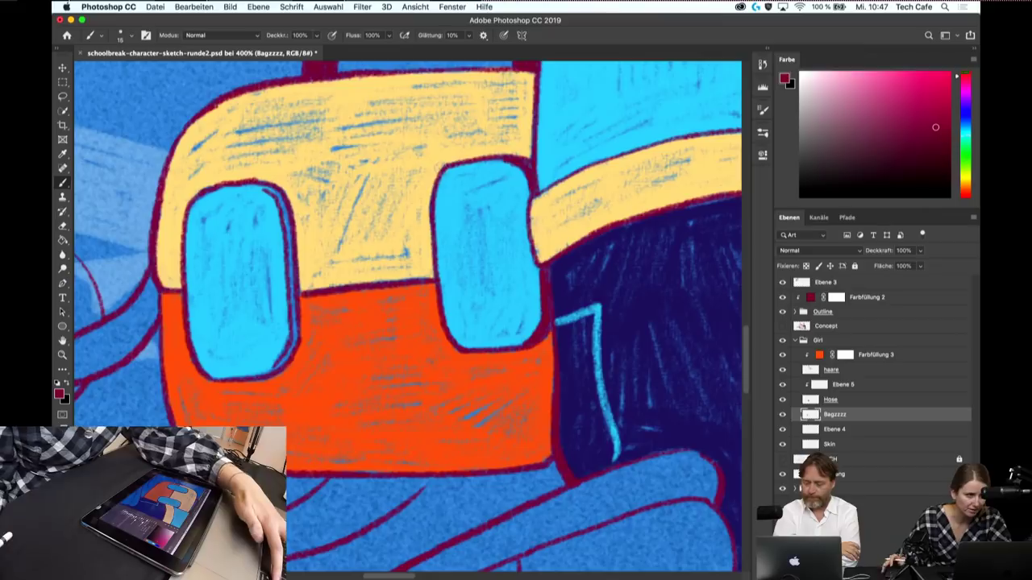
{"action": "key", "text": "bracketleft"}
{"action": "key", "text": "bracketleft"}
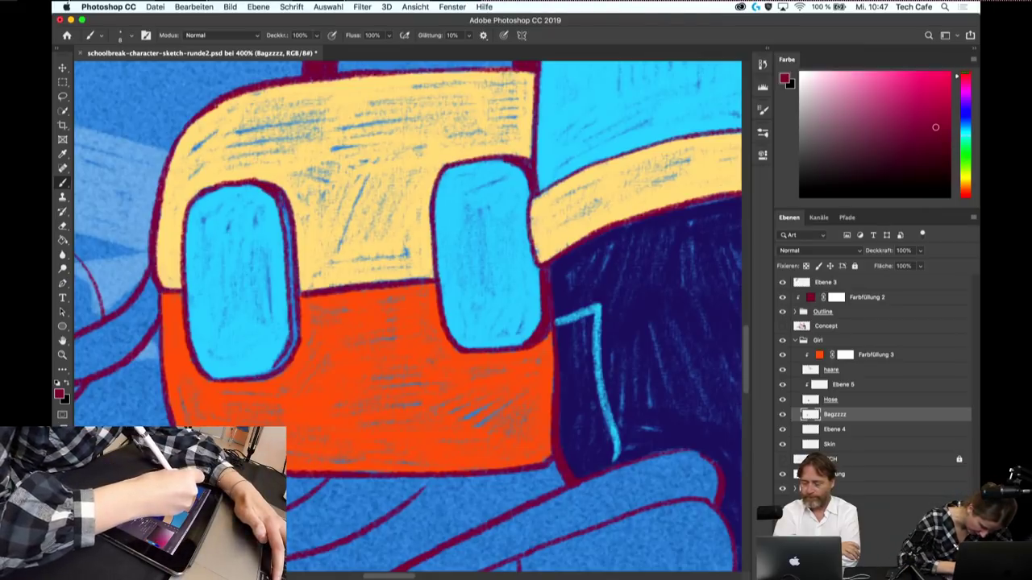
{"action": "left_click_drag", "start_coordinate": [286, 208], "coordinate": [290, 279]}
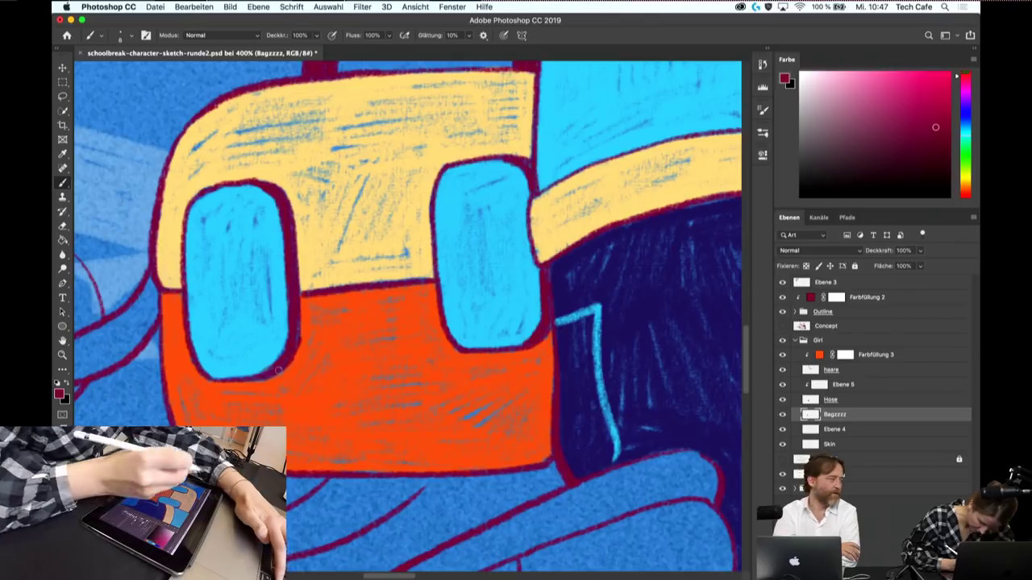
{"action": "scroll", "coordinate": [294, 326], "scroll_direction": "down", "scroll_amount": 5}
{"action": "scroll", "coordinate": [294, 325], "scroll_direction": "down", "scroll_amount": 3}
- Rename the Bagzzzz layer to 'Bag'
{"action": "left_click_drag", "start_coordinate": [451, 242], "coordinate": [500, 347]}
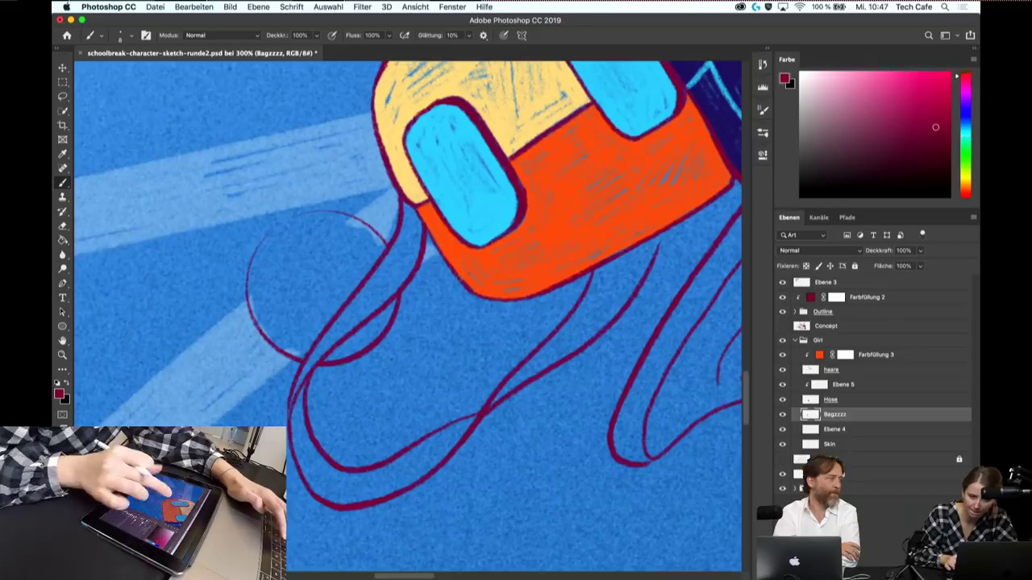
{"action": "right_click", "coordinate": [840, 419]}
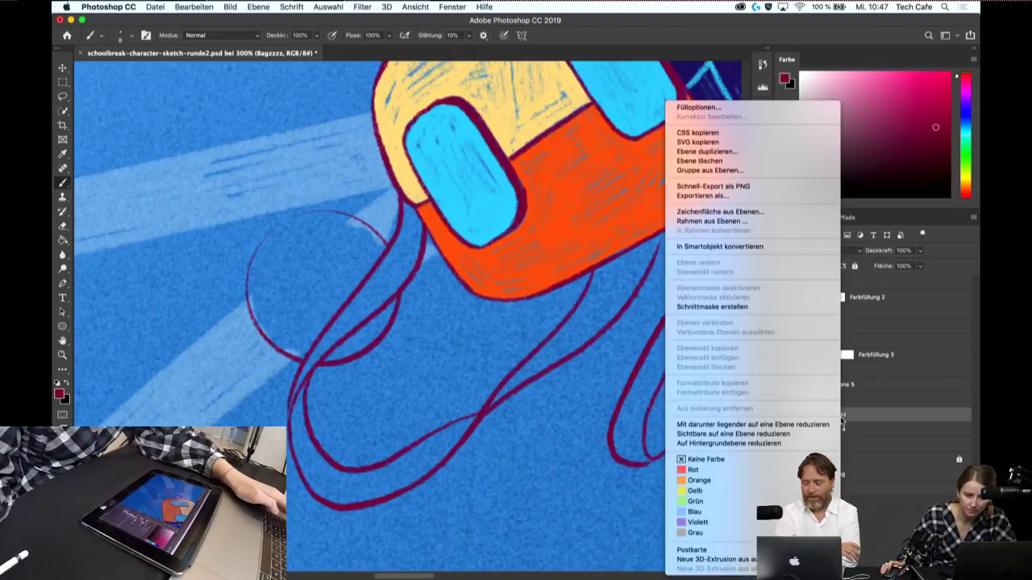
{"action": "left_click", "coordinate": [848, 417]}
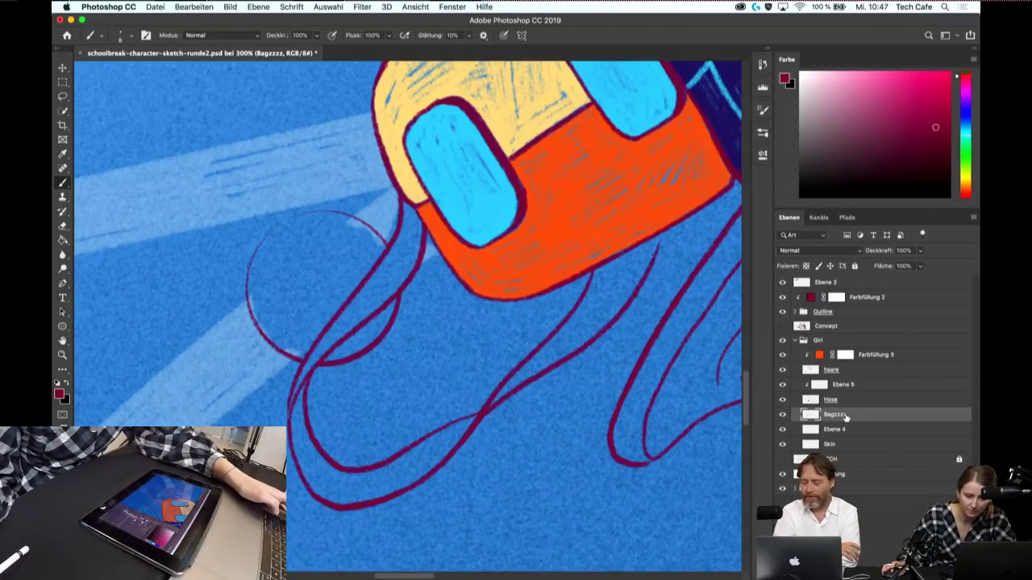
{"action": "key", "text": "BackSpace"}
{"action": "key", "text": "BackSpace"}
{"action": "key", "text": "BackSpace"}
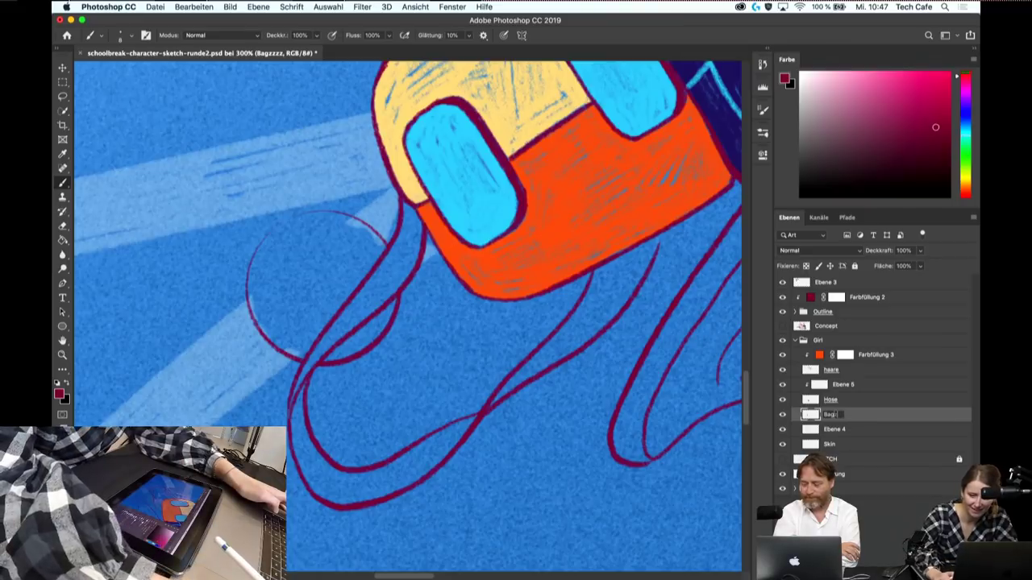
{"action": "key", "text": "Return"}
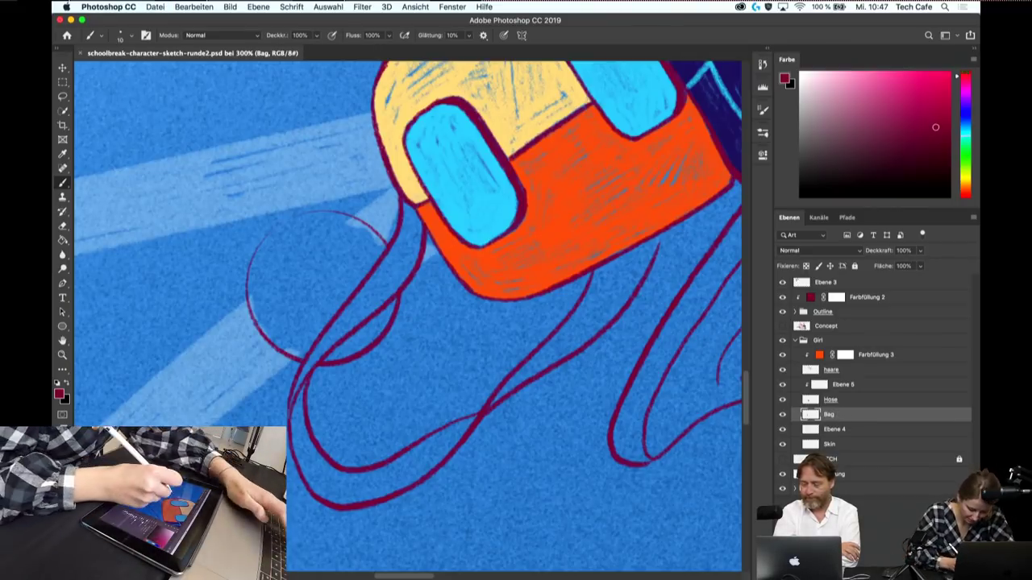
- Thicken the upper and left dark red hair strands beside the backpack
{"action": "left_click_drag", "start_coordinate": [393, 260], "coordinate": [339, 330]}
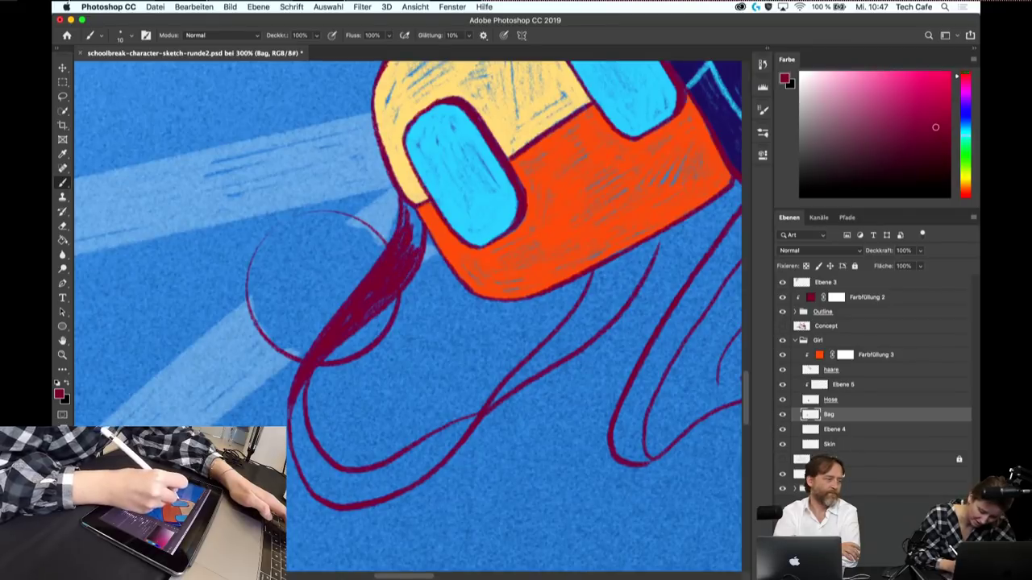
{"action": "mouse_move", "coordinate": [406, 205]}
{"action": "left_mouse_down"}
{"action": "mouse_move", "coordinate": [413, 244]}
{"action": "mouse_move", "coordinate": [377, 288]}
{"action": "mouse_move", "coordinate": [426, 196]}
{"action": "mouse_move", "coordinate": [451, 238]}
{"action": "left_mouse_up"}
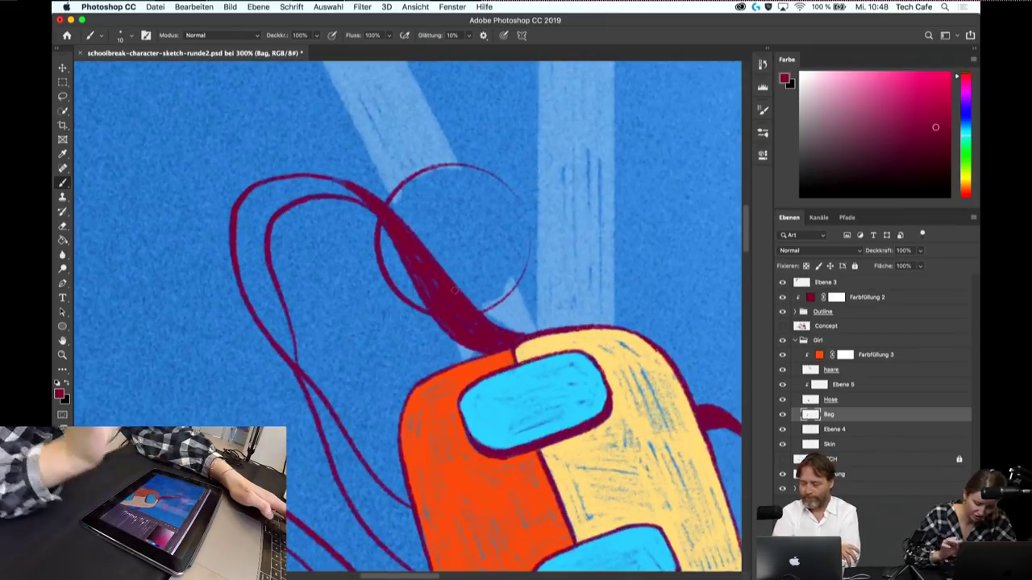
{"action": "left_click_drag", "start_coordinate": [239, 208], "coordinate": [250, 289]}
{"action": "left_click_drag", "start_coordinate": [245, 232], "coordinate": [272, 312]}
{"action": "left_click_drag", "start_coordinate": [261, 250], "coordinate": [281, 318]}
{"action": "left_click_drag", "start_coordinate": [249, 289], "coordinate": [287, 351]}
{"action": "left_click_drag", "start_coordinate": [272, 313], "coordinate": [294, 360]}
{"action": "left_click_drag", "start_coordinate": [279, 291], "coordinate": [293, 363]}
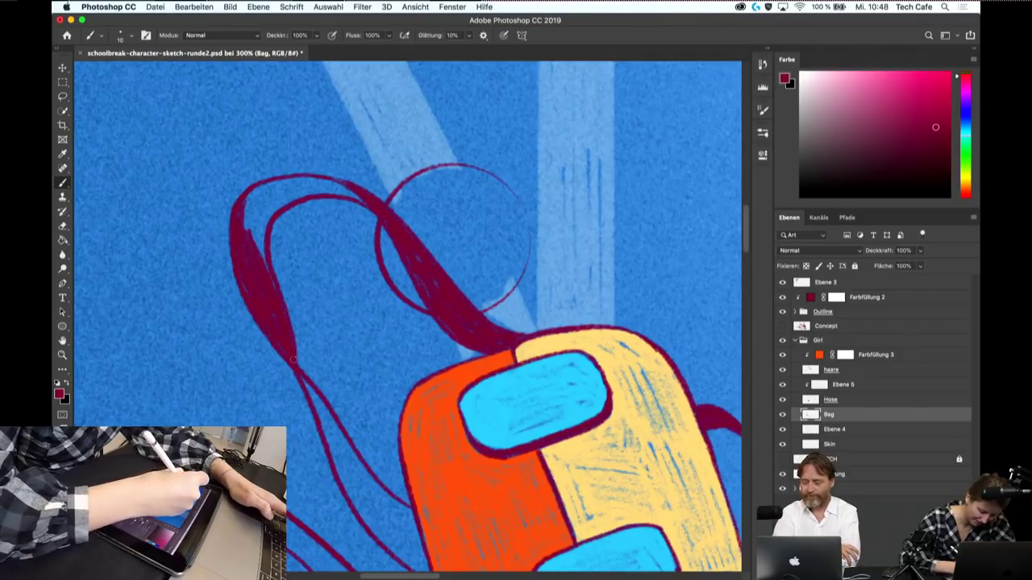
{"action": "left_click_drag", "start_coordinate": [244, 193], "coordinate": [266, 270]}
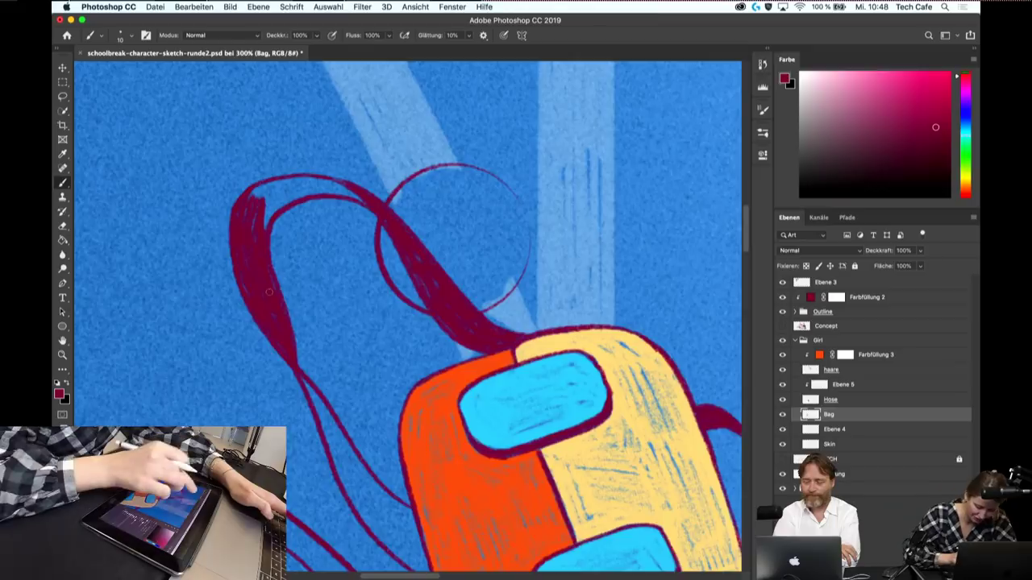
{"action": "left_click_drag", "start_coordinate": [453, 240], "coordinate": [381, 232]}
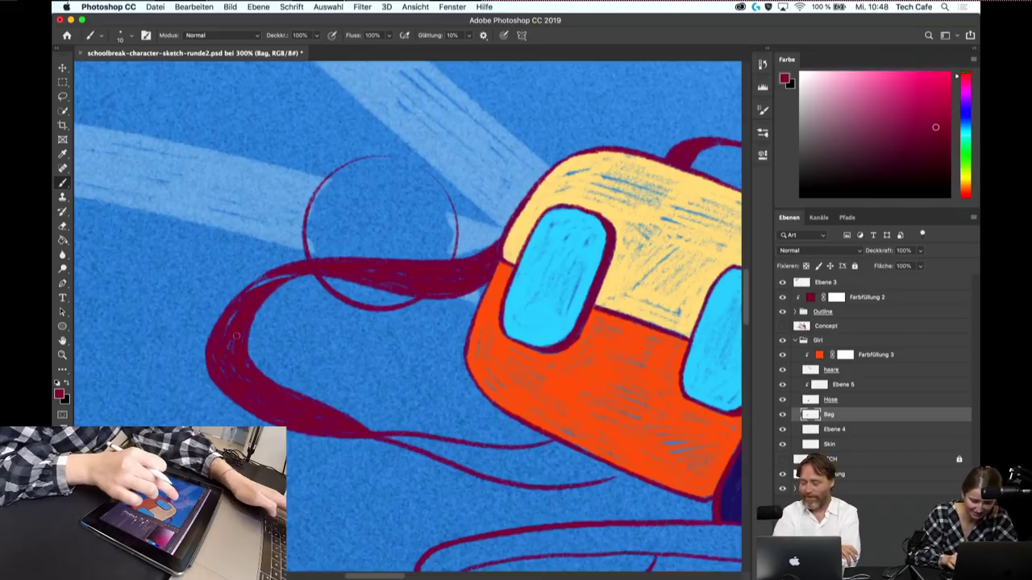
- Add a short dark red stroke beside the hair line and save the document
{"action": "key", "text": "e"}
{"action": "mouse_move", "coordinate": [381, 229]}
{"action": "left_mouse_down"}
{"action": "mouse_move", "coordinate": [404, 323]}
{"action": "mouse_move", "coordinate": [318, 278]}
{"action": "left_mouse_up"}
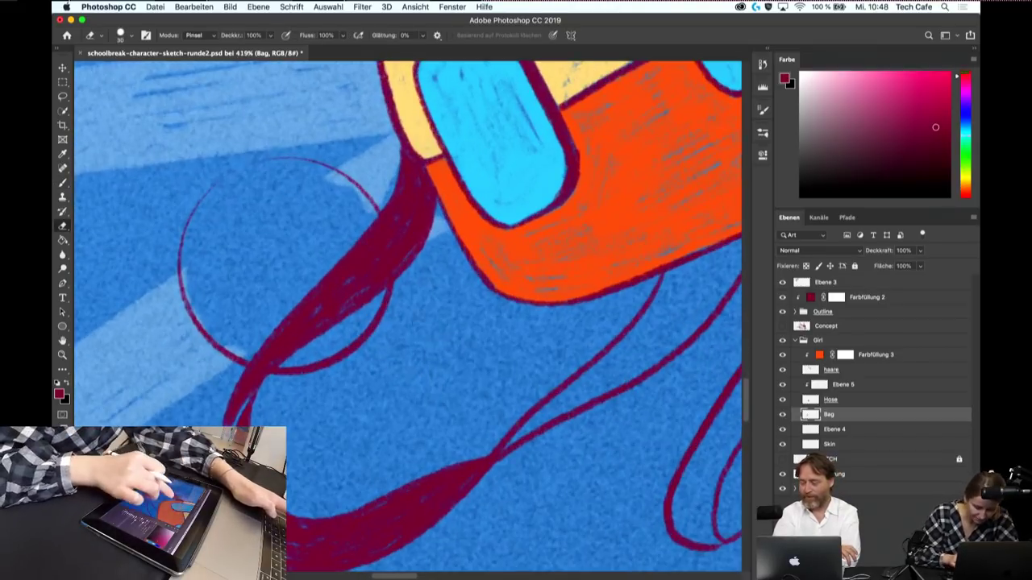
{"action": "scroll", "coordinate": [403, 315], "scroll_direction": "up", "scroll_amount": 3}
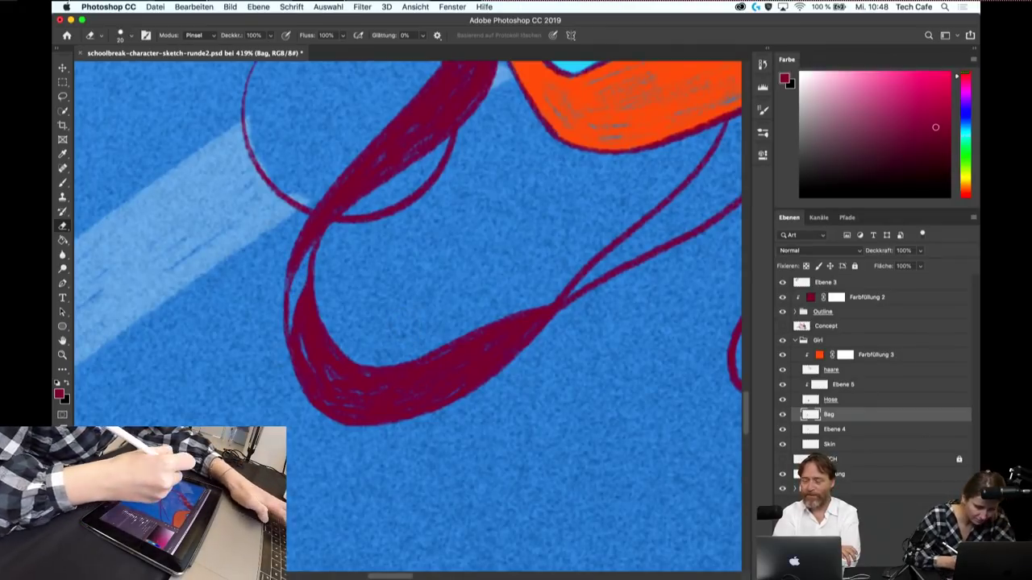
{"action": "key", "text": "b"}
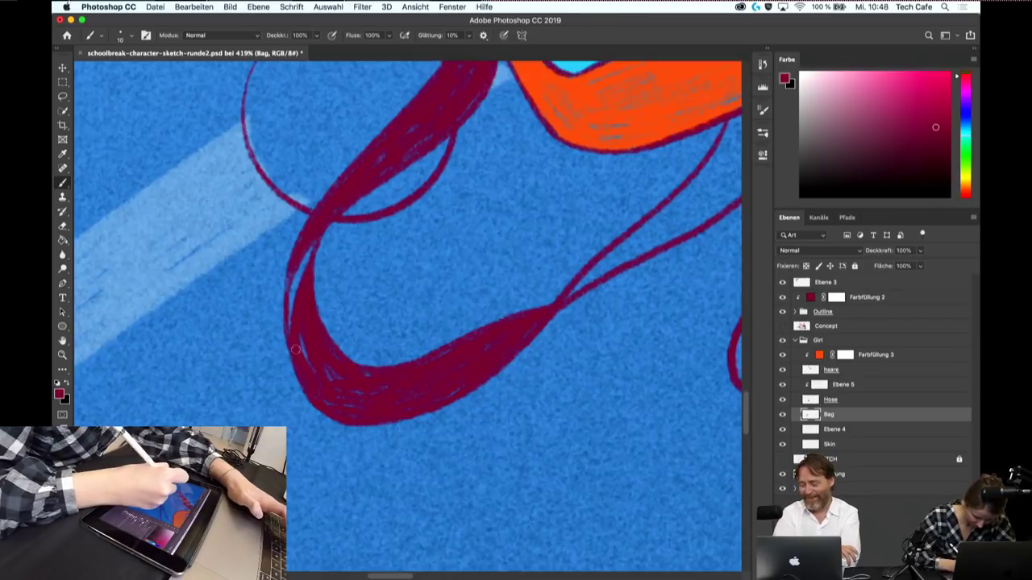
{"action": "scroll", "coordinate": [545, 308], "scroll_direction": "down", "scroll_amount": 3}
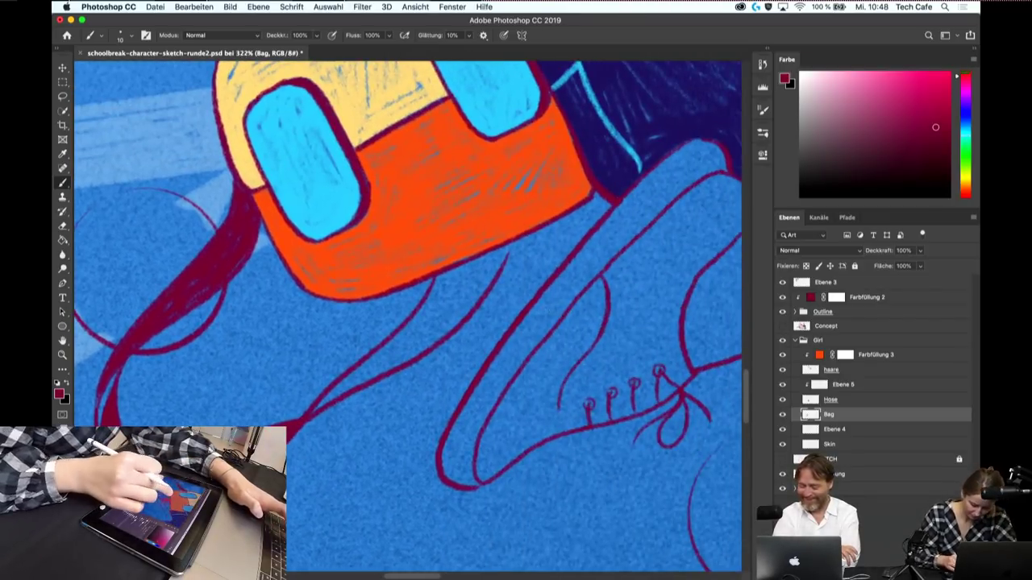
{"action": "scroll", "coordinate": [552, 307], "scroll_direction": "up", "scroll_amount": 10}
{"action": "scroll", "coordinate": [407, 316], "scroll_direction": "up", "scroll_amount": 1}
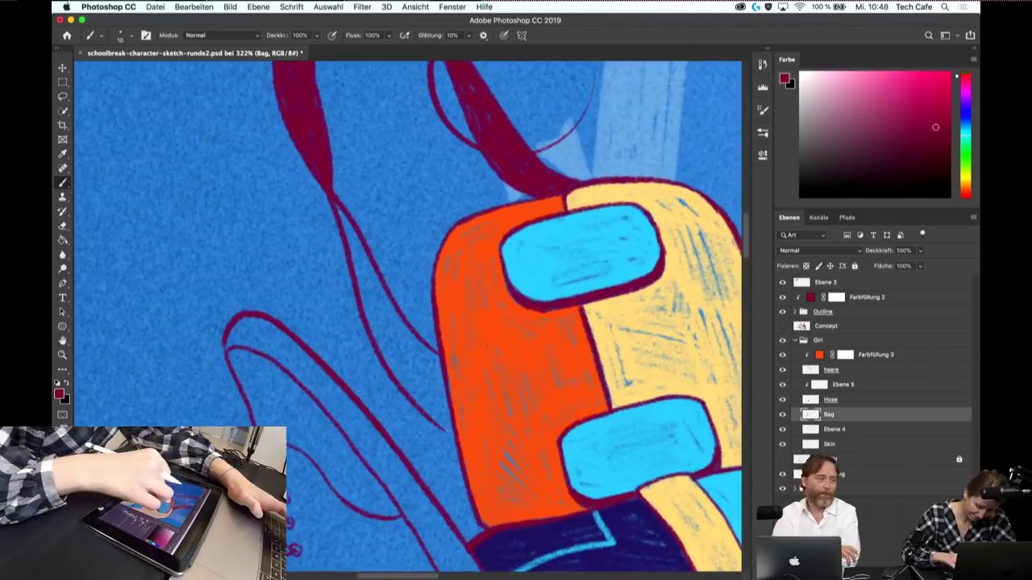
{"action": "left_click_drag", "start_coordinate": [339, 216], "coordinate": [356, 245]}
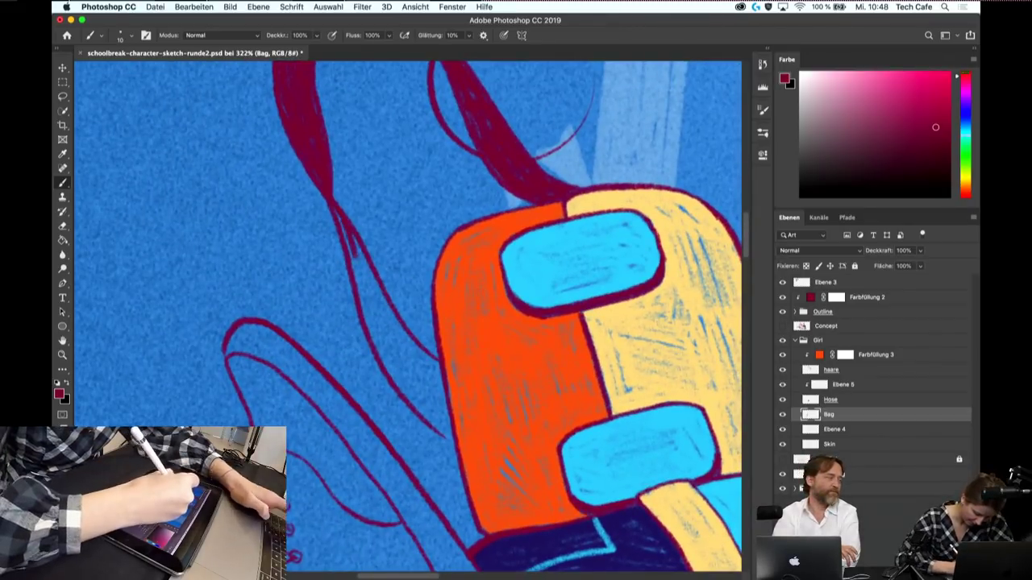
{"action": "key", "text": "super+s"}
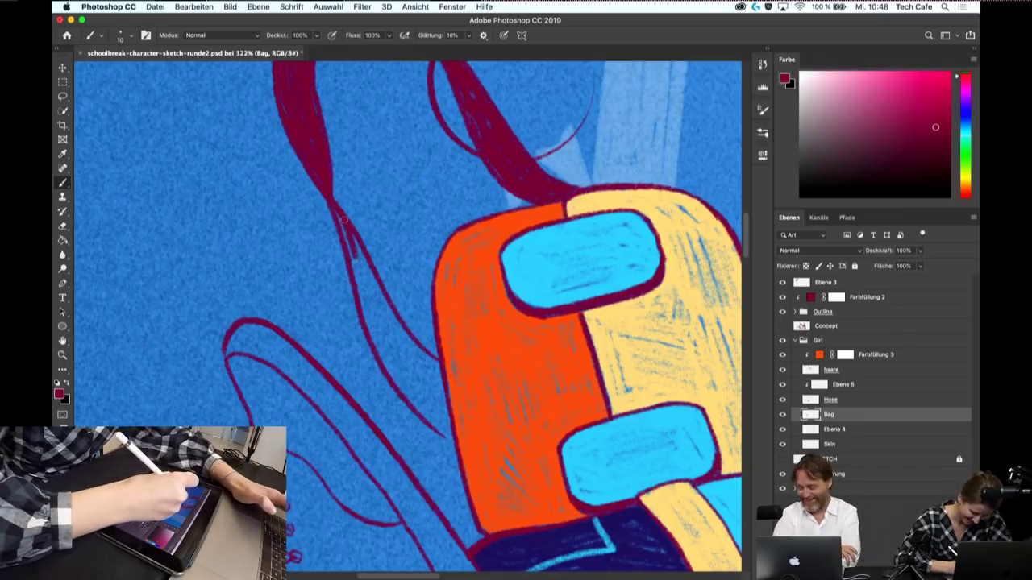
- Hatch the hair strand tips in dark red, then add a new empty layer above Bag
{"action": "left_click_drag", "start_coordinate": [355, 257], "coordinate": [360, 284]}
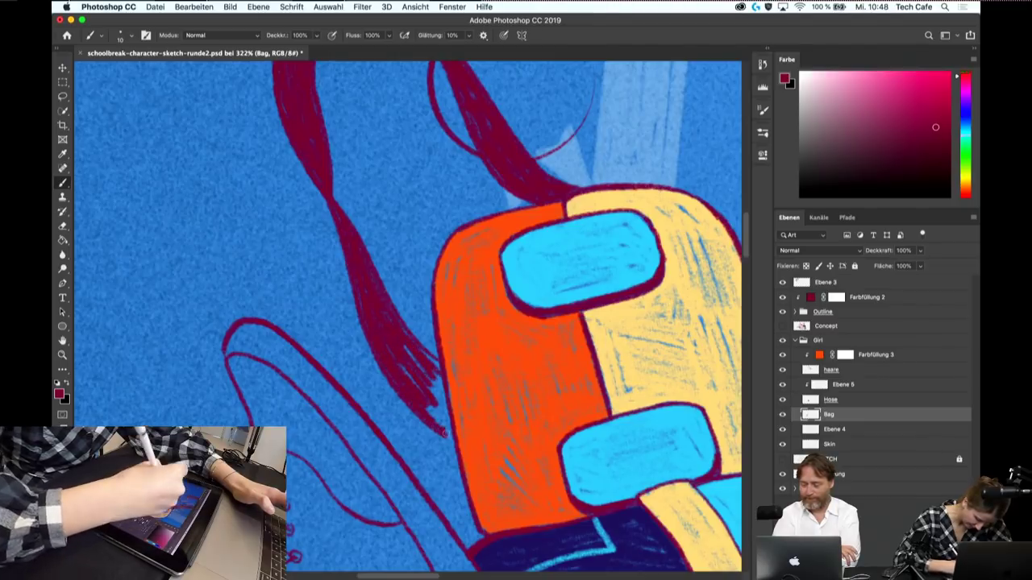
{"action": "left_click_drag", "start_coordinate": [431, 373], "coordinate": [450, 434]}
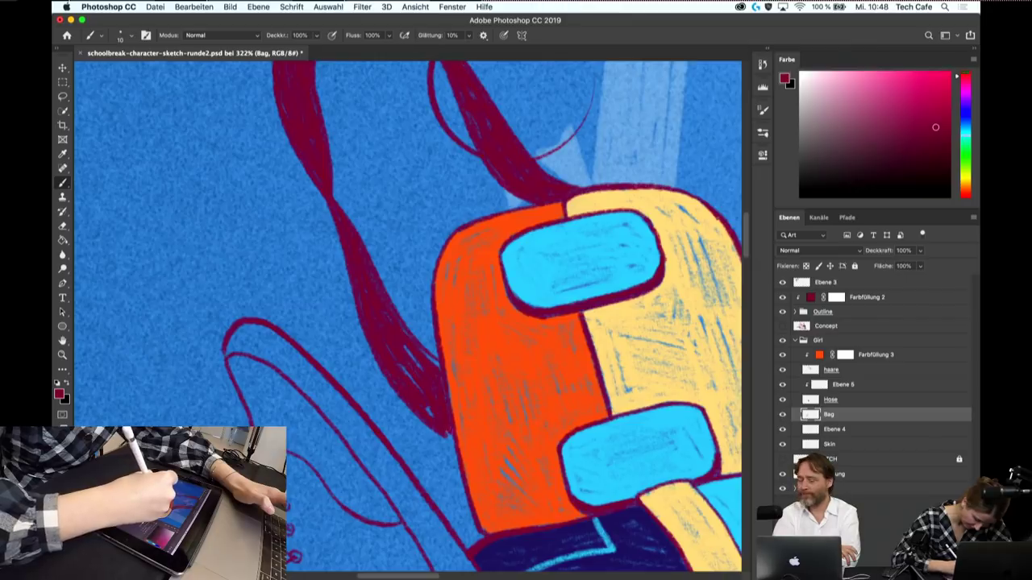
{"action": "mouse_move", "coordinate": [390, 360]}
{"action": "left_mouse_down"}
{"action": "mouse_move", "coordinate": [416, 387]}
{"action": "mouse_move", "coordinate": [422, 371]}
{"action": "left_mouse_up"}
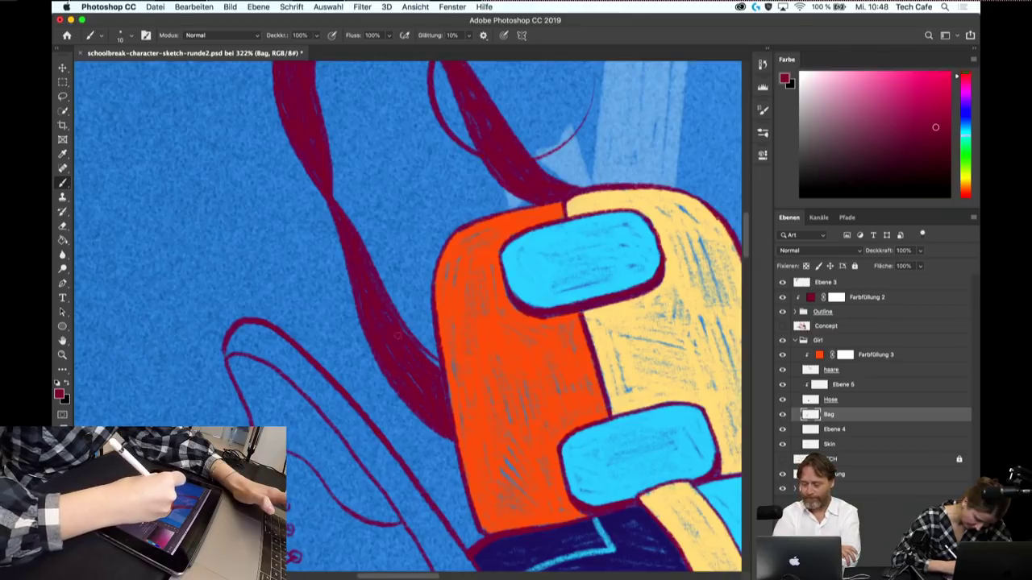
{"action": "key", "text": "e"}
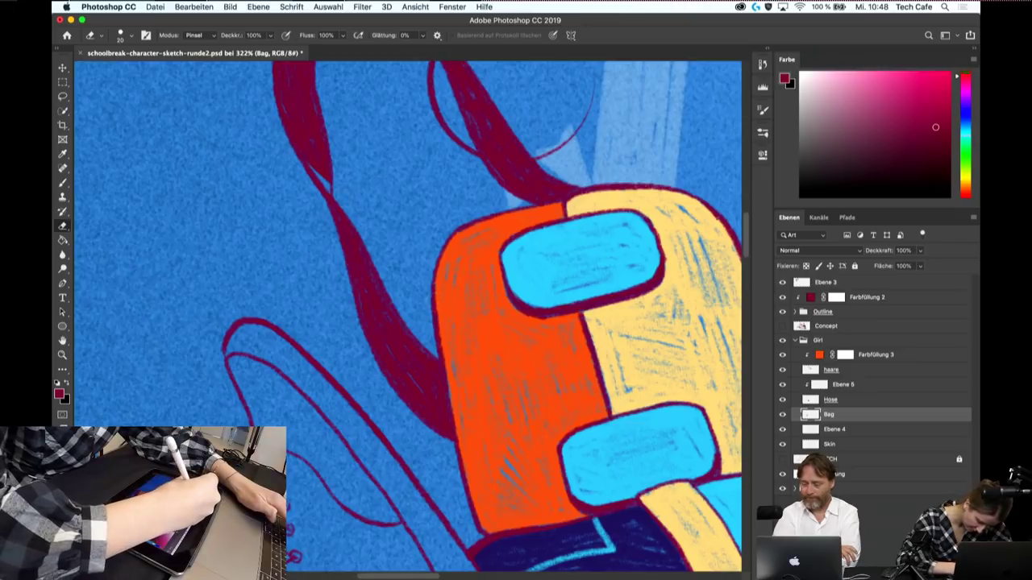
{"action": "key", "text": "b"}
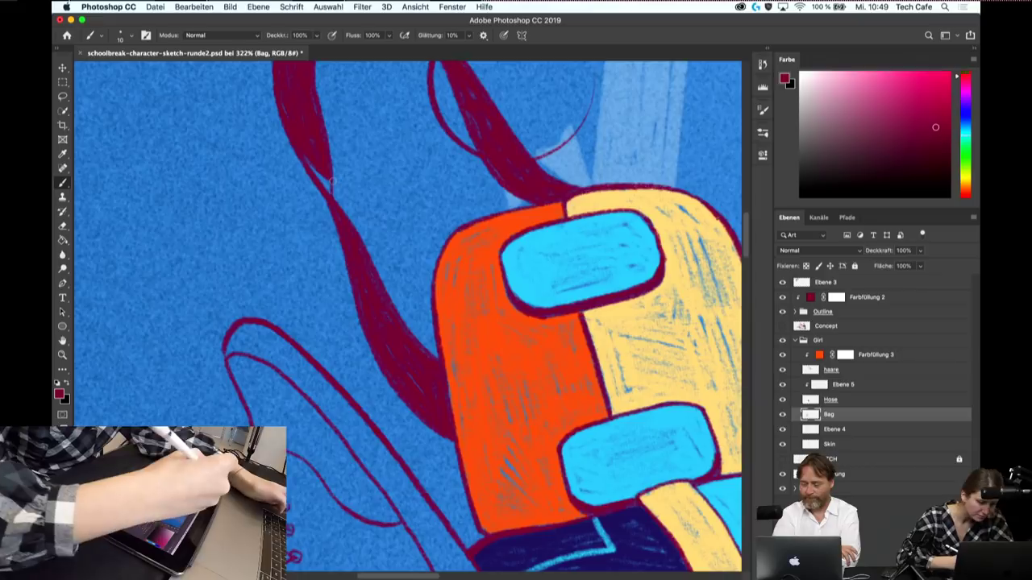
{"action": "key", "text": "r"}
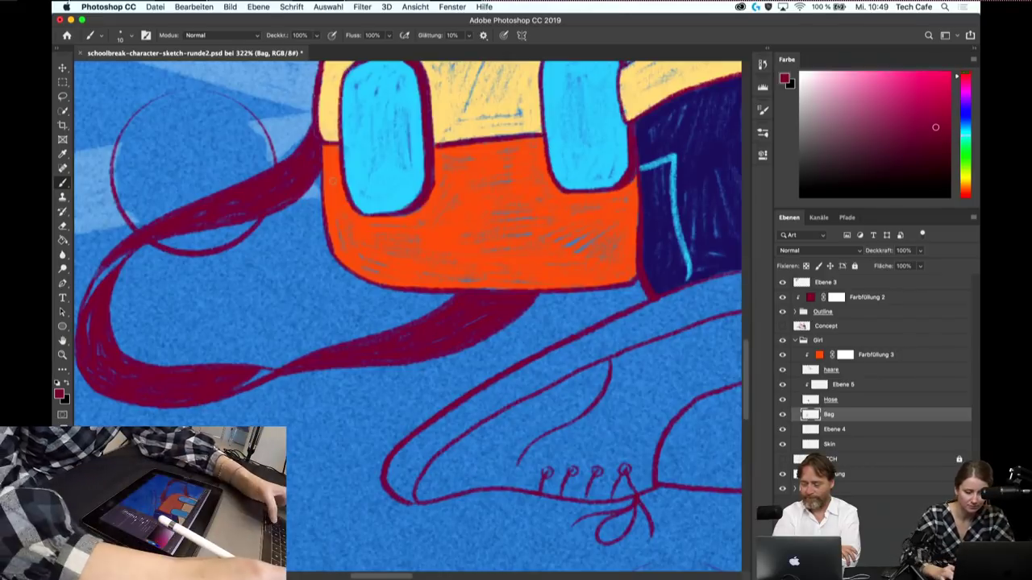
{"action": "key", "text": "super+minus"}
{"action": "key", "text": "super+minus"}
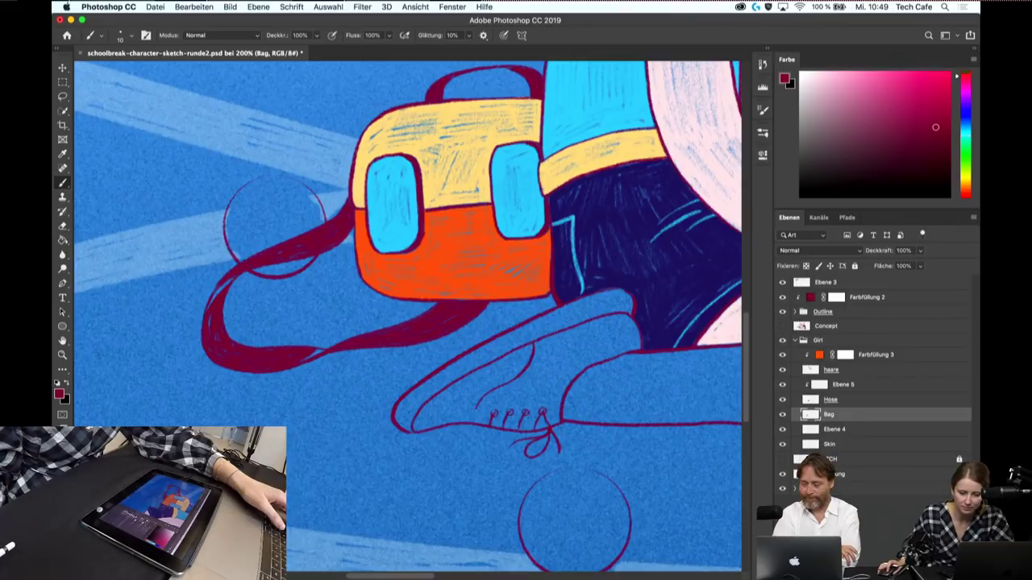
{"action": "key", "text": "super+alt+shift+n"}
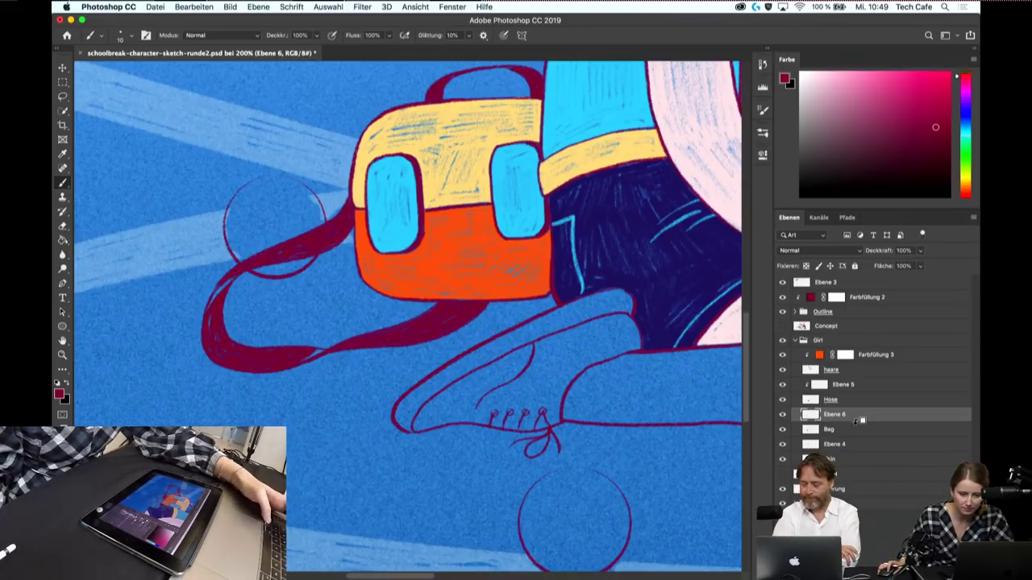
- Clip the new Ebene 6 layer to the Bag layer as a clipping mask
{"action": "left_click", "coordinate": [860, 421], "text": "alt"}
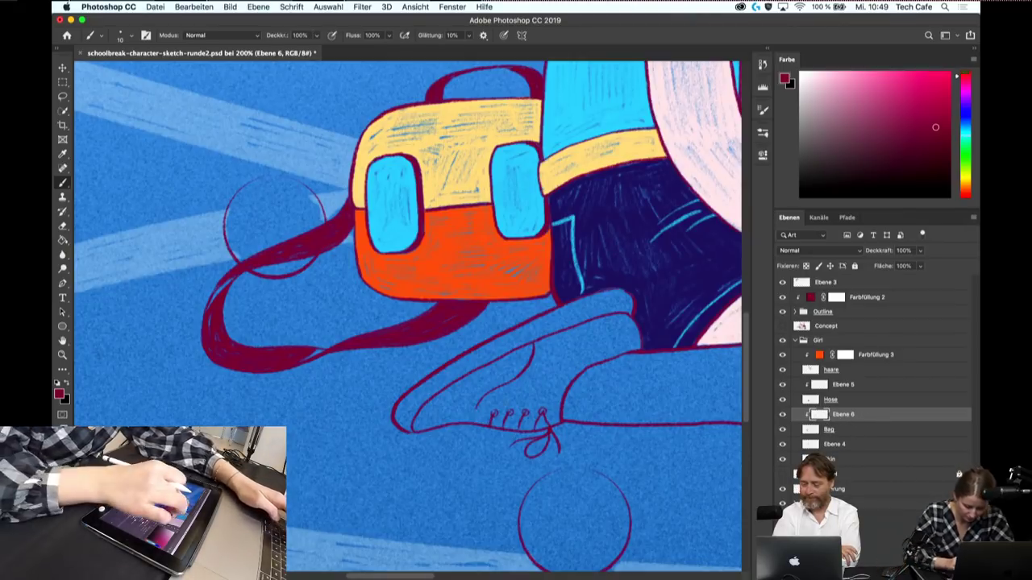
{"action": "scroll", "coordinate": [513, 218], "scroll_direction": "up", "scroll_amount": 2}
{"action": "scroll", "coordinate": [513, 218], "scroll_direction": "up", "scroll_amount": 2}
{"action": "scroll", "coordinate": [513, 217], "scroll_direction": "down", "scroll_amount": 2}
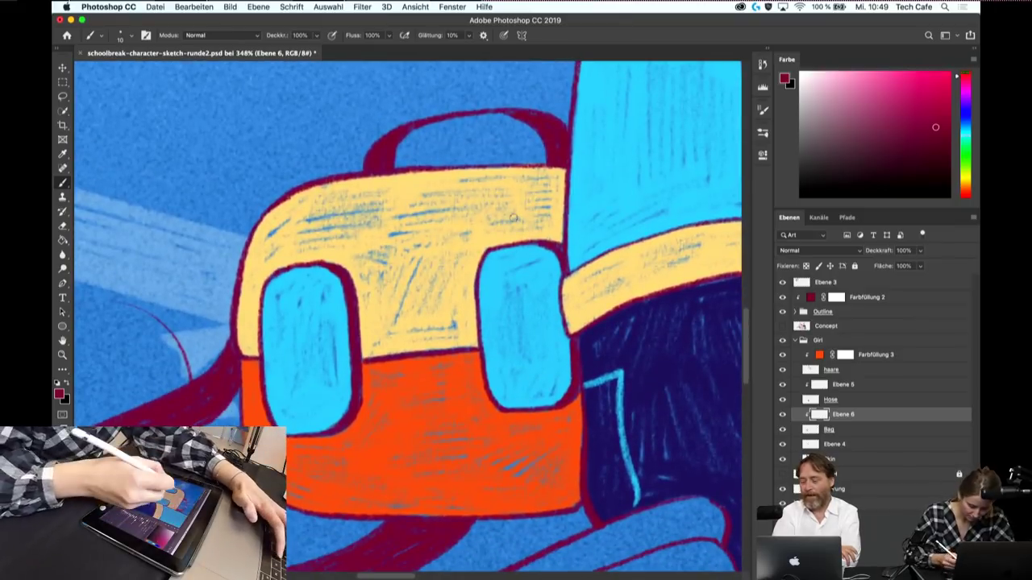
- Paint two round dark-red buttons on the bag's yellow flap, redoing the second one
{"action": "left_click_drag", "start_coordinate": [376, 224], "coordinate": [394, 234]}
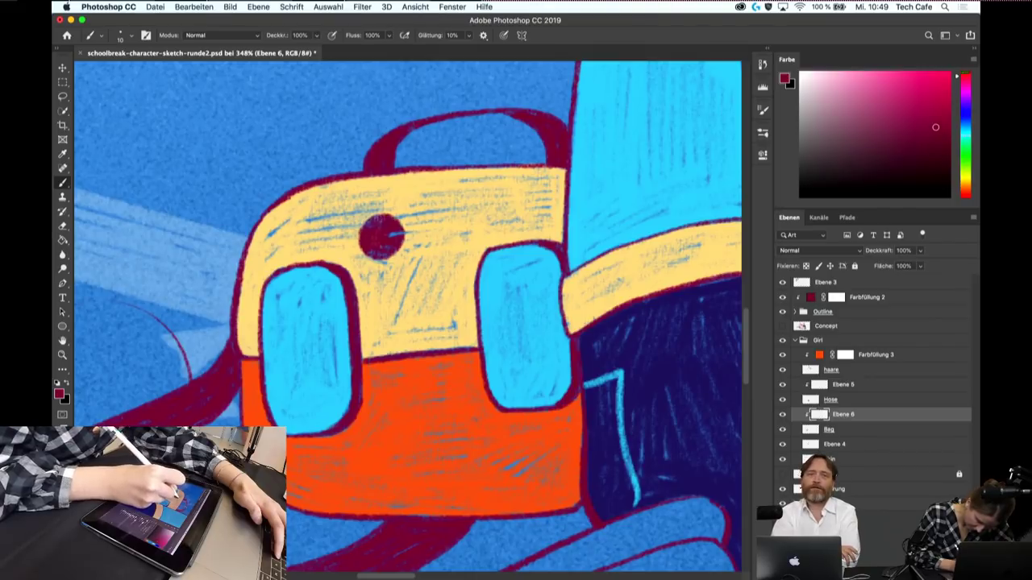
{"action": "left_click_drag", "start_coordinate": [427, 250], "coordinate": [431, 250]}
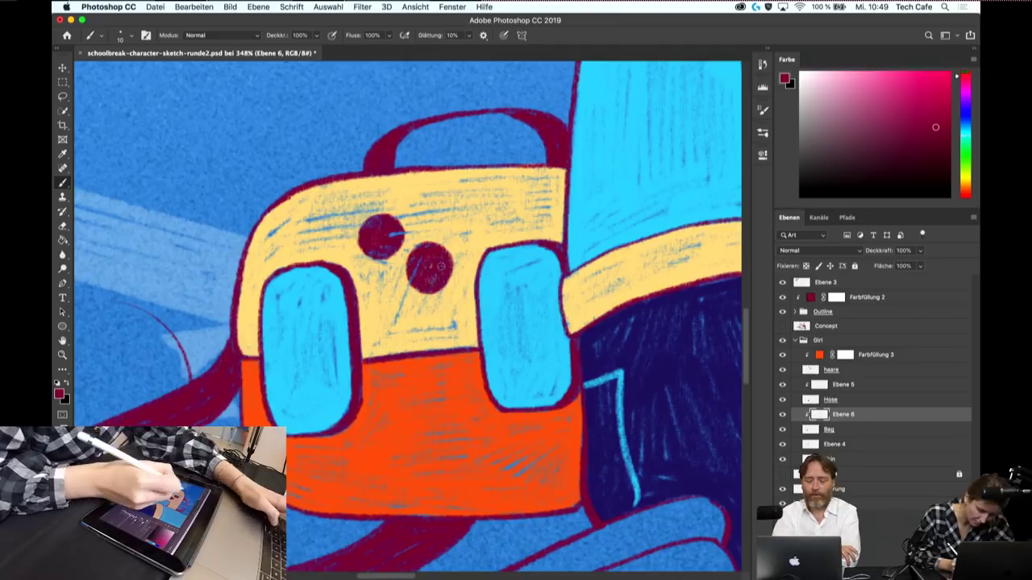
{"action": "key", "text": "ctrl+z"}
{"action": "left_click_drag", "start_coordinate": [428, 254], "coordinate": [425, 255]}
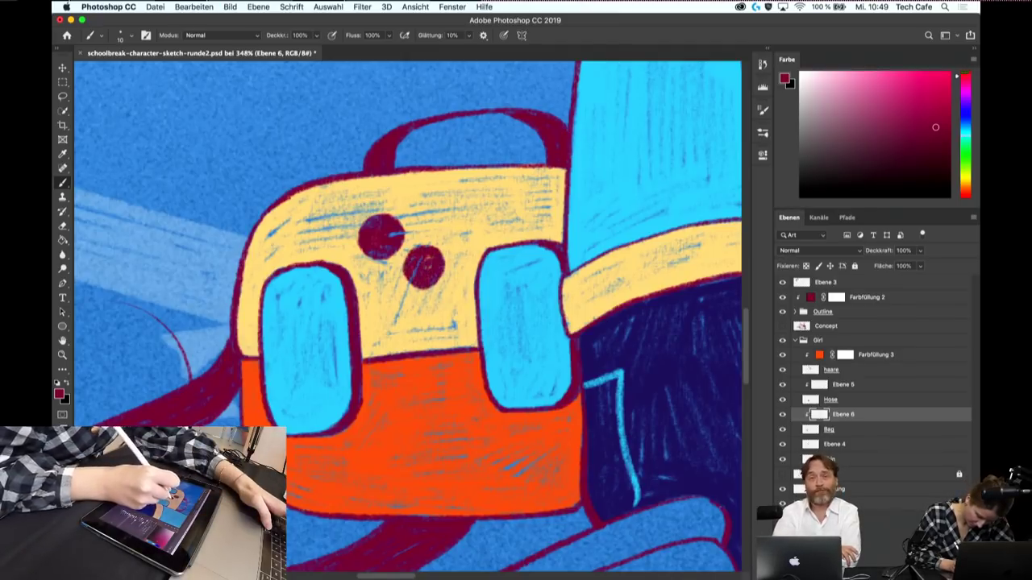
{"action": "left_click_drag", "start_coordinate": [418, 286], "coordinate": [435, 287]}
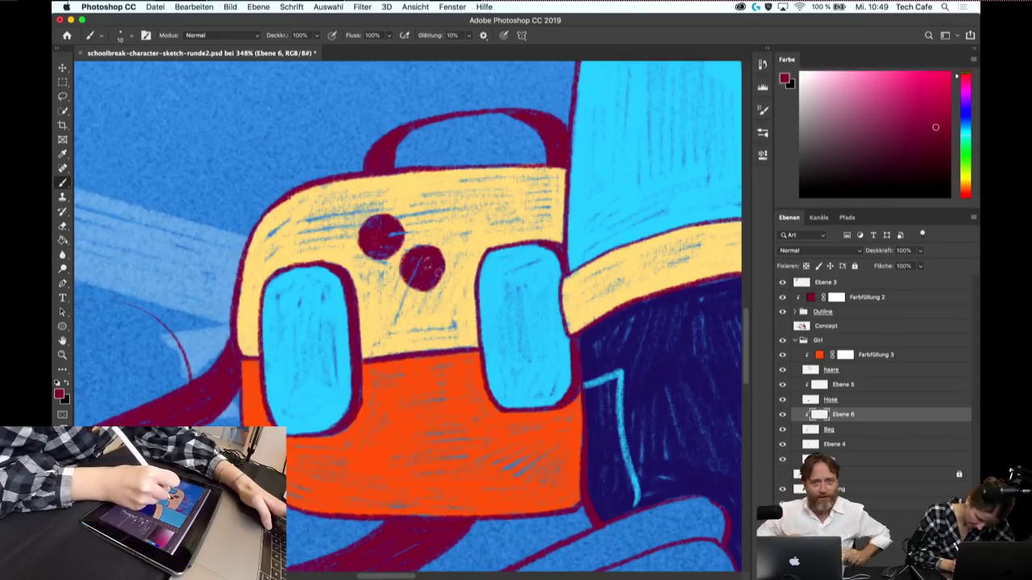
{"action": "left_click_drag", "start_coordinate": [442, 251], "coordinate": [443, 270]}
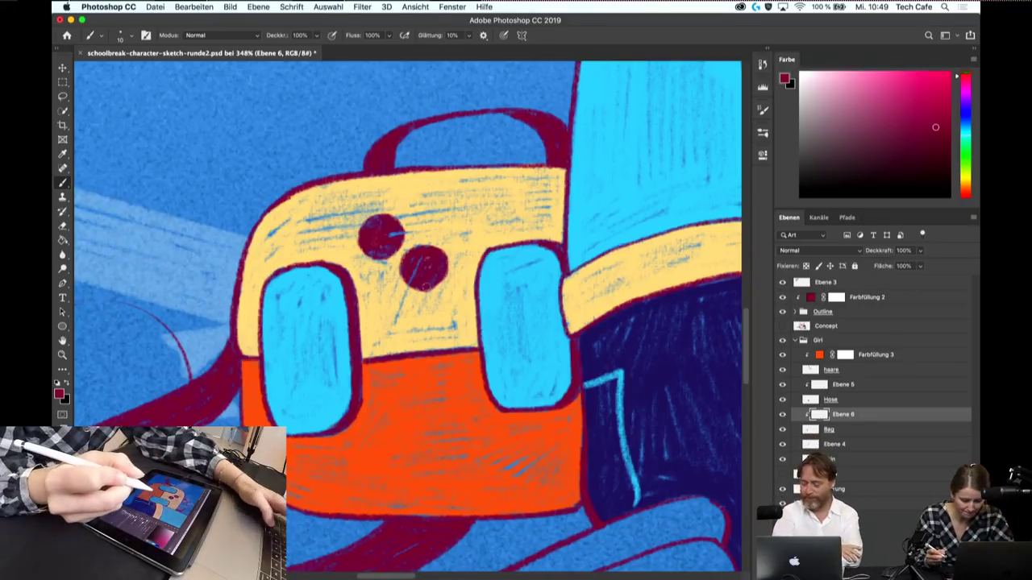
- Fill the lower button's centre with orange and tidy it with a size-8 eraser
{"action": "left_click", "coordinate": [484, 485], "text": "alt"}
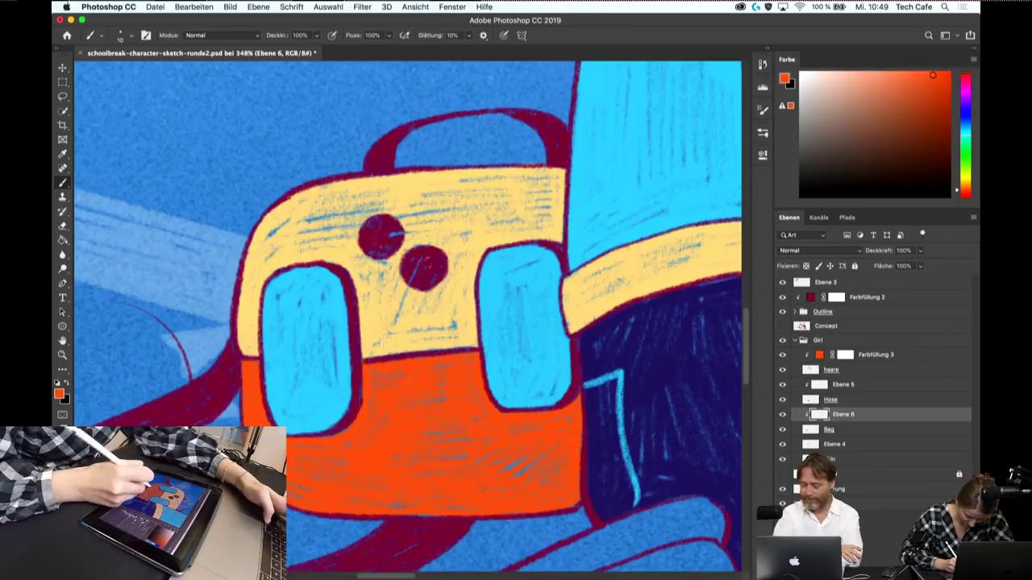
{"action": "scroll", "coordinate": [446, 276], "scroll_direction": "up", "scroll_amount": 3}
{"action": "scroll", "coordinate": [446, 276], "scroll_direction": "up", "scroll_amount": 3}
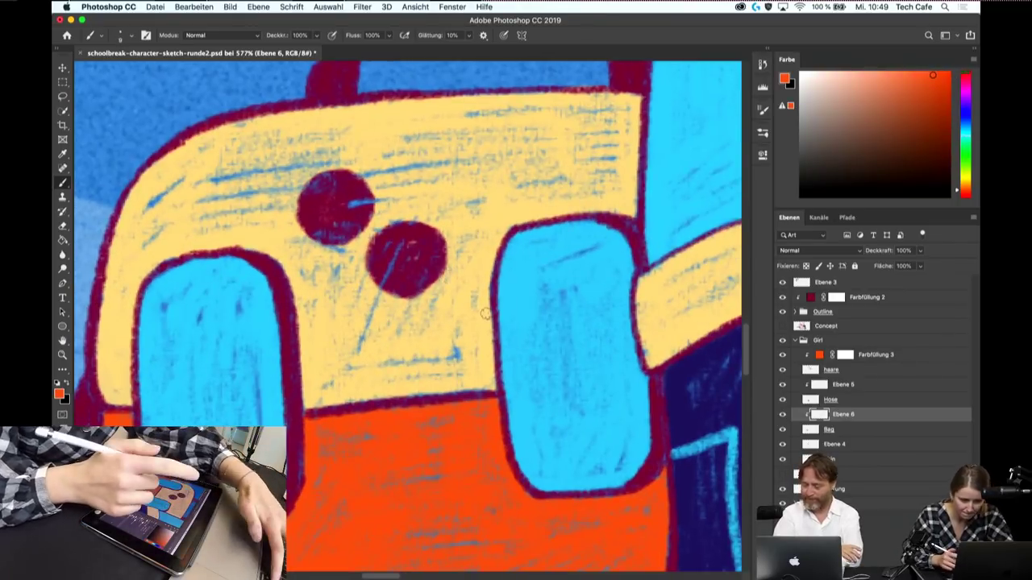
{"action": "mouse_move", "coordinate": [399, 270]}
{"action": "left_mouse_down"}
{"action": "mouse_move", "coordinate": [395, 246]}
{"action": "mouse_move", "coordinate": [413, 262]}
{"action": "left_mouse_up"}
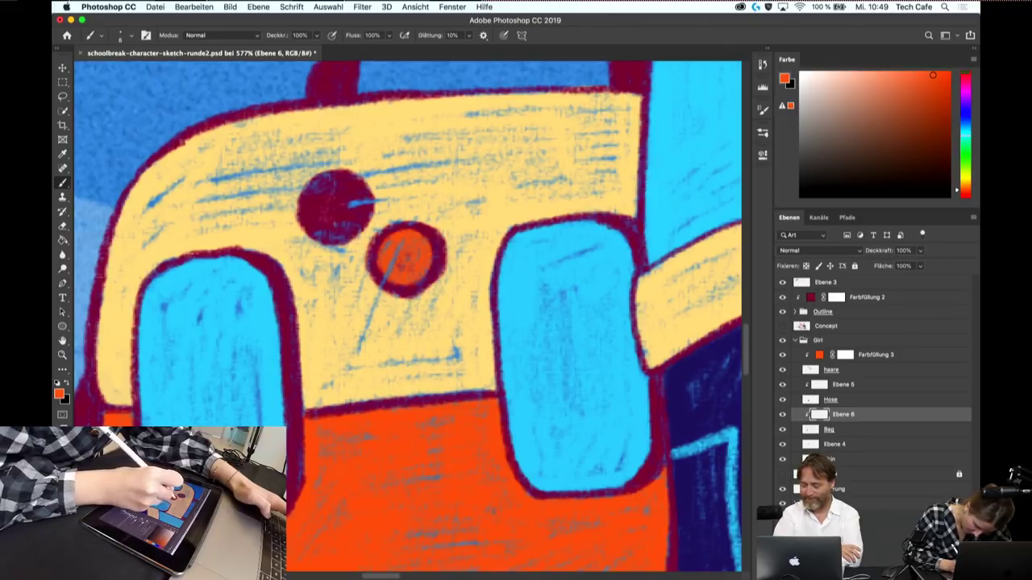
{"action": "key", "text": "e"}
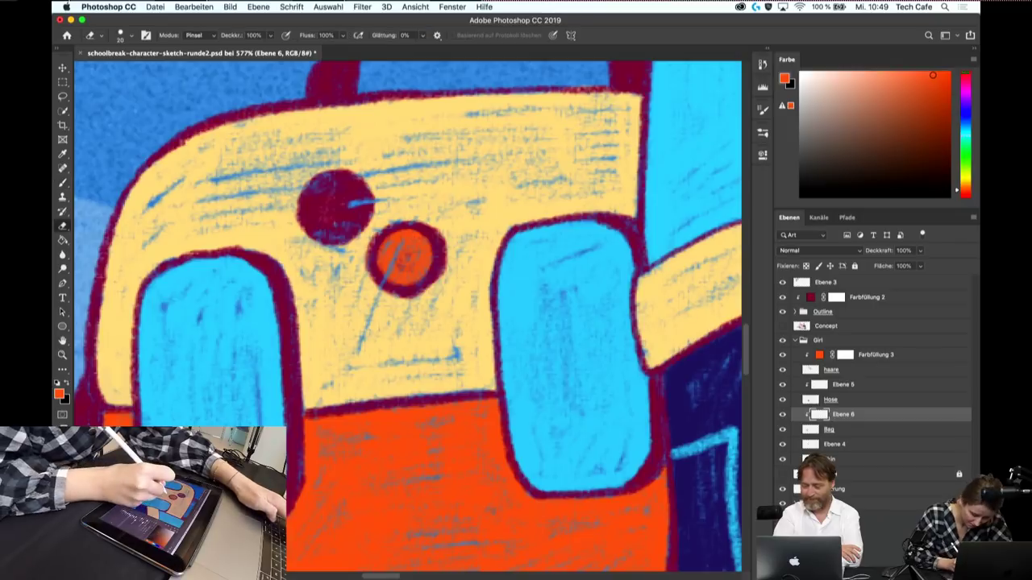
{"action": "key", "text": "bracketleft"}
{"action": "key", "text": "bracketleft"}
{"action": "key", "text": "bracketleft"}
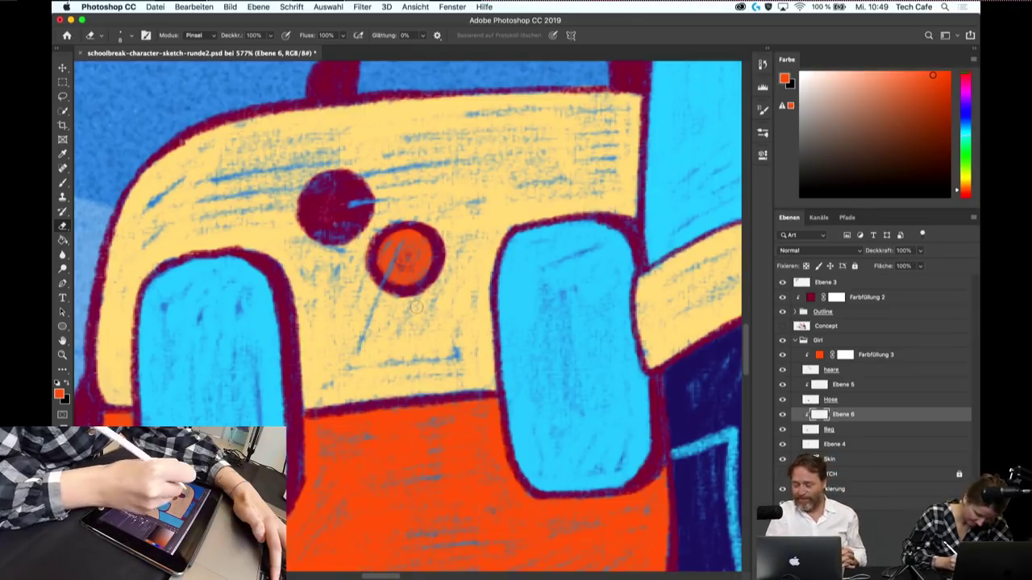
- Fill the upper button's centre with light blue
{"action": "key", "text": "b"}
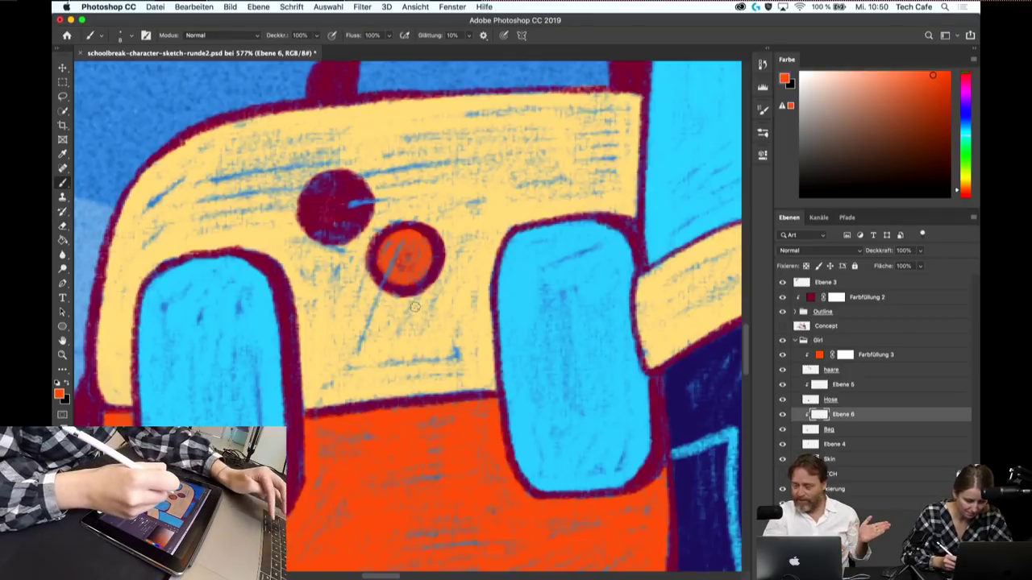
{"action": "left_click", "coordinate": [594, 308], "text": "alt"}
{"action": "mouse_move", "coordinate": [346, 196]}
{"action": "left_mouse_down"}
{"action": "mouse_move", "coordinate": [370, 199]}
{"action": "mouse_move", "coordinate": [327, 211]}
{"action": "left_mouse_up"}
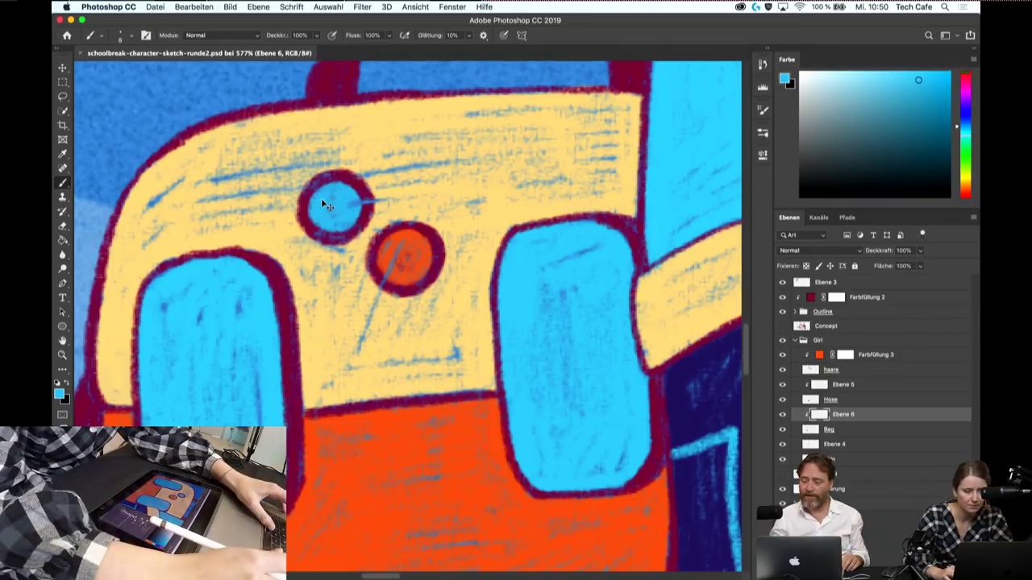
- At 700% zoom, thicken the orange button's left rim with the sampled maroon colour
{"action": "scroll", "coordinate": [321, 199], "scroll_direction": "down", "scroll_amount": 3}
{"action": "scroll", "coordinate": [321, 199], "scroll_direction": "down", "scroll_amount": 3}
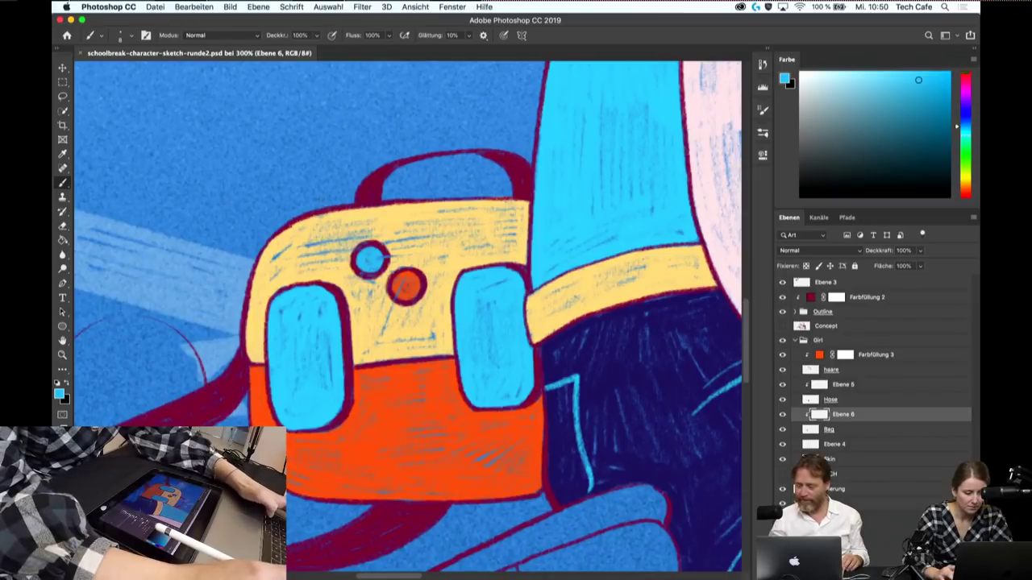
{"action": "scroll", "coordinate": [320, 198], "scroll_direction": "down", "scroll_amount": 3}
{"action": "scroll", "coordinate": [320, 198], "scroll_direction": "down", "scroll_amount": 3}
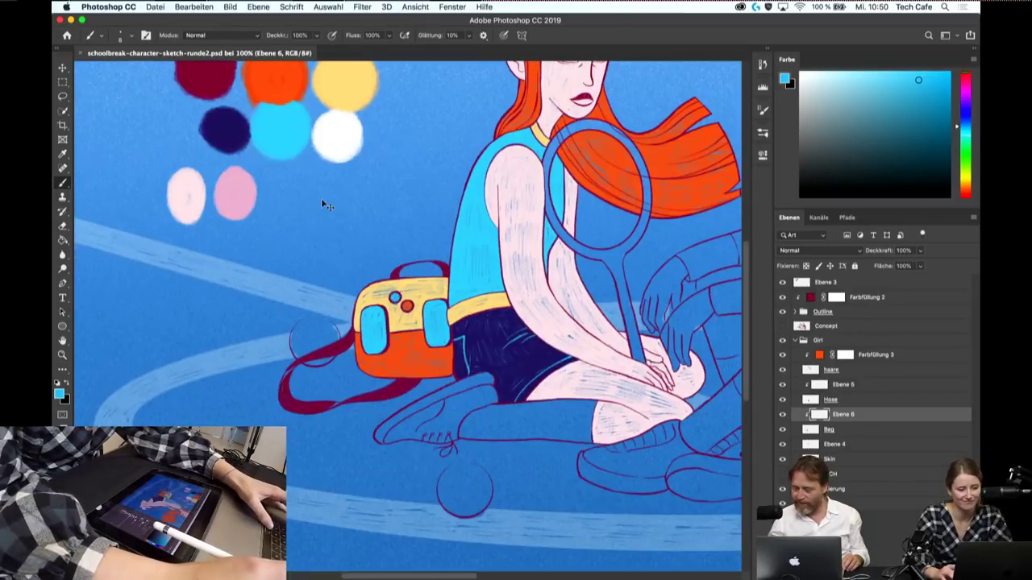
{"action": "scroll", "coordinate": [321, 198], "scroll_direction": "up", "scroll_amount": 2}
{"action": "scroll", "coordinate": [320, 199], "scroll_direction": "up", "scroll_amount": 2}
{"action": "scroll", "coordinate": [321, 199], "scroll_direction": "up", "scroll_amount": 2}
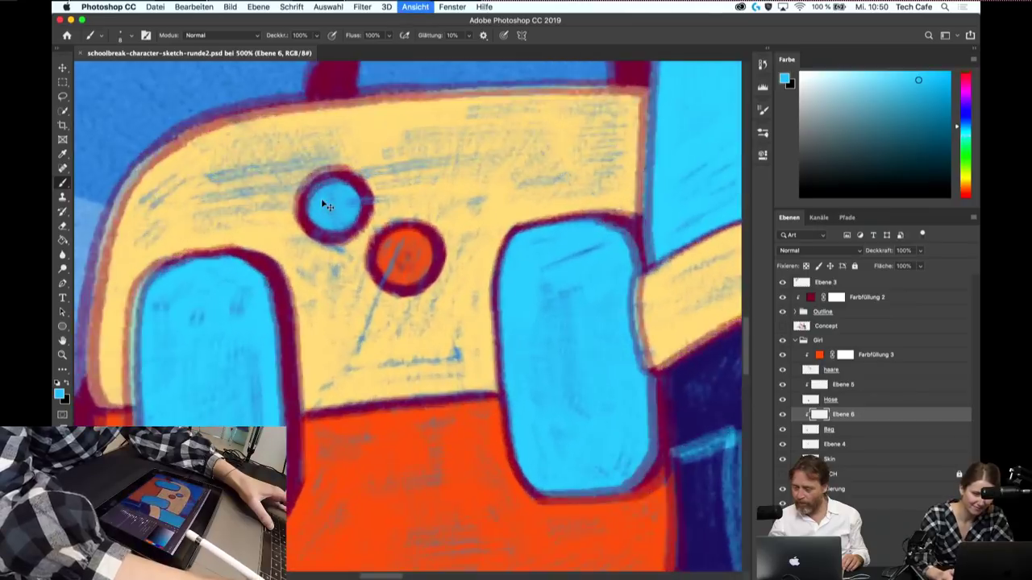
{"action": "scroll", "coordinate": [321, 198], "scroll_direction": "up", "scroll_amount": 1}
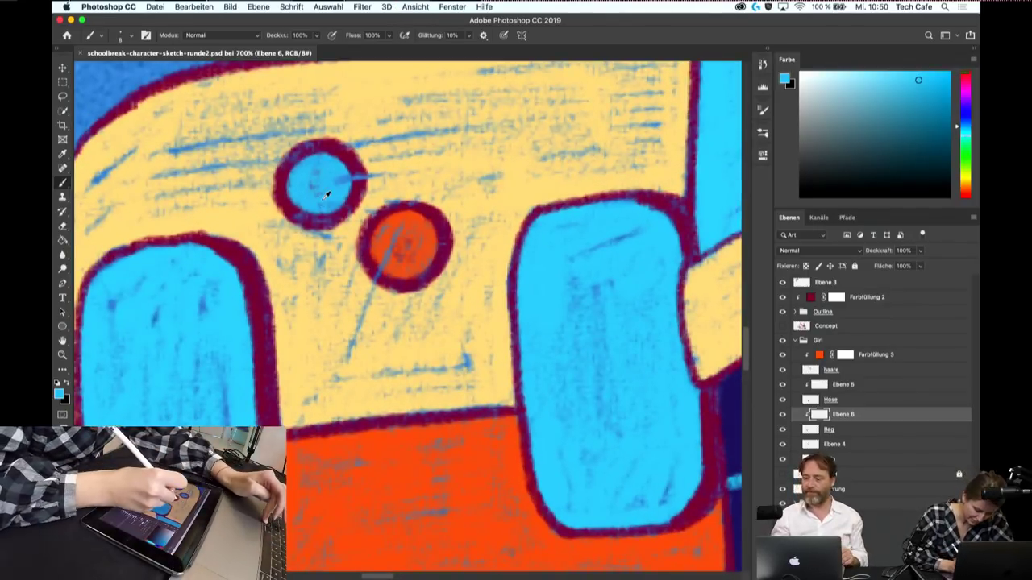
{"action": "left_click", "coordinate": [435, 216], "text": "alt"}
{"action": "mouse_move", "coordinate": [435, 216]}
{"action": "left_mouse_down"}
{"action": "mouse_move", "coordinate": [415, 207]}
{"action": "mouse_move", "coordinate": [369, 242]}
{"action": "mouse_move", "coordinate": [371, 267]}
{"action": "left_mouse_up"}
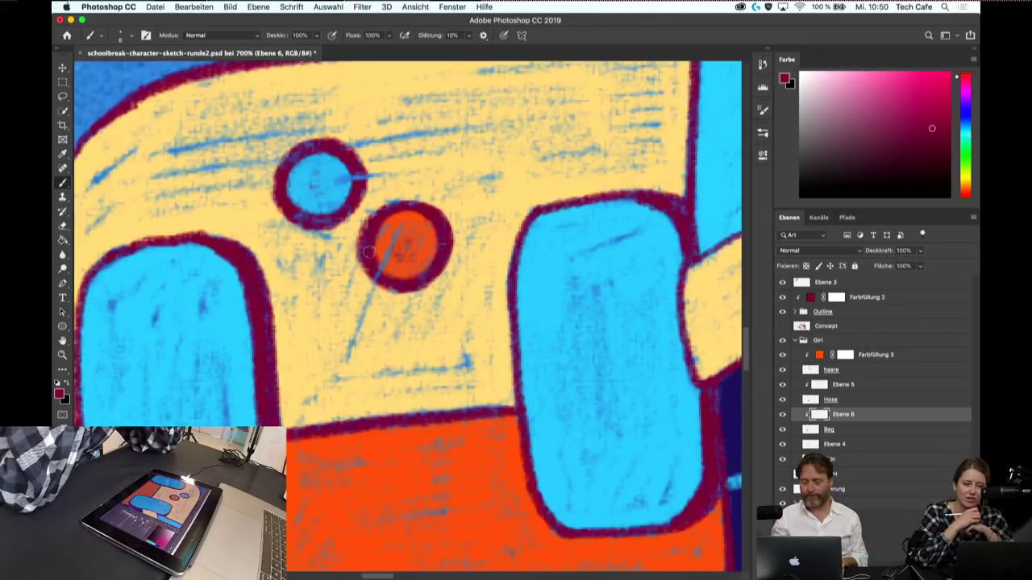
- Zoom back out to view the full illustration
{"action": "key", "text": "super+minus"}
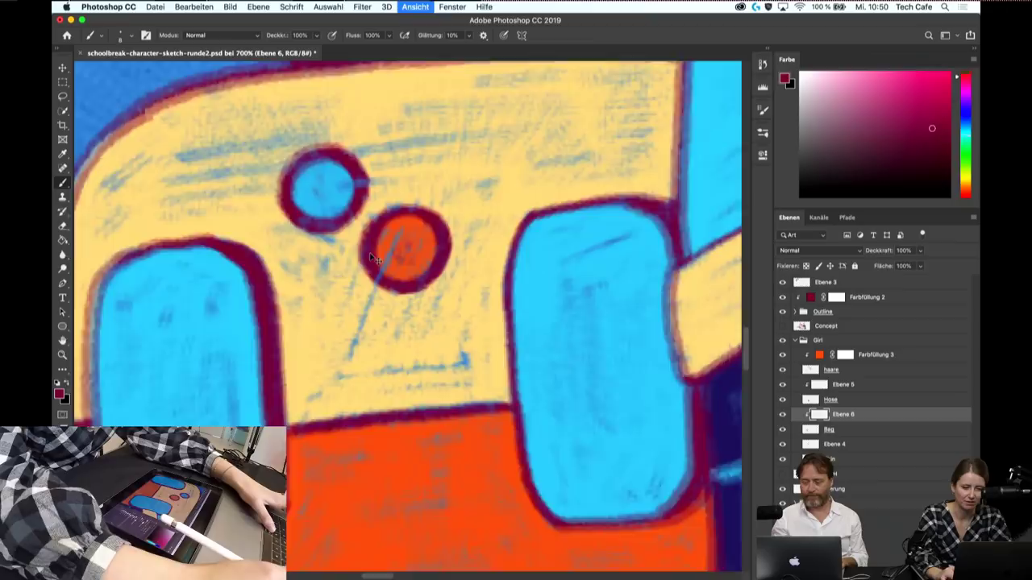
{"action": "key", "text": "super+minus"}
{"action": "key", "text": "super+minus"}
{"action": "key", "text": "super+minus"}
{"action": "key", "text": "super+minus"}
{"action": "key", "text": "super+minus"}
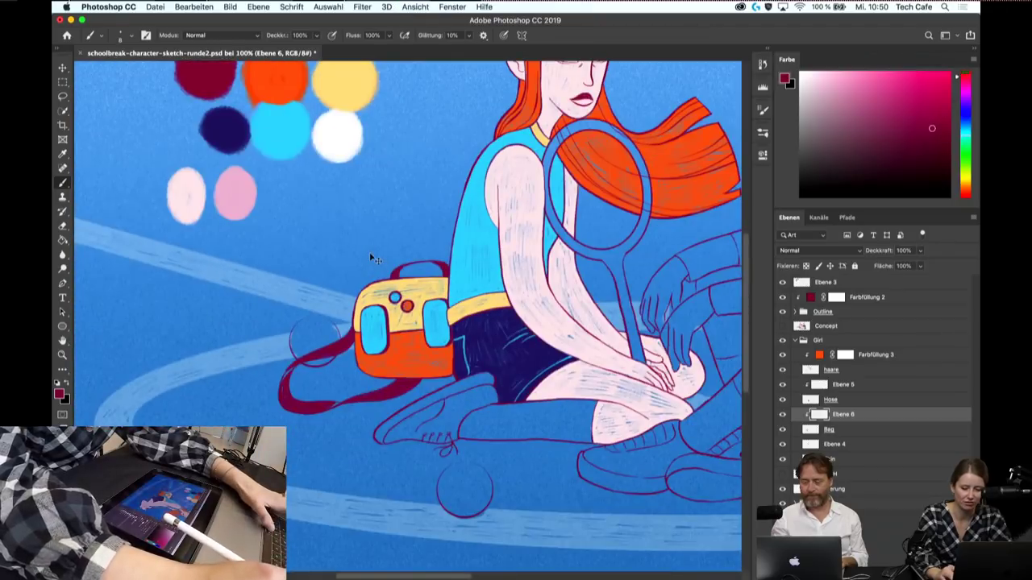
{"action": "key", "text": "super+minus"}
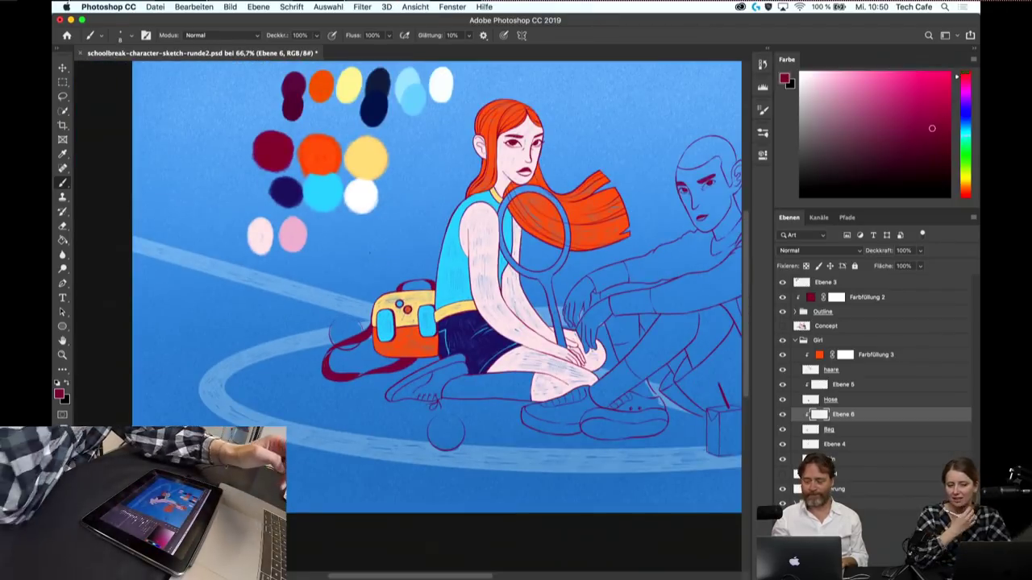
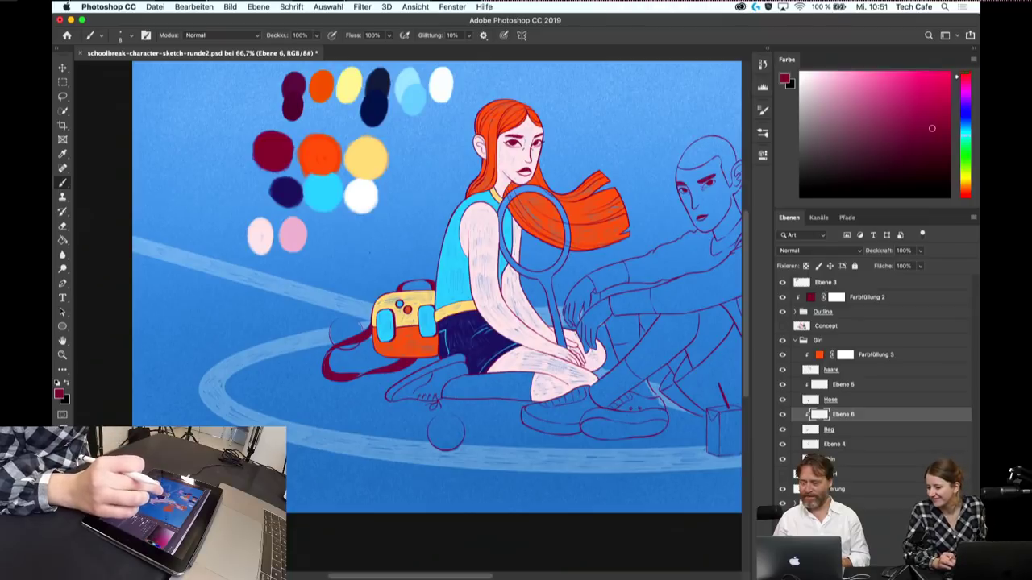
- Zoom and tilt the view onto the legs, then add new layer Ebene 7 above Ebene 6
{"action": "scroll", "coordinate": [439, 262], "scroll_direction": "up", "scroll_amount": 3}
{"action": "scroll", "coordinate": [439, 262], "scroll_direction": "up", "scroll_amount": 2}
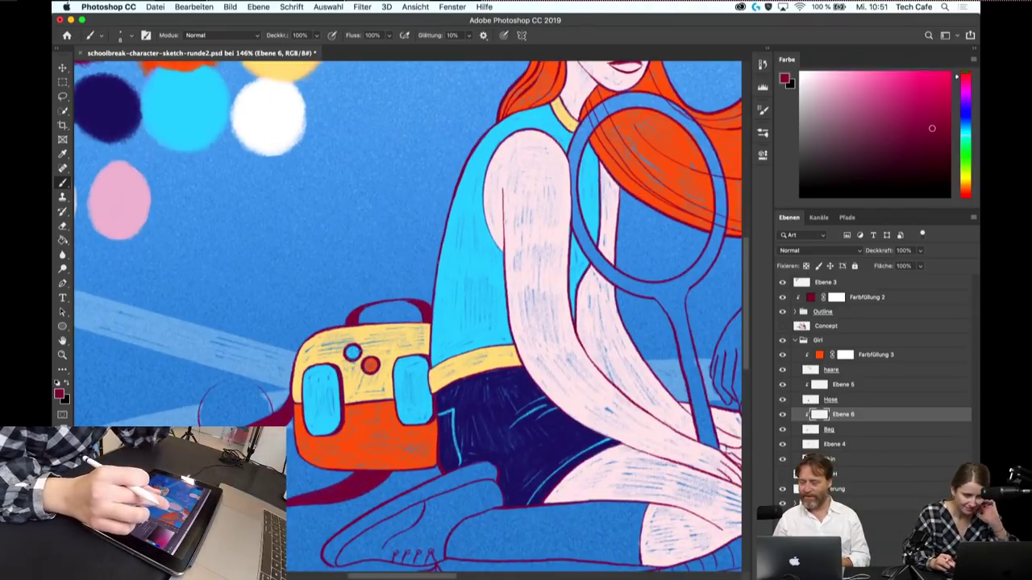
{"action": "key", "text": "ctrl+y"}
{"action": "key", "text": "ctrl+y"}
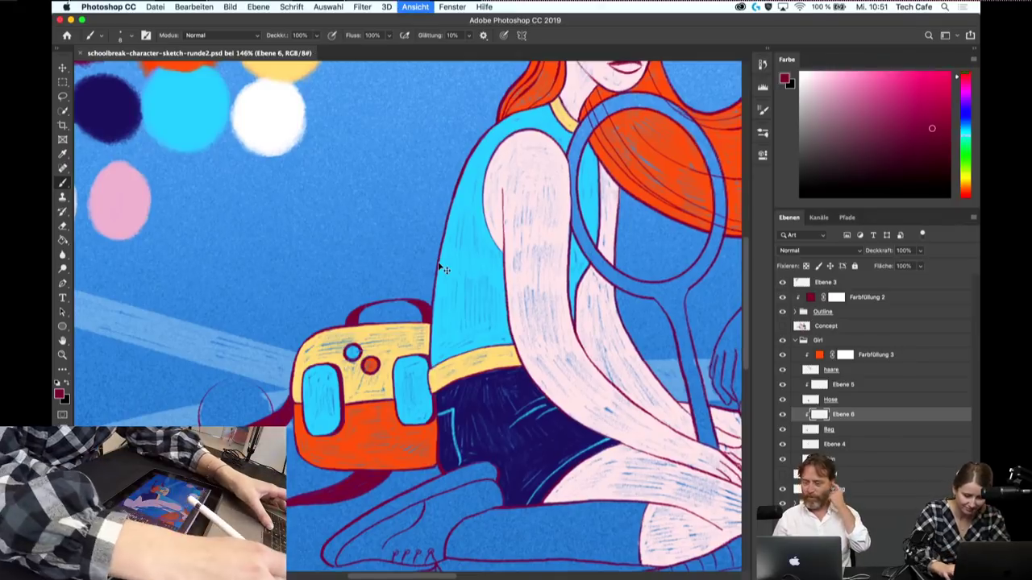
{"action": "key", "text": "ctrl+minus"}
{"action": "key", "text": "ctrl+minus"}
{"action": "key", "text": "ctrl+minus"}
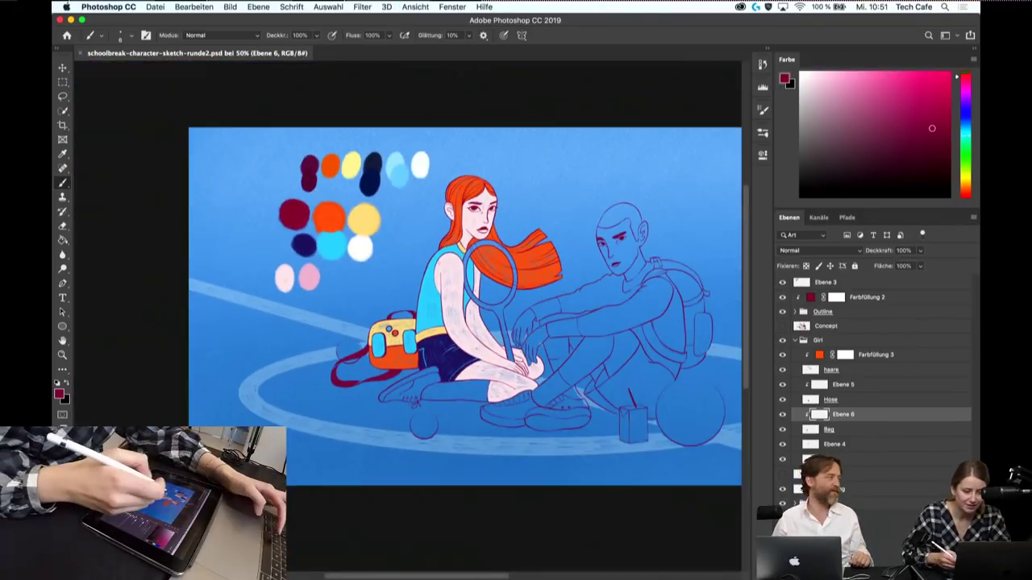
{"action": "left_click_drag", "start_coordinate": [573, 268], "coordinate": [464, 275]}
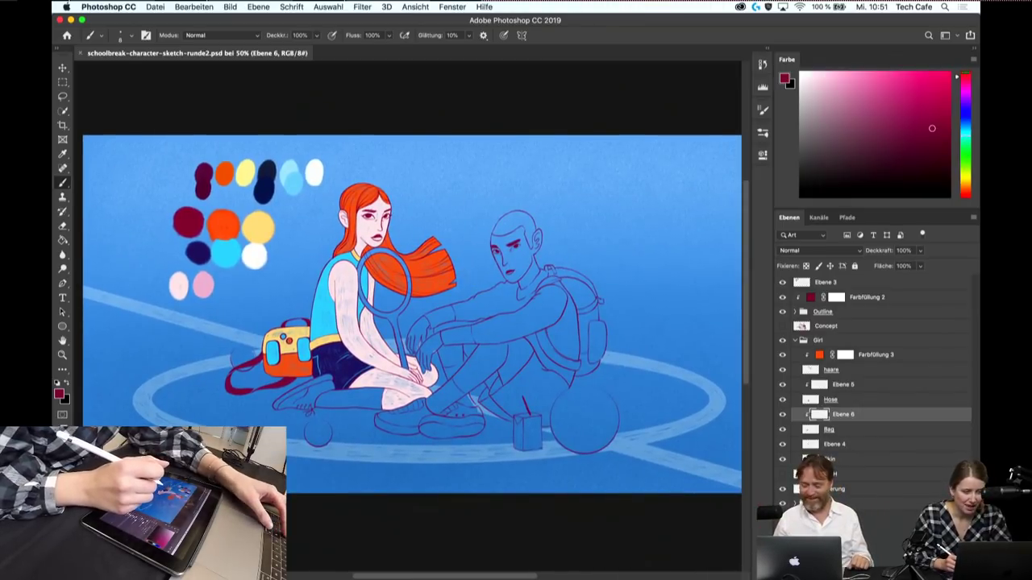
{"action": "left_click_drag", "start_coordinate": [411, 314], "coordinate": [451, 266]}
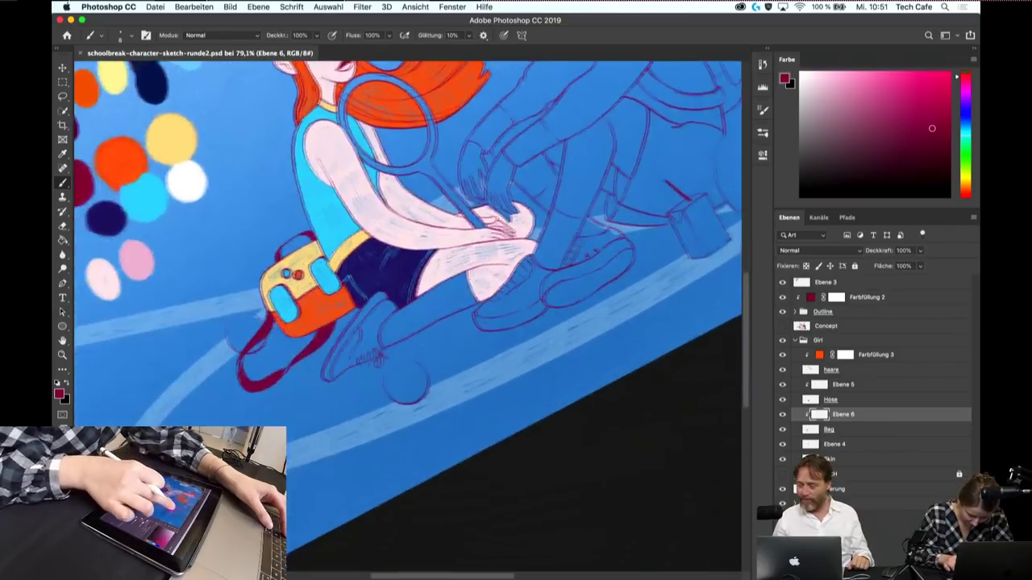
{"action": "left_click_drag", "start_coordinate": [403, 323], "coordinate": [452, 266]}
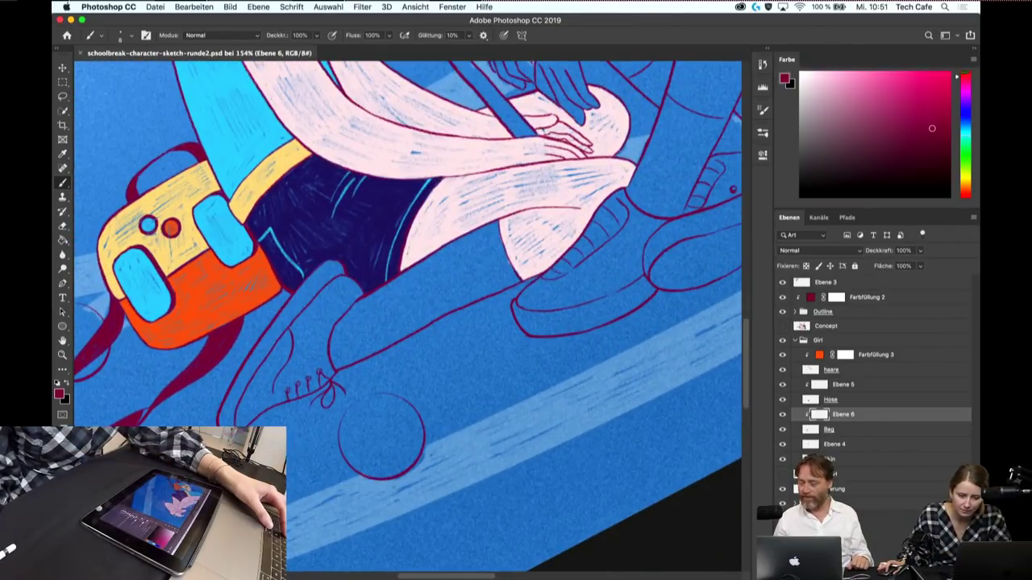
{"action": "key", "text": "ctrl+alt+shift+n"}
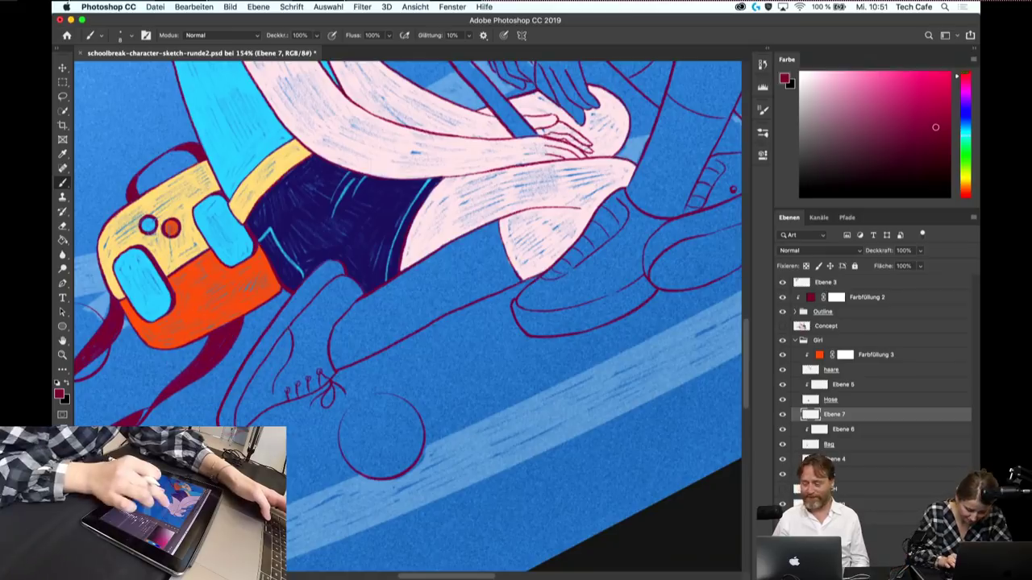
- Hatch dark red over the boy's trouser leg beneath the girl's knees, widening to its right edge
{"action": "scroll", "coordinate": [403, 323], "scroll_direction": "up", "scroll_amount": 3}
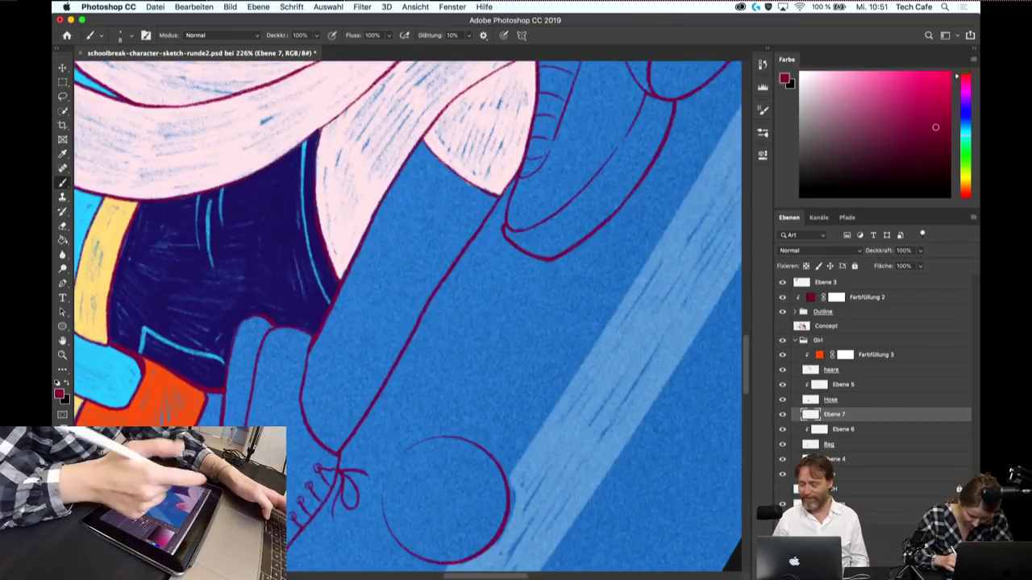
{"action": "mouse_move", "coordinate": [395, 218]}
{"action": "left_mouse_down"}
{"action": "mouse_move", "coordinate": [366, 282]}
{"action": "mouse_move", "coordinate": [337, 305]}
{"action": "left_mouse_up"}
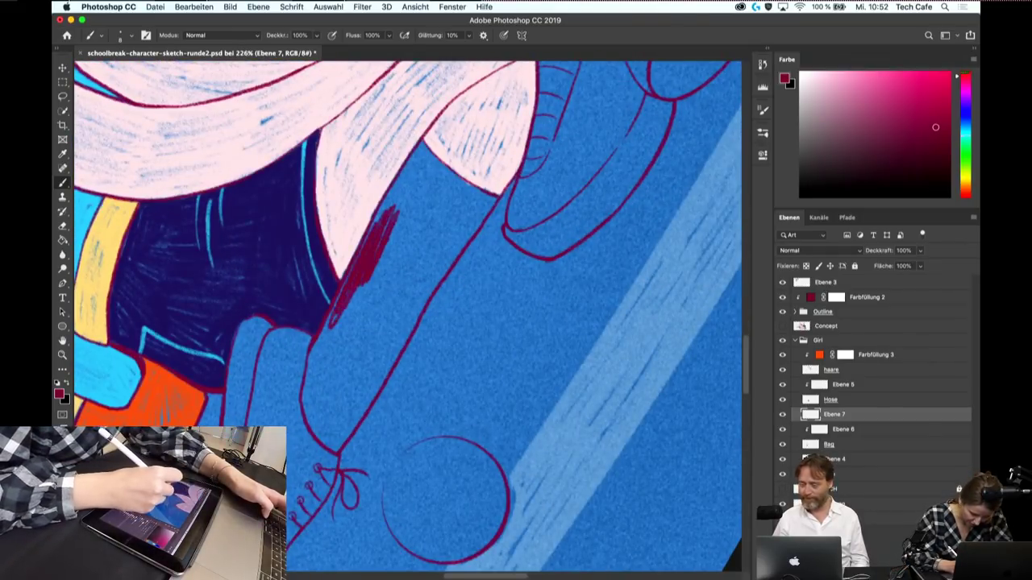
{"action": "left_click_drag", "start_coordinate": [394, 240], "coordinate": [334, 337]}
{"action": "left_click_drag", "start_coordinate": [388, 263], "coordinate": [349, 326]}
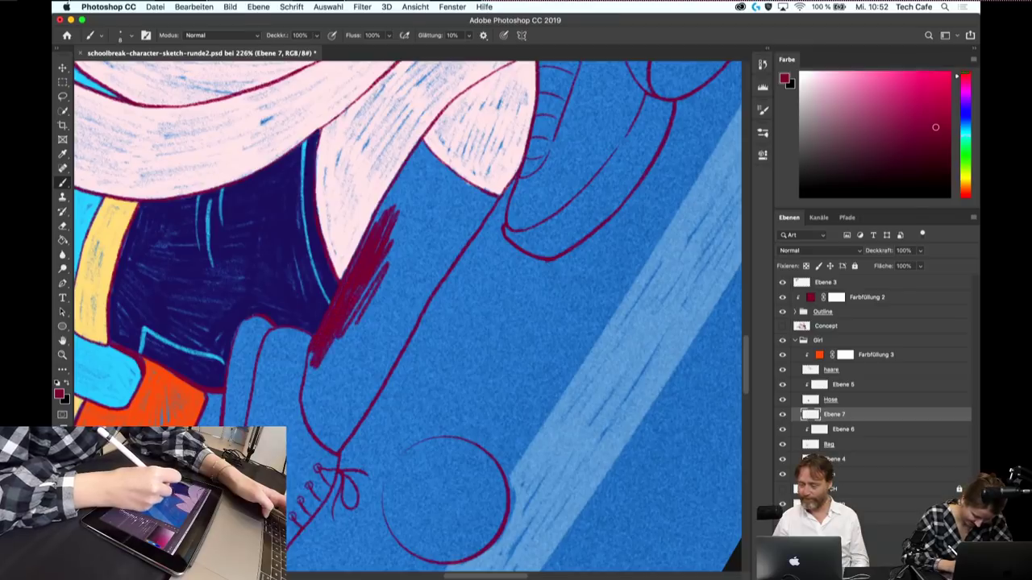
{"action": "left_click_drag", "start_coordinate": [365, 292], "coordinate": [320, 368]}
{"action": "left_click_drag", "start_coordinate": [369, 299], "coordinate": [322, 375]}
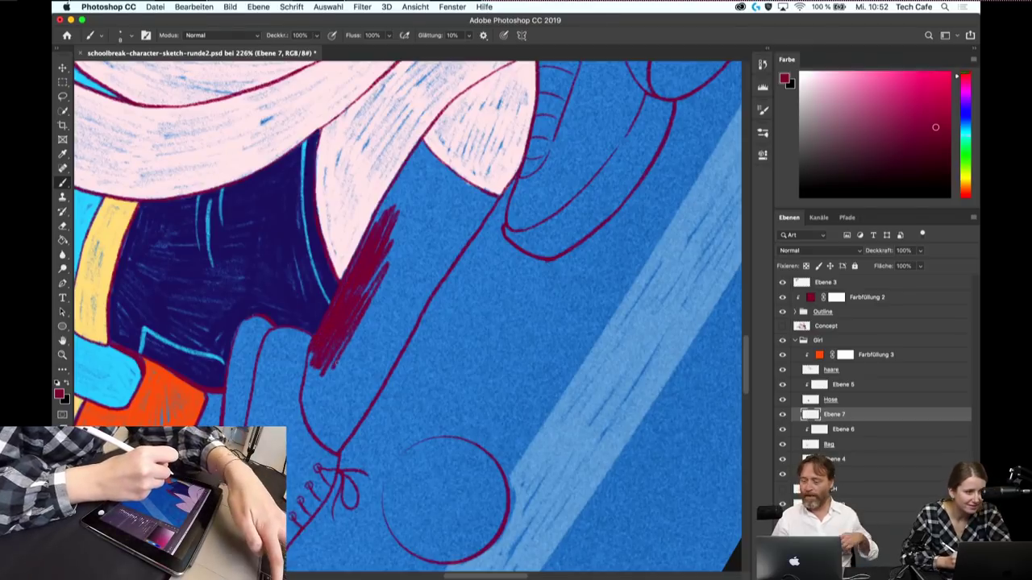
{"action": "left_click_drag", "start_coordinate": [402, 241], "coordinate": [358, 316]}
{"action": "mouse_move", "coordinate": [408, 260]}
{"action": "left_mouse_down"}
{"action": "mouse_move", "coordinate": [347, 363]}
{"action": "mouse_move", "coordinate": [372, 371]}
{"action": "left_mouse_up"}
{"action": "left_click_drag", "start_coordinate": [430, 279], "coordinate": [384, 370]}
{"action": "left_click_drag", "start_coordinate": [420, 316], "coordinate": [387, 371]}
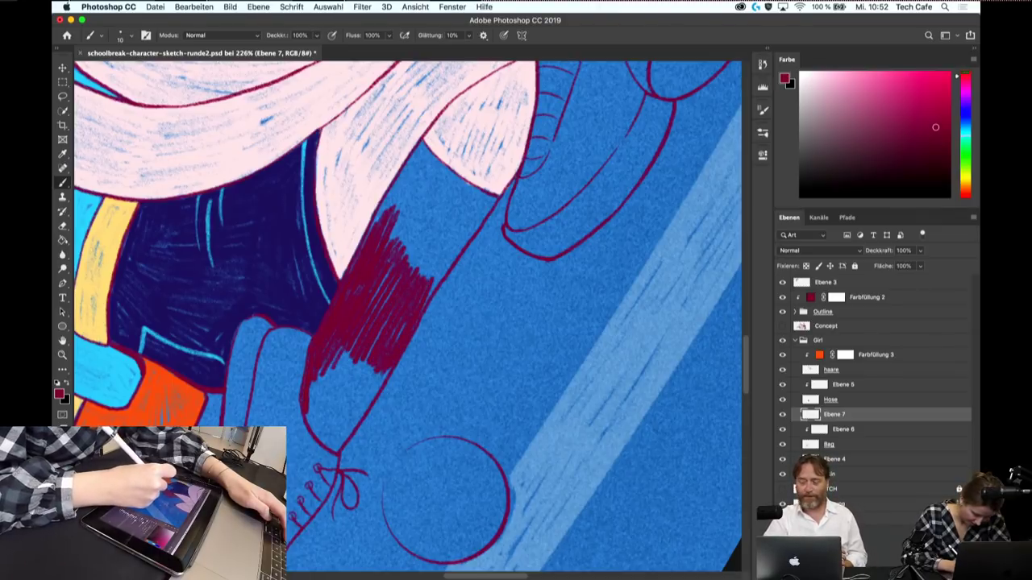
- Extend the dark-red hatching to the leg's lower end and up to the knee
{"action": "left_click_drag", "start_coordinate": [347, 349], "coordinate": [313, 416]}
{"action": "left_click_drag", "start_coordinate": [365, 330], "coordinate": [325, 422]}
{"action": "left_click_drag", "start_coordinate": [372, 366], "coordinate": [331, 427]}
{"action": "left_click_drag", "start_coordinate": [376, 370], "coordinate": [339, 432]}
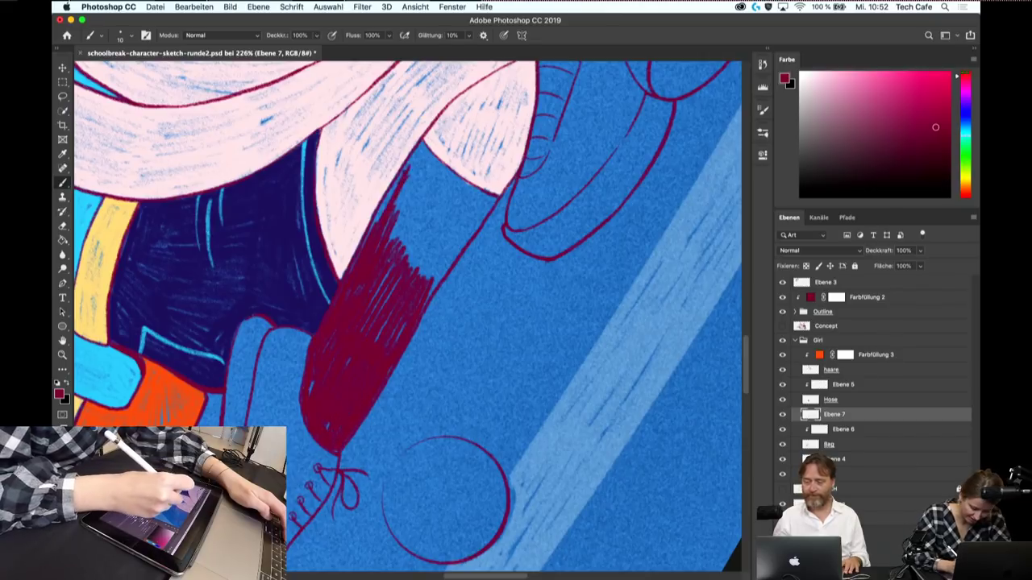
{"action": "left_click_drag", "start_coordinate": [421, 179], "coordinate": [388, 259]}
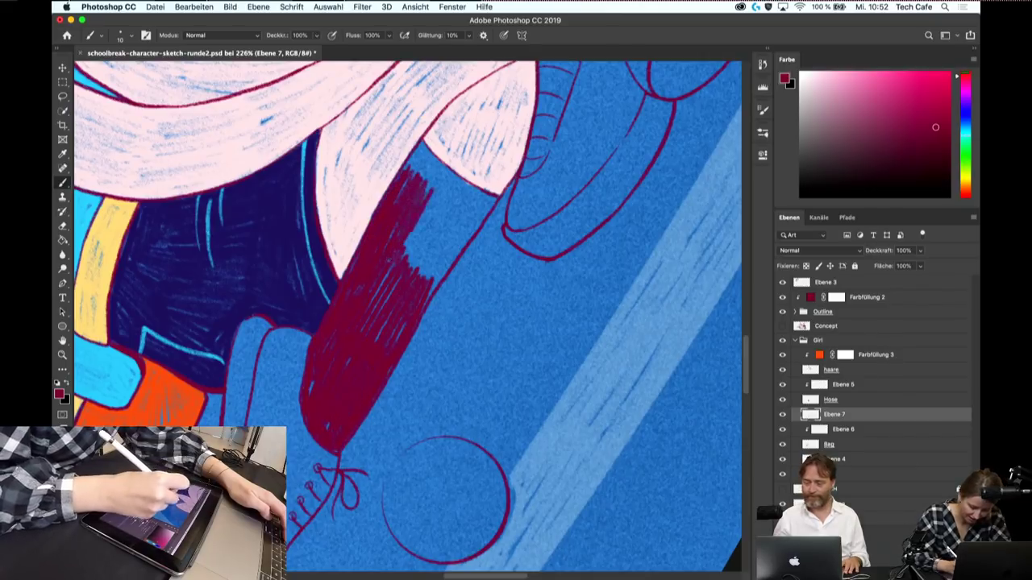
{"action": "mouse_move", "coordinate": [439, 194]}
{"action": "left_mouse_down"}
{"action": "mouse_move", "coordinate": [400, 259]}
{"action": "mouse_move", "coordinate": [411, 275]}
{"action": "left_mouse_up"}
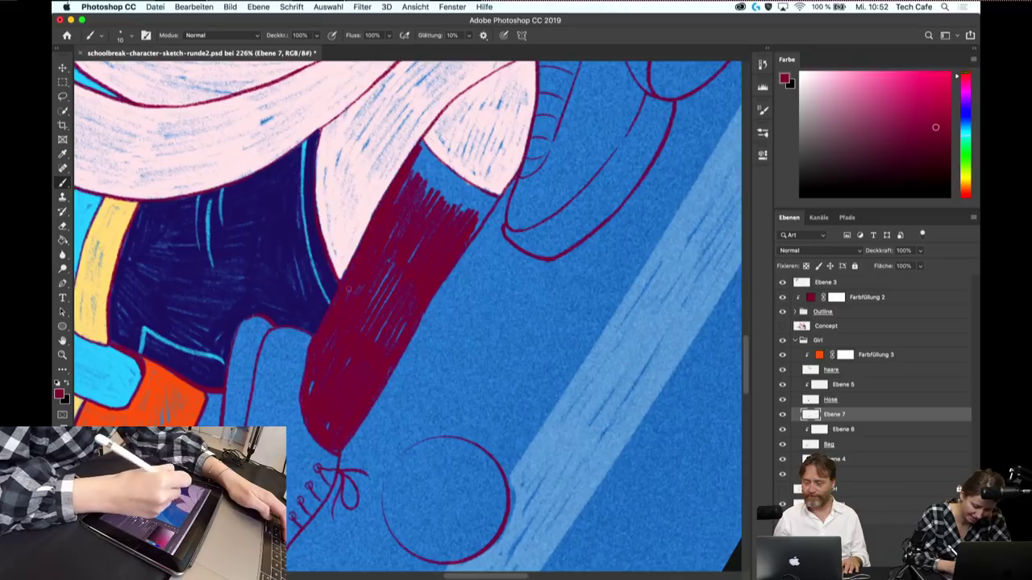
- Paint red along the leg's edge by the calf and cover the leftover light-blue gap
{"action": "scroll", "coordinate": [408, 314], "scroll_direction": "up", "scroll_amount": 2}
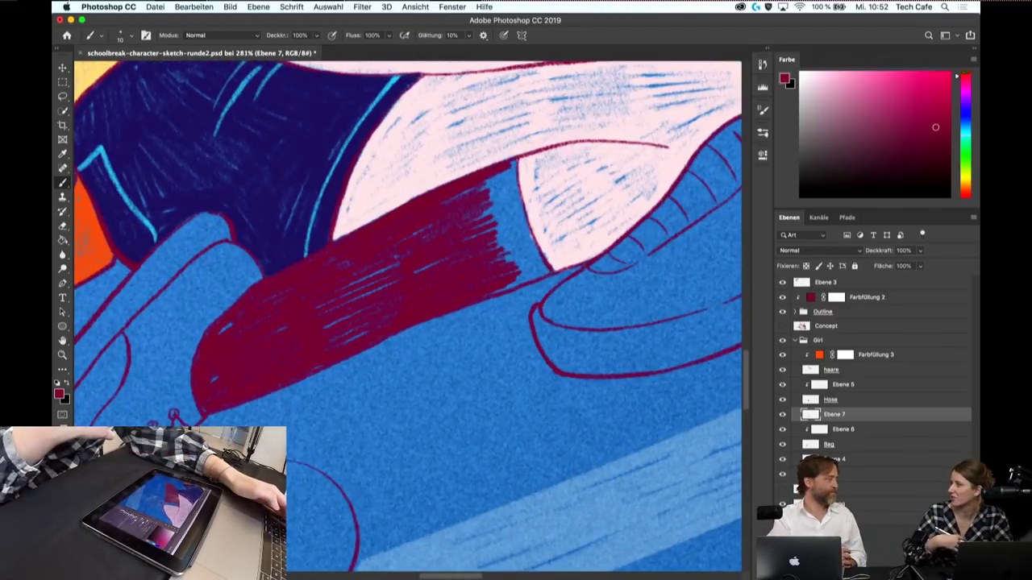
{"action": "scroll", "coordinate": [408, 314], "scroll_direction": "up", "scroll_amount": 2}
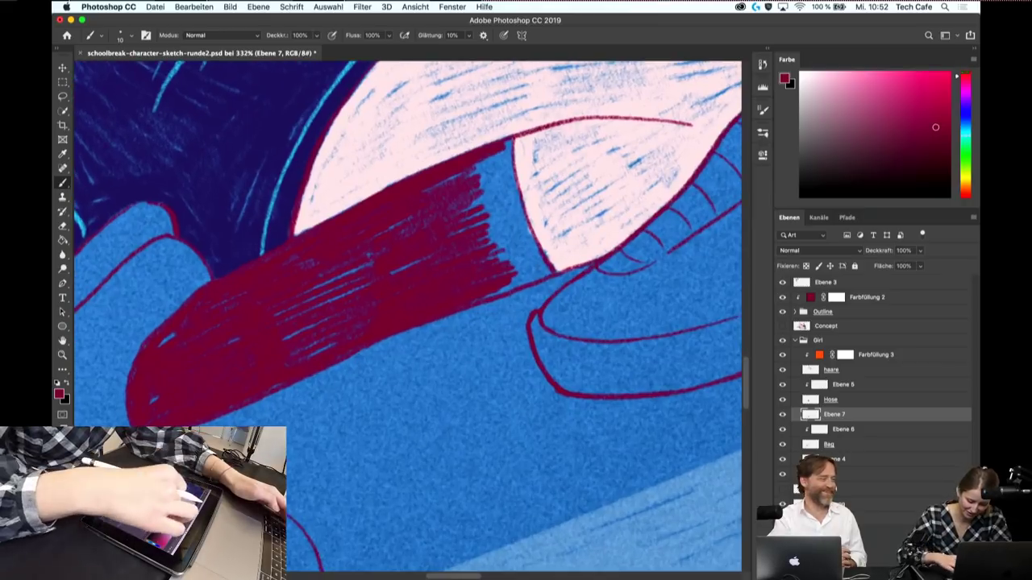
{"action": "mouse_move", "coordinate": [523, 163]}
{"action": "left_mouse_down"}
{"action": "mouse_move", "coordinate": [536, 278]}
{"action": "mouse_move", "coordinate": [509, 222]}
{"action": "left_mouse_up"}
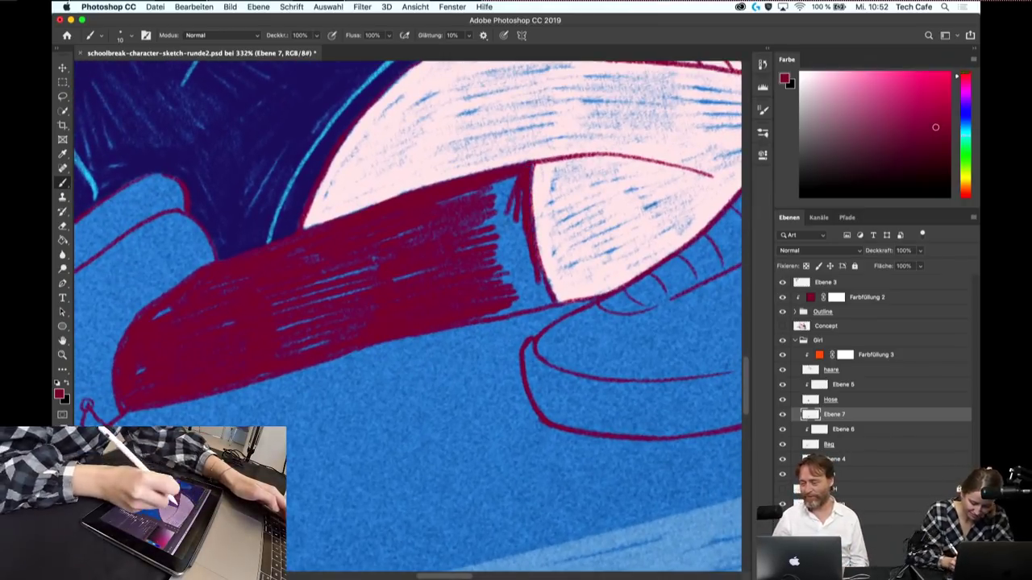
{"action": "left_click_drag", "start_coordinate": [516, 177], "coordinate": [482, 195]}
{"action": "mouse_move", "coordinate": [480, 252]}
{"action": "left_mouse_down"}
{"action": "mouse_move", "coordinate": [403, 316]}
{"action": "mouse_move", "coordinate": [451, 371]}
{"action": "left_mouse_up"}
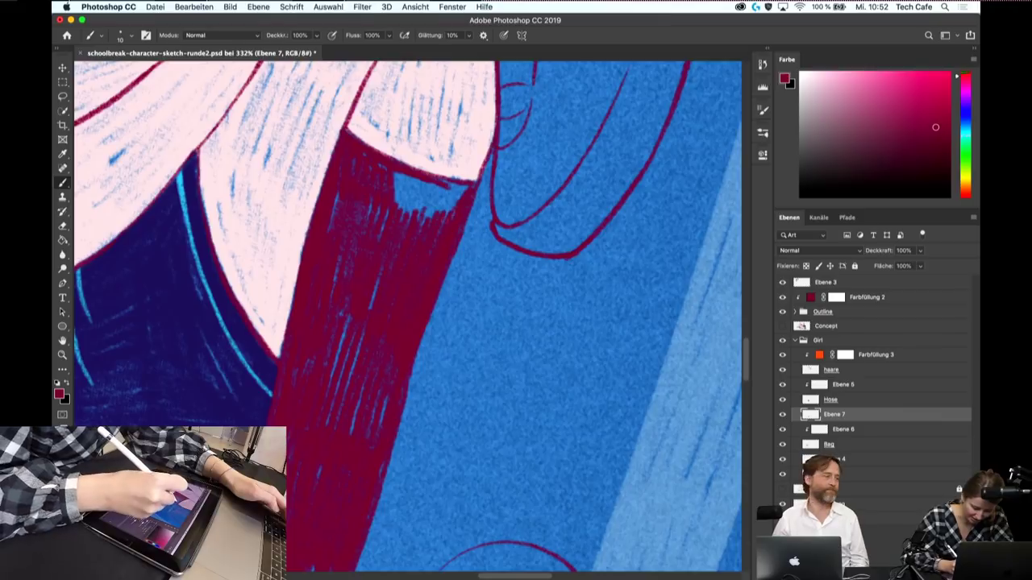
{"action": "left_click_drag", "start_coordinate": [415, 184], "coordinate": [402, 208]}
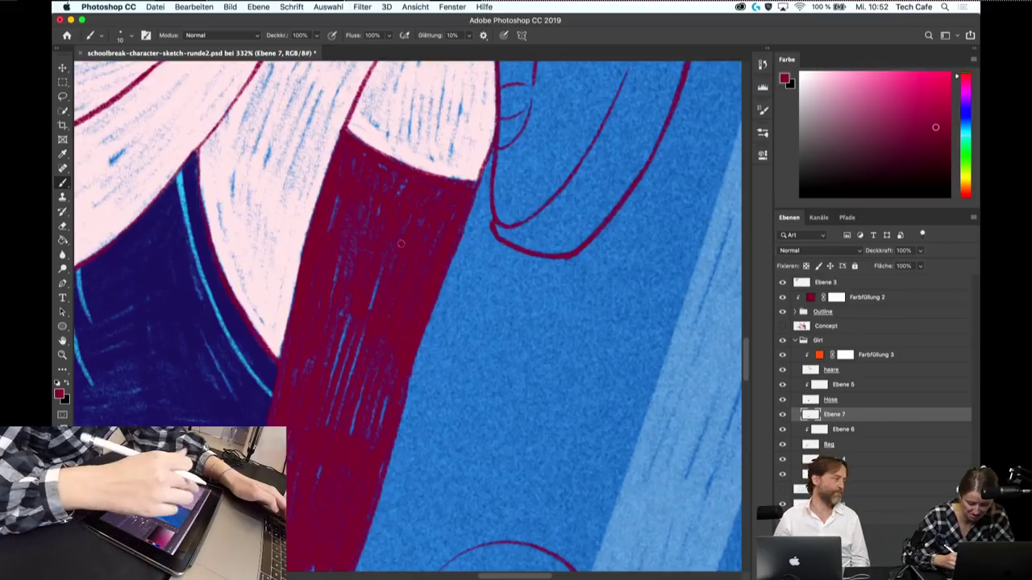
{"action": "left_click_drag", "start_coordinate": [403, 219], "coordinate": [457, 292]}
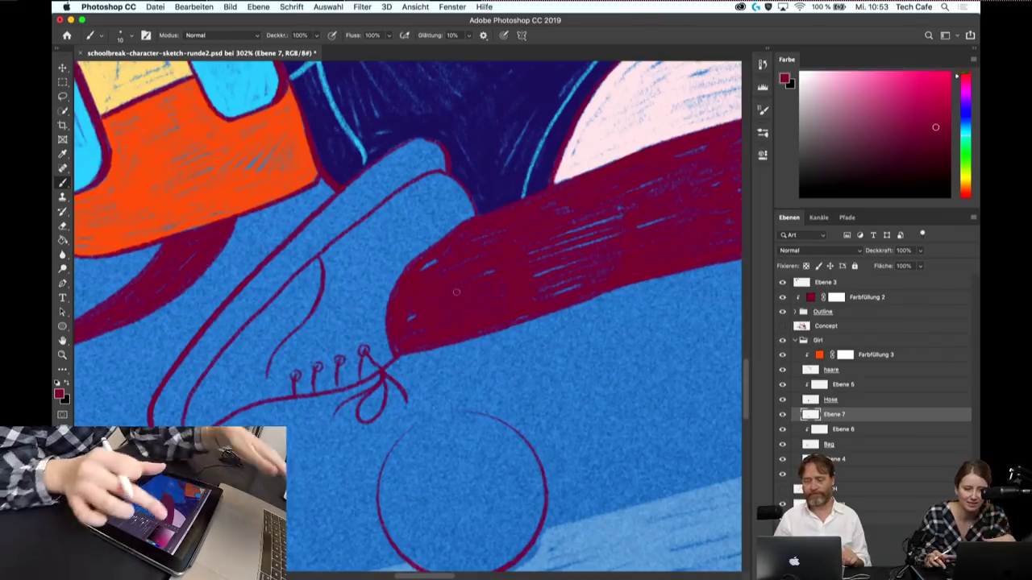
{"action": "left_click_drag", "start_coordinate": [395, 311], "coordinate": [403, 311]}
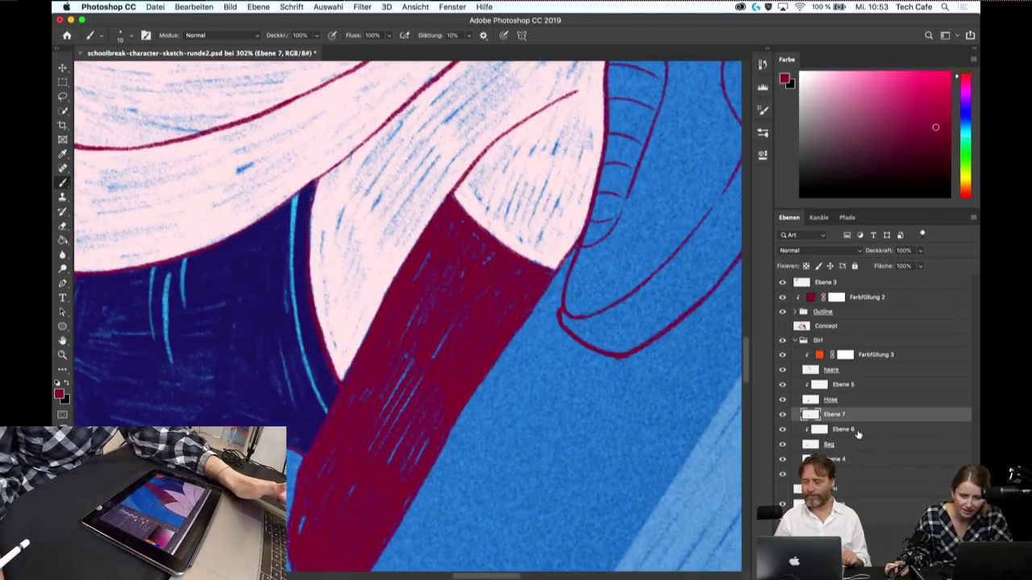
{"action": "left_click", "coordinate": [852, 476]}
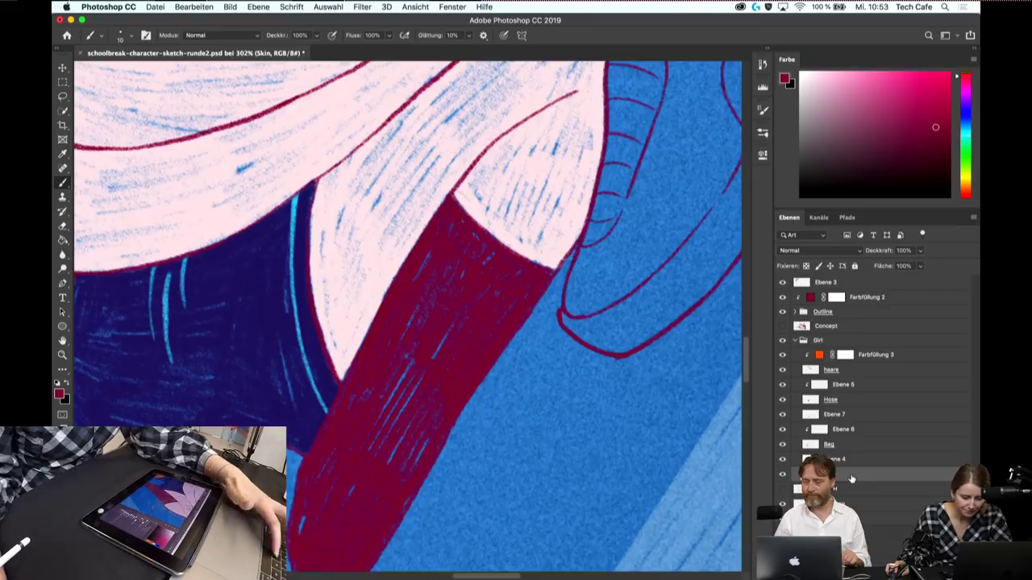
{"action": "left_click", "coordinate": [375, 213], "text": "alt"}
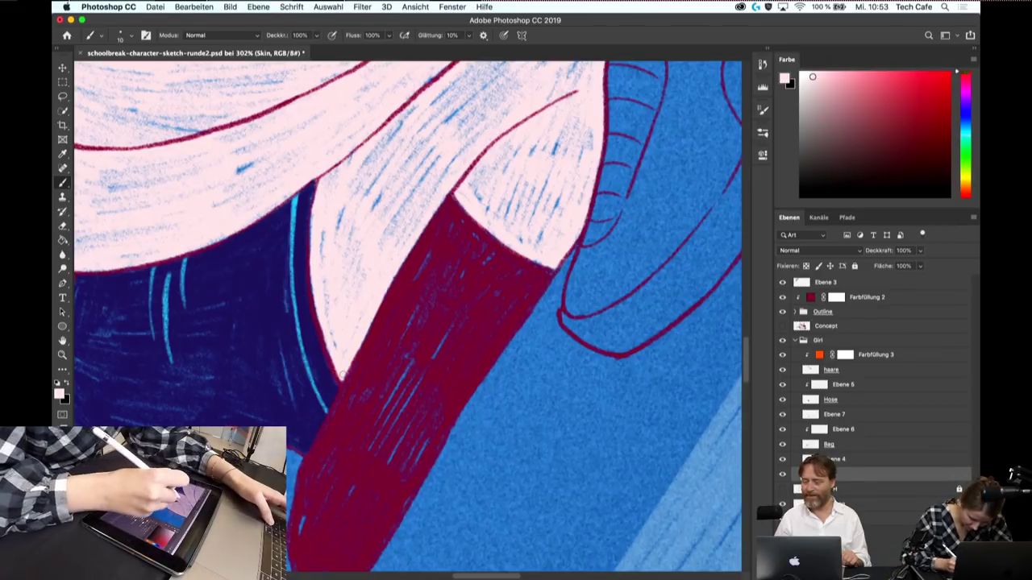
{"action": "left_click_drag", "start_coordinate": [343, 376], "coordinate": [542, 262]}
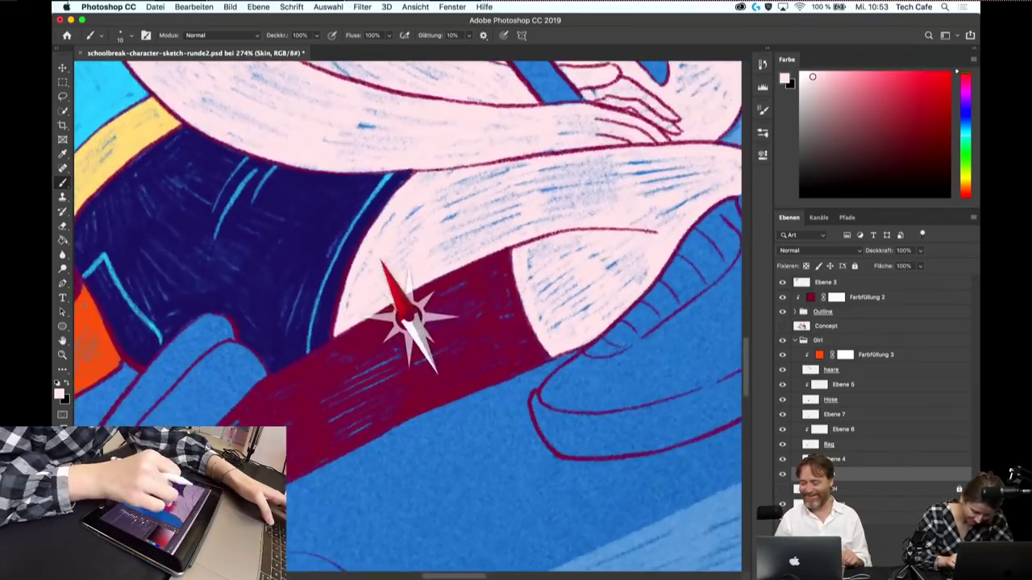
{"action": "left_click_drag", "start_coordinate": [555, 263], "coordinate": [550, 276]}
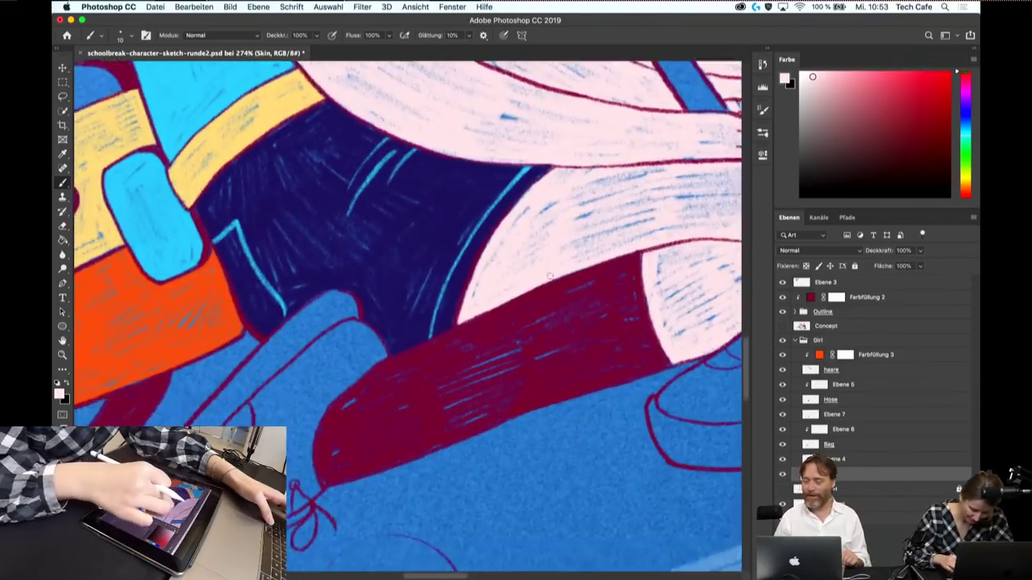
{"action": "scroll", "coordinate": [550, 276], "scroll_direction": "down", "scroll_amount": 3}
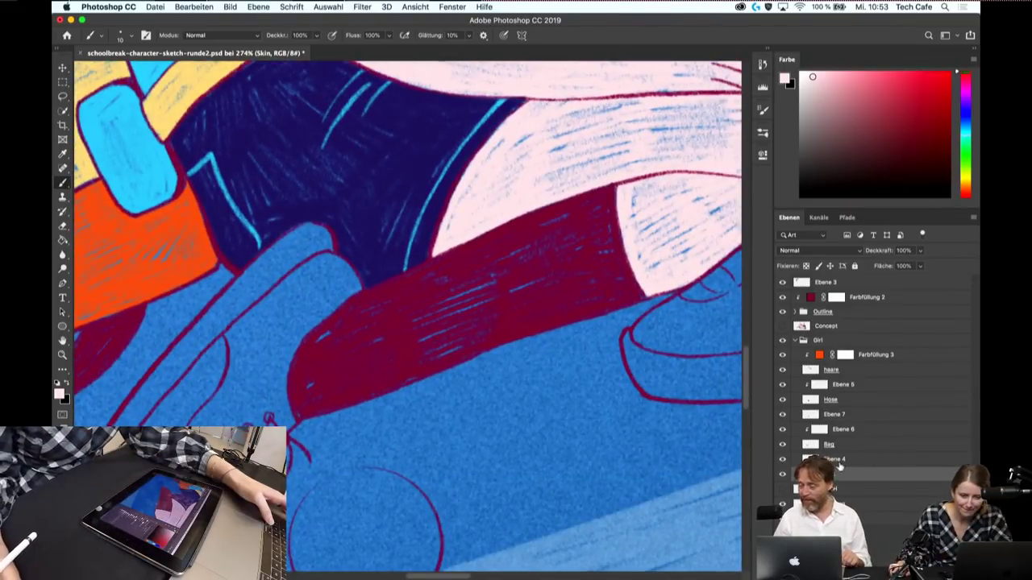
{"action": "left_click", "coordinate": [782, 460]}
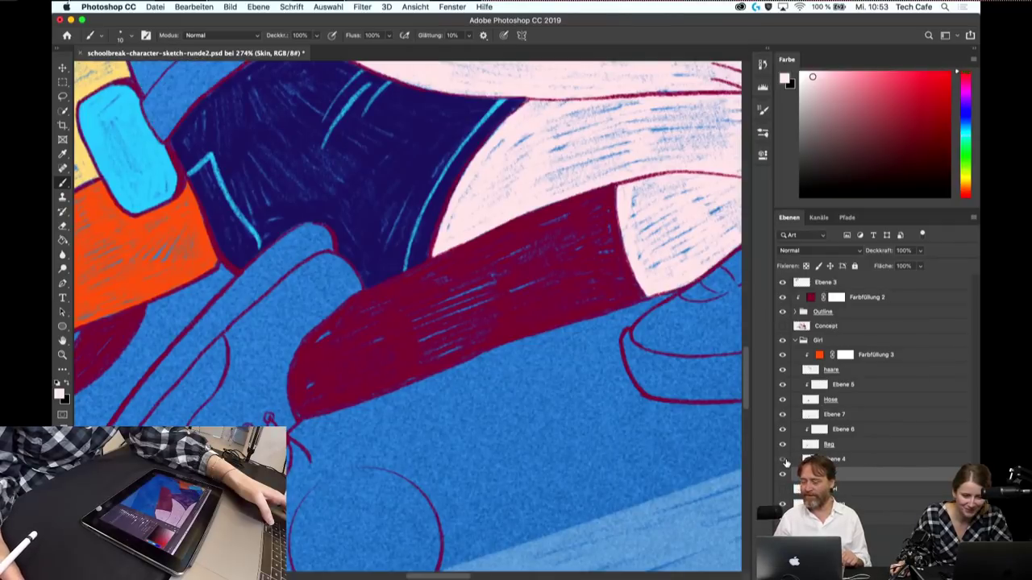
{"action": "left_click", "coordinate": [782, 414]}
{"action": "left_click", "coordinate": [782, 415]}
{"action": "left_click", "coordinate": [832, 416]}
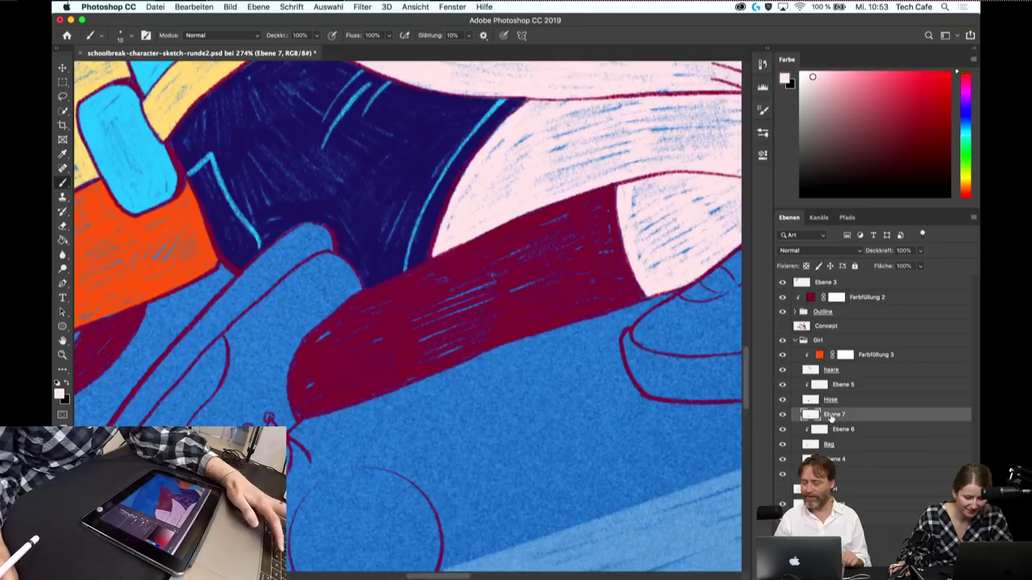
{"action": "key", "text": "ctrl+minus"}
{"action": "key", "text": "ctrl+minus"}
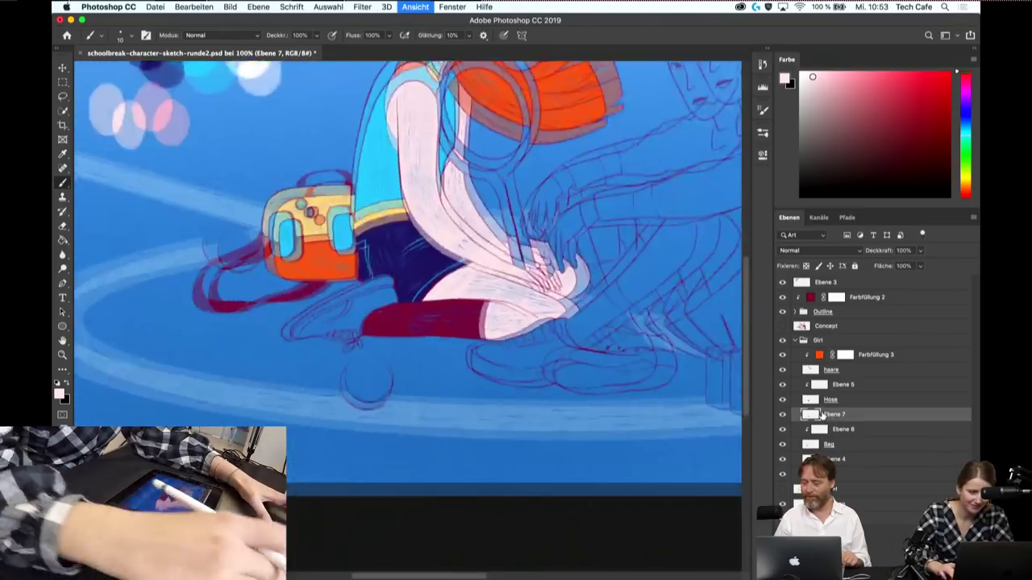
{"action": "key", "text": "ctrl+minus"}
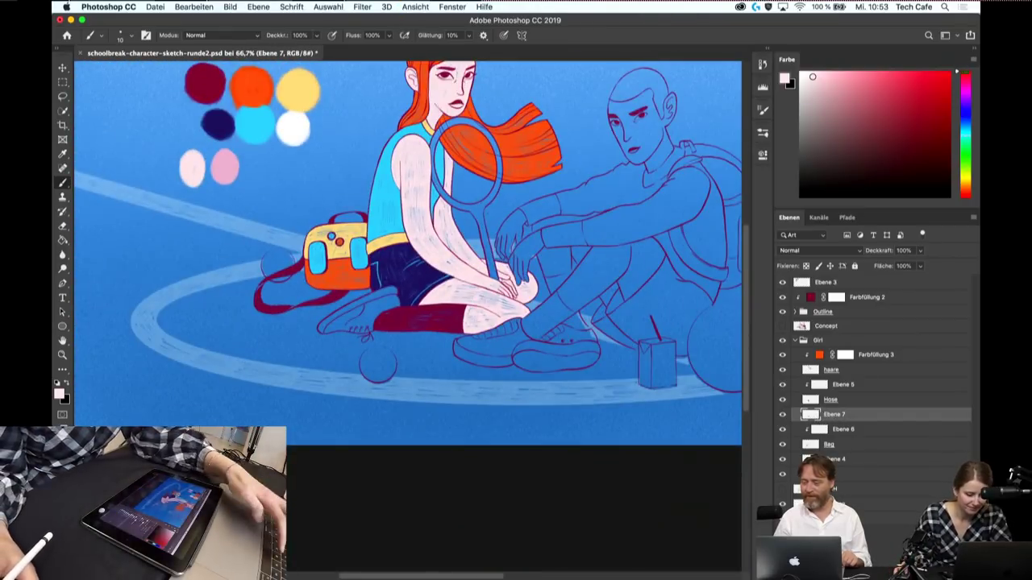
- Zoom in on the sneaker and paint white strokes down its upper edge
{"action": "key", "text": "z"}
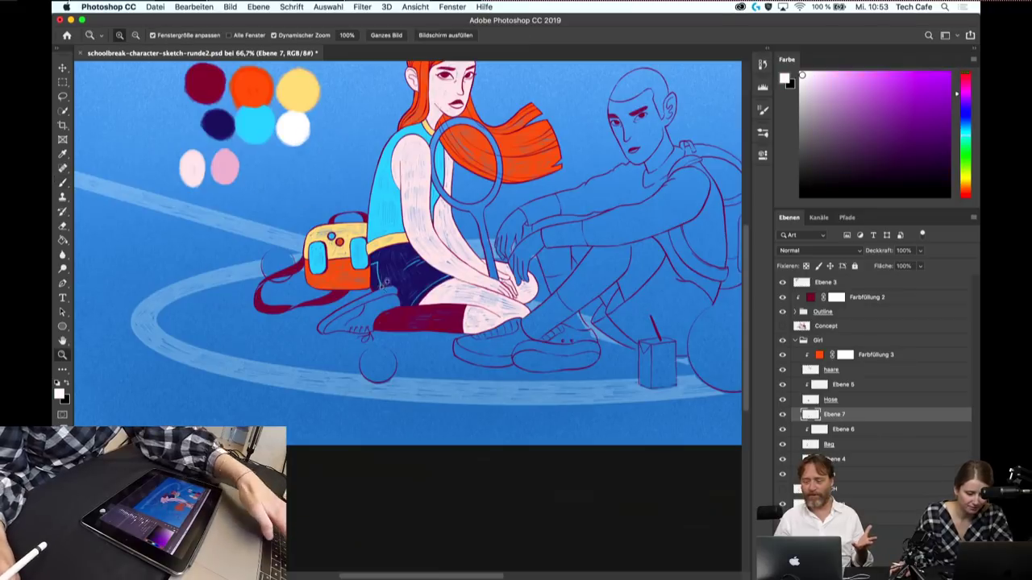
{"action": "mouse_move", "coordinate": [349, 297]}
{"action": "left_mouse_down"}
{"action": "mouse_move", "coordinate": [362, 300]}
{"action": "mouse_move", "coordinate": [387, 266]}
{"action": "left_mouse_up"}
{"action": "key", "text": "r"}
{"action": "key", "text": "b"}
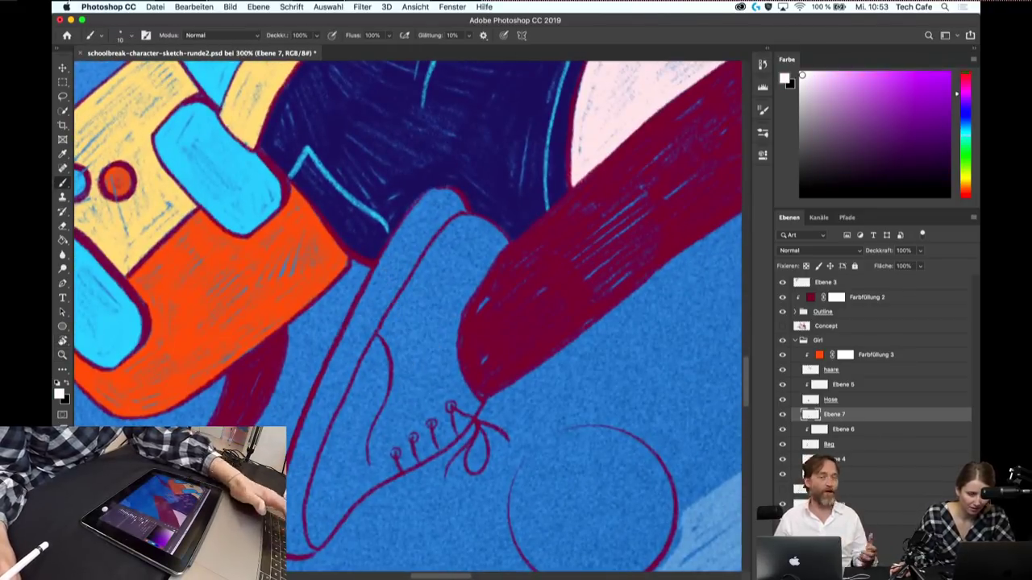
{"action": "left_click_drag", "start_coordinate": [422, 293], "coordinate": [422, 276]}
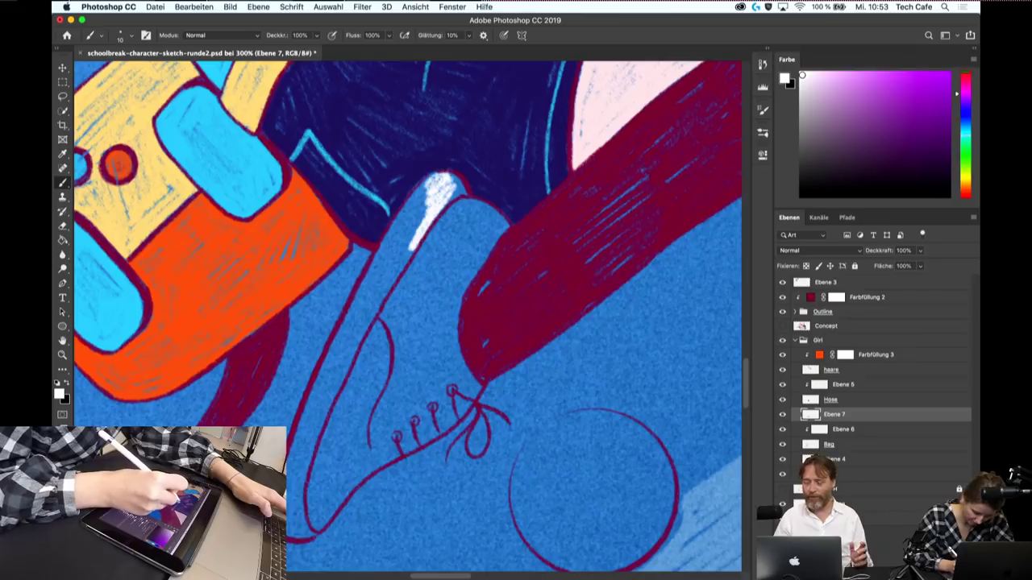
{"action": "left_click_drag", "start_coordinate": [395, 242], "coordinate": [371, 295]}
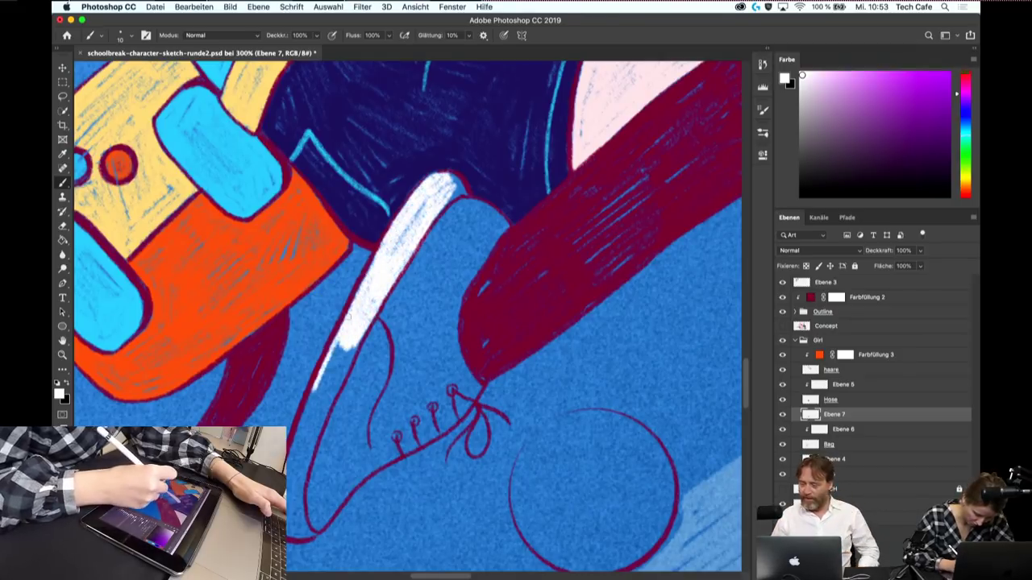
{"action": "left_click_drag", "start_coordinate": [348, 318], "coordinate": [315, 403]}
{"action": "left_click_drag", "start_coordinate": [354, 338], "coordinate": [321, 415]}
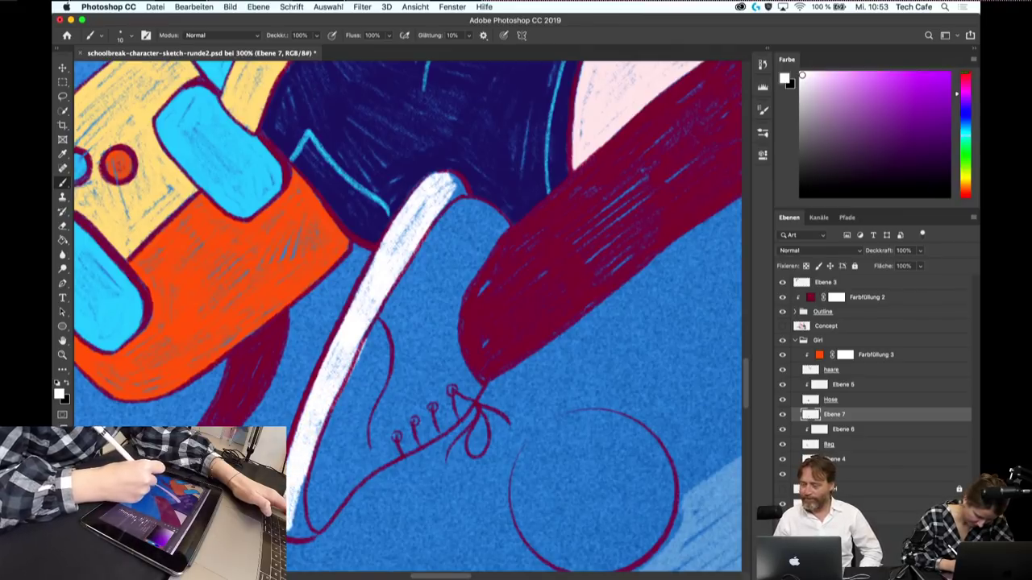
- Fill the sneaker's side, toe and lace area with white hatching
{"action": "left_click_drag", "start_coordinate": [329, 520], "coordinate": [292, 538]}
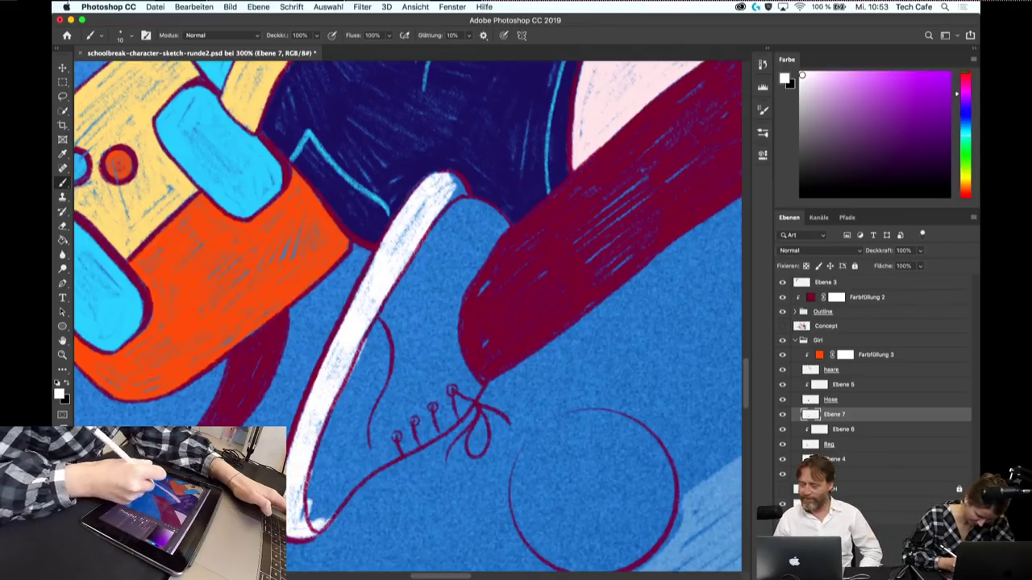
{"action": "left_click_drag", "start_coordinate": [332, 424], "coordinate": [313, 471]}
{"action": "left_click_drag", "start_coordinate": [351, 442], "coordinate": [318, 500]}
{"action": "left_click_drag", "start_coordinate": [356, 460], "coordinate": [322, 514]}
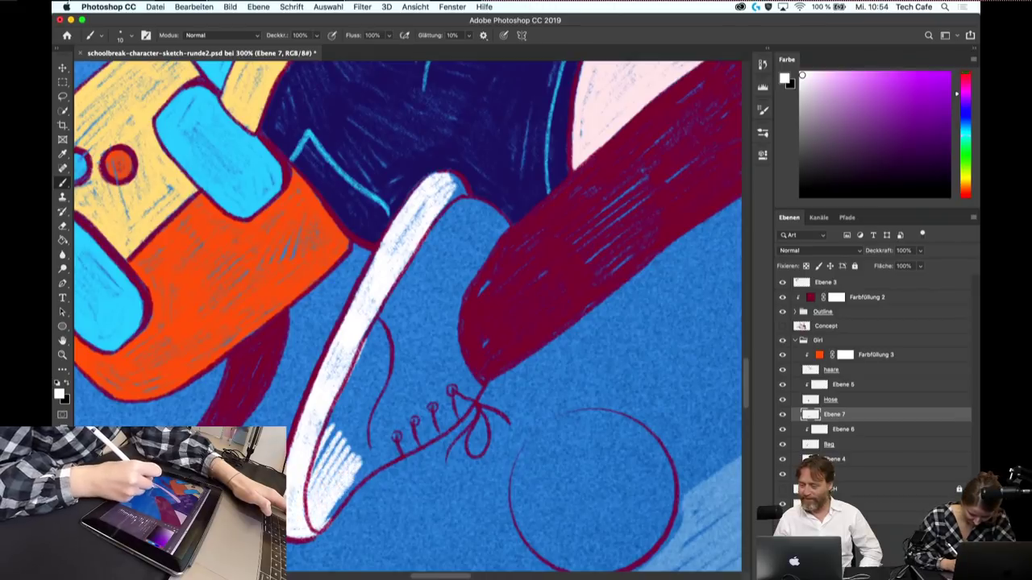
{"action": "left_click_drag", "start_coordinate": [387, 323], "coordinate": [330, 419]}
{"action": "left_click_drag", "start_coordinate": [388, 347], "coordinate": [319, 459]}
{"action": "mouse_move", "coordinate": [401, 379]}
{"action": "left_mouse_down"}
{"action": "mouse_move", "coordinate": [327, 468]}
{"action": "mouse_move", "coordinate": [349, 453]}
{"action": "left_mouse_up"}
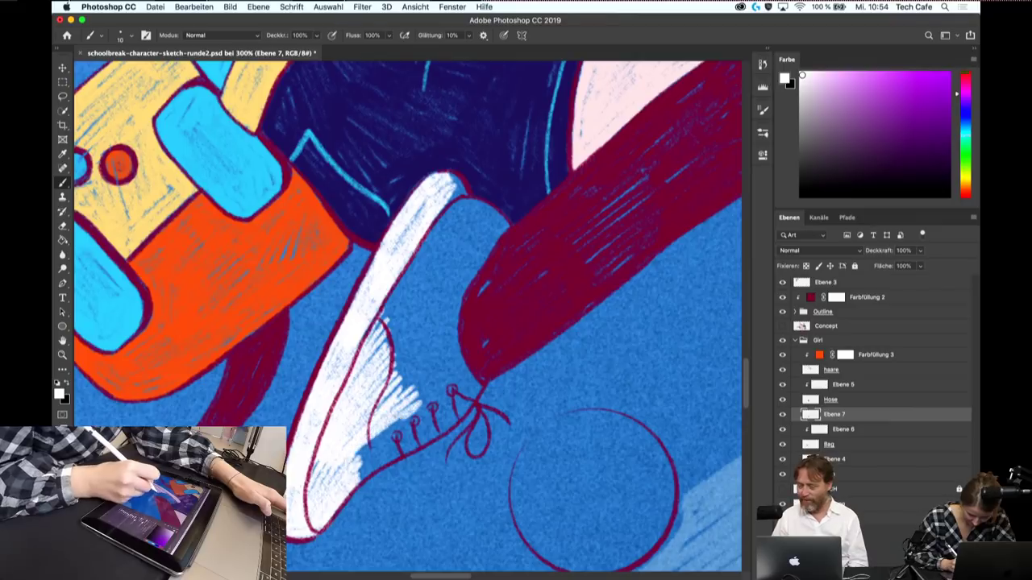
{"action": "left_click_drag", "start_coordinate": [421, 408], "coordinate": [343, 466]}
{"action": "left_click_drag", "start_coordinate": [419, 429], "coordinate": [349, 475]}
{"action": "left_click_drag", "start_coordinate": [413, 441], "coordinate": [347, 482]}
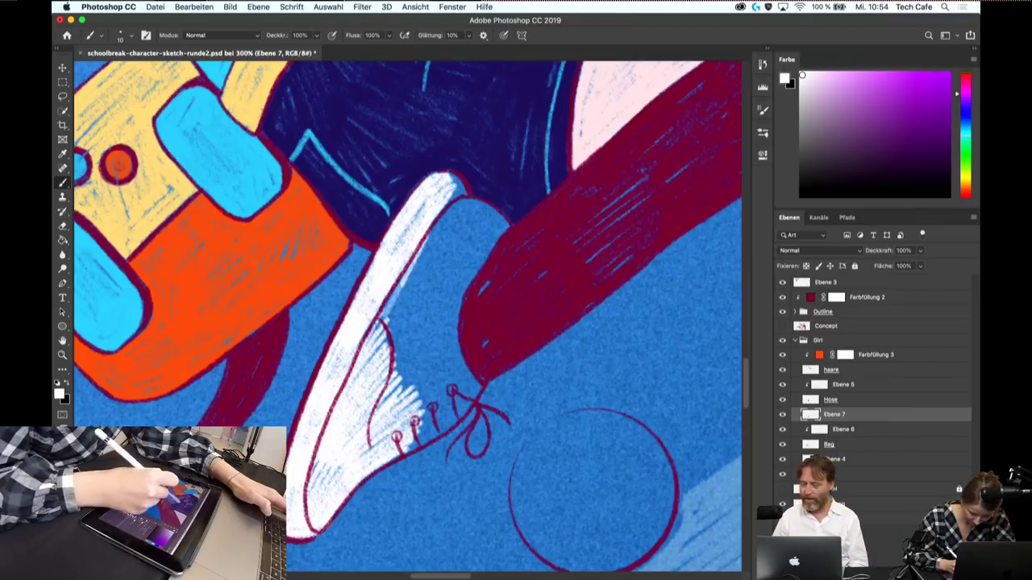
- Cover the shoe's upper part and top with white, painting over the blue hatching
{"action": "left_click_drag", "start_coordinate": [436, 238], "coordinate": [375, 339]}
{"action": "mouse_move", "coordinate": [433, 256]}
{"action": "left_mouse_down"}
{"action": "mouse_move", "coordinate": [371, 359]}
{"action": "mouse_move", "coordinate": [377, 399]}
{"action": "left_mouse_up"}
{"action": "mouse_move", "coordinate": [440, 282]}
{"action": "left_mouse_down"}
{"action": "mouse_move", "coordinate": [395, 407]}
{"action": "mouse_move", "coordinate": [423, 391]}
{"action": "left_mouse_up"}
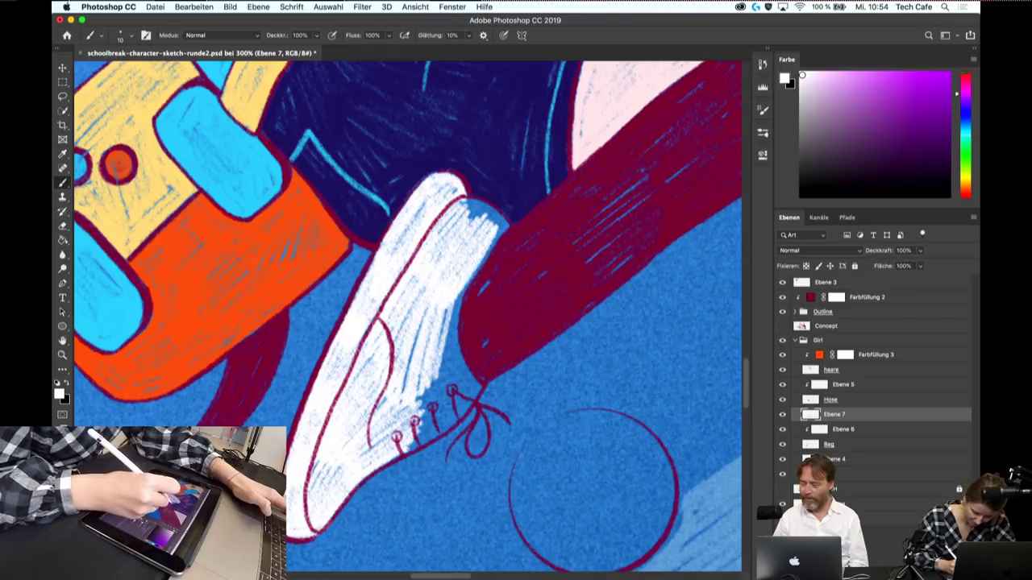
{"action": "left_click_drag", "start_coordinate": [457, 298], "coordinate": [430, 386]}
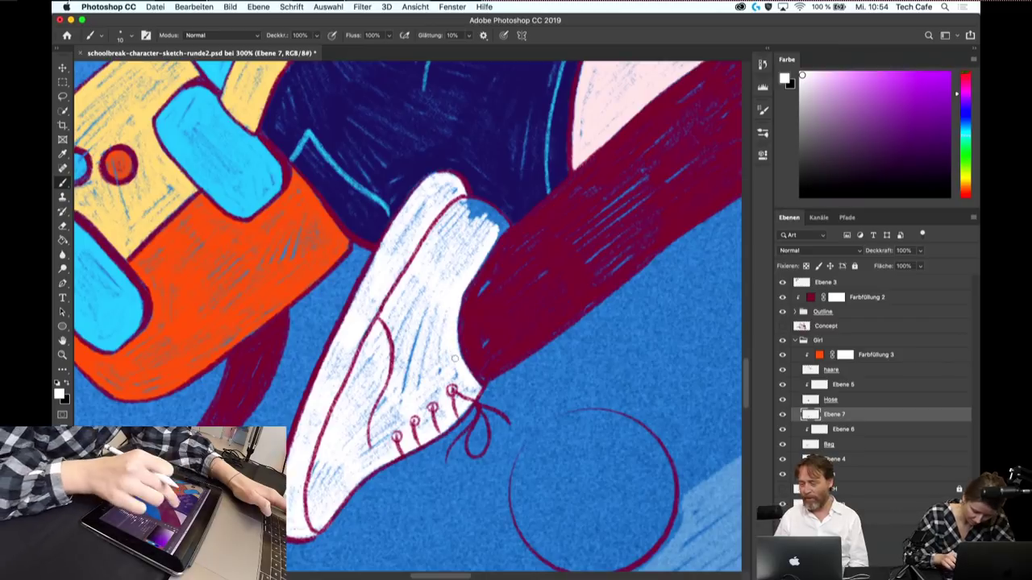
{"action": "left_click_drag", "start_coordinate": [455, 357], "coordinate": [380, 299]}
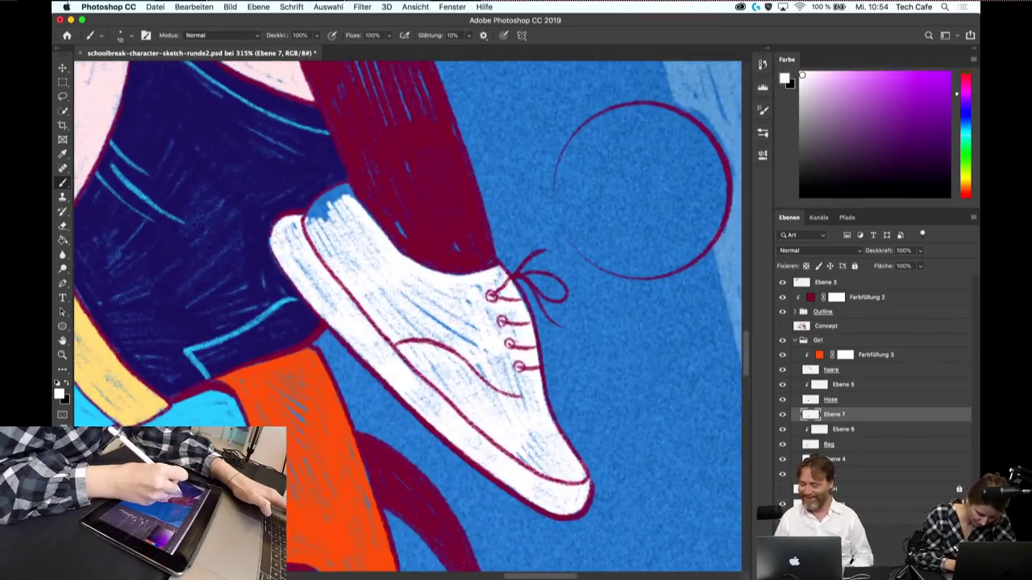
{"action": "left_click_drag", "start_coordinate": [316, 202], "coordinate": [329, 220]}
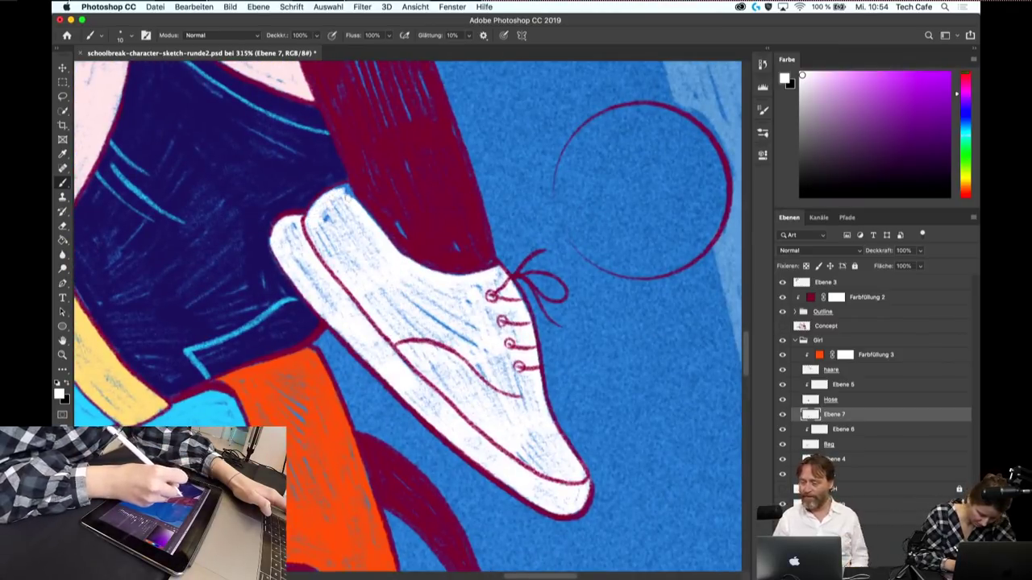
{"action": "mouse_move", "coordinate": [354, 187]}
{"action": "left_mouse_down"}
{"action": "mouse_move", "coordinate": [347, 201]}
{"action": "mouse_move", "coordinate": [324, 193]}
{"action": "mouse_move", "coordinate": [321, 229]}
{"action": "left_mouse_up"}
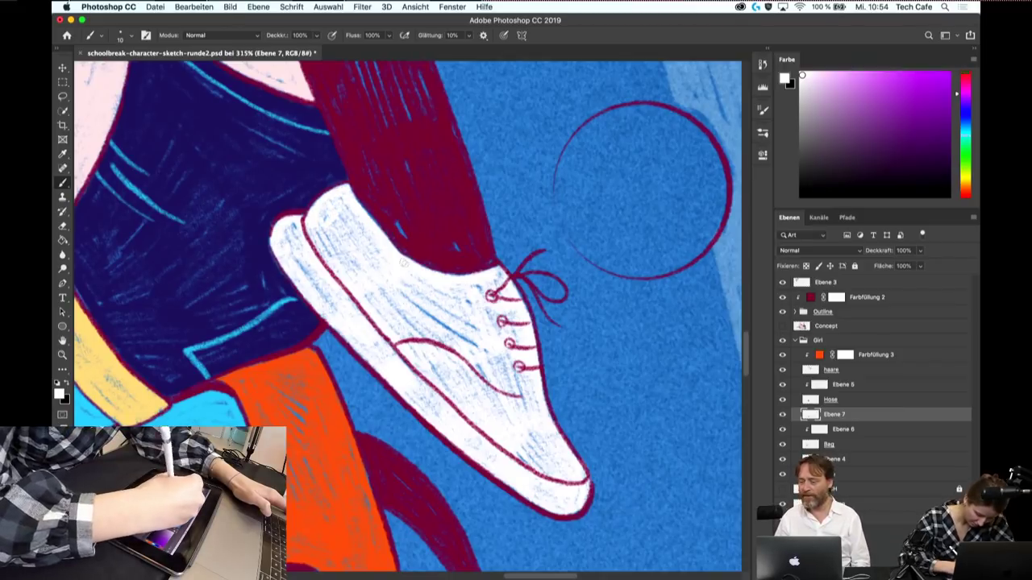
{"action": "left_click_drag", "start_coordinate": [379, 230], "coordinate": [433, 284]}
- Zoom out to the whole illustration and save it
{"action": "key", "text": "super+minus"}
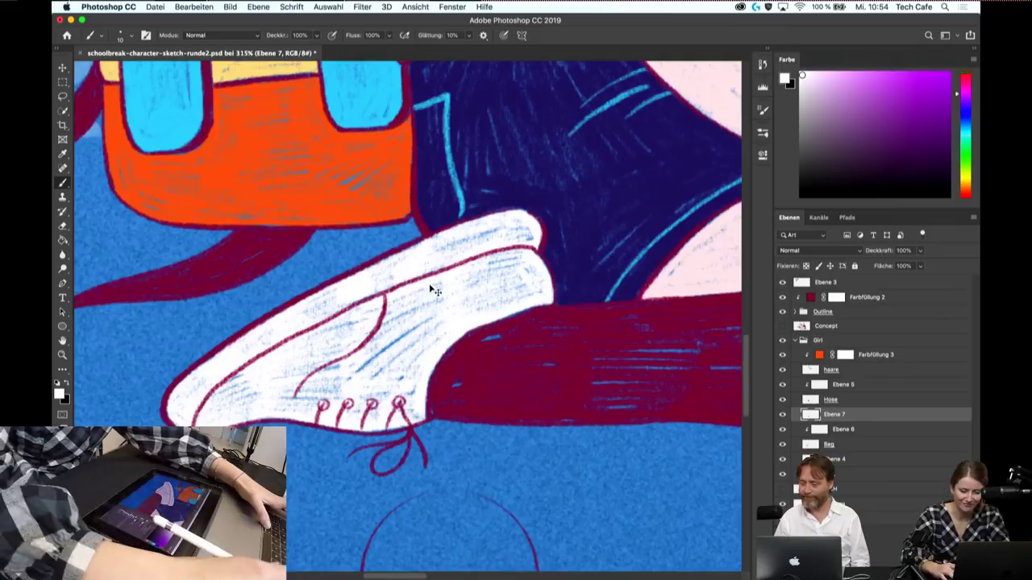
{"action": "key", "text": "super+minus"}
{"action": "key", "text": "super+minus"}
{"action": "key", "text": "super+minus"}
{"action": "key", "text": "super+s"}
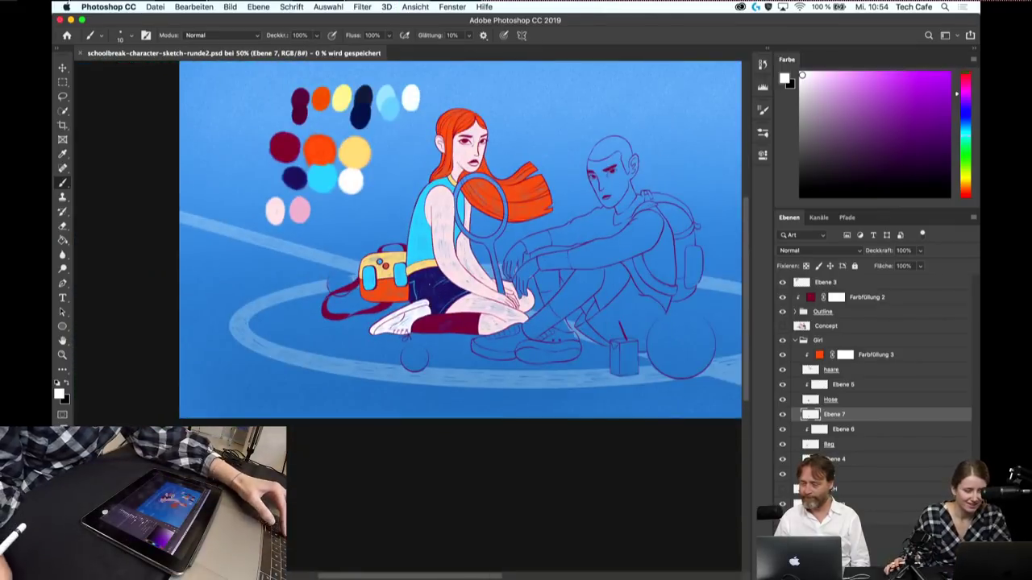
{"action": "key", "text": "z"}
{"action": "scroll", "coordinate": [550, 152], "scroll_direction": "right", "scroll_amount": 2}
{"action": "scroll", "coordinate": [550, 151], "scroll_direction": "up", "scroll_amount": 1}
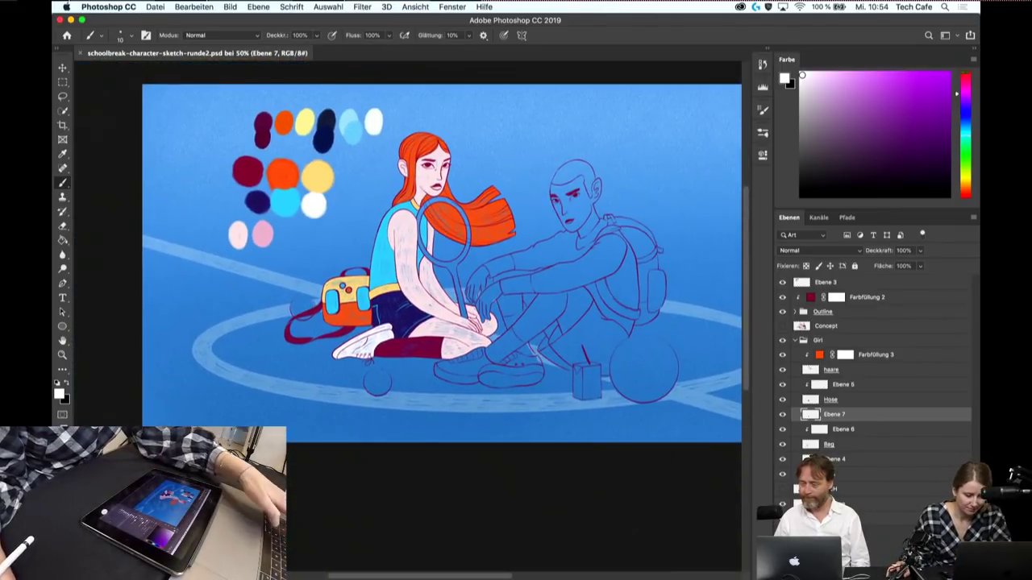
- Sample the light pink swatch and add a new layer above the Skin layer
{"action": "key", "text": "i"}
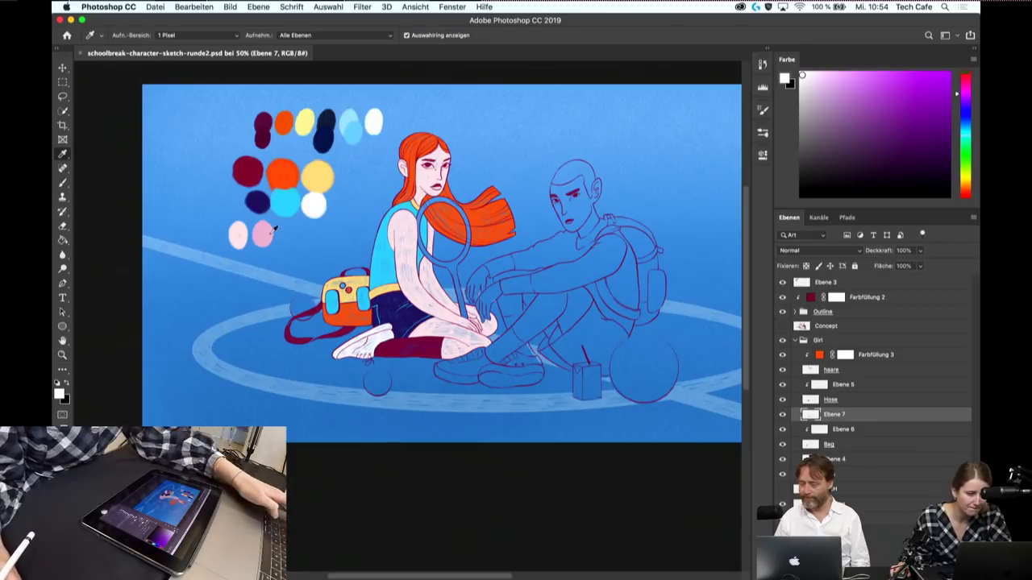
{"action": "left_click", "coordinate": [262, 234]}
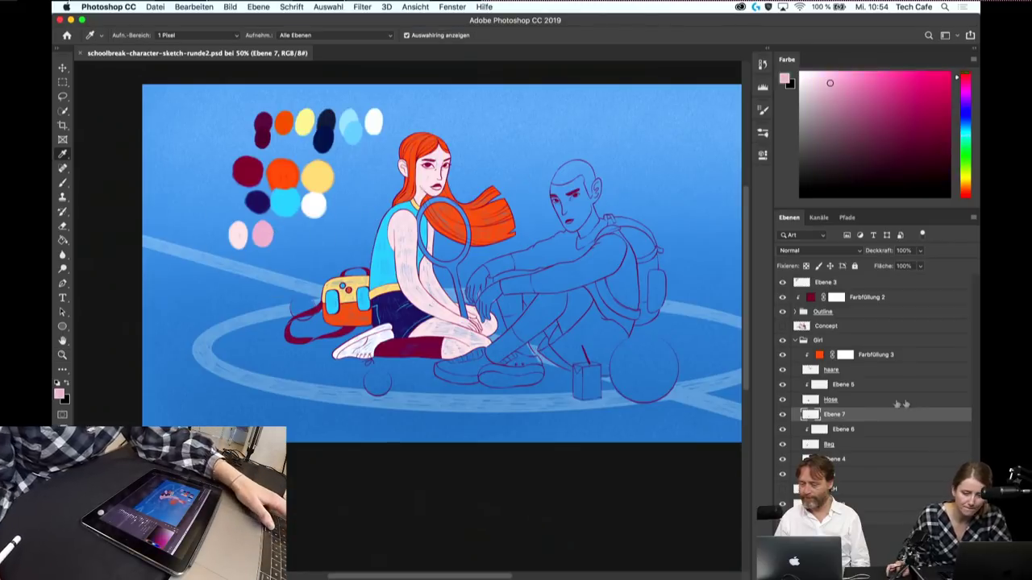
{"action": "left_click", "coordinate": [862, 475]}
{"action": "key", "text": "ctrl+alt+shift+n"}
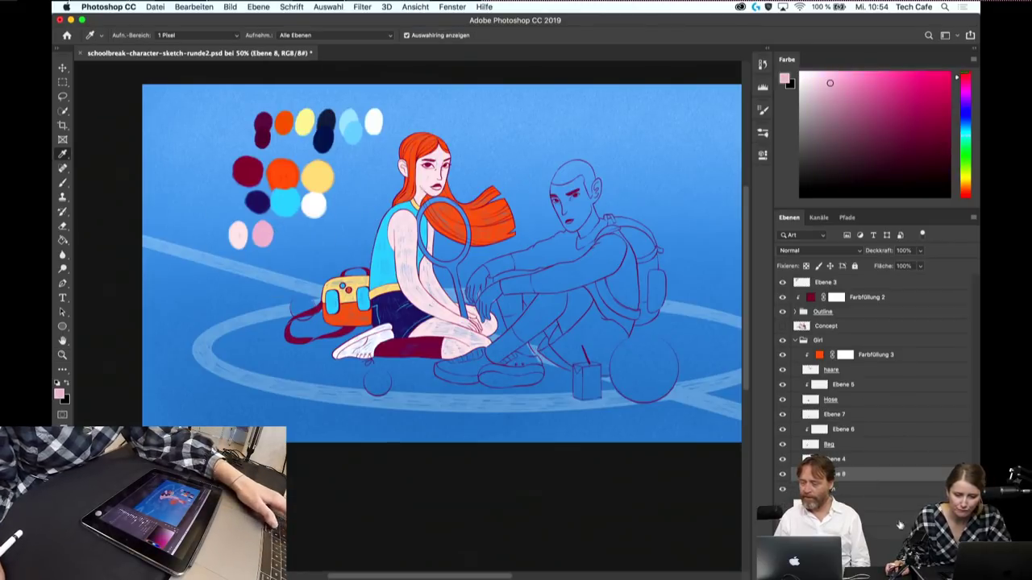
{"action": "key", "text": "b"}
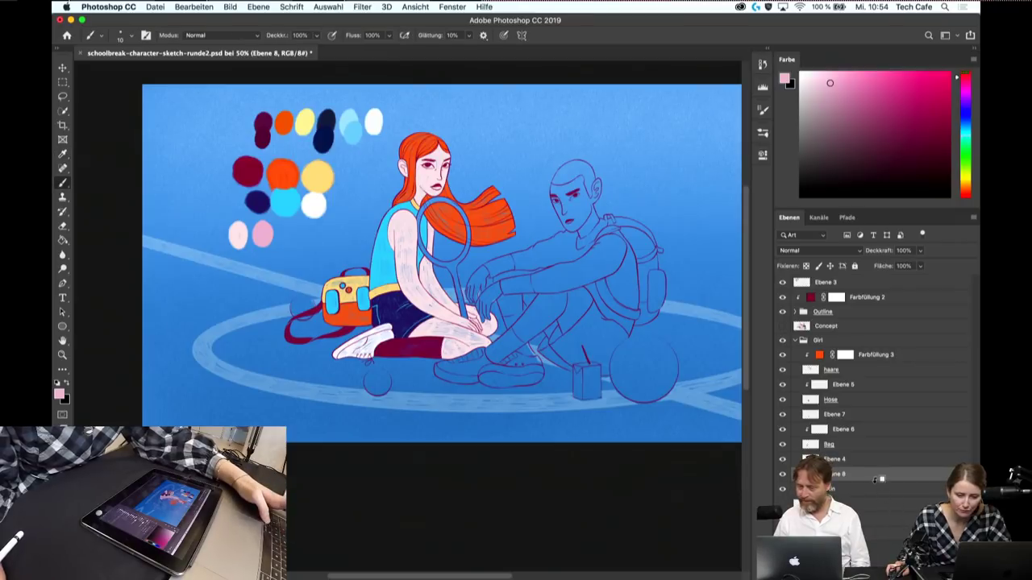
- Zoom into the girl's face, rotate it about 30° clockwise, and blush the first cheek
{"action": "key", "text": "z"}
{"action": "left_click", "coordinate": [430, 152]}
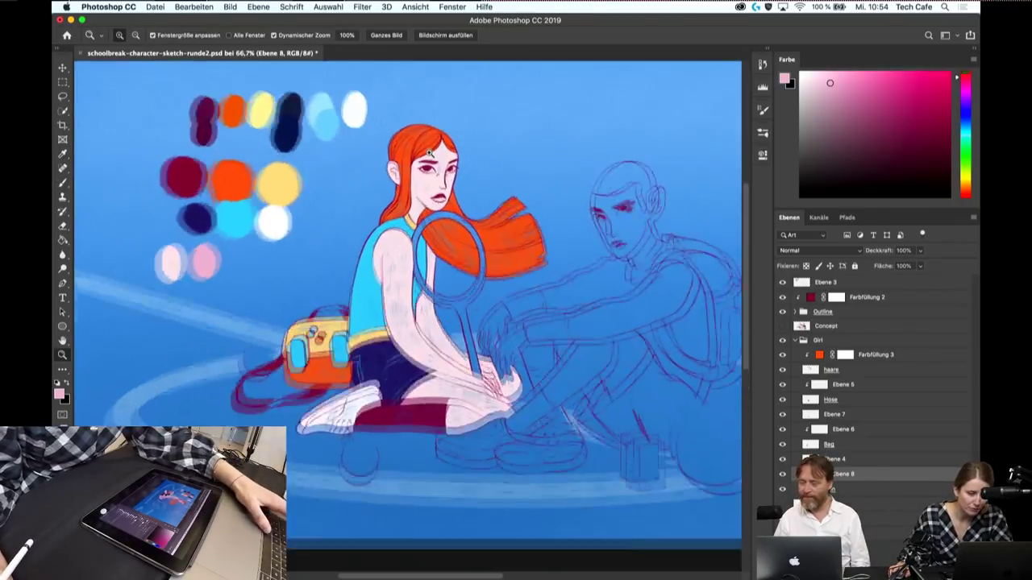
{"action": "left_click", "coordinate": [424, 202]}
{"action": "left_click", "coordinate": [408, 246]}
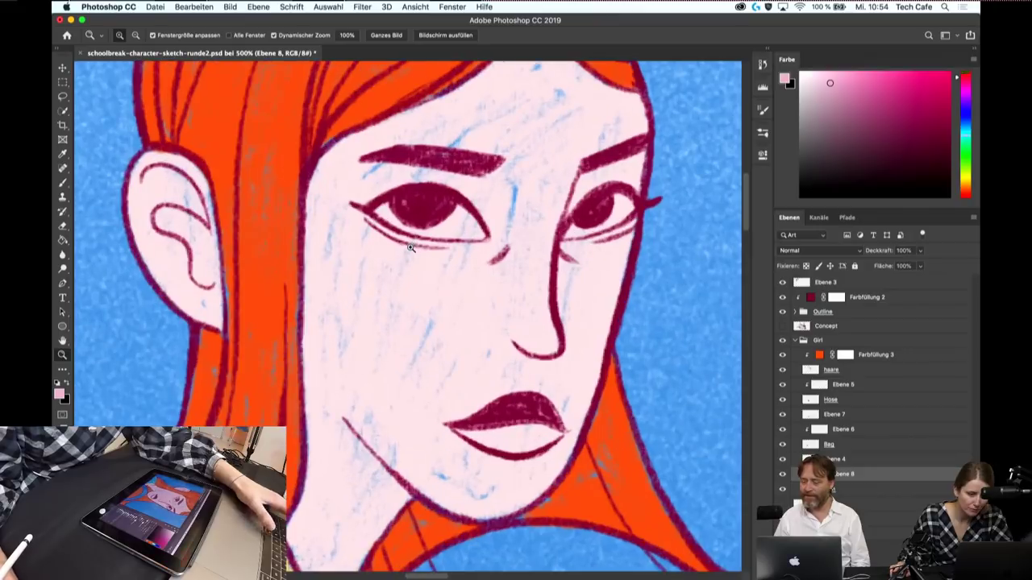
{"action": "key", "text": "b"}
{"action": "key", "text": "bracketleft"}
{"action": "key", "text": "bracketleft"}
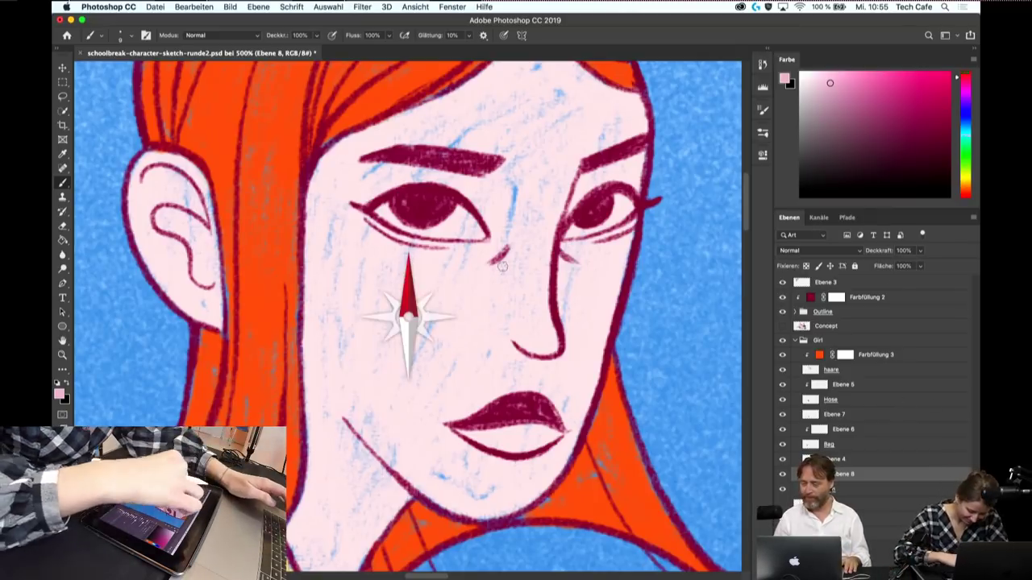
{"action": "mouse_move", "coordinate": [317, 300]}
{"action": "left_mouse_down"}
{"action": "mouse_move", "coordinate": [340, 253]}
{"action": "mouse_move", "coordinate": [367, 278]}
{"action": "mouse_move", "coordinate": [391, 277]}
{"action": "left_mouse_up"}
{"action": "key", "text": "bracketright"}
{"action": "key", "text": "bracketright"}
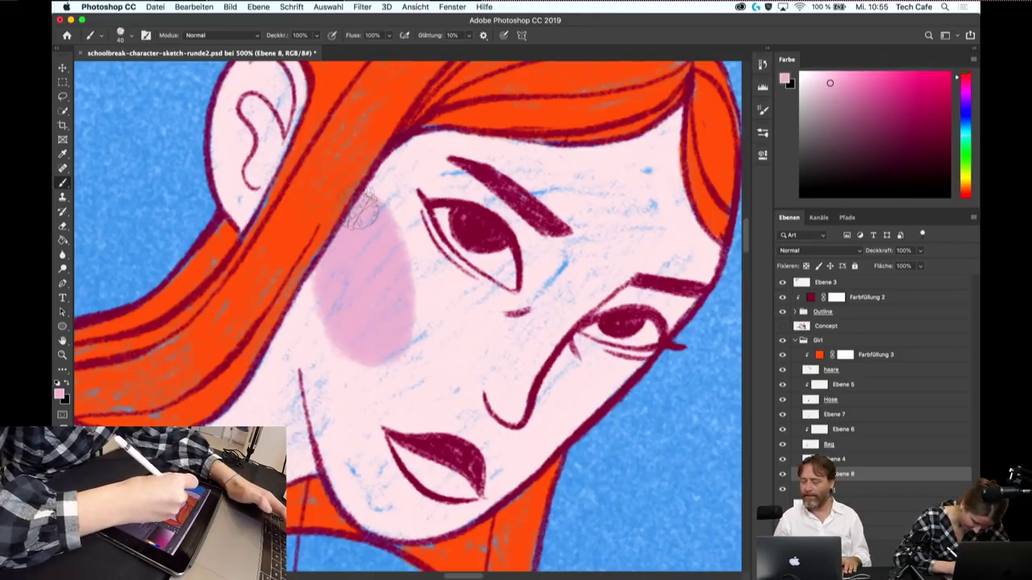
- Paint pink blush on the right cheek with a smaller brush, erasing and repainting its edge
{"action": "left_click_drag", "start_coordinate": [391, 277], "coordinate": [534, 319]}
{"action": "scroll", "coordinate": [533, 319], "scroll_direction": "right", "scroll_amount": 3}
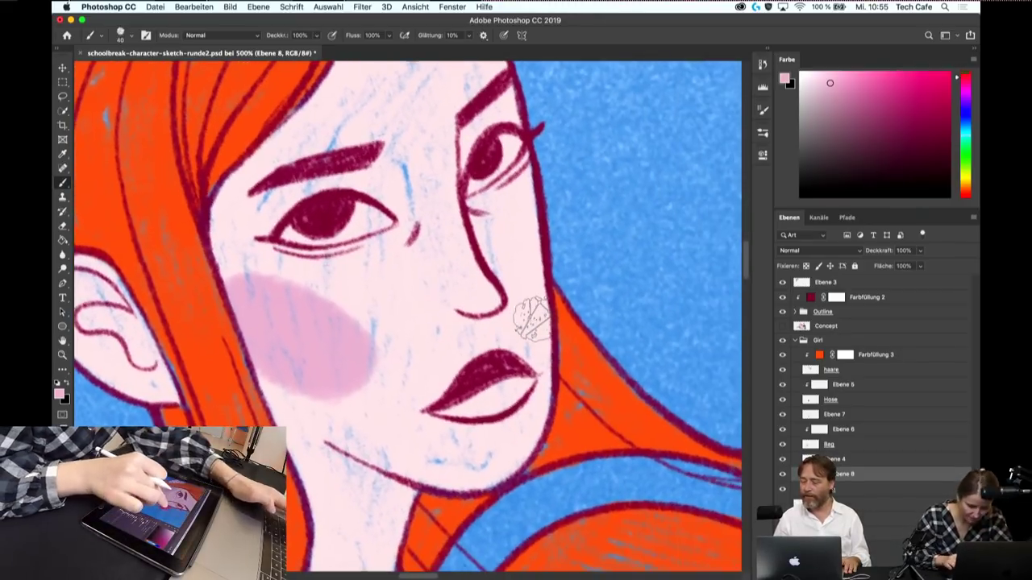
{"action": "key", "text": "bracketleft"}
{"action": "left_click_drag", "start_coordinate": [526, 205], "coordinate": [532, 287]}
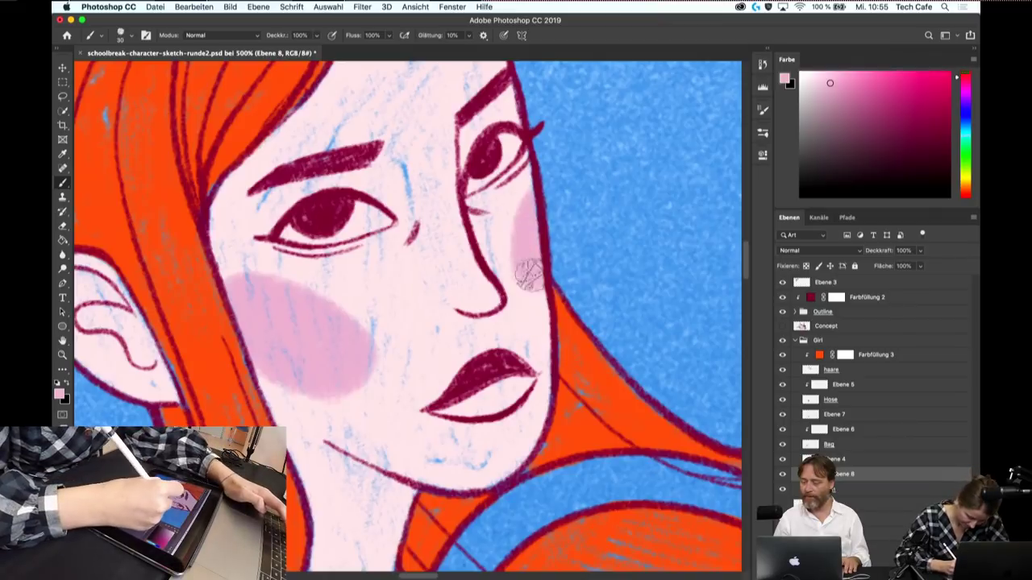
{"action": "key", "text": "e"}
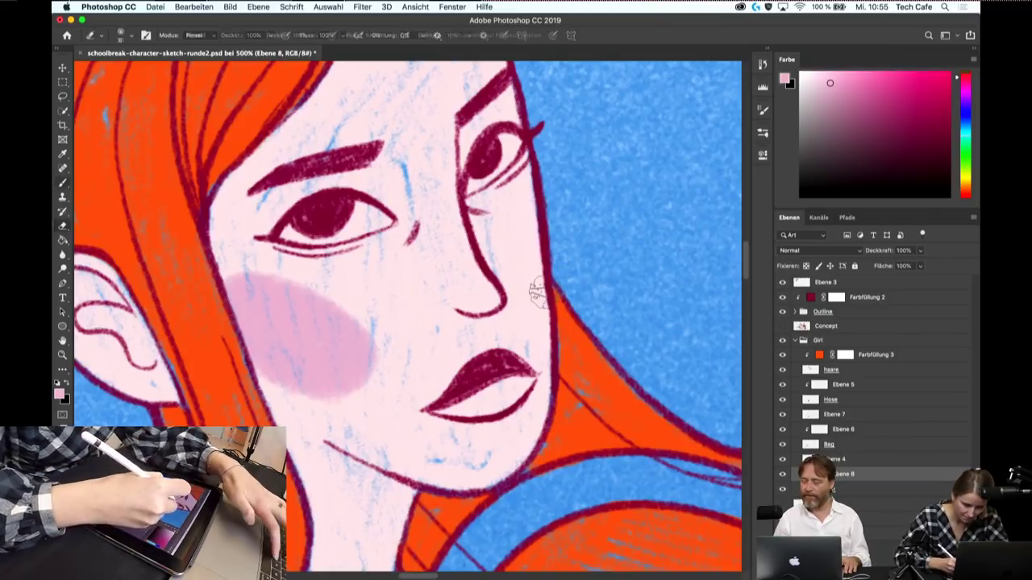
{"action": "key", "text": "b"}
{"action": "left_click_drag", "start_coordinate": [528, 211], "coordinate": [533, 299]}
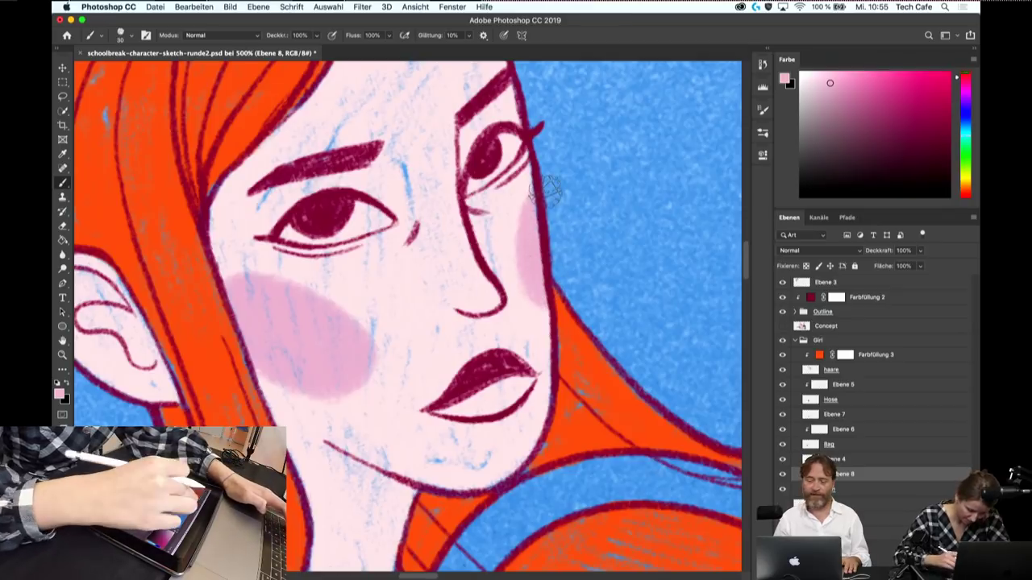
{"action": "left_click_drag", "start_coordinate": [548, 190], "coordinate": [583, 271]}
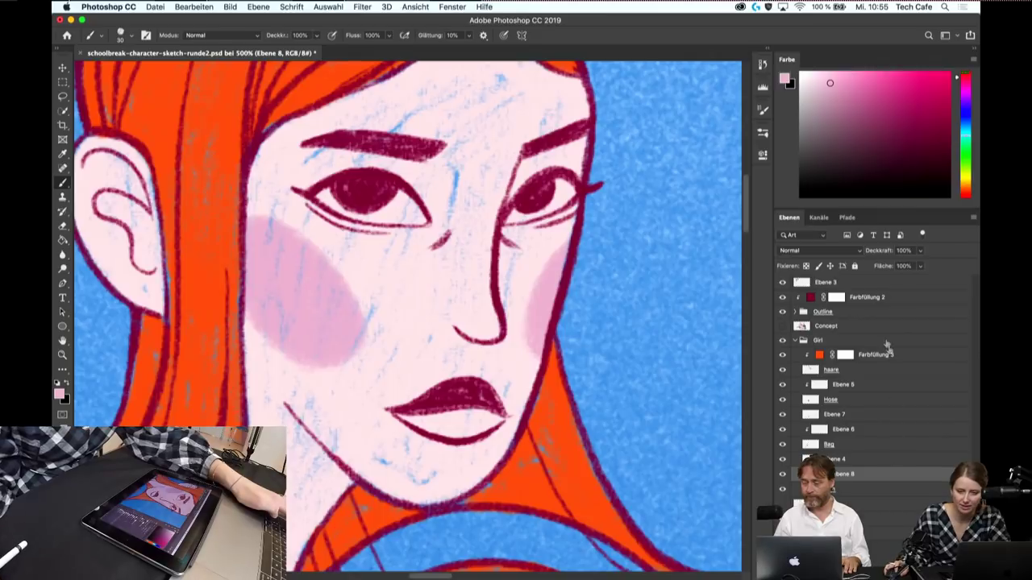
{"action": "left_click", "coordinate": [904, 250]}
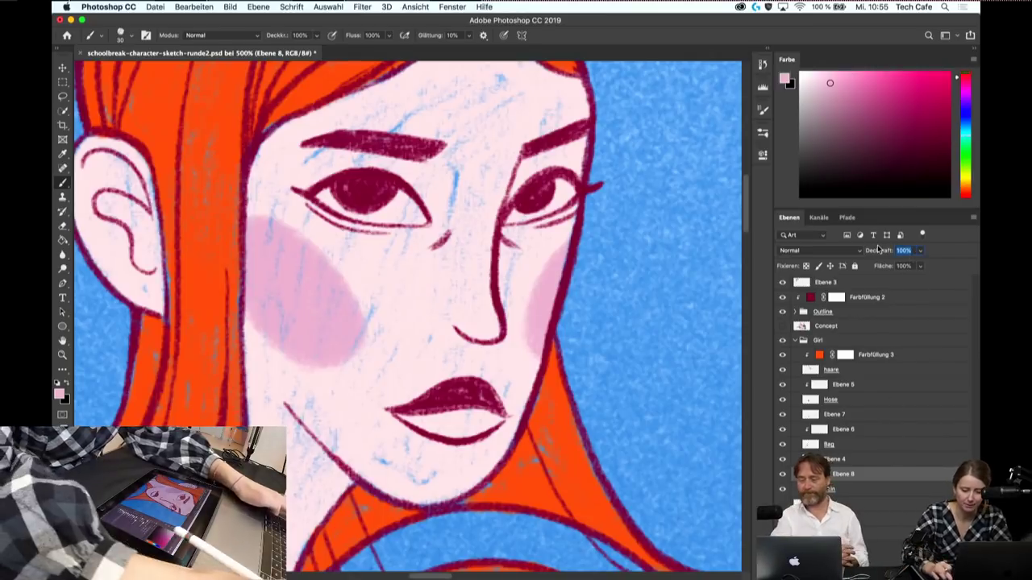
- Set Ebene 8's Deckkraft to 60%, save, and add empty layer Ebene 9 above it
{"action": "type", "text": "50"}
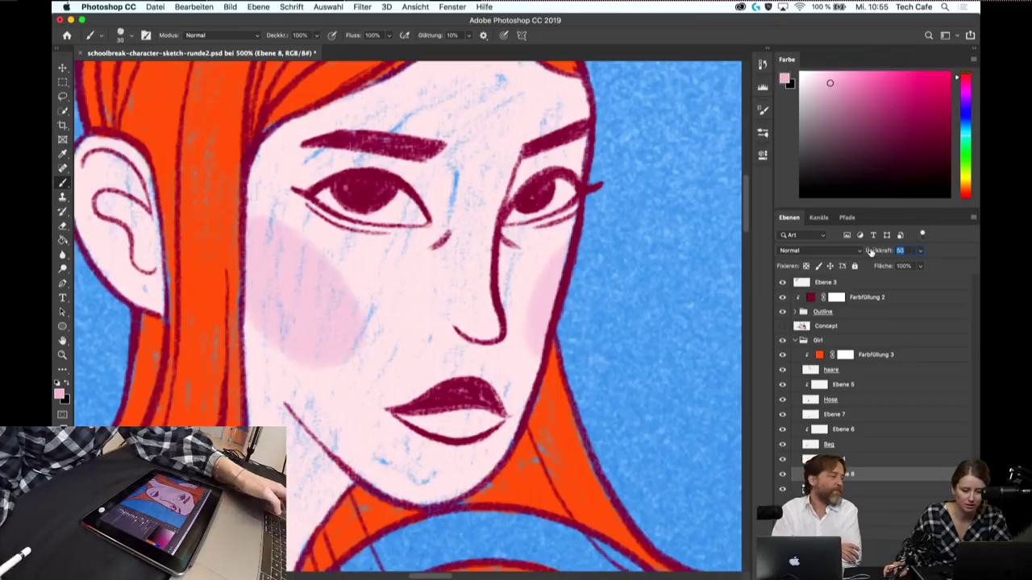
{"action": "key", "text": "BackSpace"}
{"action": "key", "text": "BackSpace"}
{"action": "type", "text": "60"}
{"action": "key", "text": "Return"}
{"action": "key", "text": "super+s"}
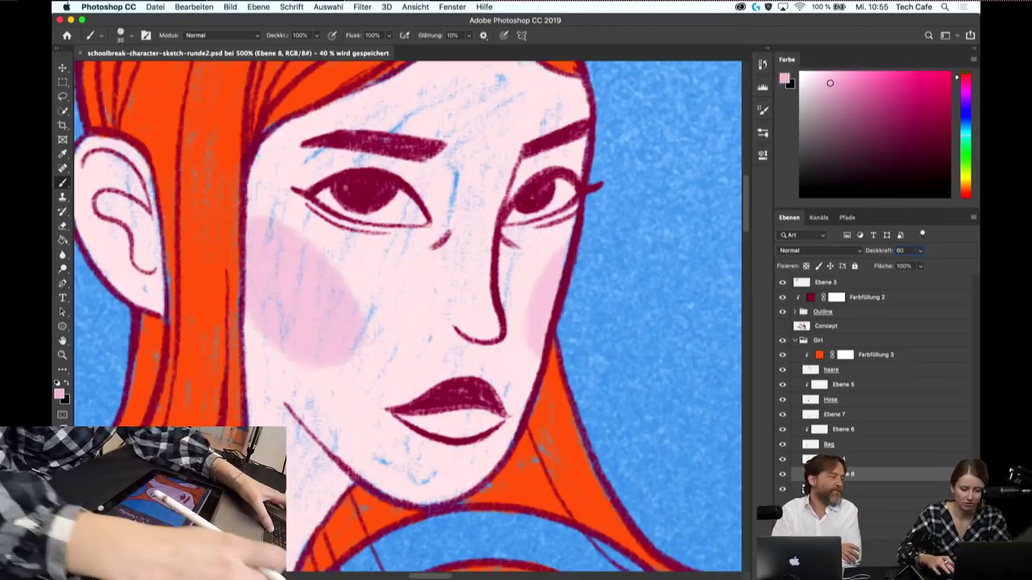
{"action": "key", "text": "super+minus"}
{"action": "key", "text": "super+minus"}
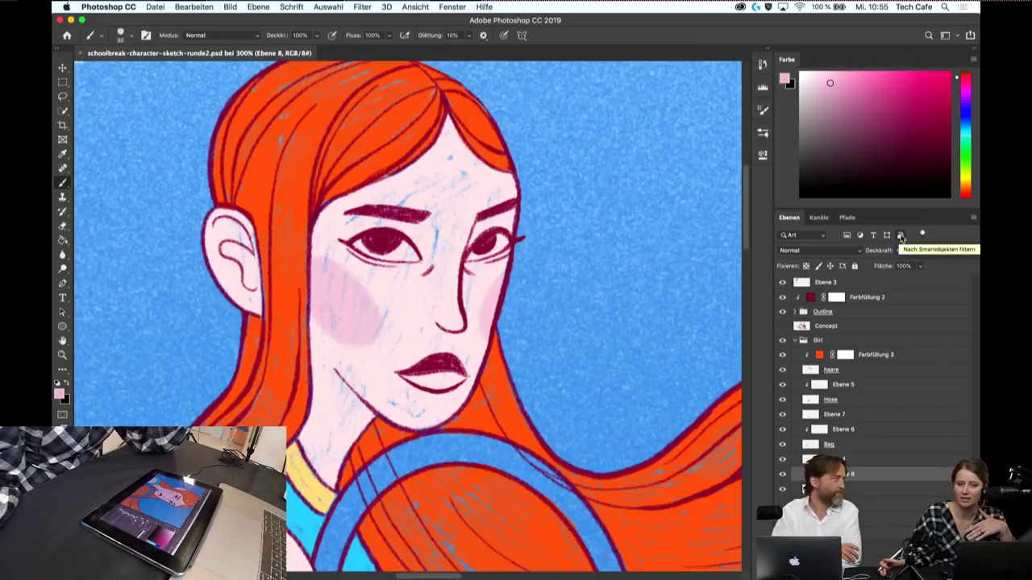
{"action": "type", "text": "60"}
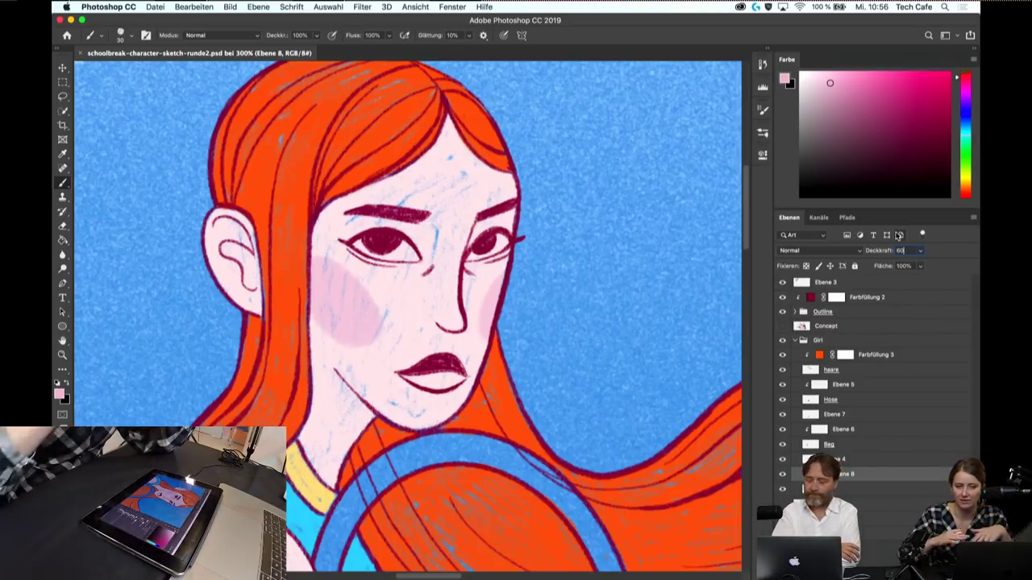
{"action": "key", "text": "Return"}
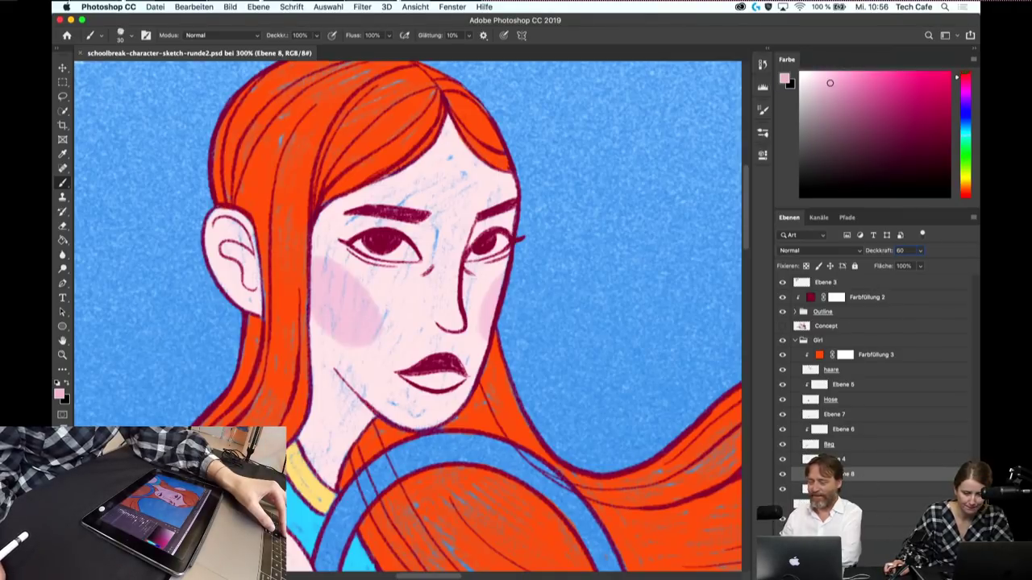
{"action": "key", "text": "super+shift+alt+n"}
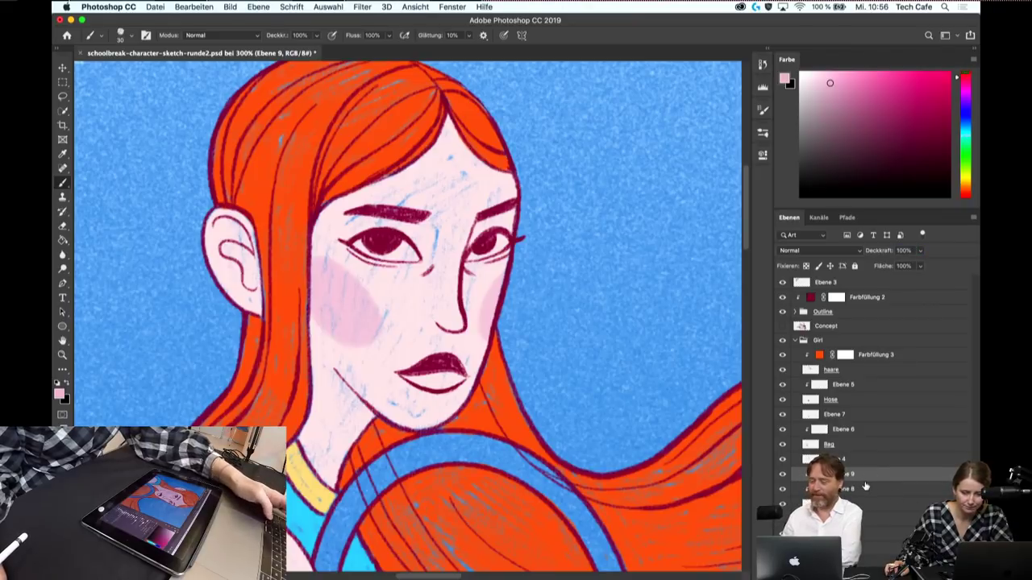
- Pick white and paint small catchlights in the girl's pupils, then rotate the view upright
{"action": "scroll", "coordinate": [499, 276], "scroll_direction": "down", "scroll_amount": 5}
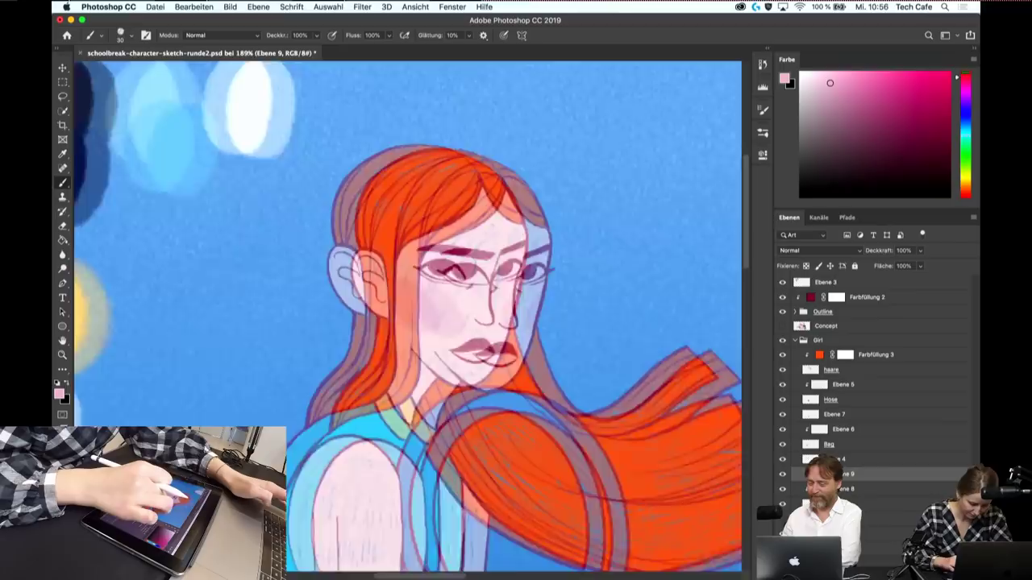
{"action": "left_click", "coordinate": [331, 108], "text": "alt"}
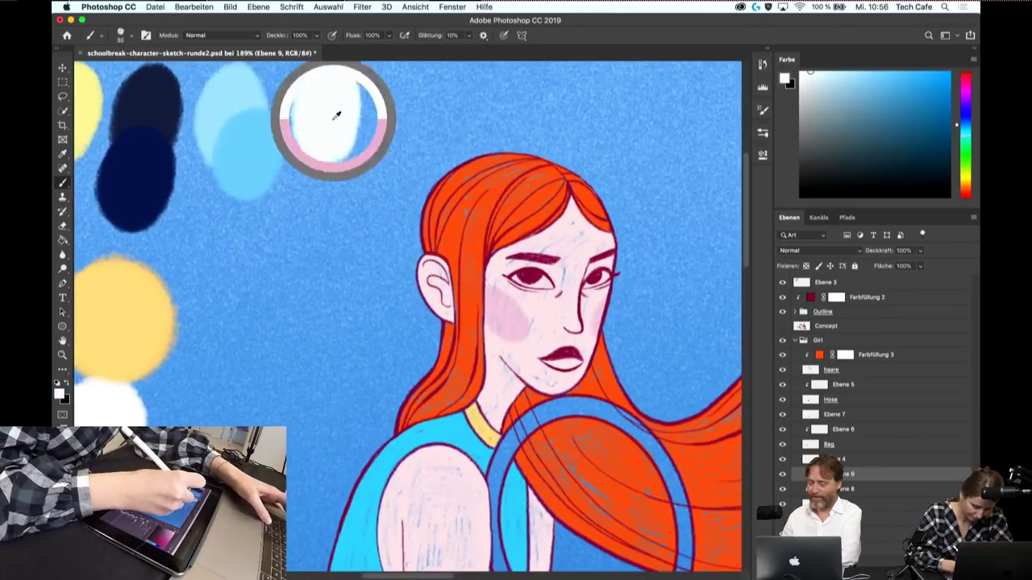
{"action": "scroll", "coordinate": [526, 258], "scroll_direction": "up", "scroll_amount": 3}
{"action": "scroll", "coordinate": [516, 257], "scroll_direction": "right", "scroll_amount": 3}
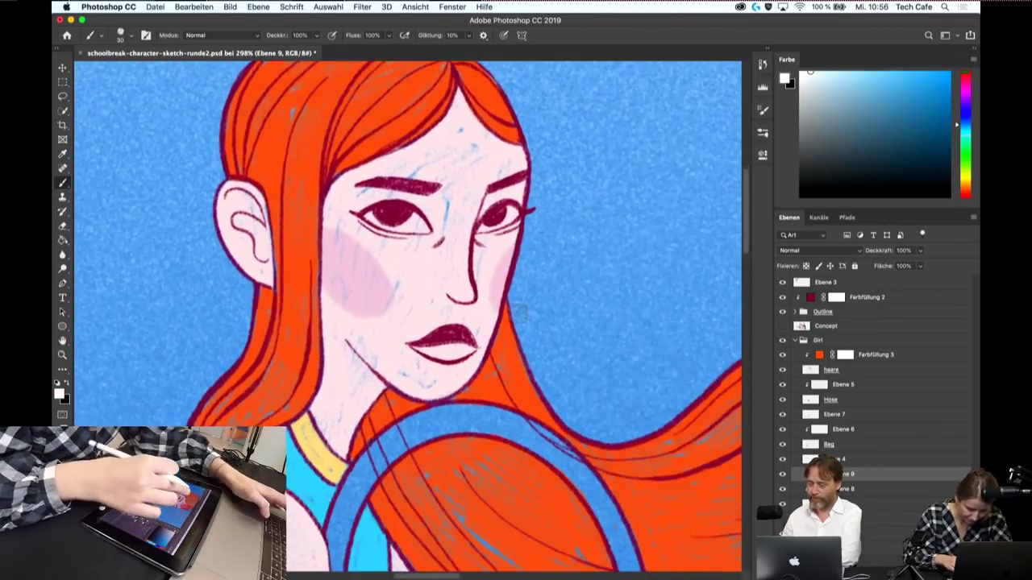
{"action": "scroll", "coordinate": [484, 274], "scroll_direction": "up", "scroll_amount": 3}
{"action": "scroll", "coordinate": [476, 276], "scroll_direction": "up", "scroll_amount": 5}
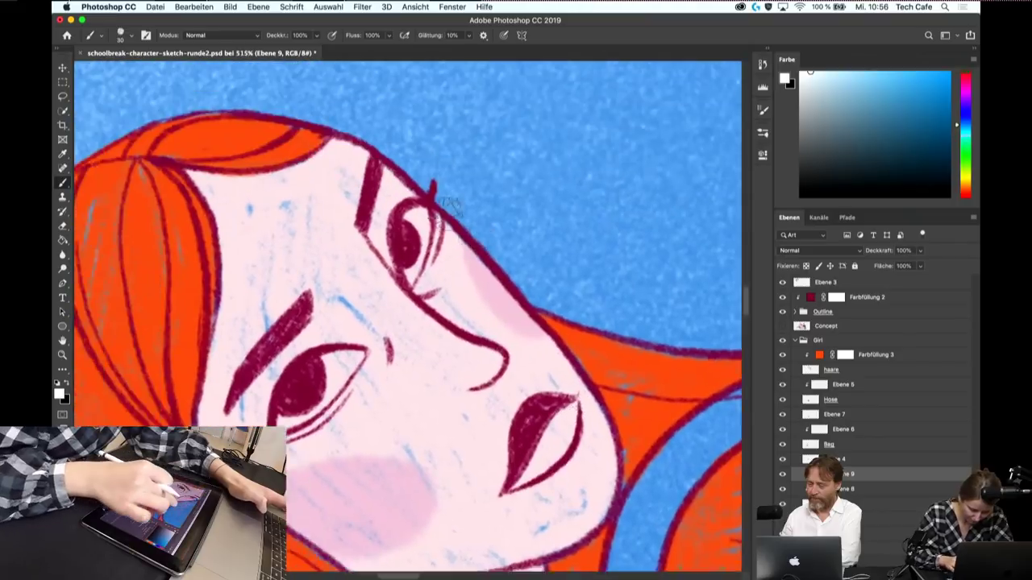
{"action": "left_click_drag", "start_coordinate": [424, 254], "coordinate": [436, 246]}
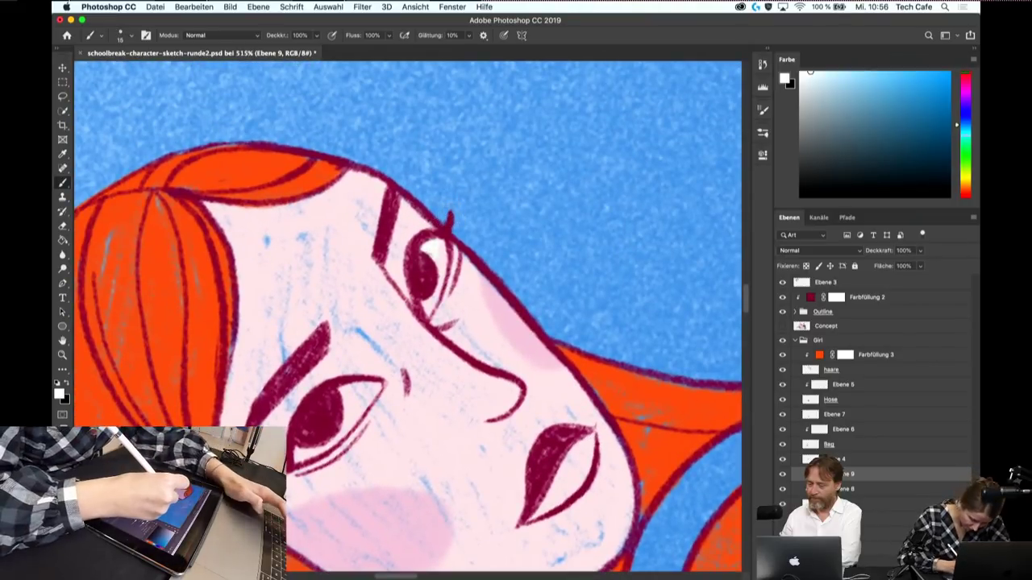
{"action": "key", "text": "bracketleft"}
{"action": "key", "text": "bracketleft"}
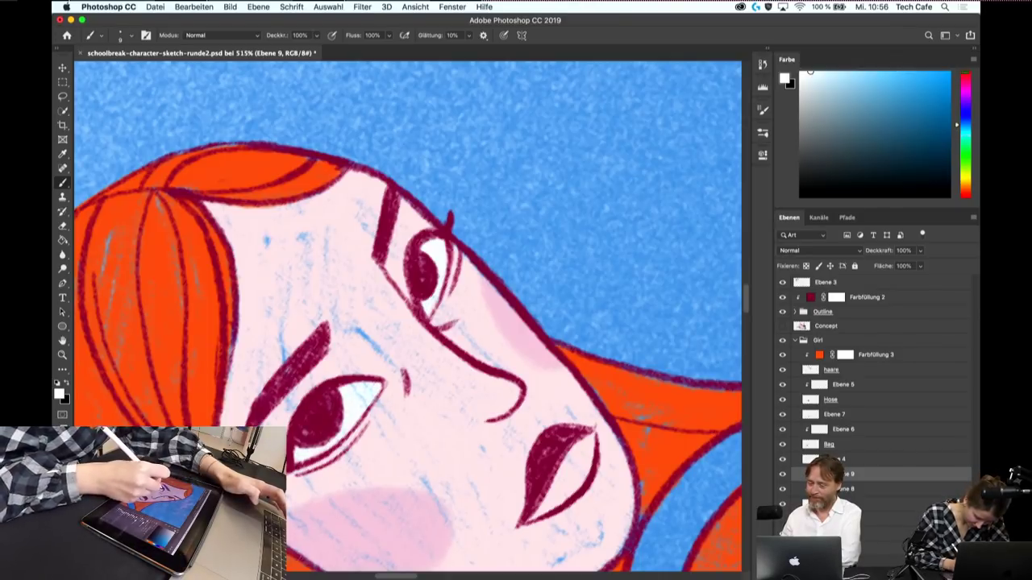
{"action": "left_click_drag", "start_coordinate": [483, 242], "coordinate": [569, 256]}
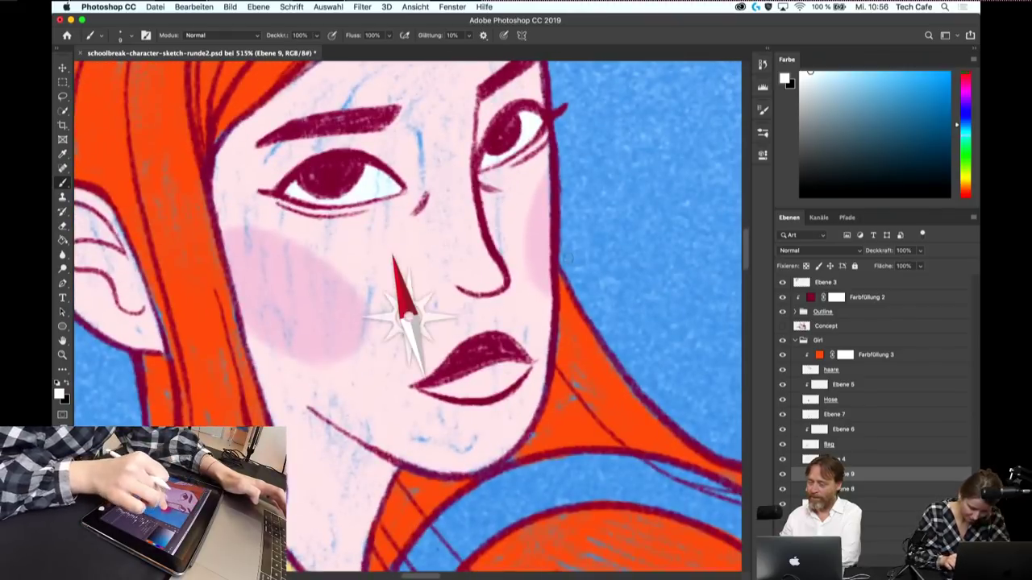
{"action": "scroll", "coordinate": [568, 257], "scroll_direction": "down", "scroll_amount": 1}
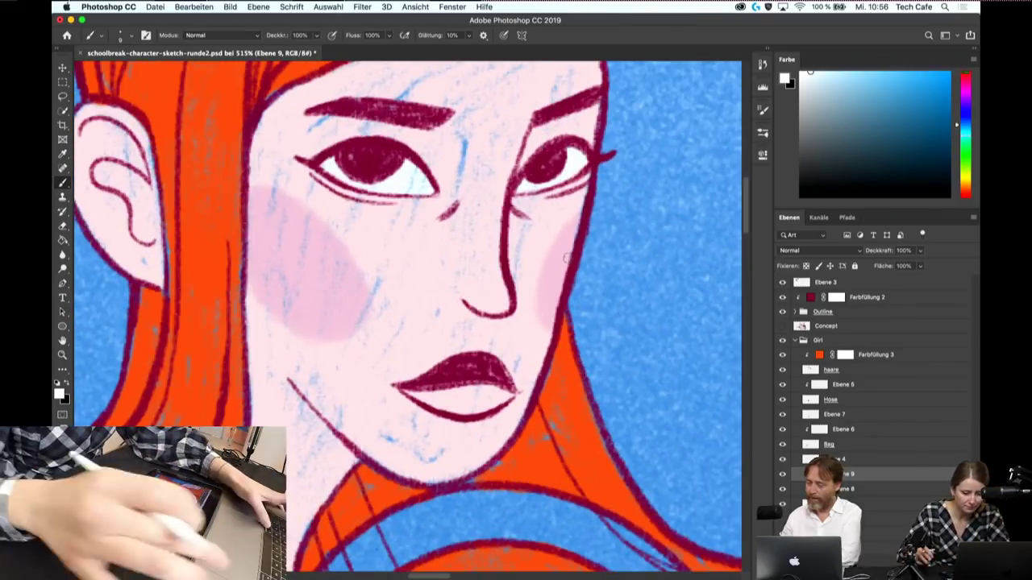
{"action": "scroll", "coordinate": [568, 257], "scroll_direction": "down", "scroll_amount": 3}
{"action": "scroll", "coordinate": [568, 256], "scroll_direction": "down", "scroll_amount": 2}
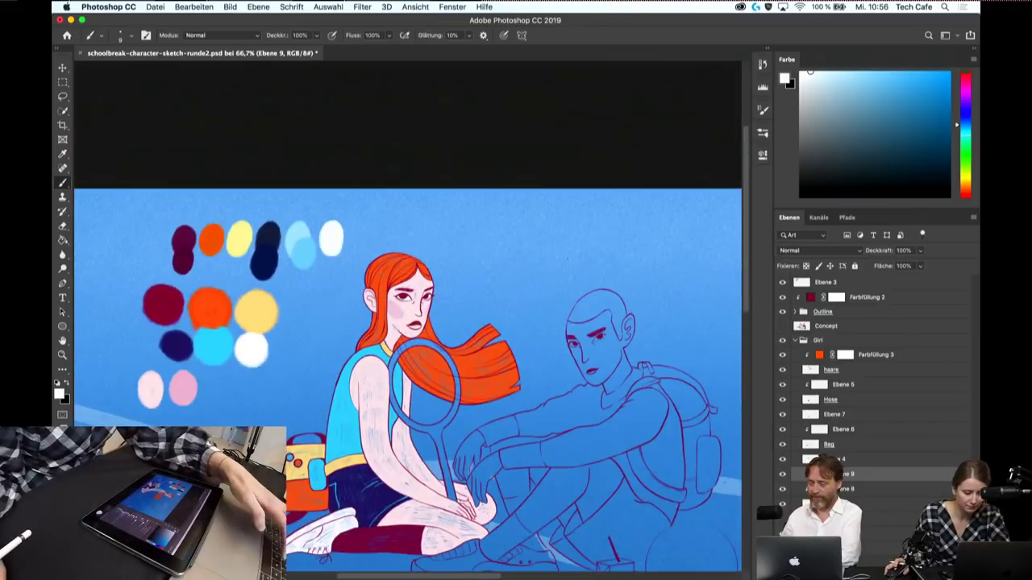
- Pick the pink swatch, zoom into the girl's face, and paint her lower lip pink
{"action": "left_click", "coordinate": [183, 390], "text": "alt"}
{"action": "key", "text": "z"}
{"action": "left_click", "coordinate": [415, 318]}
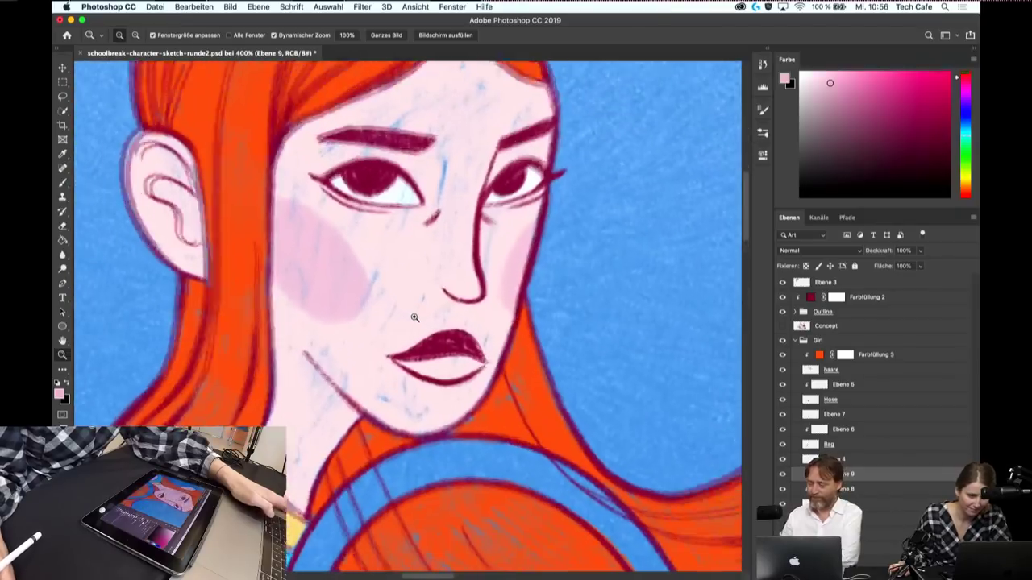
{"action": "left_click", "coordinate": [414, 318]}
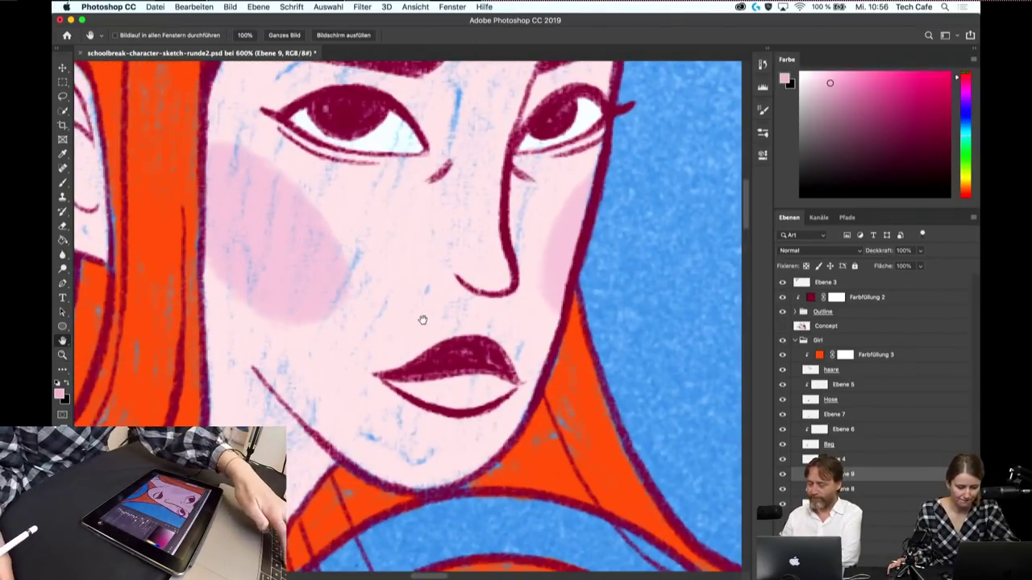
{"action": "mouse_move", "coordinate": [472, 341]}
{"action": "left_mouse_down"}
{"action": "mouse_move", "coordinate": [462, 323]}
{"action": "mouse_move", "coordinate": [432, 320]}
{"action": "mouse_move", "coordinate": [476, 316]}
{"action": "mouse_move", "coordinate": [395, 335]}
{"action": "mouse_move", "coordinate": [460, 338]}
{"action": "mouse_move", "coordinate": [483, 307]}
{"action": "left_mouse_up"}
{"action": "key", "text": "b"}
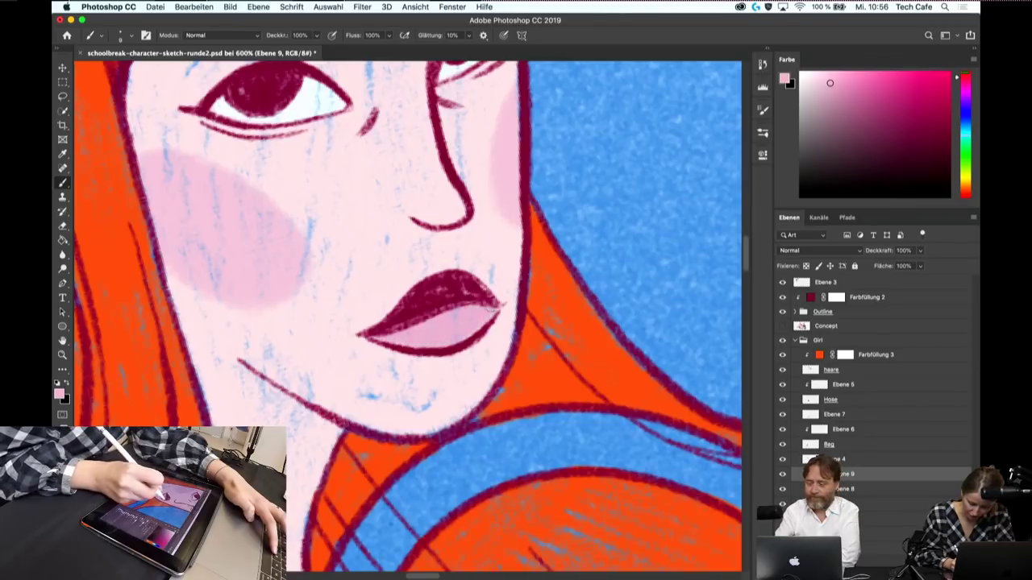
{"action": "scroll", "coordinate": [426, 337], "scroll_direction": "up", "scroll_amount": 2}
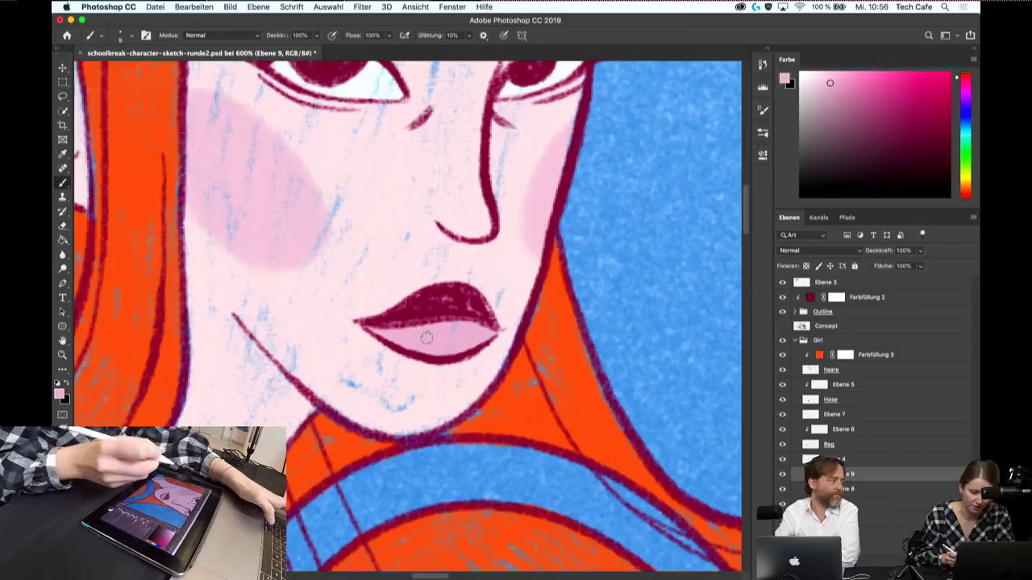
{"action": "scroll", "coordinate": [427, 337], "scroll_direction": "down", "scroll_amount": 5}
- Save, fit the scene, scroll to the girl's arm, and reselect layer Ebene 8
{"action": "key", "text": "ctrl+s"}
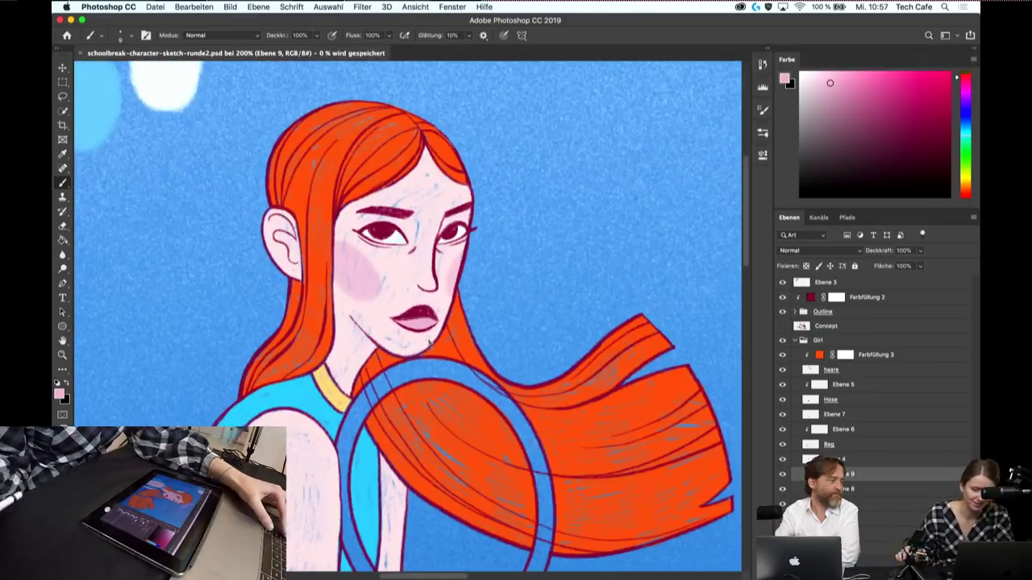
{"action": "key", "text": "ctrl+minus"}
{"action": "key", "text": "ctrl+minus"}
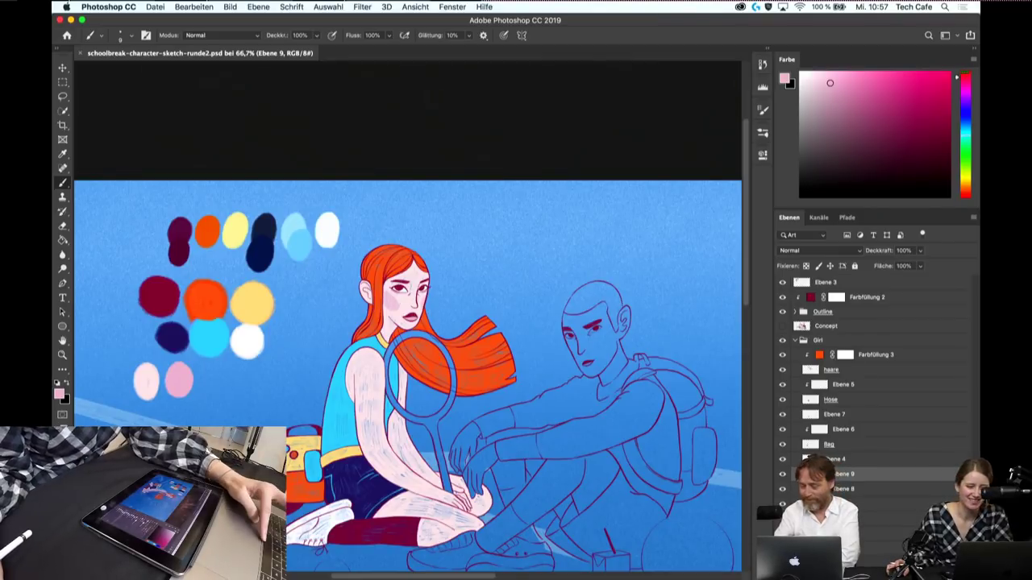
{"action": "scroll", "coordinate": [472, 290], "scroll_direction": "down", "scroll_amount": 3}
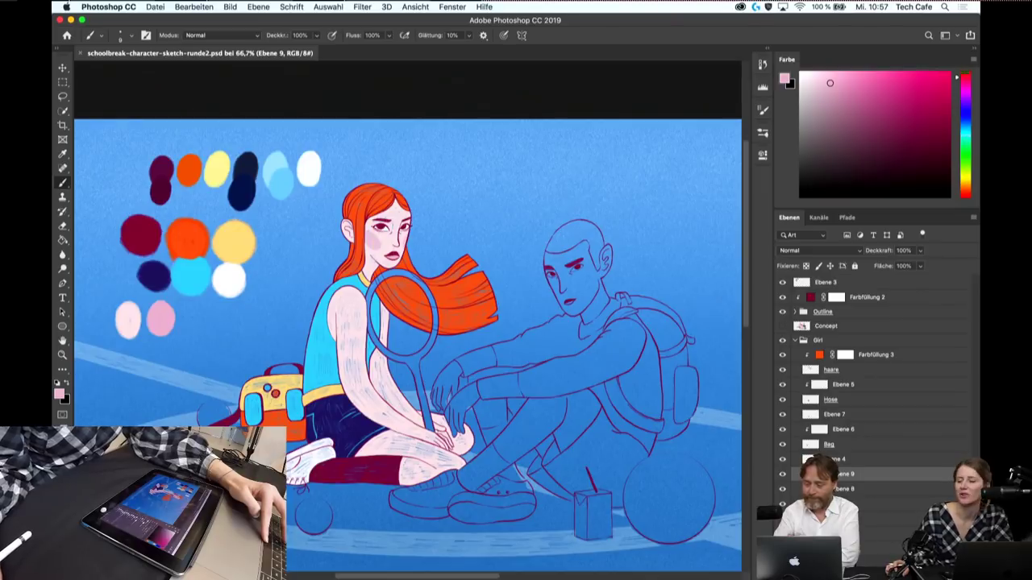
{"action": "scroll", "coordinate": [408, 339], "scroll_direction": "left", "scroll_amount": 1}
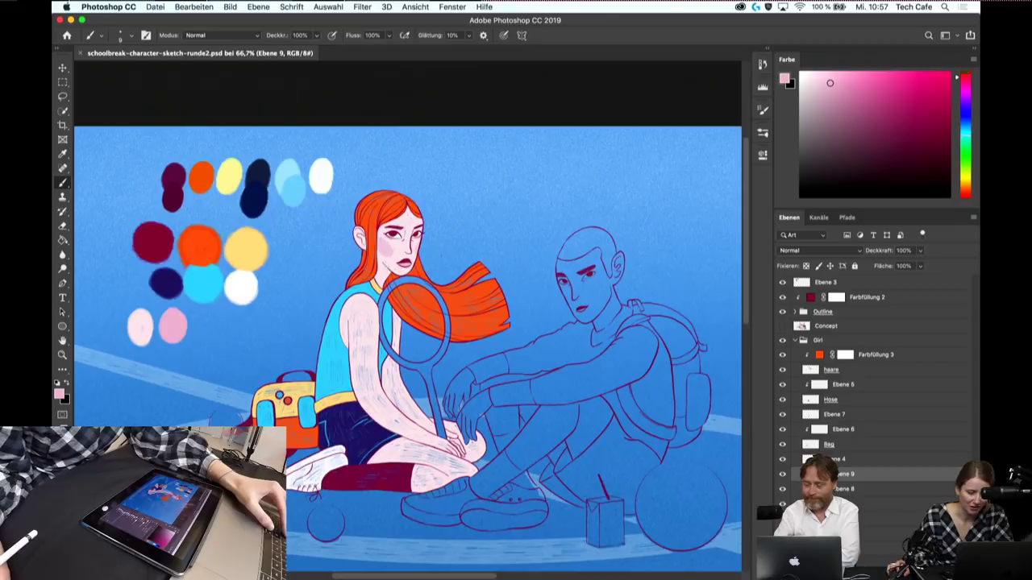
{"action": "scroll", "coordinate": [402, 356], "scroll_direction": "up", "scroll_amount": 3}
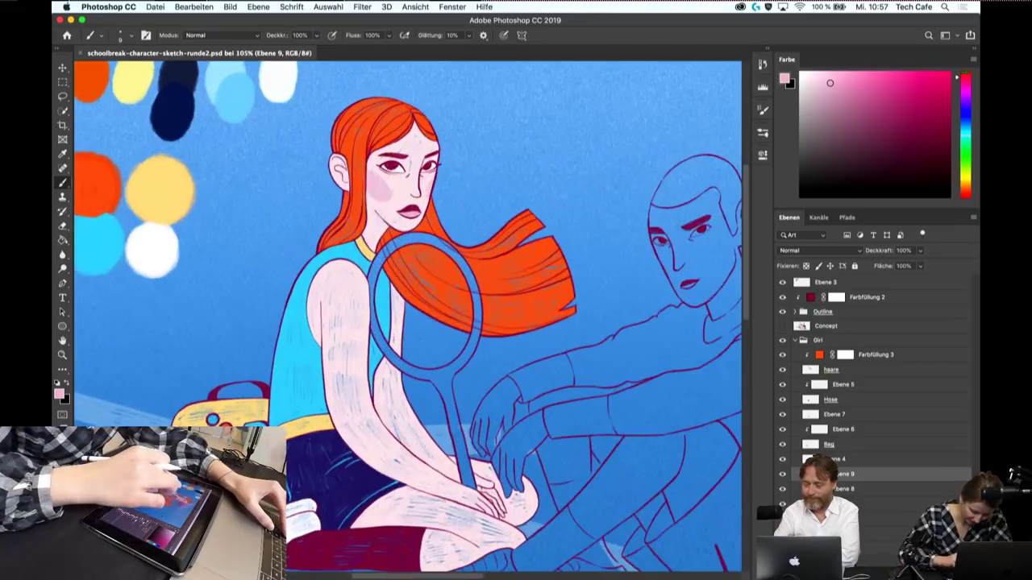
{"action": "scroll", "coordinate": [402, 357], "scroll_direction": "up", "scroll_amount": 2}
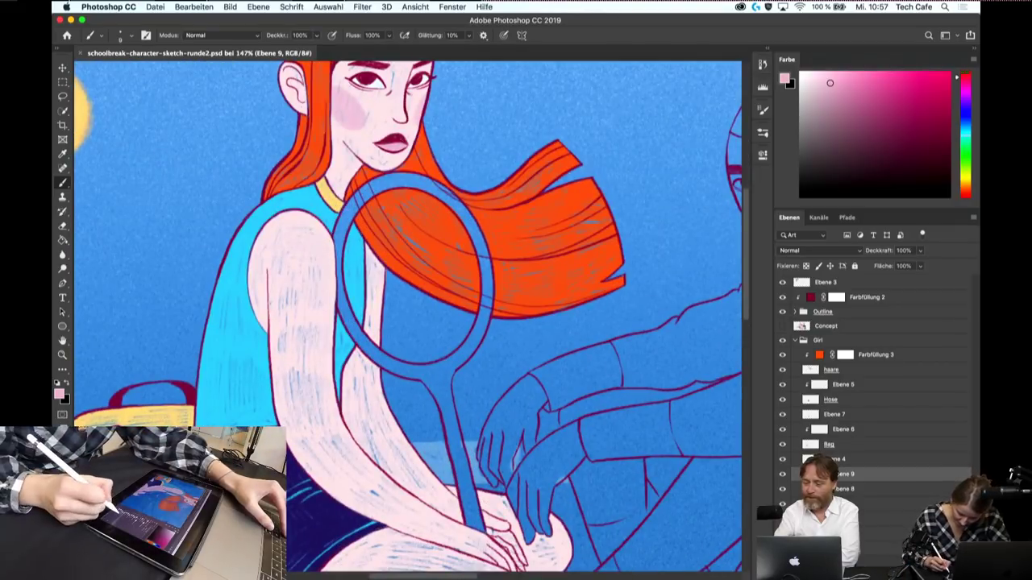
{"action": "left_click", "coordinate": [869, 490]}
{"action": "scroll", "coordinate": [385, 334], "scroll_direction": "up", "scroll_amount": 2}
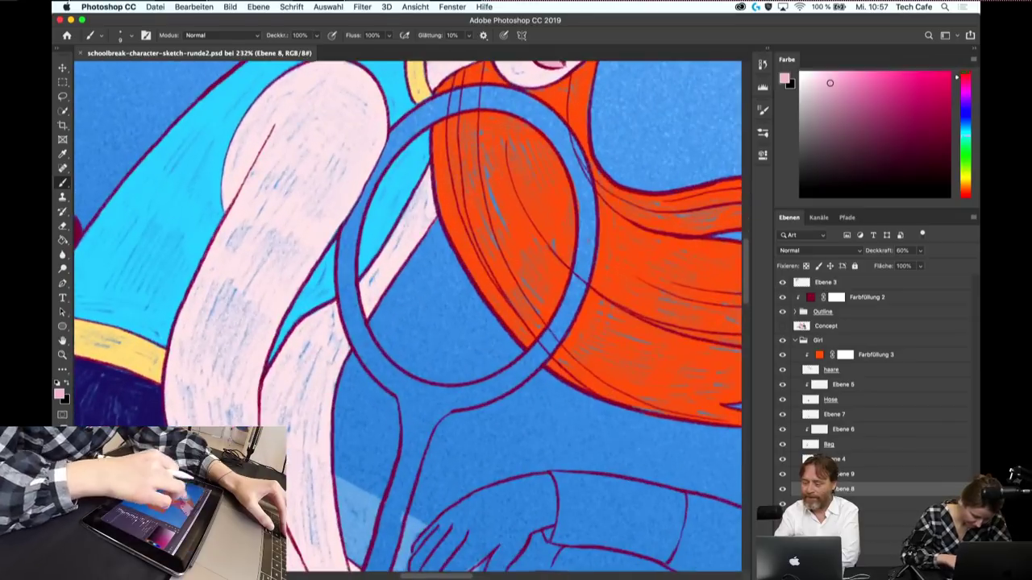
{"action": "scroll", "coordinate": [384, 334], "scroll_direction": "up", "scroll_amount": 2}
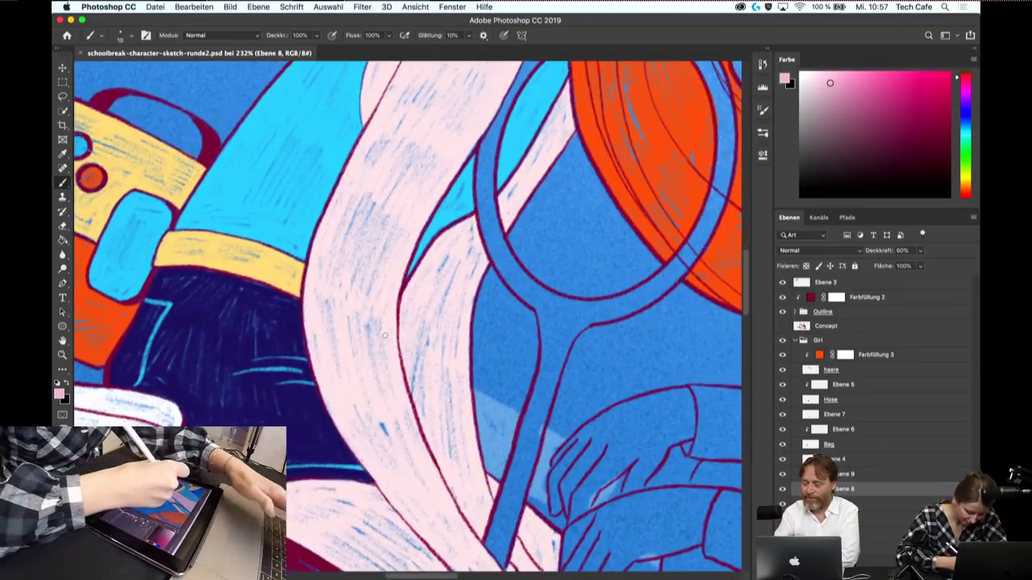
- Enlarge the brush and paint light pink along the arm's left edge near the racket handle
{"action": "key", "text": "bracketright"}
{"action": "key", "text": "bracketright"}
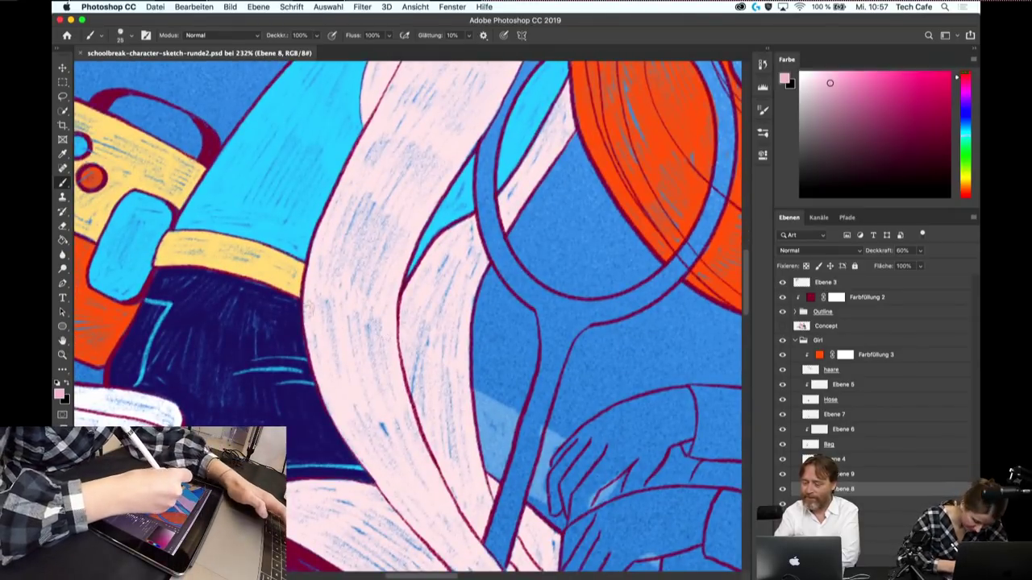
{"action": "mouse_move", "coordinate": [309, 287]}
{"action": "left_mouse_down"}
{"action": "mouse_move", "coordinate": [319, 346]}
{"action": "mouse_move", "coordinate": [318, 294]}
{"action": "mouse_move", "coordinate": [331, 325]}
{"action": "left_mouse_up"}
{"action": "key", "text": "bracketright"}
{"action": "key", "text": "bracketright"}
{"action": "key", "text": "bracketright"}
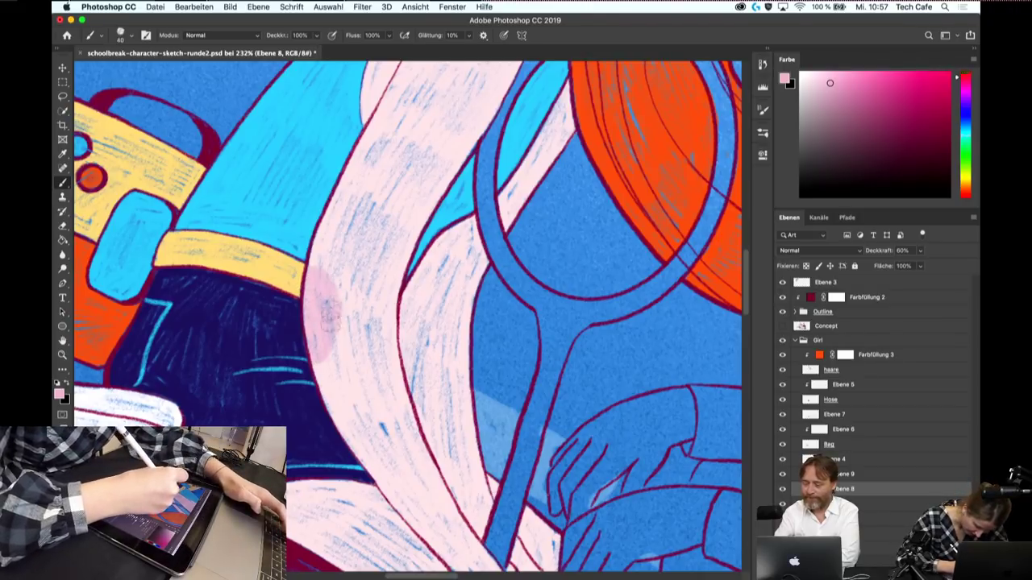
{"action": "scroll", "coordinate": [403, 323], "scroll_direction": "down", "scroll_amount": 3}
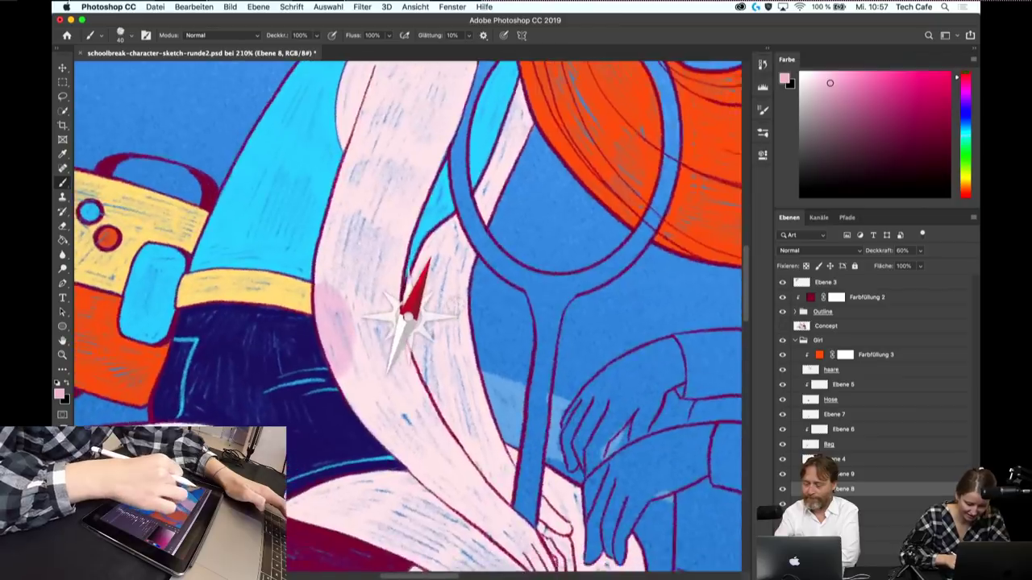
{"action": "left_click_drag", "start_coordinate": [452, 339], "coordinate": [476, 306]}
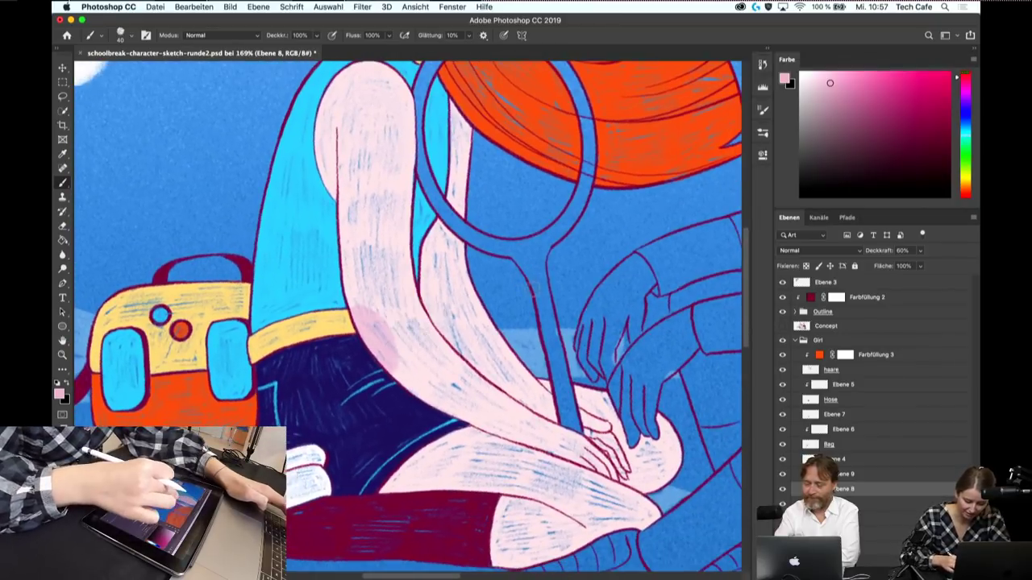
{"action": "scroll", "coordinate": [476, 355], "scroll_direction": "up", "scroll_amount": 3}
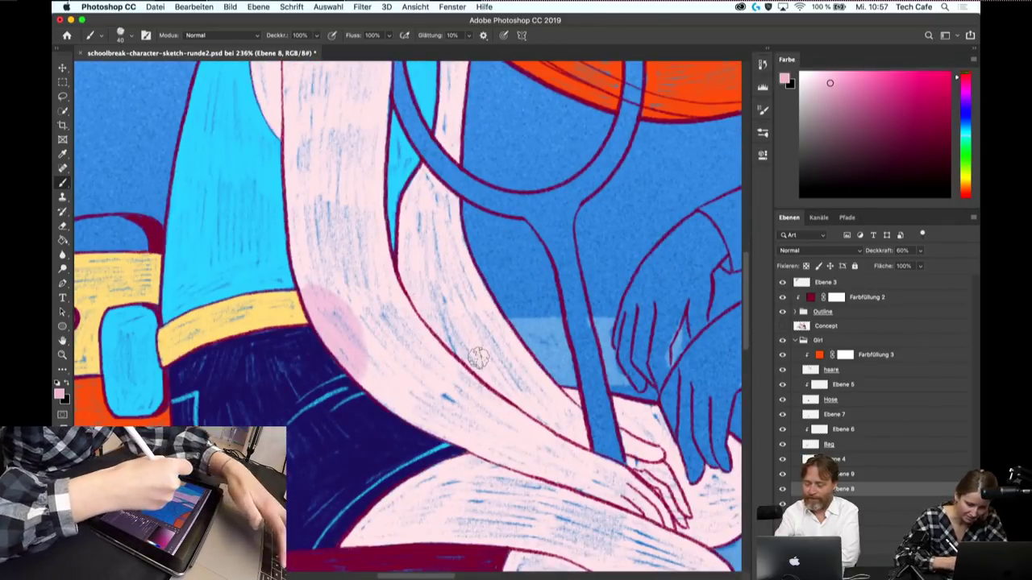
{"action": "key", "text": "bracketleft"}
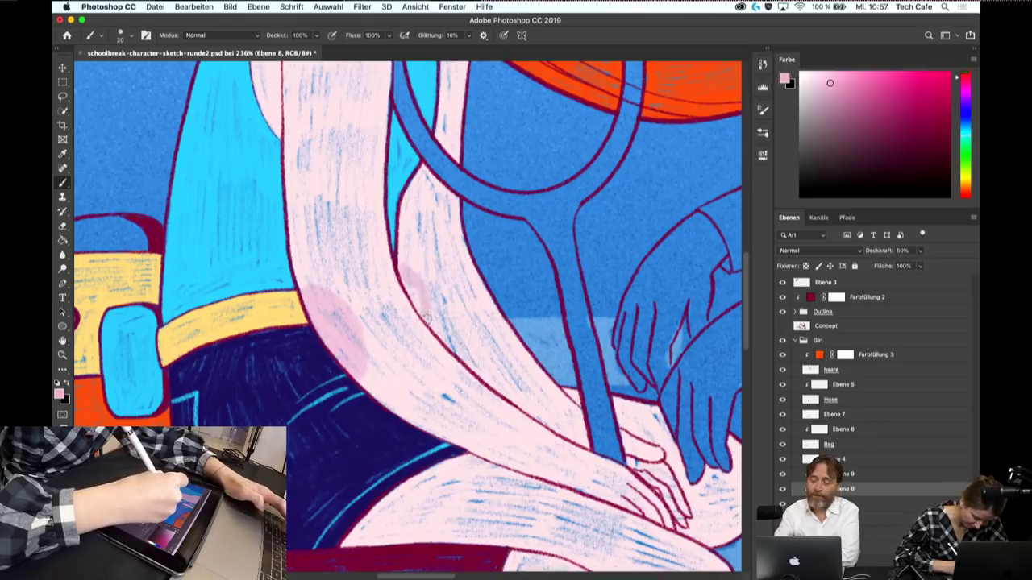
- Refine the arm's pink flush by alternating the Eraser and Brush
{"action": "key", "text": "e"}
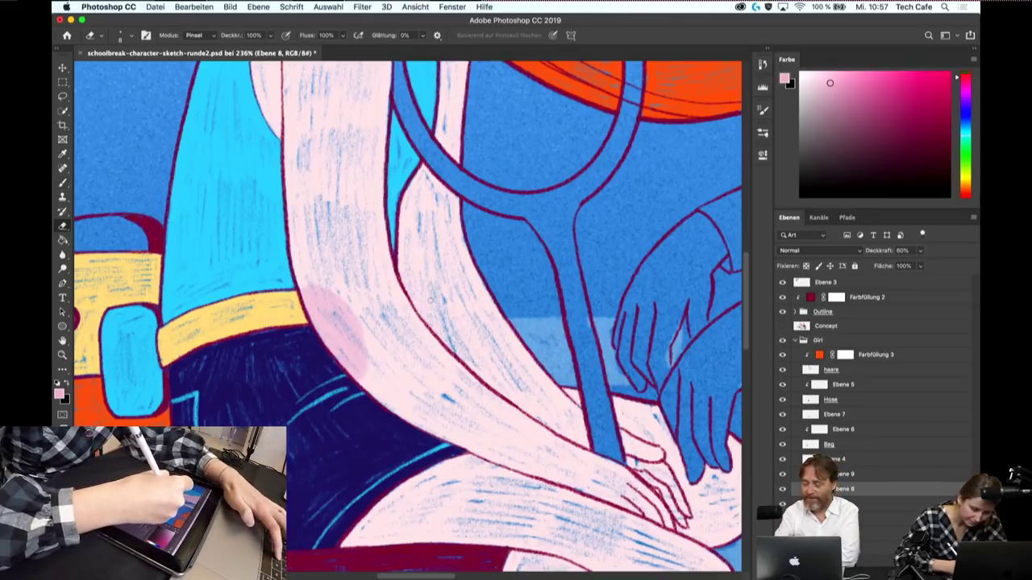
{"action": "key", "text": "b"}
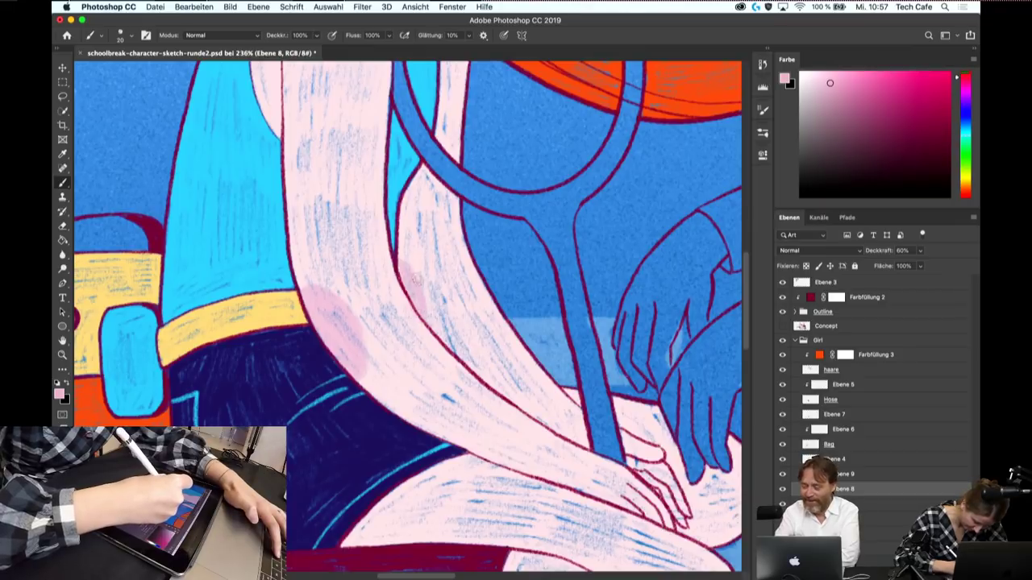
{"action": "key", "text": "e"}
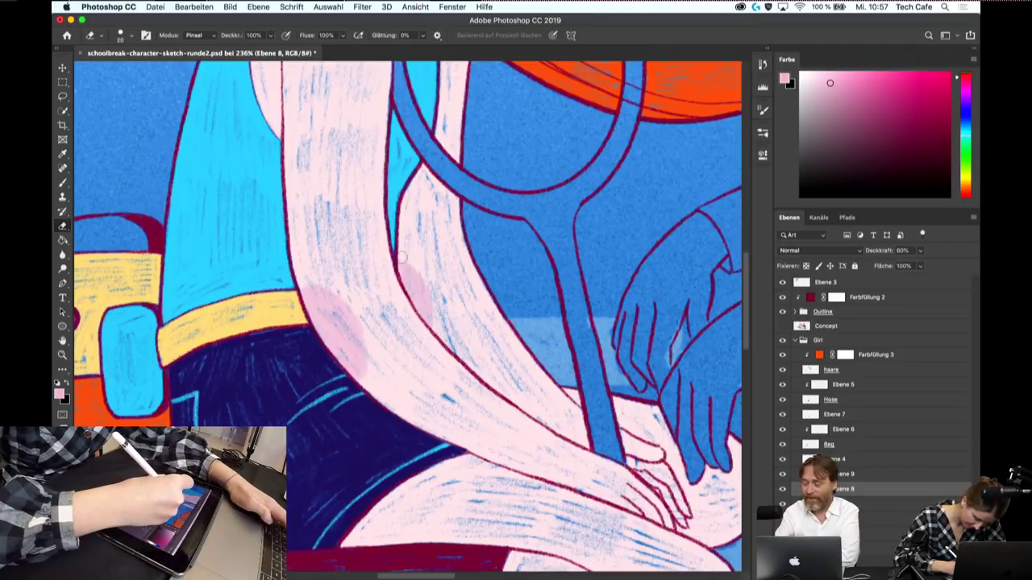
{"action": "scroll", "coordinate": [434, 324], "scroll_direction": "down", "scroll_amount": 2}
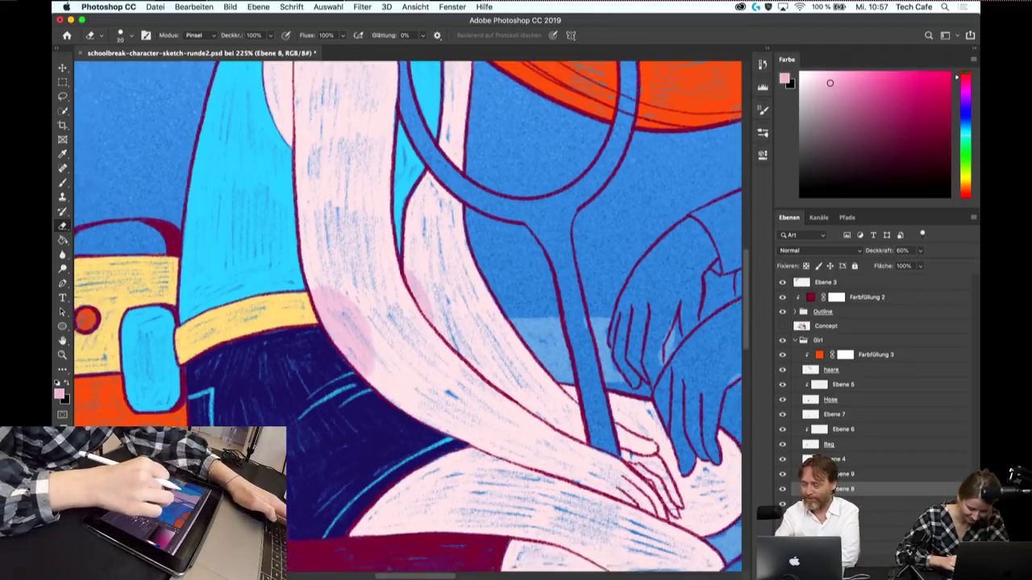
{"action": "scroll", "coordinate": [434, 323], "scroll_direction": "down", "scroll_amount": 2}
{"action": "scroll", "coordinate": [434, 323], "scroll_direction": "down", "scroll_amount": 2}
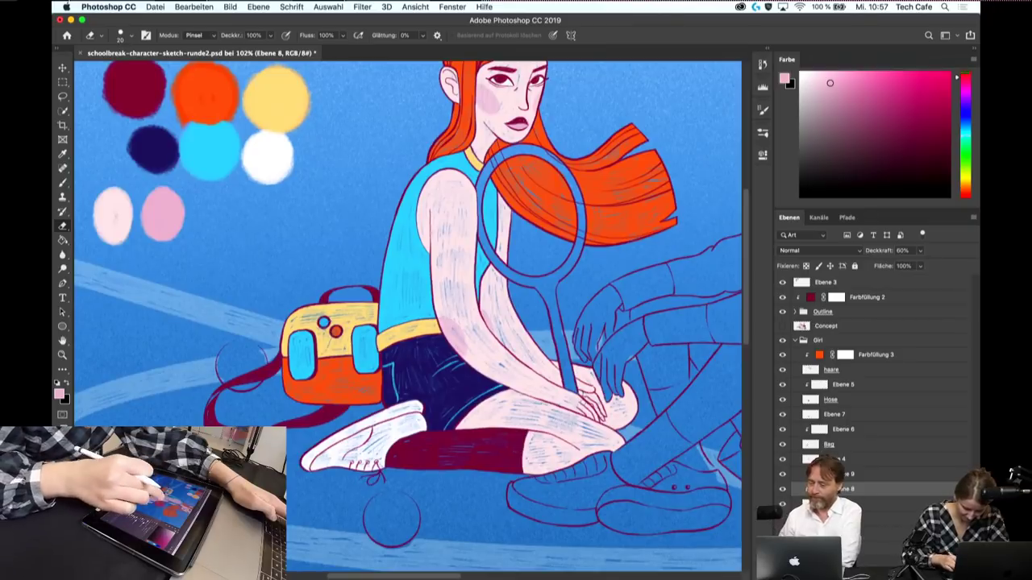
{"action": "scroll", "coordinate": [410, 314], "scroll_direction": "up", "scroll_amount": 1}
{"action": "scroll", "coordinate": [550, 377], "scroll_direction": "up", "scroll_amount": 2}
- Paint soft pink blush on the girl's knee with an enlarged brush
{"action": "scroll", "coordinate": [550, 377], "scroll_direction": "up", "scroll_amount": 2}
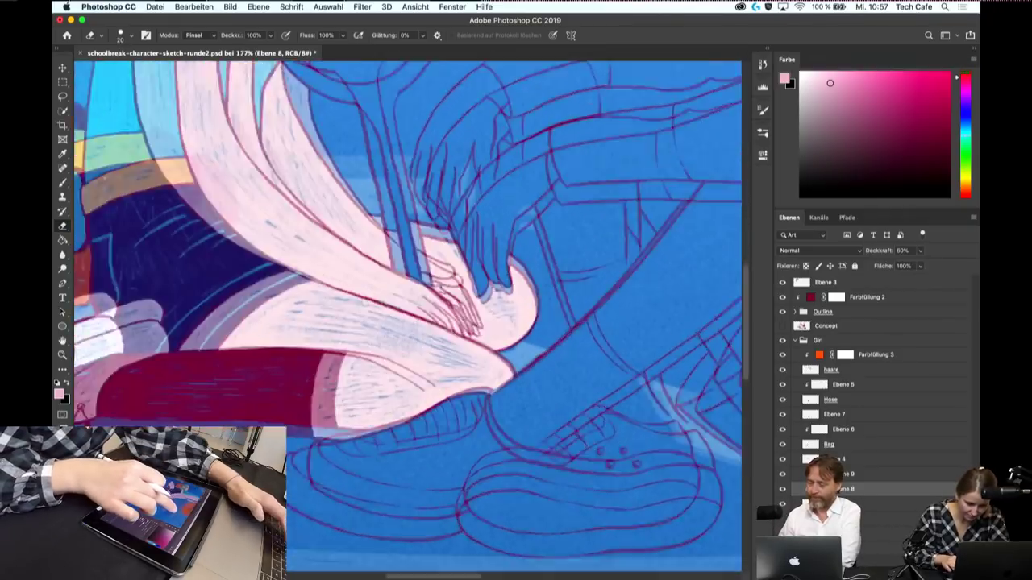
{"action": "scroll", "coordinate": [532, 359], "scroll_direction": "up", "scroll_amount": 2}
{"action": "key", "text": "b"}
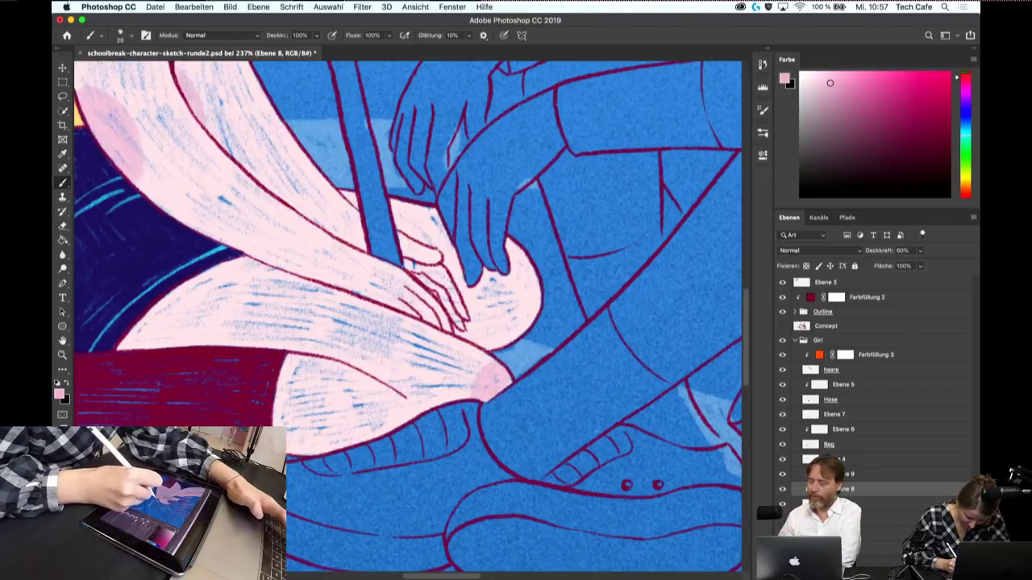
{"action": "key", "text": "bracketright"}
{"action": "key", "text": "bracketright"}
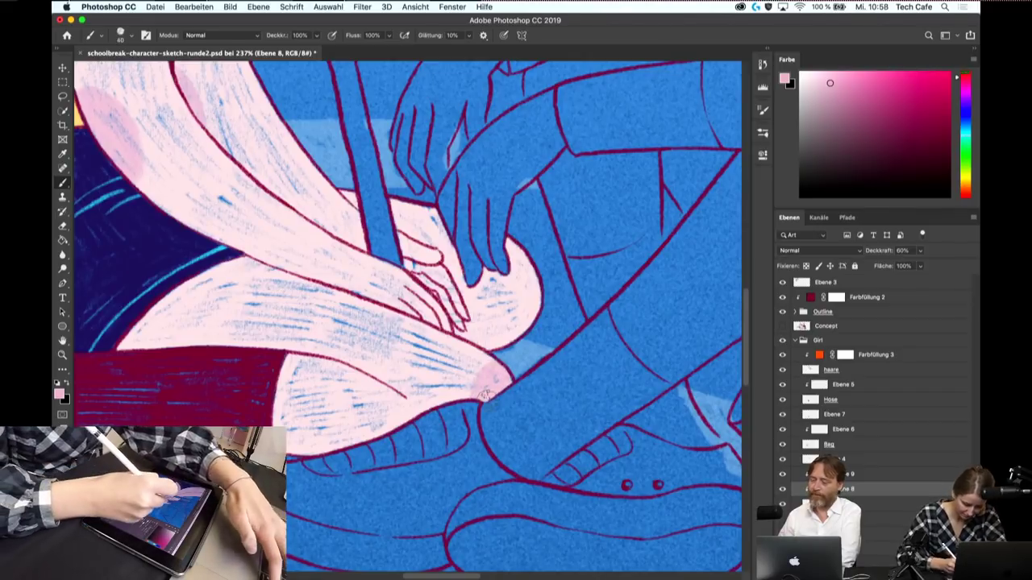
{"action": "mouse_move", "coordinate": [517, 274]}
{"action": "left_mouse_down"}
{"action": "mouse_move", "coordinate": [524, 308]}
{"action": "mouse_move", "coordinate": [523, 290]}
{"action": "left_mouse_up"}
{"action": "left_click_drag", "start_coordinate": [520, 326], "coordinate": [512, 270]}
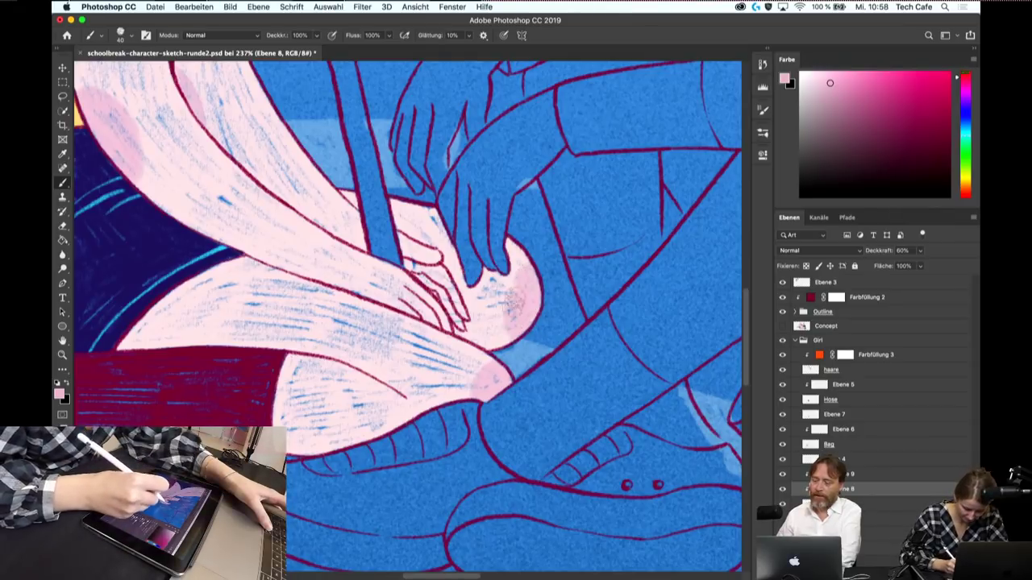
- Erase the pink from the knee and lower leg and fit the whole image on screen
{"action": "key", "text": "e"}
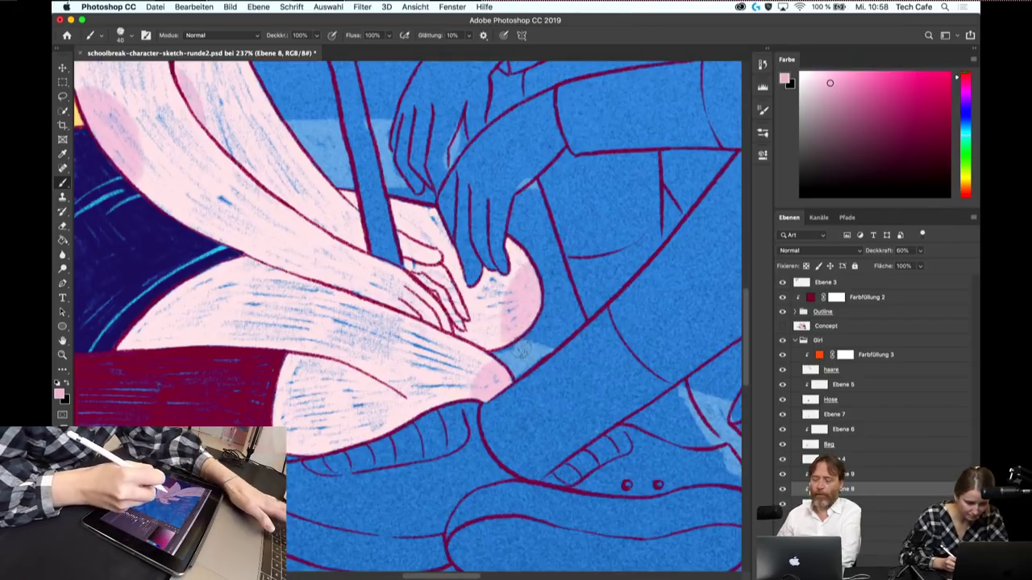
{"action": "left_click_drag", "start_coordinate": [520, 278], "coordinate": [523, 338]}
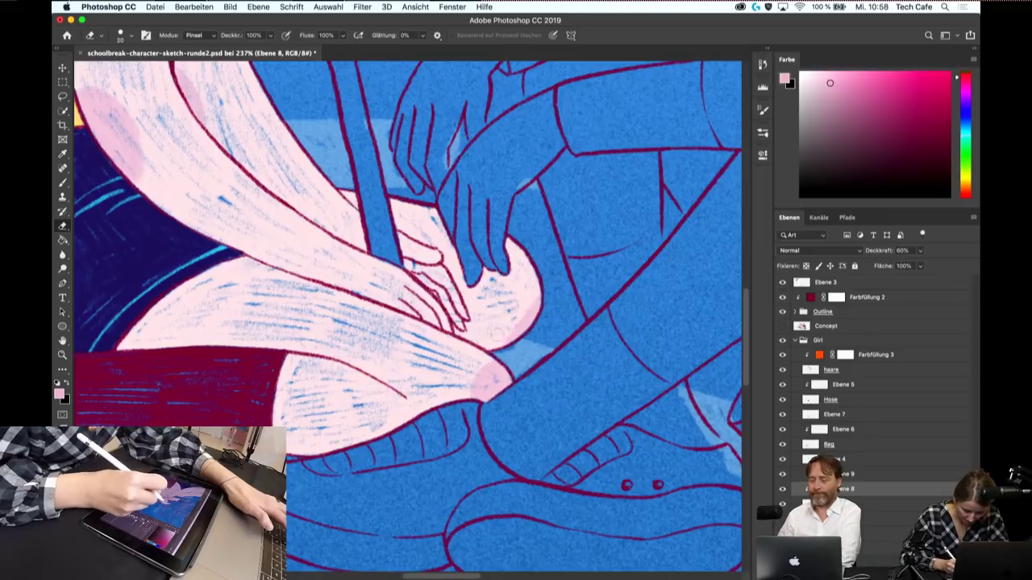
{"action": "mouse_move", "coordinate": [528, 300]}
{"action": "left_mouse_down"}
{"action": "mouse_move", "coordinate": [520, 342]}
{"action": "mouse_move", "coordinate": [488, 395]}
{"action": "mouse_move", "coordinate": [496, 399]}
{"action": "left_mouse_up"}
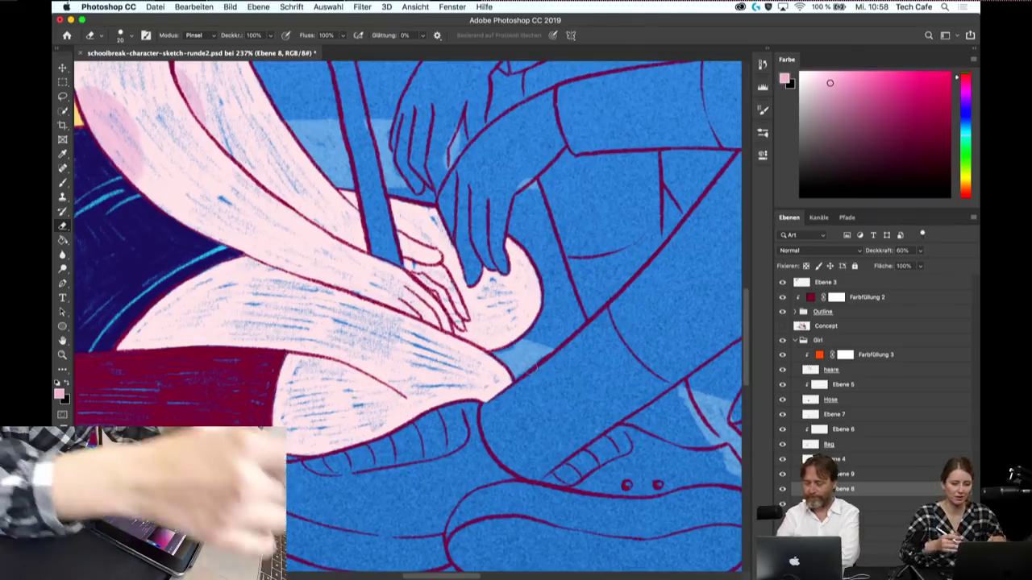
{"action": "key", "text": "ctrl+0"}
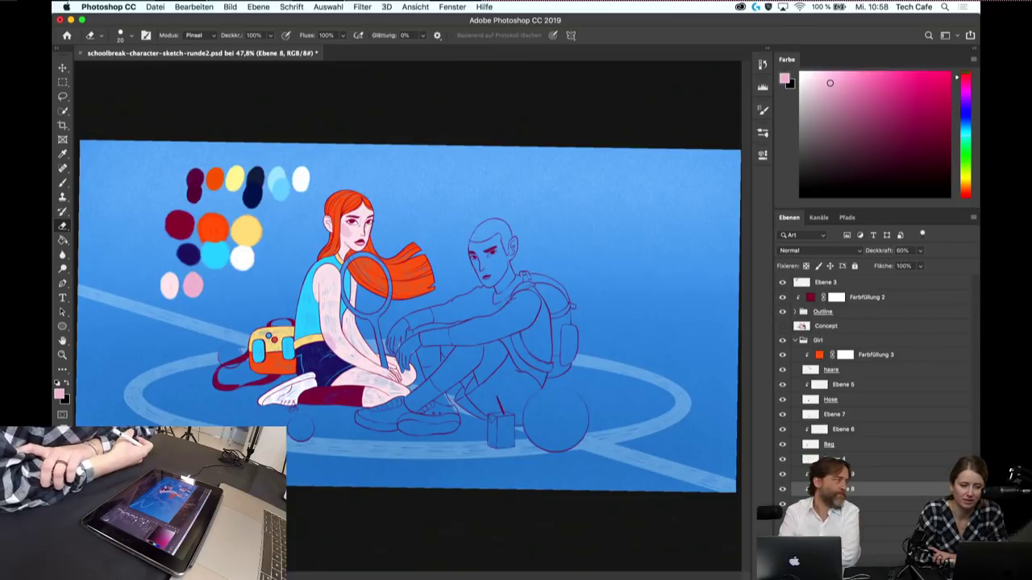
- Zoom in on the girl's face and view it at 100%
{"action": "key", "text": "z"}
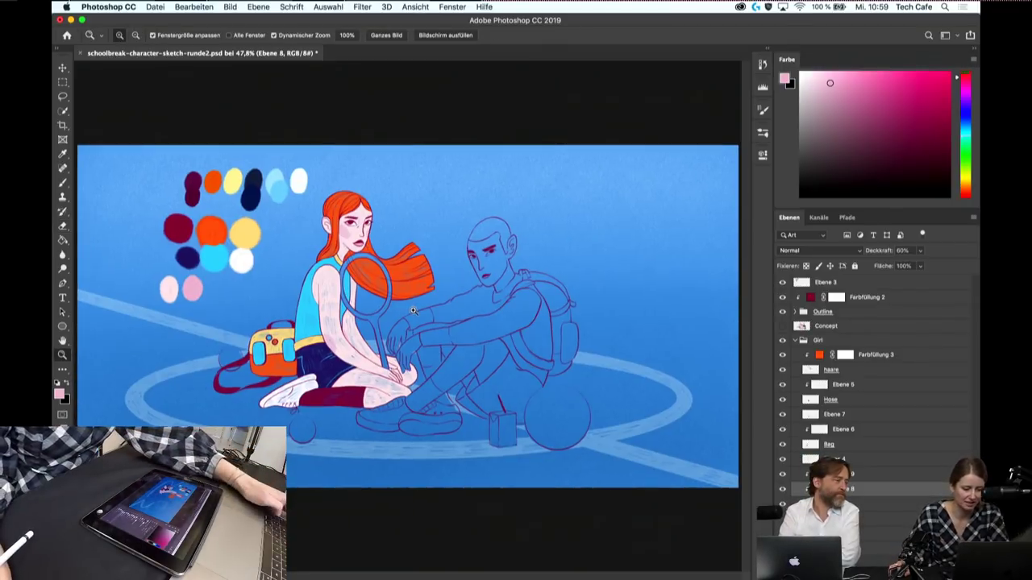
{"action": "left_click_drag", "start_coordinate": [340, 216], "coordinate": [467, 229]}
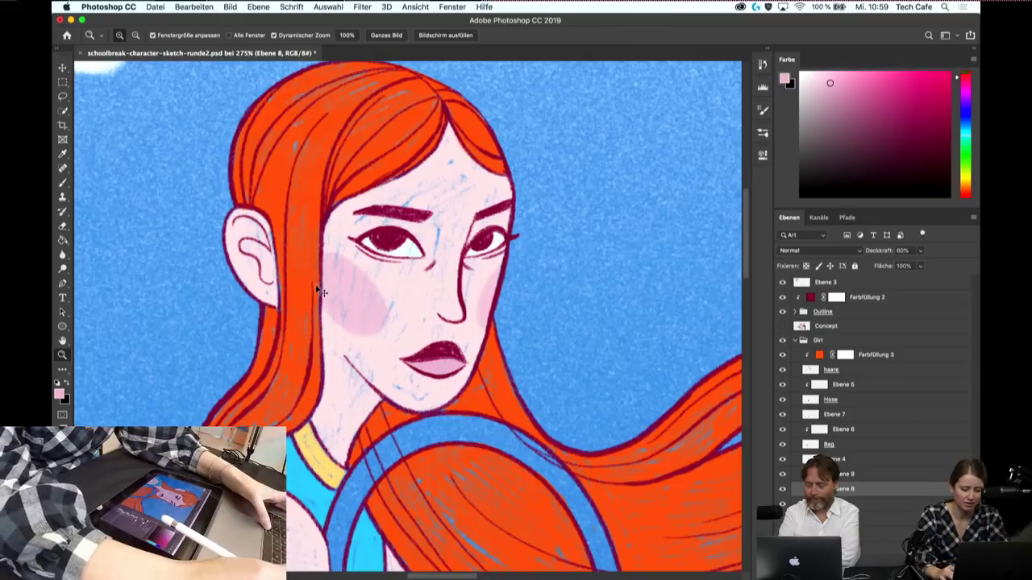
{"action": "key", "text": "super+1"}
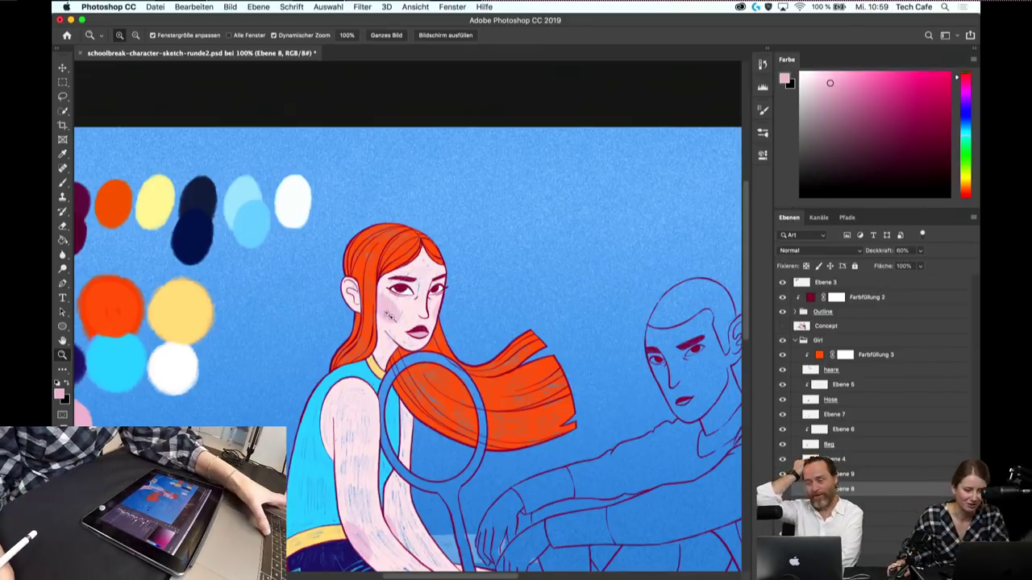
{"action": "left_click_drag", "start_coordinate": [409, 329], "coordinate": [427, 255]}
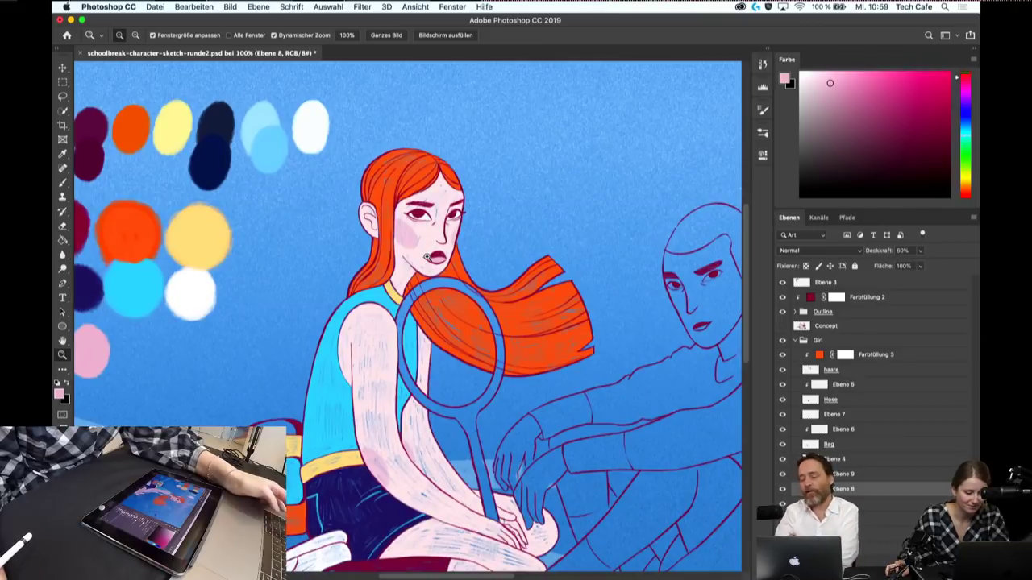
- Save the illustration and pan down to the legs and bag
{"action": "key", "text": "ctrl+s"}
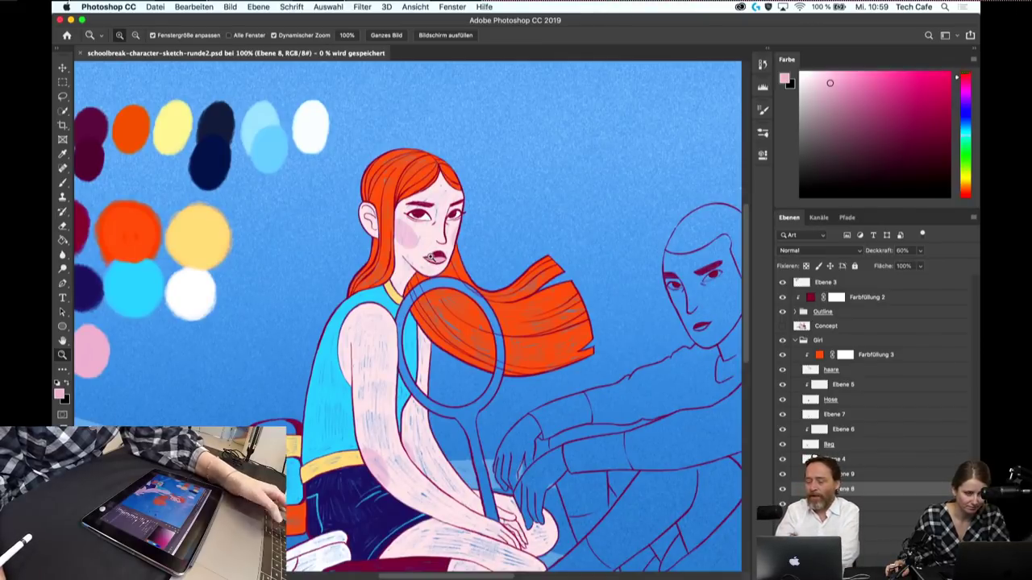
{"action": "scroll", "coordinate": [476, 228], "scroll_direction": "down", "scroll_amount": 3}
{"action": "scroll", "coordinate": [497, 267], "scroll_direction": "down", "scroll_amount": 2}
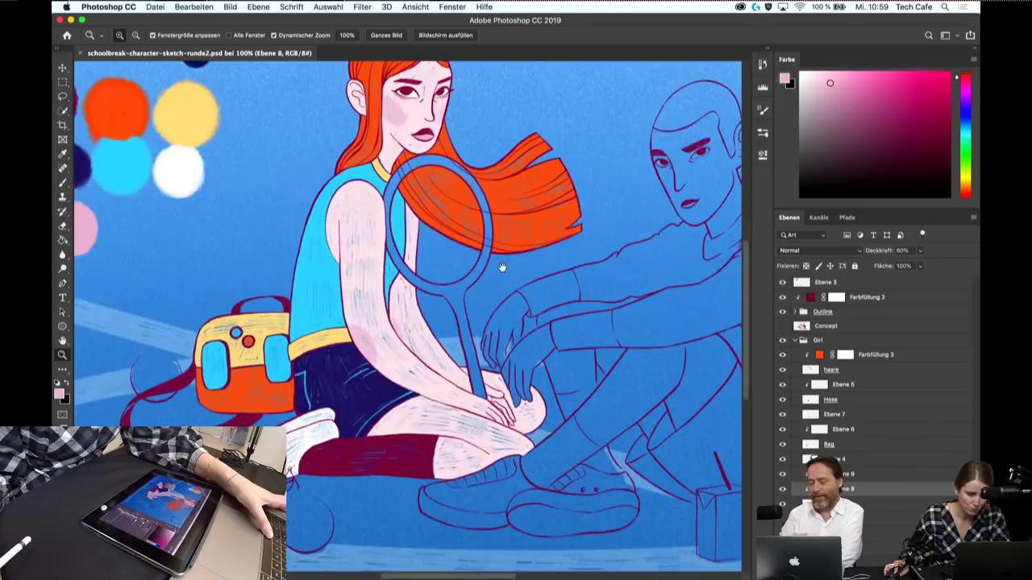
{"action": "mouse_move", "coordinate": [511, 285]}
{"action": "left_mouse_down"}
{"action": "mouse_move", "coordinate": [524, 326]}
{"action": "mouse_move", "coordinate": [504, 288]}
{"action": "mouse_move", "coordinate": [470, 281]}
{"action": "left_mouse_up"}
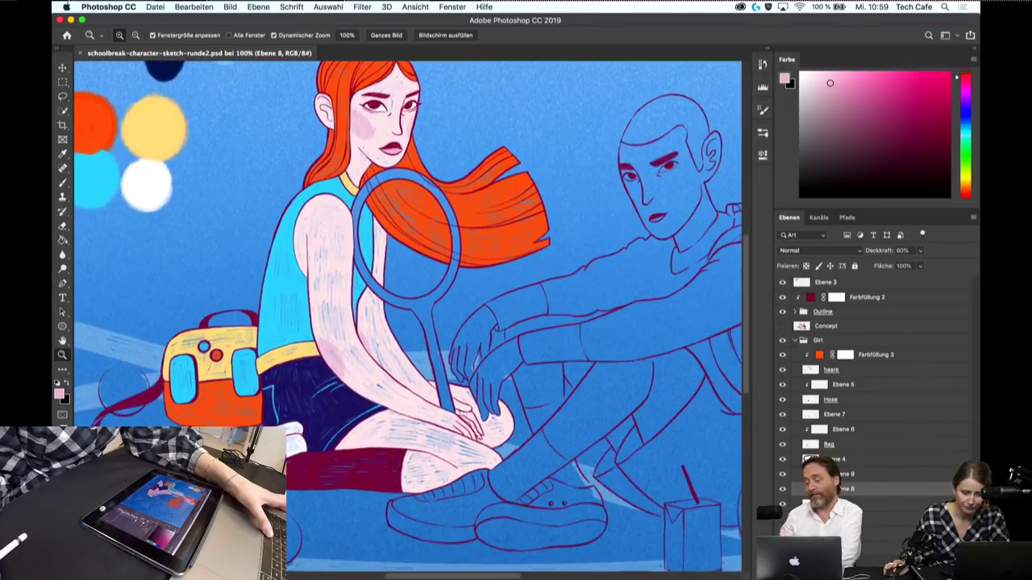
- Toggle the skin, top and bag layers, leave skin and light-blue top visible, and select Farbfüllung 3
{"action": "left_click", "coordinate": [781, 505]}
{"action": "left_click", "coordinate": [781, 505]}
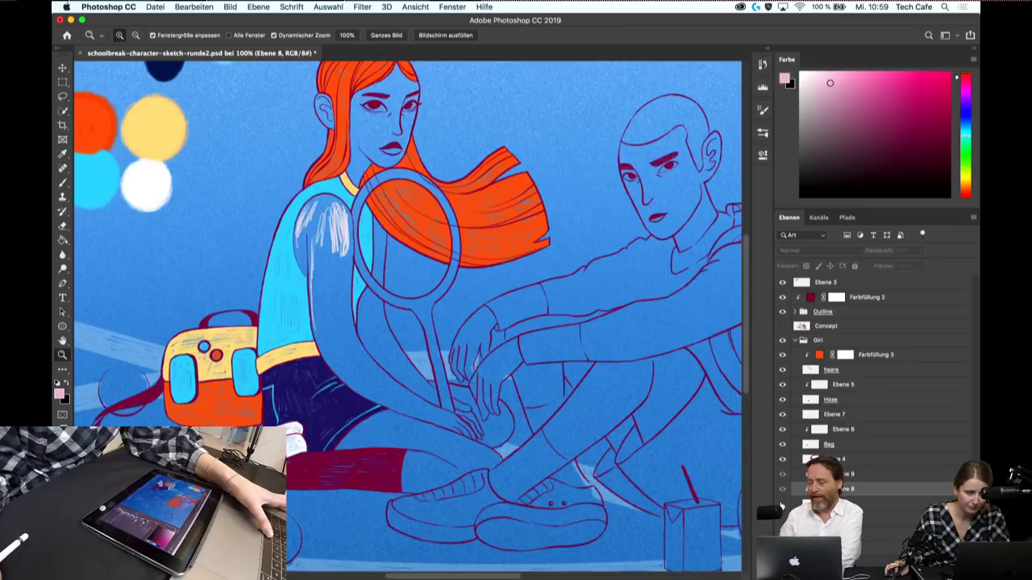
{"action": "left_click", "coordinate": [781, 505]}
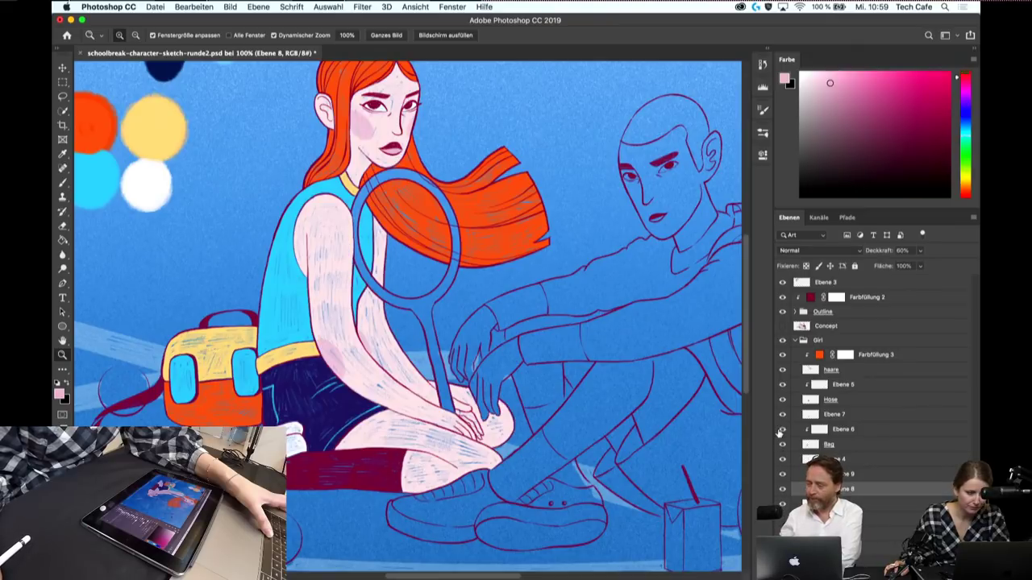
{"action": "left_click", "coordinate": [780, 430]}
{"action": "left_click", "coordinate": [781, 505]}
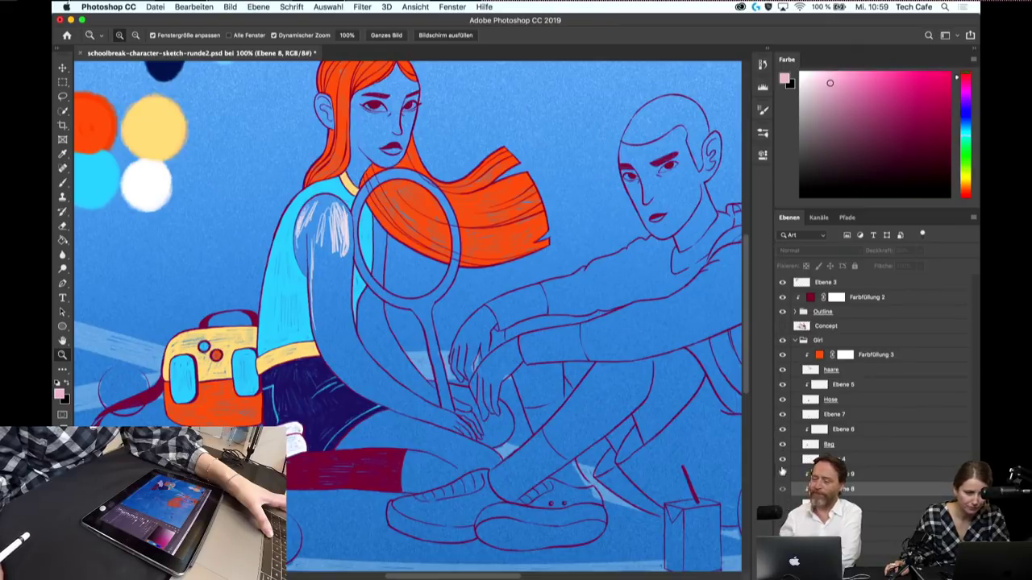
{"action": "left_click", "coordinate": [781, 460]}
{"action": "left_click", "coordinate": [782, 459]}
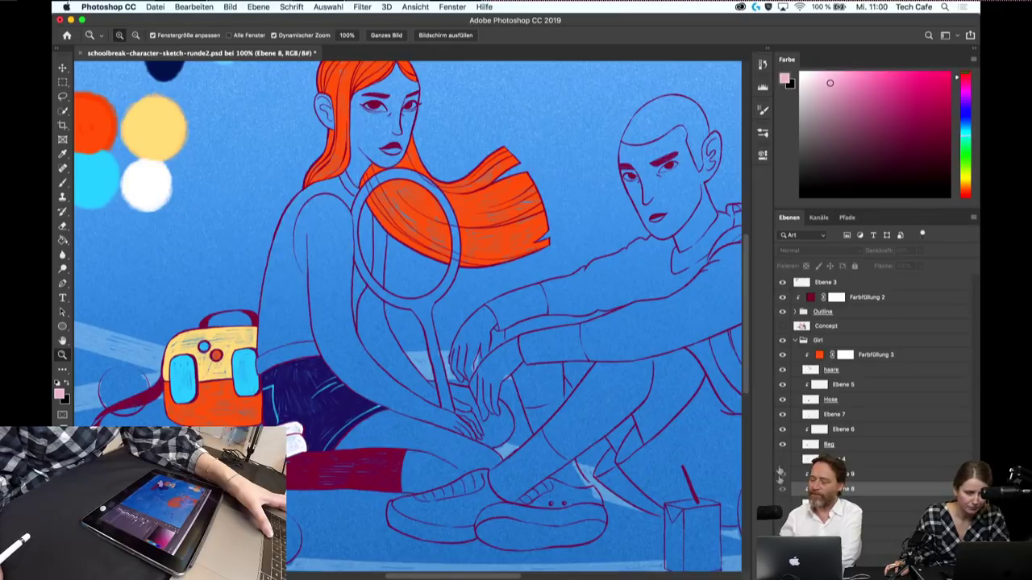
{"action": "left_click", "coordinate": [781, 505]}
{"action": "left_click", "coordinate": [781, 460]}
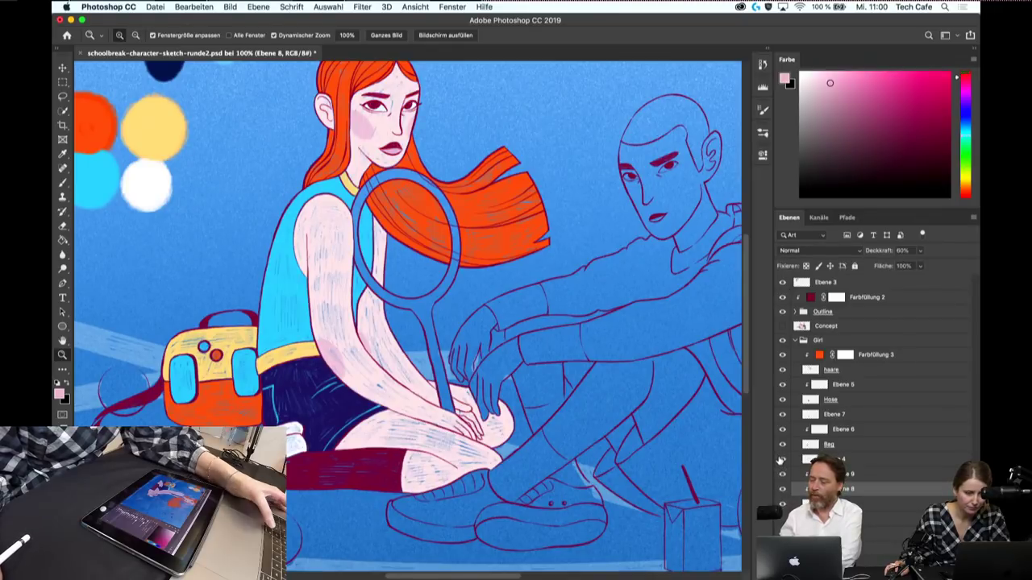
{"action": "key", "text": "ctrl+s"}
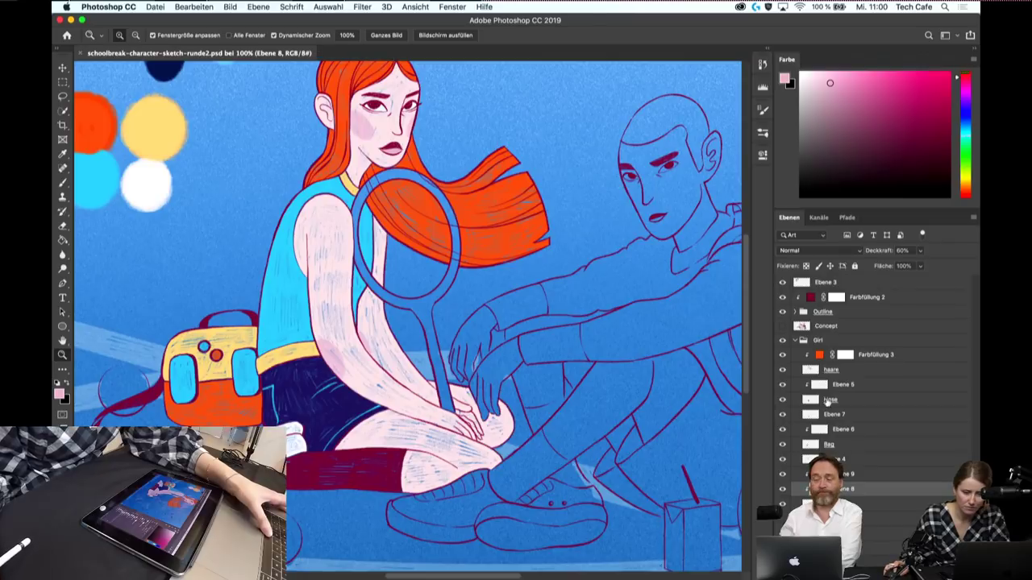
{"action": "left_click", "coordinate": [861, 358]}
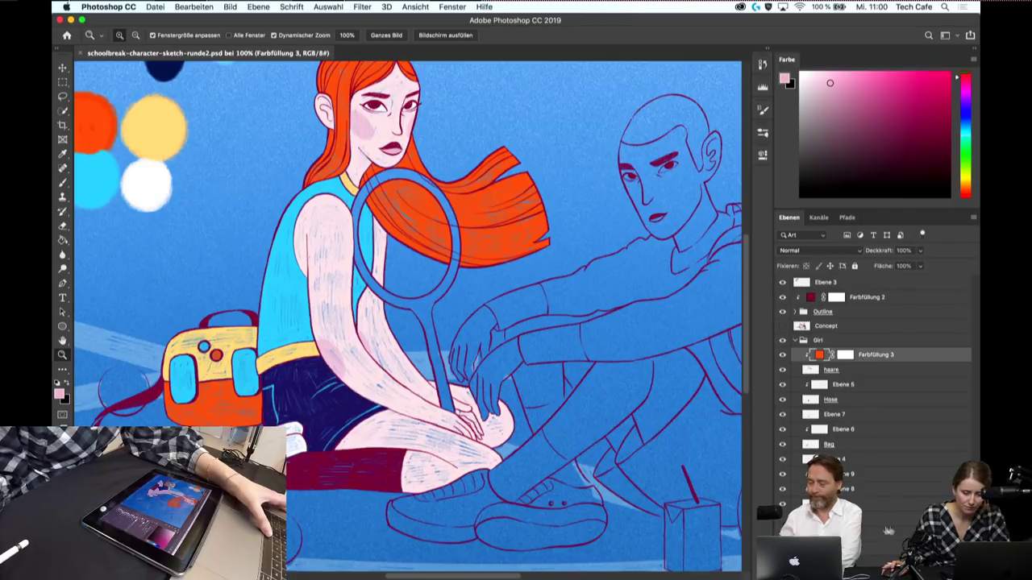
- Add a new racket layer, sample dark red from the swatch circles, and shrink the brush
{"action": "key", "text": "ctrl+shift+alt+n"}
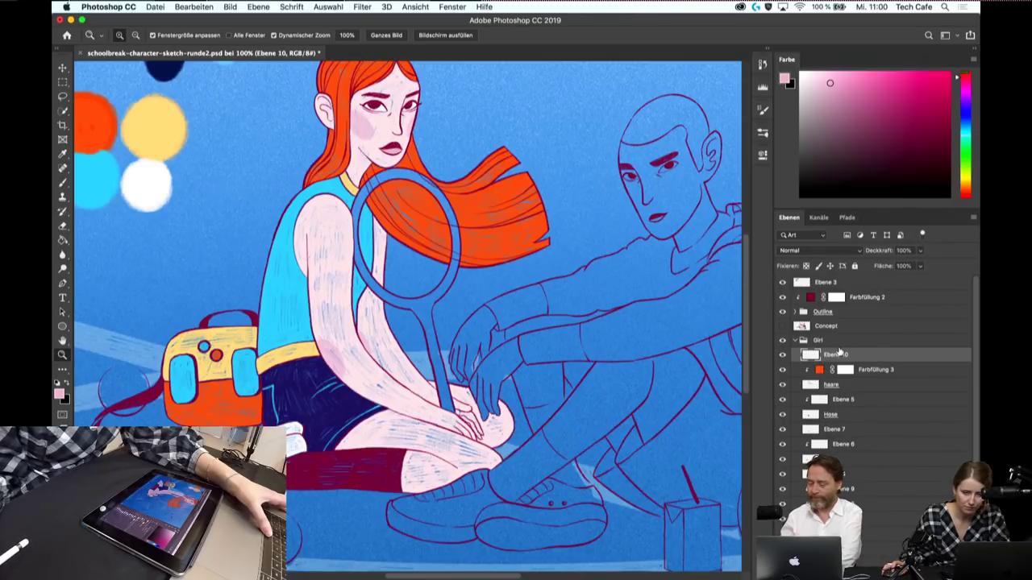
{"action": "key", "text": "i"}
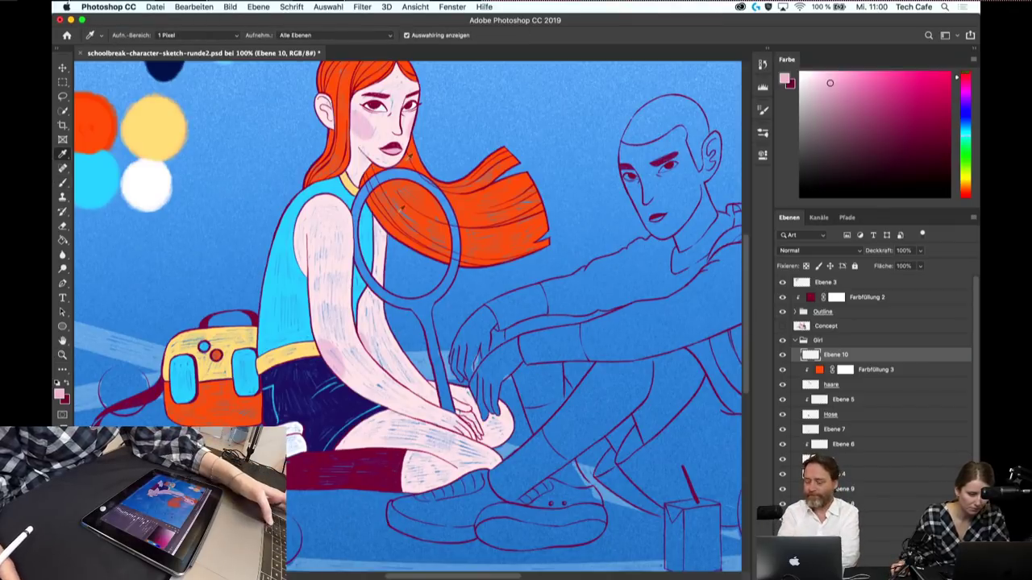
{"action": "key", "text": "b"}
{"action": "scroll", "coordinate": [421, 142], "scroll_direction": "up", "scroll_amount": 5}
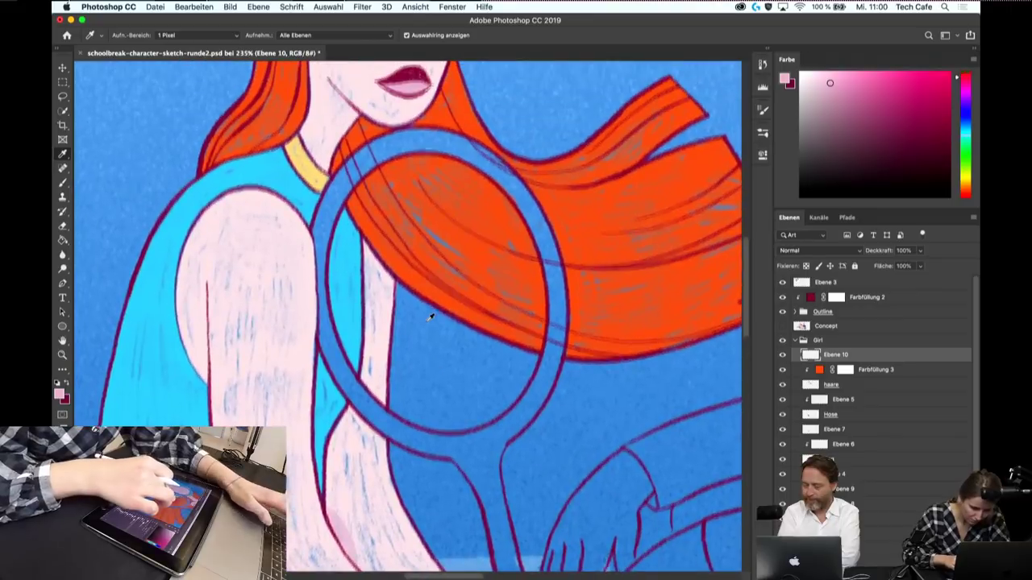
{"action": "left_click_drag", "start_coordinate": [340, 193], "coordinate": [368, 169]}
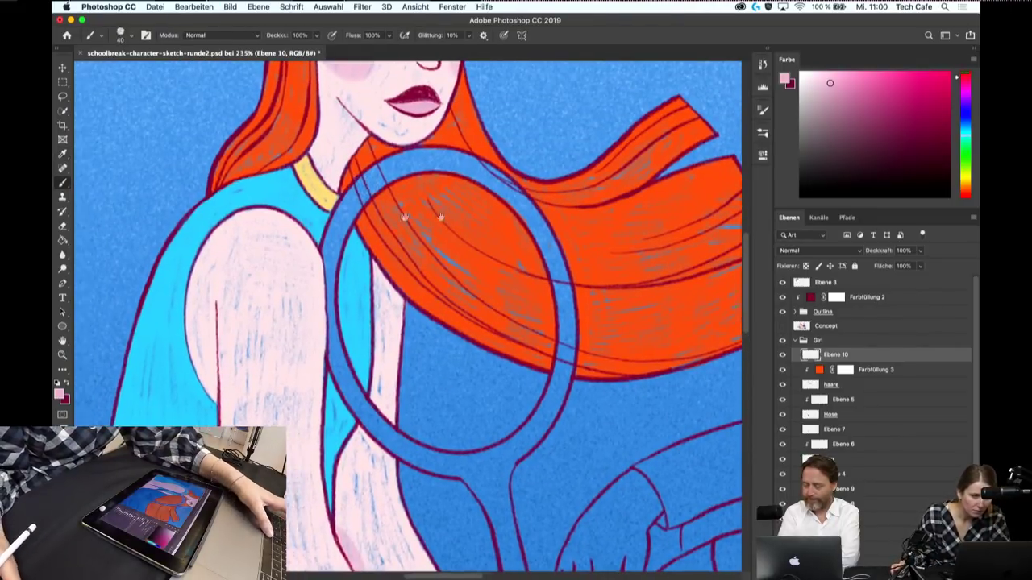
{"action": "scroll", "coordinate": [416, 238], "scroll_direction": "left", "scroll_amount": 10}
{"action": "scroll", "coordinate": [416, 238], "scroll_direction": "left", "scroll_amount": 10}
{"action": "scroll", "coordinate": [606, 223], "scroll_direction": "up", "scroll_amount": 3}
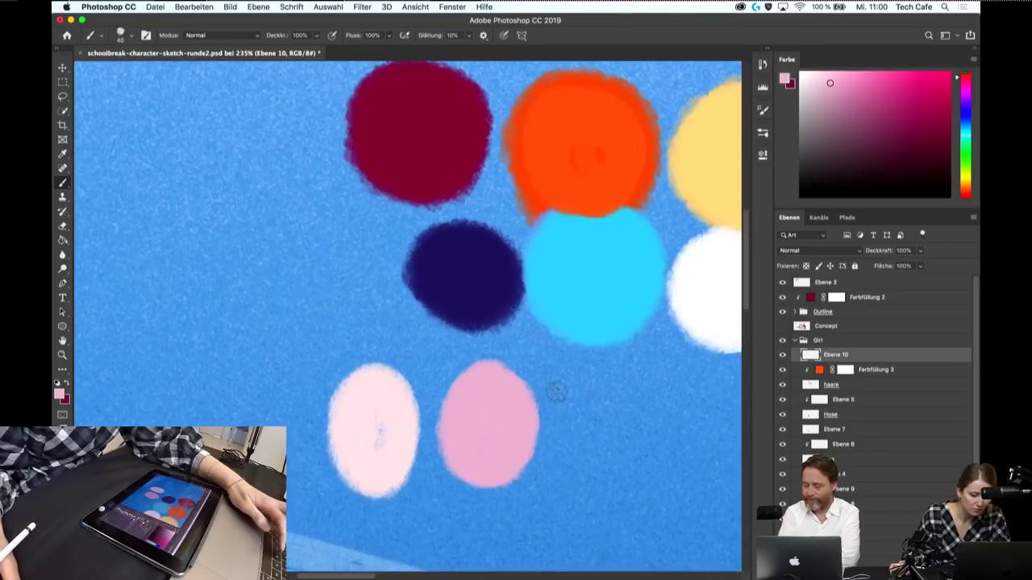
{"action": "left_click", "coordinate": [450, 155], "text": "alt"}
{"action": "scroll", "coordinate": [450, 155], "scroll_direction": "right", "scroll_amount": 10}
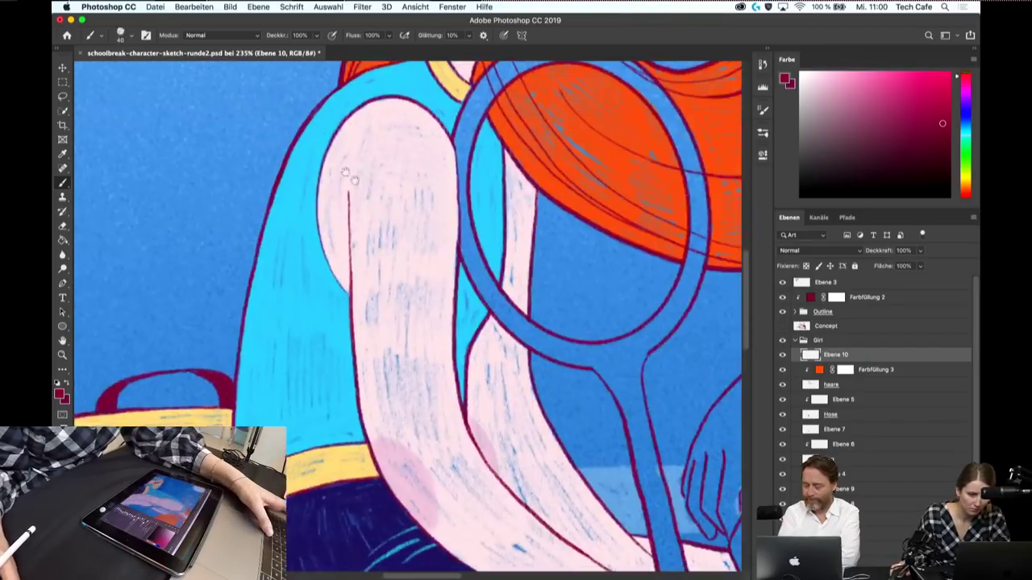
{"action": "scroll", "coordinate": [230, 199], "scroll_direction": "right", "scroll_amount": 2}
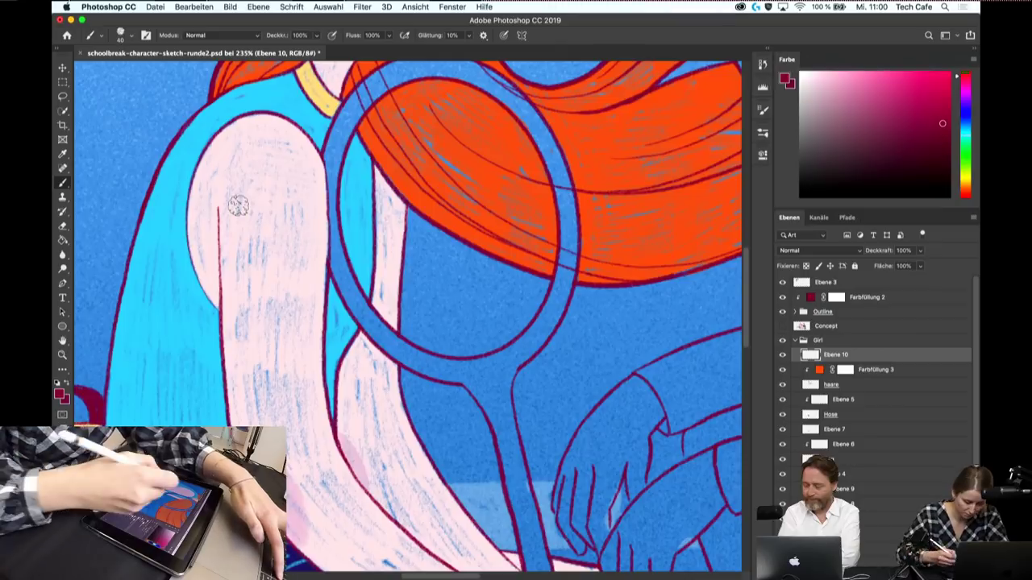
{"action": "key", "text": "bracketleft"}
{"action": "key", "text": "bracketleft"}
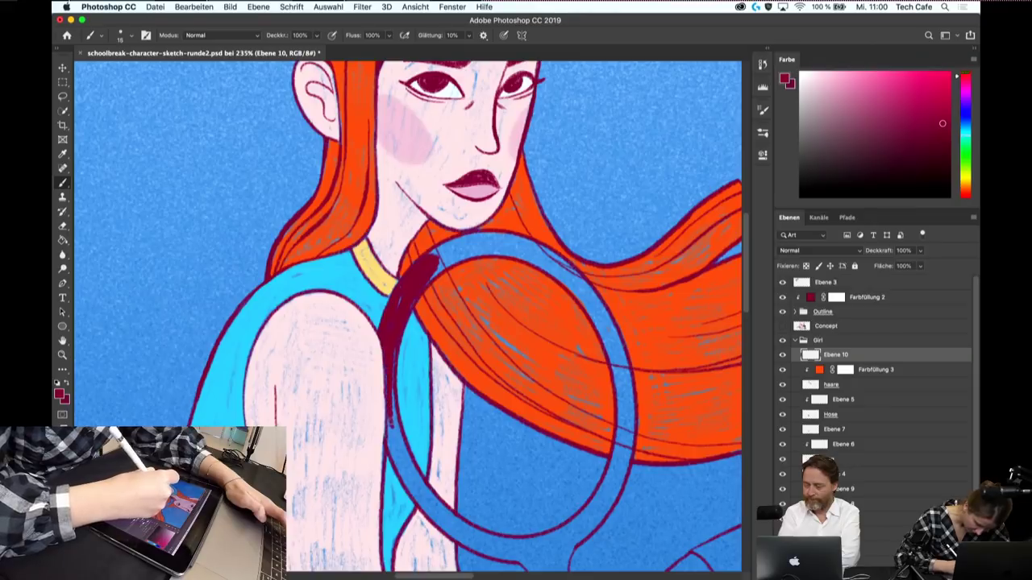
- Paint the racket's left rim dark red down to its bottom
{"action": "left_click_drag", "start_coordinate": [393, 365], "coordinate": [395, 455]}
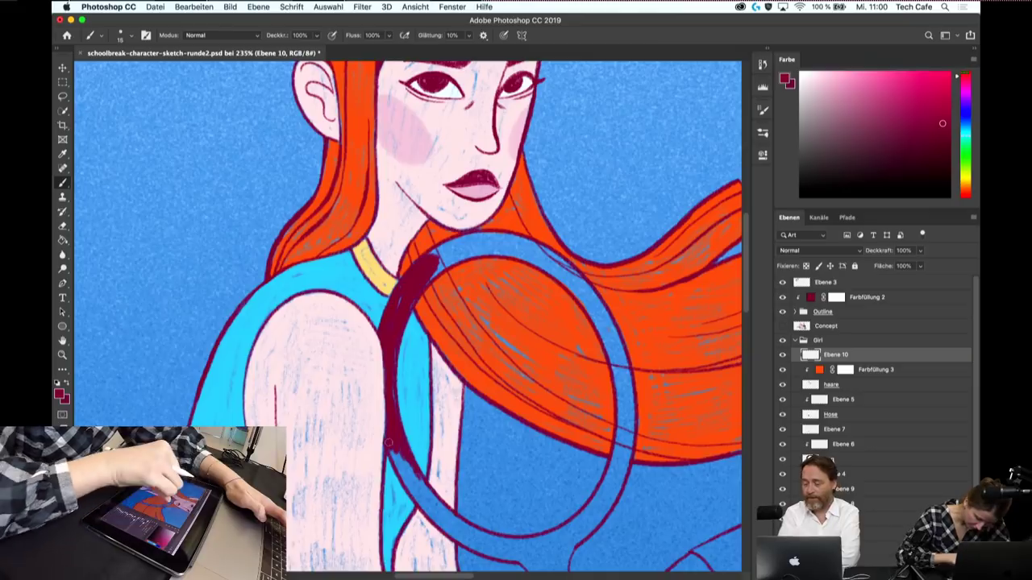
{"action": "scroll", "coordinate": [328, 329], "scroll_direction": "down", "scroll_amount": 10}
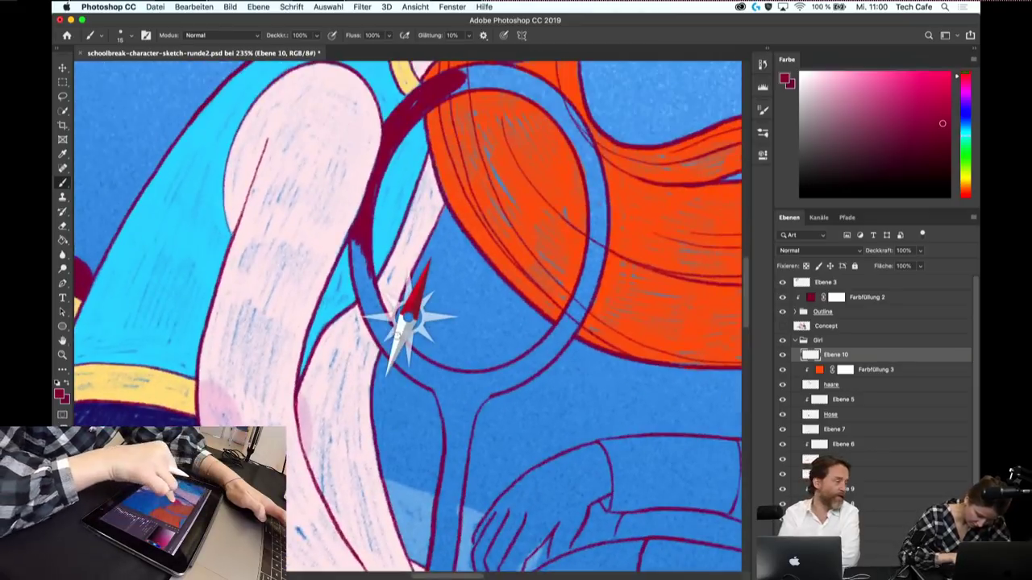
{"action": "scroll", "coordinate": [417, 306], "scroll_direction": "up", "scroll_amount": 5}
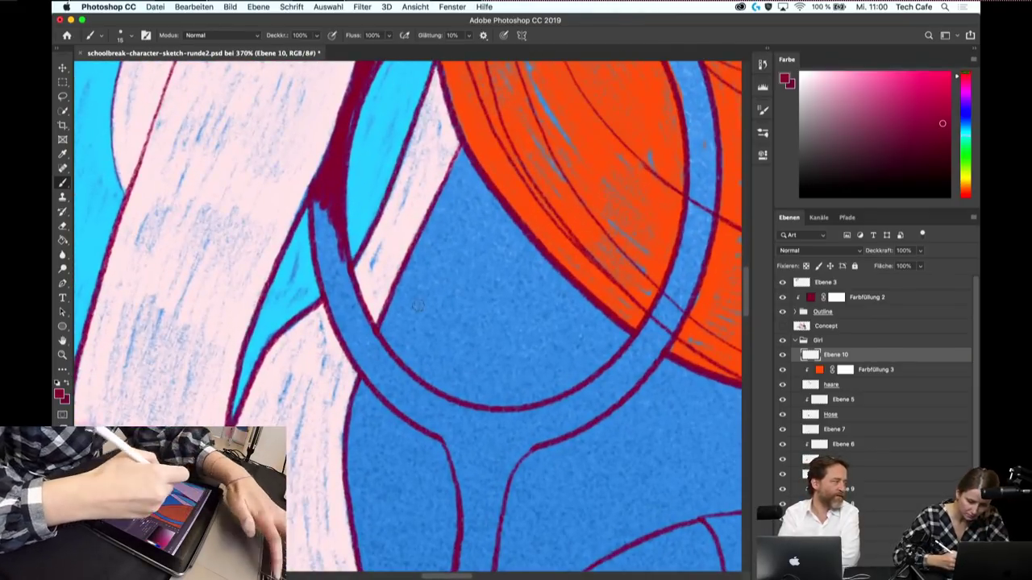
{"action": "mouse_move", "coordinate": [323, 206]}
{"action": "left_mouse_down"}
{"action": "mouse_move", "coordinate": [326, 274]}
{"action": "mouse_move", "coordinate": [343, 302]}
{"action": "left_mouse_up"}
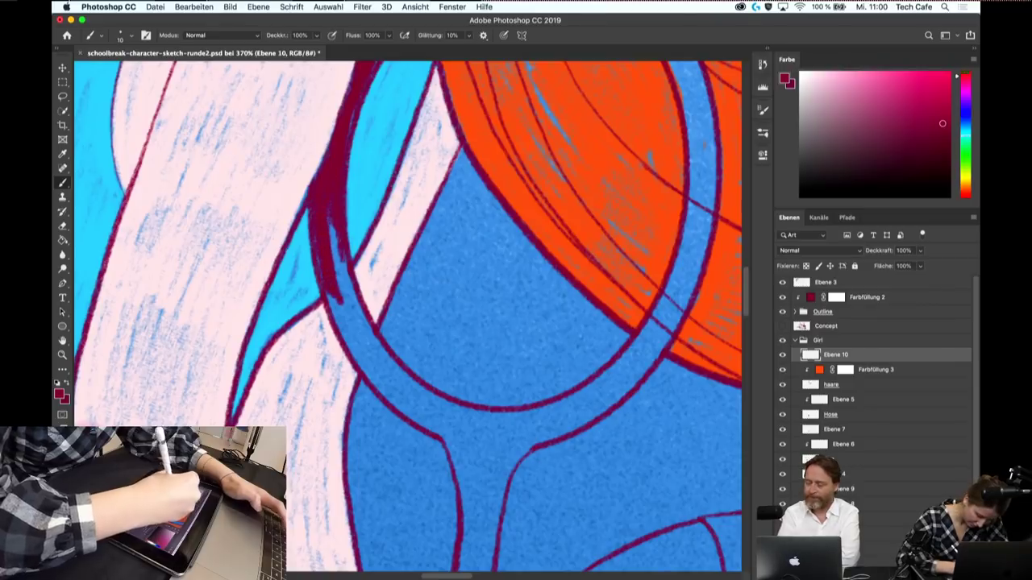
{"action": "left_click_drag", "start_coordinate": [335, 226], "coordinate": [351, 310]}
{"action": "left_click_drag", "start_coordinate": [342, 262], "coordinate": [375, 345]}
{"action": "mouse_move", "coordinate": [330, 297]}
{"action": "left_mouse_down"}
{"action": "mouse_move", "coordinate": [375, 355]}
{"action": "mouse_move", "coordinate": [378, 385]}
{"action": "mouse_move", "coordinate": [418, 413]}
{"action": "left_mouse_up"}
{"action": "left_click_drag", "start_coordinate": [375, 346], "coordinate": [448, 426]}
{"action": "mouse_move", "coordinate": [387, 379]}
{"action": "left_mouse_down"}
{"action": "mouse_move", "coordinate": [456, 443]}
{"action": "mouse_move", "coordinate": [472, 435]}
{"action": "left_mouse_up"}
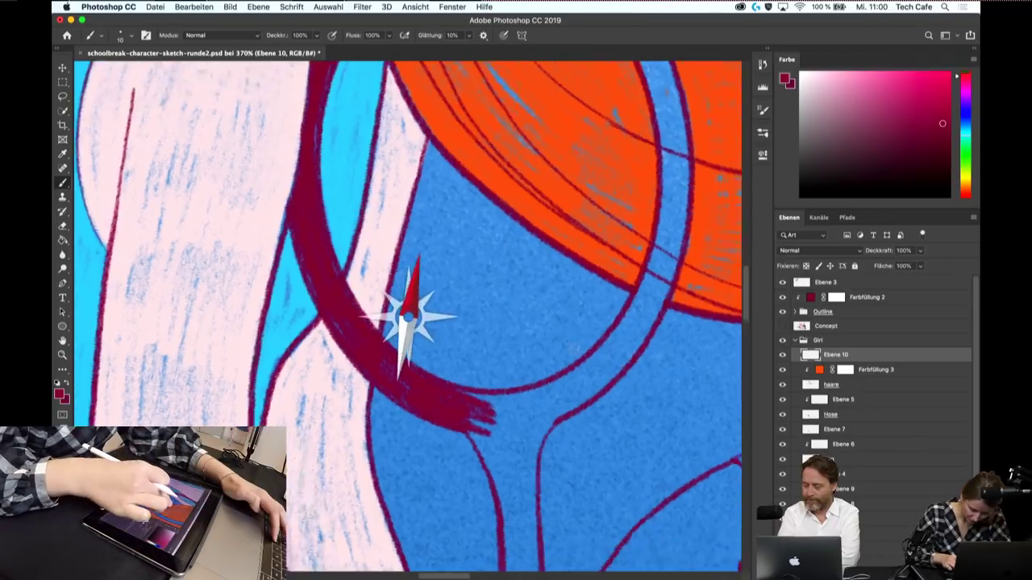
- Colour the racket's right inner edge, upper rim and right rim dark red
{"action": "left_click_drag", "start_coordinate": [564, 202], "coordinate": [500, 161]}
{"action": "left_click_drag", "start_coordinate": [609, 246], "coordinate": [569, 345]}
{"action": "mouse_move", "coordinate": [625, 262]}
{"action": "left_mouse_down"}
{"action": "mouse_move", "coordinate": [573, 355]}
{"action": "mouse_move", "coordinate": [520, 361]}
{"action": "mouse_move", "coordinate": [521, 394]}
{"action": "left_mouse_up"}
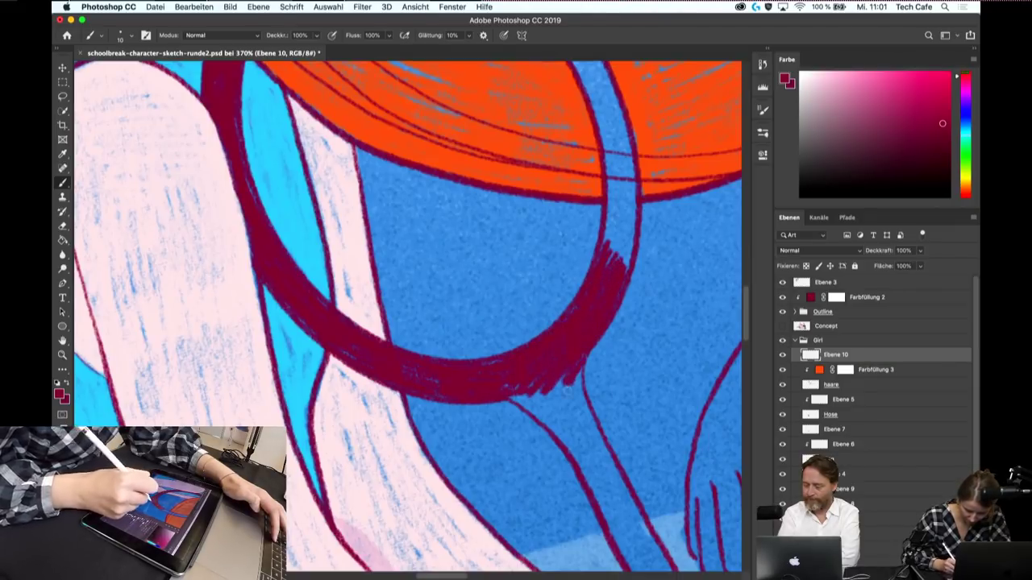
{"action": "scroll", "coordinate": [407, 315], "scroll_direction": "down", "scroll_amount": 5}
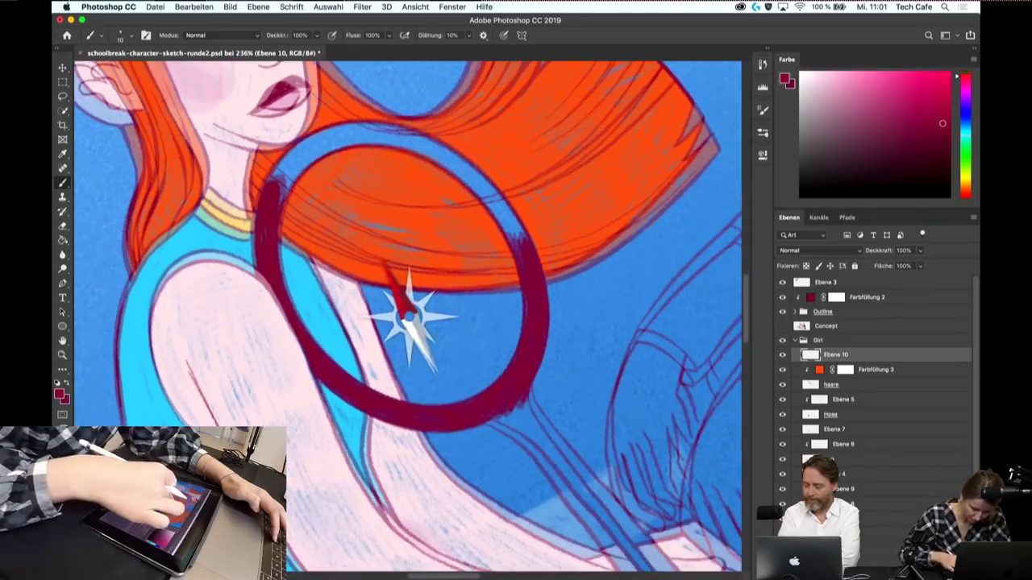
{"action": "left_click_drag", "start_coordinate": [484, 202], "coordinate": [363, 210]}
{"action": "scroll", "coordinate": [627, 477], "scroll_direction": "up", "scroll_amount": 3}
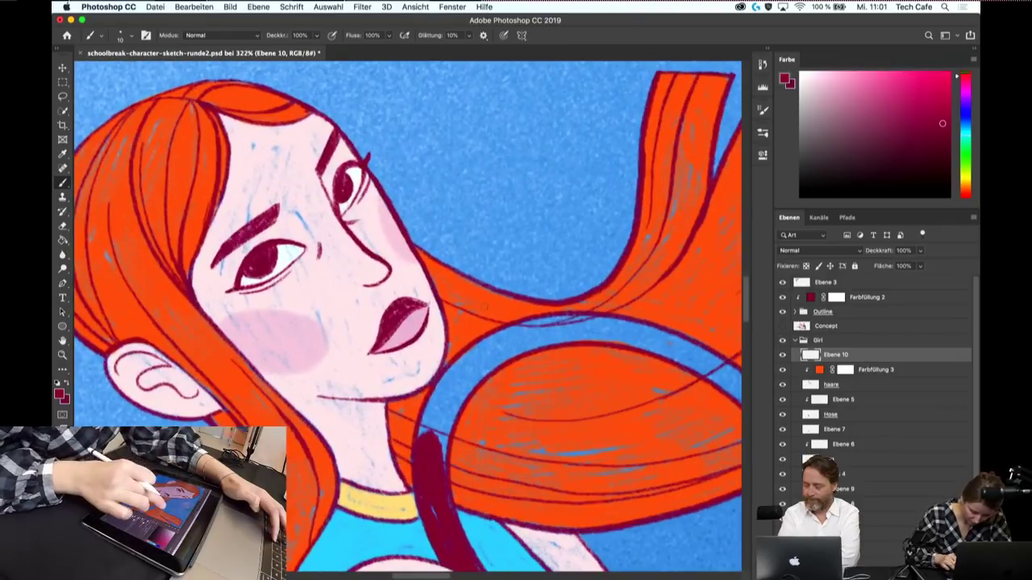
{"action": "scroll", "coordinate": [407, 318], "scroll_direction": "down", "scroll_amount": 3}
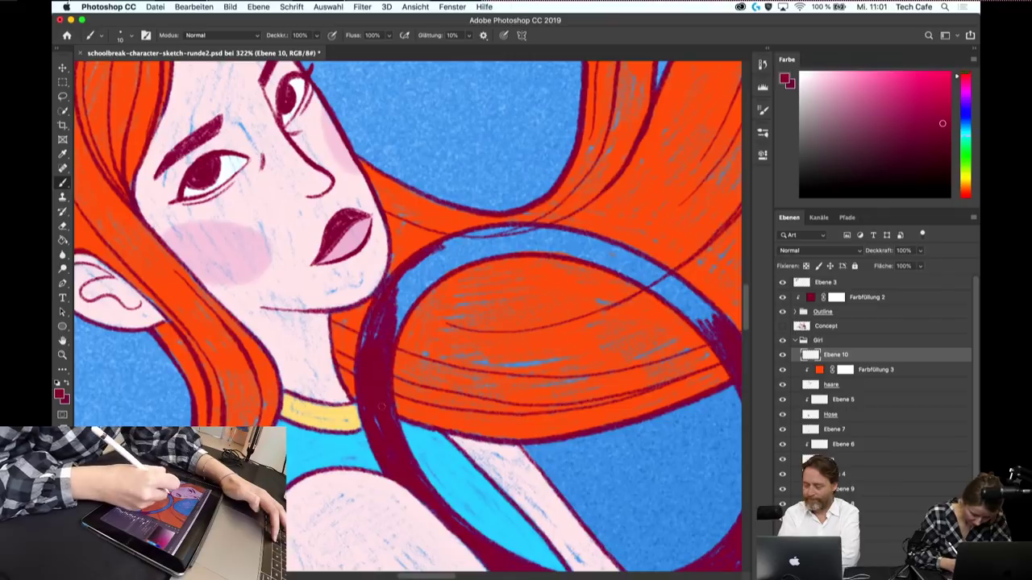
{"action": "left_click_drag", "start_coordinate": [445, 252], "coordinate": [398, 321]}
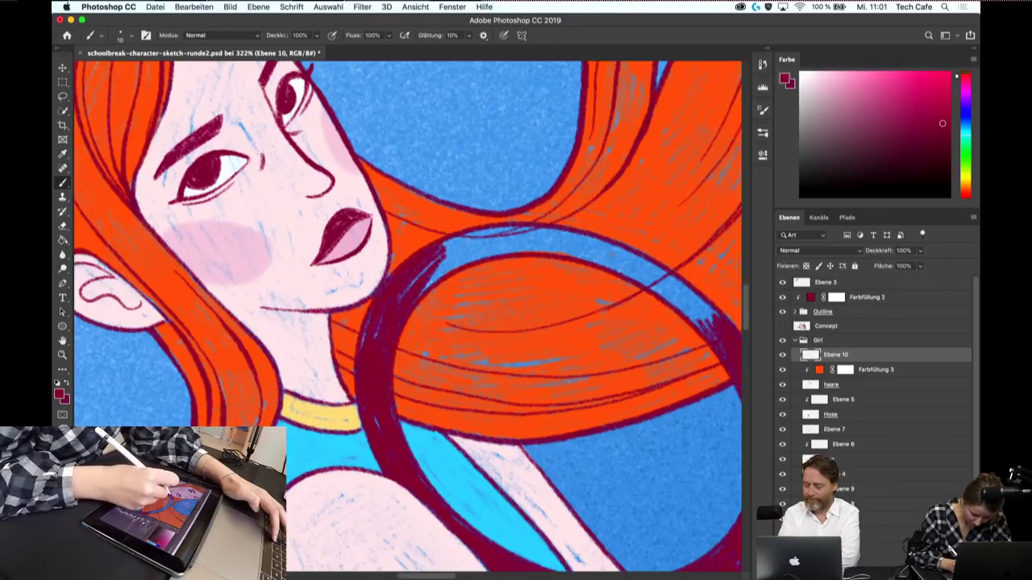
{"action": "left_click_drag", "start_coordinate": [492, 230], "coordinate": [421, 273]}
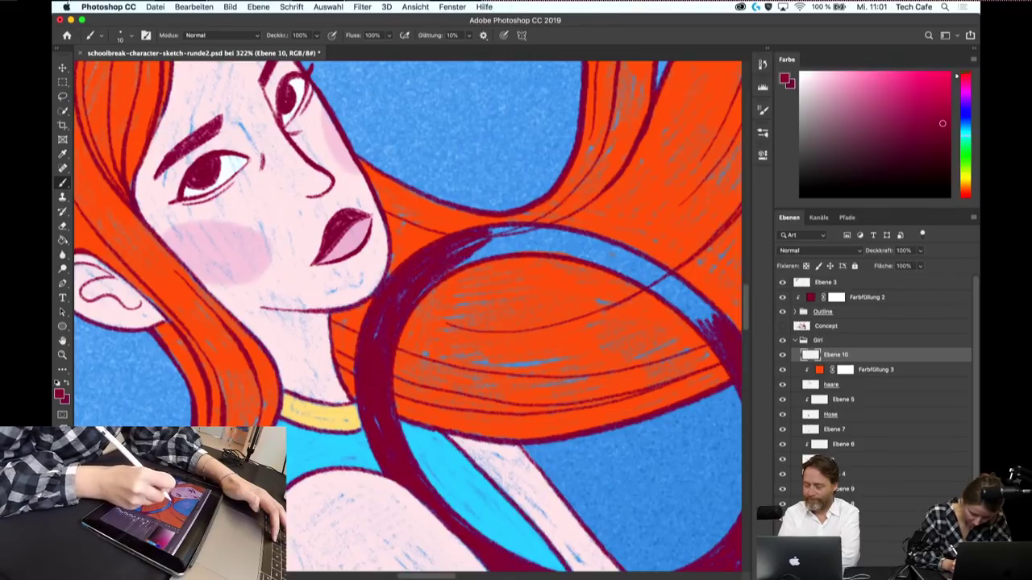
{"action": "mouse_move", "coordinate": [415, 322]}
{"action": "left_mouse_down"}
{"action": "mouse_move", "coordinate": [415, 334]}
{"action": "mouse_move", "coordinate": [334, 229]}
{"action": "left_mouse_up"}
{"action": "left_click_drag", "start_coordinate": [329, 150], "coordinate": [387, 207]}
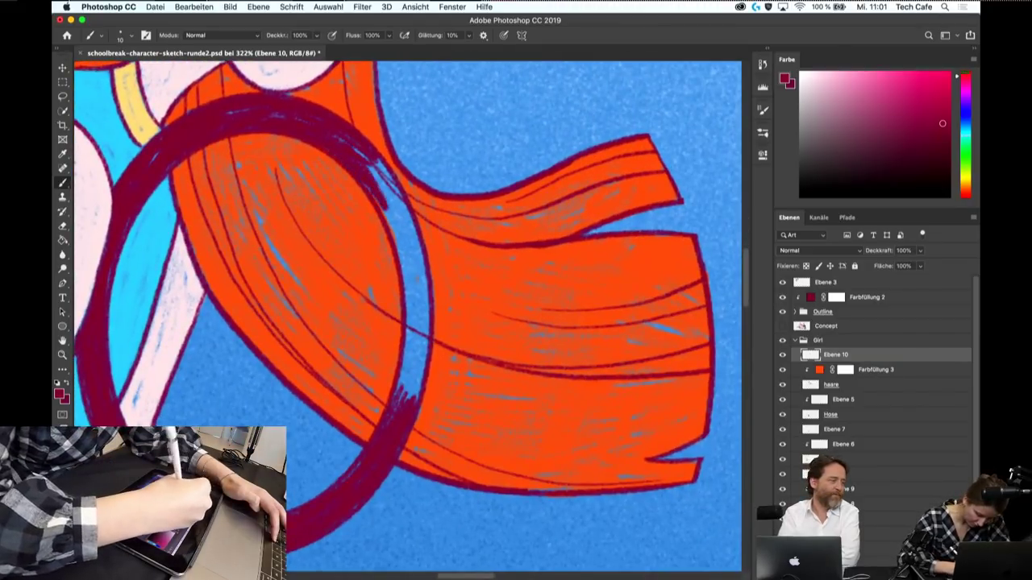
{"action": "mouse_move", "coordinate": [372, 161]}
{"action": "left_mouse_down"}
{"action": "mouse_move", "coordinate": [403, 212]}
{"action": "mouse_move", "coordinate": [409, 260]}
{"action": "left_mouse_up"}
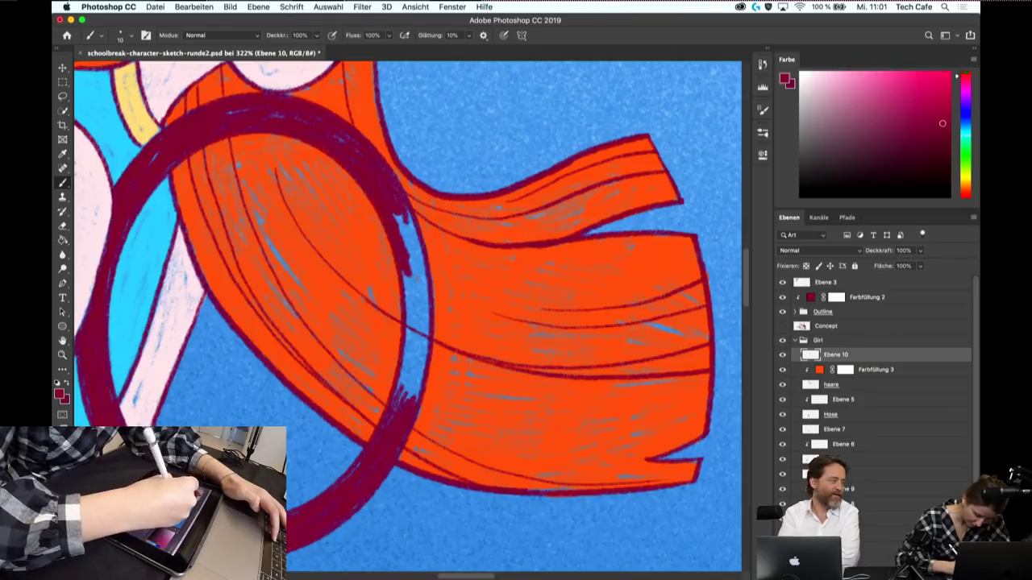
{"action": "mouse_move", "coordinate": [411, 213]}
{"action": "left_mouse_down"}
{"action": "mouse_move", "coordinate": [419, 280]}
{"action": "mouse_move", "coordinate": [404, 319]}
{"action": "left_mouse_up"}
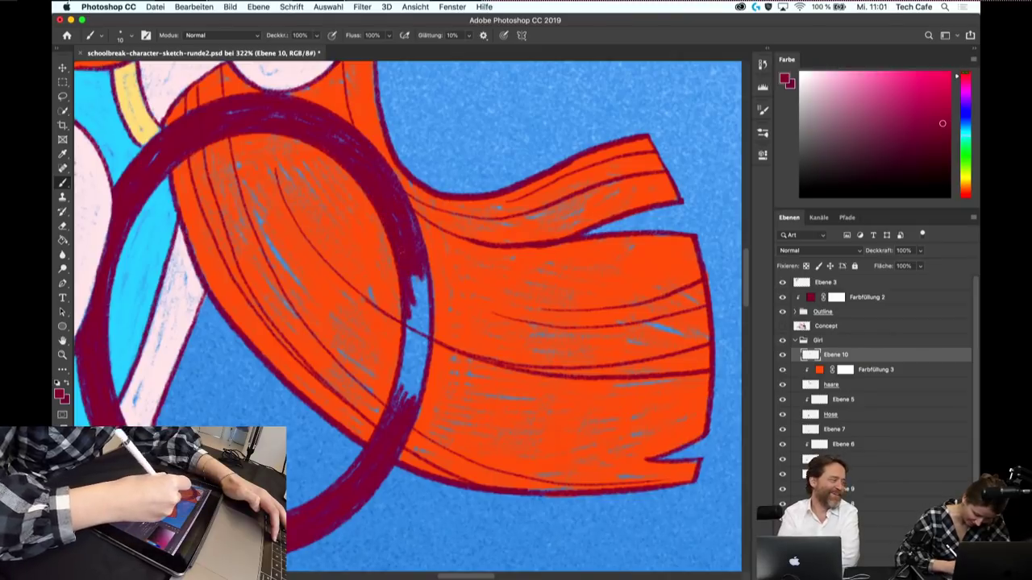
{"action": "left_click_drag", "start_coordinate": [416, 276], "coordinate": [412, 337]}
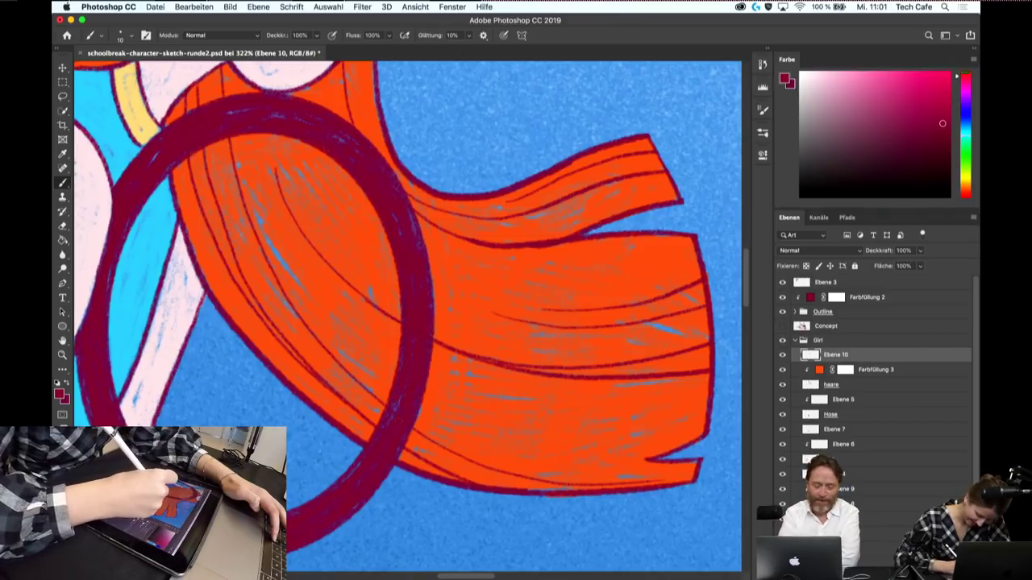
- Paint the racket neck and full handle dark red down to its end
{"action": "scroll", "coordinate": [408, 316], "scroll_direction": "down", "scroll_amount": 5}
{"action": "scroll", "coordinate": [407, 316], "scroll_direction": "down", "scroll_amount": 5}
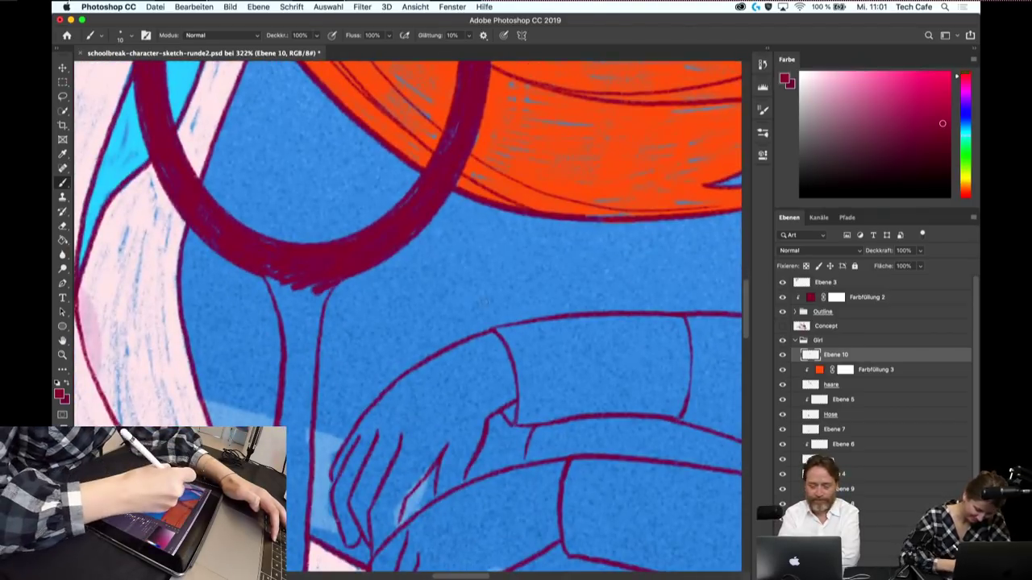
{"action": "left_click_drag", "start_coordinate": [273, 279], "coordinate": [287, 307]}
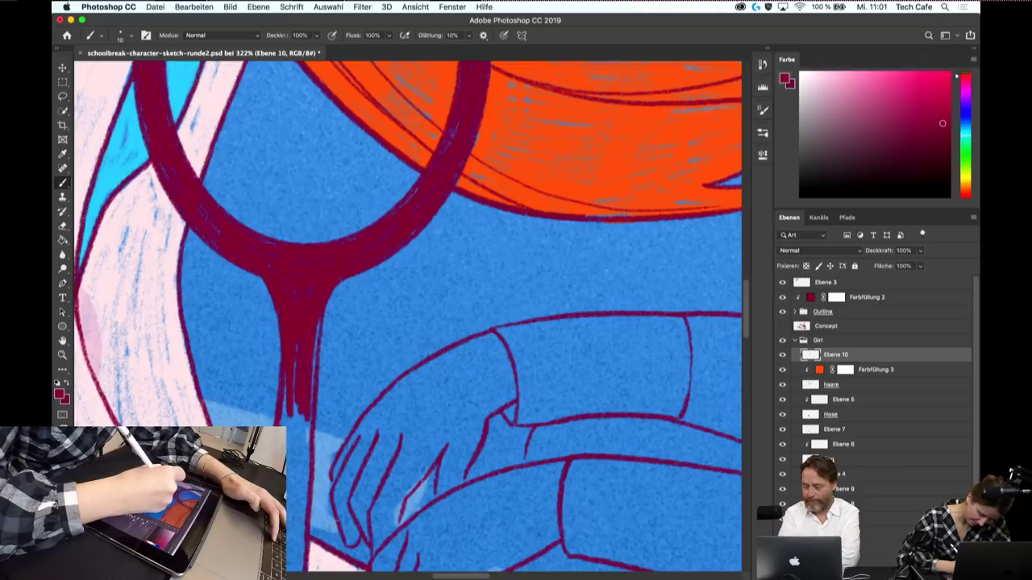
{"action": "scroll", "coordinate": [311, 411], "scroll_direction": "down", "scroll_amount": 3}
{"action": "left_click_drag", "start_coordinate": [311, 230], "coordinate": [303, 359]}
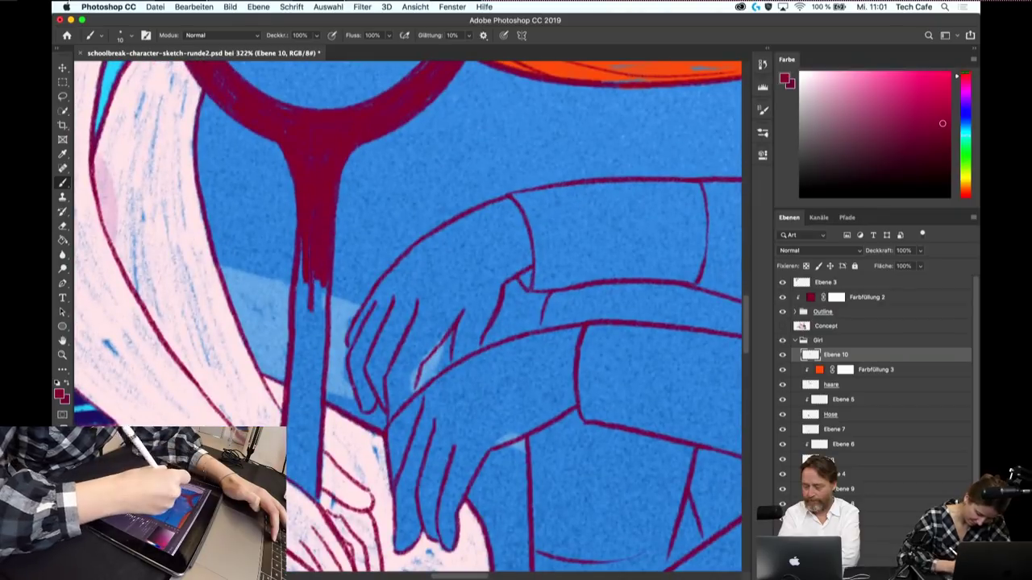
{"action": "left_click_drag", "start_coordinate": [299, 251], "coordinate": [293, 377]}
{"action": "mouse_move", "coordinate": [313, 274]}
{"action": "left_mouse_down"}
{"action": "mouse_move", "coordinate": [303, 379]}
{"action": "mouse_move", "coordinate": [321, 387]}
{"action": "mouse_move", "coordinate": [306, 447]}
{"action": "left_mouse_up"}
{"action": "left_click_drag", "start_coordinate": [300, 367], "coordinate": [297, 446]}
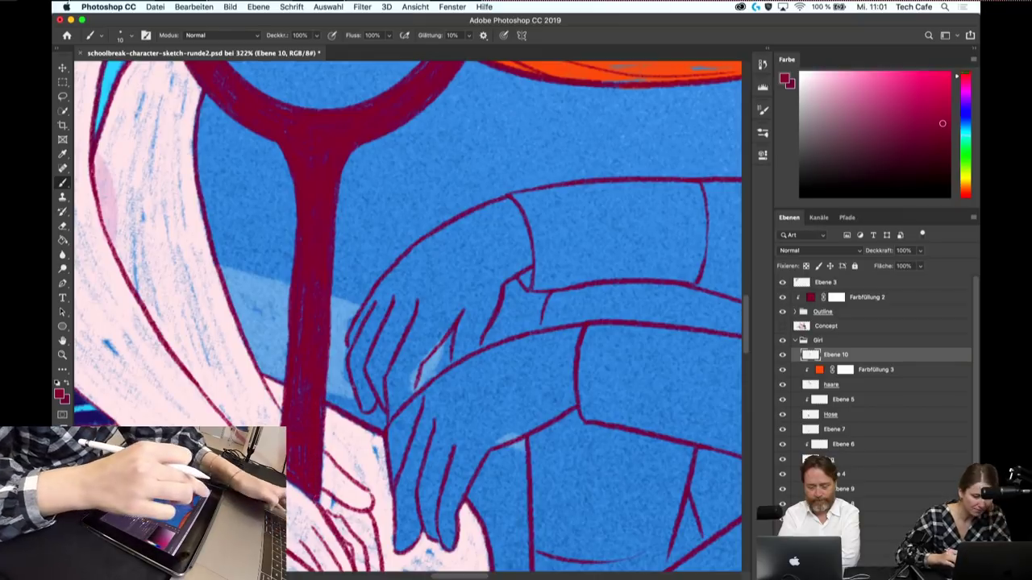
{"action": "left_click_drag", "start_coordinate": [313, 480], "coordinate": [322, 502]}
{"action": "key", "text": "ctrl+1"}
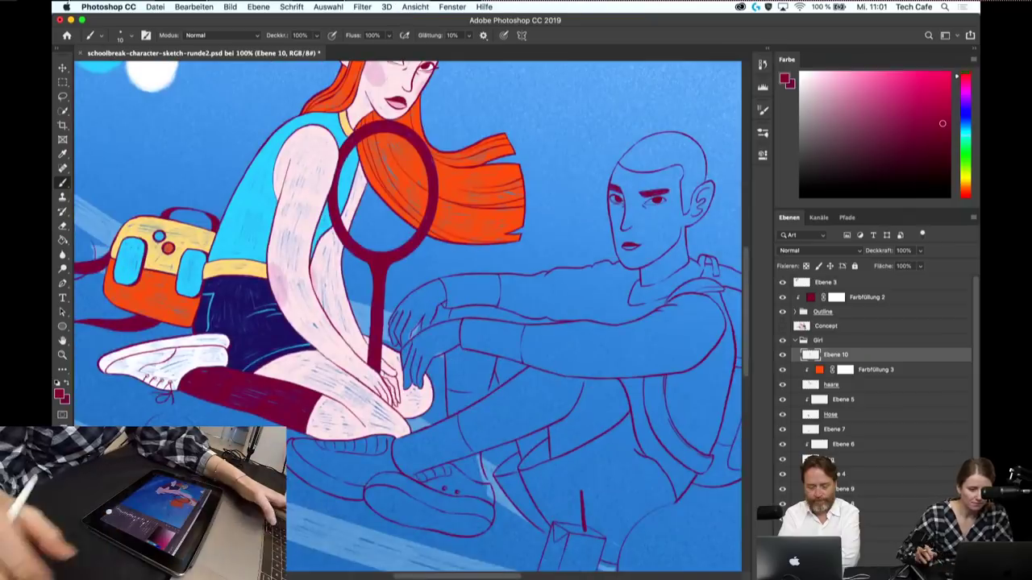
- Save the document and rename the racket layer to 'schläger'
{"action": "key", "text": "e"}
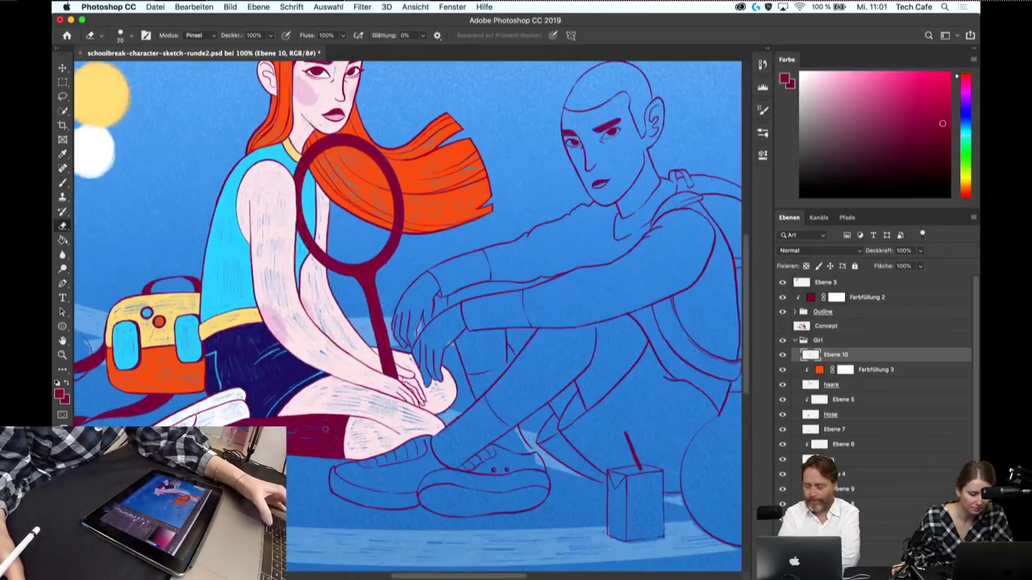
{"action": "key", "text": "ctrl+s"}
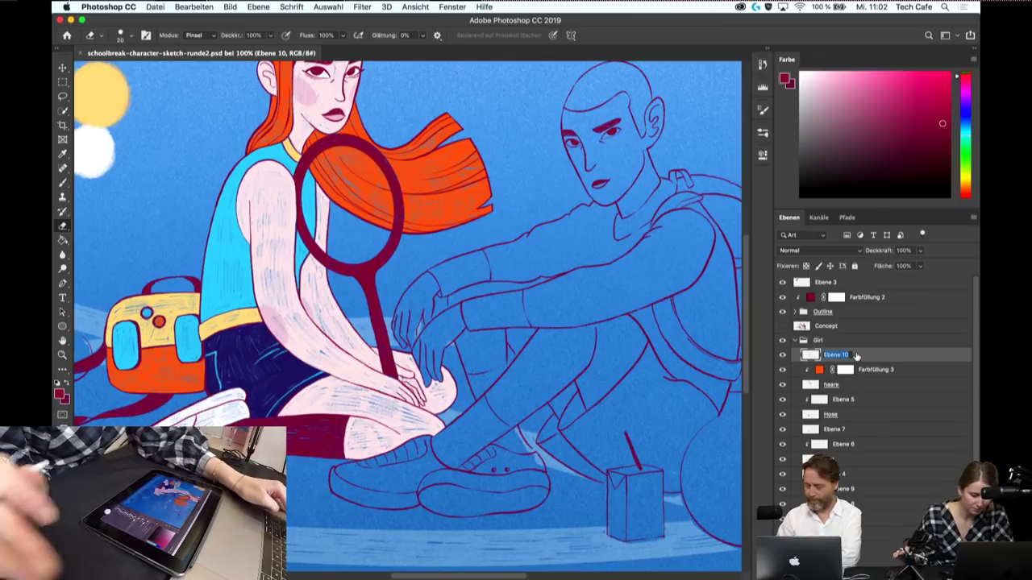
{"action": "type", "text": "schl"}
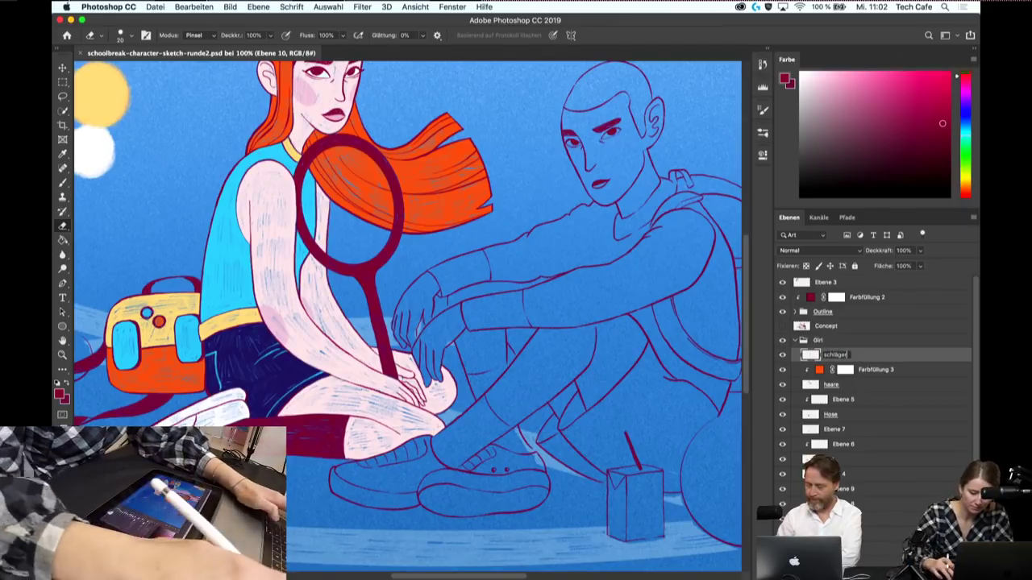
{"action": "type", "text": "äger"}
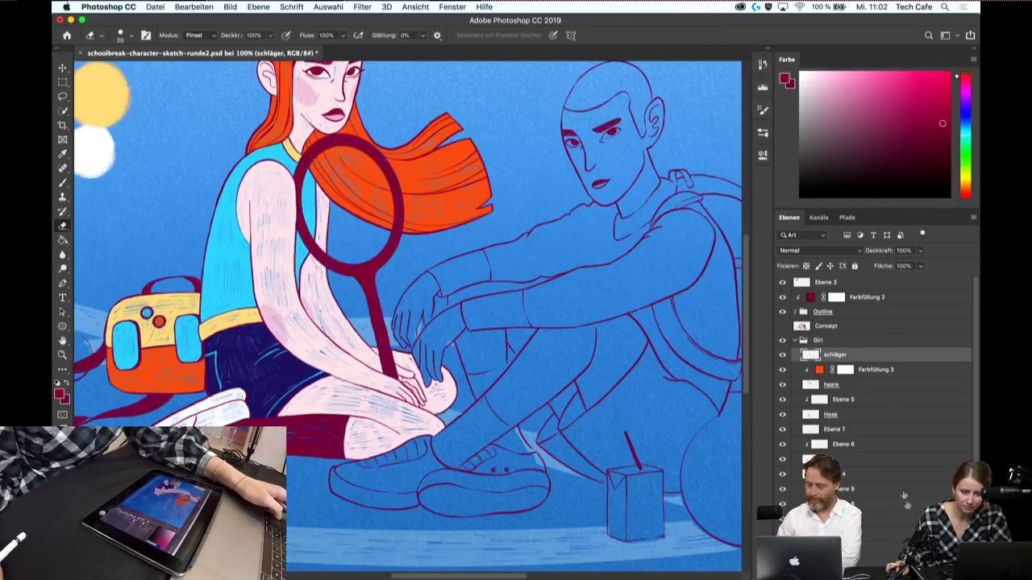
- On a new layer, paint an orange and cyan band on the racket grip using colours sampled from the artwork
{"action": "key", "text": "ctrl+shift+alt+n"}
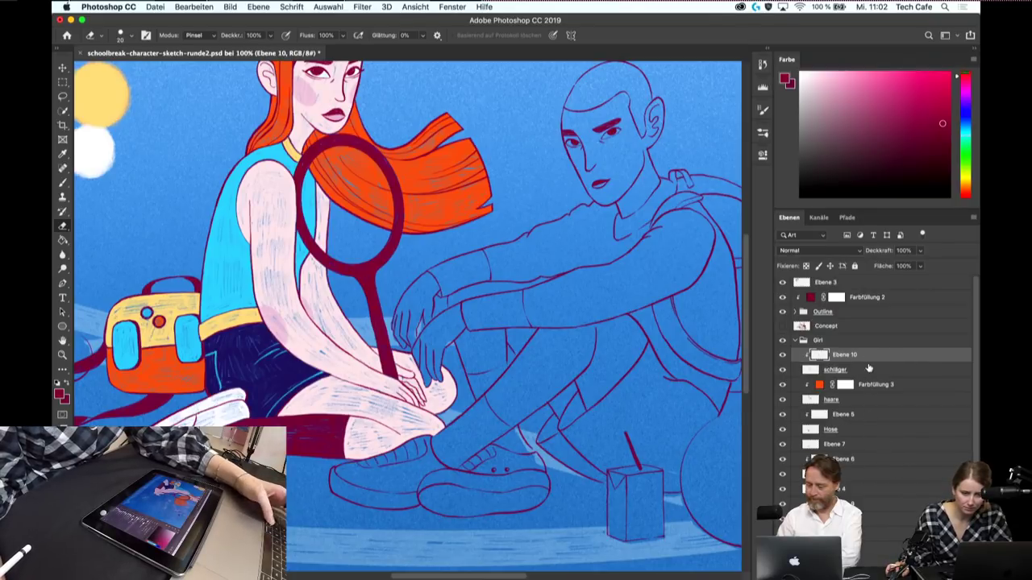
{"action": "key", "text": "b"}
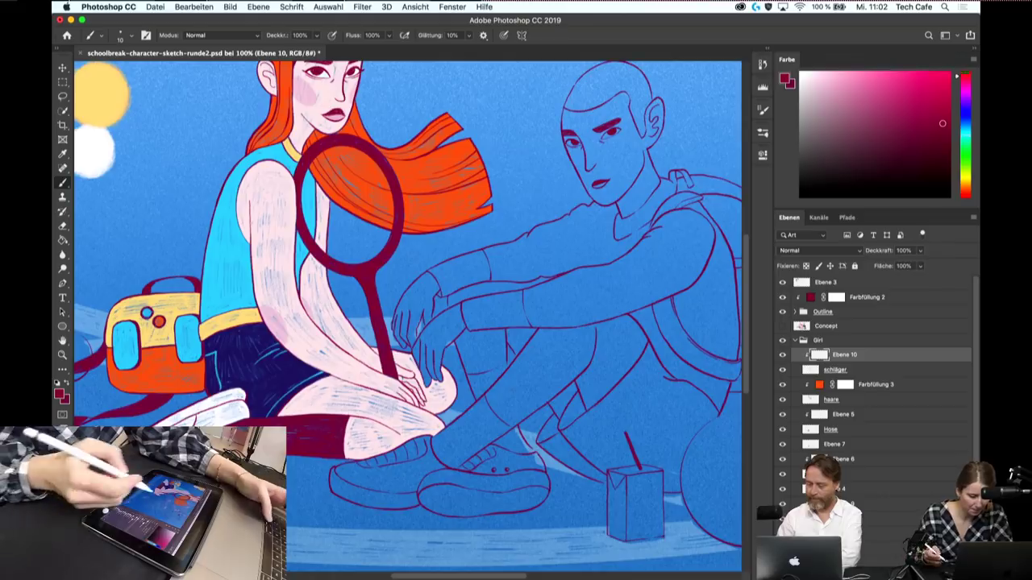
{"action": "left_click", "coordinate": [444, 202], "text": "alt"}
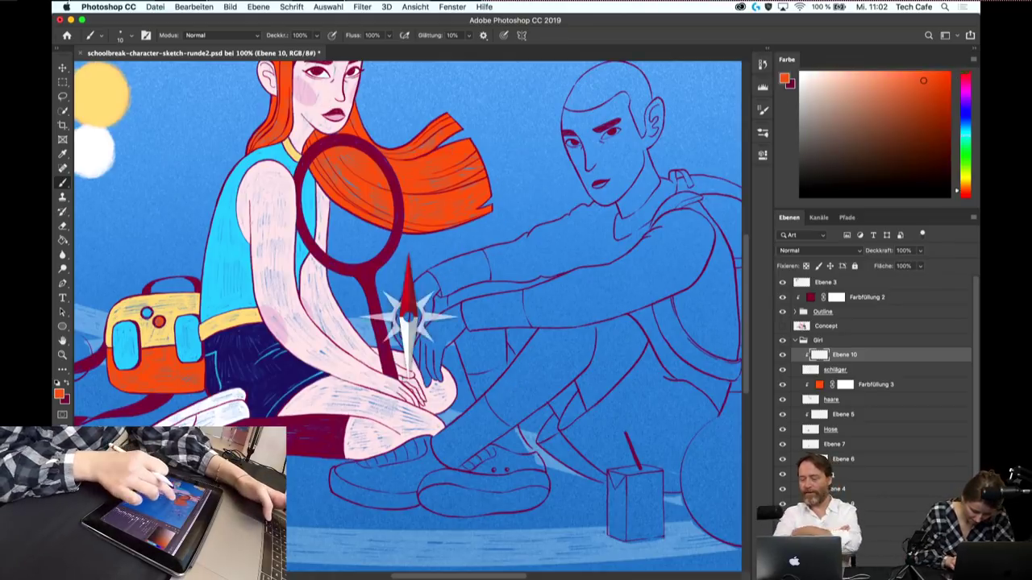
{"action": "scroll", "coordinate": [449, 363], "scroll_direction": "up", "scroll_amount": 5}
{"action": "scroll", "coordinate": [408, 320], "scroll_direction": "down", "scroll_amount": 1}
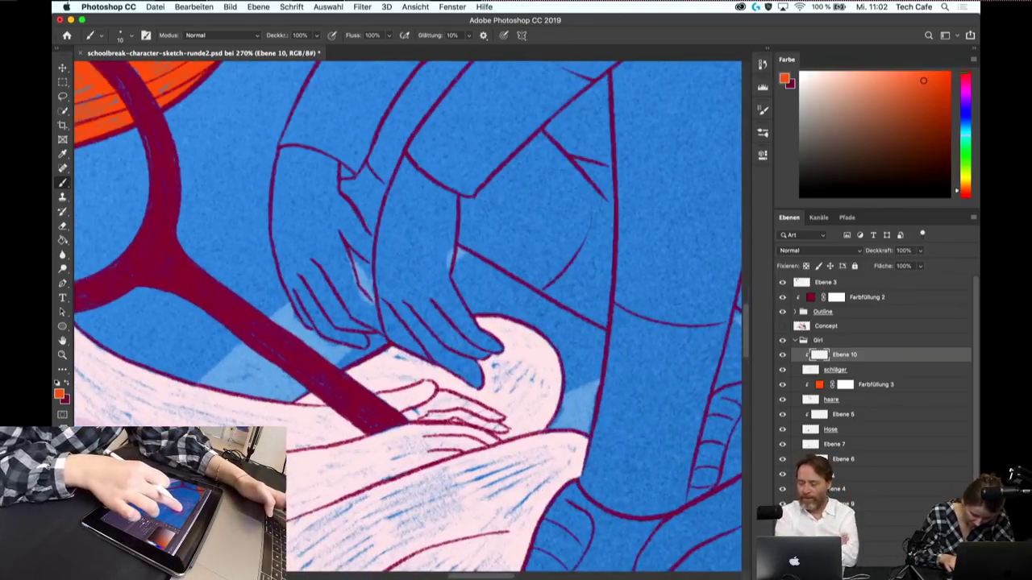
{"action": "scroll", "coordinate": [408, 319], "scroll_direction": "down", "scroll_amount": 1}
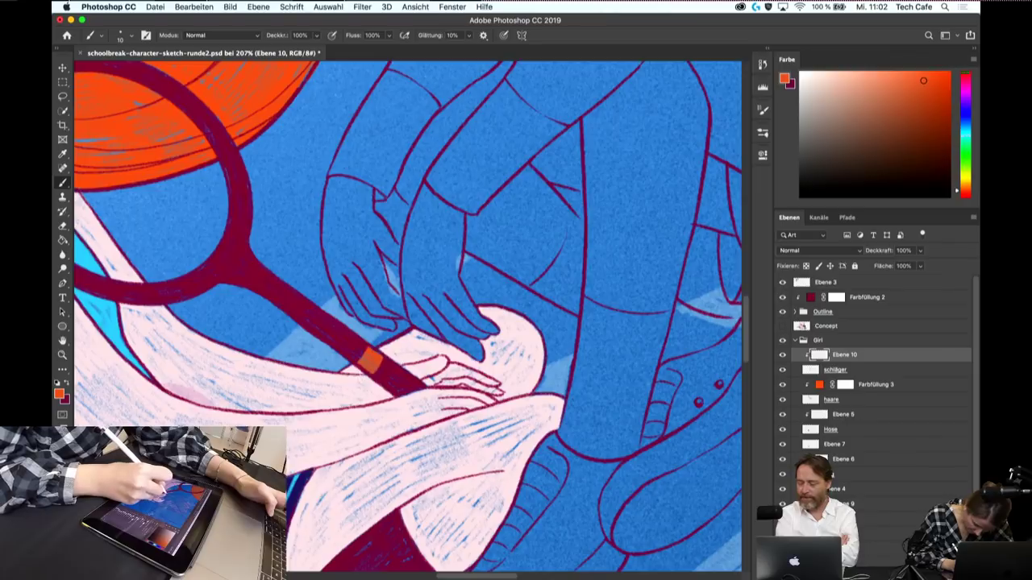
{"action": "scroll", "coordinate": [407, 316], "scroll_direction": "down", "scroll_amount": 5}
{"action": "scroll", "coordinate": [408, 316], "scroll_direction": "left", "scroll_amount": 5}
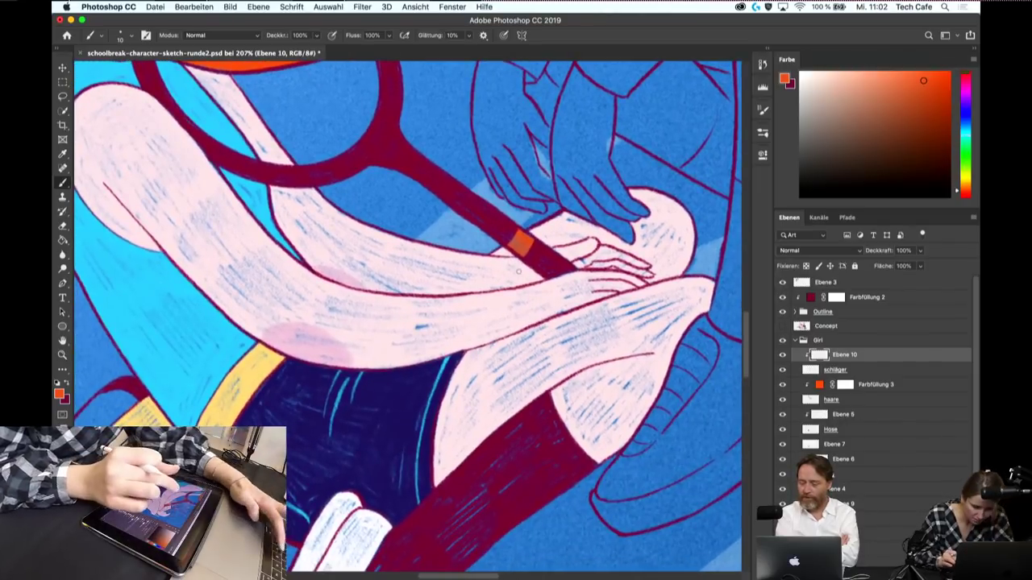
{"action": "left_click", "coordinate": [226, 359], "text": "alt"}
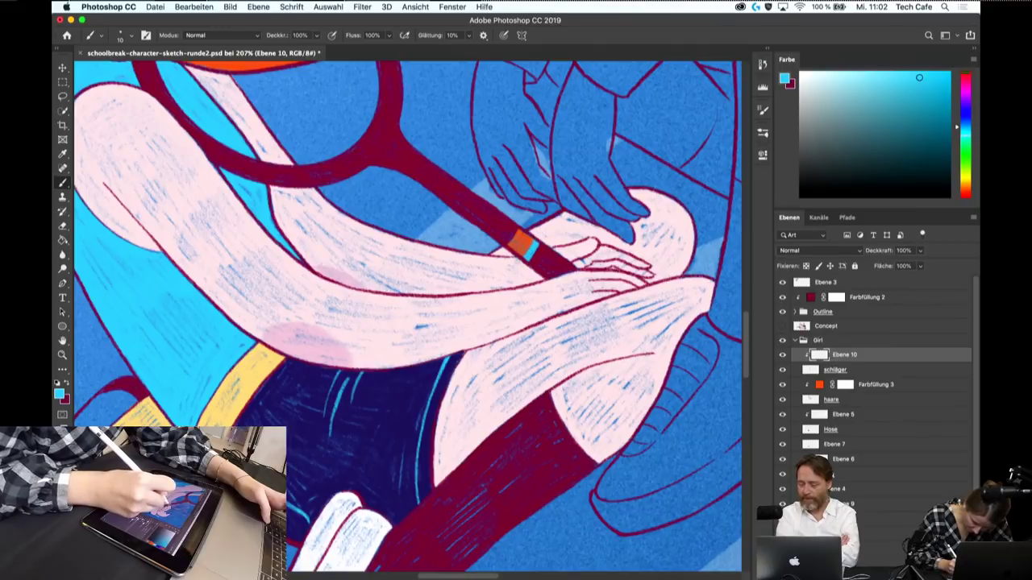
{"action": "left_click_drag", "start_coordinate": [527, 247], "coordinate": [561, 274]}
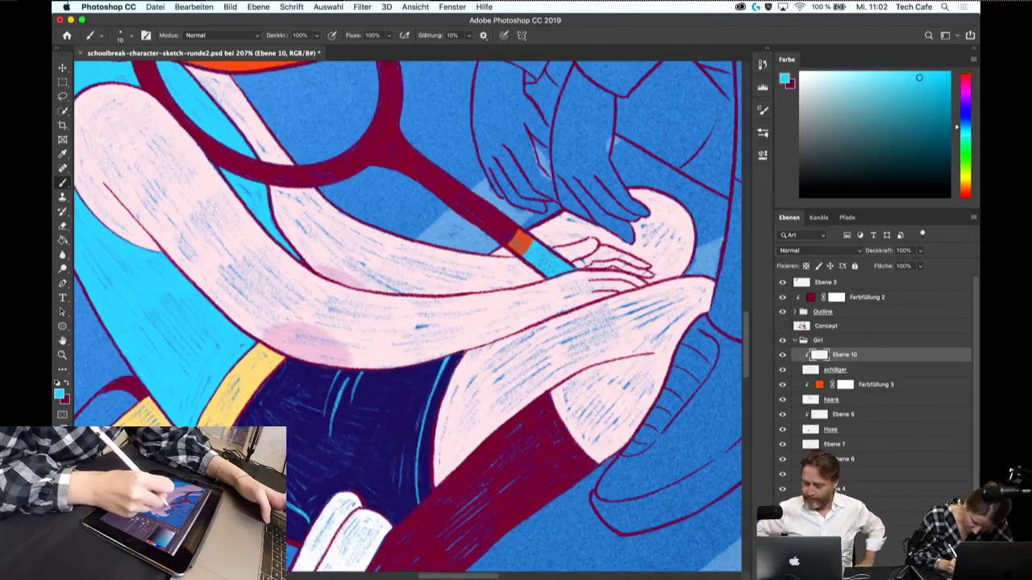
{"action": "left_click_drag", "start_coordinate": [552, 236], "coordinate": [554, 241]}
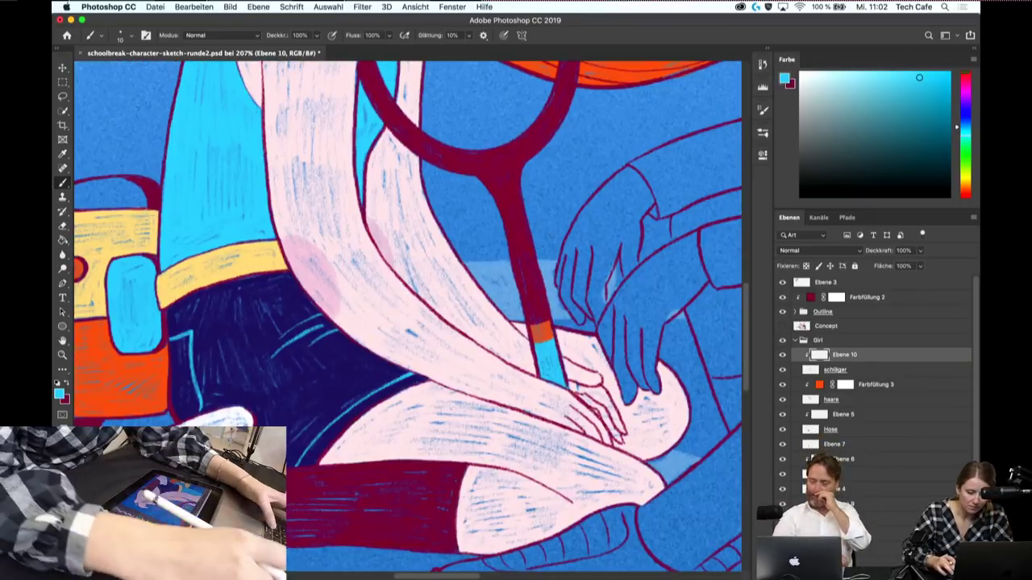
- Fit the whole illustration, save, and add new layer Ebene 11
{"action": "key", "text": "super+0"}
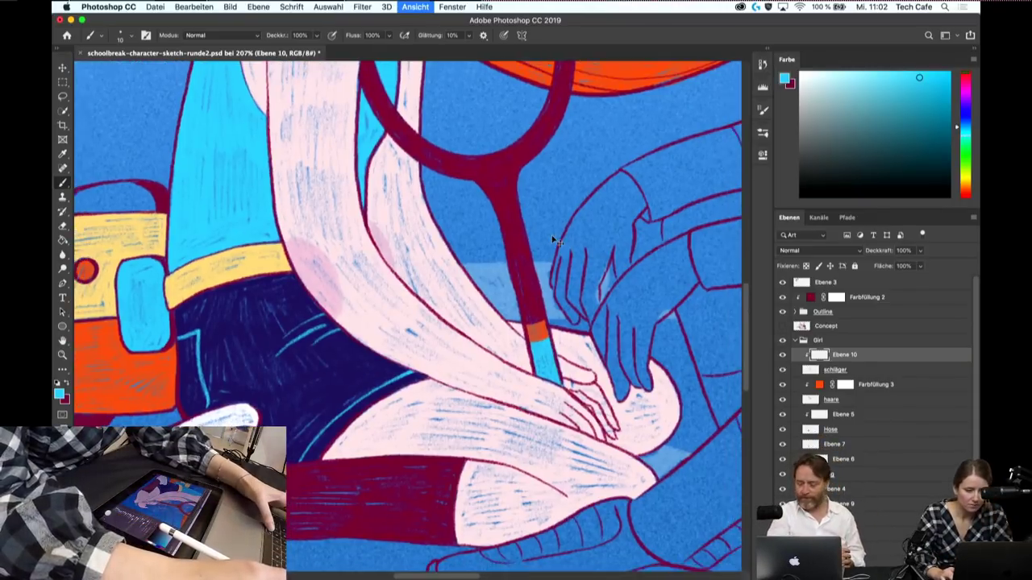
{"action": "key", "text": "super+s"}
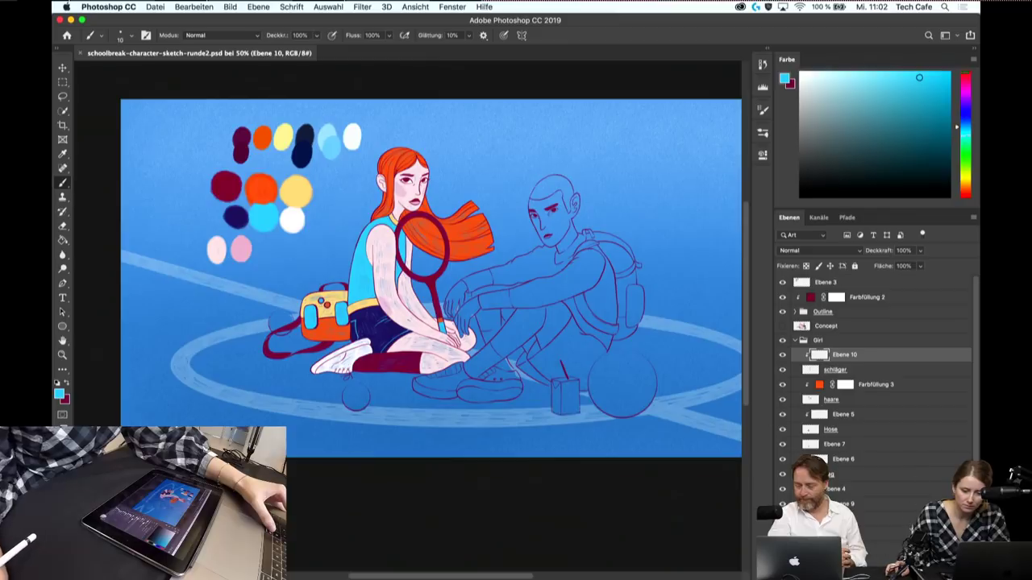
{"action": "key", "text": "super+shift+alt+n"}
- Zoom in on the racket and keep brush size controlled by pen pressure in Shape Dynamics
{"action": "key", "text": "z"}
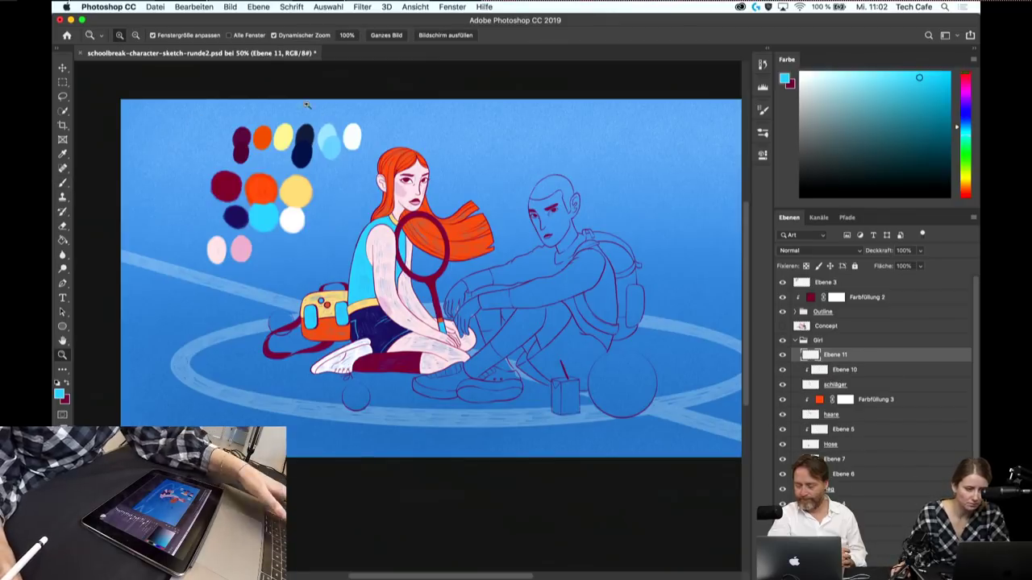
{"action": "key", "text": "b"}
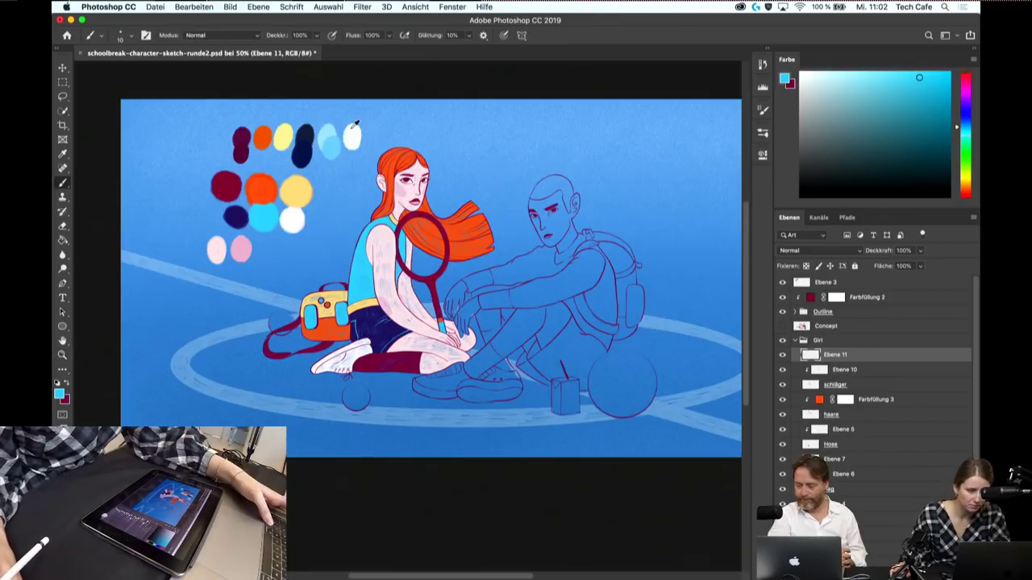
{"action": "key", "text": "z"}
{"action": "left_click", "coordinate": [423, 230]}
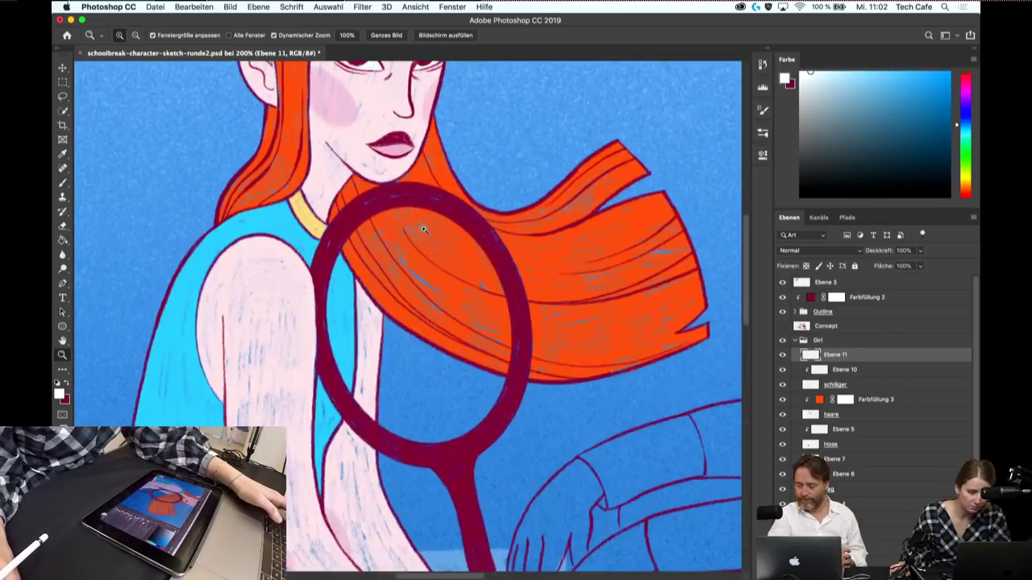
{"action": "left_click", "coordinate": [764, 133]}
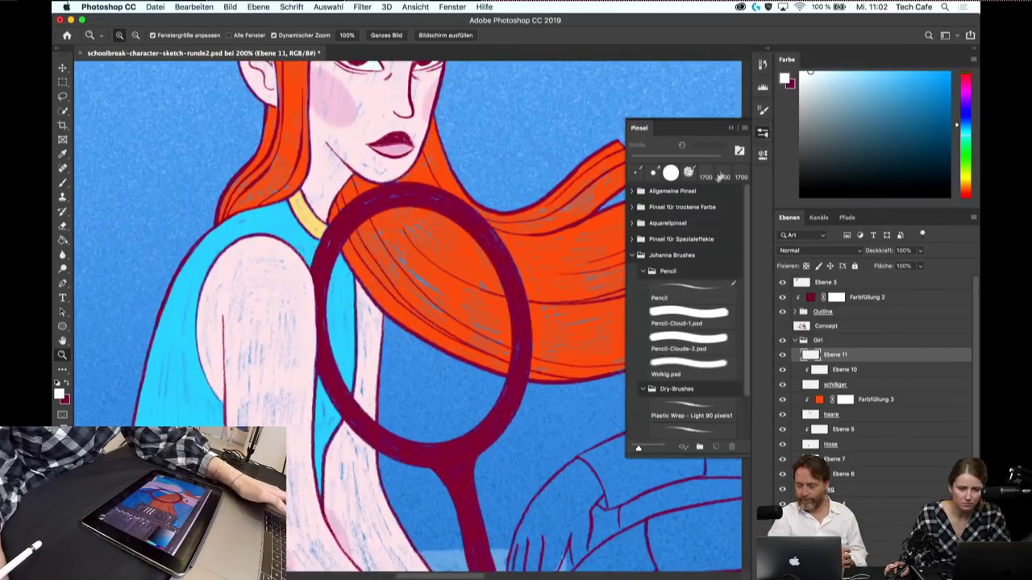
{"action": "left_click", "coordinate": [764, 112]}
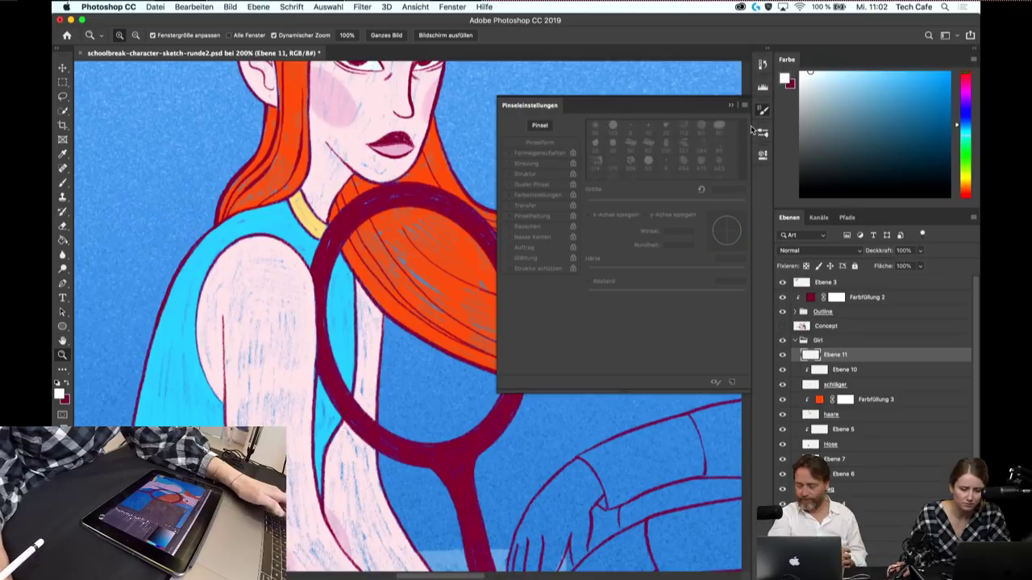
{"action": "key", "text": "b"}
{"action": "left_click", "coordinate": [539, 153]}
{"action": "left_click", "coordinate": [668, 146]}
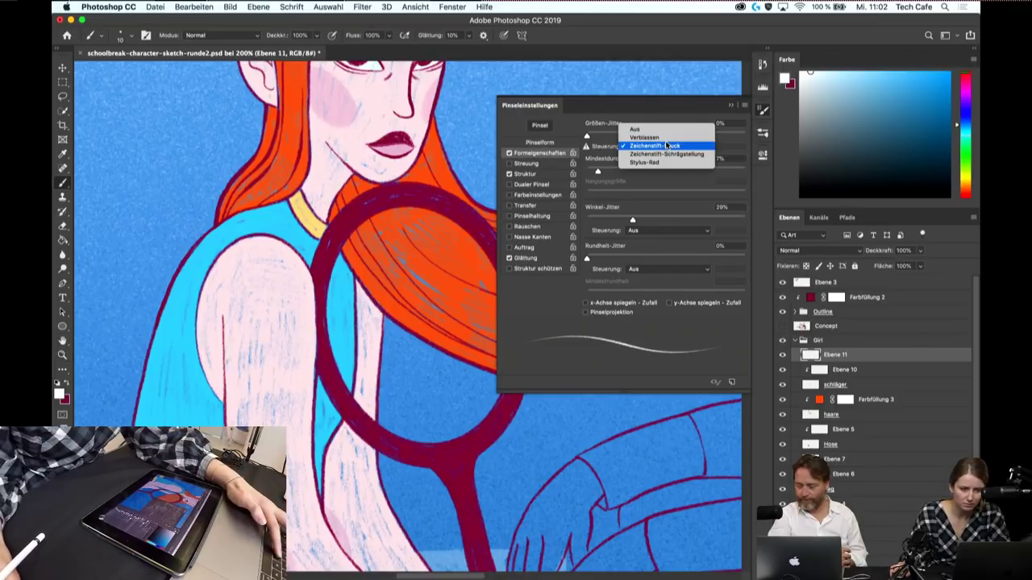
{"action": "left_click", "coordinate": [668, 146]}
{"action": "key", "text": "F5"}
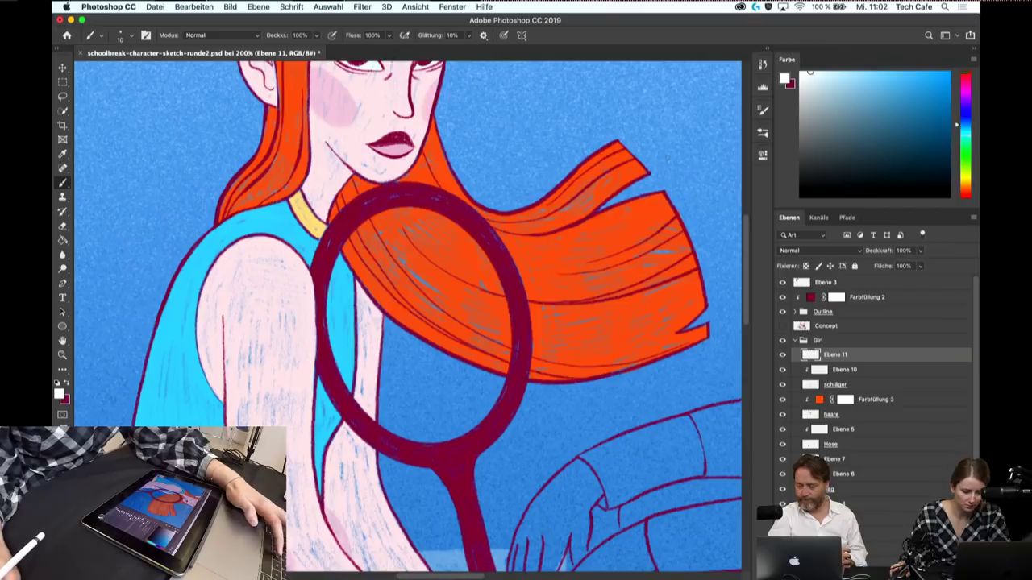
{"action": "scroll", "coordinate": [403, 322], "scroll_direction": "down", "scroll_amount": 3}
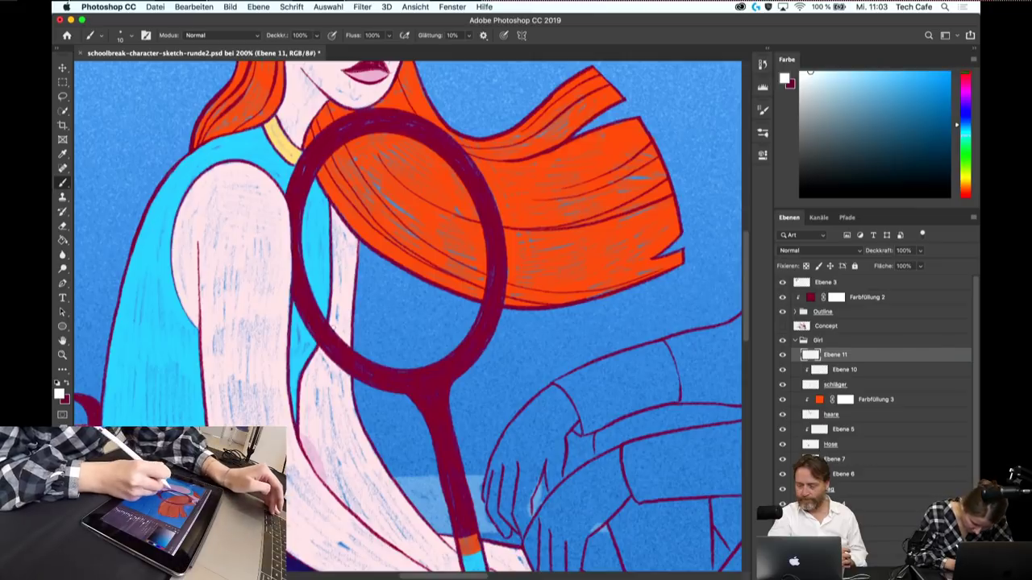
- Draw a straight white string diagonally across the racket head
{"action": "left_click_drag", "start_coordinate": [330, 323], "coordinate": [486, 282]}
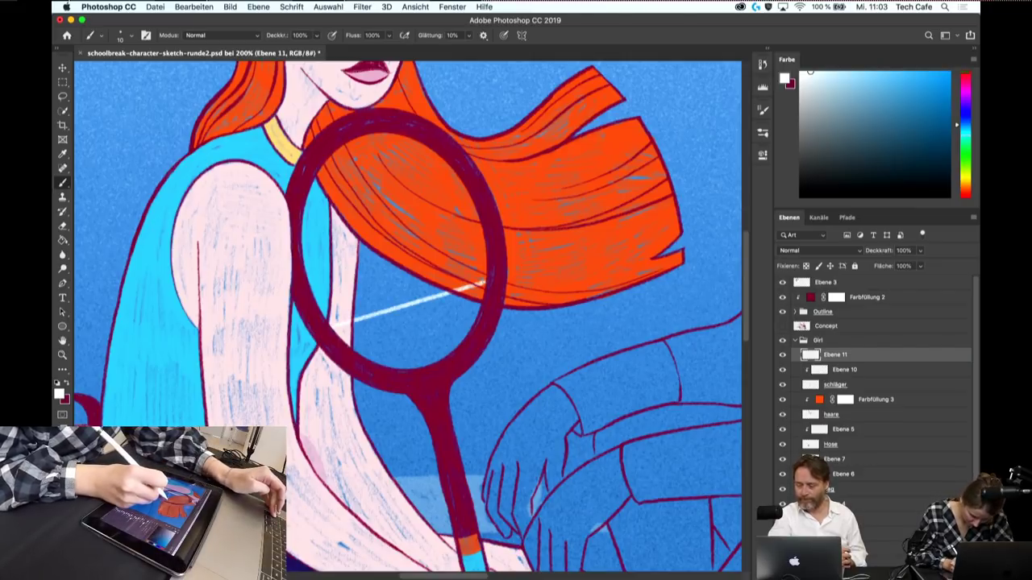
{"action": "key", "text": "ctrl+z"}
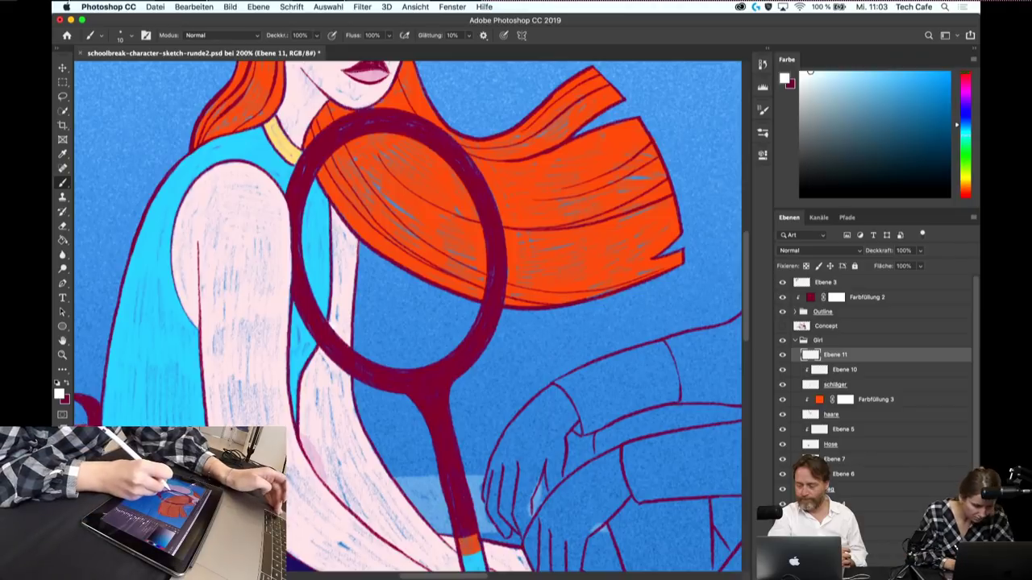
{"action": "left_click_drag", "start_coordinate": [331, 322], "coordinate": [487, 278]}
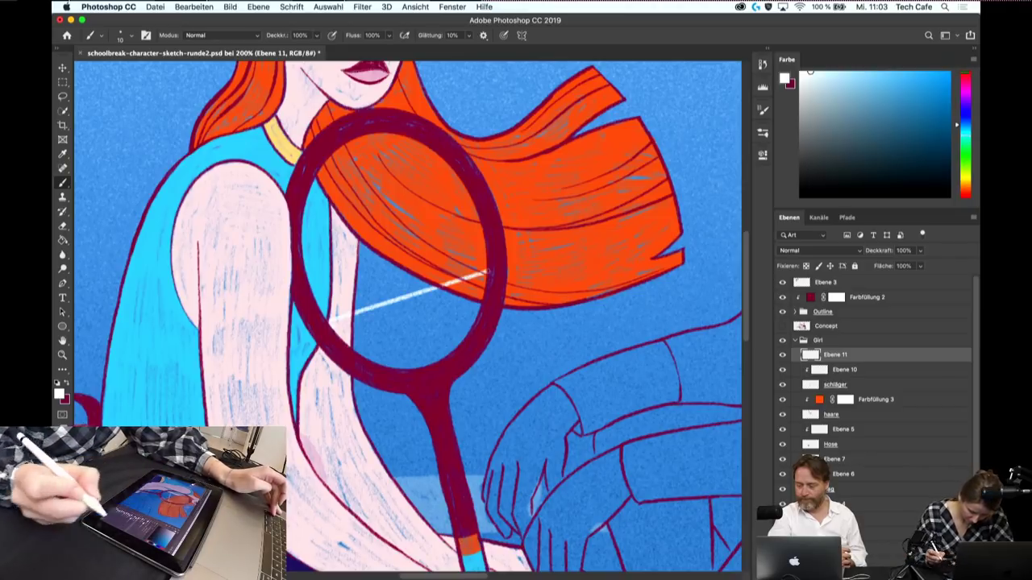
{"action": "key", "text": "ctrl+z"}
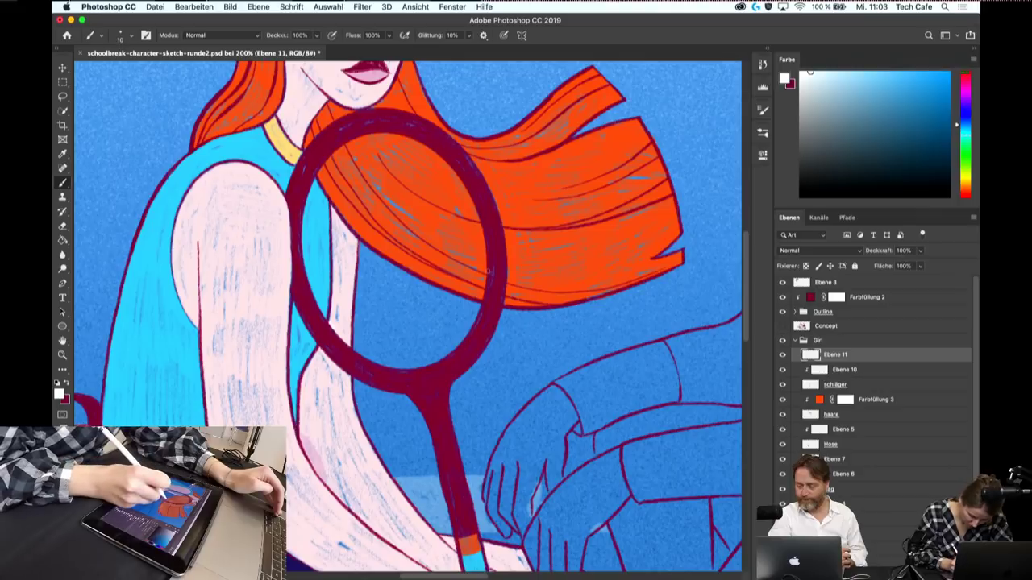
{"action": "left_click_drag", "start_coordinate": [336, 326], "coordinate": [482, 295]}
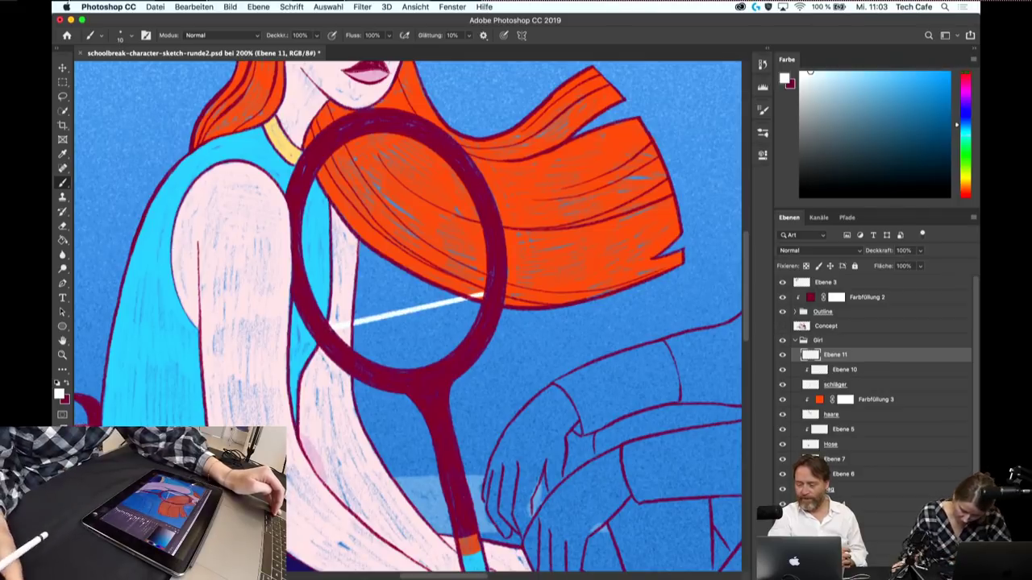
- Move the racket layers above the Girl group, collapse it, and select schläger
{"action": "left_click", "coordinate": [835, 385], "text": "shift"}
{"action": "left_click_drag", "start_coordinate": [835, 385], "coordinate": [826, 296]}
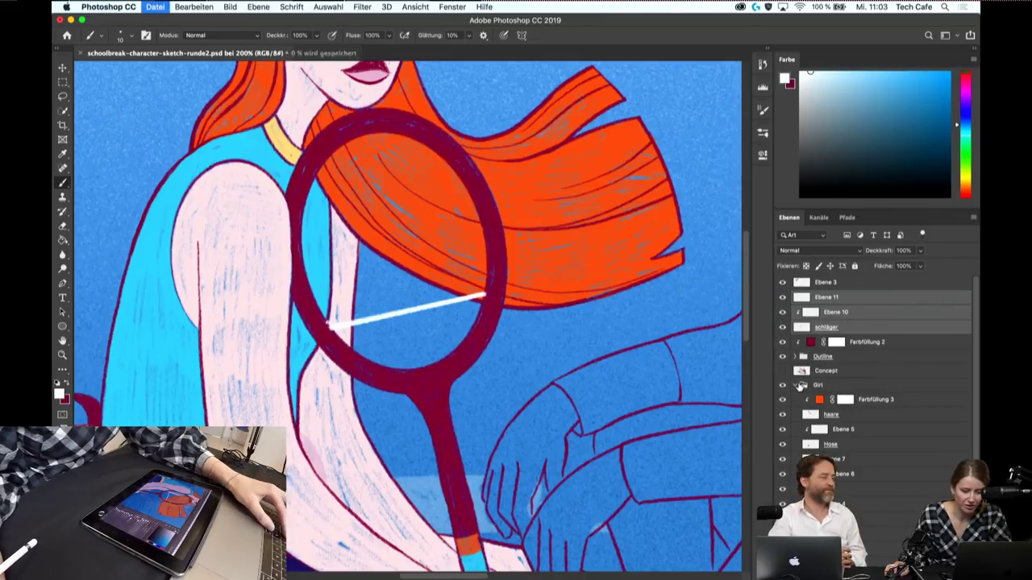
{"action": "left_click", "coordinate": [797, 386]}
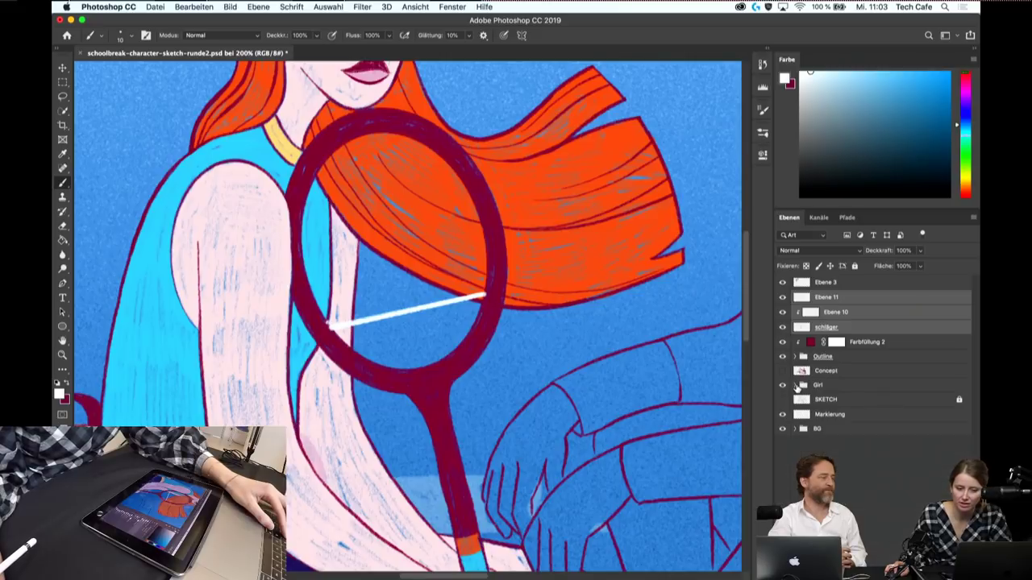
{"action": "left_click", "coordinate": [840, 332]}
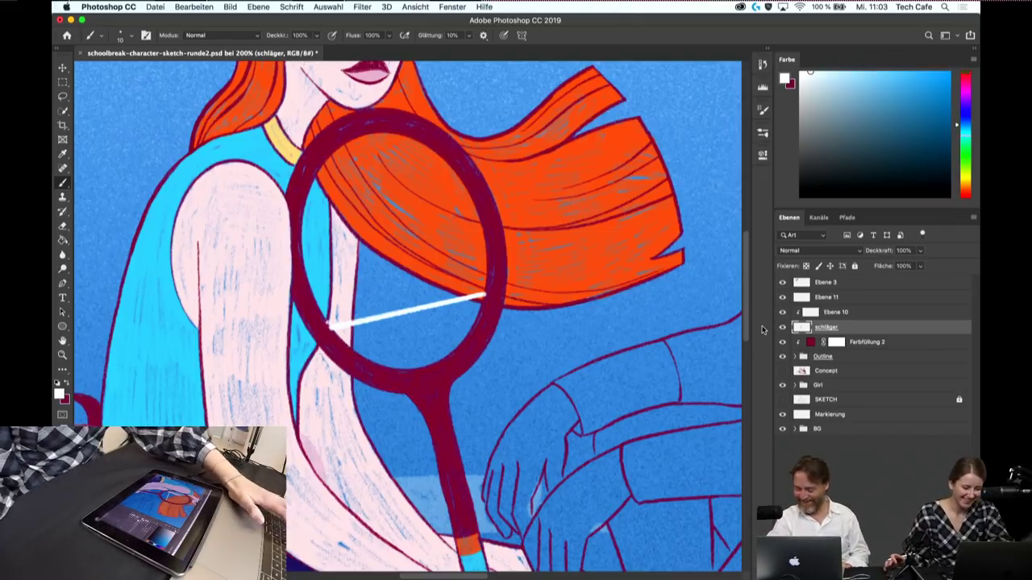
- Clear the extra white stroke from the racket with undo and Backspace
{"action": "scroll", "coordinate": [423, 330], "scroll_direction": "up", "scroll_amount": 2}
{"action": "scroll", "coordinate": [424, 330], "scroll_direction": "up", "scroll_amount": 2}
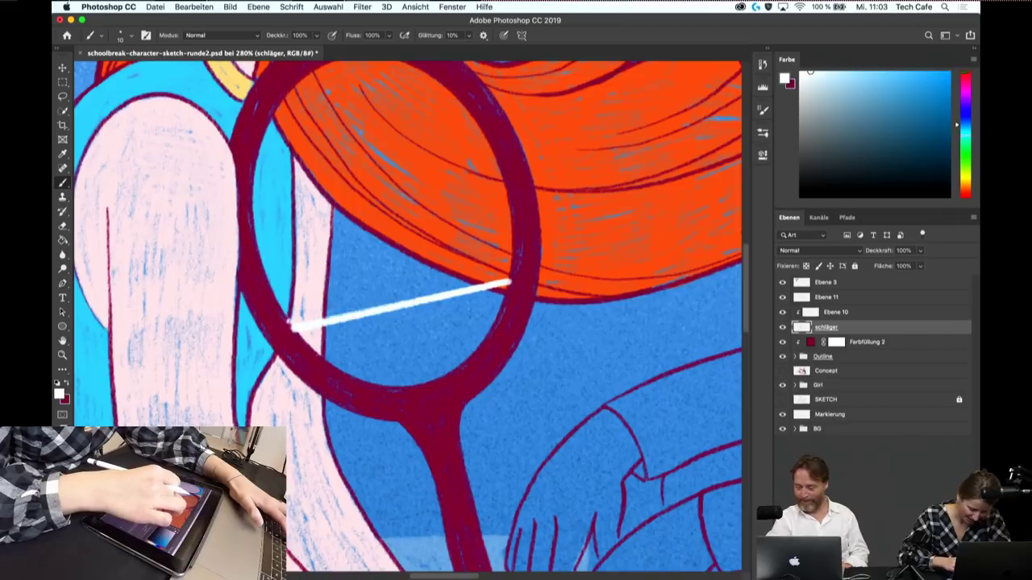
{"action": "key", "text": "e"}
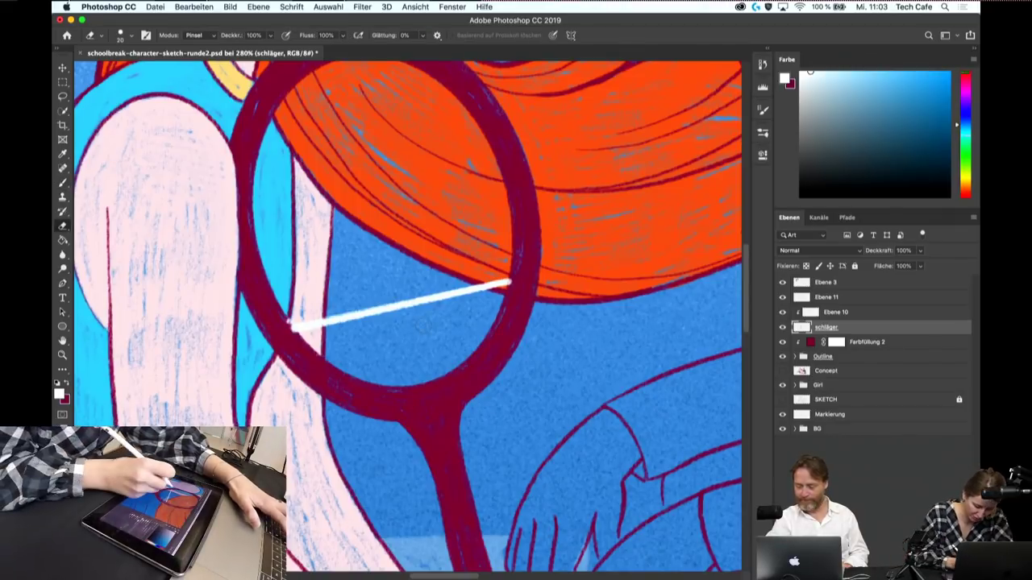
{"action": "key", "text": "super+z"}
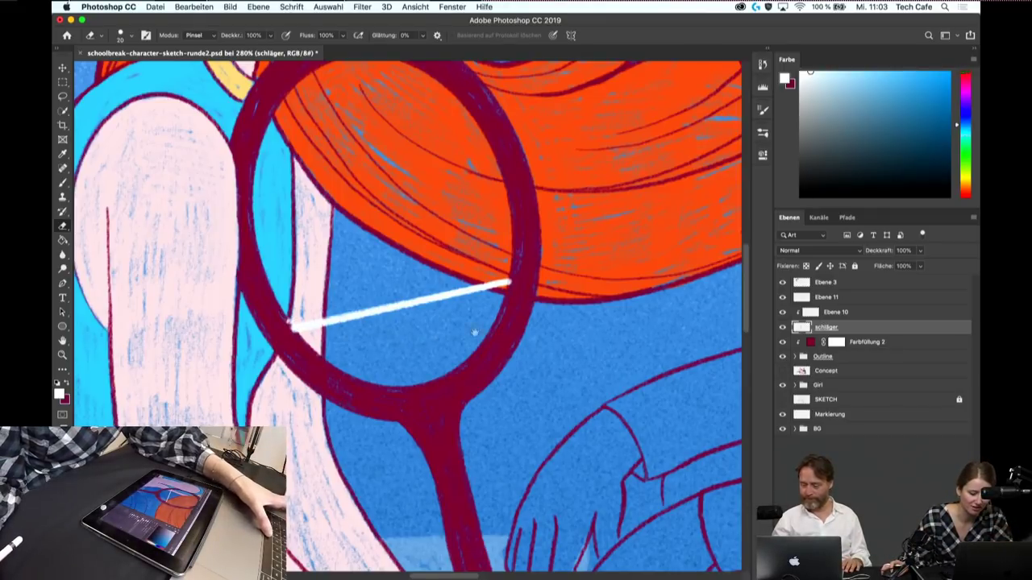
{"action": "left_click_drag", "start_coordinate": [474, 333], "coordinate": [480, 299]}
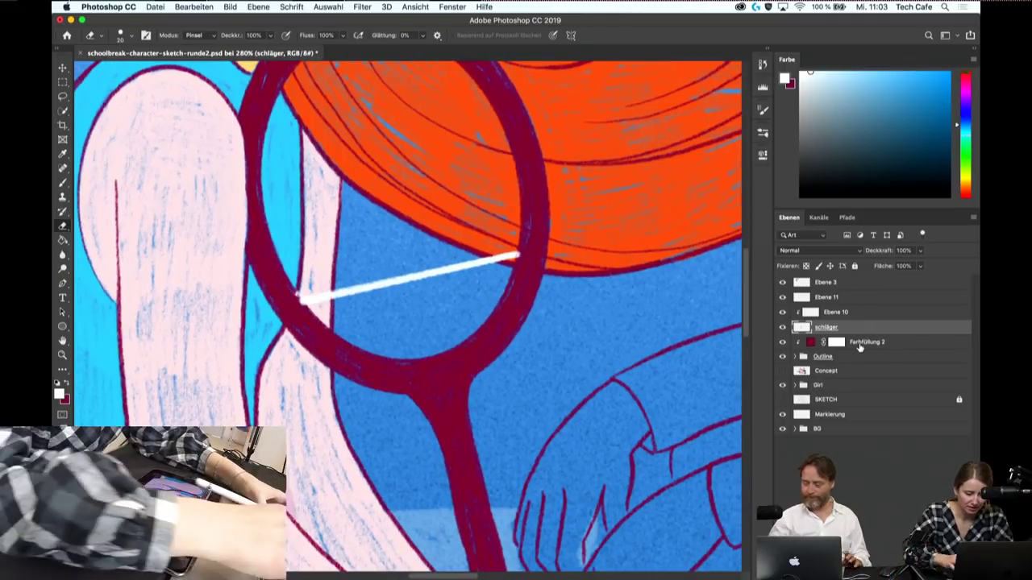
{"action": "key", "text": "BackSpace"}
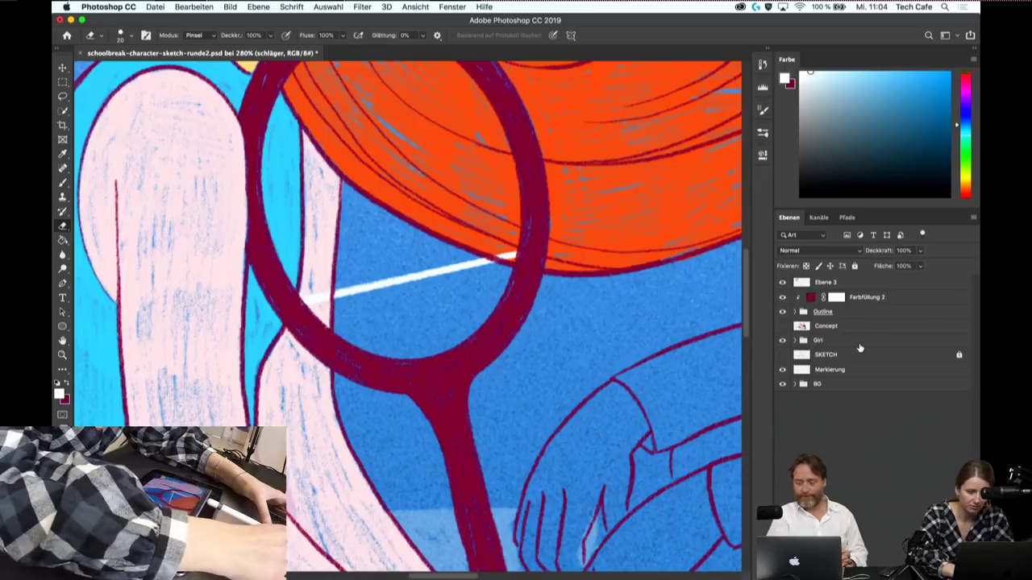
- Move Ebene 11 below Ebene 3 in the Girl group and reduce the brush to size 8
{"action": "left_click", "coordinate": [796, 342]}
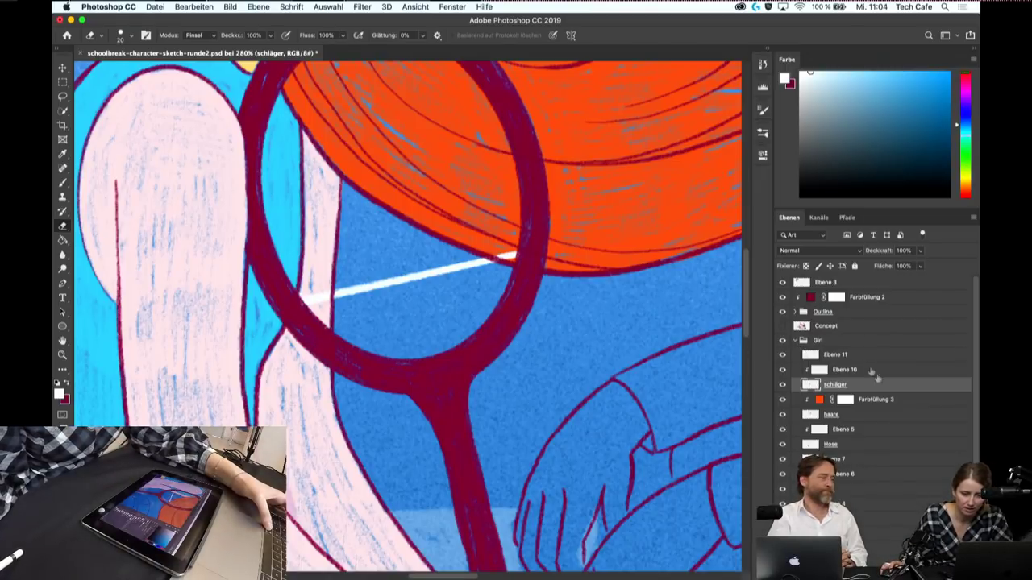
{"action": "left_click", "coordinate": [782, 355]}
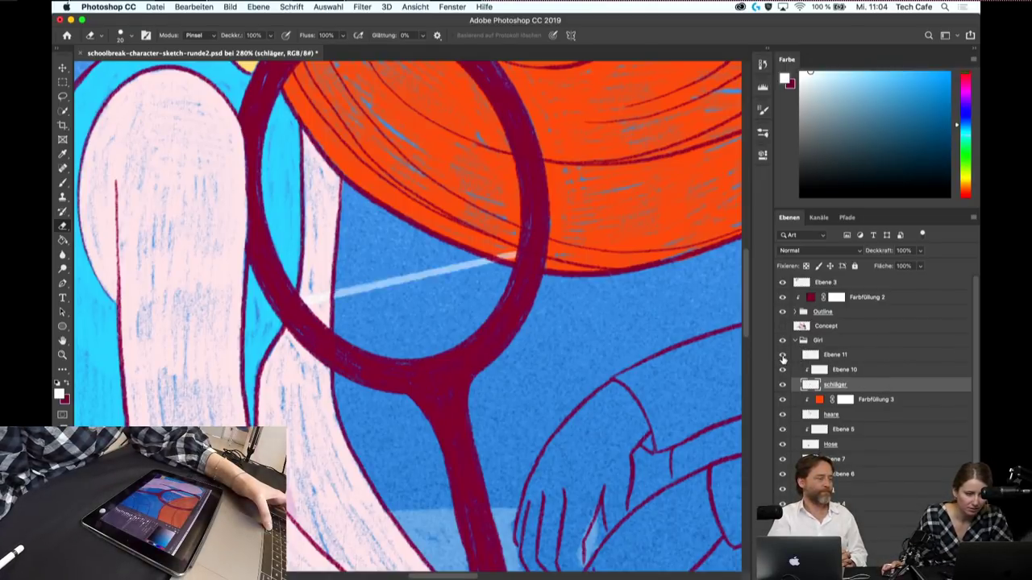
{"action": "left_click", "coordinate": [849, 357]}
{"action": "left_click_drag", "start_coordinate": [580, 276], "coordinate": [590, 343]}
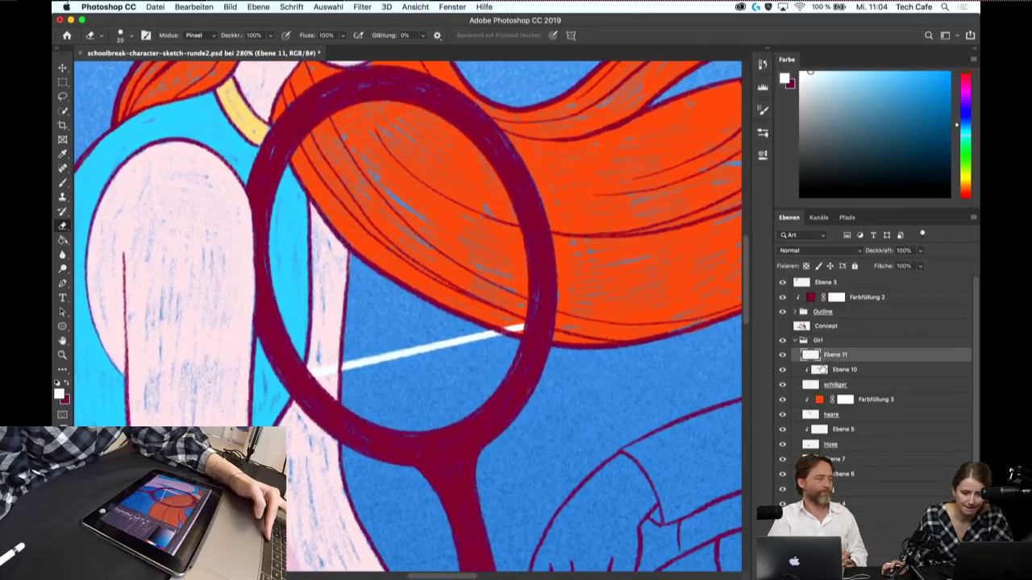
{"action": "left_click_drag", "start_coordinate": [824, 356], "coordinate": [834, 295]}
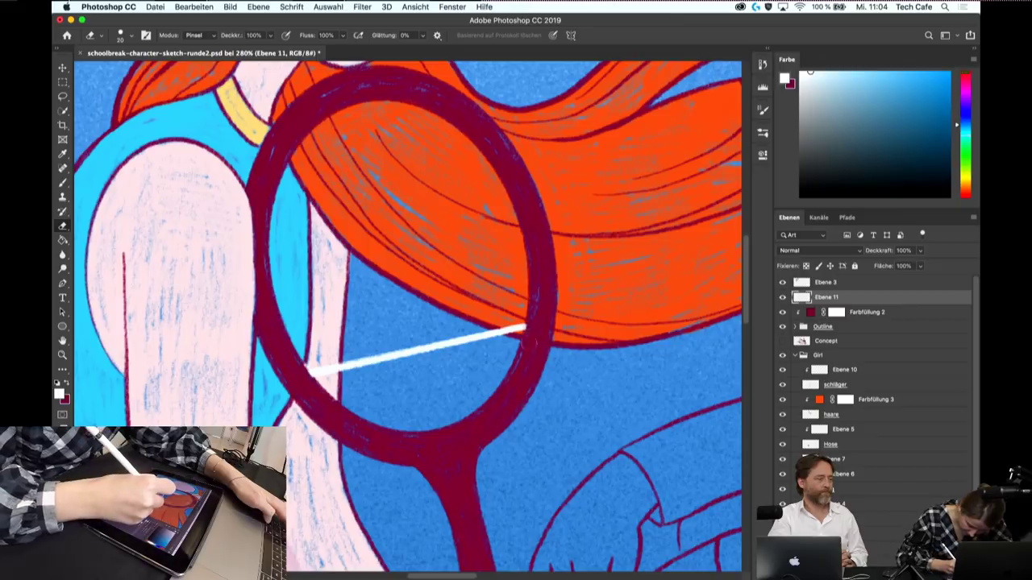
{"action": "key", "text": "b"}
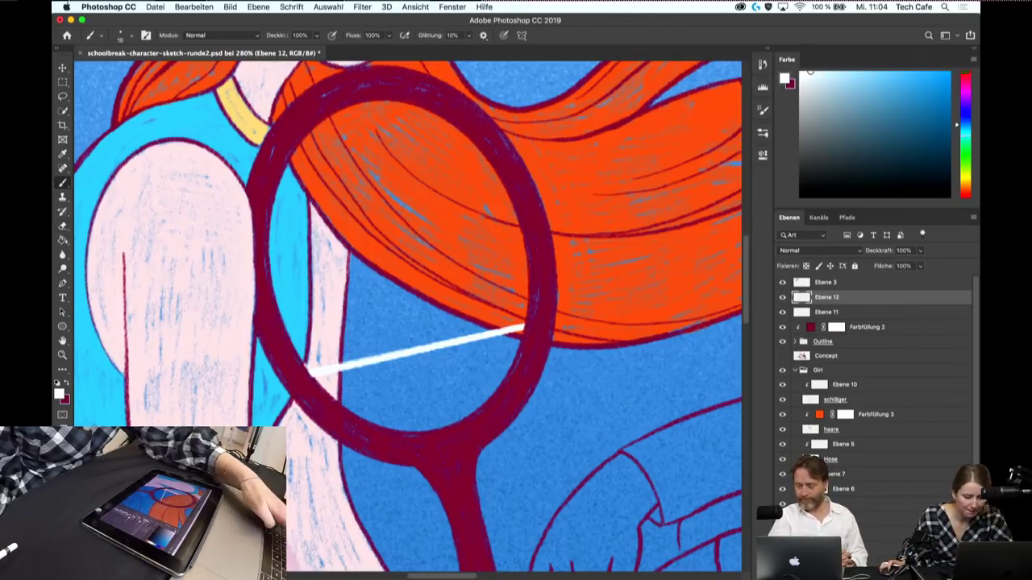
{"action": "key", "text": "bracketleft"}
{"action": "key", "text": "bracketleft"}
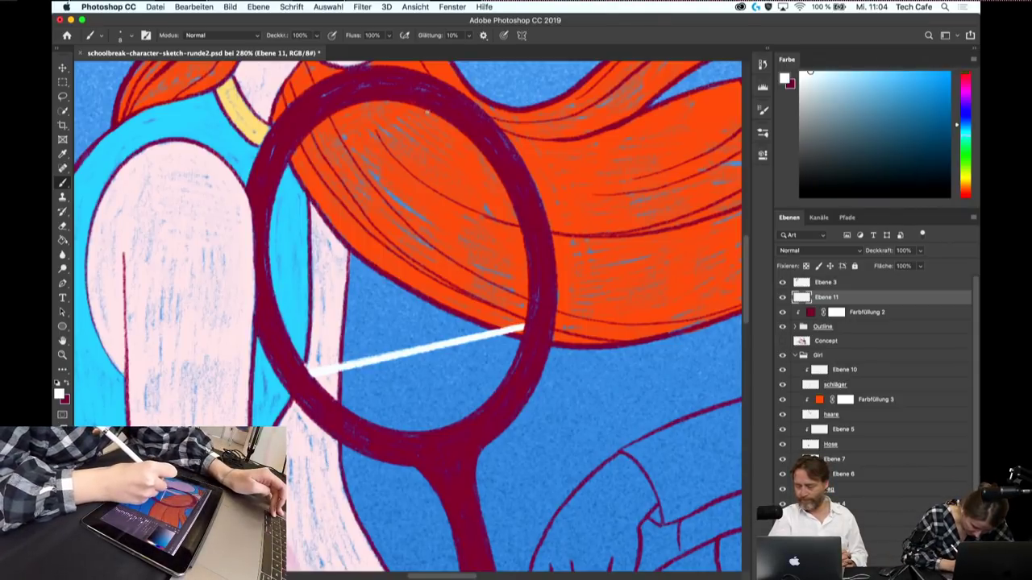
- Draw six parallel diagonal white strings across the racket head, from right edge to upper left
{"action": "left_click", "coordinate": [427, 111], "text": "shift"}
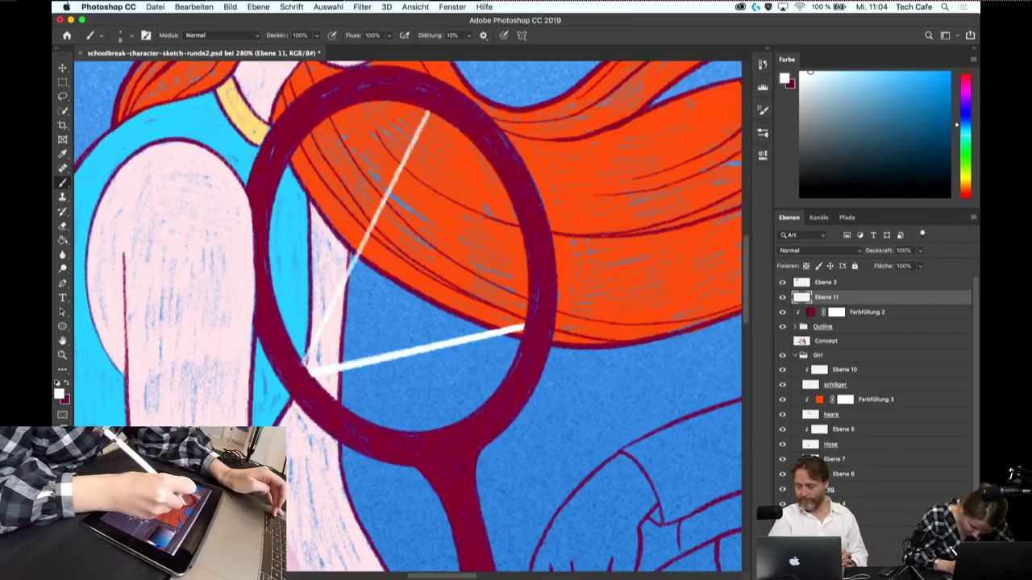
{"action": "left_click", "coordinate": [326, 395], "text": "shift"}
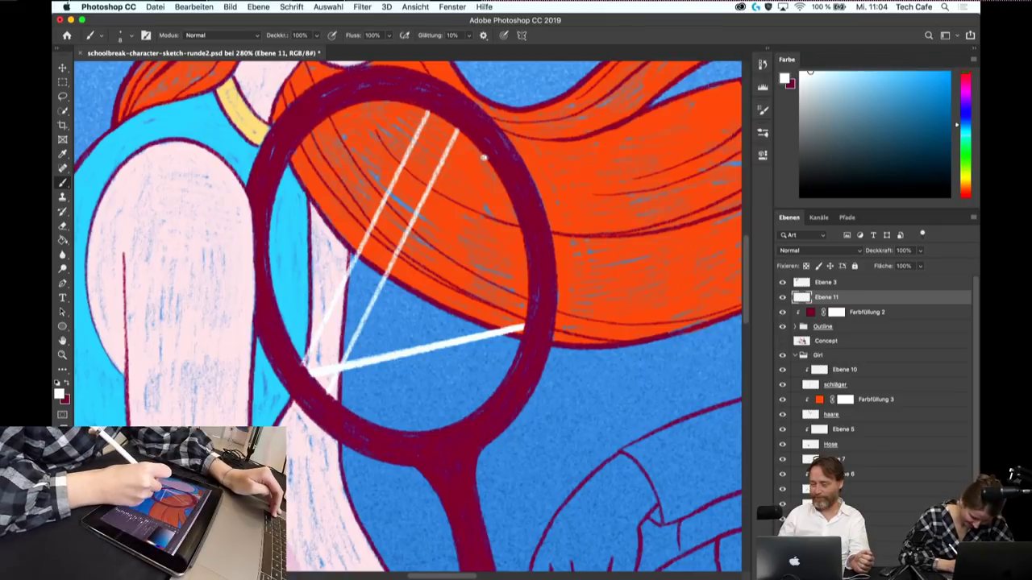
{"action": "left_click_drag", "start_coordinate": [483, 158], "coordinate": [355, 414]}
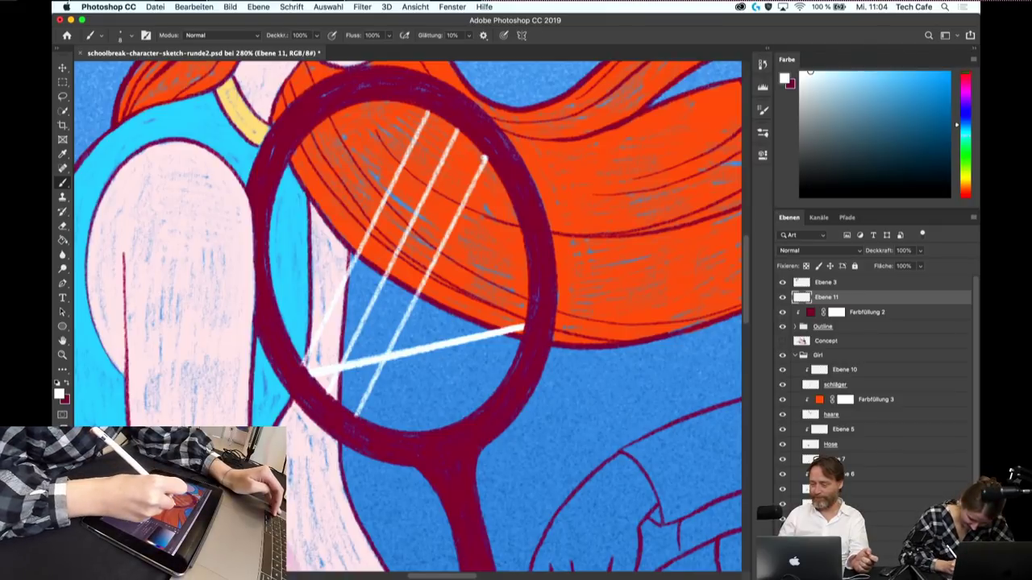
{"action": "left_click_drag", "start_coordinate": [509, 195], "coordinate": [390, 433]}
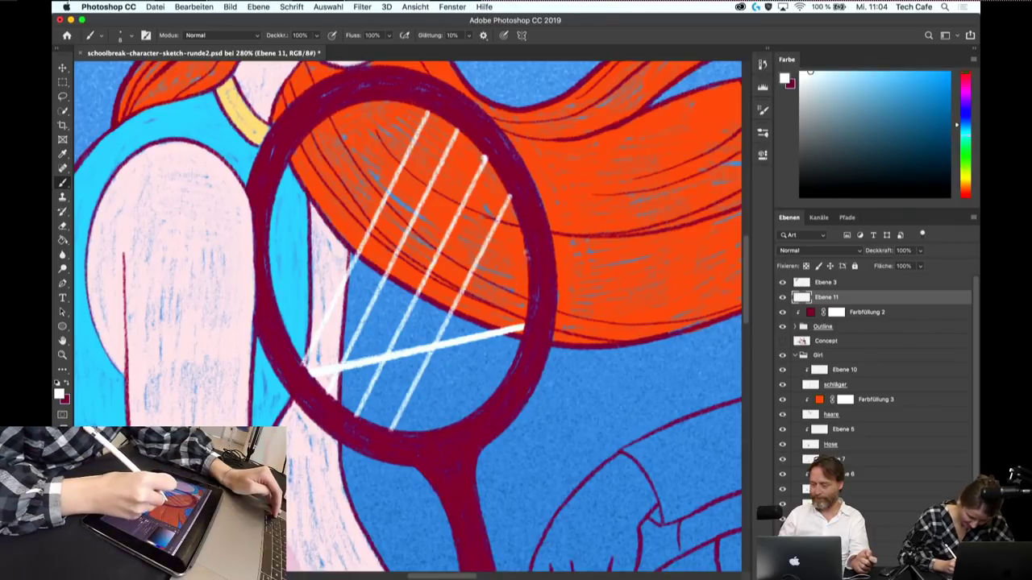
{"action": "left_click_drag", "start_coordinate": [526, 252], "coordinate": [431, 431]}
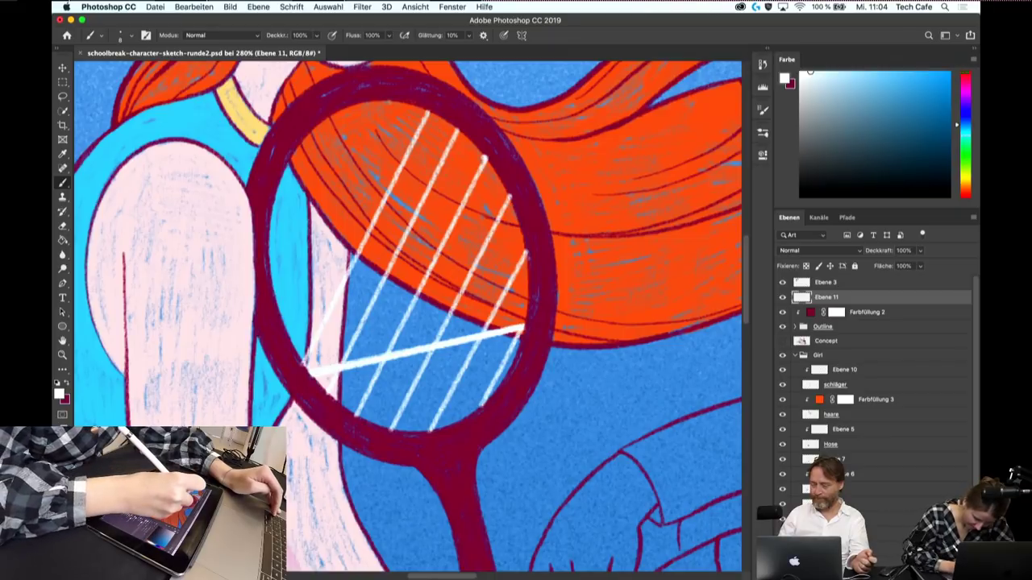
{"action": "left_click_drag", "start_coordinate": [390, 103], "coordinate": [283, 320]}
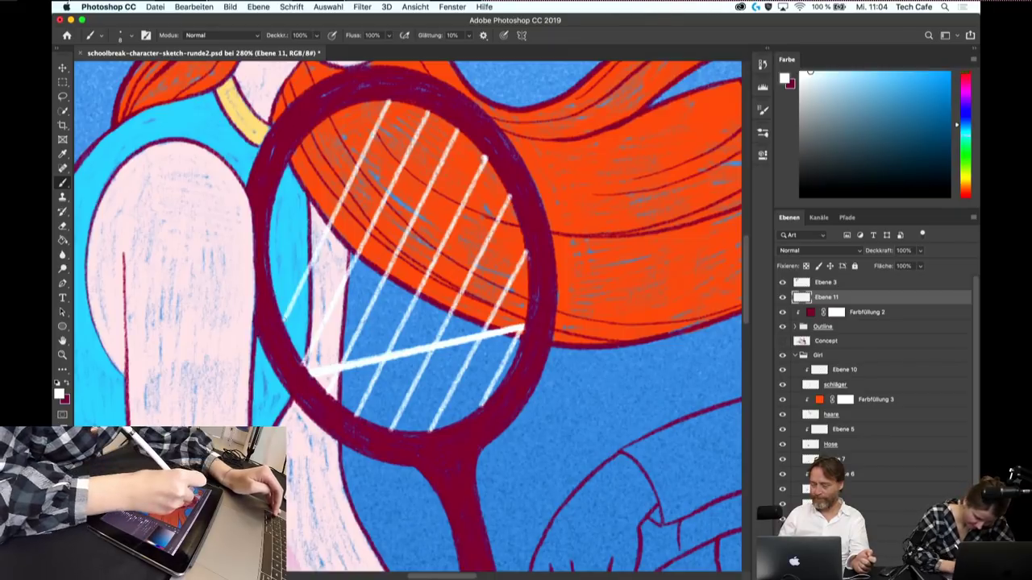
{"action": "left_click_drag", "start_coordinate": [337, 113], "coordinate": [270, 232]}
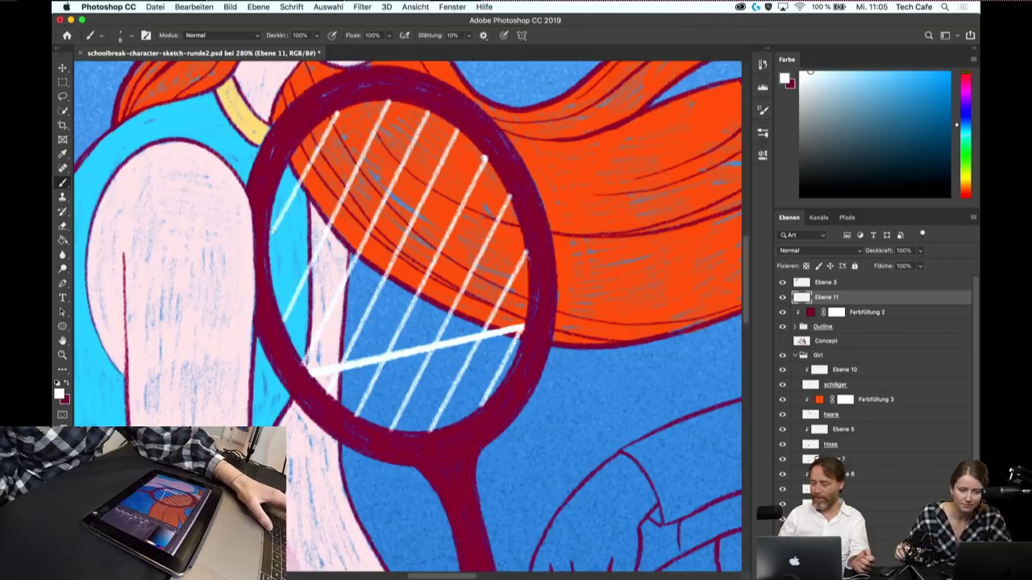
- Duplicate the strings layer, flip it horizontally and rotate it to cross the originals
{"action": "key", "text": "ctrl+j"}
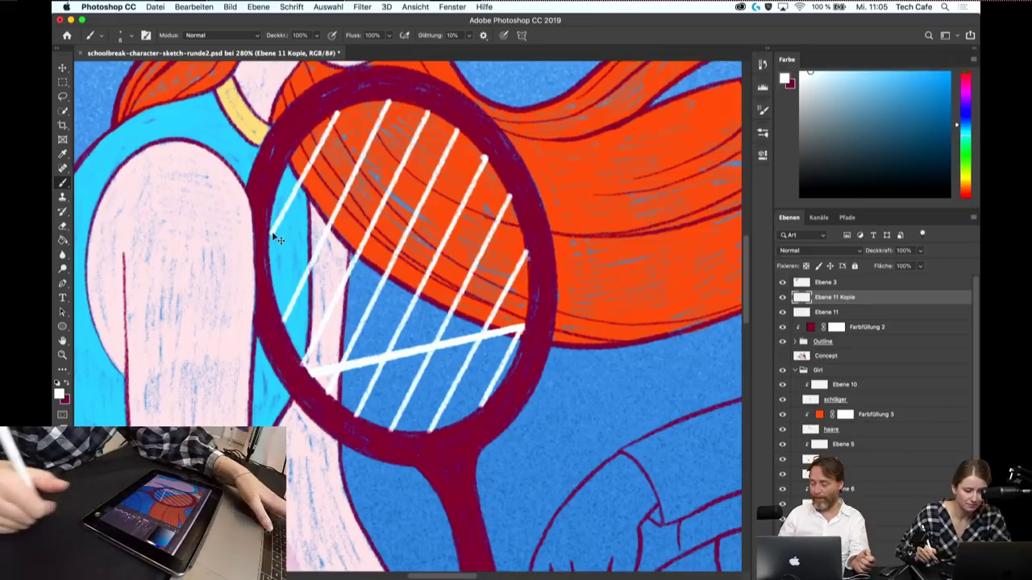
{"action": "key", "text": "ctrl+t"}
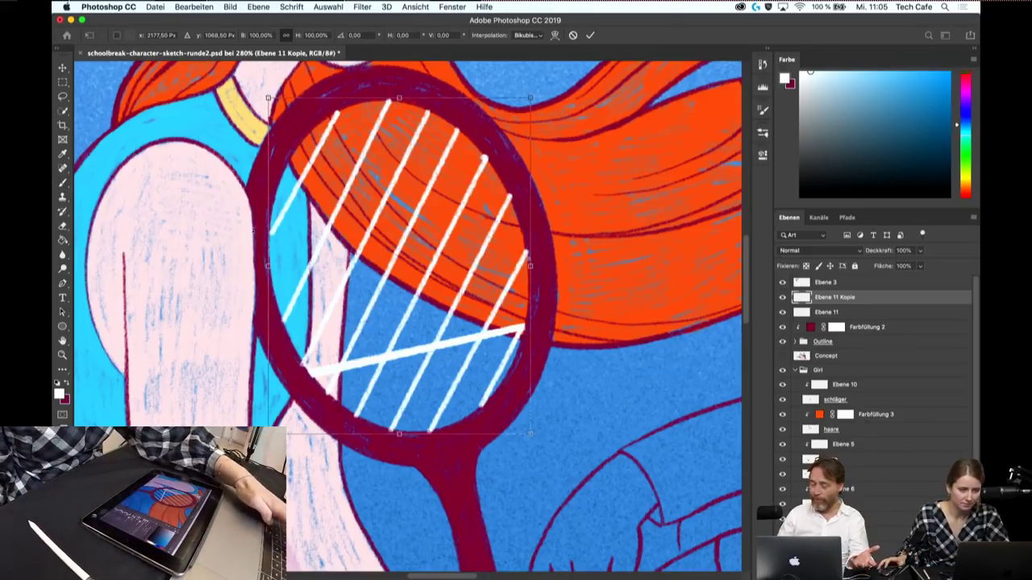
{"action": "right_click", "coordinate": [364, 217]}
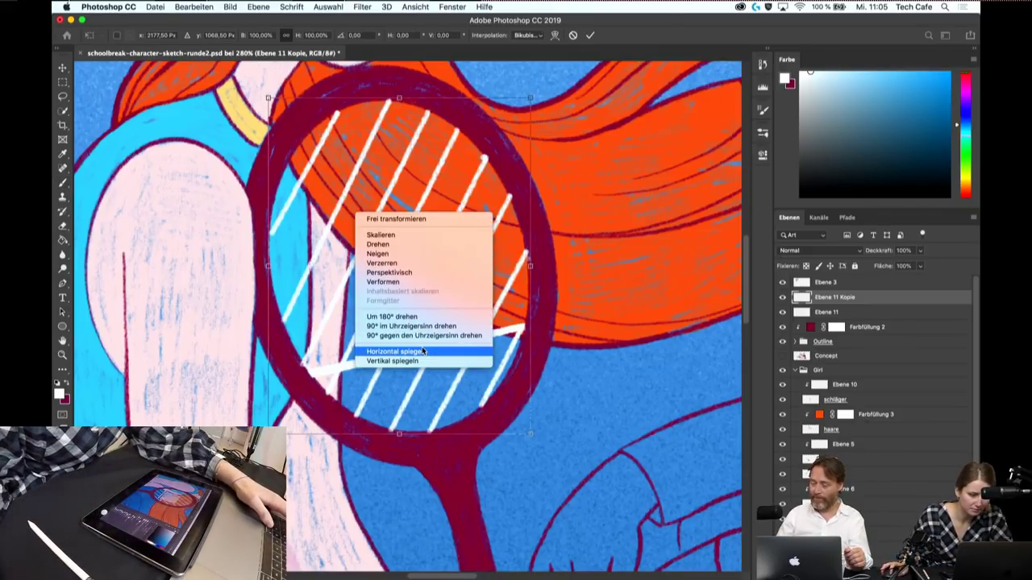
{"action": "left_click", "coordinate": [395, 352]}
{"action": "left_click_drag", "start_coordinate": [538, 96], "coordinate": [444, 95]}
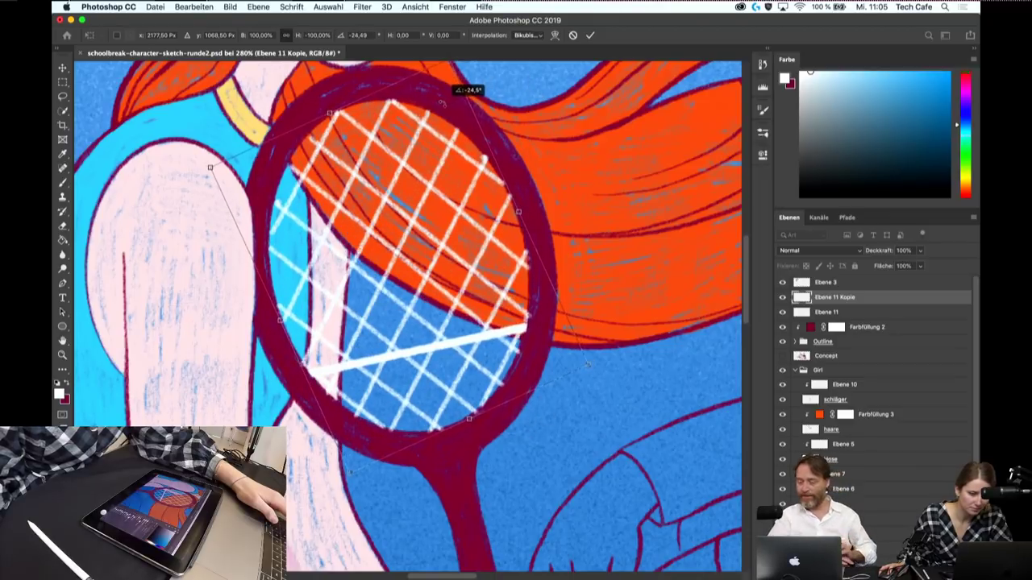
{"action": "left_click_drag", "start_coordinate": [470, 337], "coordinate": [470, 339]}
{"action": "key", "text": "Return"}
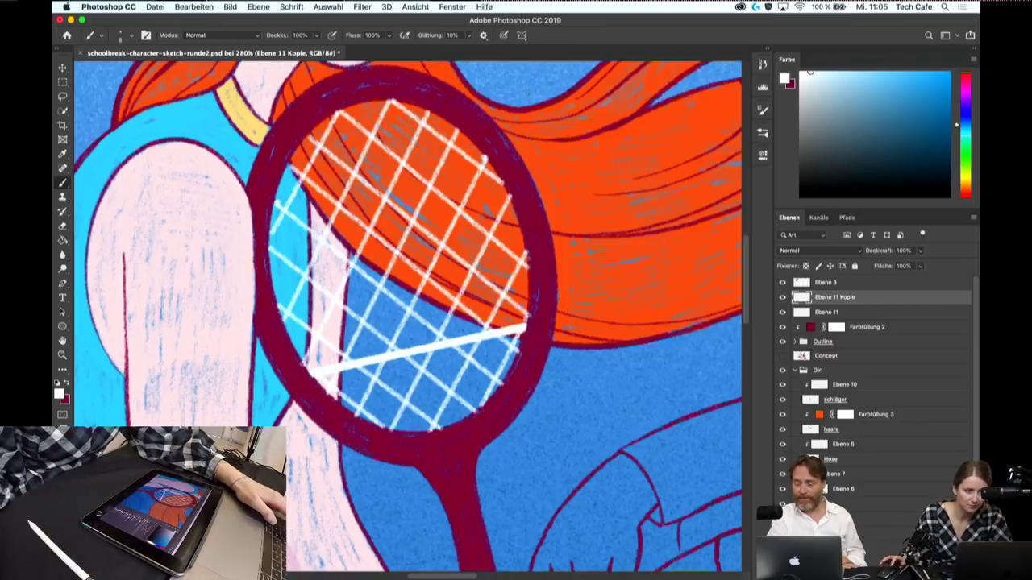
- Set the eraser to size 9 and merge the two string layers
{"action": "key", "text": "e"}
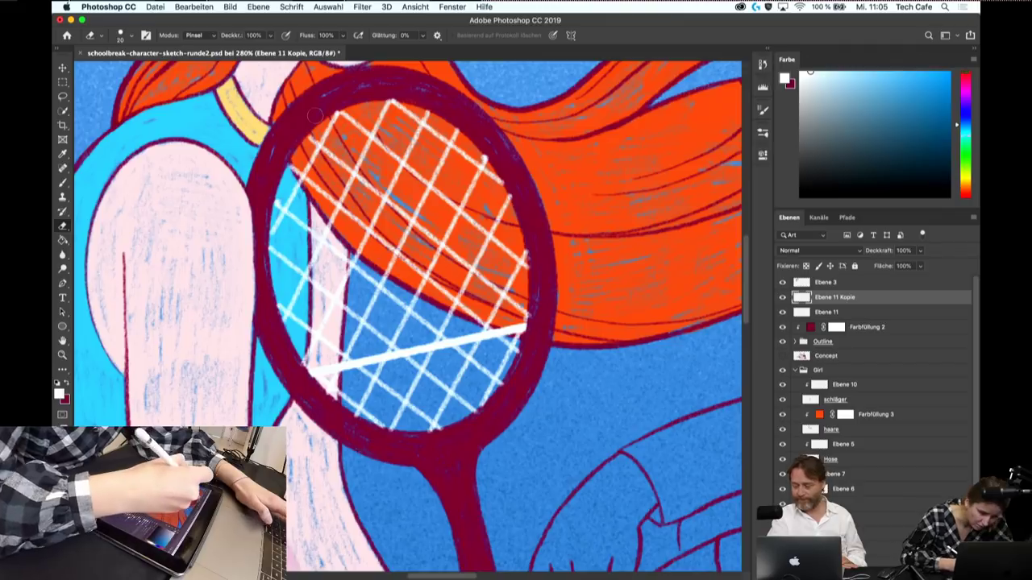
{"action": "key", "text": "bracketleft"}
{"action": "key", "text": "bracketleft"}
{"action": "key", "text": "bracketleft"}
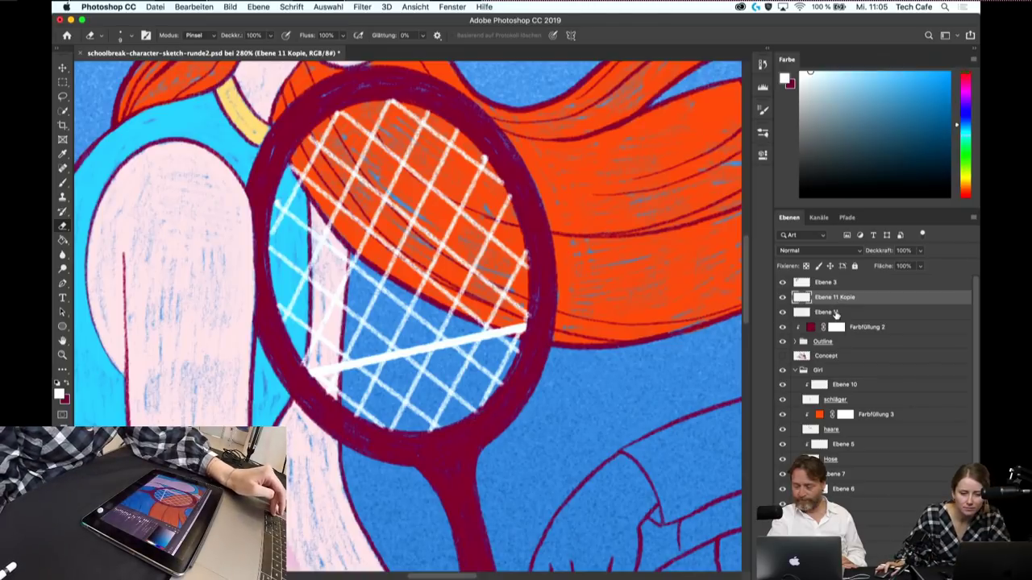
{"action": "key", "text": "ctrl+e"}
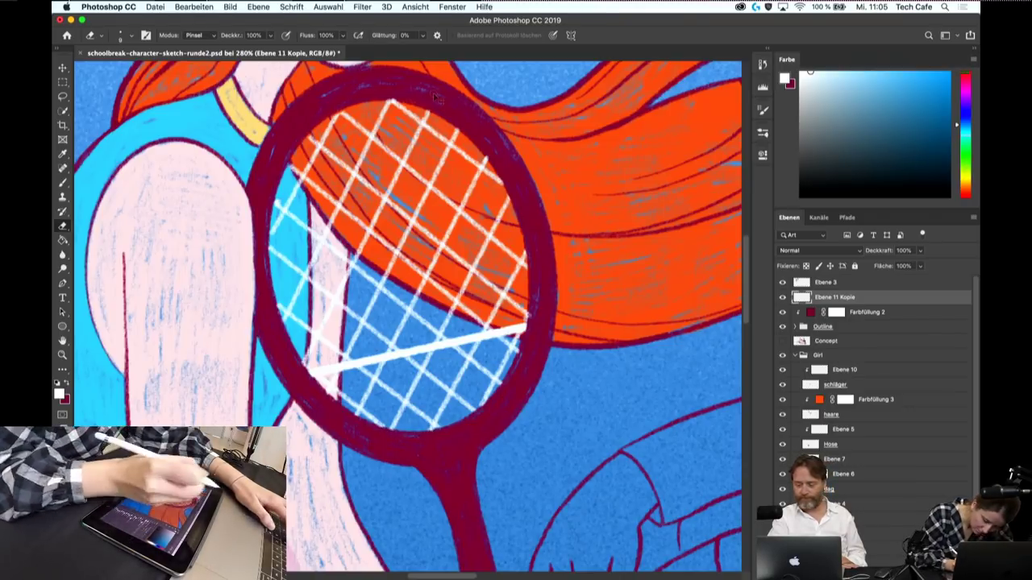
- Save the document
{"action": "scroll", "coordinate": [408, 316], "scroll_direction": "down", "scroll_amount": 3}
{"action": "scroll", "coordinate": [408, 316], "scroll_direction": "down", "scroll_amount": 3}
{"action": "scroll", "coordinate": [408, 316], "scroll_direction": "down", "scroll_amount": 3}
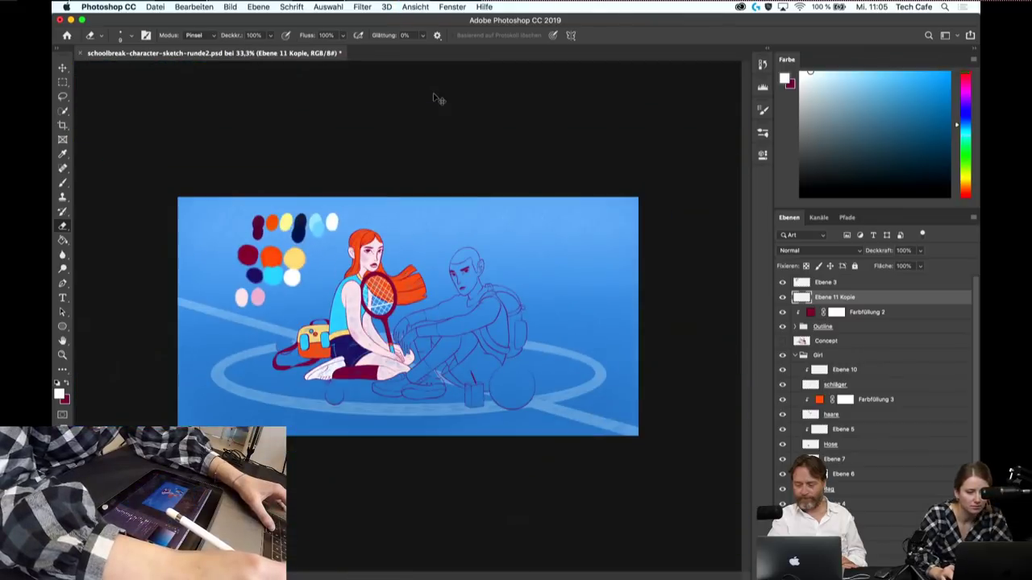
{"action": "key", "text": "ctrl+s"}
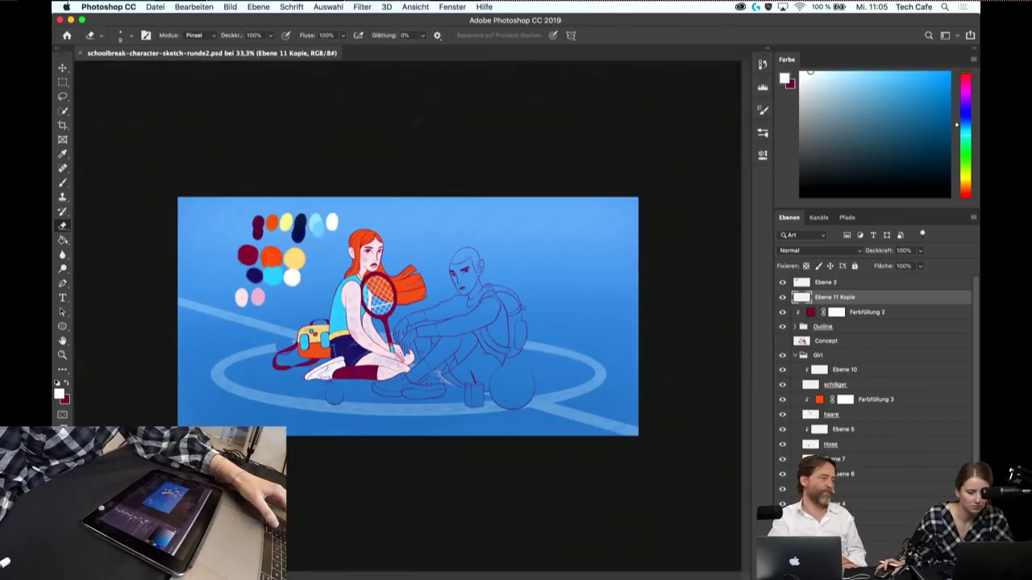
- Rename the copied string layer 'Ebene 11 Kopie' to Netz
{"action": "key", "text": "z"}
{"action": "left_click", "coordinate": [358, 283]}
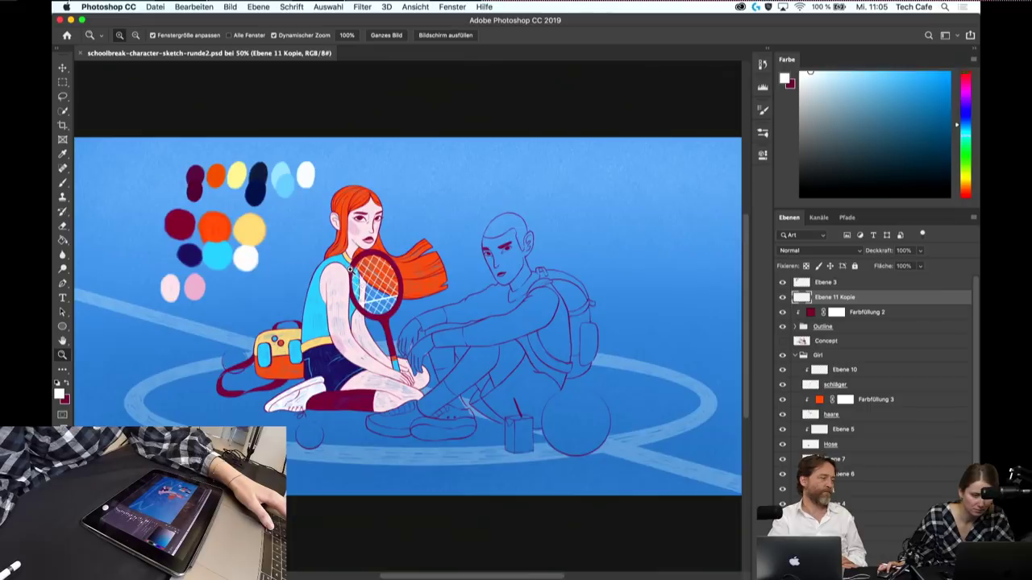
{"action": "left_click", "coordinate": [357, 281]}
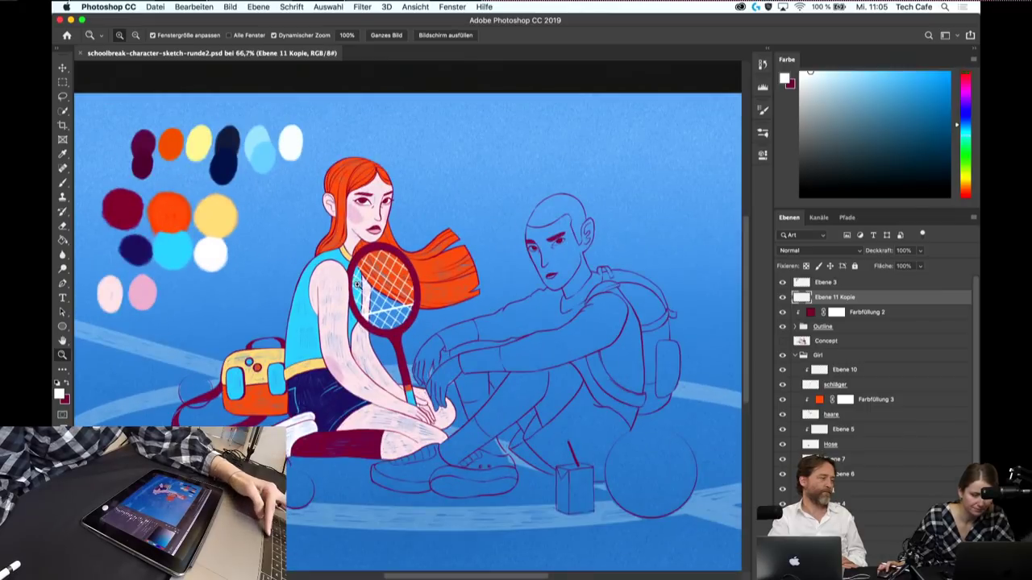
{"action": "scroll", "coordinate": [430, 289], "scroll_direction": "right", "scroll_amount": 2}
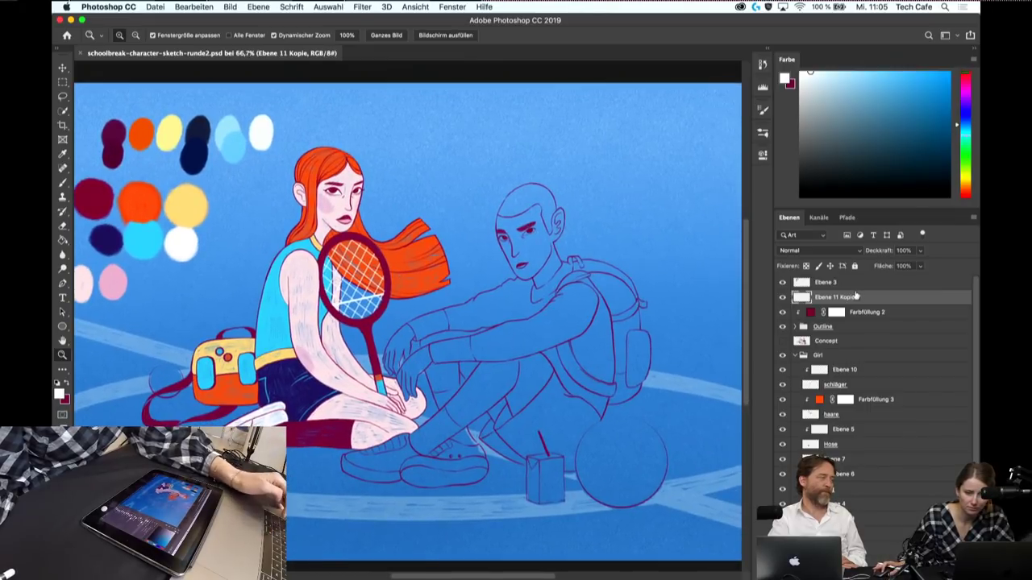
{"action": "double_click", "coordinate": [835, 297]}
{"action": "type", "text": "Netz"}
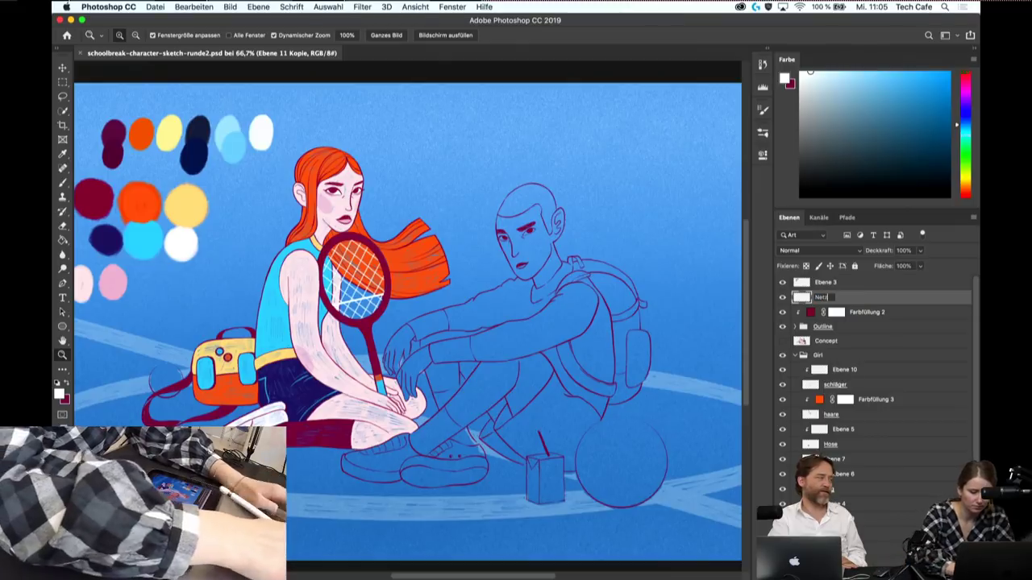
{"action": "key", "text": "Return"}
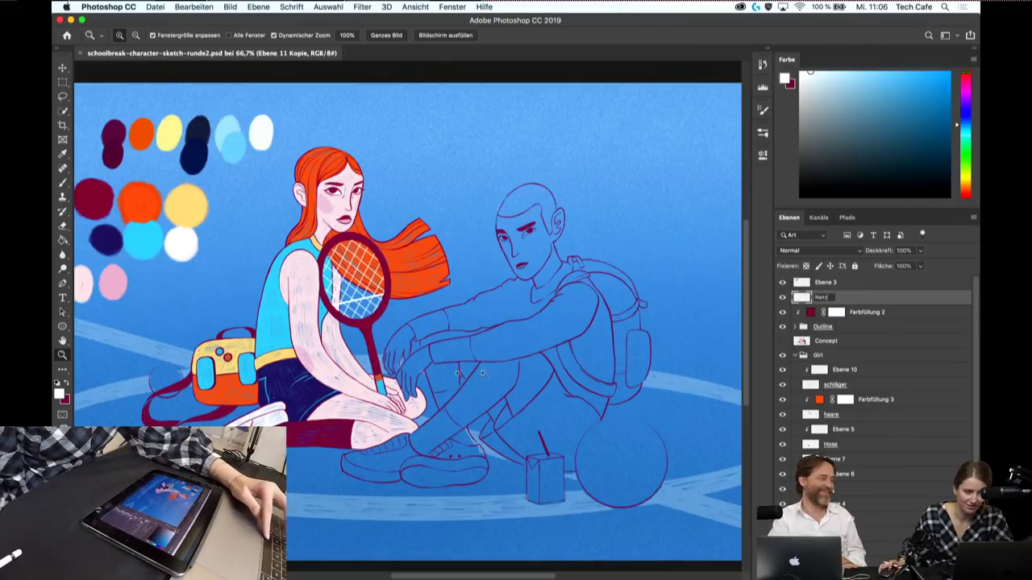
- Collapse the Girl layer group
{"action": "scroll", "coordinate": [442, 371], "scroll_direction": "left", "scroll_amount": 2}
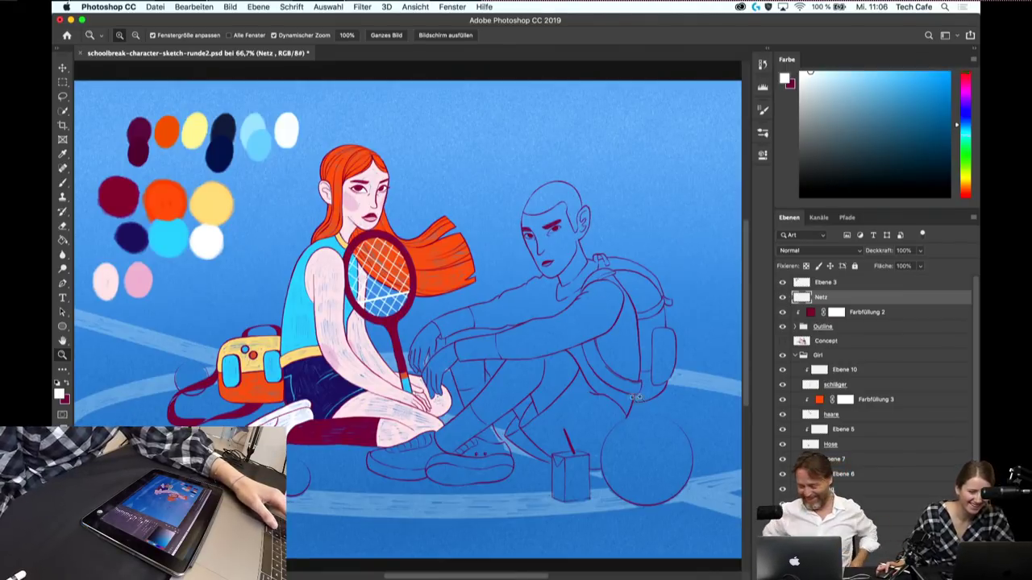
{"action": "left_click_drag", "start_coordinate": [535, 315], "coordinate": [476, 320]}
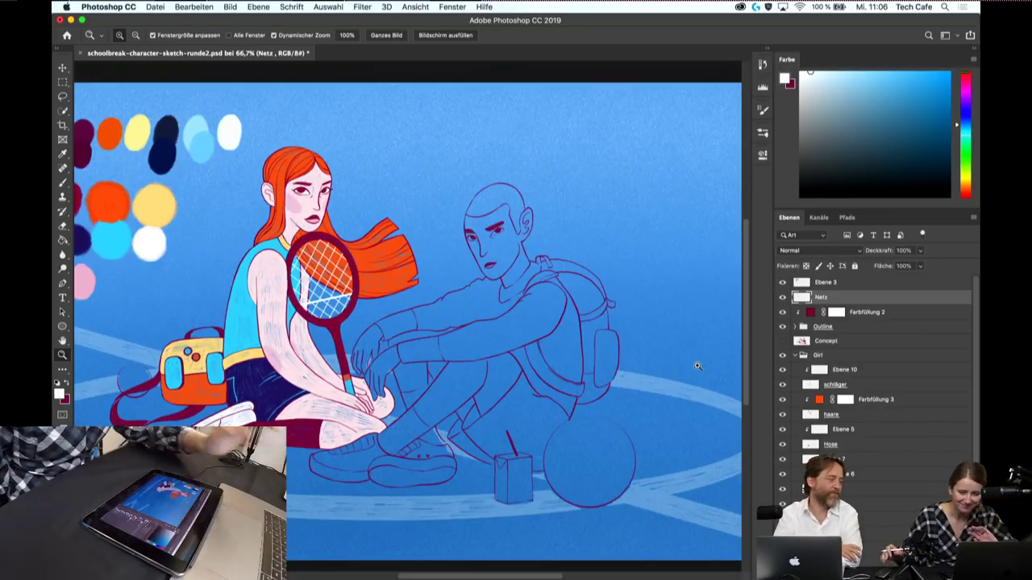
{"action": "left_click", "coordinate": [796, 356]}
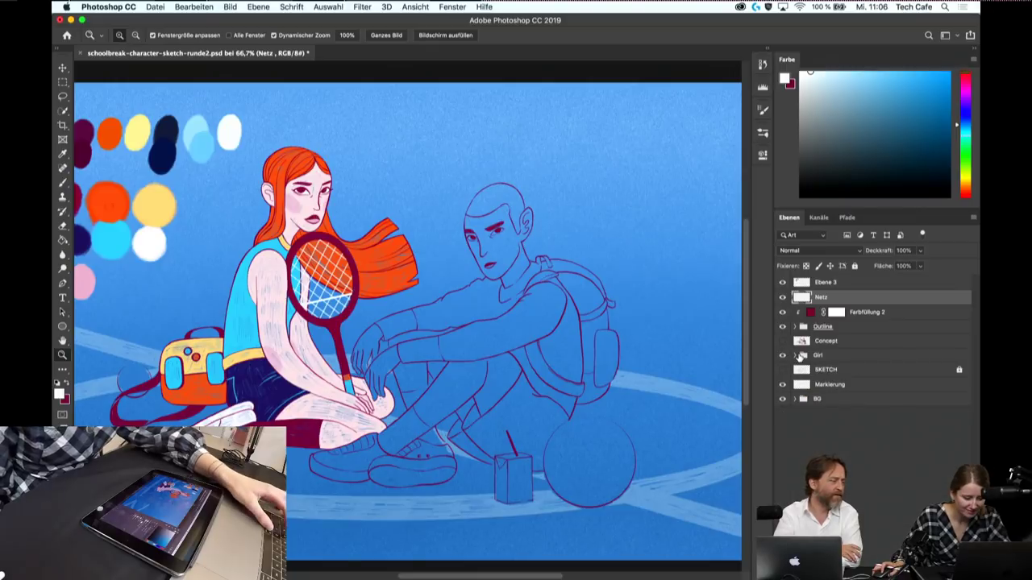
- Save, add a new empty layer, and pick the palette's pale pink for the Brush
{"action": "key", "text": "super+s"}
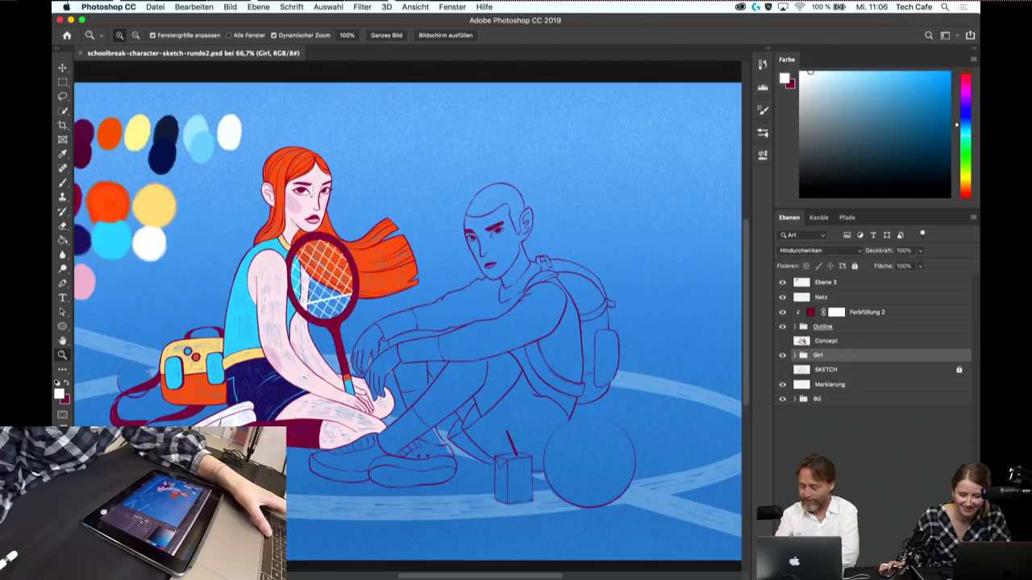
{"action": "key", "text": "super+shift+alt+n"}
{"action": "key", "text": "b"}
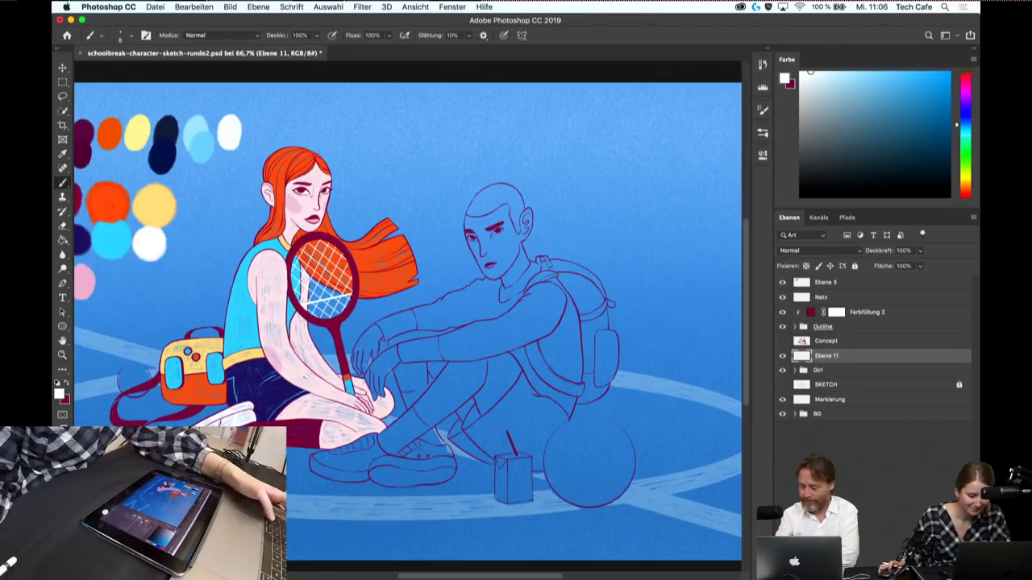
{"action": "left_click", "coordinate": [90, 281], "text": "alt"}
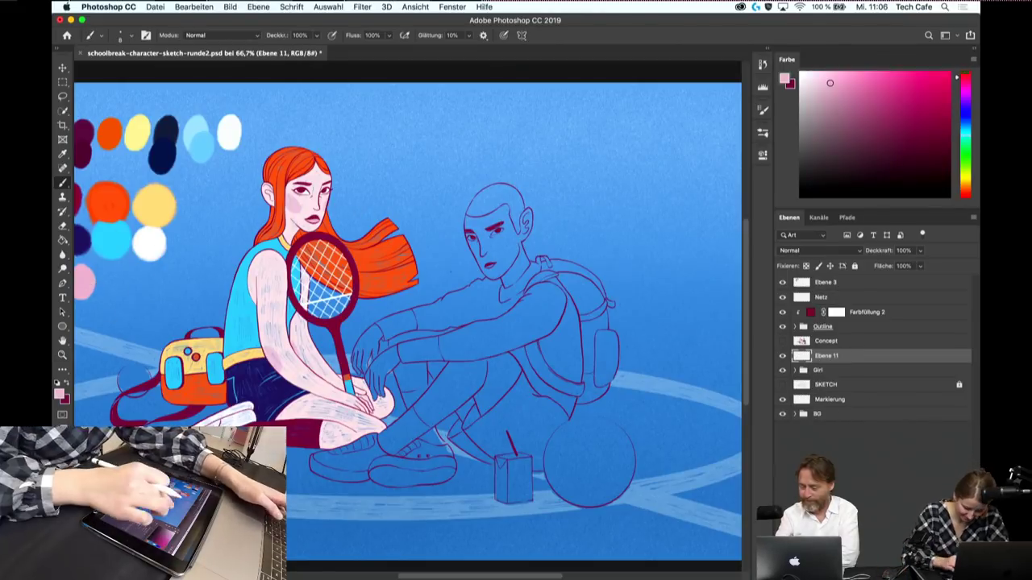
{"action": "scroll", "coordinate": [484, 242], "scroll_direction": "up", "scroll_amount": 5}
{"action": "mouse_move", "coordinate": [403, 322]}
{"action": "left_mouse_down"}
{"action": "mouse_move", "coordinate": [449, 196]}
{"action": "mouse_move", "coordinate": [473, 184]}
{"action": "left_mouse_up"}
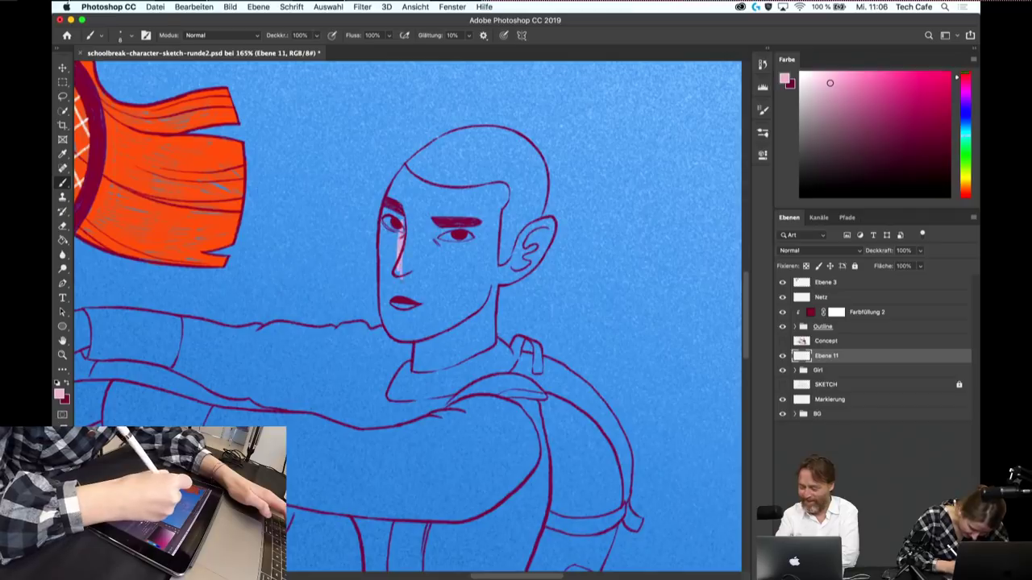
- Enlarge the brush and paint pink over the left side of the boy's face
{"action": "key", "text": "bracketright"}
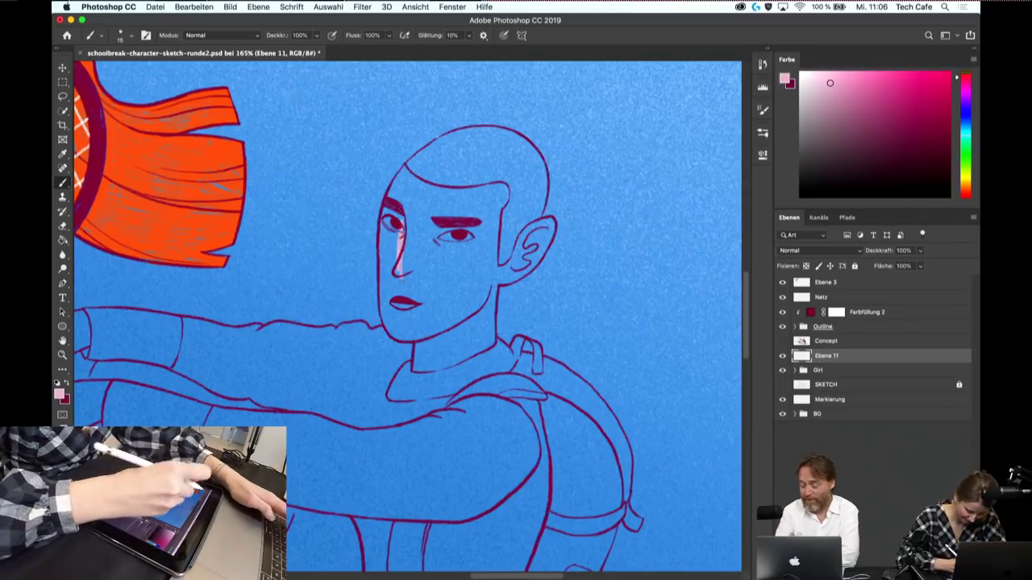
{"action": "scroll", "coordinate": [464, 301], "scroll_direction": "up", "scroll_amount": 3}
{"action": "left_click_drag", "start_coordinate": [367, 201], "coordinate": [369, 253]}
{"action": "left_click_drag", "start_coordinate": [379, 178], "coordinate": [391, 274]}
{"action": "left_click_drag", "start_coordinate": [362, 201], "coordinate": [362, 244]}
{"action": "left_click_drag", "start_coordinate": [359, 184], "coordinate": [359, 255]}
{"action": "left_click_drag", "start_coordinate": [355, 166], "coordinate": [355, 251]}
{"action": "left_click_drag", "start_coordinate": [353, 190], "coordinate": [352, 243]}
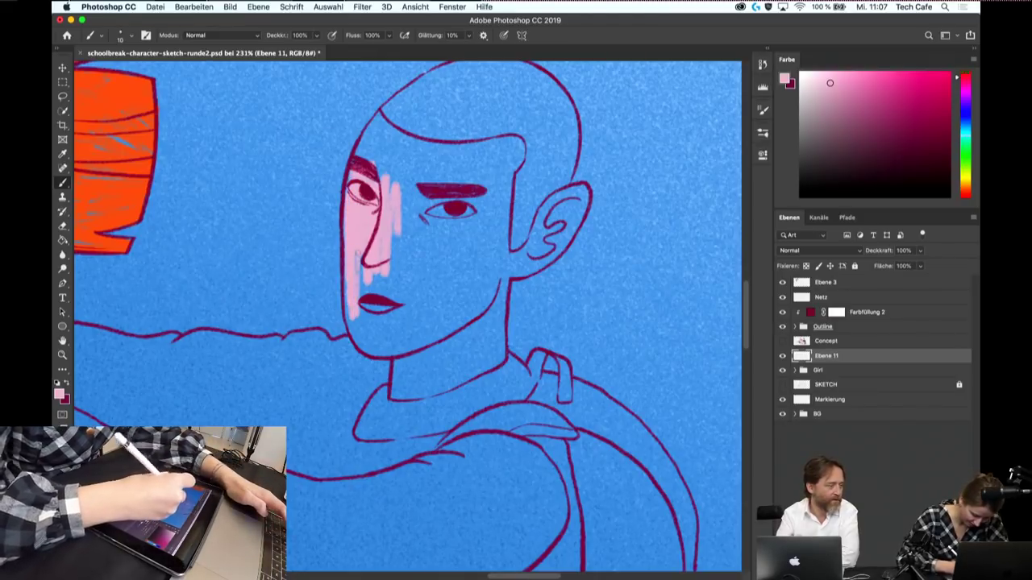
{"action": "mouse_move", "coordinate": [360, 339]}
{"action": "left_mouse_down"}
{"action": "mouse_move", "coordinate": [384, 256]}
{"action": "mouse_move", "coordinate": [379, 326]}
{"action": "left_mouse_up"}
- Hatch pink across the boy's right cheek and jaw
{"action": "left_click_drag", "start_coordinate": [420, 258], "coordinate": [395, 332]}
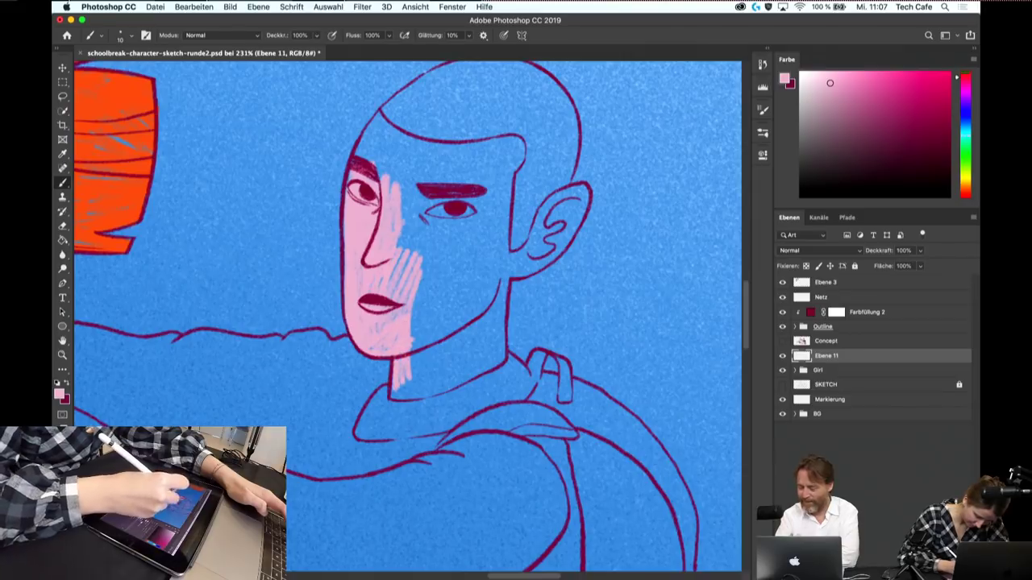
{"action": "left_click_drag", "start_coordinate": [431, 250], "coordinate": [405, 335]}
{"action": "left_click_drag", "start_coordinate": [434, 279], "coordinate": [411, 363]}
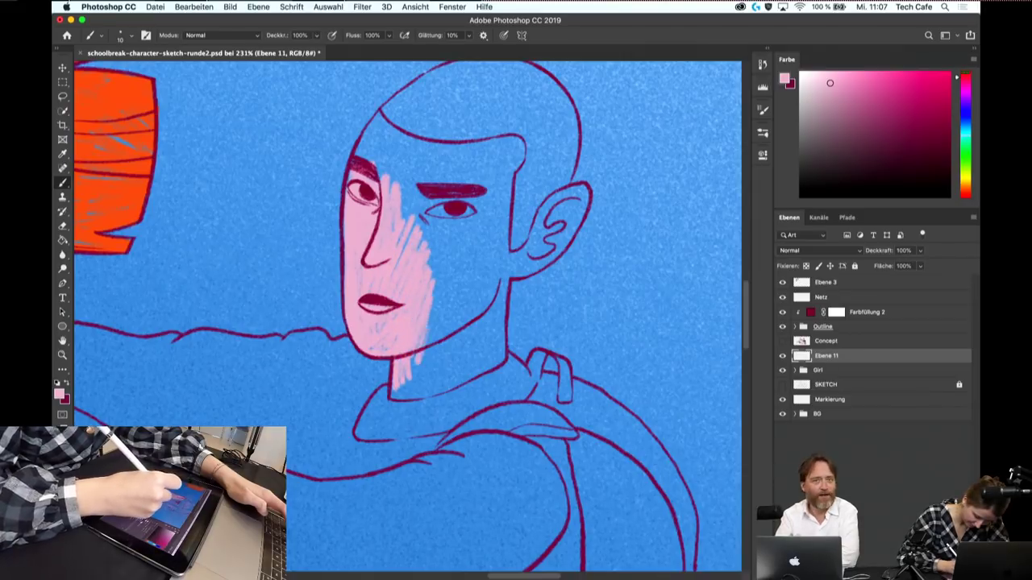
{"action": "left_click_drag", "start_coordinate": [435, 312], "coordinate": [421, 350]}
{"action": "mouse_move", "coordinate": [436, 236]}
{"action": "left_mouse_down"}
{"action": "mouse_move", "coordinate": [443, 352]}
{"action": "mouse_move", "coordinate": [465, 349]}
{"action": "left_mouse_up"}
{"action": "mouse_move", "coordinate": [475, 229]}
{"action": "left_mouse_down"}
{"action": "mouse_move", "coordinate": [475, 338]}
{"action": "mouse_move", "coordinate": [485, 339]}
{"action": "left_mouse_up"}
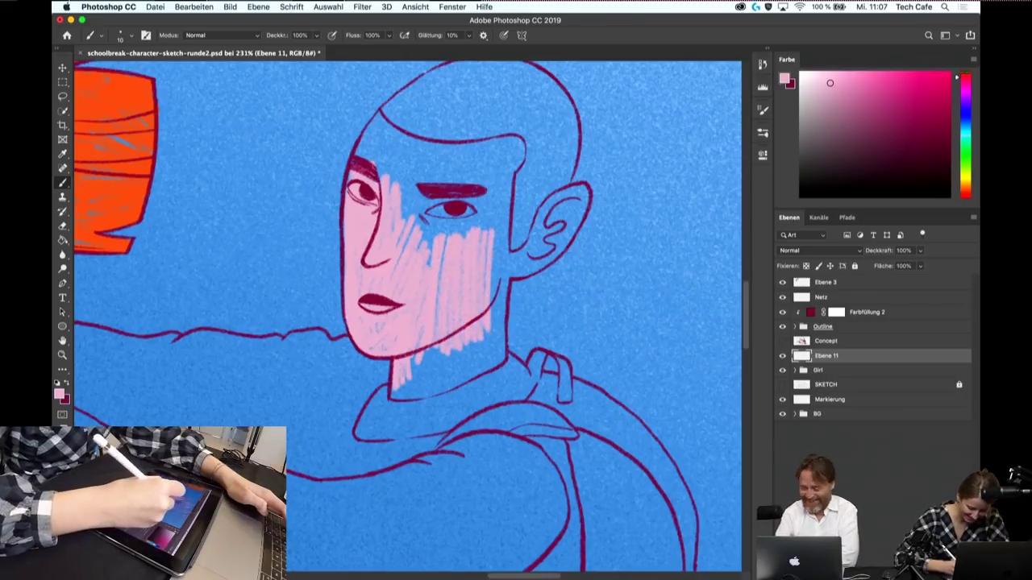
{"action": "left_click_drag", "start_coordinate": [495, 250], "coordinate": [503, 349]}
- Hatch pink over the upper face near the eye and the forehead
{"action": "left_click_drag", "start_coordinate": [413, 177], "coordinate": [416, 230]}
{"action": "left_click_drag", "start_coordinate": [421, 191], "coordinate": [427, 270]}
{"action": "left_click_drag", "start_coordinate": [435, 194], "coordinate": [442, 258]}
{"action": "left_click_drag", "start_coordinate": [448, 167], "coordinate": [448, 240]}
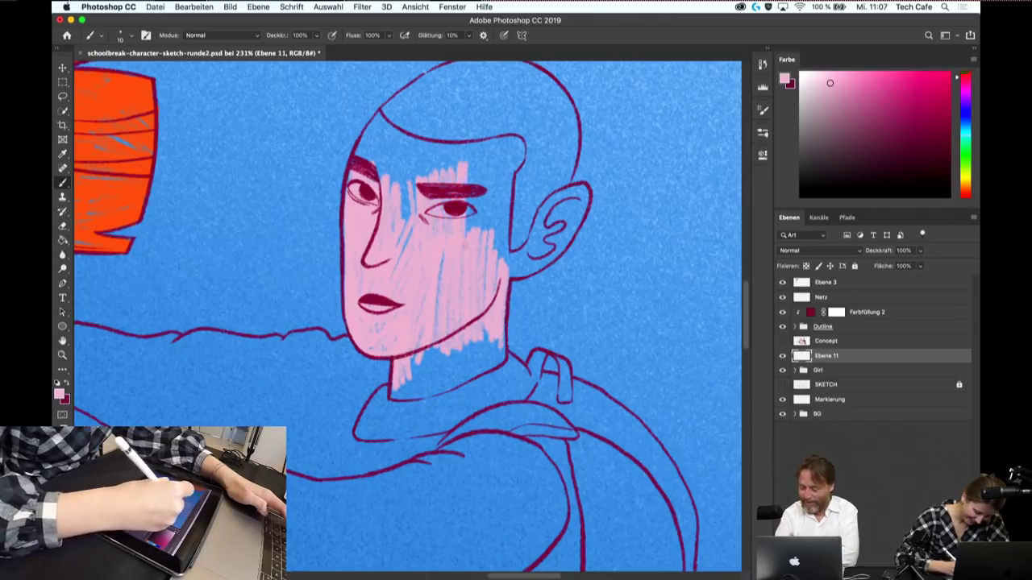
{"action": "mouse_move", "coordinate": [471, 158]}
{"action": "left_mouse_down"}
{"action": "mouse_move", "coordinate": [472, 242]}
{"action": "mouse_move", "coordinate": [502, 263]}
{"action": "left_mouse_up"}
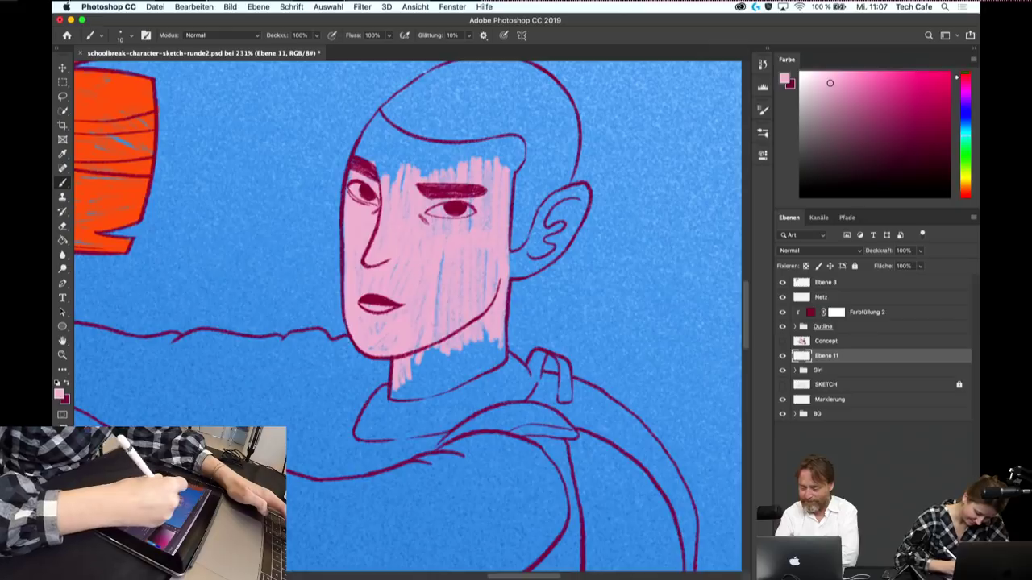
{"action": "left_click_drag", "start_coordinate": [470, 290], "coordinate": [371, 363]}
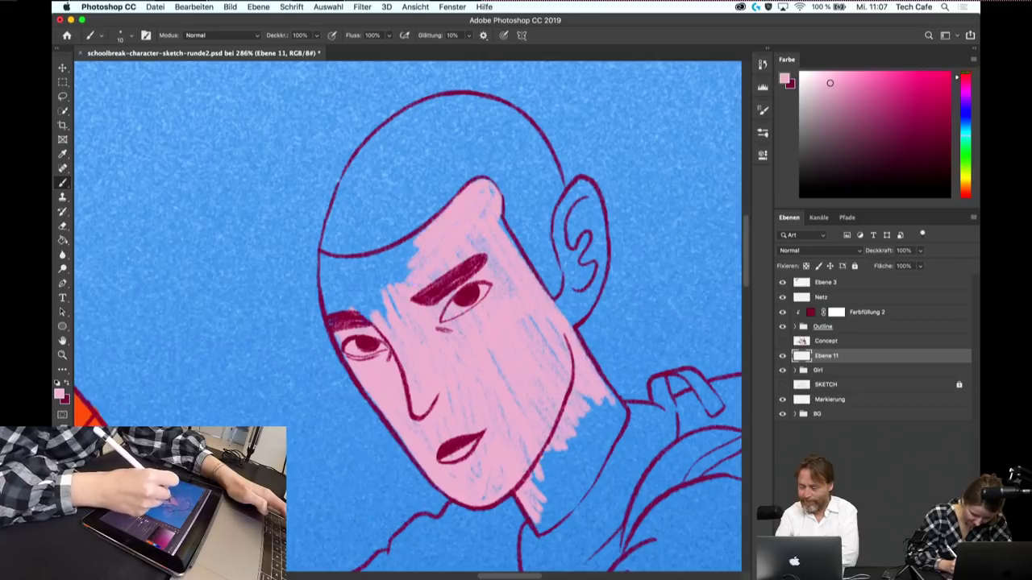
{"action": "left_click_drag", "start_coordinate": [419, 251], "coordinate": [363, 289]}
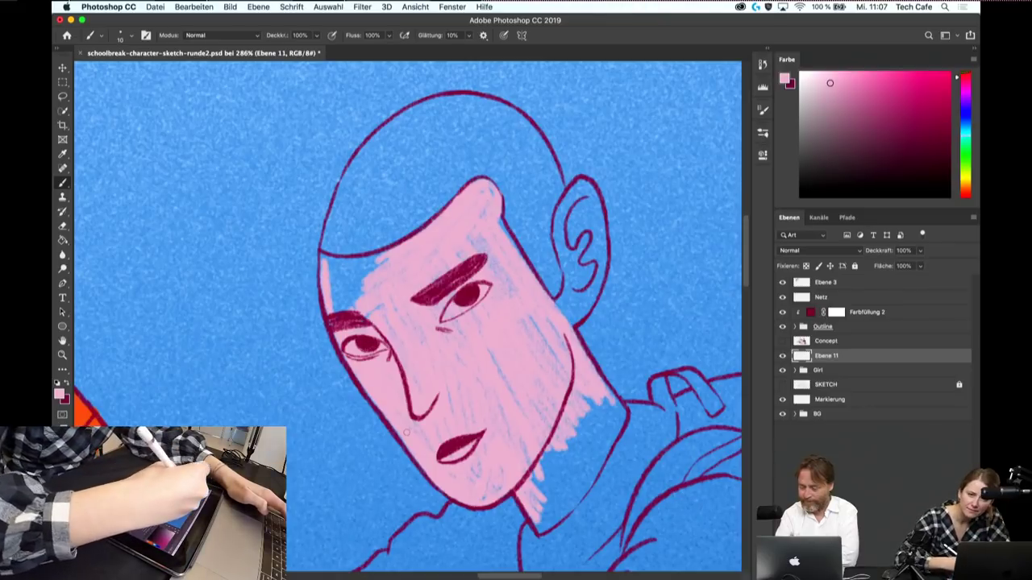
{"action": "mouse_move", "coordinate": [323, 252]}
{"action": "left_mouse_down"}
{"action": "mouse_move", "coordinate": [323, 268]}
{"action": "mouse_move", "coordinate": [348, 272]}
{"action": "left_mouse_up"}
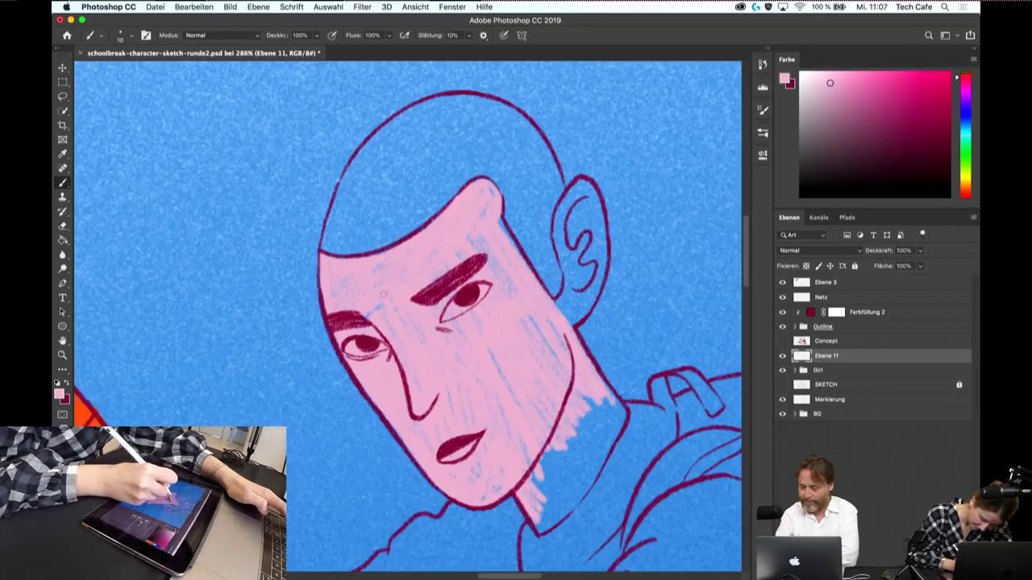
- Colour the boy's ear and the gap between jaw and ear pink
{"action": "mouse_move", "coordinate": [383, 294]}
{"action": "left_mouse_down"}
{"action": "mouse_move", "coordinate": [403, 333]}
{"action": "mouse_move", "coordinate": [294, 136]}
{"action": "left_mouse_up"}
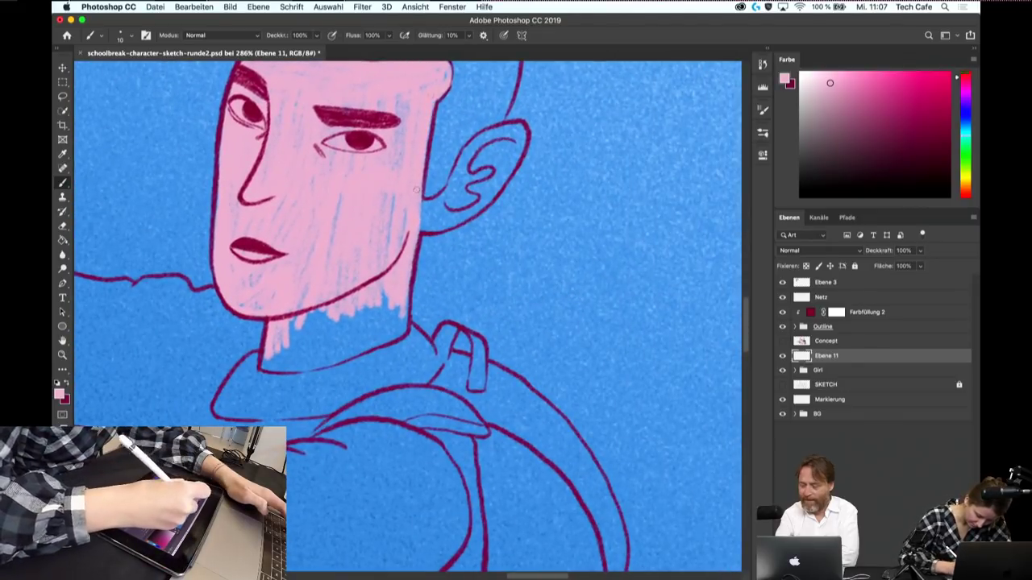
{"action": "left_click_drag", "start_coordinate": [422, 211], "coordinate": [462, 193]}
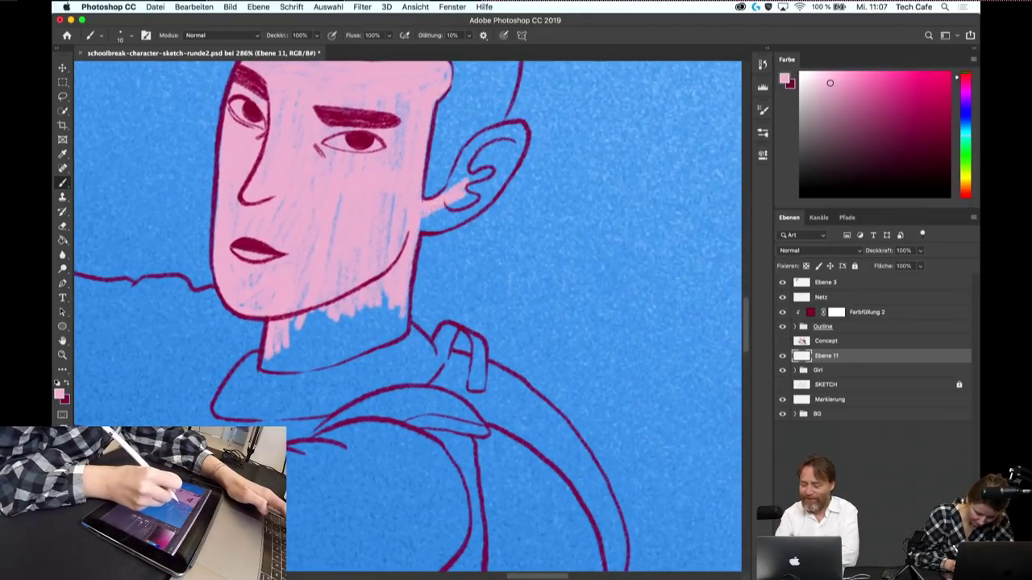
{"action": "mouse_move", "coordinate": [478, 148]}
{"action": "left_mouse_down"}
{"action": "mouse_move", "coordinate": [487, 139]}
{"action": "mouse_move", "coordinate": [450, 191]}
{"action": "mouse_move", "coordinate": [505, 129]}
{"action": "mouse_move", "coordinate": [490, 133]}
{"action": "mouse_move", "coordinate": [487, 197]}
{"action": "mouse_move", "coordinate": [457, 222]}
{"action": "left_mouse_up"}
{"action": "left_click_drag", "start_coordinate": [482, 176], "coordinate": [495, 187]}
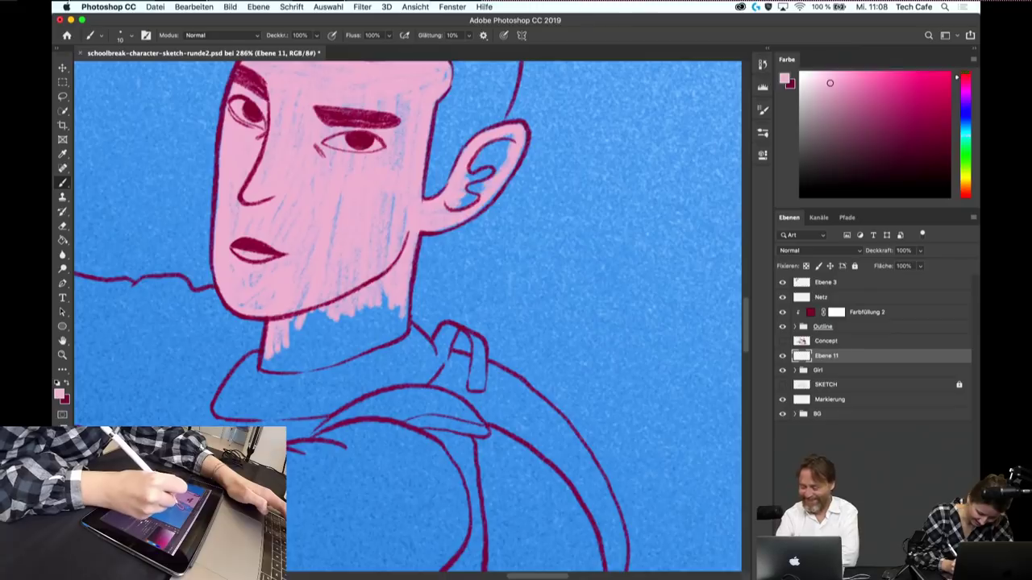
{"action": "left_click_drag", "start_coordinate": [507, 143], "coordinate": [465, 202]}
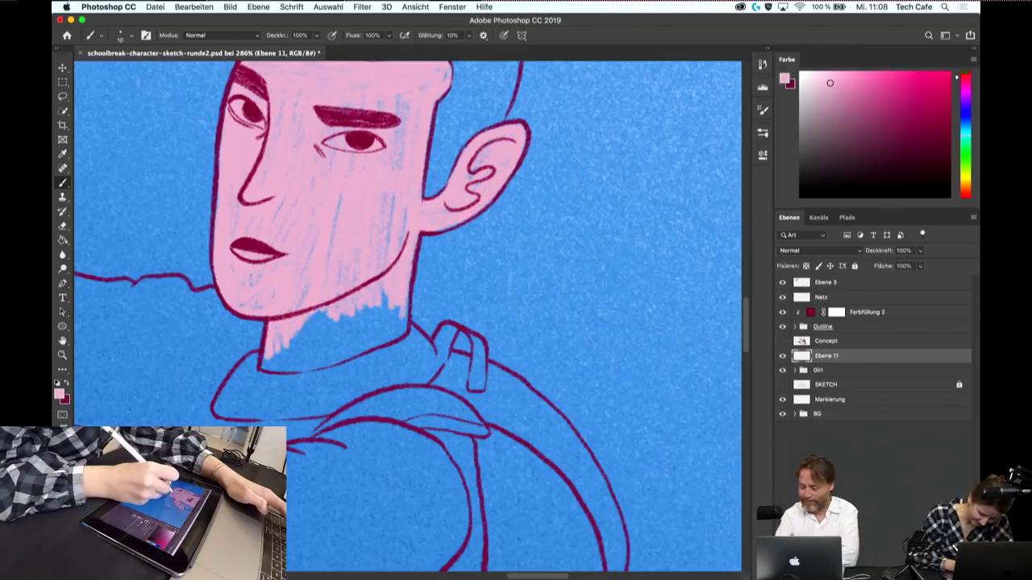
- Paint the boy's neck below the jaw pink
{"action": "mouse_move", "coordinate": [283, 351]}
{"action": "left_mouse_down"}
{"action": "mouse_move", "coordinate": [330, 313]}
{"action": "mouse_move", "coordinate": [379, 305]}
{"action": "left_mouse_up"}
{"action": "left_click_drag", "start_coordinate": [315, 353], "coordinate": [392, 319]}
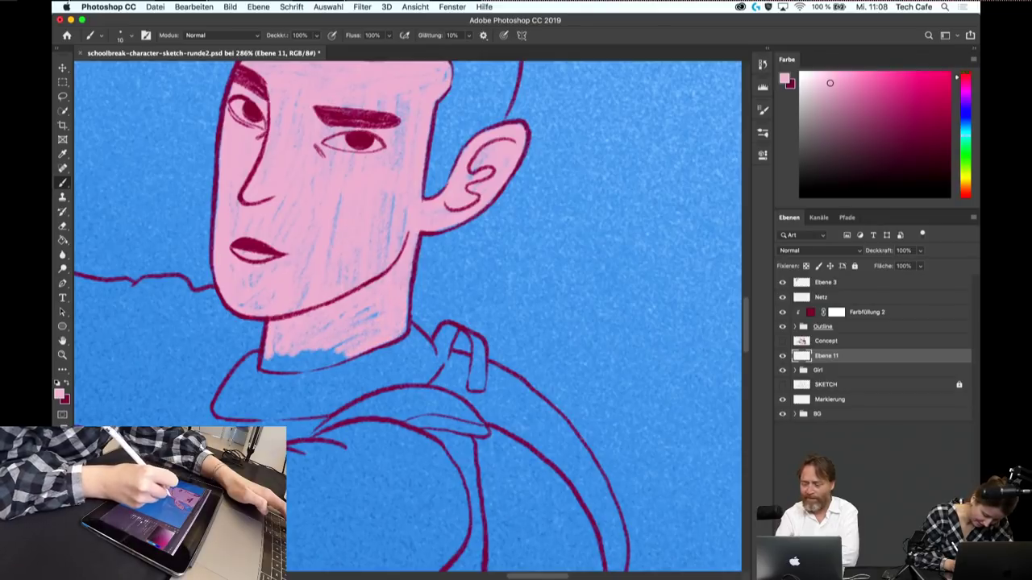
{"action": "key", "text": "r"}
{"action": "left_click_drag", "start_coordinate": [451, 274], "coordinate": [483, 323]}
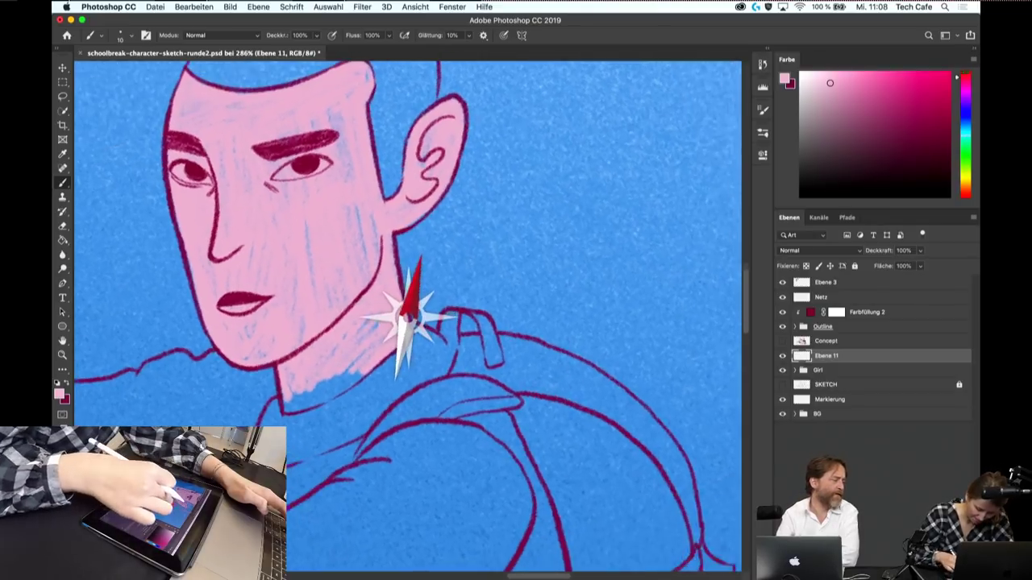
{"action": "left_click_drag", "start_coordinate": [407, 314], "coordinate": [420, 307]}
{"action": "scroll", "coordinate": [408, 315], "scroll_direction": "down", "scroll_amount": 5}
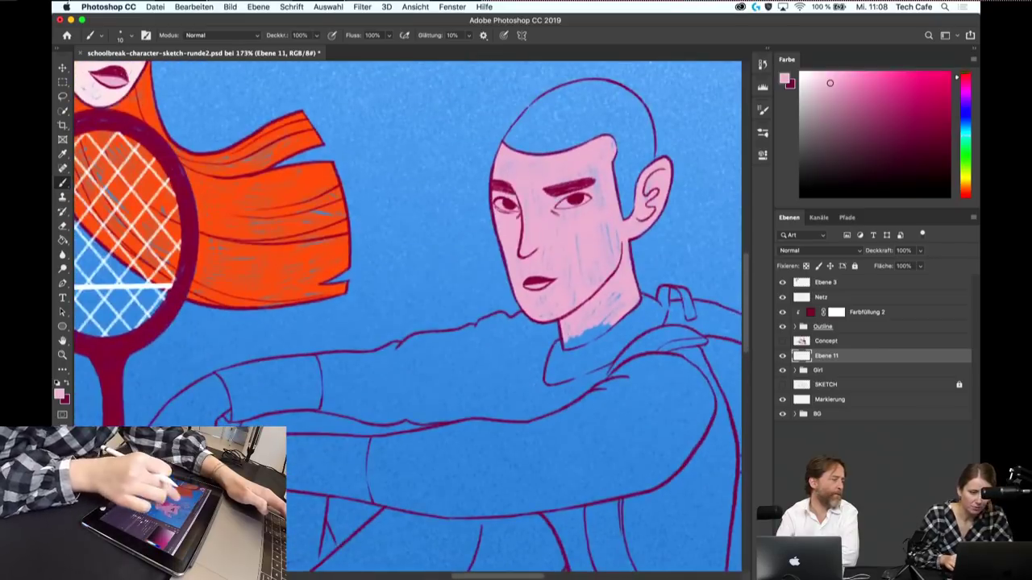
{"action": "scroll", "coordinate": [407, 315], "scroll_direction": "down", "scroll_amount": 3}
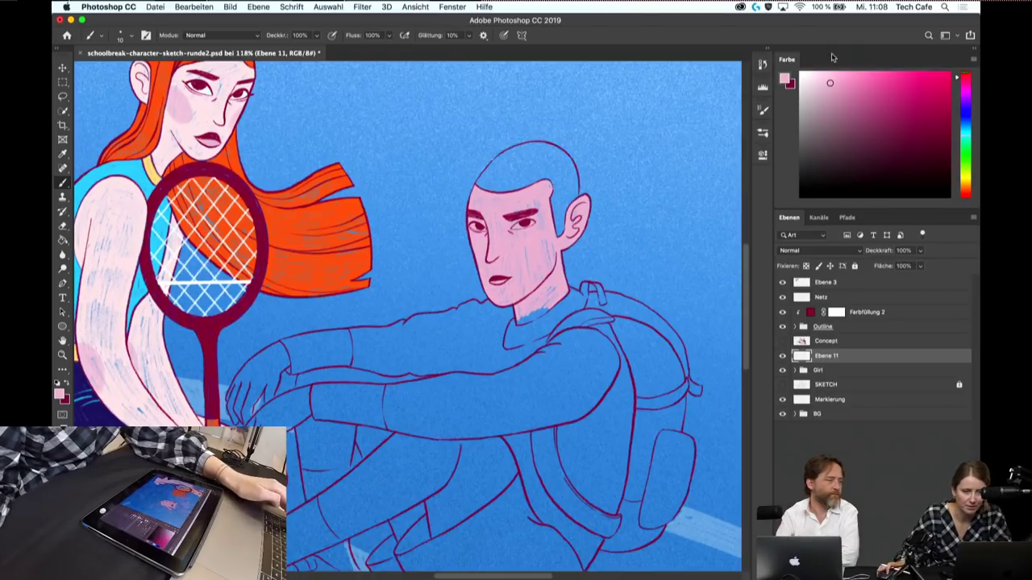
- Look at the Size Jitter control options in Brush Settings, then close the panel
{"action": "left_click", "coordinate": [762, 112]}
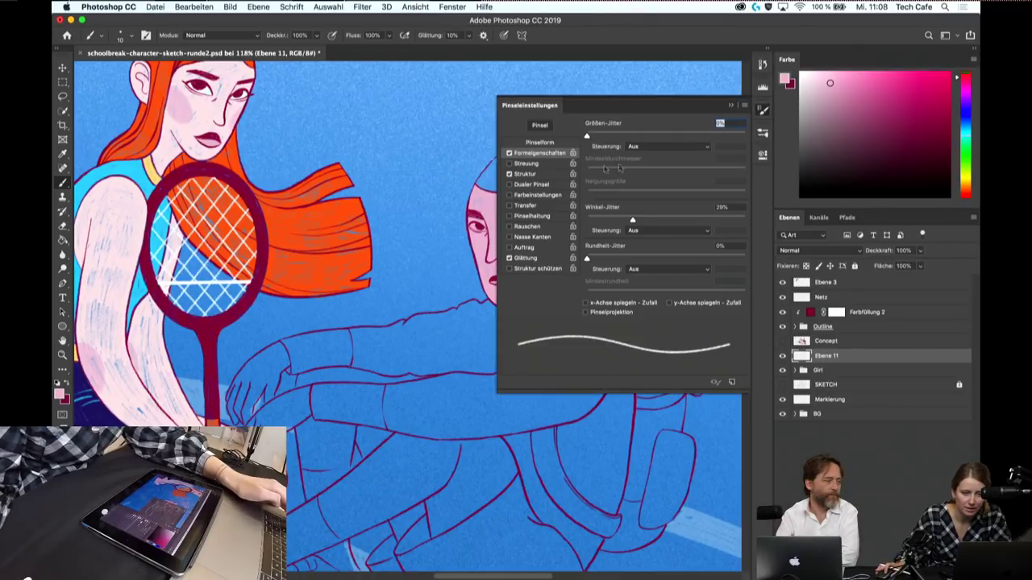
{"action": "left_click", "coordinate": [657, 145]}
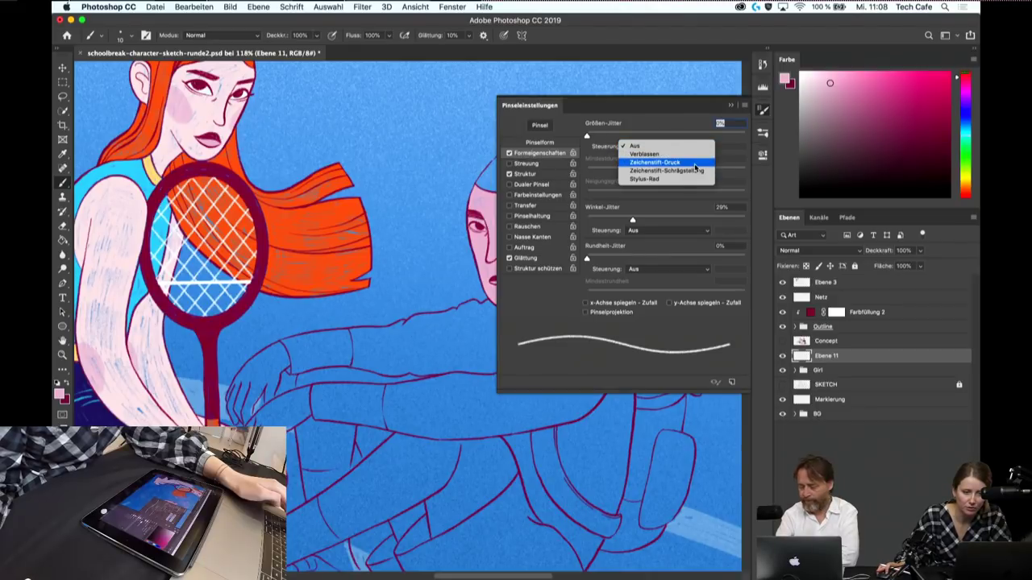
{"action": "left_click", "coordinate": [669, 148]}
{"action": "left_click", "coordinate": [730, 105]}
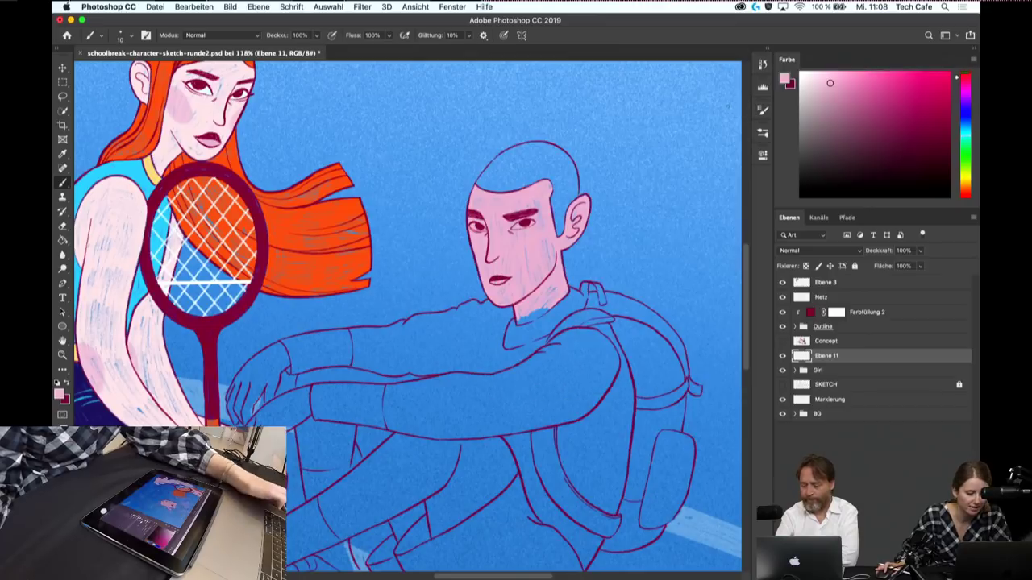
{"action": "left_click_drag", "start_coordinate": [407, 314], "coordinate": [387, 298]}
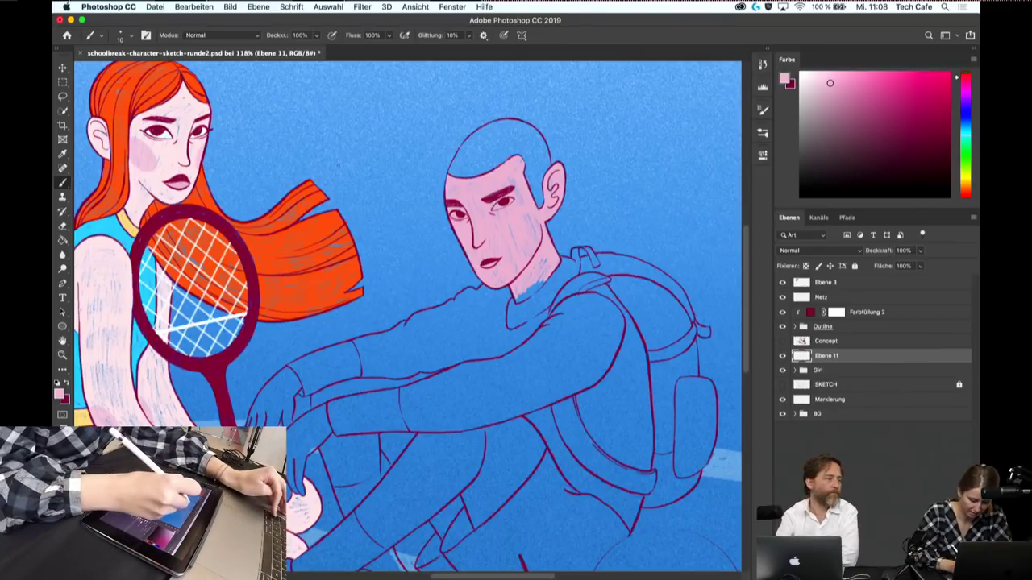
- Draw pink test scribbles above the boy, then undo them
{"action": "left_click_drag", "start_coordinate": [425, 91], "coordinate": [395, 246]}
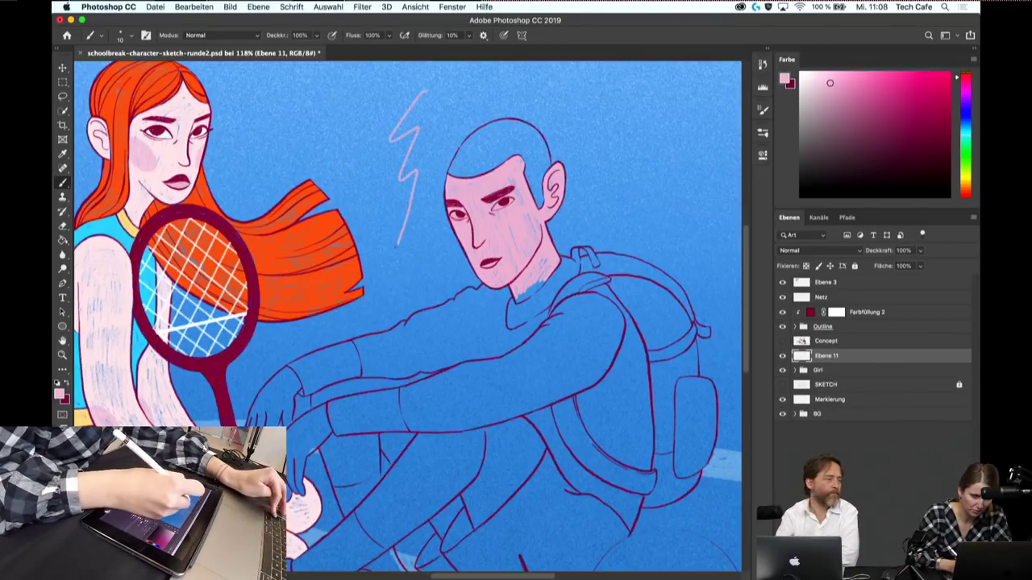
{"action": "left_click_drag", "start_coordinate": [377, 97], "coordinate": [396, 248]}
{"action": "mouse_move", "coordinate": [376, 97]}
{"action": "left_mouse_down"}
{"action": "mouse_move", "coordinate": [397, 285]}
{"action": "mouse_move", "coordinate": [456, 94]}
{"action": "left_mouse_up"}
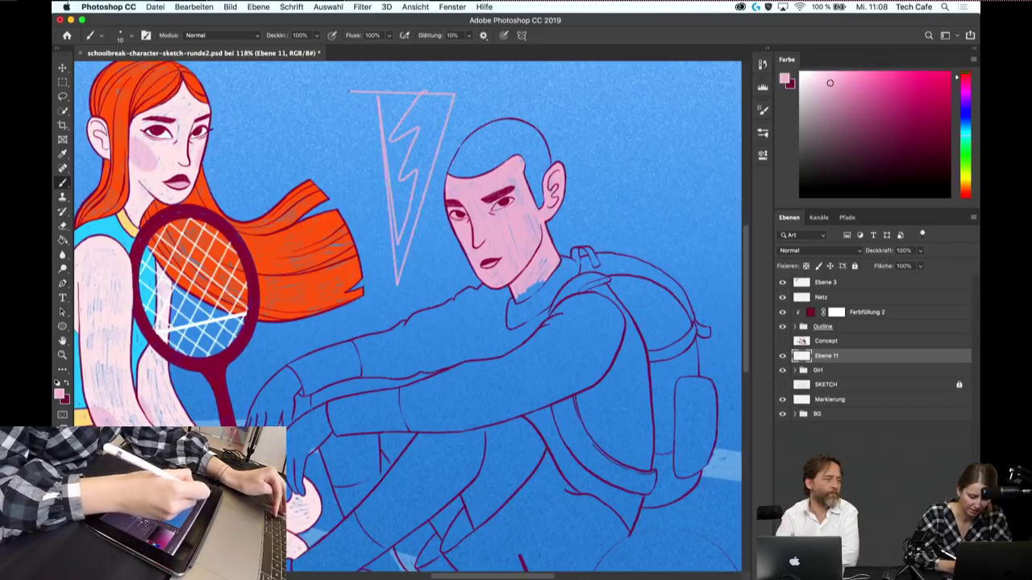
{"action": "left_click_drag", "start_coordinate": [367, 171], "coordinate": [526, 89]}
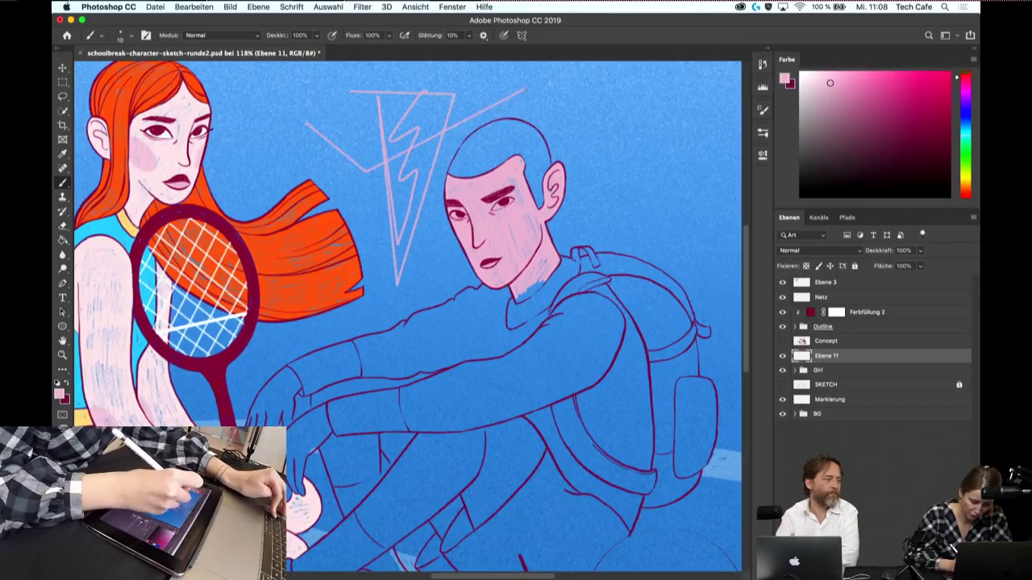
{"action": "left_click_drag", "start_coordinate": [350, 107], "coordinate": [527, 89]}
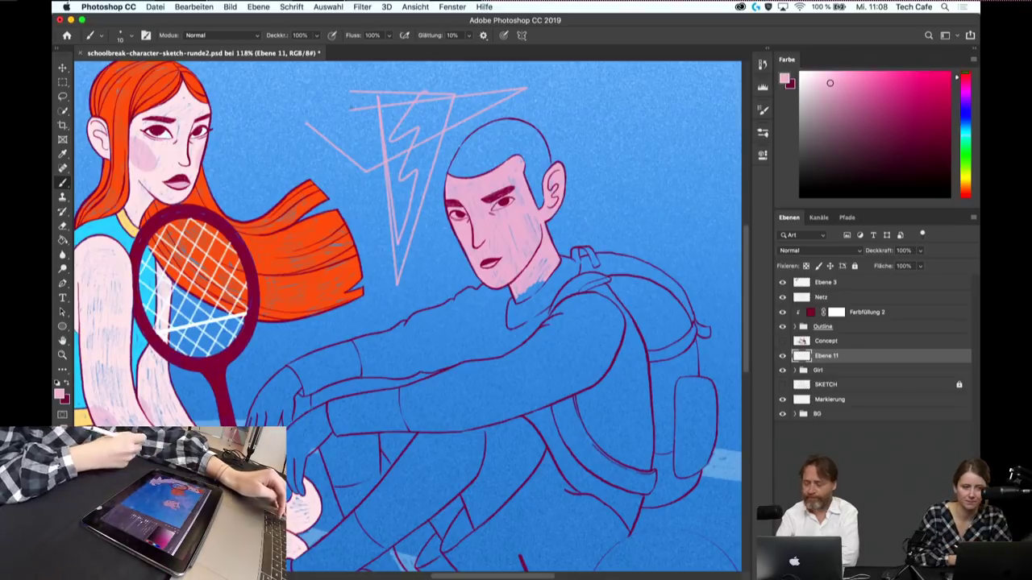
{"action": "key", "text": "ctrl+z"}
{"action": "key", "text": "ctrl+z"}
{"action": "key", "text": "ctrl+z"}
{"action": "key", "text": "ctrl+z"}
{"action": "key", "text": "ctrl+z"}
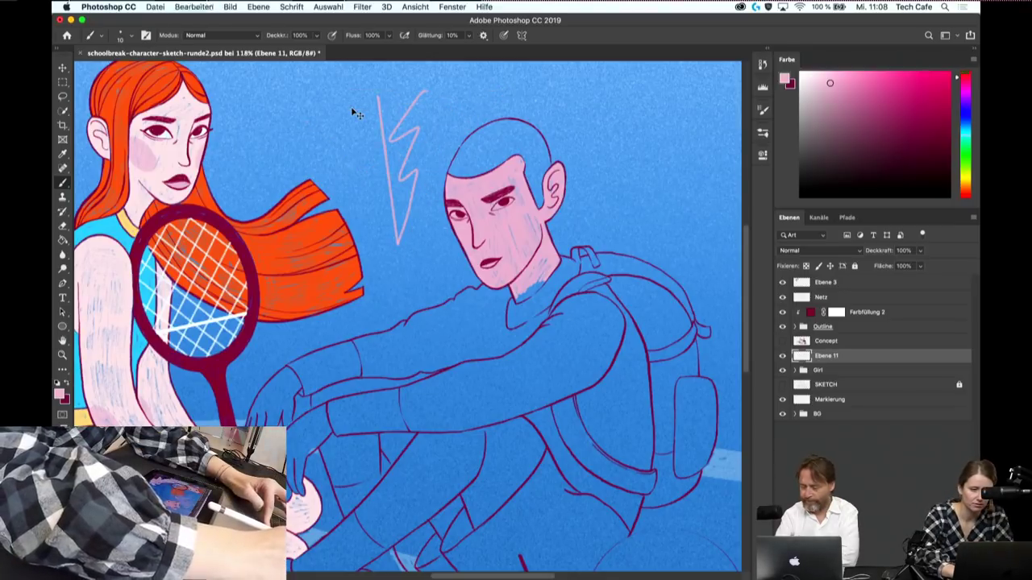
{"action": "key", "text": "ctrl+z"}
{"action": "key", "text": "ctrl+z"}
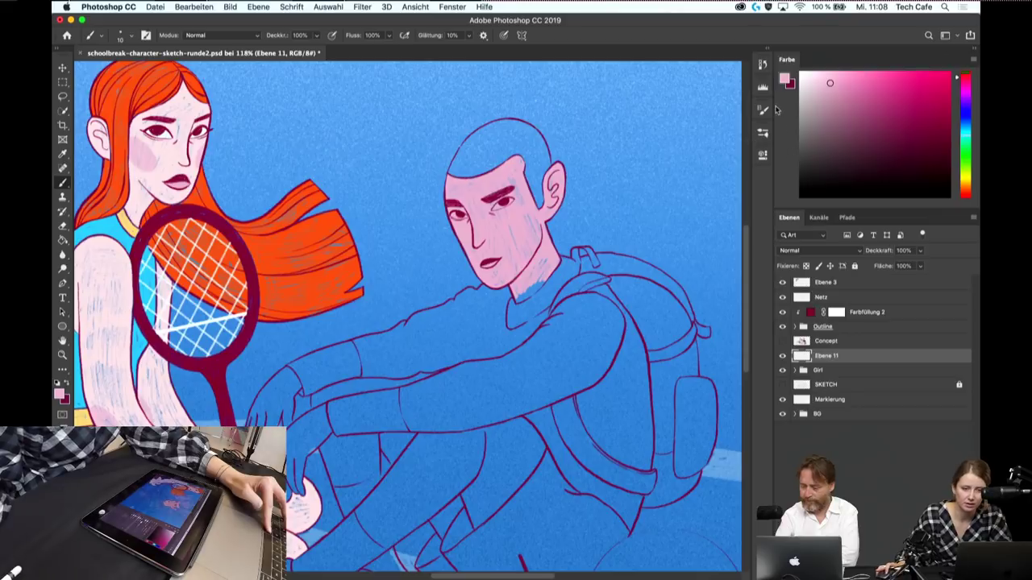
- Set the brush's Size Jitter Control to Pen Pressure
{"action": "left_click", "coordinate": [763, 110]}
{"action": "left_click", "coordinate": [655, 146]}
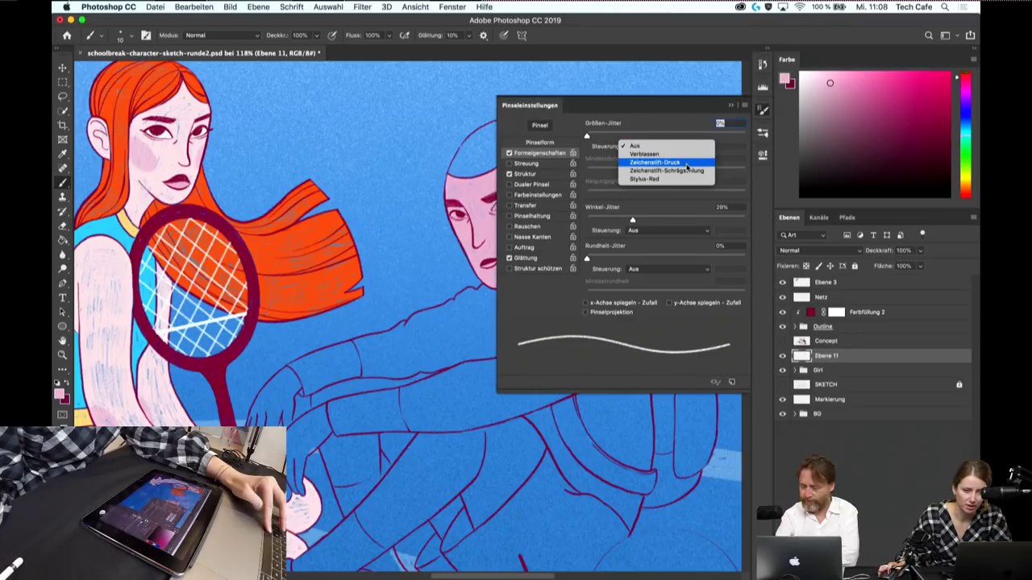
{"action": "left_click", "coordinate": [645, 164]}
{"action": "left_click", "coordinate": [730, 105]}
- Hatch pink over the boy's first hand down to the fingertips
{"action": "scroll", "coordinate": [467, 217], "scroll_direction": "up", "scroll_amount": 5}
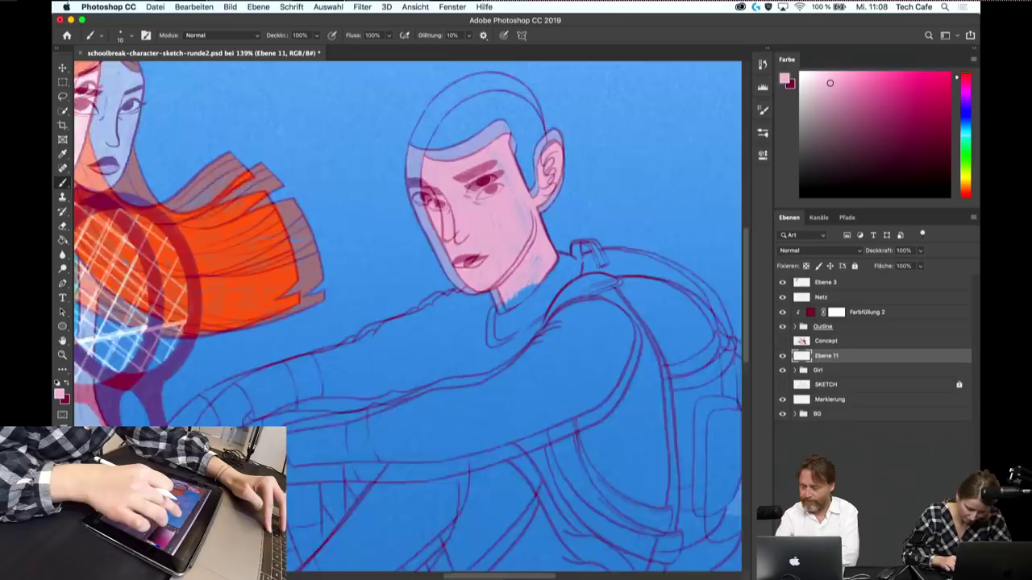
{"action": "scroll", "coordinate": [502, 327], "scroll_direction": "up", "scroll_amount": 3}
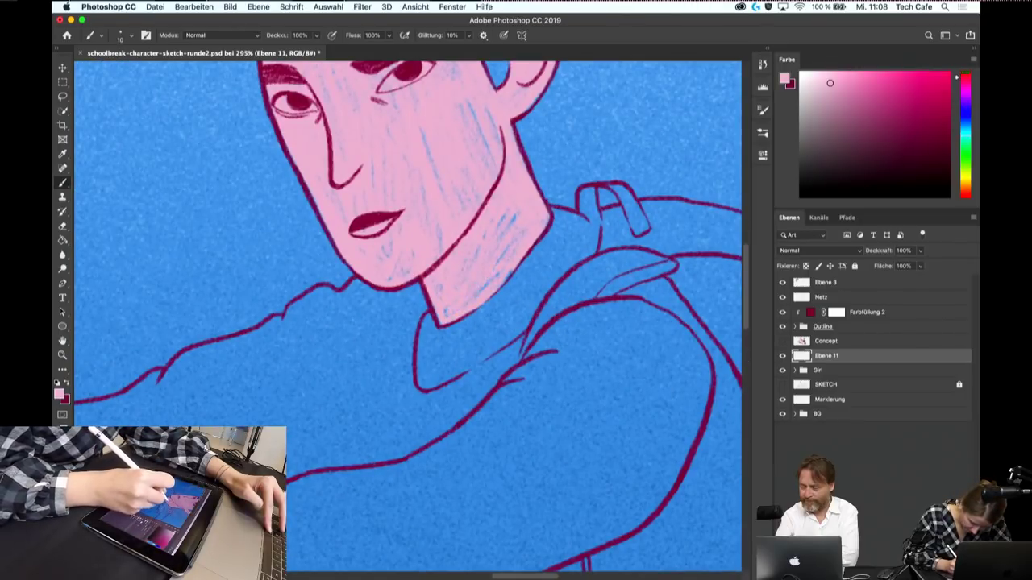
{"action": "scroll", "coordinate": [409, 317], "scroll_direction": "down", "scroll_amount": 2}
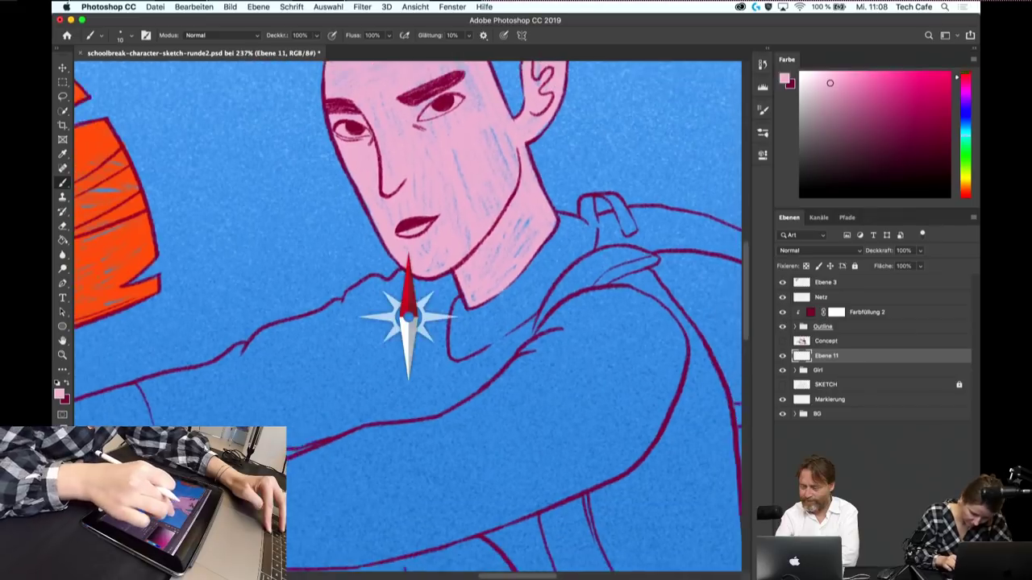
{"action": "scroll", "coordinate": [409, 316], "scroll_direction": "down", "scroll_amount": 3}
{"action": "scroll", "coordinate": [409, 317], "scroll_direction": "down", "scroll_amount": 3}
{"action": "scroll", "coordinate": [409, 317], "scroll_direction": "down", "scroll_amount": 2}
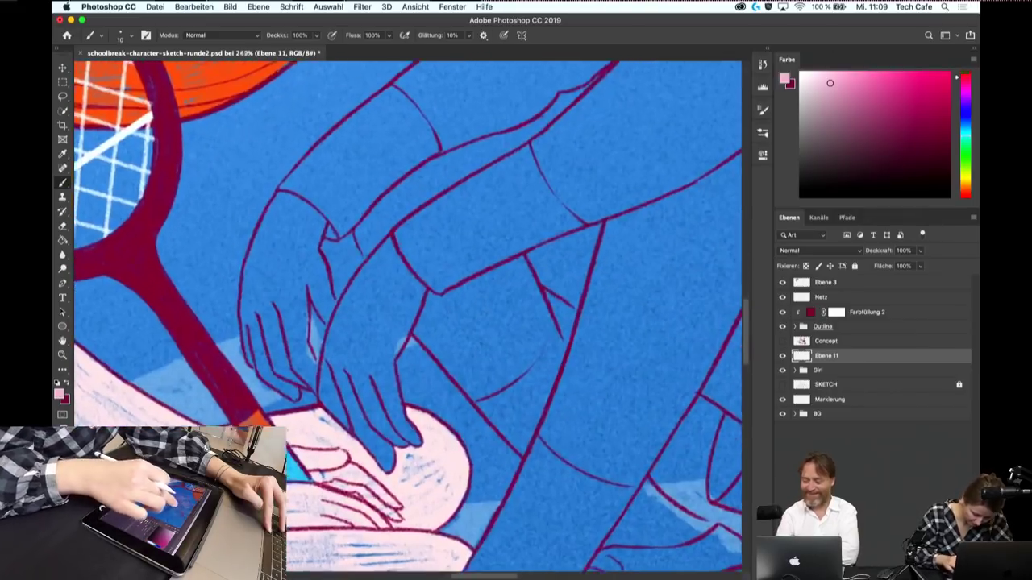
{"action": "mouse_move", "coordinate": [355, 258]}
{"action": "left_mouse_down"}
{"action": "mouse_move", "coordinate": [318, 321]}
{"action": "mouse_move", "coordinate": [310, 367]}
{"action": "left_mouse_up"}
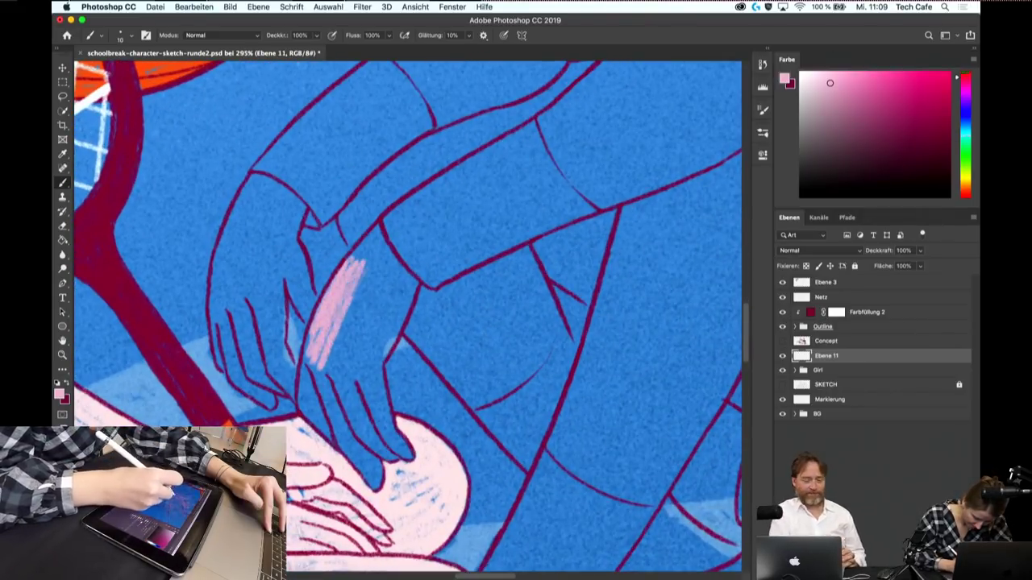
{"action": "mouse_move", "coordinate": [379, 270]}
{"action": "left_mouse_down"}
{"action": "mouse_move", "coordinate": [326, 371]}
{"action": "mouse_move", "coordinate": [343, 367]}
{"action": "left_mouse_up"}
{"action": "mouse_move", "coordinate": [400, 290]}
{"action": "left_mouse_down"}
{"action": "mouse_move", "coordinate": [356, 372]}
{"action": "mouse_move", "coordinate": [394, 337]}
{"action": "left_mouse_up"}
{"action": "mouse_move", "coordinate": [322, 329]}
{"action": "left_mouse_down"}
{"action": "mouse_move", "coordinate": [306, 369]}
{"action": "mouse_move", "coordinate": [339, 443]}
{"action": "left_mouse_up"}
{"action": "left_click_drag", "start_coordinate": [321, 369], "coordinate": [370, 476]}
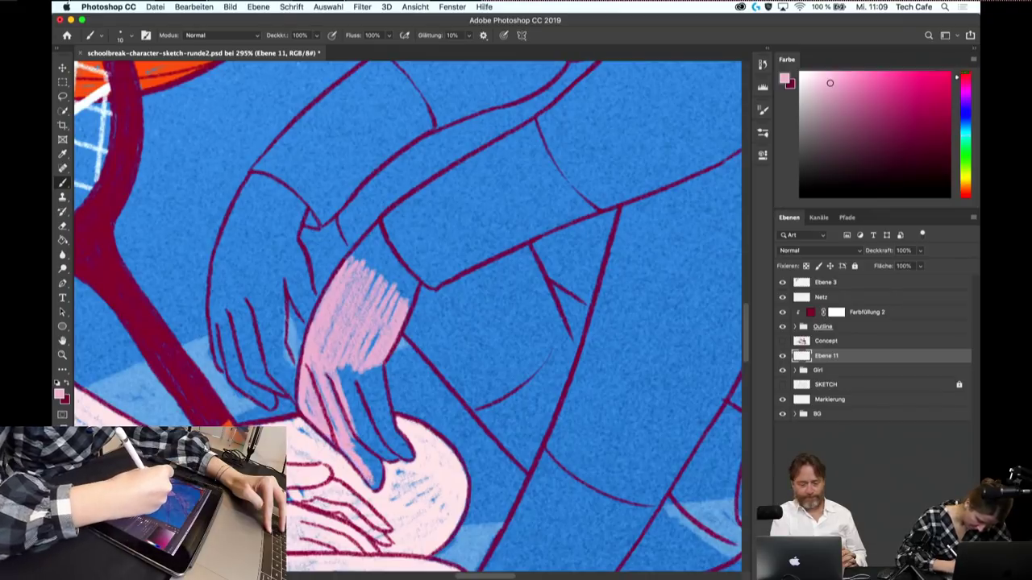
{"action": "left_click_drag", "start_coordinate": [361, 429], "coordinate": [378, 486]}
{"action": "left_click_drag", "start_coordinate": [338, 406], "coordinate": [371, 468]}
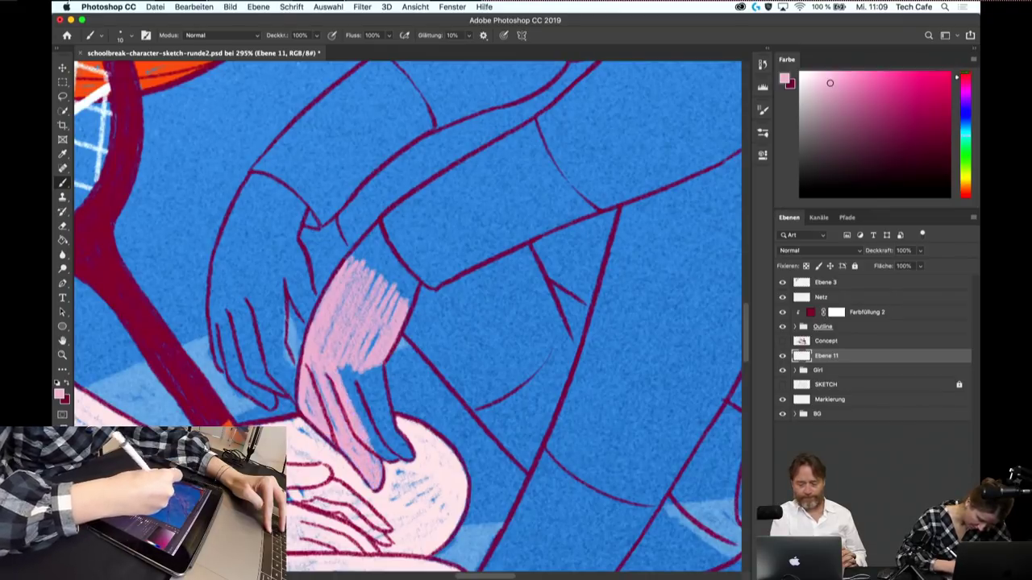
{"action": "mouse_move", "coordinate": [341, 368]}
{"action": "left_mouse_down"}
{"action": "mouse_move", "coordinate": [372, 441]}
{"action": "mouse_move", "coordinate": [390, 434]}
{"action": "left_mouse_up"}
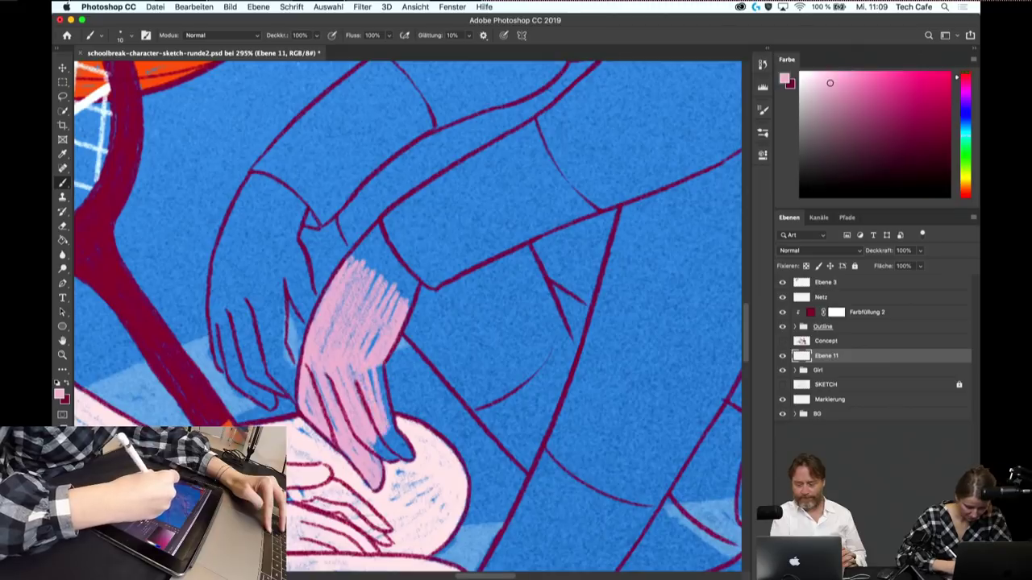
- Add blue texture strokes onto the pink hand
{"action": "left_click_drag", "start_coordinate": [483, 242], "coordinate": [451, 346]}
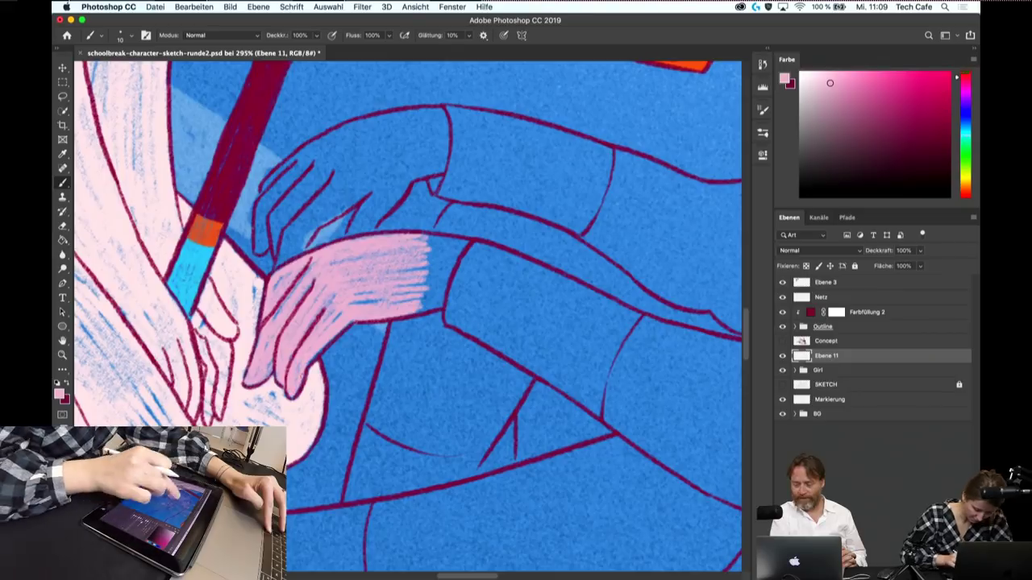
{"action": "left_click_drag", "start_coordinate": [484, 241], "coordinate": [452, 347]}
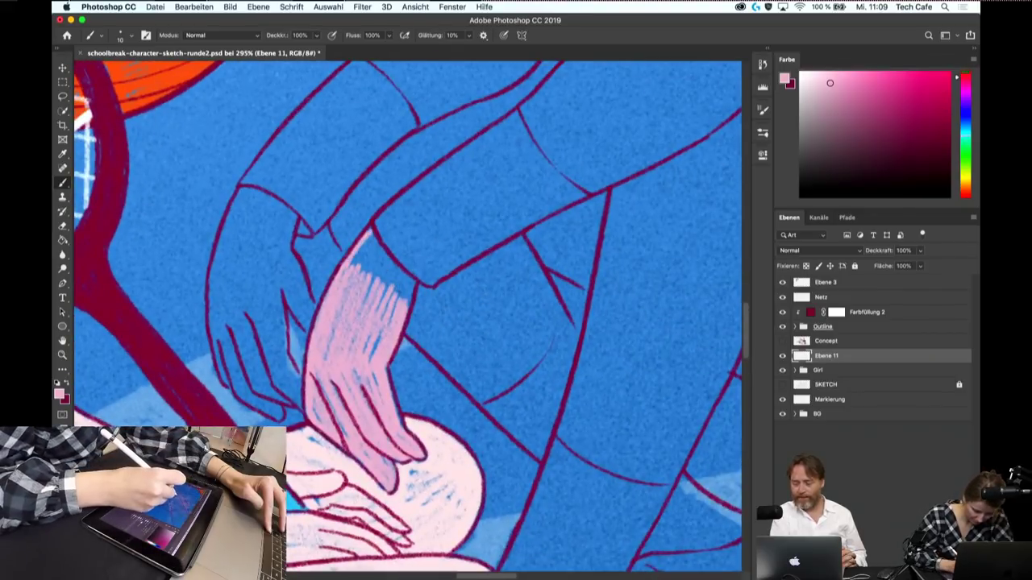
{"action": "left_click_drag", "start_coordinate": [393, 259], "coordinate": [380, 287]}
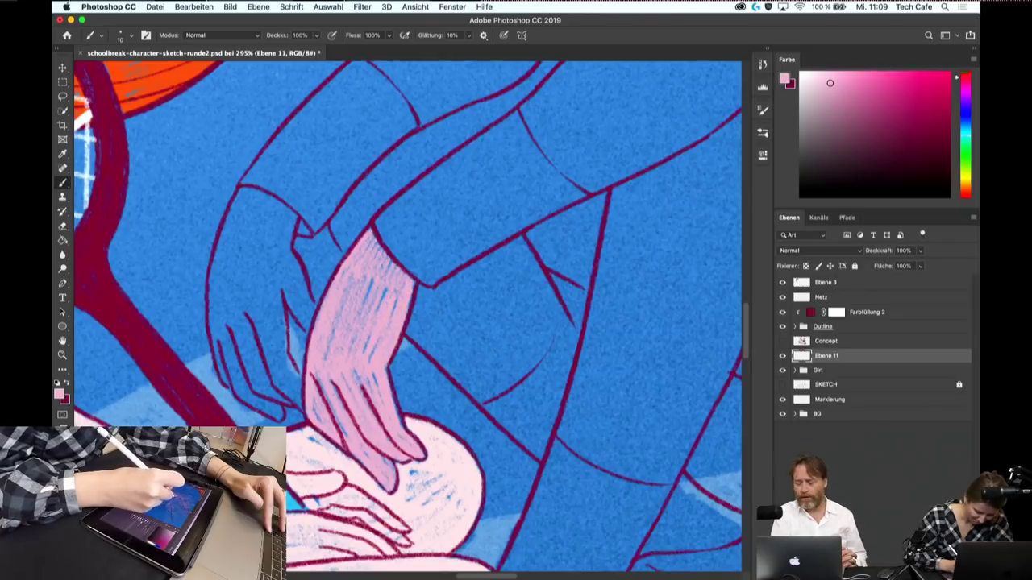
- Hatch pink over the boy's other hand and its fingers
{"action": "left_click_drag", "start_coordinate": [236, 226], "coordinate": [223, 308]}
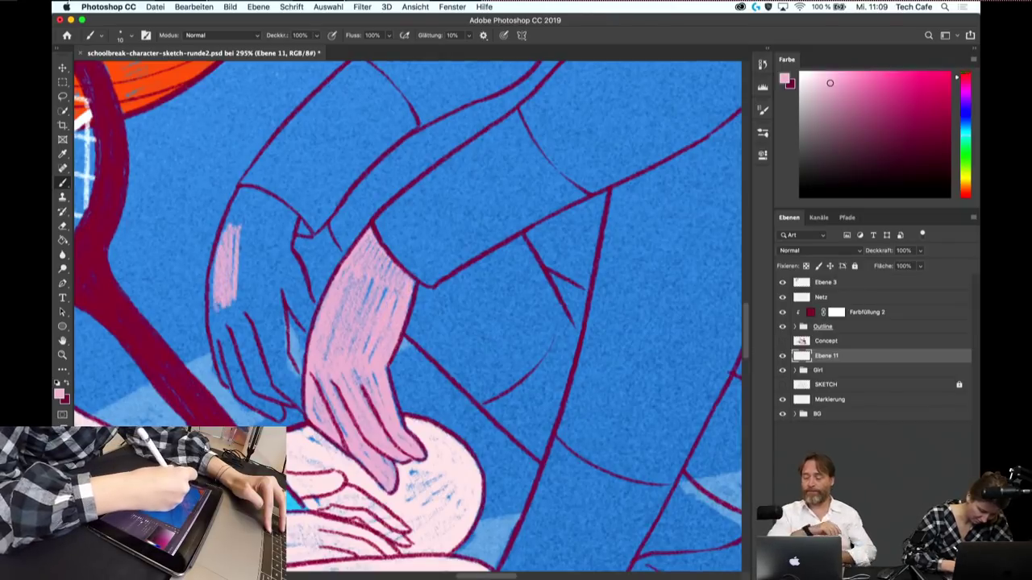
{"action": "left_click_drag", "start_coordinate": [216, 259], "coordinate": [212, 341]}
{"action": "left_click_drag", "start_coordinate": [221, 293], "coordinate": [218, 363]}
{"action": "mouse_move", "coordinate": [232, 259]}
{"action": "left_mouse_down"}
{"action": "mouse_move", "coordinate": [242, 367]}
{"action": "mouse_move", "coordinate": [256, 367]}
{"action": "left_mouse_up"}
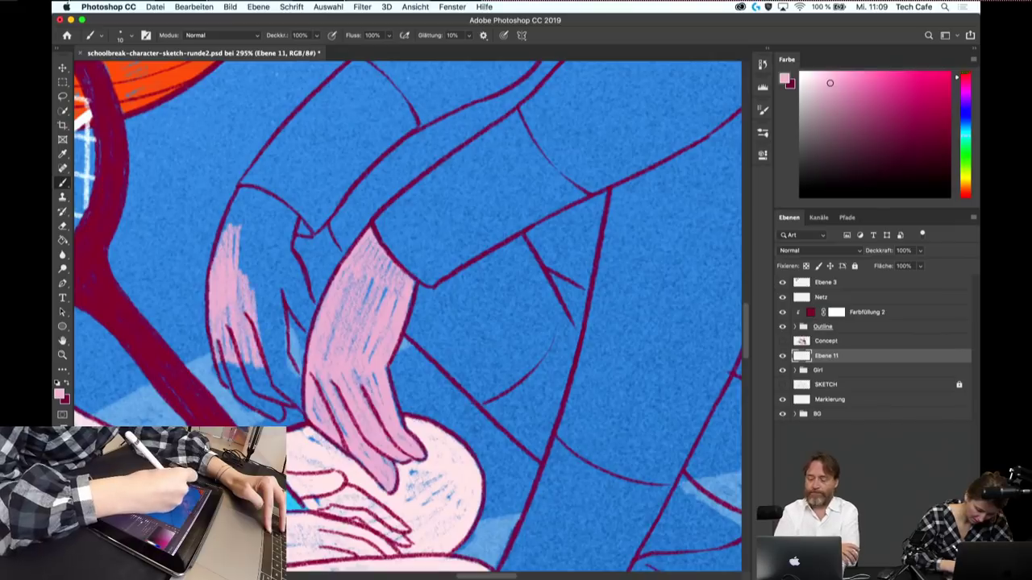
{"action": "mouse_move", "coordinate": [259, 271]}
{"action": "left_mouse_down"}
{"action": "mouse_move", "coordinate": [271, 373]}
{"action": "mouse_move", "coordinate": [293, 393]}
{"action": "left_mouse_up"}
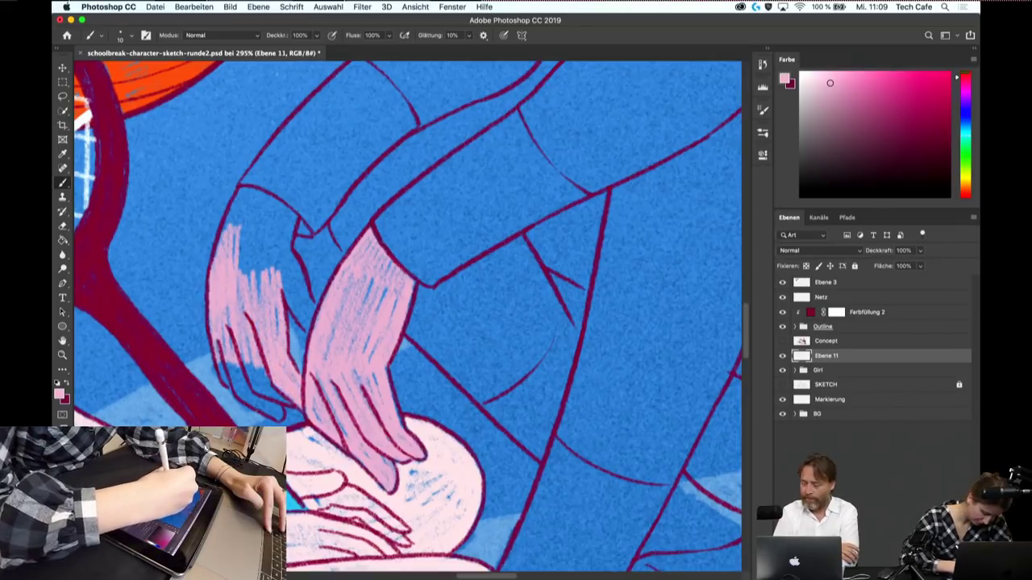
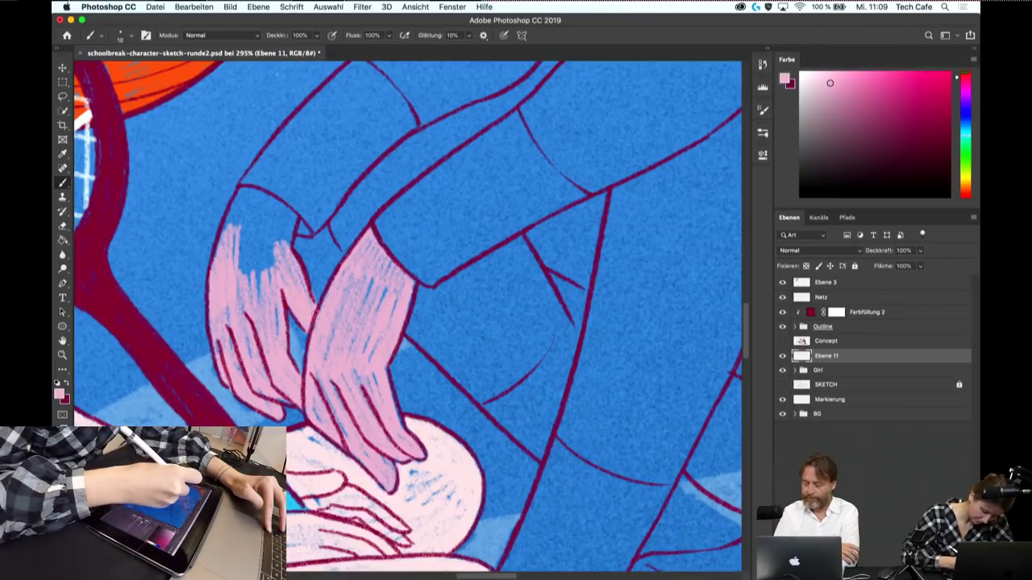
- Add pink hatch strokes to fill the boy's left hand
{"action": "left_click_drag", "start_coordinate": [238, 193], "coordinate": [226, 240]}
{"action": "mouse_move", "coordinate": [242, 198]}
{"action": "left_mouse_down"}
{"action": "mouse_move", "coordinate": [237, 260]}
{"action": "mouse_move", "coordinate": [263, 286]}
{"action": "left_mouse_up"}
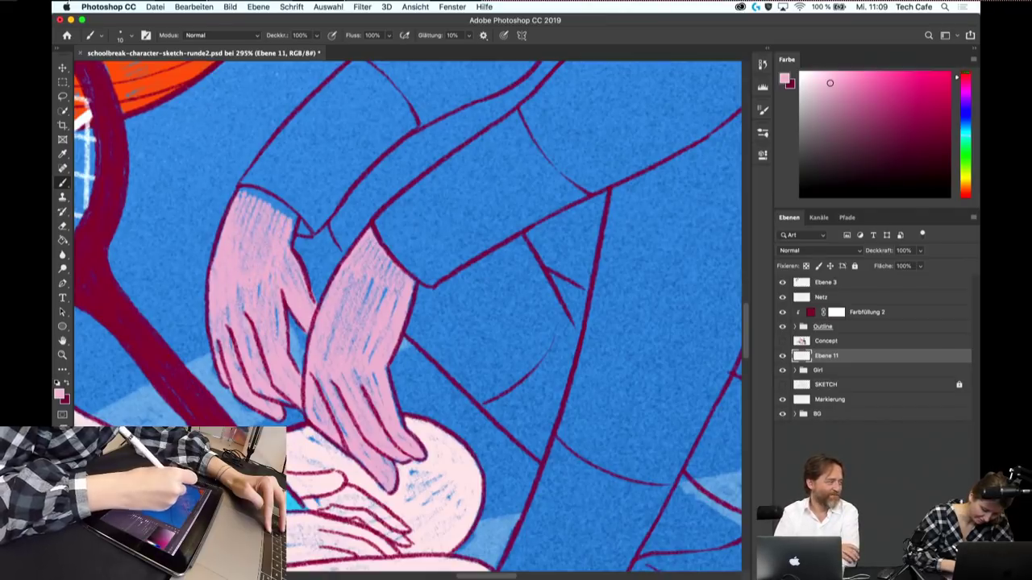
{"action": "scroll", "coordinate": [408, 316], "scroll_direction": "up", "scroll_amount": 1}
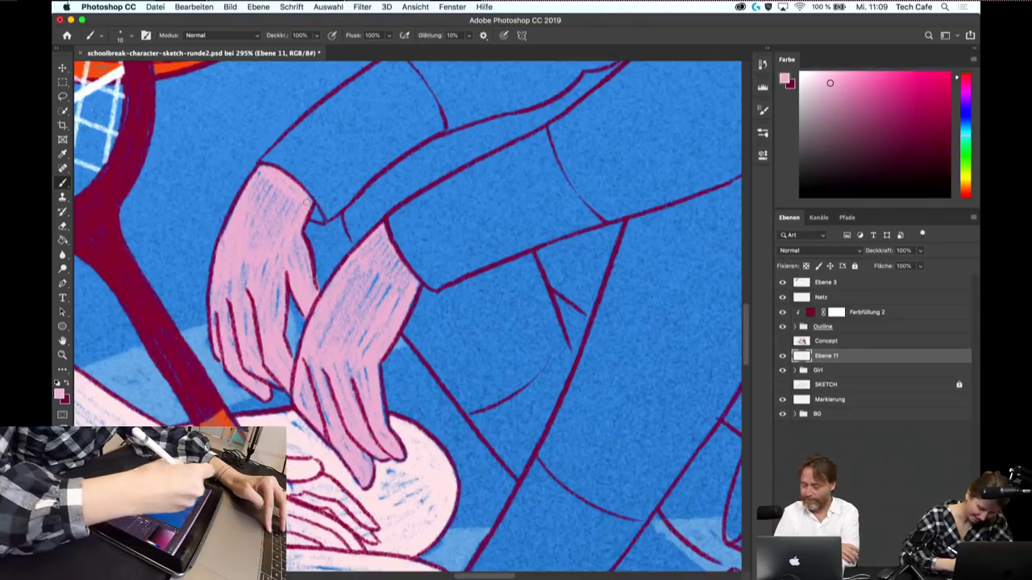
{"action": "scroll", "coordinate": [408, 317], "scroll_direction": "down", "scroll_amount": 2}
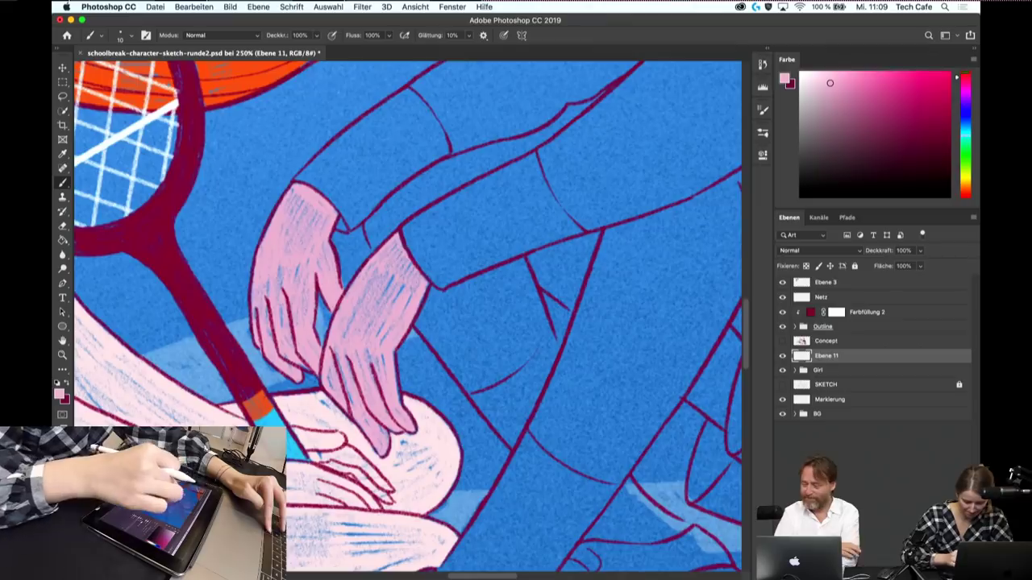
{"action": "scroll", "coordinate": [415, 311], "scroll_direction": "down", "scroll_amount": 1}
{"action": "scroll", "coordinate": [408, 317], "scroll_direction": "right", "scroll_amount": 5}
{"action": "scroll", "coordinate": [408, 317], "scroll_direction": "down", "scroll_amount": 1}
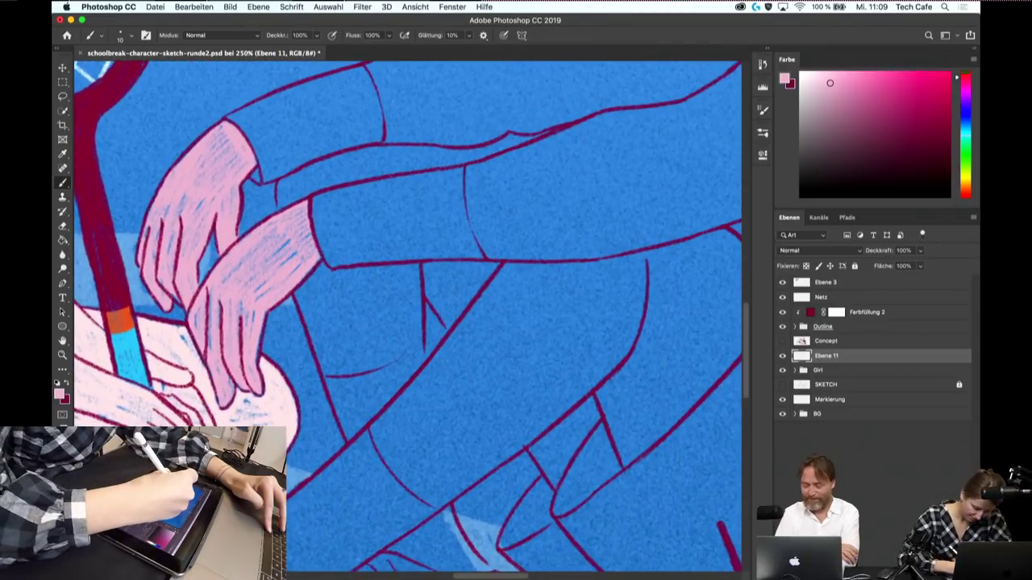
- Hatch pink skin below the sleeve cuff and fill its blue gaps, rotating the view
{"action": "left_click_drag", "start_coordinate": [308, 286], "coordinate": [327, 337]}
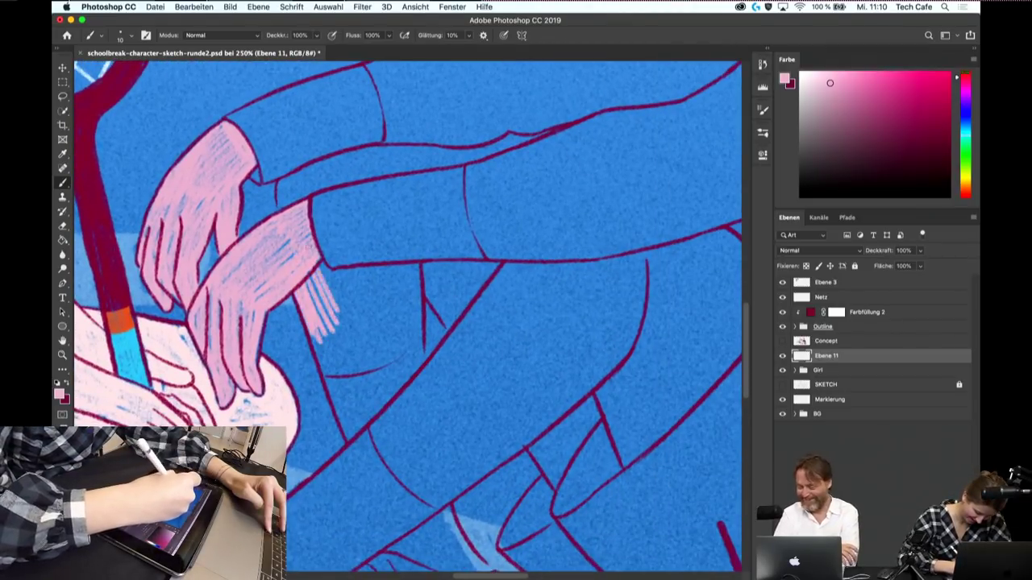
{"action": "left_click_drag", "start_coordinate": [319, 278], "coordinate": [342, 355]}
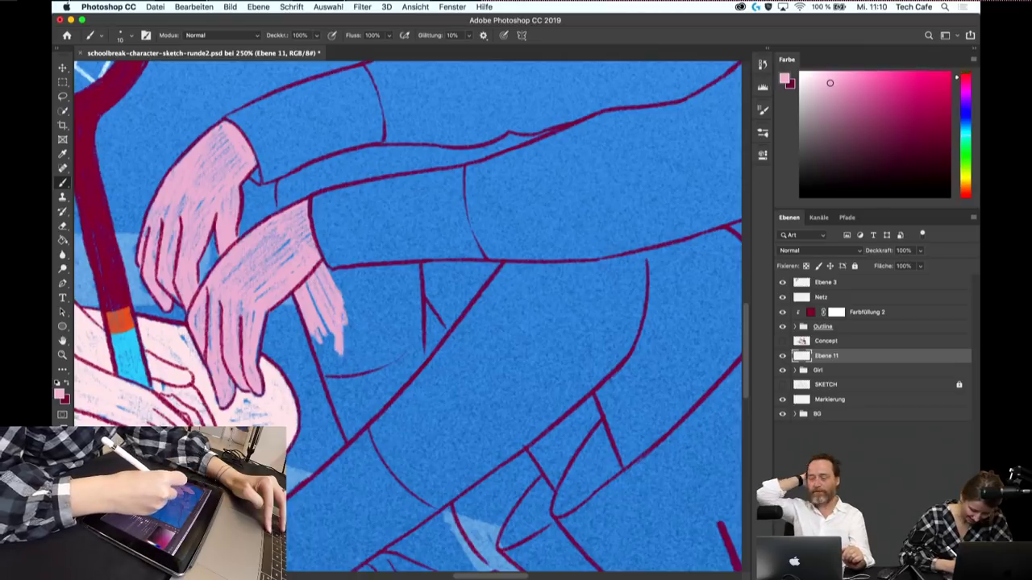
{"action": "mouse_move", "coordinate": [349, 287]}
{"action": "left_mouse_down"}
{"action": "mouse_move", "coordinate": [355, 358]}
{"action": "mouse_move", "coordinate": [367, 359]}
{"action": "left_mouse_up"}
{"action": "mouse_move", "coordinate": [374, 278]}
{"action": "left_mouse_down"}
{"action": "mouse_move", "coordinate": [381, 351]}
{"action": "mouse_move", "coordinate": [404, 340]}
{"action": "left_mouse_up"}
{"action": "left_click_drag", "start_coordinate": [406, 286], "coordinate": [410, 334]}
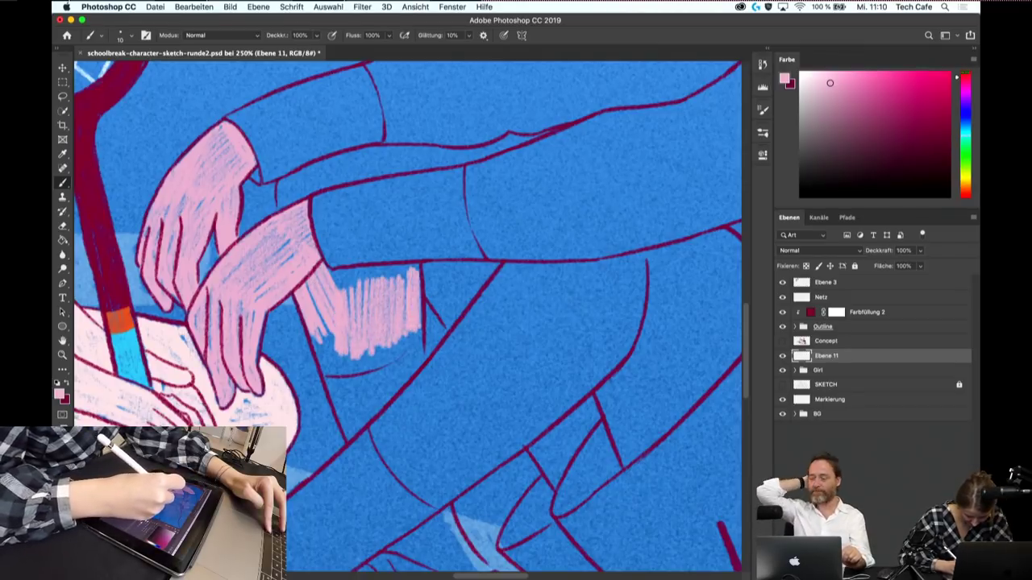
{"action": "mouse_move", "coordinate": [452, 290]}
{"action": "left_mouse_down"}
{"action": "mouse_move", "coordinate": [427, 355]}
{"action": "mouse_move", "coordinate": [419, 347]}
{"action": "left_mouse_up"}
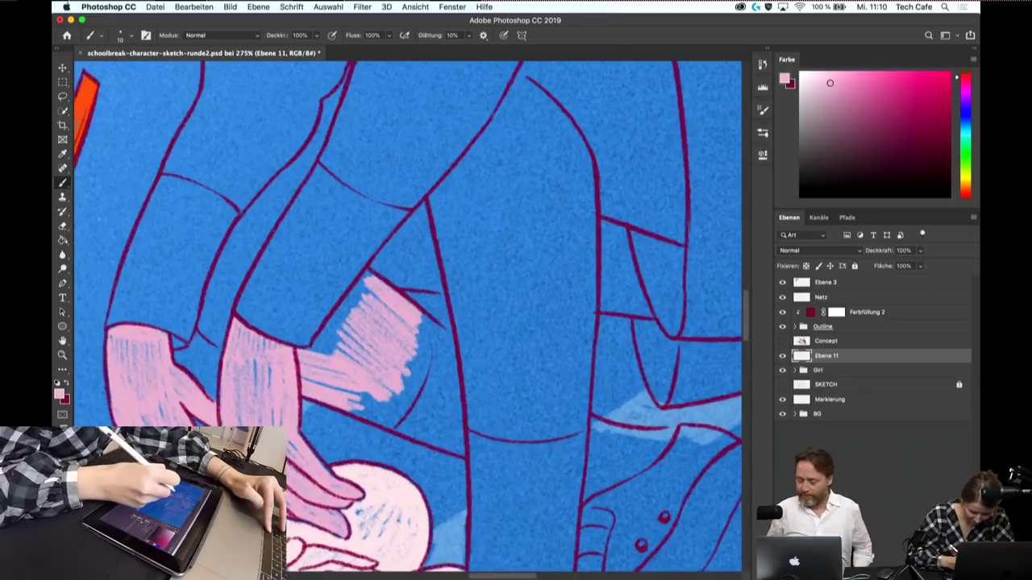
{"action": "mouse_move", "coordinate": [351, 316]}
{"action": "left_mouse_down"}
{"action": "mouse_move", "coordinate": [326, 355]}
{"action": "mouse_move", "coordinate": [338, 346]}
{"action": "left_mouse_up"}
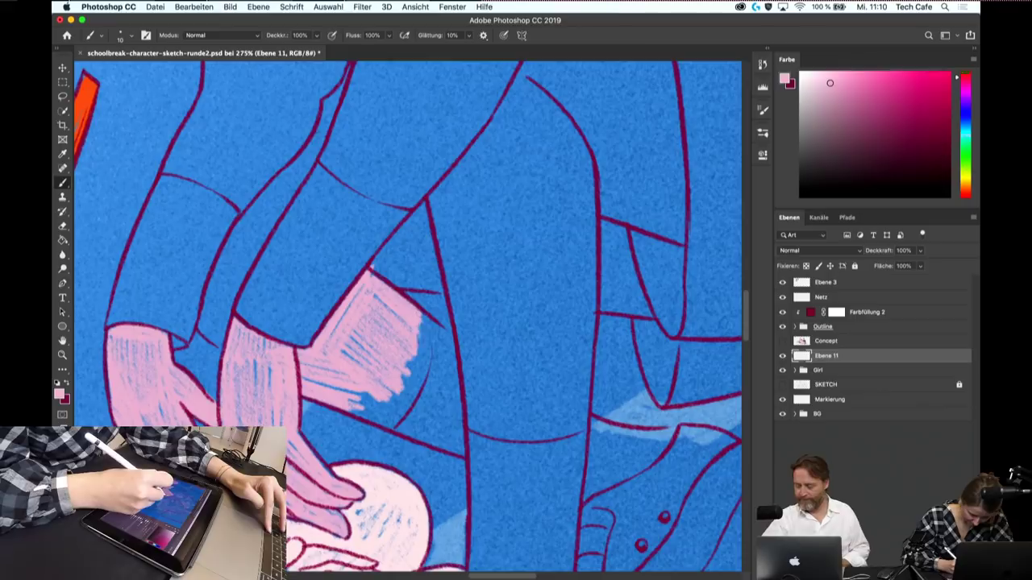
{"action": "left_click_drag", "start_coordinate": [421, 316], "coordinate": [418, 355]}
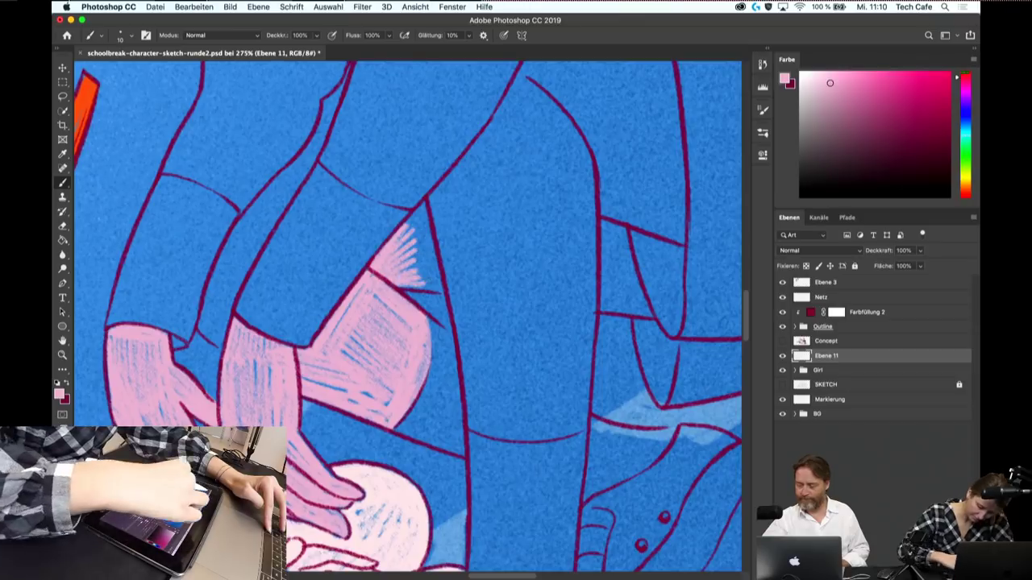
{"action": "left_click_drag", "start_coordinate": [404, 322], "coordinate": [484, 266]}
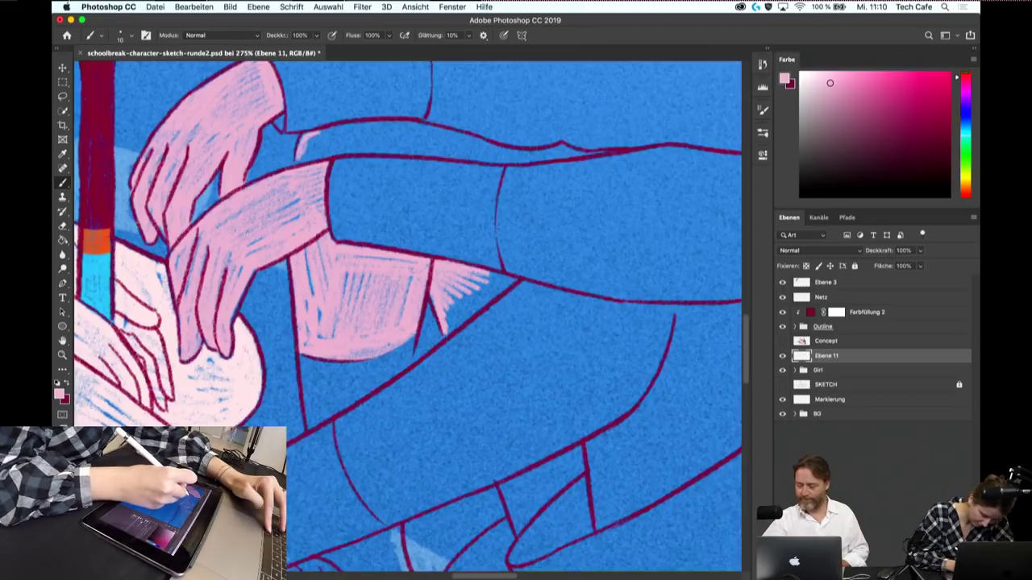
{"action": "mouse_move", "coordinate": [452, 339]}
{"action": "left_mouse_down"}
{"action": "mouse_move", "coordinate": [484, 266]}
{"action": "mouse_move", "coordinate": [451, 339]}
{"action": "left_mouse_up"}
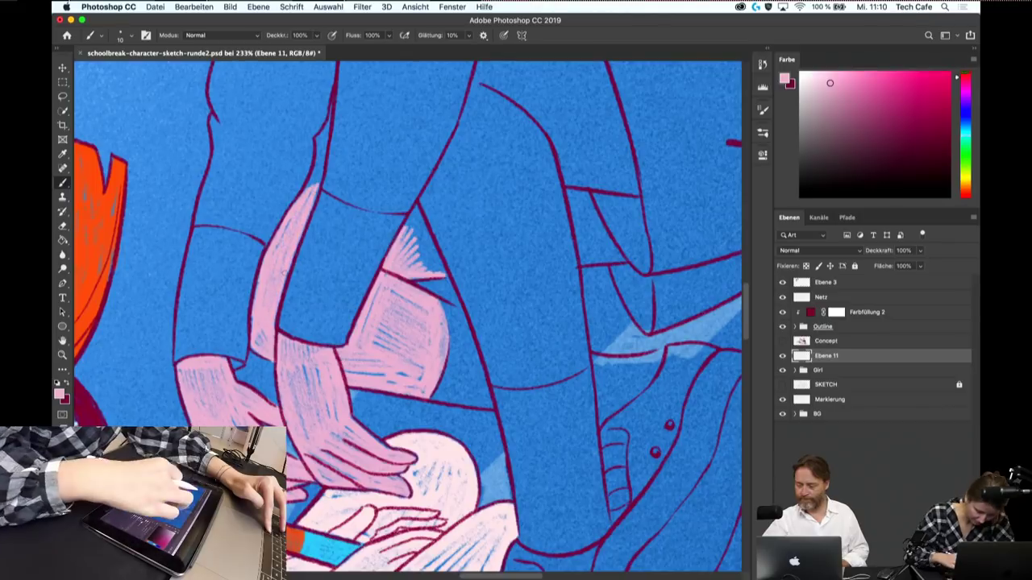
{"action": "left_click_drag", "start_coordinate": [452, 339], "coordinate": [496, 255]}
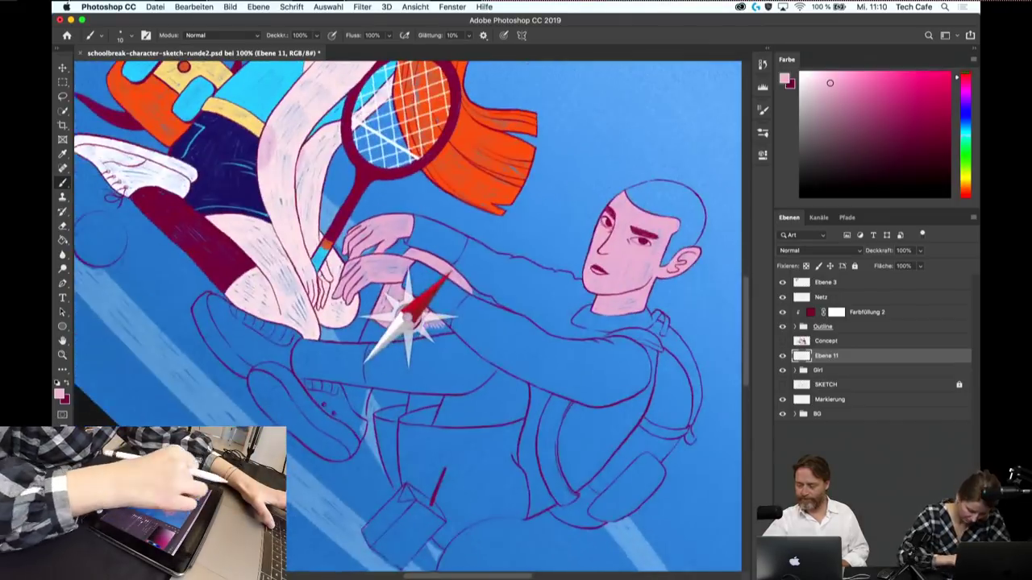
- Extend pink hatching along the forearm tip and below the boy's hand
{"action": "mouse_move", "coordinate": [362, 307]}
{"action": "left_mouse_down"}
{"action": "mouse_move", "coordinate": [521, 295]}
{"action": "mouse_move", "coordinate": [507, 338]}
{"action": "left_mouse_up"}
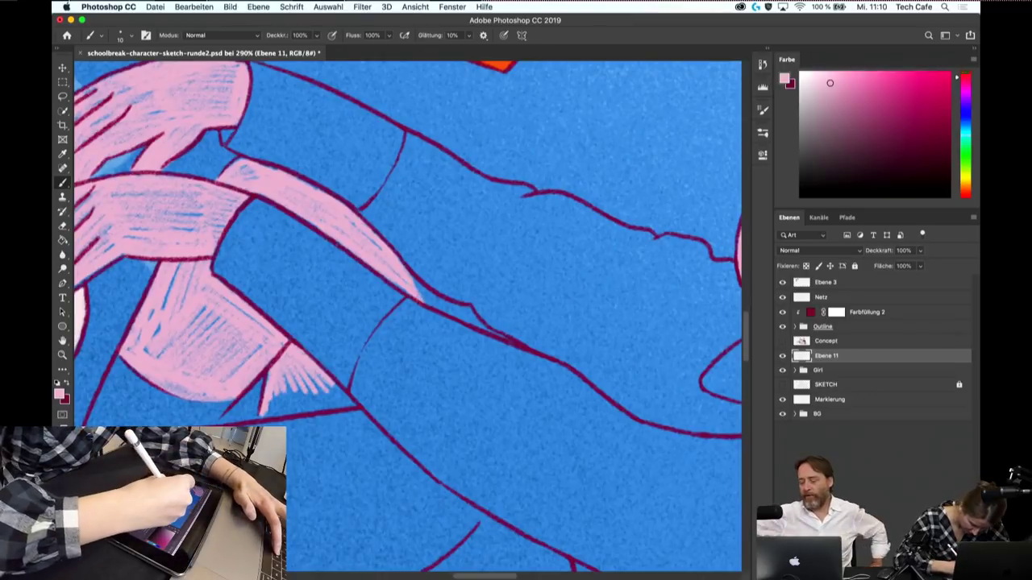
{"action": "left_click_drag", "start_coordinate": [413, 292], "coordinate": [443, 310]}
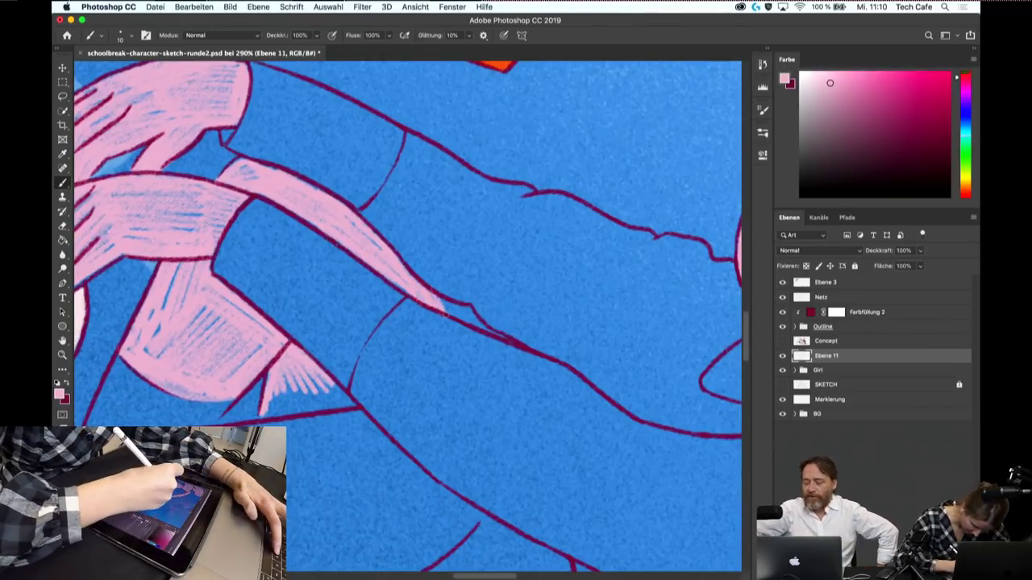
{"action": "mouse_move", "coordinate": [267, 372]}
{"action": "left_mouse_down"}
{"action": "mouse_move", "coordinate": [296, 457]}
{"action": "mouse_move", "coordinate": [320, 456]}
{"action": "left_mouse_up"}
{"action": "left_click_drag", "start_coordinate": [311, 379], "coordinate": [348, 453]}
{"action": "left_click_drag", "start_coordinate": [326, 384], "coordinate": [359, 451]}
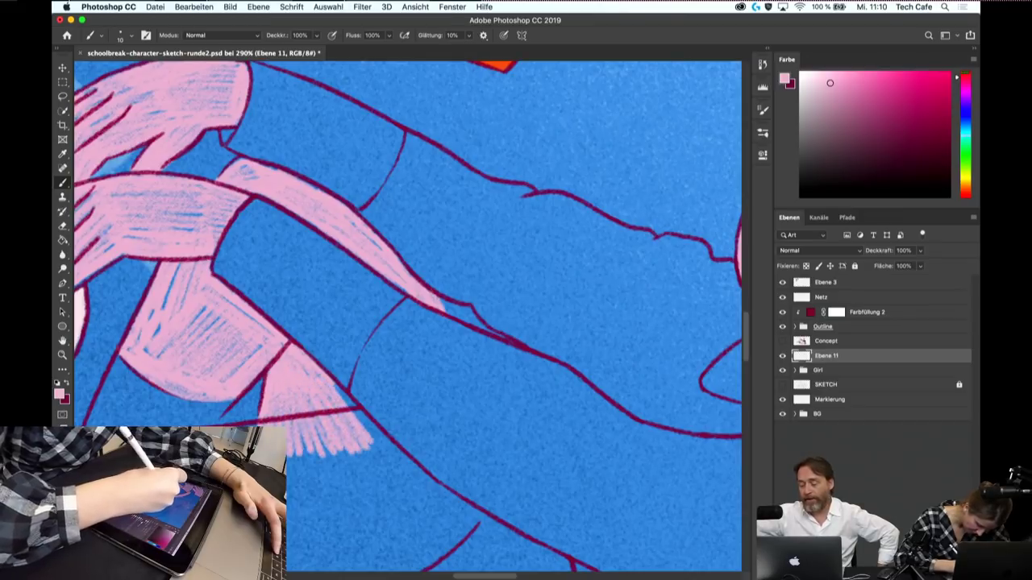
{"action": "scroll", "coordinate": [407, 318], "scroll_direction": "down", "scroll_amount": 5}
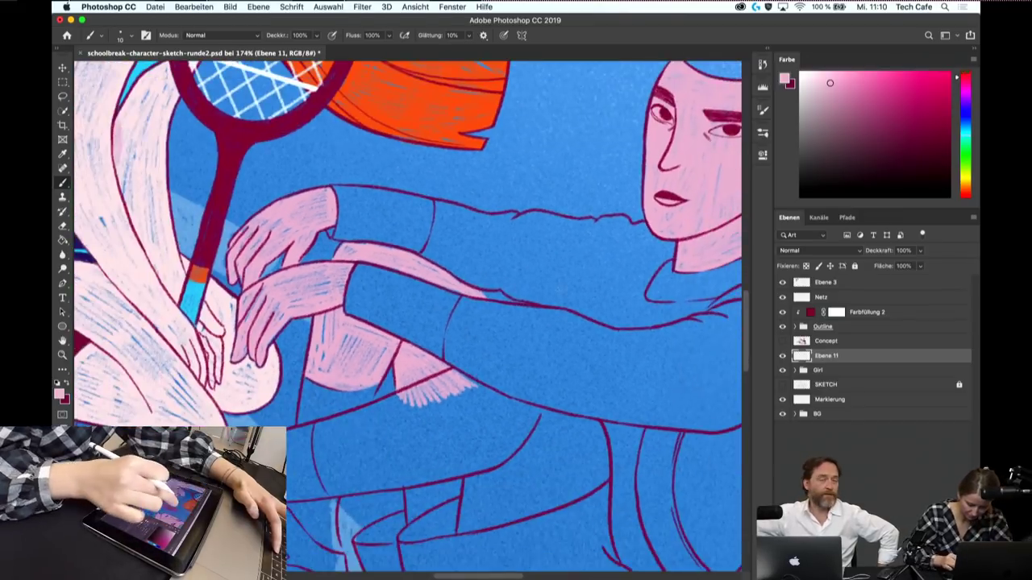
{"action": "scroll", "coordinate": [407, 318], "scroll_direction": "down", "scroll_amount": 5}
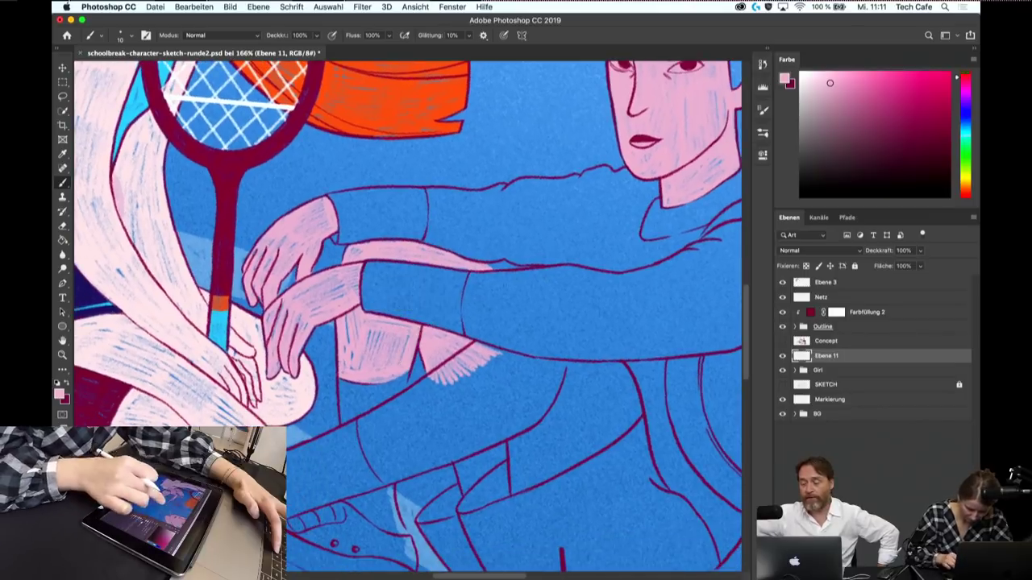
{"action": "scroll", "coordinate": [407, 318], "scroll_direction": "down", "scroll_amount": 3}
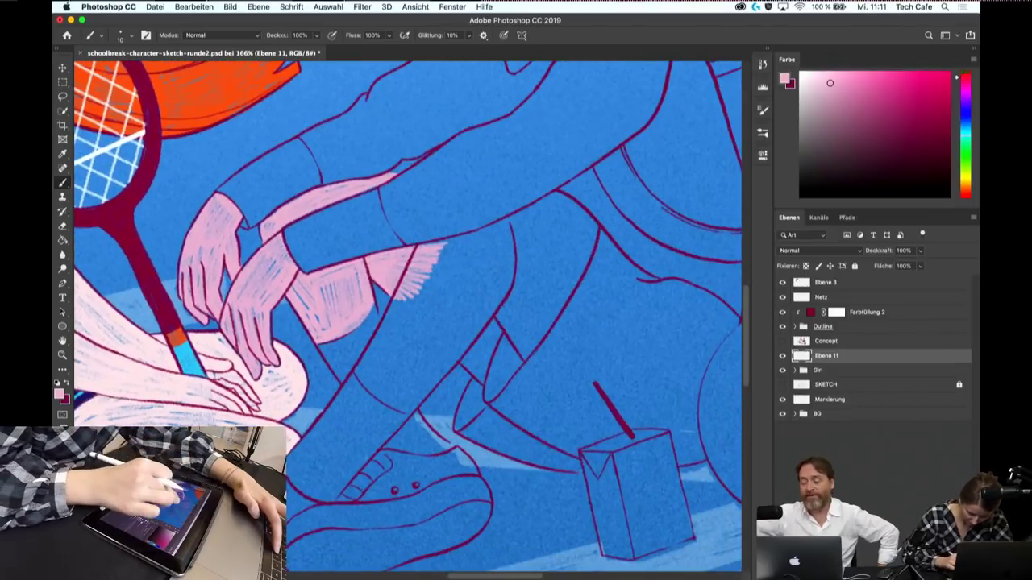
{"action": "scroll", "coordinate": [486, 291], "scroll_direction": "up", "scroll_amount": 5}
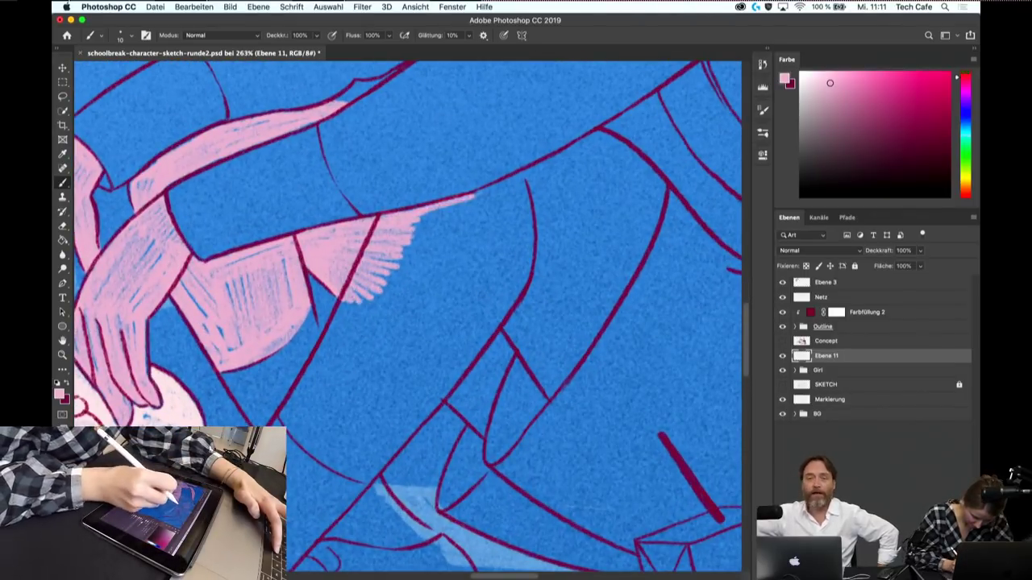
- Hatch pink over the skin patch beside the knee, widening it left and down
{"action": "mouse_move", "coordinate": [468, 201]}
{"action": "left_mouse_down"}
{"action": "mouse_move", "coordinate": [383, 302]}
{"action": "mouse_move", "coordinate": [379, 323]}
{"action": "left_mouse_up"}
{"action": "left_click_drag", "start_coordinate": [463, 241], "coordinate": [387, 343]}
{"action": "left_click_drag", "start_coordinate": [455, 274], "coordinate": [407, 347]}
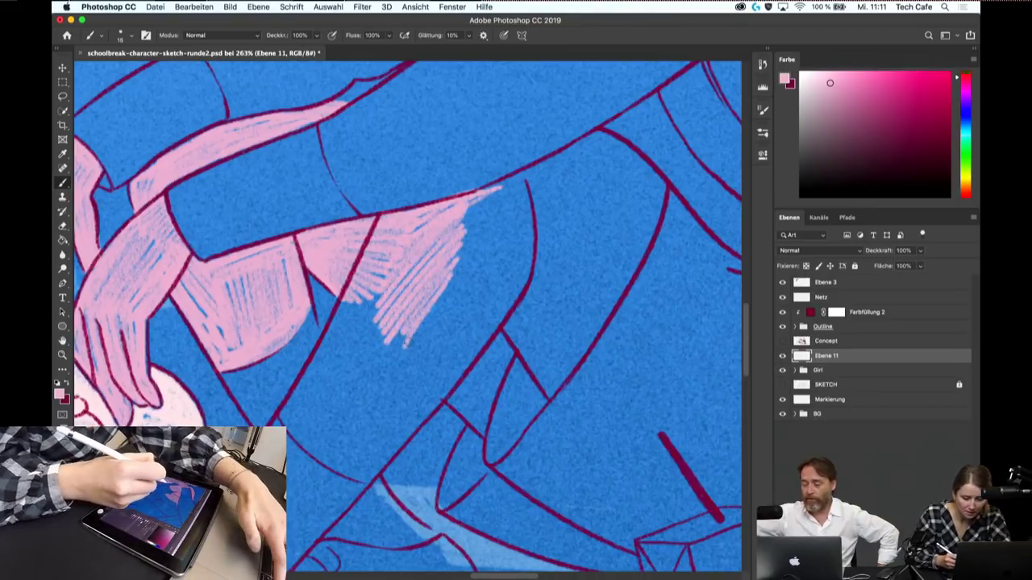
{"action": "mouse_move", "coordinate": [467, 272]}
{"action": "left_mouse_down"}
{"action": "mouse_move", "coordinate": [404, 345]}
{"action": "mouse_move", "coordinate": [413, 375]}
{"action": "left_mouse_up"}
{"action": "mouse_move", "coordinate": [499, 290]}
{"action": "left_mouse_down"}
{"action": "mouse_move", "coordinate": [415, 395]}
{"action": "mouse_move", "coordinate": [428, 395]}
{"action": "left_mouse_up"}
{"action": "left_click_drag", "start_coordinate": [407, 274], "coordinate": [338, 379]}
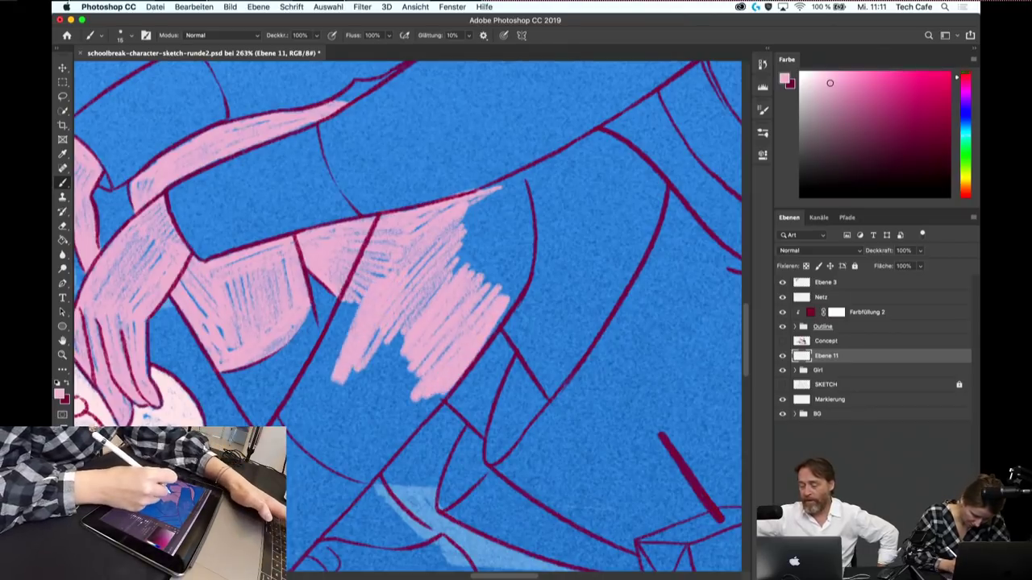
{"action": "left_click_drag", "start_coordinate": [359, 294], "coordinate": [321, 375]}
{"action": "mouse_move", "coordinate": [347, 305]}
{"action": "left_mouse_down"}
{"action": "mouse_move", "coordinate": [302, 395]}
{"action": "mouse_move", "coordinate": [310, 413]}
{"action": "left_mouse_up"}
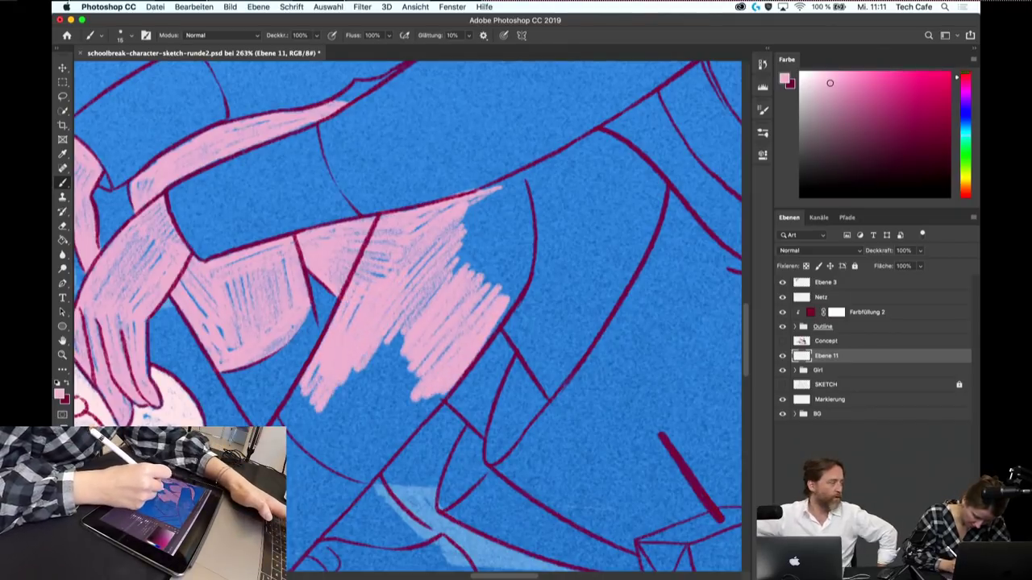
{"action": "left_click_drag", "start_coordinate": [407, 324], "coordinate": [321, 426]}
{"action": "mouse_move", "coordinate": [412, 355]}
{"action": "left_mouse_down"}
{"action": "mouse_move", "coordinate": [338, 435]}
{"action": "mouse_move", "coordinate": [354, 443]}
{"action": "left_mouse_up"}
{"action": "left_click_drag", "start_coordinate": [436, 395], "coordinate": [363, 455]}
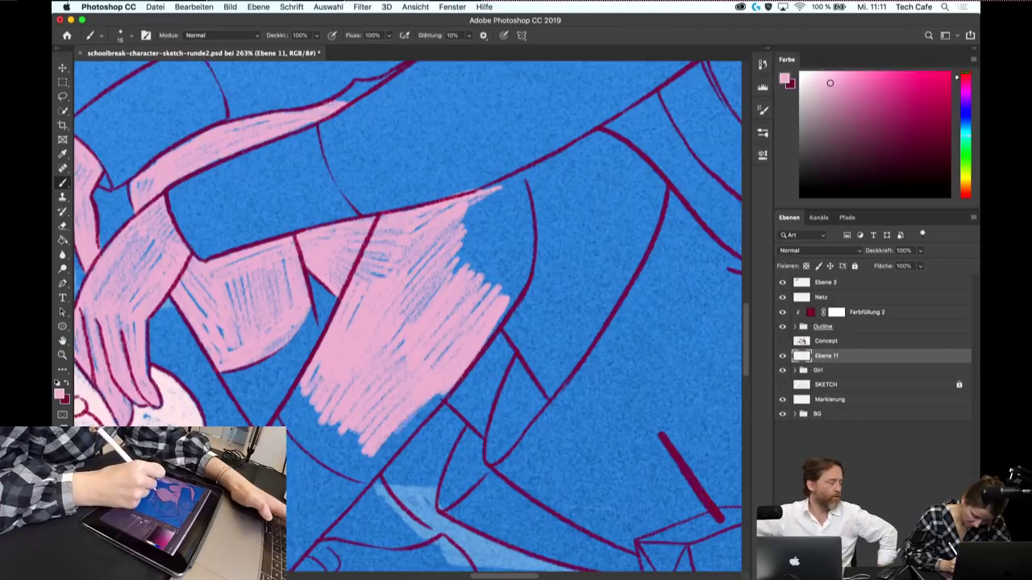
{"action": "mouse_move", "coordinate": [460, 367]}
{"action": "left_mouse_down"}
{"action": "mouse_move", "coordinate": [379, 452]}
{"action": "mouse_move", "coordinate": [391, 454]}
{"action": "left_mouse_up"}
- Grow the pink hatching downward below the patch and along the leg line
{"action": "left_click_drag", "start_coordinate": [410, 329], "coordinate": [515, 314]}
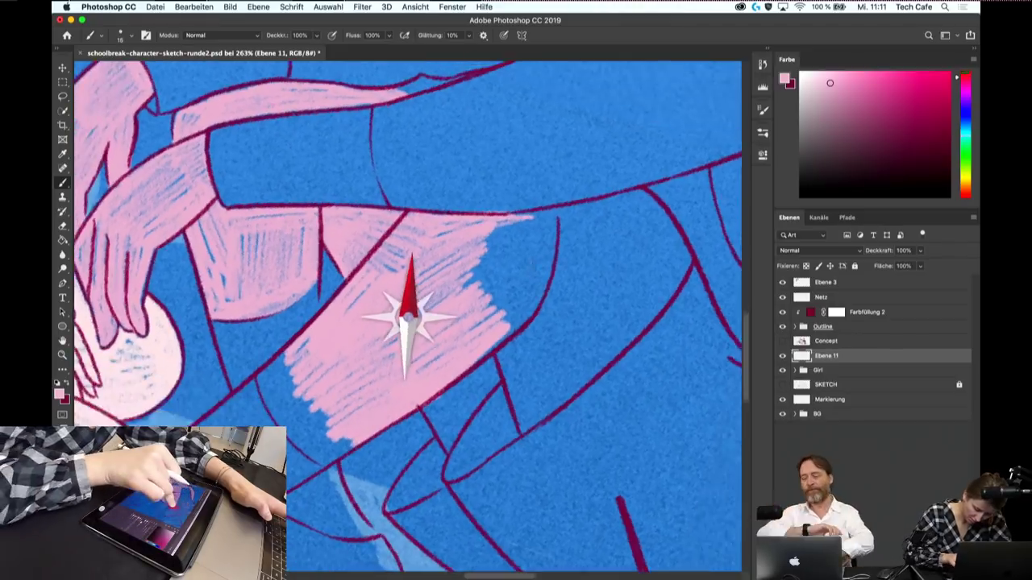
{"action": "left_click_drag", "start_coordinate": [261, 197], "coordinate": [250, 229]}
{"action": "mouse_move", "coordinate": [279, 177]}
{"action": "left_mouse_down"}
{"action": "mouse_move", "coordinate": [234, 216]}
{"action": "mouse_move", "coordinate": [239, 241]}
{"action": "left_mouse_up"}
{"action": "mouse_move", "coordinate": [293, 196]}
{"action": "left_mouse_down"}
{"action": "mouse_move", "coordinate": [258, 256]}
{"action": "mouse_move", "coordinate": [259, 337]}
{"action": "left_mouse_up"}
{"action": "left_click_drag", "start_coordinate": [300, 266], "coordinate": [274, 339]}
{"action": "mouse_move", "coordinate": [323, 224]}
{"action": "left_mouse_down"}
{"action": "mouse_move", "coordinate": [298, 314]}
{"action": "mouse_move", "coordinate": [267, 357]}
{"action": "left_mouse_up"}
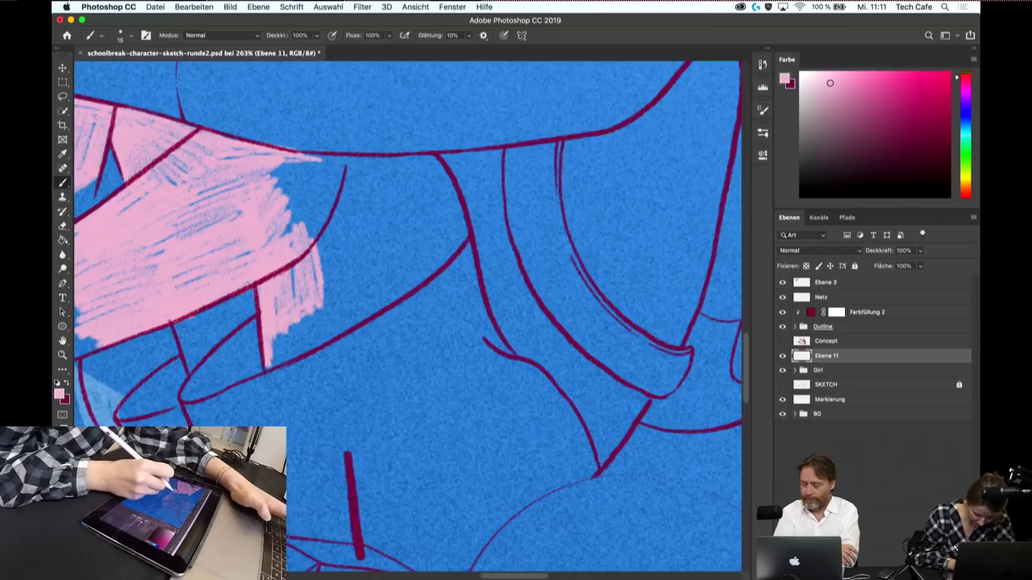
{"action": "left_click_drag", "start_coordinate": [332, 334], "coordinate": [274, 364]}
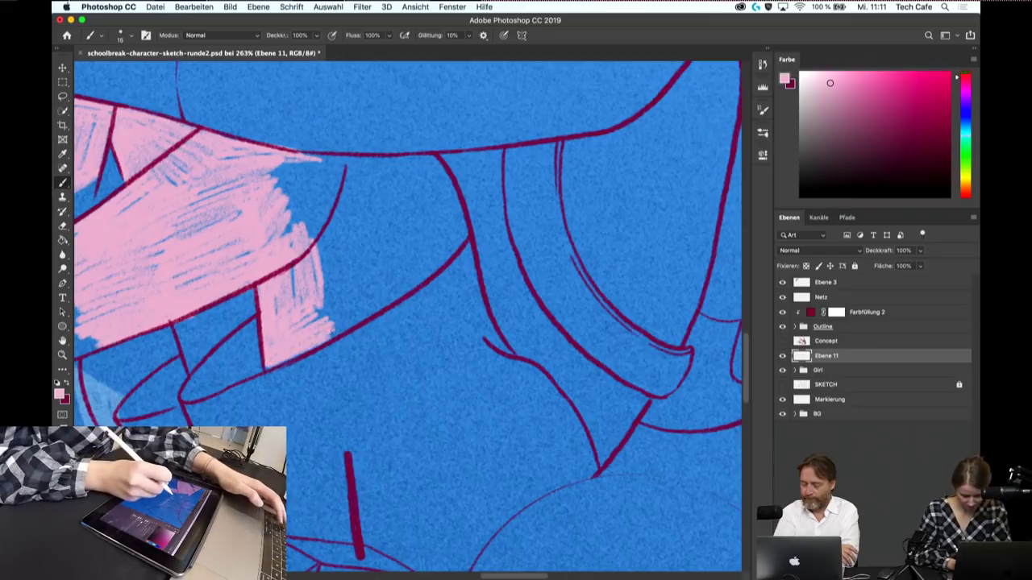
{"action": "mouse_move", "coordinate": [390, 282]}
{"action": "left_mouse_down"}
{"action": "mouse_move", "coordinate": [316, 326]}
{"action": "mouse_move", "coordinate": [335, 326]}
{"action": "left_mouse_up"}
{"action": "left_click_drag", "start_coordinate": [409, 283], "coordinate": [320, 337]}
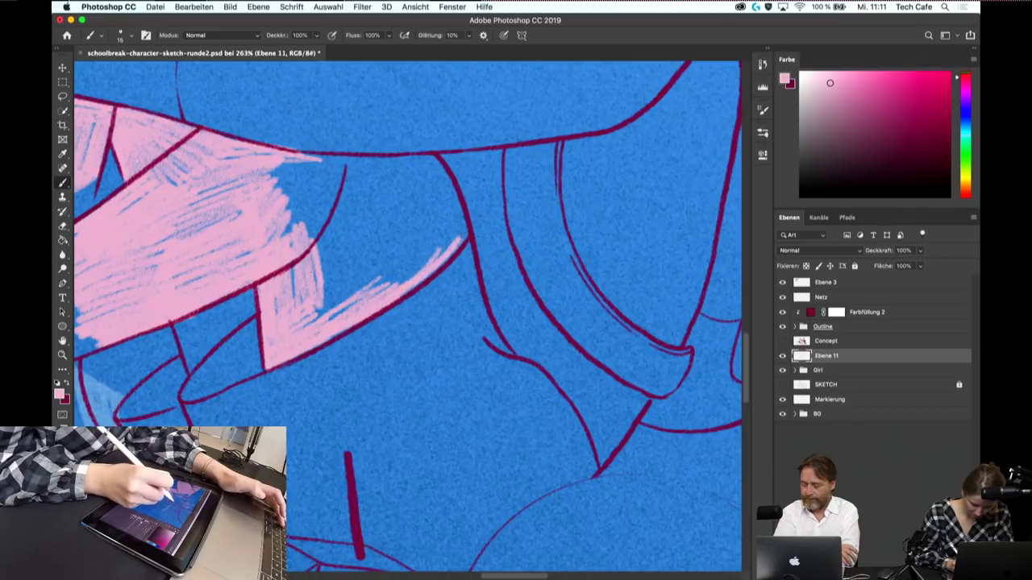
- Hatch pink over the blue gap in the boy's arm, extending it rightward
{"action": "left_click_drag", "start_coordinate": [414, 299], "coordinate": [339, 202]}
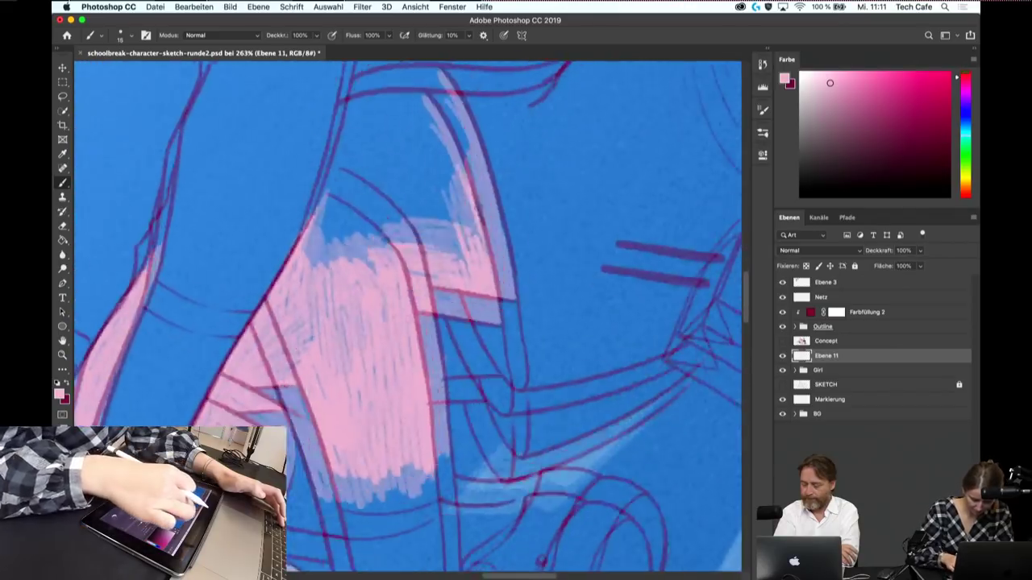
{"action": "left_click_drag", "start_coordinate": [403, 323], "coordinate": [451, 266]}
{"action": "left_click_drag", "start_coordinate": [364, 121], "coordinate": [331, 189]}
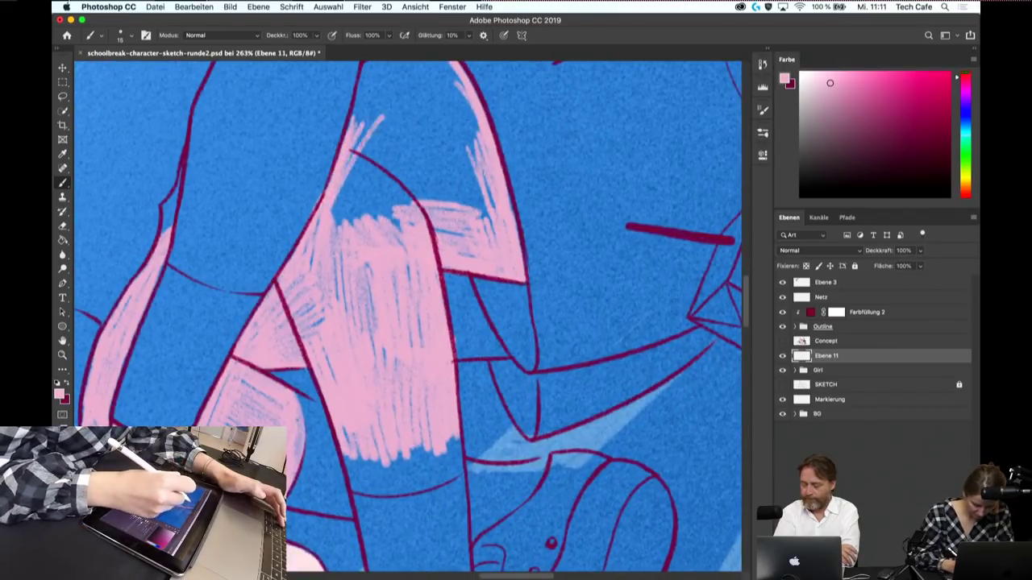
{"action": "mouse_move", "coordinate": [403, 111]}
{"action": "left_mouse_down"}
{"action": "mouse_move", "coordinate": [339, 214]}
{"action": "mouse_move", "coordinate": [345, 226]}
{"action": "left_mouse_up"}
{"action": "mouse_move", "coordinate": [421, 137]}
{"action": "left_mouse_down"}
{"action": "mouse_move", "coordinate": [355, 229]}
{"action": "mouse_move", "coordinate": [375, 214]}
{"action": "left_mouse_up"}
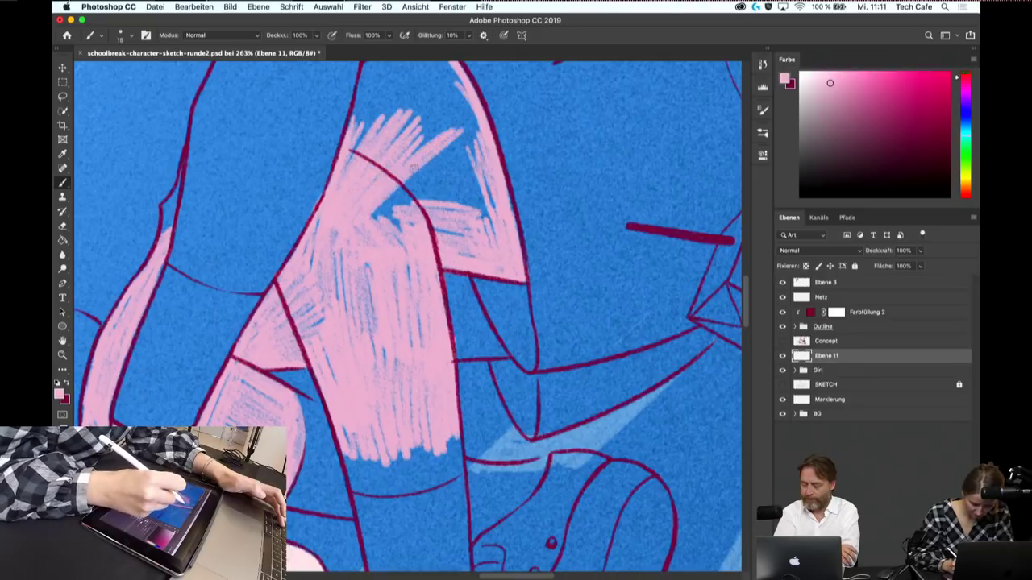
{"action": "left_click_drag", "start_coordinate": [463, 133], "coordinate": [399, 222]}
{"action": "left_click_drag", "start_coordinate": [473, 153], "coordinate": [415, 213]}
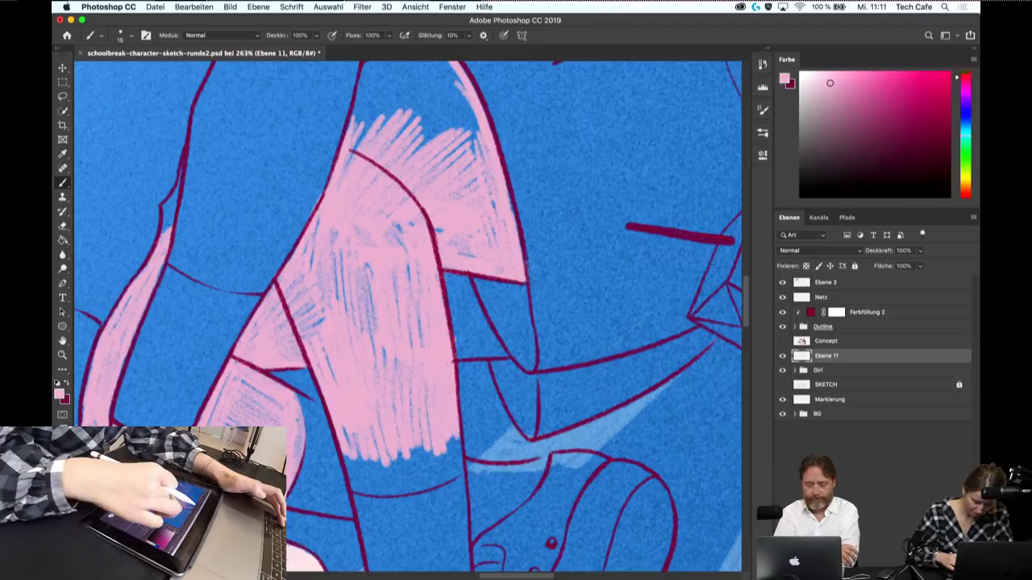
- Fill the leg's blue gaps with pink up to the outlines, including under and lower-left of the leg
{"action": "mouse_move", "coordinate": [486, 235]}
{"action": "left_mouse_down"}
{"action": "mouse_move", "coordinate": [452, 266]}
{"action": "mouse_move", "coordinate": [472, 294]}
{"action": "left_mouse_up"}
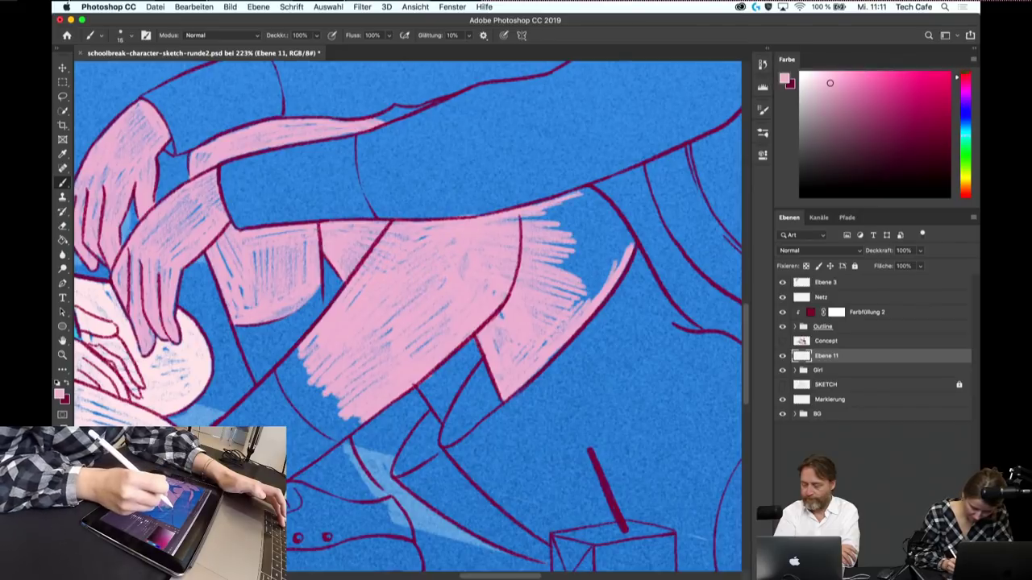
{"action": "mouse_move", "coordinate": [577, 228]}
{"action": "left_mouse_down"}
{"action": "mouse_move", "coordinate": [541, 235]}
{"action": "mouse_move", "coordinate": [560, 298]}
{"action": "left_mouse_up"}
{"action": "mouse_move", "coordinate": [604, 242]}
{"action": "left_mouse_down"}
{"action": "mouse_move", "coordinate": [569, 291]}
{"action": "mouse_move", "coordinate": [575, 265]}
{"action": "left_mouse_up"}
{"action": "mouse_move", "coordinate": [621, 208]}
{"action": "left_mouse_down"}
{"action": "mouse_move", "coordinate": [574, 258]}
{"action": "mouse_move", "coordinate": [587, 250]}
{"action": "left_mouse_up"}
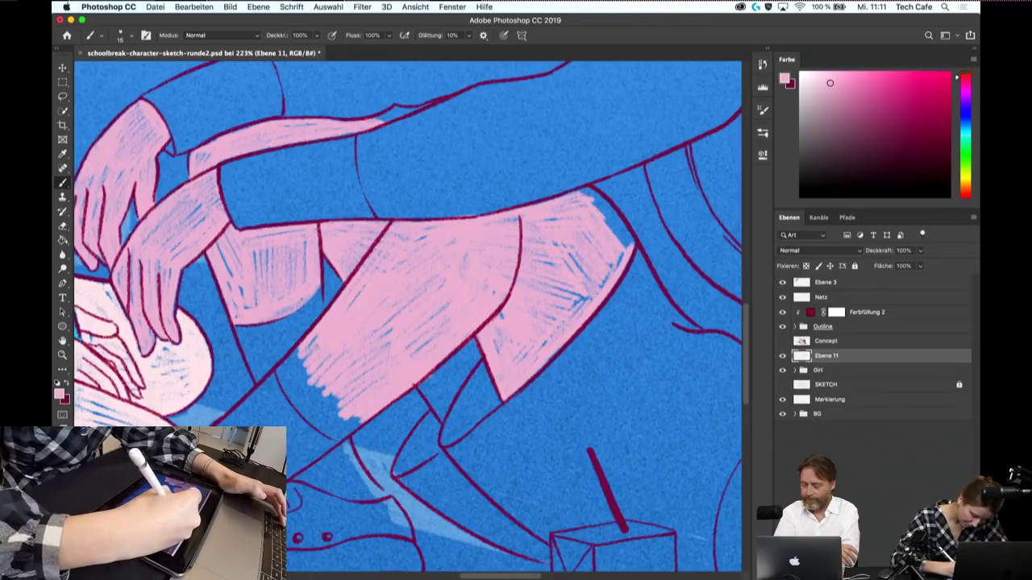
{"action": "left_click_drag", "start_coordinate": [621, 197], "coordinate": [595, 234]}
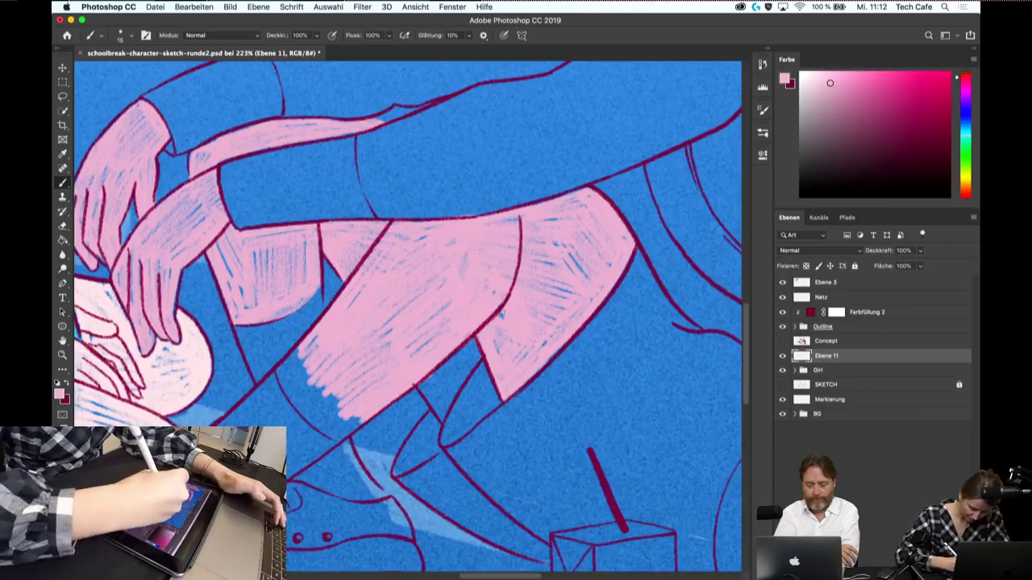
{"action": "mouse_move", "coordinate": [429, 380]}
{"action": "left_mouse_down"}
{"action": "mouse_move", "coordinate": [429, 395]}
{"action": "mouse_move", "coordinate": [457, 363]}
{"action": "left_mouse_up"}
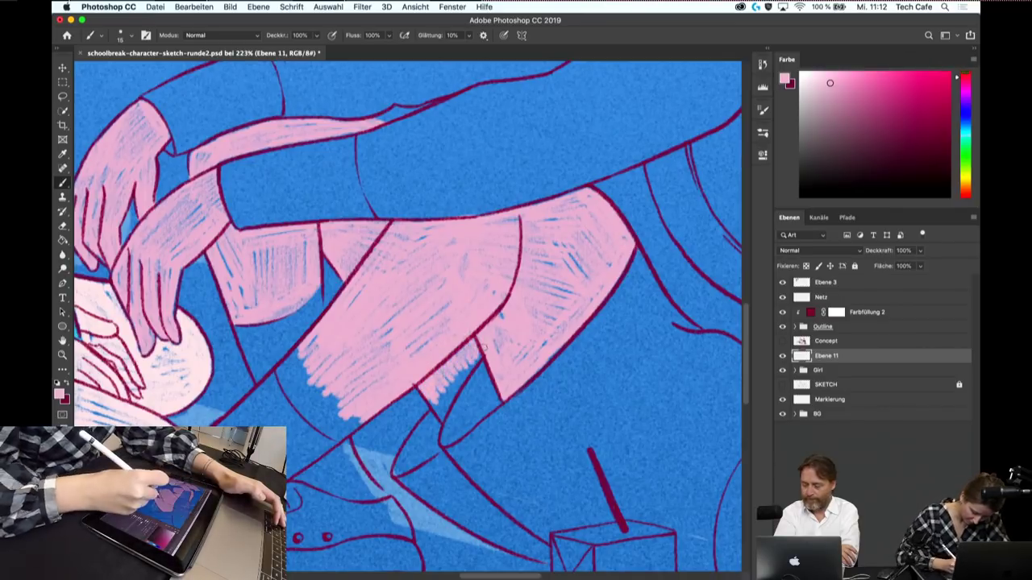
{"action": "mouse_move", "coordinate": [431, 397]}
{"action": "left_mouse_down"}
{"action": "mouse_move", "coordinate": [444, 413]}
{"action": "mouse_move", "coordinate": [461, 367]}
{"action": "left_mouse_up"}
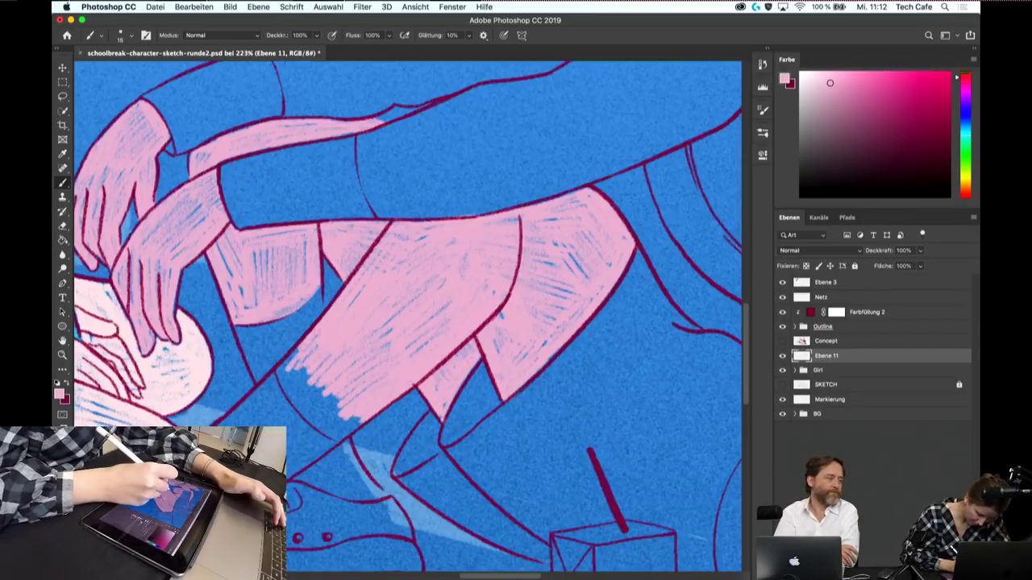
{"action": "left_click_drag", "start_coordinate": [282, 385], "coordinate": [311, 356]}
{"action": "mouse_move", "coordinate": [295, 403]}
{"action": "left_mouse_down"}
{"action": "mouse_move", "coordinate": [326, 378]}
{"action": "mouse_move", "coordinate": [339, 391]}
{"action": "mouse_move", "coordinate": [288, 366]}
{"action": "left_mouse_up"}
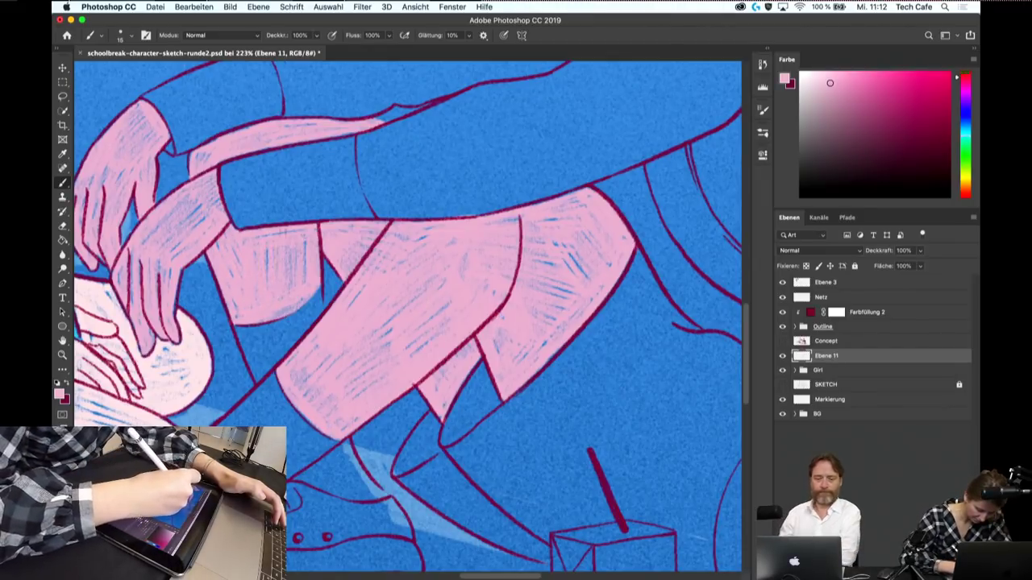
- Save the illustration and rename layer Ebene 11 to SKIN
{"action": "scroll", "coordinate": [314, 288], "scroll_direction": "down", "scroll_amount": 5}
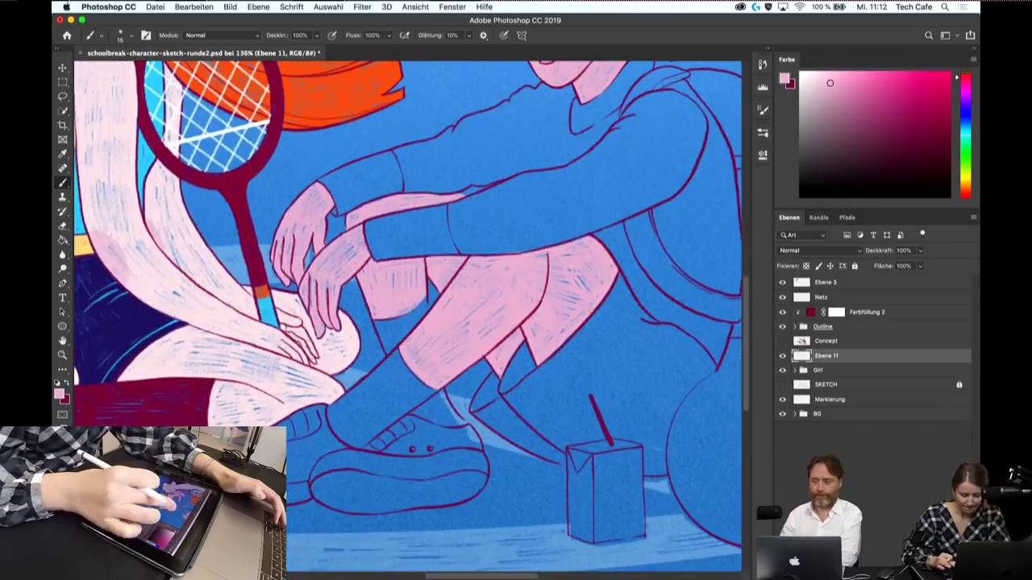
{"action": "key", "text": "ctrl+s"}
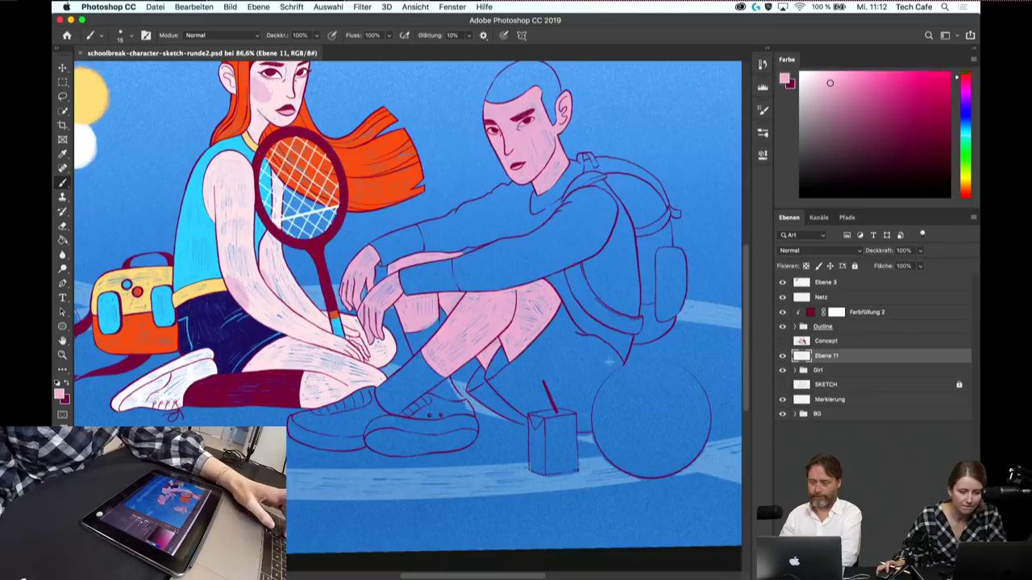
{"action": "double_click", "coordinate": [830, 356]}
{"action": "type", "text": "SKIN"}
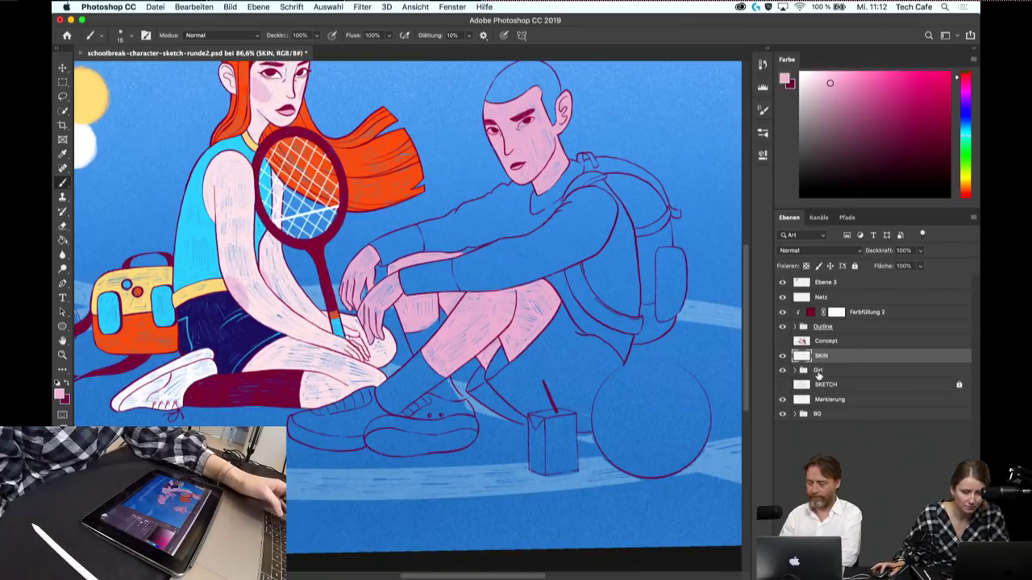
- Create a new layer group named boy
{"action": "key", "text": "ctrl+g"}
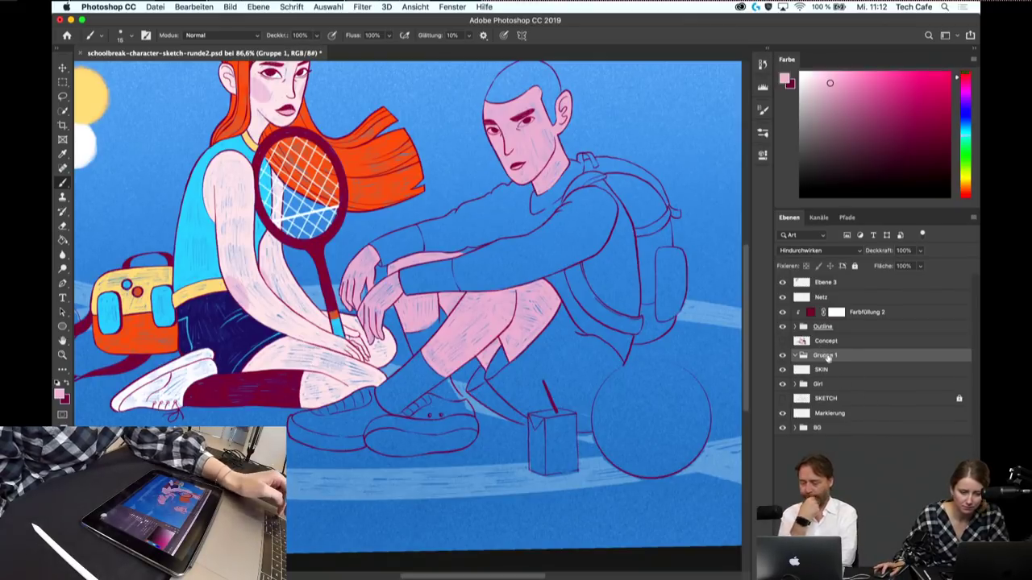
{"action": "type", "text": "boy"}
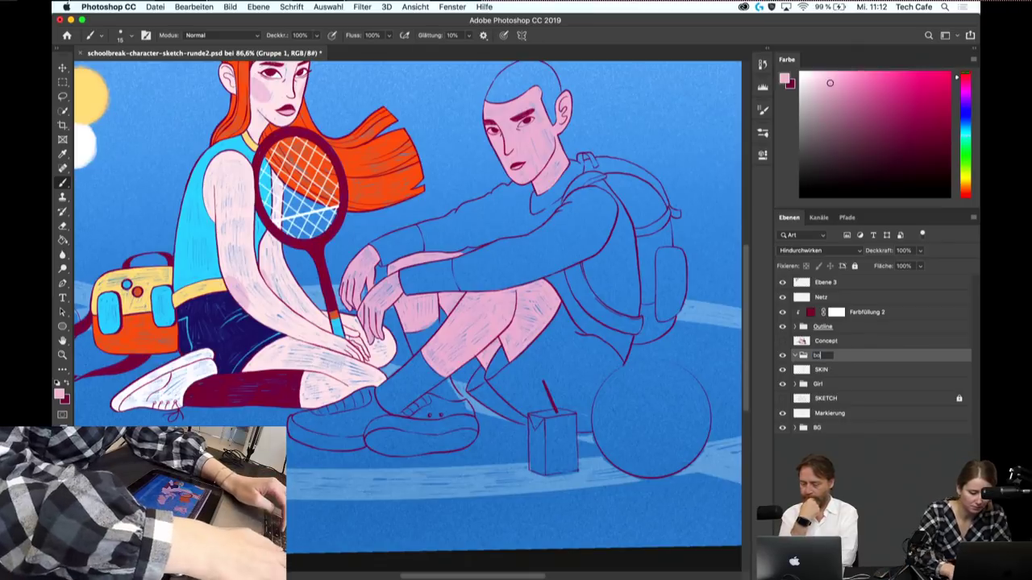
{"action": "key", "text": "Return"}
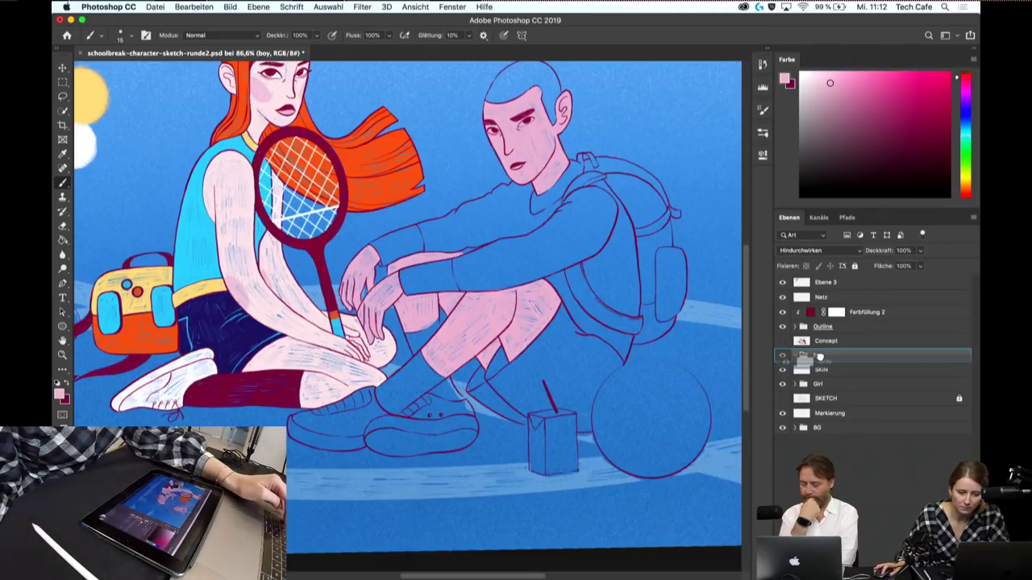
- Move SKIN into the boy group and add a new layer clipped to it
{"action": "left_click_drag", "start_coordinate": [804, 370], "coordinate": [805, 359]}
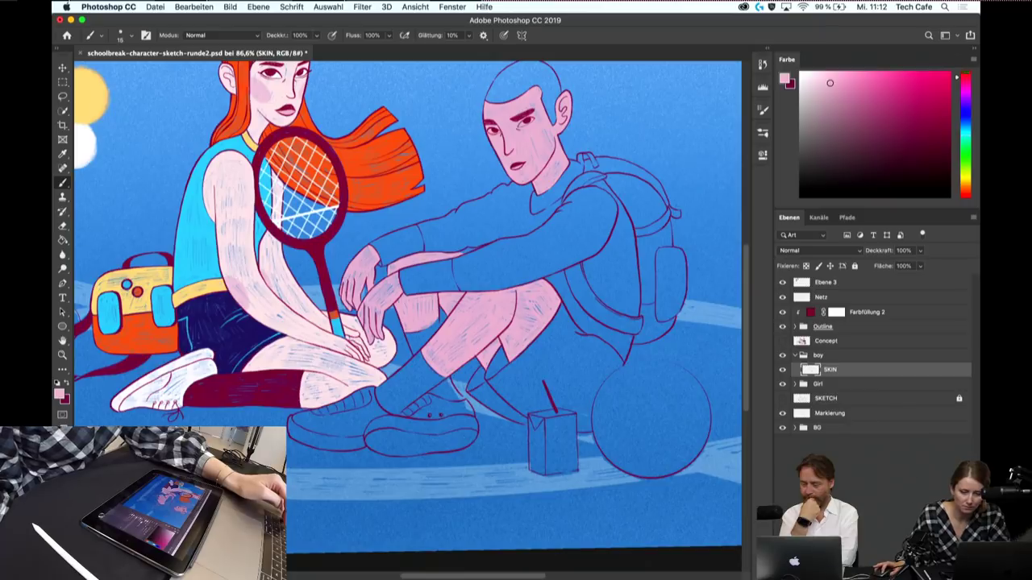
{"action": "key", "text": "ctrl+shift+alt+n"}
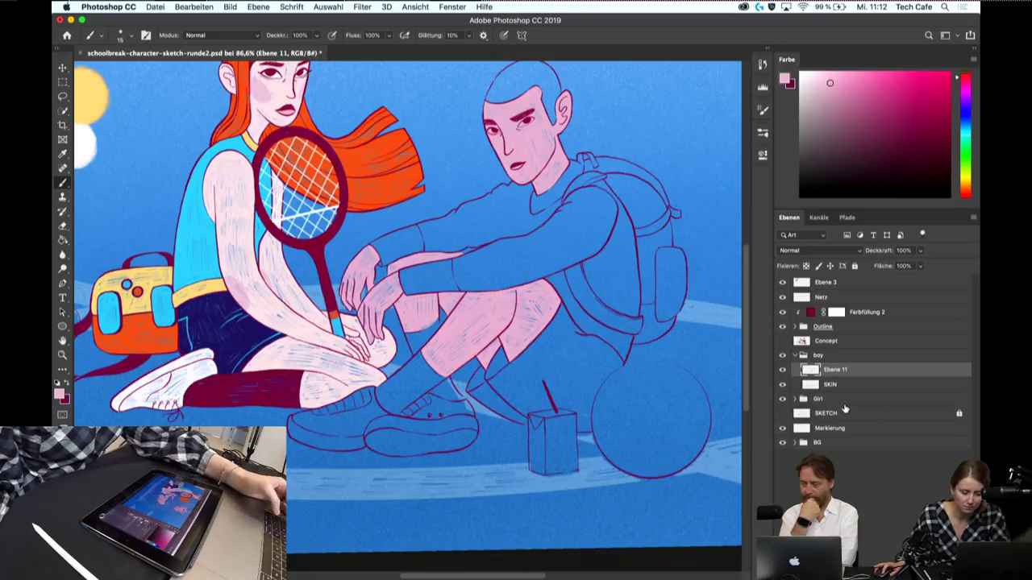
{"action": "left_click", "coordinate": [843, 375], "text": "alt"}
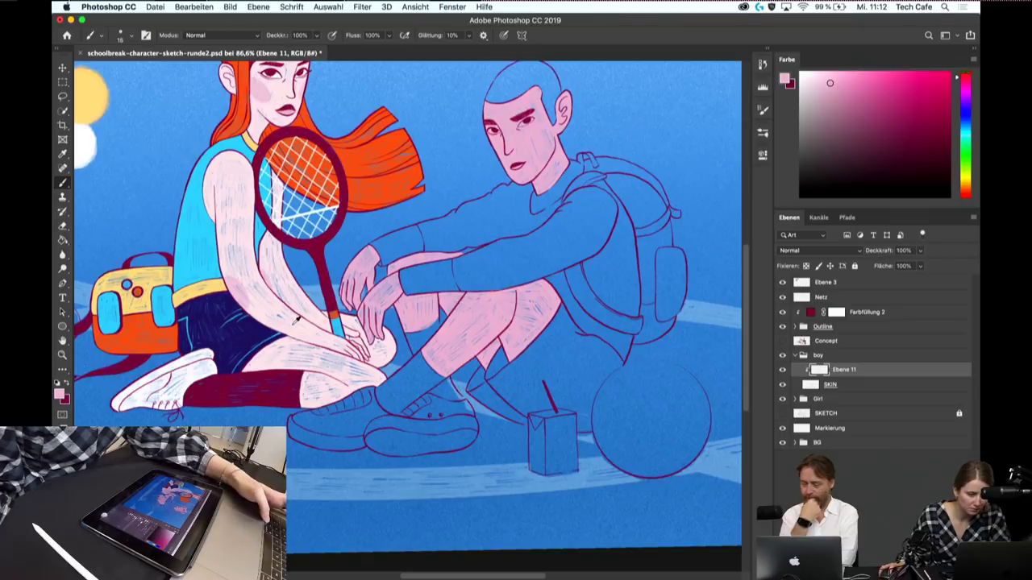
- Paint a pale blush on the boy's cheek, zoomed in on his face
{"action": "key", "text": "z"}
{"action": "left_click", "coordinate": [544, 195]}
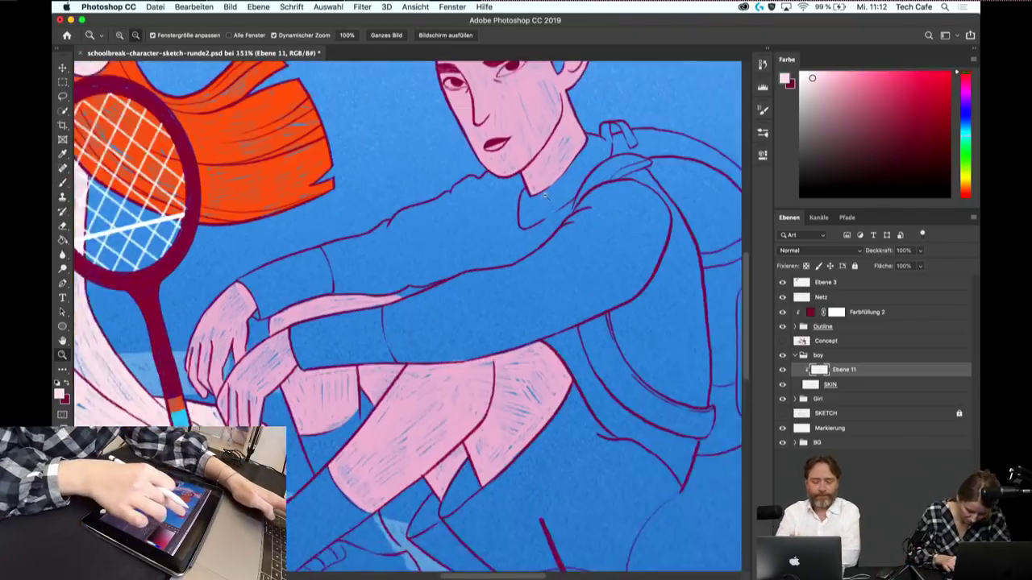
{"action": "mouse_move", "coordinate": [544, 194]}
{"action": "left_mouse_down"}
{"action": "mouse_move", "coordinate": [565, 194]}
{"action": "mouse_move", "coordinate": [556, 356]}
{"action": "left_mouse_up"}
{"action": "key", "text": "b"}
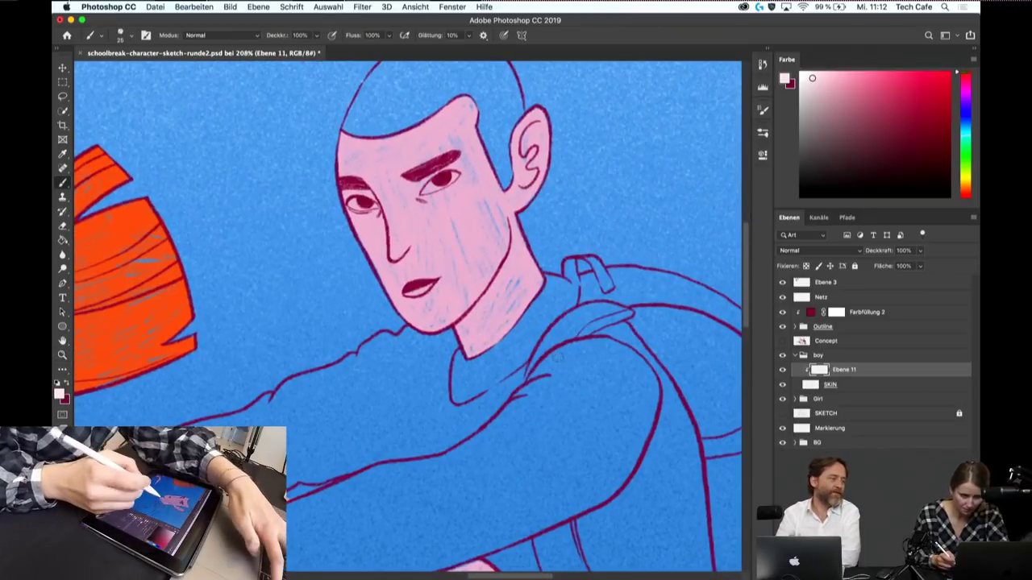
{"action": "left_click_drag", "start_coordinate": [480, 195], "coordinate": [470, 234]}
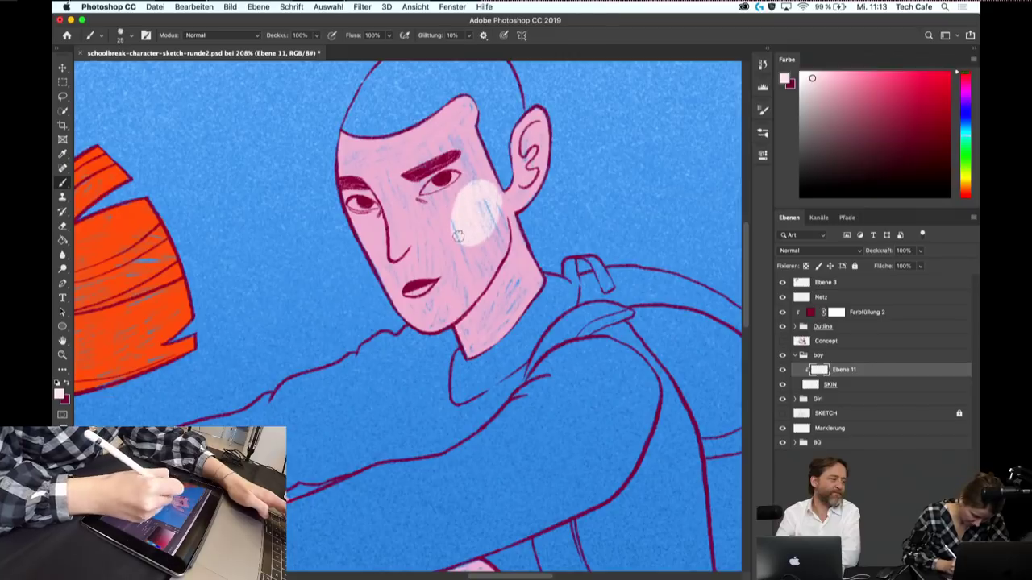
{"action": "left_click_drag", "start_coordinate": [457, 235], "coordinate": [488, 255]}
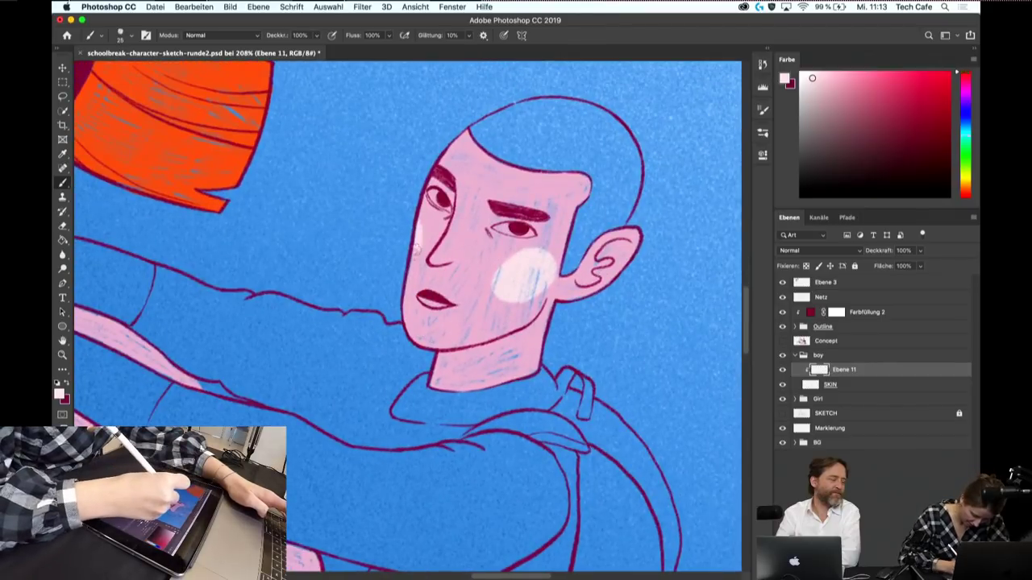
{"action": "left_click_drag", "start_coordinate": [420, 235], "coordinate": [431, 250]}
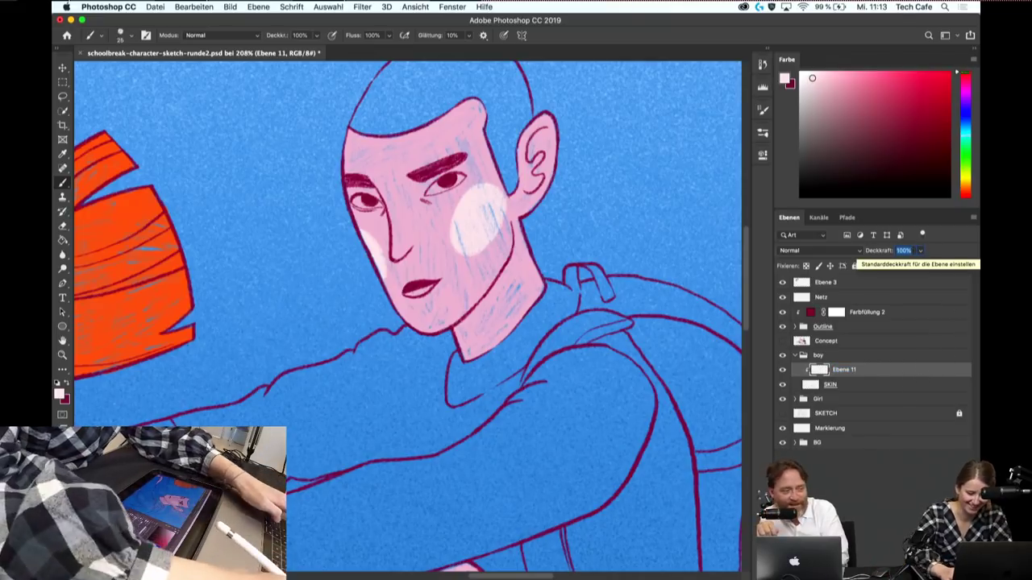
- Set the blush layer's opacity to 50% and reselect the SKIN layer
{"action": "type", "text": "20"}
{"action": "key", "text": "Return"}
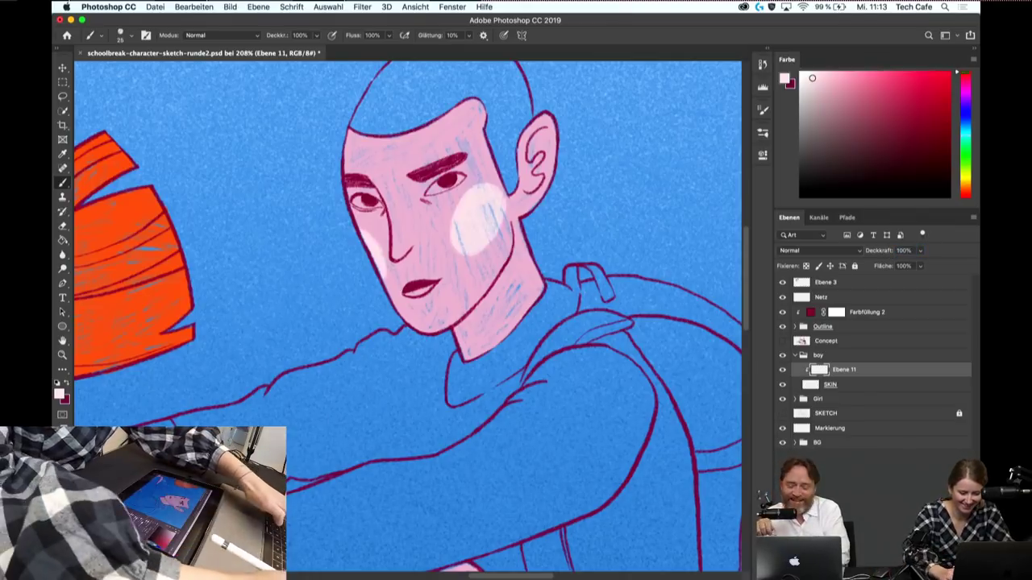
{"action": "key", "text": "ctrl+z"}
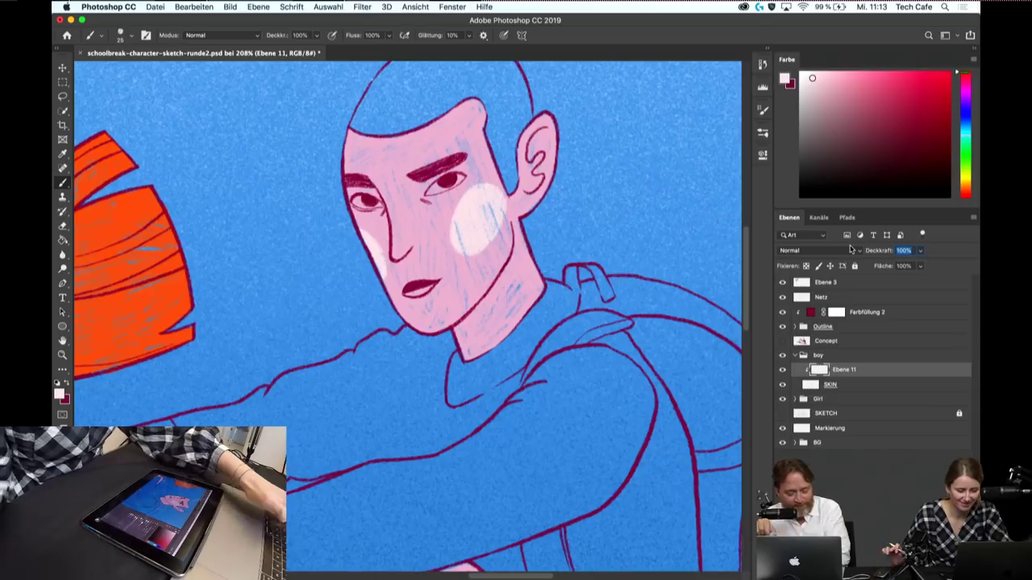
{"action": "type", "text": "50"}
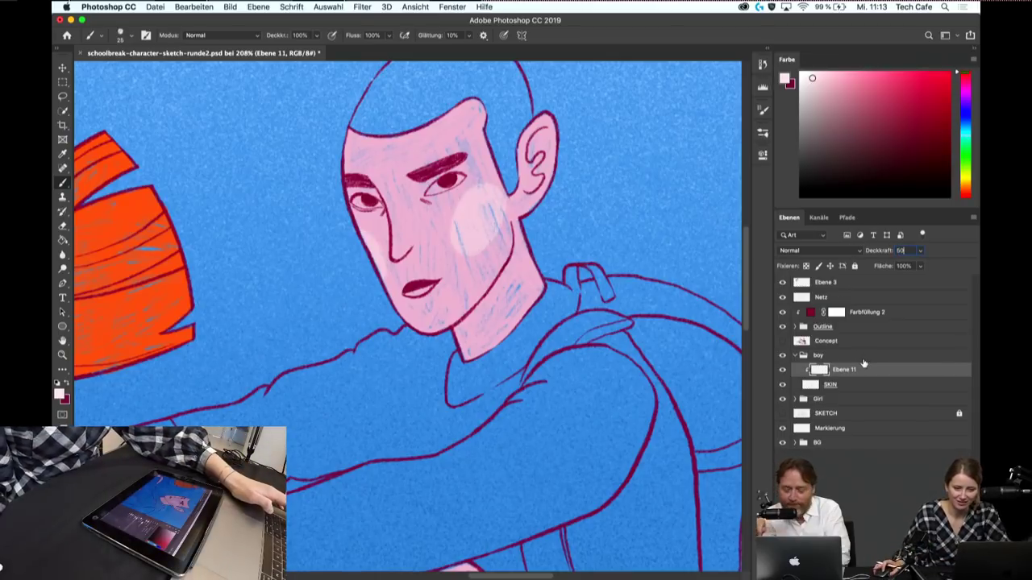
{"action": "left_click", "coordinate": [867, 502]}
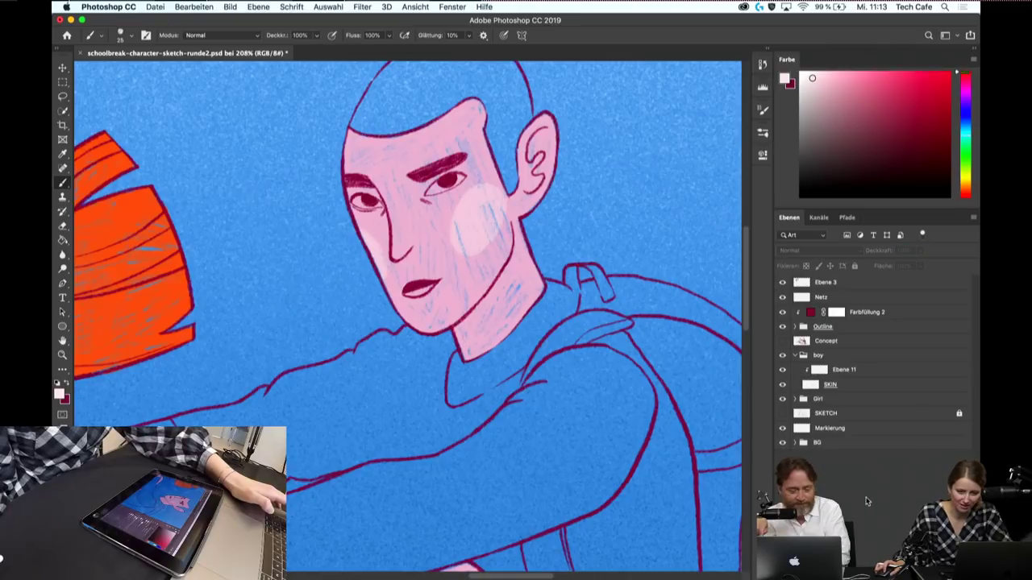
{"action": "left_click", "coordinate": [844, 387]}
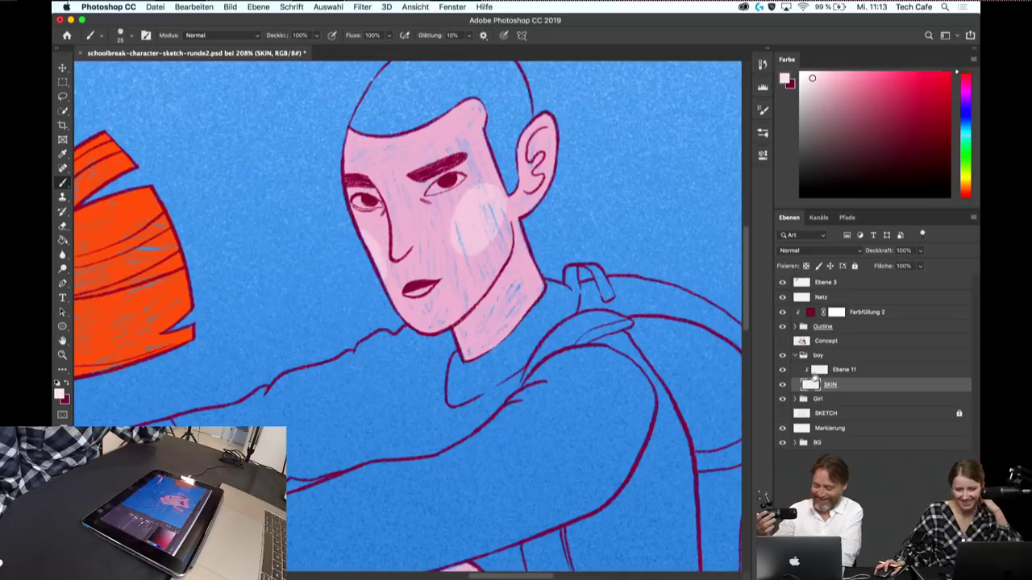
- Add a new layer clipped to Ebene 11 inside the boy group
{"action": "key", "text": "alt+shift+super+n"}
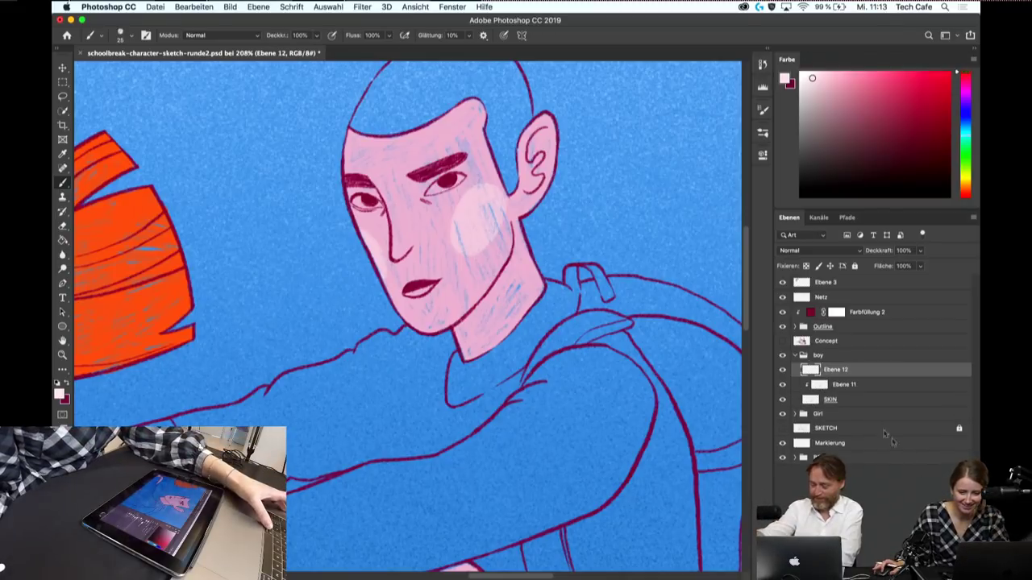
{"action": "left_click", "coordinate": [862, 377], "text": "alt"}
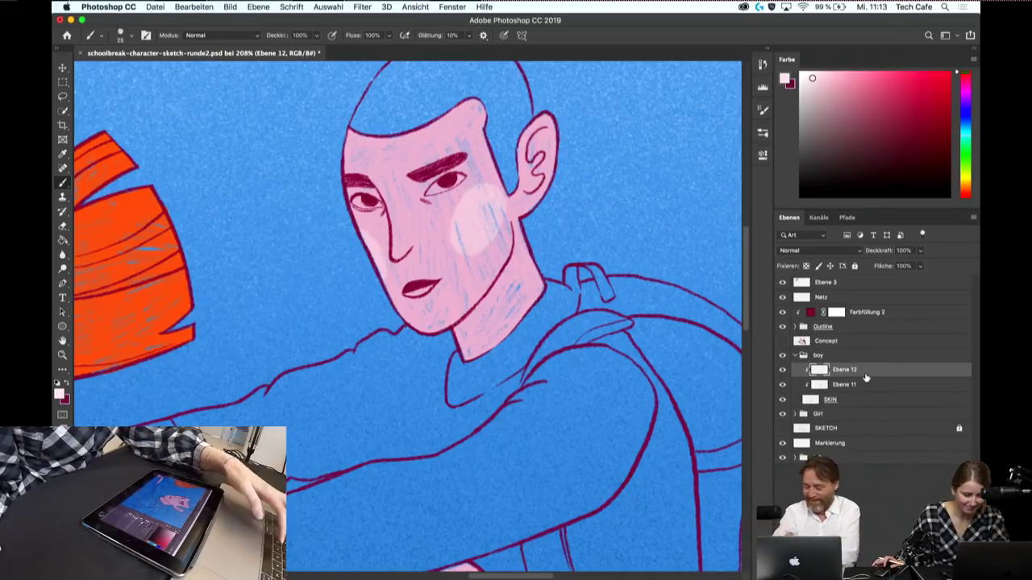
{"action": "scroll", "coordinate": [436, 242], "scroll_direction": "up", "scroll_amount": 3}
{"action": "scroll", "coordinate": [435, 242], "scroll_direction": "up", "scroll_amount": 2}
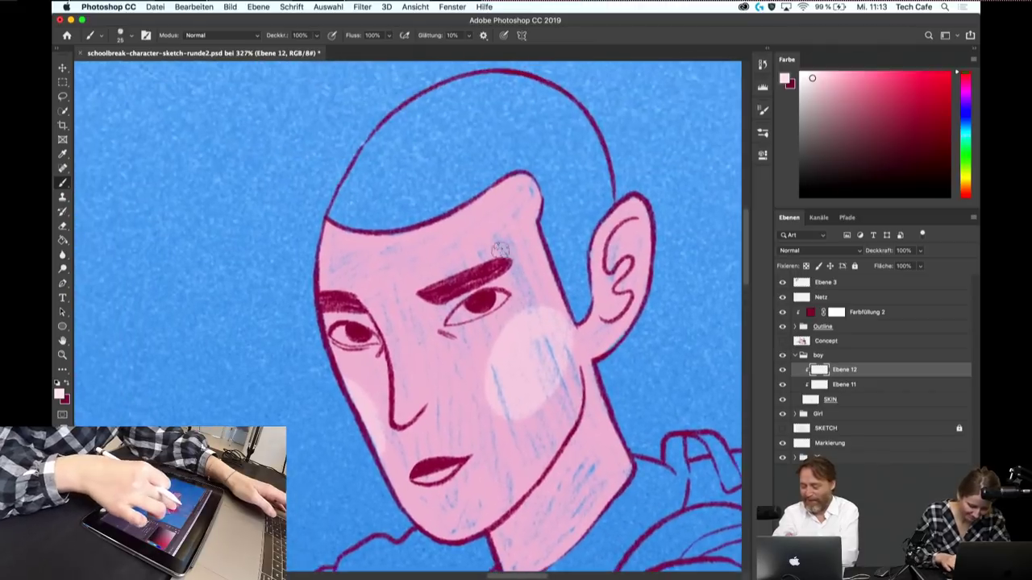
{"action": "scroll", "coordinate": [500, 250], "scroll_direction": "up", "scroll_amount": 2}
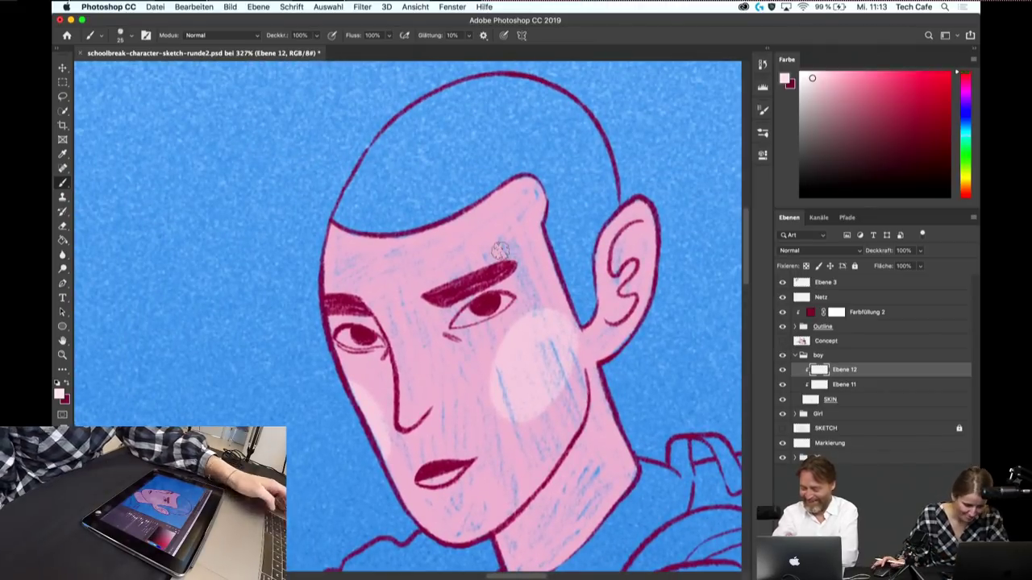
{"action": "key", "text": "super+minus"}
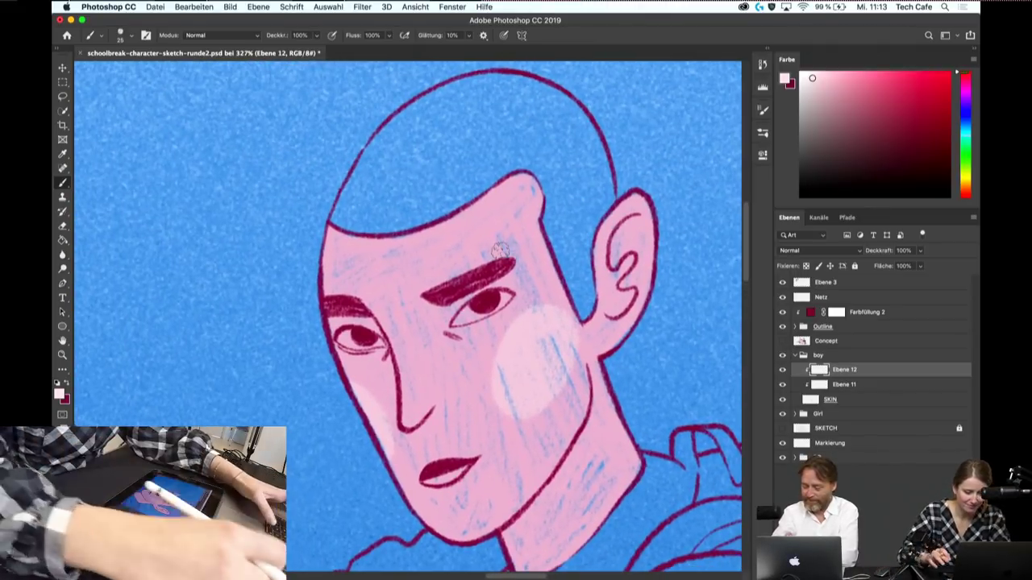
{"action": "key", "text": "super+minus"}
{"action": "key", "text": "super+minus"}
{"action": "key", "text": "super+minus"}
{"action": "key", "text": "super+minus"}
{"action": "key", "text": "super+minus"}
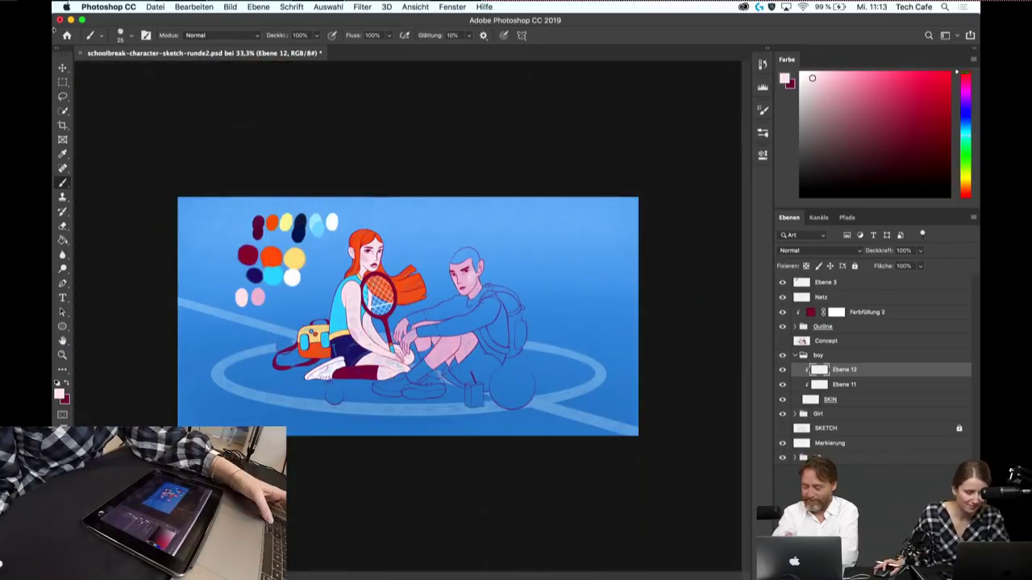
- Paint white into the boy's eye and sample the light pink blush colour for his lips
{"action": "key", "text": "z"}
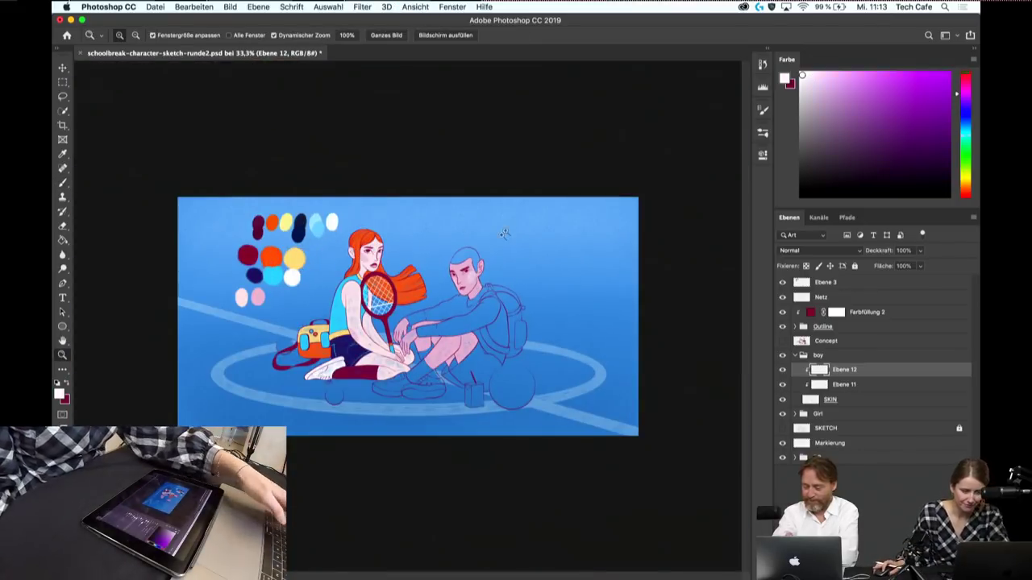
{"action": "left_click", "coordinate": [472, 270]}
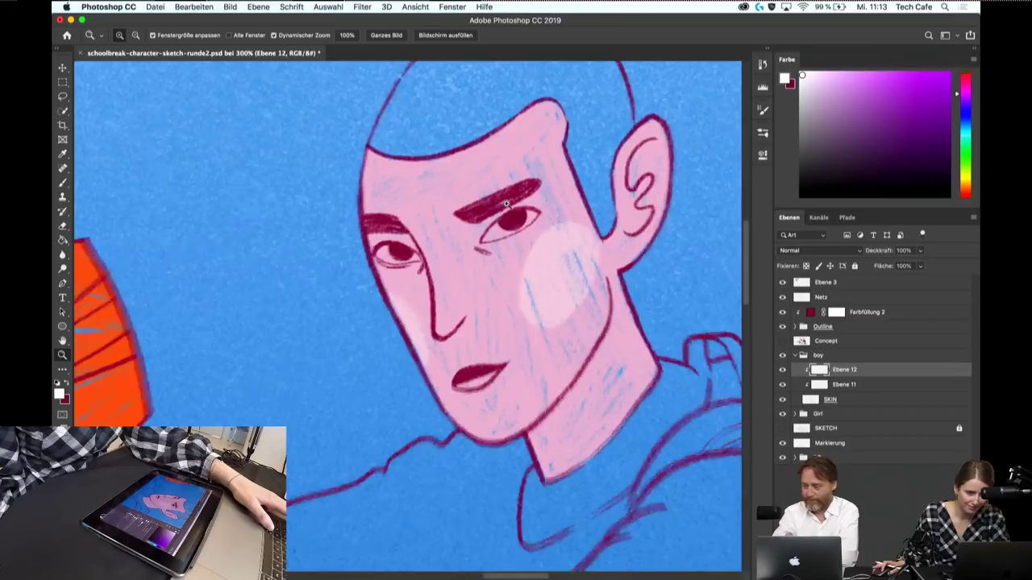
{"action": "left_click_drag", "start_coordinate": [481, 242], "coordinate": [506, 204]}
{"action": "key", "text": "b"}
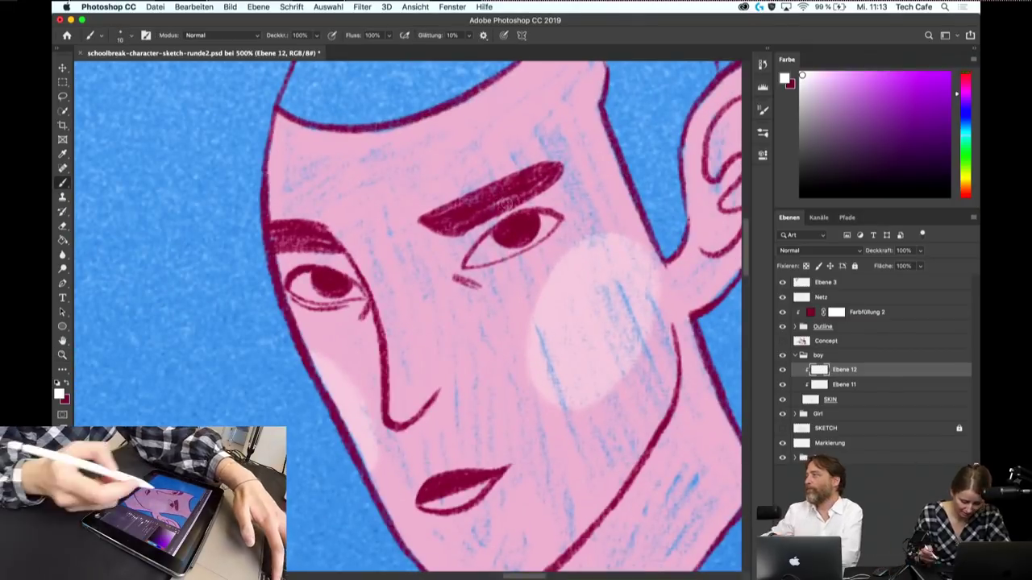
{"action": "mouse_move", "coordinate": [480, 250]}
{"action": "left_mouse_down"}
{"action": "mouse_move", "coordinate": [493, 242]}
{"action": "mouse_move", "coordinate": [475, 256]}
{"action": "left_mouse_up"}
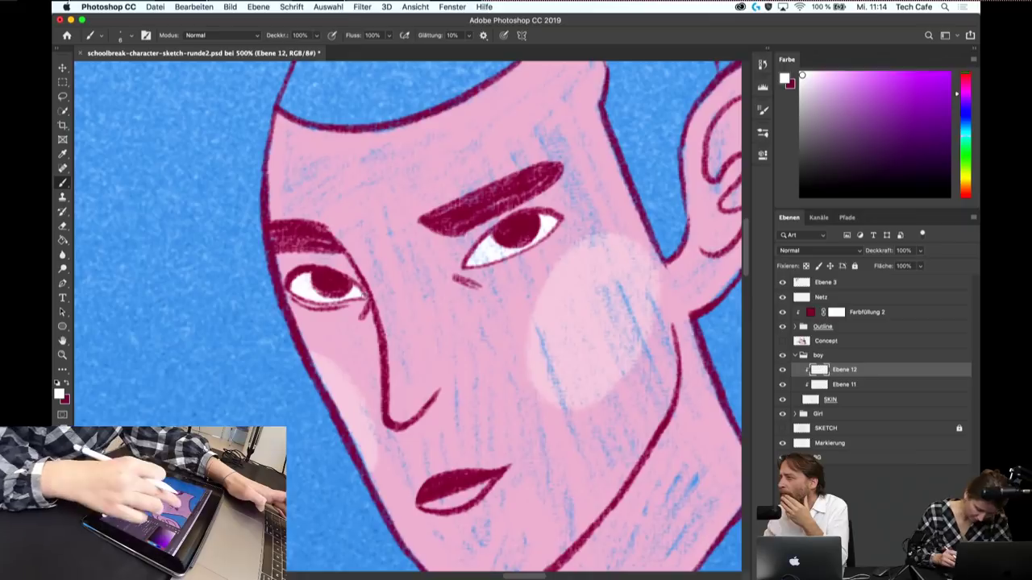
{"action": "scroll", "coordinate": [590, 304], "scroll_direction": "down", "scroll_amount": 3}
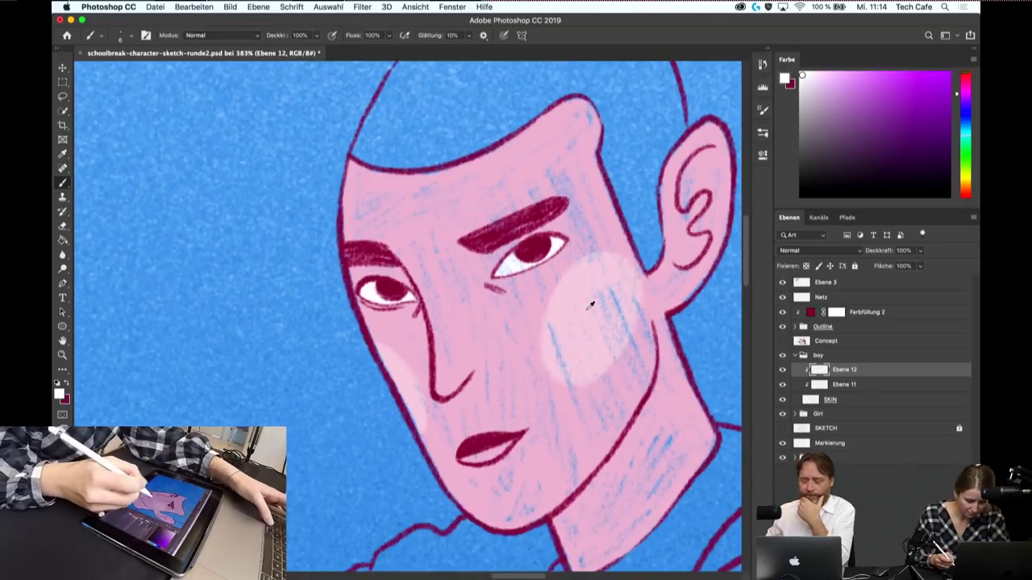
{"action": "left_click", "coordinate": [591, 302], "text": "alt"}
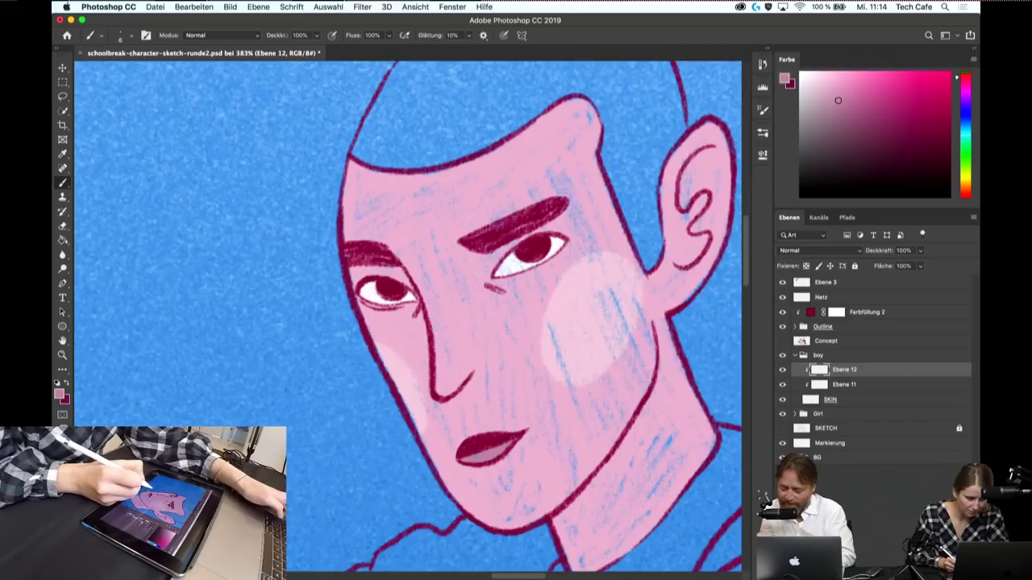
{"action": "scroll", "coordinate": [516, 440], "scroll_direction": "down", "scroll_amount": 3}
{"action": "scroll", "coordinate": [516, 439], "scroll_direction": "down", "scroll_amount": 3}
- Save the illustration and pick the dark navy swatch from the palette
{"action": "scroll", "coordinate": [519, 444], "scroll_direction": "down", "scroll_amount": 3}
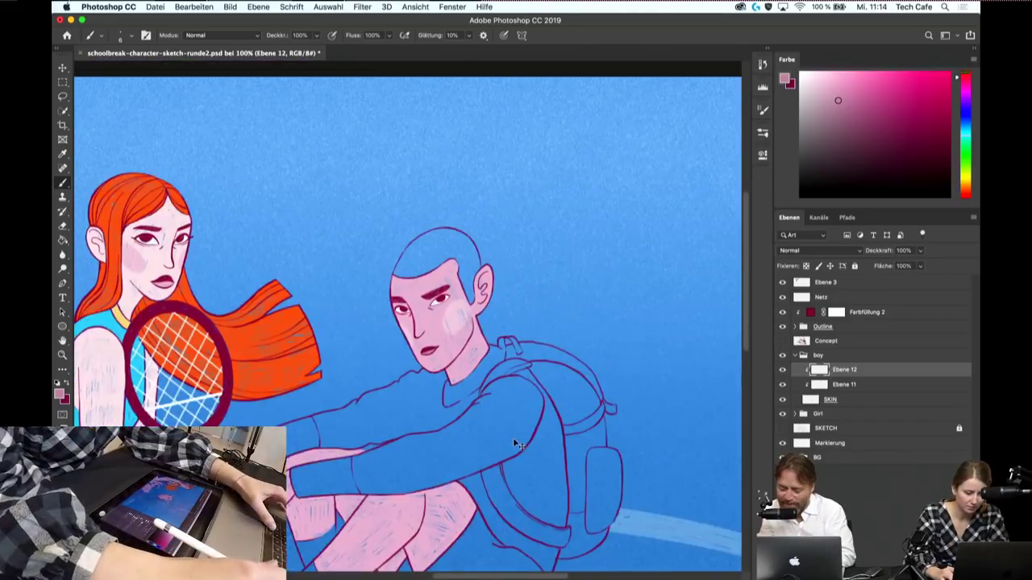
{"action": "key", "text": "super+s"}
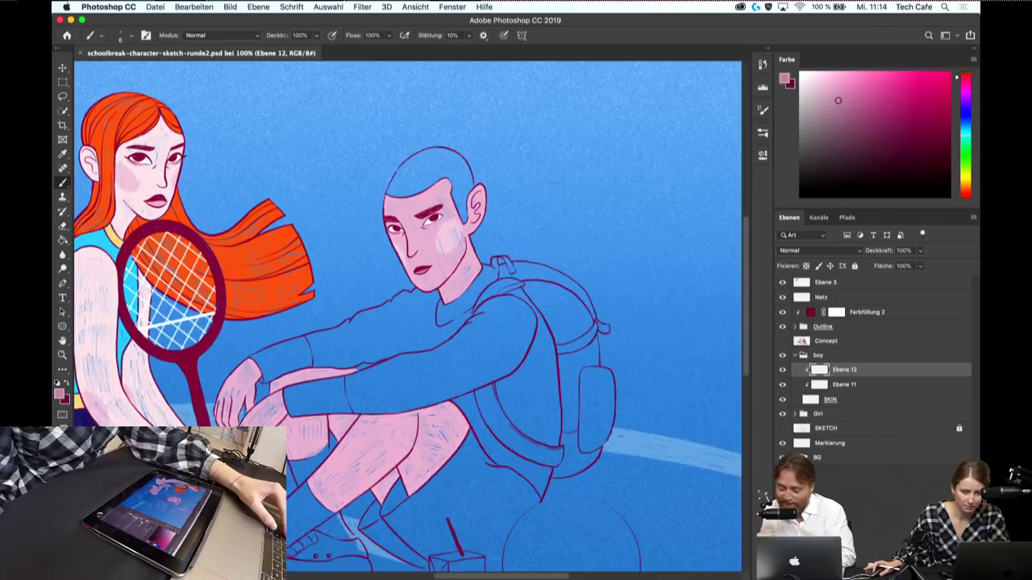
{"action": "left_click", "coordinate": [797, 356]}
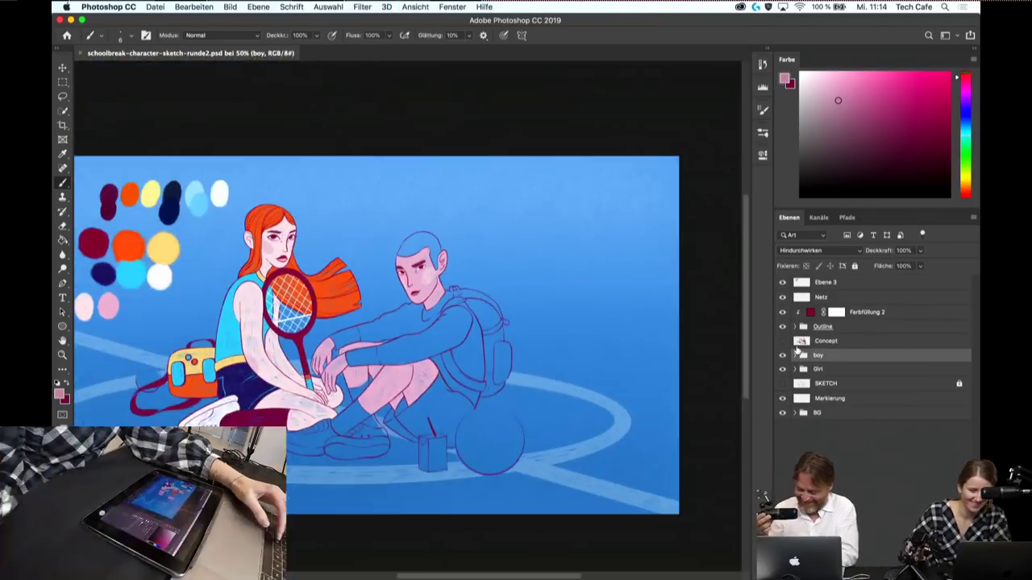
{"action": "scroll", "coordinate": [395, 336], "scroll_direction": "left", "scroll_amount": 5}
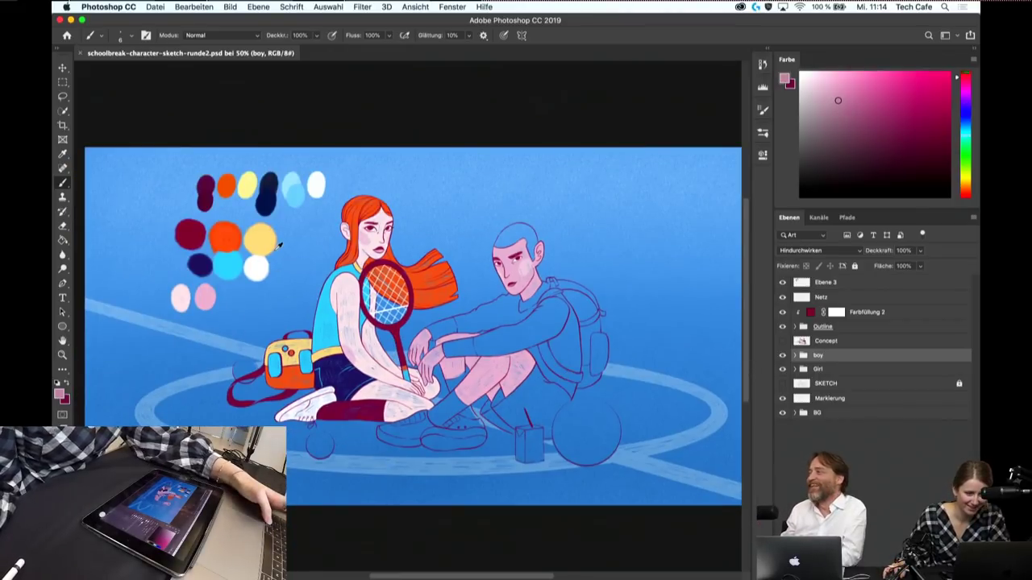
{"action": "left_click", "coordinate": [194, 262]}
{"action": "left_click", "coordinate": [610, 206]}
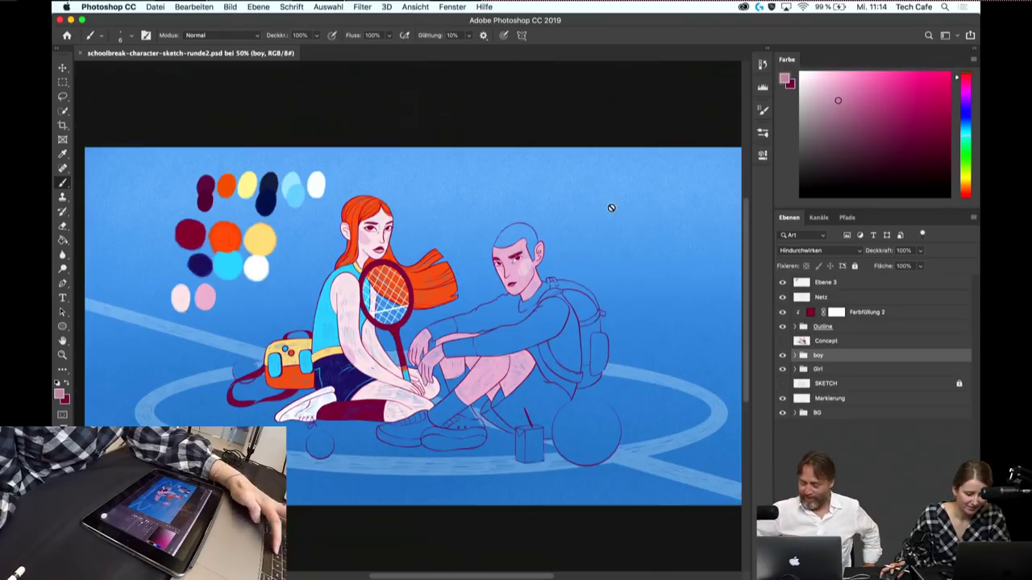
{"action": "left_click", "coordinate": [197, 263], "text": "alt"}
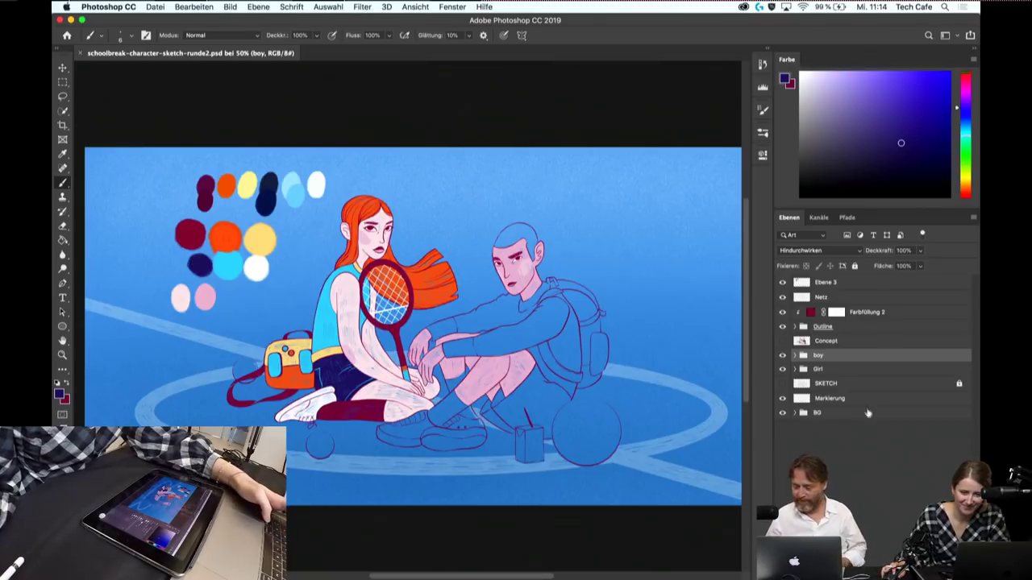
- Add a new empty layer, Ebene 13, above Ebene 12 in the boy group
{"action": "left_click", "coordinate": [795, 356]}
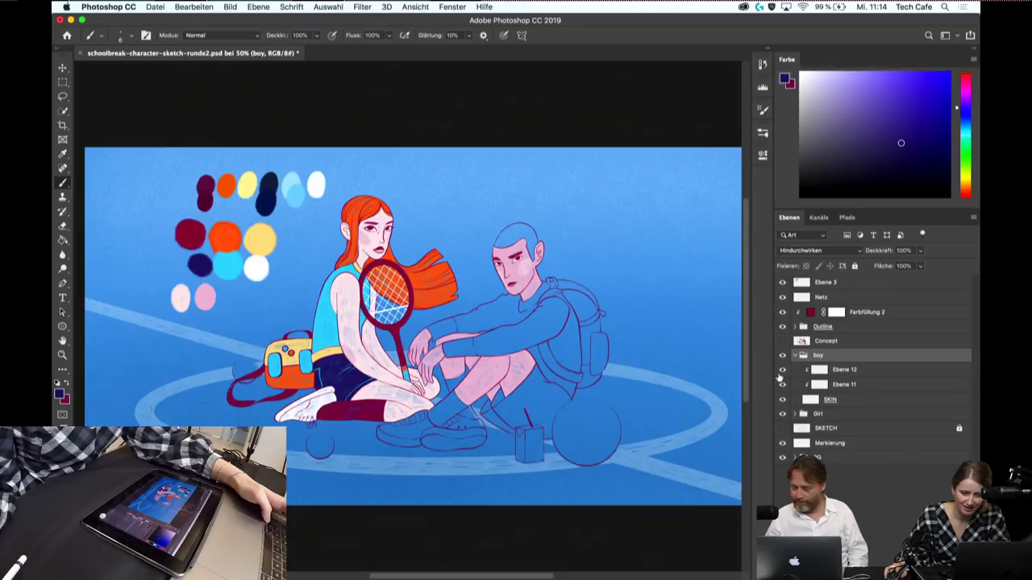
{"action": "left_click", "coordinate": [854, 370]}
{"action": "key", "text": "ctrl+shift+alt+n"}
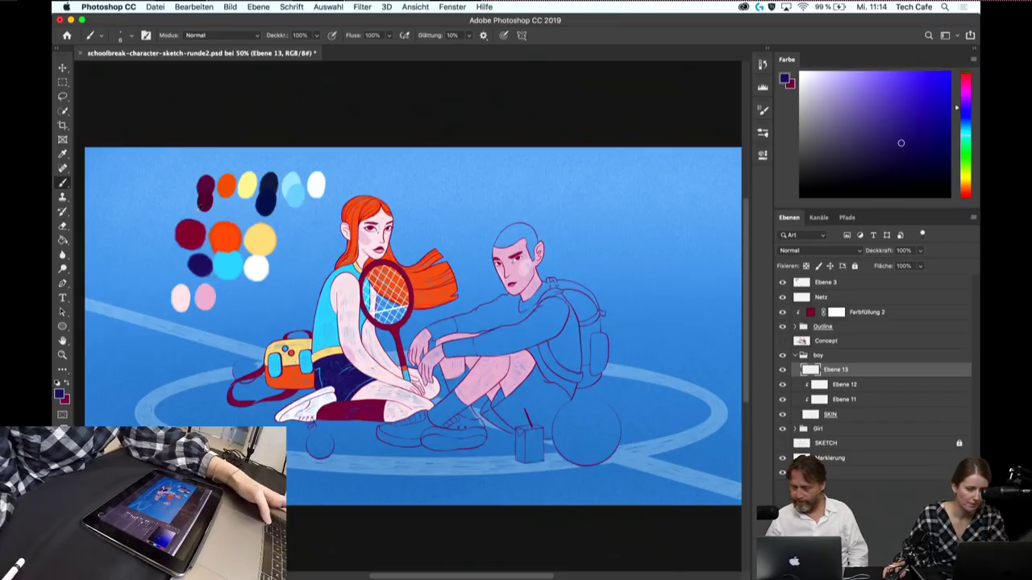
- Sample the maroon outline colour and zoom in on the boy's hair
{"action": "left_click", "coordinate": [197, 212], "text": "alt"}
{"action": "scroll", "coordinate": [556, 242], "scroll_direction": "up", "scroll_amount": 5}
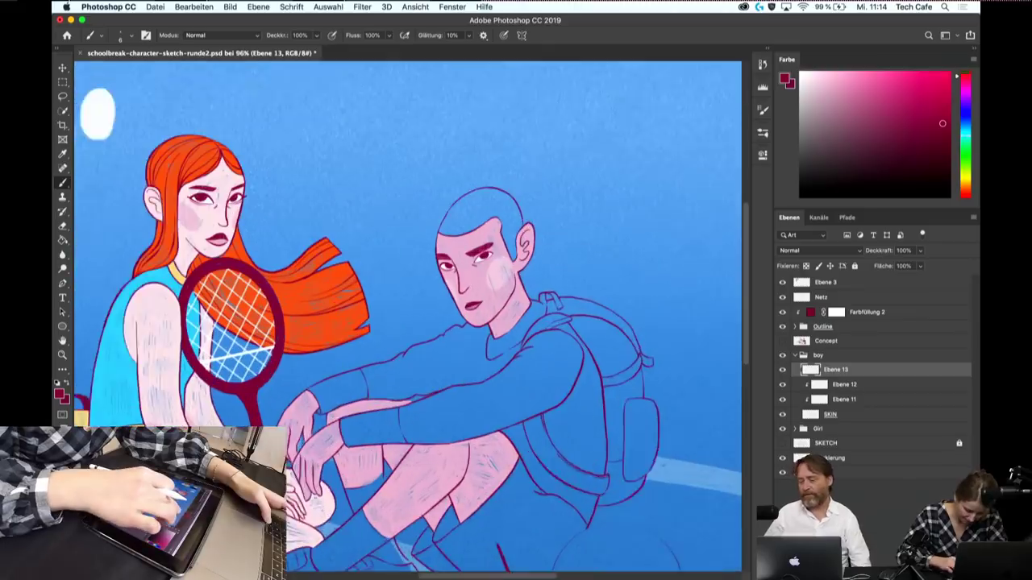
{"action": "scroll", "coordinate": [533, 192], "scroll_direction": "up", "scroll_amount": 2}
{"action": "scroll", "coordinate": [532, 191], "scroll_direction": "up", "scroll_amount": 2}
{"action": "scroll", "coordinate": [532, 192], "scroll_direction": "up", "scroll_amount": 2}
{"action": "scroll", "coordinate": [532, 192], "scroll_direction": "up", "scroll_amount": 2}
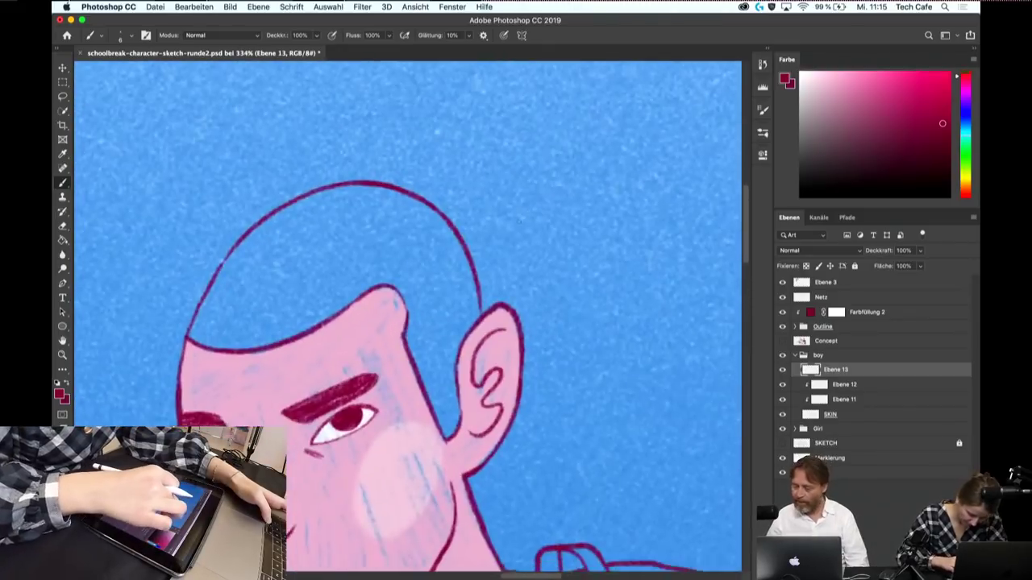
{"action": "scroll", "coordinate": [520, 219], "scroll_direction": "up", "scroll_amount": 1}
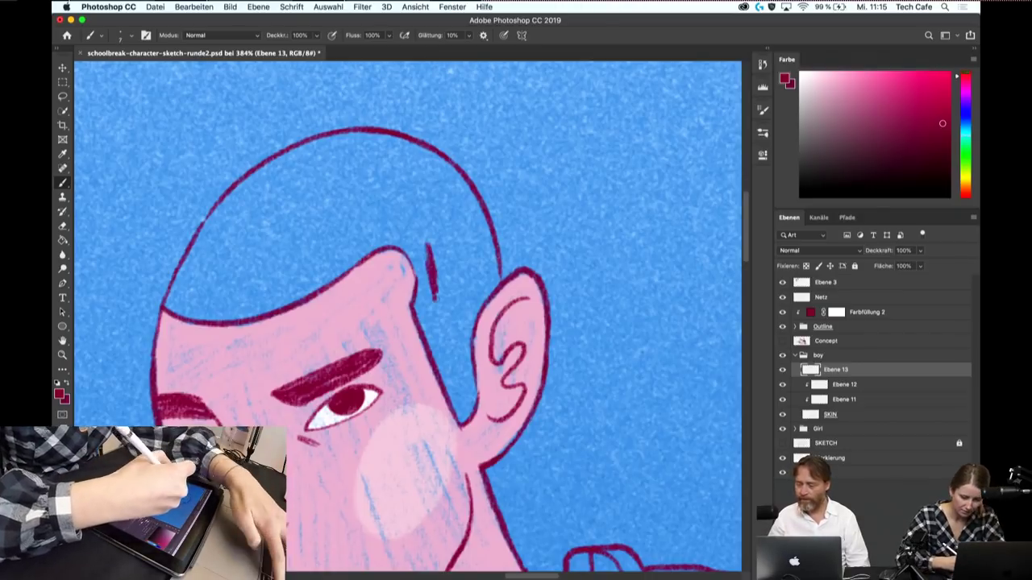
- Paint dark-red hair strands around the boy's temple and ear
{"action": "left_click_drag", "start_coordinate": [429, 246], "coordinate": [435, 297]}
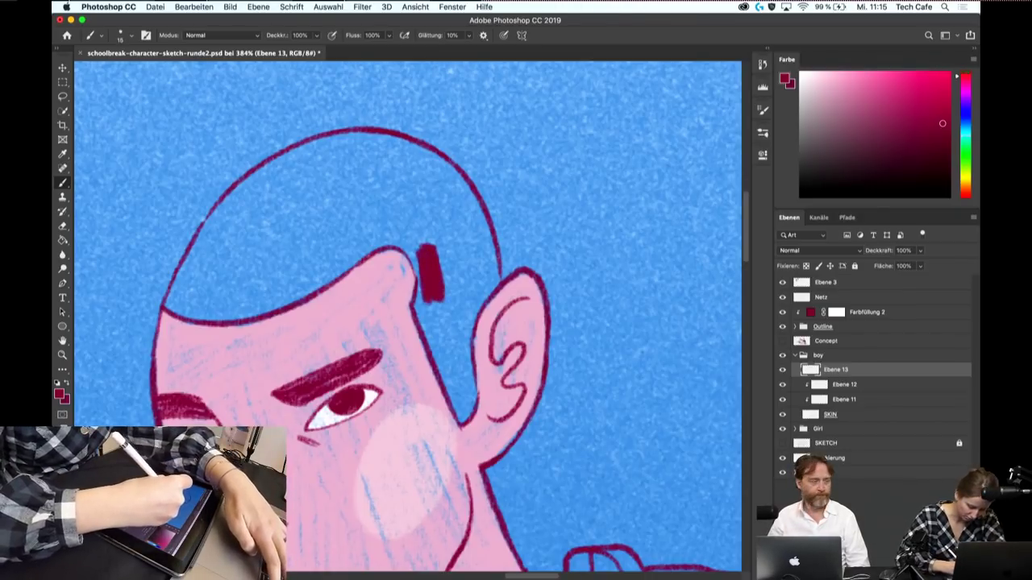
{"action": "mouse_move", "coordinate": [411, 242]}
{"action": "left_mouse_down"}
{"action": "mouse_move", "coordinate": [408, 262]}
{"action": "mouse_move", "coordinate": [426, 286]}
{"action": "left_mouse_up"}
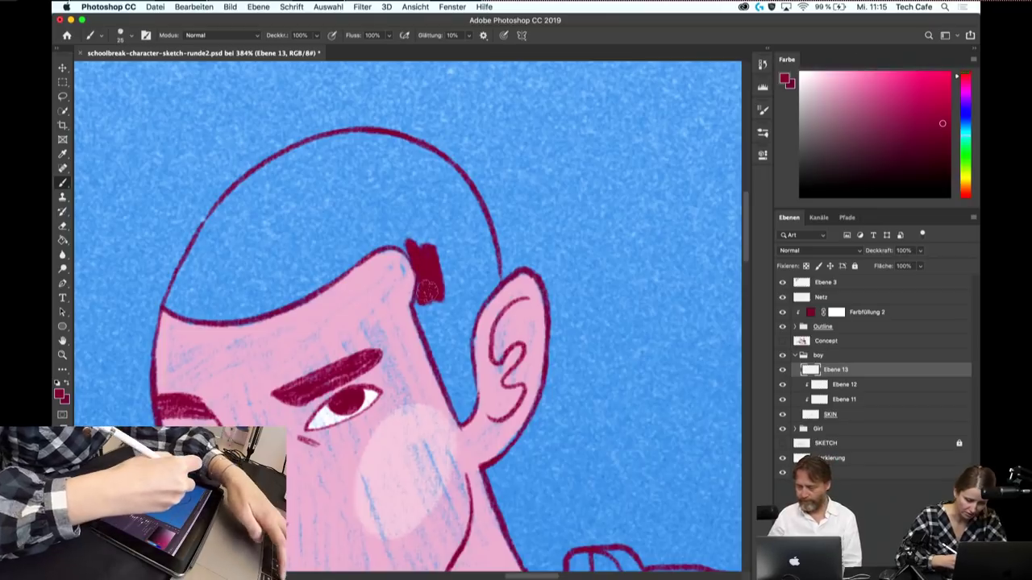
{"action": "left_click_drag", "start_coordinate": [448, 240], "coordinate": [446, 326]}
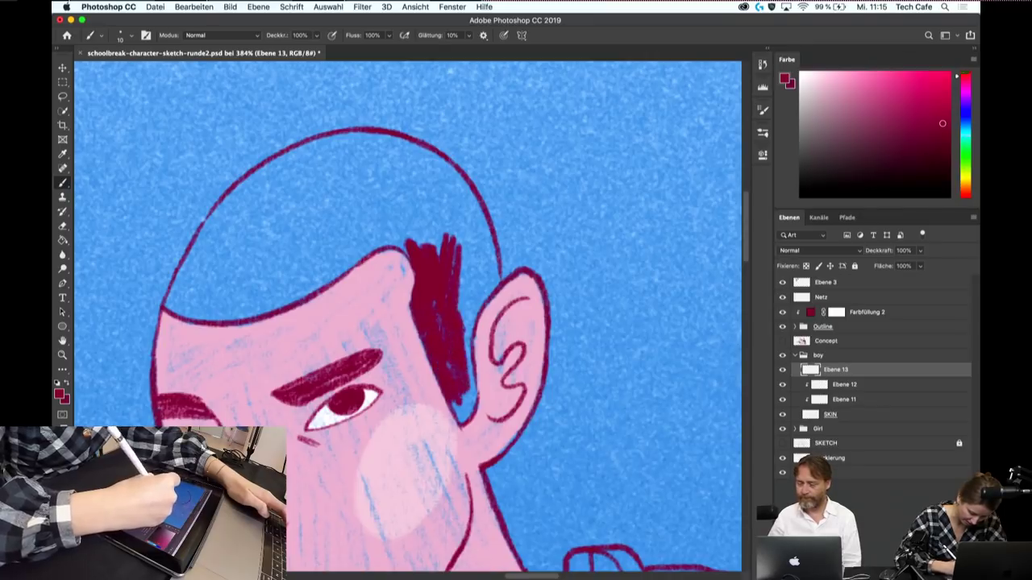
{"action": "left_click_drag", "start_coordinate": [476, 379], "coordinate": [472, 413]}
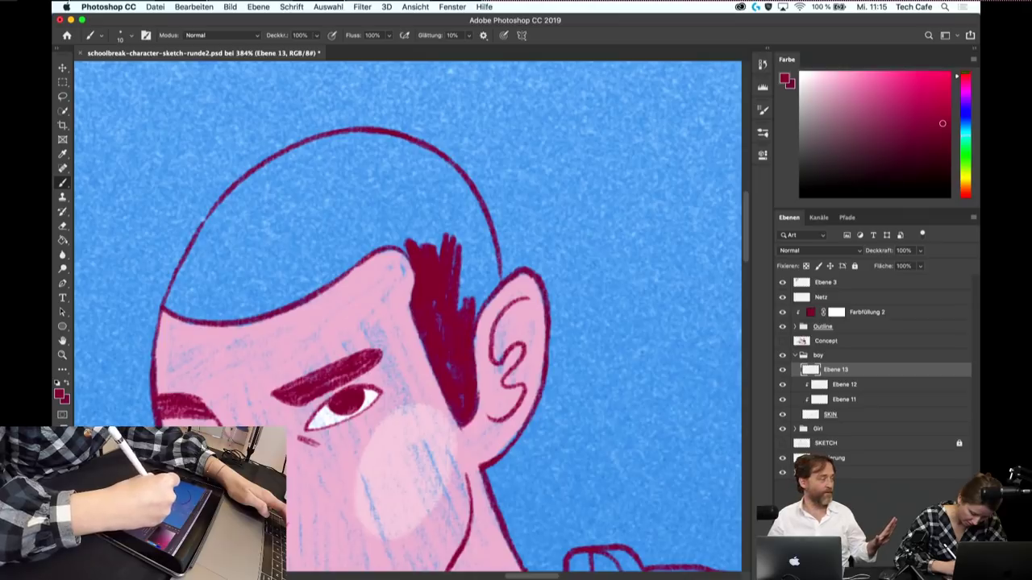
{"action": "left_click_drag", "start_coordinate": [488, 276], "coordinate": [474, 314]}
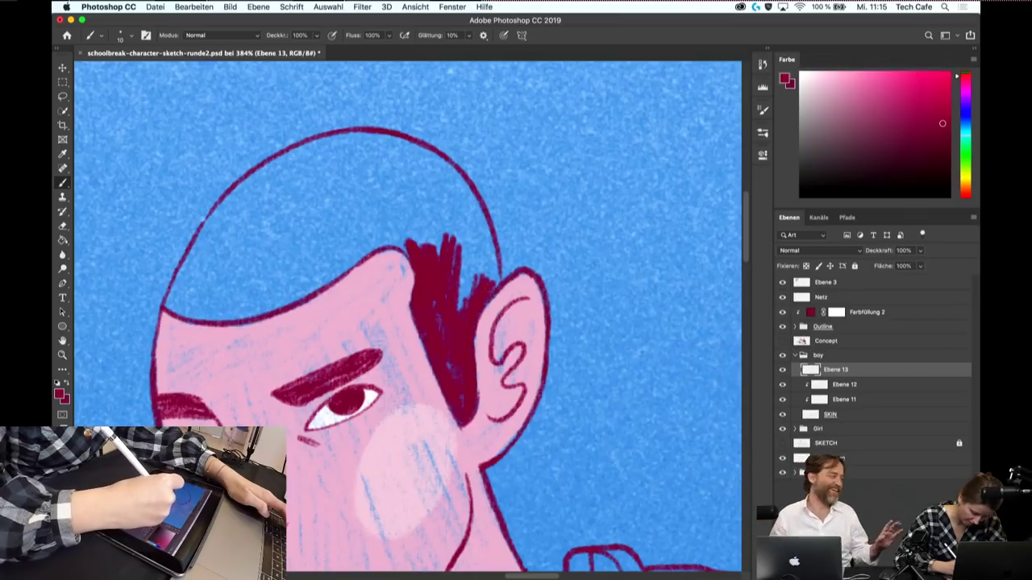
{"action": "left_click_drag", "start_coordinate": [494, 232], "coordinate": [487, 279]}
{"action": "left_click_drag", "start_coordinate": [464, 224], "coordinate": [466, 306]}
{"action": "left_click_drag", "start_coordinate": [487, 211], "coordinate": [473, 274]}
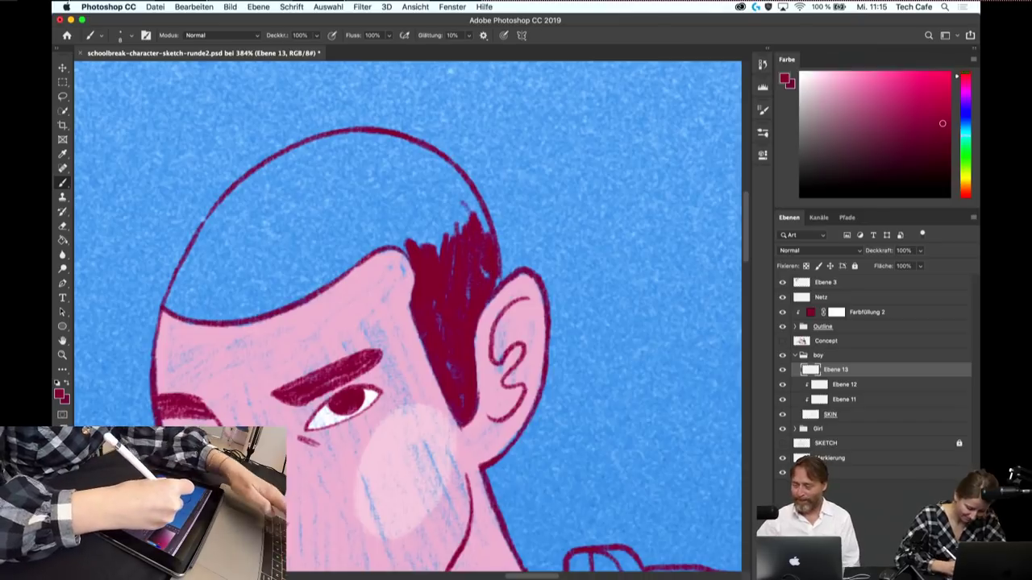
{"action": "left_click_drag", "start_coordinate": [471, 192], "coordinate": [487, 237]}
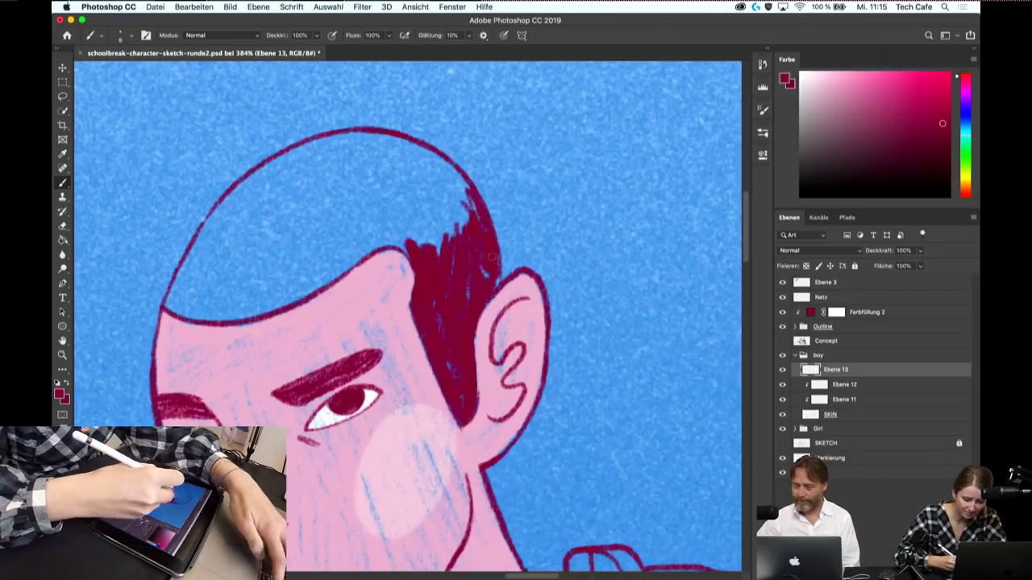
- Hatch dark red across the upper-left hair down to the forehead edge
{"action": "left_click_drag", "start_coordinate": [234, 218], "coordinate": [282, 166]}
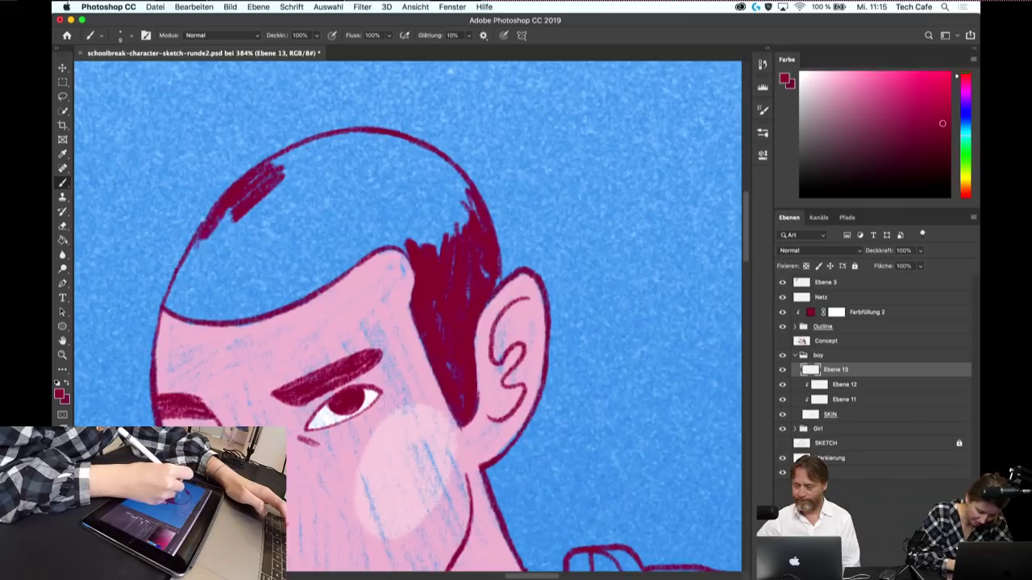
{"action": "left_click_drag", "start_coordinate": [200, 250], "coordinate": [275, 182]}
{"action": "left_click_drag", "start_coordinate": [211, 273], "coordinate": [282, 211]}
{"action": "left_click_drag", "start_coordinate": [403, 322], "coordinate": [436, 298]}
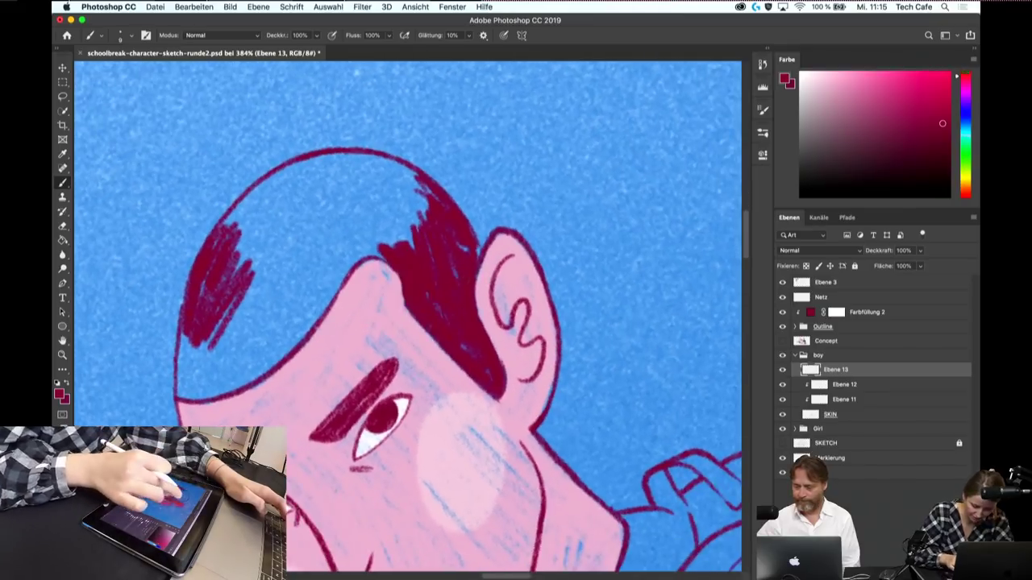
{"action": "mouse_move", "coordinate": [242, 318]}
{"action": "left_mouse_down"}
{"action": "mouse_move", "coordinate": [327, 232]}
{"action": "mouse_move", "coordinate": [346, 232]}
{"action": "left_mouse_up"}
{"action": "mouse_move", "coordinate": [278, 322]}
{"action": "left_mouse_down"}
{"action": "mouse_move", "coordinate": [367, 229]}
{"action": "mouse_move", "coordinate": [378, 236]}
{"action": "left_mouse_up"}
{"action": "left_click_drag", "start_coordinate": [316, 316], "coordinate": [384, 230]}
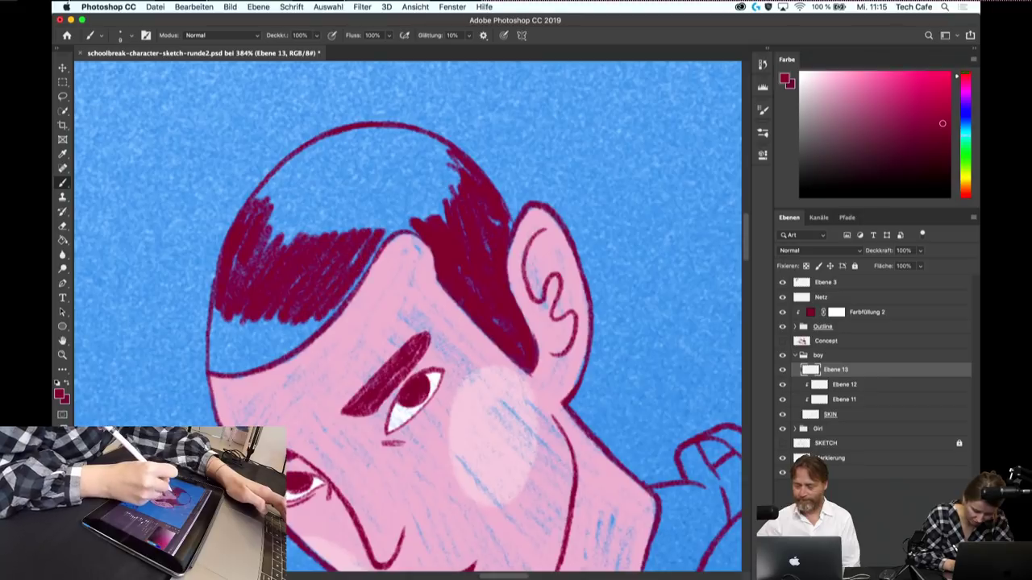
{"action": "mouse_move", "coordinate": [213, 353]}
{"action": "left_mouse_down"}
{"action": "mouse_move", "coordinate": [222, 291]}
{"action": "mouse_move", "coordinate": [216, 308]}
{"action": "mouse_move", "coordinate": [298, 309]}
{"action": "left_mouse_up"}
{"action": "left_click_drag", "start_coordinate": [211, 367], "coordinate": [274, 322]}
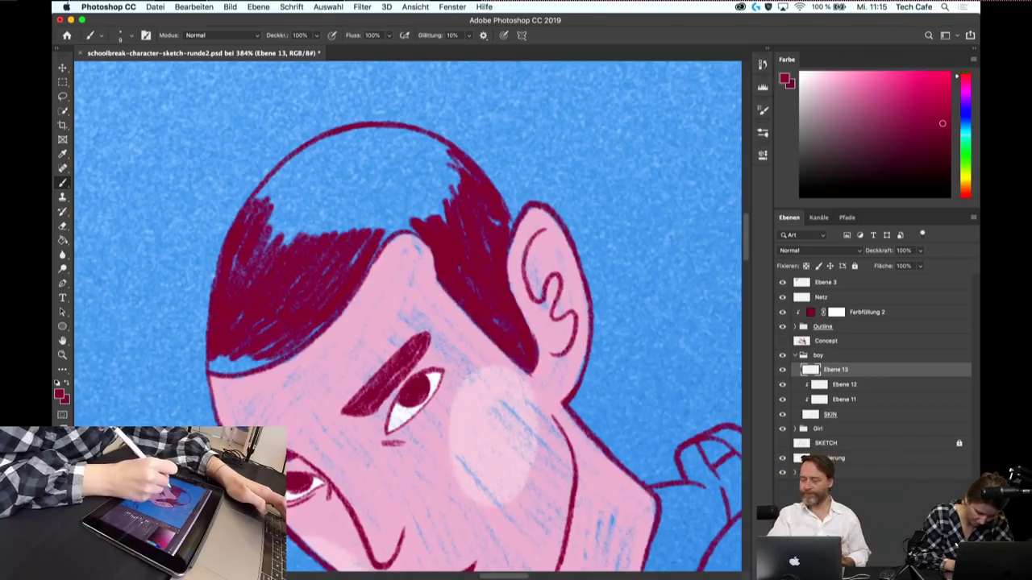
{"action": "left_click_drag", "start_coordinate": [218, 373], "coordinate": [248, 362]}
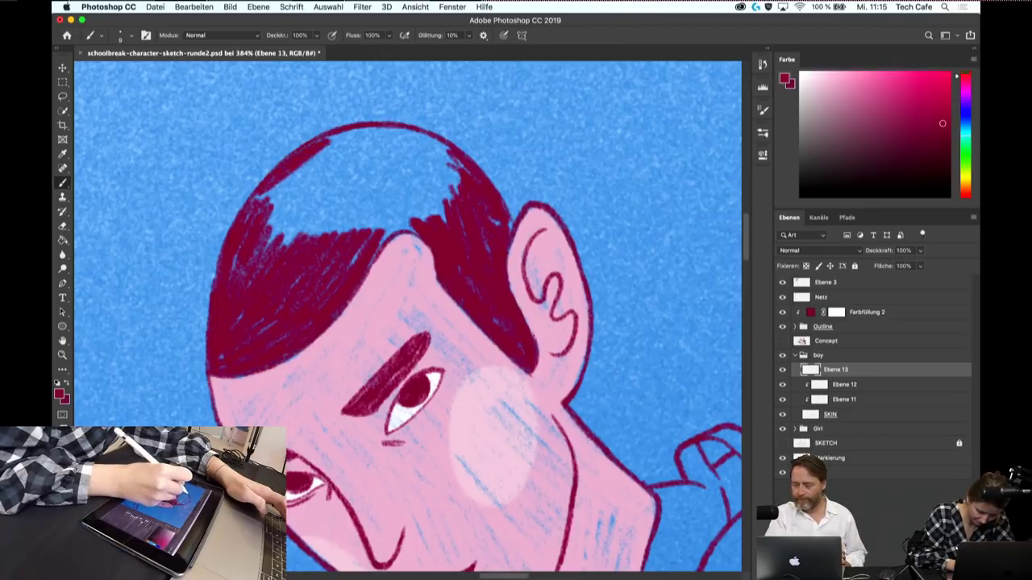
- Fill the upper and central hair area with dark-red hatching
{"action": "left_click_drag", "start_coordinate": [257, 219], "coordinate": [345, 145]}
{"action": "left_click_drag", "start_coordinate": [271, 237], "coordinate": [357, 158]}
{"action": "left_click_drag", "start_coordinate": [291, 242], "coordinate": [395, 161]}
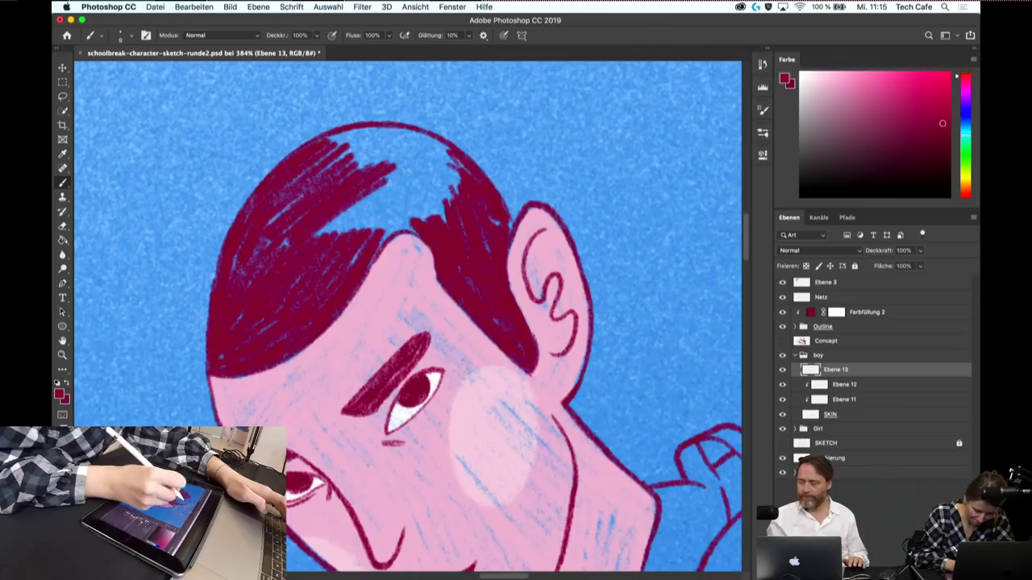
{"action": "left_click_drag", "start_coordinate": [322, 238], "coordinate": [423, 171]}
{"action": "left_click_drag", "start_coordinate": [371, 236], "coordinate": [427, 184]}
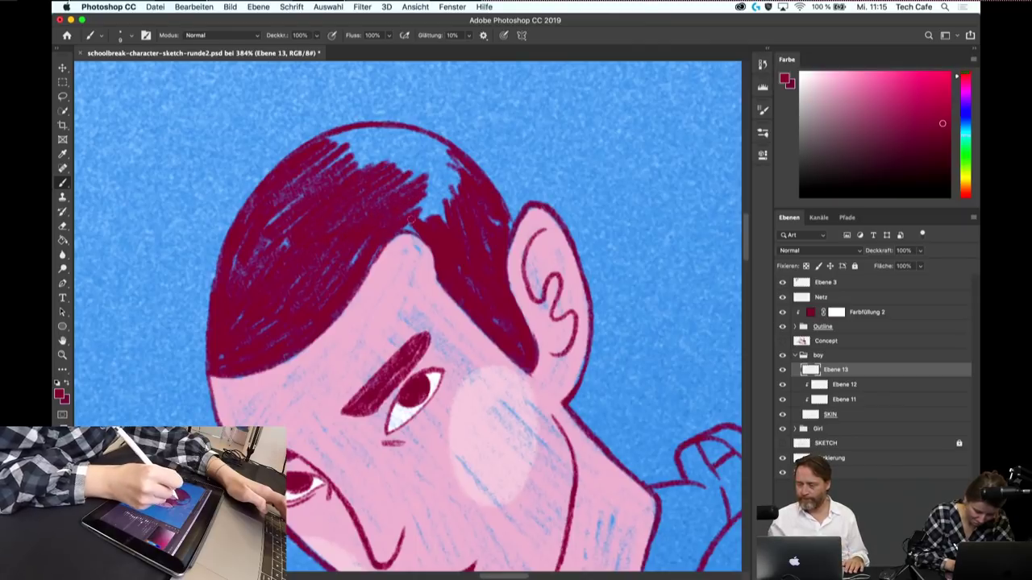
- Cover the blue streaks along the back edge of the hair
{"action": "left_click_drag", "start_coordinate": [435, 232], "coordinate": [534, 242]}
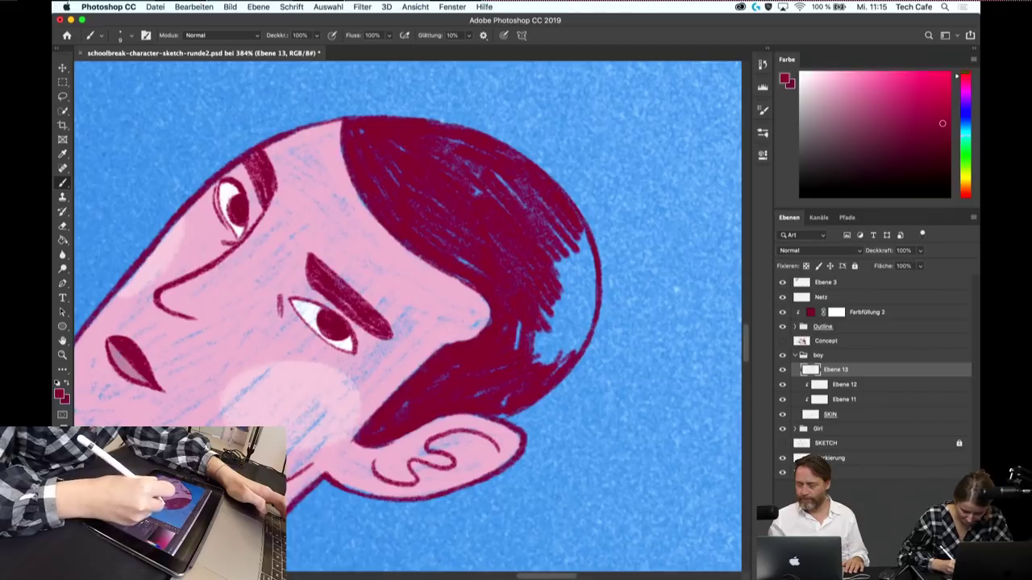
{"action": "mouse_move", "coordinate": [565, 250]}
{"action": "left_mouse_down"}
{"action": "mouse_move", "coordinate": [548, 363]}
{"action": "mouse_move", "coordinate": [564, 359]}
{"action": "left_mouse_up"}
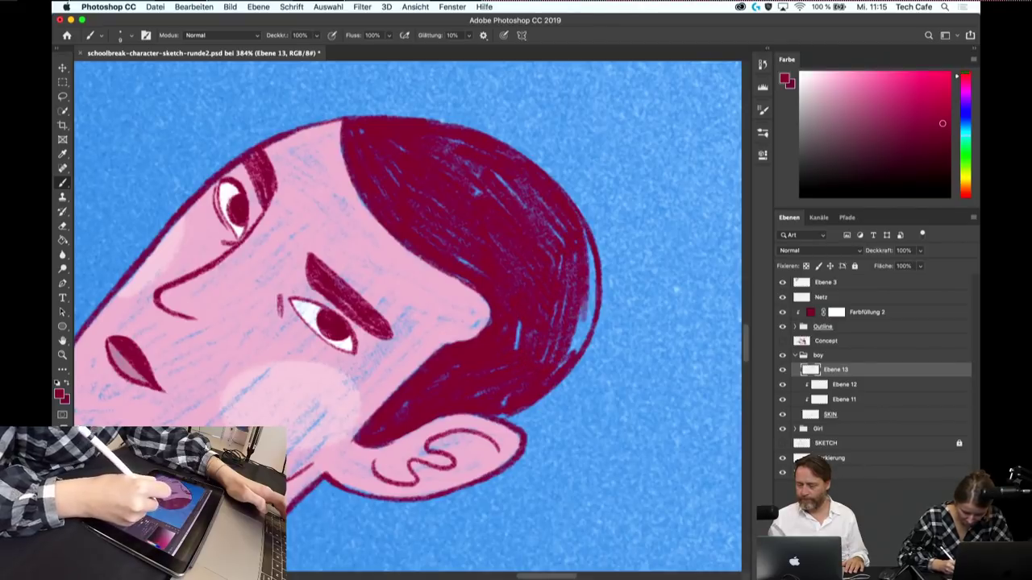
{"action": "left_click_drag", "start_coordinate": [593, 230], "coordinate": [577, 355]}
{"action": "left_click_drag", "start_coordinate": [584, 305], "coordinate": [576, 345]}
{"action": "left_click_drag", "start_coordinate": [595, 247], "coordinate": [579, 355]}
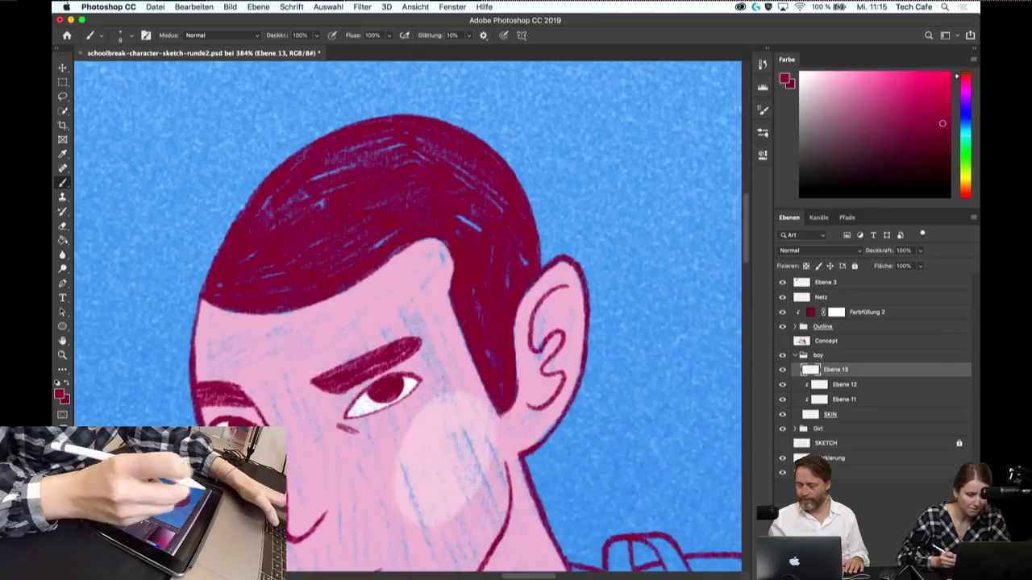
- Reset and zoom out the view, then add new empty layer Ebene 14
{"action": "key", "text": "super+1"}
{"action": "key", "text": "super+minus"}
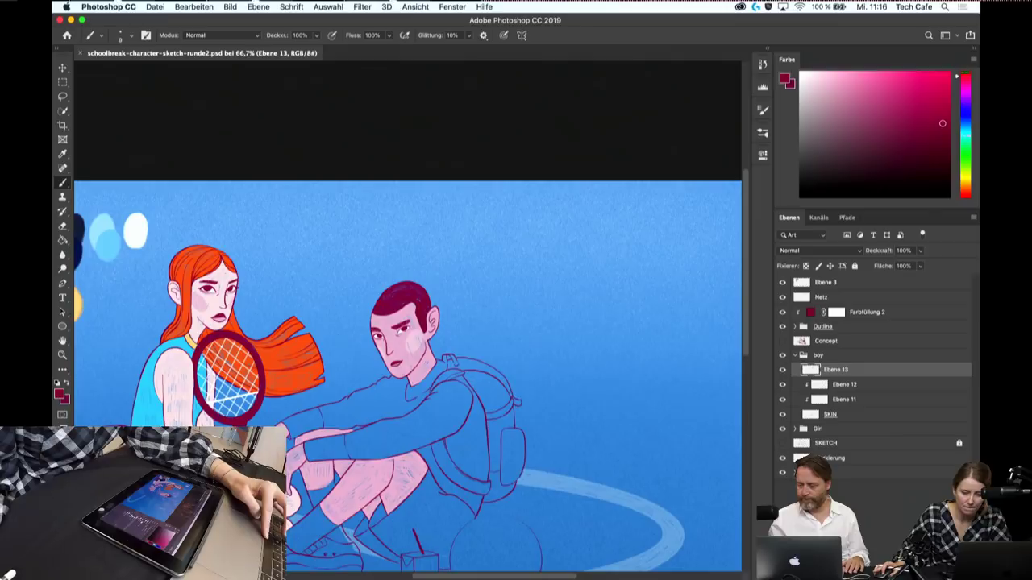
{"action": "key", "text": "super+alt+shift+n"}
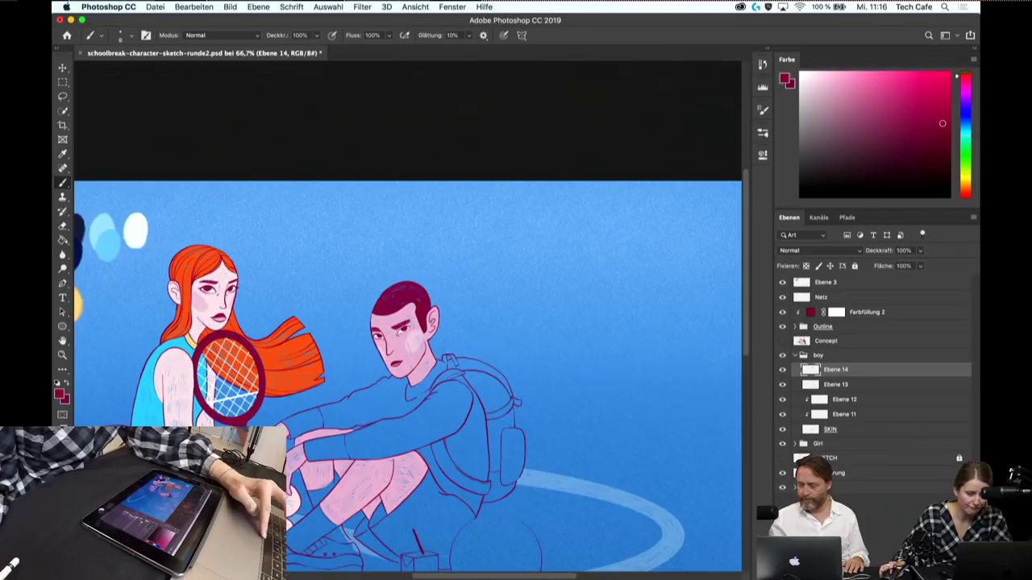
- Pick the navy swatch colour and zoom in on the boy's shoulder and neck
{"action": "left_click_drag", "start_coordinate": [367, 376], "coordinate": [533, 312]}
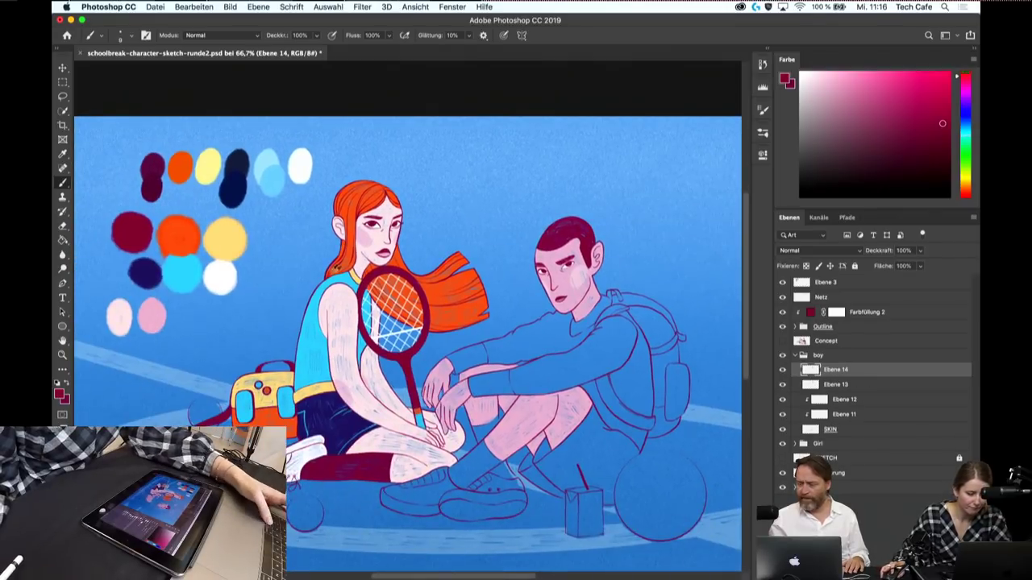
{"action": "left_click", "coordinate": [145, 272], "text": "alt"}
{"action": "key", "text": "z"}
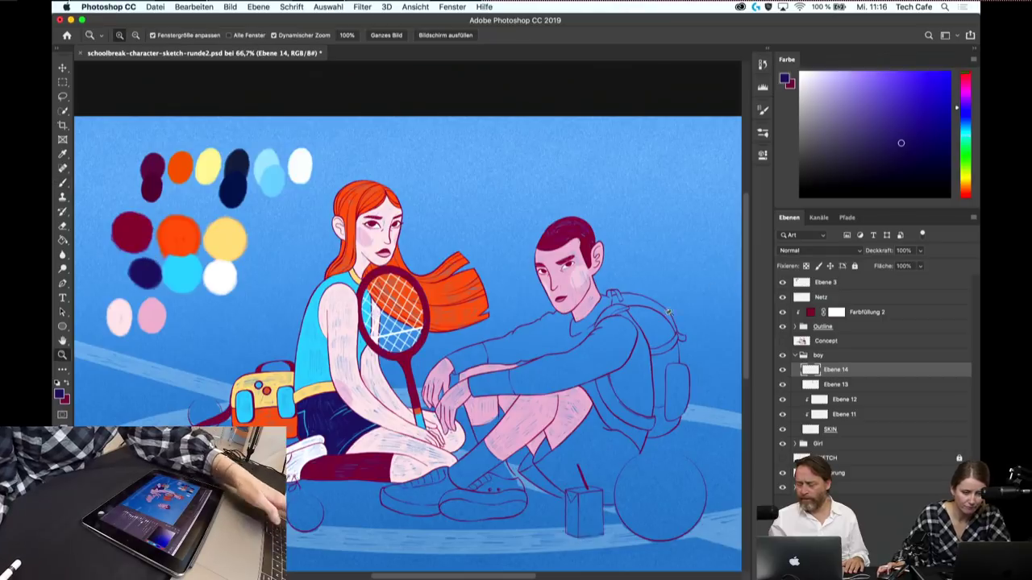
{"action": "left_click_drag", "start_coordinate": [622, 336], "coordinate": [605, 352]}
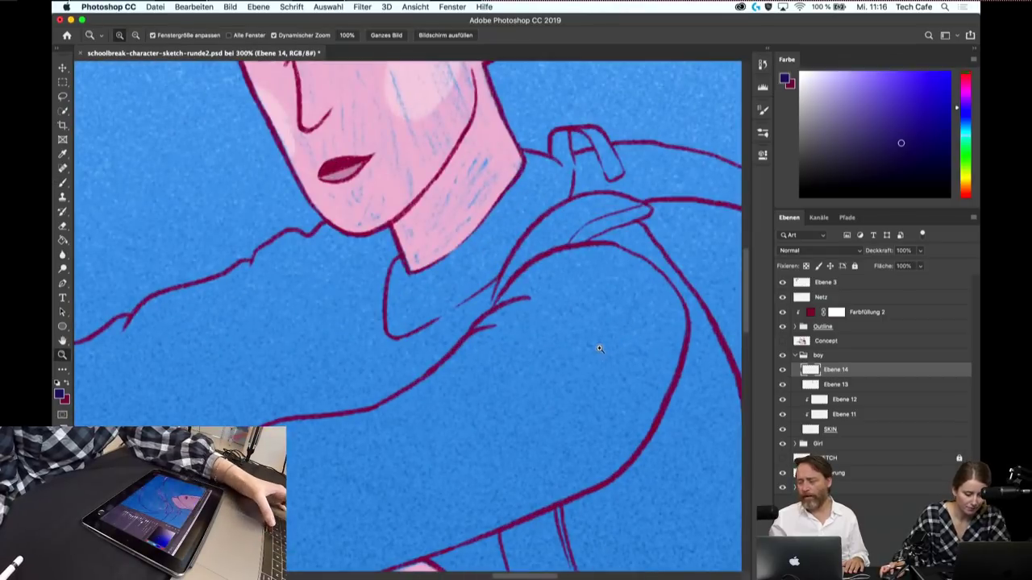
{"action": "scroll", "coordinate": [599, 348], "scroll_direction": "down", "scroll_amount": 5}
{"action": "scroll", "coordinate": [599, 348], "scroll_direction": "down", "scroll_amount": 3}
{"action": "scroll", "coordinate": [575, 327], "scroll_direction": "down", "scroll_amount": 3}
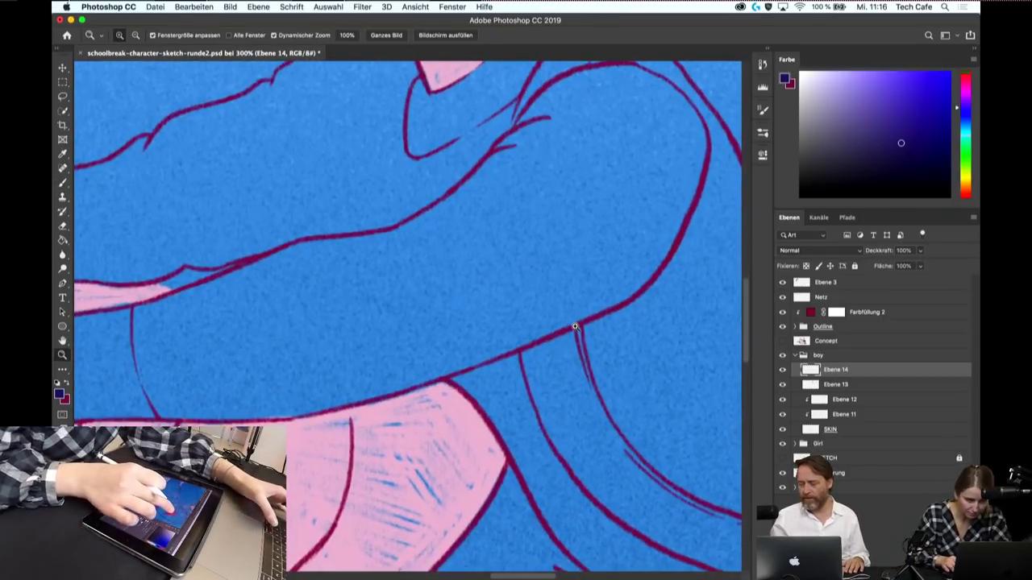
{"action": "scroll", "coordinate": [575, 326], "scroll_direction": "down", "scroll_amount": 2}
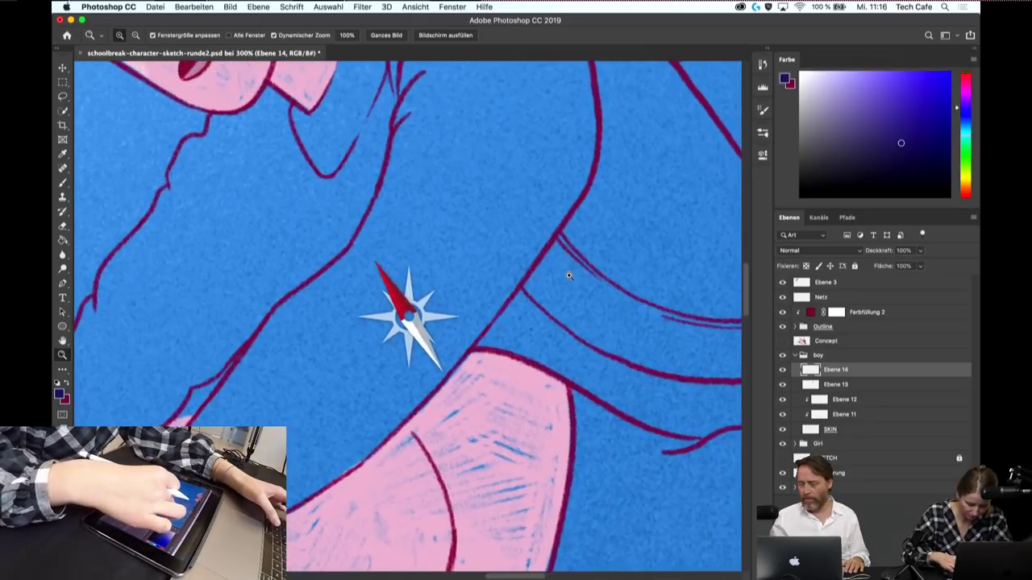
{"action": "scroll", "coordinate": [570, 276], "scroll_direction": "down", "scroll_amount": 2}
- Lay the first navy shadow strokes on the sweater below the face
{"action": "key", "text": "b"}
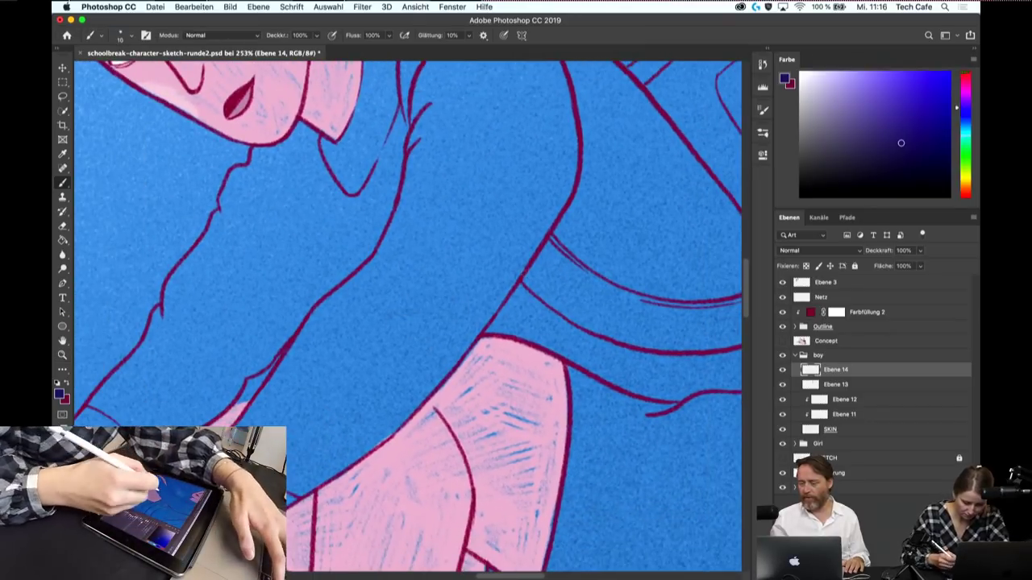
{"action": "left_click_drag", "start_coordinate": [413, 193], "coordinate": [393, 265]}
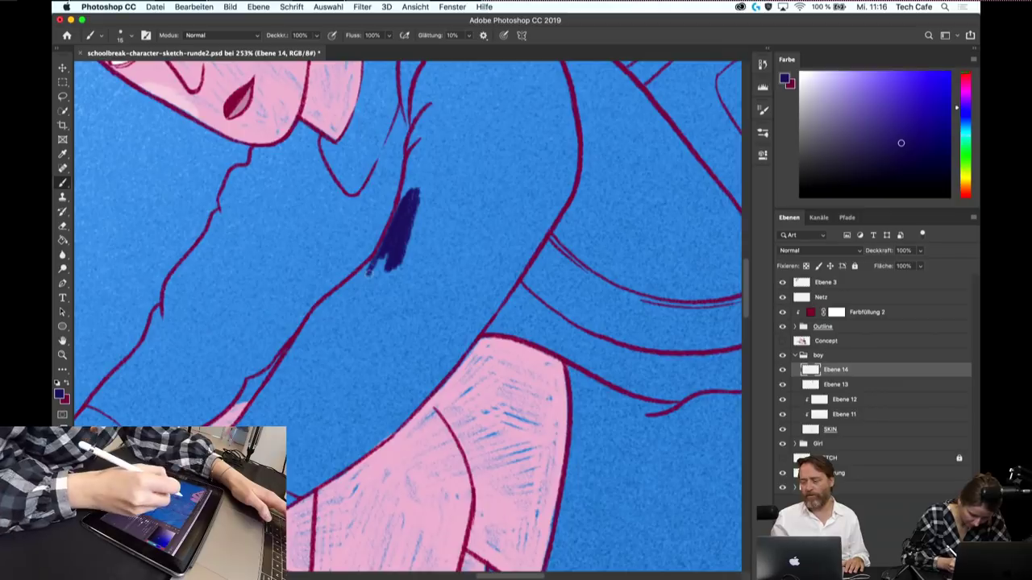
{"action": "key", "text": "]"}
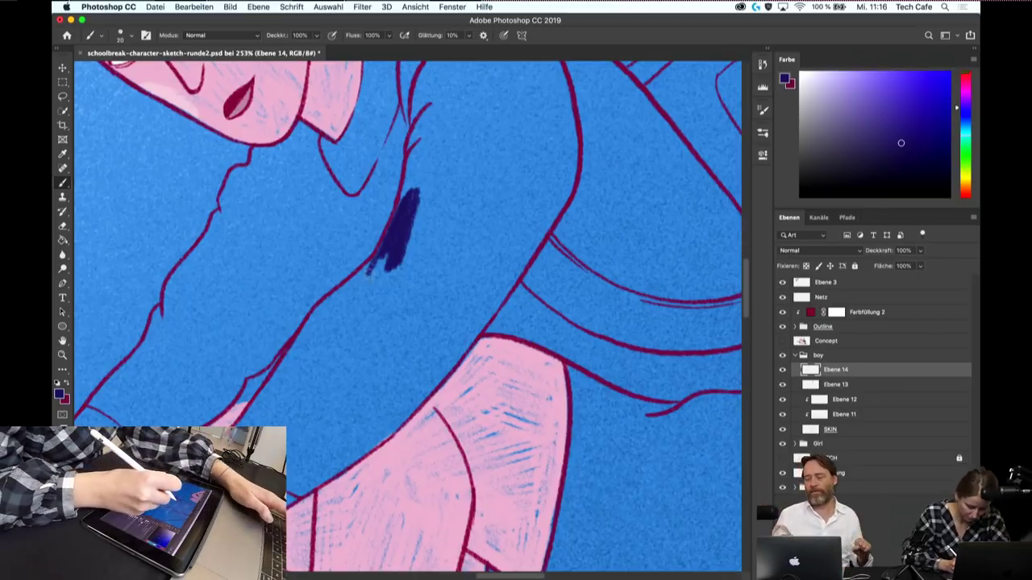
{"action": "mouse_move", "coordinate": [432, 197]}
{"action": "left_mouse_down"}
{"action": "mouse_move", "coordinate": [385, 280]}
{"action": "mouse_move", "coordinate": [459, 305]}
{"action": "mouse_move", "coordinate": [399, 354]}
{"action": "left_mouse_up"}
{"action": "key", "text": "["}
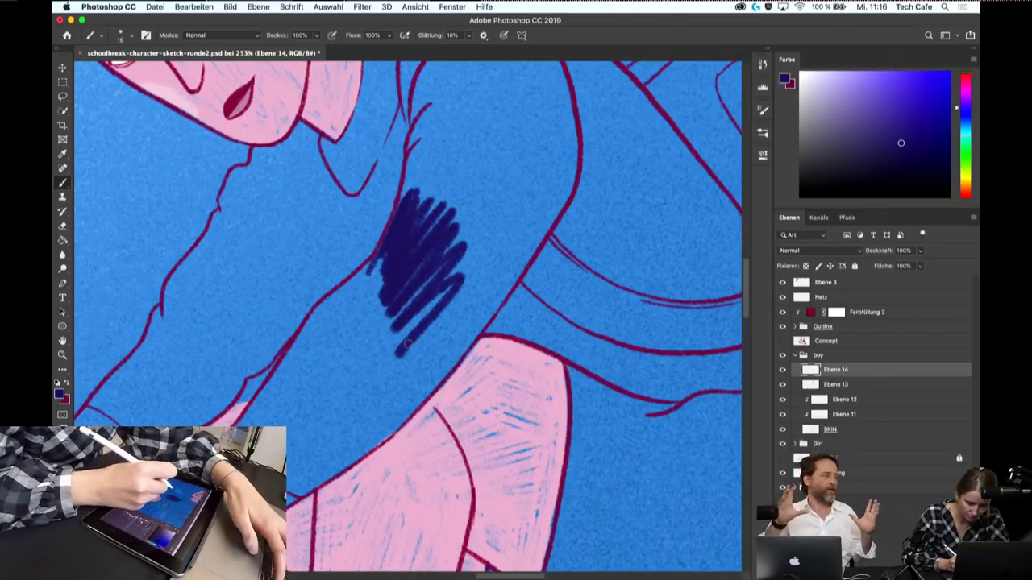
{"action": "left_click_drag", "start_coordinate": [380, 301], "coordinate": [353, 345]}
{"action": "left_click_drag", "start_coordinate": [384, 278], "coordinate": [337, 341]}
{"action": "left_click_drag", "start_coordinate": [387, 260], "coordinate": [324, 320]}
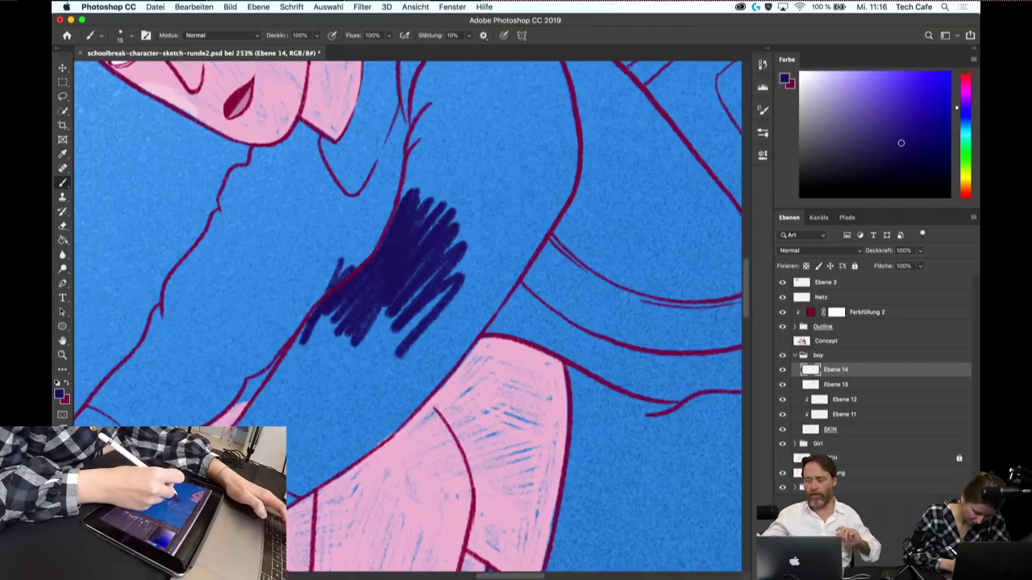
- Extend the navy shading down toward the arm and fill its lower part
{"action": "left_click_drag", "start_coordinate": [338, 262], "coordinate": [287, 379]}
{"action": "left_click_drag", "start_coordinate": [338, 308], "coordinate": [276, 393]}
{"action": "mouse_move", "coordinate": [387, 310]}
{"action": "left_mouse_down"}
{"action": "mouse_move", "coordinate": [286, 395]}
{"action": "mouse_move", "coordinate": [315, 378]}
{"action": "left_mouse_up"}
{"action": "left_click_drag", "start_coordinate": [419, 310], "coordinate": [322, 407]}
{"action": "left_click_drag", "start_coordinate": [447, 302], "coordinate": [335, 419]}
{"action": "left_click_drag", "start_coordinate": [464, 327], "coordinate": [359, 419]}
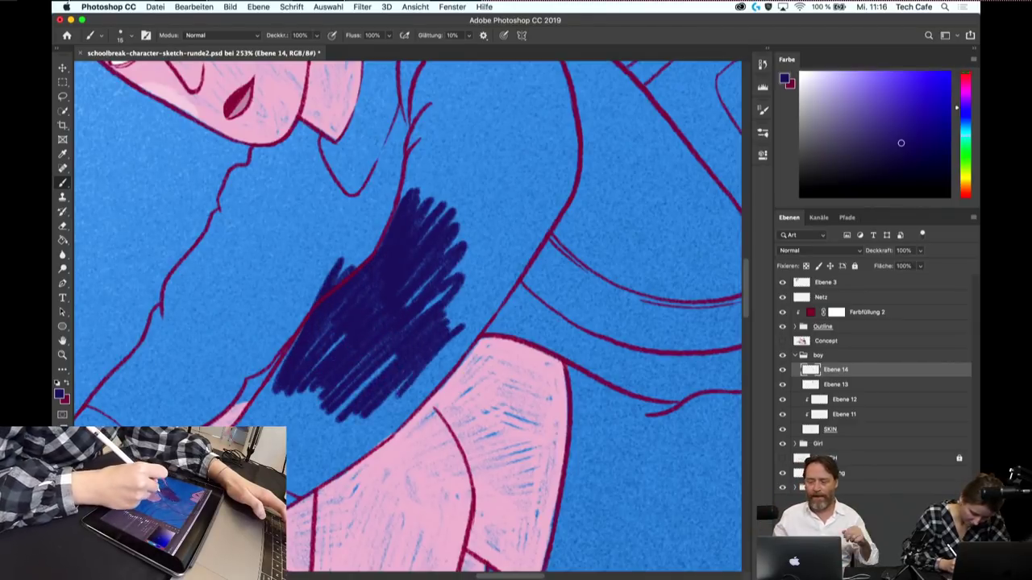
{"action": "left_click_drag", "start_coordinate": [478, 325], "coordinate": [394, 413]}
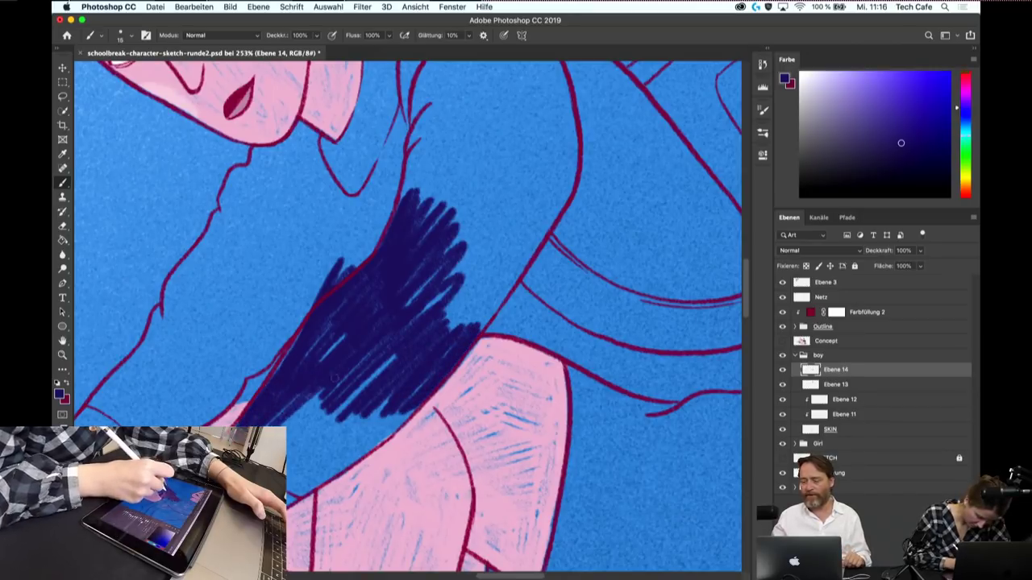
{"action": "left_click_drag", "start_coordinate": [363, 410], "coordinate": [289, 477]}
{"action": "left_click_drag", "start_coordinate": [388, 398], "coordinate": [291, 485]}
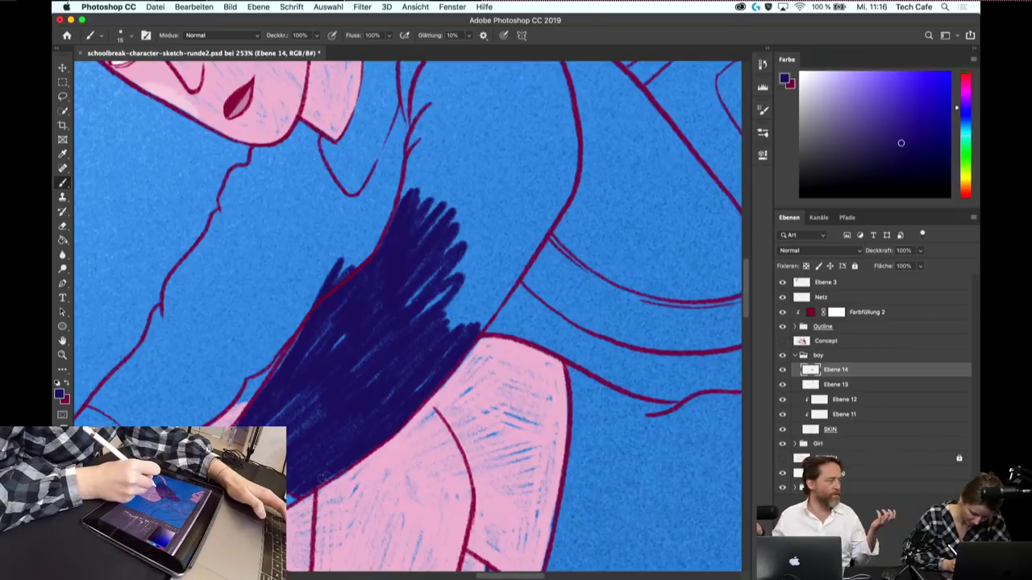
- Add navy shading up-right on the sweater and along its left fold and sleeve
{"action": "mouse_move", "coordinate": [488, 221]}
{"action": "left_mouse_down"}
{"action": "mouse_move", "coordinate": [435, 307]}
{"action": "mouse_move", "coordinate": [447, 323]}
{"action": "left_mouse_up"}
{"action": "mouse_move", "coordinate": [528, 224]}
{"action": "left_mouse_down"}
{"action": "mouse_move", "coordinate": [456, 331]}
{"action": "mouse_move", "coordinate": [472, 322]}
{"action": "left_mouse_up"}
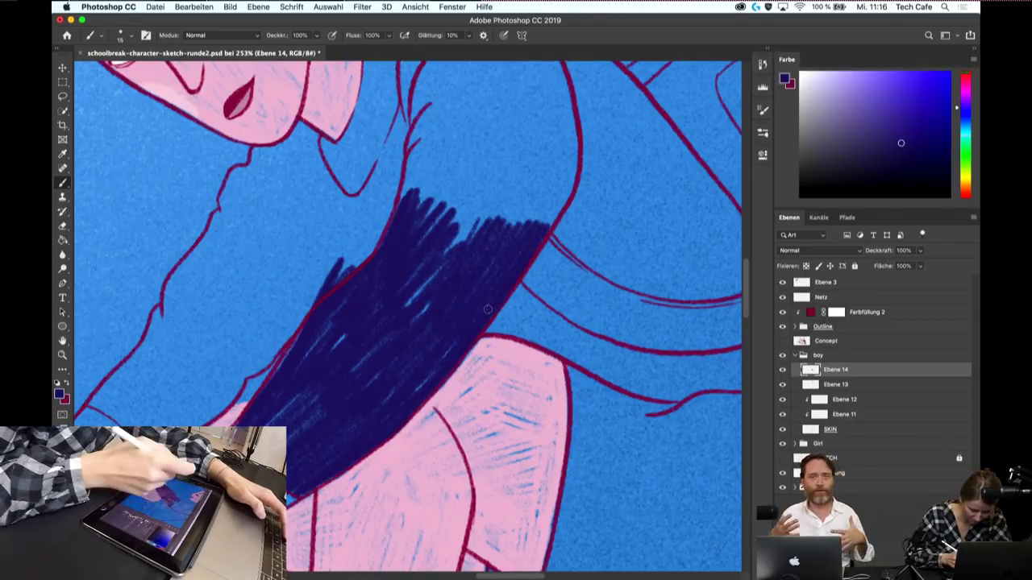
{"action": "left_click_drag", "start_coordinate": [211, 236], "coordinate": [172, 282]}
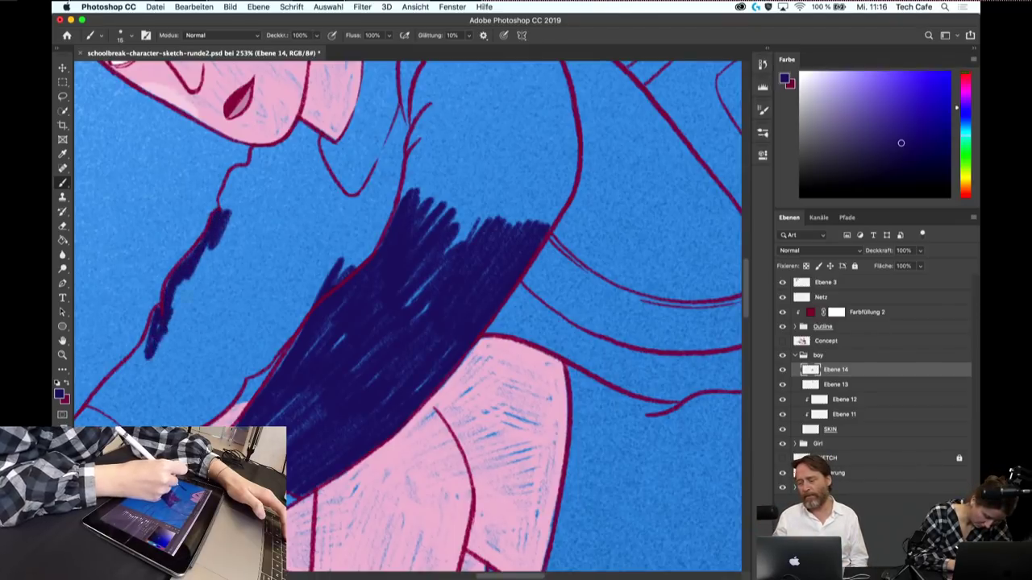
{"action": "mouse_move", "coordinate": [149, 359]}
{"action": "left_mouse_down"}
{"action": "mouse_move", "coordinate": [205, 306]}
{"action": "mouse_move", "coordinate": [234, 310]}
{"action": "left_mouse_up"}
{"action": "mouse_move", "coordinate": [193, 355]}
{"action": "left_mouse_down"}
{"action": "mouse_move", "coordinate": [282, 303]}
{"action": "mouse_move", "coordinate": [302, 305]}
{"action": "left_mouse_up"}
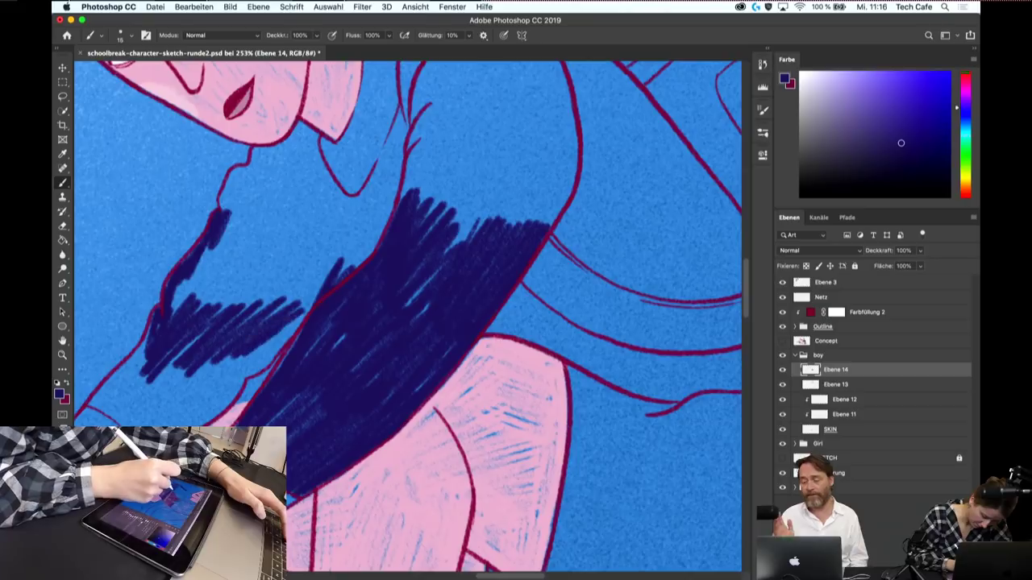
{"action": "mouse_move", "coordinate": [241, 365]}
{"action": "left_mouse_down"}
{"action": "mouse_move", "coordinate": [297, 316]}
{"action": "mouse_move", "coordinate": [277, 355]}
{"action": "mouse_move", "coordinate": [317, 298]}
{"action": "left_mouse_up"}
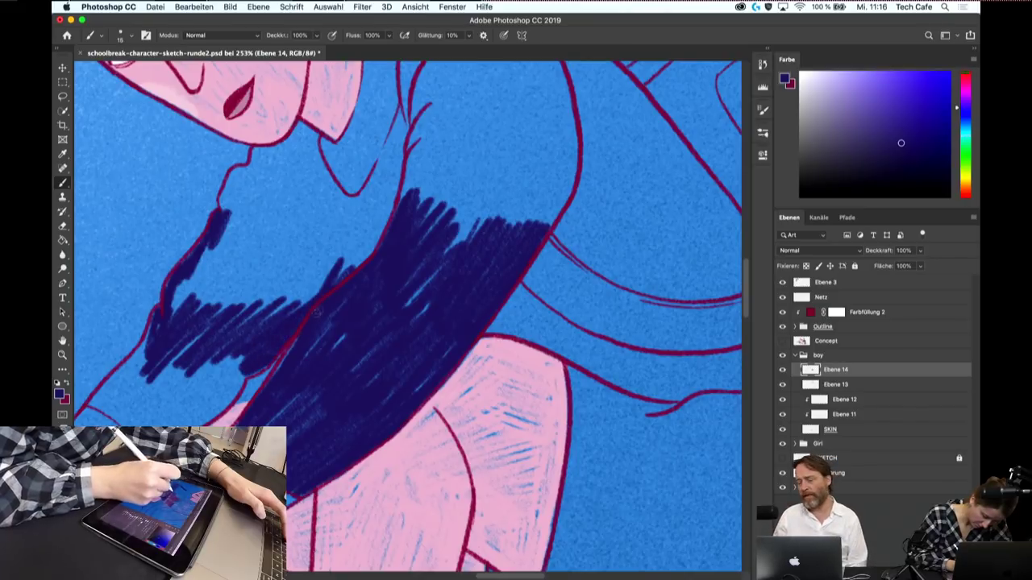
{"action": "left_click_drag", "start_coordinate": [274, 376], "coordinate": [299, 337]}
- Carry the navy hatching left and down to the sweater's lower-left outline
{"action": "left_click_drag", "start_coordinate": [338, 282], "coordinate": [383, 230]}
{"action": "left_click_drag", "start_coordinate": [290, 310], "coordinate": [370, 234]}
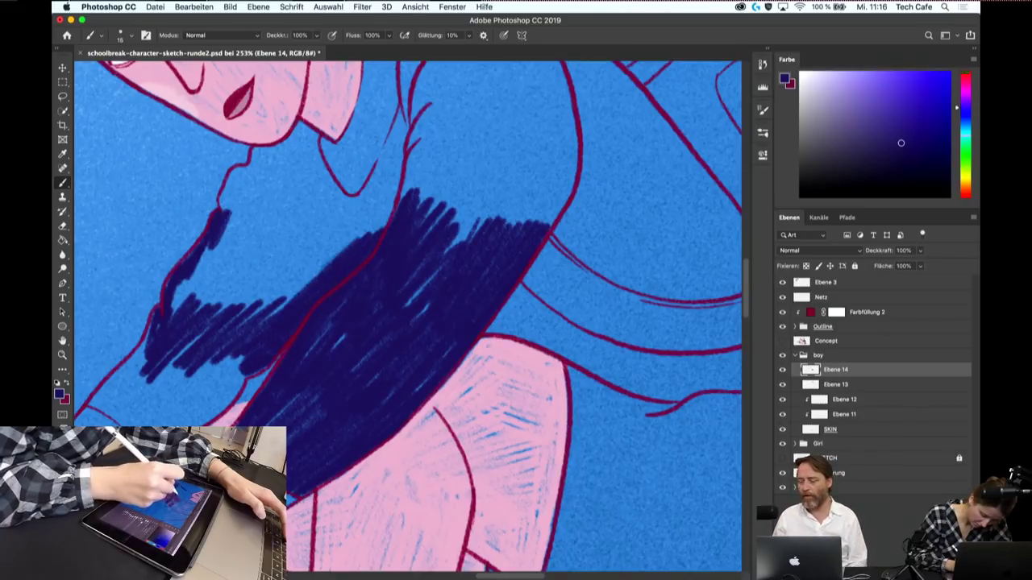
{"action": "left_click_drag", "start_coordinate": [242, 335], "coordinate": [339, 242]}
{"action": "mouse_move", "coordinate": [238, 314]}
{"action": "left_mouse_down"}
{"action": "mouse_move", "coordinate": [310, 238]}
{"action": "mouse_move", "coordinate": [275, 229]}
{"action": "left_mouse_up"}
{"action": "mouse_move", "coordinate": [197, 312]}
{"action": "left_mouse_down"}
{"action": "mouse_move", "coordinate": [260, 224]}
{"action": "mouse_move", "coordinate": [234, 229]}
{"action": "left_mouse_up"}
{"action": "left_click_drag", "start_coordinate": [451, 266], "coordinate": [484, 315]}
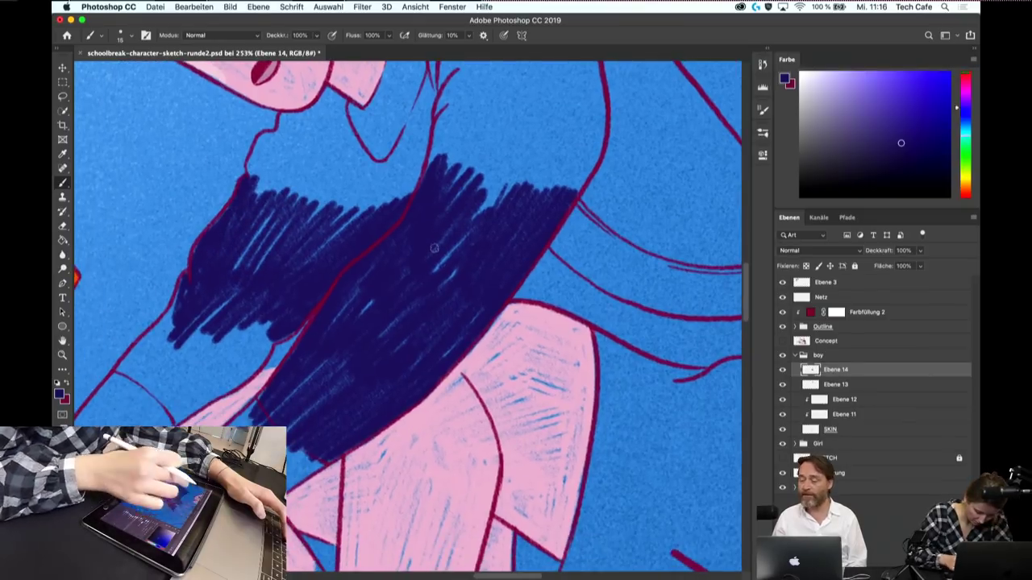
{"action": "left_click_drag", "start_coordinate": [155, 339], "coordinate": [177, 299]}
{"action": "left_click_drag", "start_coordinate": [129, 362], "coordinate": [171, 311]}
{"action": "mouse_move", "coordinate": [106, 394]}
{"action": "left_mouse_down"}
{"action": "mouse_move", "coordinate": [176, 326]}
{"action": "mouse_move", "coordinate": [205, 318]}
{"action": "mouse_move", "coordinate": [203, 329]}
{"action": "left_mouse_up"}
{"action": "mouse_move", "coordinate": [126, 411]}
{"action": "left_mouse_down"}
{"action": "mouse_move", "coordinate": [211, 341]}
{"action": "mouse_move", "coordinate": [201, 384]}
{"action": "left_mouse_up"}
{"action": "left_click_drag", "start_coordinate": [159, 429], "coordinate": [200, 400]}
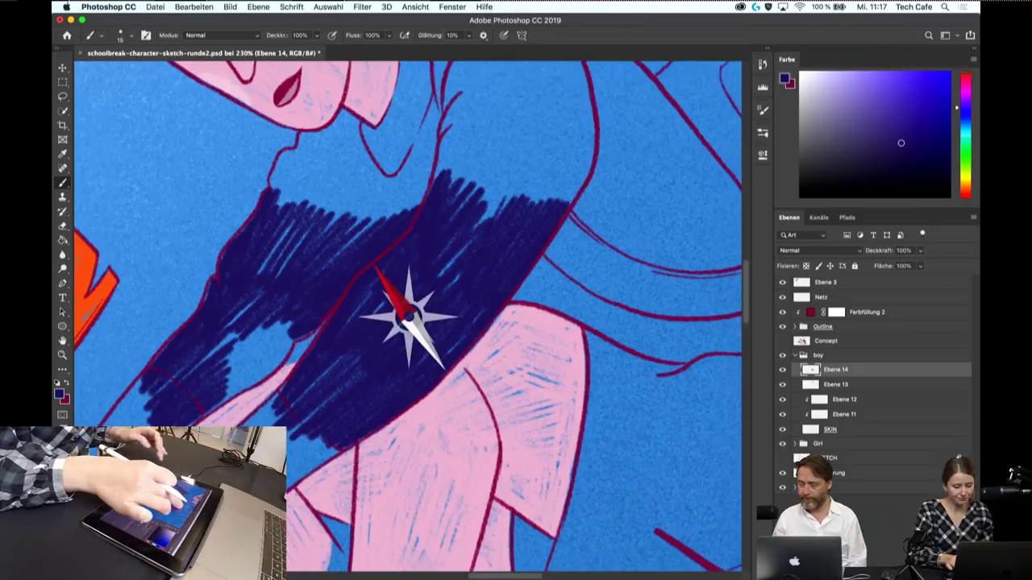
- Fill the remaining light-blue gaps along the sweater's lower edge
{"action": "left_click_drag", "start_coordinate": [451, 267], "coordinate": [419, 323]}
{"action": "mouse_move", "coordinate": [212, 403]}
{"action": "left_mouse_down"}
{"action": "mouse_move", "coordinate": [283, 334]}
{"action": "mouse_move", "coordinate": [287, 345]}
{"action": "left_mouse_up"}
{"action": "left_click_drag", "start_coordinate": [263, 387], "coordinate": [300, 329]}
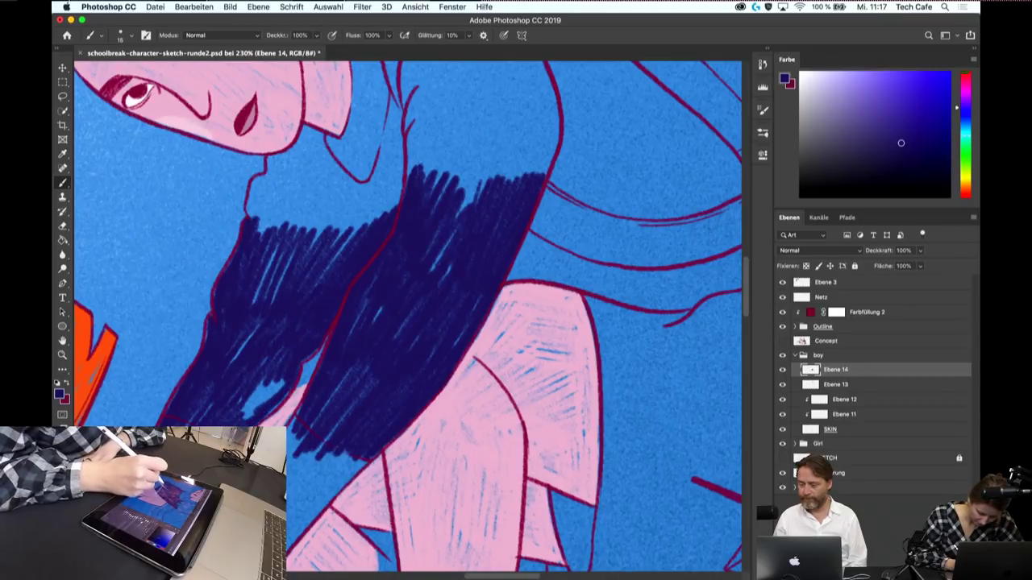
{"action": "left_click_drag", "start_coordinate": [242, 420], "coordinate": [284, 369]}
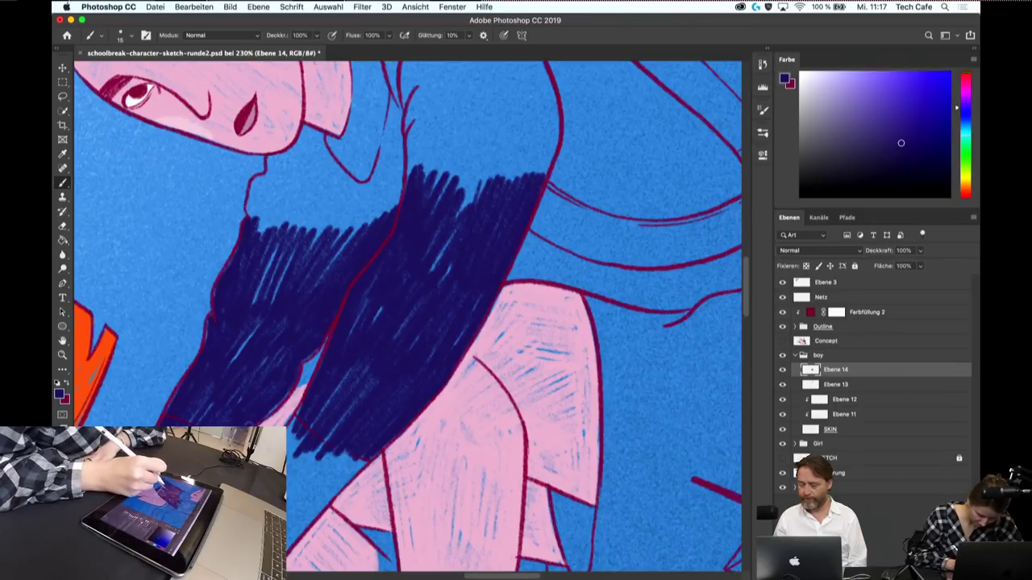
{"action": "left_click_drag", "start_coordinate": [245, 428], "coordinate": [255, 421]}
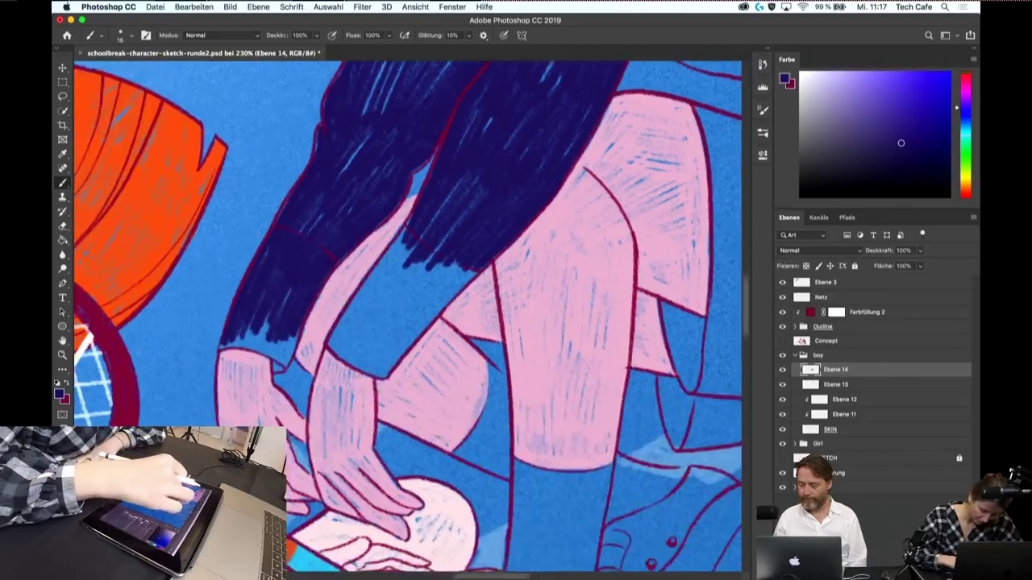
- Paint the navy sleeve down toward the cuff, filling the pink edge gap
{"action": "left_click_drag", "start_coordinate": [242, 451], "coordinate": [355, 210]}
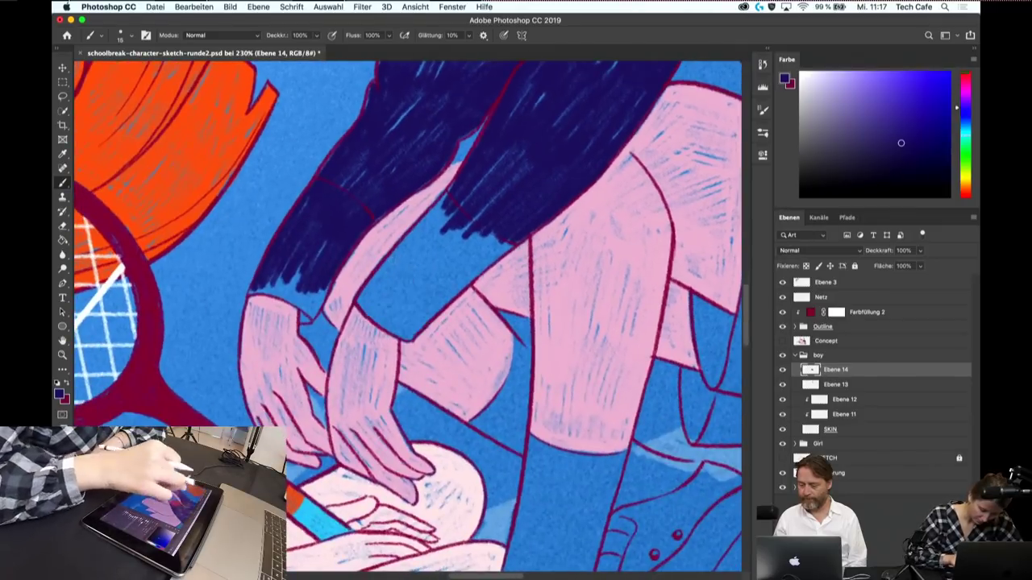
{"action": "mouse_move", "coordinate": [407, 315]}
{"action": "left_mouse_down"}
{"action": "mouse_move", "coordinate": [379, 339]}
{"action": "mouse_move", "coordinate": [494, 281]}
{"action": "left_mouse_up"}
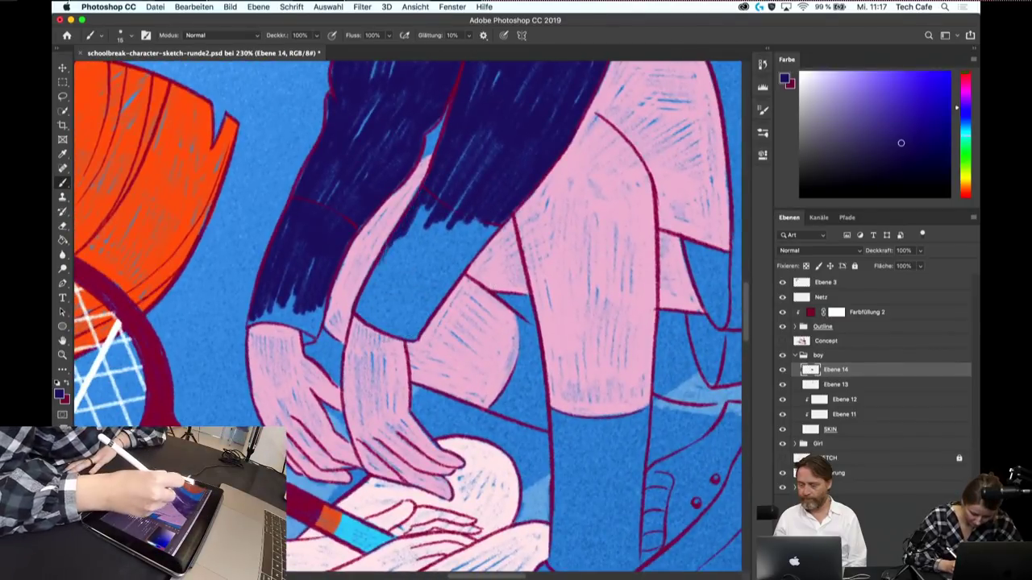
{"action": "left_click_drag", "start_coordinate": [436, 193], "coordinate": [379, 278]}
{"action": "mouse_move", "coordinate": [443, 214]}
{"action": "left_mouse_down"}
{"action": "mouse_move", "coordinate": [383, 290]}
{"action": "mouse_move", "coordinate": [395, 299]}
{"action": "mouse_move", "coordinate": [486, 204]}
{"action": "mouse_move", "coordinate": [411, 306]}
{"action": "left_mouse_up"}
{"action": "mouse_move", "coordinate": [490, 223]}
{"action": "left_mouse_down"}
{"action": "mouse_move", "coordinate": [423, 306]}
{"action": "mouse_move", "coordinate": [432, 311]}
{"action": "mouse_move", "coordinate": [389, 326]}
{"action": "mouse_move", "coordinate": [414, 330]}
{"action": "left_mouse_up"}
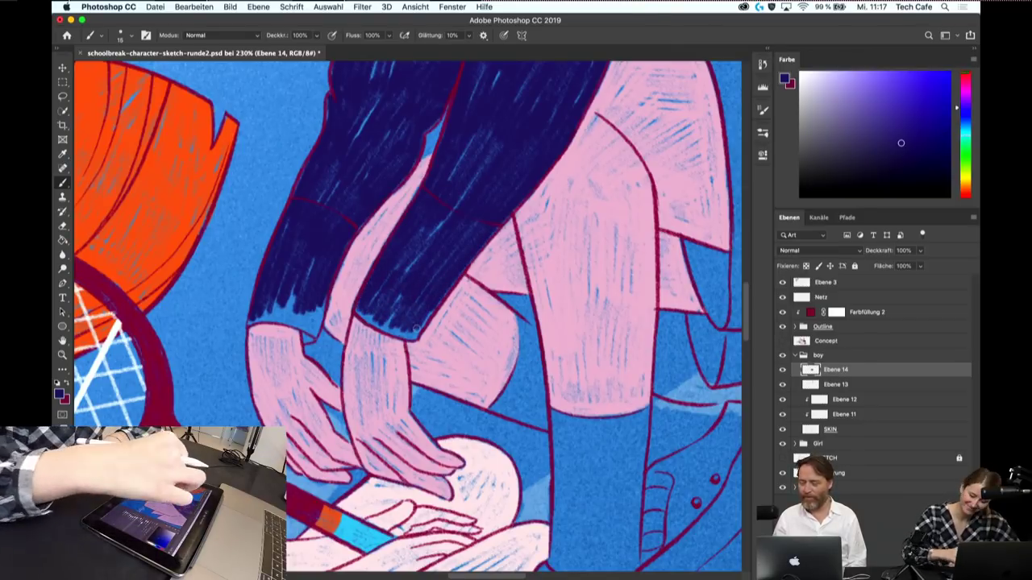
{"action": "scroll", "coordinate": [416, 328], "scroll_direction": "up", "scroll_amount": 5}
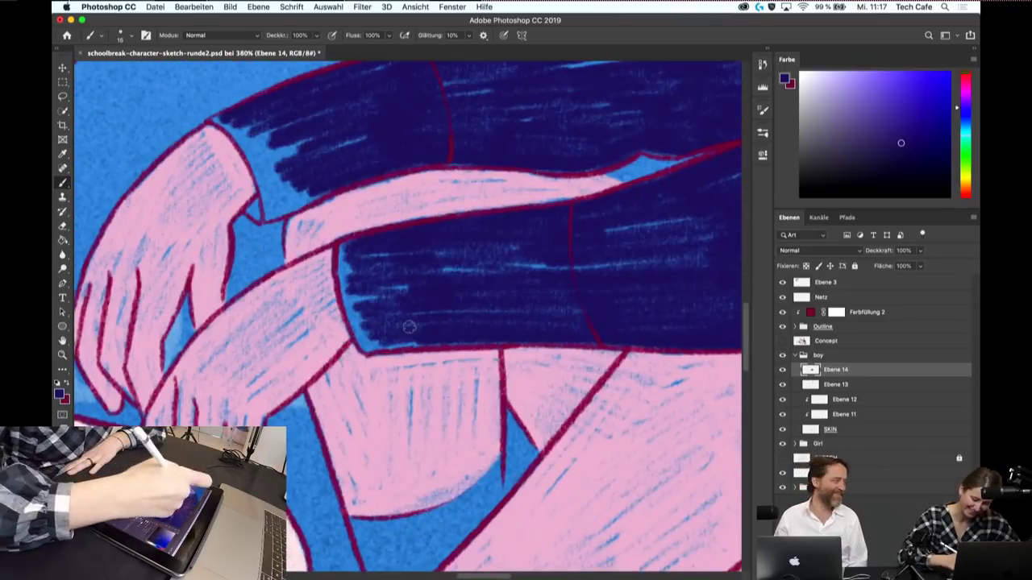
{"action": "left_click_drag", "start_coordinate": [349, 246], "coordinate": [352, 318]}
{"action": "left_click_drag", "start_coordinate": [352, 282], "coordinate": [361, 343]}
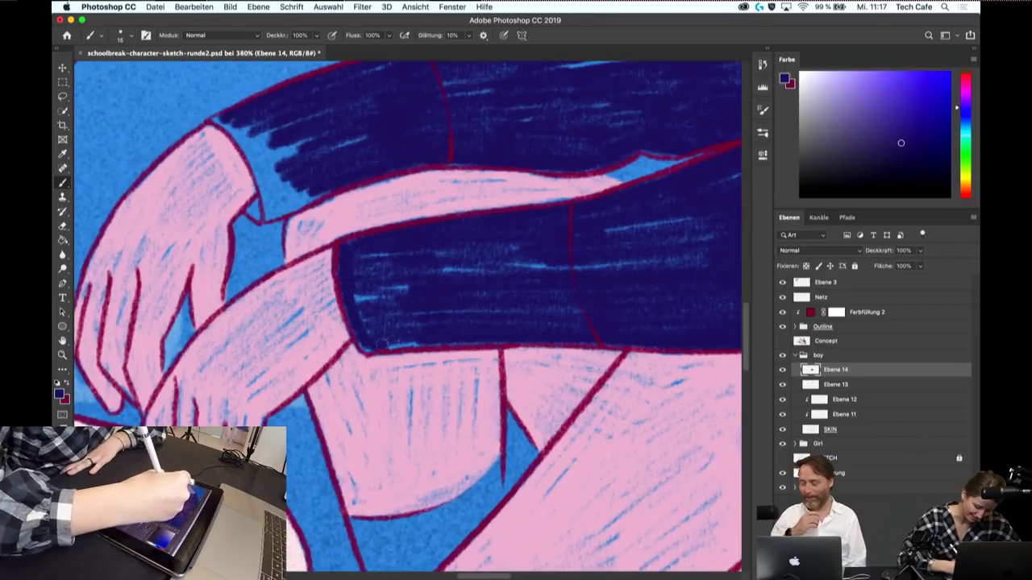
- Fill blue gaps at the sleeve's lower-left edge and cuff with a size-10 brush
{"action": "key", "text": "r"}
{"action": "mouse_move", "coordinate": [375, 295]}
{"action": "left_mouse_down"}
{"action": "mouse_move", "coordinate": [406, 311]}
{"action": "mouse_move", "coordinate": [487, 301]}
{"action": "left_mouse_up"}
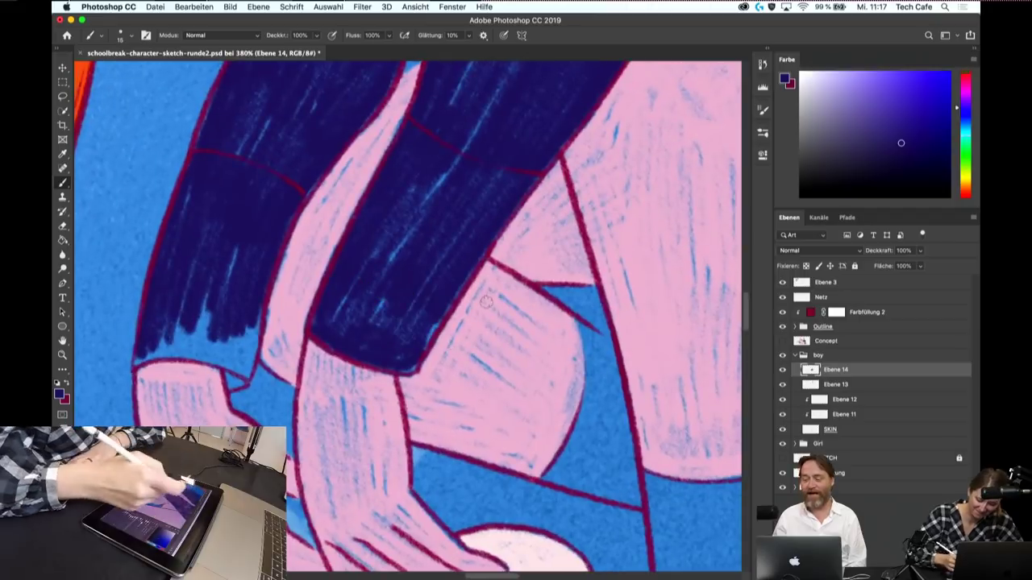
{"action": "left_click_drag", "start_coordinate": [201, 290], "coordinate": [206, 326]}
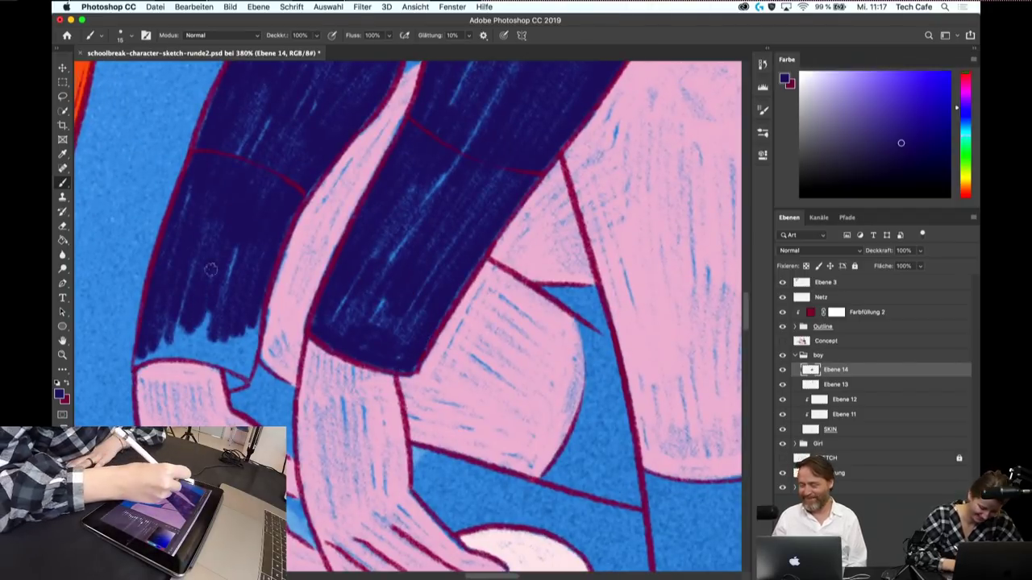
{"action": "mouse_move", "coordinate": [210, 266]}
{"action": "left_mouse_down"}
{"action": "mouse_move", "coordinate": [229, 355]}
{"action": "mouse_move", "coordinate": [245, 367]}
{"action": "left_mouse_up"}
{"action": "left_click_drag", "start_coordinate": [251, 314], "coordinate": [241, 352]}
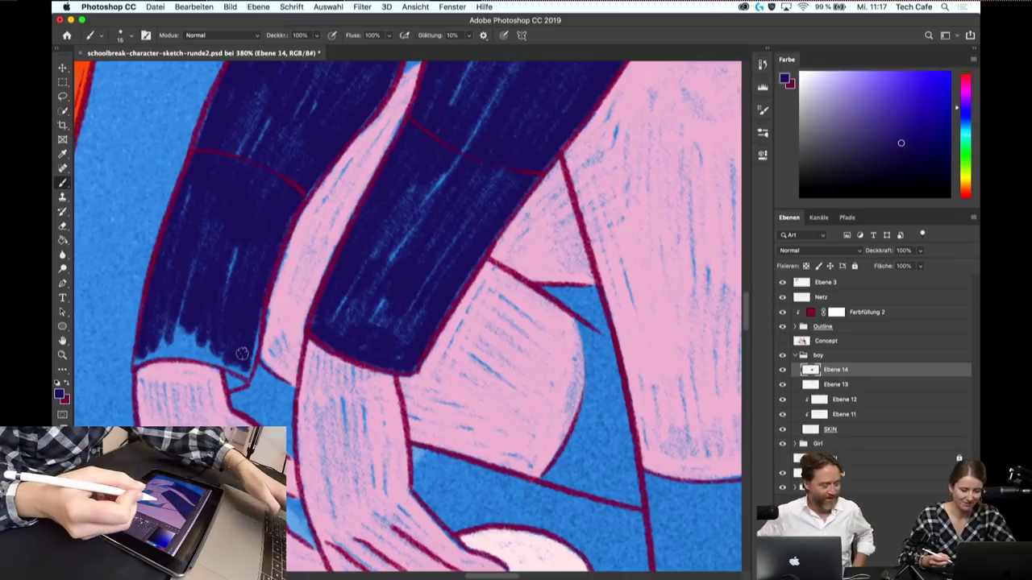
{"action": "key", "text": "bracketleft"}
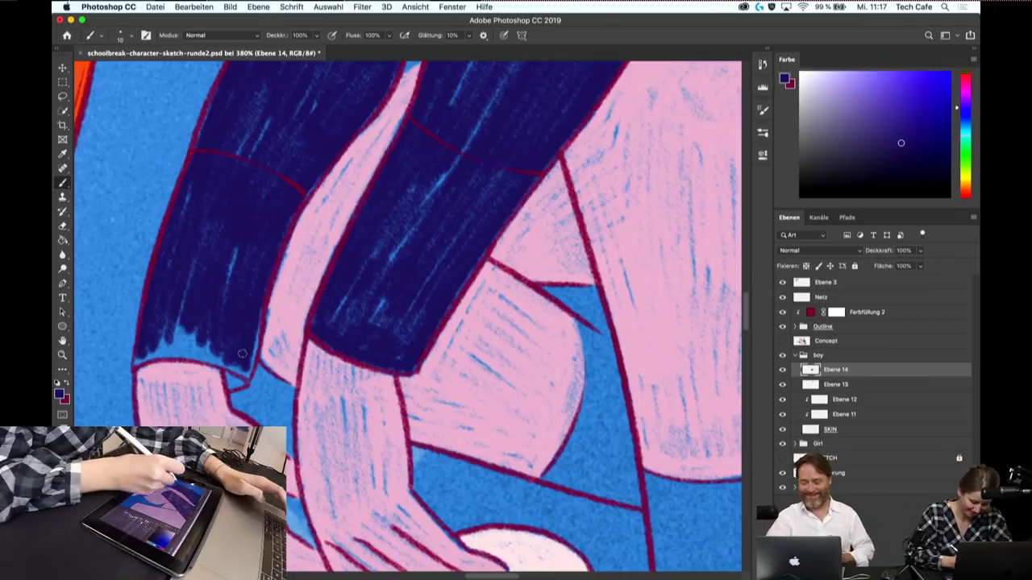
{"action": "left_click_drag", "start_coordinate": [151, 343], "coordinate": [171, 330]}
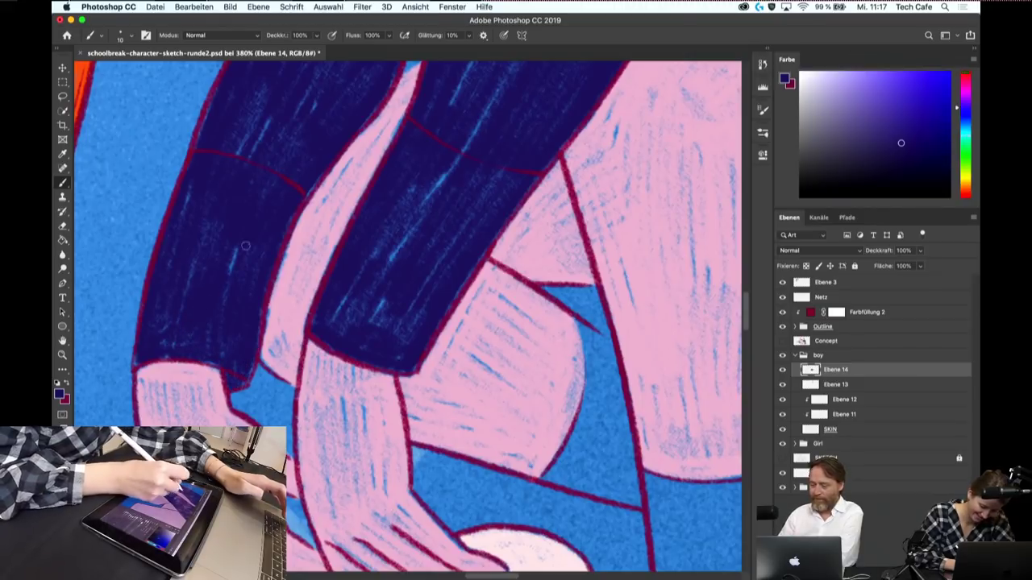
- Hatch navy onto the upper sleeve at the boy's shoulder
{"action": "scroll", "coordinate": [246, 245], "scroll_direction": "down", "scroll_amount": 5}
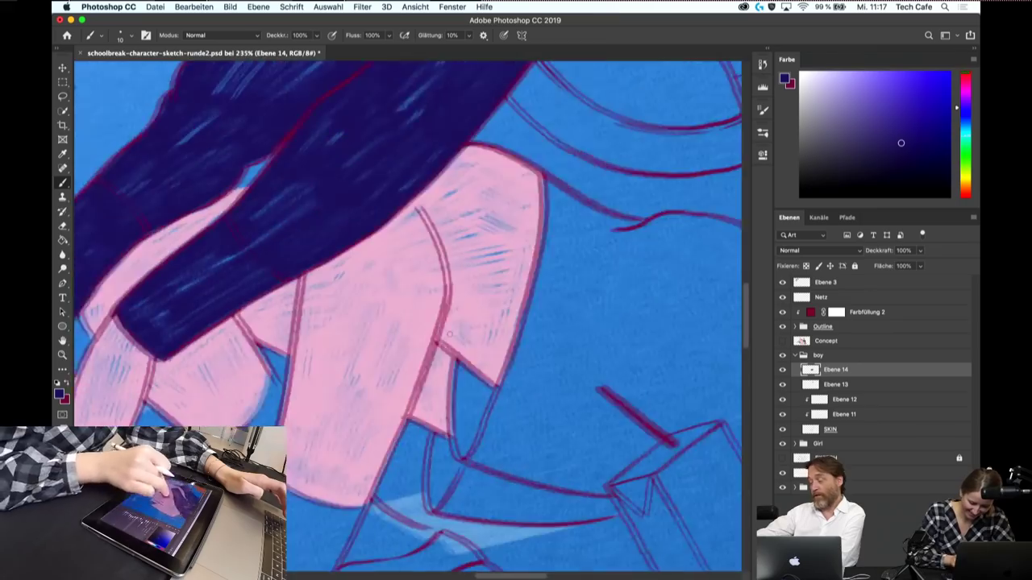
{"action": "scroll", "coordinate": [449, 334], "scroll_direction": "down", "scroll_amount": 3}
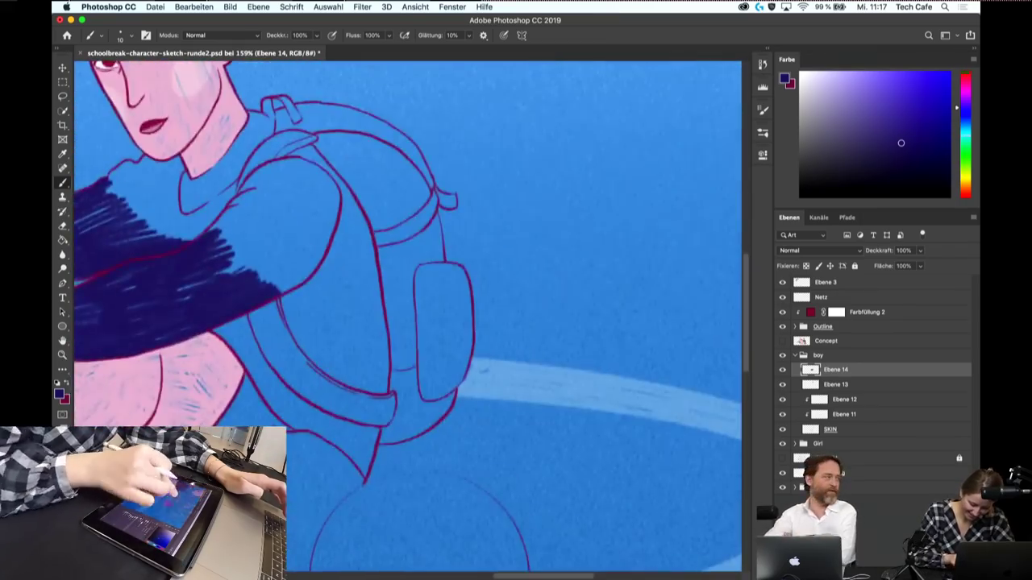
{"action": "scroll", "coordinate": [410, 323], "scroll_direction": "up", "scroll_amount": 2}
{"action": "scroll", "coordinate": [410, 323], "scroll_direction": "up", "scroll_amount": 2}
{"action": "scroll", "coordinate": [410, 322], "scroll_direction": "up", "scroll_amount": 1}
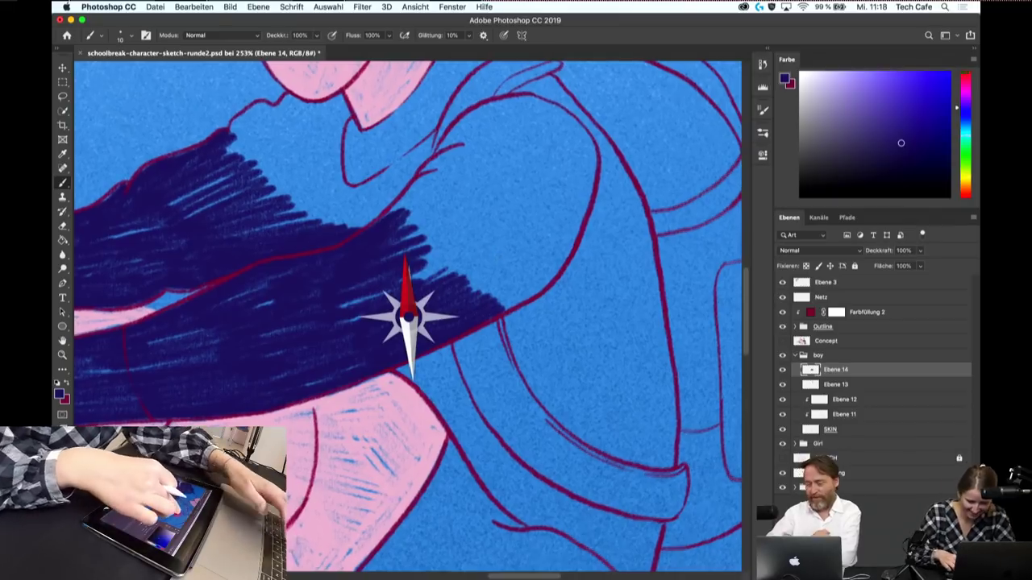
{"action": "left_click_drag", "start_coordinate": [439, 177], "coordinate": [464, 147]}
{"action": "mouse_move", "coordinate": [407, 210]}
{"action": "left_mouse_down"}
{"action": "mouse_move", "coordinate": [453, 138]}
{"action": "mouse_move", "coordinate": [464, 149]}
{"action": "left_mouse_up"}
{"action": "left_click_drag", "start_coordinate": [403, 230], "coordinate": [487, 157]}
{"action": "mouse_move", "coordinate": [391, 246]}
{"action": "left_mouse_down"}
{"action": "mouse_move", "coordinate": [487, 171]}
{"action": "mouse_move", "coordinate": [496, 181]}
{"action": "left_mouse_up"}
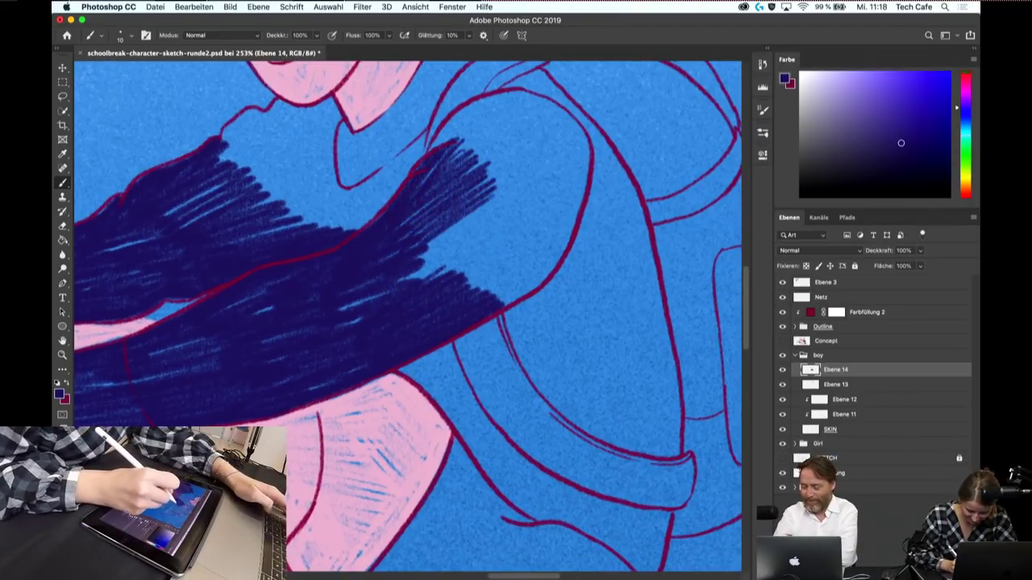
- Extend the sleeve hatching right and down to the backpack and sleeve tip
{"action": "left_click_drag", "start_coordinate": [427, 251], "coordinate": [495, 195]}
{"action": "mouse_move", "coordinate": [419, 269]}
{"action": "left_mouse_down"}
{"action": "mouse_move", "coordinate": [492, 190]}
{"action": "mouse_move", "coordinate": [502, 198]}
{"action": "left_mouse_up"}
{"action": "left_click_drag", "start_coordinate": [408, 281], "coordinate": [520, 208]}
{"action": "left_click_drag", "start_coordinate": [456, 276], "coordinate": [536, 222]}
{"action": "mouse_move", "coordinate": [461, 295]}
{"action": "left_mouse_down"}
{"action": "mouse_move", "coordinate": [552, 234]}
{"action": "mouse_move", "coordinate": [566, 244]}
{"action": "left_mouse_up"}
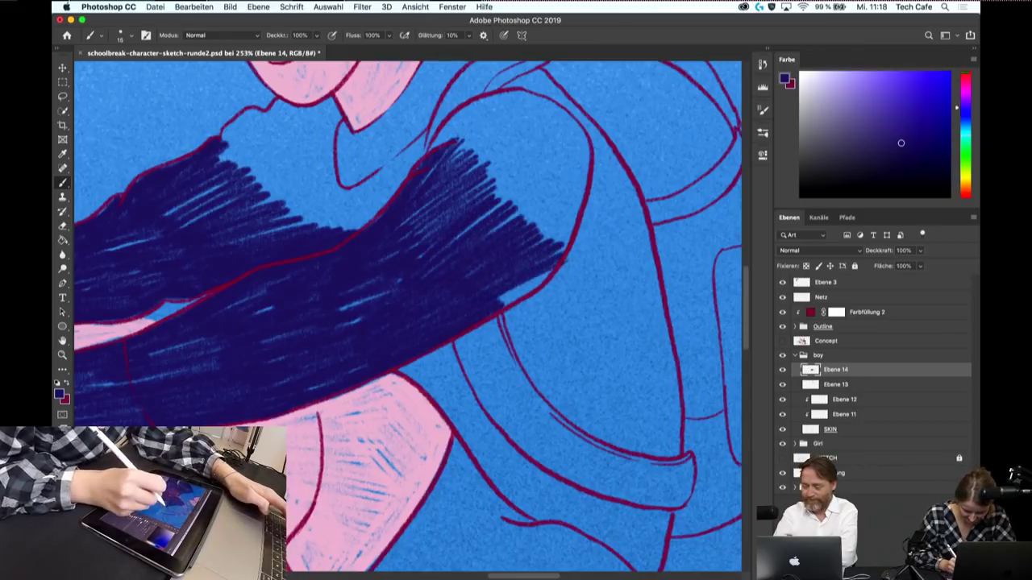
{"action": "mouse_move", "coordinate": [499, 303]}
{"action": "left_mouse_down"}
{"action": "mouse_move", "coordinate": [570, 258]}
{"action": "mouse_move", "coordinate": [532, 296]}
{"action": "left_mouse_up"}
- Hatch a navy strip below the sleeve, extending it downward
{"action": "left_click_drag", "start_coordinate": [414, 322], "coordinate": [530, 304]}
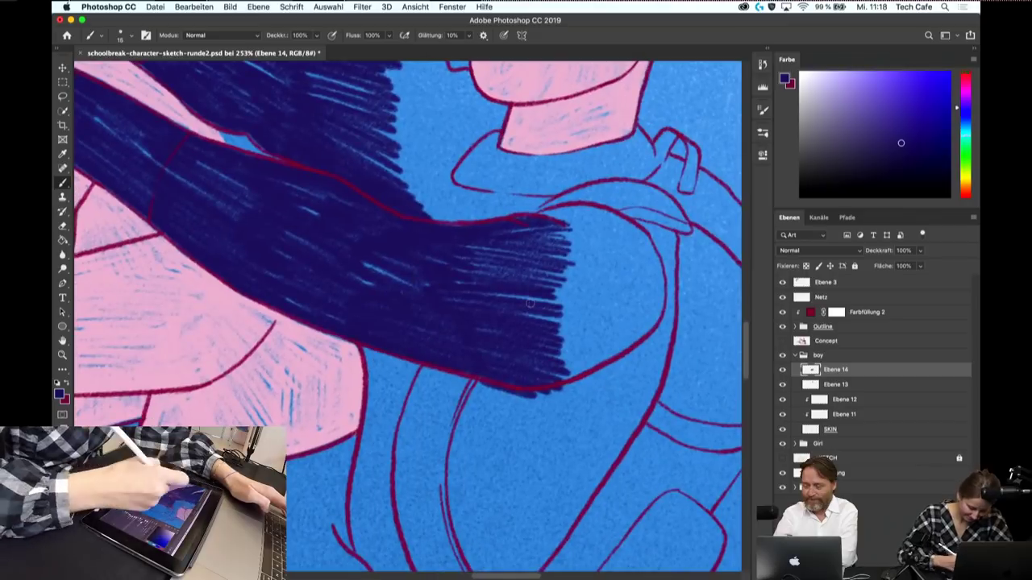
{"action": "left_click_drag", "start_coordinate": [367, 377], "coordinate": [373, 348]}
{"action": "left_click_drag", "start_coordinate": [378, 403], "coordinate": [391, 353]}
{"action": "mouse_move", "coordinate": [385, 424]}
{"action": "left_mouse_down"}
{"action": "mouse_move", "coordinate": [407, 357]}
{"action": "mouse_move", "coordinate": [417, 361]}
{"action": "left_mouse_up"}
{"action": "mouse_move", "coordinate": [389, 445]}
{"action": "left_mouse_down"}
{"action": "mouse_move", "coordinate": [412, 367]}
{"action": "mouse_move", "coordinate": [379, 401]}
{"action": "mouse_move", "coordinate": [372, 379]}
{"action": "left_mouse_up"}
{"action": "left_click_drag", "start_coordinate": [358, 470], "coordinate": [370, 413]}
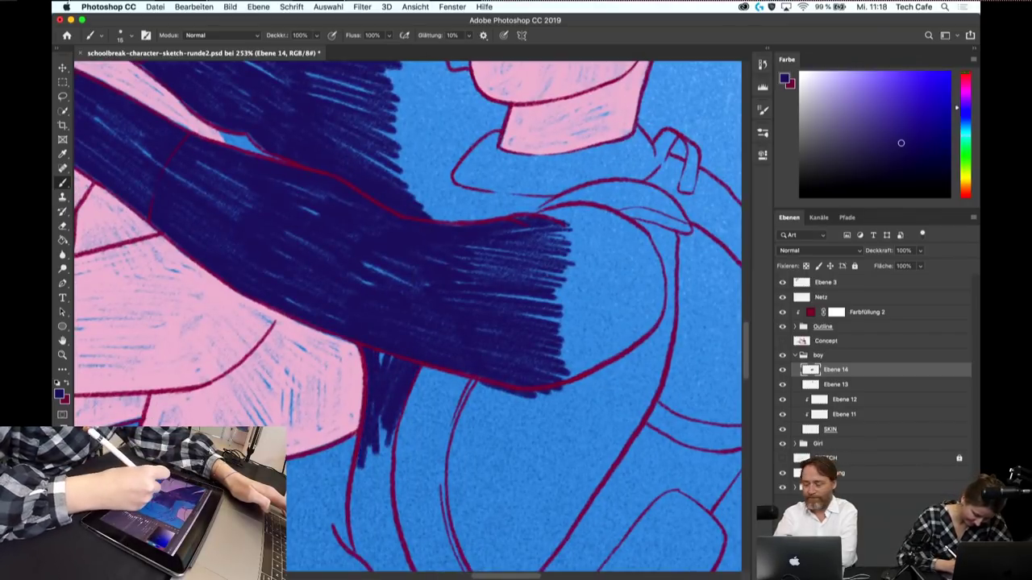
{"action": "left_click_drag", "start_coordinate": [353, 492], "coordinate": [368, 446]}
{"action": "left_click_drag", "start_coordinate": [354, 506], "coordinate": [380, 408]}
{"action": "left_click_drag", "start_coordinate": [385, 519], "coordinate": [390, 432]}
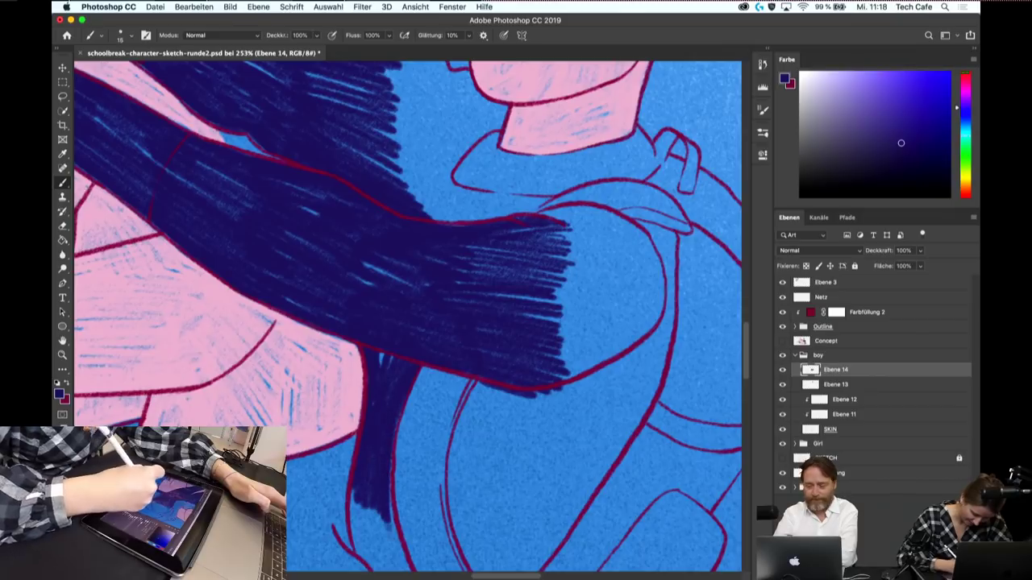
{"action": "left_click_drag", "start_coordinate": [381, 542], "coordinate": [394, 509]}
{"action": "left_click_drag", "start_coordinate": [363, 544], "coordinate": [372, 504]}
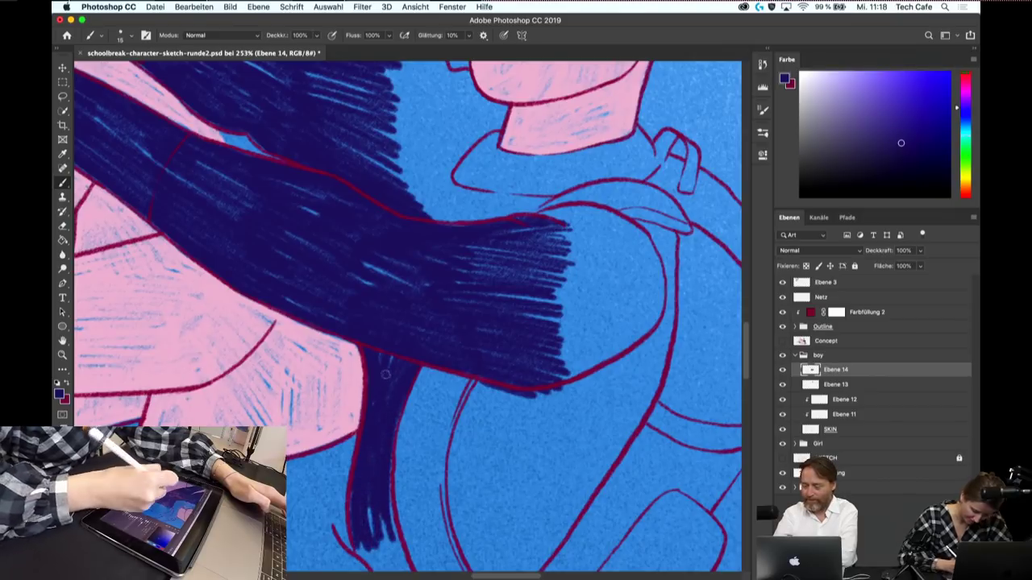
- Shade the sweater under the sleeve out to the backpack strap
{"action": "left_click_drag", "start_coordinate": [463, 436], "coordinate": [485, 382]}
{"action": "left_click_drag", "start_coordinate": [457, 433], "coordinate": [475, 386]}
{"action": "mouse_move", "coordinate": [453, 494]}
{"action": "left_mouse_down"}
{"action": "mouse_move", "coordinate": [481, 390]}
{"action": "mouse_move", "coordinate": [515, 395]}
{"action": "left_mouse_up"}
{"action": "left_click_drag", "start_coordinate": [489, 476], "coordinate": [524, 398]}
{"action": "mouse_move", "coordinate": [484, 493]}
{"action": "left_mouse_down"}
{"action": "mouse_move", "coordinate": [533, 393]}
{"action": "mouse_move", "coordinate": [563, 390]}
{"action": "left_mouse_up"}
{"action": "mouse_move", "coordinate": [505, 511]}
{"action": "left_mouse_down"}
{"action": "mouse_move", "coordinate": [569, 402]}
{"action": "mouse_move", "coordinate": [604, 395]}
{"action": "left_mouse_up"}
{"action": "mouse_move", "coordinate": [538, 514]}
{"action": "left_mouse_down"}
{"action": "mouse_move", "coordinate": [621, 400]}
{"action": "mouse_move", "coordinate": [637, 398]}
{"action": "left_mouse_up"}
{"action": "left_click_drag", "start_coordinate": [574, 498], "coordinate": [645, 395]}
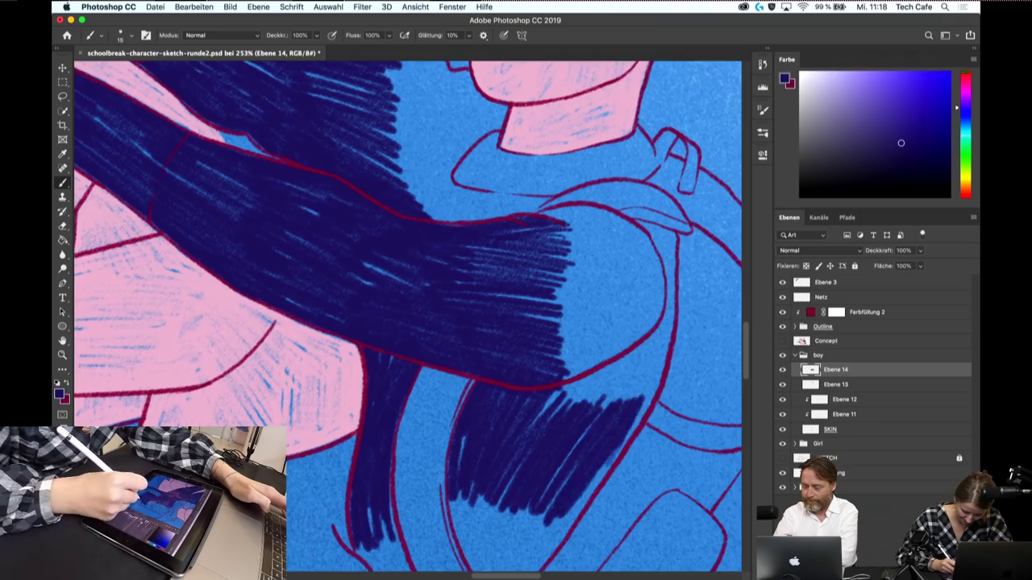
{"action": "left_click_drag", "start_coordinate": [566, 519], "coordinate": [649, 395]}
{"action": "left_click_drag", "start_coordinate": [579, 511], "coordinate": [652, 394]}
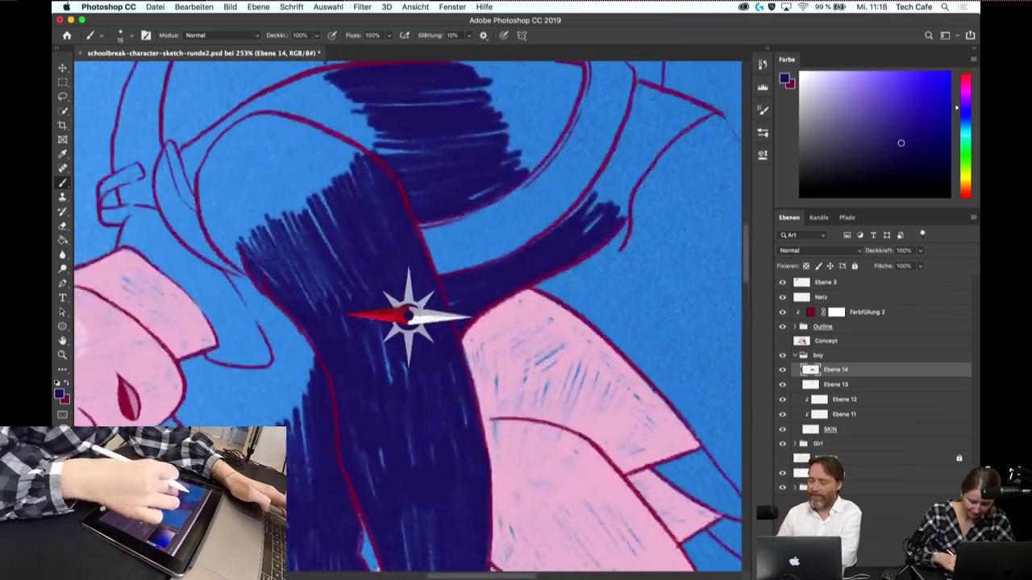
- Redo the navy hatching along the sleeve's left edge on Ebene 14
{"action": "mouse_move", "coordinate": [578, 500]}
{"action": "left_mouse_down"}
{"action": "mouse_move", "coordinate": [484, 420]}
{"action": "mouse_move", "coordinate": [487, 307]}
{"action": "left_mouse_up"}
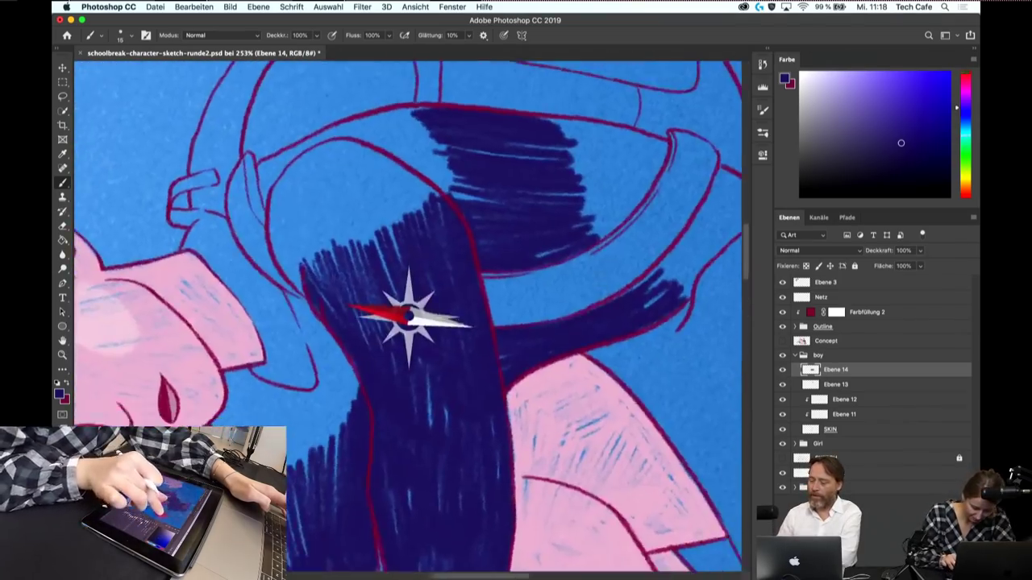
{"action": "left_click_drag", "start_coordinate": [341, 256], "coordinate": [322, 211]}
{"action": "key", "text": "super+z"}
{"action": "key", "text": "super+z"}
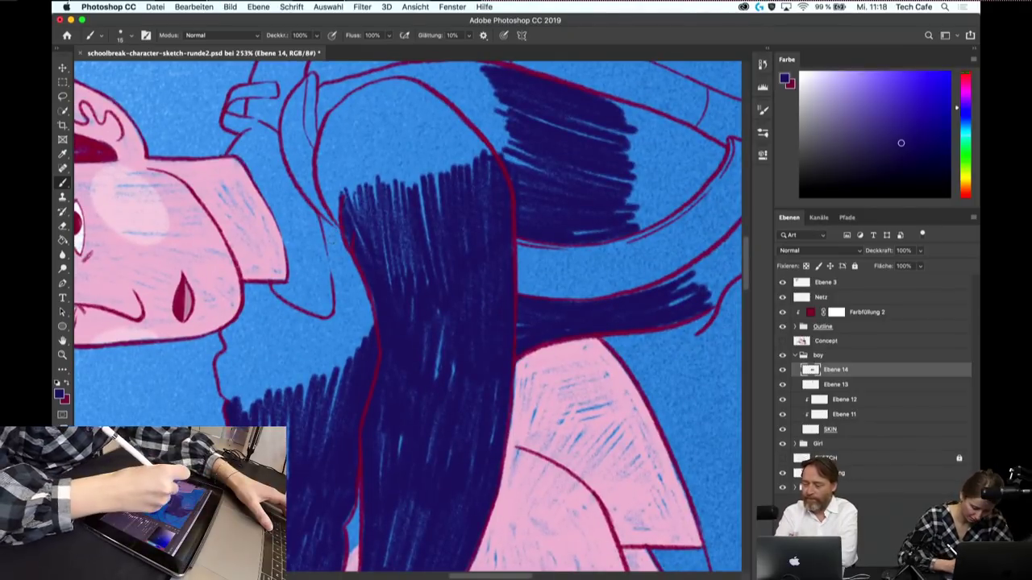
{"action": "mouse_move", "coordinate": [345, 346]}
{"action": "left_mouse_down"}
{"action": "mouse_move", "coordinate": [338, 256]}
{"action": "mouse_move", "coordinate": [371, 325]}
{"action": "left_mouse_up"}
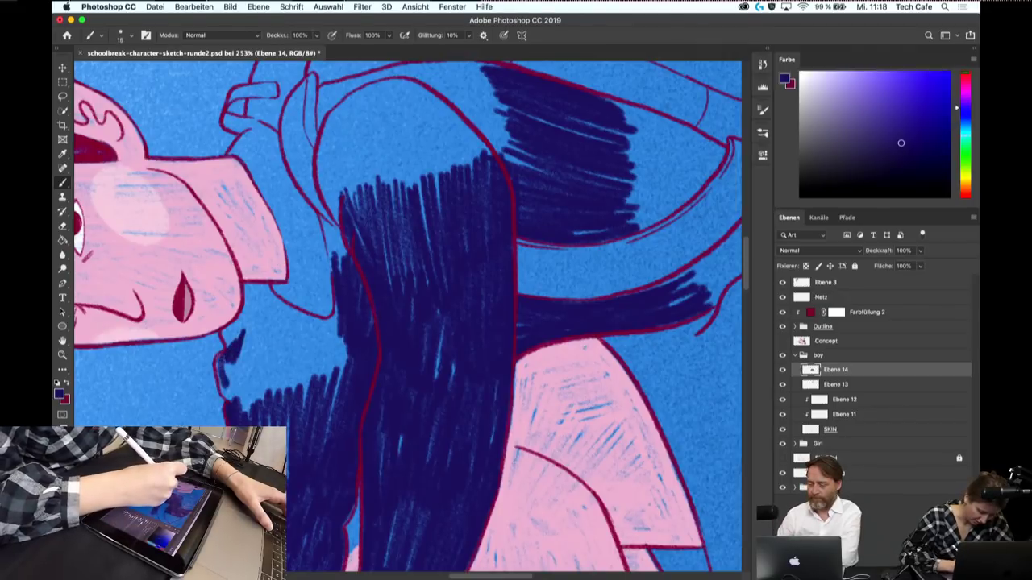
{"action": "mouse_move", "coordinate": [242, 420]}
{"action": "left_mouse_down"}
{"action": "mouse_move", "coordinate": [250, 337]}
{"action": "mouse_move", "coordinate": [264, 335]}
{"action": "left_mouse_up"}
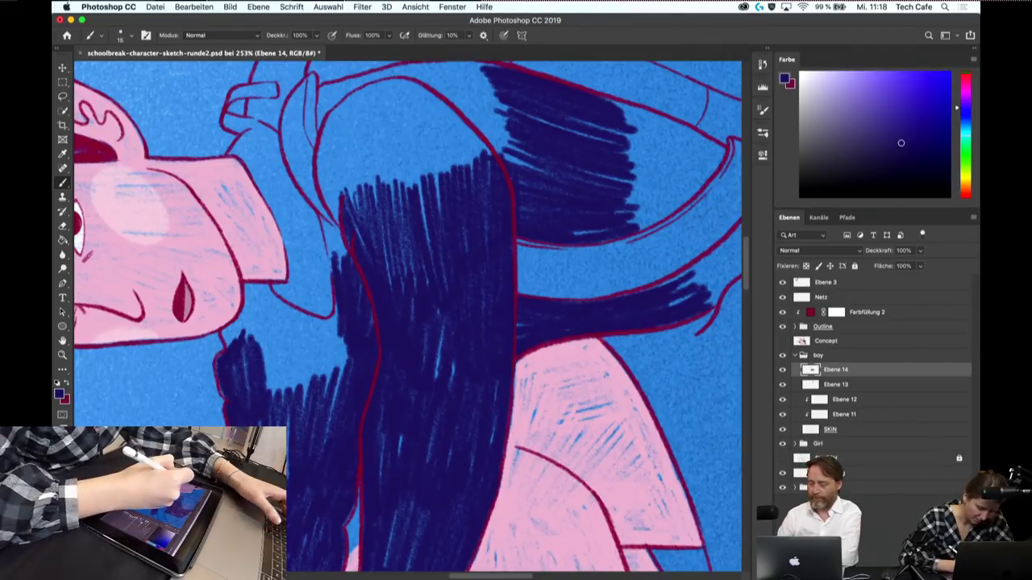
{"action": "left_click_drag", "start_coordinate": [362, 242], "coordinate": [363, 404]}
- Hatch navy over the sweater area near the boy's hand
{"action": "key", "text": "ctrl+minus"}
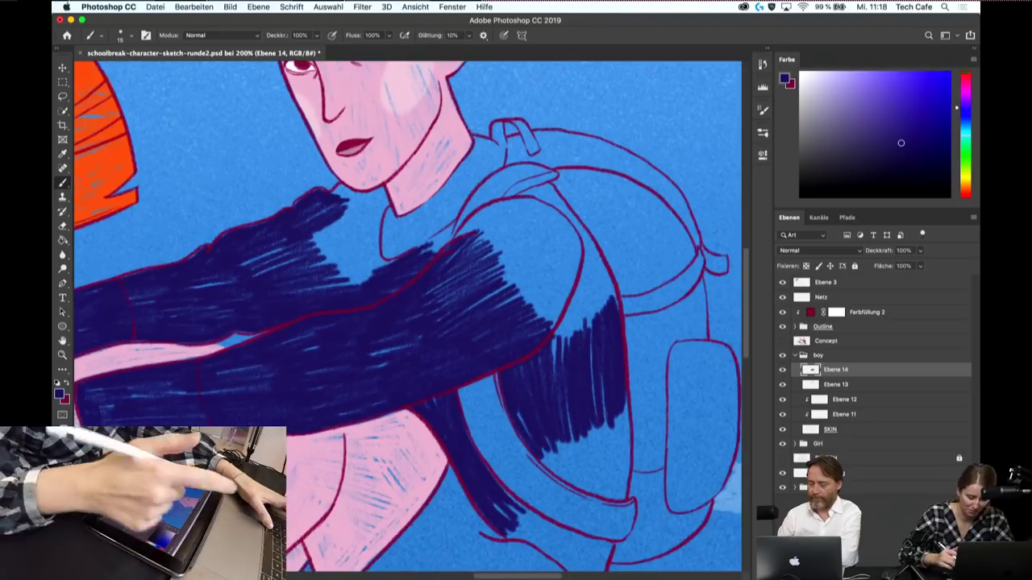
{"action": "left_click_drag", "start_coordinate": [314, 252], "coordinate": [349, 207]}
{"action": "left_click_drag", "start_coordinate": [326, 275], "coordinate": [362, 218]}
{"action": "left_click_drag", "start_coordinate": [354, 290], "coordinate": [377, 209]}
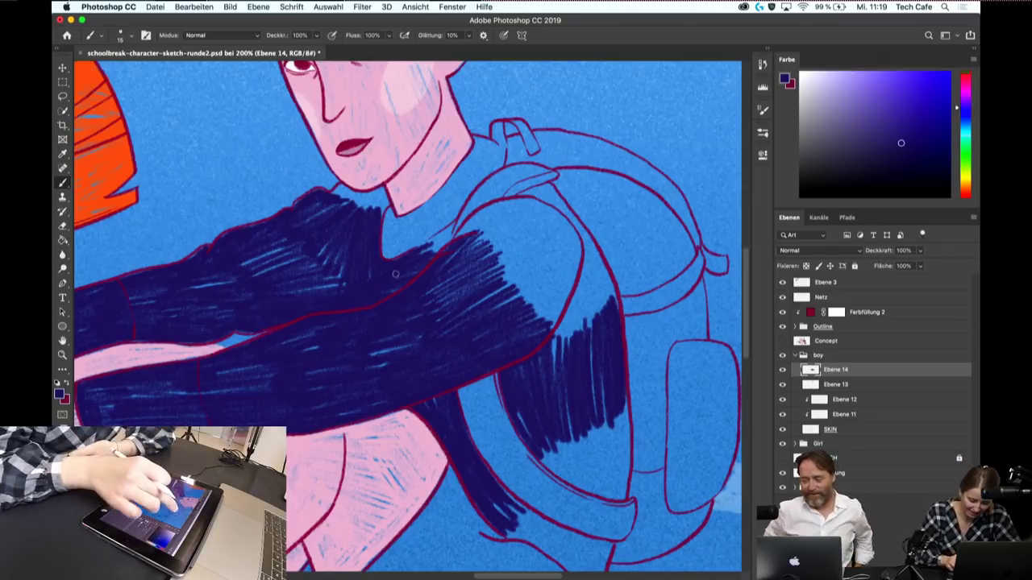
- At brush size 10, hatch navy near the shoulder along the red outline
{"action": "left_click_drag", "start_coordinate": [395, 274], "coordinate": [419, 306]}
{"action": "scroll", "coordinate": [408, 319], "scroll_direction": "up", "scroll_amount": 3}
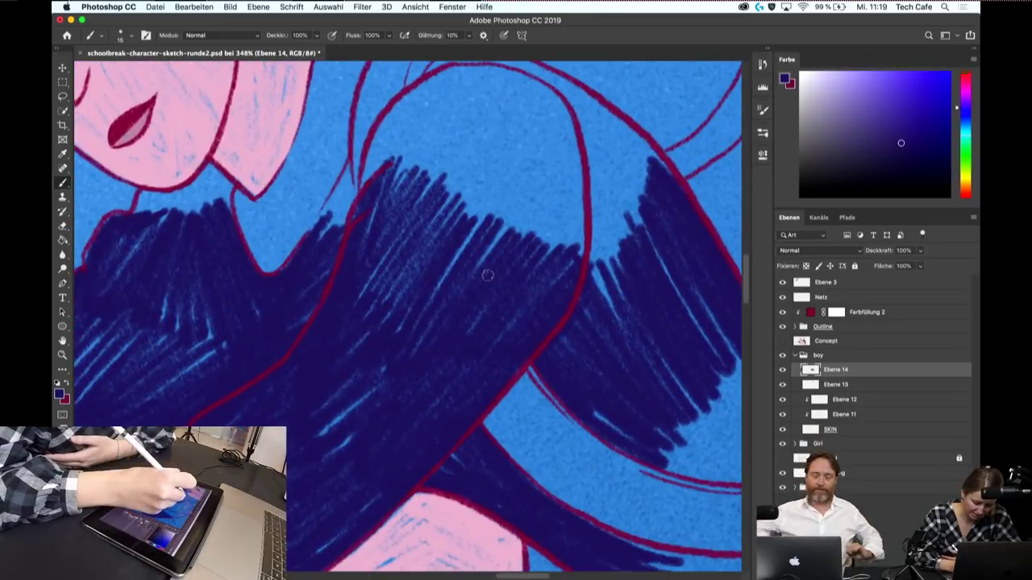
{"action": "left_click_drag", "start_coordinate": [345, 182], "coordinate": [315, 231]}
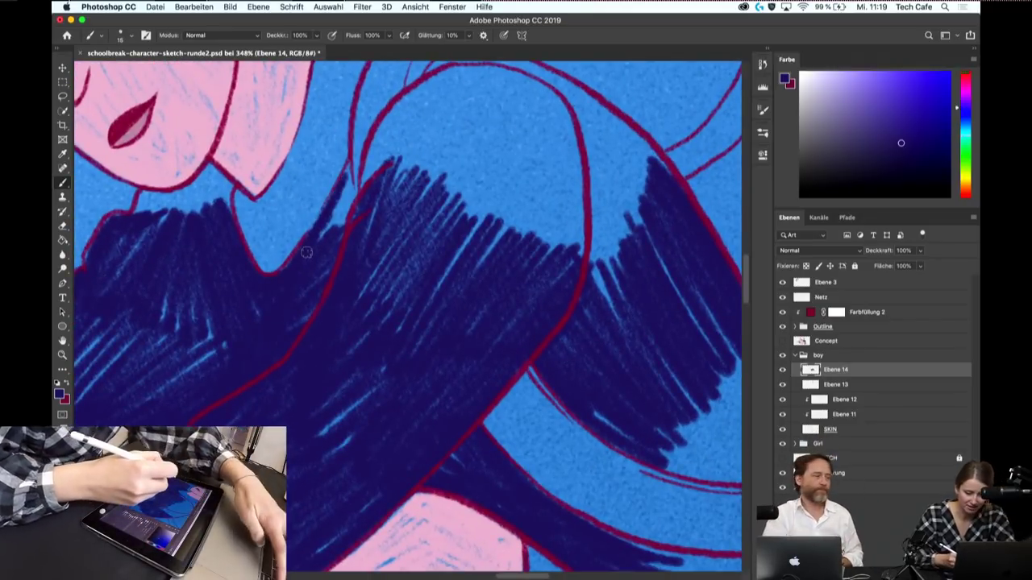
{"action": "key", "text": "bracketleft"}
{"action": "left_click_drag", "start_coordinate": [350, 171], "coordinate": [337, 229]}
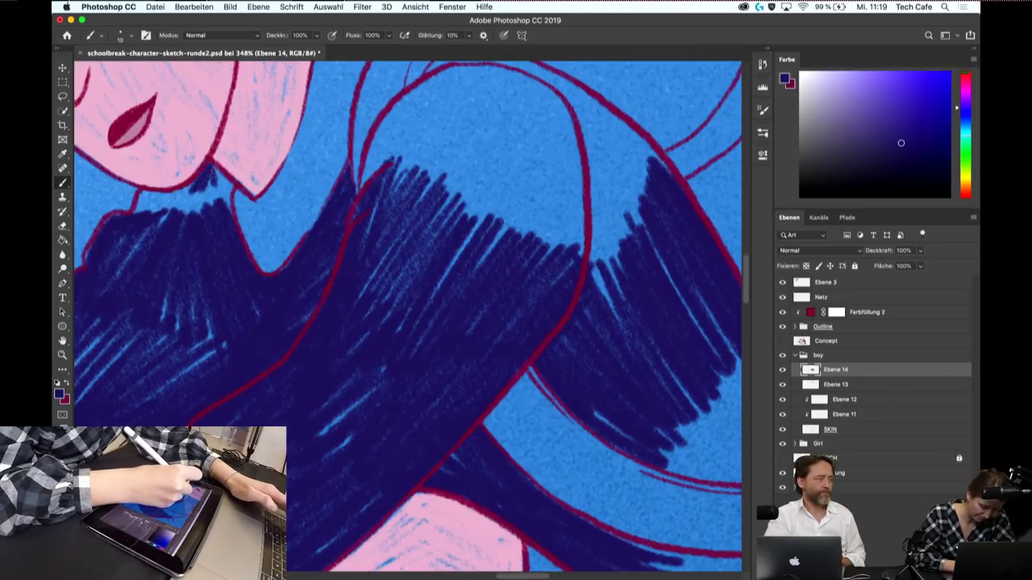
{"action": "mouse_move", "coordinate": [230, 166]}
{"action": "left_mouse_down"}
{"action": "mouse_move", "coordinate": [213, 189]}
{"action": "mouse_move", "coordinate": [220, 213]}
{"action": "mouse_move", "coordinate": [187, 219]}
{"action": "left_mouse_up"}
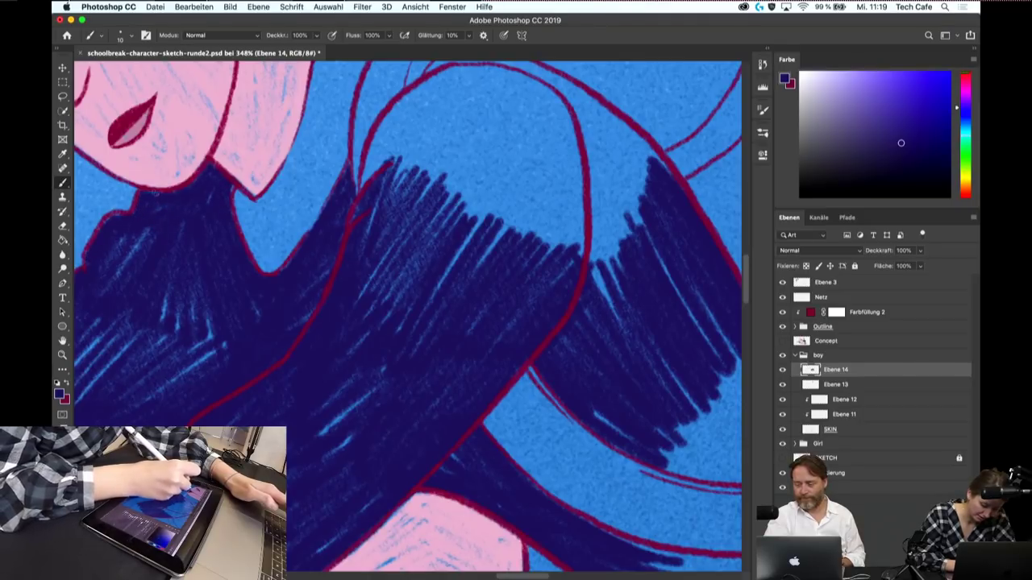
- Darken the light-blue streaks and hatch the shoulder navy out to the right outline
{"action": "left_click_drag", "start_coordinate": [185, 292], "coordinate": [153, 363]}
{"action": "mouse_move", "coordinate": [213, 309]}
{"action": "left_mouse_down"}
{"action": "mouse_move", "coordinate": [179, 376]}
{"action": "mouse_move", "coordinate": [203, 387]}
{"action": "left_mouse_up"}
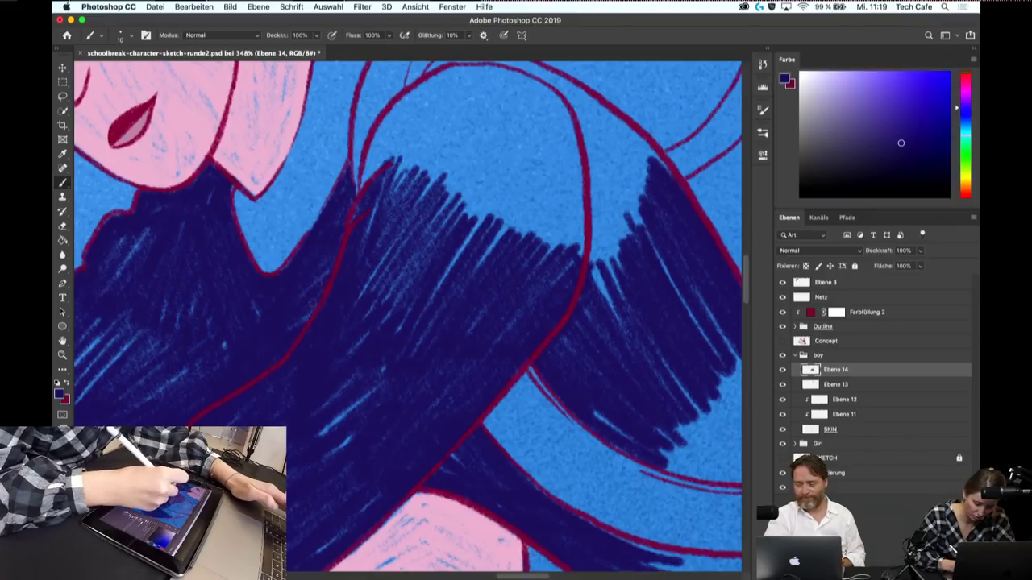
{"action": "left_click_drag", "start_coordinate": [423, 93], "coordinate": [367, 173]}
{"action": "mouse_move", "coordinate": [415, 113]}
{"action": "left_mouse_down"}
{"action": "mouse_move", "coordinate": [358, 190]}
{"action": "mouse_move", "coordinate": [379, 205]}
{"action": "left_mouse_up"}
{"action": "mouse_move", "coordinate": [444, 100]}
{"action": "left_mouse_down"}
{"action": "mouse_move", "coordinate": [379, 214]}
{"action": "mouse_move", "coordinate": [408, 206]}
{"action": "left_mouse_up"}
{"action": "mouse_move", "coordinate": [472, 117]}
{"action": "left_mouse_down"}
{"action": "mouse_move", "coordinate": [439, 194]}
{"action": "mouse_move", "coordinate": [445, 230]}
{"action": "mouse_move", "coordinate": [464, 227]}
{"action": "left_mouse_up"}
{"action": "mouse_move", "coordinate": [500, 124]}
{"action": "left_mouse_down"}
{"action": "mouse_move", "coordinate": [487, 235]}
{"action": "mouse_move", "coordinate": [500, 238]}
{"action": "left_mouse_up"}
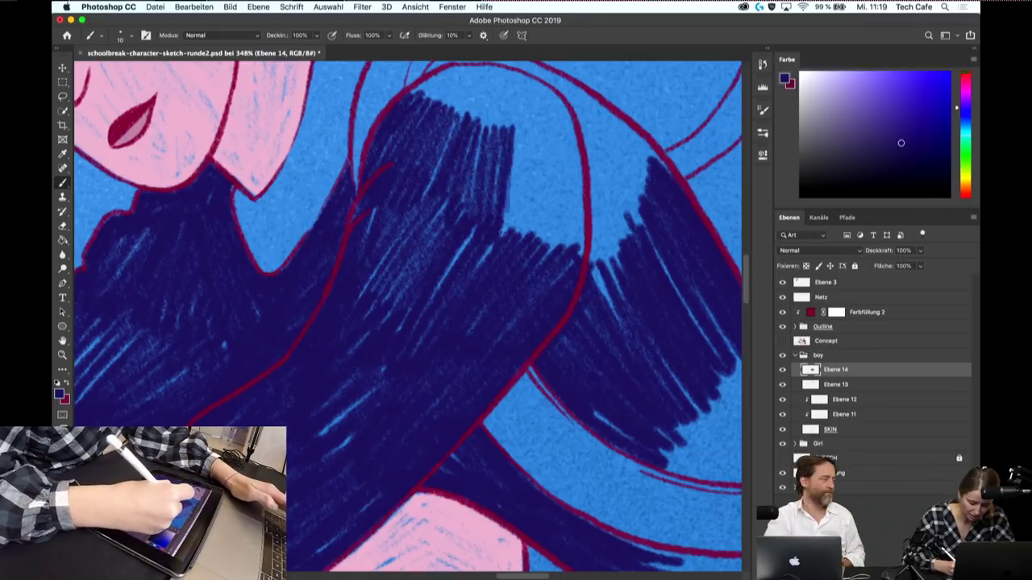
{"action": "mouse_move", "coordinate": [528, 132]}
{"action": "left_mouse_down"}
{"action": "mouse_move", "coordinate": [513, 248]}
{"action": "mouse_move", "coordinate": [541, 250]}
{"action": "left_mouse_up"}
{"action": "mouse_move", "coordinate": [568, 137]}
{"action": "left_mouse_down"}
{"action": "mouse_move", "coordinate": [556, 251]}
{"action": "mouse_move", "coordinate": [571, 254]}
{"action": "left_mouse_up"}
- Fill the sweater beside the backpack navy up to the red outline
{"action": "mouse_move", "coordinate": [484, 242]}
{"action": "left_mouse_down"}
{"action": "mouse_move", "coordinate": [407, 319]}
{"action": "mouse_move", "coordinate": [452, 266]}
{"action": "left_mouse_up"}
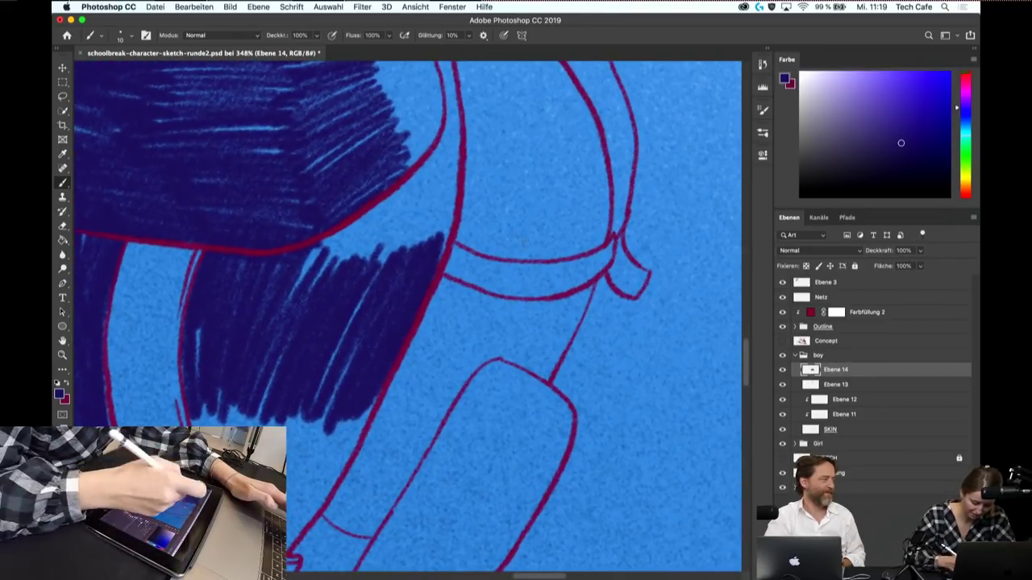
{"action": "left_click_drag", "start_coordinate": [332, 236], "coordinate": [290, 307]}
{"action": "left_click_drag", "start_coordinate": [359, 219], "coordinate": [332, 274]}
{"action": "mouse_move", "coordinate": [391, 155]}
{"action": "left_mouse_down"}
{"action": "mouse_move", "coordinate": [346, 266]}
{"action": "mouse_move", "coordinate": [371, 278]}
{"action": "mouse_move", "coordinate": [385, 256]}
{"action": "left_mouse_up"}
{"action": "mouse_move", "coordinate": [434, 125]}
{"action": "left_mouse_down"}
{"action": "mouse_move", "coordinate": [407, 249]}
{"action": "mouse_move", "coordinate": [427, 235]}
{"action": "left_mouse_up"}
{"action": "left_click_drag", "start_coordinate": [463, 133], "coordinate": [440, 237]}
{"action": "left_click_drag", "start_coordinate": [464, 137], "coordinate": [440, 260]}
{"action": "left_click_drag", "start_coordinate": [453, 202], "coordinate": [432, 278]}
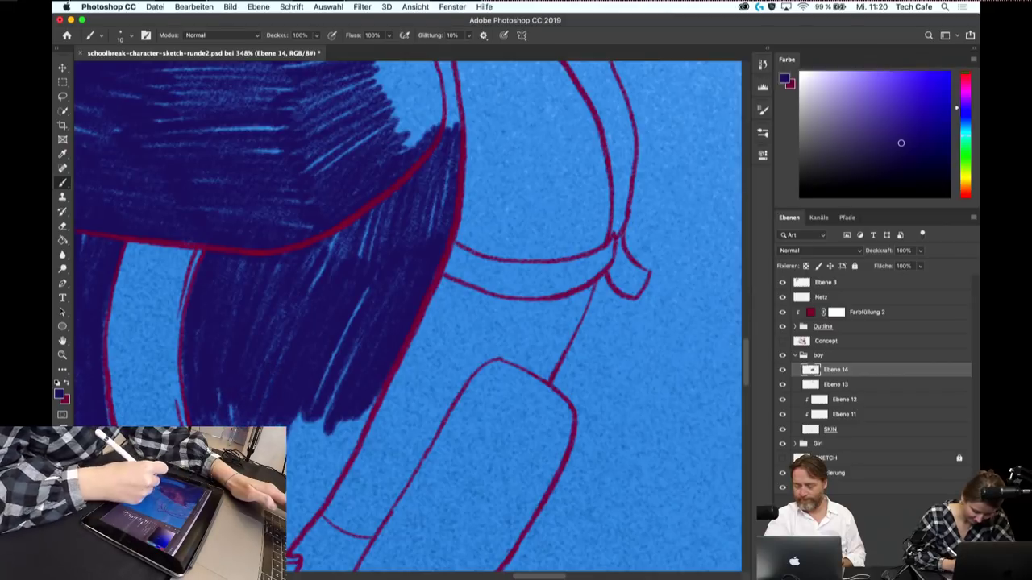
{"action": "left_click_drag", "start_coordinate": [290, 496], "coordinate": [340, 391]}
{"action": "mouse_move", "coordinate": [288, 516]}
{"action": "left_mouse_down"}
{"action": "mouse_move", "coordinate": [355, 386]}
{"action": "mouse_move", "coordinate": [363, 401]}
{"action": "left_mouse_up"}
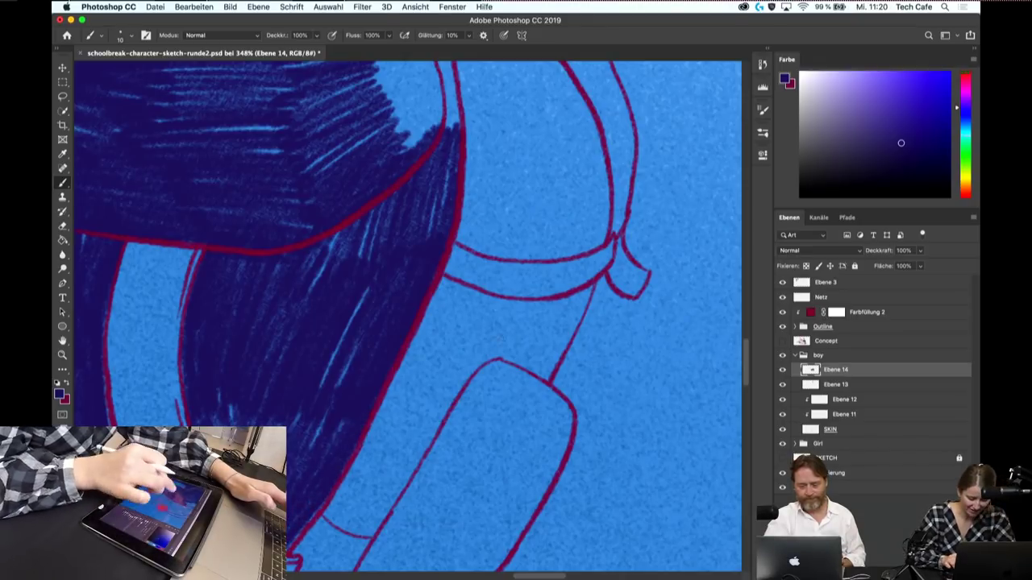
- Hatch the narrow lower sweater strand navy down to its tip
{"action": "scroll", "coordinate": [407, 319], "scroll_direction": "left", "scroll_amount": 10}
{"action": "scroll", "coordinate": [408, 319], "scroll_direction": "right", "scroll_amount": 4}
{"action": "scroll", "coordinate": [407, 318], "scroll_direction": "down", "scroll_amount": 3}
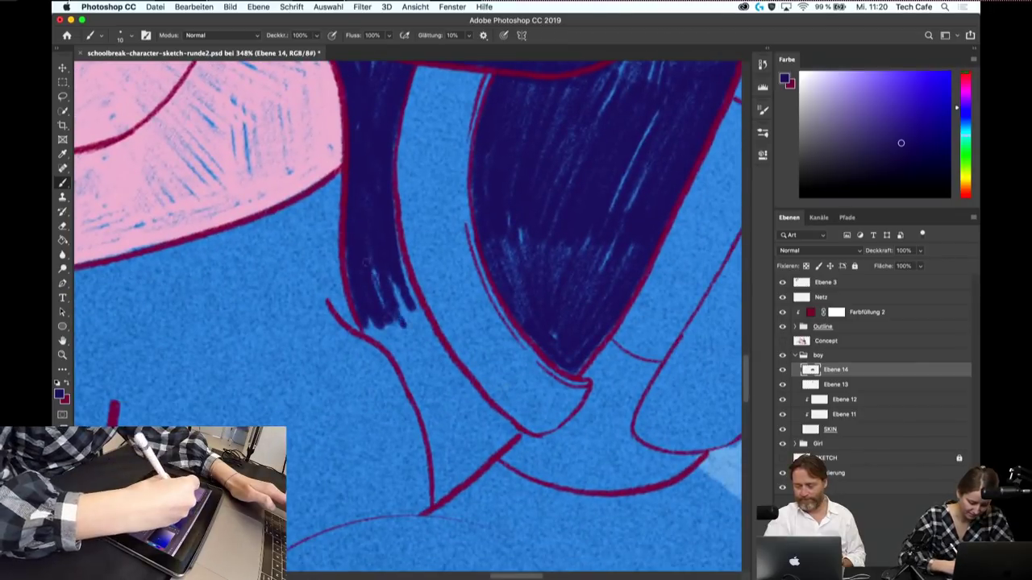
{"action": "mouse_move", "coordinate": [393, 282]}
{"action": "left_mouse_down"}
{"action": "mouse_move", "coordinate": [428, 355]}
{"action": "mouse_move", "coordinate": [444, 365]}
{"action": "left_mouse_up"}
{"action": "left_click_drag", "start_coordinate": [388, 323], "coordinate": [445, 377]}
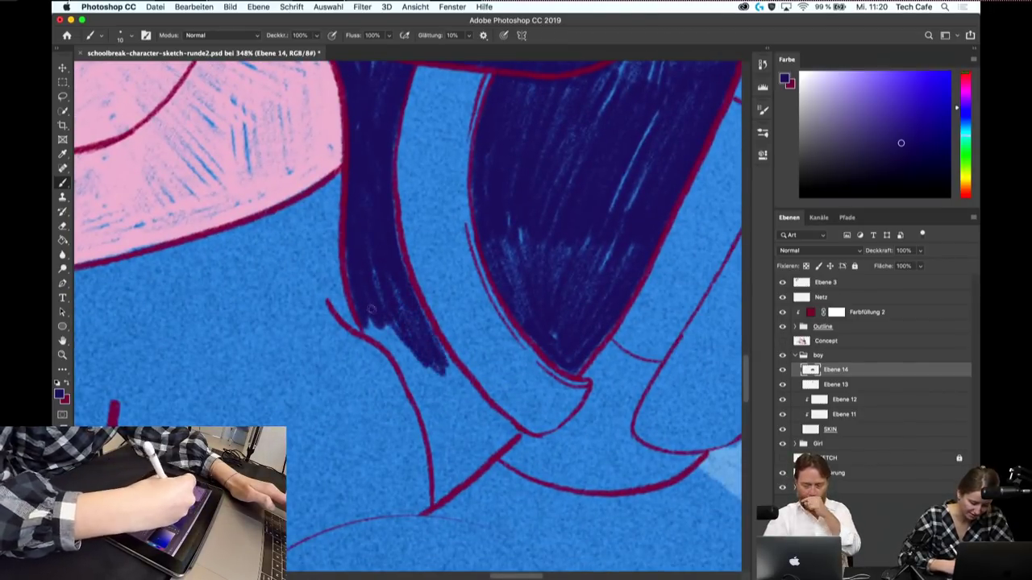
{"action": "left_click_drag", "start_coordinate": [360, 316], "coordinate": [426, 391]}
{"action": "left_click_drag", "start_coordinate": [399, 355], "coordinate": [439, 421]}
{"action": "mouse_move", "coordinate": [405, 373]}
{"action": "left_mouse_down"}
{"action": "mouse_move", "coordinate": [439, 432]}
{"action": "mouse_move", "coordinate": [417, 408]}
{"action": "left_mouse_up"}
{"action": "left_click_drag", "start_coordinate": [407, 348], "coordinate": [476, 444]}
{"action": "mouse_move", "coordinate": [435, 368]}
{"action": "left_mouse_down"}
{"action": "mouse_move", "coordinate": [482, 442]}
{"action": "mouse_move", "coordinate": [500, 434]}
{"action": "left_mouse_up"}
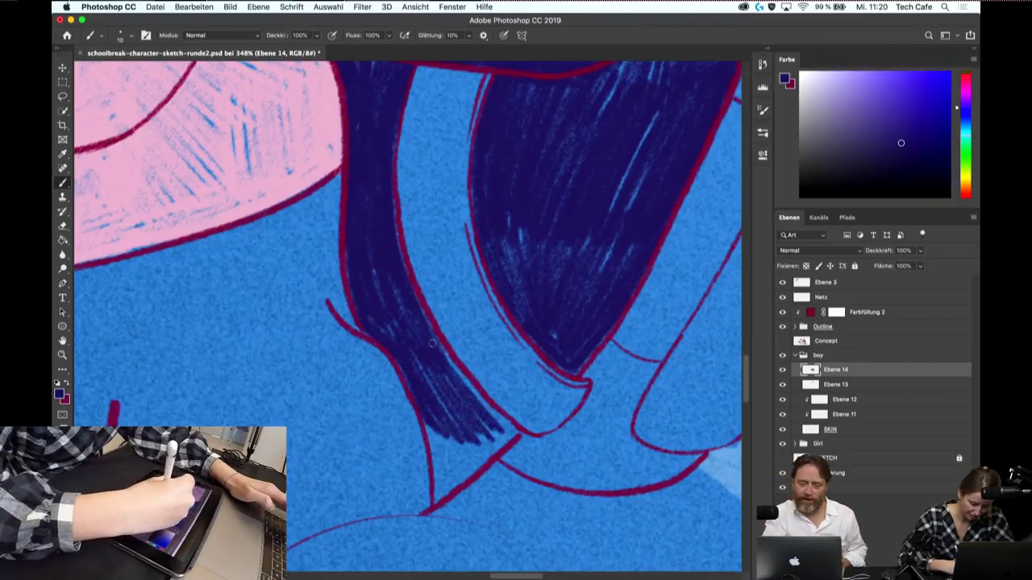
{"action": "left_click_drag", "start_coordinate": [432, 344], "coordinate": [495, 419]}
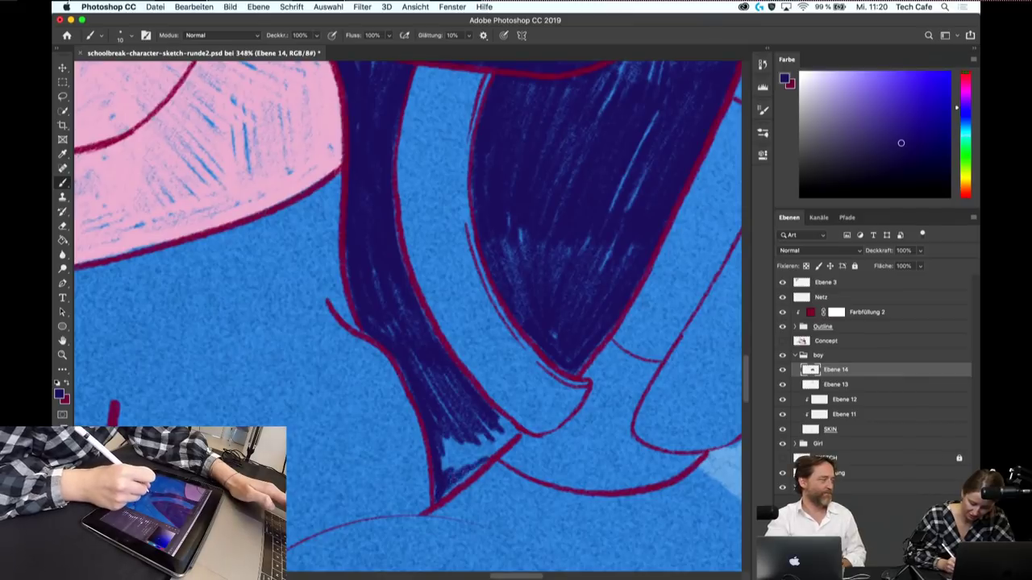
{"action": "left_click_drag", "start_coordinate": [441, 431], "coordinate": [448, 471]}
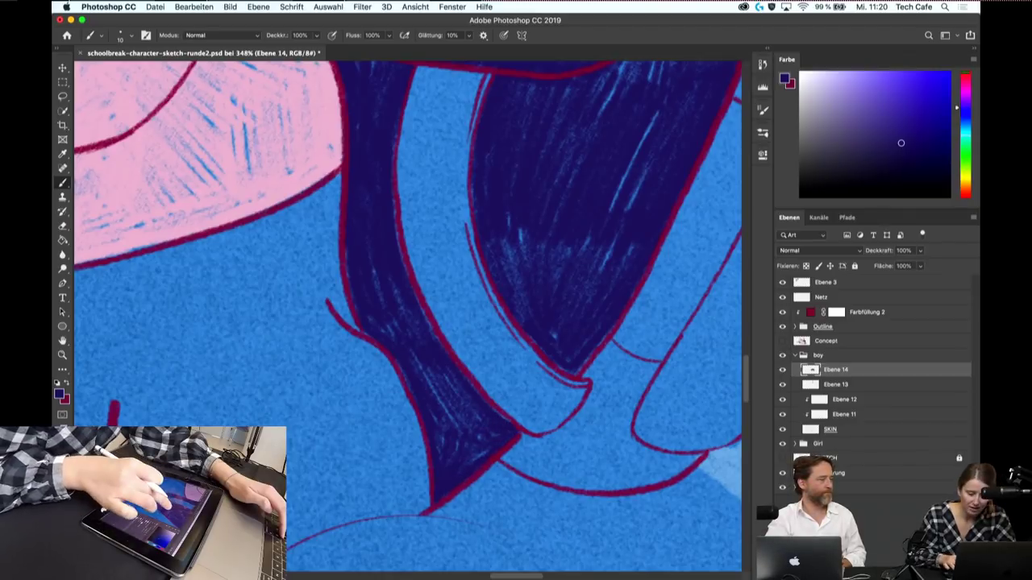
- Cover the light-blue highlight at the top of the sweater with navy
{"action": "scroll", "coordinate": [556, 339], "scroll_direction": "down", "scroll_amount": 2}
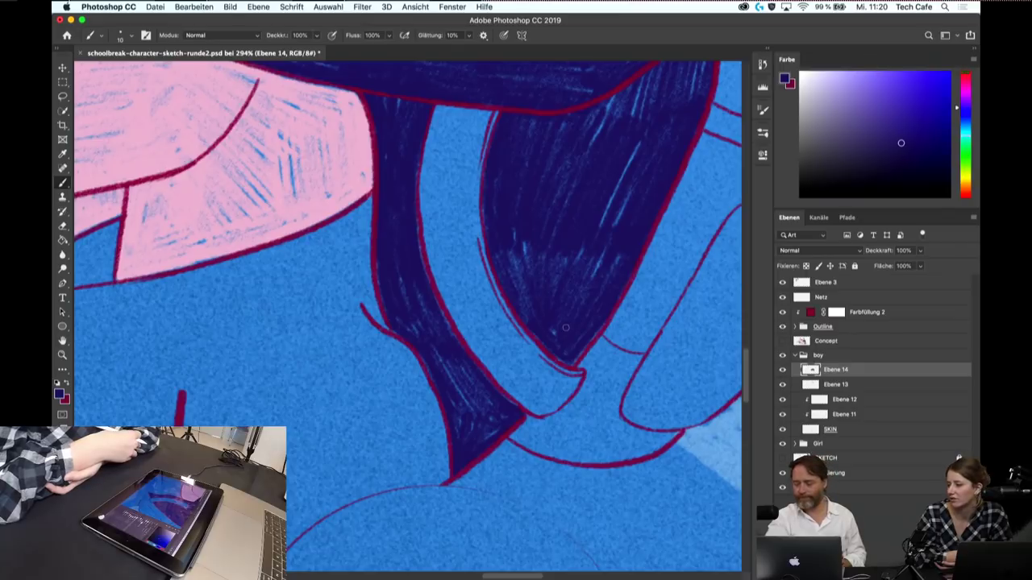
{"action": "scroll", "coordinate": [403, 322], "scroll_direction": "down", "scroll_amount": 3}
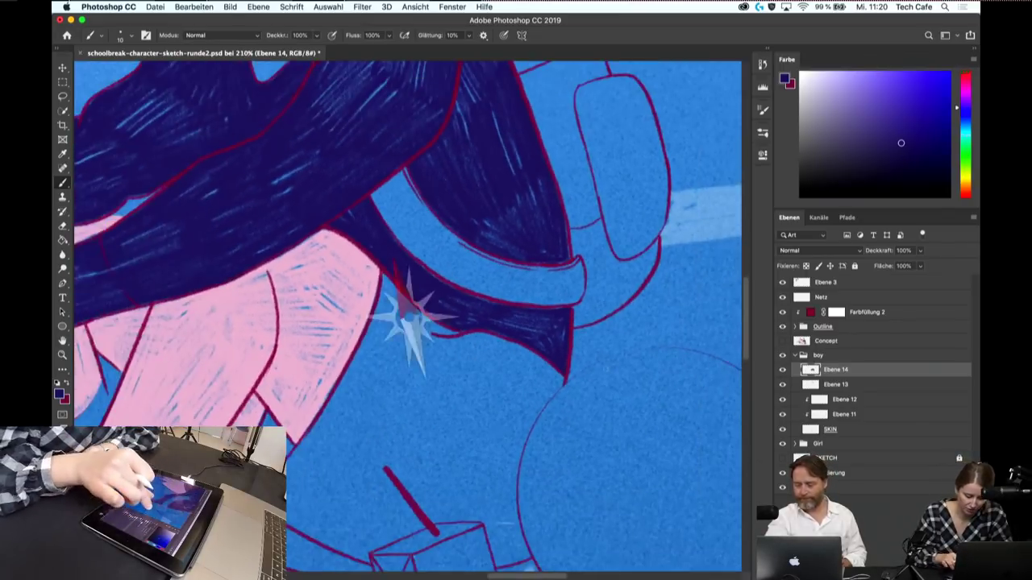
{"action": "scroll", "coordinate": [407, 316], "scroll_direction": "up", "scroll_amount": 3}
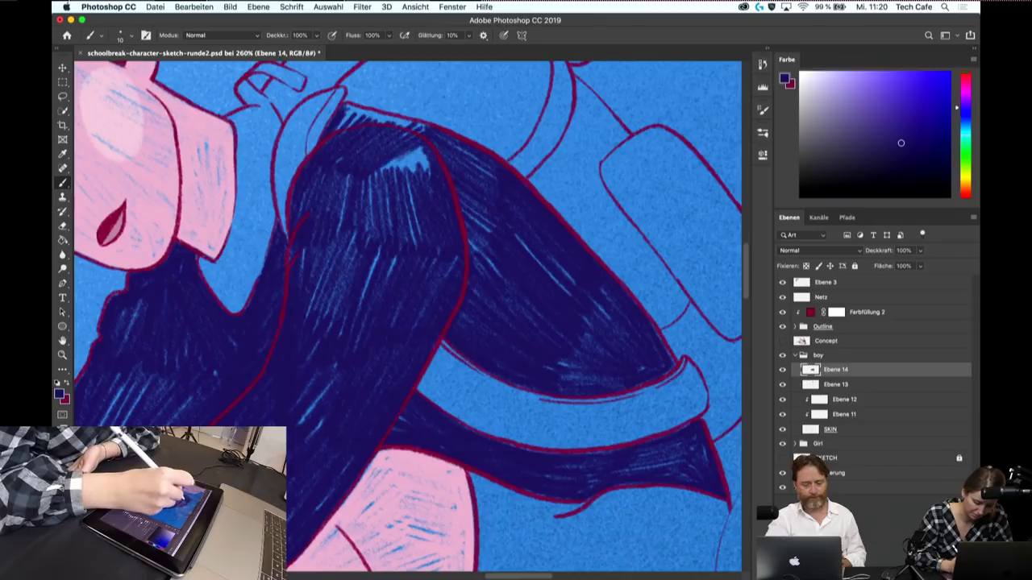
{"action": "left_click_drag", "start_coordinate": [374, 177], "coordinate": [428, 158]}
{"action": "left_click_drag", "start_coordinate": [335, 130], "coordinate": [371, 108]}
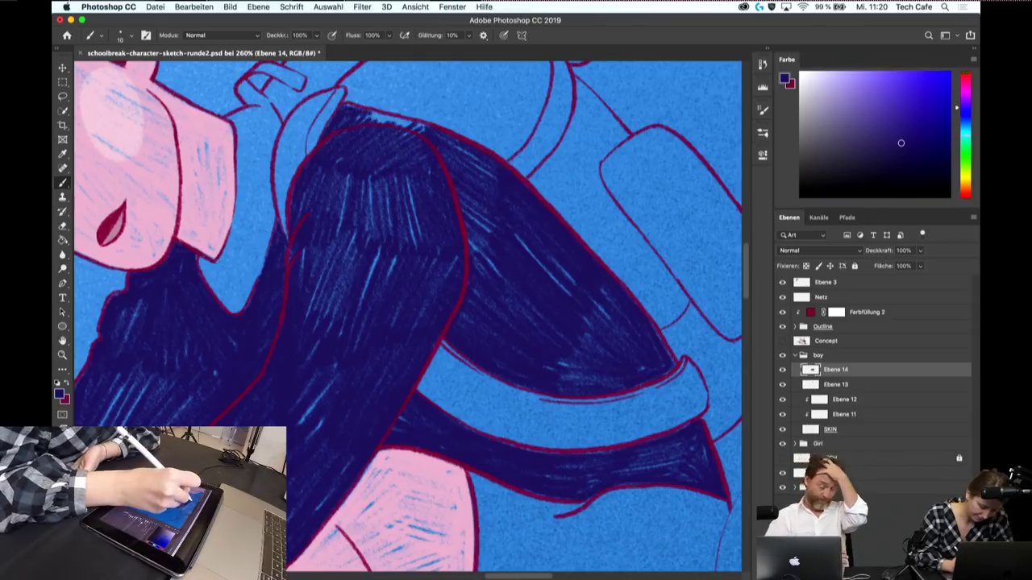
- Fill the light-blue gap between the neck and backpack strap with navy
{"action": "scroll", "coordinate": [407, 316], "scroll_direction": "down", "scroll_amount": 2}
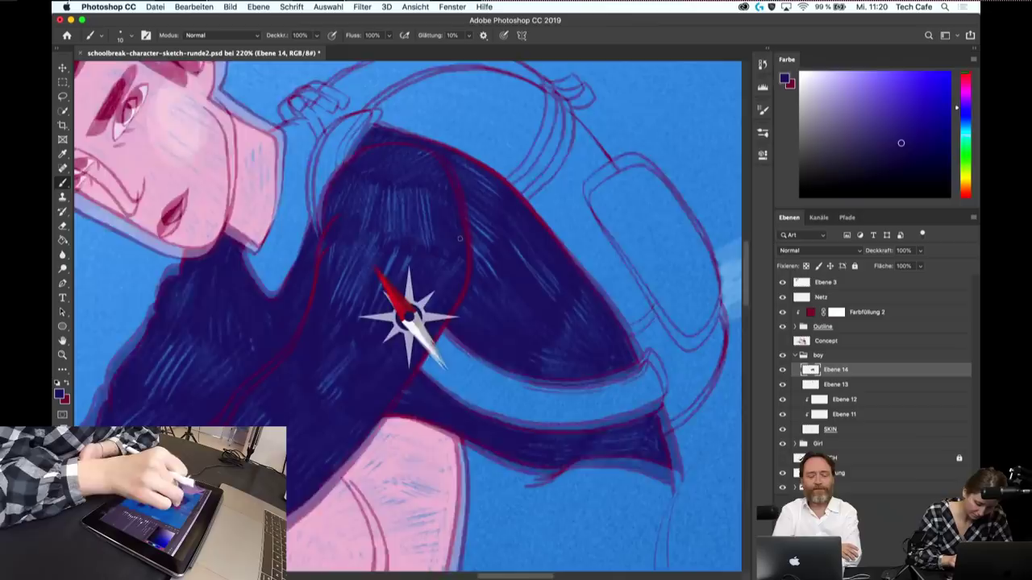
{"action": "scroll", "coordinate": [407, 316], "scroll_direction": "down", "scroll_amount": 2}
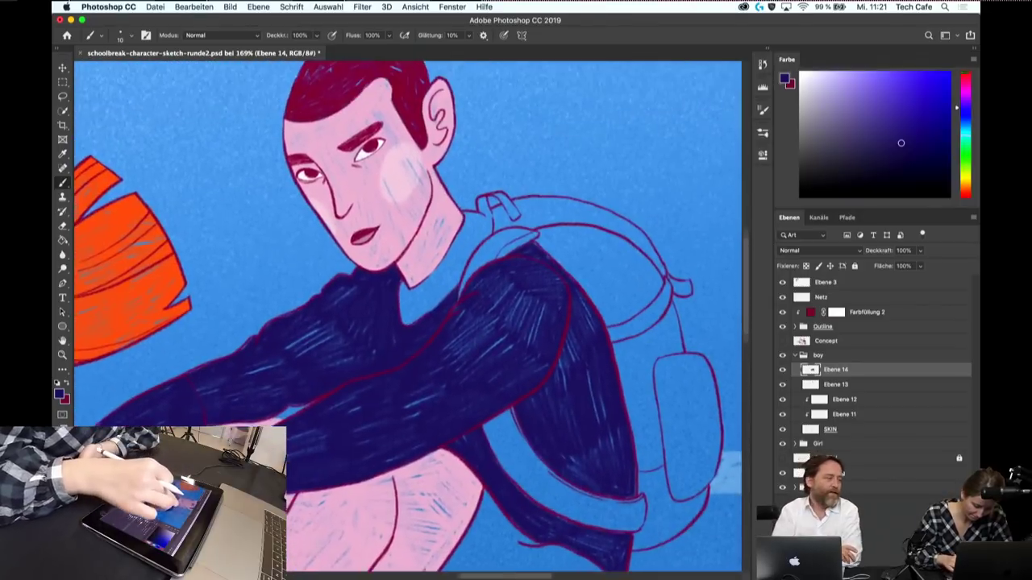
{"action": "scroll", "coordinate": [505, 211], "scroll_direction": "up", "scroll_amount": 5}
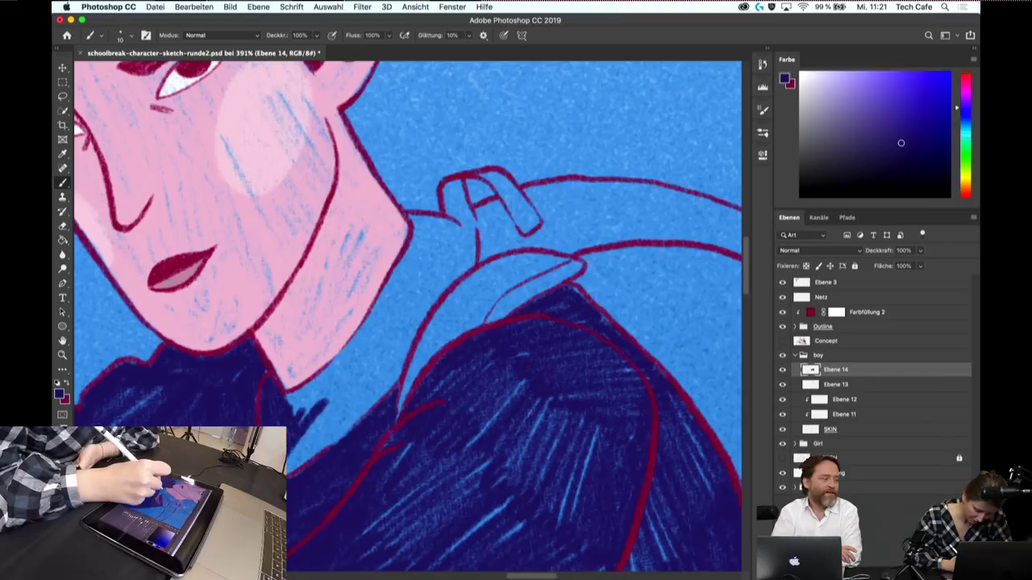
{"action": "mouse_move", "coordinate": [350, 386]}
{"action": "left_mouse_down"}
{"action": "mouse_move", "coordinate": [292, 453]}
{"action": "mouse_move", "coordinate": [395, 327]}
{"action": "left_mouse_up"}
{"action": "left_click_drag", "start_coordinate": [359, 423], "coordinate": [411, 316]}
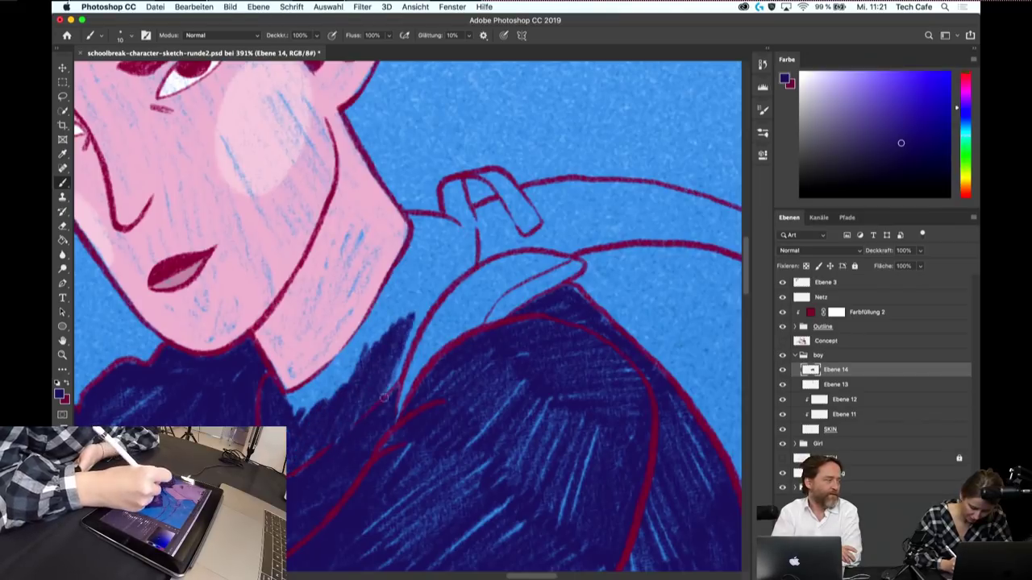
{"action": "left_click_drag", "start_coordinate": [390, 389], "coordinate": [411, 279]}
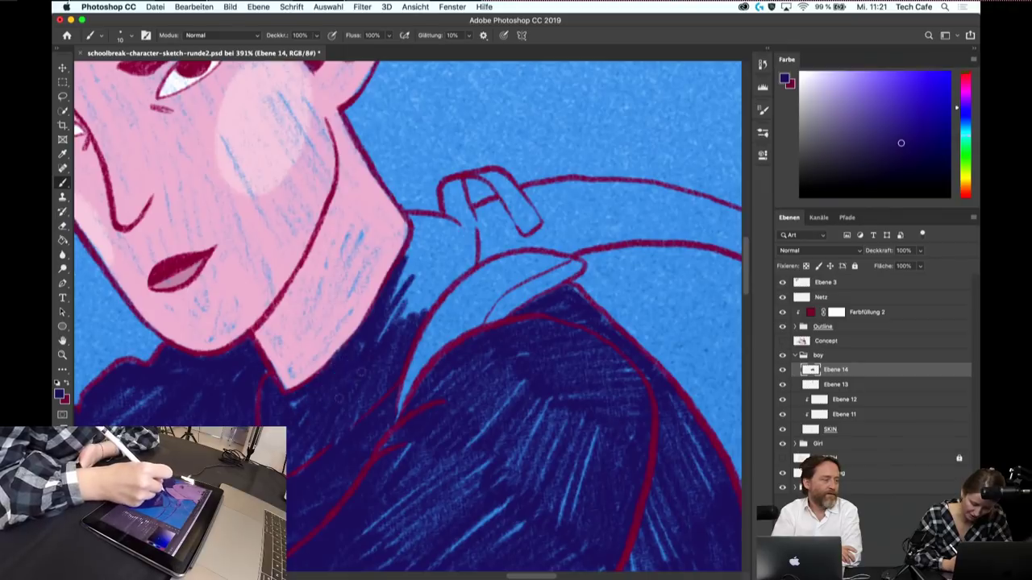
{"action": "mouse_move", "coordinate": [395, 317]}
{"action": "left_mouse_down"}
{"action": "mouse_move", "coordinate": [439, 229]}
{"action": "mouse_move", "coordinate": [456, 242]}
{"action": "left_mouse_up"}
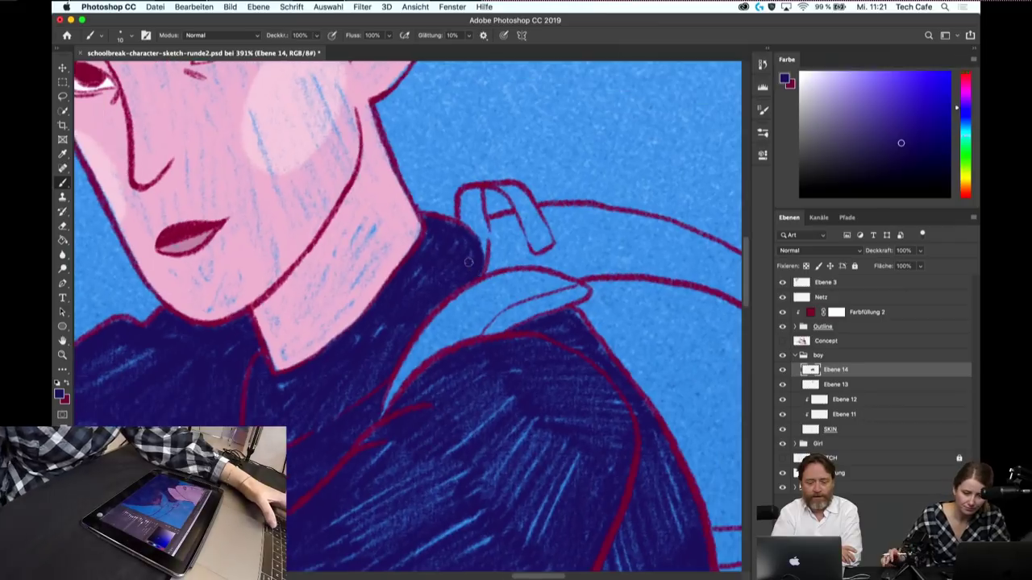
- Add new layer Ebene 15, zoom out to the whole illustration, and save
{"action": "key", "text": "ctrl+shift+alt+n"}
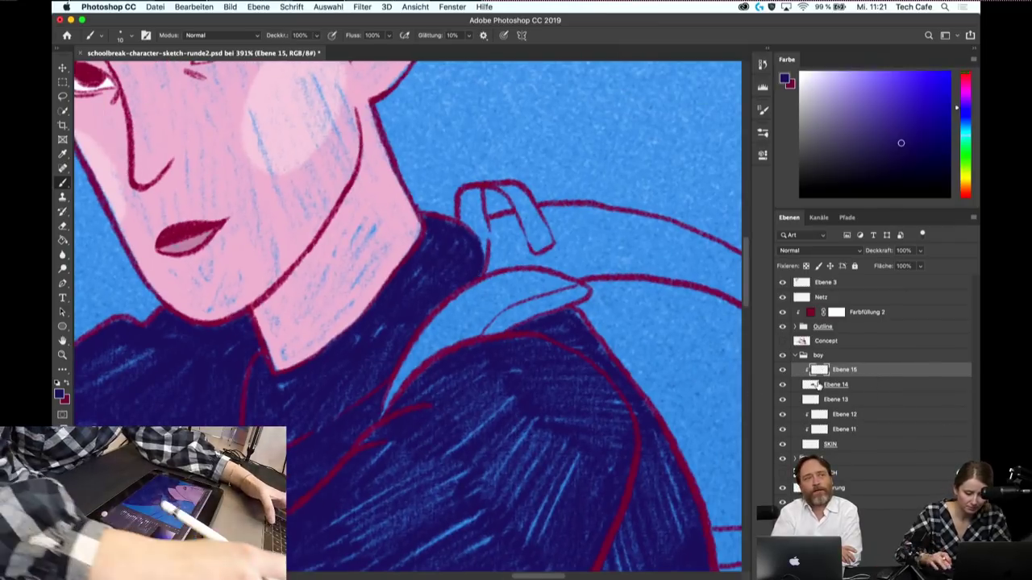
{"action": "key", "text": "ctrl+1"}
{"action": "key", "text": "ctrl+minus"}
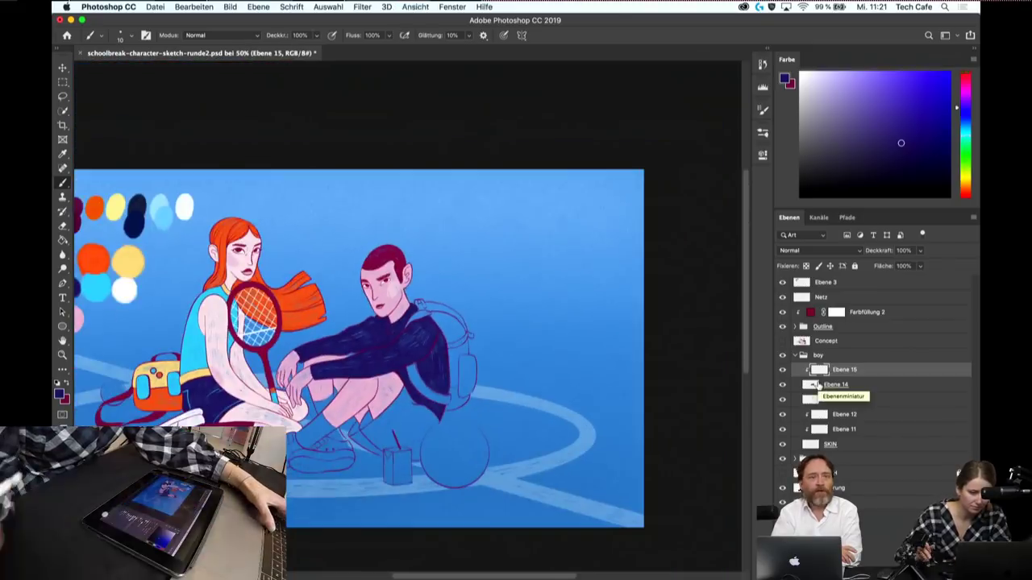
{"action": "key", "text": "ctrl+s"}
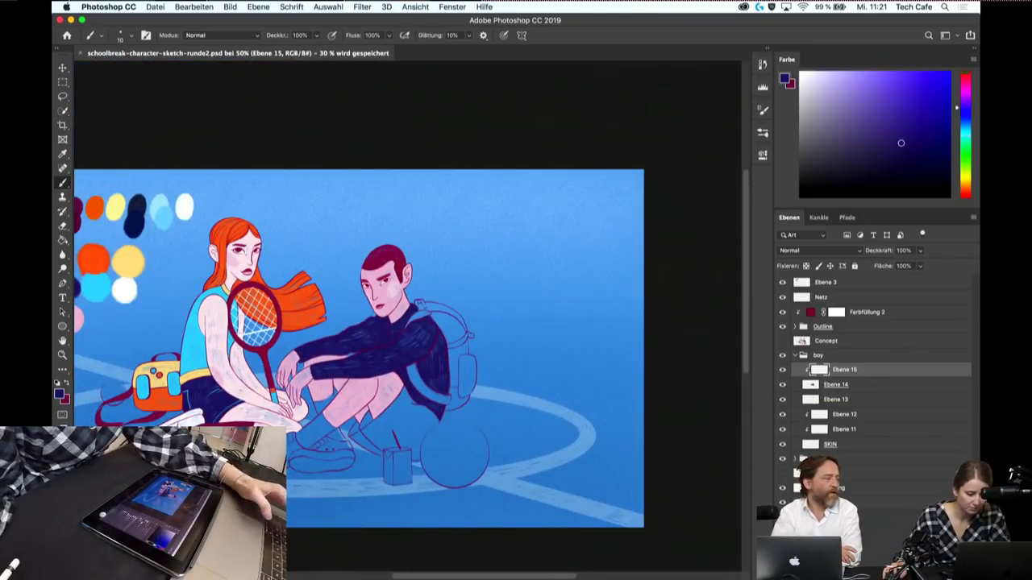
- Sample the yellow palette swatch and begin painting the collar on Ebene 15
{"action": "left_click_drag", "start_coordinate": [192, 249], "coordinate": [287, 224]}
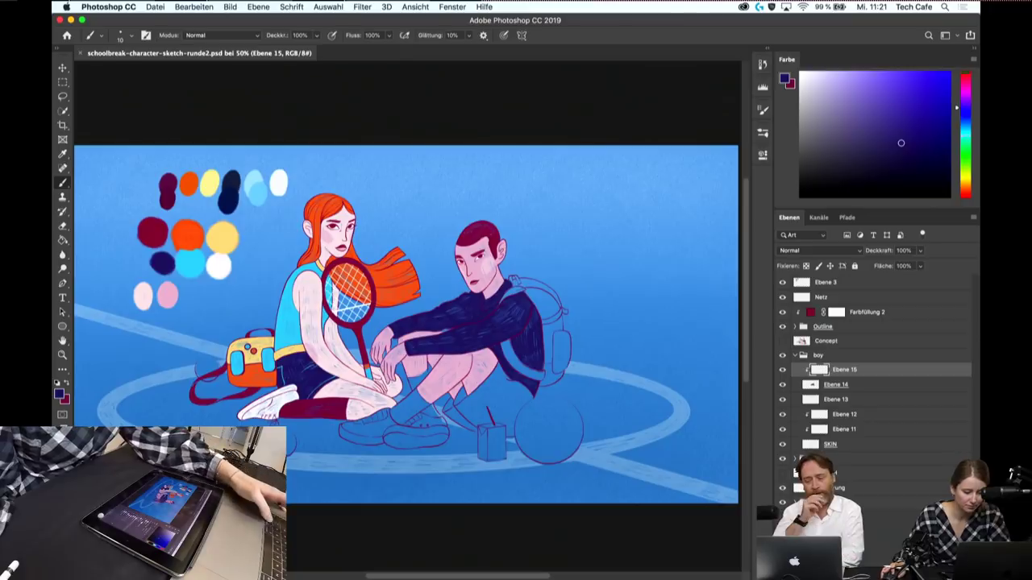
{"action": "left_click", "coordinate": [224, 237], "text": "alt"}
{"action": "key", "text": "z"}
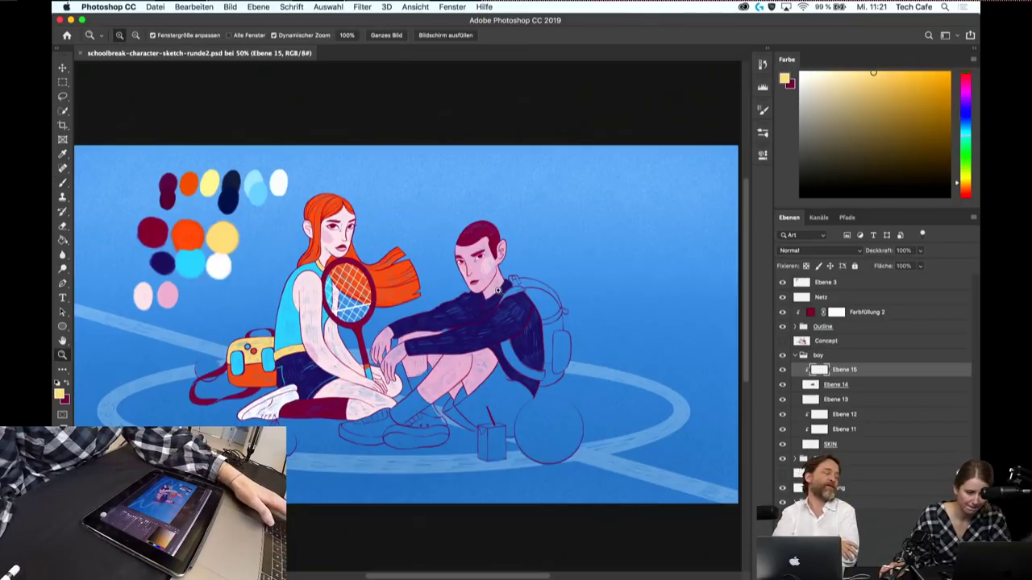
{"action": "left_click_drag", "start_coordinate": [484, 284], "coordinate": [495, 294]}
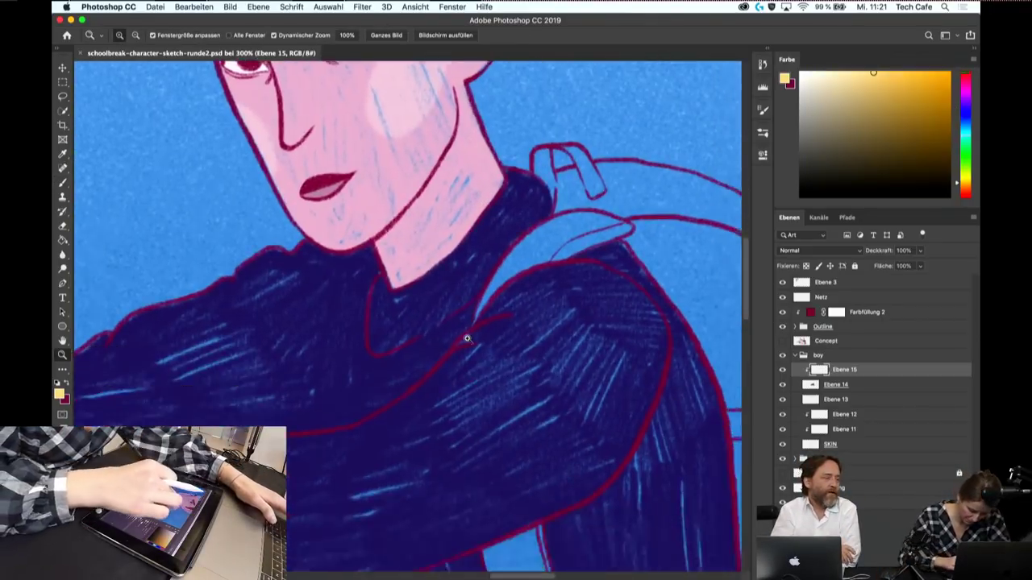
{"action": "scroll", "coordinate": [495, 294], "scroll_direction": "down", "scroll_amount": 5}
{"action": "key", "text": "b"}
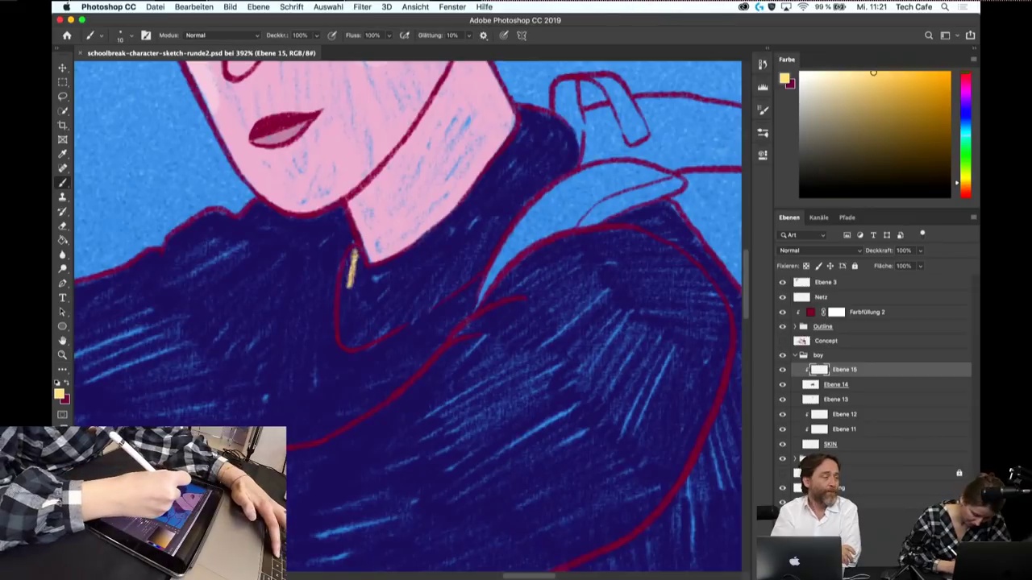
{"action": "mouse_move", "coordinate": [349, 278]}
{"action": "left_mouse_down"}
{"action": "mouse_move", "coordinate": [361, 319]}
{"action": "mouse_move", "coordinate": [375, 270]}
{"action": "mouse_move", "coordinate": [394, 274]}
{"action": "mouse_move", "coordinate": [380, 314]}
{"action": "mouse_move", "coordinate": [460, 222]}
{"action": "mouse_move", "coordinate": [363, 319]}
{"action": "left_mouse_up"}
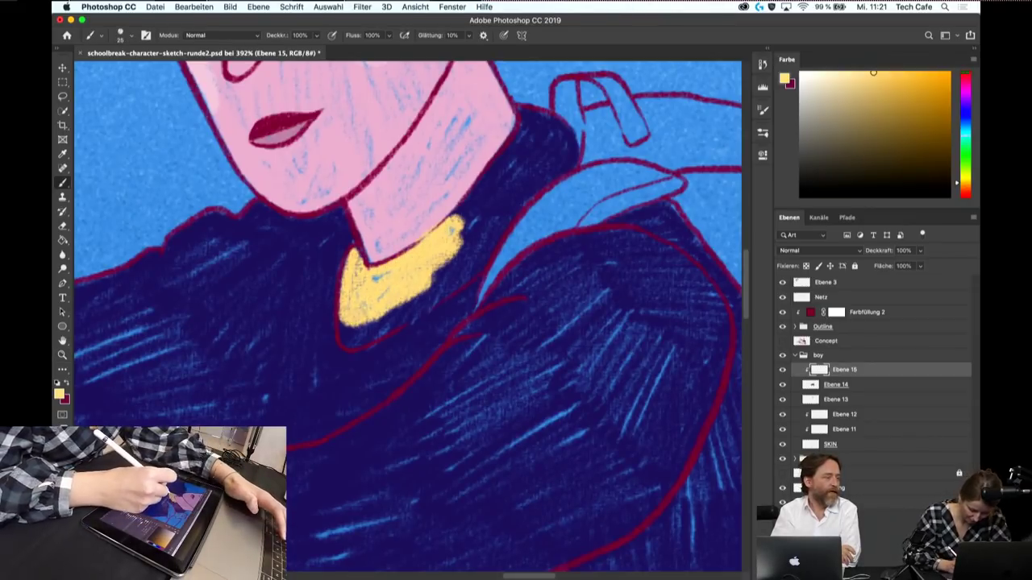
- With a smaller brush, fill the rest of the collar yellow up beside the neck
{"action": "key", "text": "bracketleft"}
{"action": "key", "text": "bracketleft"}
{"action": "key", "text": "bracketleft"}
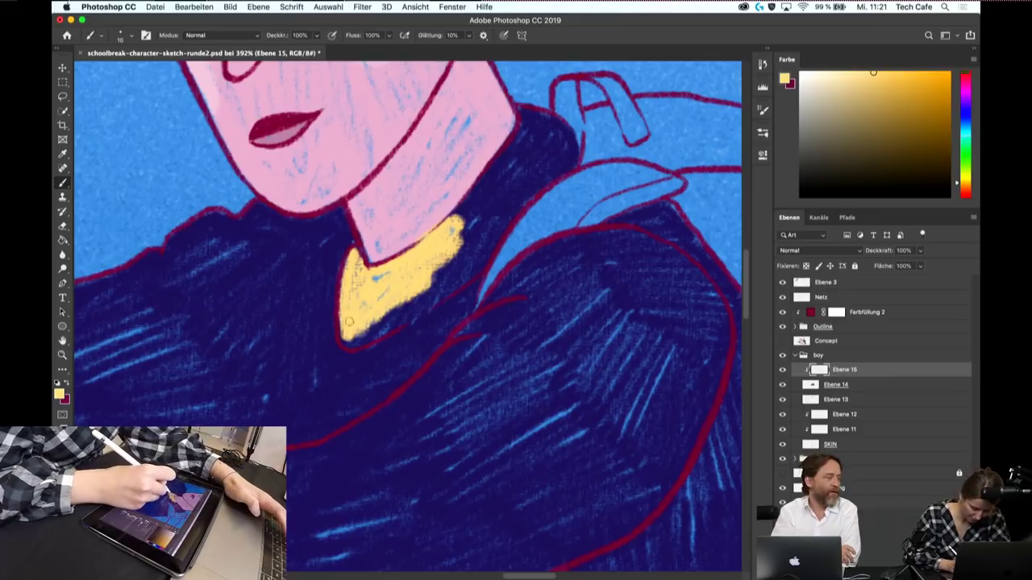
{"action": "left_click_drag", "start_coordinate": [355, 339], "coordinate": [452, 282]}
{"action": "left_click_drag", "start_coordinate": [379, 323], "coordinate": [484, 266]}
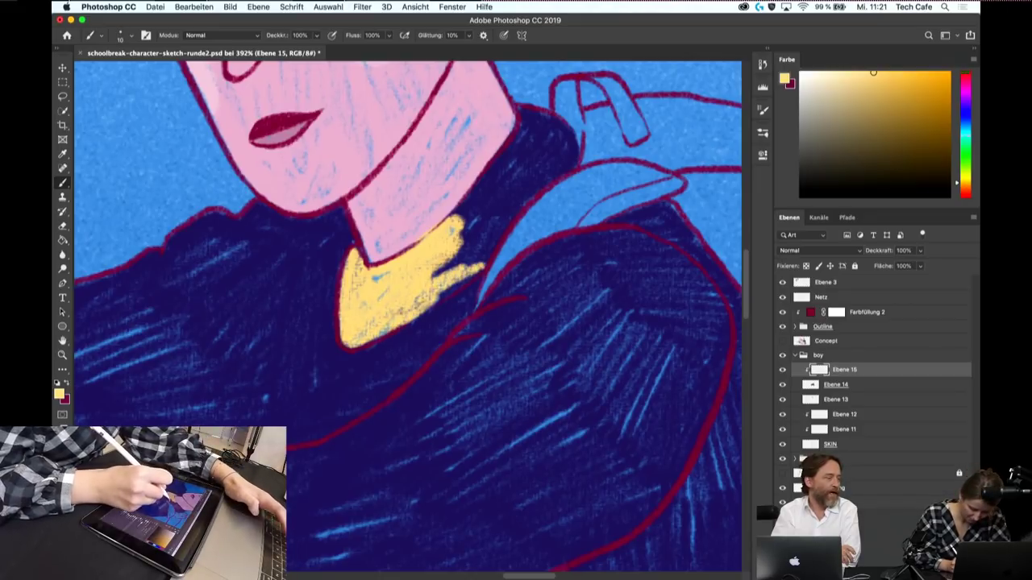
{"action": "left_click_drag", "start_coordinate": [472, 218], "coordinate": [504, 162]}
{"action": "left_click_drag", "start_coordinate": [460, 242], "coordinate": [508, 178]}
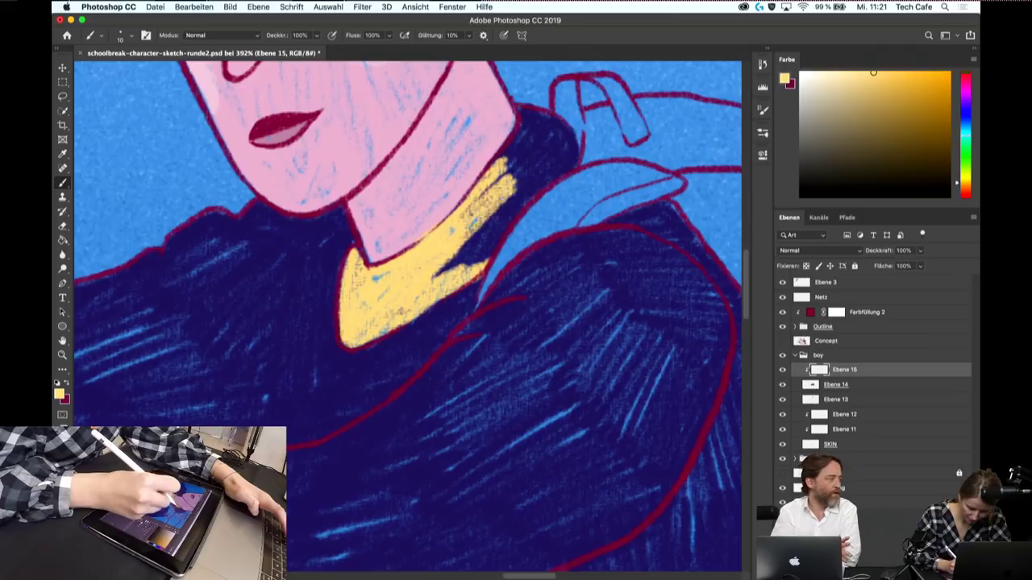
{"action": "mouse_move", "coordinate": [439, 278]}
{"action": "left_mouse_down"}
{"action": "mouse_move", "coordinate": [516, 190]}
{"action": "mouse_move", "coordinate": [533, 137]}
{"action": "left_mouse_up"}
{"action": "left_click_drag", "start_coordinate": [492, 185], "coordinate": [530, 109]}
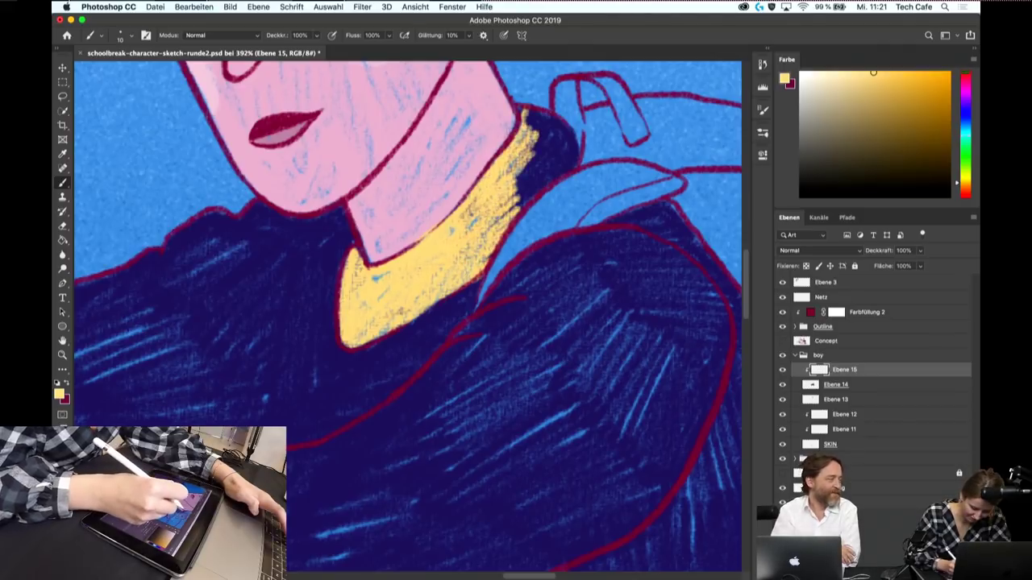
{"action": "mouse_move", "coordinate": [508, 165]}
{"action": "left_mouse_down"}
{"action": "mouse_move", "coordinate": [536, 105]}
{"action": "mouse_move", "coordinate": [556, 117]}
{"action": "left_mouse_up"}
{"action": "mouse_move", "coordinate": [508, 201]}
{"action": "left_mouse_down"}
{"action": "mouse_move", "coordinate": [565, 125]}
{"action": "mouse_move", "coordinate": [577, 133]}
{"action": "left_mouse_up"}
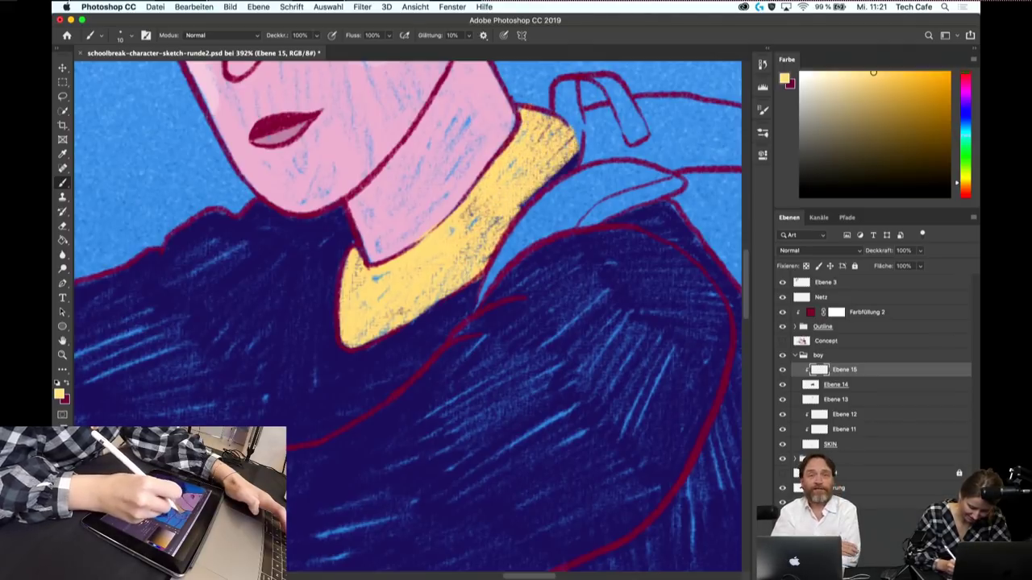
{"action": "mouse_move", "coordinate": [520, 218]}
{"action": "left_mouse_down"}
{"action": "mouse_move", "coordinate": [579, 150]}
{"action": "mouse_move", "coordinate": [556, 119]}
{"action": "left_mouse_up"}
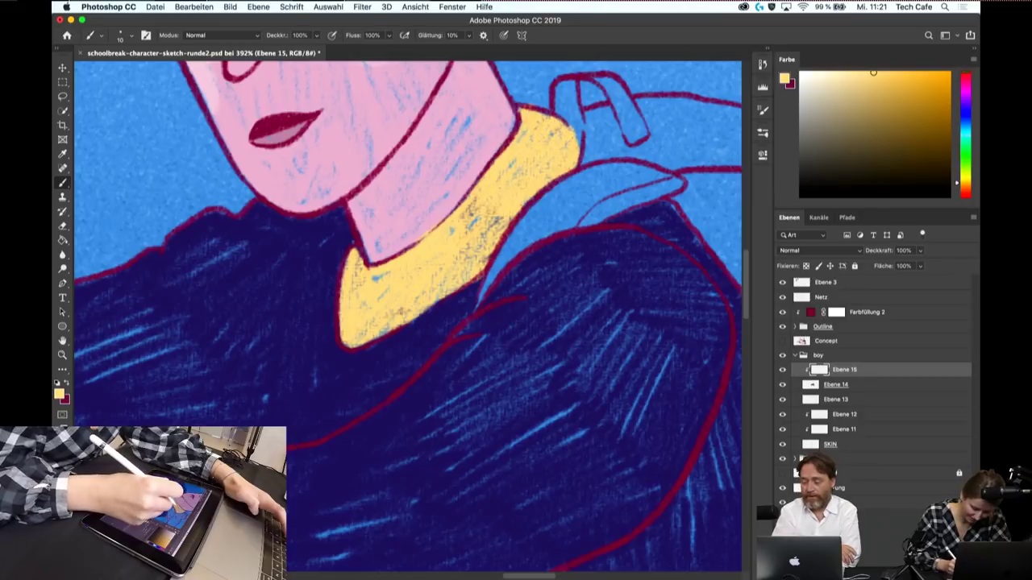
- Paint a yellow cuff on the right sleeve end
{"action": "scroll", "coordinate": [552, 131], "scroll_direction": "down", "scroll_amount": 10}
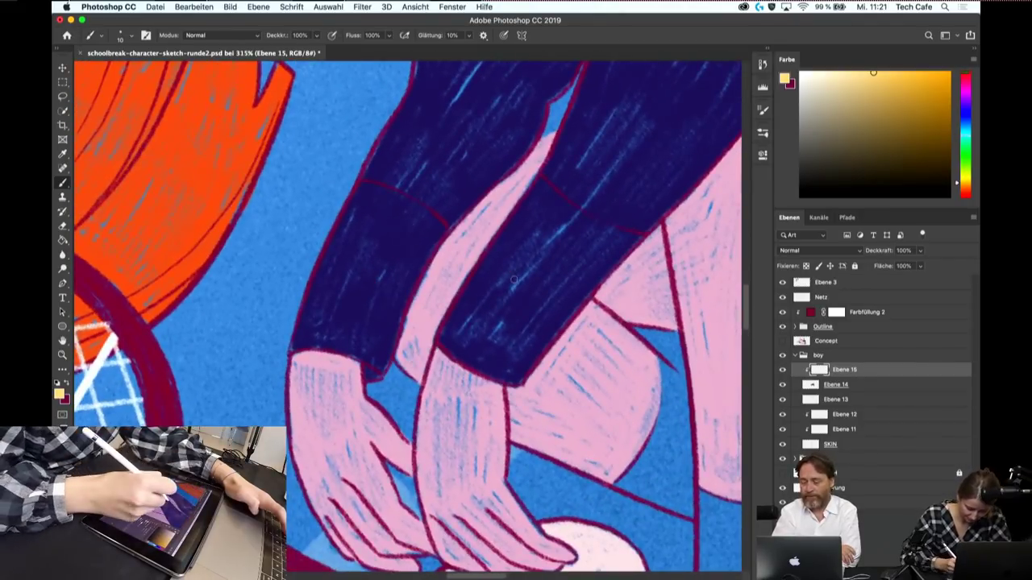
{"action": "mouse_move", "coordinate": [483, 294]}
{"action": "left_mouse_down"}
{"action": "mouse_move", "coordinate": [526, 218]}
{"action": "mouse_move", "coordinate": [454, 318]}
{"action": "left_mouse_up"}
{"action": "key", "text": "bracketright"}
{"action": "key", "text": "bracketright"}
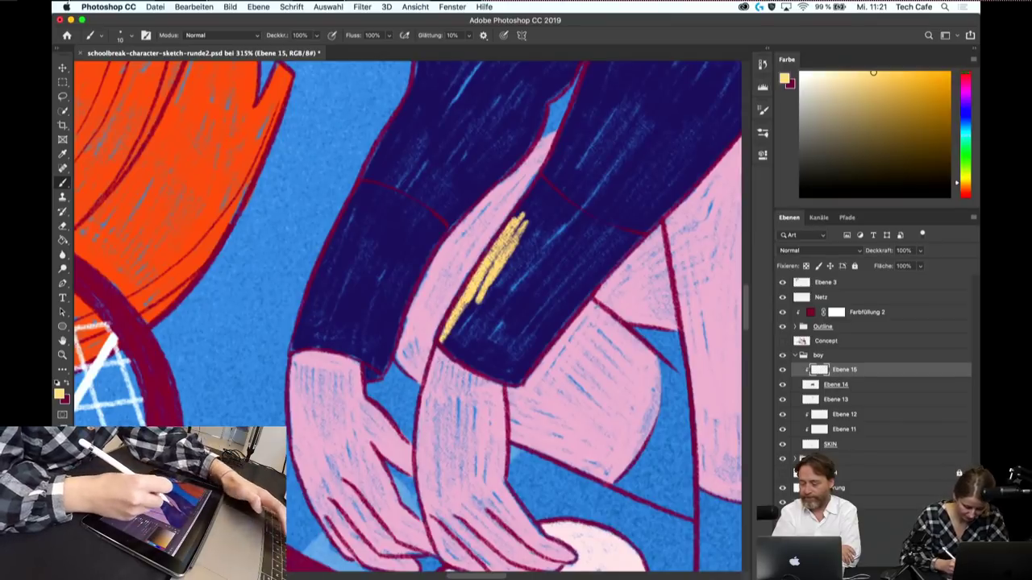
{"action": "mouse_move", "coordinate": [500, 250]}
{"action": "left_mouse_down"}
{"action": "mouse_move", "coordinate": [449, 323]}
{"action": "mouse_move", "coordinate": [448, 354]}
{"action": "left_mouse_up"}
{"action": "left_click_drag", "start_coordinate": [537, 258], "coordinate": [464, 371]}
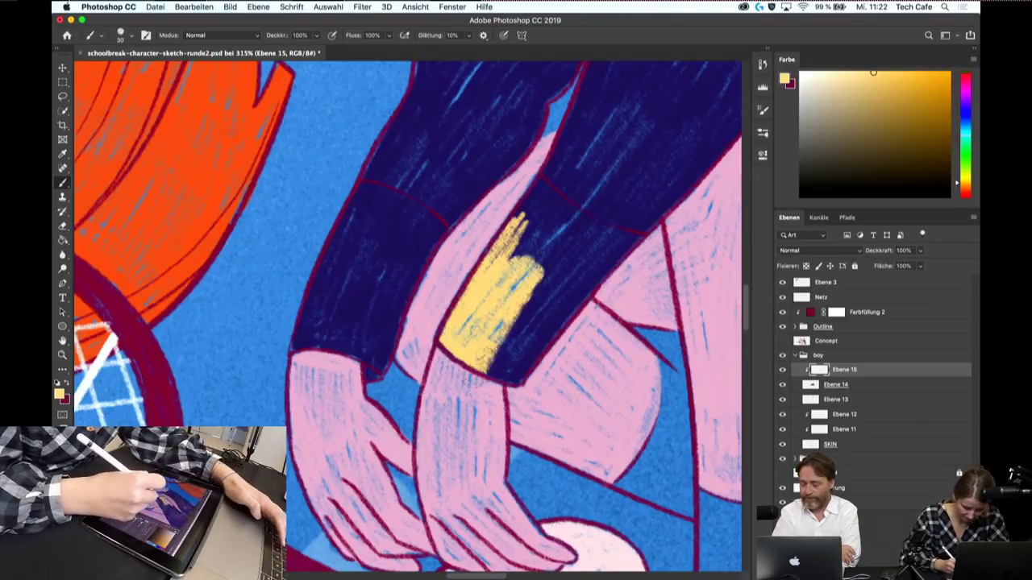
{"action": "mouse_move", "coordinate": [560, 274]}
{"action": "left_mouse_down"}
{"action": "mouse_move", "coordinate": [484, 383]}
{"action": "mouse_move", "coordinate": [516, 383]}
{"action": "mouse_move", "coordinate": [520, 224]}
{"action": "mouse_move", "coordinate": [500, 200]}
{"action": "left_mouse_up"}
{"action": "left_click_drag", "start_coordinate": [540, 258], "coordinate": [488, 193]}
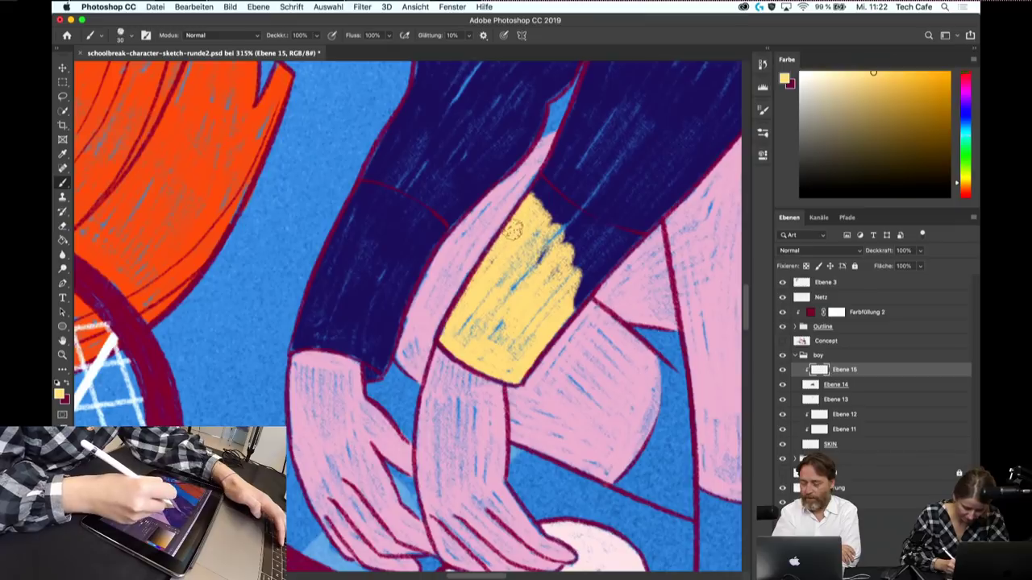
{"action": "mouse_move", "coordinate": [524, 240]}
{"action": "left_mouse_down"}
{"action": "mouse_move", "coordinate": [507, 222]}
{"action": "mouse_move", "coordinate": [536, 187]}
{"action": "mouse_move", "coordinate": [600, 270]}
{"action": "mouse_move", "coordinate": [577, 310]}
{"action": "left_mouse_up"}
- Paint a yellow cuff on the other sleeve down to the wrist
{"action": "mouse_move", "coordinate": [412, 270]}
{"action": "left_mouse_down"}
{"action": "mouse_move", "coordinate": [386, 366]}
{"action": "mouse_move", "coordinate": [378, 379]}
{"action": "mouse_move", "coordinate": [362, 375]}
{"action": "left_mouse_up"}
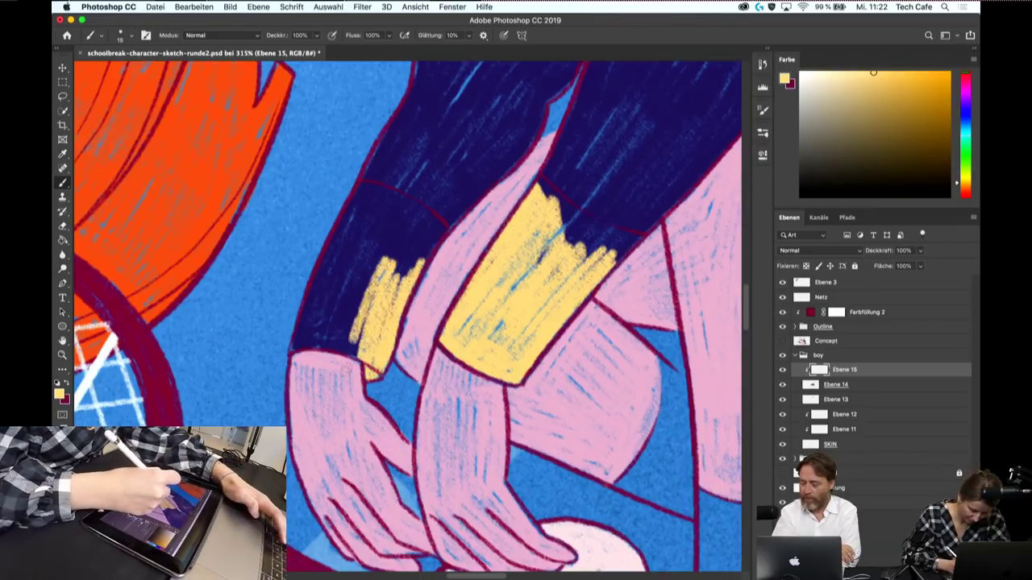
{"action": "left_click_drag", "start_coordinate": [379, 254], "coordinate": [343, 355]}
{"action": "mouse_move", "coordinate": [367, 251]}
{"action": "left_mouse_down"}
{"action": "mouse_move", "coordinate": [327, 351]}
{"action": "mouse_move", "coordinate": [305, 351]}
{"action": "left_mouse_up"}
{"action": "left_click_drag", "start_coordinate": [338, 243], "coordinate": [294, 348]}
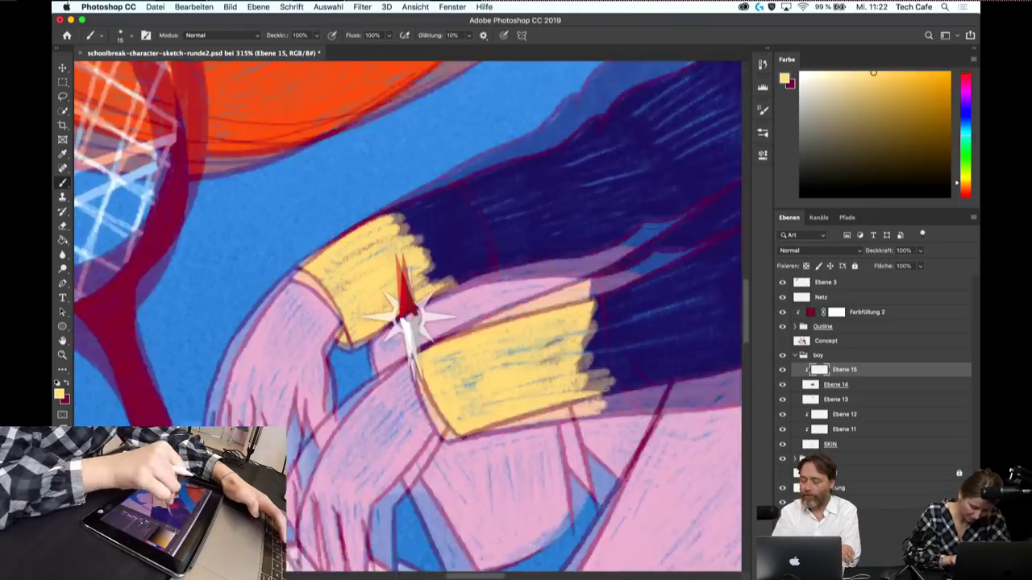
{"action": "left_click_drag", "start_coordinate": [340, 268], "coordinate": [538, 300]}
{"action": "mouse_move", "coordinate": [376, 248]}
{"action": "left_mouse_down"}
{"action": "mouse_move", "coordinate": [399, 316]}
{"action": "mouse_move", "coordinate": [379, 319]}
{"action": "left_mouse_up"}
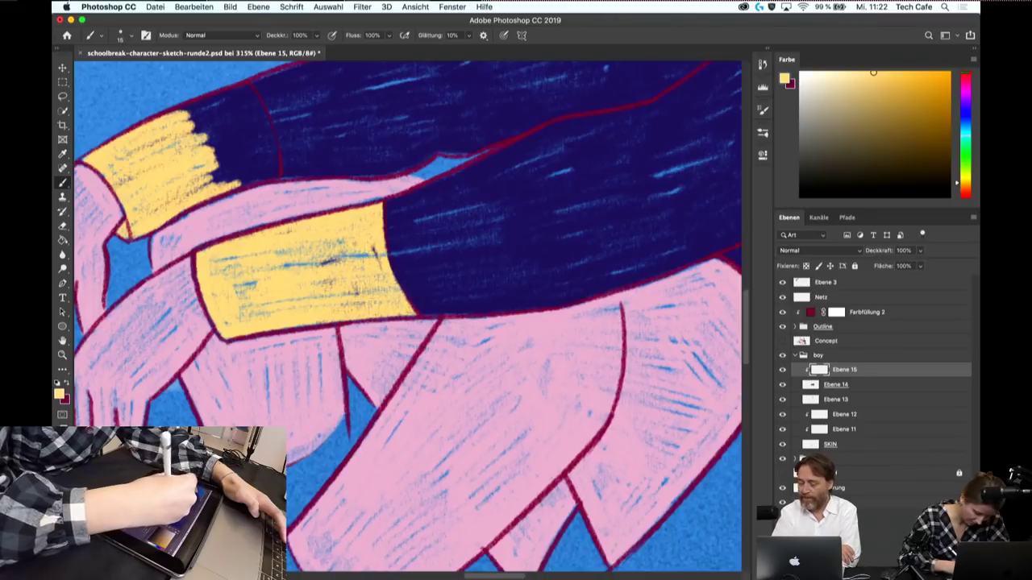
- Undo a stray stroke and complete the yellow cuff band on the upper sleeve
{"action": "left_click_drag", "start_coordinate": [337, 216], "coordinate": [390, 246]}
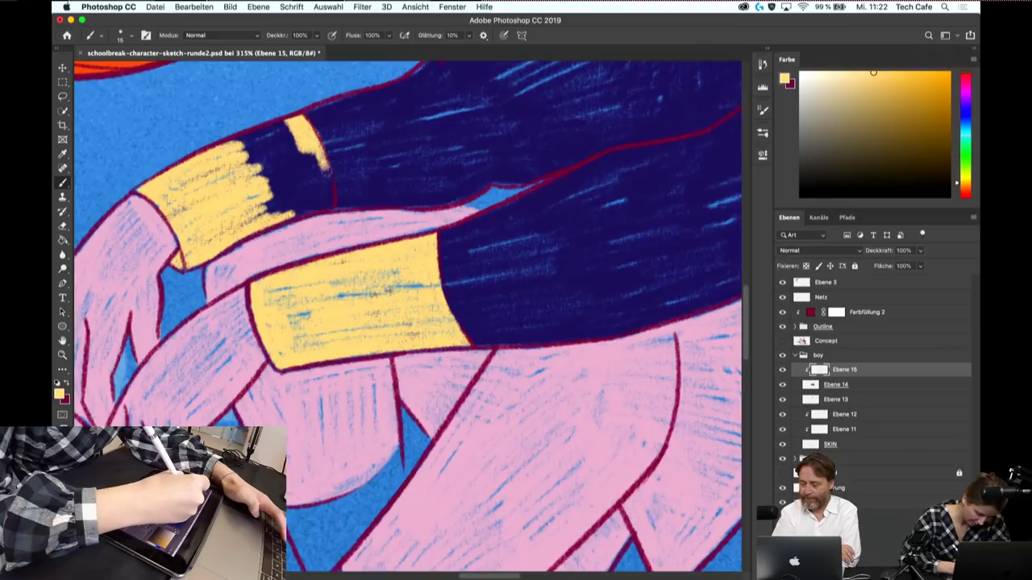
{"action": "key", "text": "ctrl+z"}
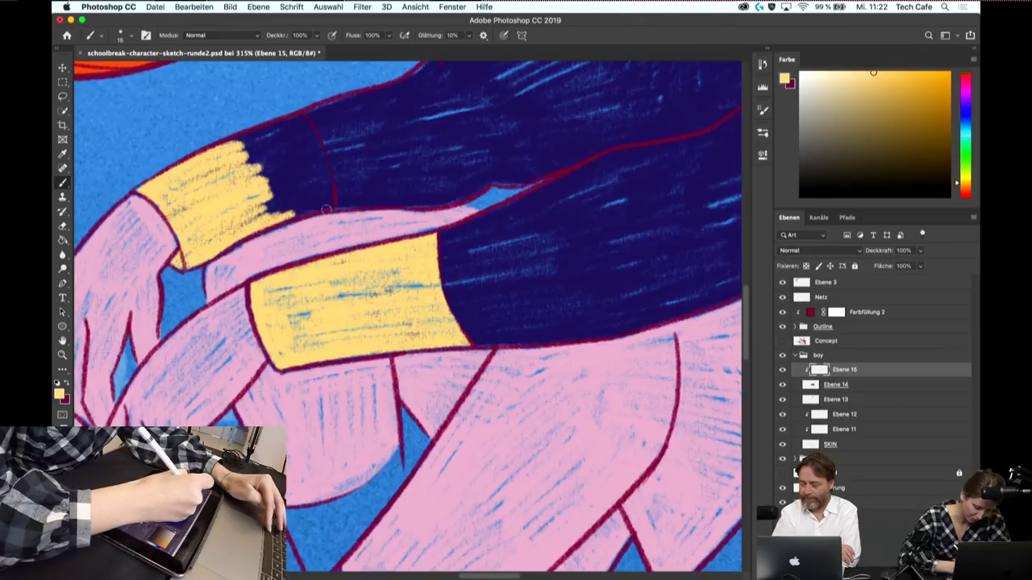
{"action": "left_click_drag", "start_coordinate": [313, 153], "coordinate": [330, 211]}
{"action": "left_click_drag", "start_coordinate": [328, 171], "coordinate": [333, 210]}
{"action": "mouse_move", "coordinate": [317, 119]}
{"action": "left_mouse_down"}
{"action": "mouse_move", "coordinate": [282, 212]}
{"action": "mouse_move", "coordinate": [248, 218]}
{"action": "left_mouse_up"}
{"action": "left_click_drag", "start_coordinate": [281, 134], "coordinate": [270, 208]}
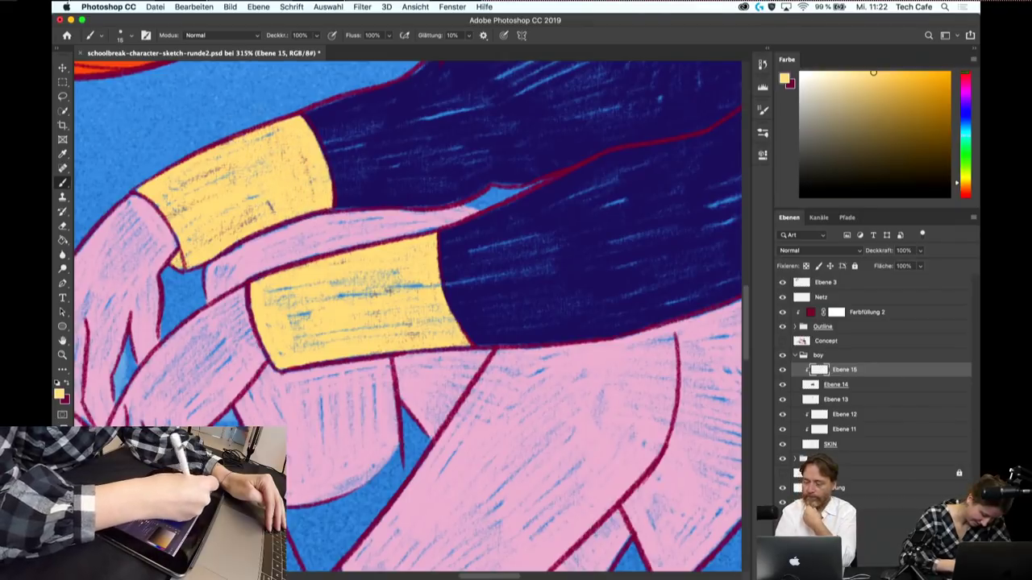
{"action": "scroll", "coordinate": [403, 315], "scroll_direction": "down", "scroll_amount": 3}
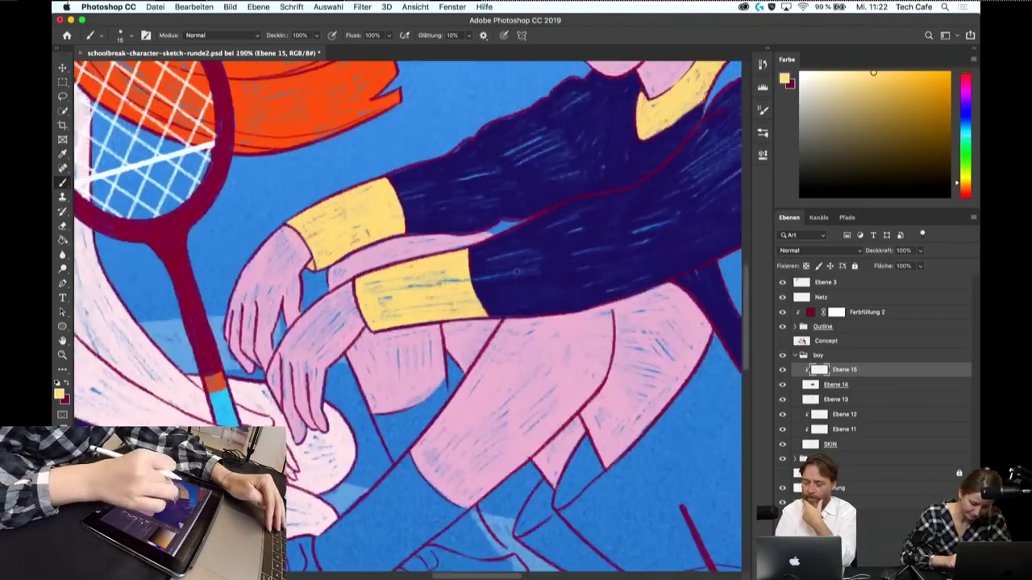
{"action": "scroll", "coordinate": [403, 314], "scroll_direction": "down", "scroll_amount": 3}
{"action": "scroll", "coordinate": [403, 315], "scroll_direction": "down", "scroll_amount": 2}
{"action": "scroll", "coordinate": [591, 284], "scroll_direction": "down", "scroll_amount": 2}
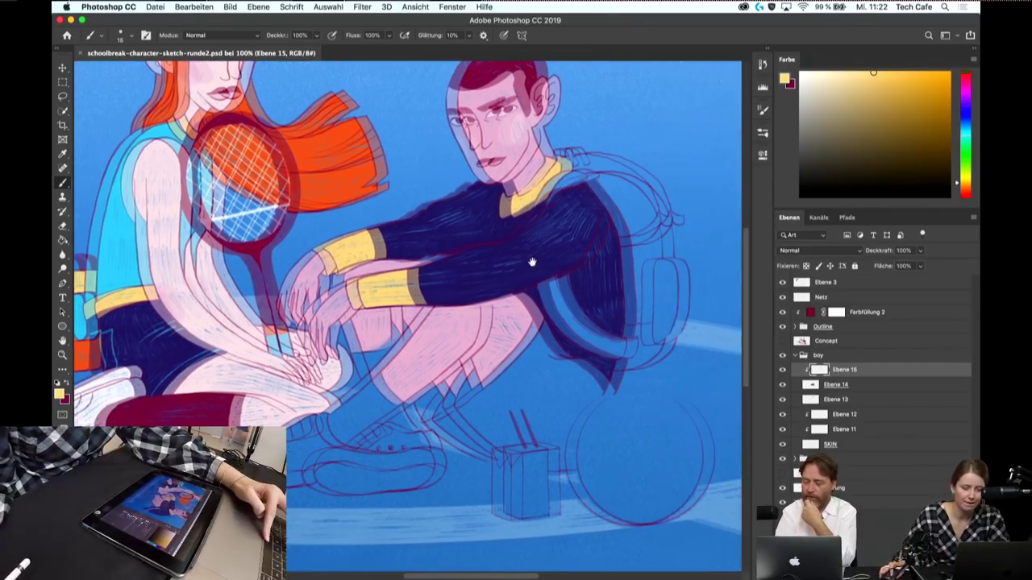
- Rename Ebene 14 to 'pulli', save, and add new layer Ebene 16 above Ebene 15
{"action": "scroll", "coordinate": [565, 278], "scroll_direction": "right", "scroll_amount": 5}
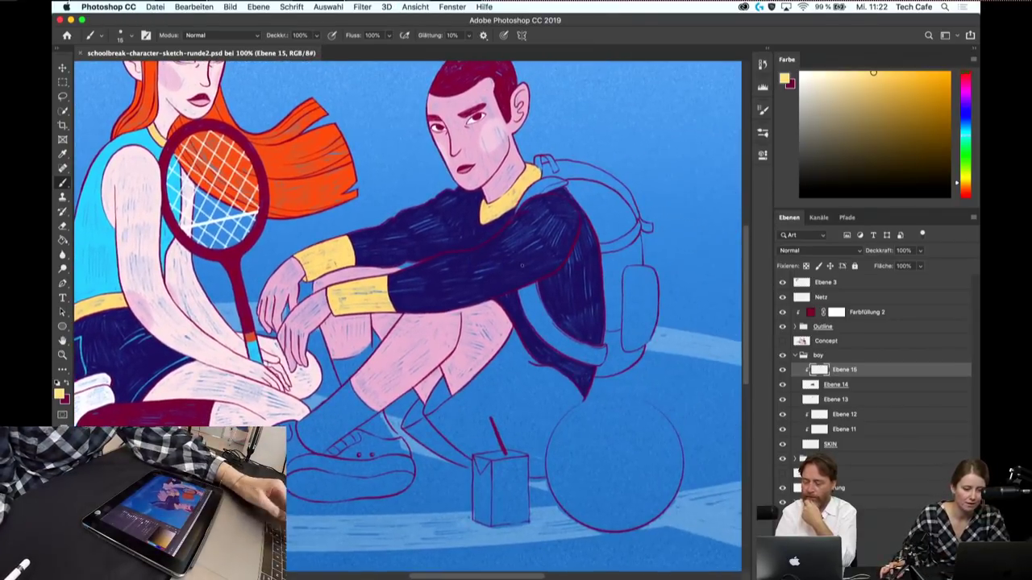
{"action": "left_click", "coordinate": [782, 384]}
{"action": "double_click", "coordinate": [838, 385]}
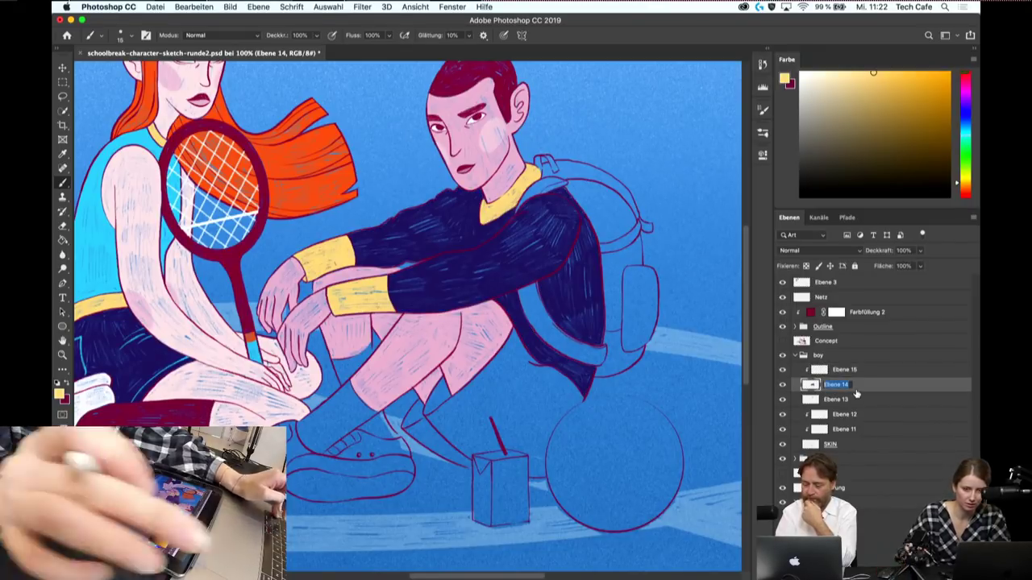
{"action": "type", "text": "pulli"}
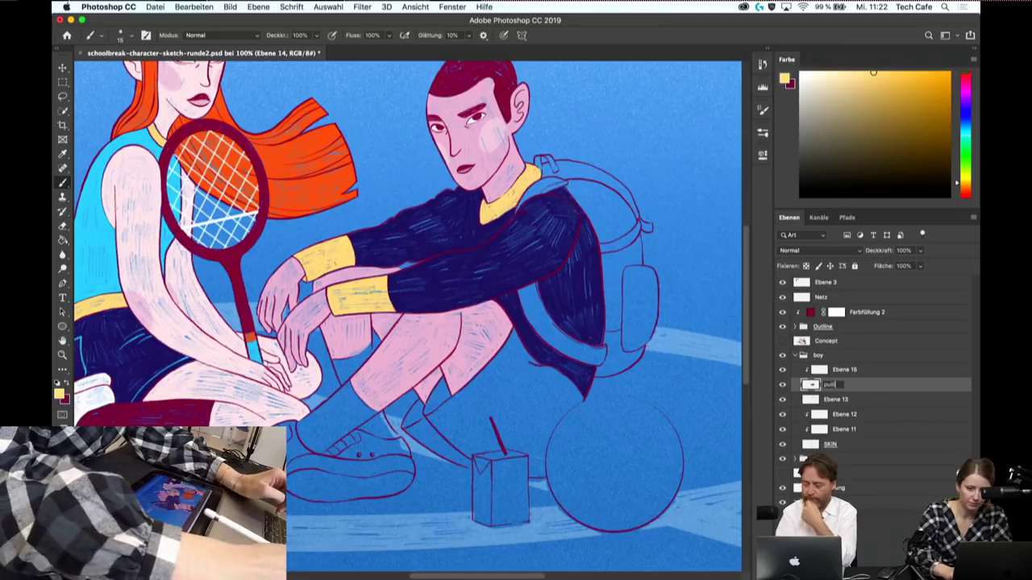
{"action": "key", "text": "ctrl+s"}
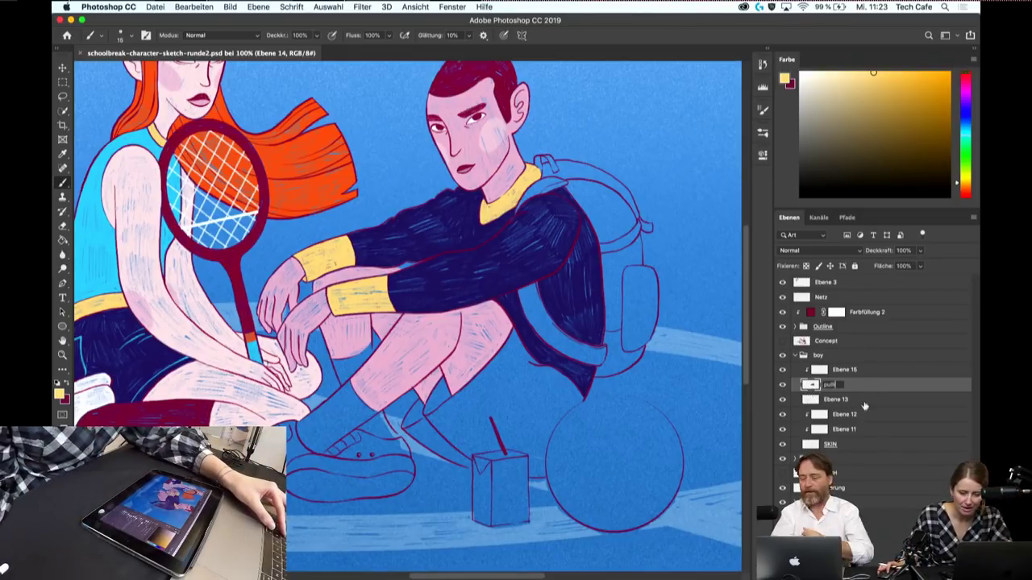
{"action": "key", "text": "Return"}
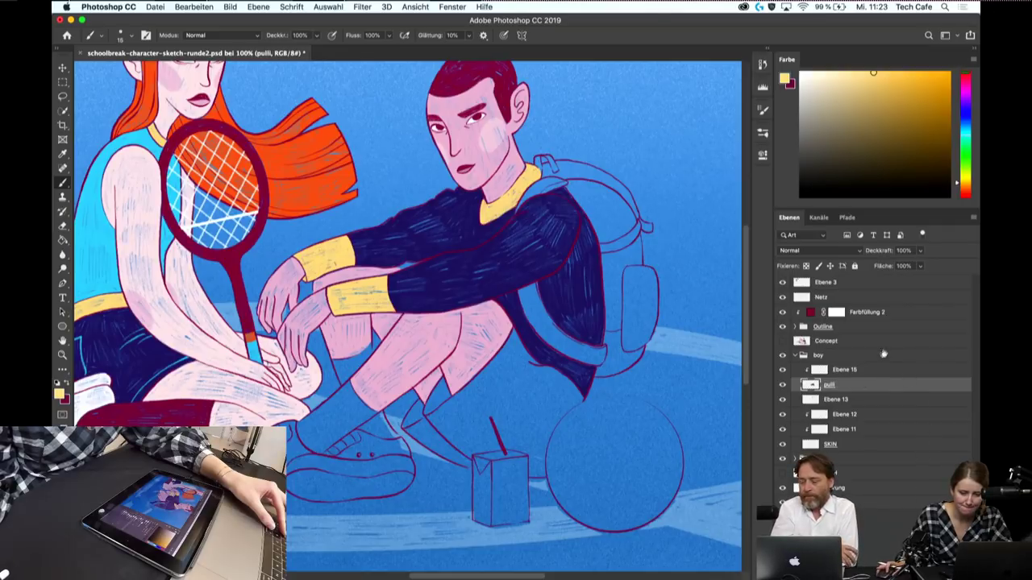
{"action": "left_click", "coordinate": [865, 370]}
{"action": "key", "text": "super+alt+shift+n"}
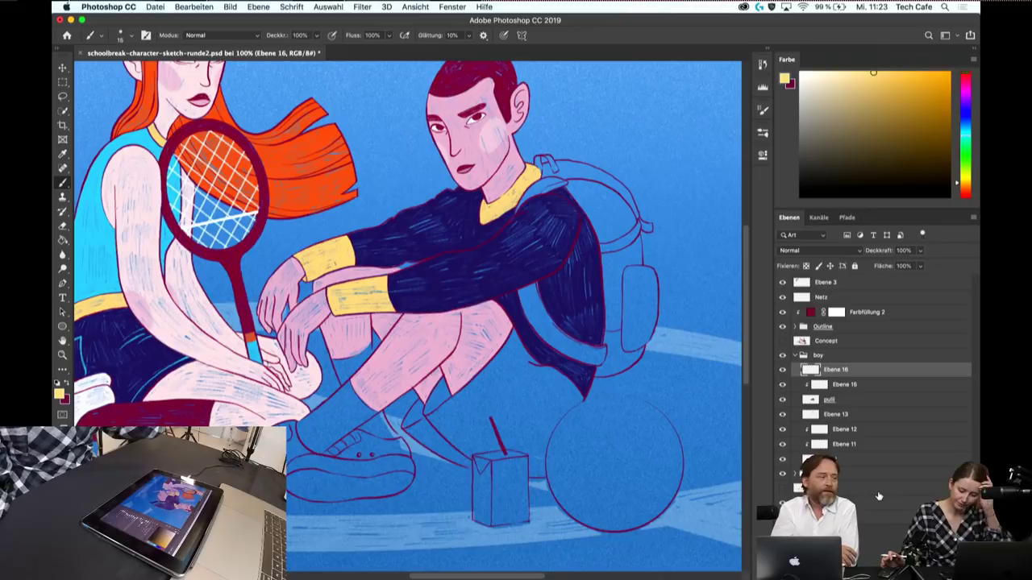
- Sample the light cyan from the palette swatches as the painting colour, then return to the boy
{"action": "scroll", "coordinate": [403, 323], "scroll_direction": "left", "scroll_amount": 10}
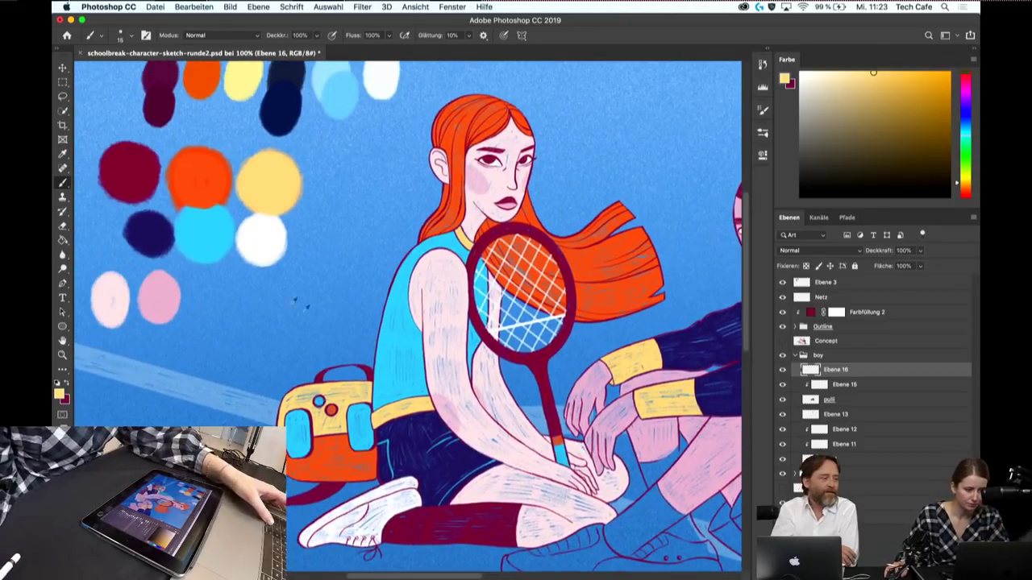
{"action": "left_click", "coordinate": [216, 233], "text": "alt"}
{"action": "scroll", "coordinate": [217, 233], "scroll_direction": "right", "scroll_amount": 10}
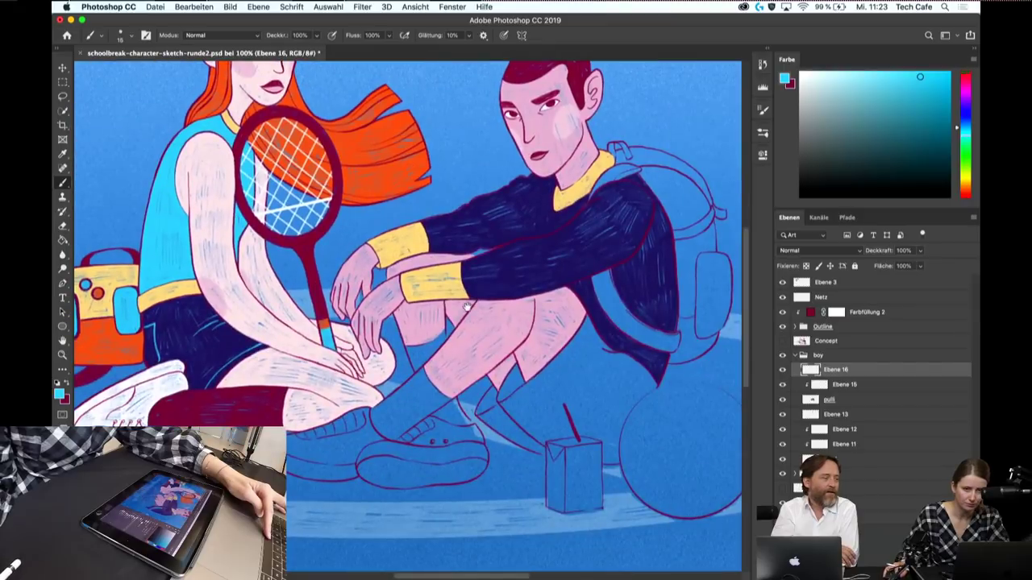
{"action": "scroll", "coordinate": [274, 260], "scroll_direction": "right", "scroll_amount": 5}
{"action": "left_click_drag", "start_coordinate": [275, 260], "coordinate": [285, 265]}
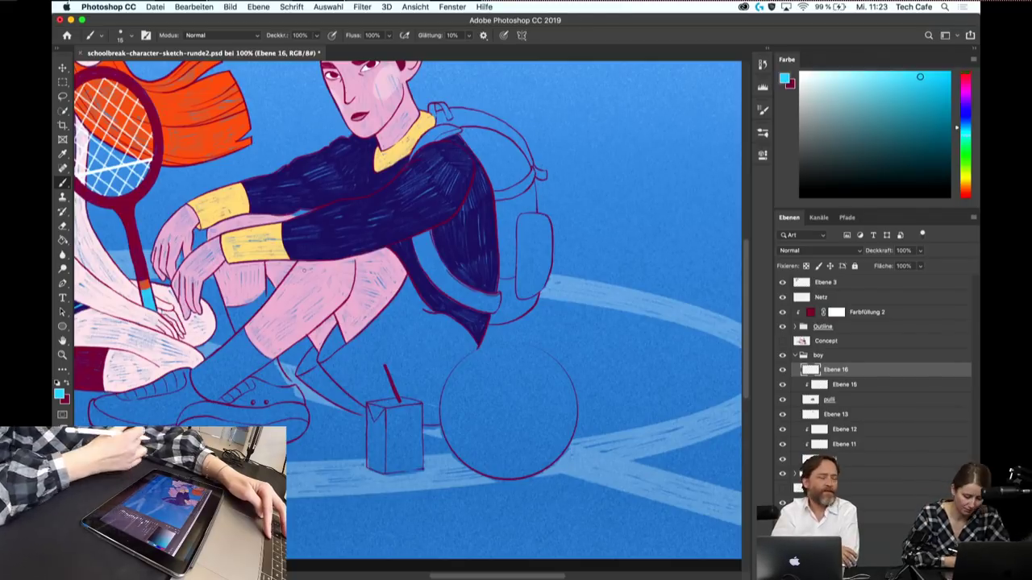
- Hatch light cyan across the lower part of the boy's shorts, closing the gaps between strokes
{"action": "scroll", "coordinate": [415, 323], "scroll_direction": "up", "scroll_amount": 3}
{"action": "scroll", "coordinate": [408, 316], "scroll_direction": "up", "scroll_amount": 1}
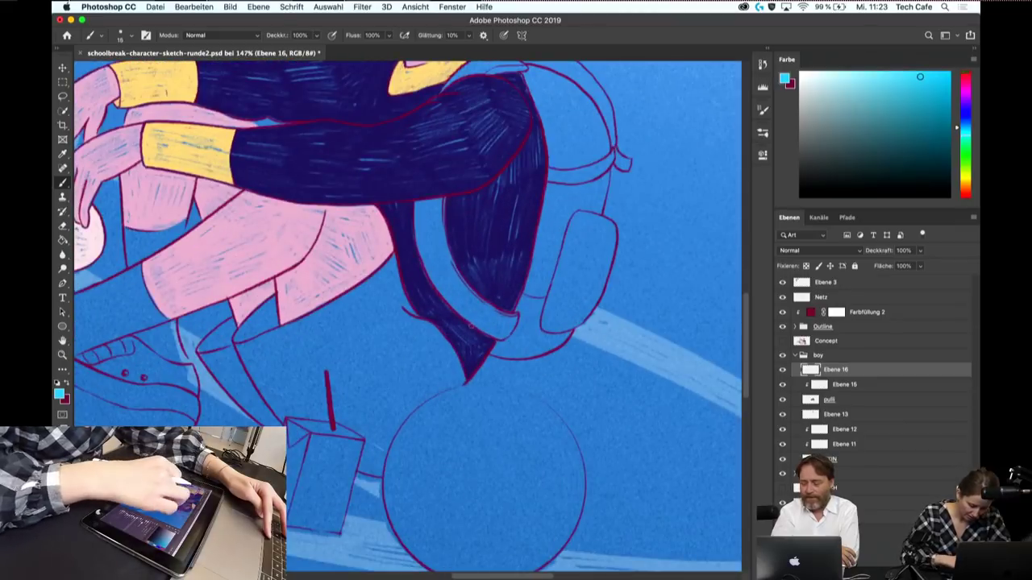
{"action": "scroll", "coordinate": [408, 316], "scroll_direction": "up", "scroll_amount": 1}
{"action": "scroll", "coordinate": [407, 316], "scroll_direction": "up", "scroll_amount": 1}
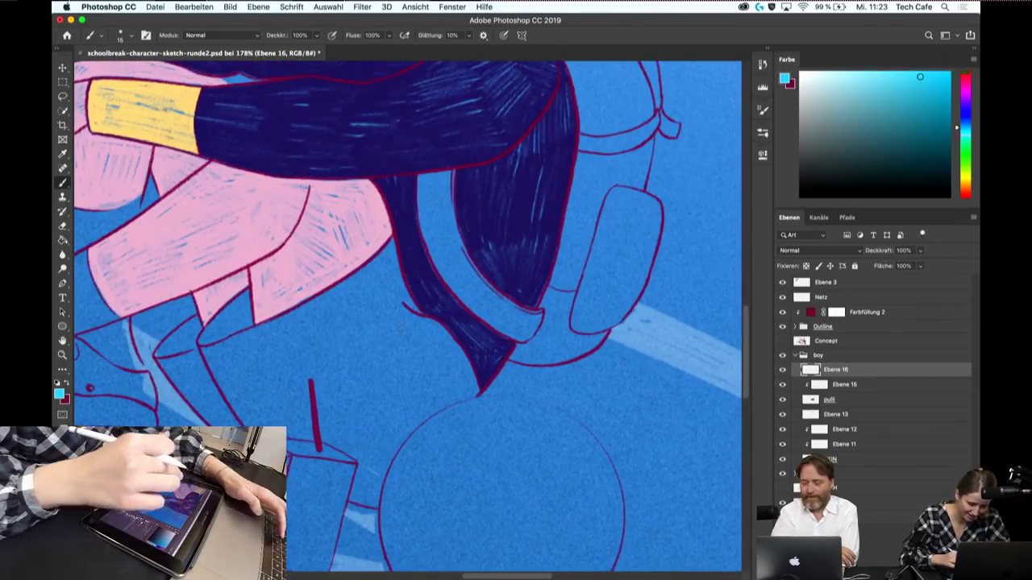
{"action": "mouse_move", "coordinate": [339, 329]}
{"action": "left_mouse_down"}
{"action": "mouse_move", "coordinate": [367, 400]}
{"action": "mouse_move", "coordinate": [393, 391]}
{"action": "left_mouse_up"}
{"action": "left_click_drag", "start_coordinate": [214, 372], "coordinate": [242, 424]}
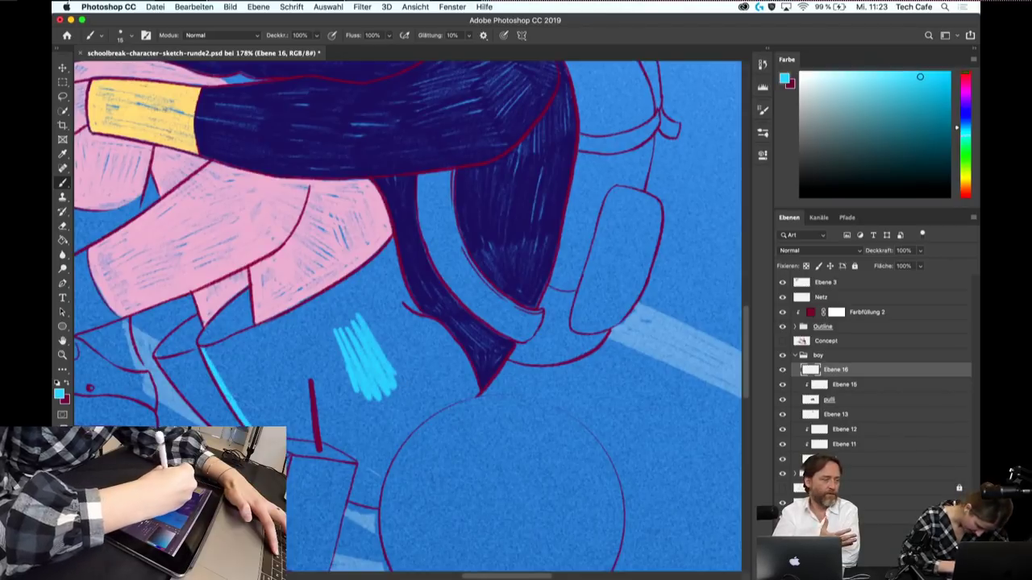
{"action": "left_click_drag", "start_coordinate": [233, 380], "coordinate": [256, 426]}
{"action": "left_click_drag", "start_coordinate": [246, 378], "coordinate": [274, 426]}
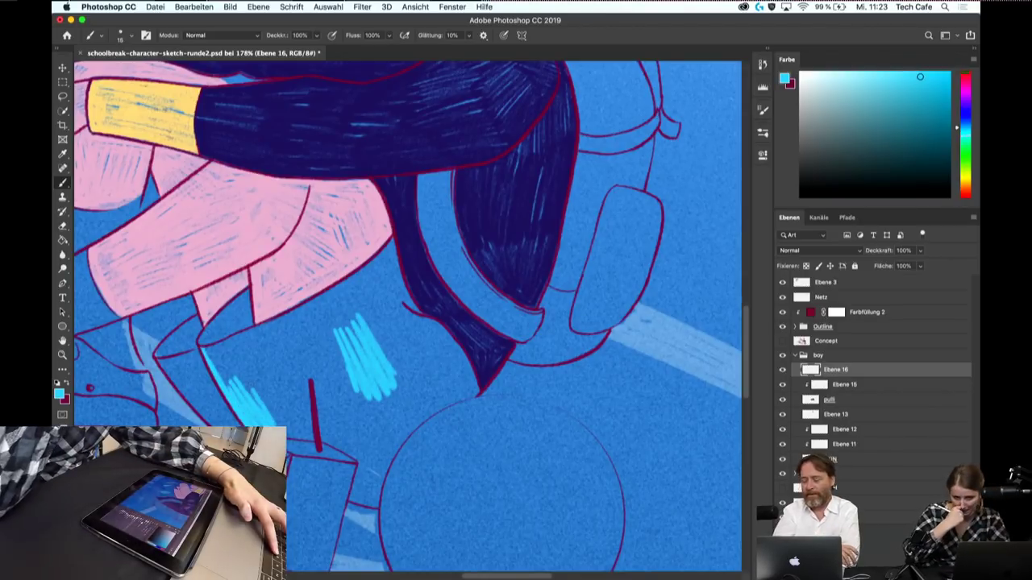
{"action": "mouse_move", "coordinate": [246, 370]}
{"action": "left_mouse_down"}
{"action": "mouse_move", "coordinate": [274, 426]}
{"action": "mouse_move", "coordinate": [311, 432]}
{"action": "left_mouse_up"}
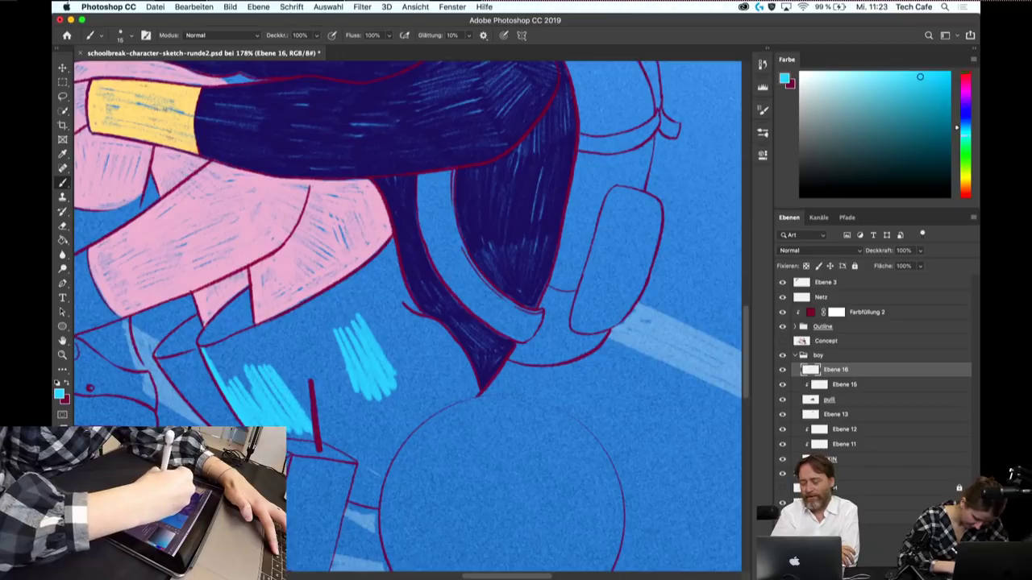
{"action": "left_click_drag", "start_coordinate": [319, 395], "coordinate": [348, 443]}
{"action": "mouse_move", "coordinate": [296, 353]}
{"action": "left_mouse_down"}
{"action": "mouse_move", "coordinate": [339, 442]}
{"action": "mouse_move", "coordinate": [358, 439]}
{"action": "left_mouse_up"}
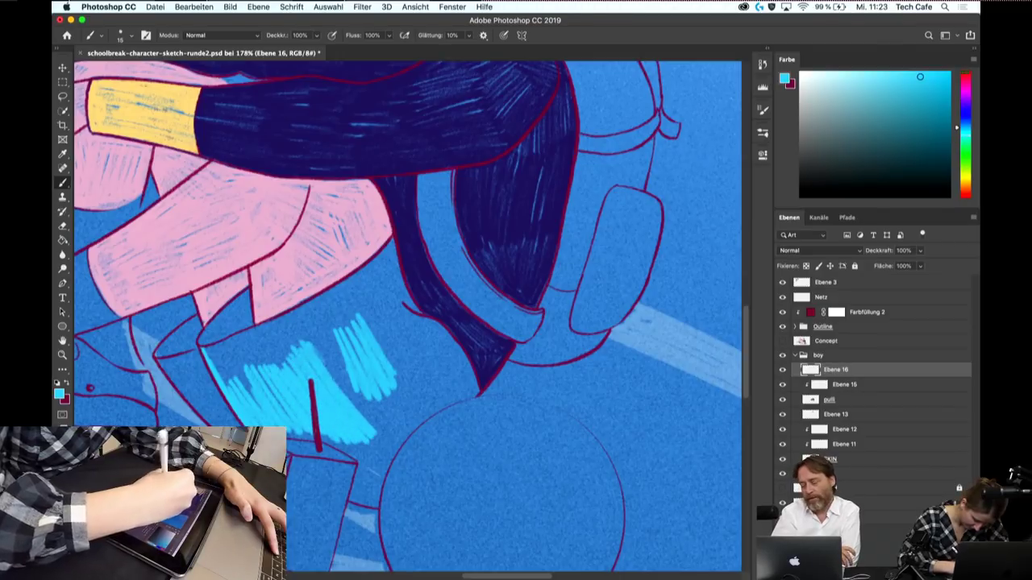
{"action": "mouse_move", "coordinate": [325, 340]}
{"action": "left_mouse_down"}
{"action": "mouse_move", "coordinate": [376, 432]}
{"action": "mouse_move", "coordinate": [379, 417]}
{"action": "mouse_move", "coordinate": [342, 353]}
{"action": "mouse_move", "coordinate": [415, 419]}
{"action": "left_mouse_up"}
- Extend the cyan hatching up toward the backpack strap and down to the ball and juice box
{"action": "left_click_drag", "start_coordinate": [387, 358], "coordinate": [421, 415]}
{"action": "mouse_move", "coordinate": [358, 313]}
{"action": "left_mouse_down"}
{"action": "mouse_move", "coordinate": [427, 402]}
{"action": "mouse_move", "coordinate": [431, 379]}
{"action": "left_mouse_up"}
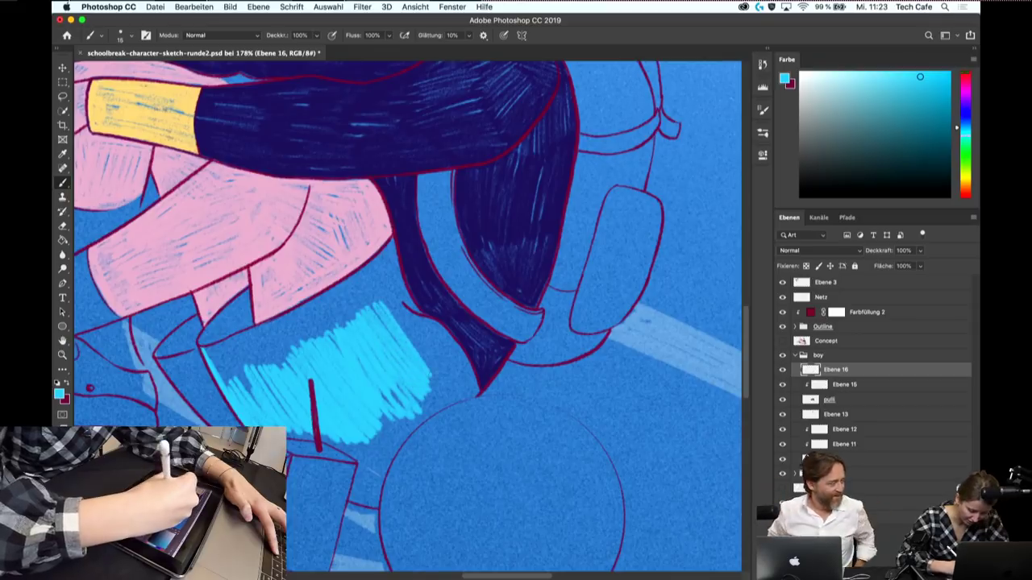
{"action": "left_click_drag", "start_coordinate": [384, 274], "coordinate": [421, 354]}
{"action": "mouse_move", "coordinate": [387, 257]}
{"action": "left_mouse_down"}
{"action": "mouse_move", "coordinate": [420, 330]}
{"action": "mouse_move", "coordinate": [461, 384]}
{"action": "left_mouse_up"}
{"action": "mouse_move", "coordinate": [422, 343]}
{"action": "left_mouse_down"}
{"action": "mouse_move", "coordinate": [460, 400]}
{"action": "mouse_move", "coordinate": [458, 424]}
{"action": "mouse_move", "coordinate": [445, 426]}
{"action": "left_mouse_up"}
{"action": "left_click_drag", "start_coordinate": [403, 383], "coordinate": [450, 437]}
{"action": "left_click_drag", "start_coordinate": [411, 408], "coordinate": [435, 440]}
{"action": "mouse_move", "coordinate": [374, 429]}
{"action": "left_mouse_down"}
{"action": "mouse_move", "coordinate": [398, 464]}
{"action": "mouse_move", "coordinate": [410, 463]}
{"action": "left_mouse_up"}
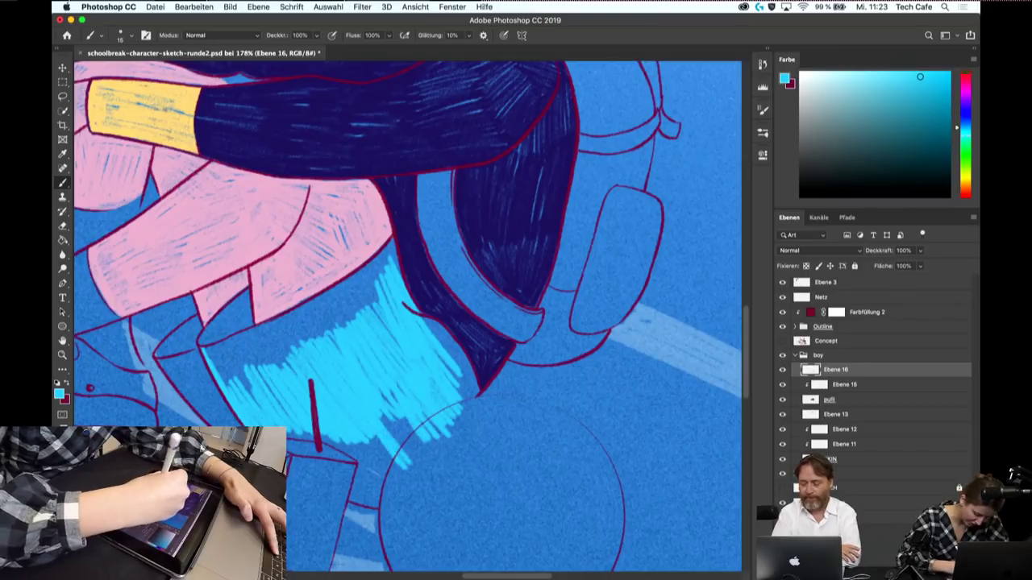
{"action": "left_click_drag", "start_coordinate": [384, 411], "coordinate": [429, 453]}
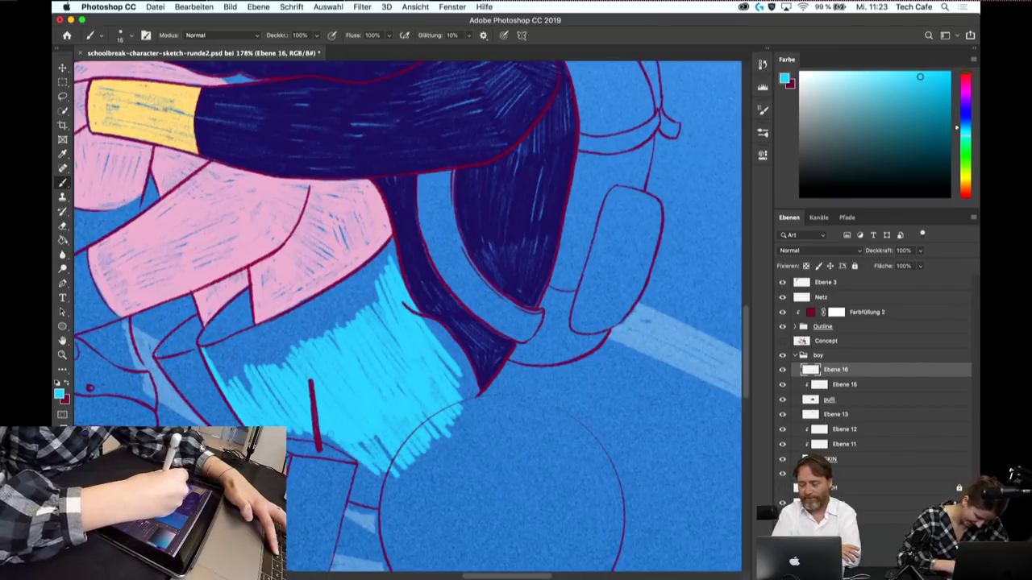
- Hatch cyan into the left corner of the shorts
{"action": "scroll", "coordinate": [483, 328], "scroll_direction": "up", "scroll_amount": 5}
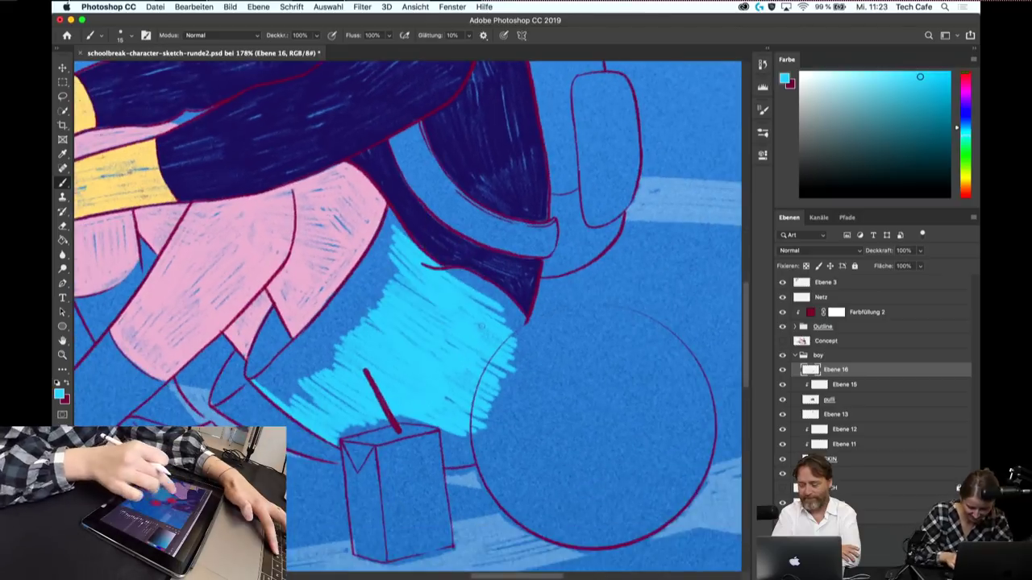
{"action": "scroll", "coordinate": [483, 327], "scroll_direction": "down", "scroll_amount": 5}
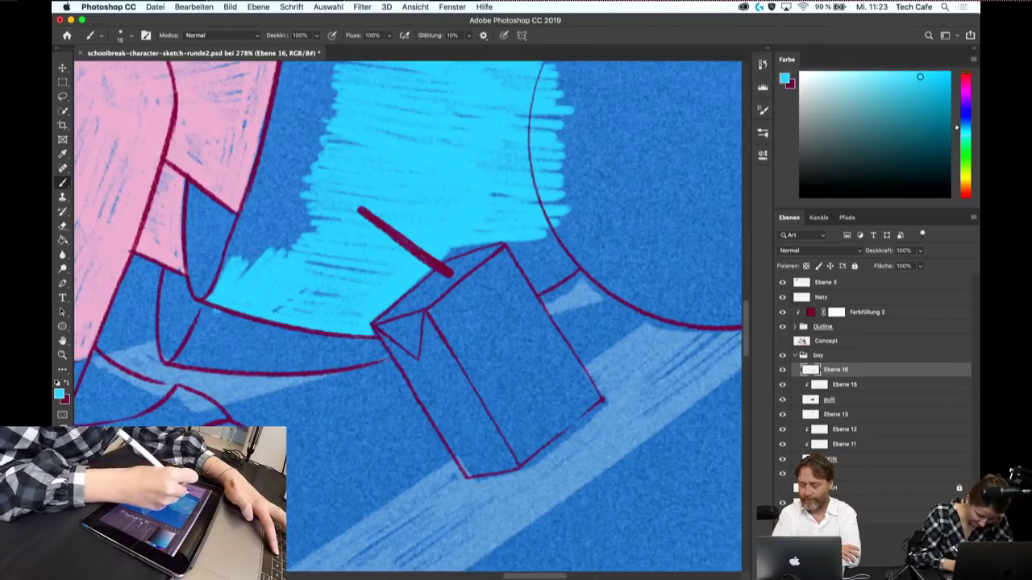
{"action": "left_click_drag", "start_coordinate": [282, 174], "coordinate": [246, 258]}
{"action": "left_click_drag", "start_coordinate": [310, 181], "coordinate": [250, 270]}
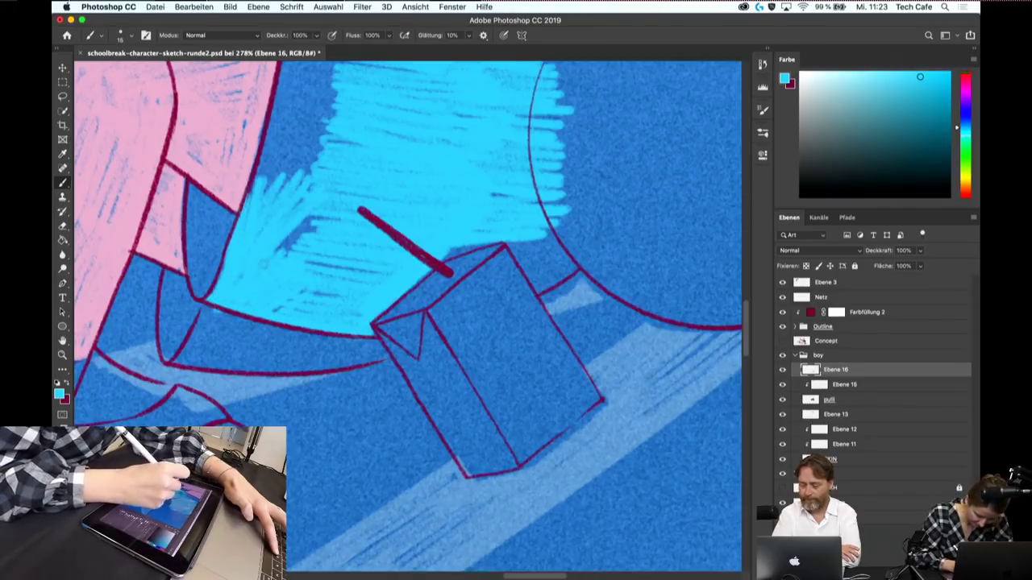
{"action": "left_click_drag", "start_coordinate": [322, 218], "coordinate": [266, 266]}
{"action": "scroll", "coordinate": [408, 315], "scroll_direction": "down", "scroll_amount": 3}
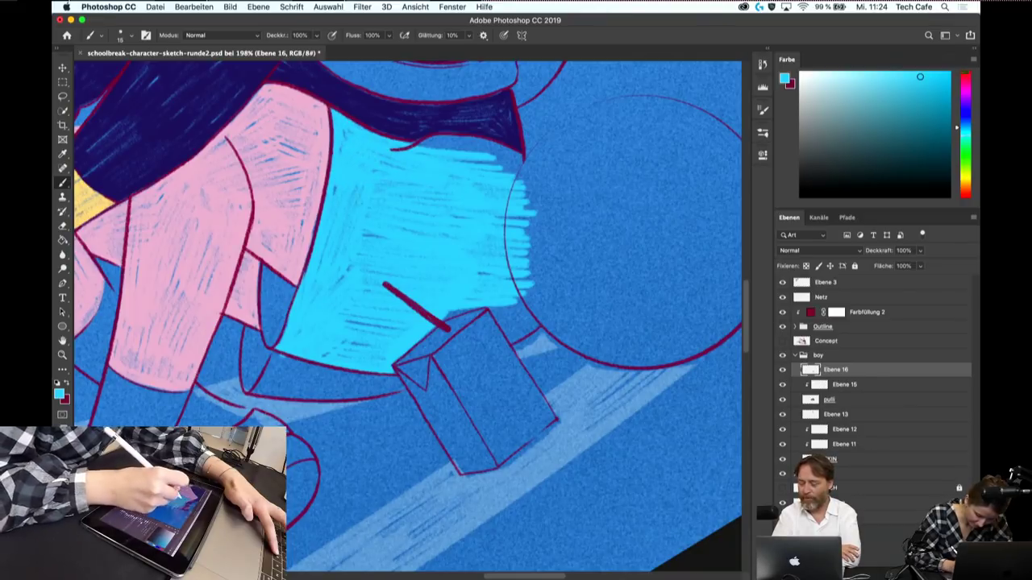
- With the canvas rotated, hatch cyan along the dark sweater edge and around the juice box
{"action": "left_click_drag", "start_coordinate": [386, 237], "coordinate": [564, 230]}
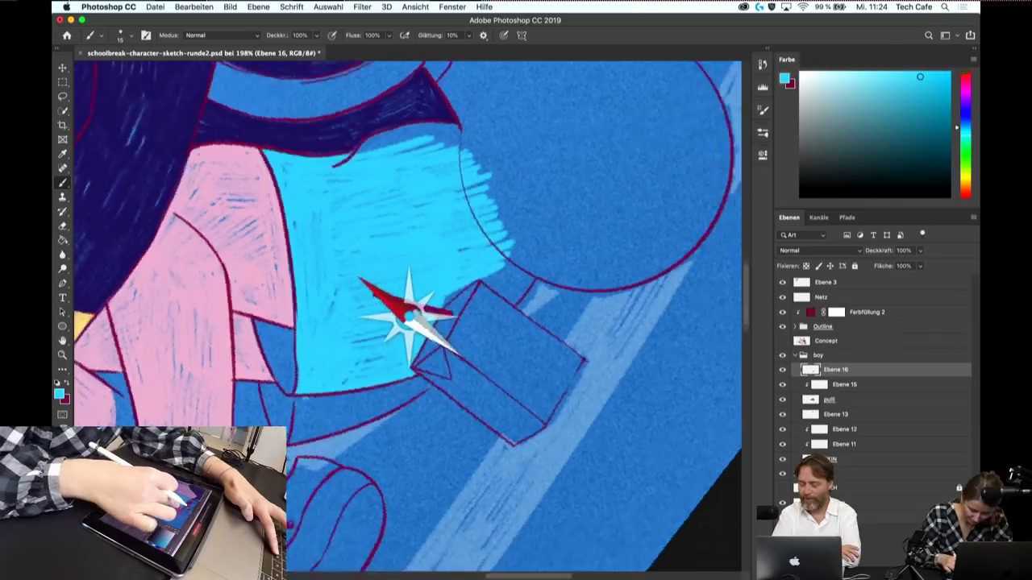
{"action": "left_click_drag", "start_coordinate": [339, 134], "coordinate": [277, 200]}
{"action": "left_click_drag", "start_coordinate": [314, 158], "coordinate": [274, 208]}
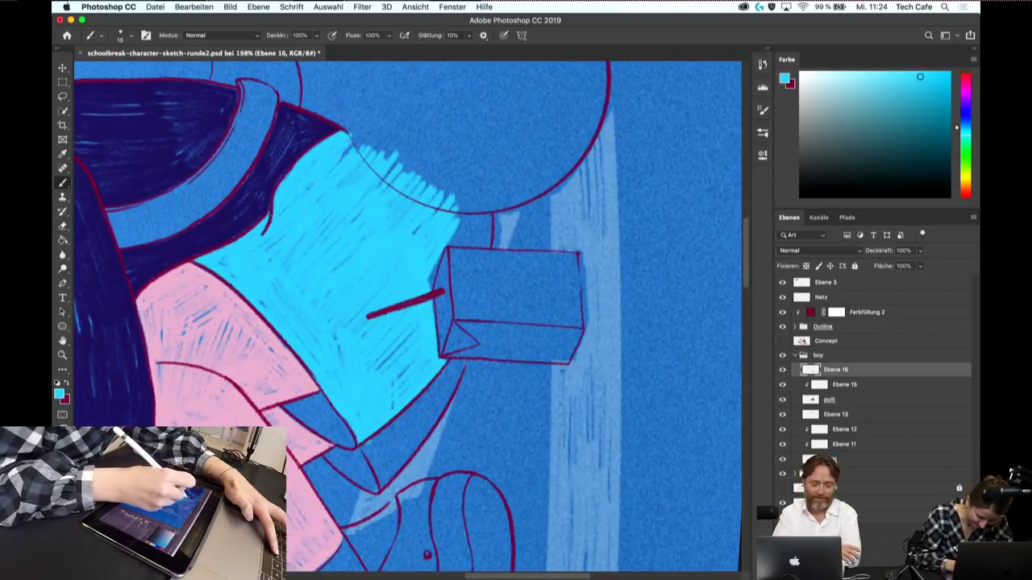
{"action": "left_click_drag", "start_coordinate": [438, 260], "coordinate": [432, 289]}
{"action": "left_click_drag", "start_coordinate": [471, 202], "coordinate": [445, 260]}
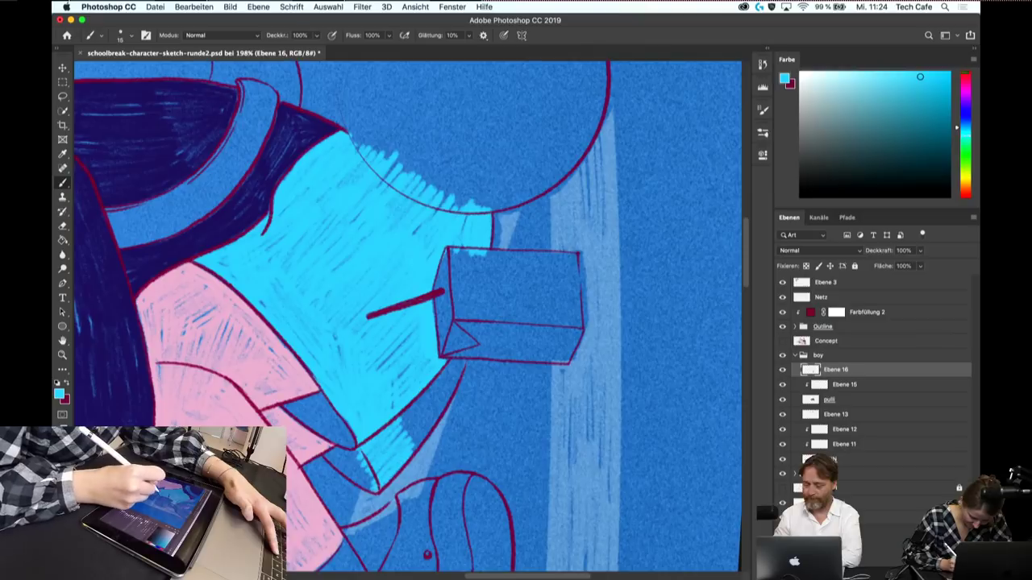
{"action": "left_click_drag", "start_coordinate": [431, 387], "coordinate": [402, 420]}
{"action": "left_click_drag", "start_coordinate": [451, 392], "coordinate": [435, 423]}
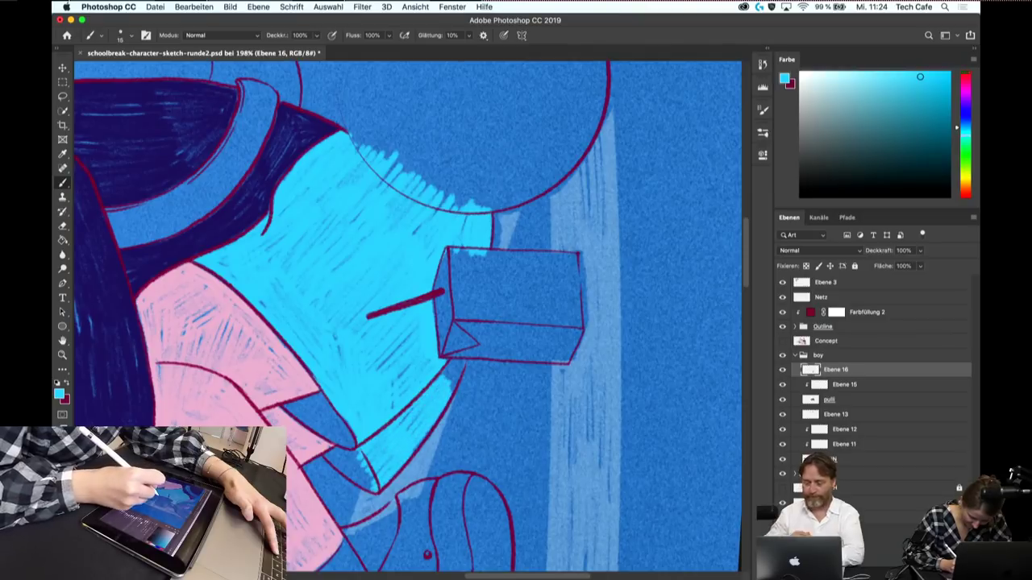
{"action": "left_click_drag", "start_coordinate": [462, 366], "coordinate": [452, 390]}
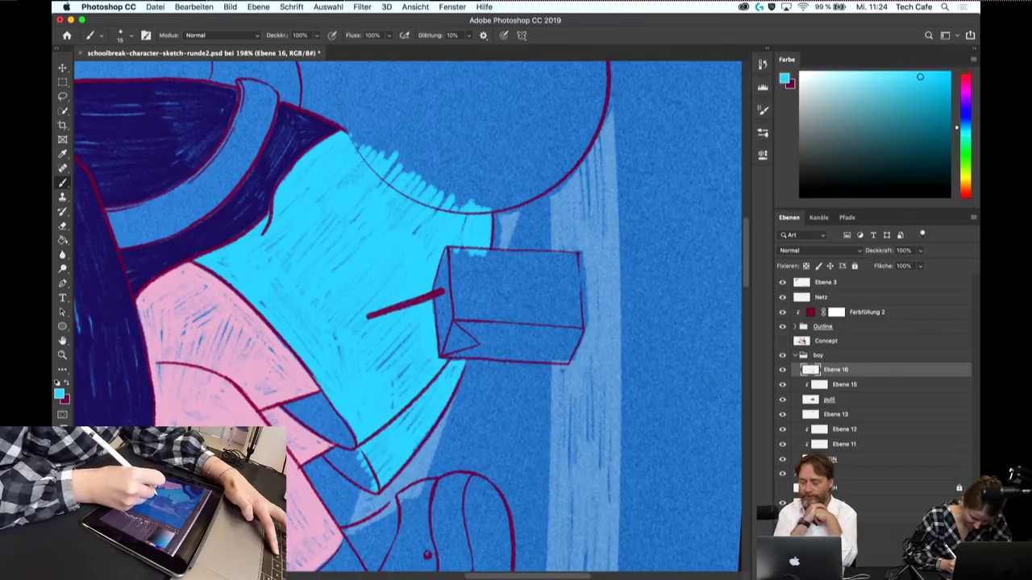
- Erase the cyan hatching that overlaps the ball's left edge
{"action": "mouse_move", "coordinate": [484, 241]}
{"action": "left_mouse_down"}
{"action": "mouse_move", "coordinate": [524, 306]}
{"action": "mouse_move", "coordinate": [451, 234]}
{"action": "left_mouse_up"}
{"action": "key", "text": "e"}
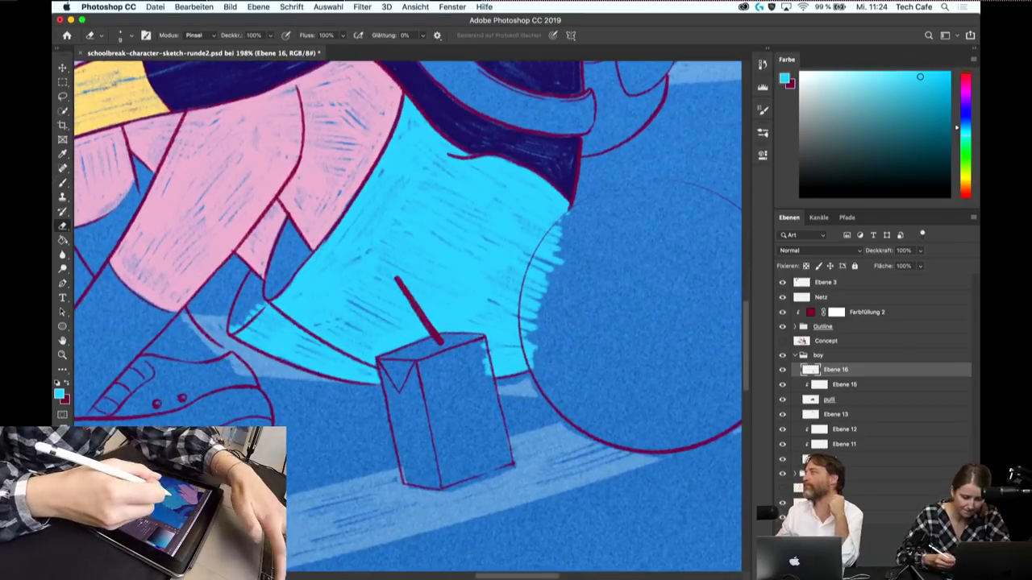
{"action": "mouse_move", "coordinate": [552, 235]}
{"action": "left_mouse_down"}
{"action": "mouse_move", "coordinate": [556, 263]}
{"action": "mouse_move", "coordinate": [528, 322]}
{"action": "left_mouse_up"}
{"action": "left_click_drag", "start_coordinate": [532, 270], "coordinate": [532, 369]}
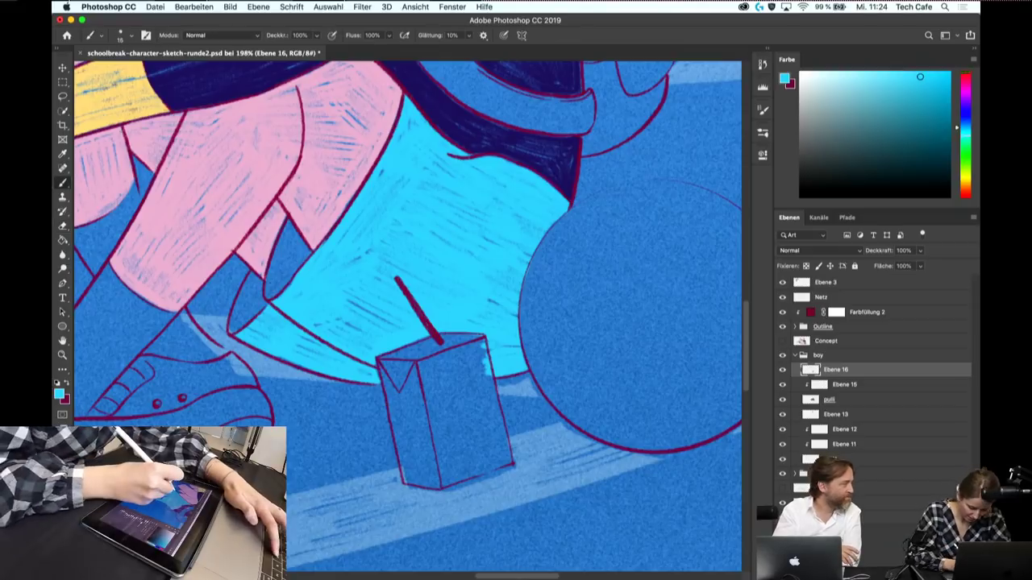
- Return to the Brush, zoom out to the whole illustration, and save it
{"action": "key", "text": "b"}
{"action": "key", "text": "super+minus"}
{"action": "key", "text": "super+minus"}
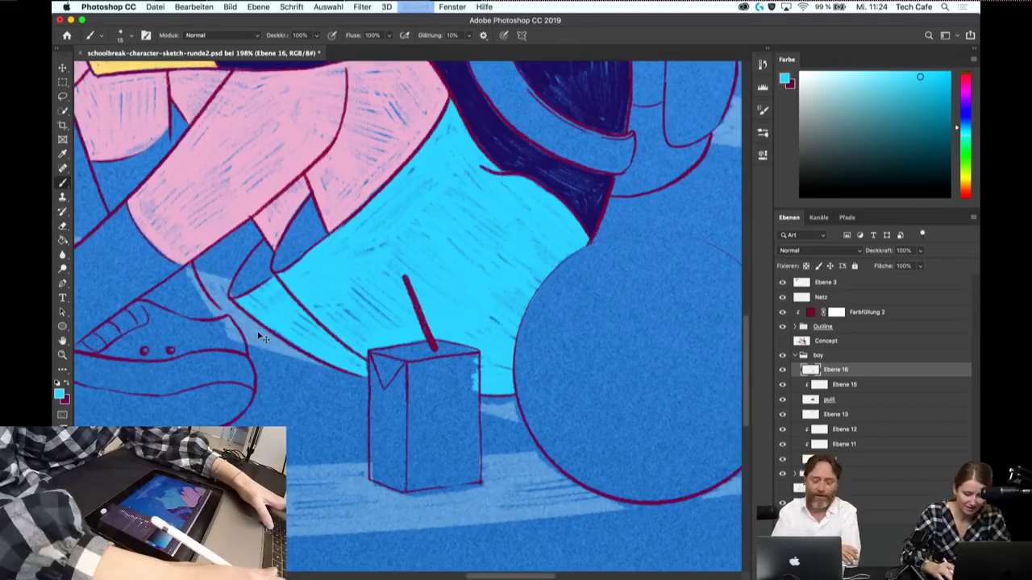
{"action": "key", "text": "super+minus"}
{"action": "key", "text": "super+s"}
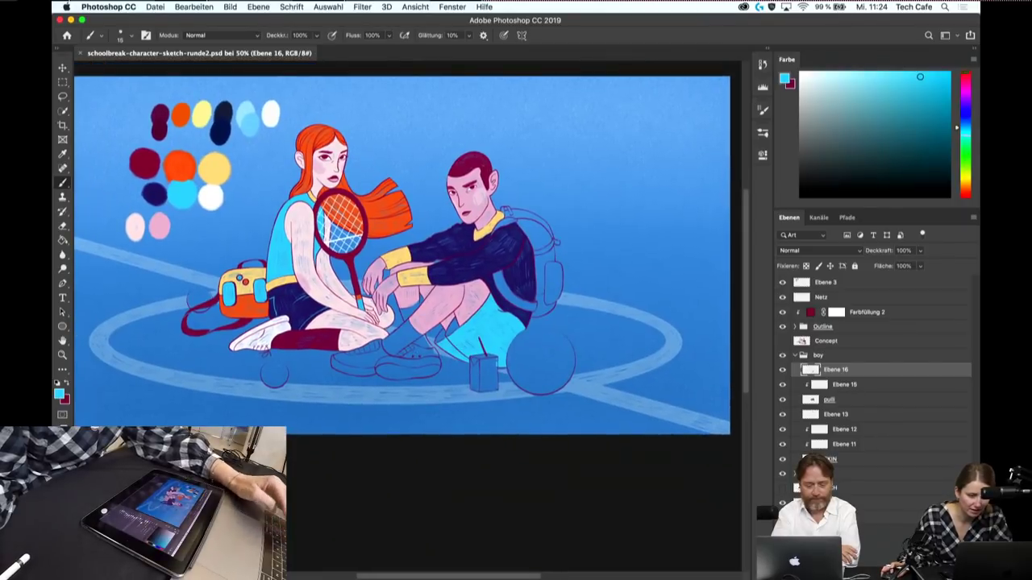
- Zoom to 100% on the boy, add a light-blue stroke to the juice box, and save
{"action": "key", "text": "z"}
{"action": "left_click", "coordinate": [484, 337]}
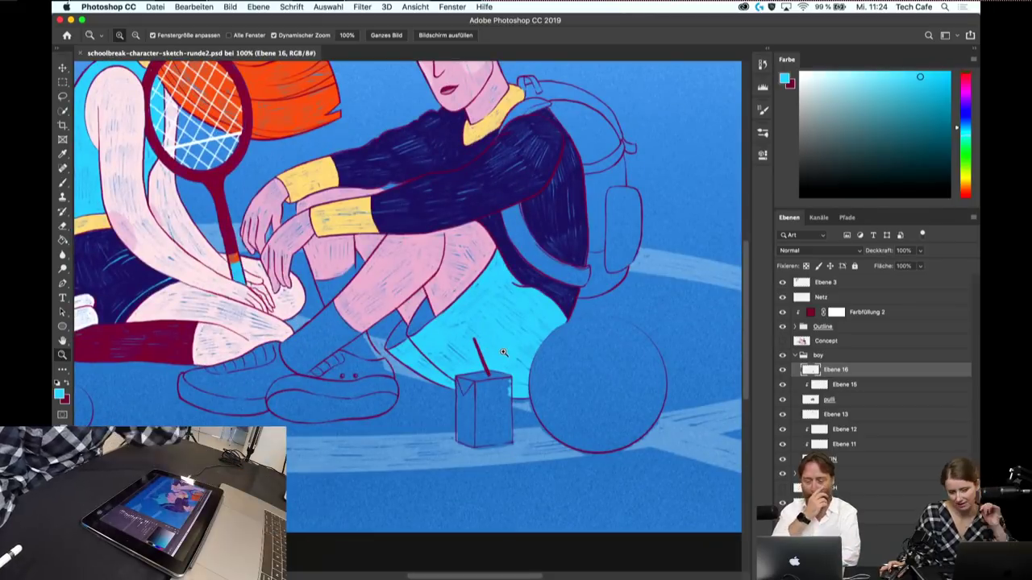
{"action": "key", "text": "b"}
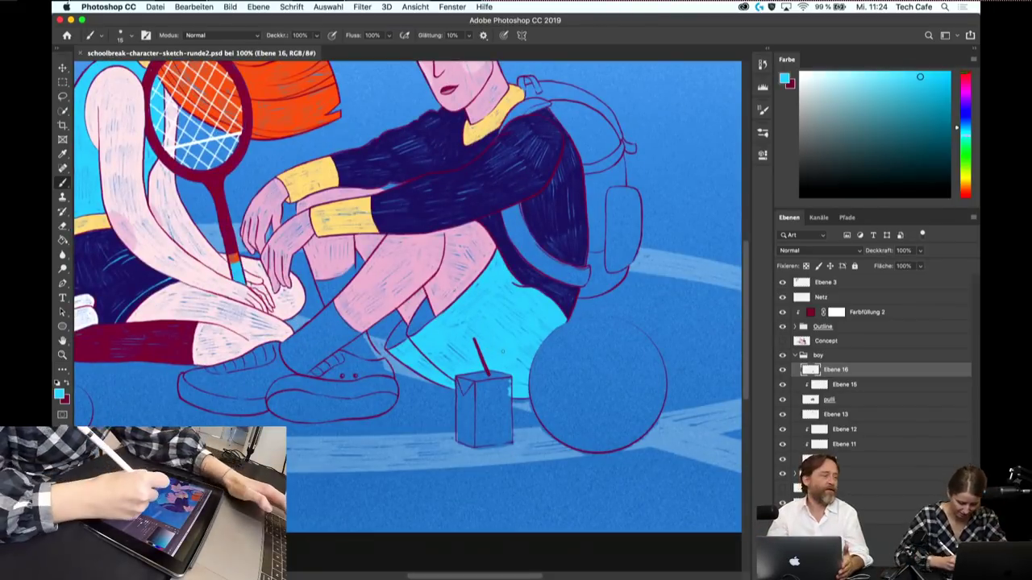
{"action": "left_click_drag", "start_coordinate": [506, 385], "coordinate": [502, 401]}
{"action": "key", "text": "e"}
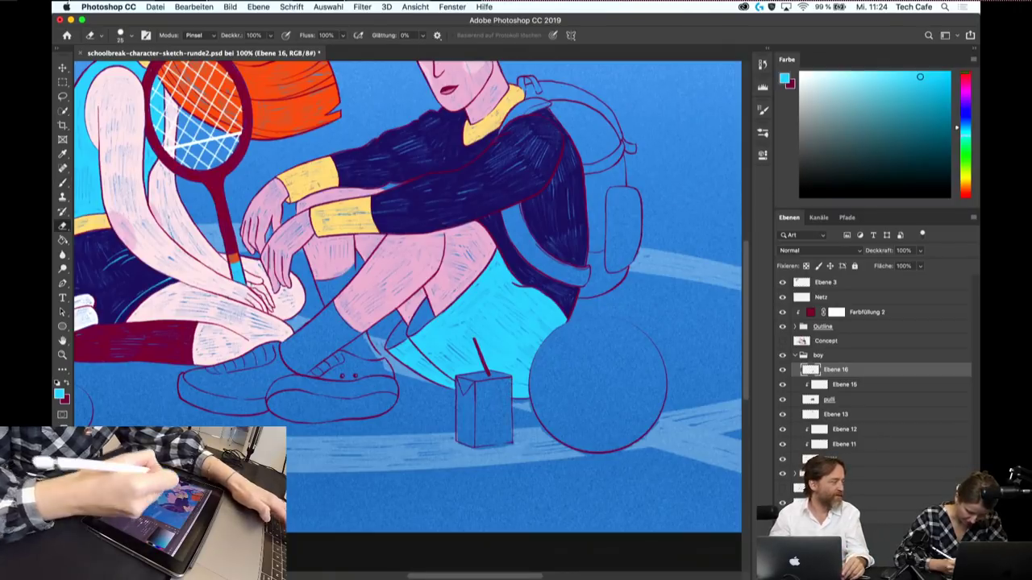
{"action": "key", "text": "ctrl+s"}
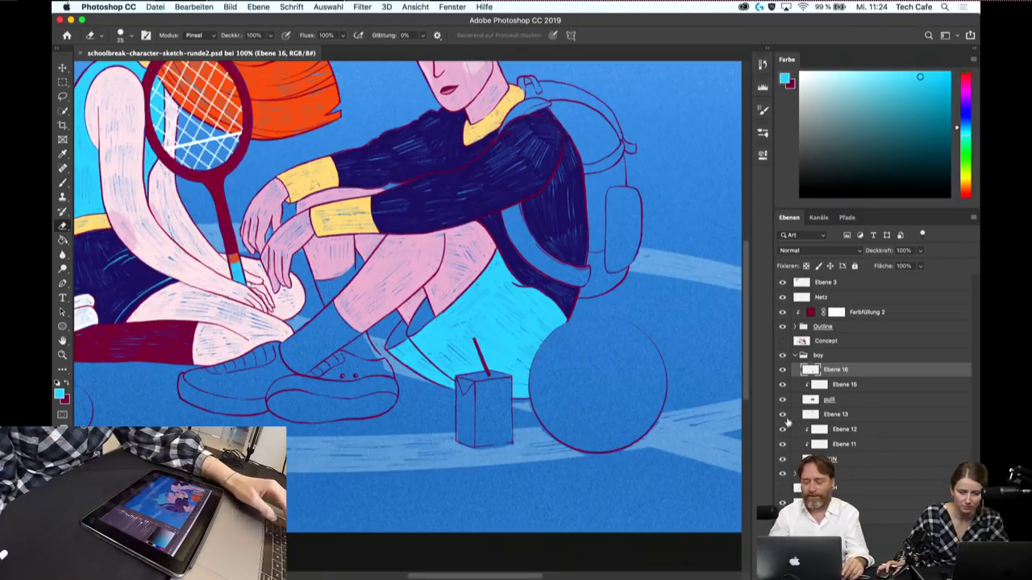
- Pick the sweater's dark navy and fill the triangle between the boy's leg and shorts
{"action": "key", "text": "b"}
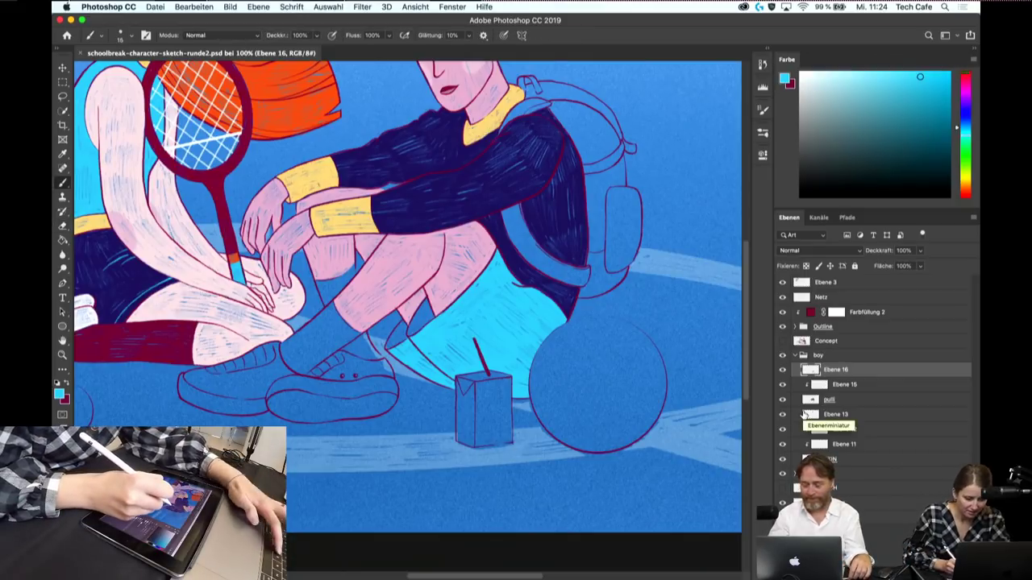
{"action": "left_click", "coordinate": [559, 220], "text": "alt"}
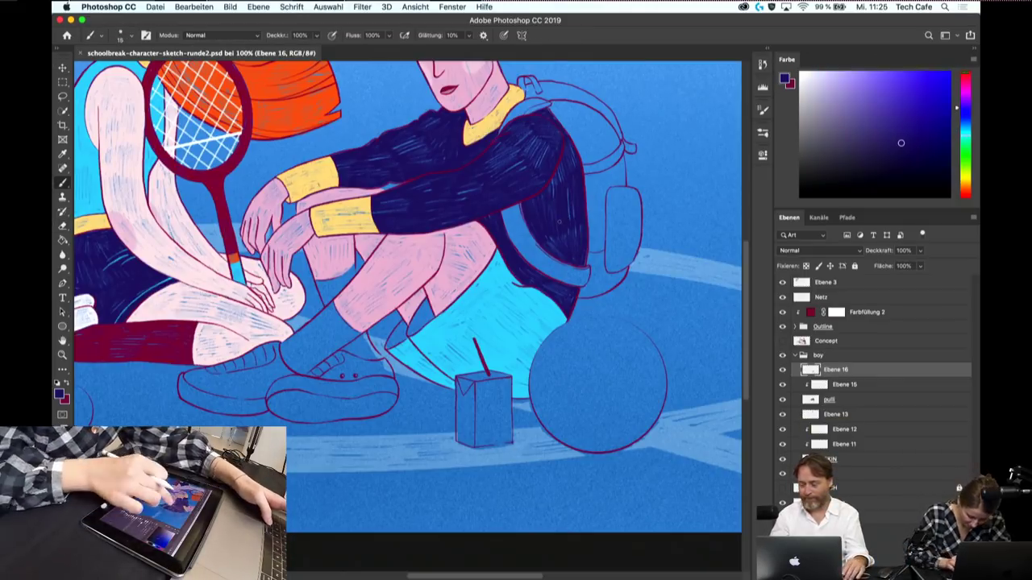
{"action": "scroll", "coordinate": [486, 326], "scroll_direction": "up", "scroll_amount": 3}
{"action": "scroll", "coordinate": [486, 325], "scroll_direction": "up", "scroll_amount": 3}
{"action": "mouse_move", "coordinate": [262, 244]}
{"action": "left_mouse_down"}
{"action": "mouse_move", "coordinate": [200, 355]}
{"action": "mouse_move", "coordinate": [278, 296]}
{"action": "left_mouse_up"}
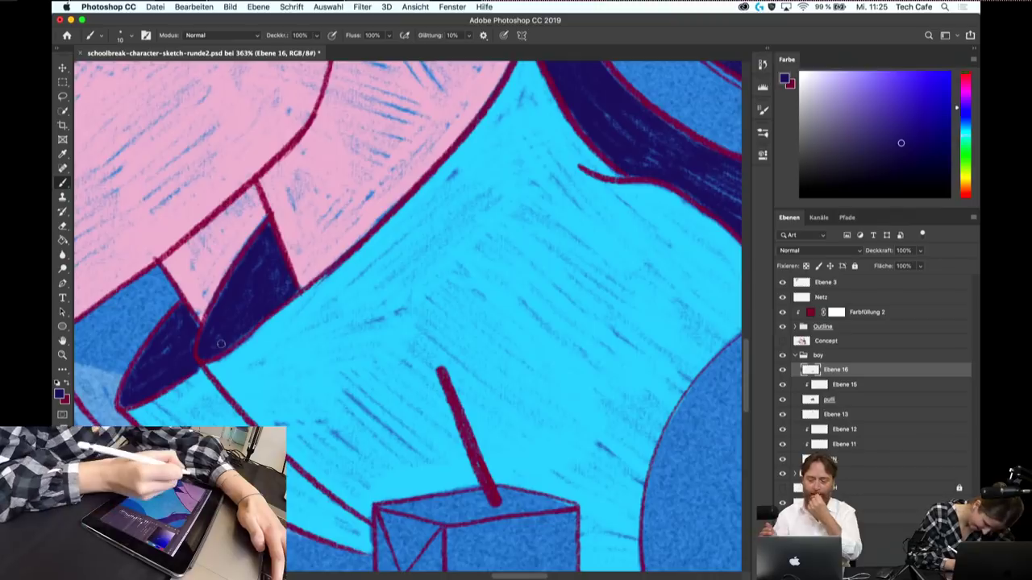
- Zoom out to about 90% and save the illustration
{"action": "scroll", "coordinate": [408, 316], "scroll_direction": "down", "scroll_amount": 3}
{"action": "scroll", "coordinate": [408, 316], "scroll_direction": "down", "scroll_amount": 2}
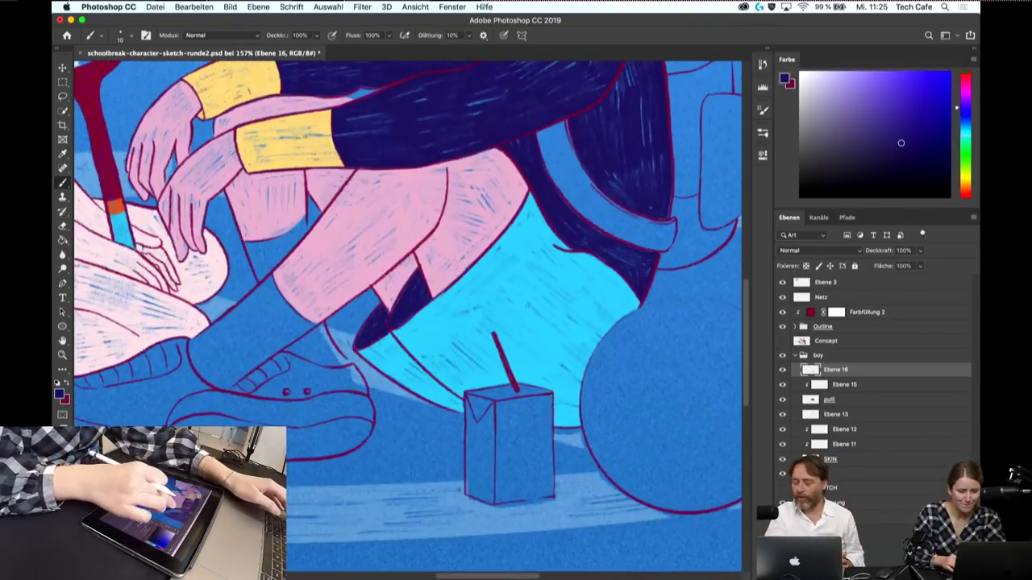
{"action": "scroll", "coordinate": [408, 316], "scroll_direction": "down", "scroll_amount": 2}
{"action": "scroll", "coordinate": [407, 316], "scroll_direction": "down", "scroll_amount": 2}
{"action": "key", "text": "super+s"}
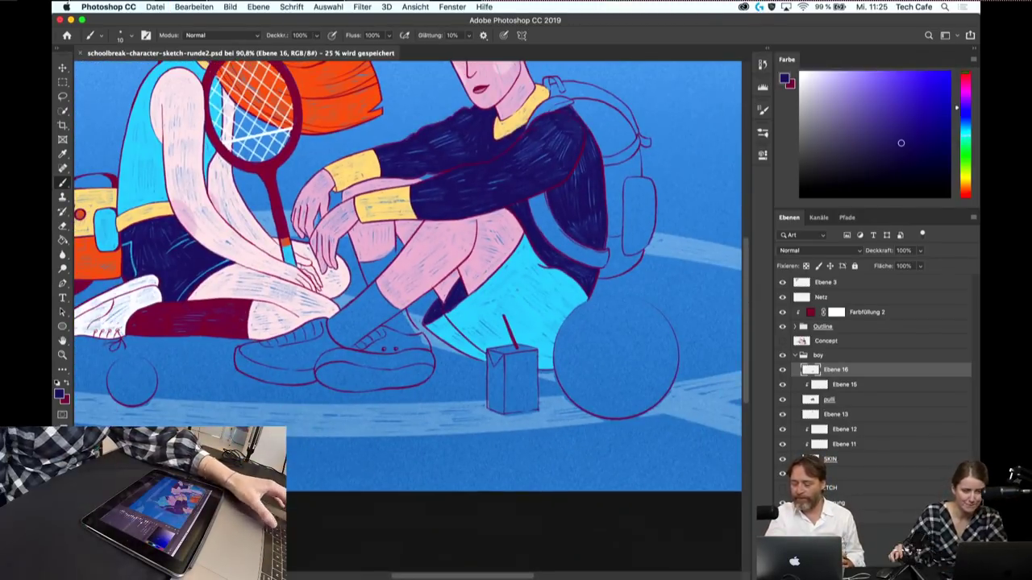
- Pan across the court to review both characters, the girl's bag and the boy's backpack
{"action": "left_click_drag", "start_coordinate": [566, 293], "coordinate": [603, 321]}
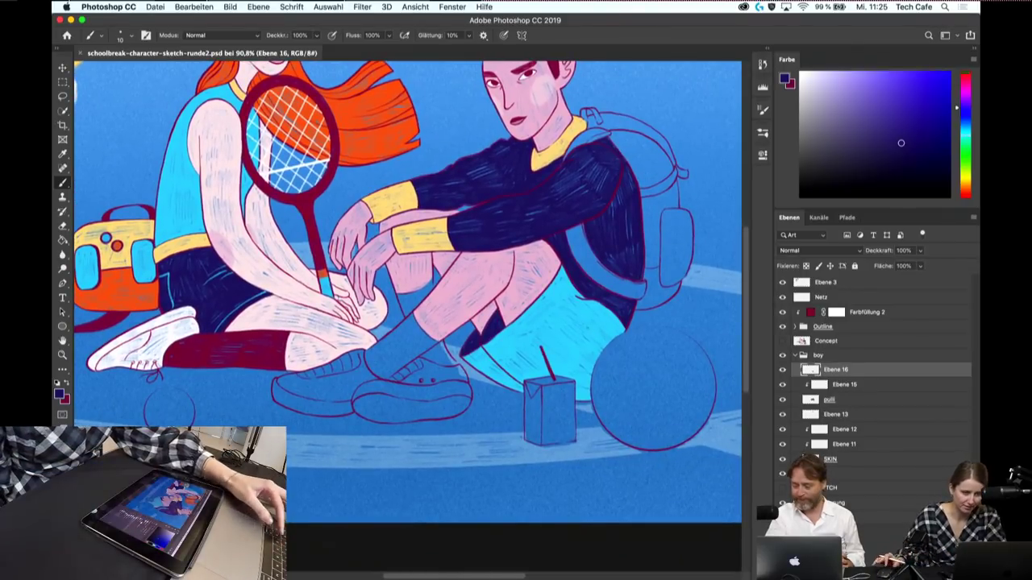
{"action": "mouse_move", "coordinate": [477, 301]}
{"action": "left_mouse_down"}
{"action": "mouse_move", "coordinate": [478, 354]}
{"action": "mouse_move", "coordinate": [587, 369]}
{"action": "mouse_move", "coordinate": [487, 353]}
{"action": "left_mouse_up"}
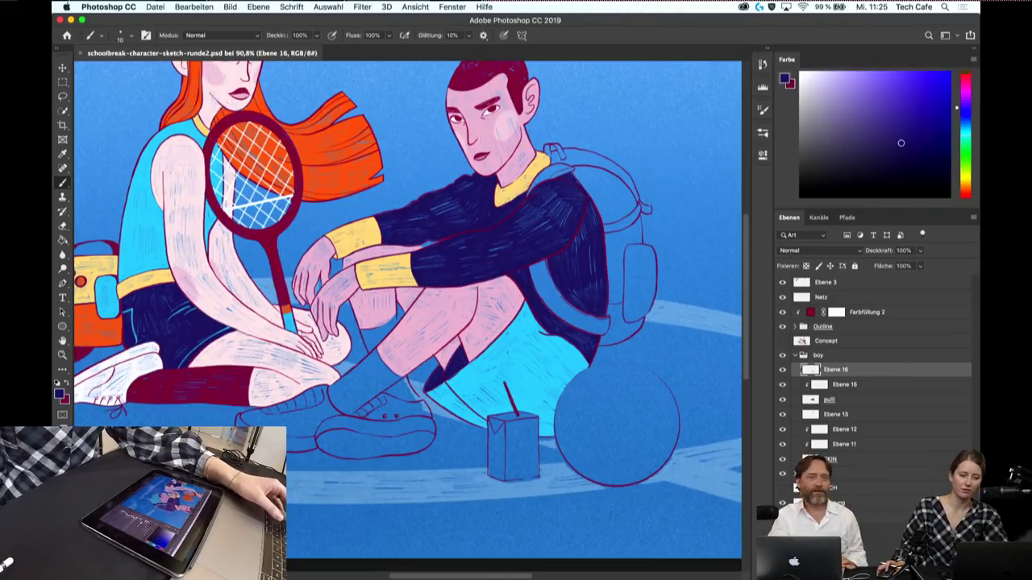
{"action": "mouse_move", "coordinate": [470, 329]}
{"action": "left_mouse_down"}
{"action": "mouse_move", "coordinate": [603, 320]}
{"action": "mouse_move", "coordinate": [301, 284]}
{"action": "left_mouse_up"}
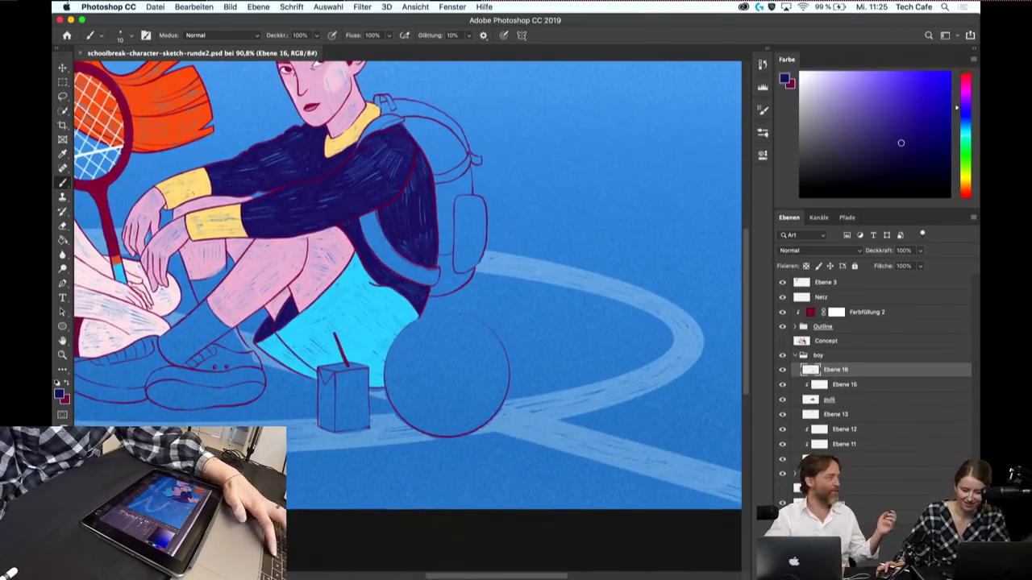
{"action": "mouse_move", "coordinate": [288, 341]}
{"action": "left_mouse_down"}
{"action": "mouse_move", "coordinate": [547, 330]}
{"action": "mouse_move", "coordinate": [703, 423]}
{"action": "left_mouse_up"}
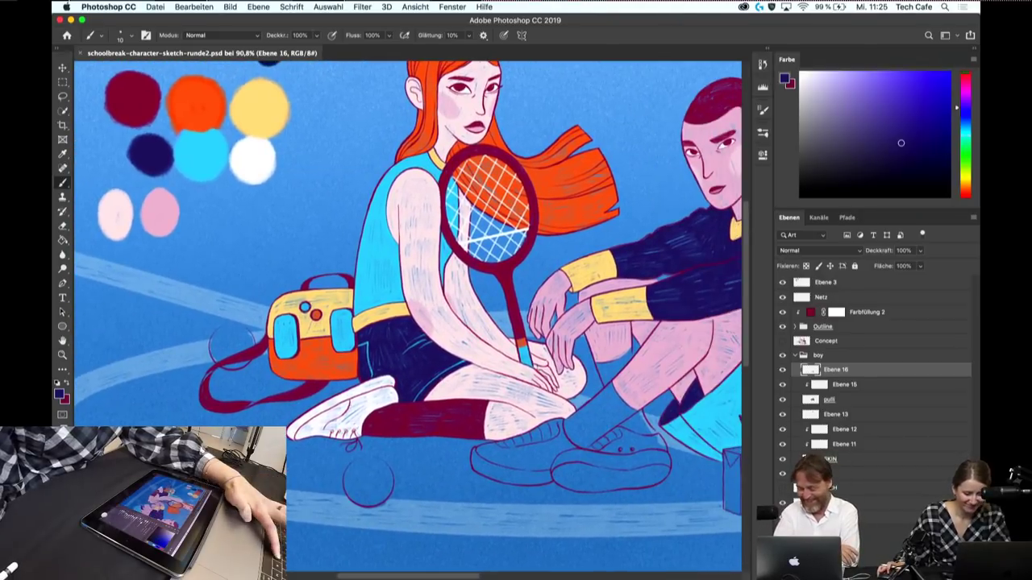
{"action": "left_click_drag", "start_coordinate": [454, 370], "coordinate": [297, 334]}
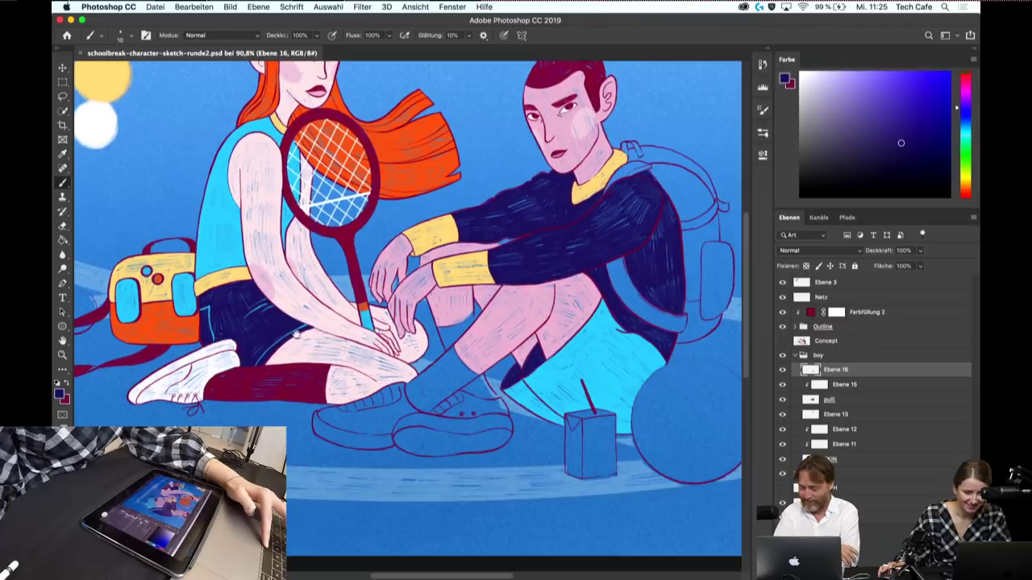
{"action": "scroll", "coordinate": [297, 334], "scroll_direction": "right", "scroll_amount": 2}
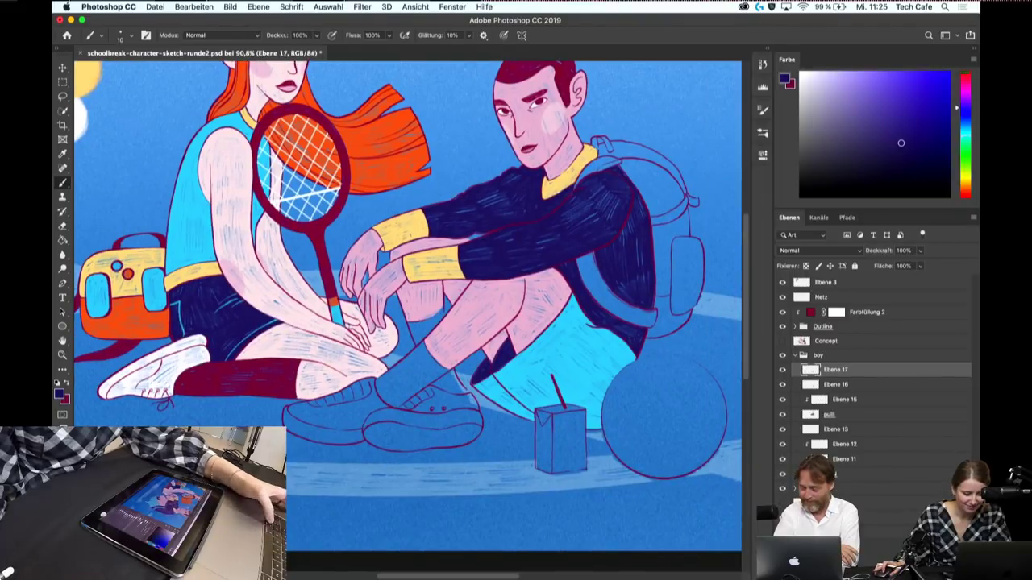
- Add a new layer clipped to the shorts layer and pick orange from the swatches
{"action": "key", "text": "super+shift+alt+n"}
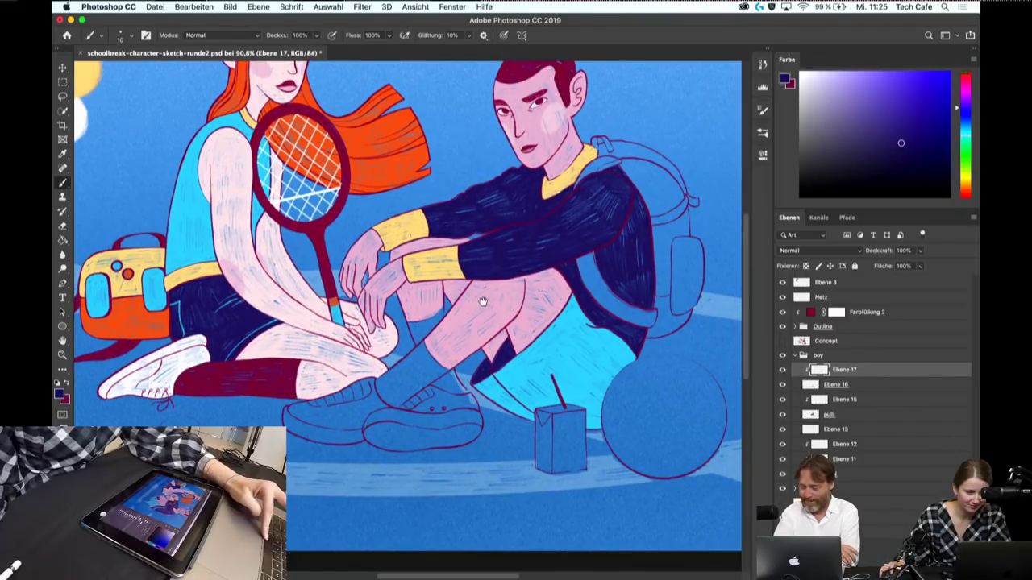
{"action": "scroll", "coordinate": [408, 307], "scroll_direction": "left", "scroll_amount": 5}
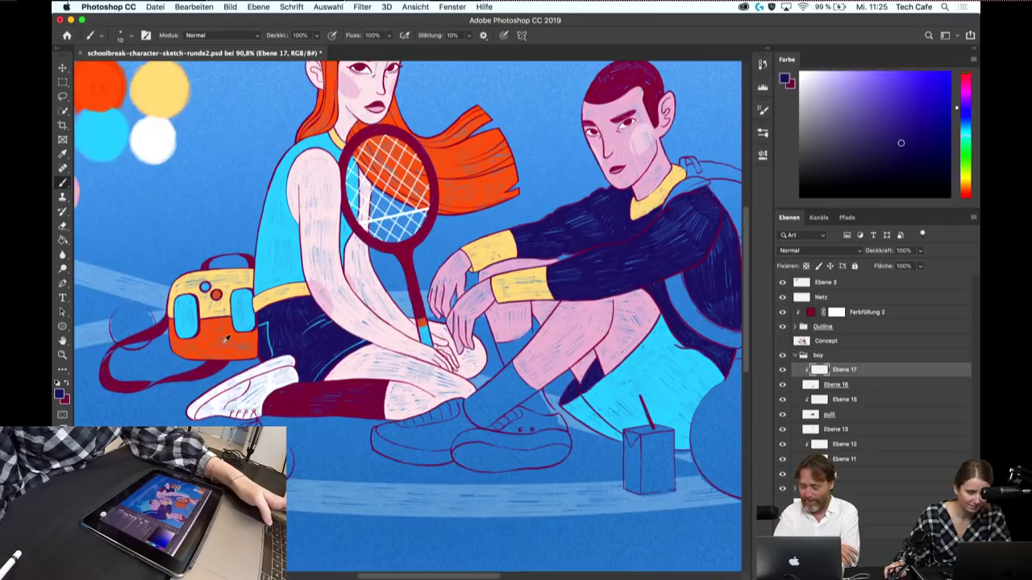
{"action": "left_click", "coordinate": [101, 84], "text": "alt"}
{"action": "left_click_drag", "start_coordinate": [539, 362], "coordinate": [431, 337]}
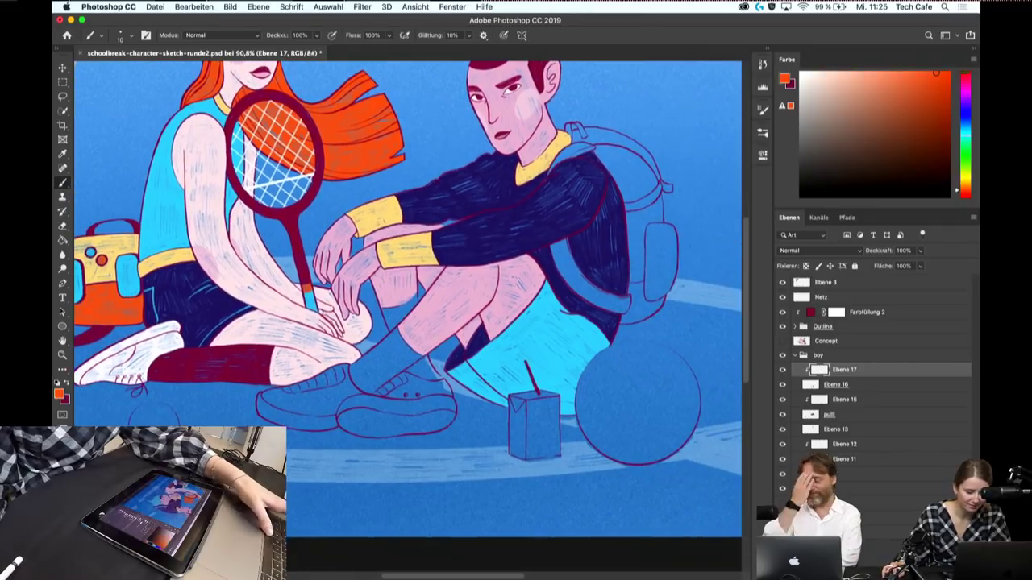
- Zoom in on the boy's shorts and rotate the view to a comfortable stripe angle
{"action": "key", "text": "z"}
{"action": "double_click", "coordinate": [579, 345]}
{"action": "left_click", "coordinate": [578, 345]}
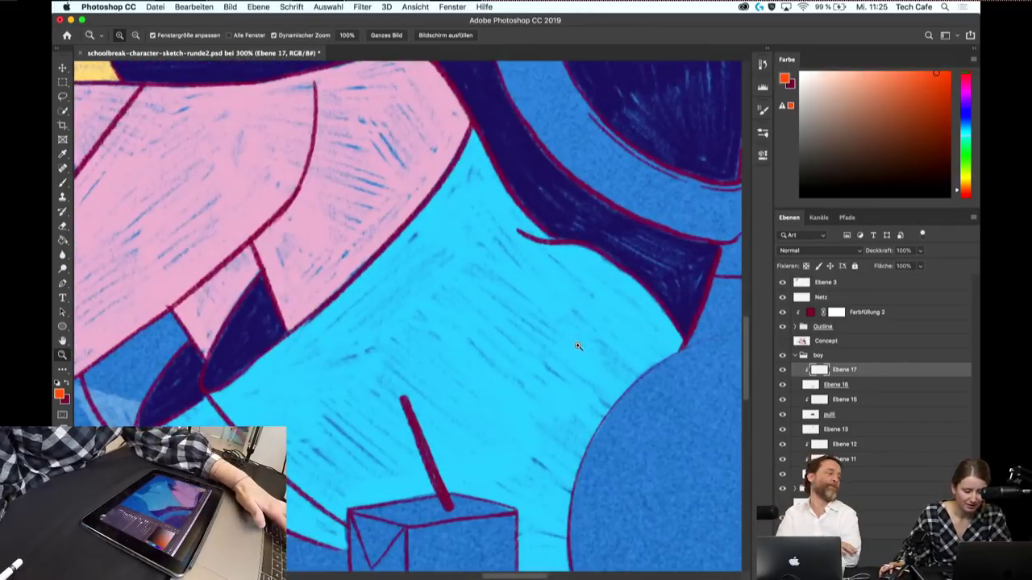
{"action": "key", "text": "r"}
{"action": "left_click_drag", "start_coordinate": [581, 343], "coordinate": [420, 276]}
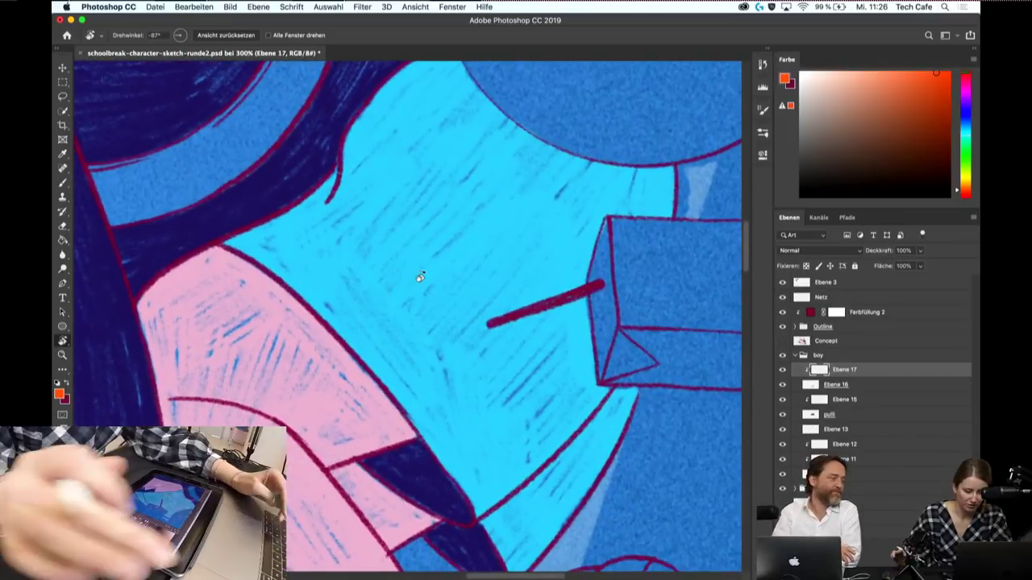
{"action": "key", "text": "super+minus"}
{"action": "key", "text": "b"}
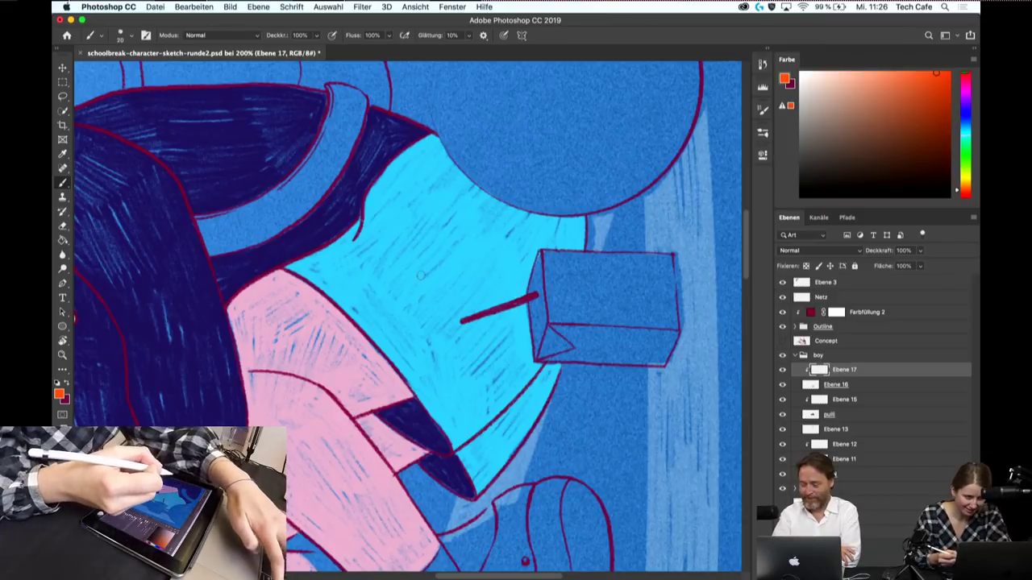
- Set the brush to size 20 and paint two parallel orange stripes down the shorts
{"action": "key", "text": "bracketright"}
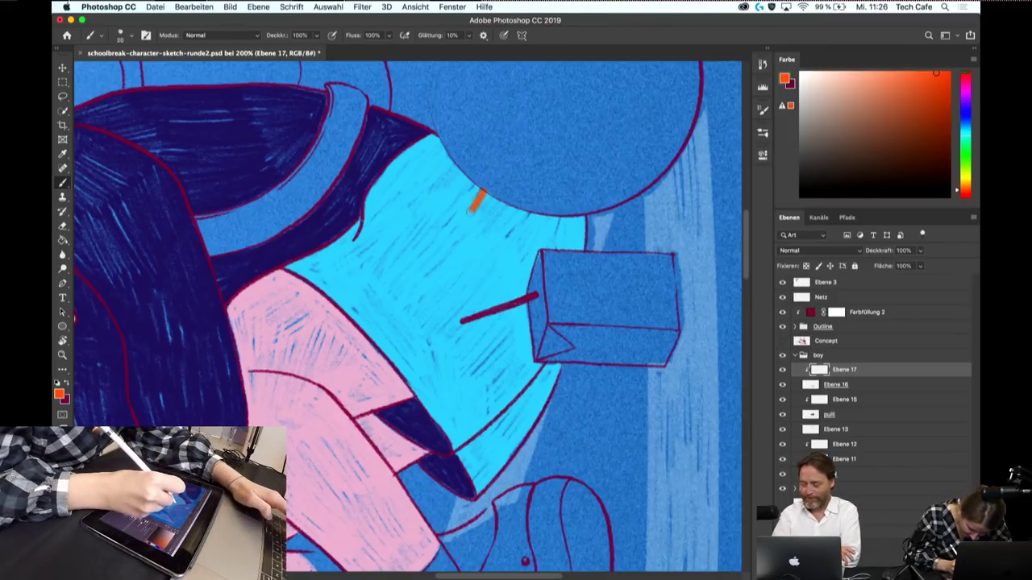
{"action": "left_click_drag", "start_coordinate": [471, 211], "coordinate": [355, 323]}
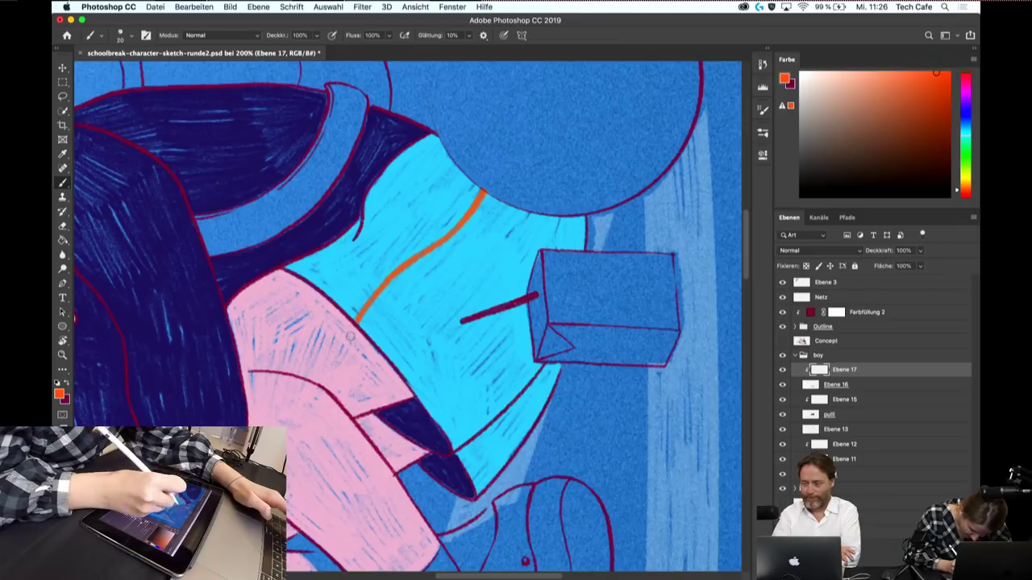
{"action": "left_click_drag", "start_coordinate": [483, 193], "coordinate": [426, 256]}
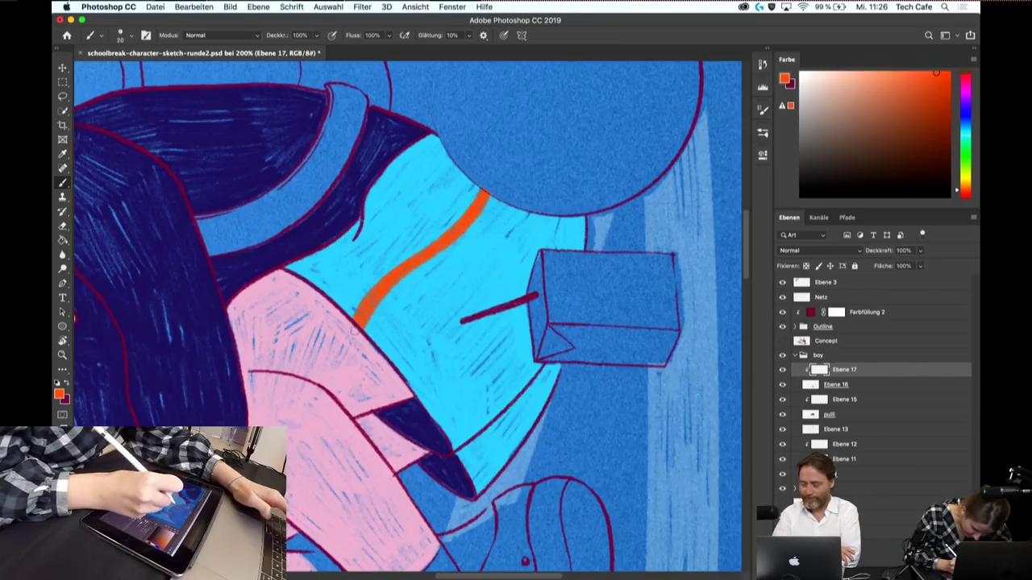
{"action": "left_click_drag", "start_coordinate": [489, 235], "coordinate": [375, 347]}
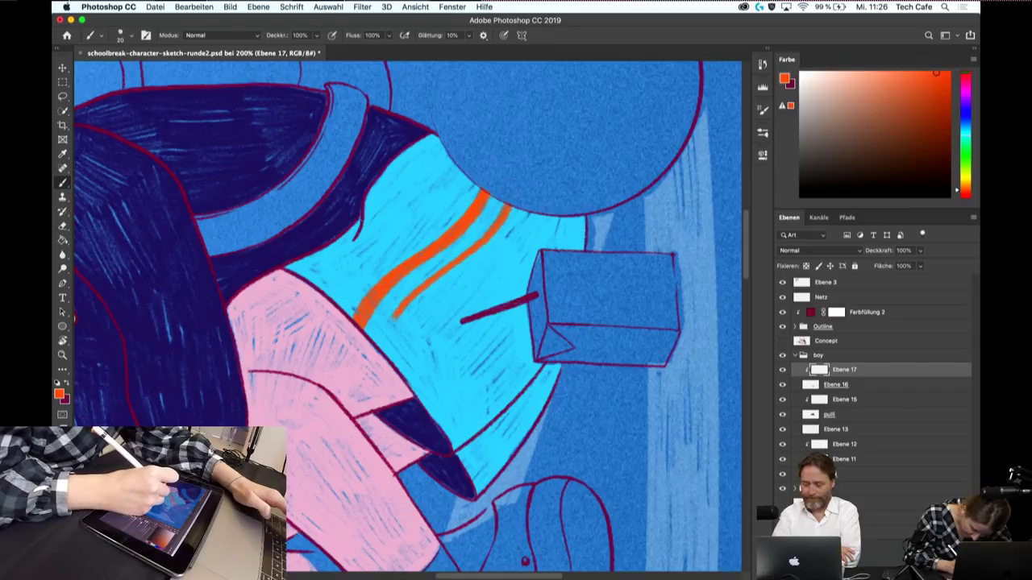
{"action": "left_click_drag", "start_coordinate": [511, 208], "coordinate": [430, 289]}
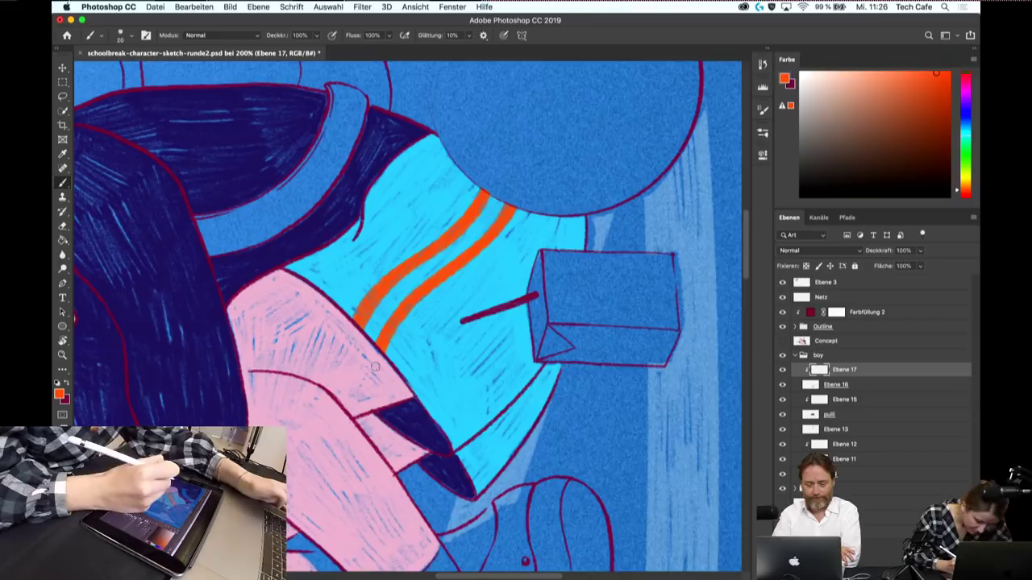
{"action": "key", "text": "super+minus"}
{"action": "key", "text": "super+minus"}
{"action": "key", "text": "super+minus"}
{"action": "key", "text": "super+minus"}
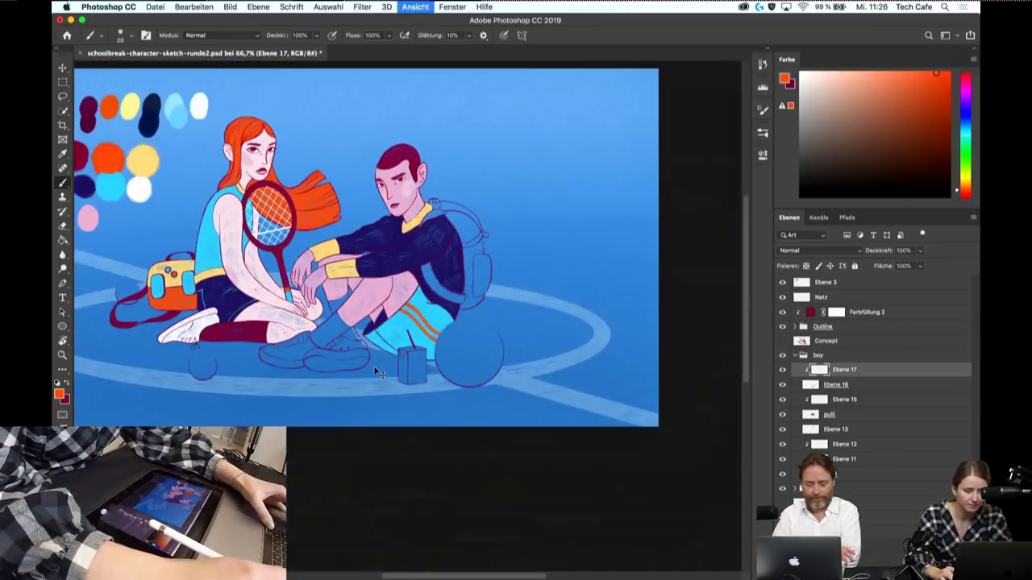
- Save the file and add a new empty layer, Ebene 18, above the stripe layer Ebene 17
{"action": "key", "text": "super+s"}
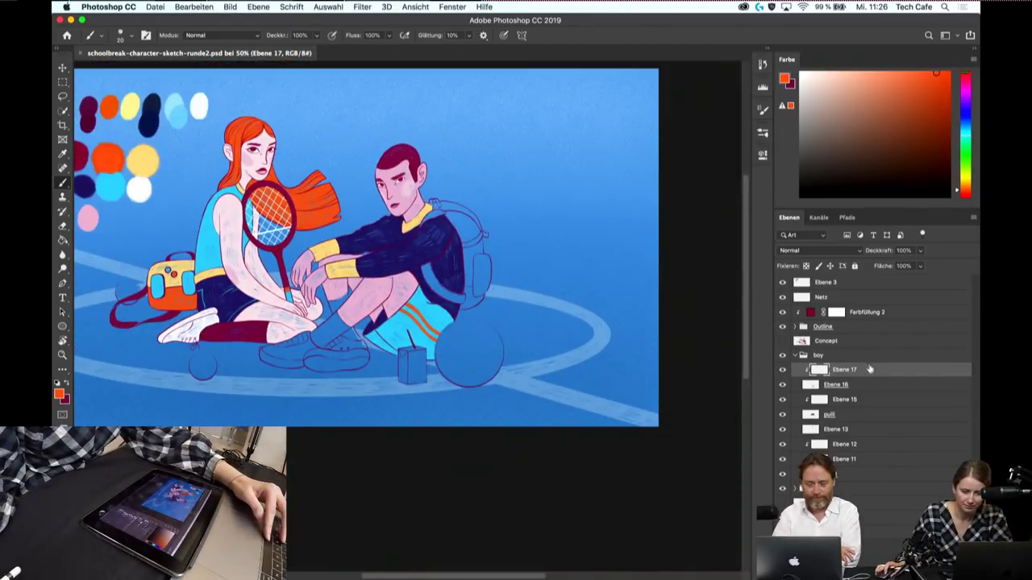
{"action": "key", "text": "super+shift+alt+n"}
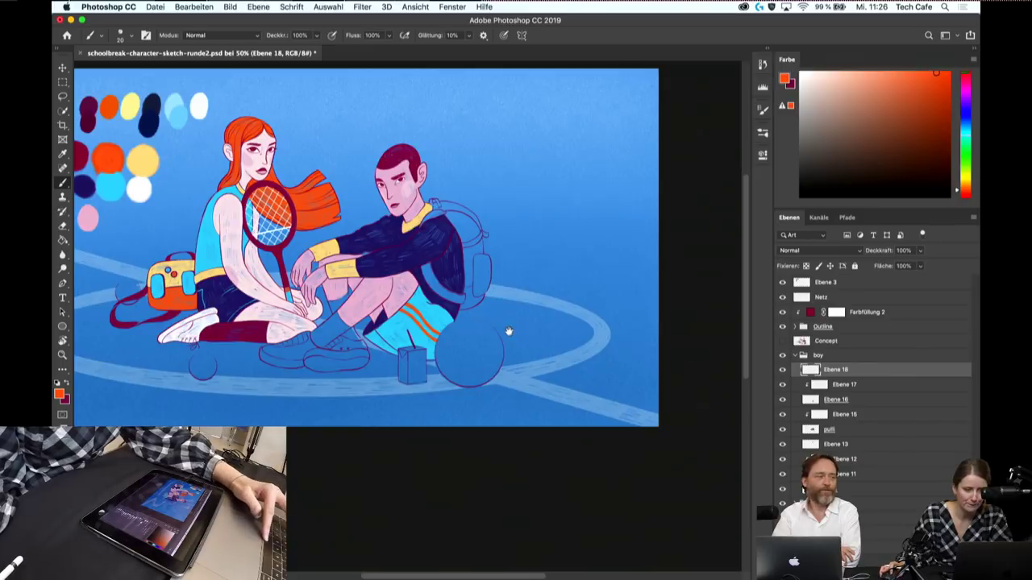
{"action": "left_click_drag", "start_coordinate": [509, 329], "coordinate": [537, 331]}
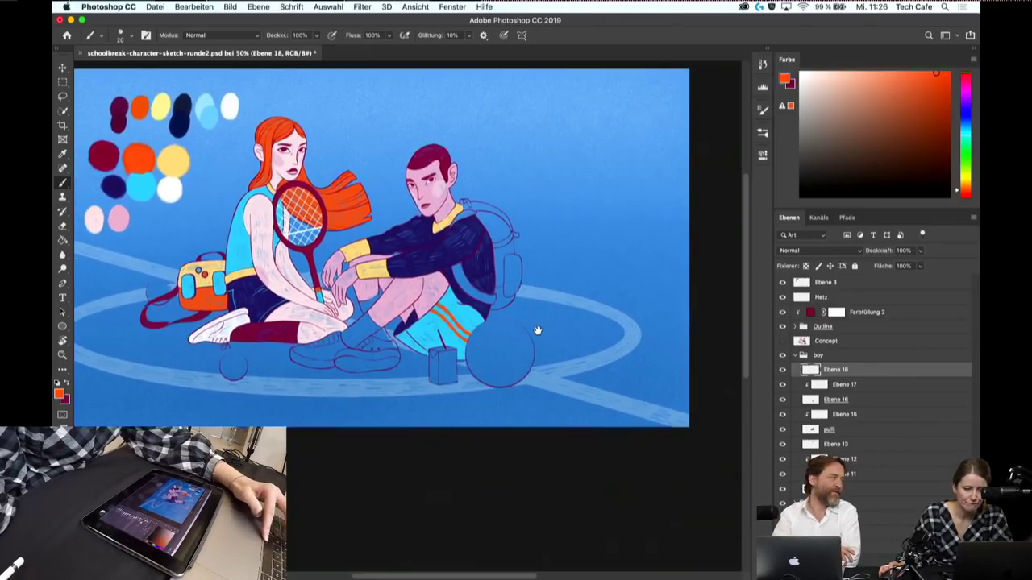
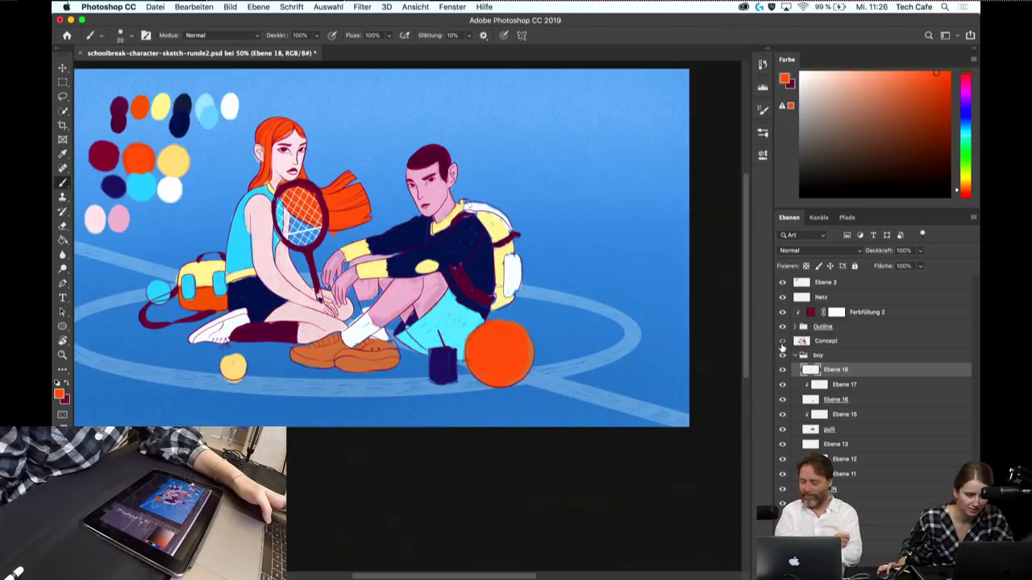
- Hide the Concept layer, pick the dark navy swatch, and zoom in on the juice box
{"action": "left_click", "coordinate": [782, 341]}
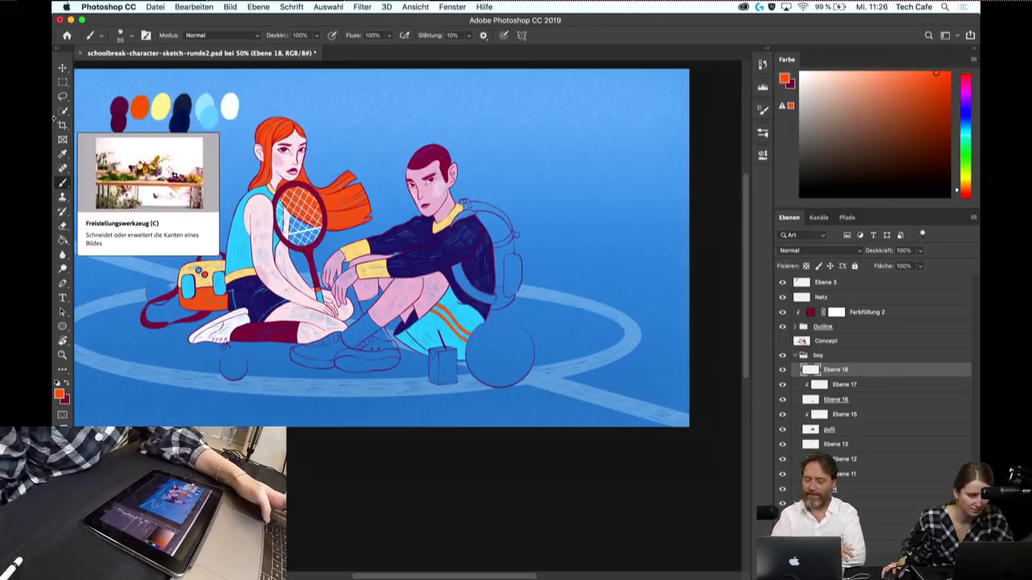
{"action": "left_click", "coordinate": [126, 182], "text": "alt"}
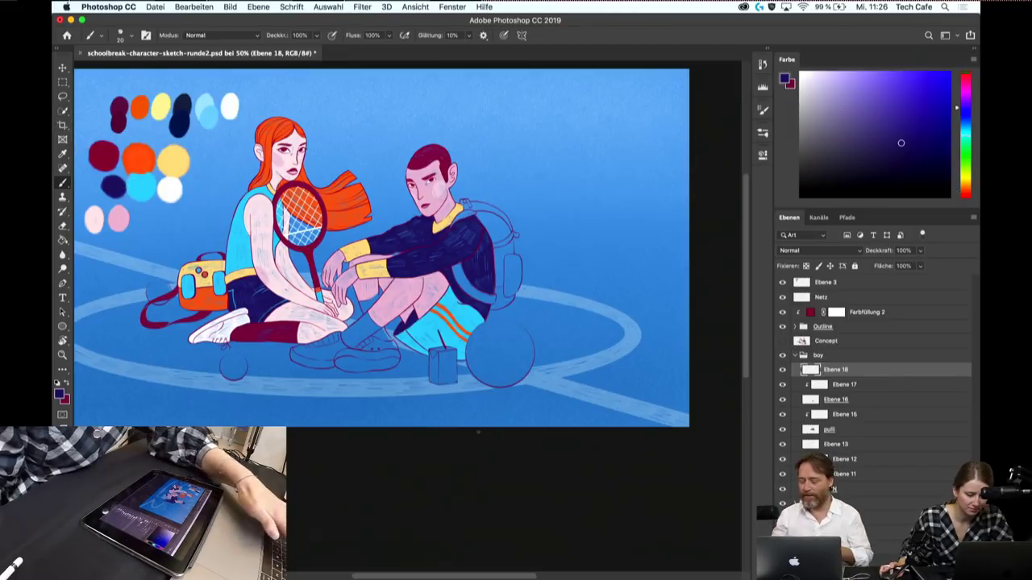
{"action": "key", "text": "z"}
{"action": "left_click_drag", "start_coordinate": [453, 373], "coordinate": [452, 368]}
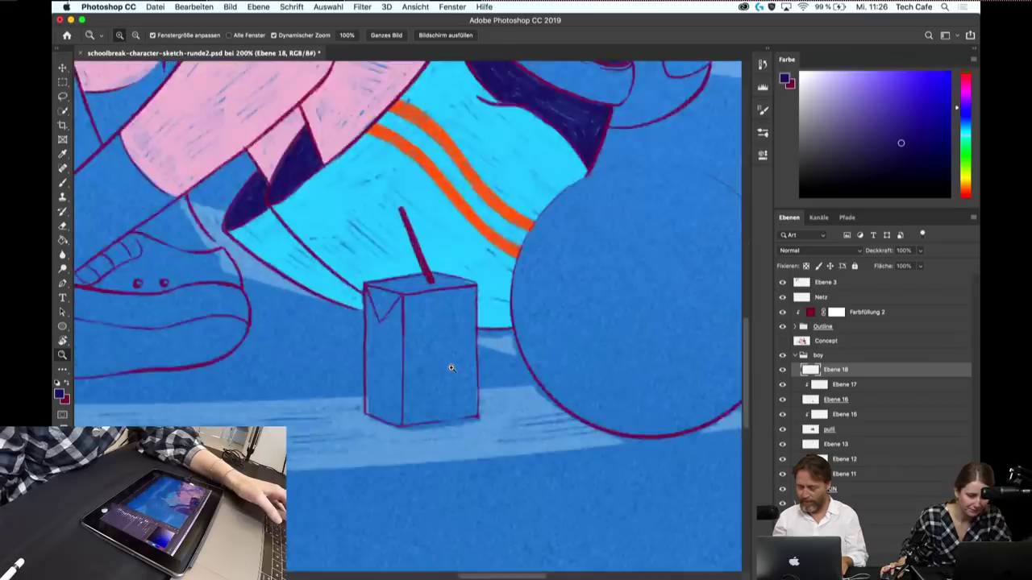
{"action": "key", "text": "b"}
- Shade the juice box's front, left side and lower front with navy strokes
{"action": "mouse_move", "coordinate": [387, 303]}
{"action": "left_mouse_down"}
{"action": "mouse_move", "coordinate": [396, 375]}
{"action": "mouse_move", "coordinate": [425, 323]}
{"action": "mouse_move", "coordinate": [386, 323]}
{"action": "left_mouse_up"}
{"action": "mouse_move", "coordinate": [387, 254]}
{"action": "left_mouse_down"}
{"action": "mouse_move", "coordinate": [399, 339]}
{"action": "mouse_move", "coordinate": [427, 355]}
{"action": "left_mouse_up"}
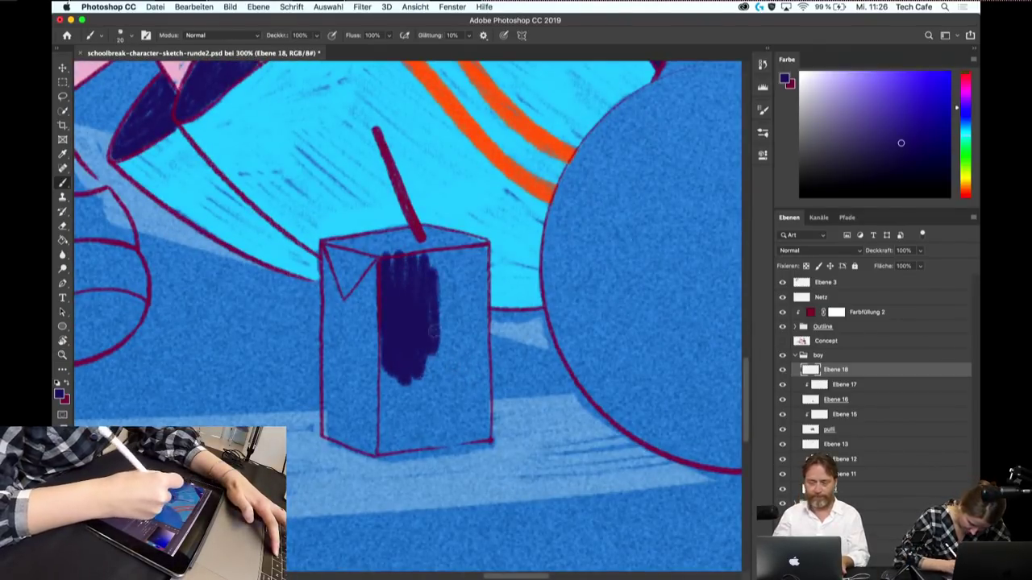
{"action": "left_click_drag", "start_coordinate": [435, 282], "coordinate": [436, 359]}
{"action": "mouse_move", "coordinate": [363, 246]}
{"action": "left_mouse_down"}
{"action": "mouse_move", "coordinate": [371, 335]}
{"action": "mouse_move", "coordinate": [327, 315]}
{"action": "mouse_move", "coordinate": [331, 387]}
{"action": "left_mouse_up"}
{"action": "left_click_drag", "start_coordinate": [343, 318], "coordinate": [351, 415]}
{"action": "left_click_drag", "start_coordinate": [367, 330], "coordinate": [370, 417]}
{"action": "left_click_drag", "start_coordinate": [383, 331], "coordinate": [381, 403]}
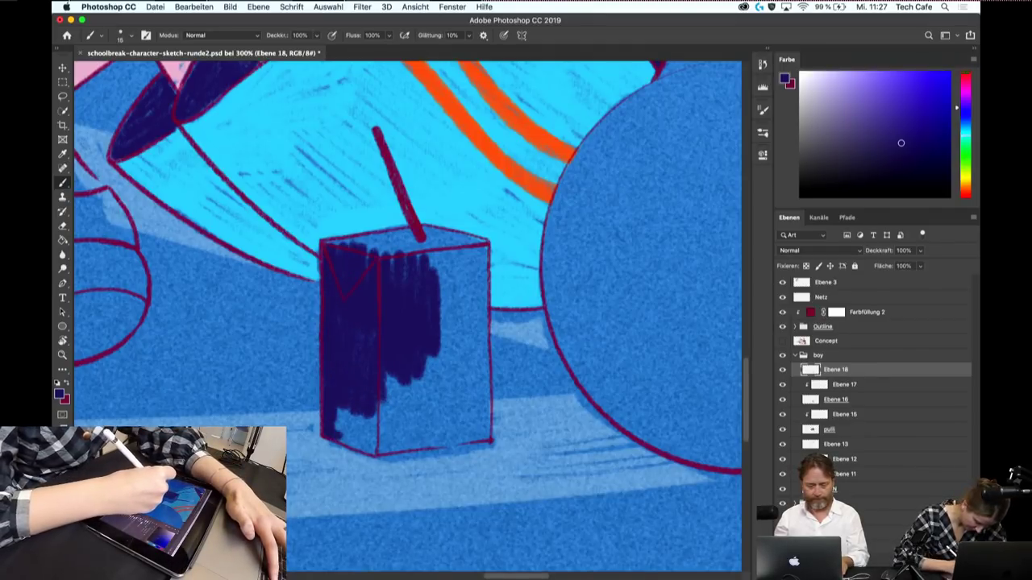
{"action": "left_click_drag", "start_coordinate": [327, 432], "coordinate": [359, 439]}
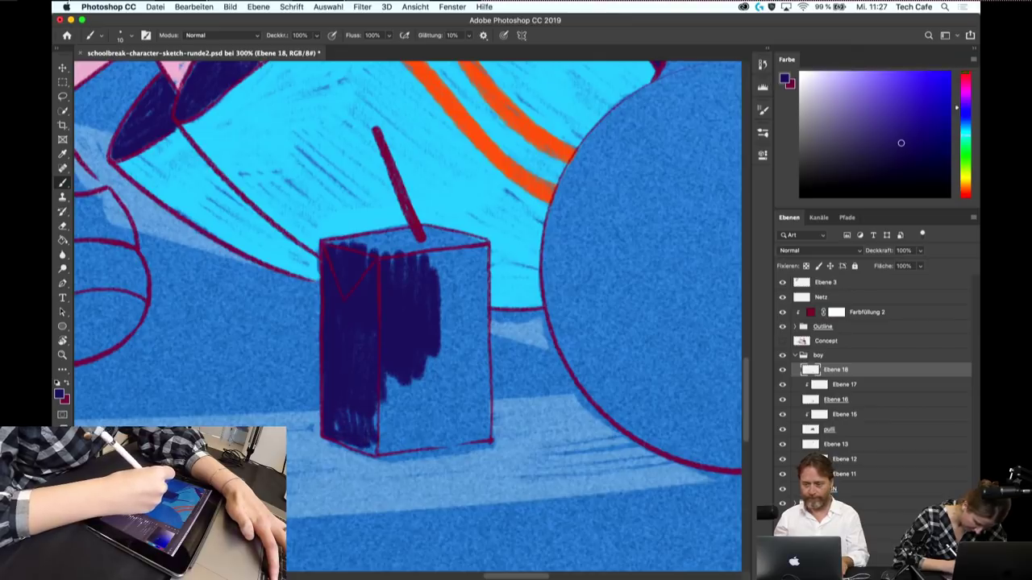
{"action": "left_click_drag", "start_coordinate": [377, 403], "coordinate": [379, 450]}
{"action": "left_click_drag", "start_coordinate": [413, 377], "coordinate": [384, 425]}
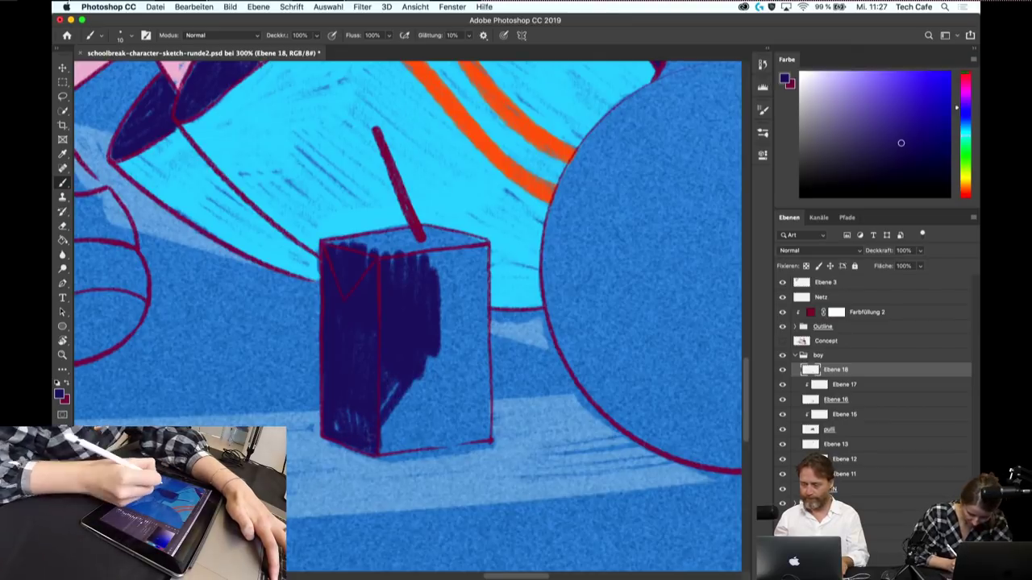
{"action": "mouse_move", "coordinate": [438, 381]}
{"action": "left_mouse_down"}
{"action": "mouse_move", "coordinate": [385, 427]}
{"action": "mouse_move", "coordinate": [378, 447]}
{"action": "mouse_move", "coordinate": [477, 431]}
{"action": "left_mouse_up"}
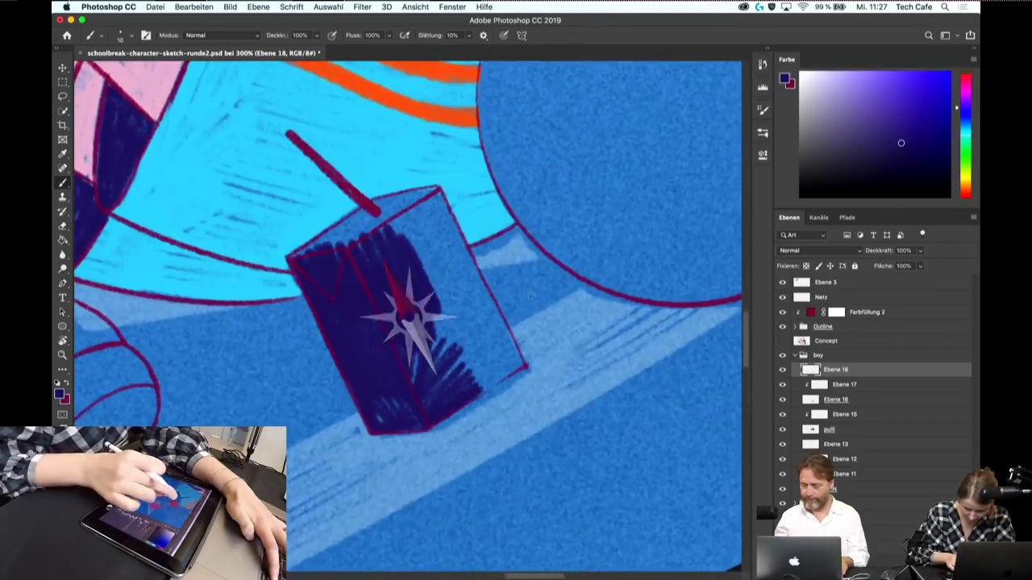
- Hatch the box's upper front, right face and top near the straw in navy
{"action": "left_click_drag", "start_coordinate": [407, 210], "coordinate": [439, 298]}
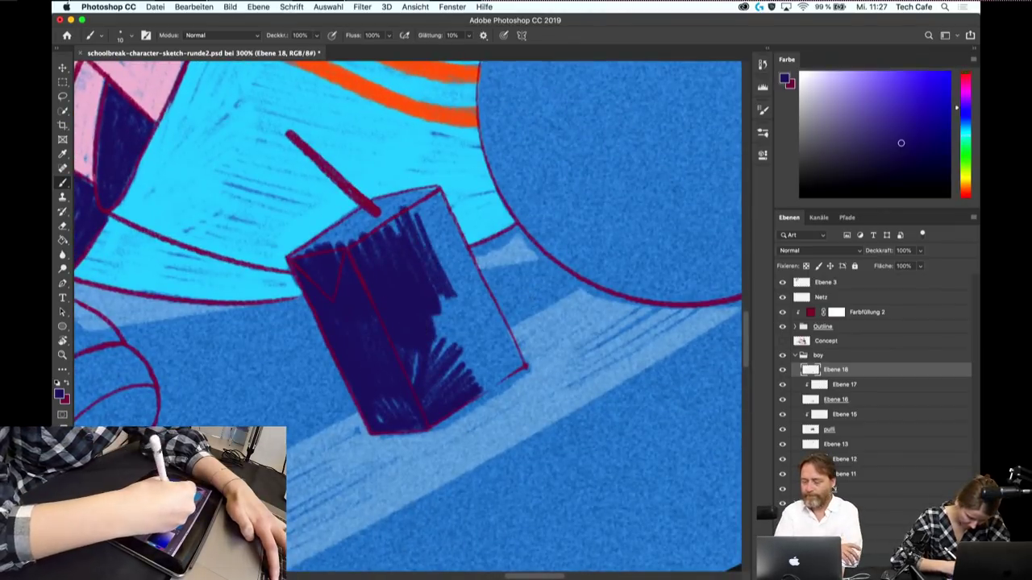
{"action": "mouse_move", "coordinate": [427, 211]}
{"action": "left_mouse_down"}
{"action": "mouse_move", "coordinate": [463, 304]}
{"action": "mouse_move", "coordinate": [483, 305]}
{"action": "left_mouse_up"}
{"action": "left_click_drag", "start_coordinate": [471, 262], "coordinate": [500, 343]}
{"action": "left_click_drag", "start_coordinate": [455, 300], "coordinate": [484, 354]}
{"action": "mouse_move", "coordinate": [428, 284]}
{"action": "left_mouse_down"}
{"action": "mouse_move", "coordinate": [458, 365]}
{"action": "mouse_move", "coordinate": [437, 371]}
{"action": "left_mouse_up"}
{"action": "mouse_move", "coordinate": [459, 311]}
{"action": "left_mouse_down"}
{"action": "mouse_move", "coordinate": [493, 383]}
{"action": "mouse_move", "coordinate": [512, 373]}
{"action": "left_mouse_up"}
{"action": "left_click_drag", "start_coordinate": [497, 327], "coordinate": [514, 363]}
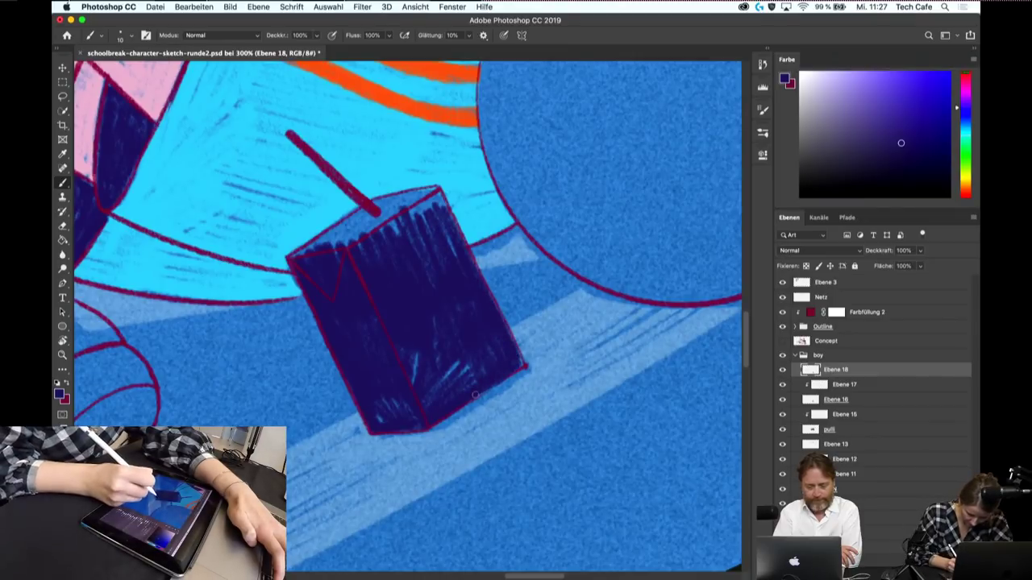
{"action": "left_click_drag", "start_coordinate": [394, 221], "coordinate": [376, 239]}
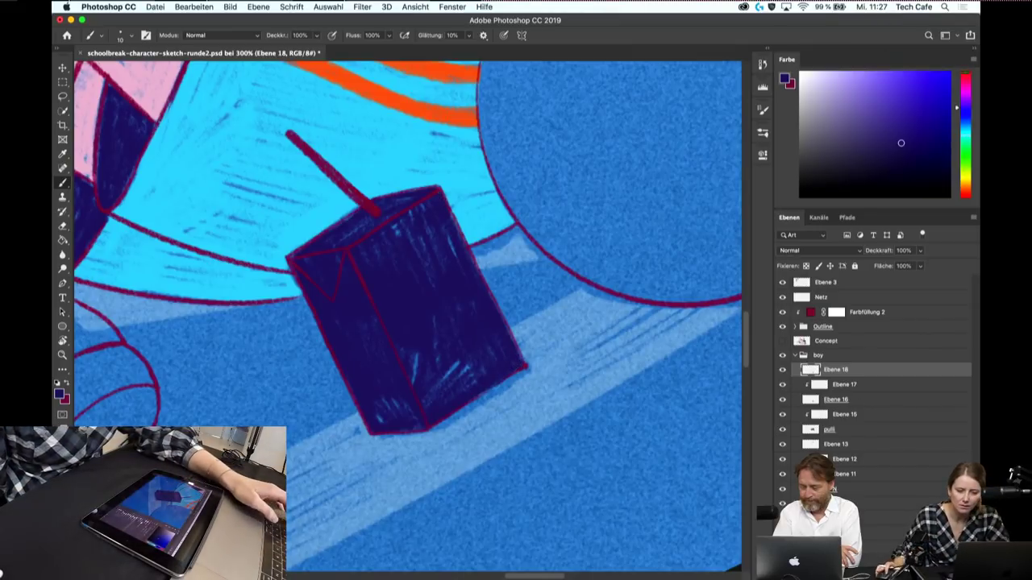
- Add a new layer clipped to Ebene 18 and start hatching lighter purple across the box
{"action": "key", "text": "super+alt+shift+n"}
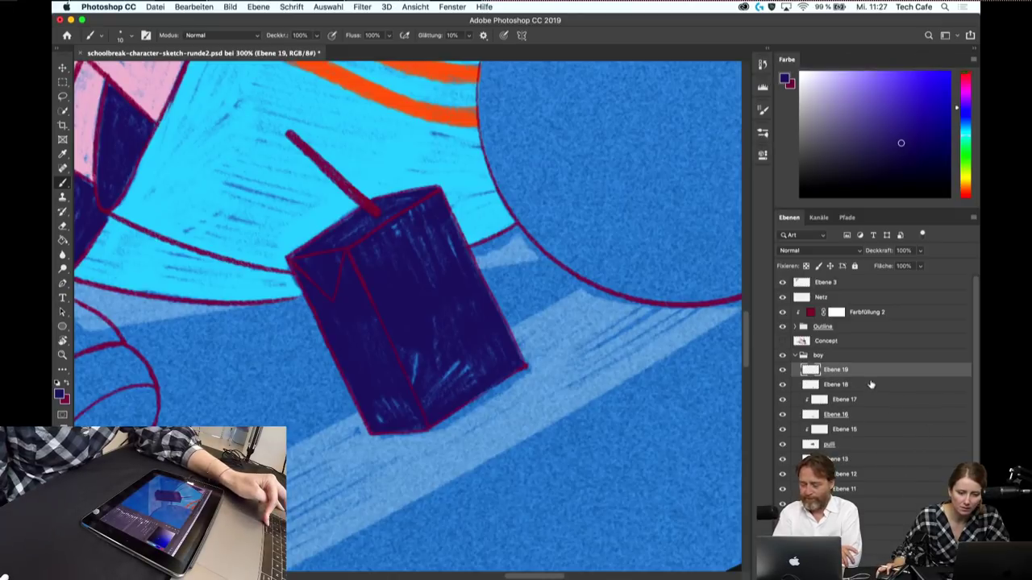
{"action": "key", "text": "super+alt+g"}
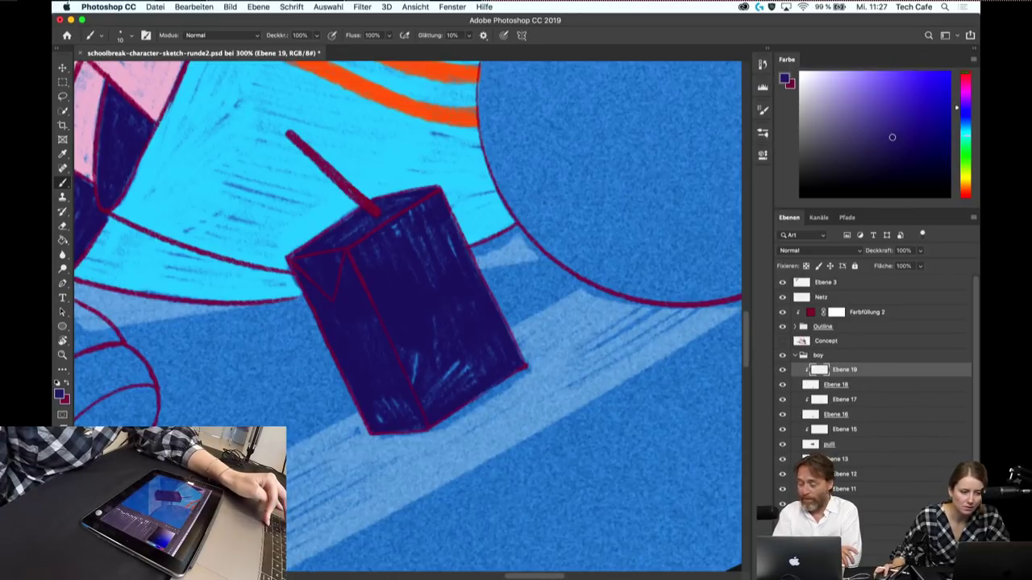
{"action": "left_click_drag", "start_coordinate": [892, 137], "coordinate": [883, 119]}
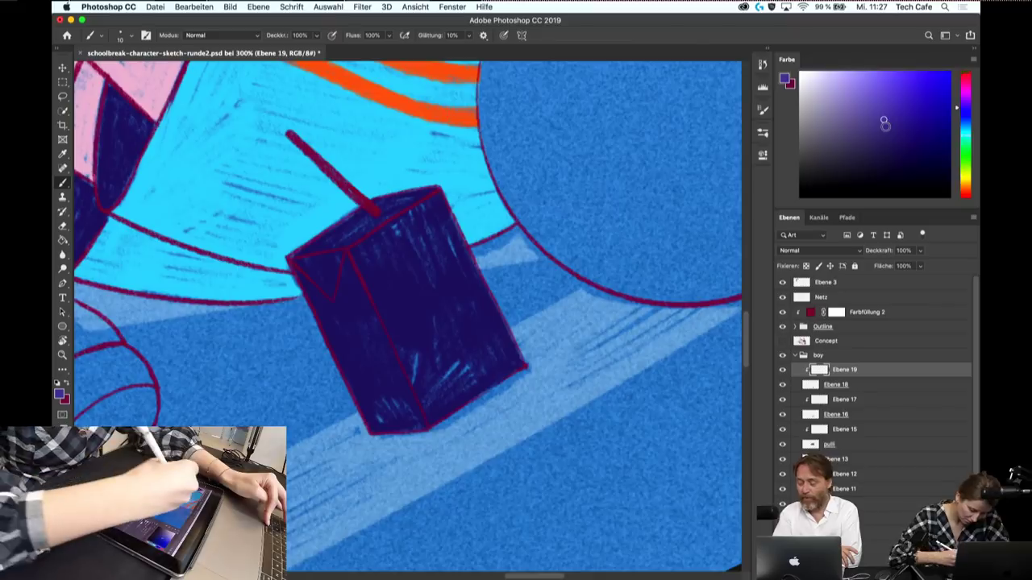
{"action": "mouse_move", "coordinate": [342, 319]}
{"action": "left_mouse_down"}
{"action": "mouse_move", "coordinate": [348, 270]}
{"action": "mouse_move", "coordinate": [407, 363]}
{"action": "left_mouse_up"}
{"action": "mouse_move", "coordinate": [371, 268]}
{"action": "left_mouse_down"}
{"action": "mouse_move", "coordinate": [413, 356]}
{"action": "mouse_move", "coordinate": [407, 278]}
{"action": "left_mouse_up"}
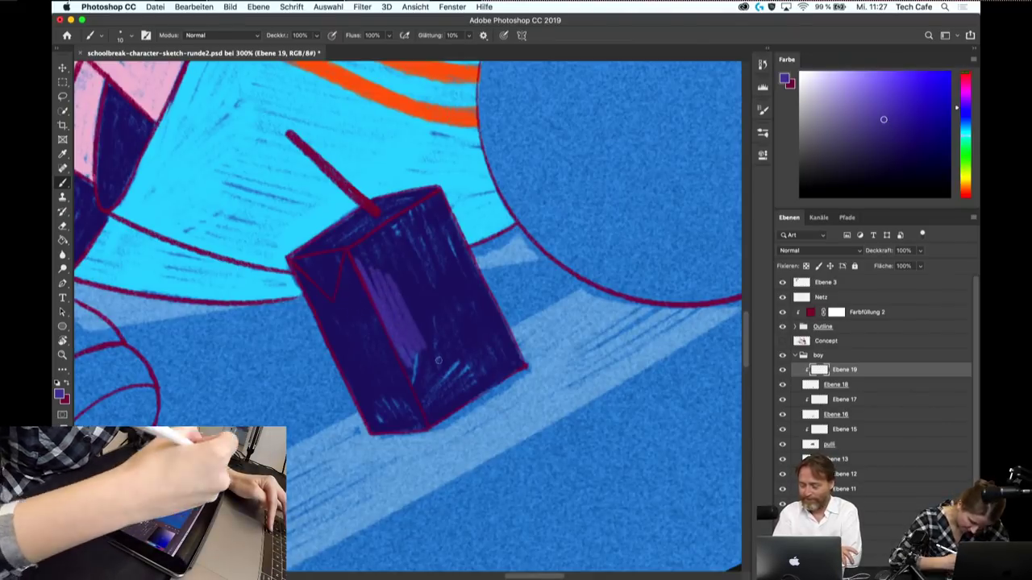
{"action": "mouse_move", "coordinate": [401, 325]}
{"action": "left_mouse_down"}
{"action": "mouse_move", "coordinate": [411, 306]}
{"action": "mouse_move", "coordinate": [426, 307]}
{"action": "left_mouse_up"}
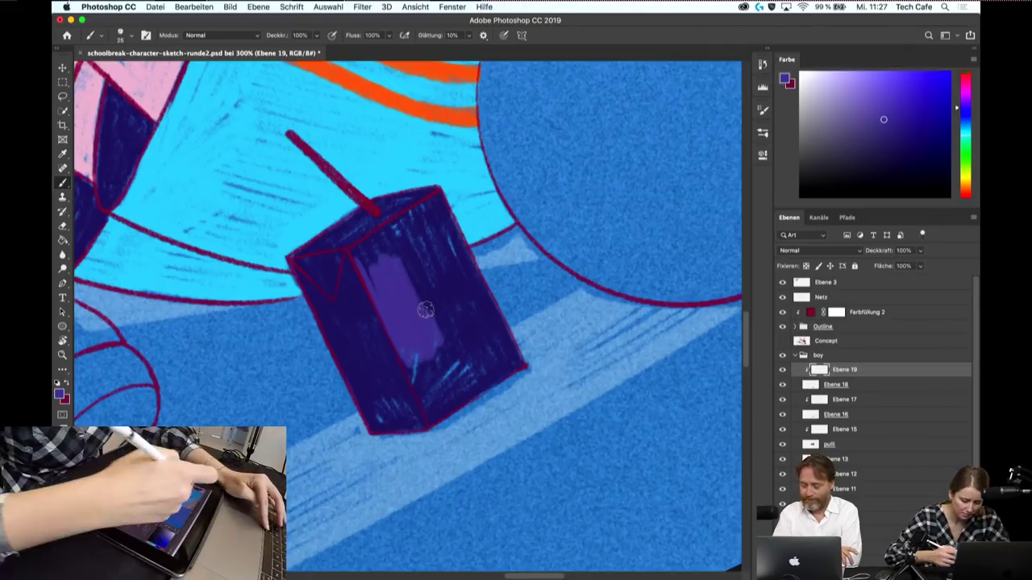
- Lighten the box's right face and top face with light purple strokes
{"action": "left_click_drag", "start_coordinate": [403, 258], "coordinate": [431, 319]}
{"action": "left_click_drag", "start_coordinate": [419, 234], "coordinate": [471, 334]}
{"action": "mouse_move", "coordinate": [452, 225]}
{"action": "left_mouse_down"}
{"action": "mouse_move", "coordinate": [502, 327]}
{"action": "mouse_move", "coordinate": [472, 383]}
{"action": "mouse_move", "coordinate": [439, 399]}
{"action": "mouse_move", "coordinate": [399, 343]}
{"action": "mouse_move", "coordinate": [428, 349]}
{"action": "left_mouse_up"}
{"action": "mouse_move", "coordinate": [508, 338]}
{"action": "left_mouse_down"}
{"action": "mouse_move", "coordinate": [483, 383]}
{"action": "mouse_move", "coordinate": [500, 367]}
{"action": "left_mouse_up"}
{"action": "left_click_drag", "start_coordinate": [451, 209], "coordinate": [373, 266]}
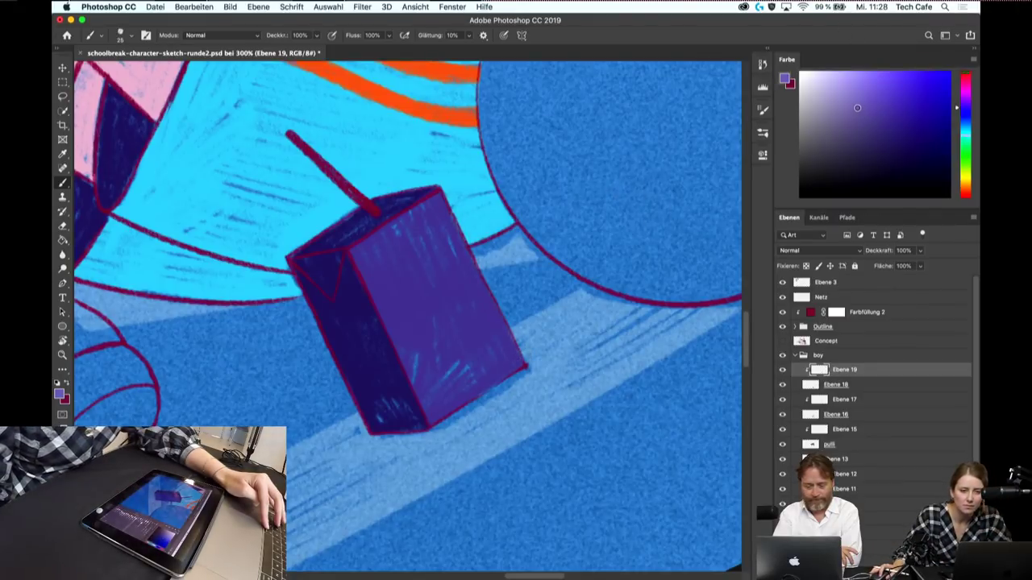
{"action": "left_click_drag", "start_coordinate": [372, 212], "coordinate": [329, 234]}
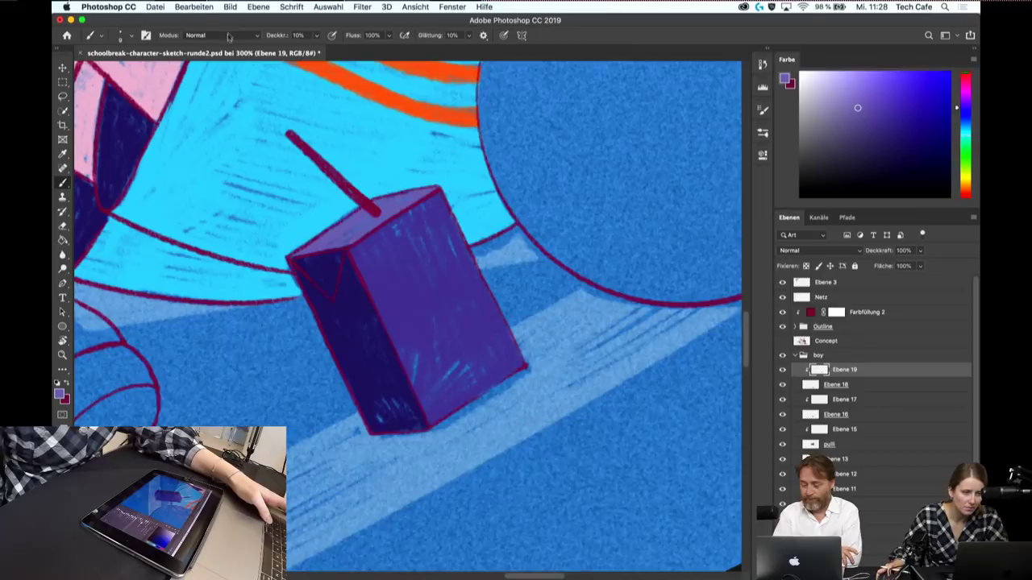
- Sample orange from the shorts stripe, tilt the view, and set brush opacity to 100
{"action": "left_click", "coordinate": [392, 96], "text": "alt"}
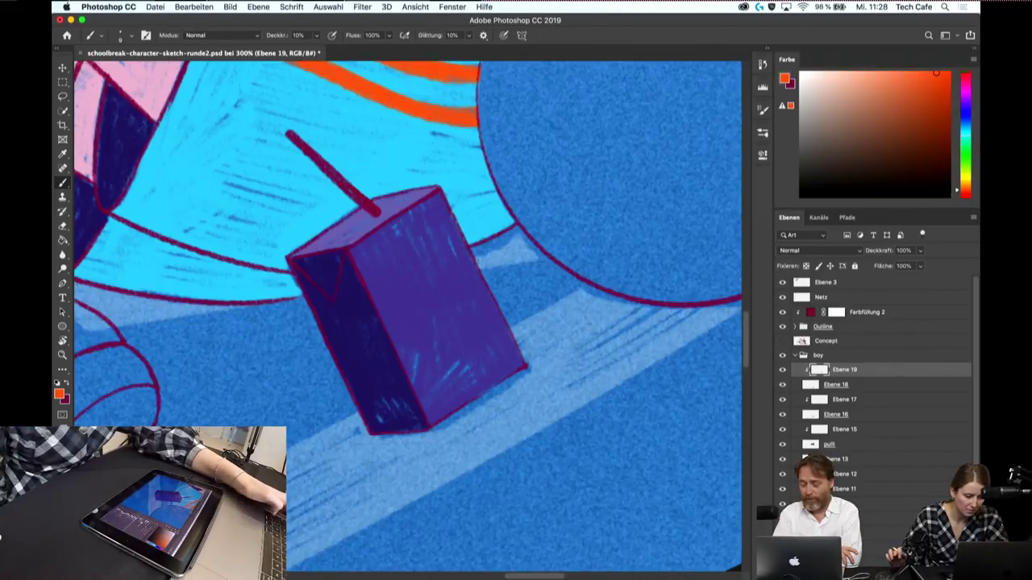
{"action": "scroll", "coordinate": [408, 314], "scroll_direction": "up", "scroll_amount": 2}
{"action": "scroll", "coordinate": [408, 315], "scroll_direction": "up", "scroll_amount": 1}
{"action": "scroll", "coordinate": [408, 314], "scroll_direction": "up", "scroll_amount": 1}
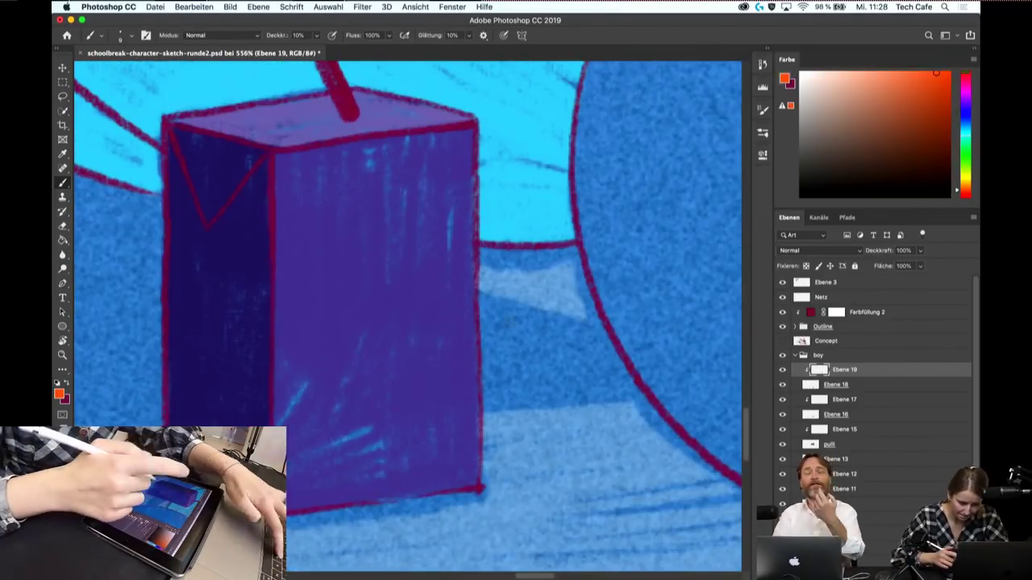
{"action": "left_click_drag", "start_coordinate": [403, 311], "coordinate": [451, 290]}
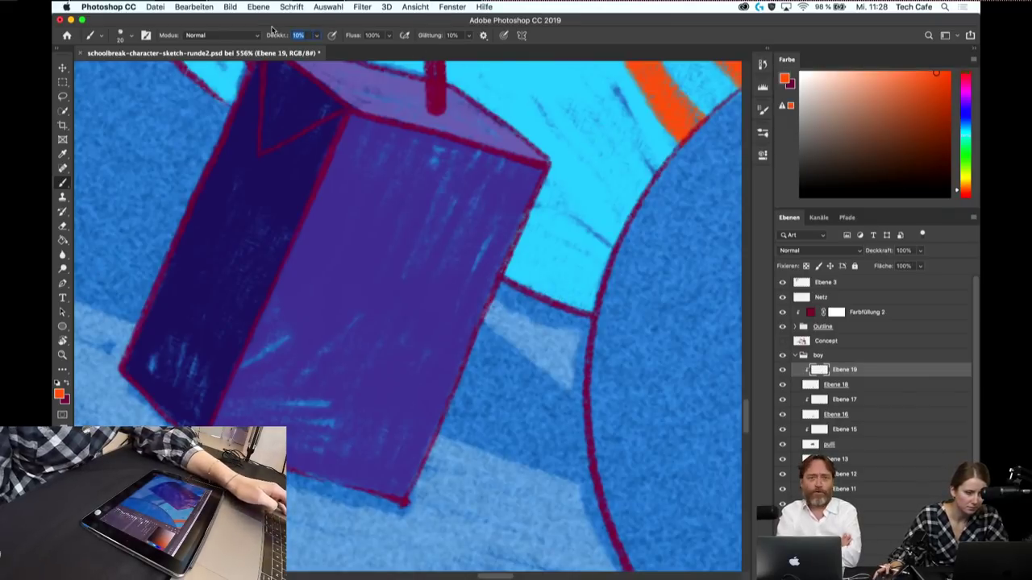
{"action": "type", "text": "100"}
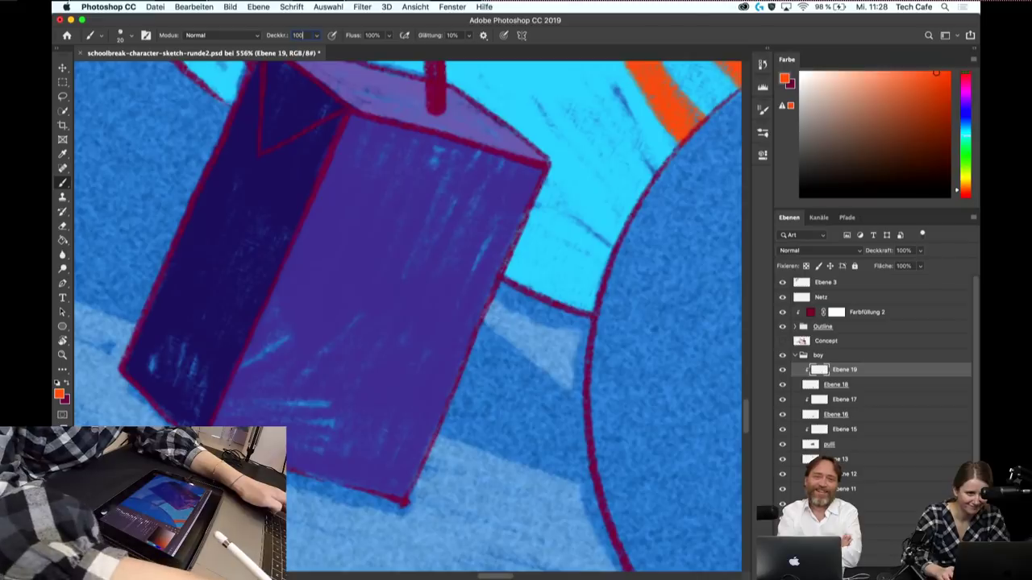
{"action": "key", "text": "Return"}
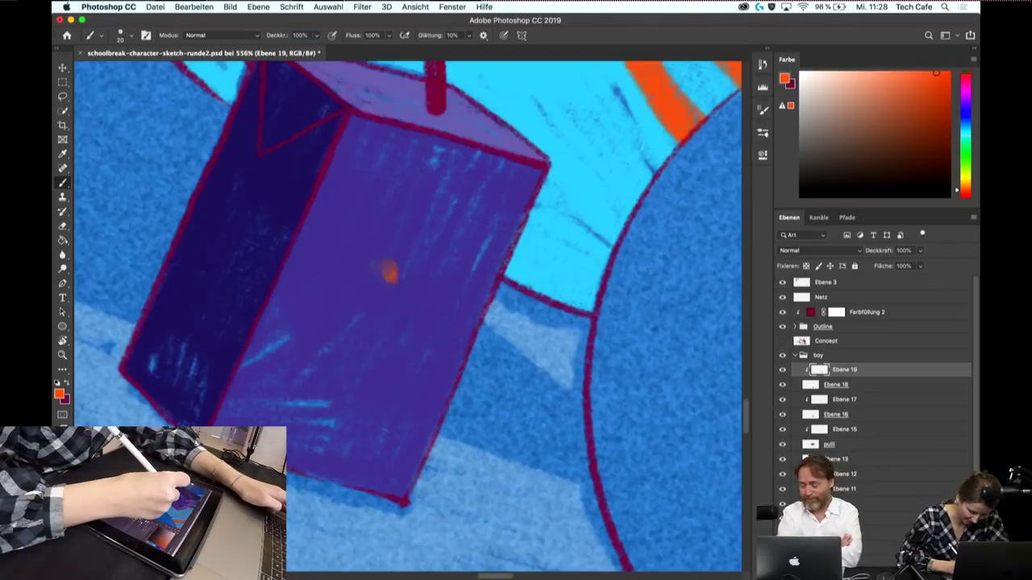
- Paint an orange heart-shaped logo on the juice box front
{"action": "mouse_move", "coordinate": [389, 274]}
{"action": "left_mouse_down"}
{"action": "mouse_move", "coordinate": [355, 339]}
{"action": "mouse_move", "coordinate": [403, 371]}
{"action": "mouse_move", "coordinate": [403, 322]}
{"action": "left_mouse_up"}
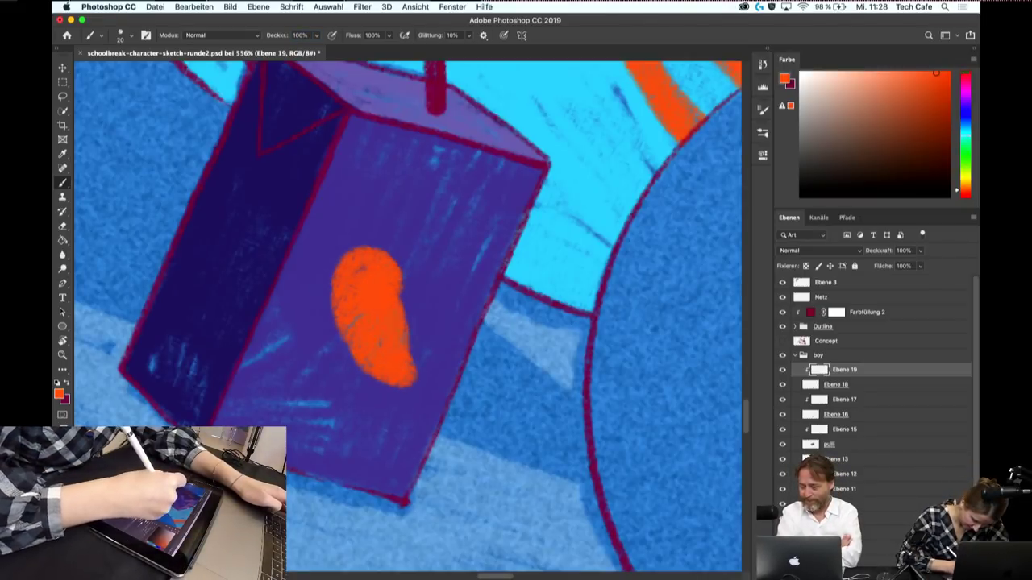
{"action": "mouse_move", "coordinate": [386, 252]}
{"action": "left_mouse_down"}
{"action": "mouse_move", "coordinate": [327, 321]}
{"action": "mouse_move", "coordinate": [399, 377]}
{"action": "left_mouse_up"}
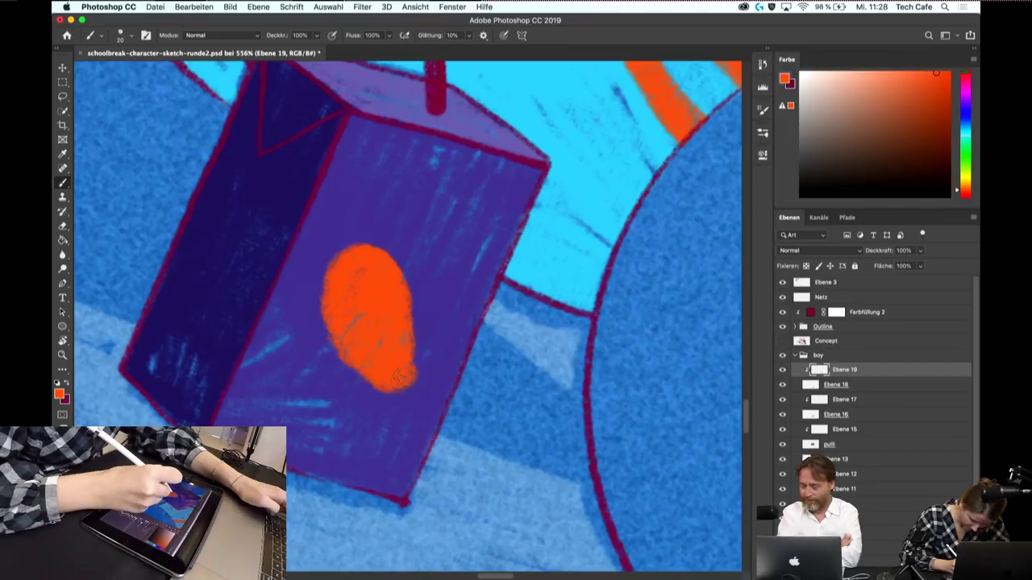
{"action": "key", "text": "["}
{"action": "mouse_move", "coordinate": [408, 284]}
{"action": "left_mouse_down"}
{"action": "mouse_move", "coordinate": [463, 266]}
{"action": "mouse_move", "coordinate": [435, 354]}
{"action": "left_mouse_up"}
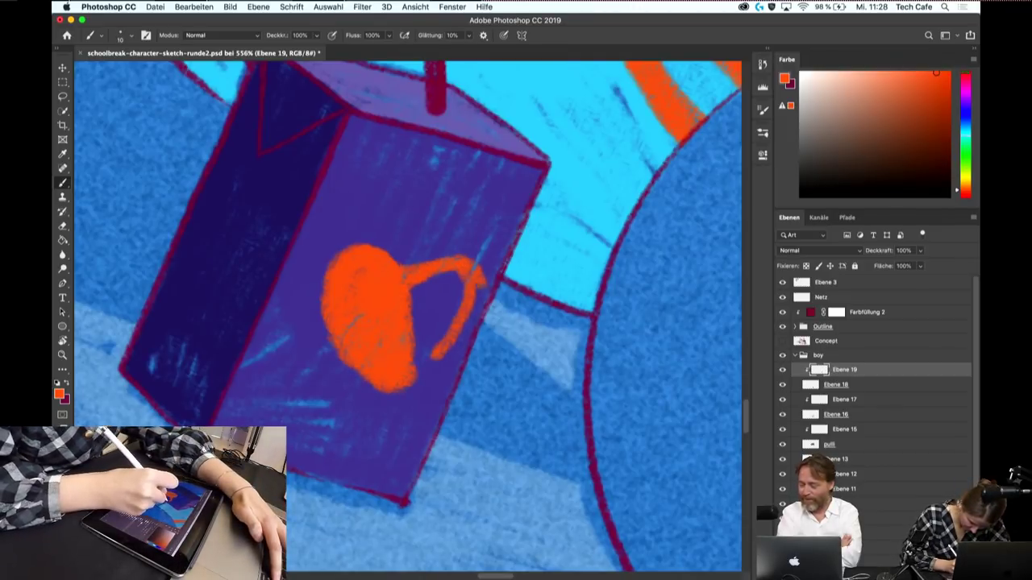
{"action": "mouse_move", "coordinate": [329, 342]}
{"action": "left_mouse_down"}
{"action": "mouse_move", "coordinate": [387, 403]}
{"action": "mouse_move", "coordinate": [461, 364]}
{"action": "left_mouse_up"}
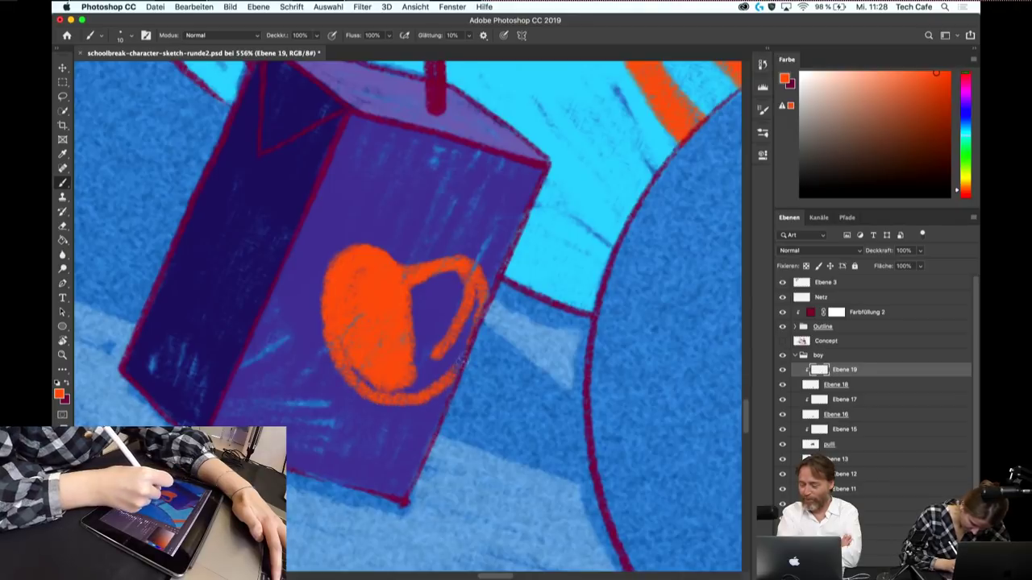
{"action": "left_click_drag", "start_coordinate": [411, 274], "coordinate": [463, 327]}
{"action": "mouse_move", "coordinate": [466, 290]}
{"action": "left_mouse_down"}
{"action": "mouse_move", "coordinate": [412, 355]}
{"action": "mouse_move", "coordinate": [466, 387]}
{"action": "left_mouse_up"}
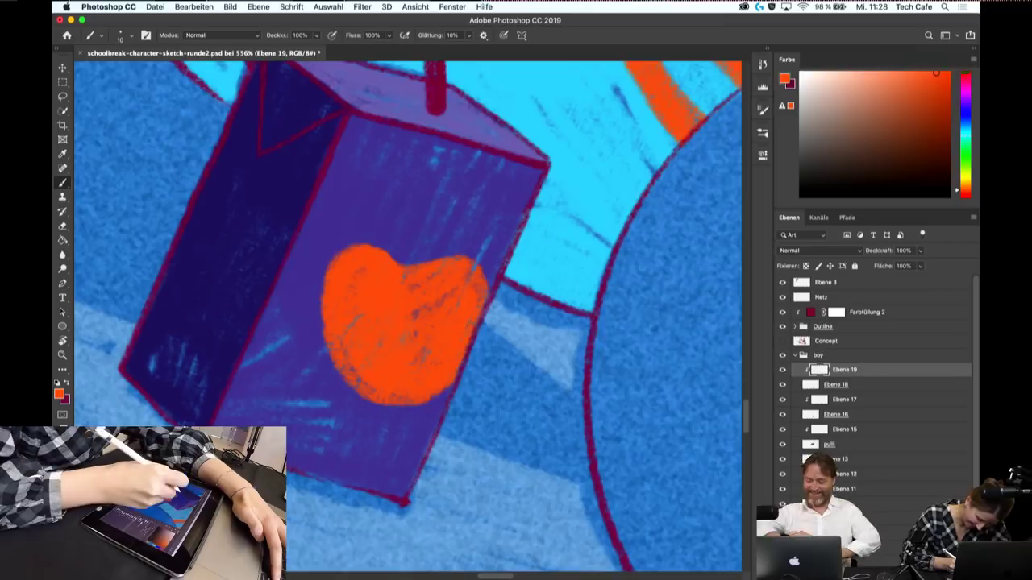
{"action": "mouse_move", "coordinate": [407, 257]}
{"action": "left_mouse_down"}
{"action": "mouse_move", "coordinate": [354, 245]}
{"action": "mouse_move", "coordinate": [319, 322]}
{"action": "left_mouse_up"}
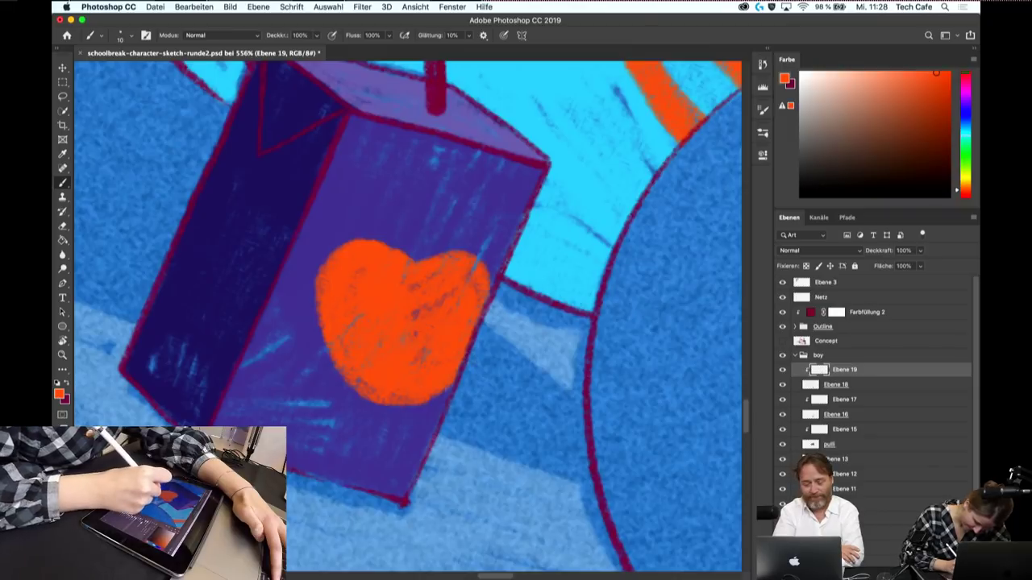
{"action": "mouse_move", "coordinate": [315, 280]}
{"action": "left_mouse_down"}
{"action": "mouse_move", "coordinate": [331, 362]}
{"action": "mouse_move", "coordinate": [358, 393]}
{"action": "mouse_move", "coordinate": [476, 342]}
{"action": "left_mouse_up"}
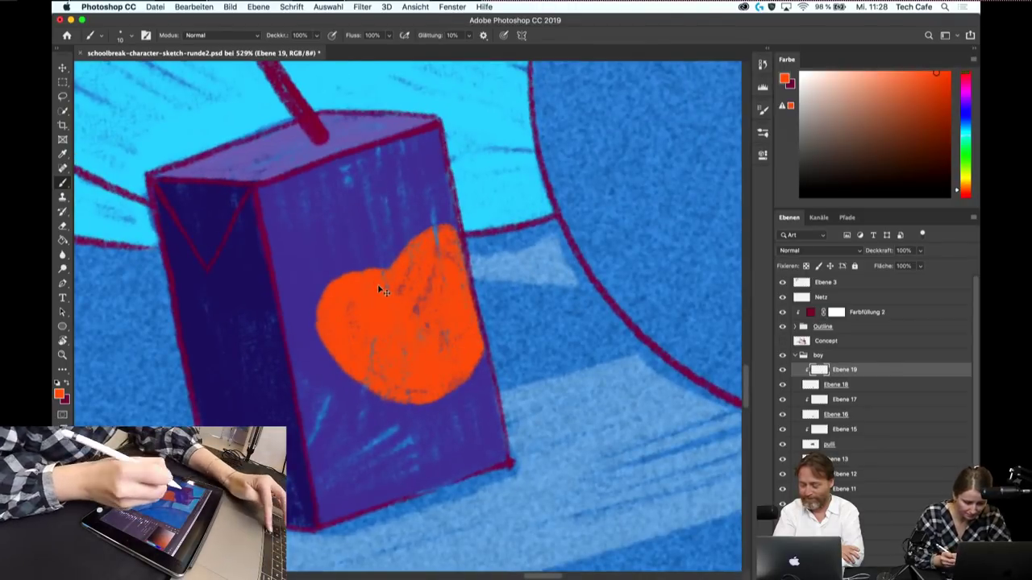
- Paint a small cyan oval, sampled from the sky, just above the heart
{"action": "left_click", "coordinate": [516, 197], "text": "alt"}
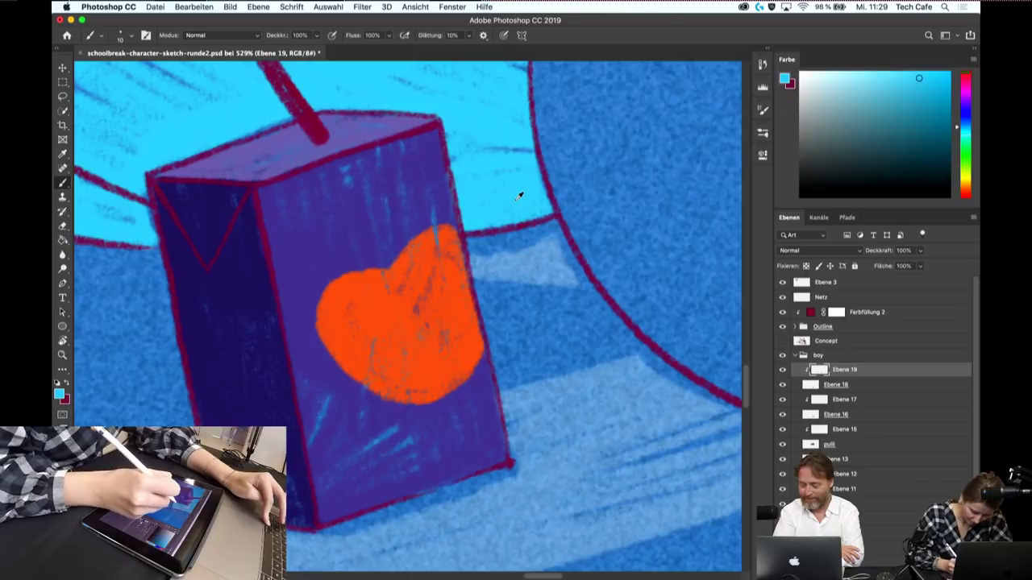
{"action": "left_click_drag", "start_coordinate": [379, 194], "coordinate": [373, 248]}
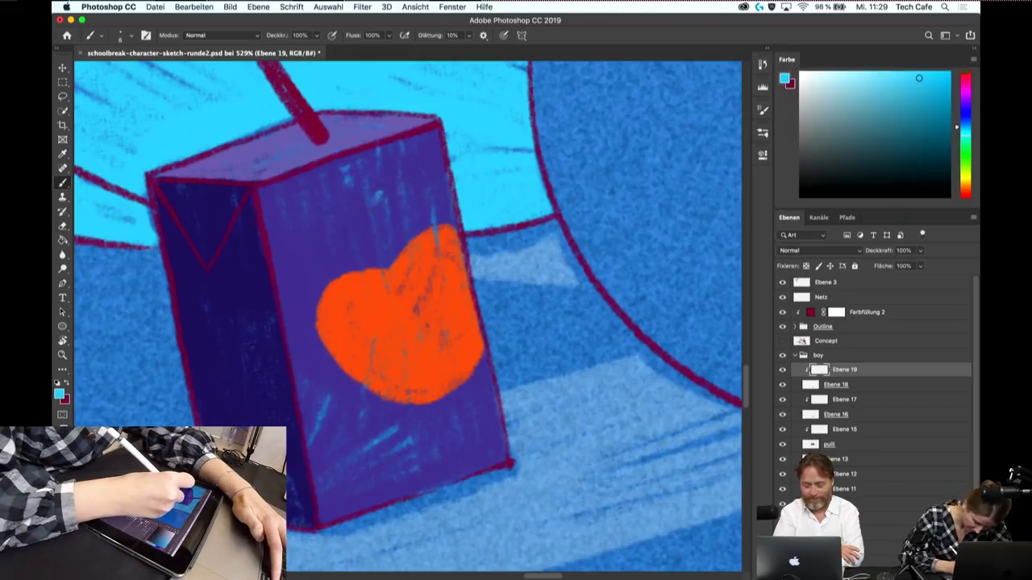
{"action": "left_click_drag", "start_coordinate": [375, 195], "coordinate": [374, 247]}
{"action": "left_click_drag", "start_coordinate": [375, 212], "coordinate": [372, 253]}
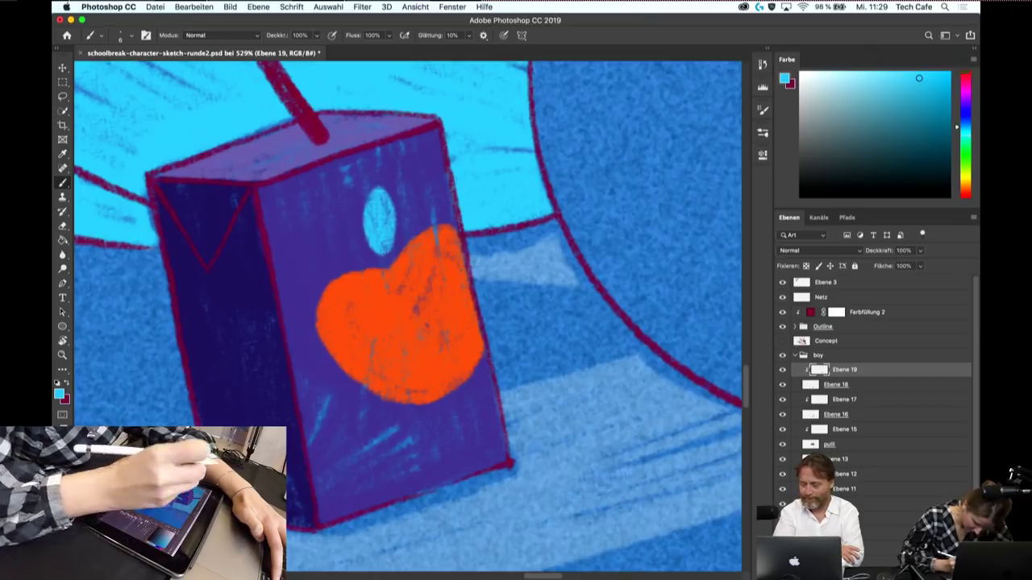
- Zoom out and rename layer Ebene 18 to 'Drink'
{"action": "key", "text": "super+minus"}
{"action": "key", "text": "super+minus"}
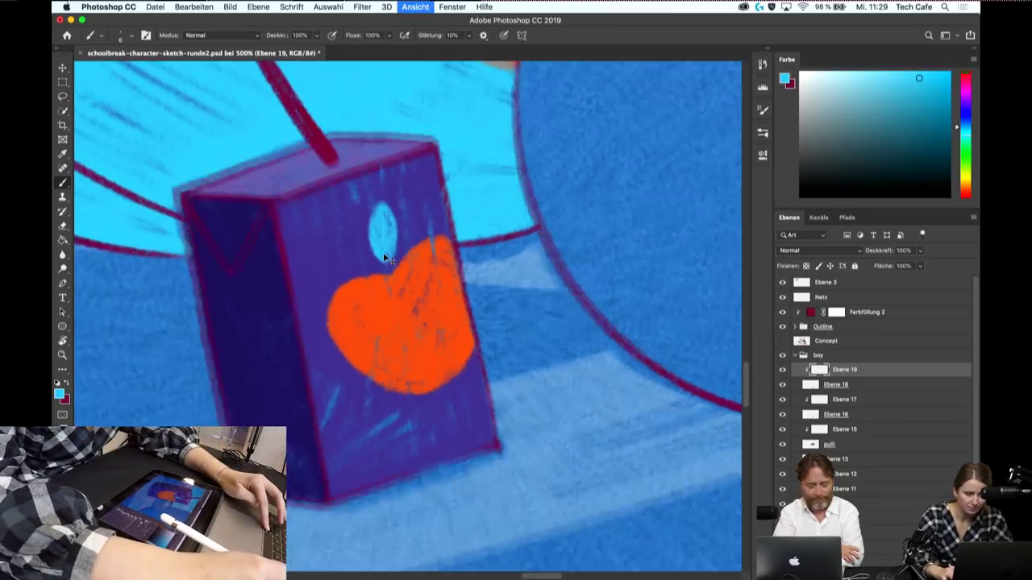
{"action": "key", "text": "super+minus"}
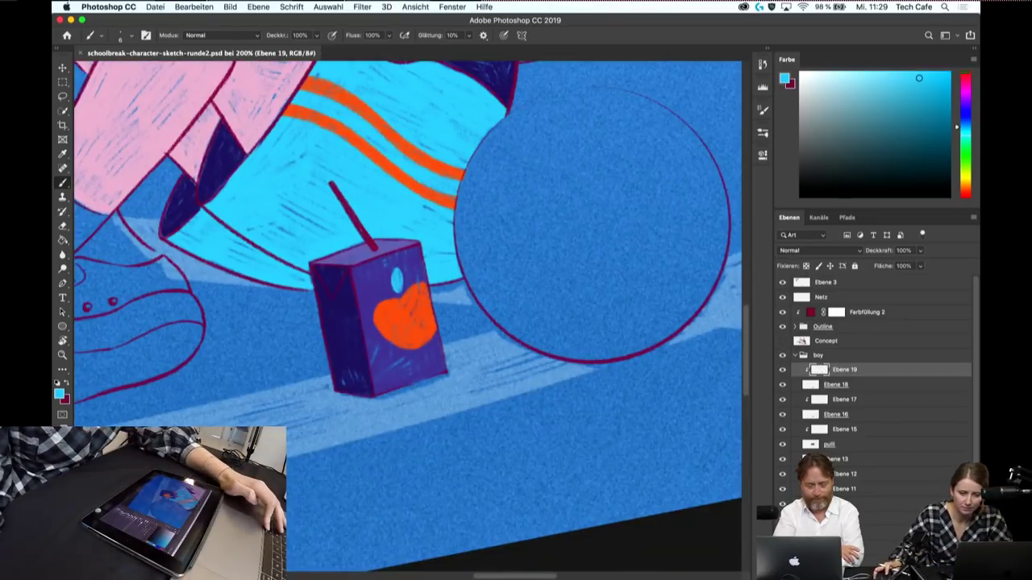
{"action": "double_click", "coordinate": [855, 386]}
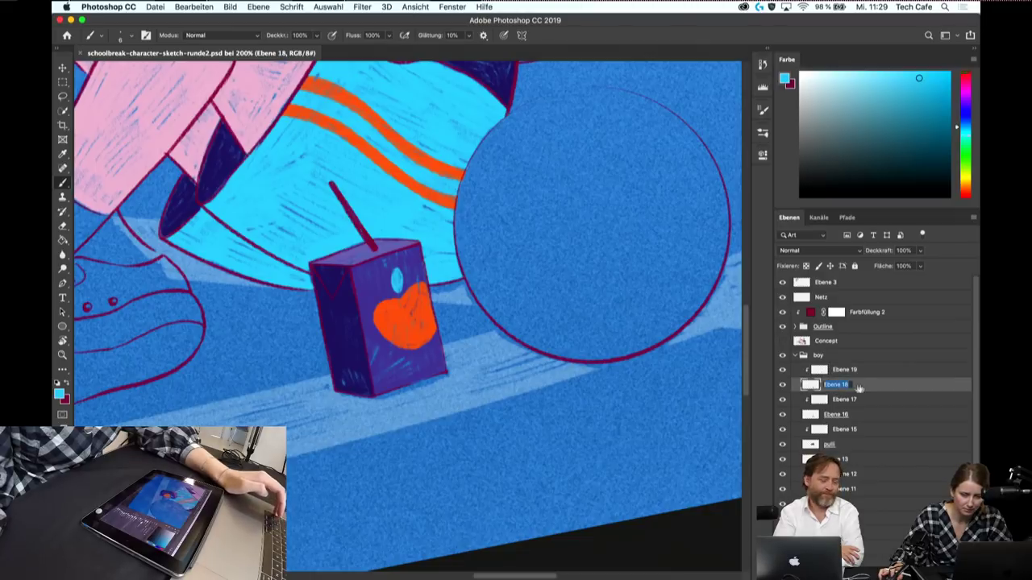
{"action": "type", "text": "Dr"}
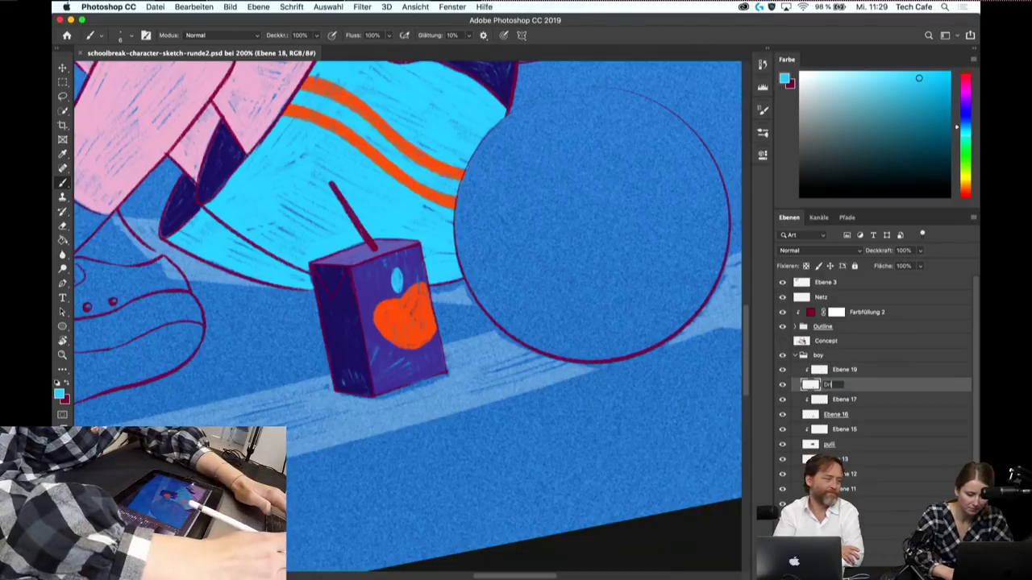
{"action": "type", "text": "ink"}
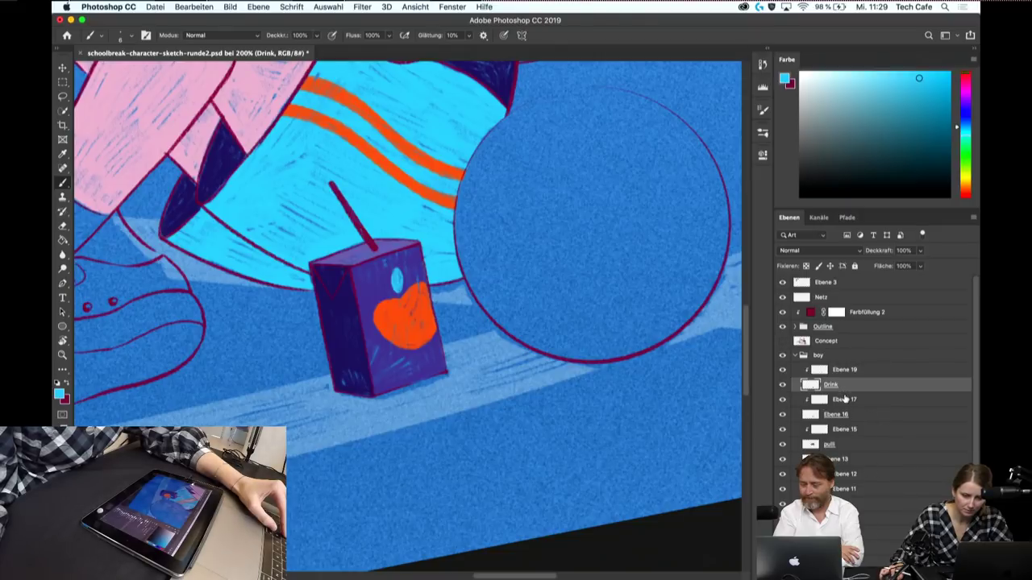
{"action": "left_click", "coordinate": [844, 399]}
- Add a new layer below Drink, pick white, and zoom and rotate the view onto the juice box
{"action": "key", "text": "ctrl+shift+alt+n"}
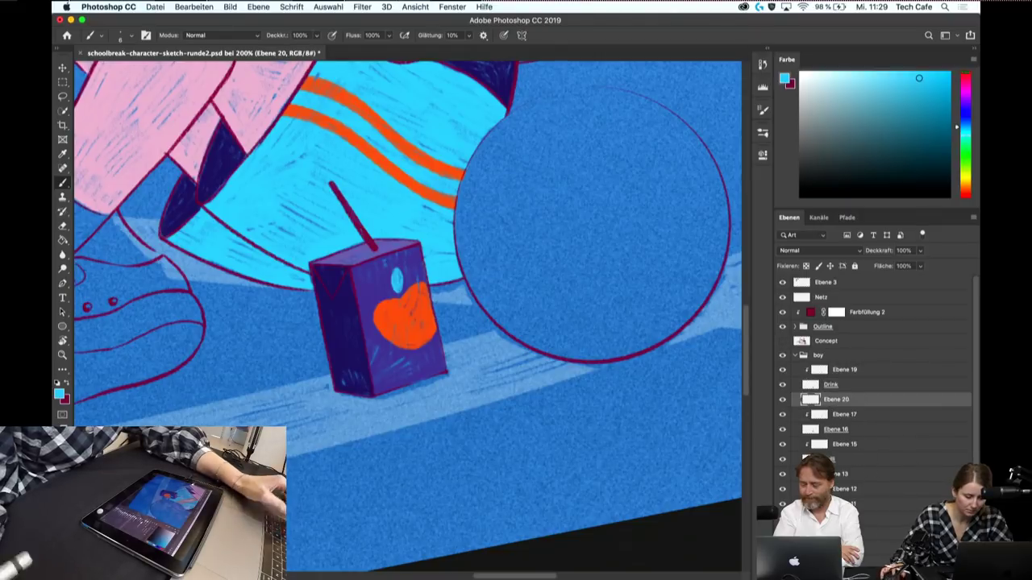
{"action": "scroll", "coordinate": [645, 442], "scroll_direction": "down", "scroll_amount": 5}
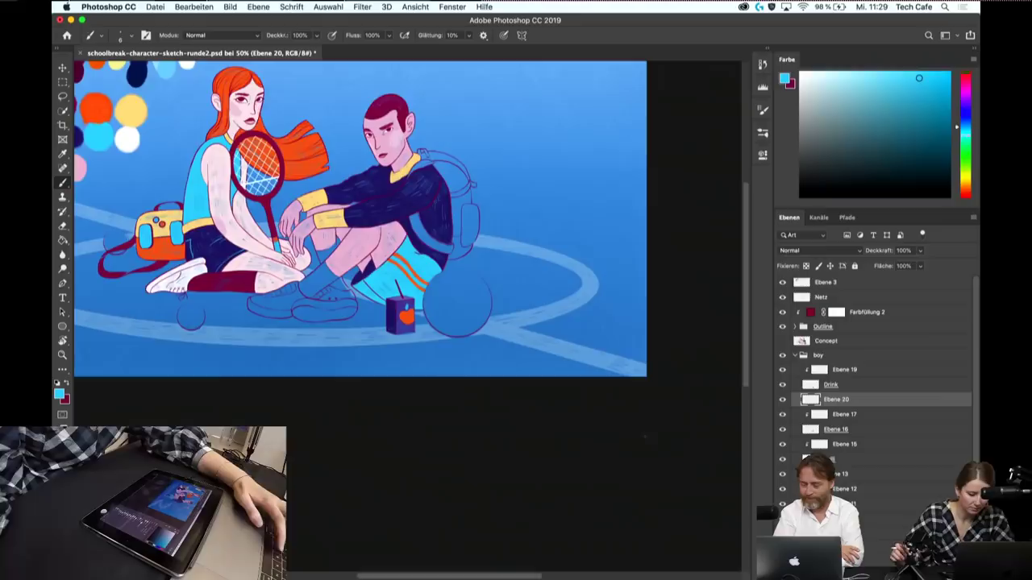
{"action": "left_click", "coordinate": [126, 136], "text": "alt"}
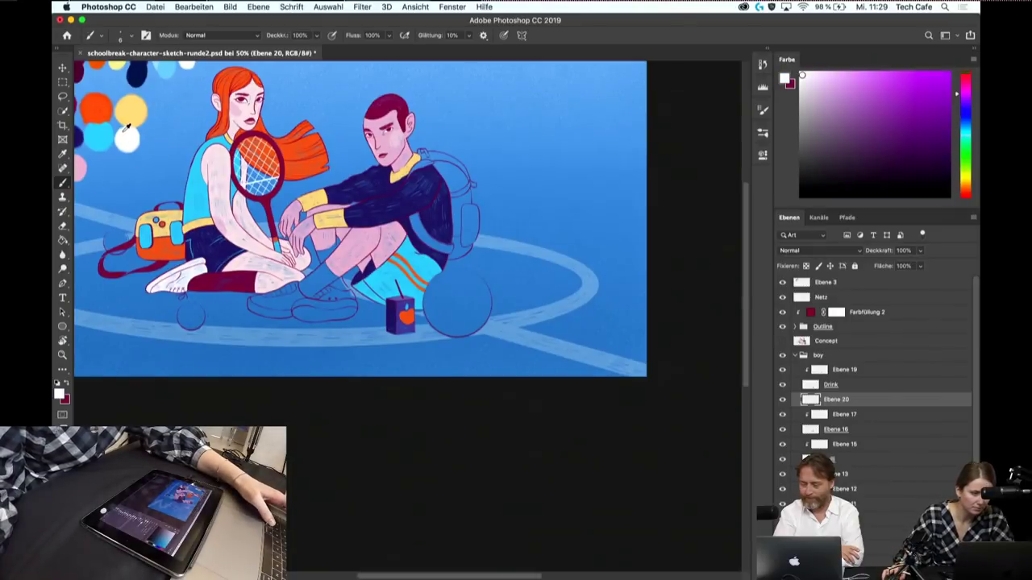
{"action": "key", "text": "z"}
{"action": "left_click", "coordinate": [392, 330]}
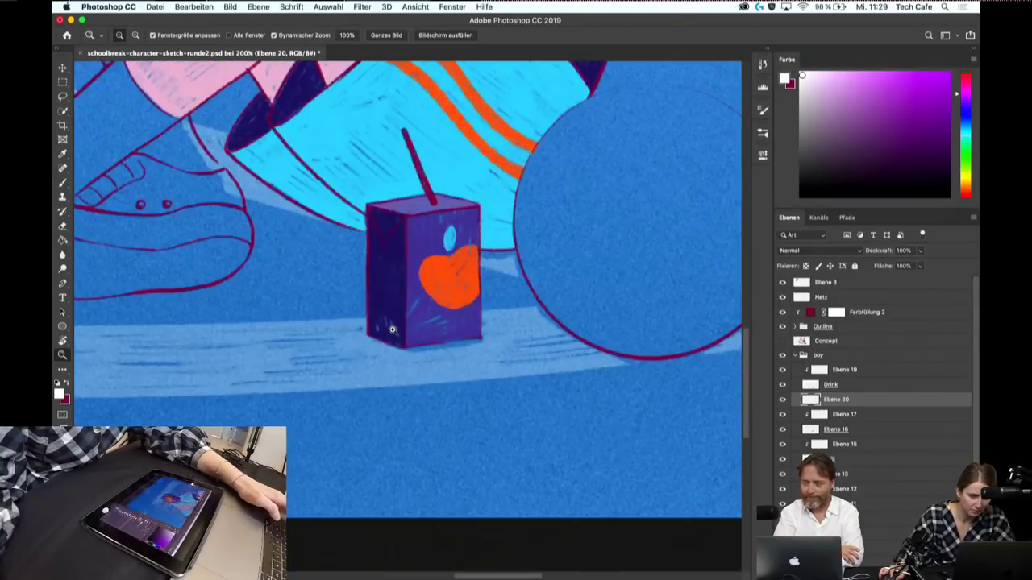
{"action": "key", "text": "r"}
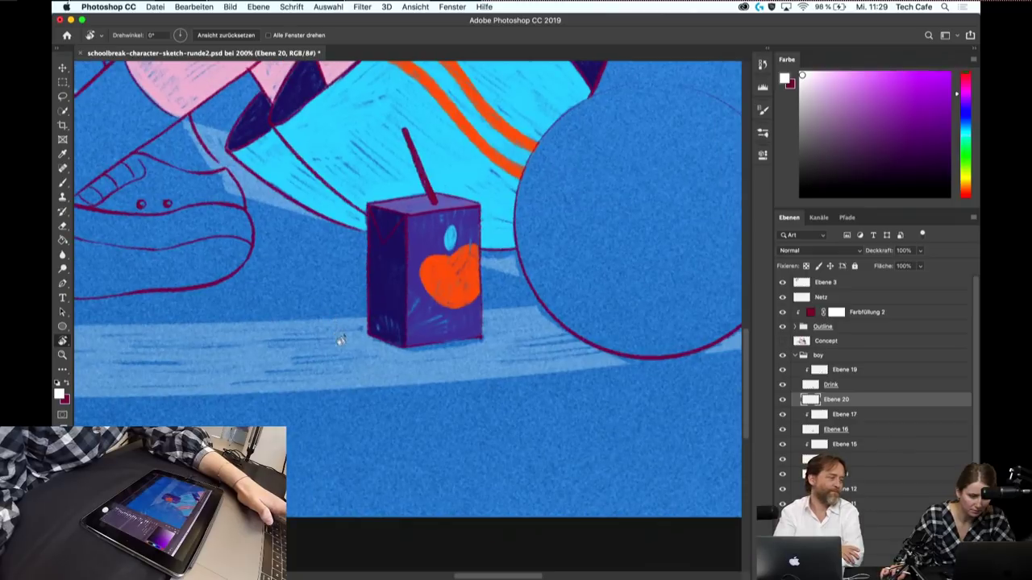
{"action": "left_click_drag", "start_coordinate": [374, 393], "coordinate": [451, 338]}
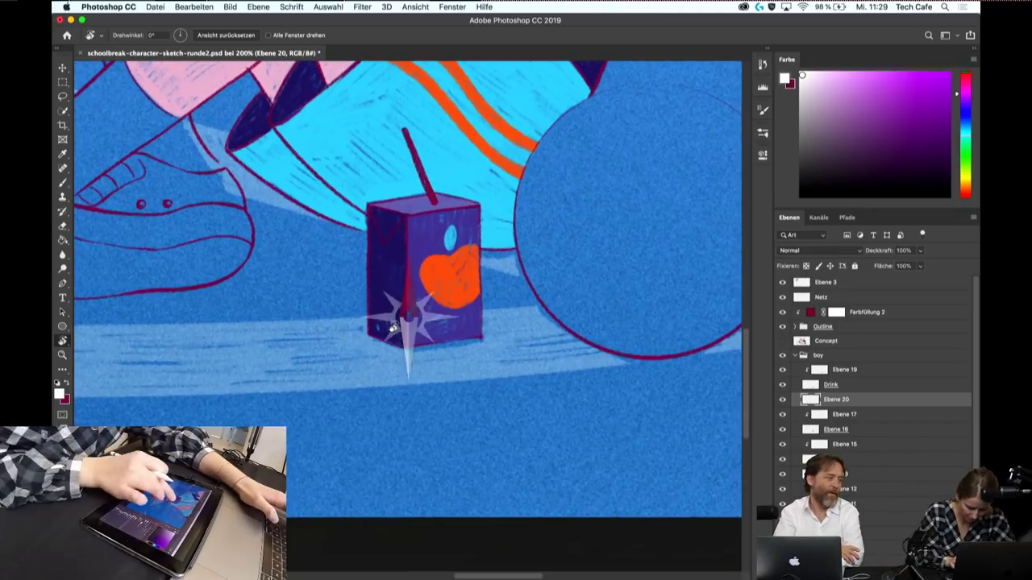
{"action": "scroll", "coordinate": [452, 338], "scroll_direction": "down", "scroll_amount": 2}
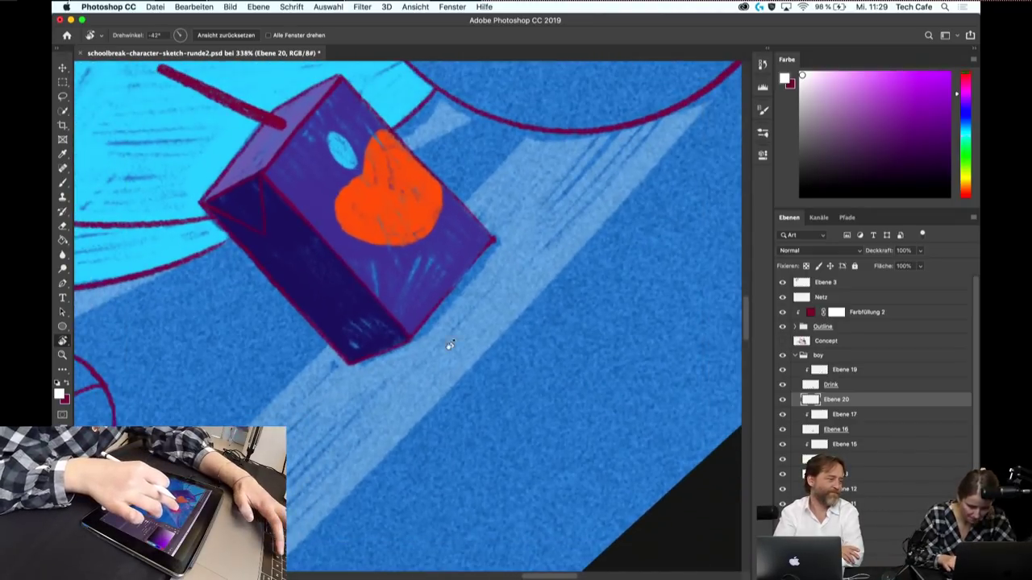
{"action": "key", "text": "b"}
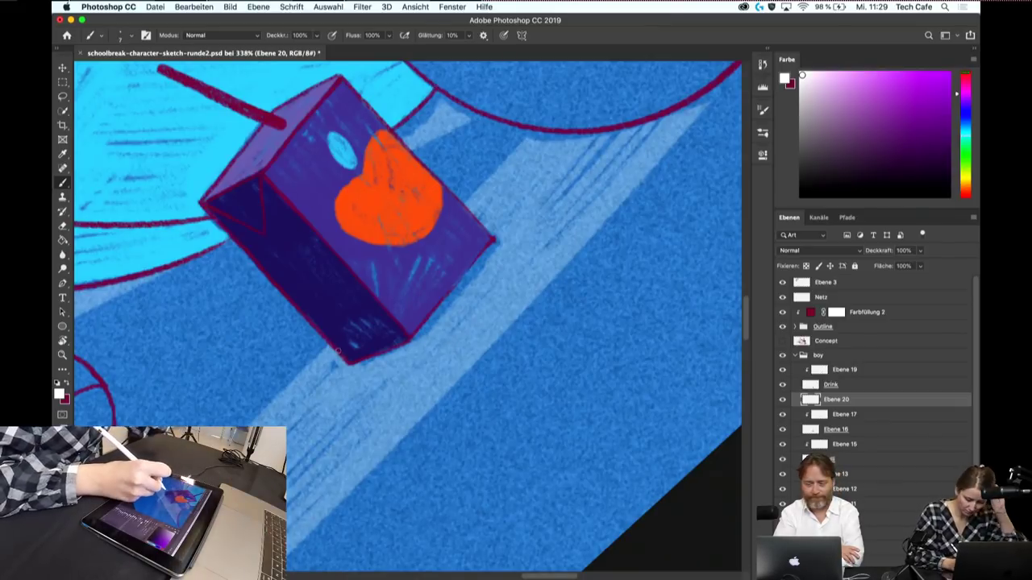
- Sketch the white spill outline below the box, undoing and erasing stray strokes
{"action": "left_click_drag", "start_coordinate": [337, 358], "coordinate": [323, 372]}
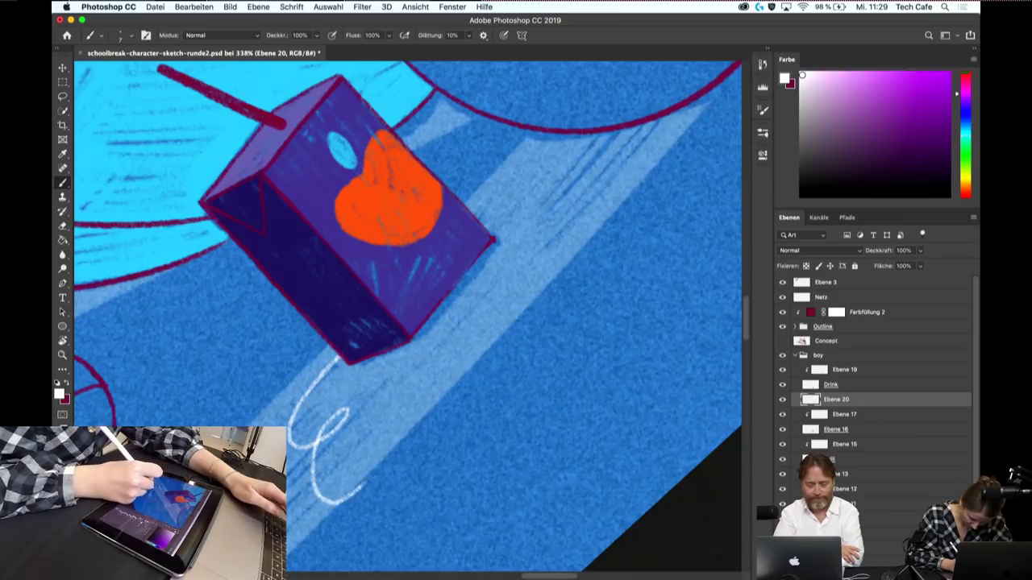
{"action": "left_click_drag", "start_coordinate": [398, 408], "coordinate": [386, 456]}
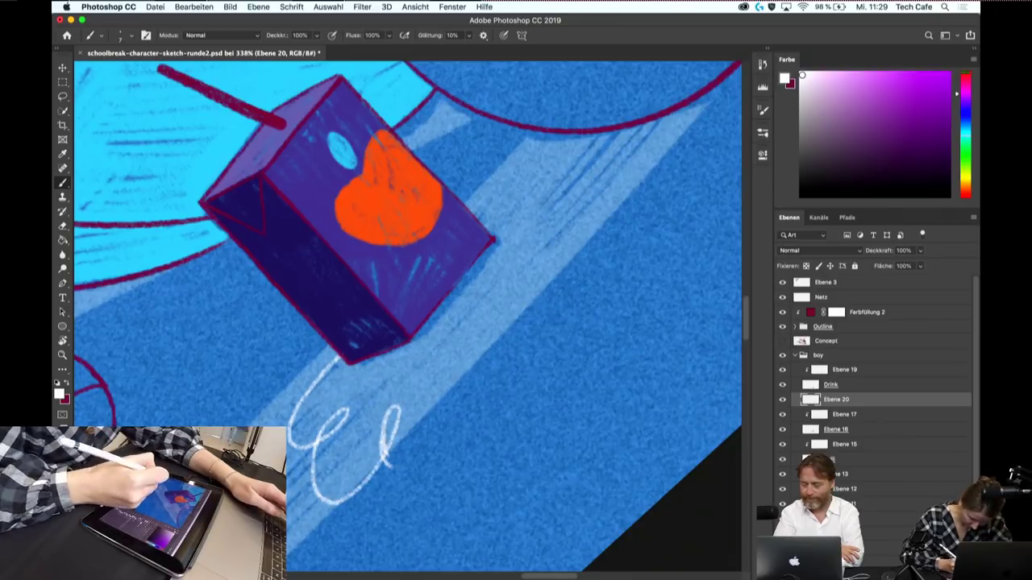
{"action": "key", "text": "ctrl+z"}
{"action": "key", "text": "ctrl+z"}
{"action": "key", "text": "ctrl+z"}
{"action": "key", "text": "ctrl+z"}
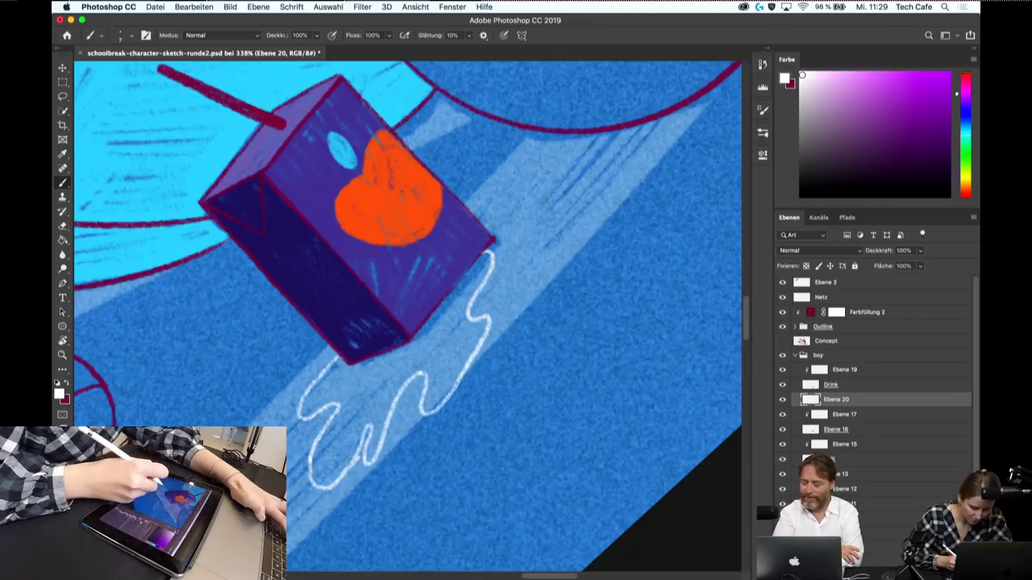
{"action": "key", "text": "e"}
{"action": "left_click_drag", "start_coordinate": [371, 427], "coordinate": [345, 476]}
{"action": "key", "text": "b"}
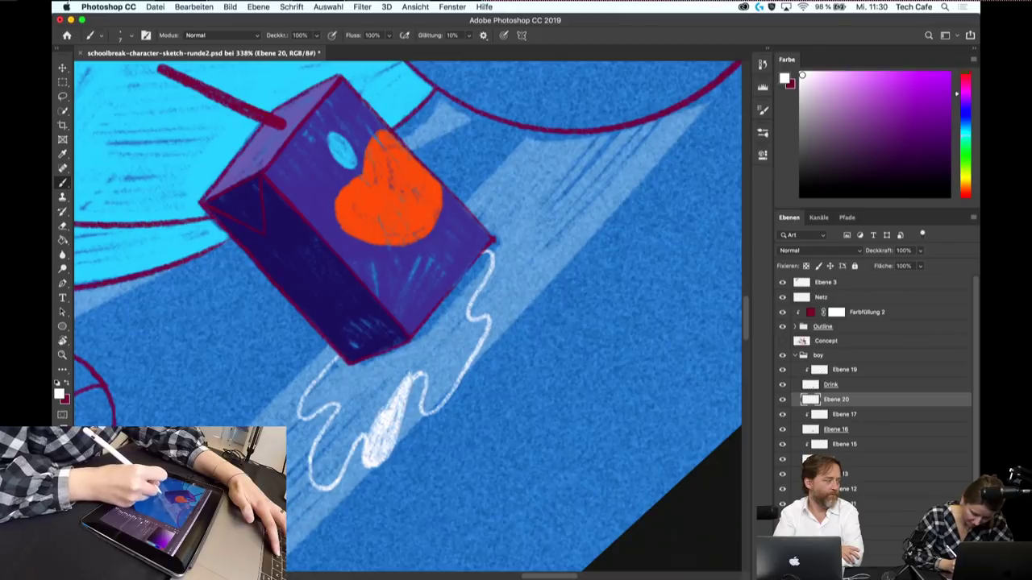
- Fill the spill with white chalk strokes from its lower left up to the box corner
{"action": "mouse_move", "coordinate": [403, 373]}
{"action": "left_mouse_down"}
{"action": "mouse_move", "coordinate": [369, 425]}
{"action": "mouse_move", "coordinate": [331, 440]}
{"action": "left_mouse_up"}
{"action": "mouse_move", "coordinate": [354, 408]}
{"action": "left_mouse_down"}
{"action": "mouse_move", "coordinate": [318, 459]}
{"action": "mouse_move", "coordinate": [314, 487]}
{"action": "left_mouse_up"}
{"action": "left_click_drag", "start_coordinate": [348, 442], "coordinate": [324, 484]}
{"action": "left_click_drag", "start_coordinate": [371, 419], "coordinate": [331, 466]}
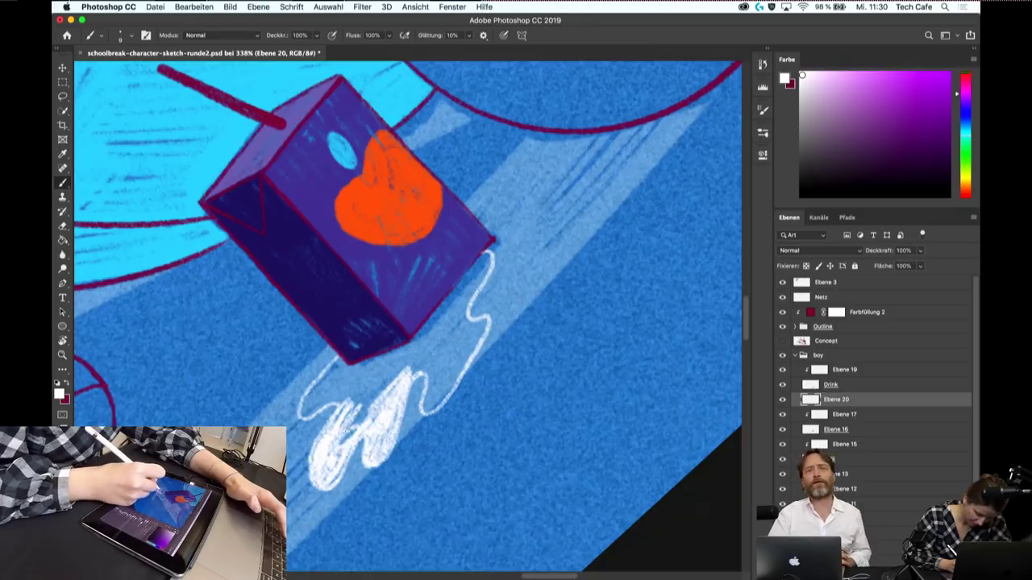
{"action": "left_click_drag", "start_coordinate": [379, 391], "coordinate": [342, 440]}
{"action": "left_click_drag", "start_coordinate": [433, 346], "coordinate": [392, 390]}
{"action": "mouse_move", "coordinate": [450, 332]}
{"action": "left_mouse_down"}
{"action": "mouse_move", "coordinate": [408, 376]}
{"action": "mouse_move", "coordinate": [423, 412]}
{"action": "mouse_move", "coordinate": [437, 387]}
{"action": "left_mouse_up"}
{"action": "mouse_move", "coordinate": [458, 306]}
{"action": "left_mouse_down"}
{"action": "mouse_move", "coordinate": [418, 365]}
{"action": "mouse_move", "coordinate": [412, 350]}
{"action": "left_mouse_up"}
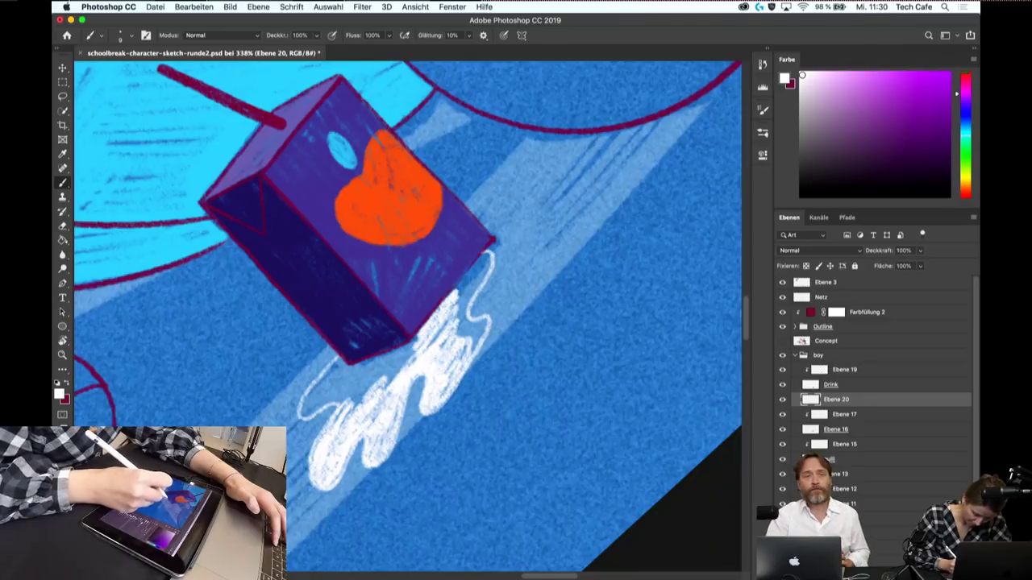
{"action": "left_click_drag", "start_coordinate": [482, 257], "coordinate": [435, 315]}
{"action": "left_click_drag", "start_coordinate": [492, 256], "coordinate": [454, 319]}
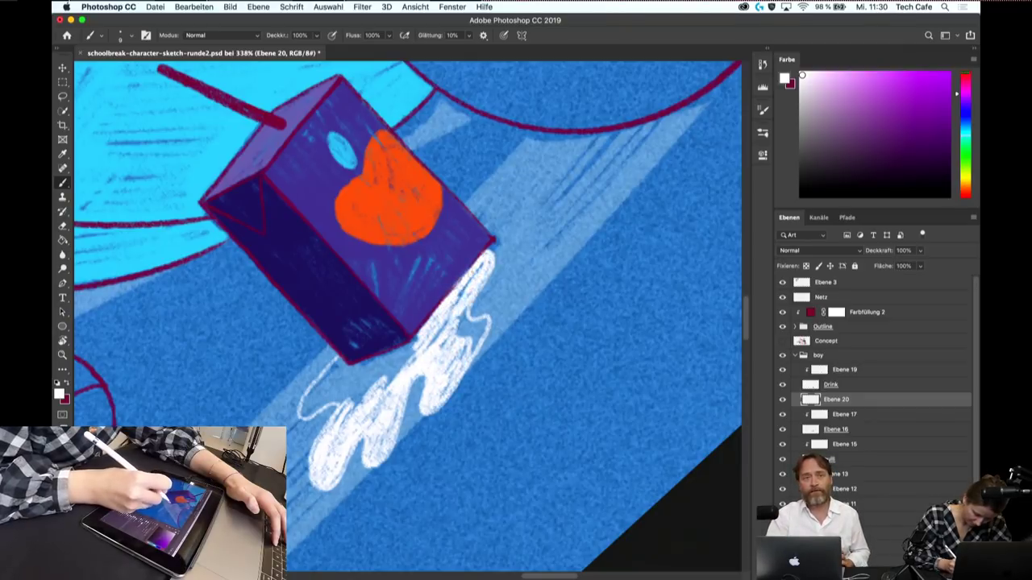
{"action": "mouse_move", "coordinate": [474, 271]}
{"action": "left_mouse_down"}
{"action": "mouse_move", "coordinate": [453, 338]}
{"action": "mouse_move", "coordinate": [468, 362]}
{"action": "left_mouse_up"}
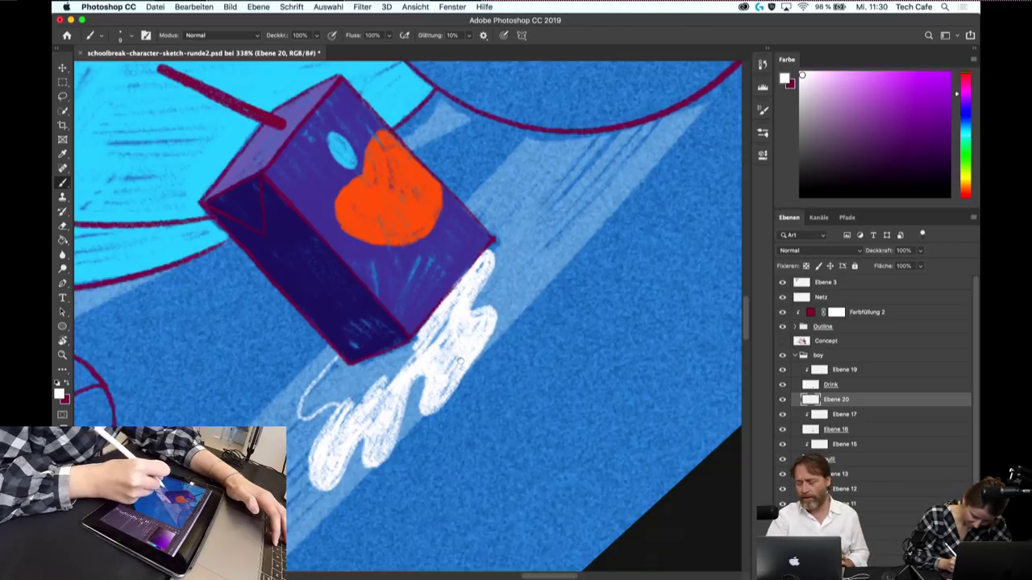
- Fill the spill's middle and its left and lower fingers, redoing the upper-left ones
{"action": "mouse_move", "coordinate": [421, 337]}
{"action": "left_mouse_down"}
{"action": "mouse_move", "coordinate": [362, 403]}
{"action": "mouse_move", "coordinate": [306, 412]}
{"action": "left_mouse_up"}
{"action": "mouse_move", "coordinate": [360, 363]}
{"action": "left_mouse_down"}
{"action": "mouse_move", "coordinate": [306, 403]}
{"action": "mouse_move", "coordinate": [330, 396]}
{"action": "left_mouse_up"}
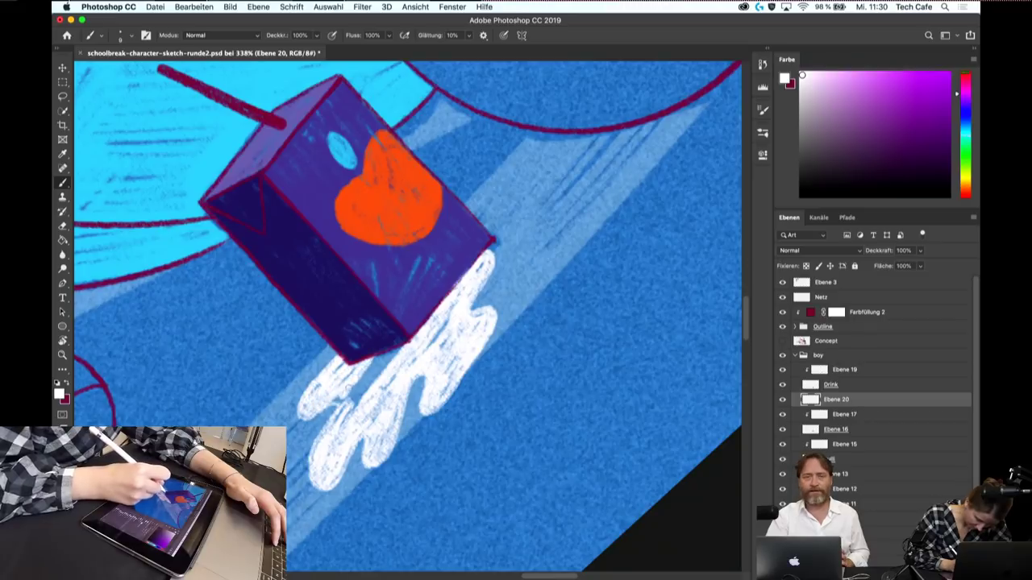
{"action": "mouse_move", "coordinate": [391, 346]}
{"action": "left_mouse_down"}
{"action": "mouse_move", "coordinate": [341, 408]}
{"action": "mouse_move", "coordinate": [353, 402]}
{"action": "left_mouse_up"}
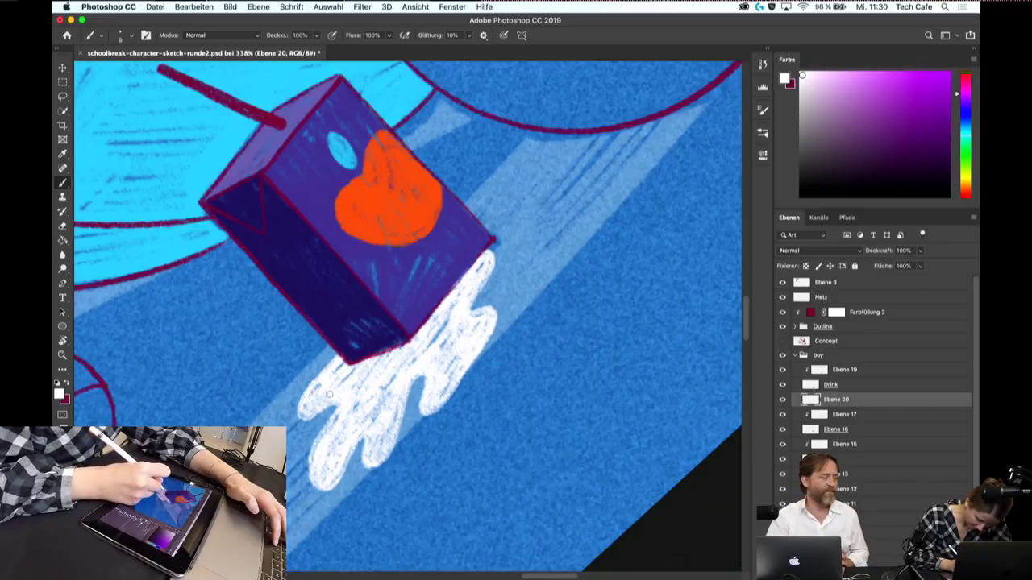
{"action": "left_click_drag", "start_coordinate": [342, 471], "coordinate": [307, 489]}
{"action": "left_click_drag", "start_coordinate": [361, 448], "coordinate": [333, 484]}
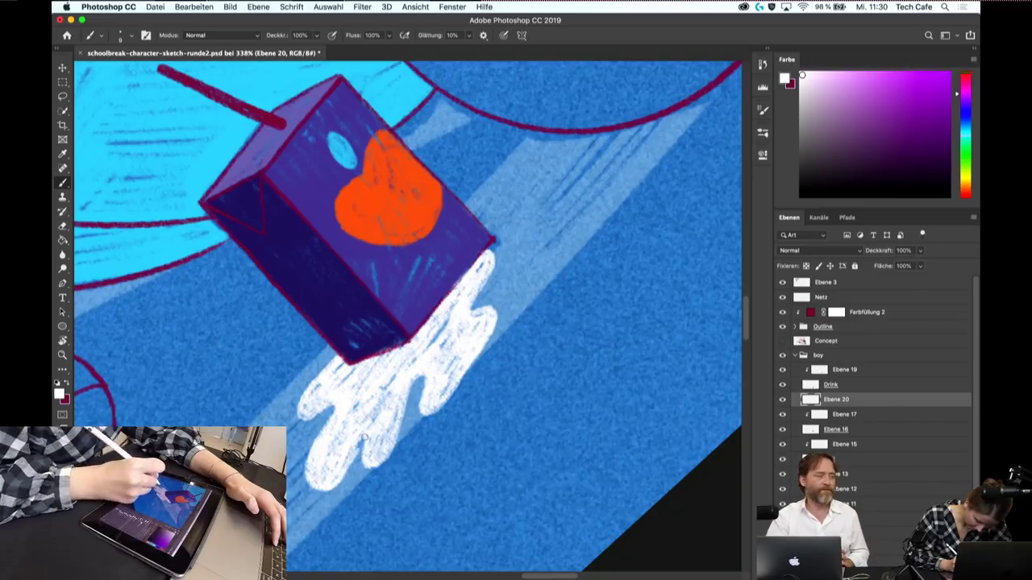
{"action": "key", "text": "ctrl+z"}
{"action": "key", "text": "ctrl+z"}
{"action": "key", "text": "ctrl+z"}
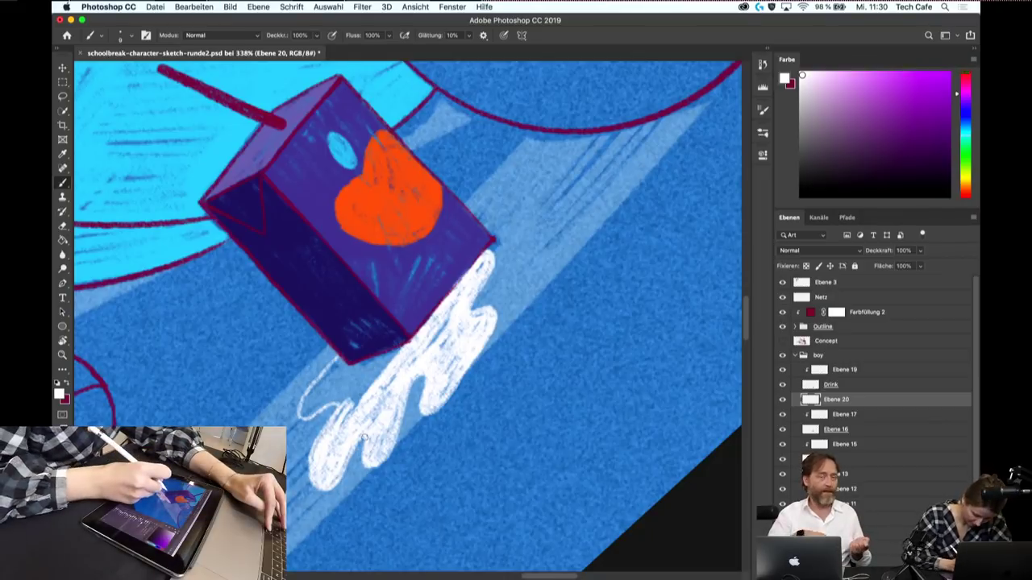
{"action": "mouse_move", "coordinate": [300, 413]}
{"action": "left_mouse_down"}
{"action": "mouse_move", "coordinate": [334, 363]}
{"action": "mouse_move", "coordinate": [377, 355]}
{"action": "left_mouse_up"}
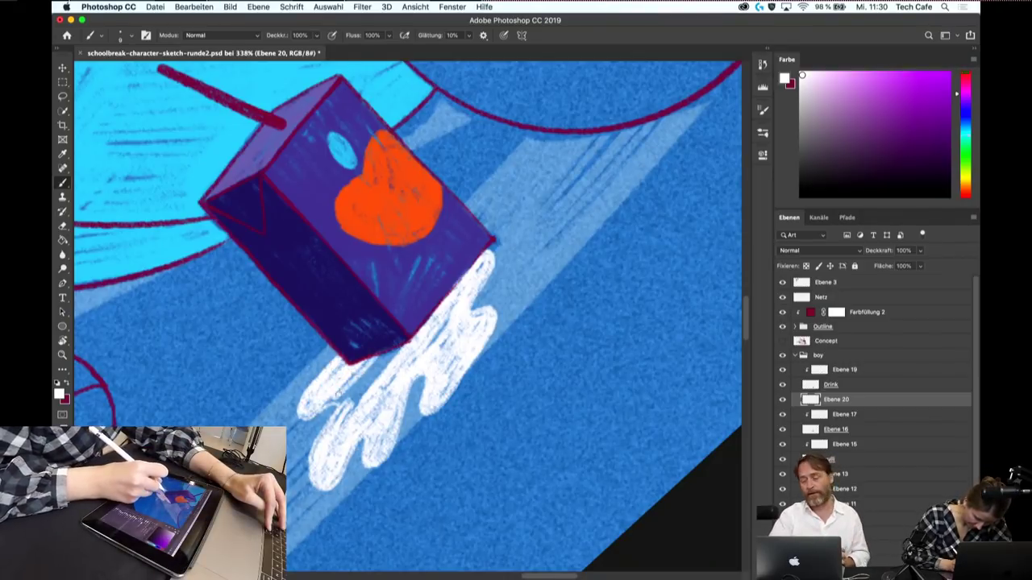
{"action": "mouse_move", "coordinate": [337, 401]}
{"action": "left_mouse_down"}
{"action": "mouse_move", "coordinate": [390, 348]}
{"action": "mouse_move", "coordinate": [344, 394]}
{"action": "left_mouse_up"}
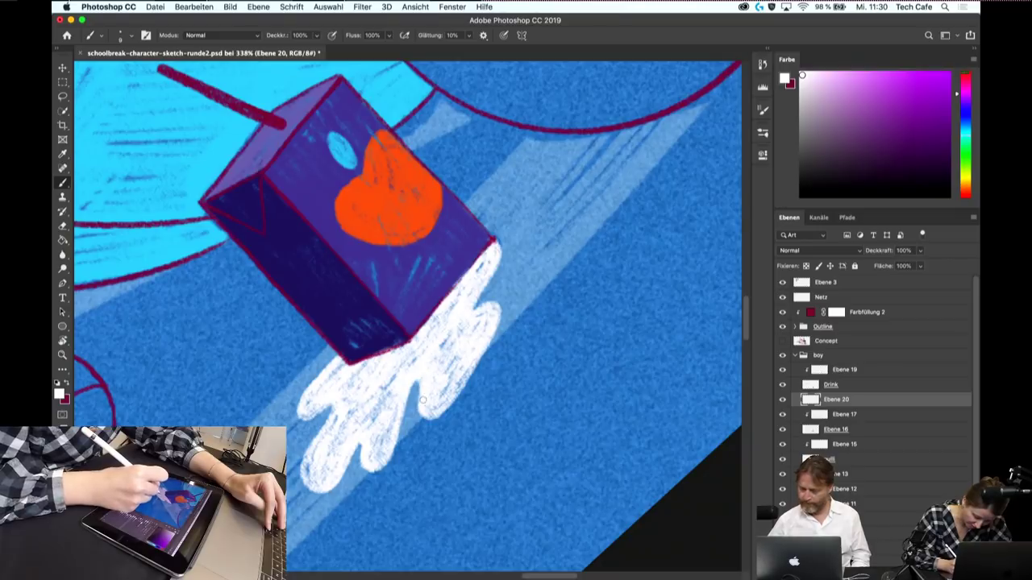
- Zoom out to the whole illustration and lower Ebene 20's opacity to 50%
{"action": "key", "text": "ctrl+minus"}
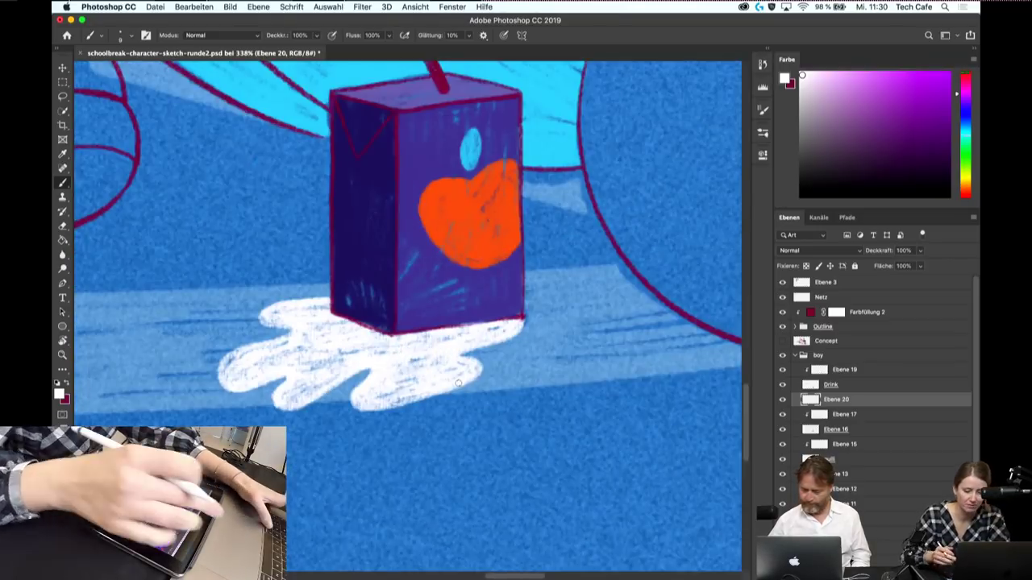
{"action": "key", "text": "ctrl+minus"}
{"action": "key", "text": "ctrl+minus"}
{"action": "key", "text": "ctrl+minus"}
{"action": "key", "text": "ctrl+s"}
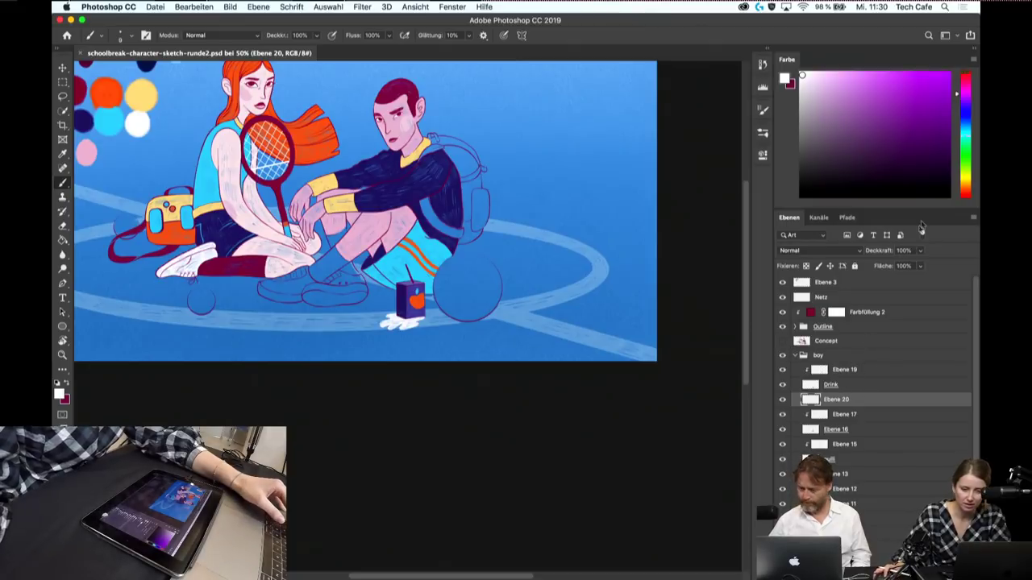
{"action": "type", "text": "60"}
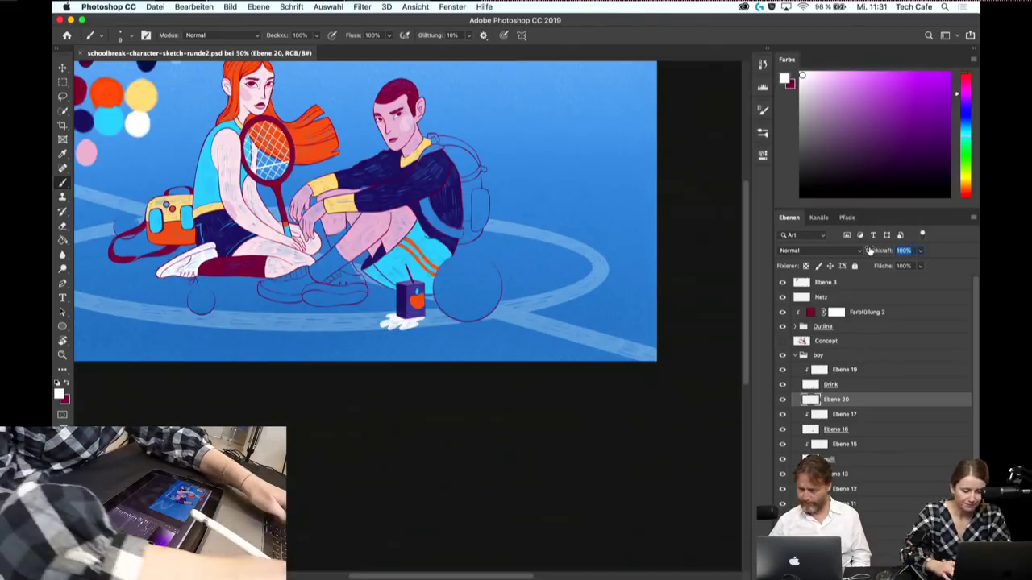
{"action": "key", "text": "Return"}
- Save the illustration and select the Ebene 19 layer
{"action": "key", "text": "cmd+s"}
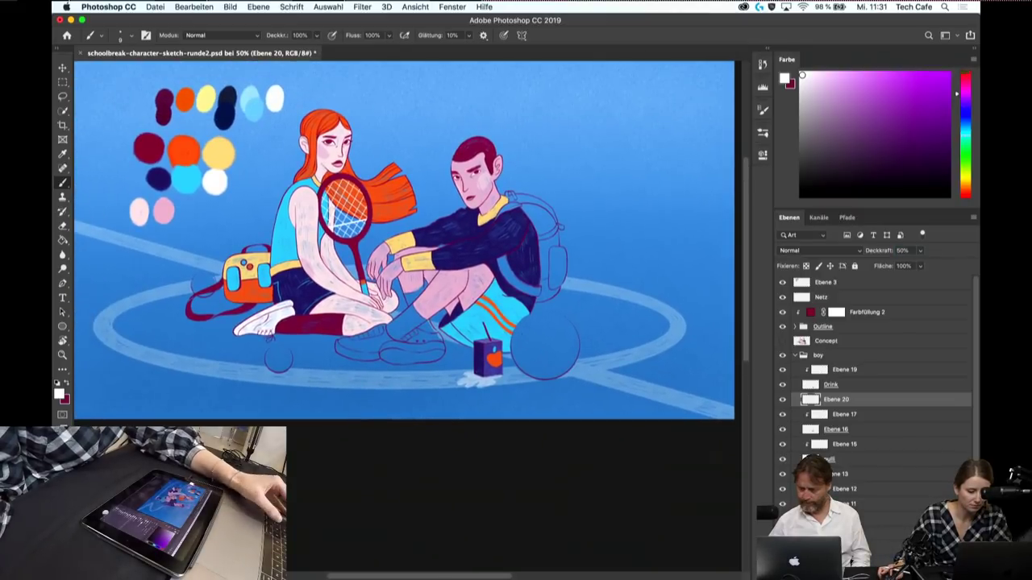
{"action": "key", "text": "cmd+s"}
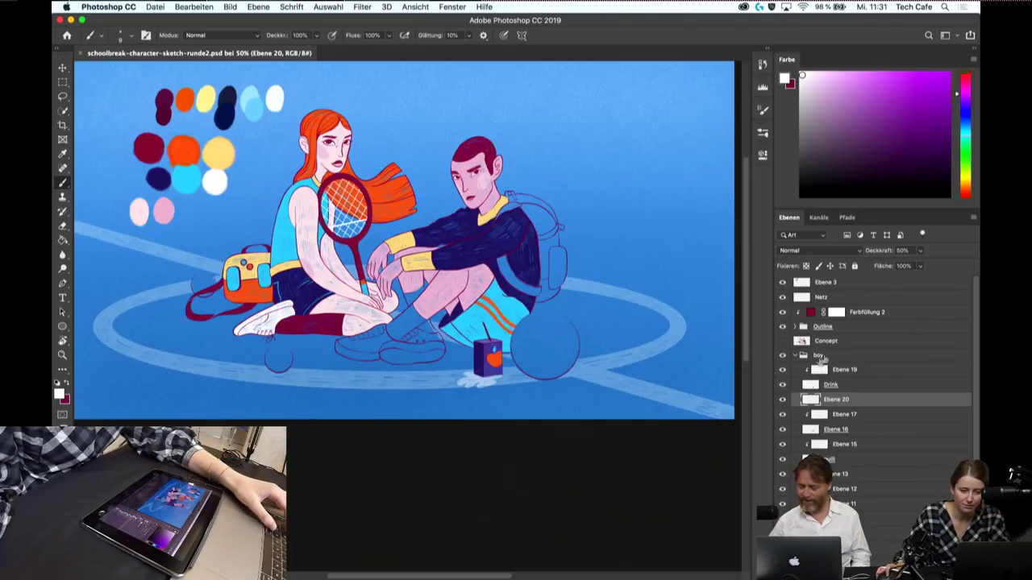
{"action": "left_click", "coordinate": [842, 371]}
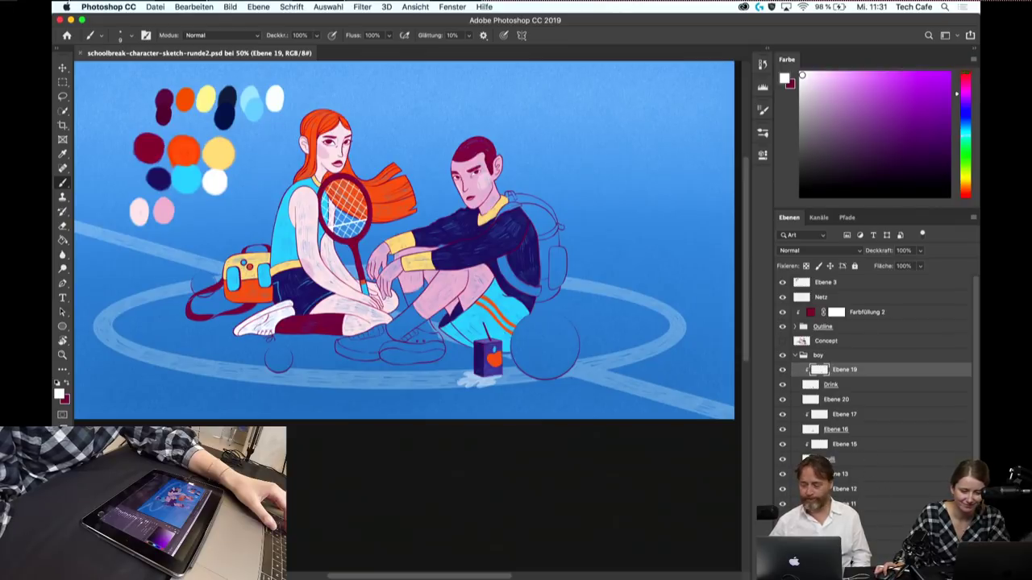
- On a new layer, paint the first white sock across the boy's ankle
{"action": "key", "text": "ctrl+shift+alt+n"}
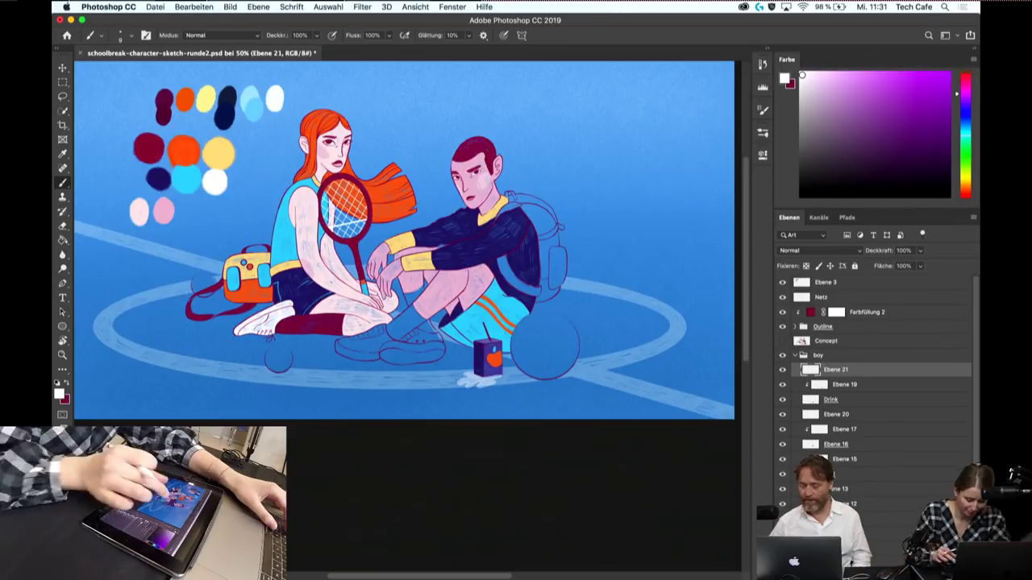
{"action": "left_click_drag", "start_coordinate": [500, 318], "coordinate": [494, 288]}
{"action": "scroll", "coordinate": [449, 353], "scroll_direction": "up", "scroll_amount": 2}
{"action": "scroll", "coordinate": [449, 354], "scroll_direction": "up", "scroll_amount": 2}
{"action": "scroll", "coordinate": [449, 353], "scroll_direction": "up", "scroll_amount": 2}
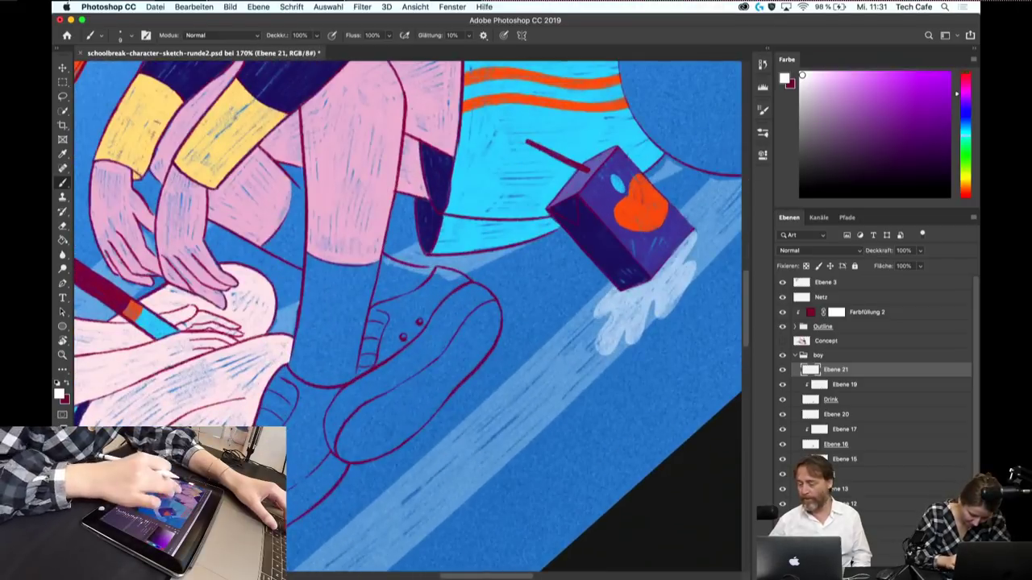
{"action": "scroll", "coordinate": [449, 353], "scroll_direction": "up", "scroll_amount": 2}
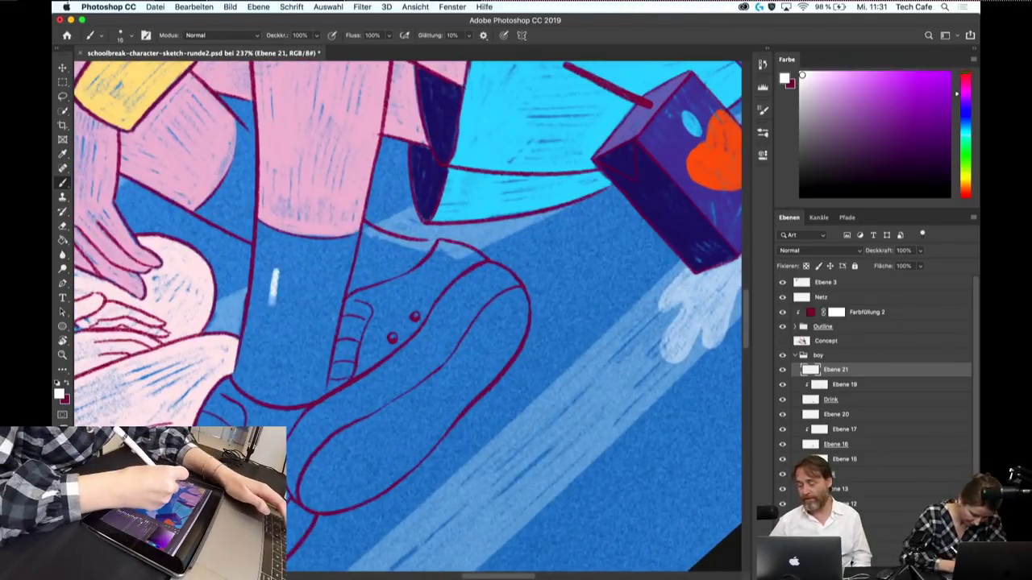
{"action": "left_click_drag", "start_coordinate": [270, 266], "coordinate": [258, 359]}
{"action": "mouse_move", "coordinate": [263, 265]}
{"action": "left_mouse_down"}
{"action": "mouse_move", "coordinate": [250, 363]}
{"action": "mouse_move", "coordinate": [271, 291]}
{"action": "mouse_move", "coordinate": [286, 367]}
{"action": "mouse_move", "coordinate": [302, 379]}
{"action": "left_mouse_up"}
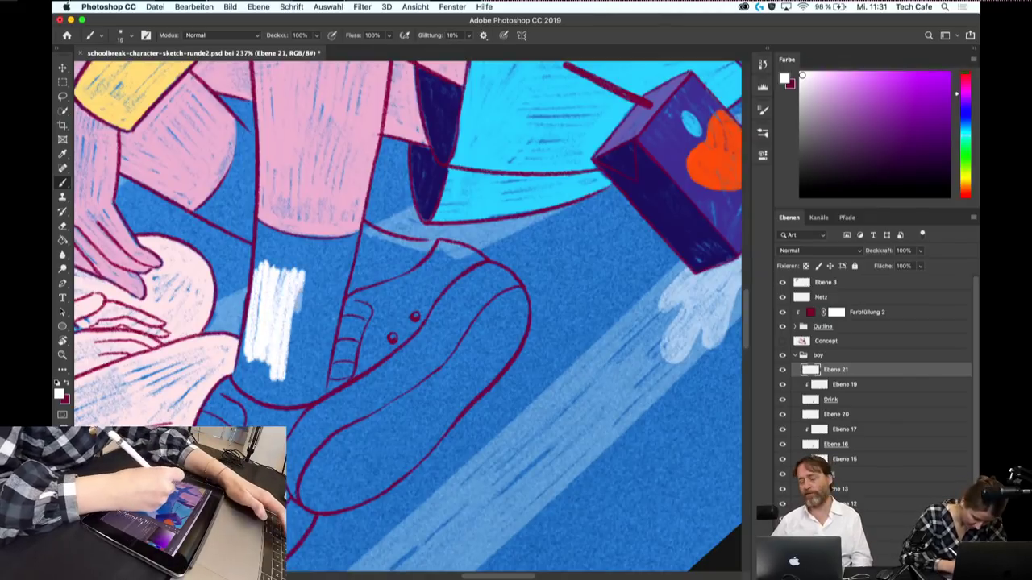
{"action": "mouse_move", "coordinate": [311, 266]}
{"action": "left_mouse_down"}
{"action": "mouse_move", "coordinate": [323, 375]}
{"action": "mouse_move", "coordinate": [337, 369]}
{"action": "left_mouse_up"}
{"action": "mouse_move", "coordinate": [256, 323]}
{"action": "left_mouse_down"}
{"action": "mouse_move", "coordinate": [246, 397]}
{"action": "mouse_move", "coordinate": [315, 395]}
{"action": "mouse_move", "coordinate": [326, 367]}
{"action": "mouse_move", "coordinate": [286, 365]}
{"action": "mouse_move", "coordinate": [304, 384]}
{"action": "left_mouse_up"}
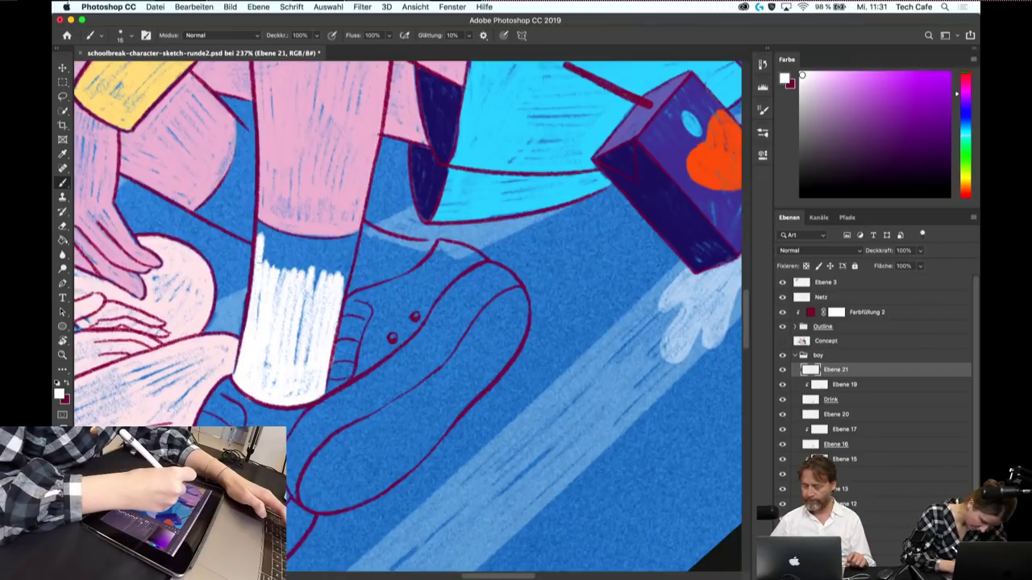
- Add ribbed strokes to the sock top and hatch its right and lower-right edges with a smaller brush
{"action": "mouse_move", "coordinate": [258, 239]}
{"action": "left_mouse_down"}
{"action": "mouse_move", "coordinate": [288, 274]}
{"action": "mouse_move", "coordinate": [324, 289]}
{"action": "left_mouse_up"}
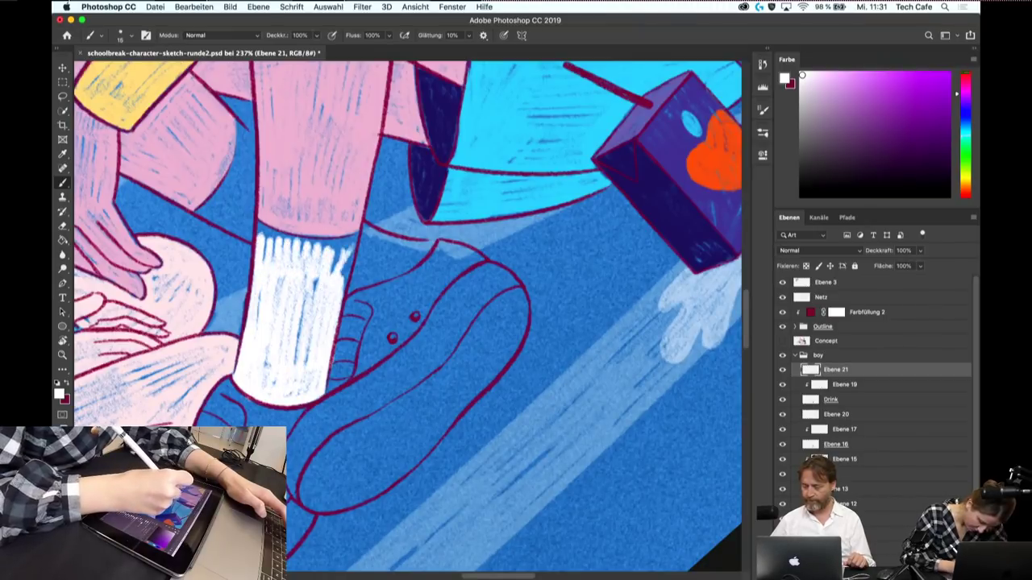
{"action": "left_click_drag", "start_coordinate": [359, 243], "coordinate": [338, 292]}
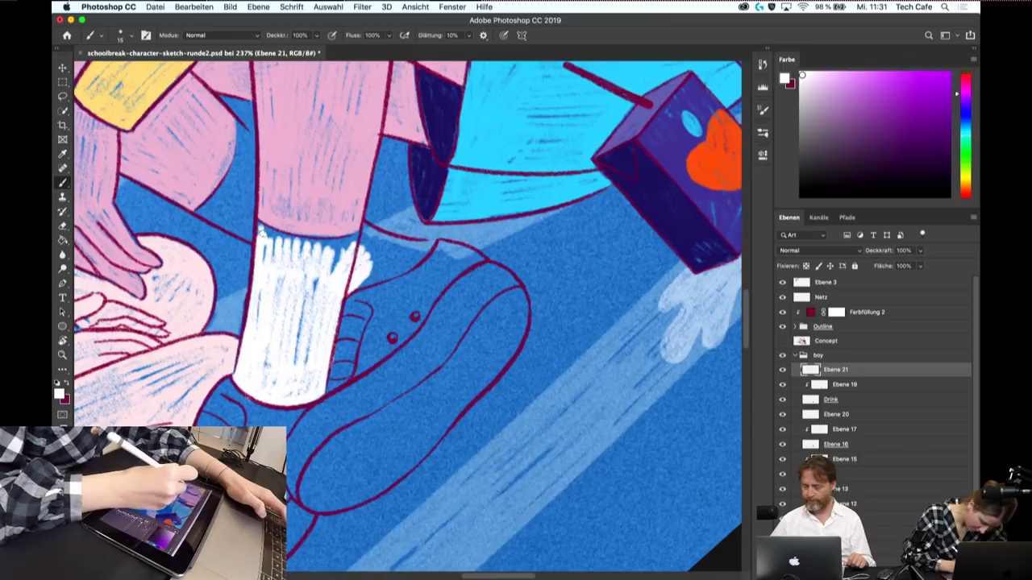
{"action": "left_click_drag", "start_coordinate": [516, 242], "coordinate": [452, 193]}
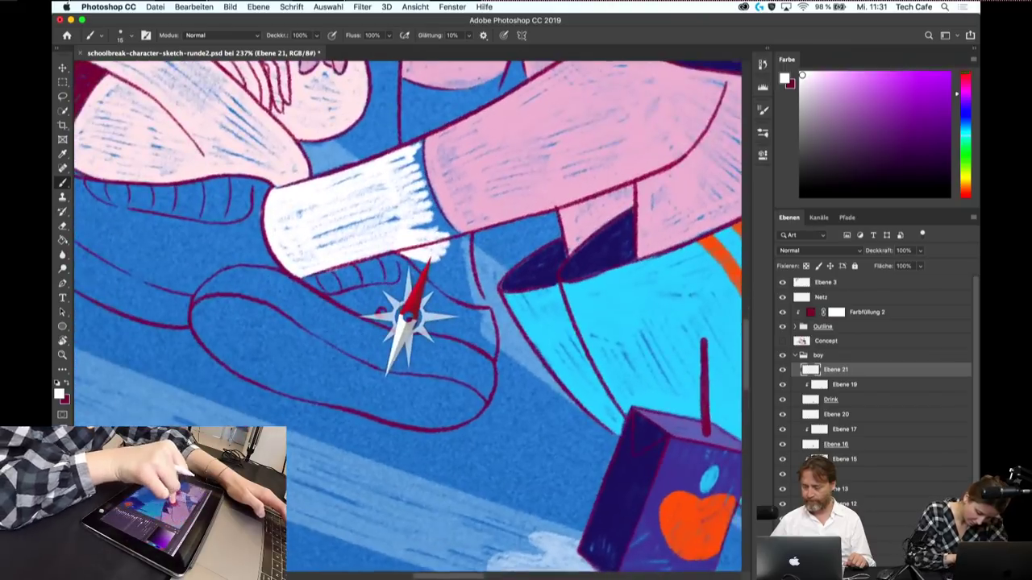
{"action": "left_click_drag", "start_coordinate": [419, 147], "coordinate": [440, 225]}
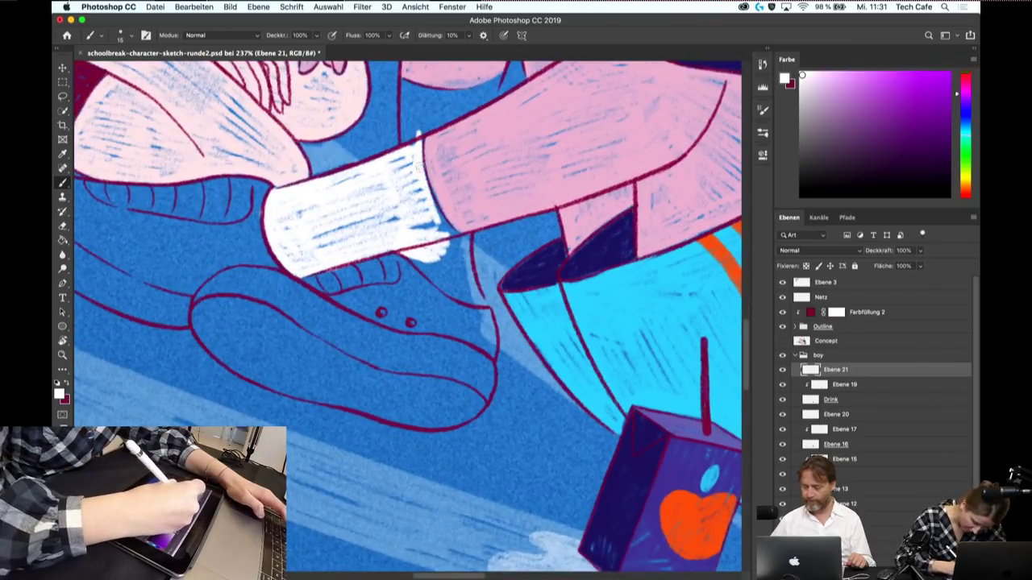
{"action": "mouse_move", "coordinate": [427, 181]}
{"action": "left_mouse_down"}
{"action": "mouse_move", "coordinate": [464, 243]}
{"action": "mouse_move", "coordinate": [427, 269]}
{"action": "mouse_move", "coordinate": [463, 300]}
{"action": "left_mouse_up"}
{"action": "mouse_move", "coordinate": [439, 242]}
{"action": "left_mouse_down"}
{"action": "mouse_move", "coordinate": [464, 295]}
{"action": "mouse_move", "coordinate": [468, 274]}
{"action": "left_mouse_up"}
{"action": "key", "text": "bracketleft"}
{"action": "key", "text": "bracketleft"}
{"action": "left_click_drag", "start_coordinate": [418, 226], "coordinate": [464, 255]}
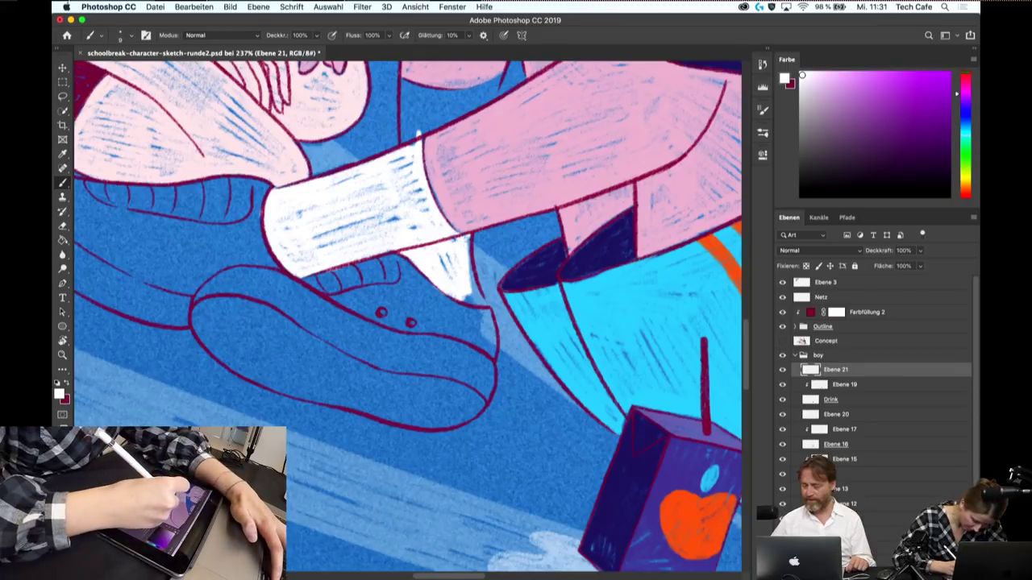
{"action": "left_click_drag", "start_coordinate": [476, 287], "coordinate": [466, 301]}
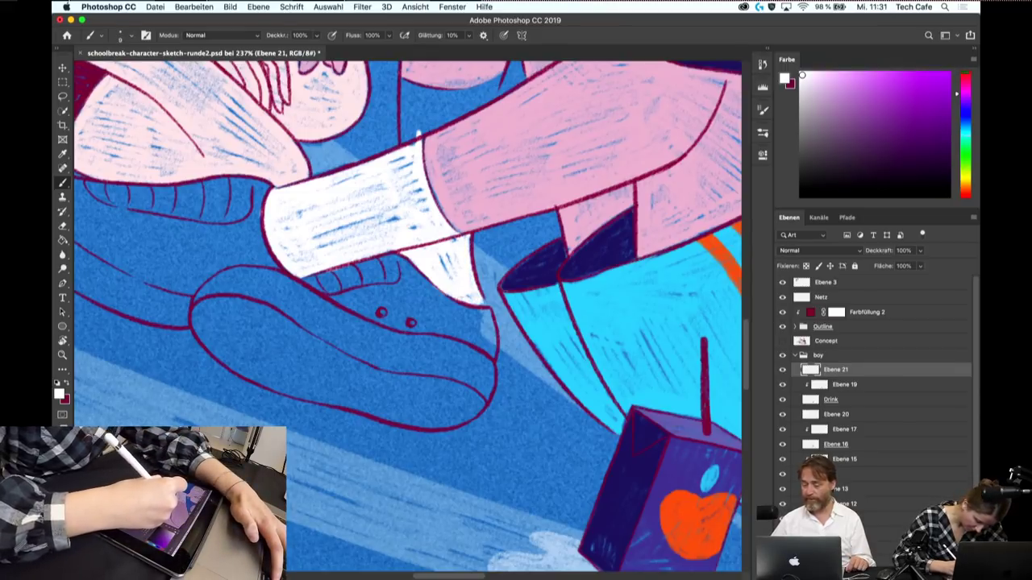
- Hatch the white sock peeking between the legs, rotating the view to reach it
{"action": "left_click_drag", "start_coordinate": [406, 97], "coordinate": [408, 147]}
{"action": "left_click_drag", "start_coordinate": [427, 106], "coordinate": [416, 137]}
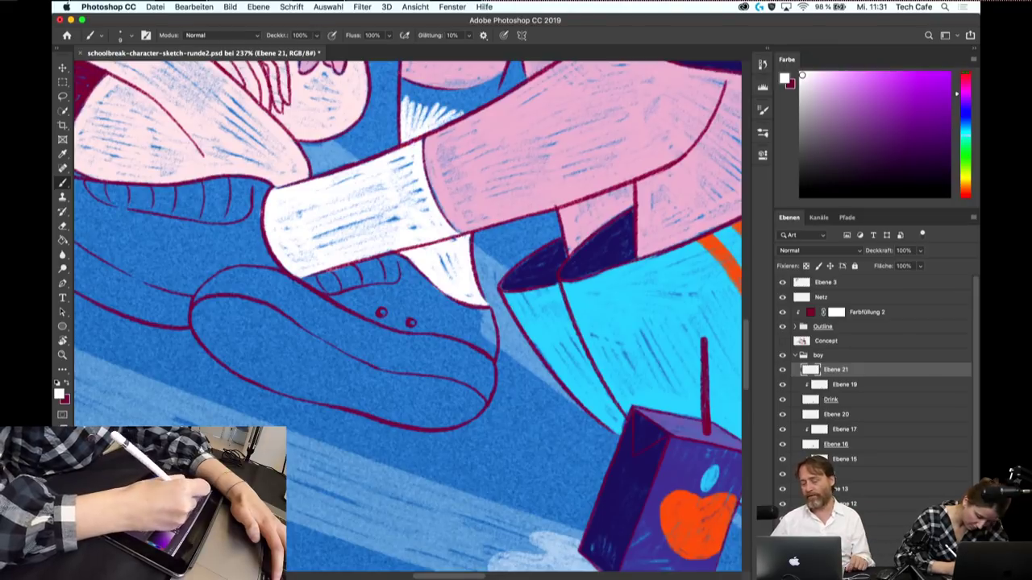
{"action": "scroll", "coordinate": [435, 121], "scroll_direction": "up", "scroll_amount": 5}
{"action": "scroll", "coordinate": [513, 263], "scroll_direction": "up", "scroll_amount": 2}
{"action": "scroll", "coordinate": [513, 263], "scroll_direction": "up", "scroll_amount": 2}
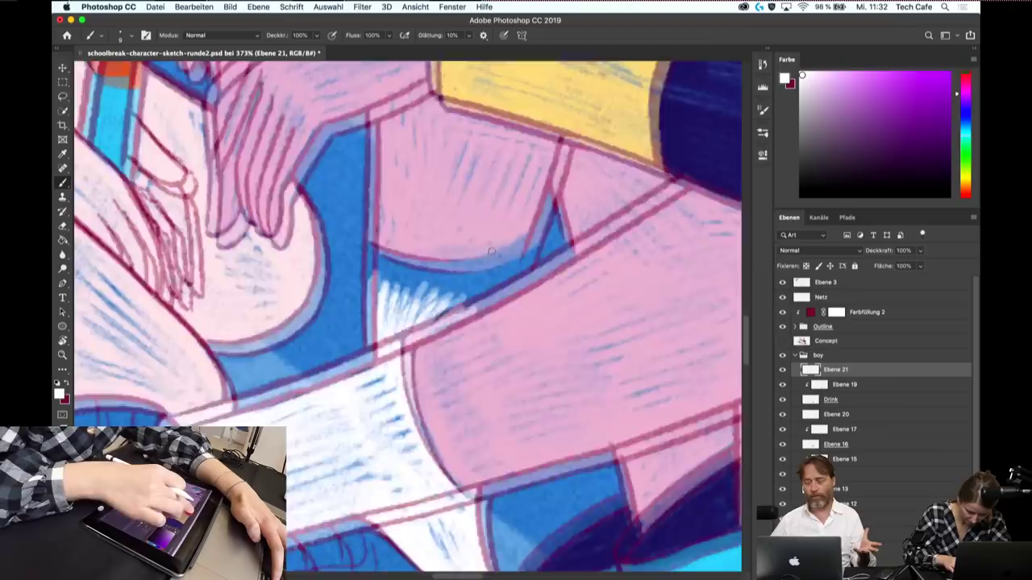
{"action": "scroll", "coordinate": [500, 256], "scroll_direction": "up", "scroll_amount": 2}
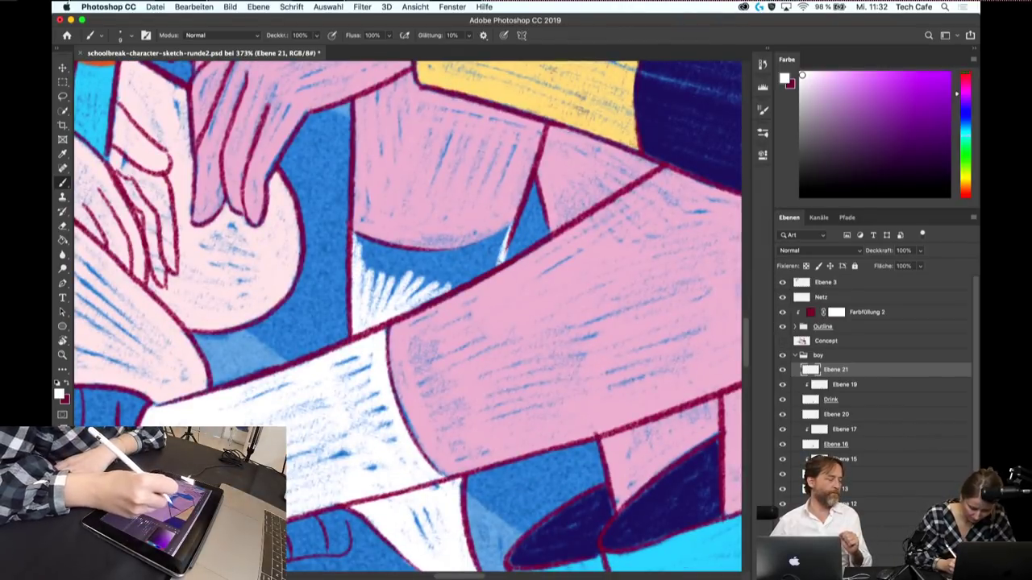
{"action": "left_click_drag", "start_coordinate": [484, 266], "coordinate": [533, 290]}
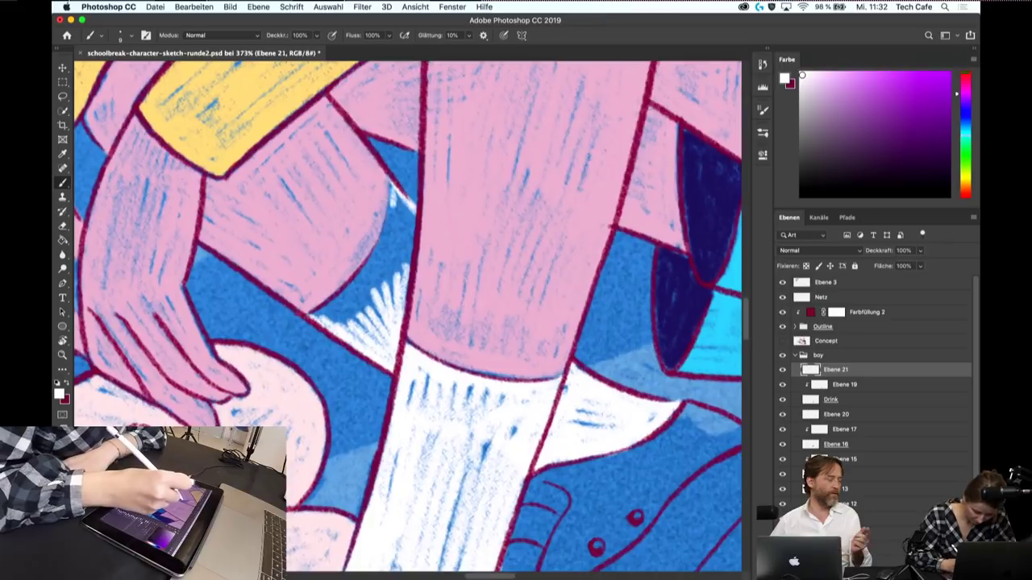
{"action": "mouse_move", "coordinate": [389, 226]}
{"action": "left_mouse_down"}
{"action": "mouse_move", "coordinate": [338, 298]}
{"action": "mouse_move", "coordinate": [375, 306]}
{"action": "mouse_move", "coordinate": [387, 322]}
{"action": "mouse_move", "coordinate": [387, 242]}
{"action": "mouse_move", "coordinate": [399, 208]}
{"action": "mouse_move", "coordinate": [403, 274]}
{"action": "mouse_move", "coordinate": [407, 201]}
{"action": "left_mouse_up"}
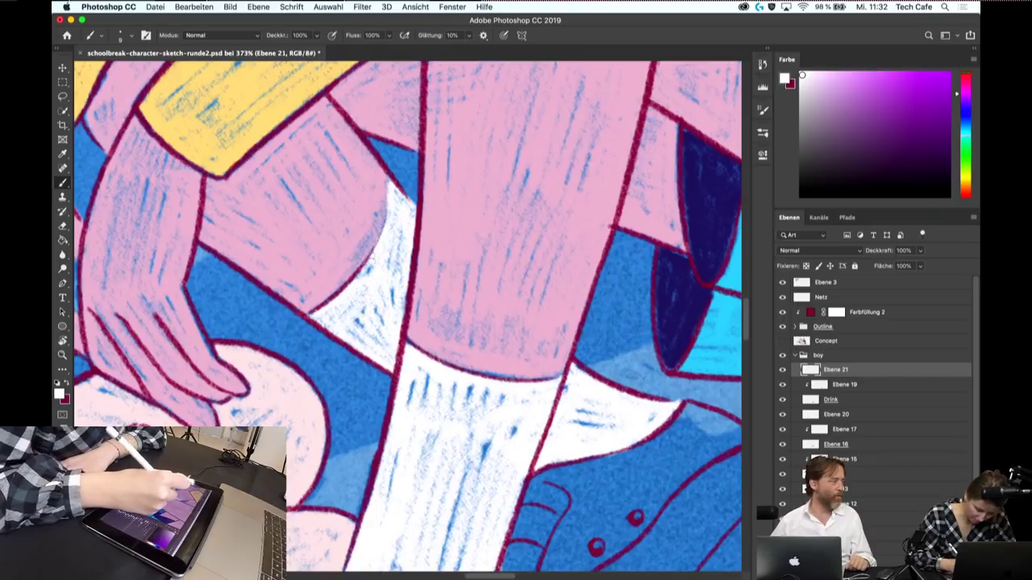
{"action": "scroll", "coordinate": [408, 315], "scroll_direction": "down", "scroll_amount": 3}
{"action": "left_click_drag", "start_coordinate": [530, 263], "coordinate": [554, 285]}
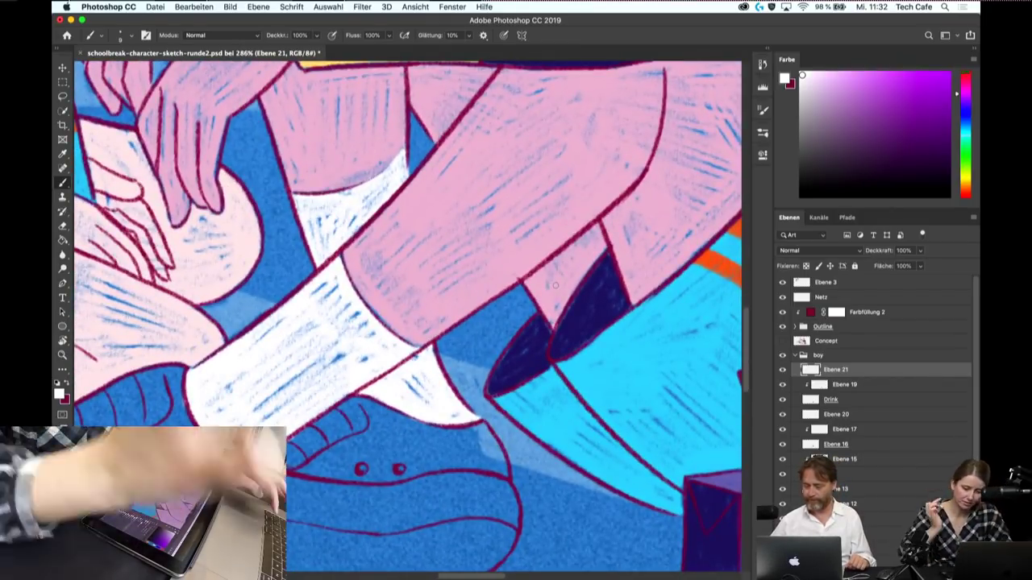
{"action": "scroll", "coordinate": [555, 285], "scroll_direction": "down", "scroll_amount": 5}
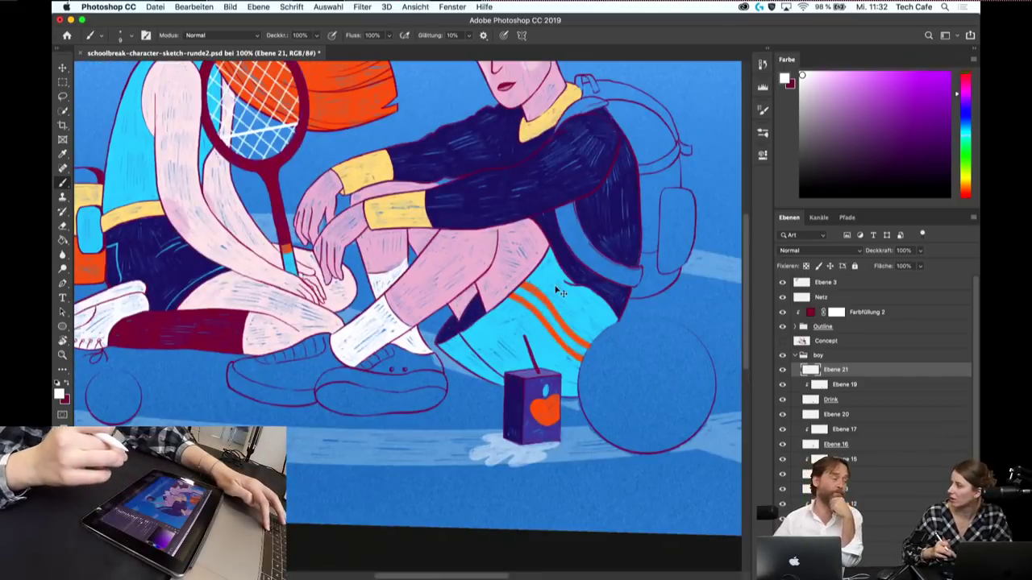
- Save the drawing and sample the orange of the girl's hair
{"action": "key", "text": "super+s"}
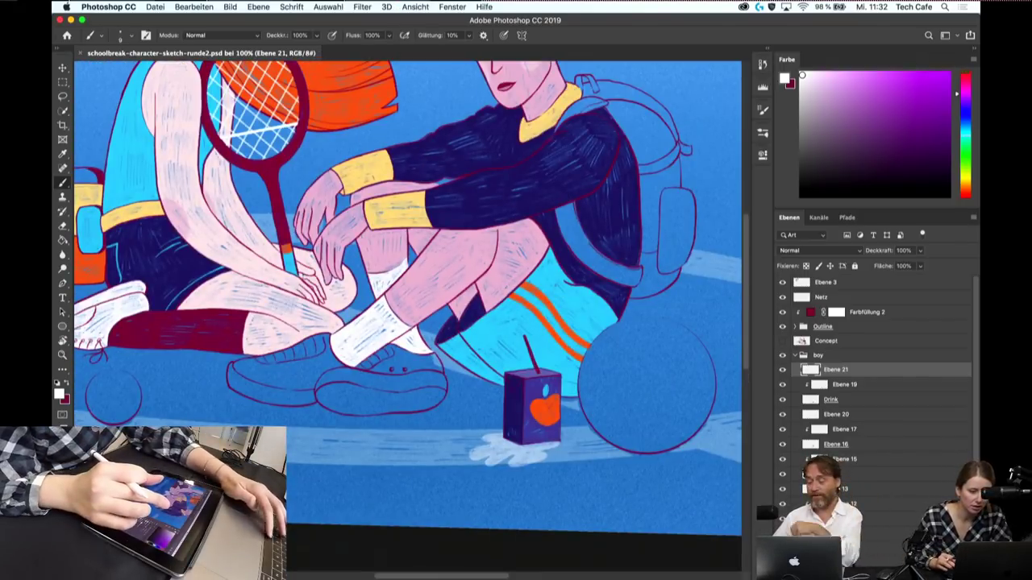
{"action": "left_click_drag", "start_coordinate": [494, 358], "coordinate": [542, 347]}
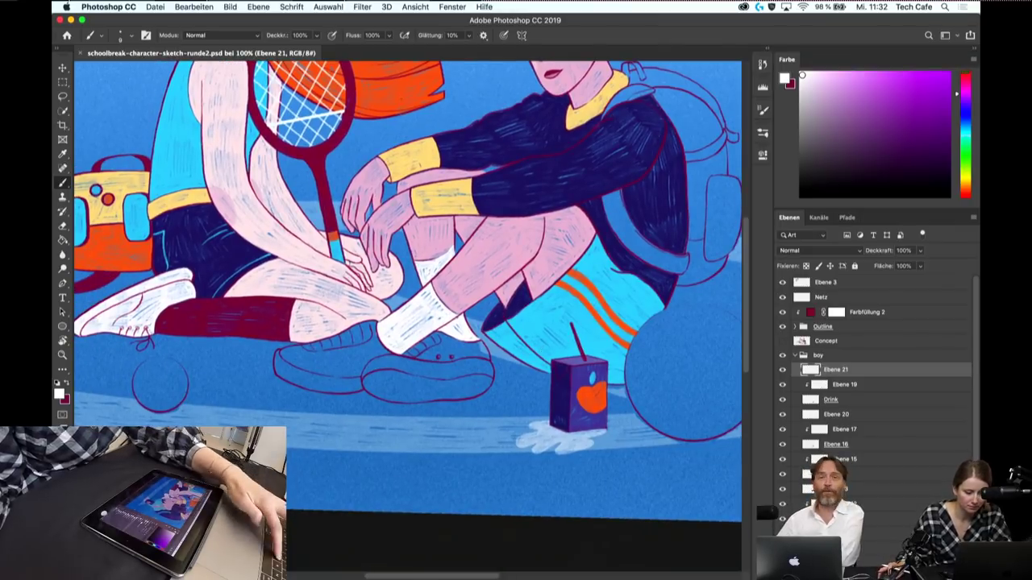
{"action": "left_click", "coordinate": [389, 103], "text": "alt"}
- Zoom in on the boy's shoe and paint its tongue orange
{"action": "key", "text": "z"}
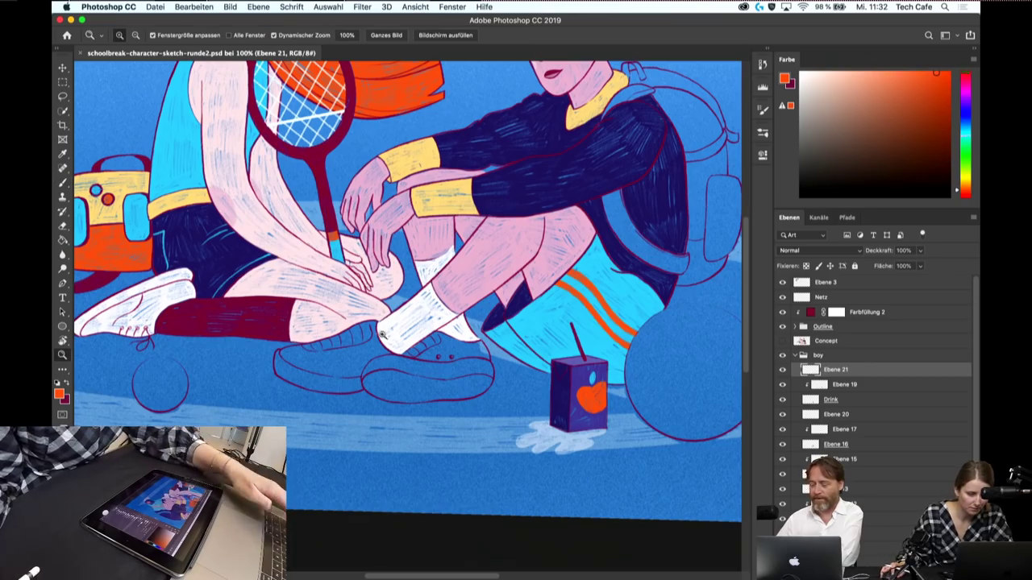
{"action": "left_click", "coordinate": [382, 333]}
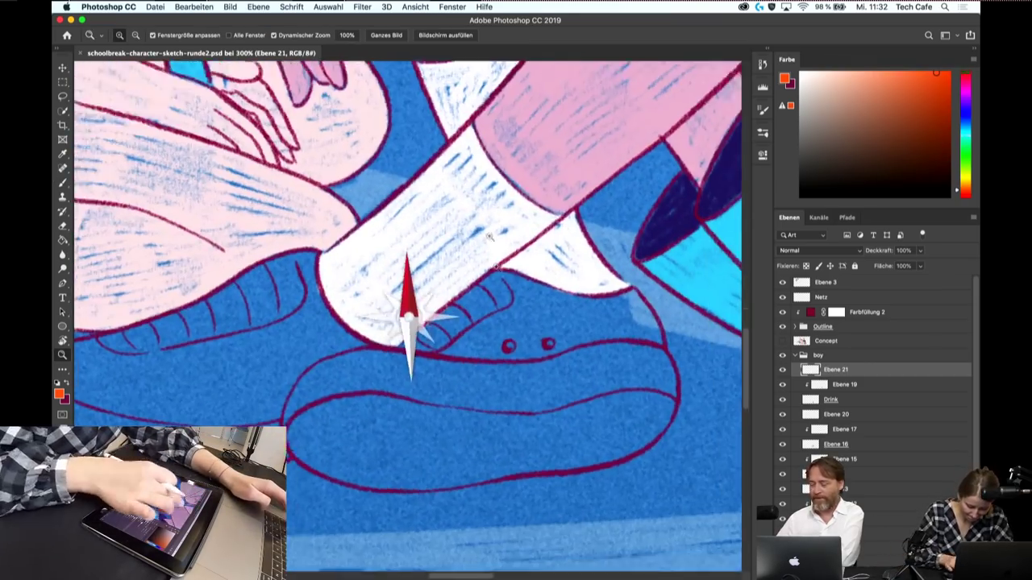
{"action": "left_click_drag", "start_coordinate": [489, 236], "coordinate": [425, 219]}
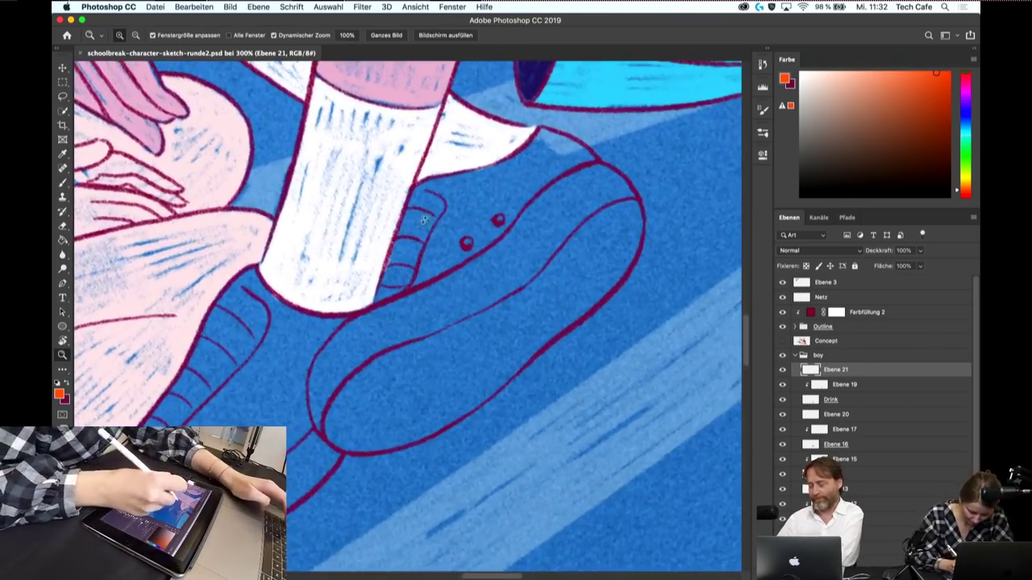
{"action": "scroll", "coordinate": [423, 219], "scroll_direction": "down", "scroll_amount": 2}
{"action": "key", "text": "b"}
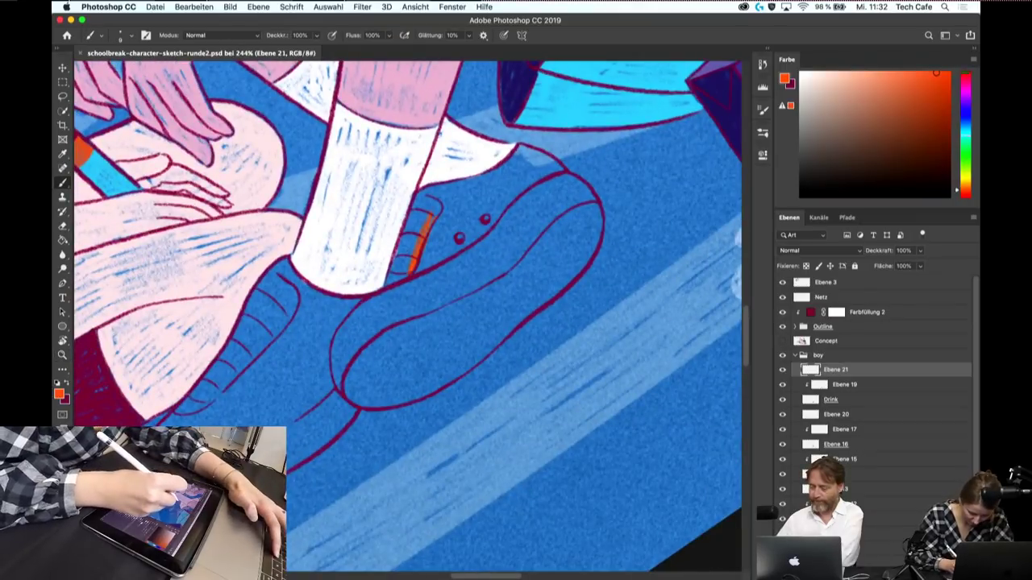
{"action": "left_click_drag", "start_coordinate": [429, 214], "coordinate": [405, 276]}
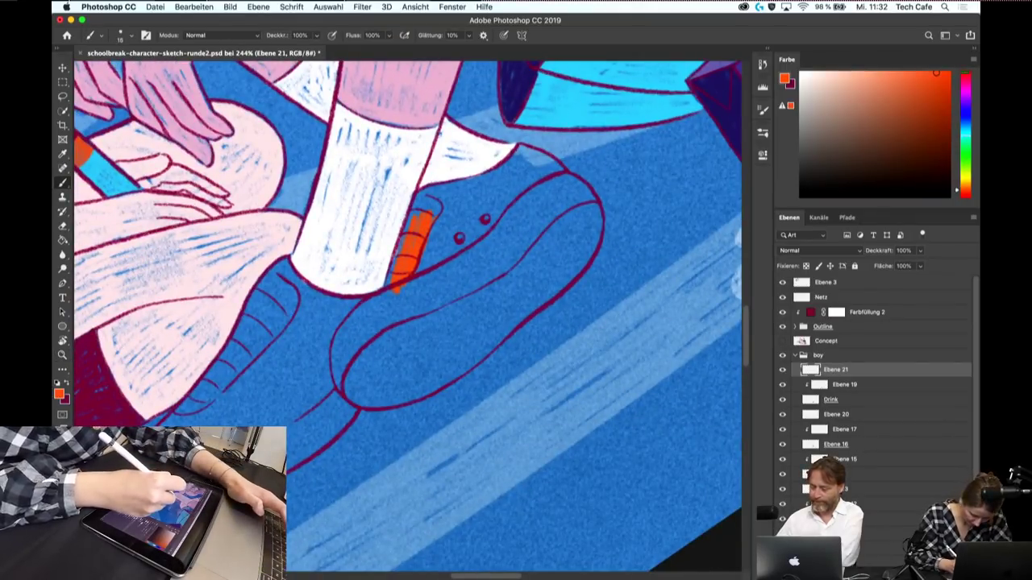
{"action": "mouse_move", "coordinate": [454, 240]}
{"action": "left_mouse_down"}
{"action": "mouse_move", "coordinate": [399, 310]}
{"action": "mouse_move", "coordinate": [353, 343]}
{"action": "left_mouse_up"}
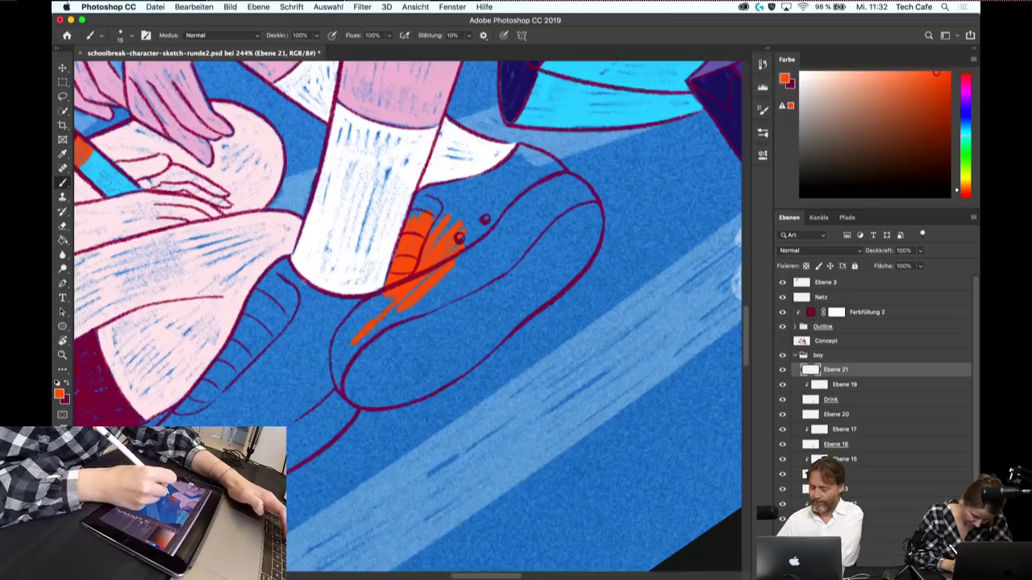
- Paint orange over the front shoe's toe and upper area, covering the blue gaps
{"action": "left_click_drag", "start_coordinate": [395, 315], "coordinate": [327, 367]}
{"action": "left_click_drag", "start_coordinate": [392, 334], "coordinate": [330, 383]}
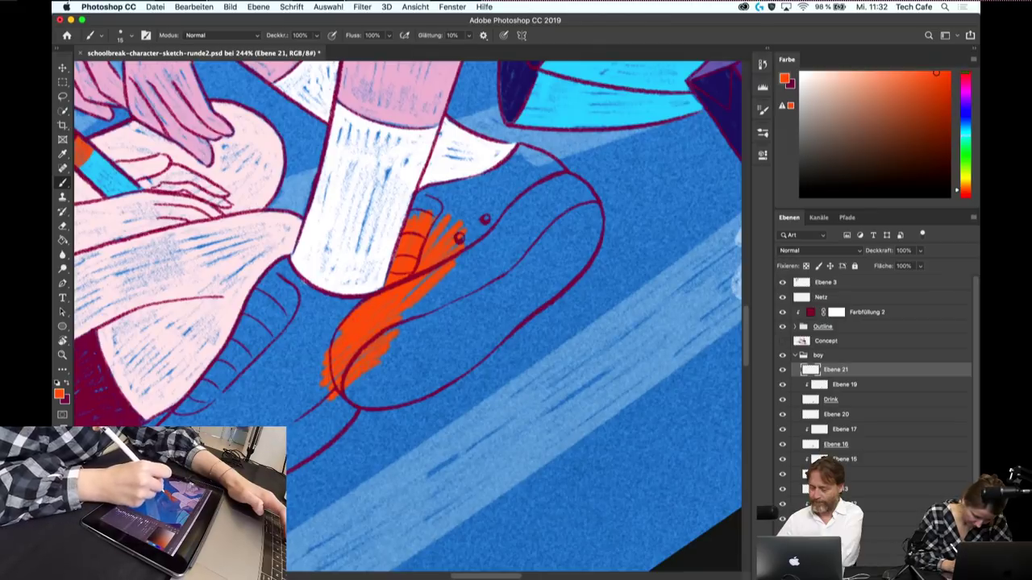
{"action": "left_click_drag", "start_coordinate": [336, 337], "coordinate": [327, 349]}
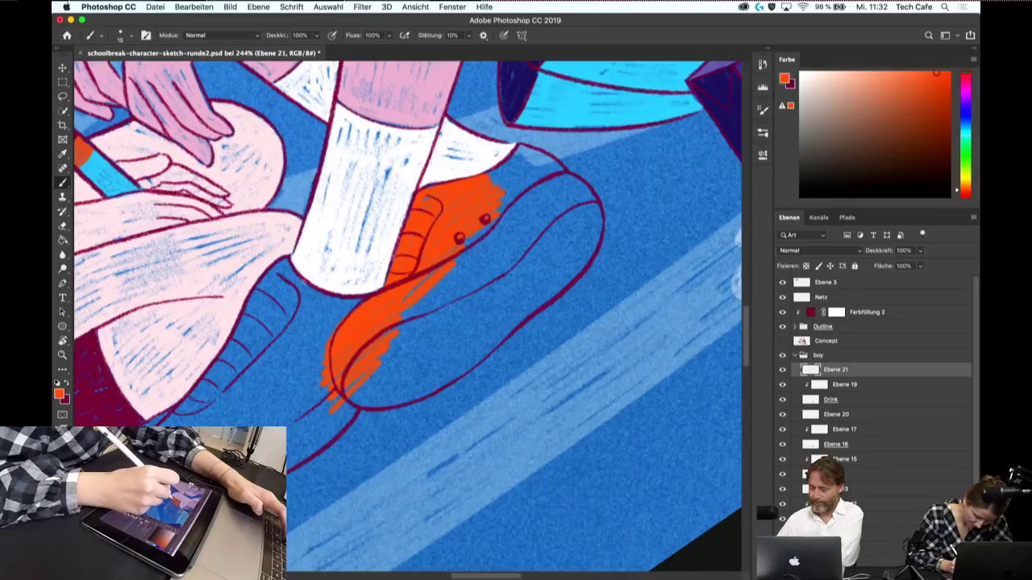
{"action": "left_click_drag", "start_coordinate": [476, 266], "coordinate": [412, 315]}
{"action": "left_click_drag", "start_coordinate": [471, 291], "coordinate": [387, 355]}
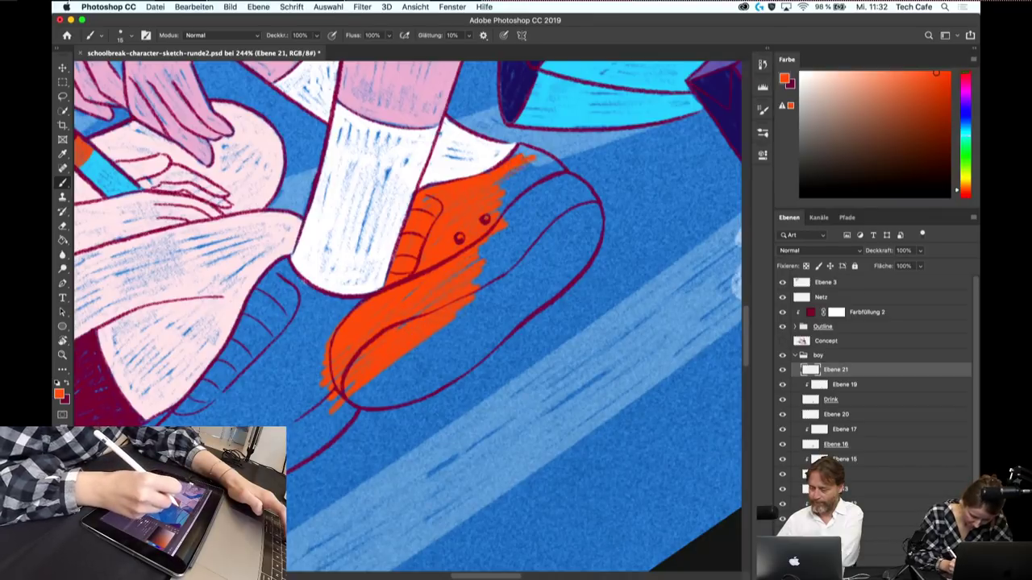
{"action": "mouse_move", "coordinate": [531, 195]}
{"action": "left_mouse_down"}
{"action": "mouse_move", "coordinate": [483, 248]}
{"action": "mouse_move", "coordinate": [482, 279]}
{"action": "left_mouse_up"}
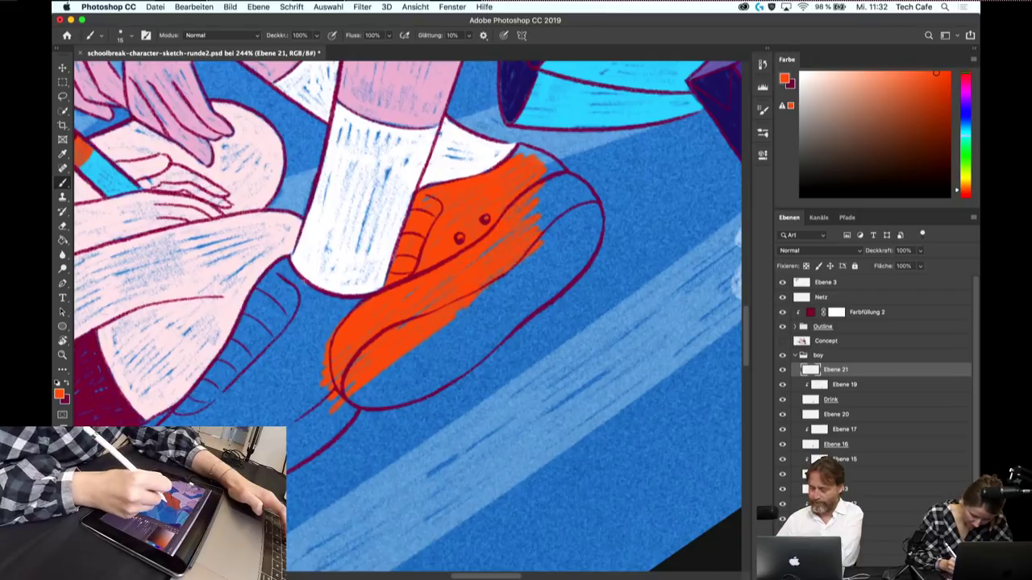
{"action": "left_click_drag", "start_coordinate": [548, 255], "coordinate": [483, 320]}
{"action": "left_click_drag", "start_coordinate": [554, 269], "coordinate": [494, 342]}
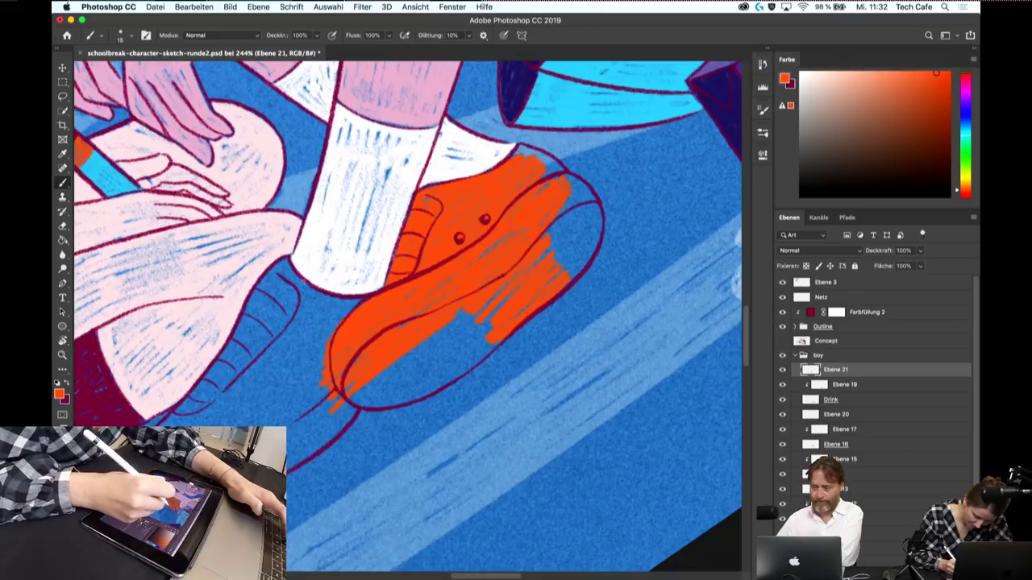
{"action": "left_click_drag", "start_coordinate": [582, 211], "coordinate": [566, 251]}
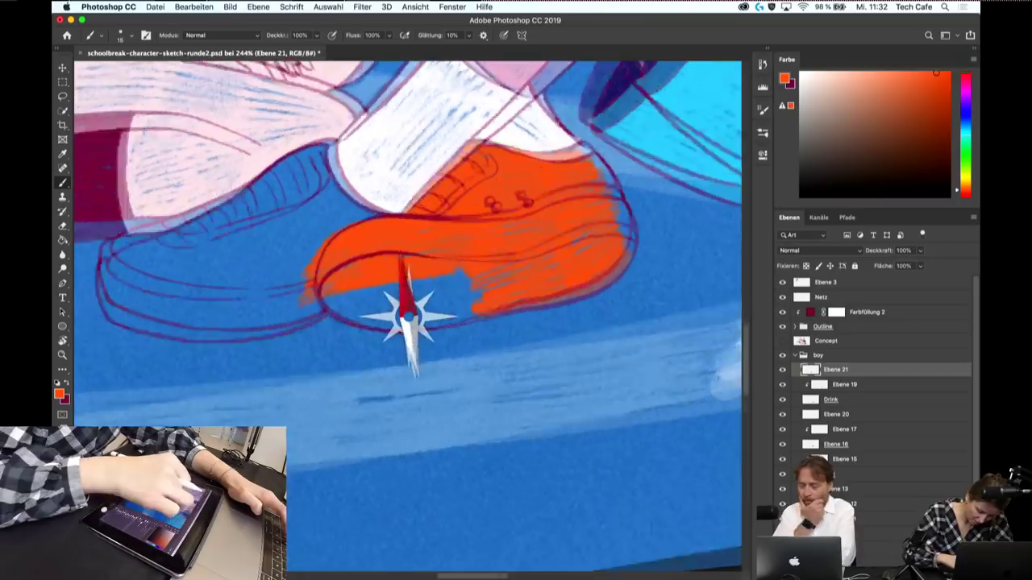
- Fill the front shoe's far side, rough left edge and last blue gaps with orange
{"action": "left_click_drag", "start_coordinate": [403, 299], "coordinate": [452, 347]}
{"action": "scroll", "coordinate": [445, 337], "scroll_direction": "up", "scroll_amount": 3}
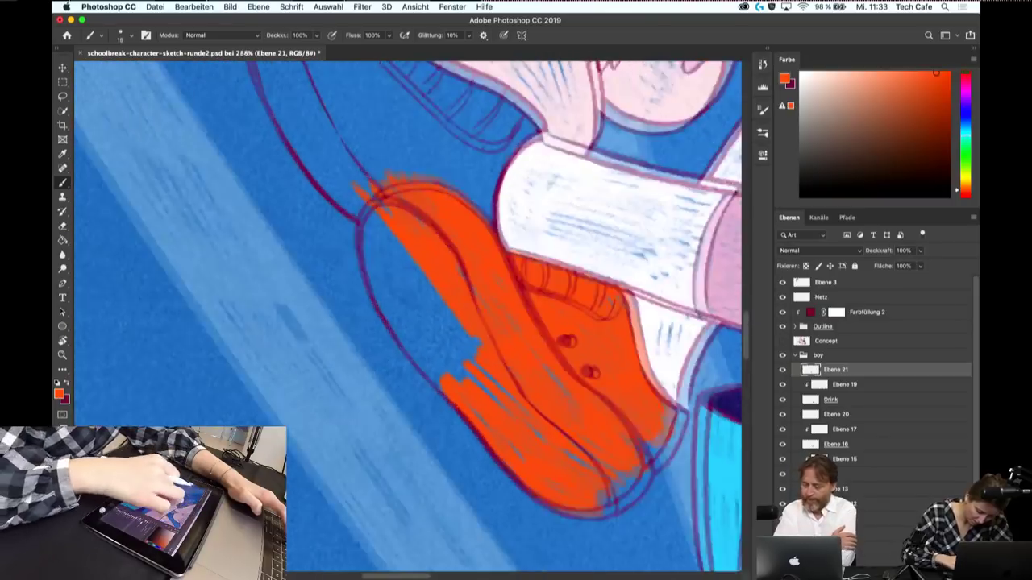
{"action": "left_click_drag", "start_coordinate": [375, 211], "coordinate": [419, 303]}
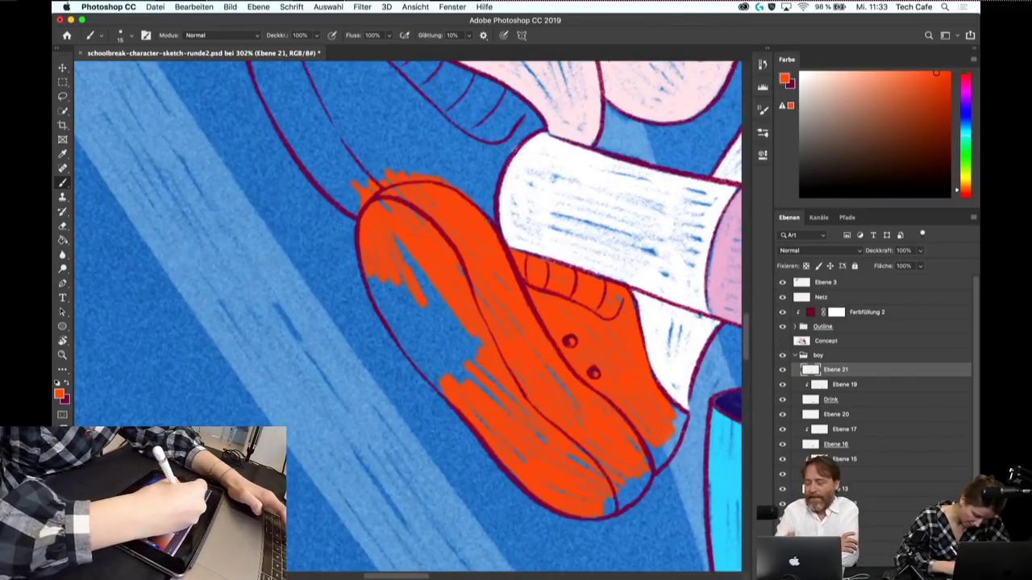
{"action": "left_click_drag", "start_coordinate": [399, 238], "coordinate": [476, 365]}
{"action": "left_click_drag", "start_coordinate": [427, 310], "coordinate": [467, 378]}
{"action": "left_click_drag", "start_coordinate": [387, 284], "coordinate": [447, 366]}
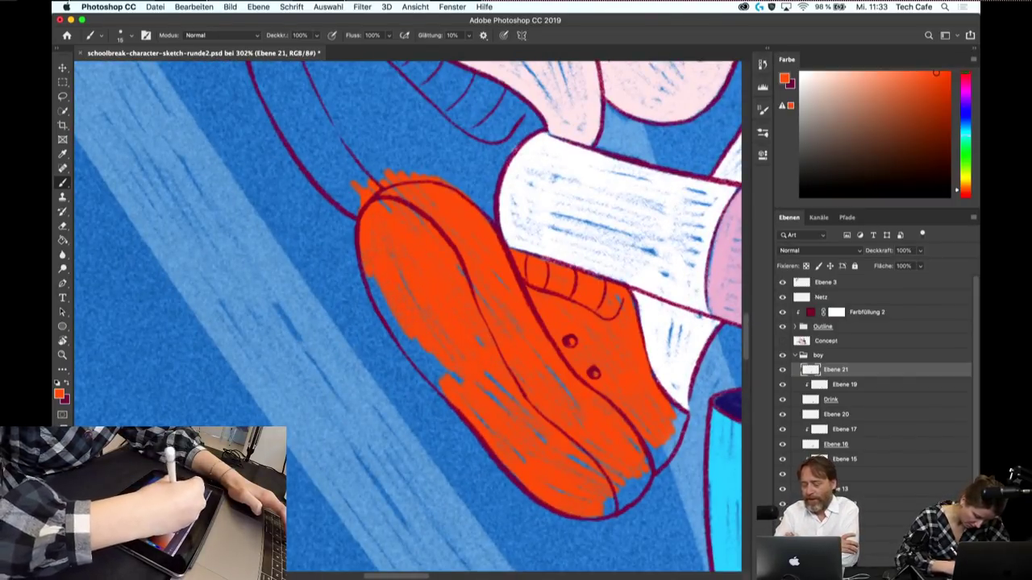
{"action": "left_click_drag", "start_coordinate": [378, 305], "coordinate": [440, 379]}
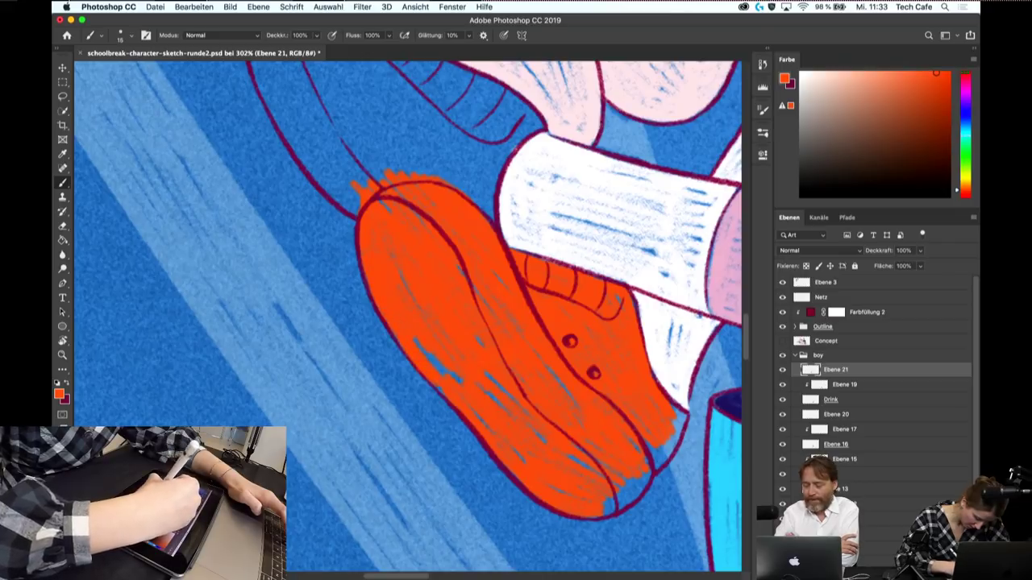
{"action": "left_click_drag", "start_coordinate": [480, 335], "coordinate": [469, 273]}
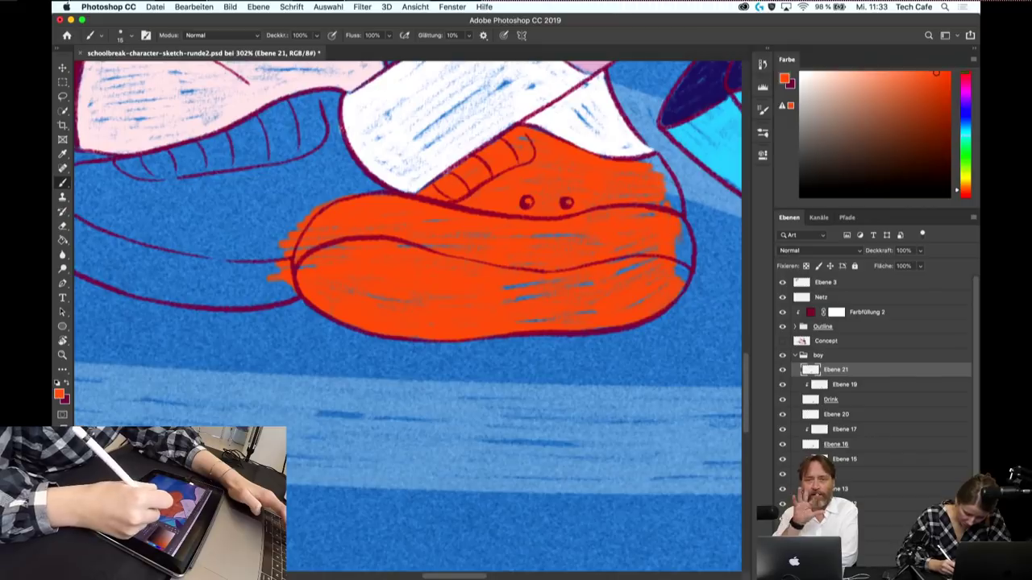
{"action": "left_click_drag", "start_coordinate": [680, 234], "coordinate": [680, 262]}
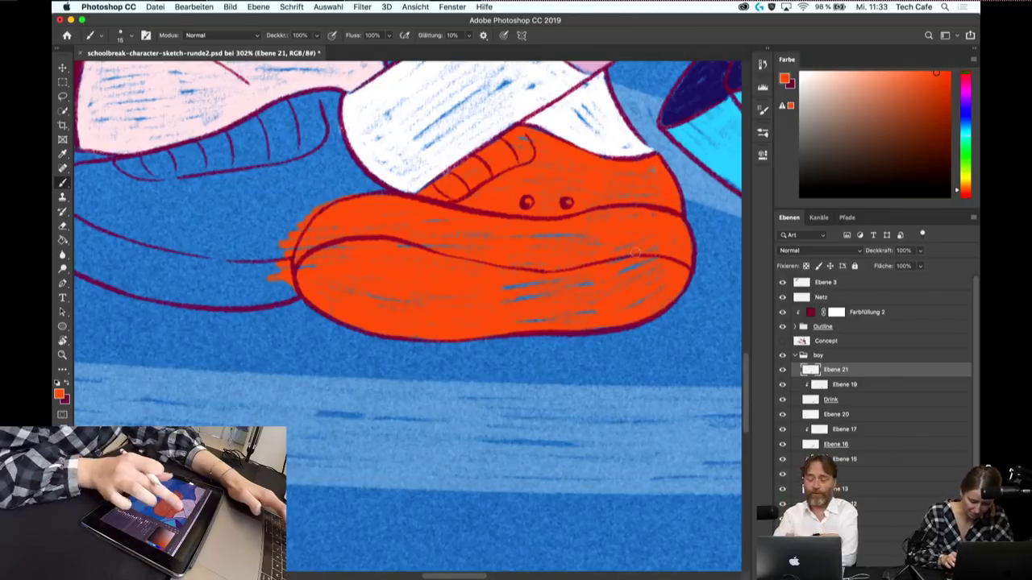
{"action": "scroll", "coordinate": [409, 318], "scroll_direction": "down", "scroll_amount": 2}
{"action": "mouse_move", "coordinate": [409, 347]}
{"action": "left_mouse_down"}
{"action": "mouse_move", "coordinate": [409, 319]}
{"action": "mouse_move", "coordinate": [510, 313]}
{"action": "left_mouse_up"}
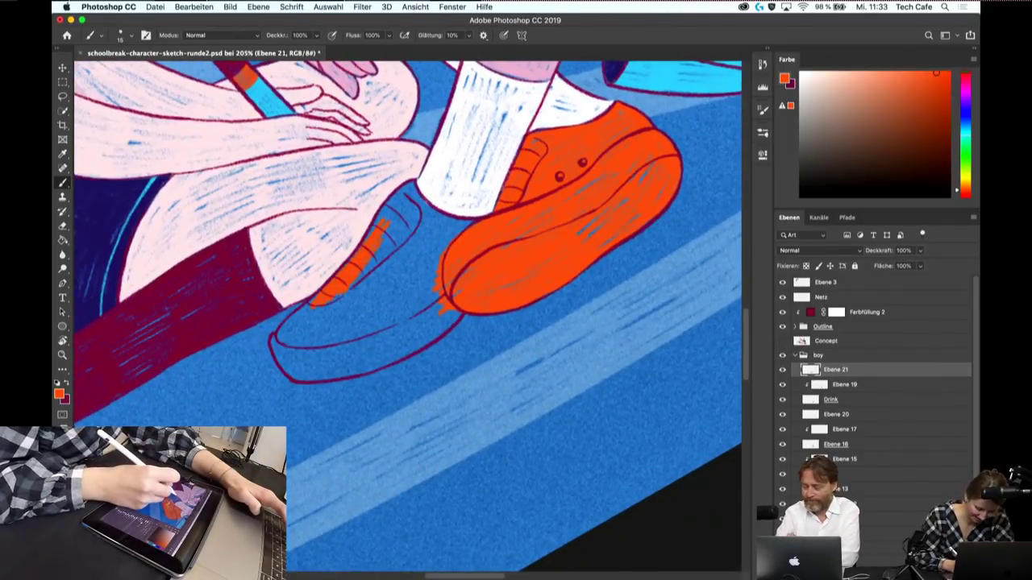
- Paint the boy's rear shoe orange across its body and tip
{"action": "left_click_drag", "start_coordinate": [290, 346], "coordinate": [354, 302]}
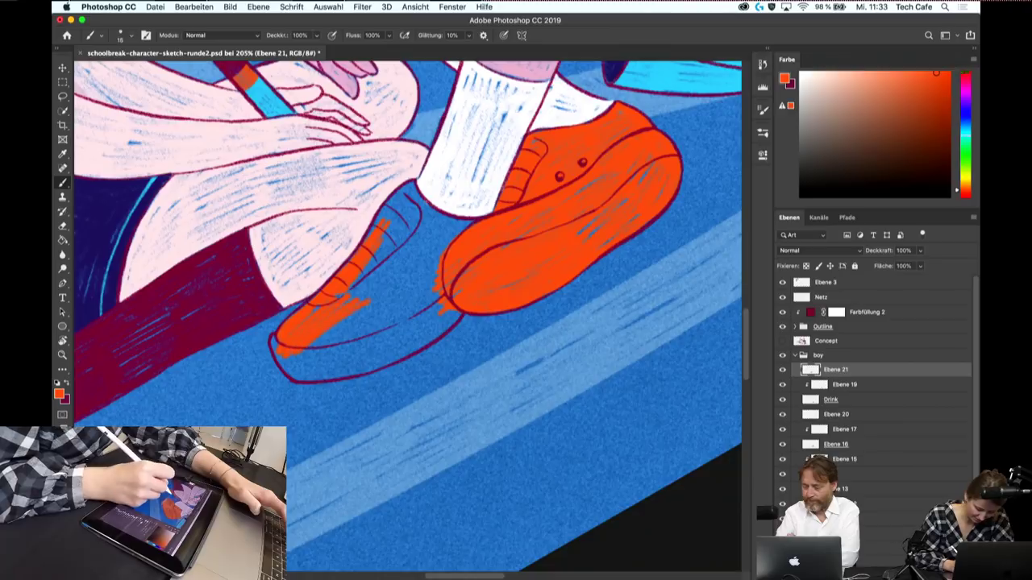
{"action": "mouse_move", "coordinate": [322, 355]}
{"action": "left_mouse_down"}
{"action": "mouse_move", "coordinate": [378, 311]}
{"action": "mouse_move", "coordinate": [423, 305]}
{"action": "left_mouse_up"}
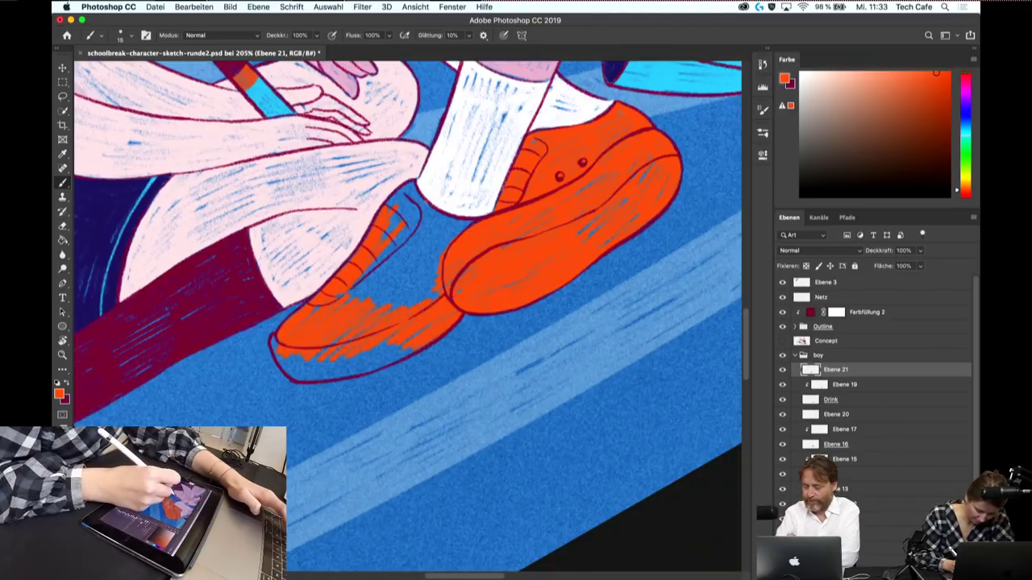
{"action": "left_click_drag", "start_coordinate": [423, 257], "coordinate": [375, 295]}
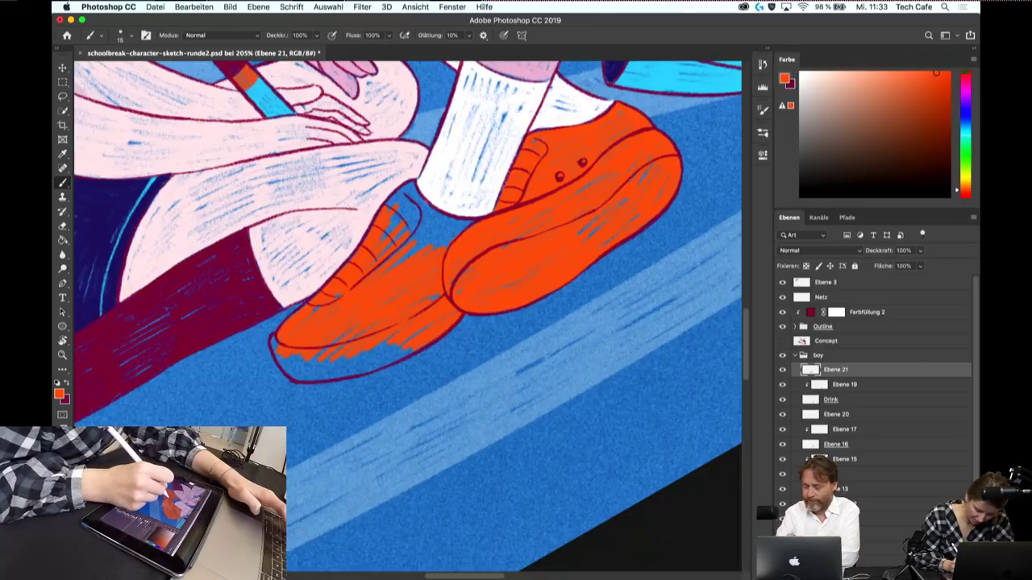
{"action": "scroll", "coordinate": [484, 309], "scroll_direction": "up", "scroll_amount": 2}
{"action": "scroll", "coordinate": [484, 309], "scroll_direction": "up", "scroll_amount": 2}
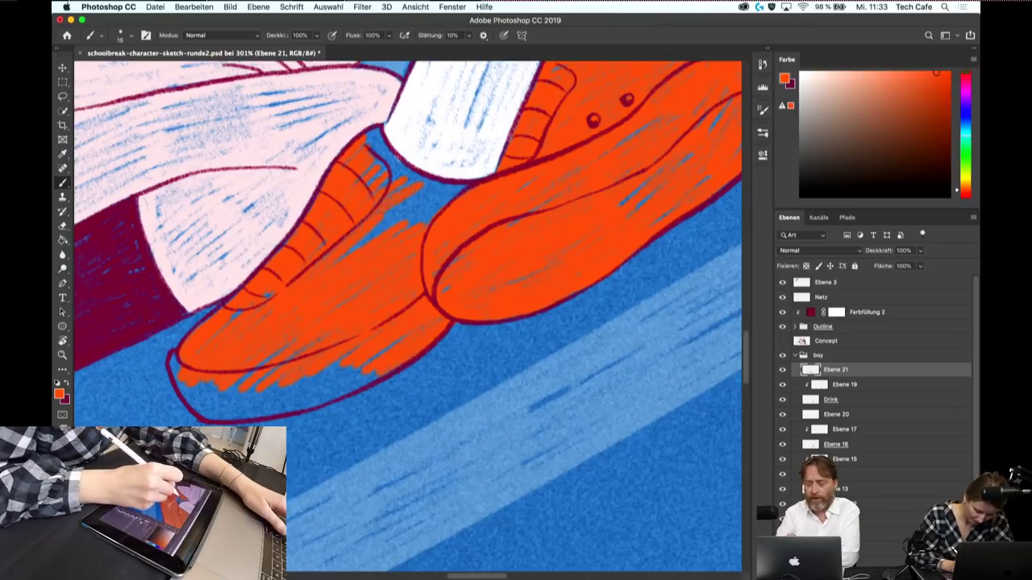
{"action": "left_click_drag", "start_coordinate": [403, 322], "coordinate": [452, 347]}
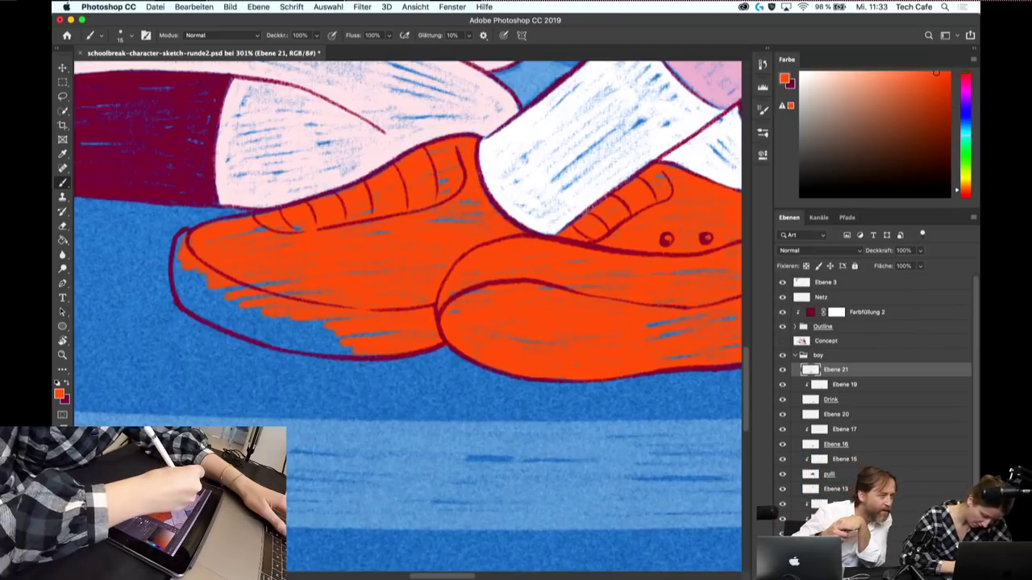
{"action": "left_click_drag", "start_coordinate": [176, 269], "coordinate": [180, 292]}
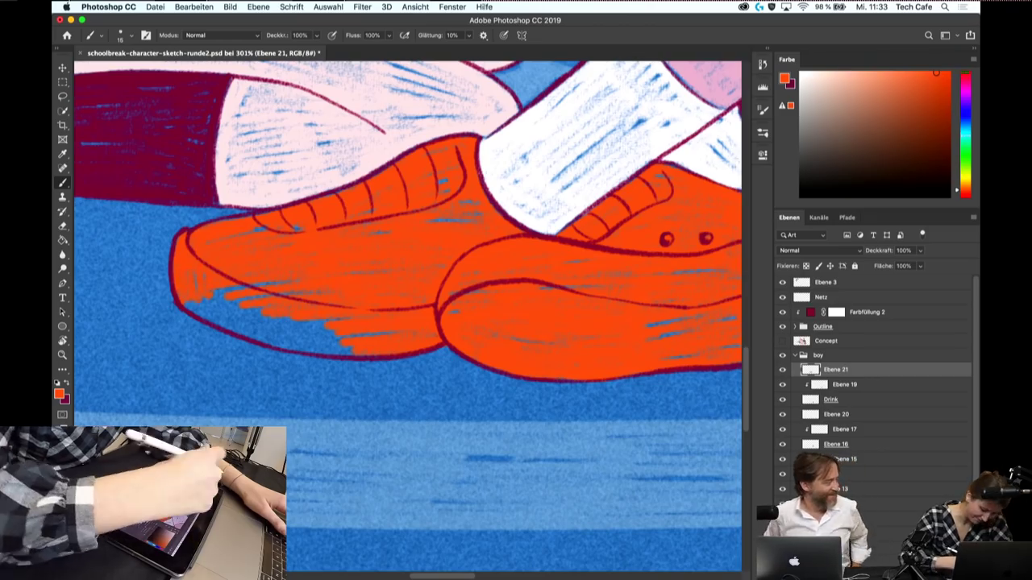
{"action": "scroll", "coordinate": [407, 318], "scroll_direction": "down", "scroll_amount": 2}
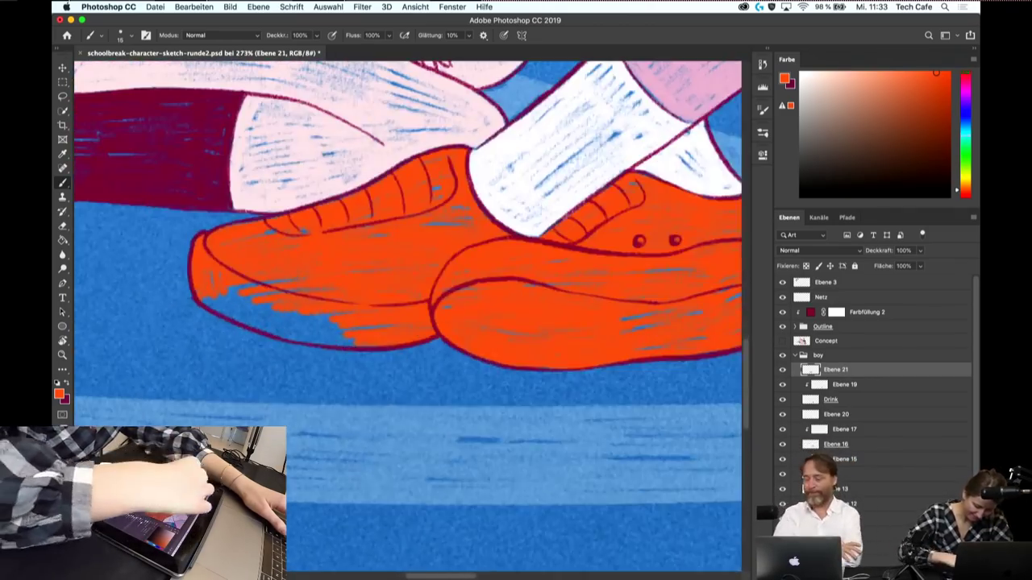
{"action": "left_click_drag", "start_coordinate": [407, 319], "coordinate": [414, 307]}
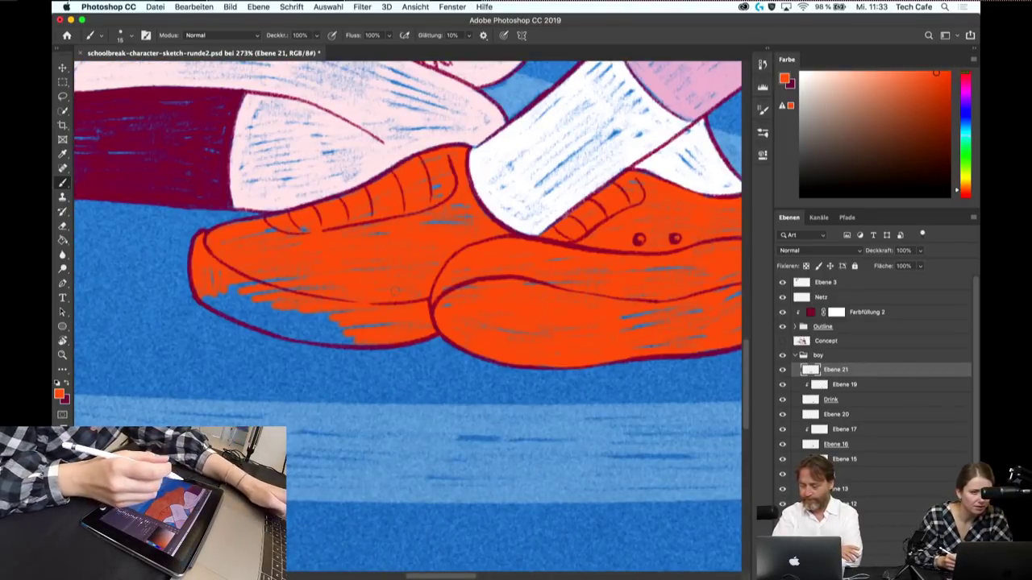
{"action": "scroll", "coordinate": [396, 290], "scroll_direction": "down", "scroll_amount": 5}
{"action": "left_click_drag", "start_coordinate": [396, 290], "coordinate": [419, 242]}
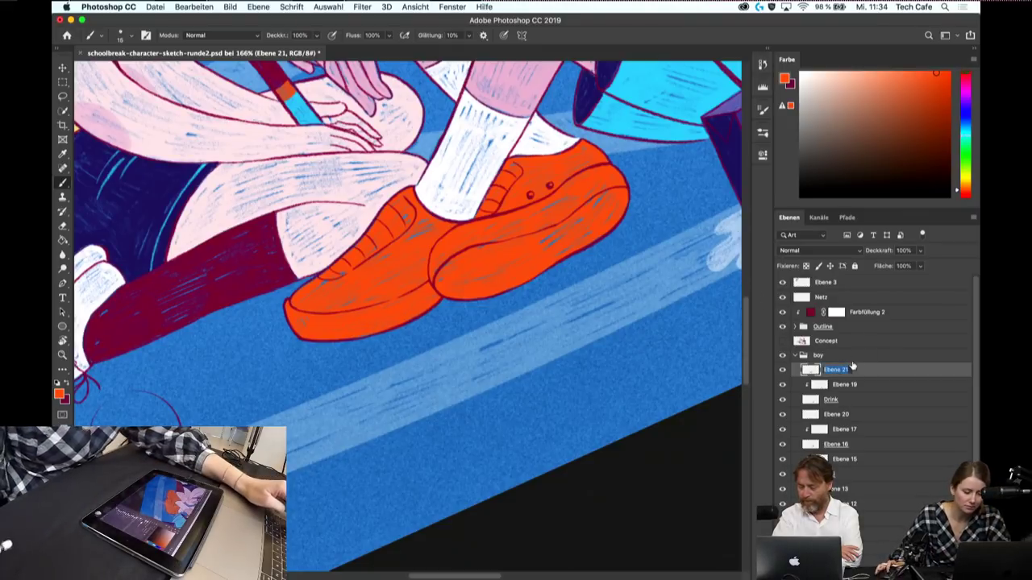
- Name the shoe layer 'schuhe' and save the document
{"action": "type", "text": "schuhe"}
{"action": "key", "text": "Return"}
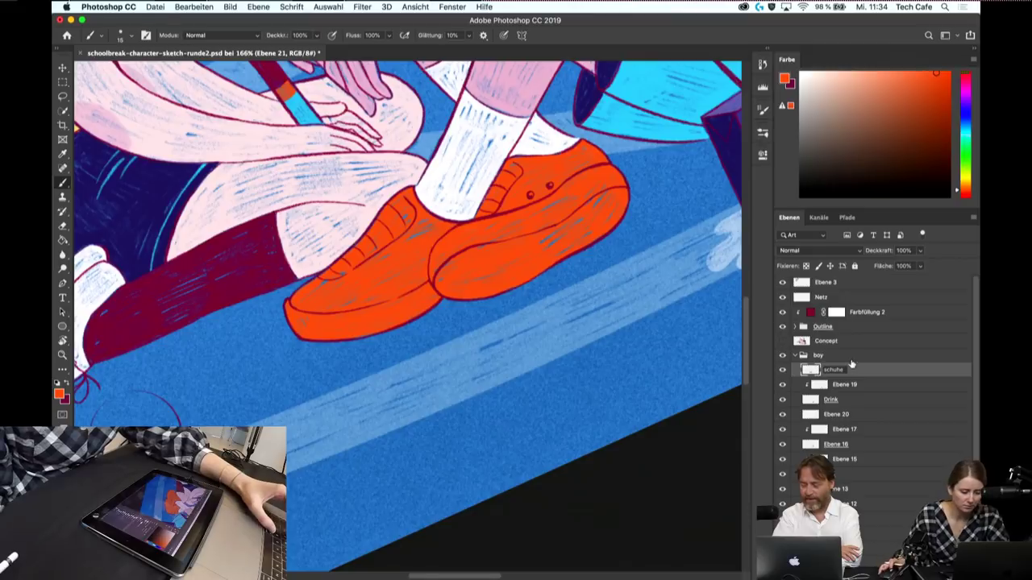
{"action": "key", "text": "ctrl+s"}
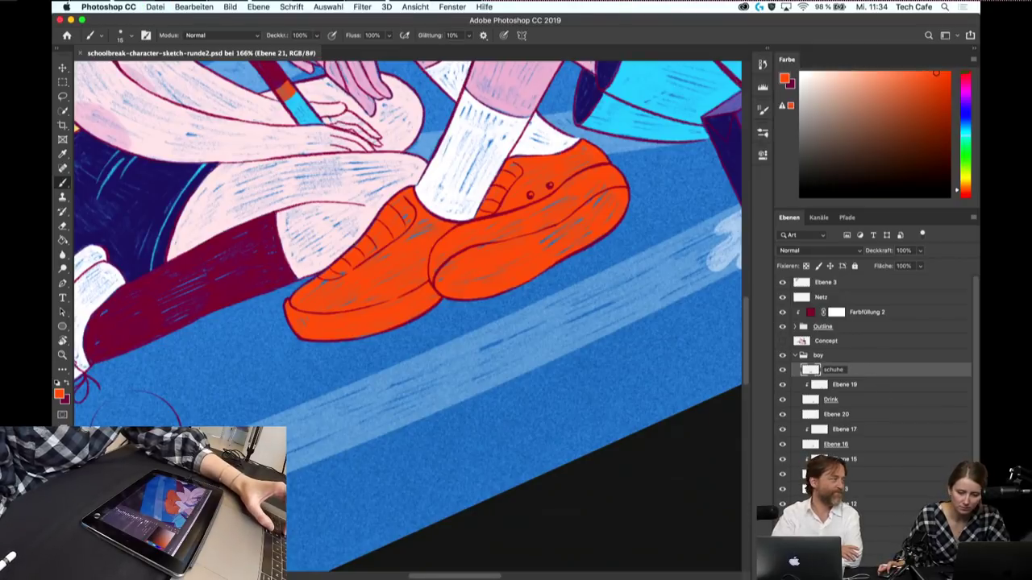
{"action": "key", "text": "Return"}
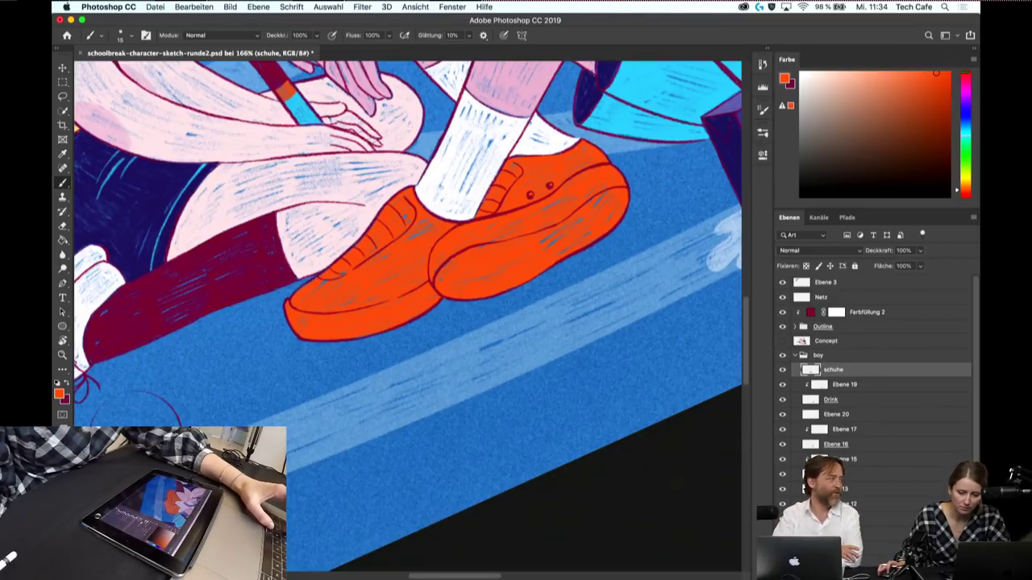
- Add a new layer clipped to 'schuhe' and sample the trousers' dark maroon
{"action": "key", "text": "ctrl+shift+alt+n"}
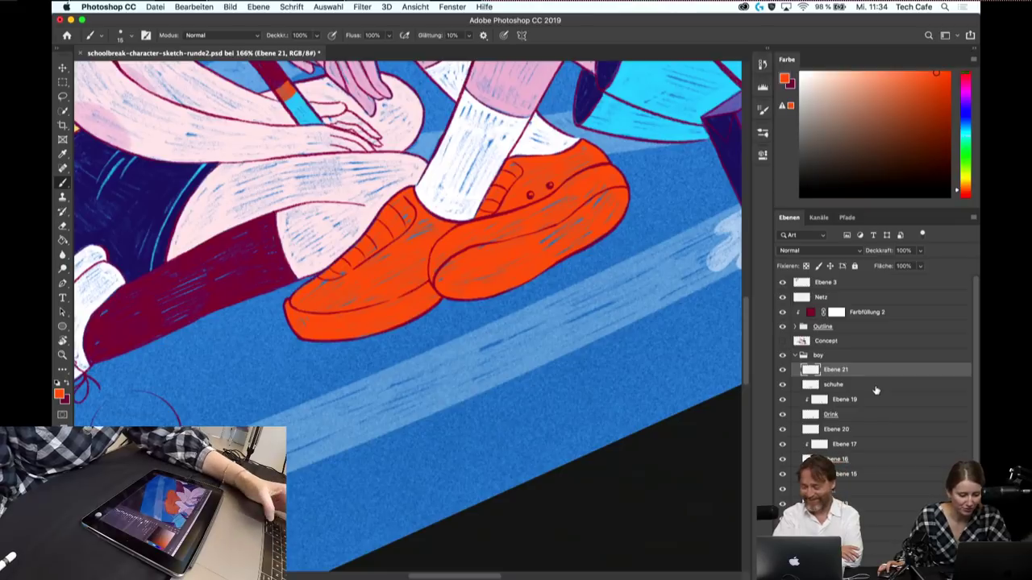
{"action": "left_click", "coordinate": [866, 374], "text": "alt"}
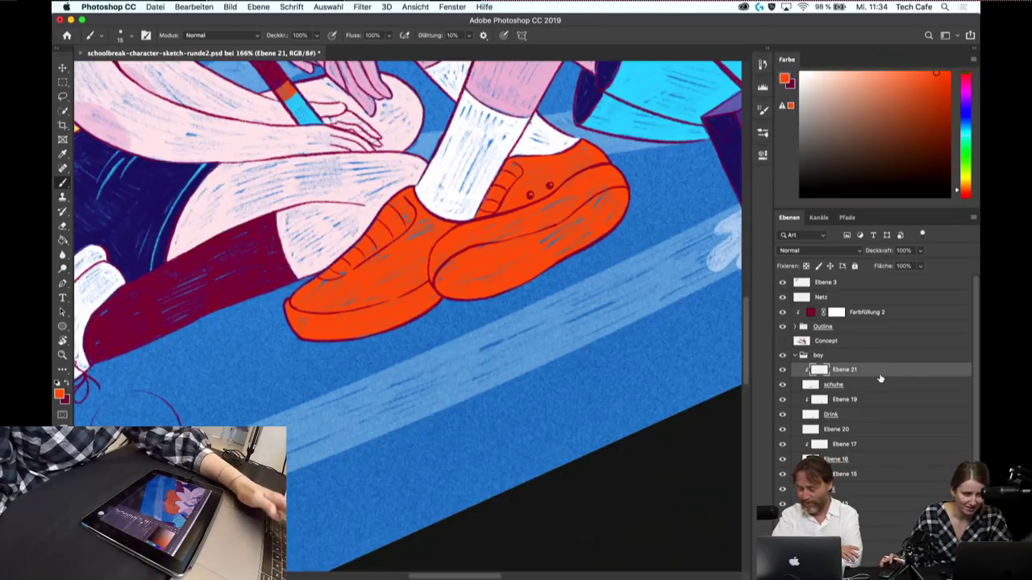
{"action": "left_click", "coordinate": [263, 268], "text": "alt"}
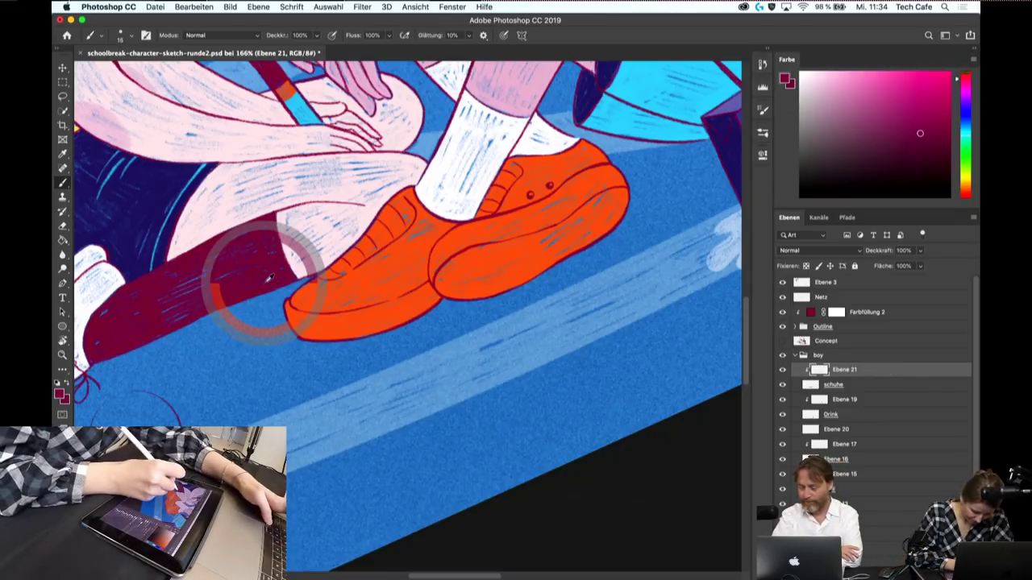
- Paint maroon shading across the front shoe's sole, then resample the shoe's orange
{"action": "left_click_drag", "start_coordinate": [407, 319], "coordinate": [536, 300]}
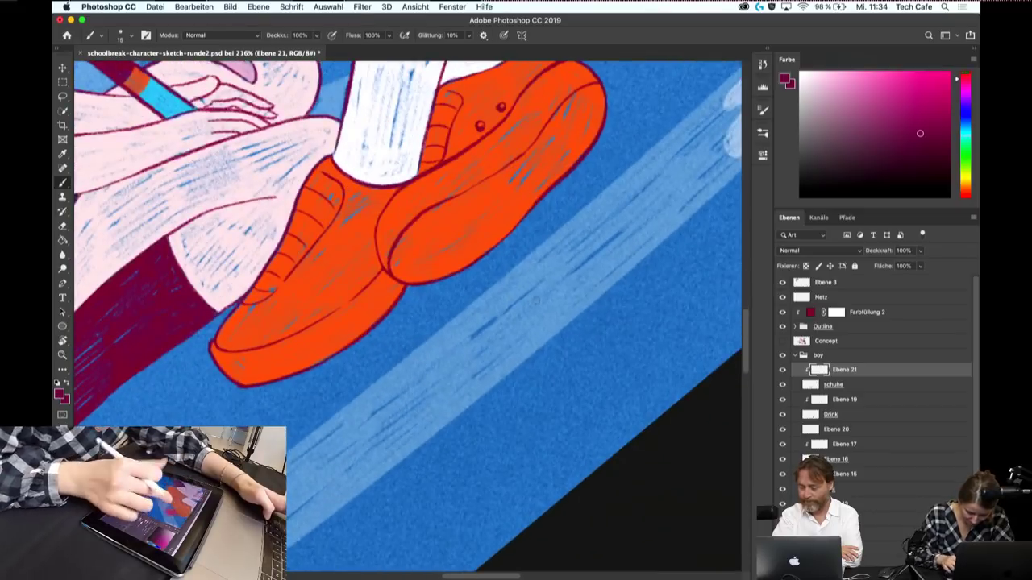
{"action": "left_click_drag", "start_coordinate": [498, 195], "coordinate": [445, 229]}
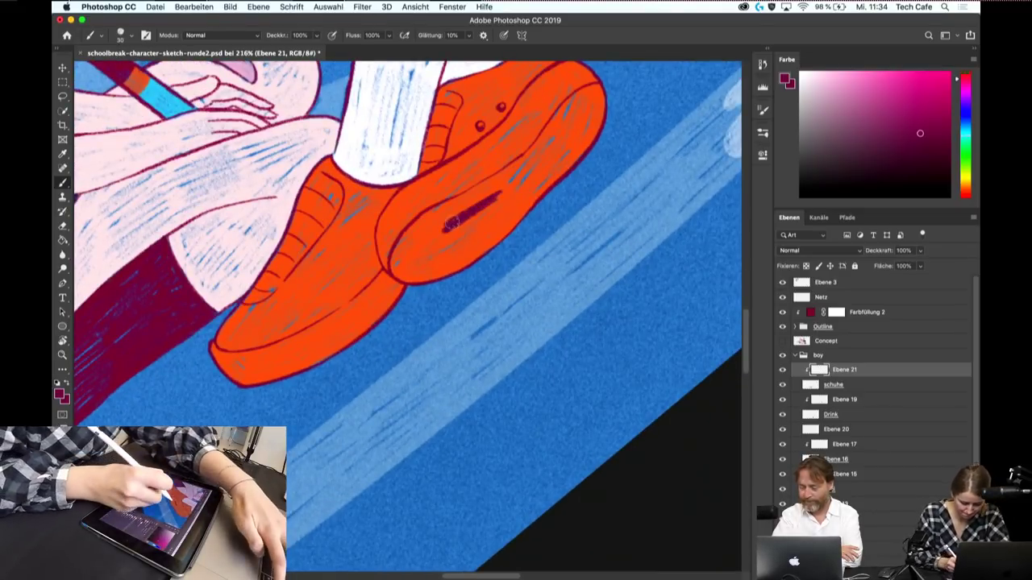
{"action": "mouse_move", "coordinate": [528, 203]}
{"action": "left_mouse_down"}
{"action": "mouse_move", "coordinate": [466, 266]}
{"action": "mouse_move", "coordinate": [444, 258]}
{"action": "mouse_move", "coordinate": [428, 233]}
{"action": "mouse_move", "coordinate": [475, 205]}
{"action": "left_mouse_up"}
{"action": "key", "text": "bracketleft"}
{"action": "key", "text": "bracketleft"}
{"action": "key", "text": "bracketleft"}
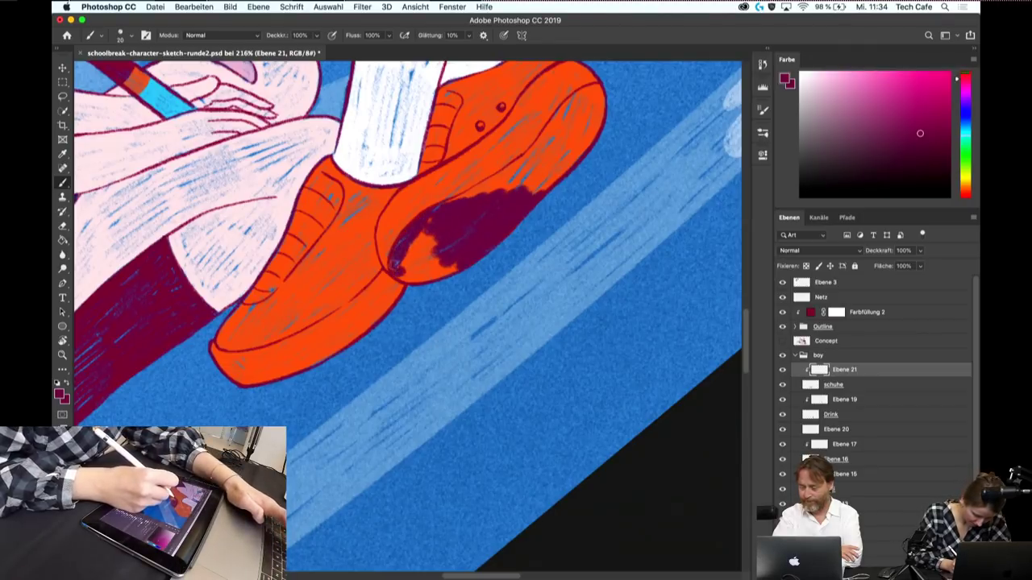
{"action": "mouse_move", "coordinate": [436, 266]}
{"action": "left_mouse_down"}
{"action": "mouse_move", "coordinate": [403, 242]}
{"action": "mouse_move", "coordinate": [403, 262]}
{"action": "mouse_move", "coordinate": [428, 238]}
{"action": "left_mouse_up"}
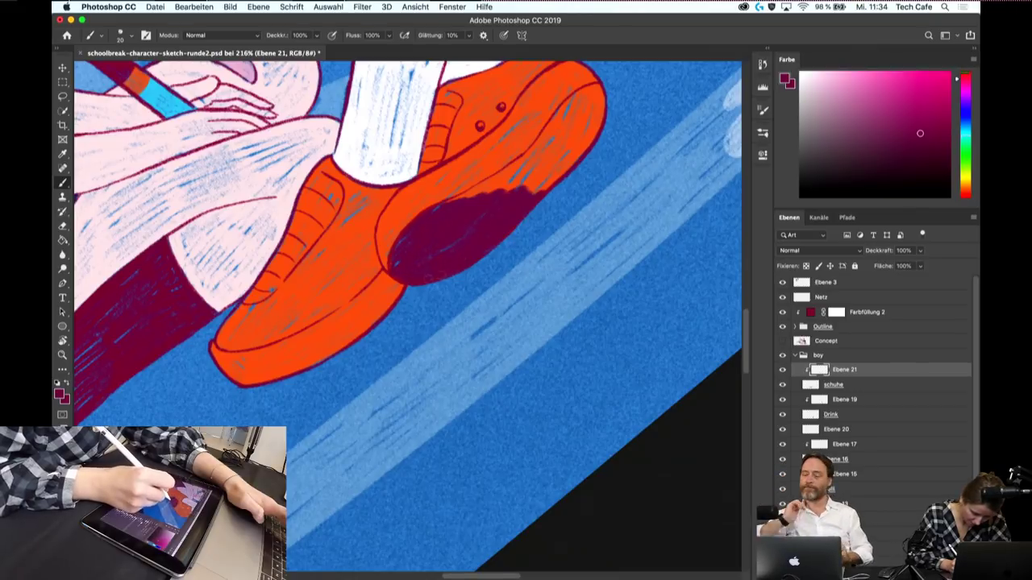
{"action": "mouse_move", "coordinate": [533, 187]}
{"action": "left_mouse_down"}
{"action": "mouse_move", "coordinate": [601, 109]}
{"action": "mouse_move", "coordinate": [579, 95]}
{"action": "mouse_move", "coordinate": [545, 162]}
{"action": "left_mouse_up"}
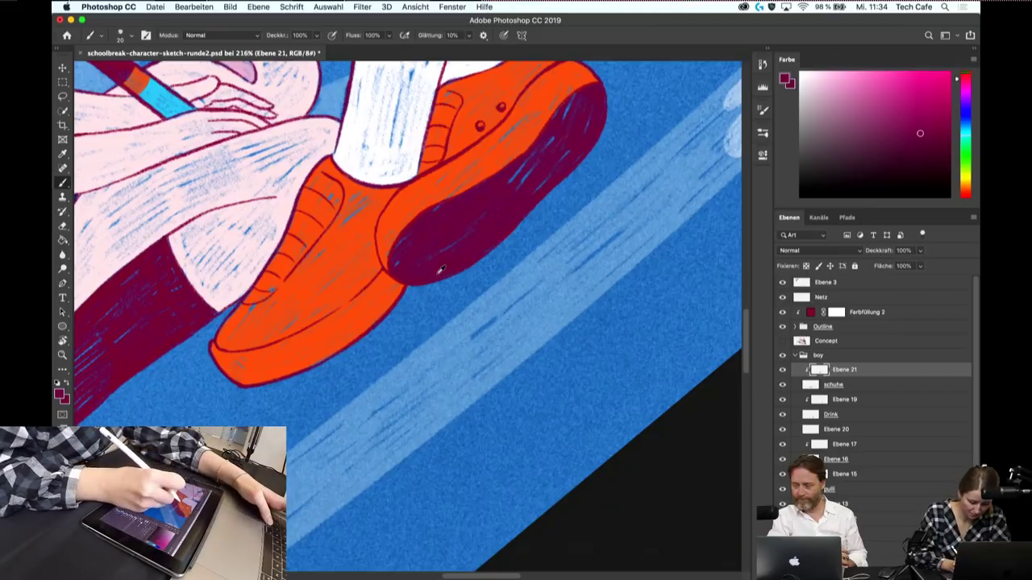
{"action": "left_click", "coordinate": [444, 180], "text": "alt"}
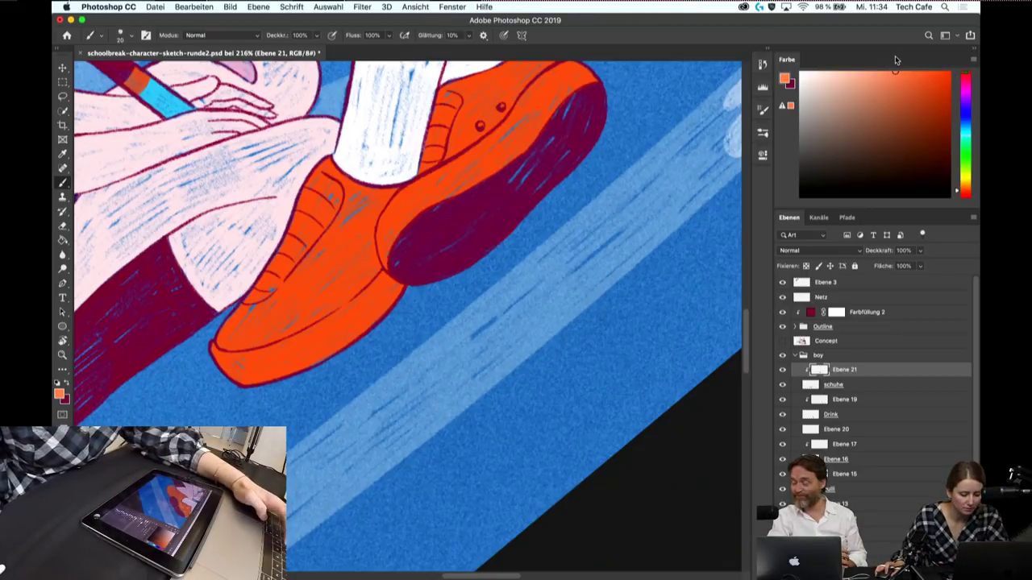
- Paint light peach-orange highlights along the top and left edges of both shoes
{"action": "left_click_drag", "start_coordinate": [421, 184], "coordinate": [480, 155]}
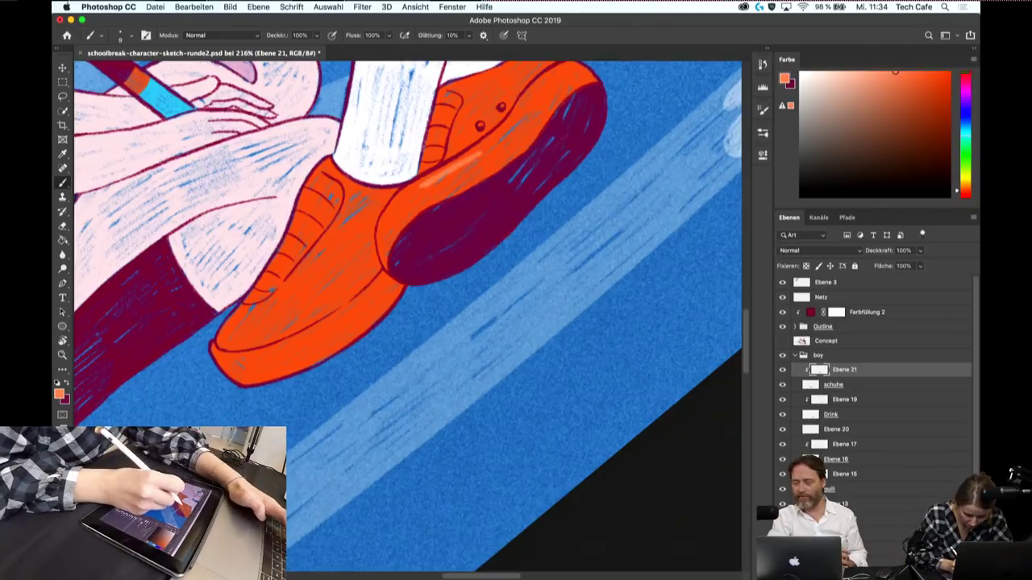
{"action": "left_click_drag", "start_coordinate": [404, 206], "coordinate": [478, 163]}
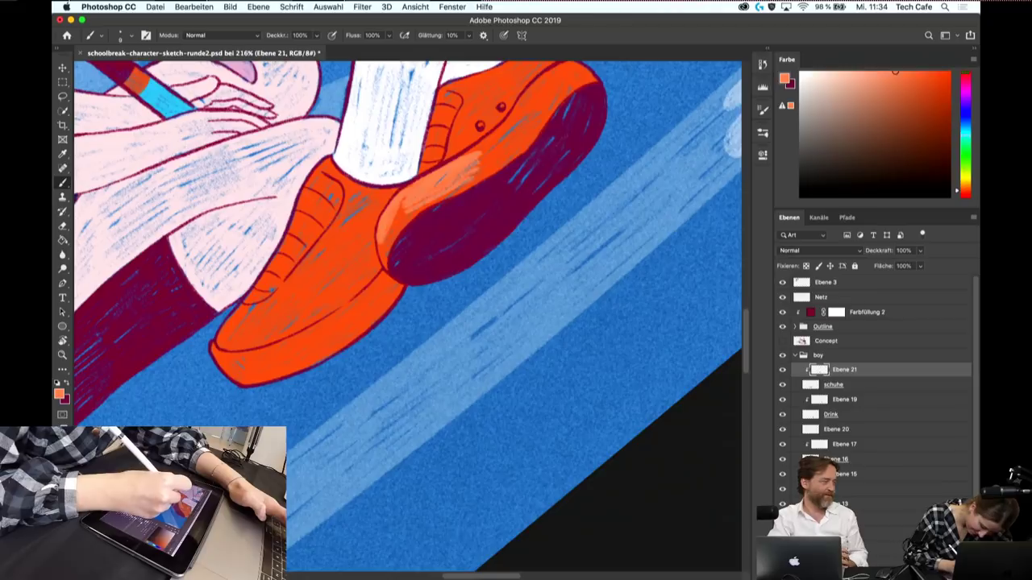
{"action": "left_click_drag", "start_coordinate": [403, 206], "coordinate": [377, 263]}
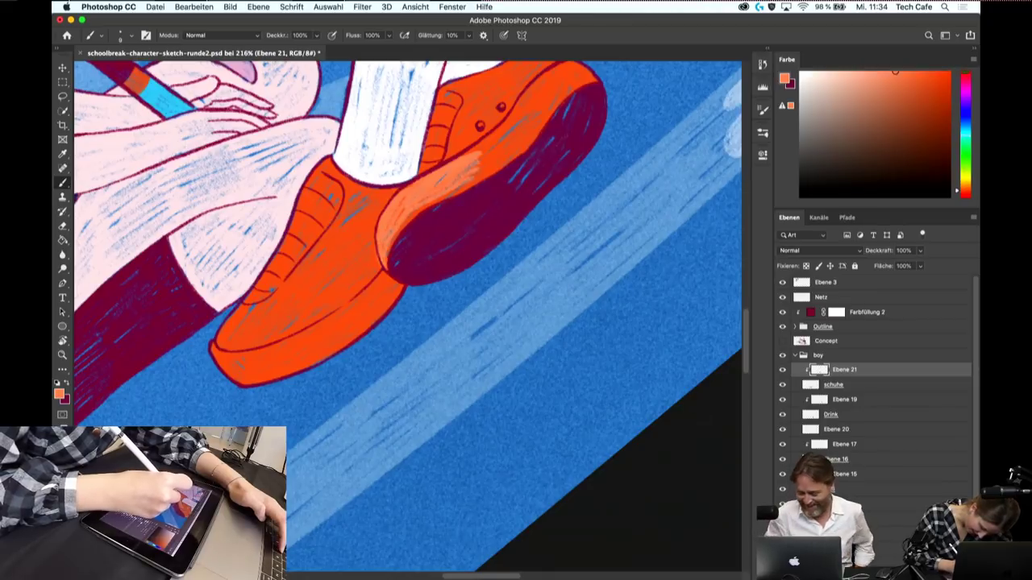
{"action": "left_click_drag", "start_coordinate": [471, 180], "coordinate": [514, 159]}
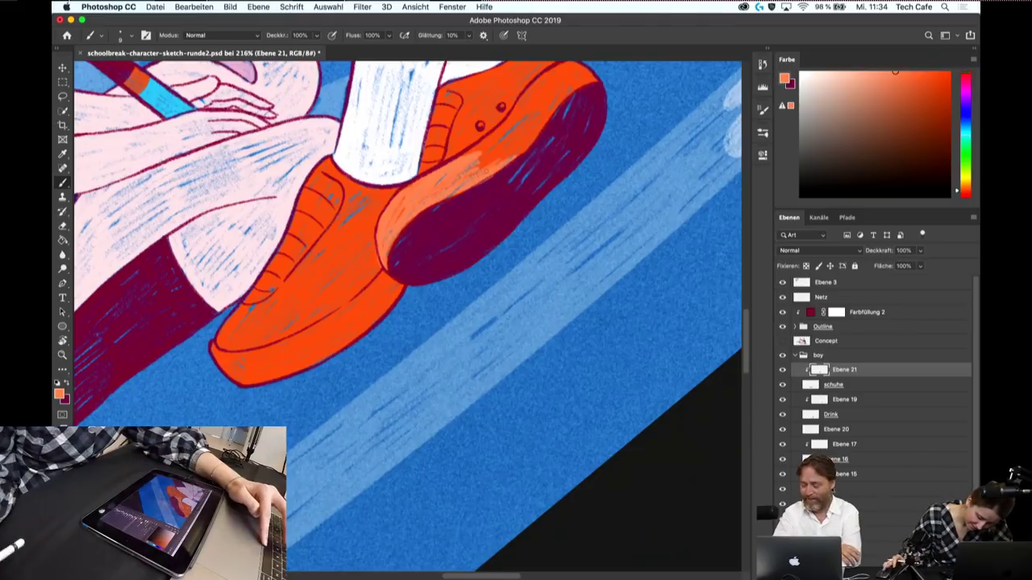
{"action": "left_click_drag", "start_coordinate": [484, 322], "coordinate": [419, 363]}
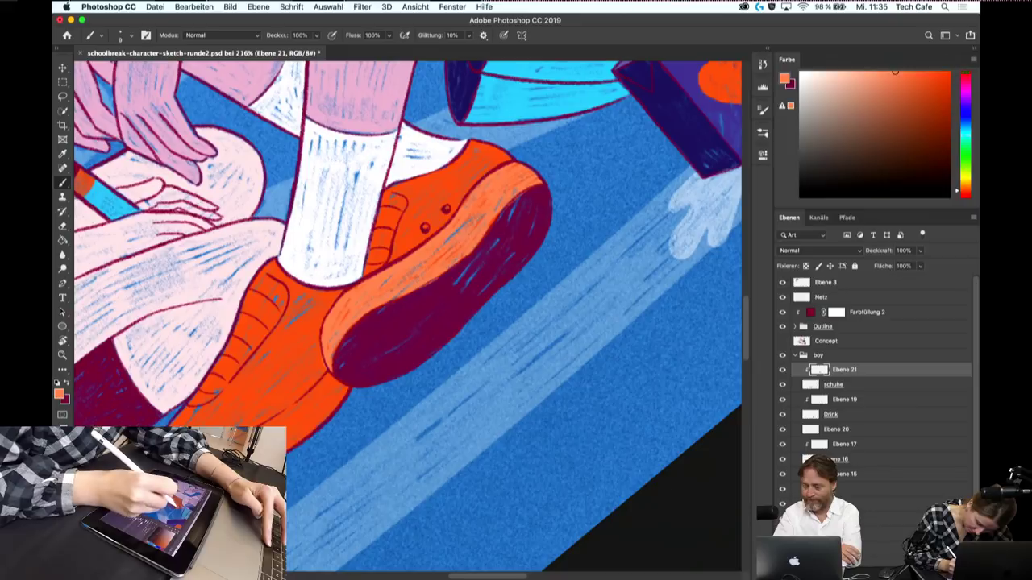
{"action": "left_click_drag", "start_coordinate": [481, 230], "coordinate": [295, 411]}
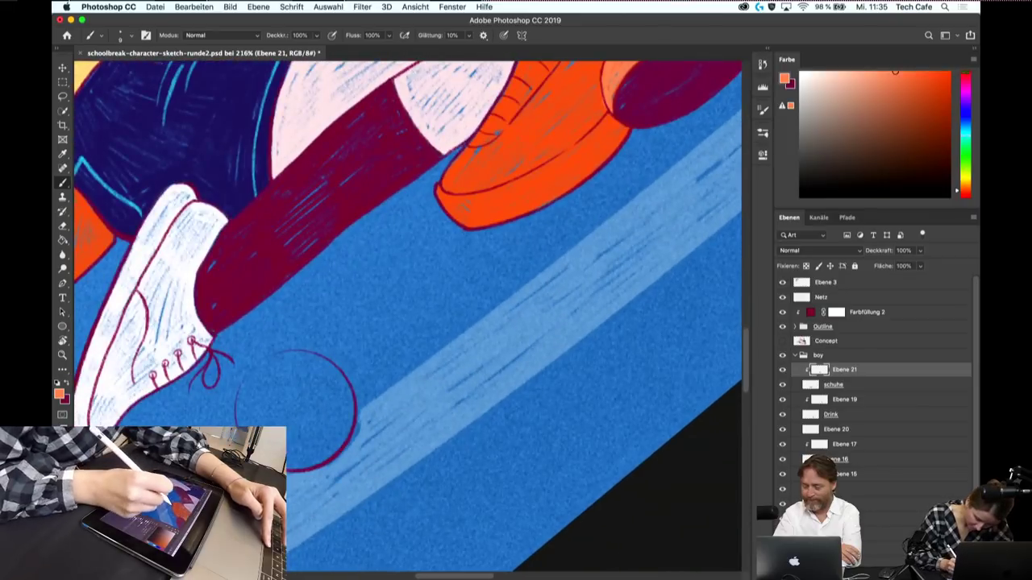
{"action": "left_click_drag", "start_coordinate": [521, 230], "coordinate": [463, 322]}
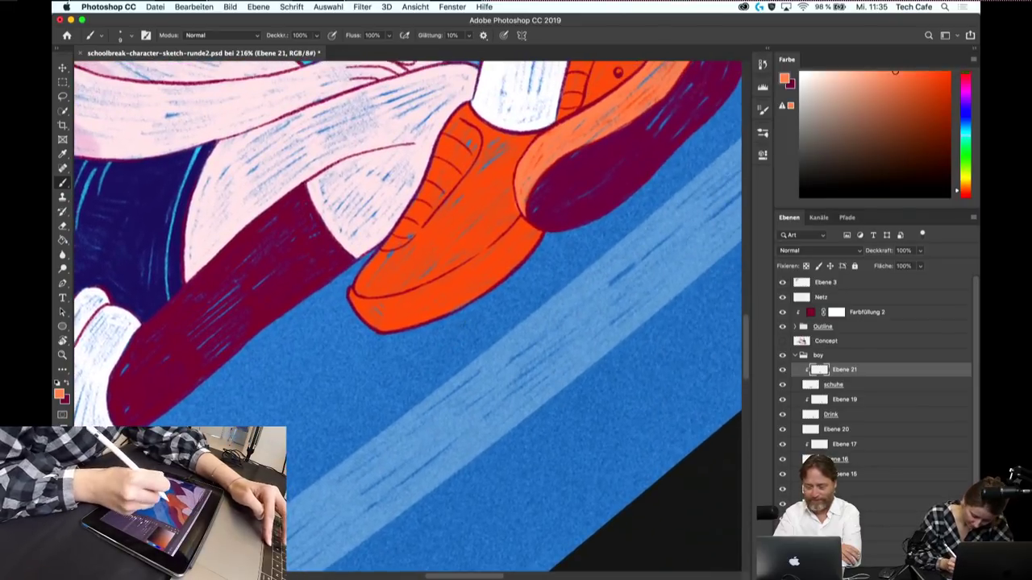
{"action": "left_click_drag", "start_coordinate": [516, 250], "coordinate": [473, 292]}
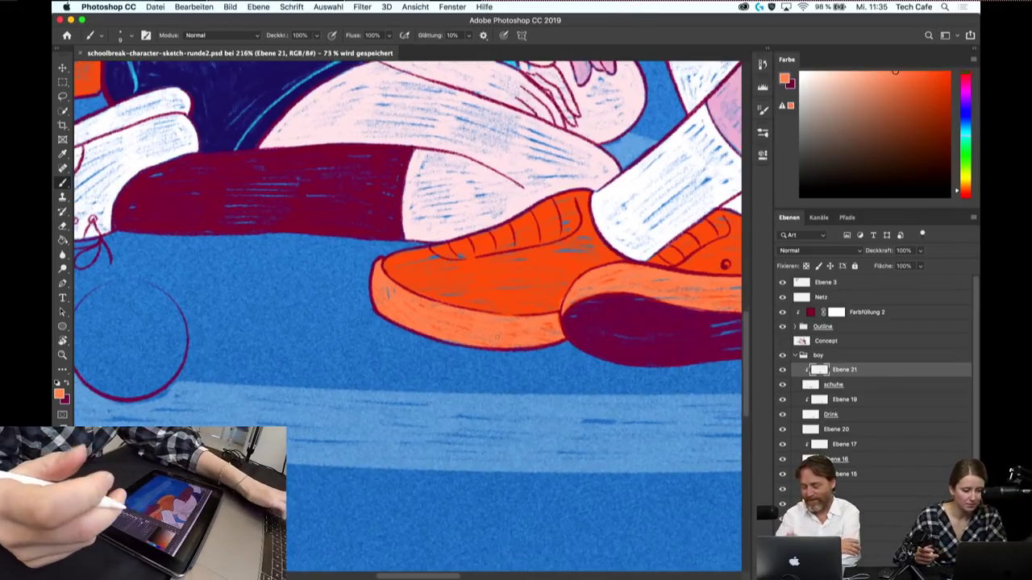
- Zoom out to the whole illustration and add a new empty layer, Ebene 22
{"action": "key", "text": "super+minus"}
{"action": "key", "text": "super+minus"}
{"action": "key", "text": "super+minus"}
{"action": "key", "text": "super+minus"}
{"action": "key", "text": "super+minus"}
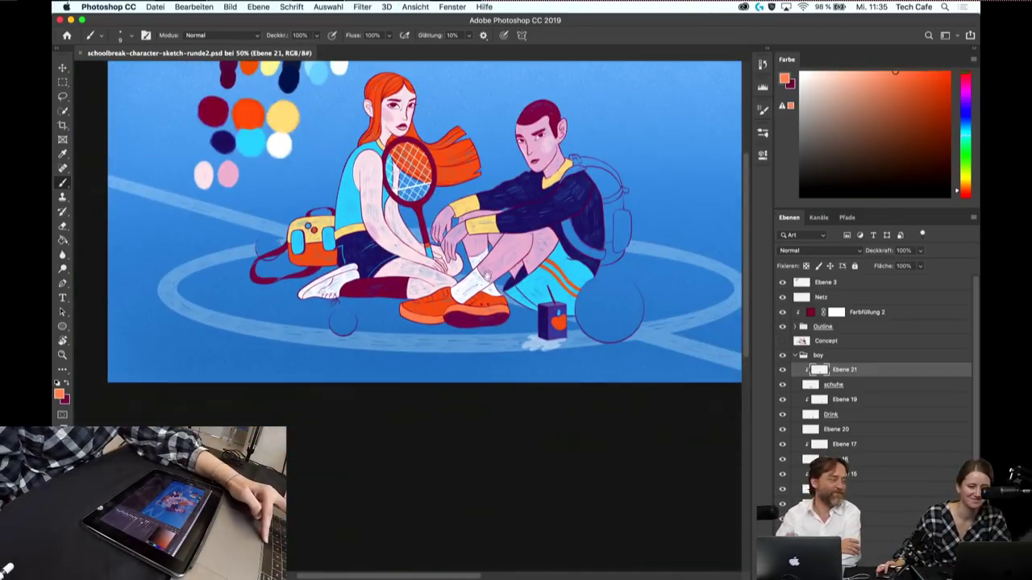
{"action": "scroll", "coordinate": [484, 275], "scroll_direction": "up", "scroll_amount": 3}
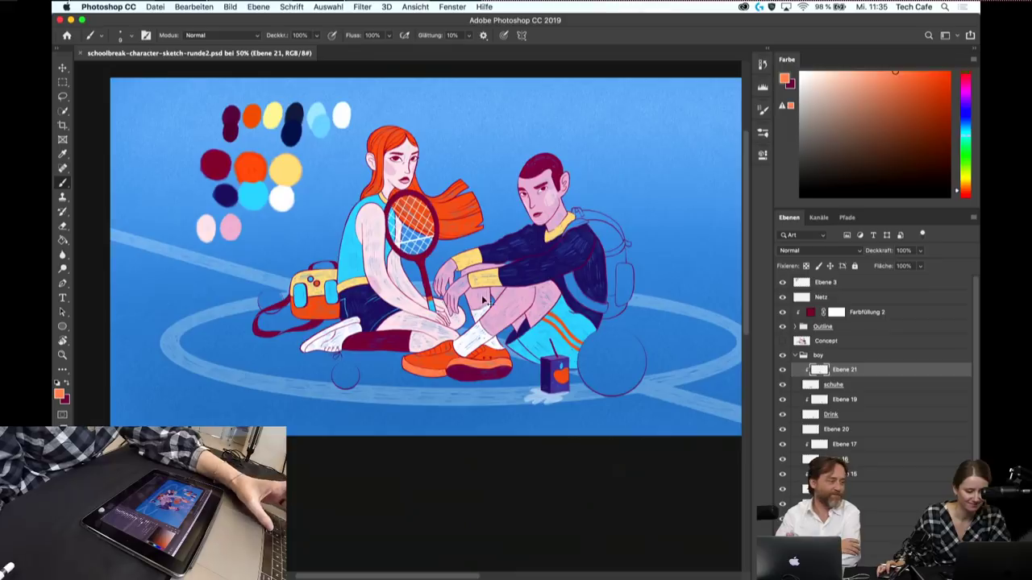
{"action": "scroll", "coordinate": [483, 300], "scroll_direction": "right", "scroll_amount": 3}
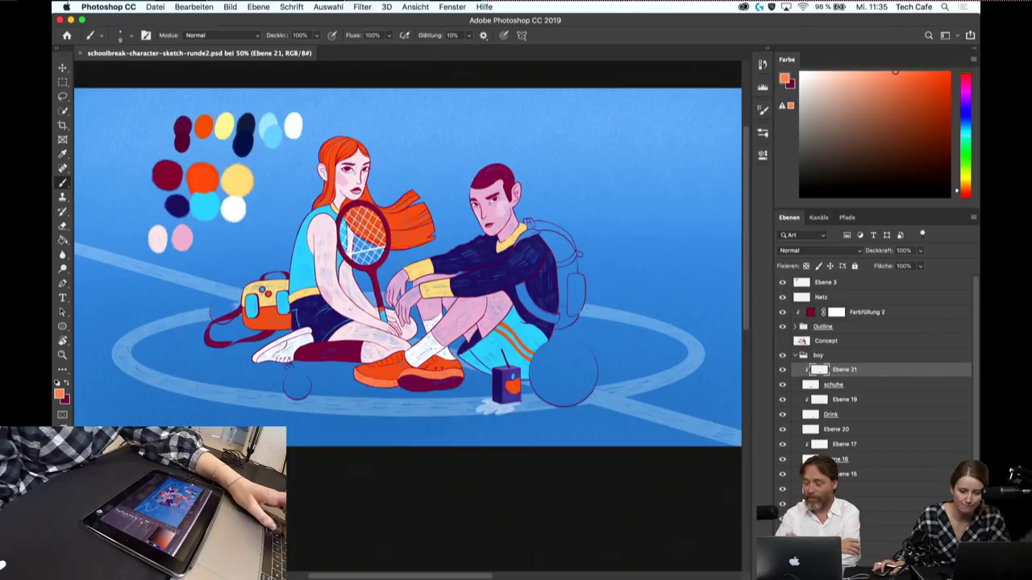
{"action": "key", "text": "ctrl+alt+shift+n"}
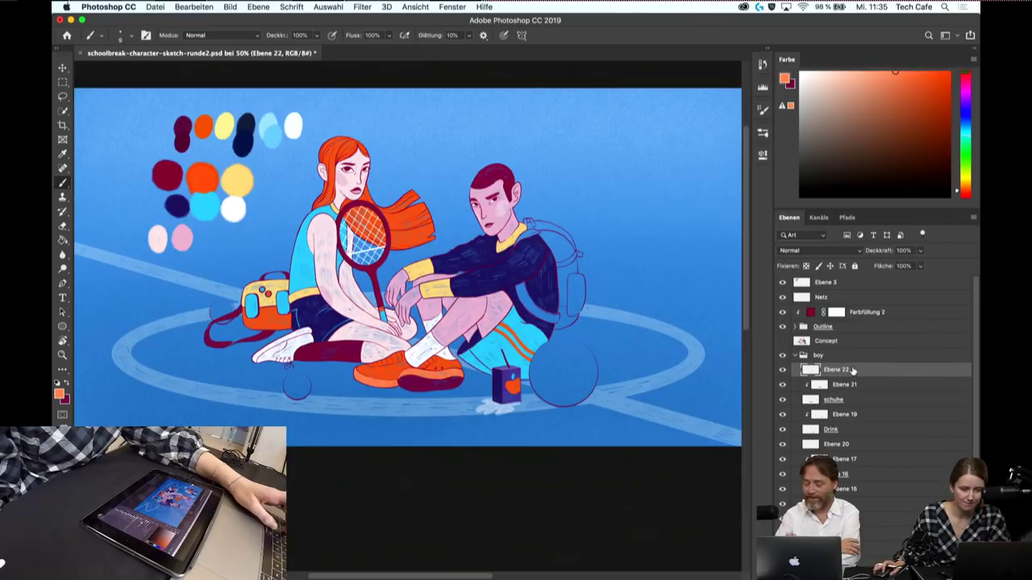
- Zoom in on the backpack and sample the maroon of the boy's hair
{"action": "key", "text": "z"}
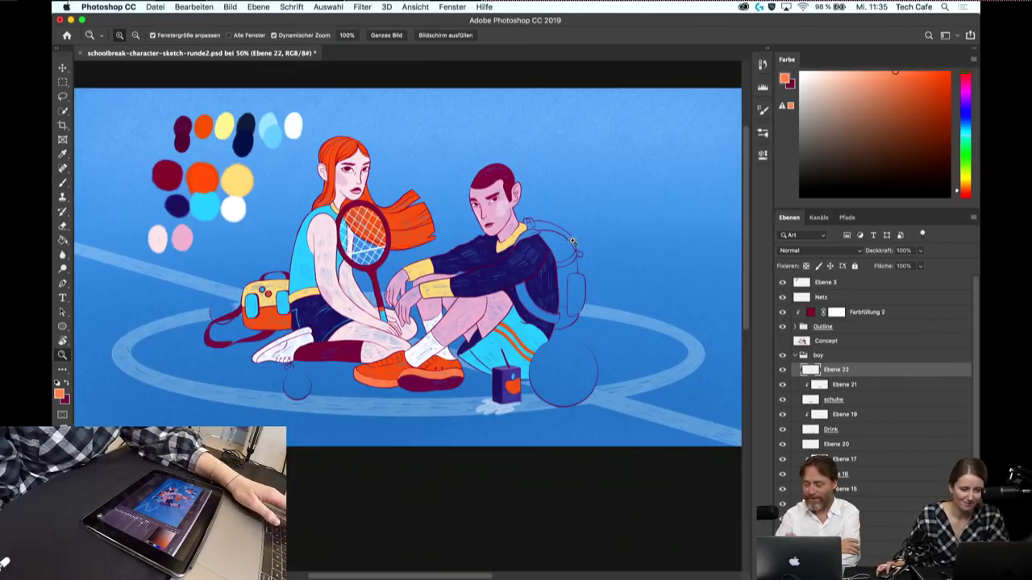
{"action": "left_click", "coordinate": [579, 242]}
{"action": "key", "text": "b"}
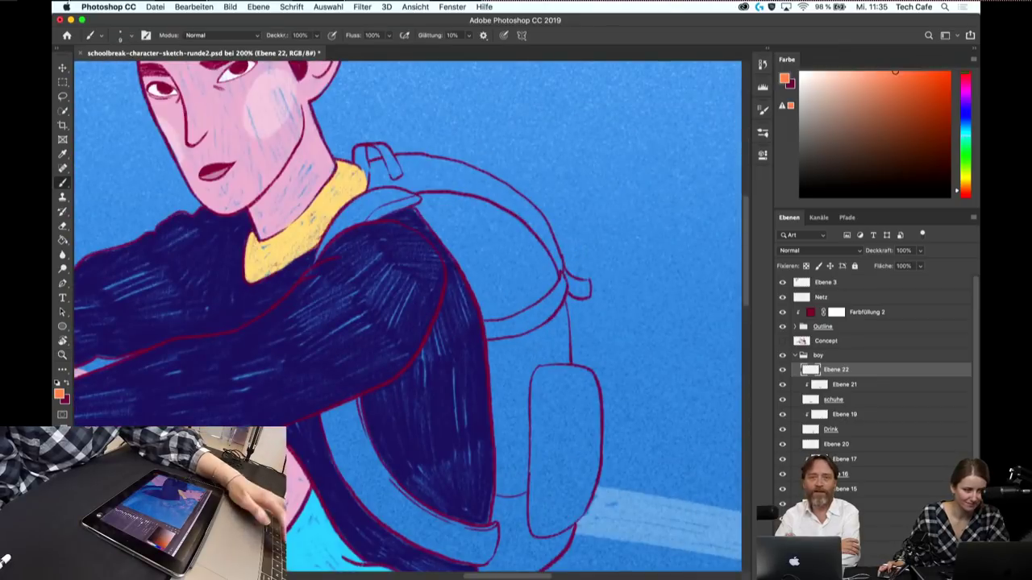
{"action": "left_click_drag", "start_coordinate": [400, 161], "coordinate": [464, 274]}
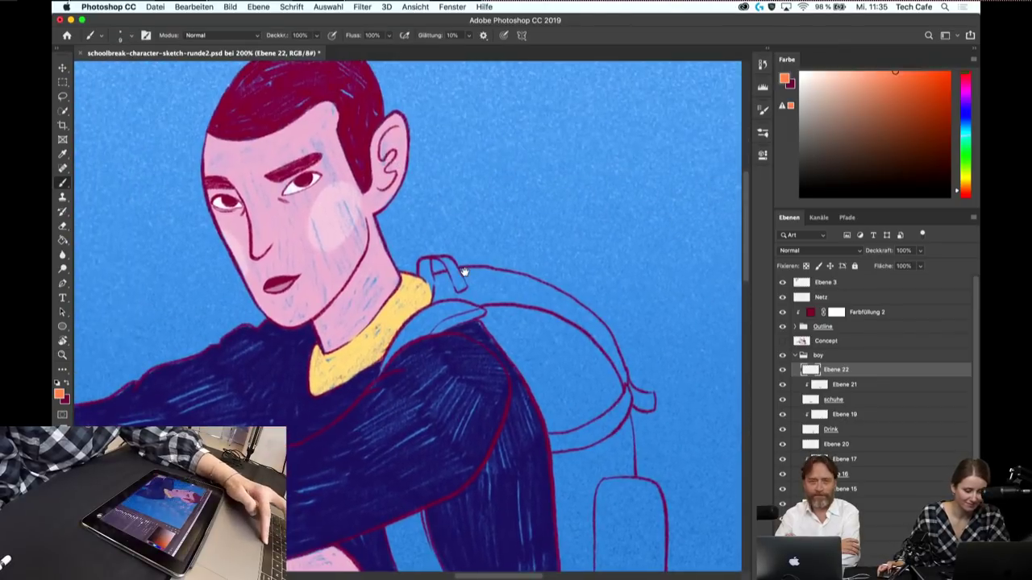
{"action": "left_click", "coordinate": [363, 139], "text": "alt"}
{"action": "mouse_move", "coordinate": [489, 324]}
{"action": "left_mouse_down"}
{"action": "mouse_move", "coordinate": [511, 203]}
{"action": "mouse_move", "coordinate": [452, 266]}
{"action": "left_mouse_up"}
{"action": "left_click_drag", "start_coordinate": [407, 318], "coordinate": [452, 242]}
{"action": "scroll", "coordinate": [507, 312], "scroll_direction": "up", "scroll_amount": 3}
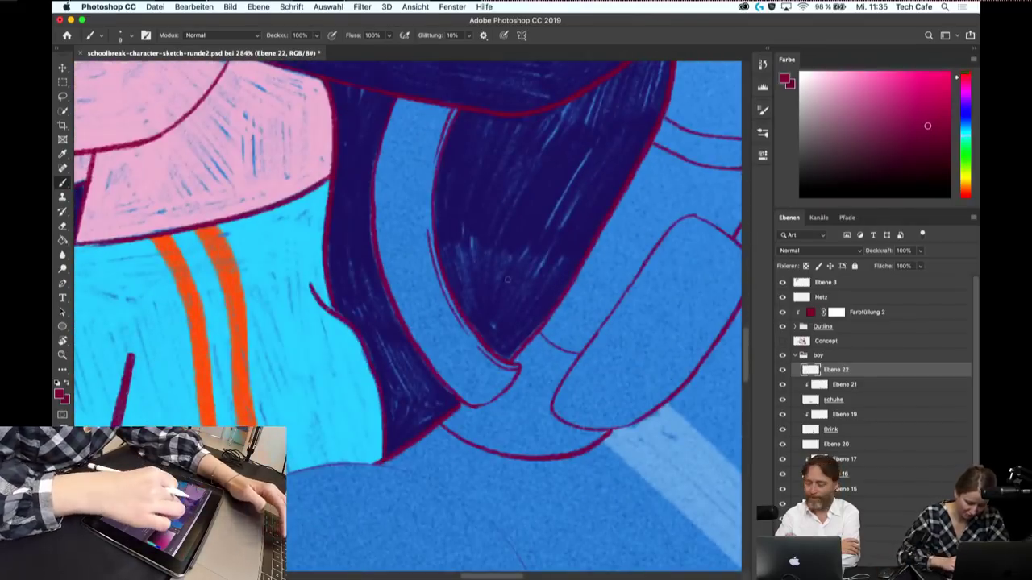
- Hatch the maroon strap down the boy's sleeve with a smaller brush
{"action": "left_click_drag", "start_coordinate": [393, 123], "coordinate": [390, 208]}
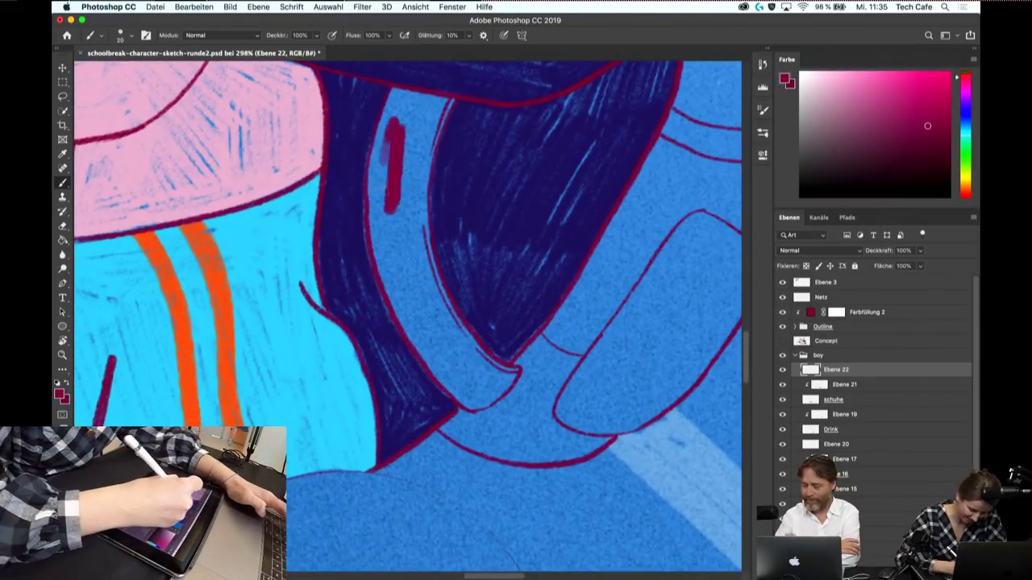
{"action": "left_click_drag", "start_coordinate": [385, 142], "coordinate": [388, 164]}
{"action": "key", "text": "bracketleft"}
{"action": "key", "text": "bracketleft"}
{"action": "left_click_drag", "start_coordinate": [379, 118], "coordinate": [376, 211]}
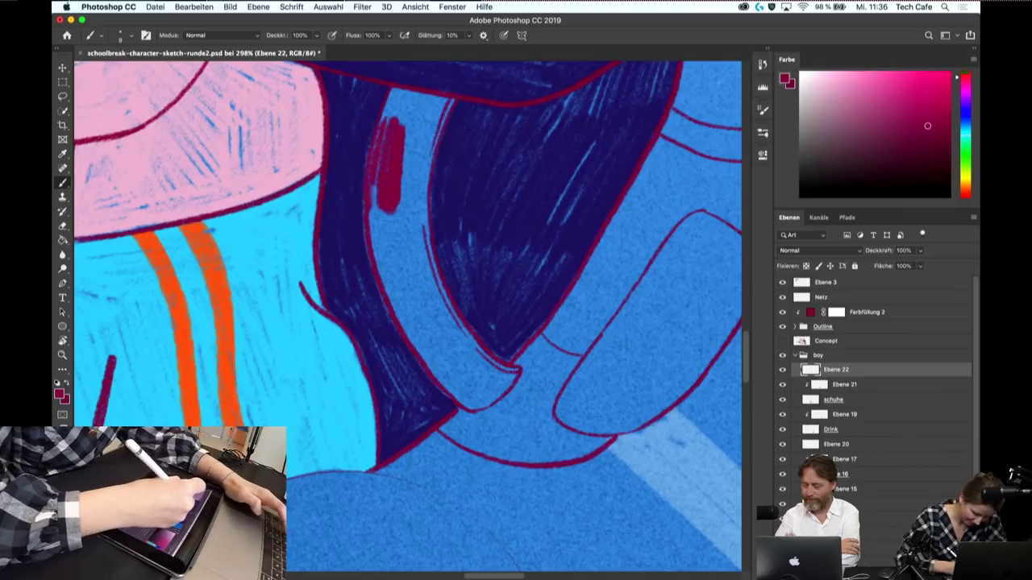
{"action": "left_click_drag", "start_coordinate": [377, 161], "coordinate": [379, 254]}
{"action": "mouse_move", "coordinate": [398, 133]}
{"action": "left_mouse_down"}
{"action": "mouse_move", "coordinate": [403, 250]}
{"action": "mouse_move", "coordinate": [415, 241]}
{"action": "left_mouse_up"}
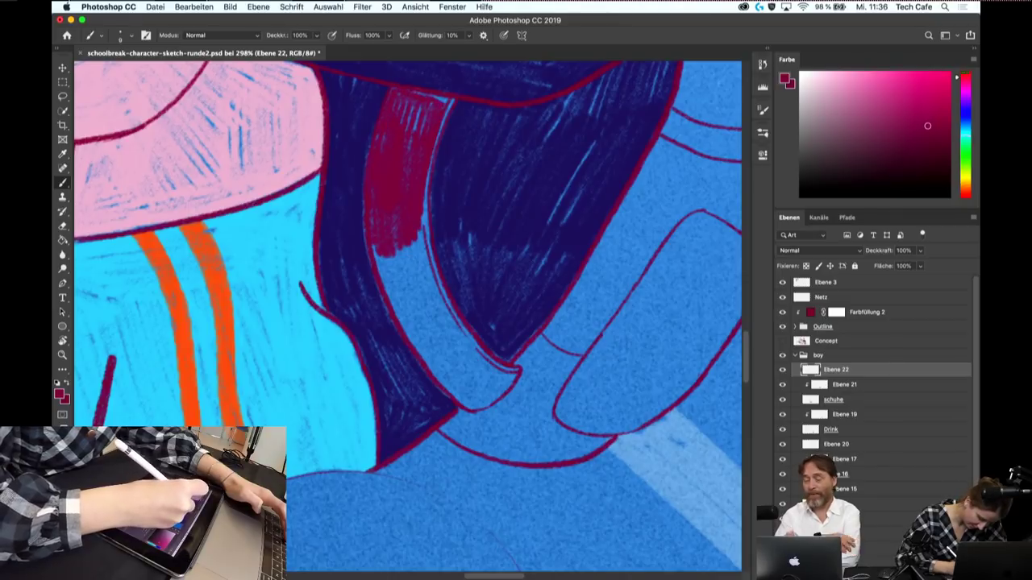
{"action": "left_click_drag", "start_coordinate": [416, 96], "coordinate": [437, 98]}
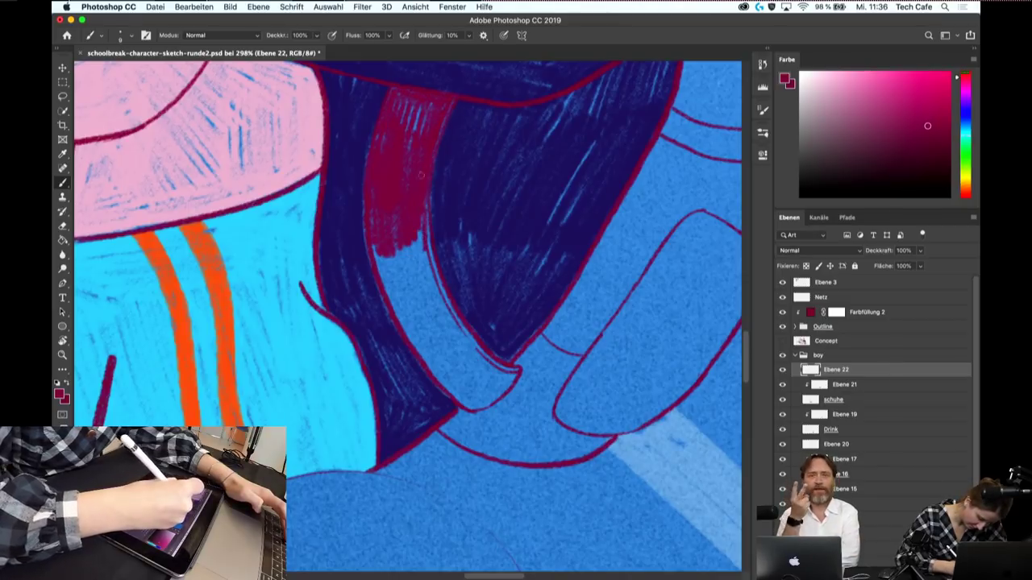
{"action": "mouse_move", "coordinate": [427, 244]}
{"action": "left_mouse_down"}
{"action": "mouse_move", "coordinate": [418, 322]}
{"action": "mouse_move", "coordinate": [395, 330]}
{"action": "mouse_move", "coordinate": [435, 375]}
{"action": "left_mouse_up"}
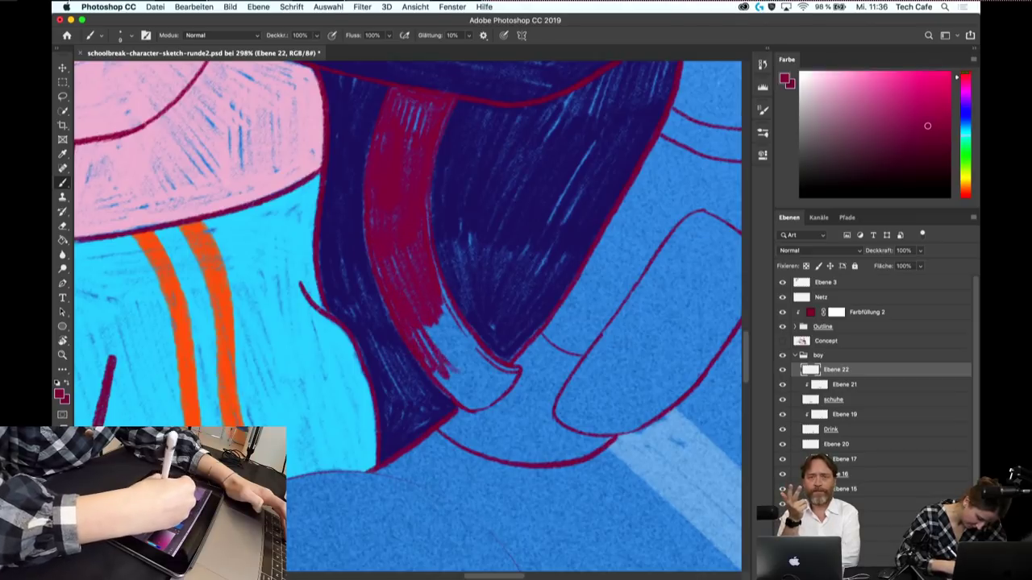
{"action": "left_click_drag", "start_coordinate": [439, 319], "coordinate": [471, 372]}
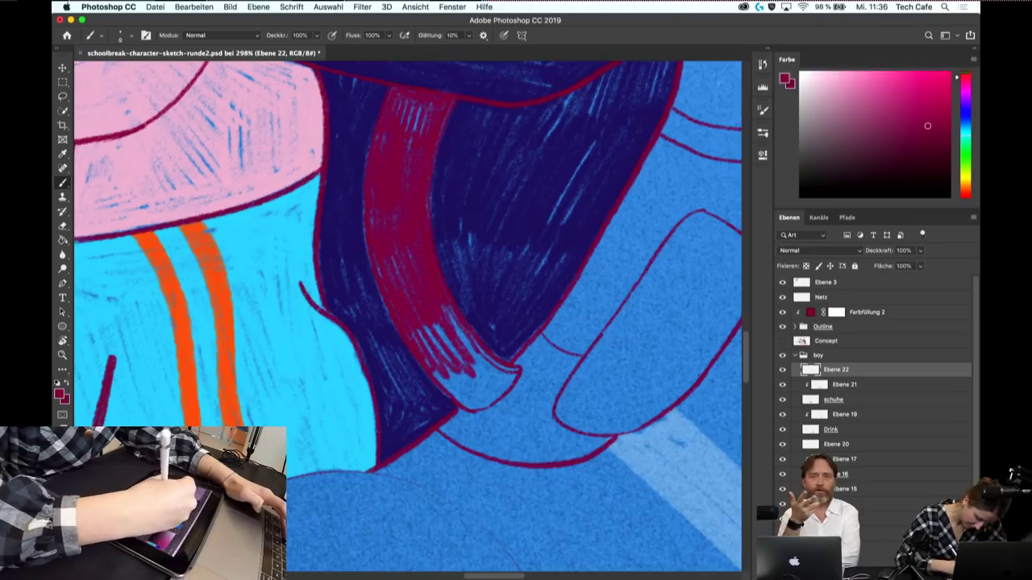
{"action": "mouse_move", "coordinate": [440, 322]}
{"action": "left_mouse_down"}
{"action": "mouse_move", "coordinate": [480, 371]}
{"action": "mouse_move", "coordinate": [453, 390]}
{"action": "left_mouse_up"}
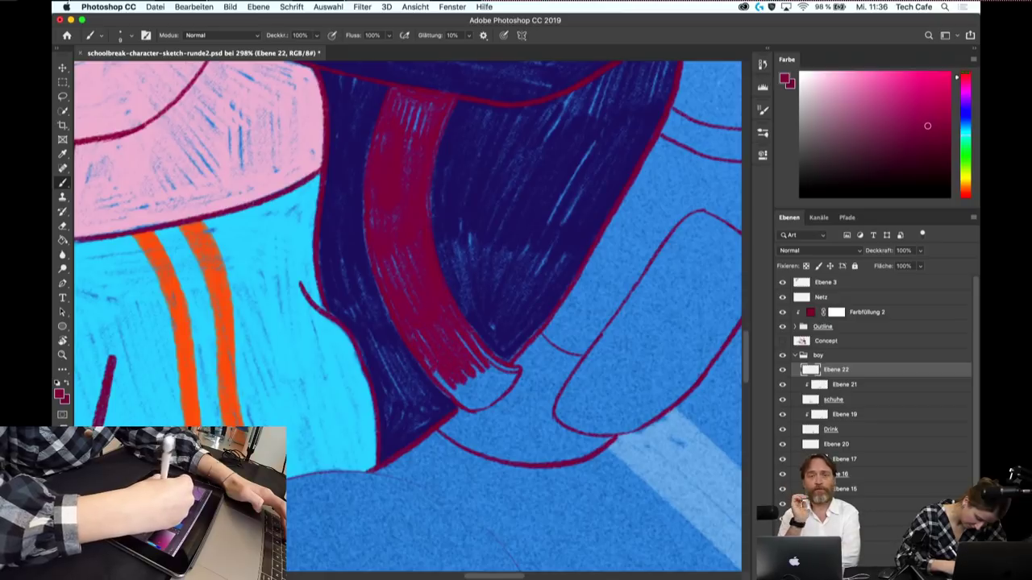
- Rotate the canvas and hatch the upper-right end of the strap
{"action": "key", "text": "r"}
{"action": "left_click_drag", "start_coordinate": [500, 242], "coordinate": [347, 209]}
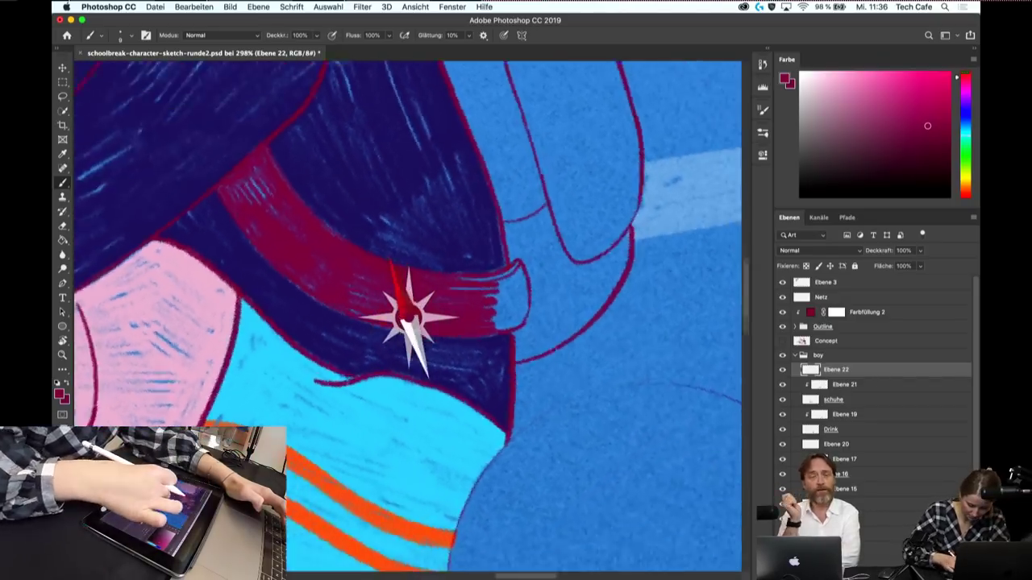
{"action": "mouse_move", "coordinate": [450, 252]}
{"action": "left_mouse_down"}
{"action": "mouse_move", "coordinate": [476, 214]}
{"action": "mouse_move", "coordinate": [493, 238]}
{"action": "left_mouse_up"}
{"action": "left_click_drag", "start_coordinate": [482, 275], "coordinate": [503, 252]}
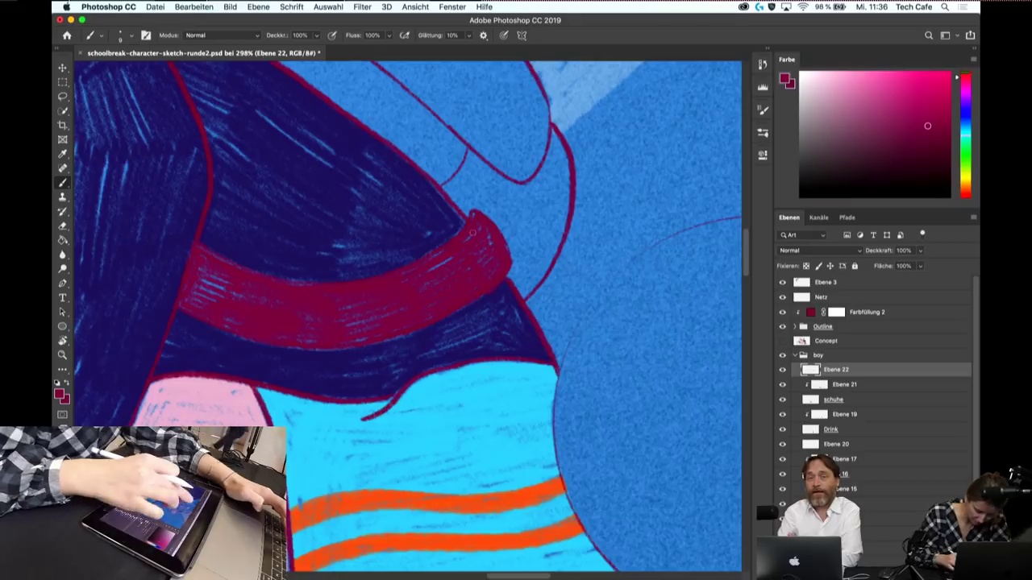
{"action": "scroll", "coordinate": [408, 316], "scroll_direction": "down", "scroll_amount": 3}
- Extend the maroon strap hatching over the boy's shoulder and save the file
{"action": "scroll", "coordinate": [389, 288], "scroll_direction": "up", "scroll_amount": 3}
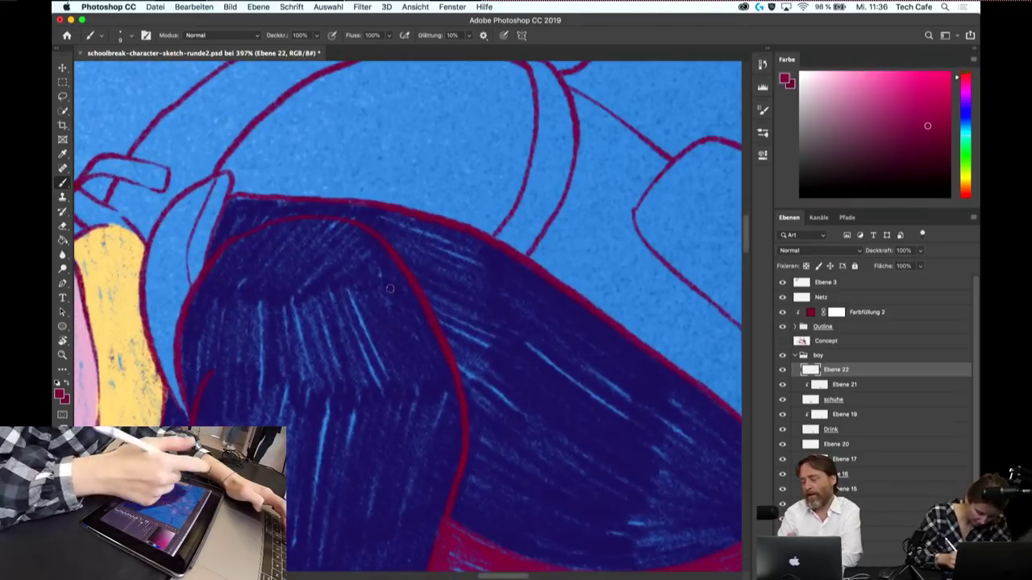
{"action": "left_click_drag", "start_coordinate": [222, 178], "coordinate": [202, 245]}
{"action": "mouse_move", "coordinate": [201, 203]}
{"action": "left_mouse_down"}
{"action": "mouse_move", "coordinate": [180, 261]}
{"action": "mouse_move", "coordinate": [168, 242]}
{"action": "mouse_move", "coordinate": [157, 254]}
{"action": "mouse_move", "coordinate": [149, 306]}
{"action": "left_mouse_up"}
{"action": "mouse_move", "coordinate": [182, 230]}
{"action": "left_mouse_down"}
{"action": "mouse_move", "coordinate": [157, 310]}
{"action": "mouse_move", "coordinate": [169, 306]}
{"action": "left_mouse_up"}
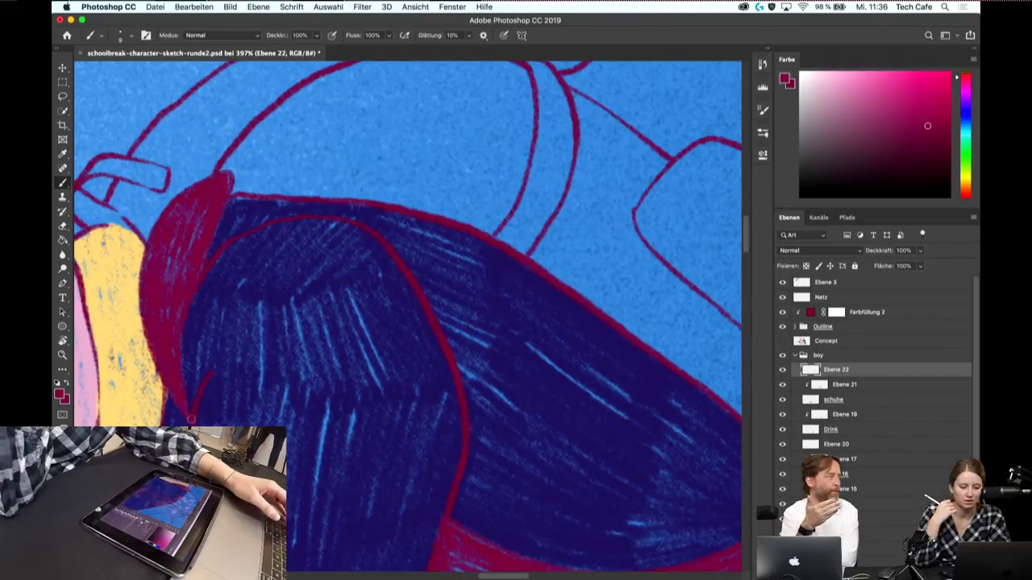
{"action": "key", "text": "super+s"}
{"action": "mouse_move", "coordinate": [508, 307]}
{"action": "left_mouse_down"}
{"action": "mouse_move", "coordinate": [520, 282]}
{"action": "mouse_move", "coordinate": [508, 299]}
{"action": "left_mouse_up"}
{"action": "scroll", "coordinate": [520, 283], "scroll_direction": "down", "scroll_amount": 6}
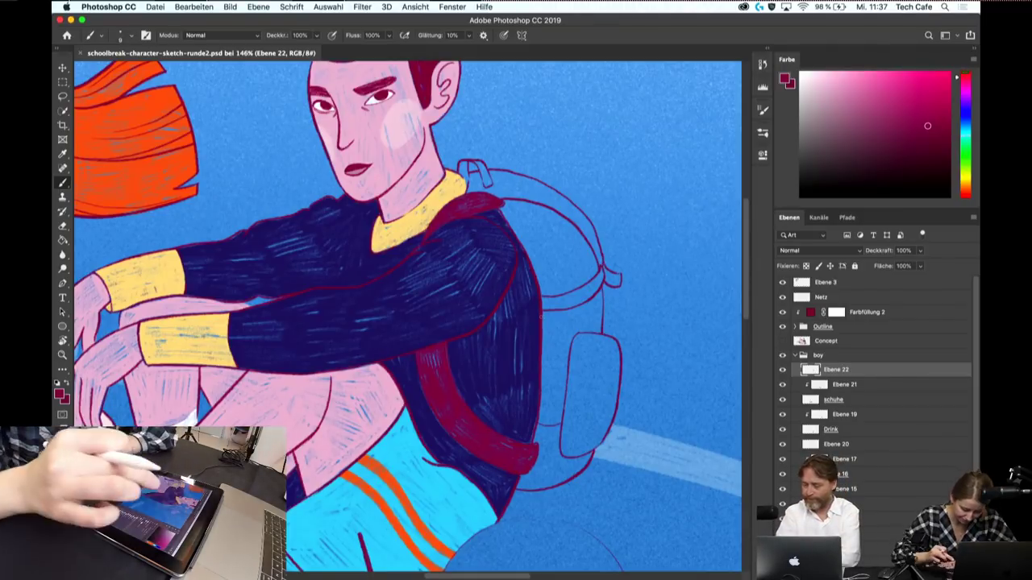
- Rotate and zoom onto the backpack and add dark-red hatching to the strap
{"action": "left_click_drag", "start_coordinate": [516, 316], "coordinate": [484, 242]}
{"action": "scroll", "coordinate": [506, 238], "scroll_direction": "up", "scroll_amount": 3}
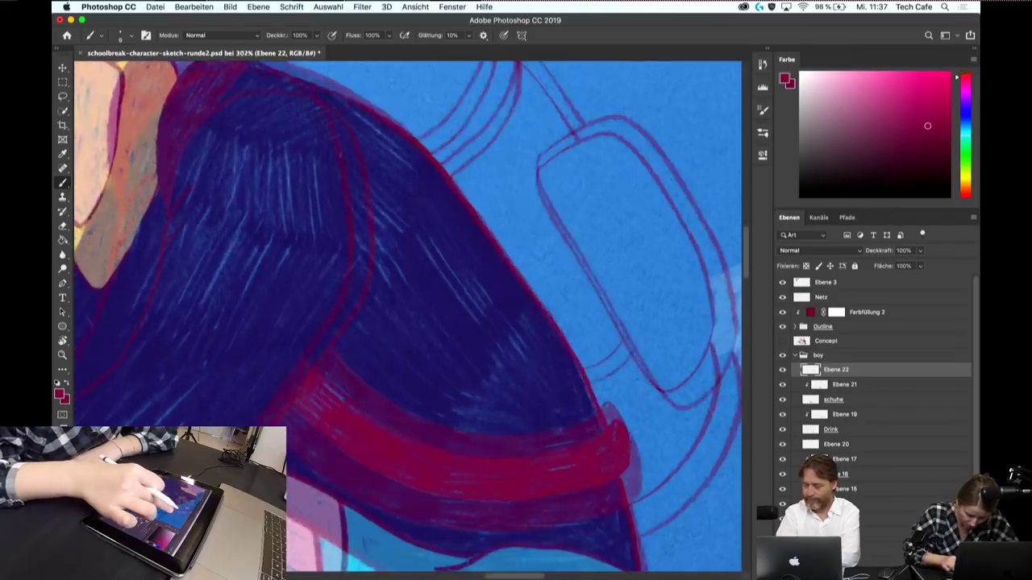
{"action": "scroll", "coordinate": [507, 238], "scroll_direction": "up", "scroll_amount": 3}
{"action": "scroll", "coordinate": [506, 238], "scroll_direction": "down", "scroll_amount": 5}
{"action": "scroll", "coordinate": [506, 238], "scroll_direction": "down", "scroll_amount": 2}
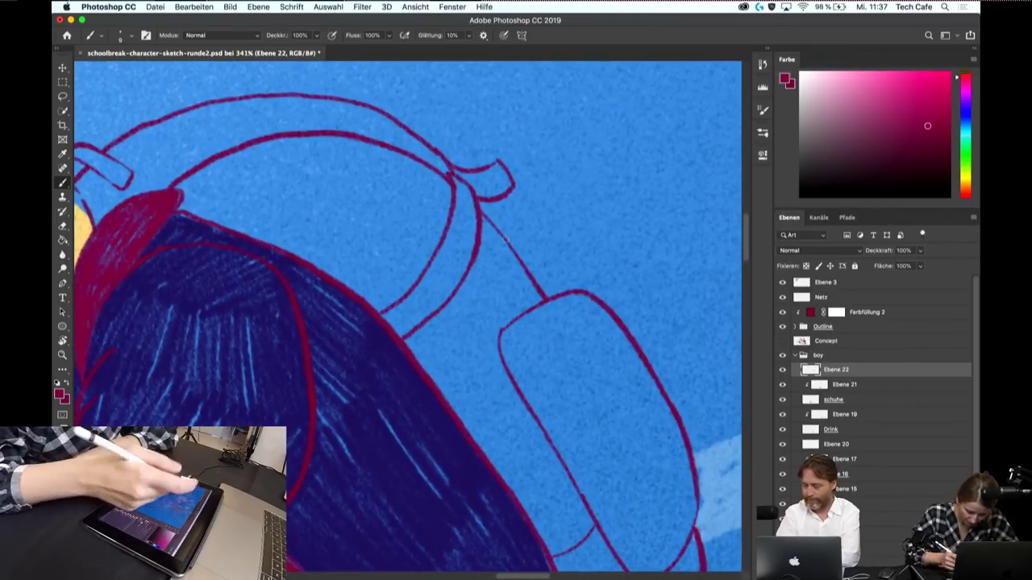
{"action": "left_click_drag", "start_coordinate": [458, 258], "coordinate": [416, 314]}
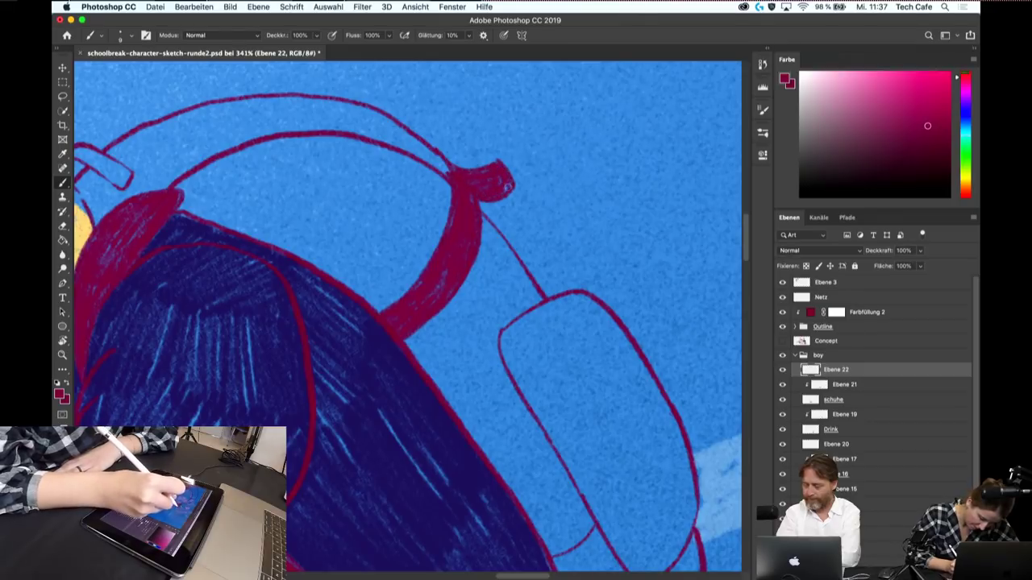
{"action": "scroll", "coordinate": [407, 316], "scroll_direction": "down", "scroll_amount": 3}
{"action": "scroll", "coordinate": [407, 316], "scroll_direction": "down", "scroll_amount": 2}
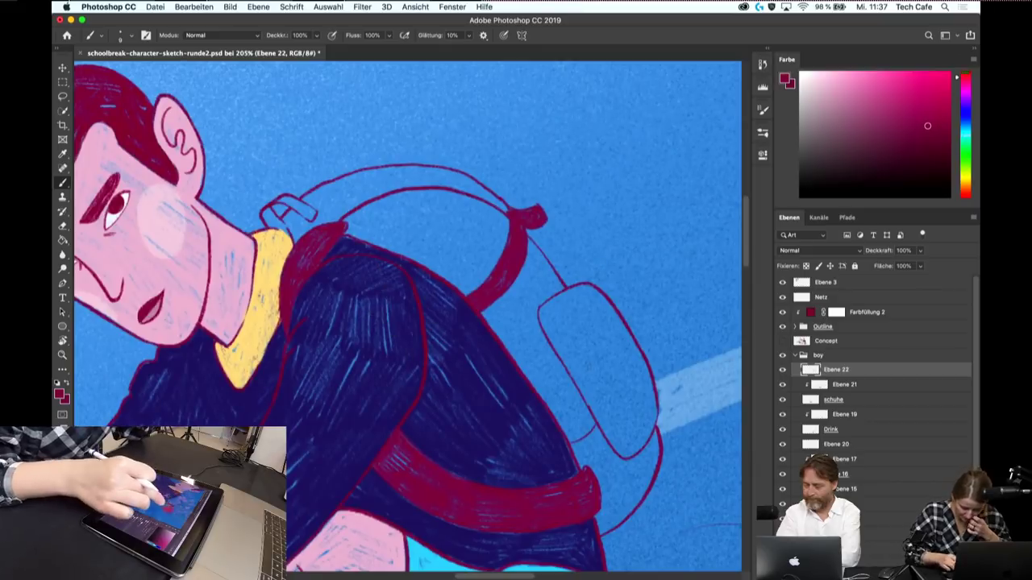
{"action": "scroll", "coordinate": [408, 316], "scroll_direction": "up", "scroll_amount": 3}
{"action": "scroll", "coordinate": [407, 316], "scroll_direction": "up", "scroll_amount": 2}
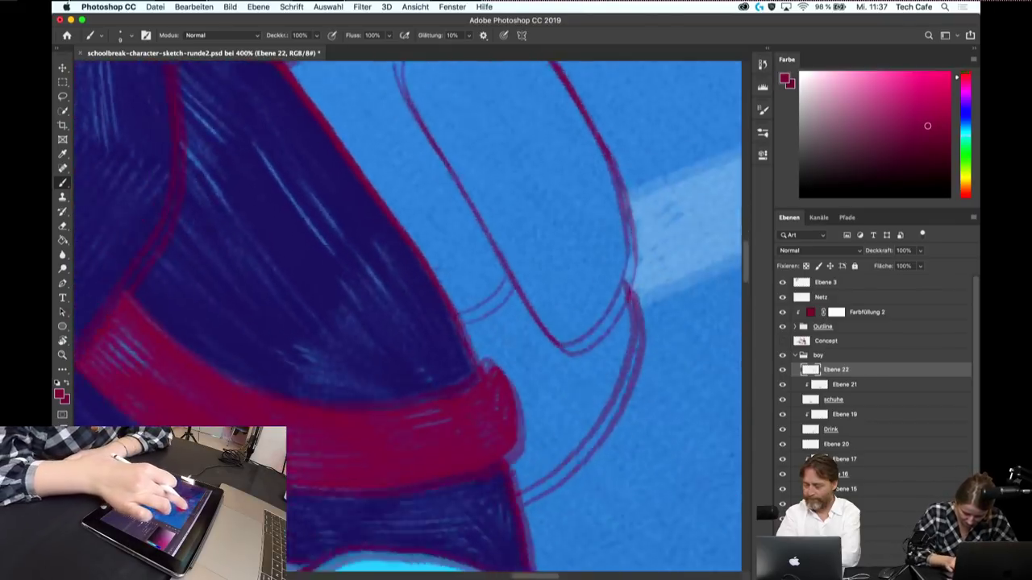
{"action": "scroll", "coordinate": [508, 340], "scroll_direction": "down", "scroll_amount": 2}
{"action": "scroll", "coordinate": [508, 340], "scroll_direction": "right", "scroll_amount": 2}
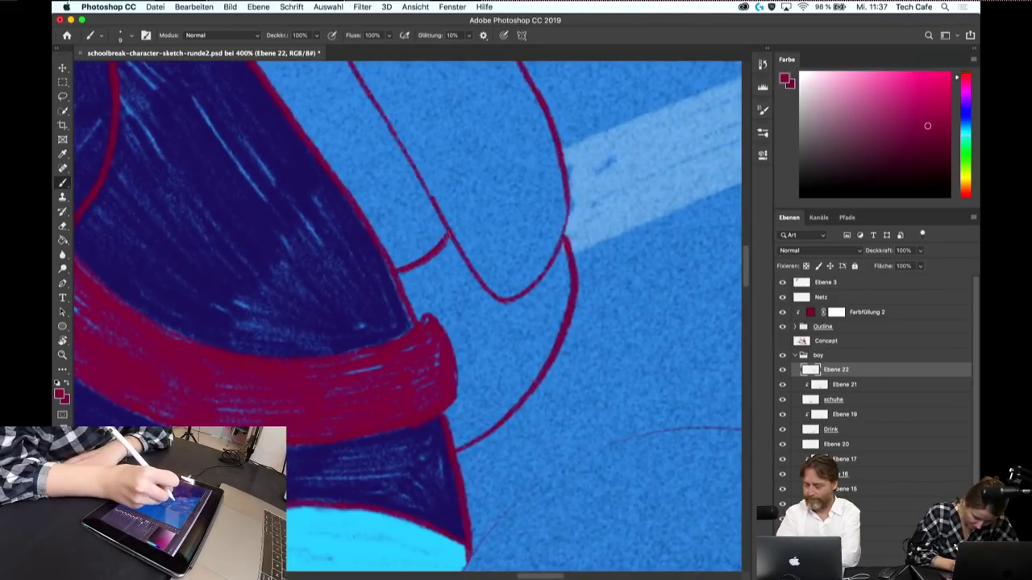
- Thicken the strap near the belt and fill the shoulder strap loop solid dark red
{"action": "left_click_drag", "start_coordinate": [396, 276], "coordinate": [449, 246]}
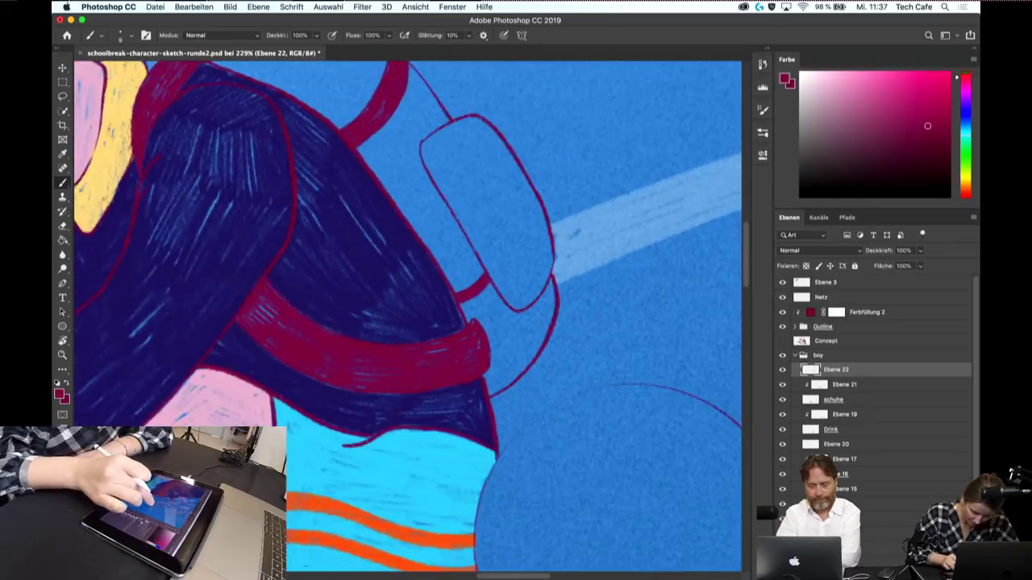
{"action": "scroll", "coordinate": [500, 456], "scroll_direction": "down", "scroll_amount": 3}
{"action": "scroll", "coordinate": [500, 456], "scroll_direction": "down", "scroll_amount": 2}
{"action": "scroll", "coordinate": [403, 323], "scroll_direction": "up", "scroll_amount": 3}
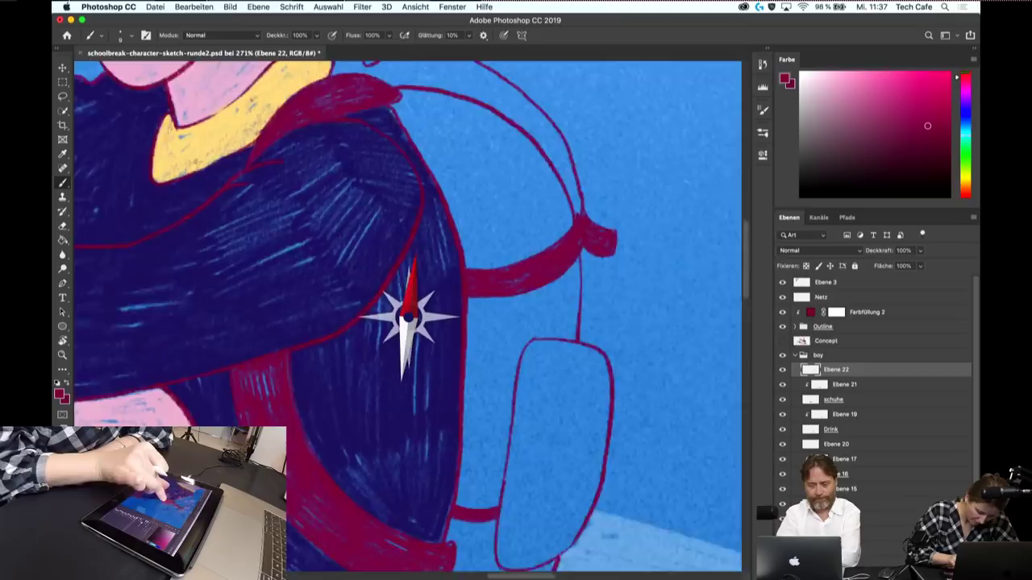
{"action": "scroll", "coordinate": [403, 323], "scroll_direction": "up", "scroll_amount": 2}
{"action": "scroll", "coordinate": [403, 323], "scroll_direction": "up", "scroll_amount": 3}
{"action": "scroll", "coordinate": [403, 322], "scroll_direction": "up", "scroll_amount": 2}
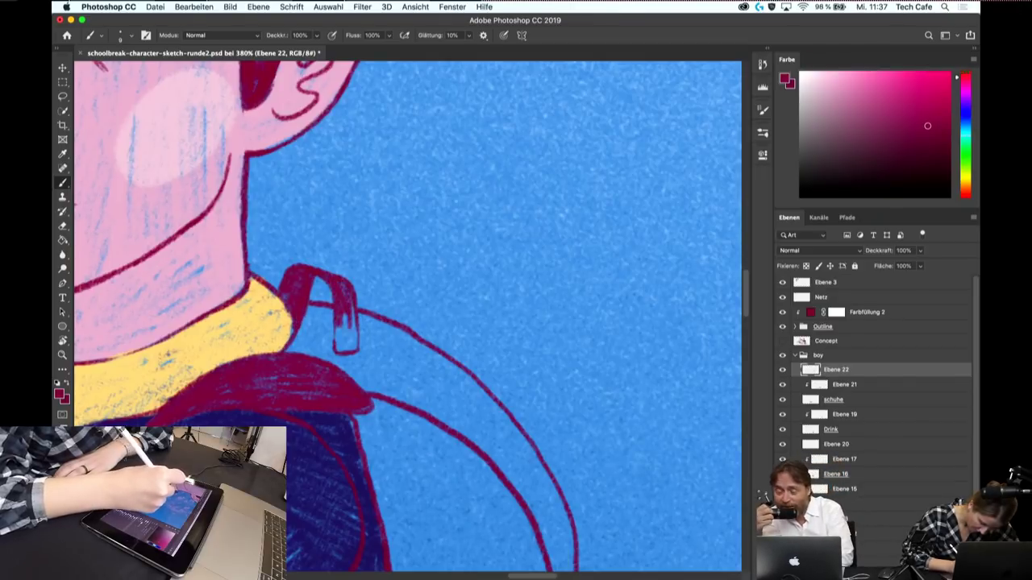
{"action": "left_click_drag", "start_coordinate": [341, 309], "coordinate": [342, 345]}
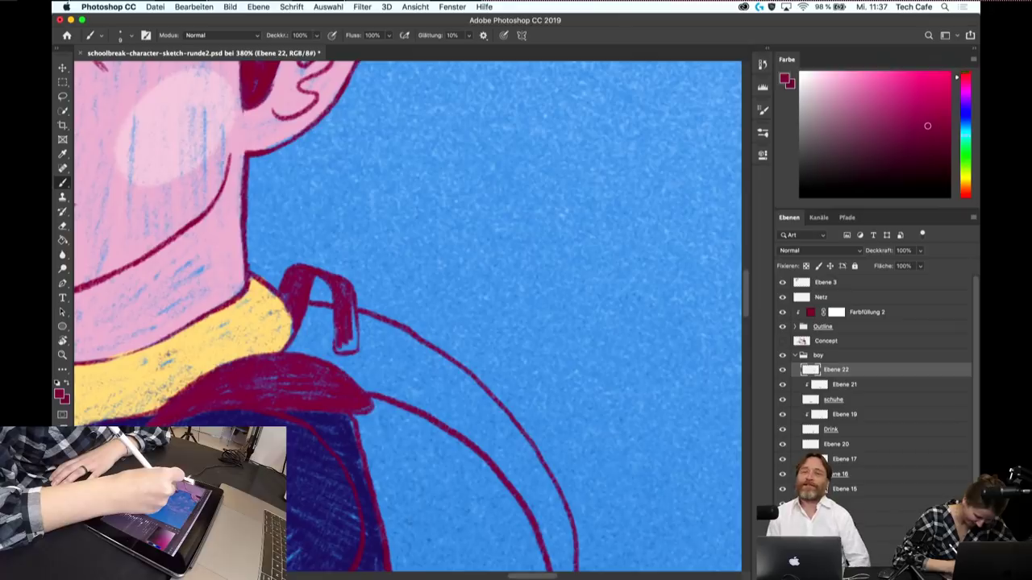
{"action": "left_click_drag", "start_coordinate": [358, 320], "coordinate": [356, 347]}
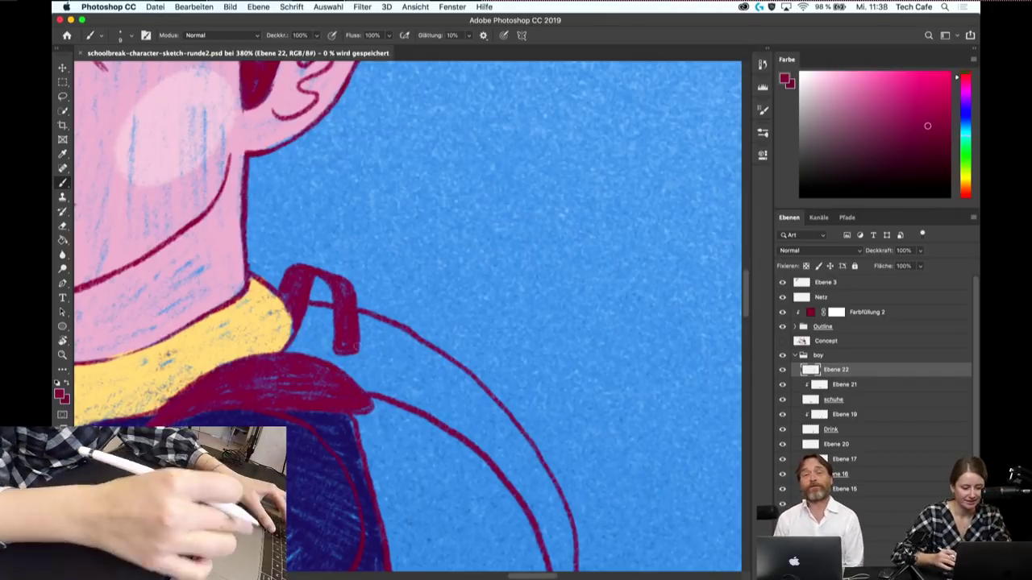
- Add new layer Ebene 23 below Ebene 22 and sample the cuffs' pale yellow
{"action": "key", "text": "ctrl+1"}
{"action": "mouse_move", "coordinate": [520, 371]}
{"action": "left_mouse_down"}
{"action": "mouse_move", "coordinate": [497, 401]}
{"action": "mouse_move", "coordinate": [495, 311]}
{"action": "left_mouse_up"}
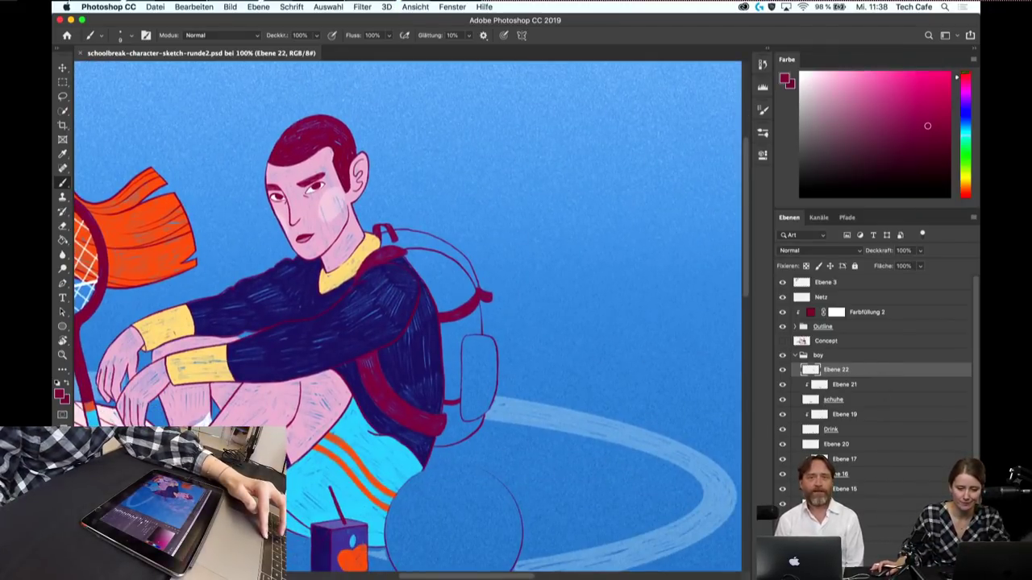
{"action": "key", "text": "ctrl+shift+alt+n"}
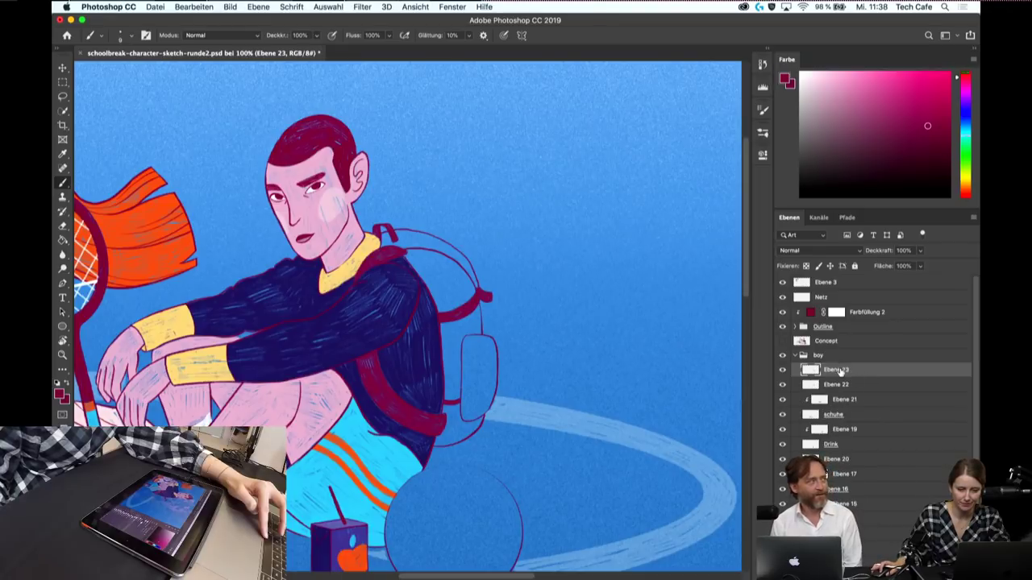
{"action": "left_click_drag", "start_coordinate": [841, 371], "coordinate": [823, 390]}
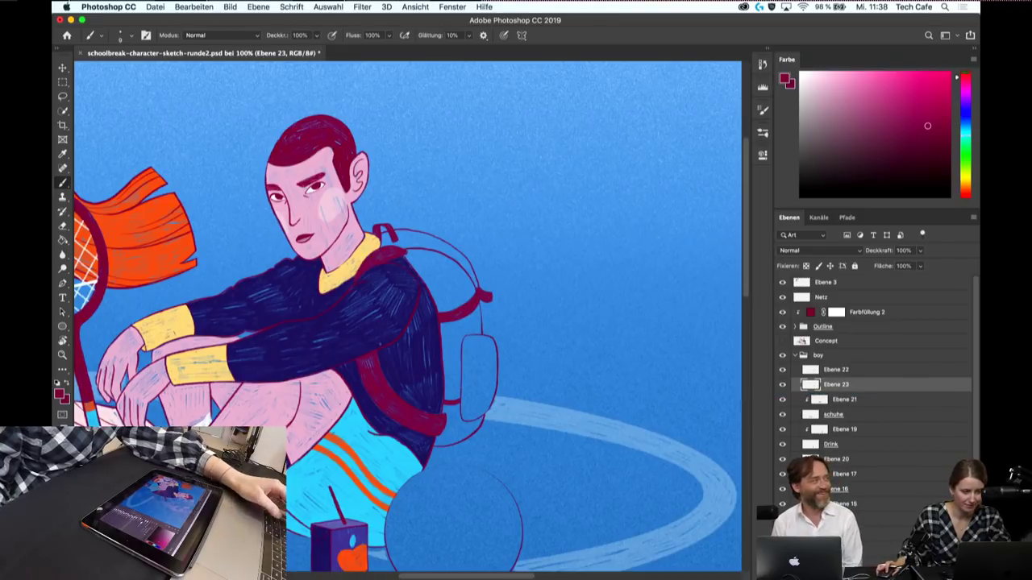
{"action": "left_click", "coordinate": [190, 321], "text": "alt"}
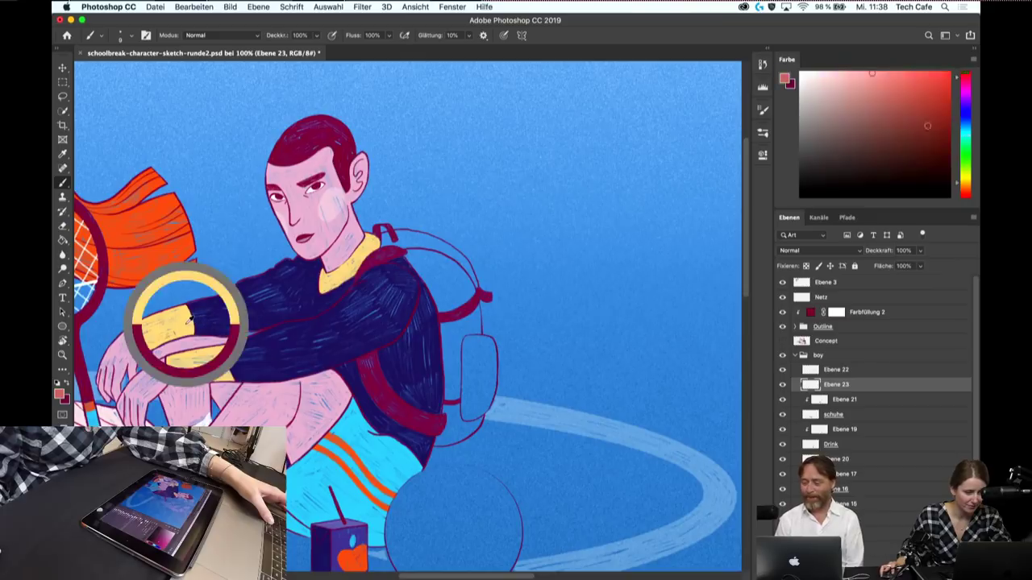
{"action": "scroll", "coordinate": [460, 322], "scroll_direction": "up", "scroll_amount": 3}
- Zoom in and hatch pale yellow strokes across the backpack side between the straps
{"action": "scroll", "coordinate": [461, 322], "scroll_direction": "up", "scroll_amount": 2}
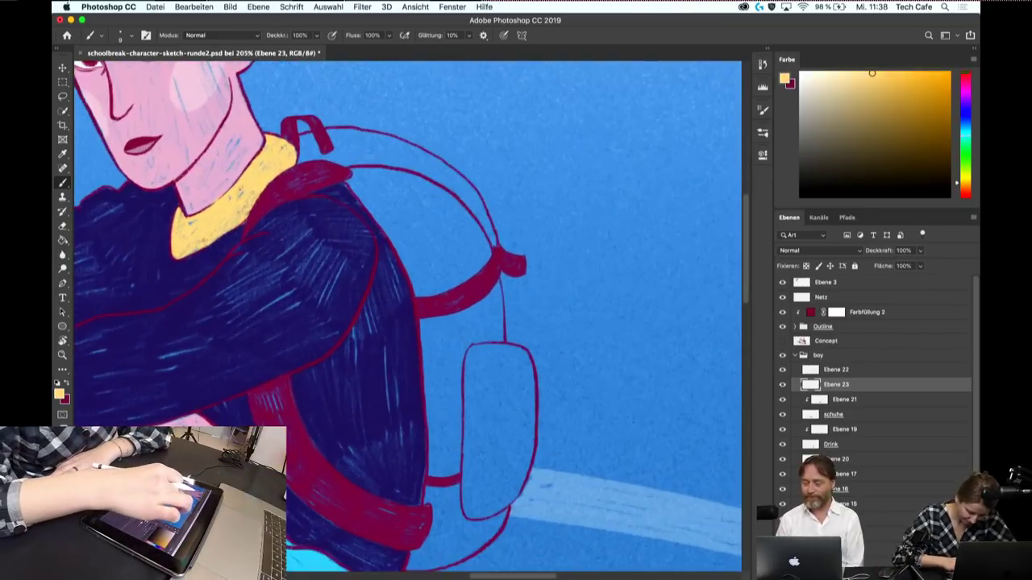
{"action": "scroll", "coordinate": [564, 475], "scroll_direction": "up", "scroll_amount": 2}
{"action": "scroll", "coordinate": [564, 476], "scroll_direction": "up", "scroll_amount": 1}
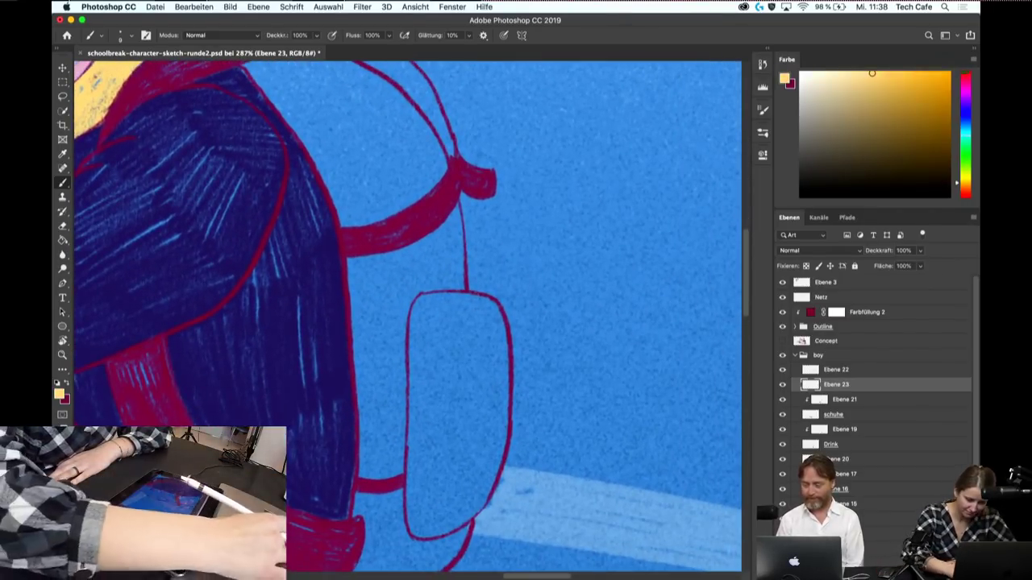
{"action": "mouse_move", "coordinate": [355, 257]}
{"action": "left_mouse_down"}
{"action": "mouse_move", "coordinate": [357, 322]}
{"action": "mouse_move", "coordinate": [377, 326]}
{"action": "left_mouse_up"}
{"action": "mouse_move", "coordinate": [389, 248]}
{"action": "left_mouse_down"}
{"action": "mouse_move", "coordinate": [394, 332]}
{"action": "mouse_move", "coordinate": [416, 321]}
{"action": "left_mouse_up"}
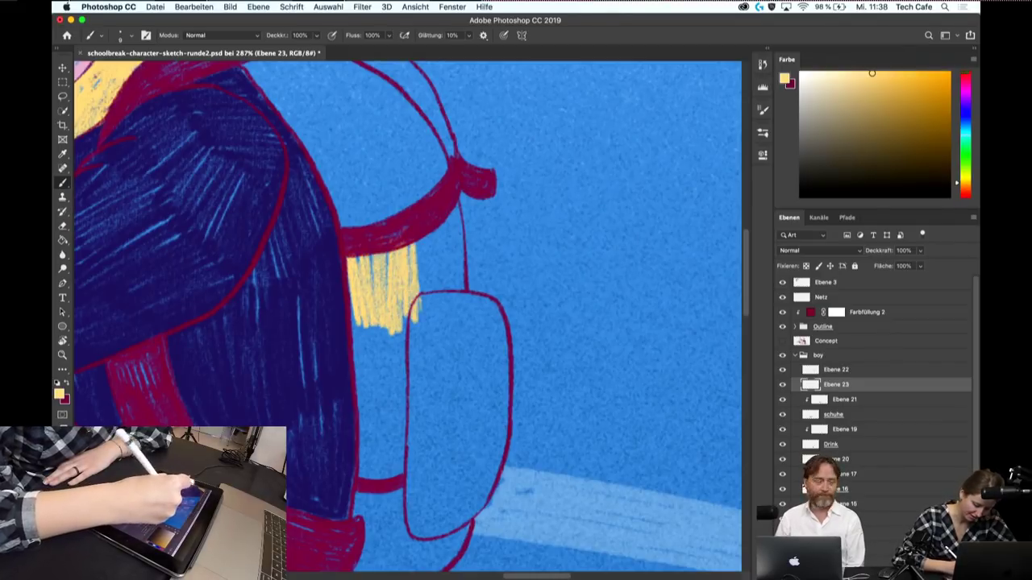
{"action": "mouse_move", "coordinate": [425, 234]}
{"action": "left_mouse_down"}
{"action": "mouse_move", "coordinate": [431, 312]}
{"action": "mouse_move", "coordinate": [443, 303]}
{"action": "left_mouse_up"}
{"action": "mouse_move", "coordinate": [452, 207]}
{"action": "left_mouse_down"}
{"action": "mouse_move", "coordinate": [453, 298]}
{"action": "mouse_move", "coordinate": [463, 284]}
{"action": "left_mouse_up"}
{"action": "left_click_drag", "start_coordinate": [355, 300], "coordinate": [360, 385]}
{"action": "mouse_move", "coordinate": [355, 315]}
{"action": "left_mouse_down"}
{"action": "mouse_move", "coordinate": [359, 417]}
{"action": "mouse_move", "coordinate": [369, 418]}
{"action": "left_mouse_up"}
{"action": "mouse_move", "coordinate": [372, 308]}
{"action": "left_mouse_down"}
{"action": "mouse_move", "coordinate": [376, 419]}
{"action": "mouse_move", "coordinate": [382, 411]}
{"action": "left_mouse_up"}
{"action": "left_click_drag", "start_coordinate": [385, 326], "coordinate": [389, 416]}
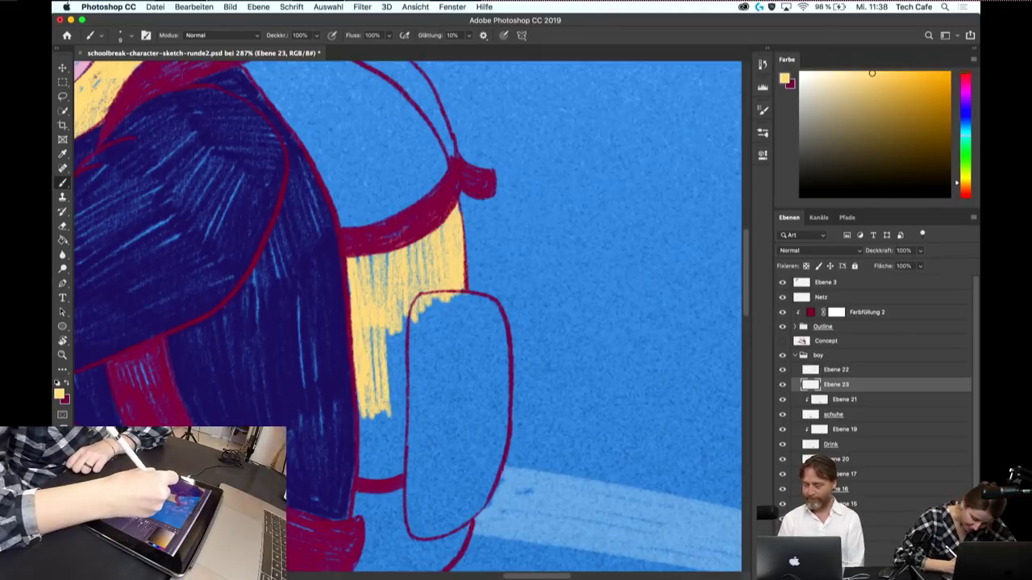
- Hatch yellow along the pad's lower-left and inner edges down to the red outline
{"action": "left_click_drag", "start_coordinate": [391, 411], "coordinate": [393, 329]}
{"action": "left_click_drag", "start_coordinate": [398, 417], "coordinate": [400, 303]}
{"action": "mouse_move", "coordinate": [395, 470]}
{"action": "left_mouse_down"}
{"action": "mouse_move", "coordinate": [399, 396]}
{"action": "mouse_move", "coordinate": [384, 398]}
{"action": "left_mouse_up"}
{"action": "mouse_move", "coordinate": [367, 479]}
{"action": "left_mouse_down"}
{"action": "mouse_move", "coordinate": [369, 401]}
{"action": "mouse_move", "coordinate": [392, 415]}
{"action": "left_mouse_up"}
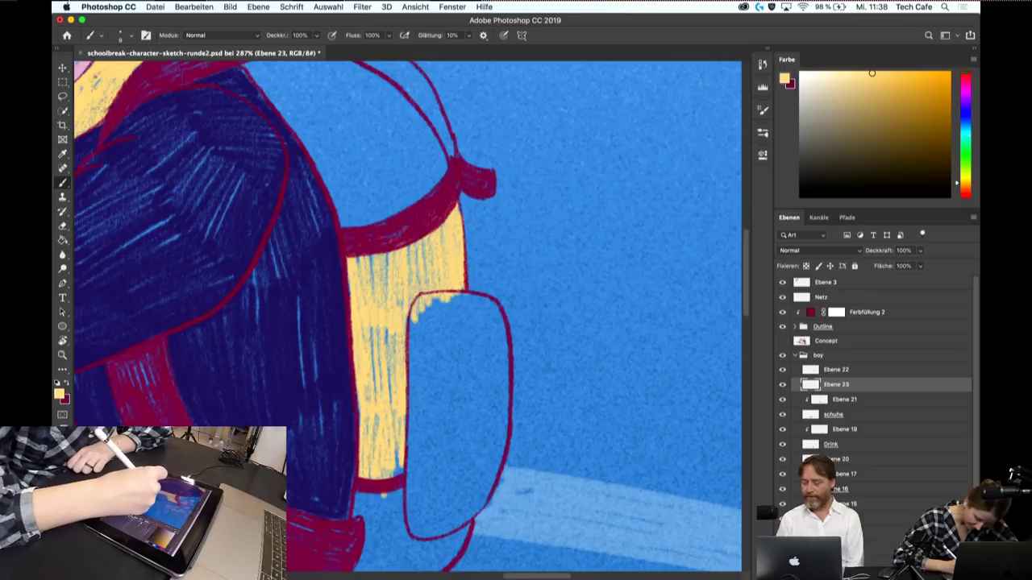
{"action": "left_click_drag", "start_coordinate": [400, 508], "coordinate": [411, 306]}
{"action": "mouse_move", "coordinate": [412, 467]}
{"action": "left_mouse_down"}
{"action": "mouse_move", "coordinate": [416, 323]}
{"action": "mouse_move", "coordinate": [421, 365]}
{"action": "left_mouse_up"}
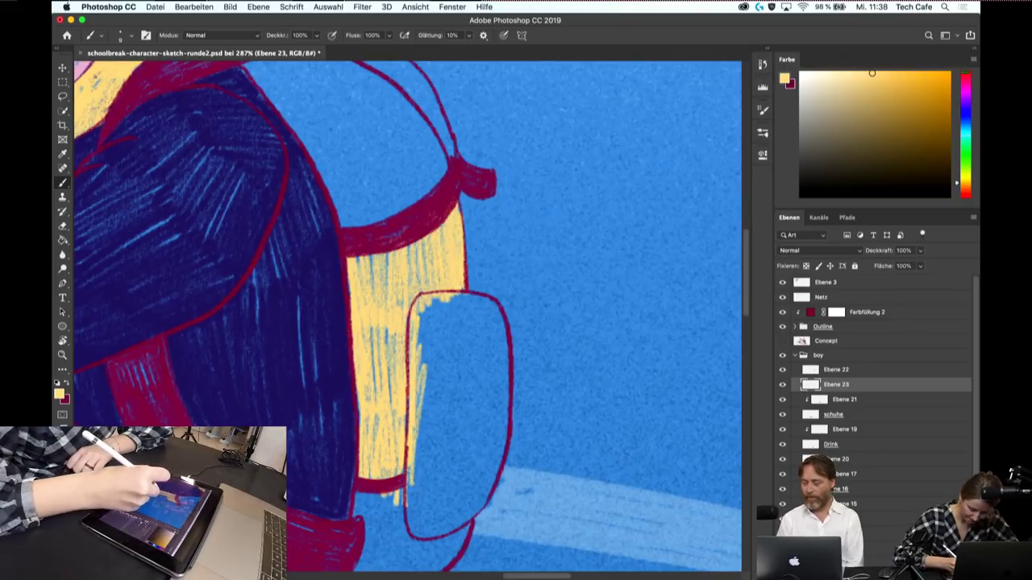
{"action": "left_click_drag", "start_coordinate": [403, 523], "coordinate": [427, 433]}
{"action": "mouse_move", "coordinate": [408, 532]}
{"action": "left_mouse_down"}
{"action": "mouse_move", "coordinate": [432, 440]}
{"action": "mouse_move", "coordinate": [435, 452]}
{"action": "left_mouse_up"}
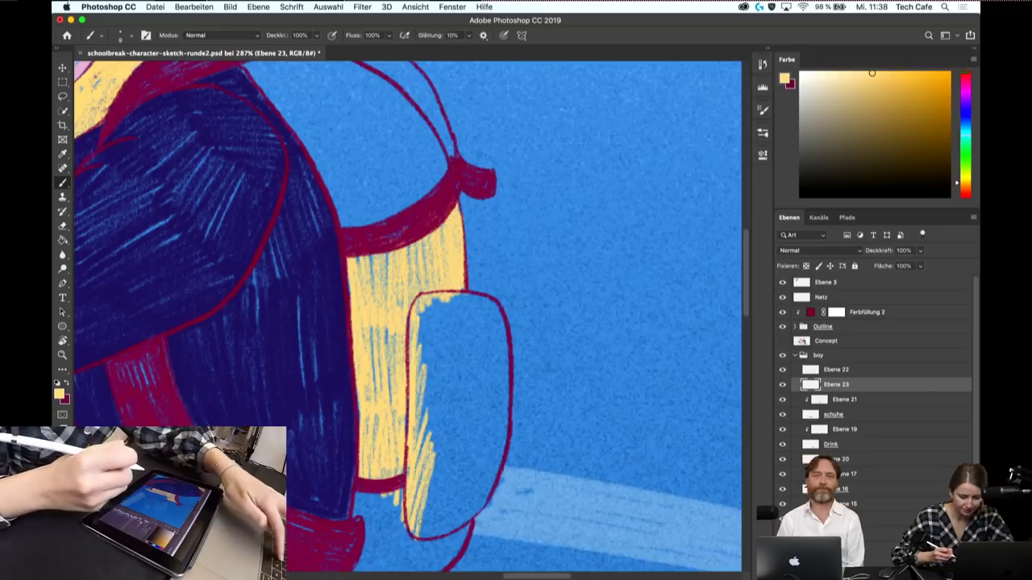
{"action": "left_click_drag", "start_coordinate": [414, 384], "coordinate": [427, 298]}
{"action": "left_click_drag", "start_coordinate": [418, 426], "coordinate": [445, 298]}
- Fill the middle, lower and right parts of the pad with yellow hatching
{"action": "mouse_move", "coordinate": [423, 456]}
{"action": "left_mouse_down"}
{"action": "mouse_move", "coordinate": [450, 324]}
{"action": "mouse_move", "coordinate": [450, 381]}
{"action": "mouse_move", "coordinate": [451, 300]}
{"action": "left_mouse_up"}
{"action": "left_click_drag", "start_coordinate": [445, 379], "coordinate": [464, 298]}
{"action": "left_click_drag", "start_coordinate": [456, 449], "coordinate": [472, 306]}
{"action": "left_click_drag", "start_coordinate": [429, 471], "coordinate": [465, 358]}
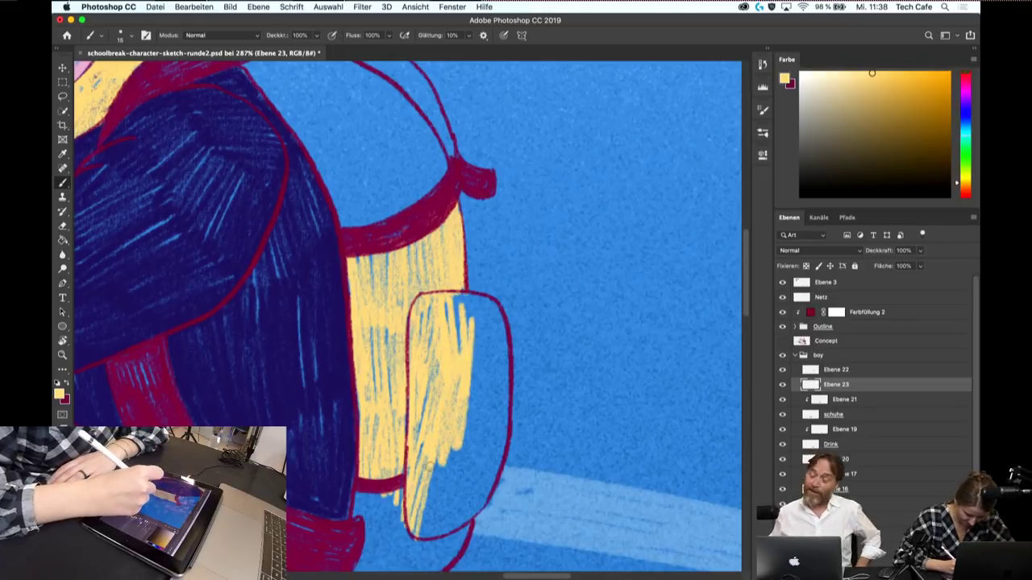
{"action": "left_click_drag", "start_coordinate": [417, 516], "coordinate": [443, 456]}
{"action": "mouse_move", "coordinate": [416, 536]}
{"action": "left_mouse_down"}
{"action": "mouse_move", "coordinate": [463, 448]}
{"action": "mouse_move", "coordinate": [472, 485]}
{"action": "mouse_move", "coordinate": [500, 409]}
{"action": "left_mouse_up"}
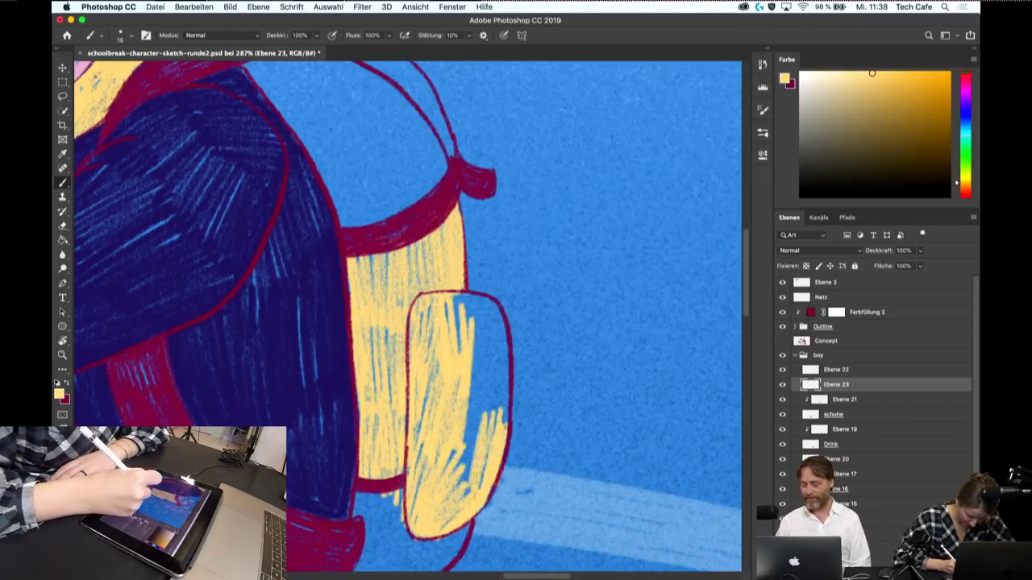
{"action": "left_click_drag", "start_coordinate": [459, 500], "coordinate": [479, 379]}
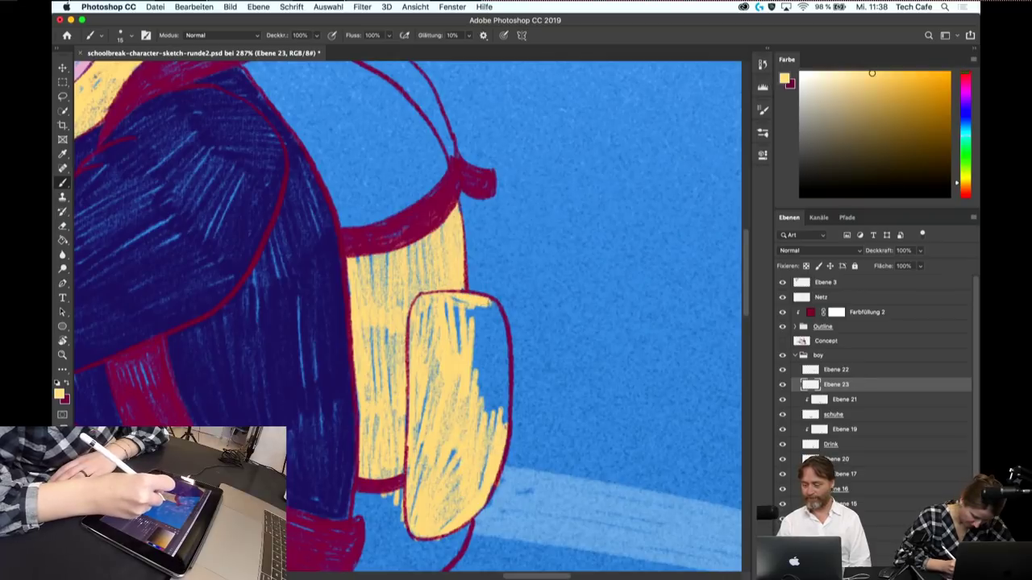
{"action": "mouse_move", "coordinate": [490, 416]}
{"action": "left_mouse_down"}
{"action": "mouse_move", "coordinate": [493, 308]}
{"action": "mouse_move", "coordinate": [483, 308]}
{"action": "left_mouse_up"}
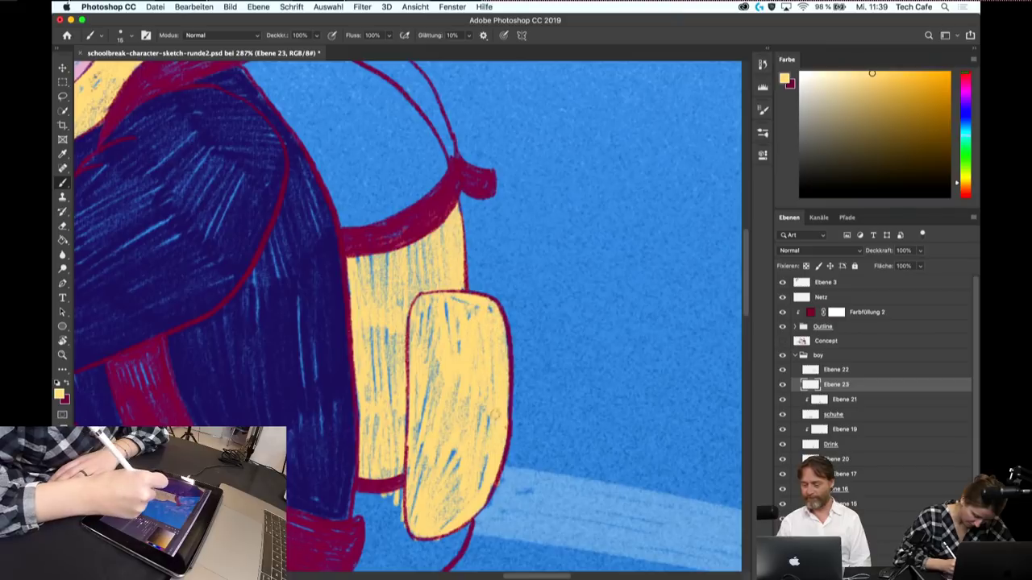
{"action": "scroll", "coordinate": [469, 480], "scroll_direction": "down", "scroll_amount": 5}
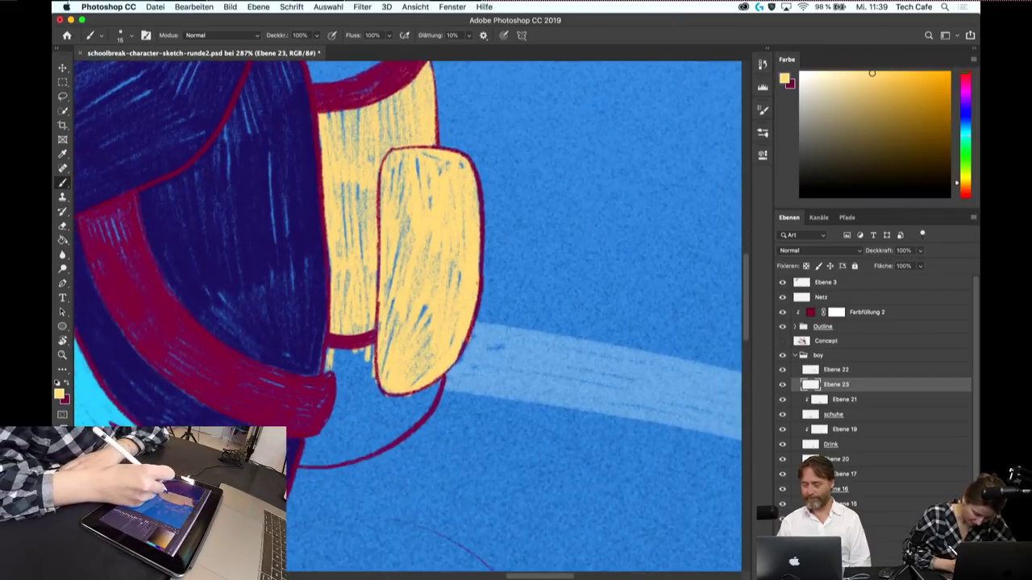
- Cover the area below the red band and the pad's lower-left blue gap in yellow
{"action": "mouse_move", "coordinate": [335, 415]}
{"action": "left_mouse_down"}
{"action": "mouse_move", "coordinate": [373, 343]}
{"action": "mouse_move", "coordinate": [393, 356]}
{"action": "left_mouse_up"}
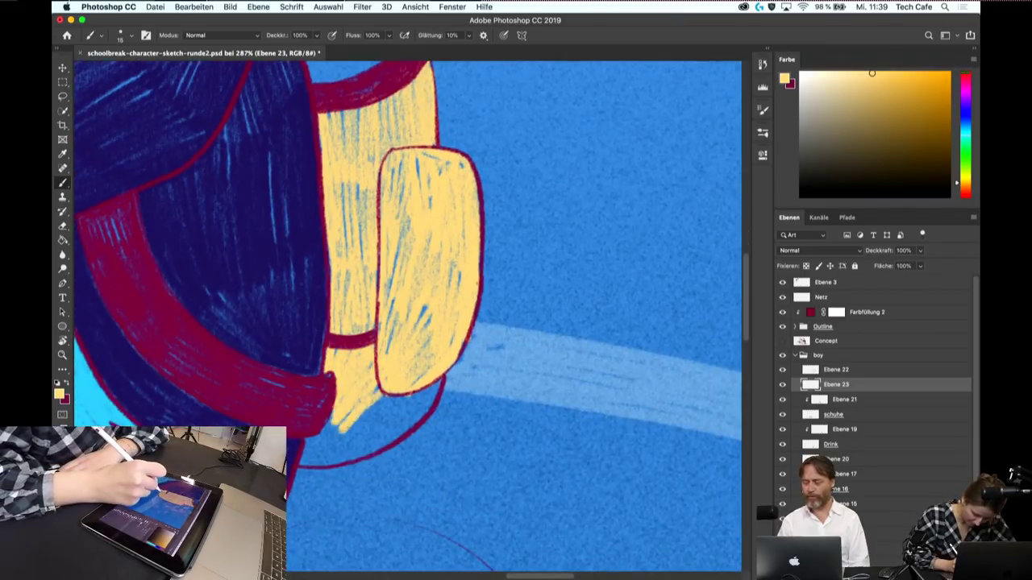
{"action": "left_click_drag", "start_coordinate": [354, 436], "coordinate": [433, 371]}
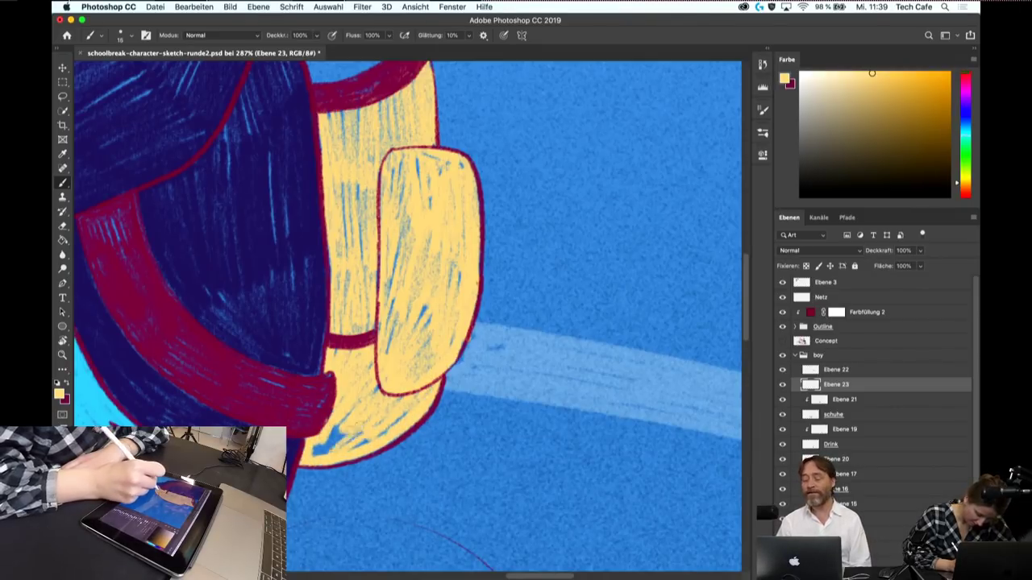
{"action": "left_click_drag", "start_coordinate": [325, 450], "coordinate": [359, 421]}
{"action": "scroll", "coordinate": [404, 367], "scroll_direction": "down", "scroll_amount": 3}
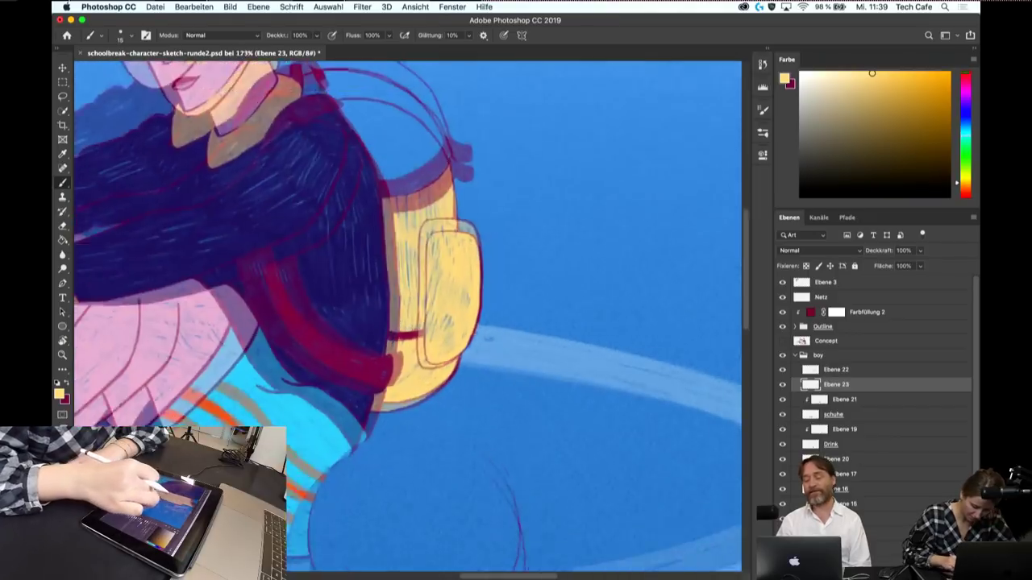
{"action": "scroll", "coordinate": [404, 368], "scroll_direction": "up", "scroll_amount": 5}
- Hatch yellow beside the backpack strap and inside the strap loop
{"action": "left_click_drag", "start_coordinate": [484, 242], "coordinate": [343, 229]}
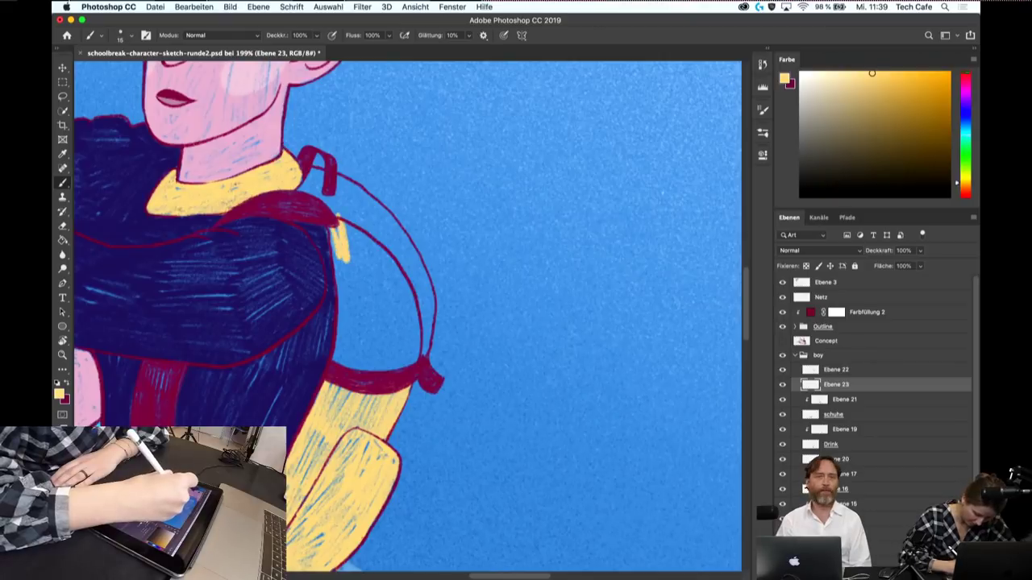
{"action": "key", "text": "ctrl+z"}
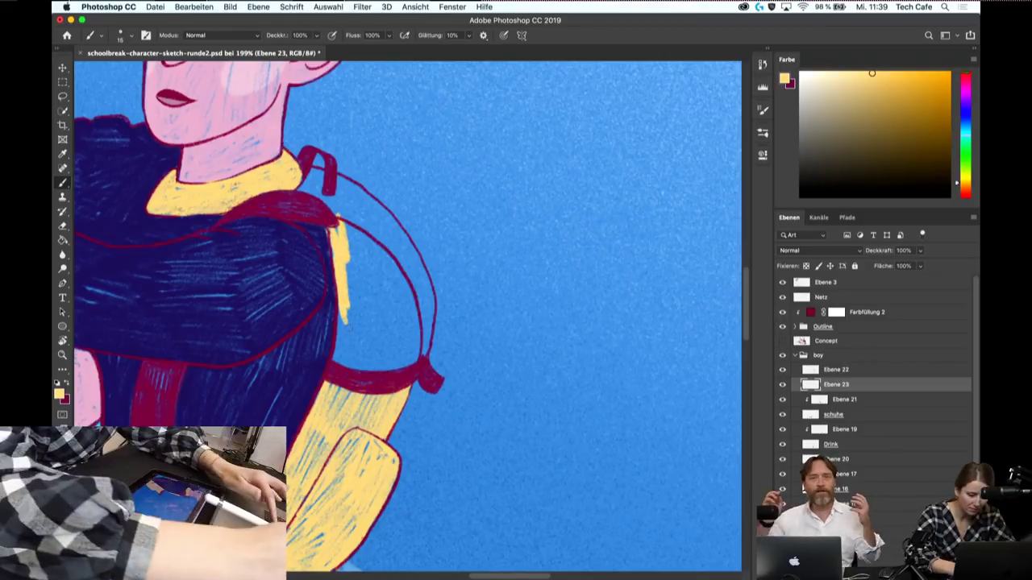
{"action": "left_click_drag", "start_coordinate": [339, 221], "coordinate": [345, 241]}
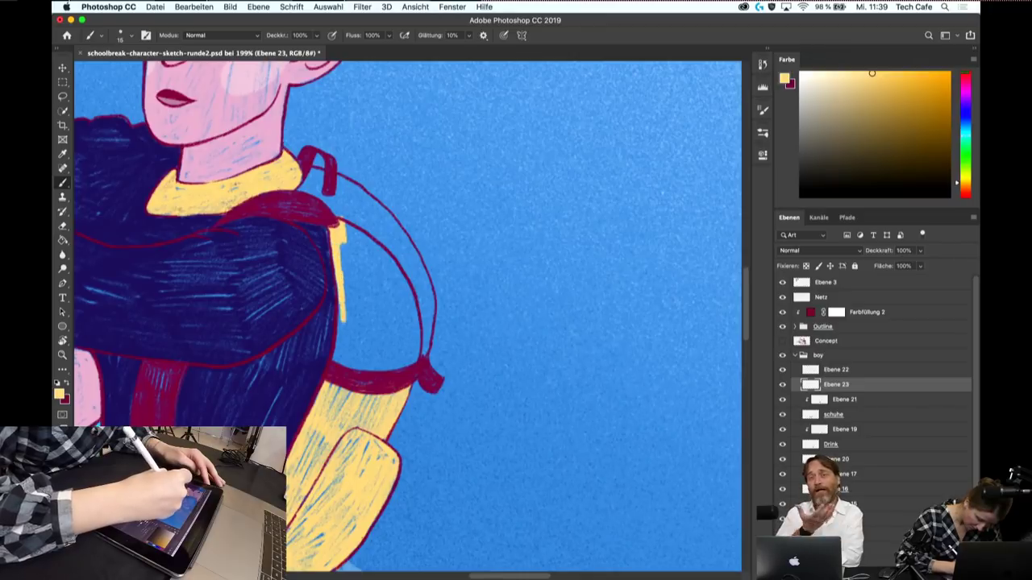
{"action": "left_click_drag", "start_coordinate": [368, 324], "coordinate": [365, 373]}
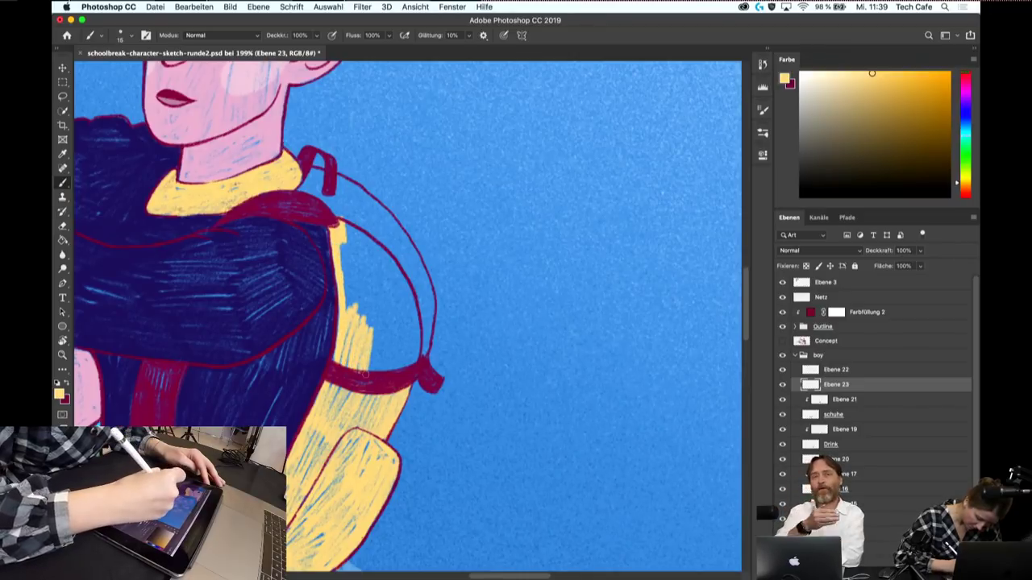
{"action": "left_click_drag", "start_coordinate": [401, 323], "coordinate": [398, 373]}
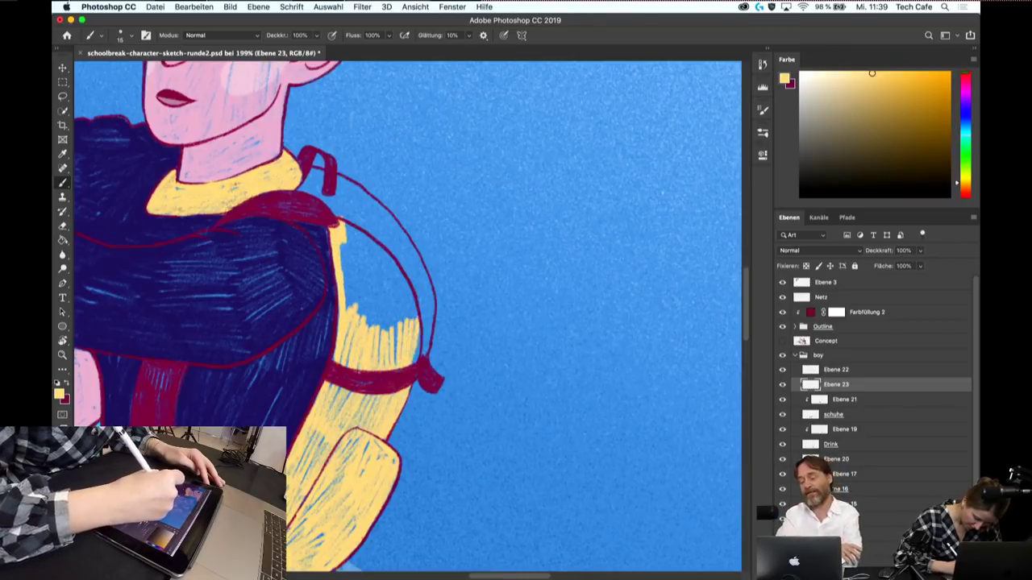
{"action": "left_click_drag", "start_coordinate": [416, 258], "coordinate": [412, 327]}
{"action": "mouse_move", "coordinate": [402, 242]}
{"action": "left_mouse_down"}
{"action": "mouse_move", "coordinate": [397, 326]}
{"action": "mouse_move", "coordinate": [381, 332]}
{"action": "left_mouse_up"}
{"action": "left_click_drag", "start_coordinate": [371, 223], "coordinate": [362, 326]}
{"action": "left_click_drag", "start_coordinate": [351, 220], "coordinate": [347, 322]}
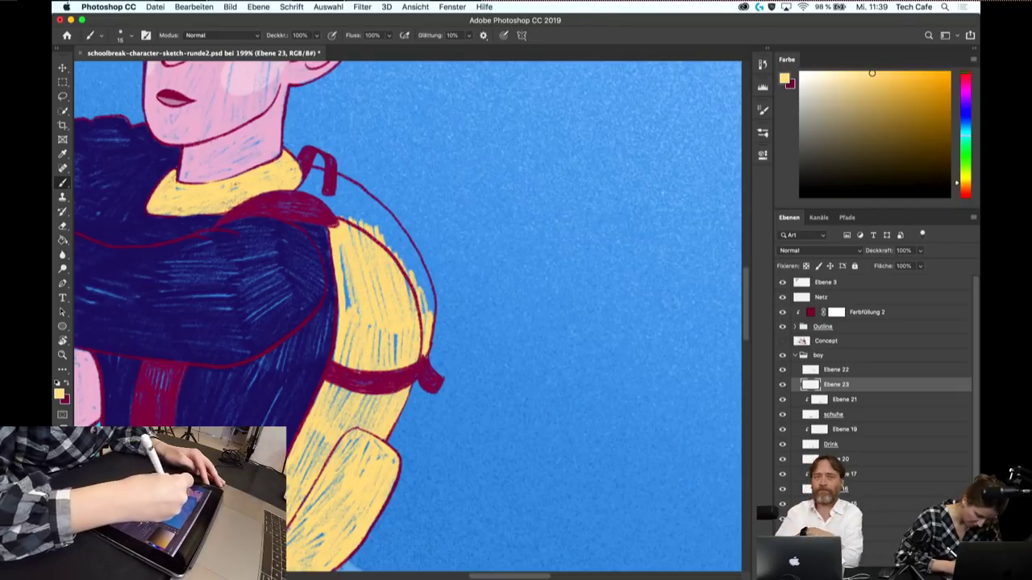
- Rotate the canvas and cover the blue gaps along the backpack's upper-left edge and top in yellow
{"action": "mouse_move", "coordinate": [524, 202]}
{"action": "left_mouse_down"}
{"action": "mouse_move", "coordinate": [323, 242]}
{"action": "mouse_move", "coordinate": [242, 363]}
{"action": "mouse_move", "coordinate": [258, 403]}
{"action": "left_mouse_up"}
{"action": "scroll", "coordinate": [403, 323], "scroll_direction": "up", "scroll_amount": 3}
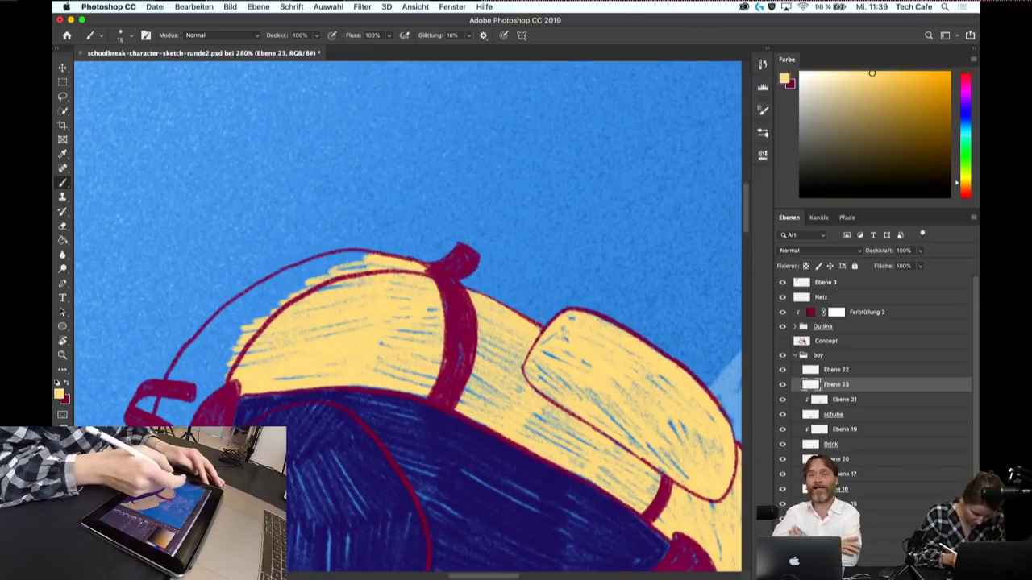
{"action": "left_click_drag", "start_coordinate": [278, 278], "coordinate": [206, 331]}
{"action": "left_click_drag", "start_coordinate": [221, 315], "coordinate": [184, 355]}
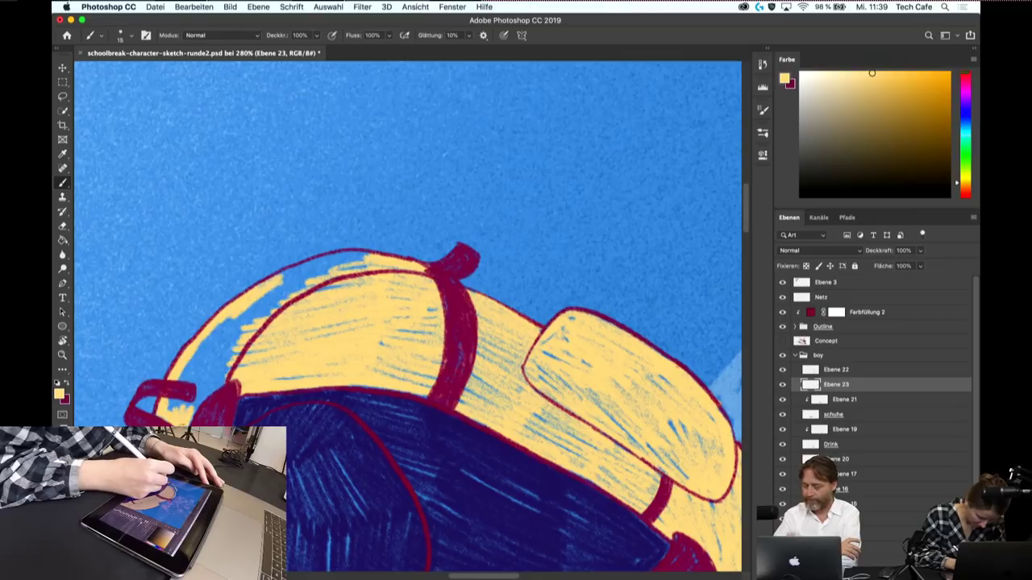
{"action": "left_click_drag", "start_coordinate": [242, 343], "coordinate": [178, 407]}
{"action": "left_click_drag", "start_coordinate": [242, 318], "coordinate": [179, 383]}
{"action": "left_click_drag", "start_coordinate": [315, 268], "coordinate": [230, 334]}
{"action": "mouse_move", "coordinate": [370, 256]}
{"action": "left_mouse_down"}
{"action": "mouse_move", "coordinate": [291, 281]}
{"action": "mouse_move", "coordinate": [260, 357]}
{"action": "left_mouse_up"}
{"action": "key", "text": "ctrl+minus"}
{"action": "key", "text": "ctrl+minus"}
{"action": "key", "text": "ctrl+minus"}
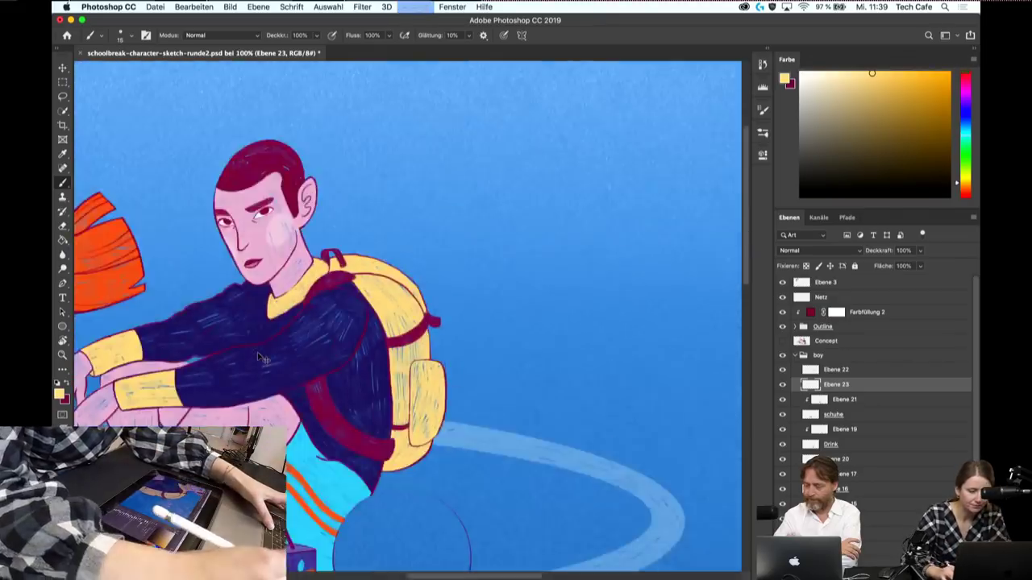
- Recentre on the teens and create a new empty layer above the backpack
{"action": "left_click_drag", "start_coordinate": [368, 349], "coordinate": [424, 324]}
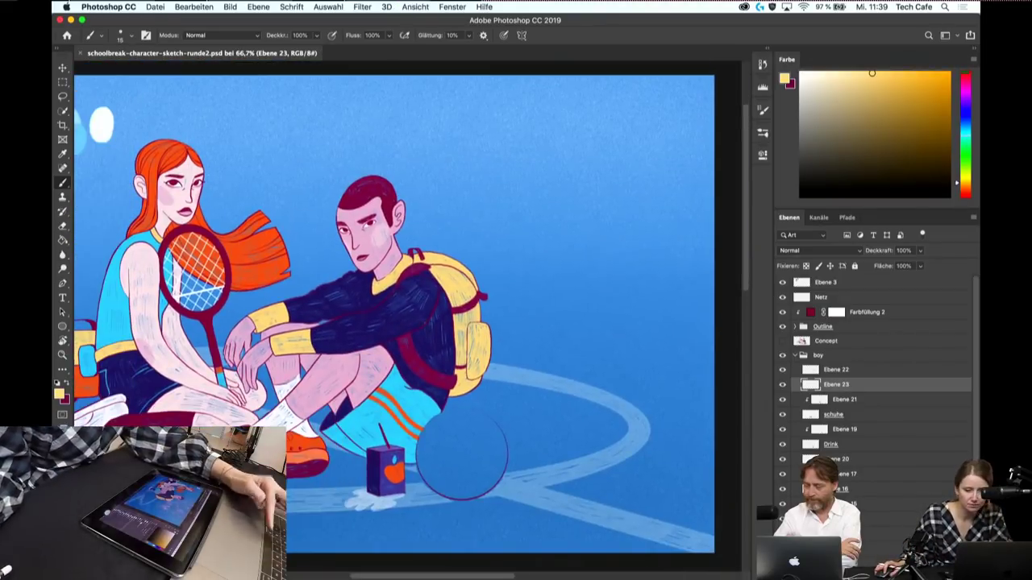
{"action": "left_click", "coordinate": [782, 385]}
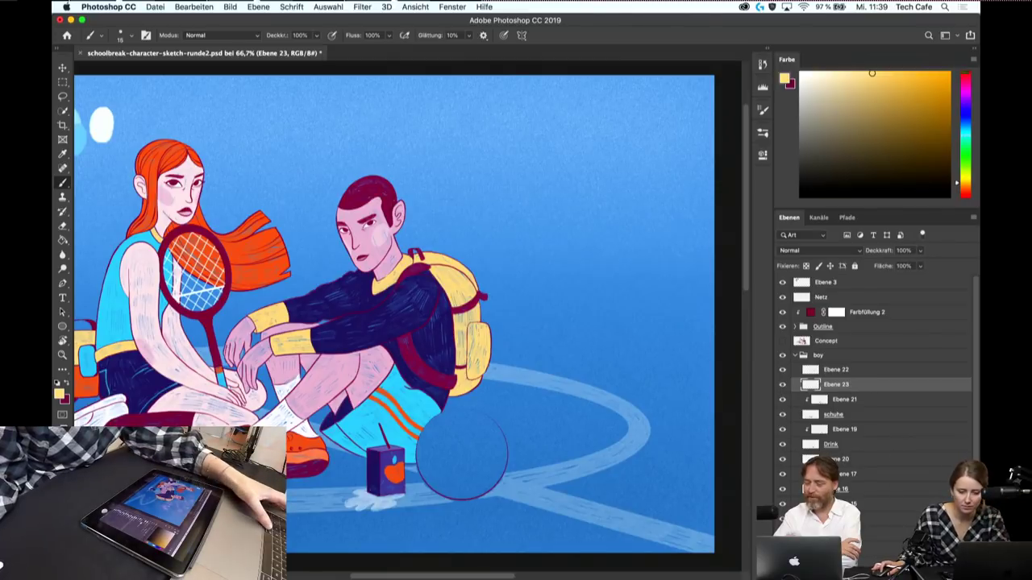
{"action": "key", "text": "ctrl+shift+alt+n"}
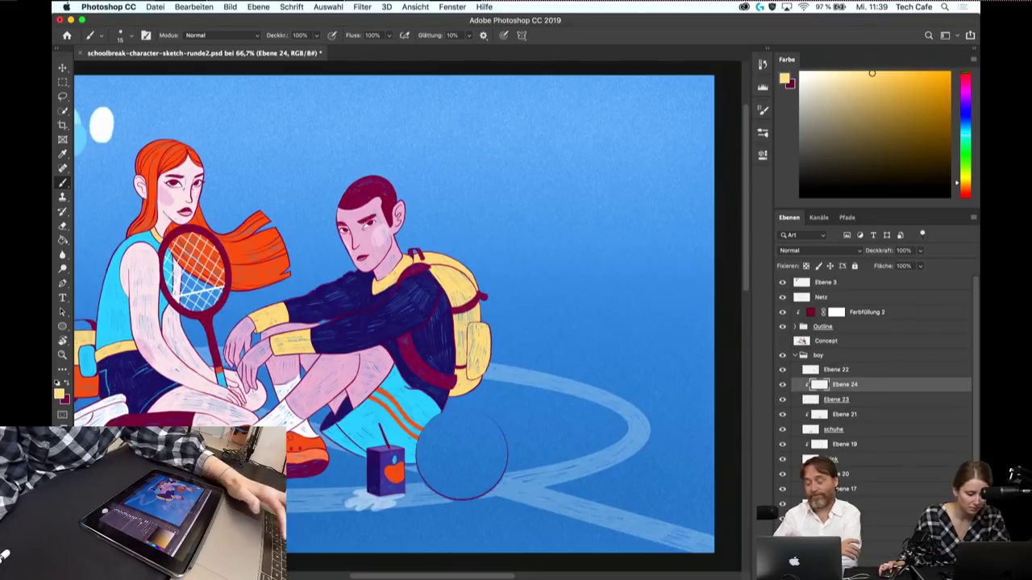
- Paint white hatching over the backpack's side pocket, covering its lower yellow part
{"action": "left_click", "coordinate": [303, 414], "text": "alt"}
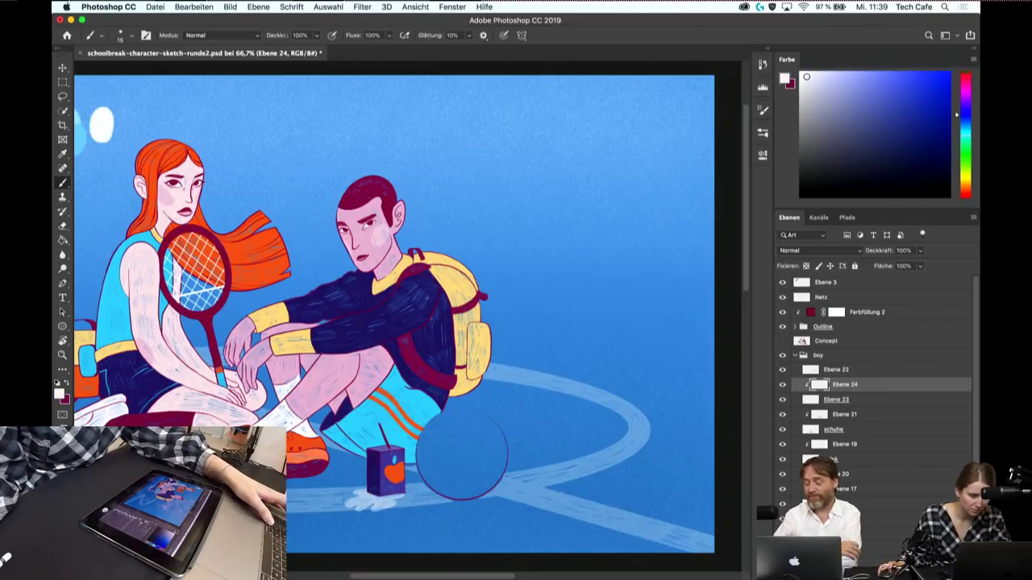
{"action": "scroll", "coordinate": [480, 339], "scroll_direction": "up", "scroll_amount": 5}
{"action": "scroll", "coordinate": [505, 356], "scroll_direction": "up", "scroll_amount": 1}
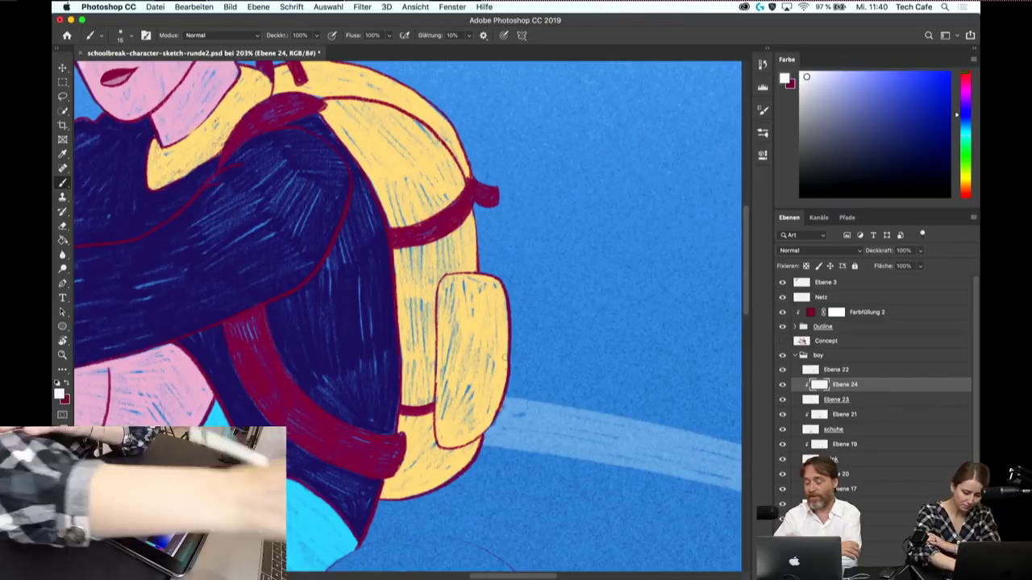
{"action": "left_click_drag", "start_coordinate": [460, 337], "coordinate": [461, 376]}
{"action": "mouse_move", "coordinate": [468, 311]}
{"action": "left_mouse_down"}
{"action": "mouse_move", "coordinate": [466, 389]}
{"action": "mouse_move", "coordinate": [482, 393]}
{"action": "left_mouse_up"}
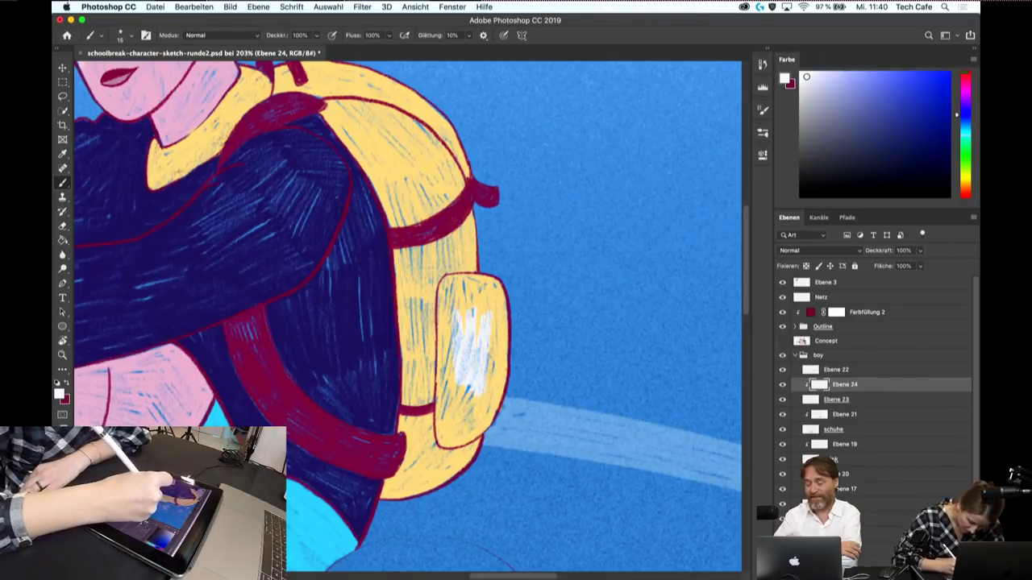
{"action": "left_click_drag", "start_coordinate": [493, 322], "coordinate": [500, 398]}
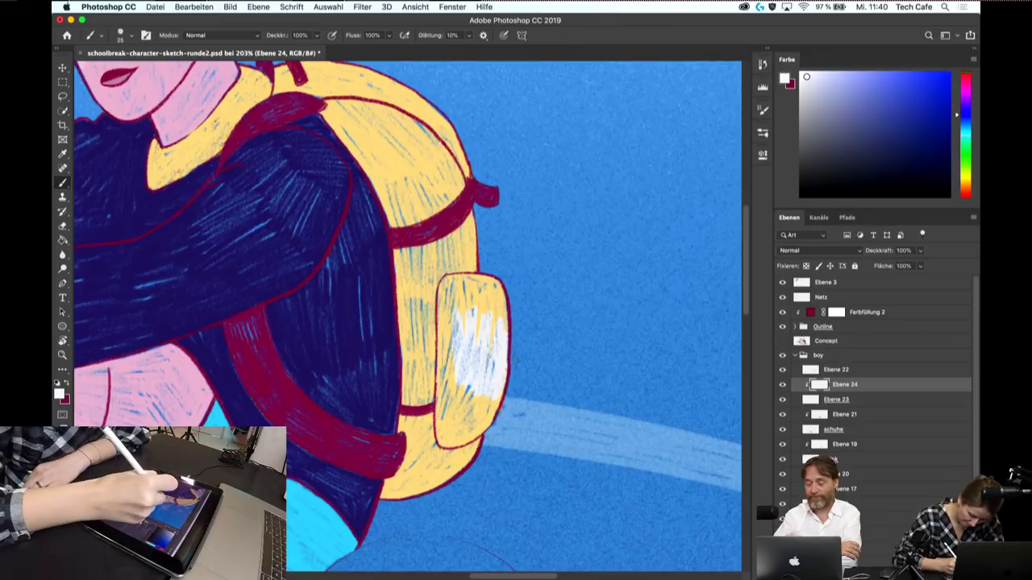
{"action": "left_click_drag", "start_coordinate": [448, 297], "coordinate": [443, 342]}
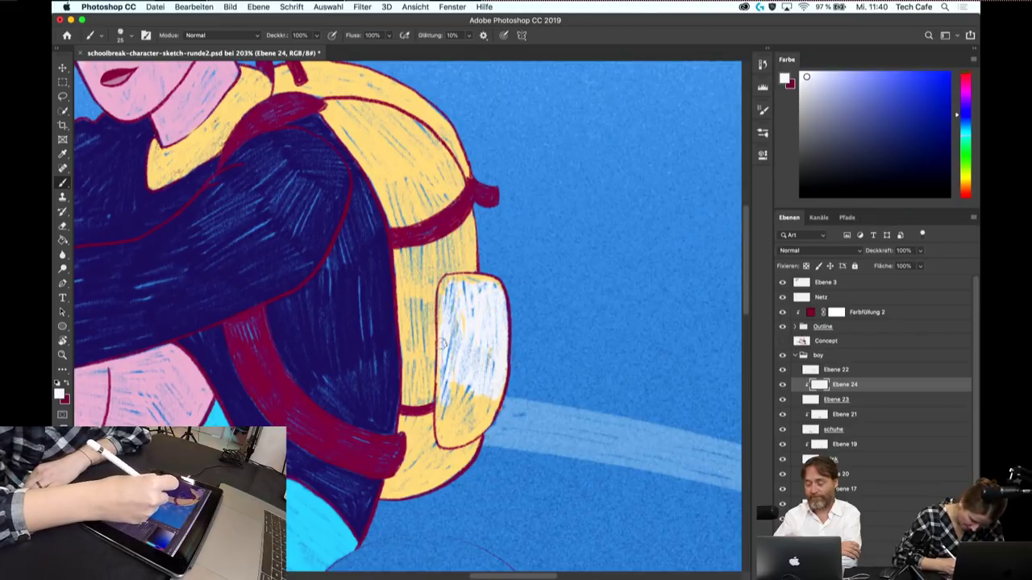
{"action": "left_click_drag", "start_coordinate": [457, 379], "coordinate": [476, 417]}
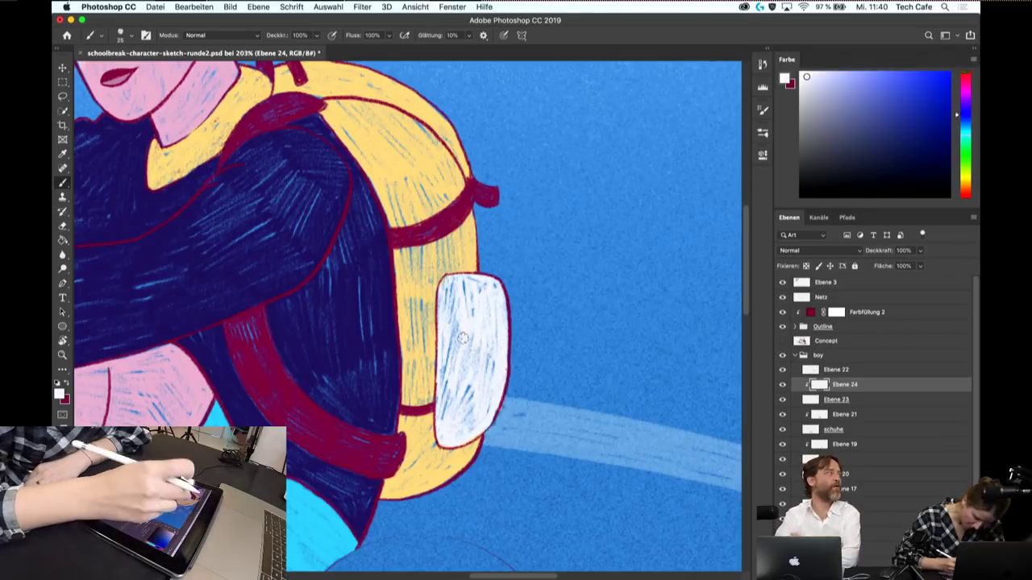
{"action": "scroll", "coordinate": [586, 364], "scroll_direction": "down", "scroll_amount": 5}
- Hatch white highlights along the backpack's top edge with a size-15 brush, then fit the view
{"action": "scroll", "coordinate": [554, 299], "scroll_direction": "up", "scroll_amount": 1}
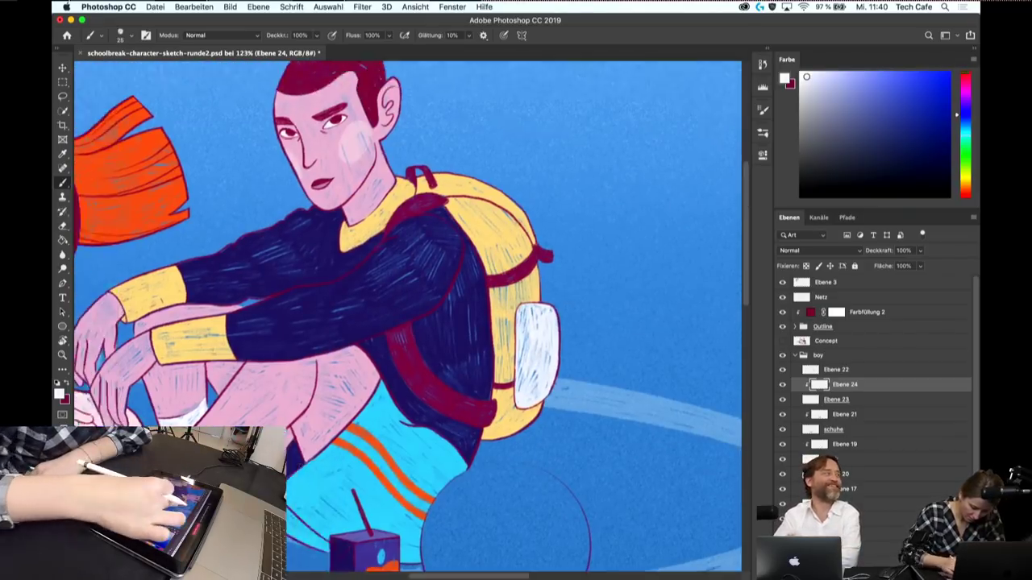
{"action": "scroll", "coordinate": [554, 299], "scroll_direction": "up", "scroll_amount": 1}
{"action": "scroll", "coordinate": [555, 300], "scroll_direction": "up", "scroll_amount": 5}
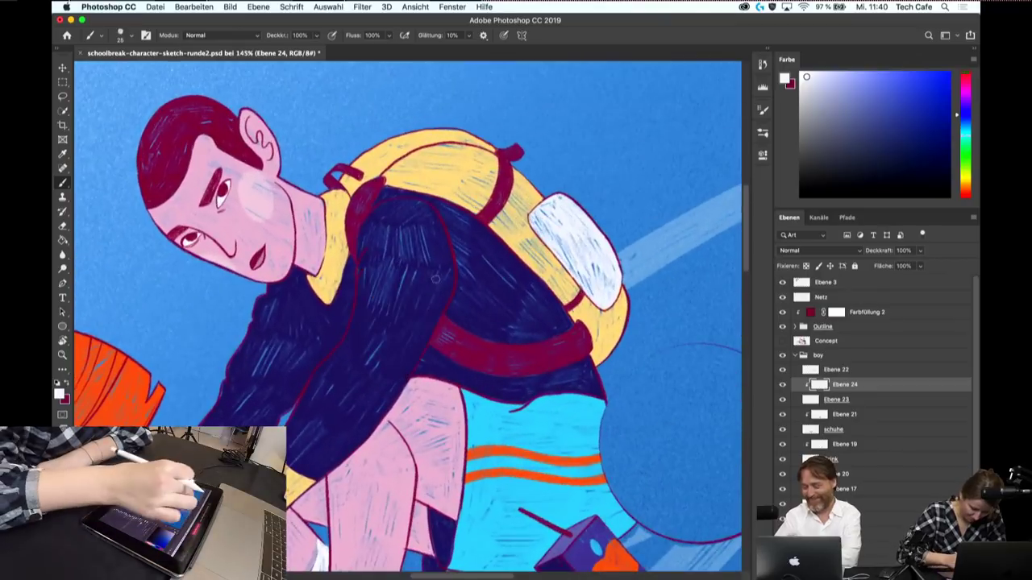
{"action": "scroll", "coordinate": [407, 315], "scroll_direction": "down", "scroll_amount": 4}
{"action": "scroll", "coordinate": [408, 314], "scroll_direction": "down", "scroll_amount": 1}
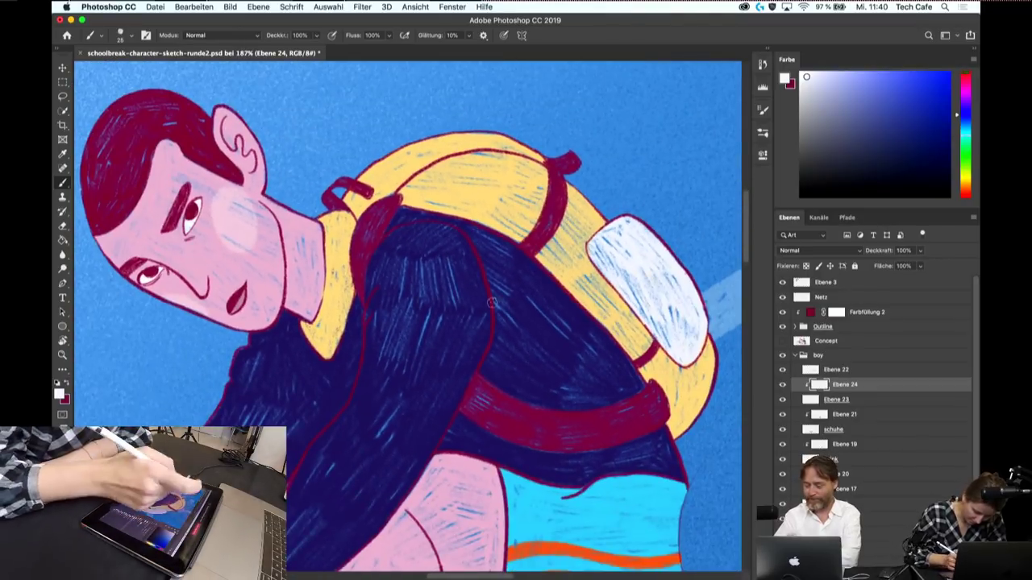
{"action": "mouse_move", "coordinate": [362, 177]}
{"action": "left_mouse_down"}
{"action": "mouse_move", "coordinate": [432, 143]}
{"action": "mouse_move", "coordinate": [423, 157]}
{"action": "left_mouse_up"}
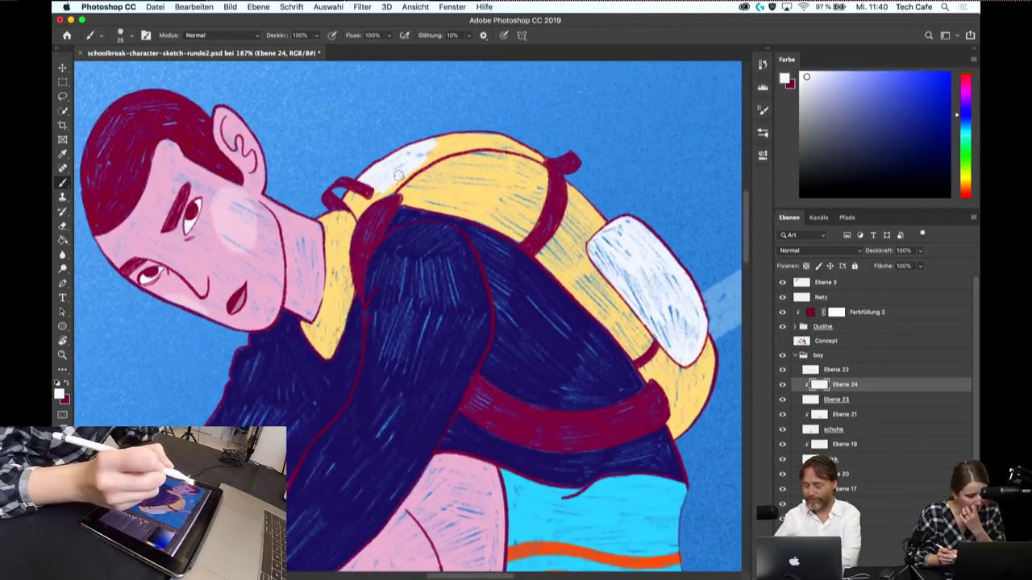
{"action": "key", "text": "bracketleft"}
{"action": "key", "text": "bracketleft"}
{"action": "left_click_drag", "start_coordinate": [367, 181], "coordinate": [431, 146]}
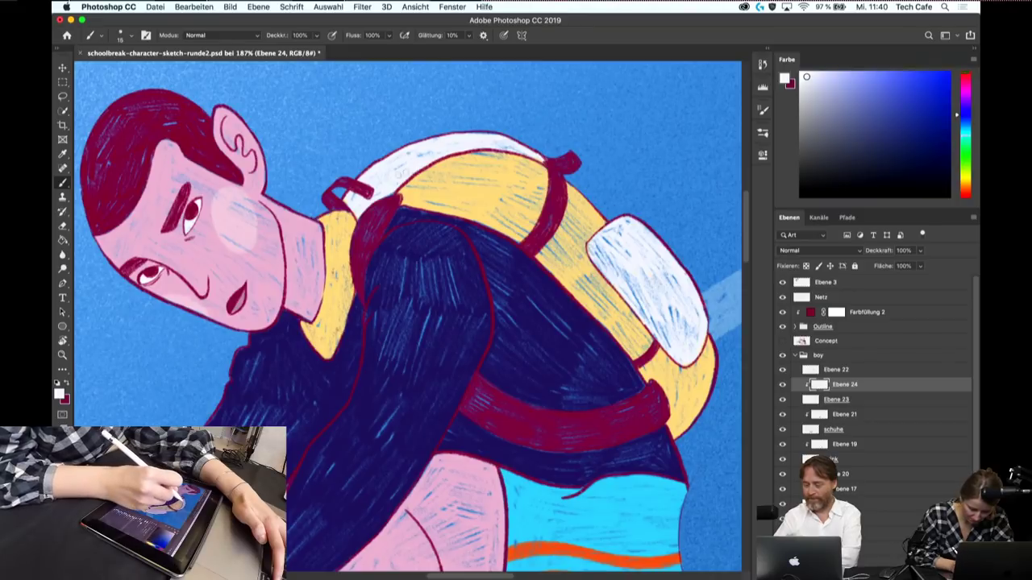
{"action": "key", "text": "ctrl+0"}
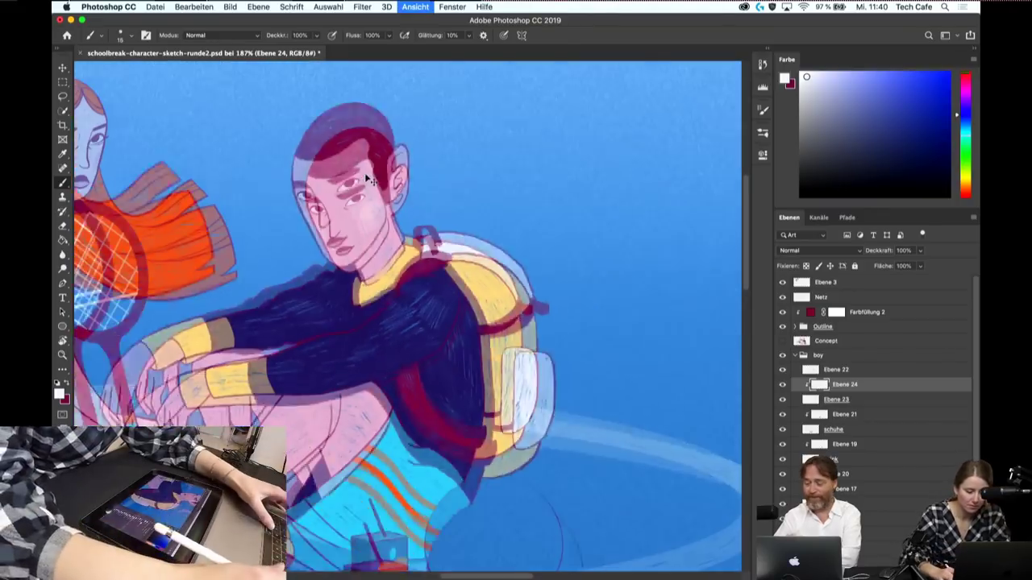
{"action": "key", "text": "ctrl+0"}
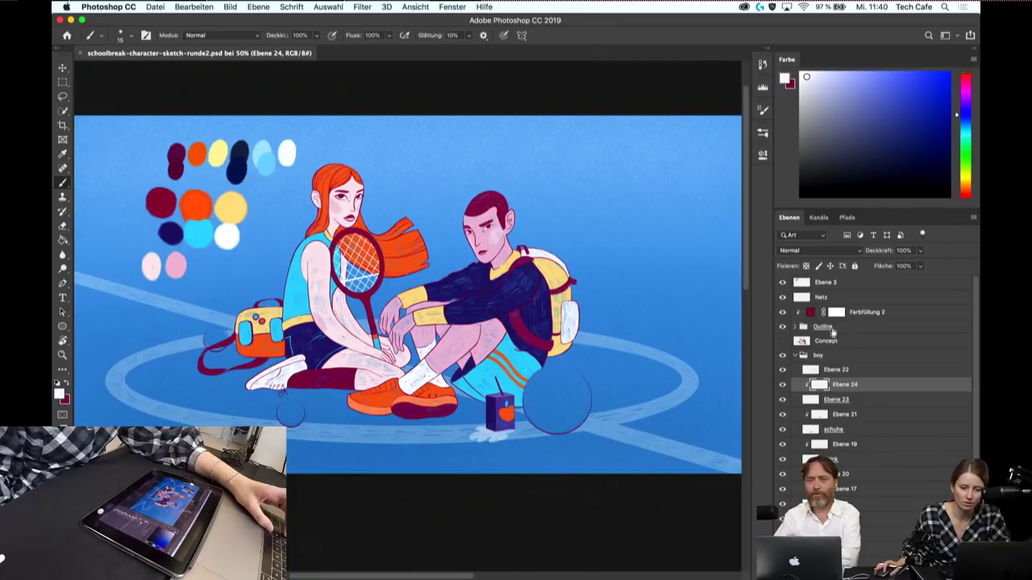
- Open the Outline group, make its first Outline layer active, and save the document
{"action": "left_click", "coordinate": [834, 327]}
{"action": "left_click", "coordinate": [794, 327]}
{"action": "left_click", "coordinate": [843, 345]}
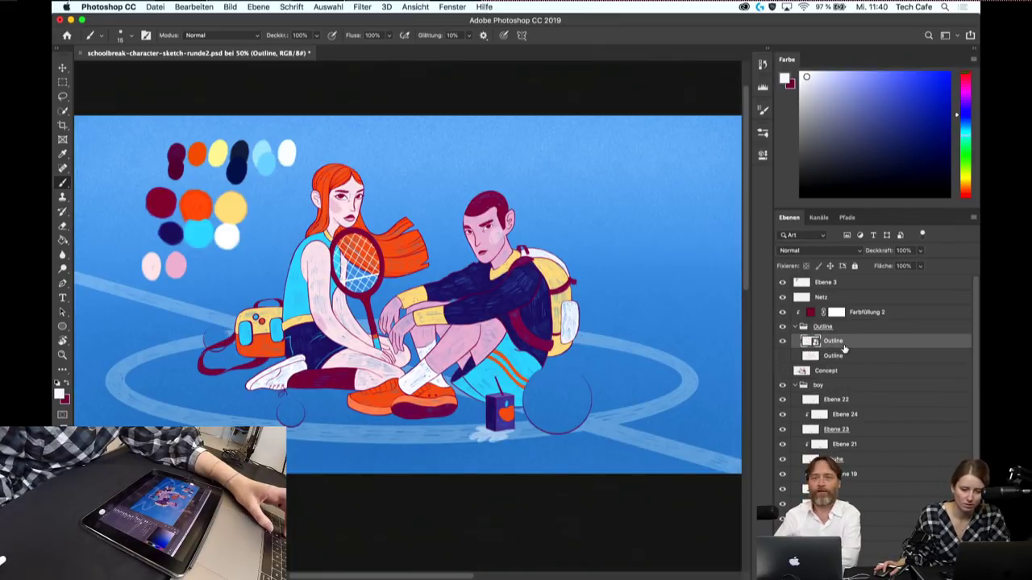
{"action": "right_click", "coordinate": [806, 341]}
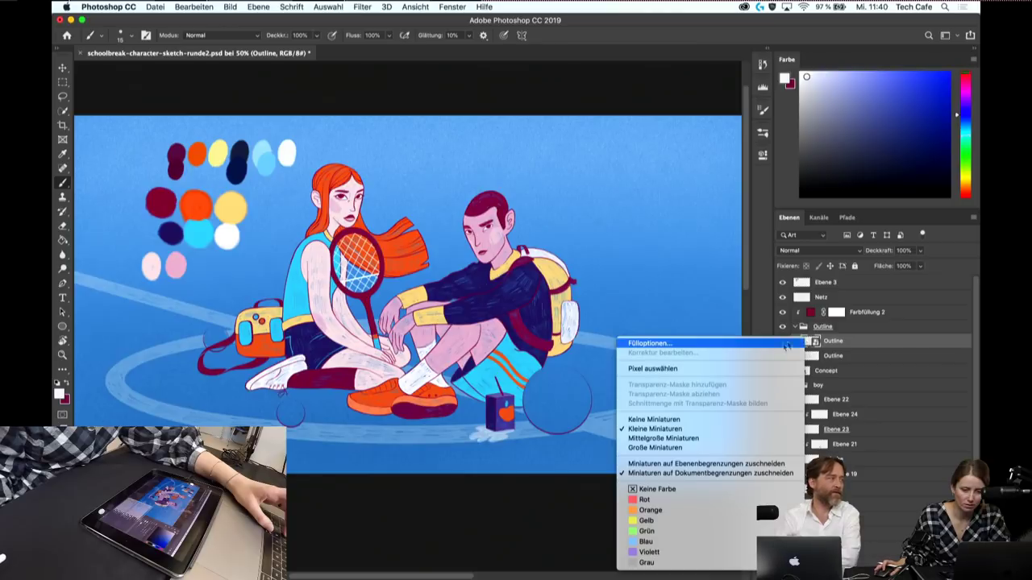
{"action": "right_click", "coordinate": [860, 347]}
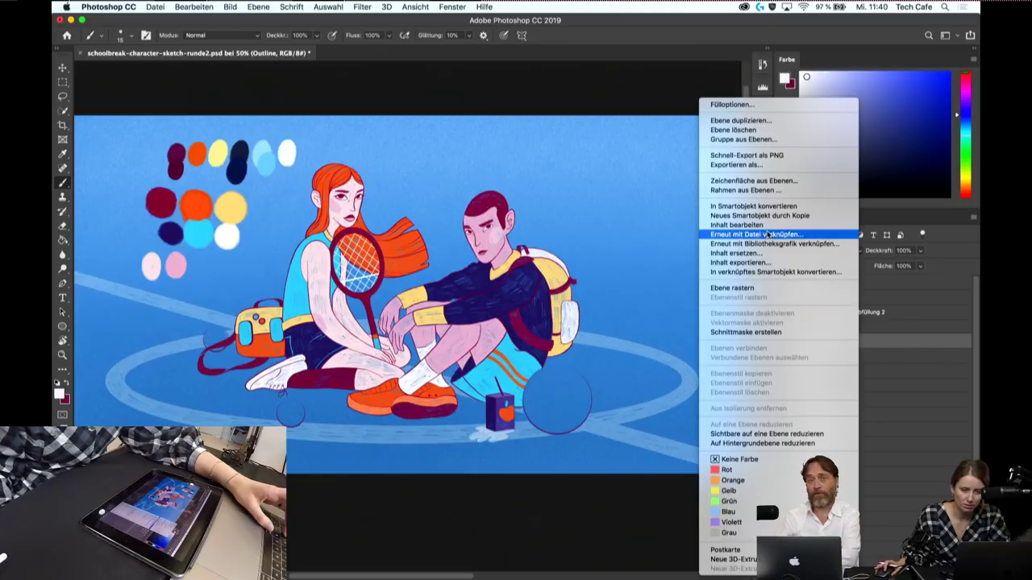
{"action": "left_click", "coordinate": [780, 181]}
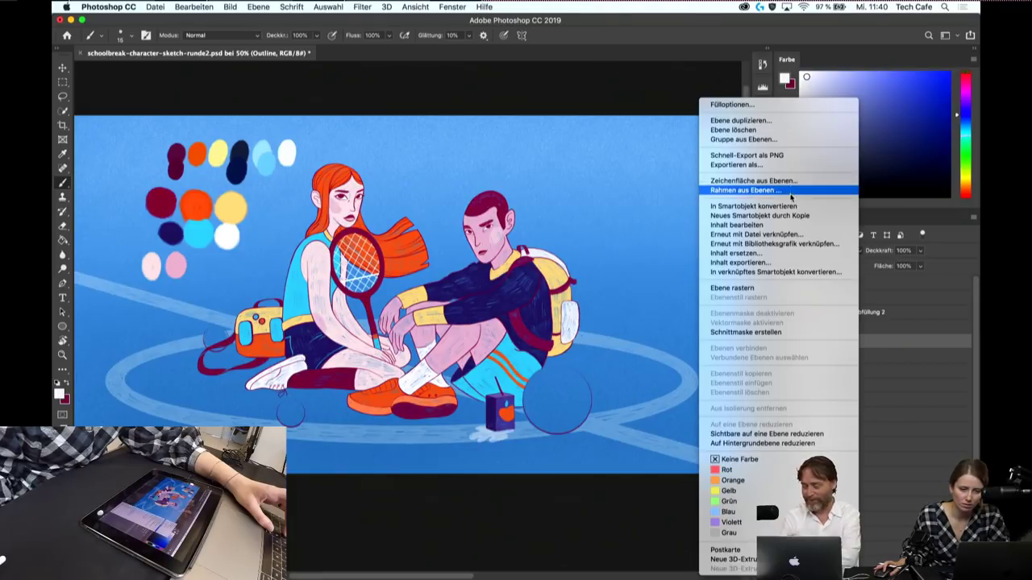
{"action": "left_click", "coordinate": [795, 289]}
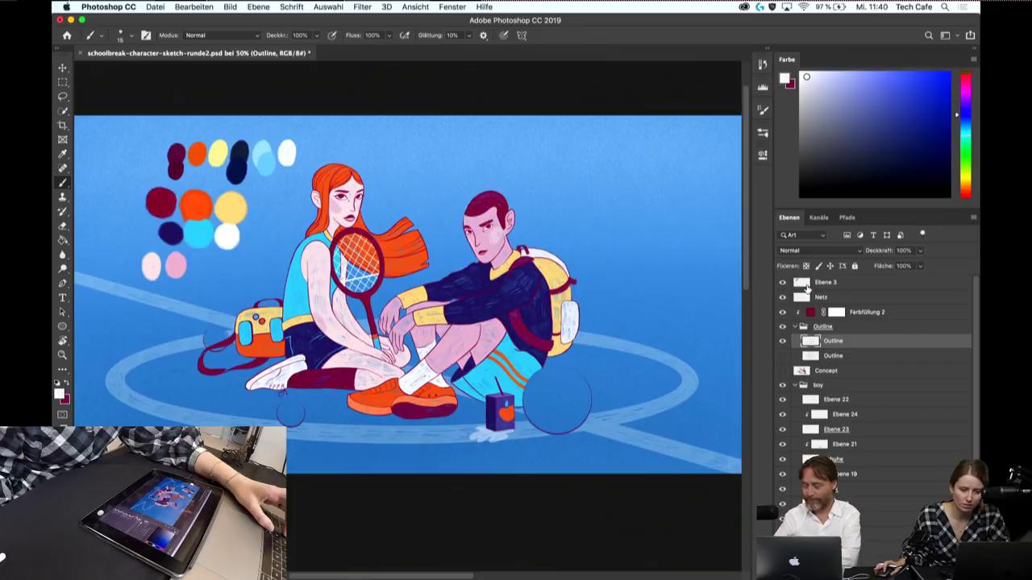
{"action": "key", "text": "ctrl+s"}
- Zoom in on the boy's collar and shrink the brush to 9 px
{"action": "key", "text": "z"}
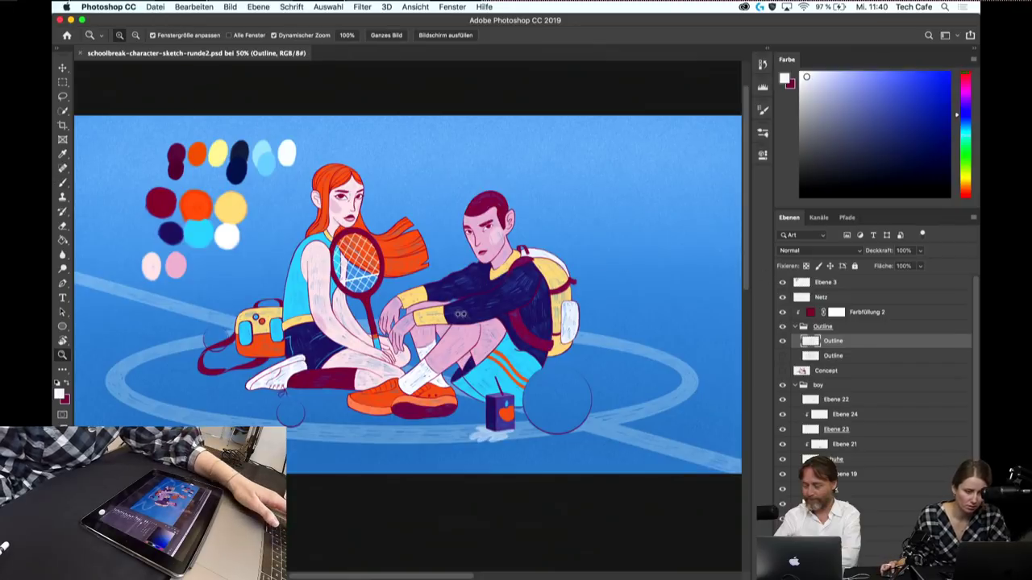
{"action": "left_click_drag", "start_coordinate": [520, 252], "coordinate": [565, 257]}
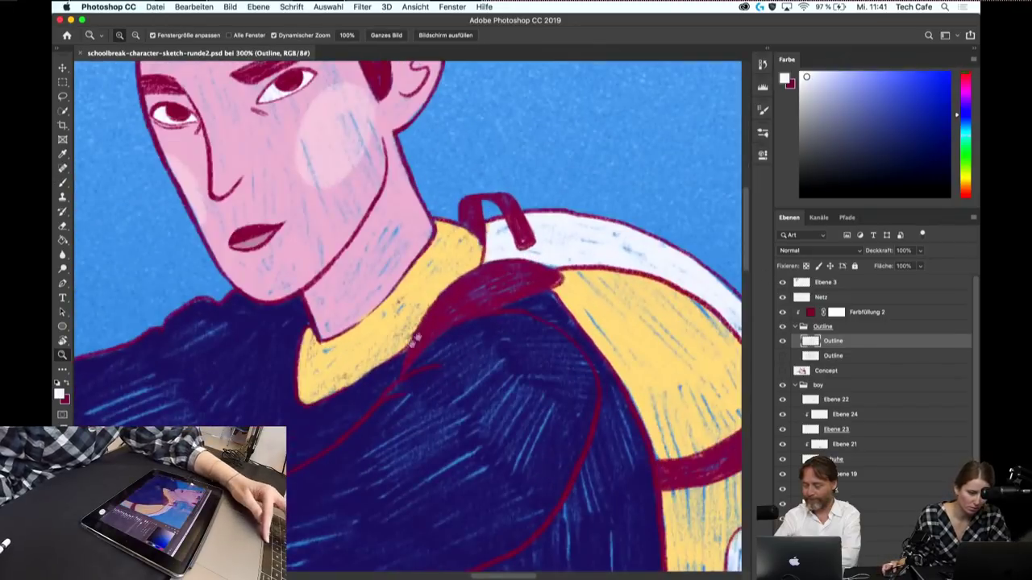
{"action": "key", "text": "b"}
{"action": "key", "text": "bracketleft"}
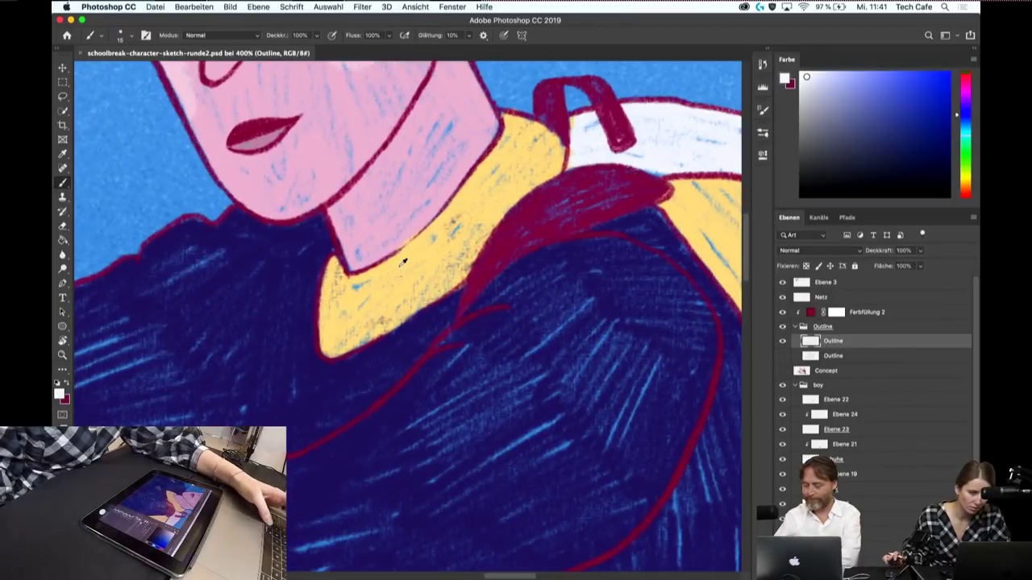
{"action": "key", "text": "bracketleft"}
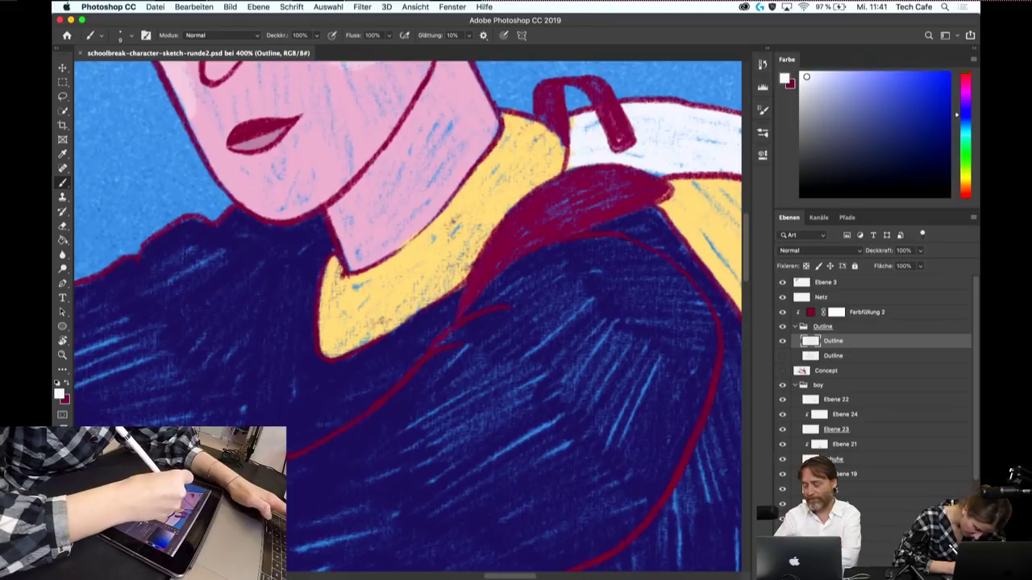
- Draw maroon rib lines across the yellow collar, rotating the view for the right side
{"action": "left_click_drag", "start_coordinate": [339, 270], "coordinate": [345, 355]}
{"action": "left_click_drag", "start_coordinate": [360, 273], "coordinate": [367, 335]}
{"action": "left_click_drag", "start_coordinate": [423, 229], "coordinate": [460, 278]}
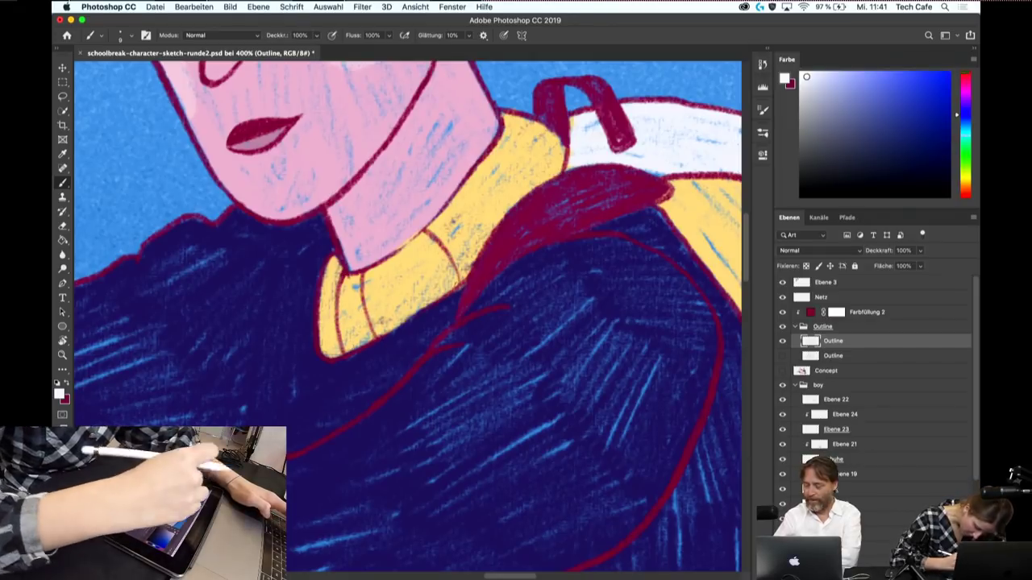
{"action": "left_click_drag", "start_coordinate": [451, 338], "coordinate": [577, 218]}
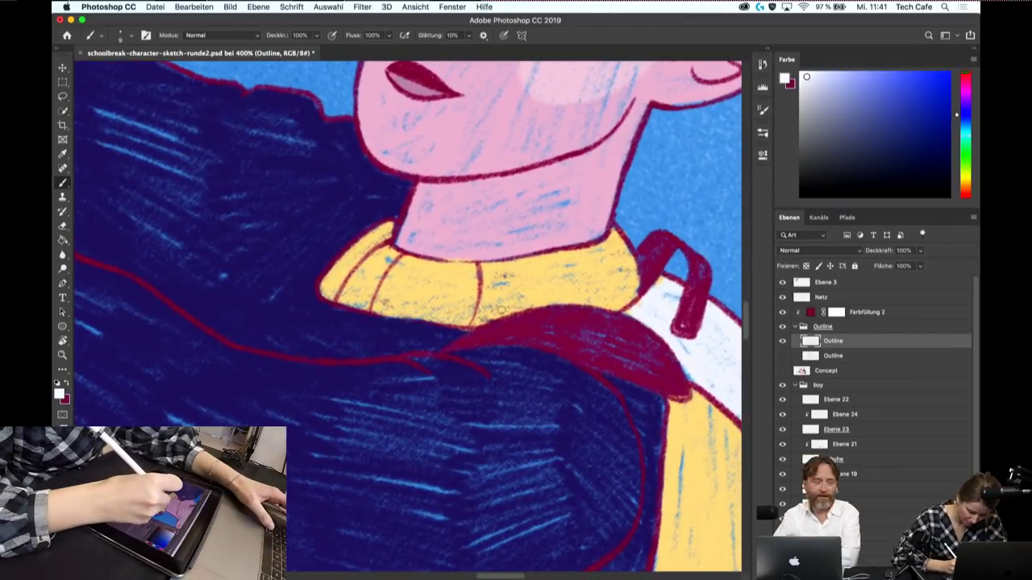
{"action": "left_click_drag", "start_coordinate": [508, 260], "coordinate": [511, 321]}
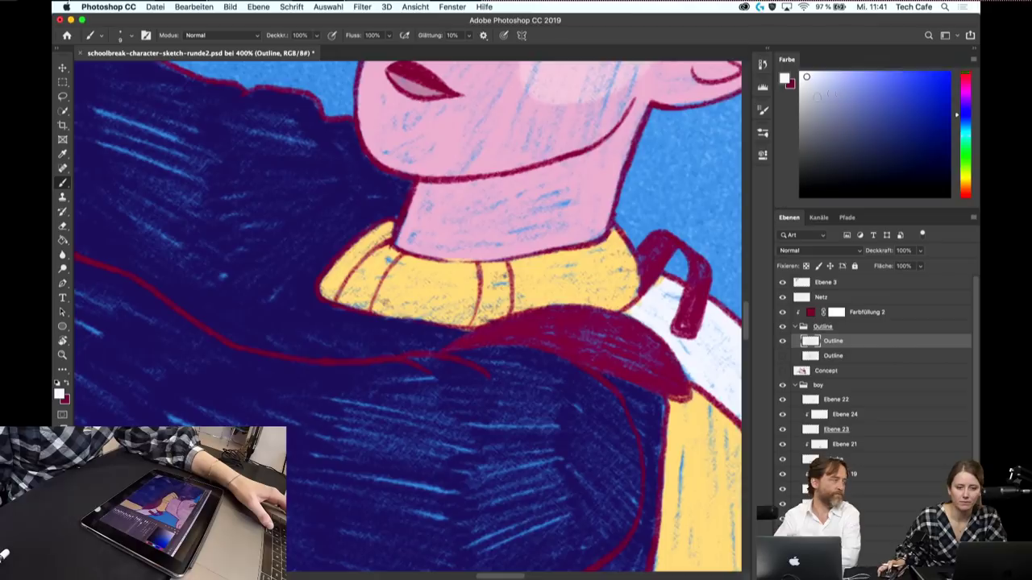
{"action": "left_click", "coordinate": [765, 134]}
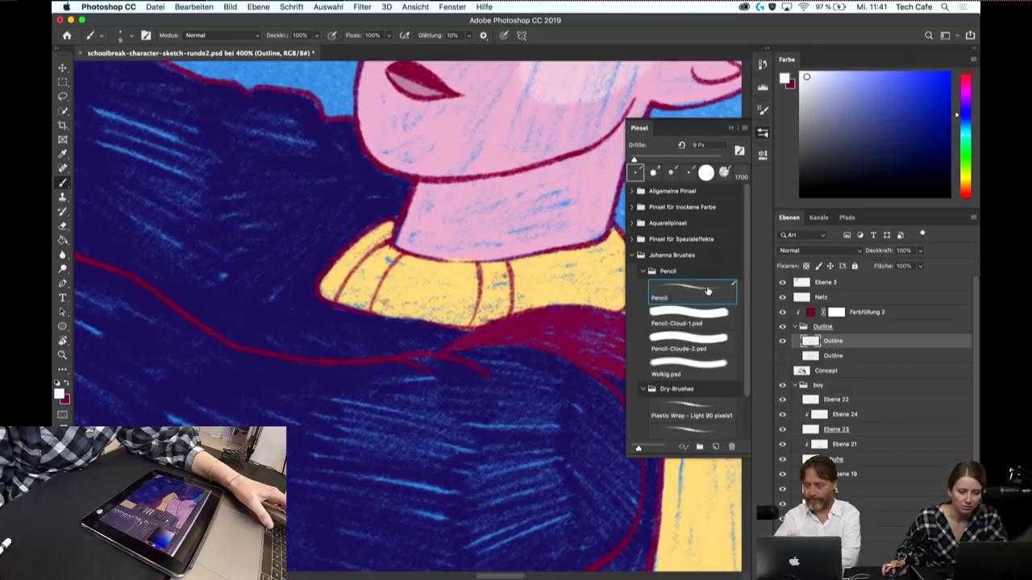
{"action": "left_click", "coordinate": [730, 128]}
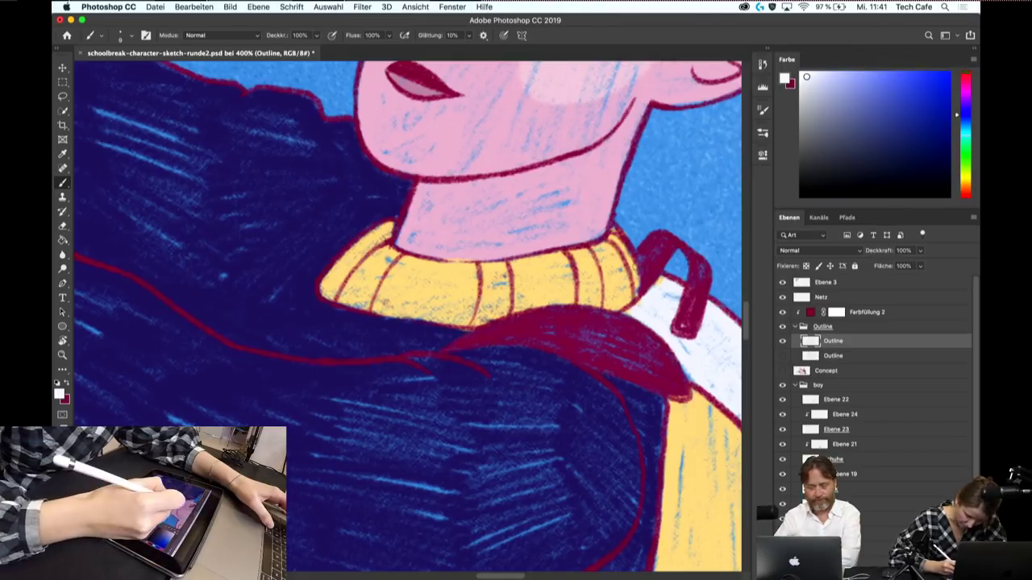
- Check the schuhe layer by toggling its visibility, then save the document
{"action": "scroll", "coordinate": [396, 323], "scroll_direction": "down", "scroll_amount": 3}
{"action": "scroll", "coordinate": [570, 271], "scroll_direction": "down", "scroll_amount": 3}
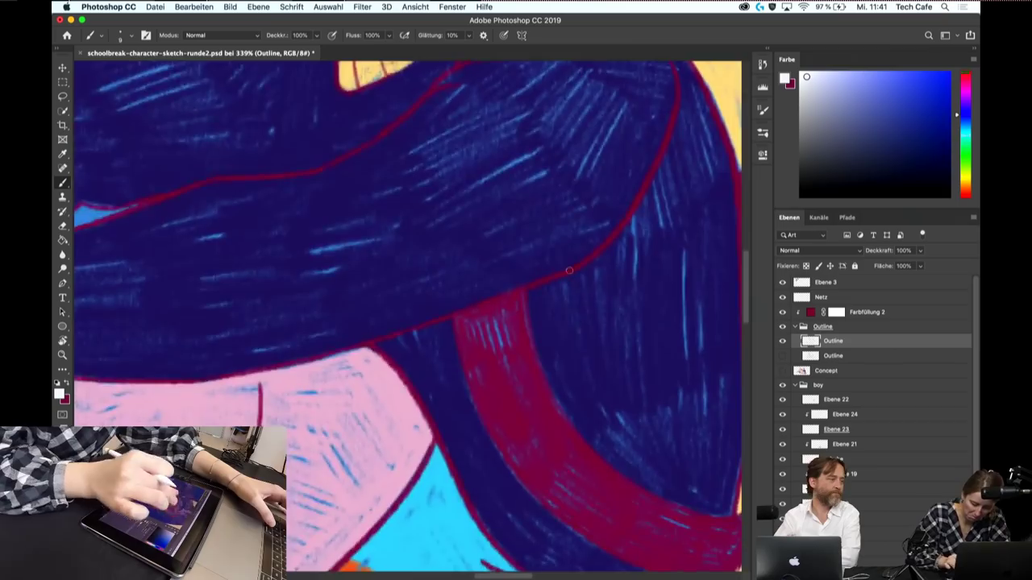
{"action": "scroll", "coordinate": [562, 344], "scroll_direction": "down", "scroll_amount": 3}
{"action": "scroll", "coordinate": [562, 344], "scroll_direction": "up", "scroll_amount": 2}
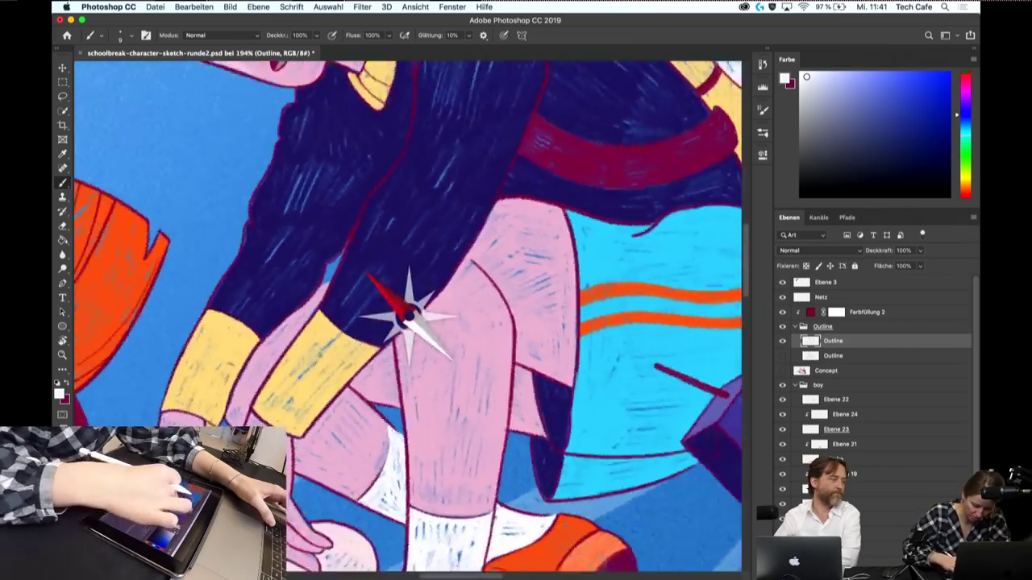
{"action": "scroll", "coordinate": [500, 334], "scroll_direction": "up", "scroll_amount": 2}
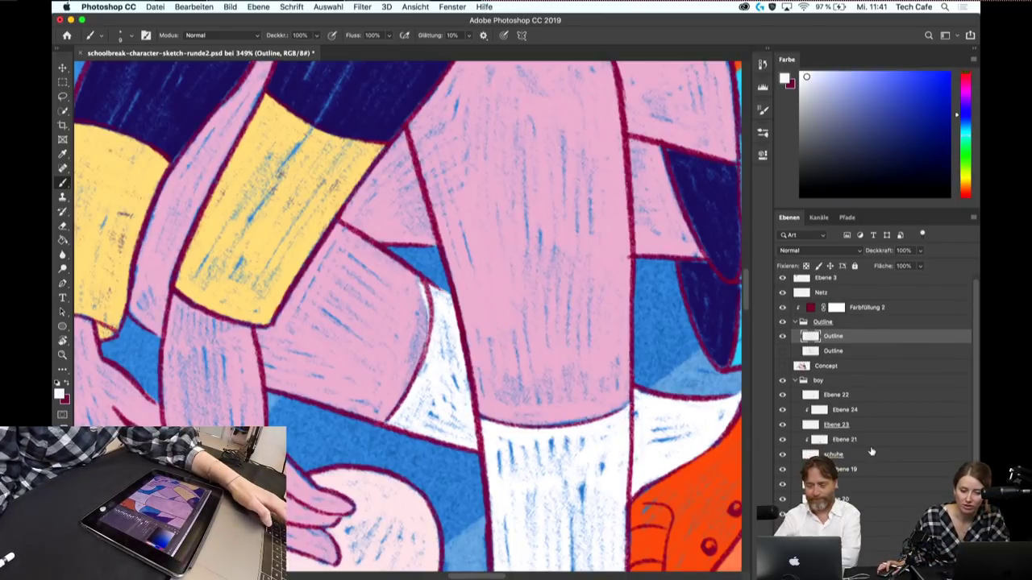
{"action": "scroll", "coordinate": [872, 451], "scroll_direction": "down", "scroll_amount": 2}
{"action": "scroll", "coordinate": [879, 458], "scroll_direction": "down", "scroll_amount": 3}
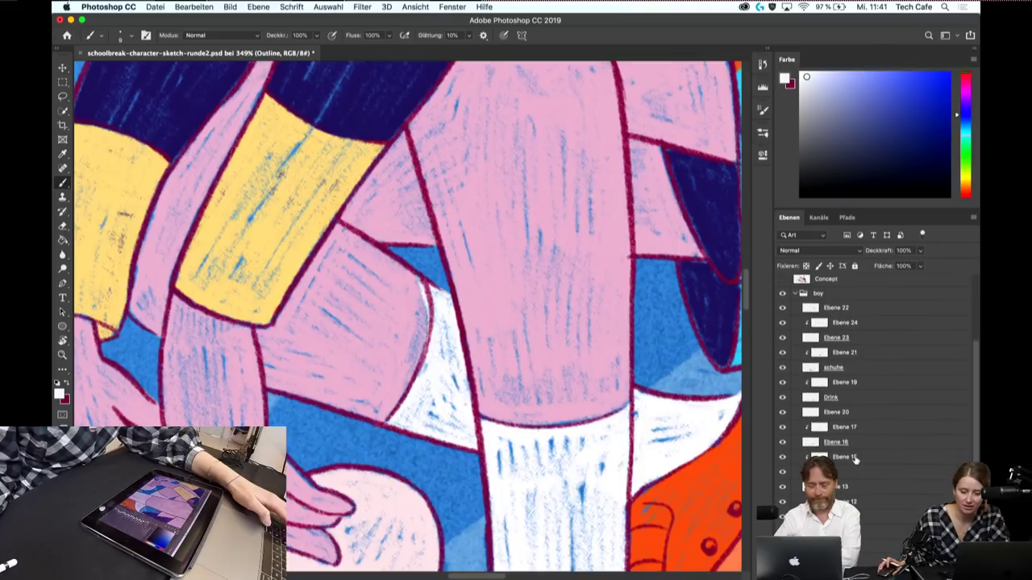
{"action": "scroll", "coordinate": [857, 458], "scroll_direction": "up", "scroll_amount": 2}
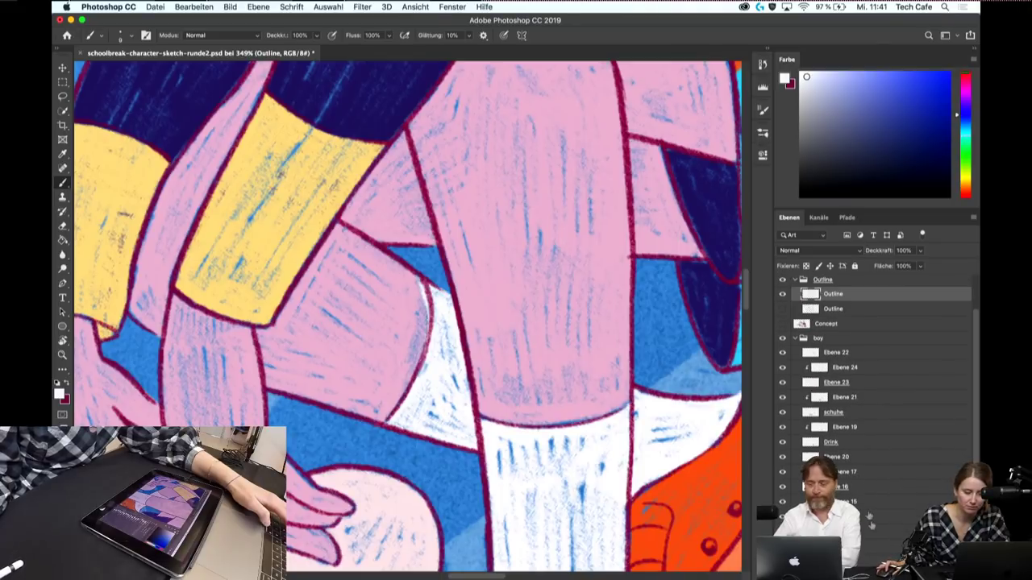
{"action": "scroll", "coordinate": [886, 496], "scroll_direction": "down", "scroll_amount": 2}
{"action": "scroll", "coordinate": [850, 421], "scroll_direction": "down", "scroll_amount": 2}
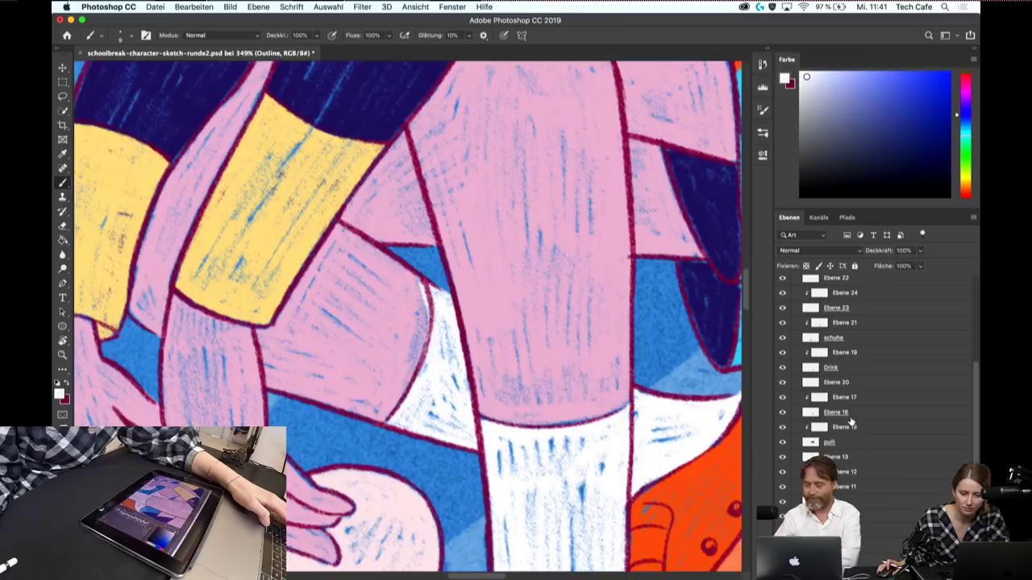
{"action": "scroll", "coordinate": [854, 425], "scroll_direction": "up", "scroll_amount": 1}
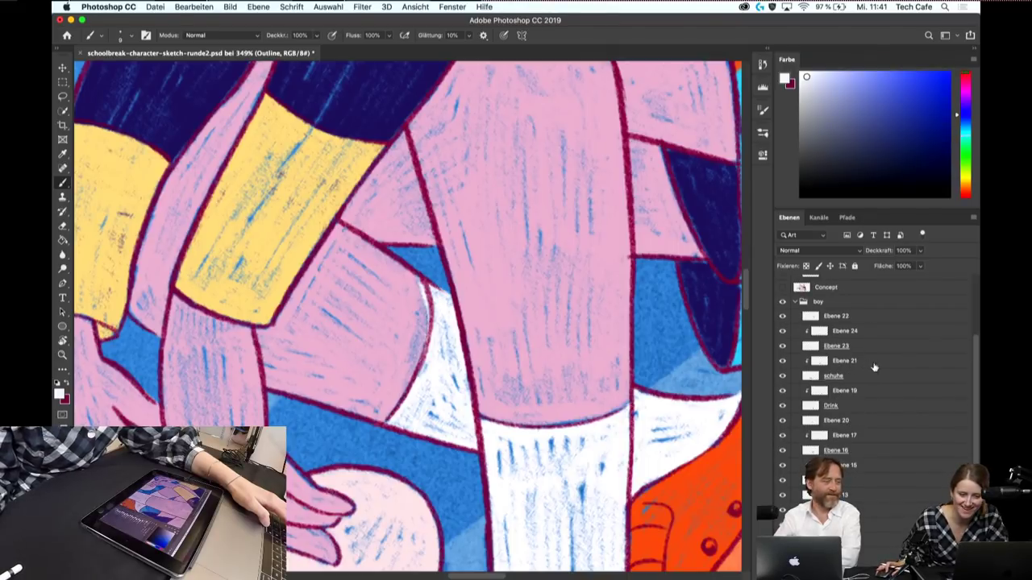
{"action": "left_click", "coordinate": [782, 375]}
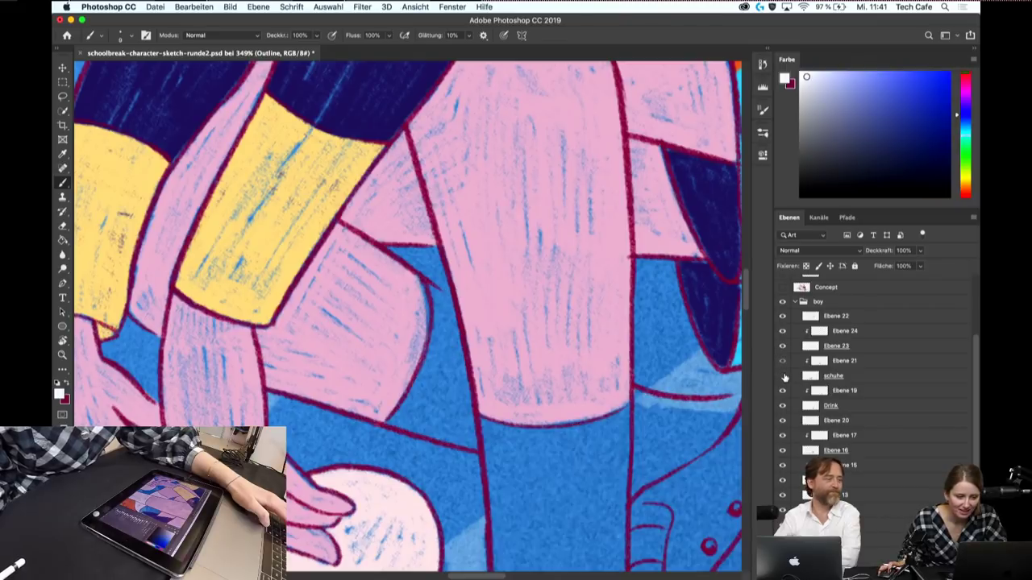
{"action": "left_click", "coordinate": [838, 376]}
{"action": "key", "text": "e"}
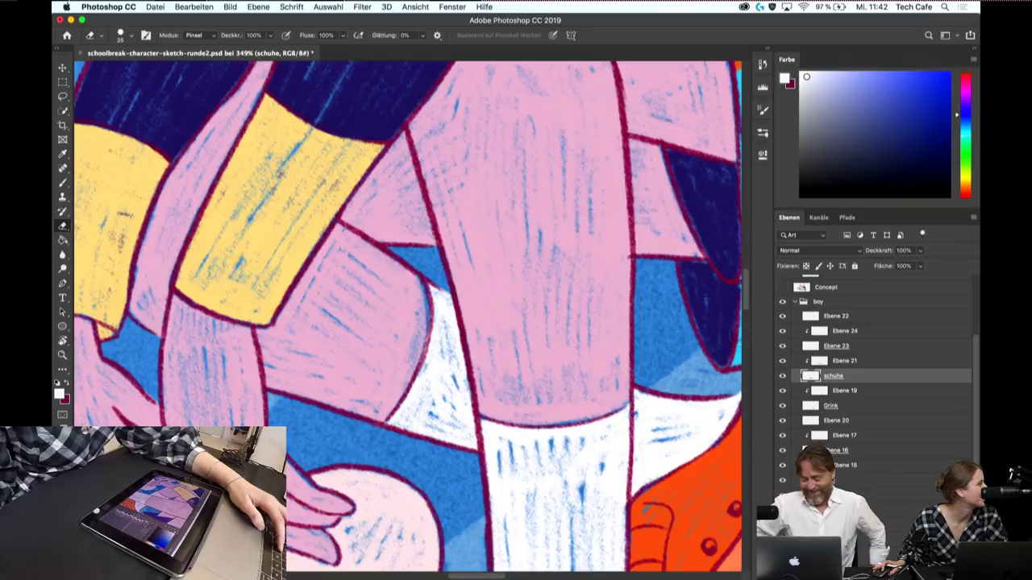
{"action": "key", "text": "super+s"}
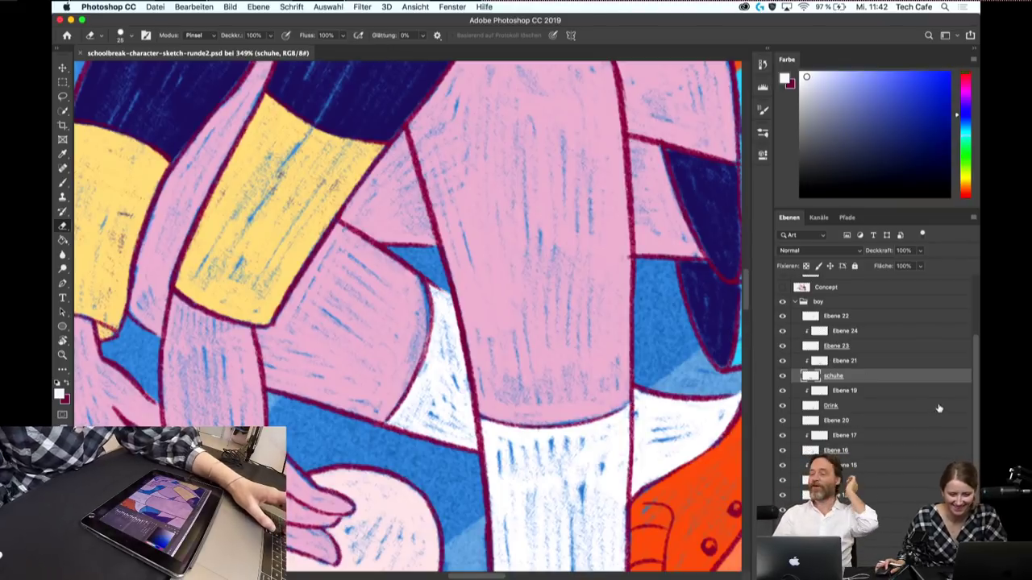
- Sample the skin pink from the SKIN layer and brush it over part of the leg
{"action": "scroll", "coordinate": [917, 414], "scroll_direction": "down", "scroll_amount": 2}
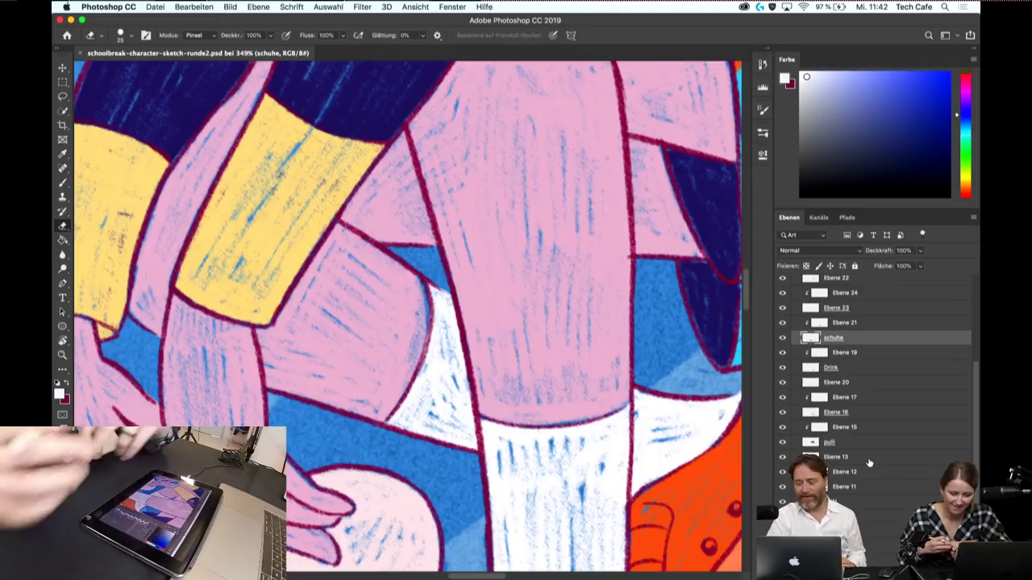
{"action": "key", "text": "b"}
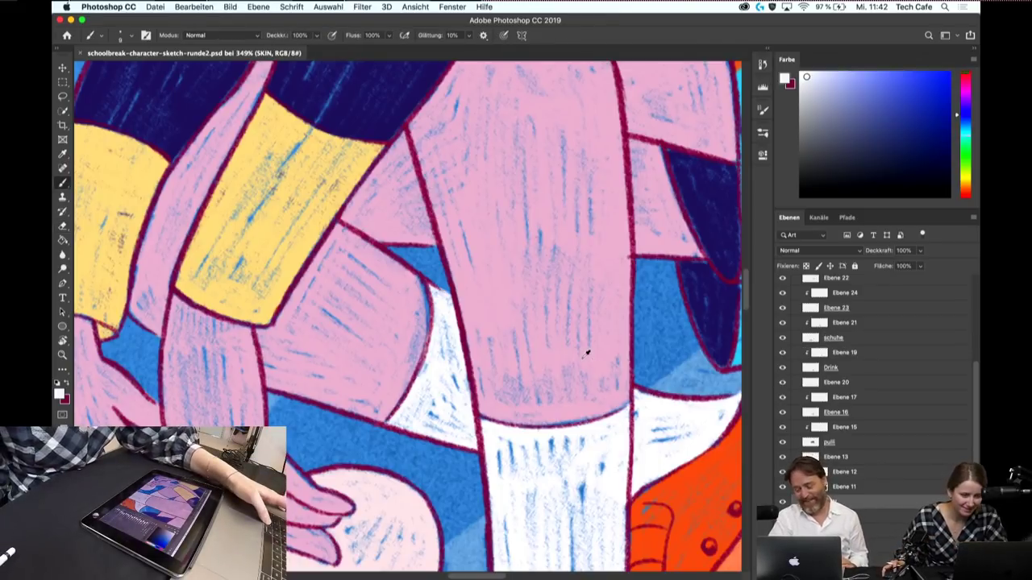
{"action": "left_click", "coordinate": [586, 361], "text": "alt"}
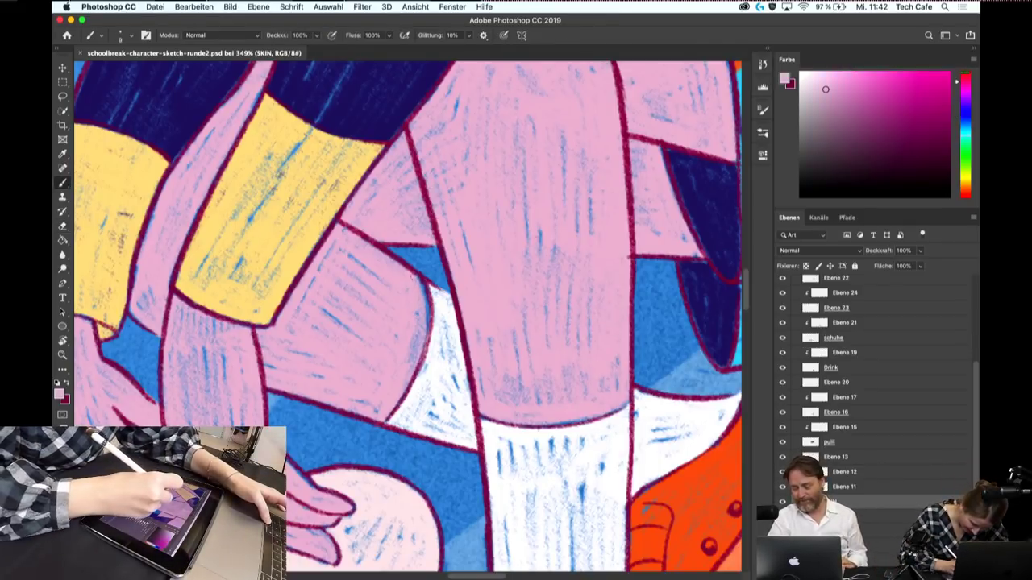
{"action": "left_click_drag", "start_coordinate": [426, 272], "coordinate": [409, 351]}
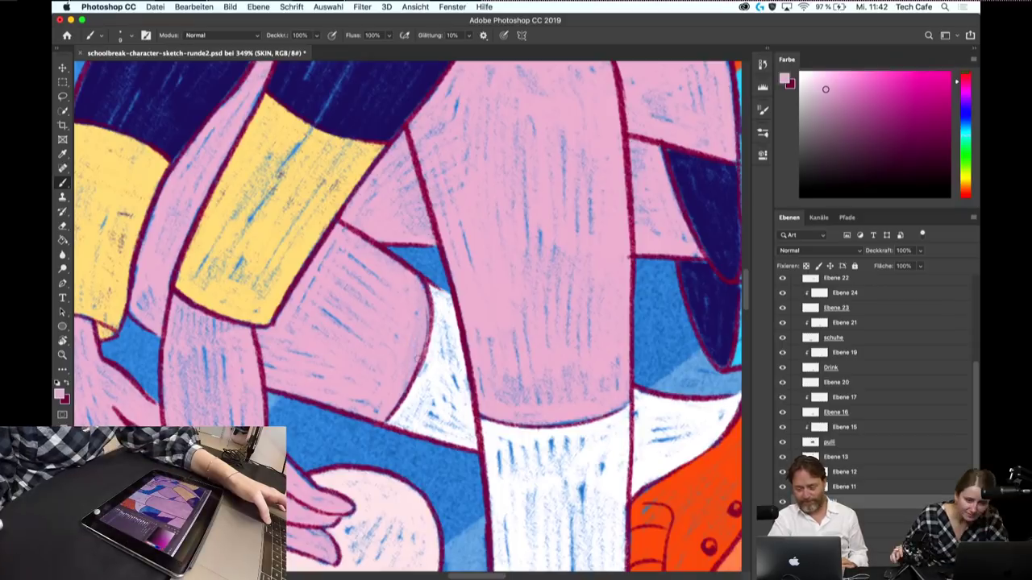
{"action": "scroll", "coordinate": [854, 419], "scroll_direction": "up", "scroll_amount": 5}
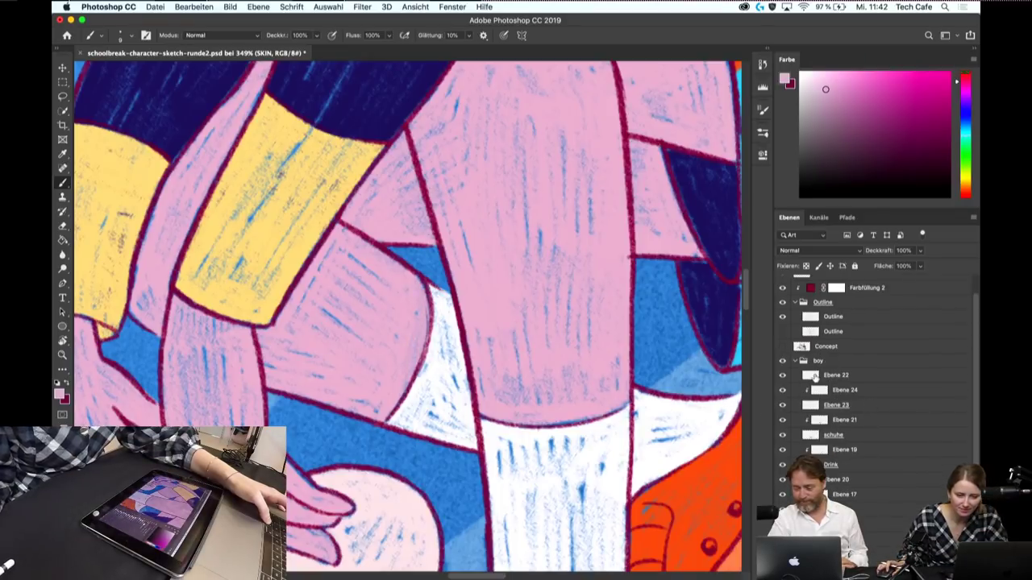
- On the Outline layer, draw two rib lines down the sock cuff and save
{"action": "left_click", "coordinate": [816, 318]}
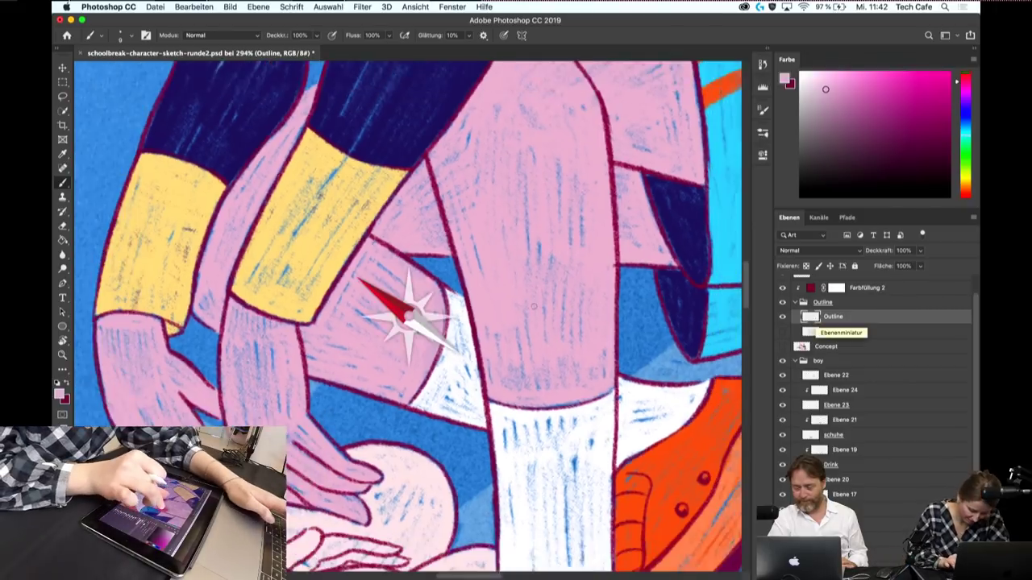
{"action": "left_click_drag", "start_coordinate": [534, 306], "coordinate": [516, 323]}
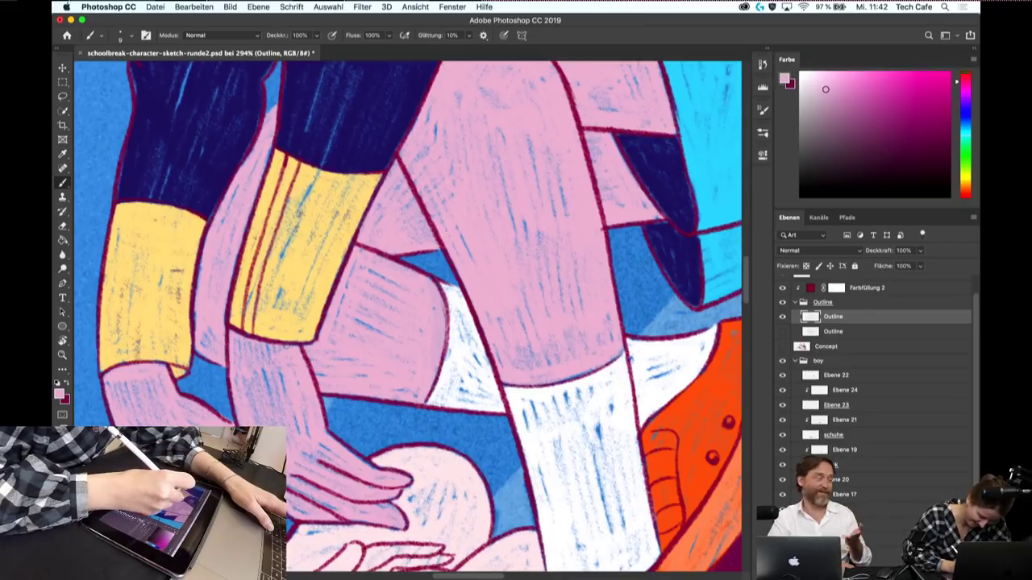
{"action": "left_click_drag", "start_coordinate": [367, 174], "coordinate": [337, 246]}
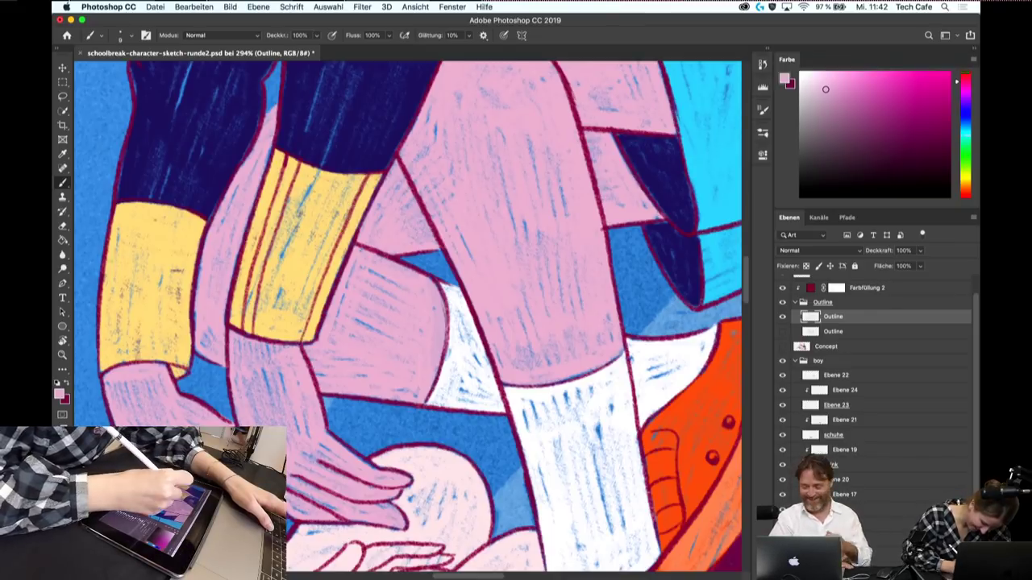
{"action": "left_click_drag", "start_coordinate": [343, 178], "coordinate": [300, 331]}
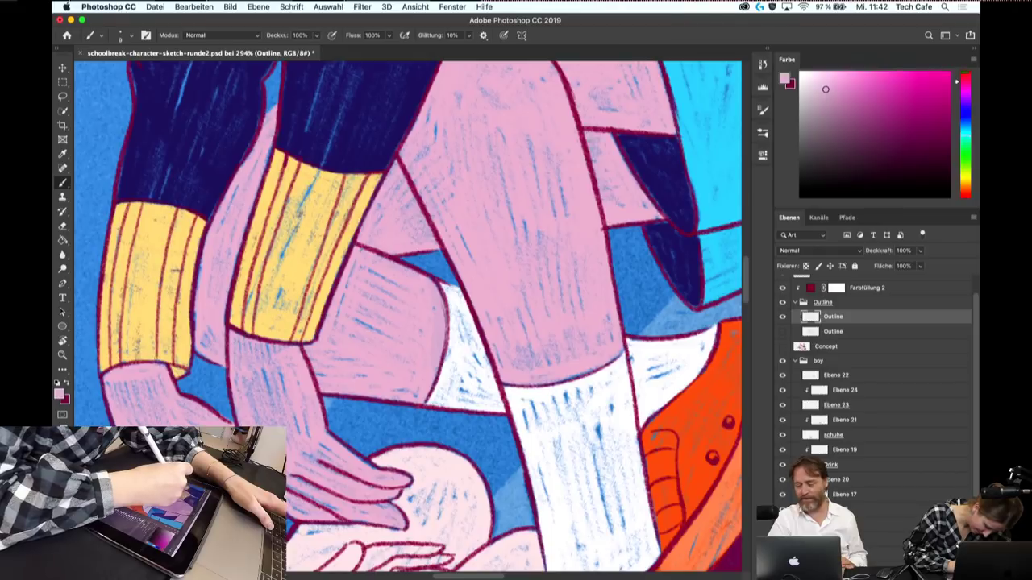
{"action": "key", "text": "super+s"}
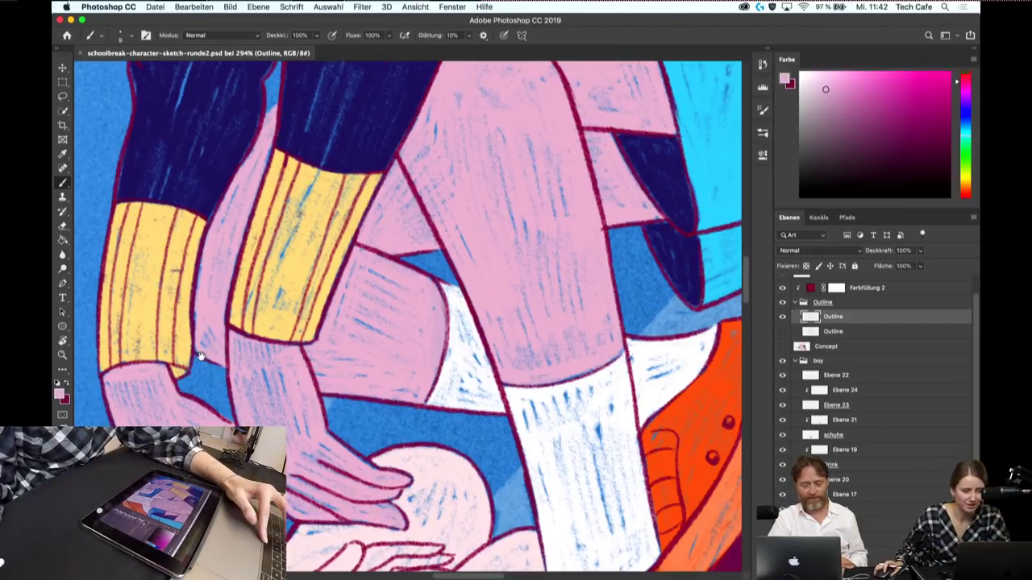
{"action": "scroll", "coordinate": [200, 356], "scroll_direction": "down", "scroll_amount": 5}
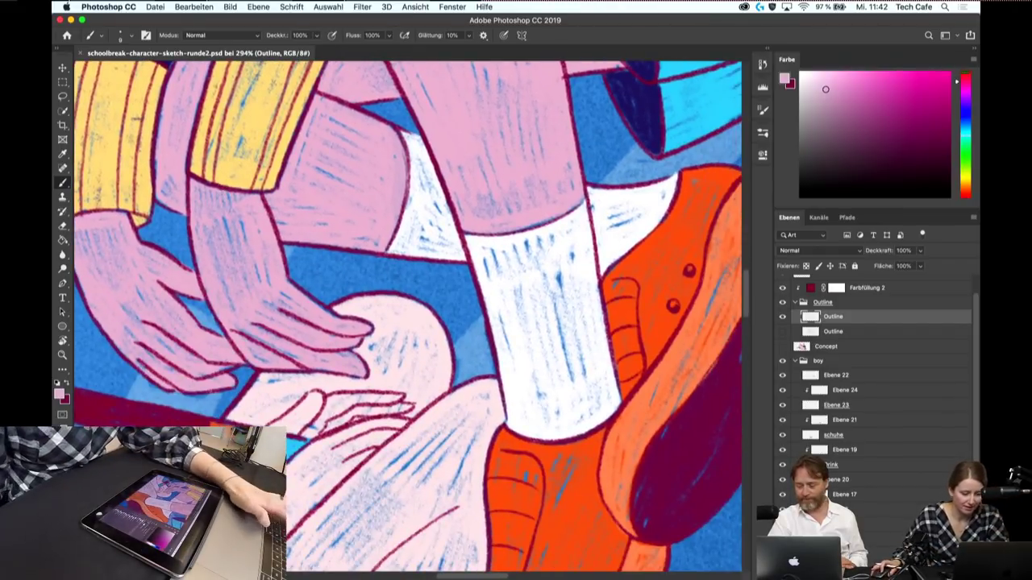
- Rotate the view to about 10°, undo a stray stroke, and add two short sock rib lines
{"action": "key", "text": "r"}
{"action": "mouse_move", "coordinate": [476, 374]}
{"action": "left_mouse_down"}
{"action": "mouse_move", "coordinate": [496, 311]}
{"action": "mouse_move", "coordinate": [452, 266]}
{"action": "left_mouse_up"}
{"action": "key", "text": "b"}
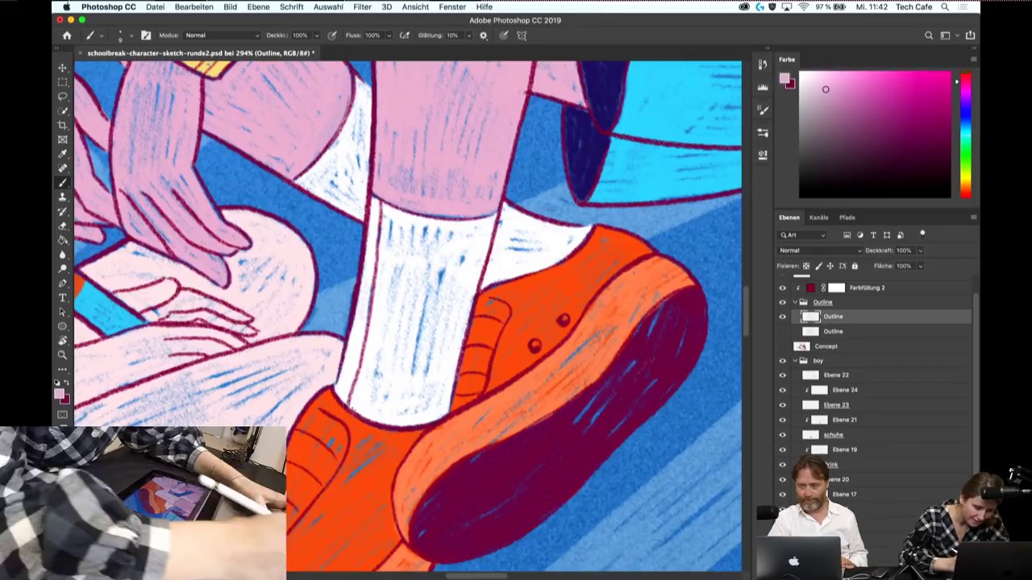
{"action": "key", "text": "ctrl+z"}
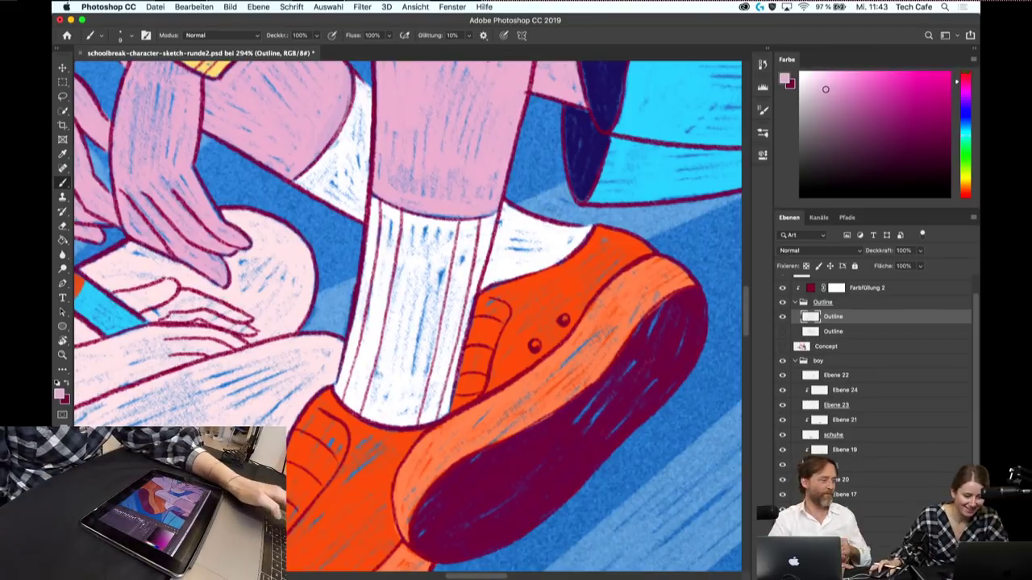
{"action": "key", "text": "r"}
{"action": "left_click_drag", "start_coordinate": [520, 348], "coordinate": [388, 369]}
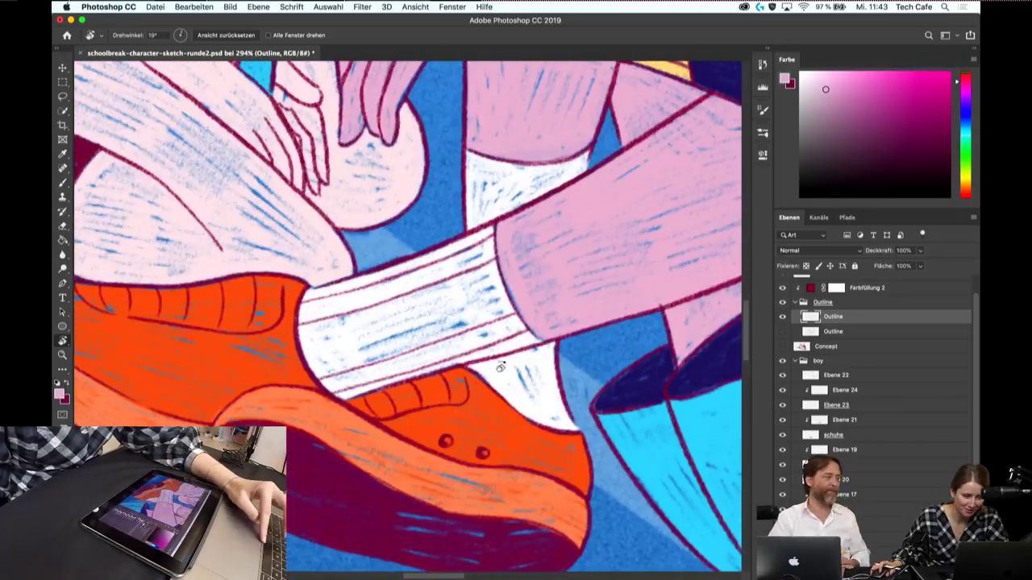
{"action": "key", "text": "b"}
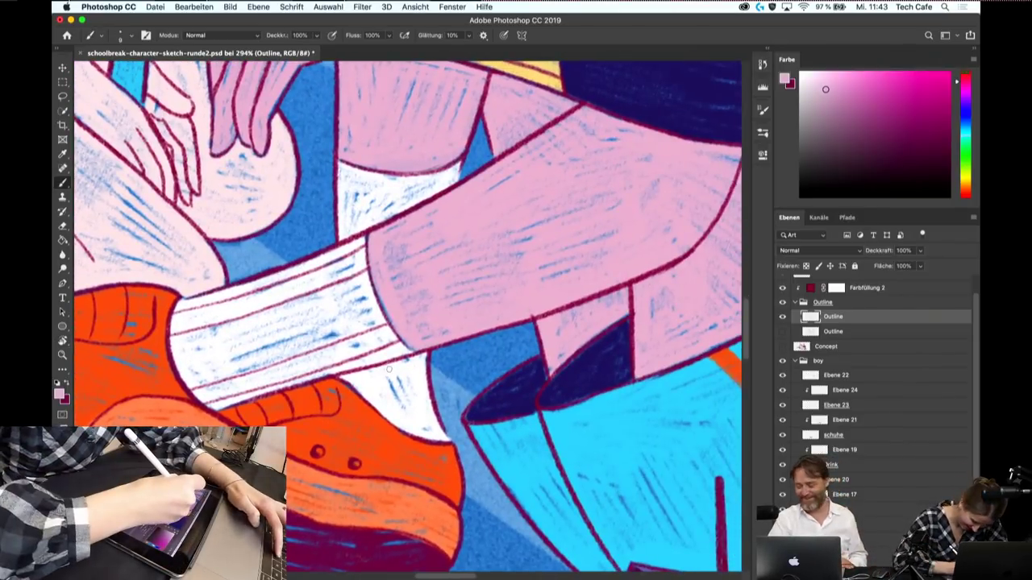
{"action": "left_click_drag", "start_coordinate": [347, 164], "coordinate": [347, 231]}
{"action": "left_click_drag", "start_coordinate": [374, 172], "coordinate": [372, 214]}
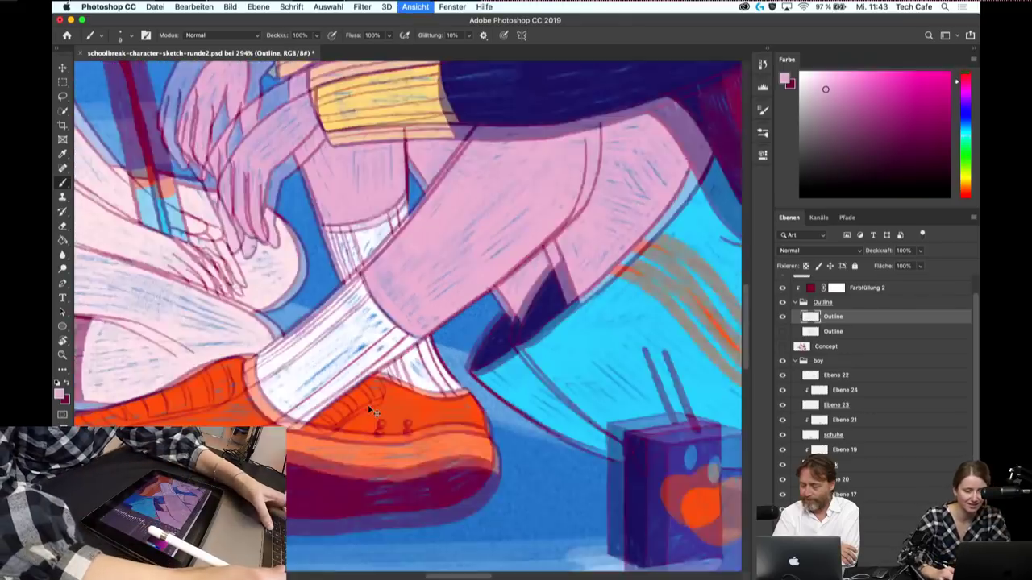
- Collapse the boy and Outline groups and add a new layer above the boy group
{"action": "key", "text": "super+0"}
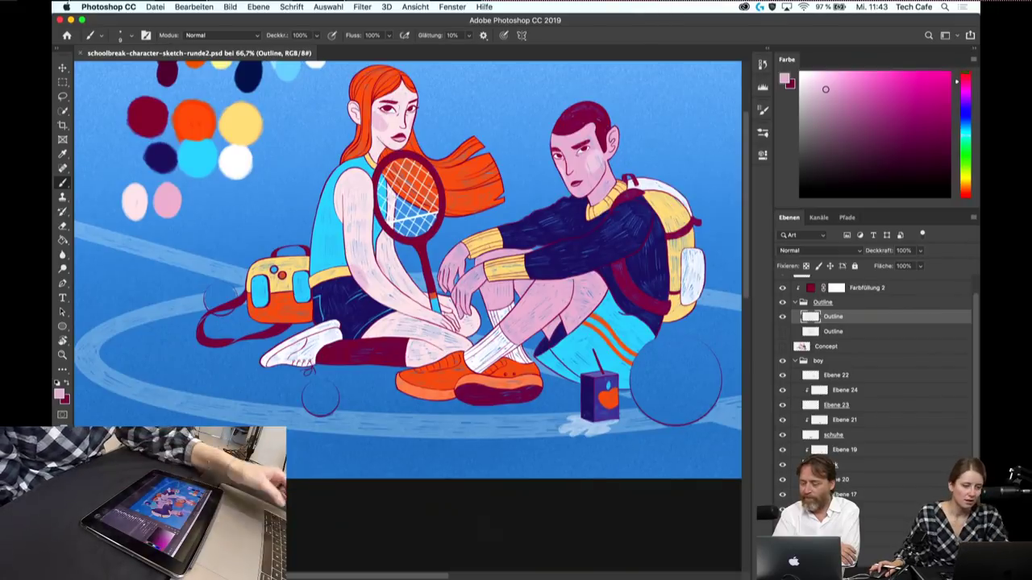
{"action": "left_click", "coordinate": [796, 360]}
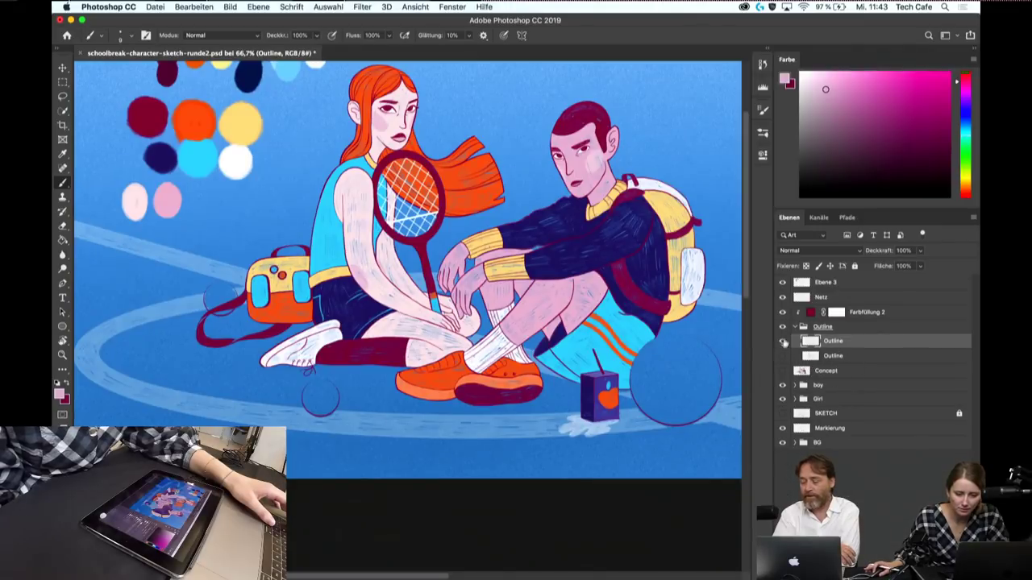
{"action": "left_click", "coordinate": [795, 327]}
{"action": "left_click", "coordinate": [822, 355]}
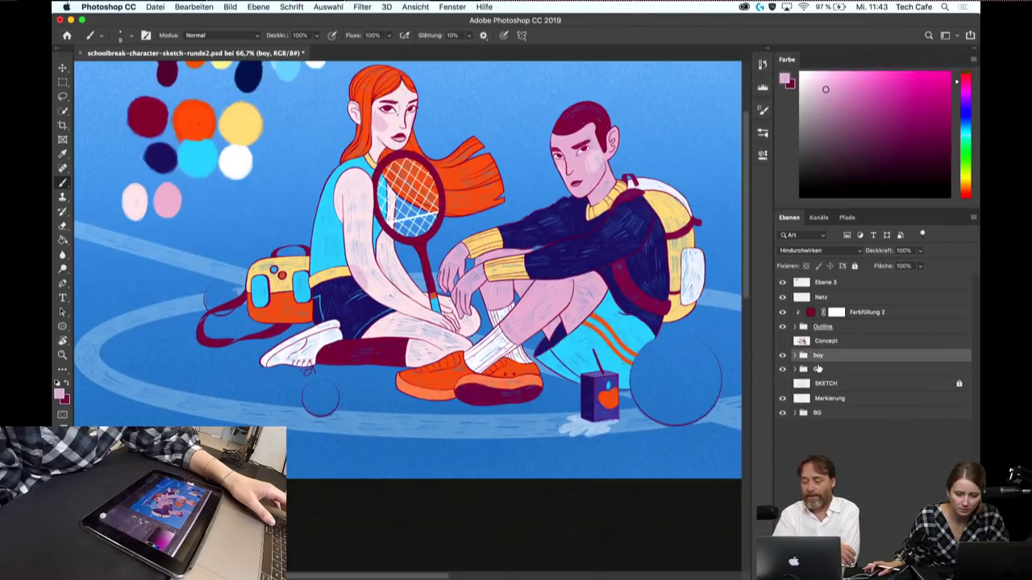
{"action": "key", "text": "ctrl+shift+alt+n"}
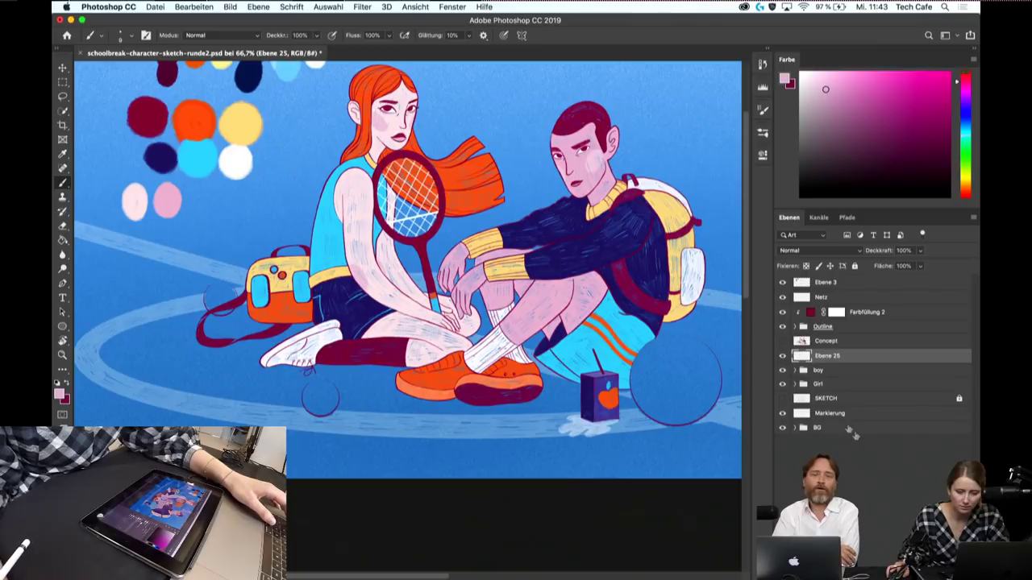
- Take the palette's orange as the brush colour and zoom onto the empty circle beside the boy
{"action": "key", "text": "l"}
{"action": "key", "text": "b"}
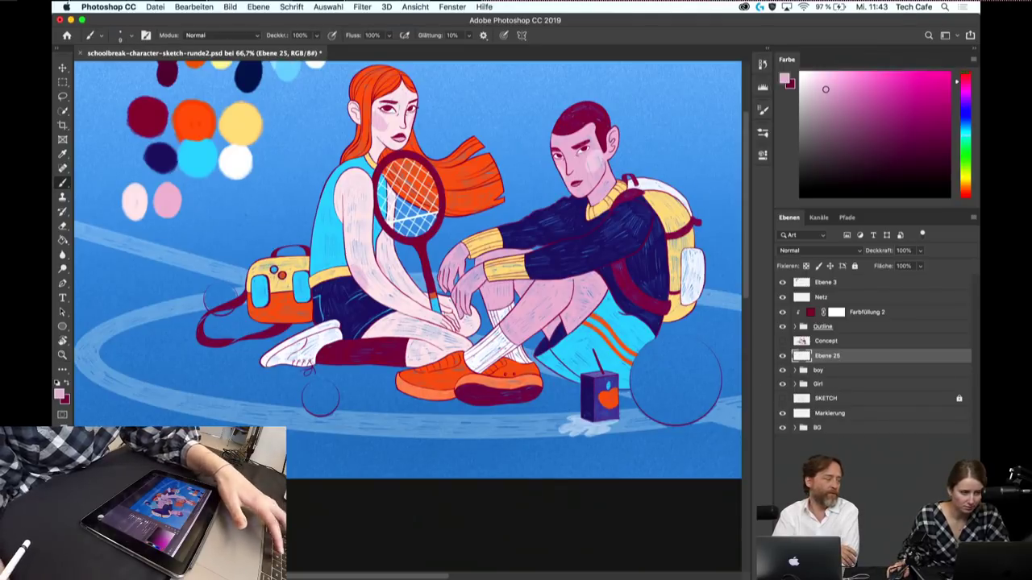
{"action": "left_click", "coordinate": [192, 120], "text": "alt"}
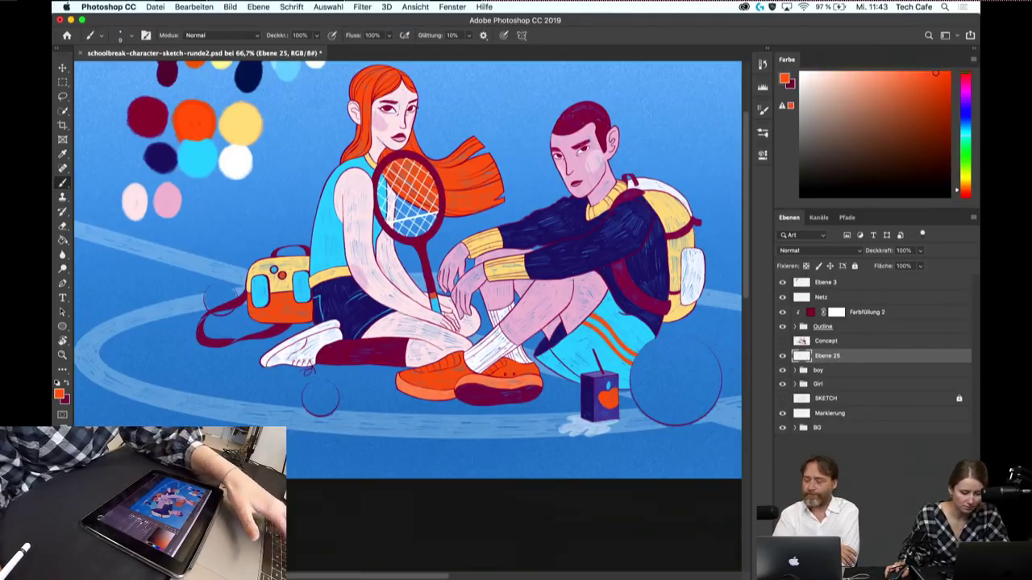
{"action": "key", "text": "z"}
{"action": "left_click", "coordinate": [640, 372]}
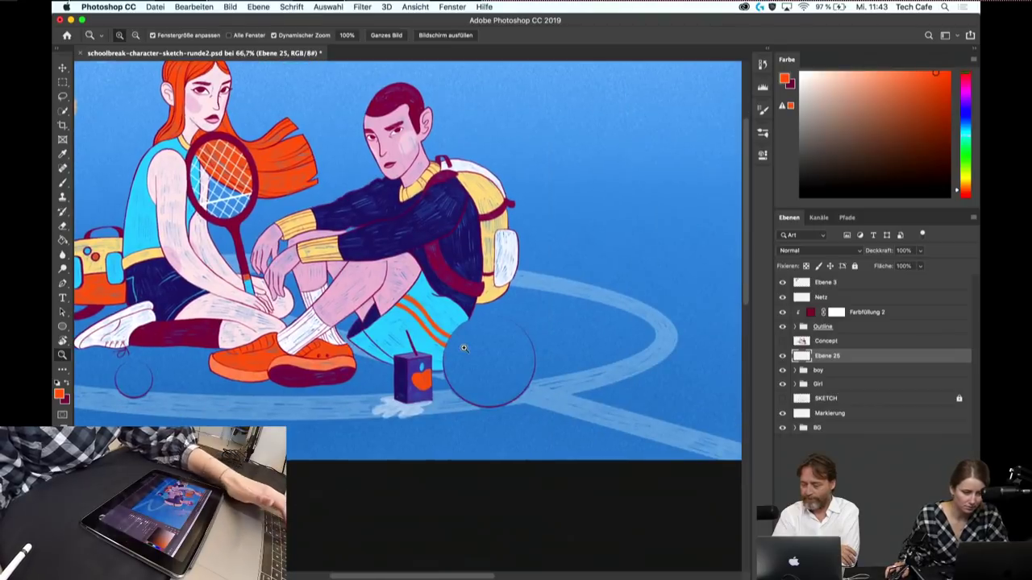
- Zoom in and frame the circle beside the boy, with the brush ready
{"action": "left_click", "coordinate": [461, 349]}
{"action": "key", "text": "b"}
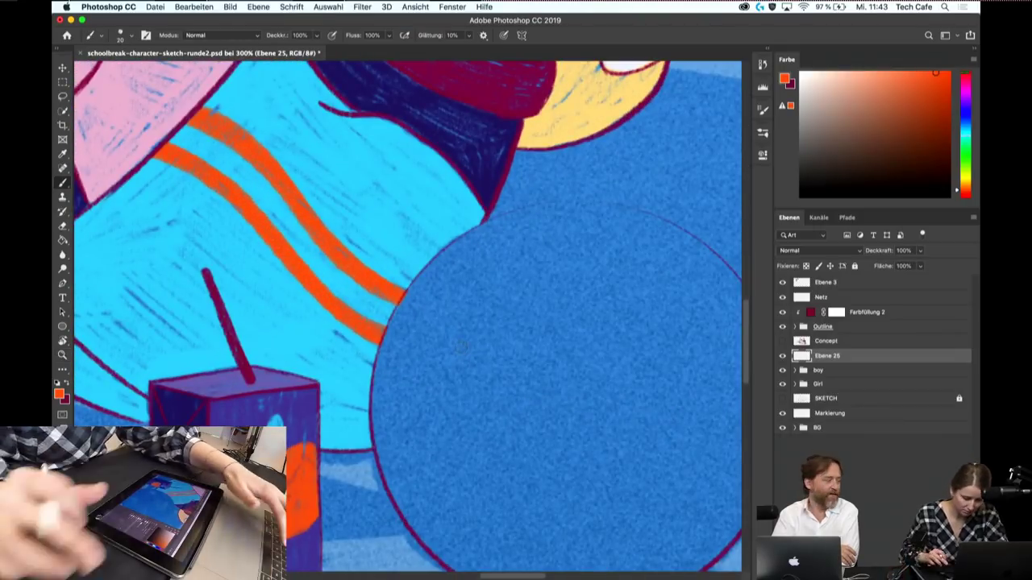
{"action": "left_click_drag", "start_coordinate": [461, 349], "coordinate": [418, 287]}
{"action": "key", "text": "m"}
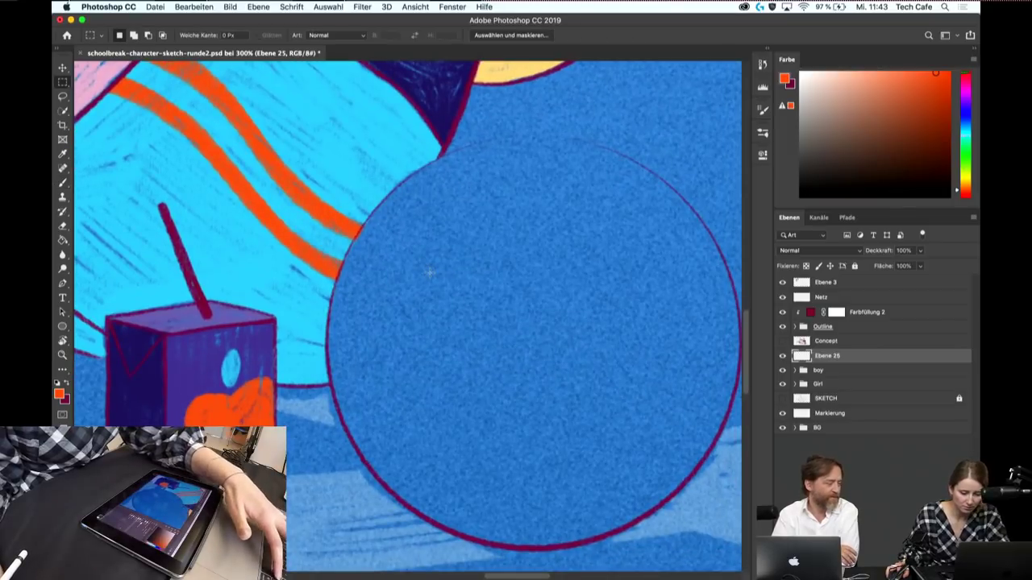
{"action": "key", "text": "b"}
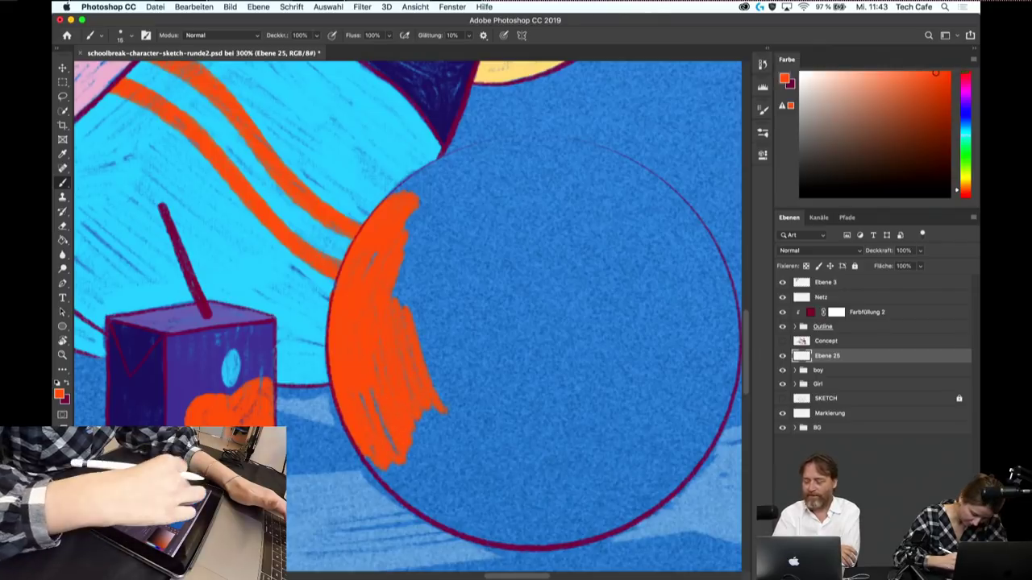
{"action": "left_click_drag", "start_coordinate": [532, 347], "coordinate": [387, 233]}
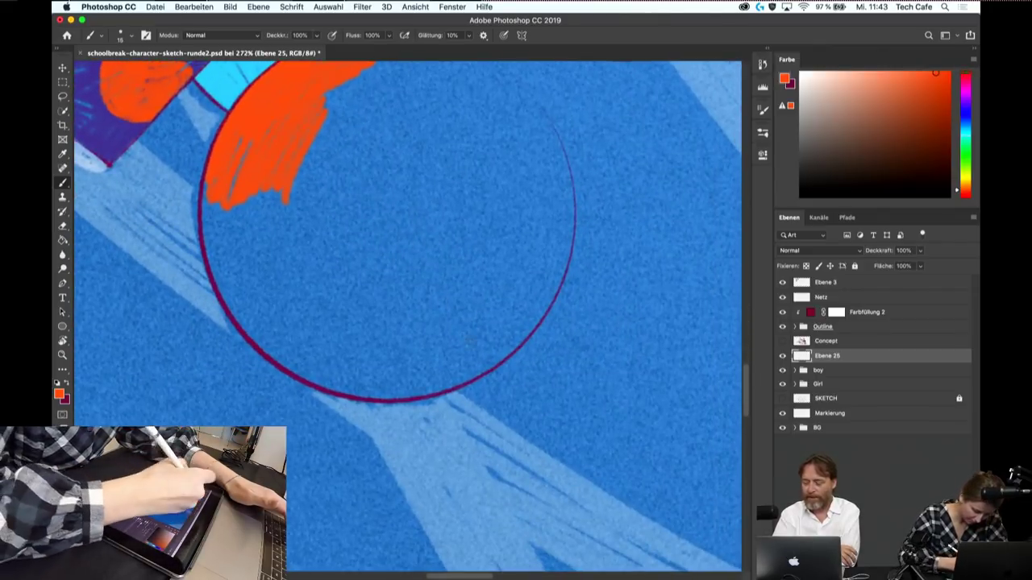
- Paint orange hatching along the circle's left edge and lower-left area
{"action": "mouse_move", "coordinate": [225, 212]}
{"action": "left_mouse_down"}
{"action": "mouse_move", "coordinate": [246, 304]}
{"action": "mouse_move", "coordinate": [265, 278]}
{"action": "left_mouse_up"}
{"action": "left_click_drag", "start_coordinate": [266, 193], "coordinate": [290, 282]}
{"action": "left_click_drag", "start_coordinate": [298, 170], "coordinate": [320, 311]}
{"action": "left_click_drag", "start_coordinate": [304, 274], "coordinate": [323, 335]}
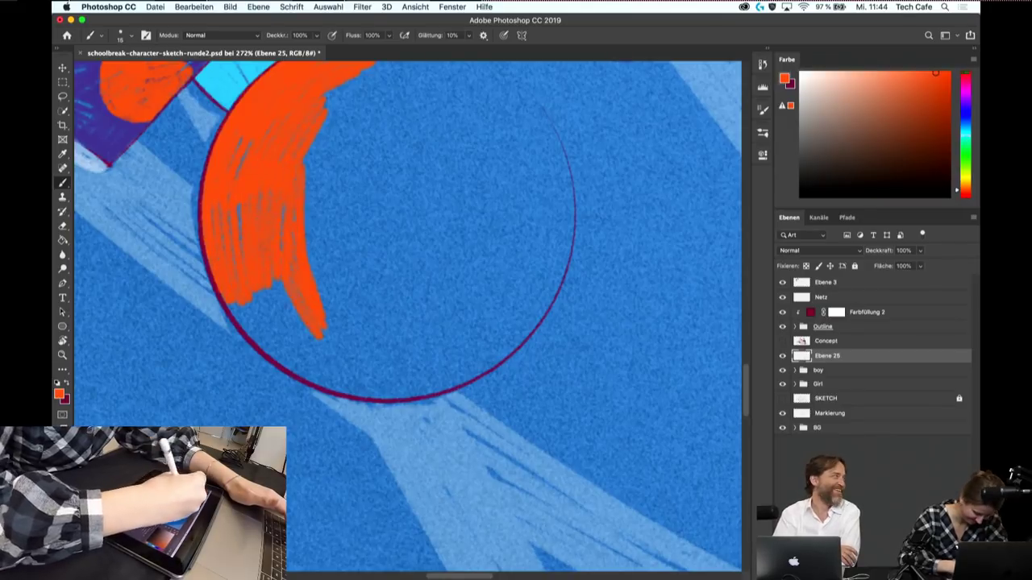
{"action": "left_click_drag", "start_coordinate": [274, 282], "coordinate": [292, 355]}
{"action": "left_click_drag", "start_coordinate": [248, 305], "coordinate": [271, 346]}
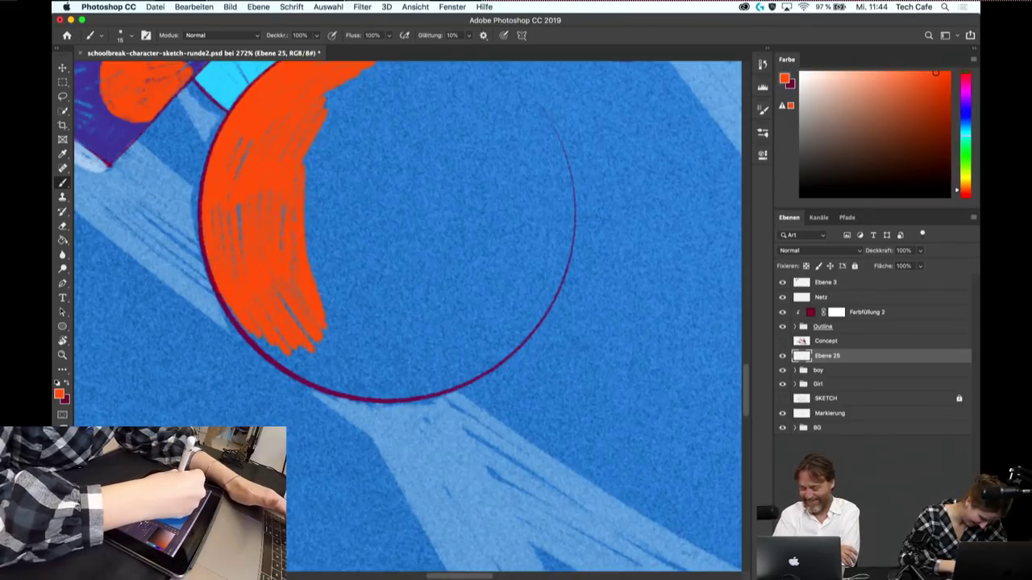
- Rotate the view and extend the orange hatching across the circle and its upper area
{"action": "left_click_drag", "start_coordinate": [484, 202], "coordinate": [522, 322]}
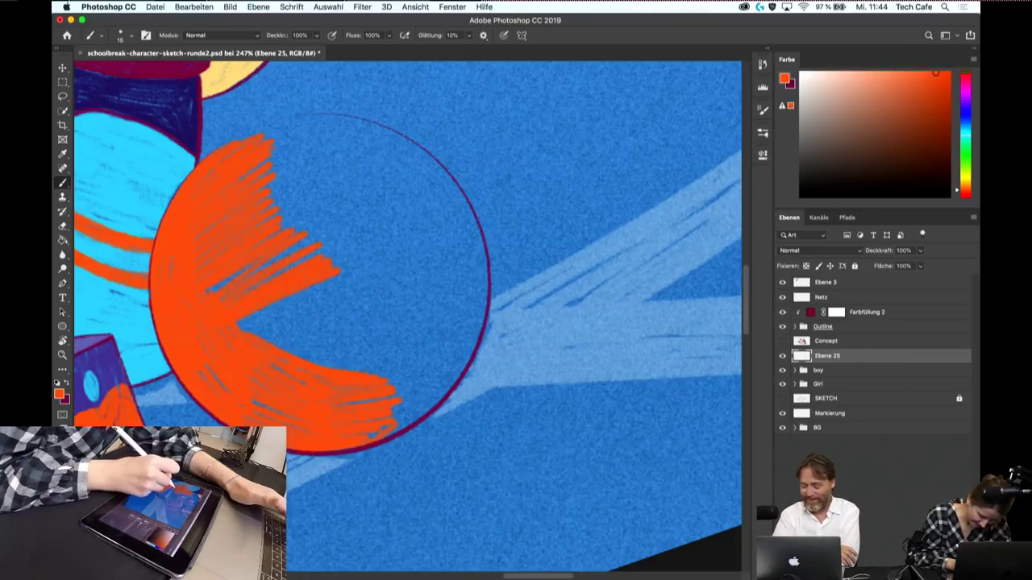
{"action": "left_click_drag", "start_coordinate": [258, 335], "coordinate": [375, 290]}
{"action": "left_click_drag", "start_coordinate": [283, 351], "coordinate": [387, 306]}
{"action": "mouse_move", "coordinate": [315, 363]}
{"action": "left_mouse_down"}
{"action": "mouse_move", "coordinate": [402, 310]}
{"action": "mouse_move", "coordinate": [424, 329]}
{"action": "left_mouse_up"}
{"action": "left_click_drag", "start_coordinate": [363, 373], "coordinate": [430, 334]}
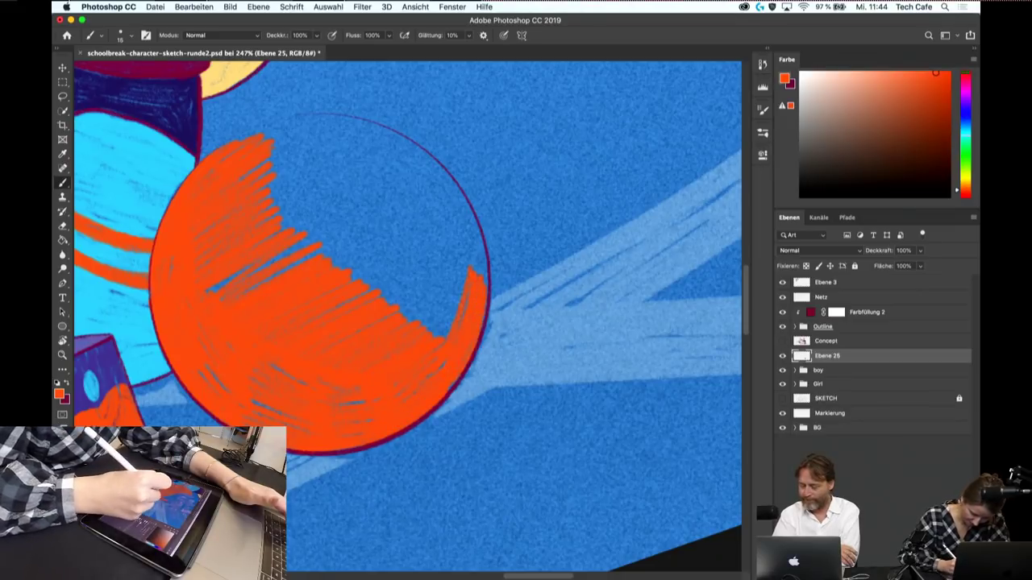
{"action": "left_click", "coordinate": [390, 199]}
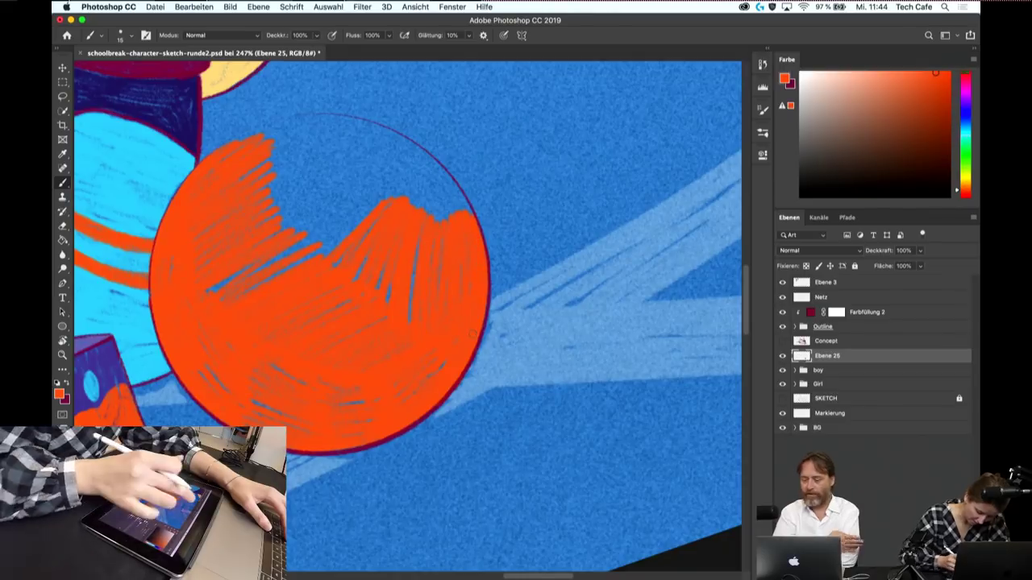
- Rotate again and fill the upper-left rim and remaining blue gaps with orange
{"action": "left_click_drag", "start_coordinate": [408, 299], "coordinate": [451, 347]}
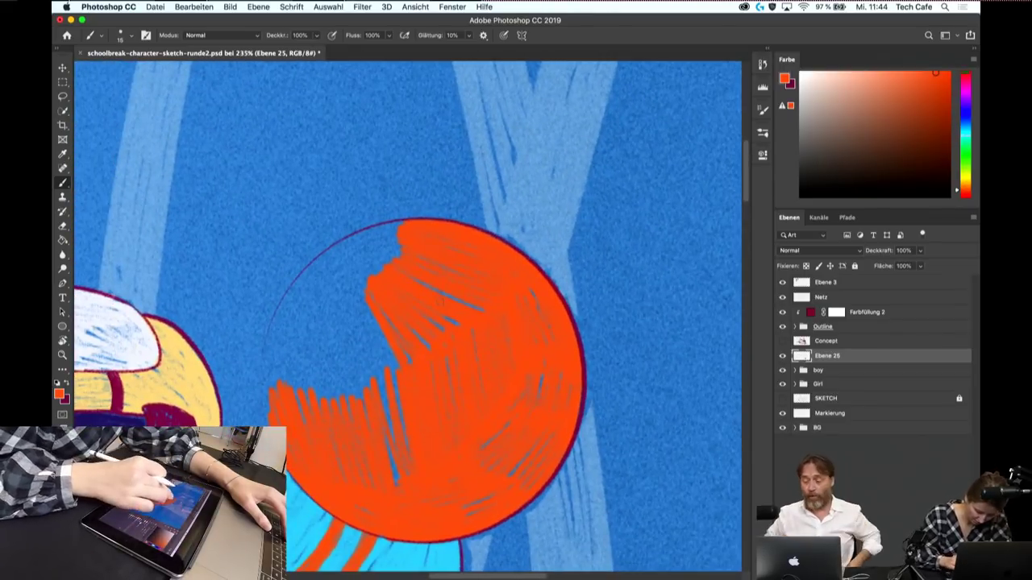
{"action": "scroll", "coordinate": [407, 315], "scroll_direction": "up", "scroll_amount": 1}
{"action": "scroll", "coordinate": [407, 314], "scroll_direction": "up", "scroll_amount": 1}
{"action": "scroll", "coordinate": [407, 315], "scroll_direction": "down", "scroll_amount": 2}
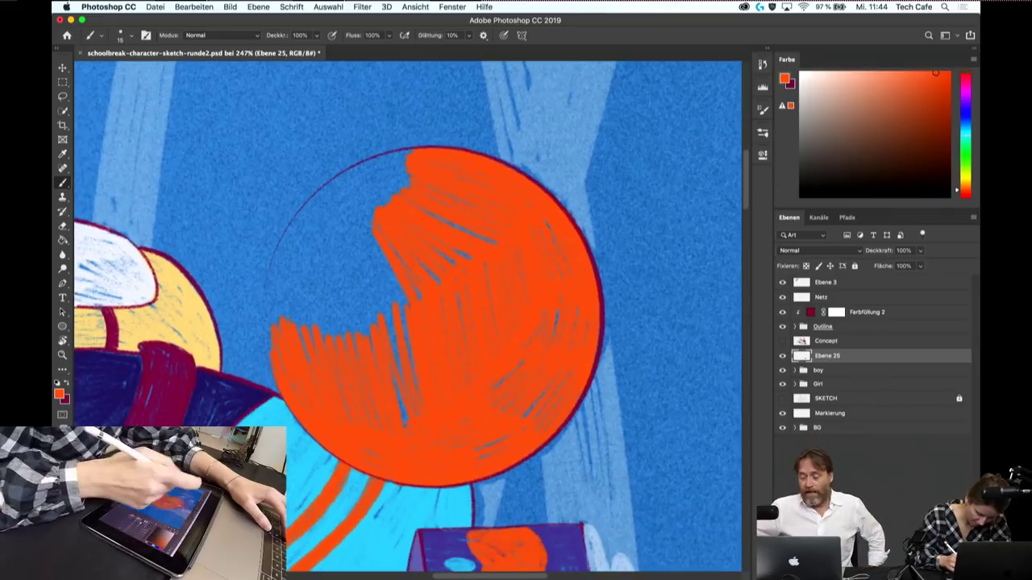
{"action": "left_click_drag", "start_coordinate": [336, 184], "coordinate": [288, 237]}
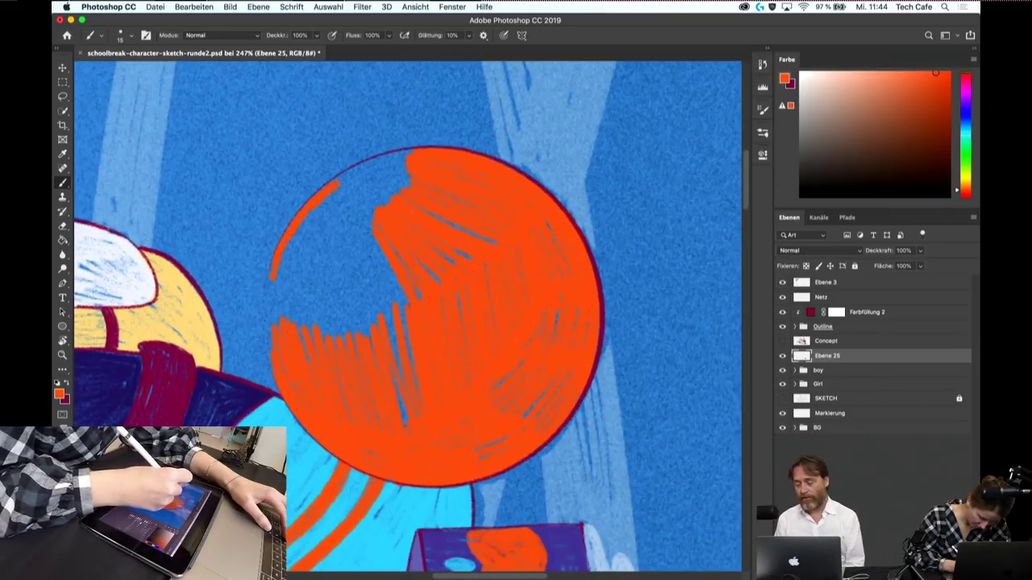
{"action": "left_click_drag", "start_coordinate": [337, 184], "coordinate": [269, 298]}
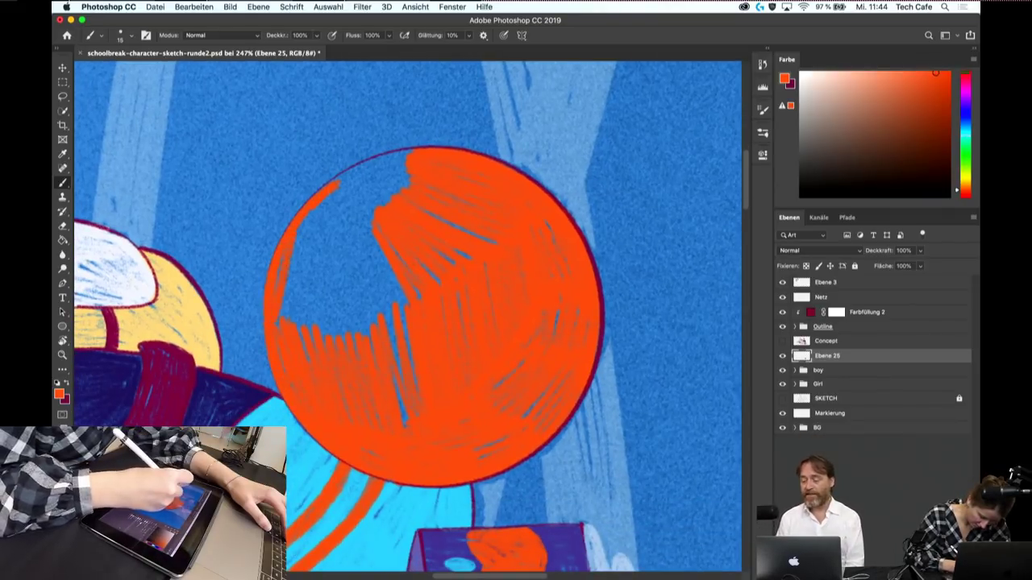
{"action": "left_click_drag", "start_coordinate": [321, 265], "coordinate": [345, 309]}
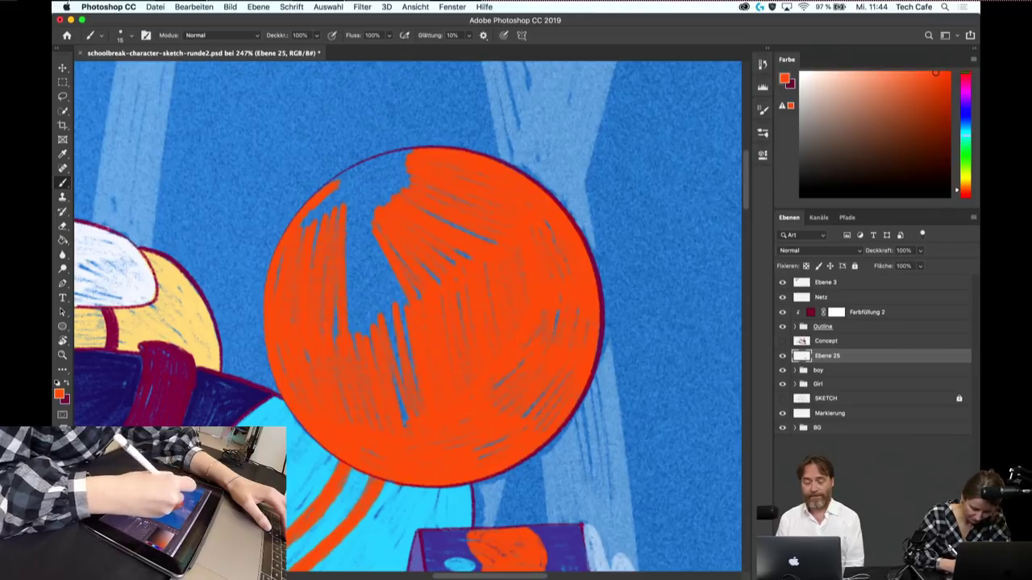
{"action": "left_click_drag", "start_coordinate": [352, 269], "coordinate": [355, 333]}
{"action": "left_click_drag", "start_coordinate": [358, 214], "coordinate": [367, 234]}
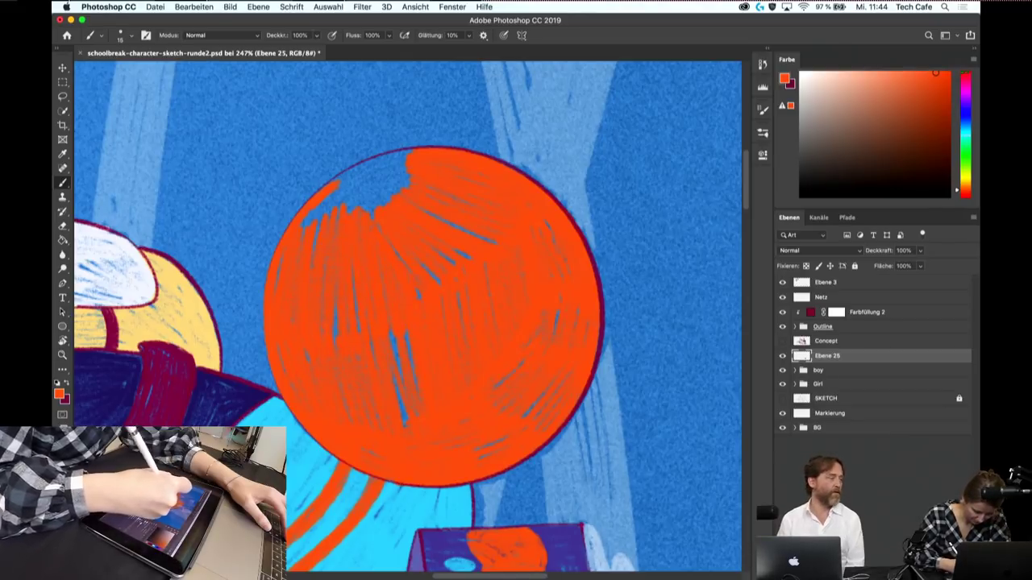
{"action": "left_click_drag", "start_coordinate": [322, 192], "coordinate": [395, 166]}
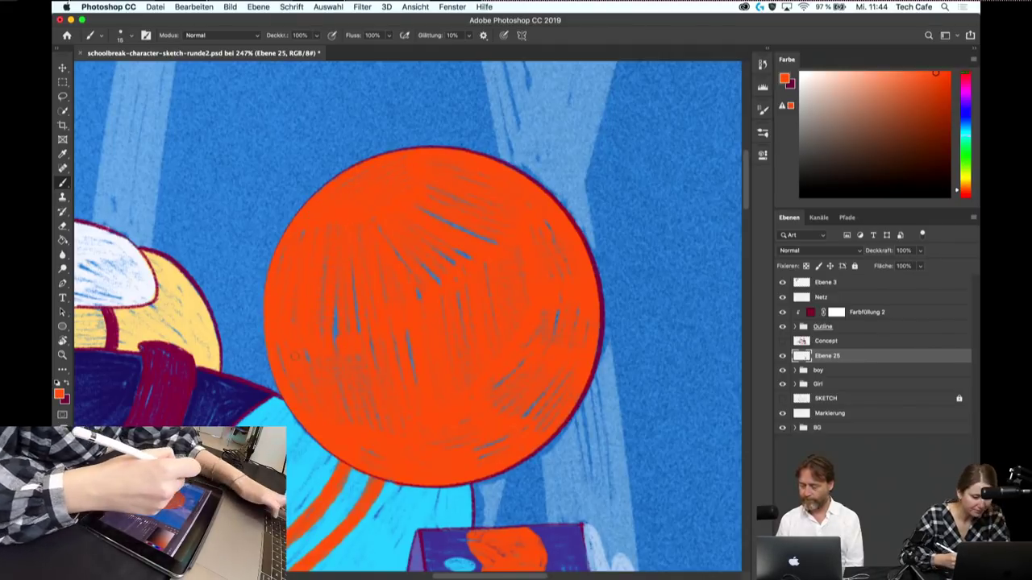
- Save the document and add Ebene 26 clipped to the ball layer Ebene 25
{"action": "scroll", "coordinate": [435, 314], "scroll_direction": "up", "scroll_amount": 5}
{"action": "scroll", "coordinate": [298, 362], "scroll_direction": "down", "scroll_amount": 2}
{"action": "key", "text": "super+s"}
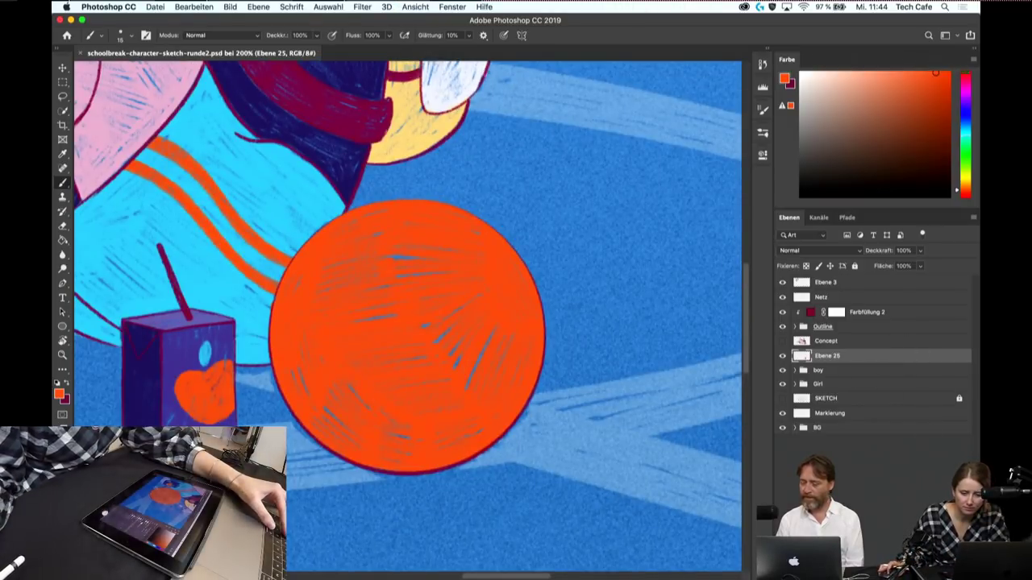
{"action": "key", "text": "super+shift+alt+n"}
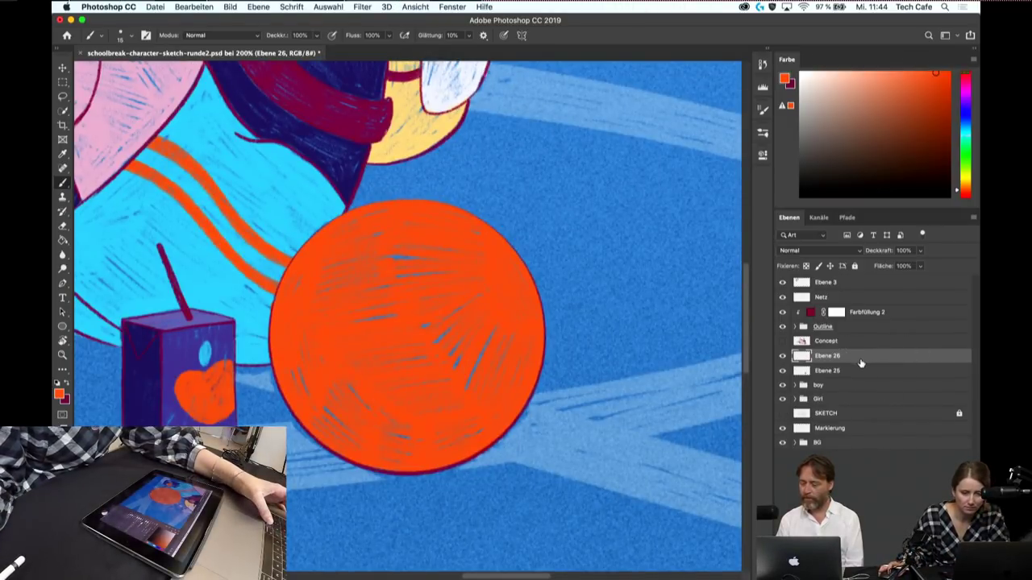
{"action": "left_click", "coordinate": [861, 363], "text": "alt"}
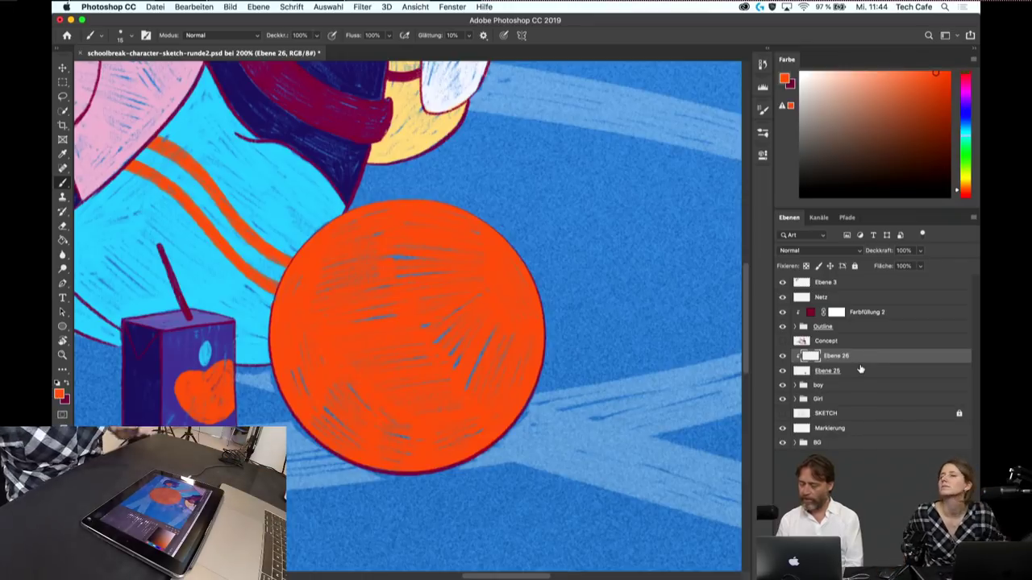
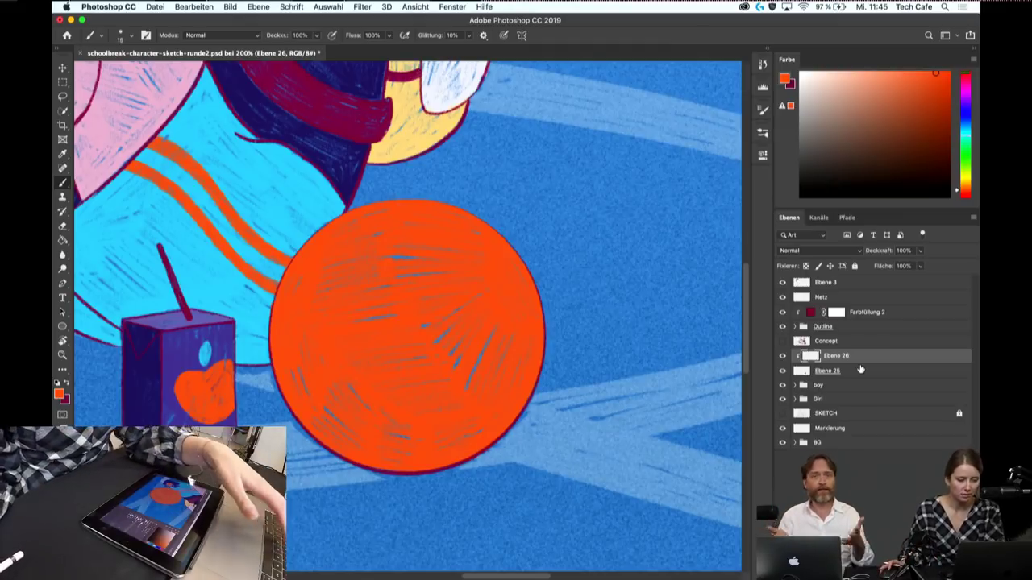
- Sample the court blue and draw a flat ellipse path across the orange ball
{"action": "key", "text": "i"}
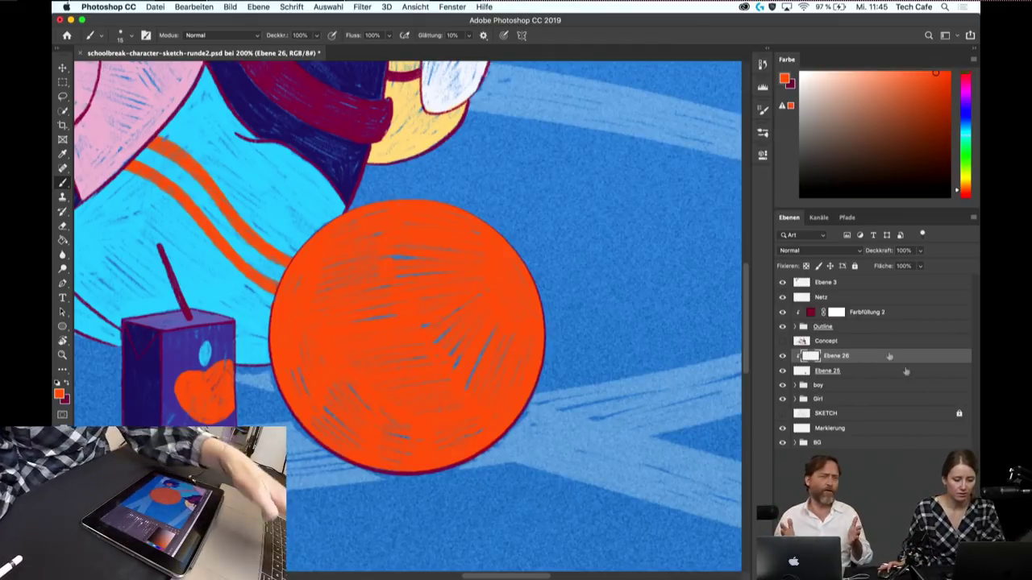
{"action": "left_click", "coordinate": [635, 285]}
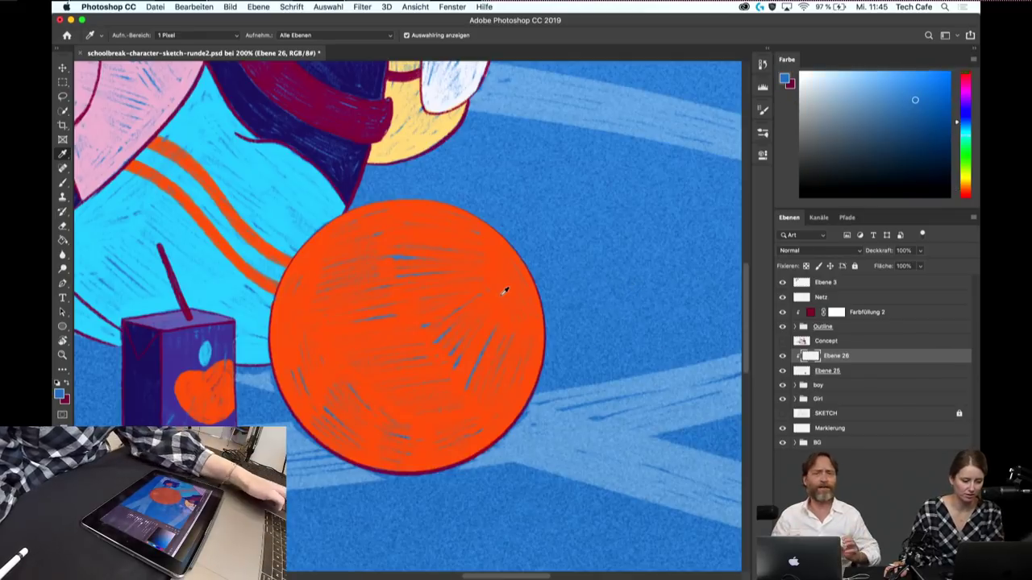
{"action": "key", "text": "p"}
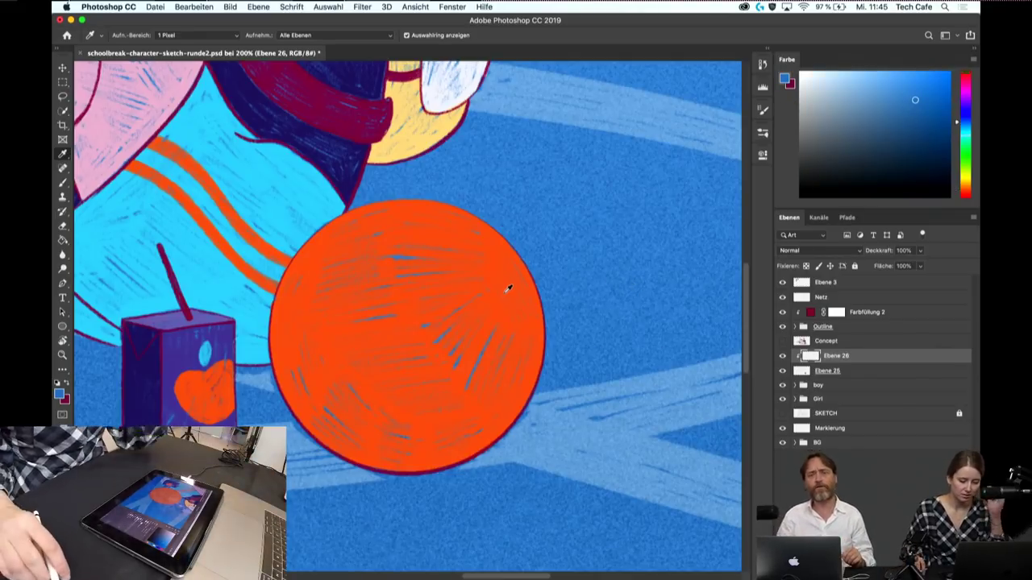
{"action": "key", "text": "u"}
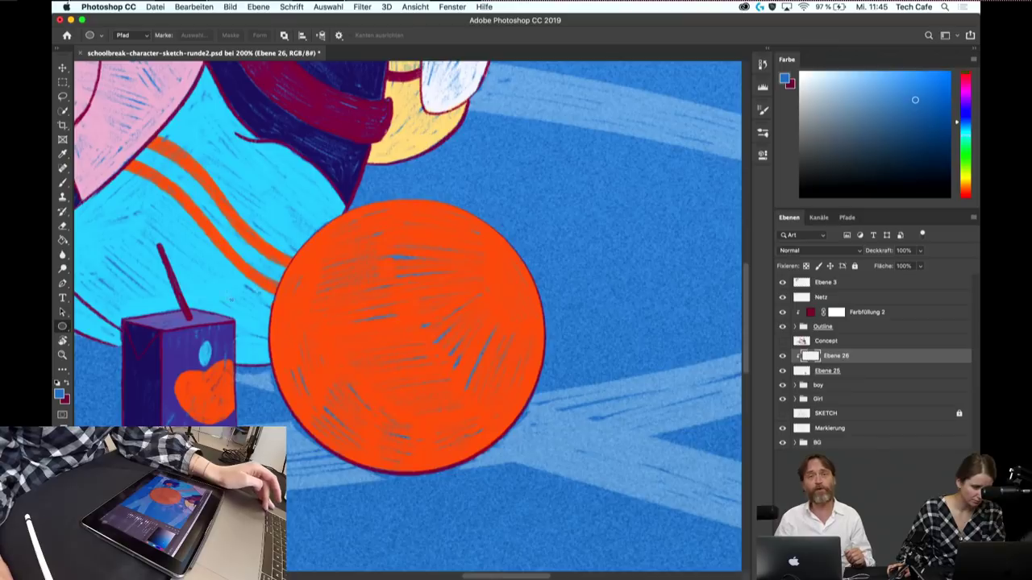
{"action": "mouse_move", "coordinate": [239, 244]}
{"action": "left_mouse_down"}
{"action": "mouse_move", "coordinate": [691, 318]}
{"action": "mouse_move", "coordinate": [690, 309]}
{"action": "left_mouse_up"}
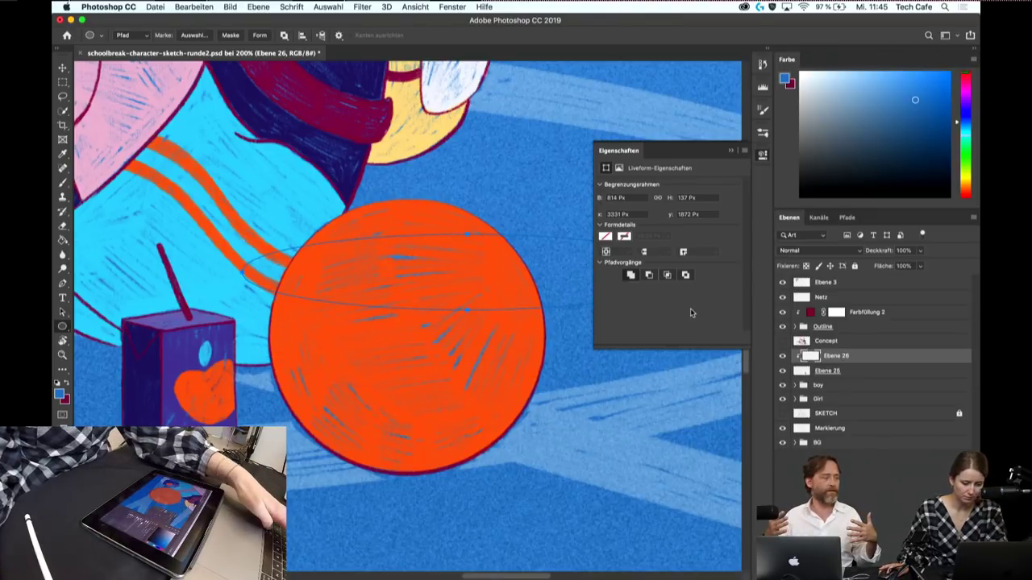
- Move the ellipse onto the ball's middle, narrow it to the ball's width and flatten it
{"action": "left_click", "coordinate": [743, 154]}
{"action": "mouse_move", "coordinate": [537, 283]}
{"action": "left_mouse_down"}
{"action": "mouse_move", "coordinate": [503, 332]}
{"action": "mouse_move", "coordinate": [554, 341]}
{"action": "left_mouse_up"}
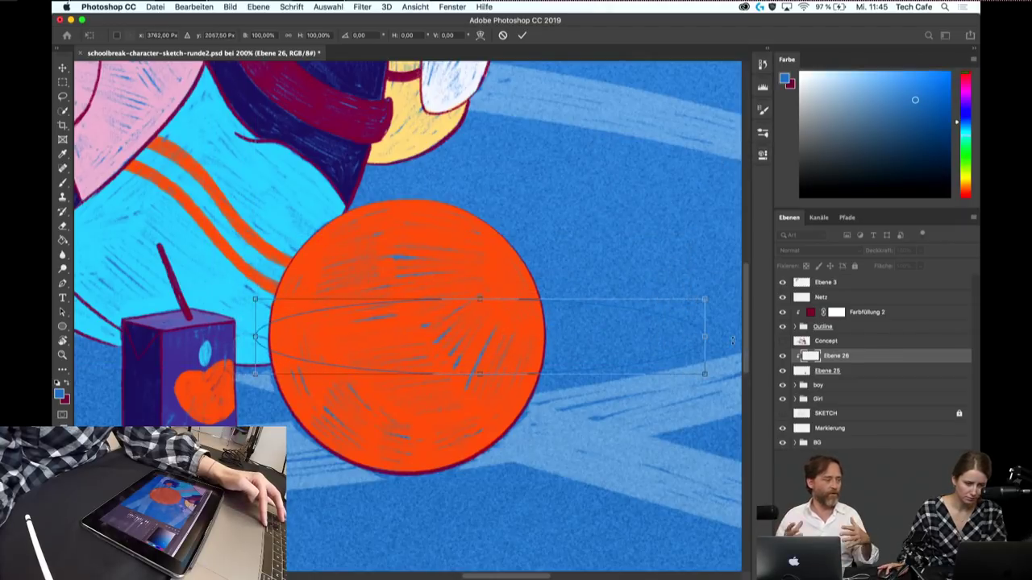
{"action": "left_click_drag", "start_coordinate": [709, 344], "coordinate": [548, 338]}
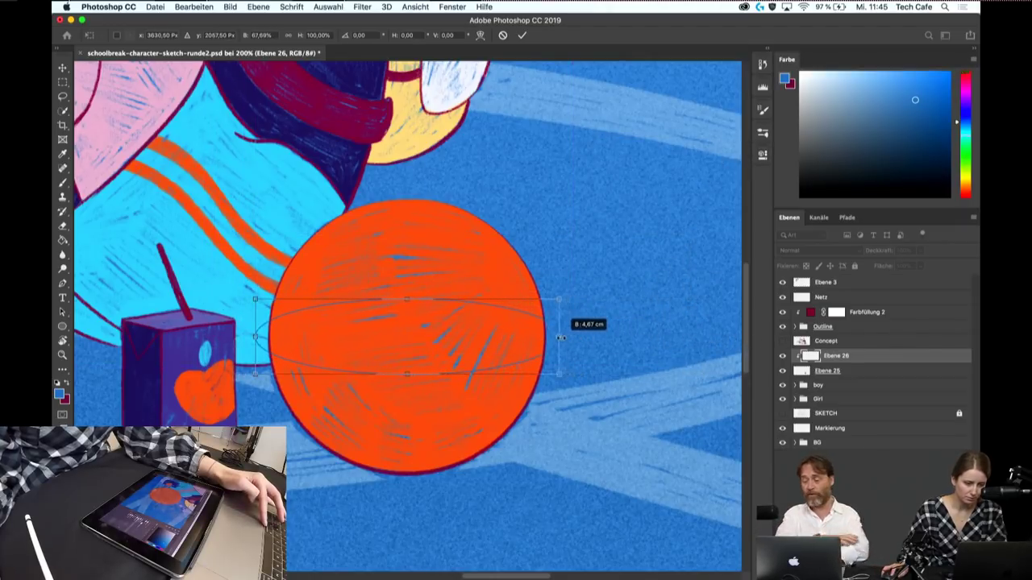
{"action": "left_click_drag", "start_coordinate": [409, 373], "coordinate": [409, 365]}
{"action": "mouse_move", "coordinate": [409, 304]}
{"action": "left_mouse_down"}
{"action": "mouse_move", "coordinate": [401, 299]}
{"action": "mouse_move", "coordinate": [425, 312]}
{"action": "left_mouse_up"}
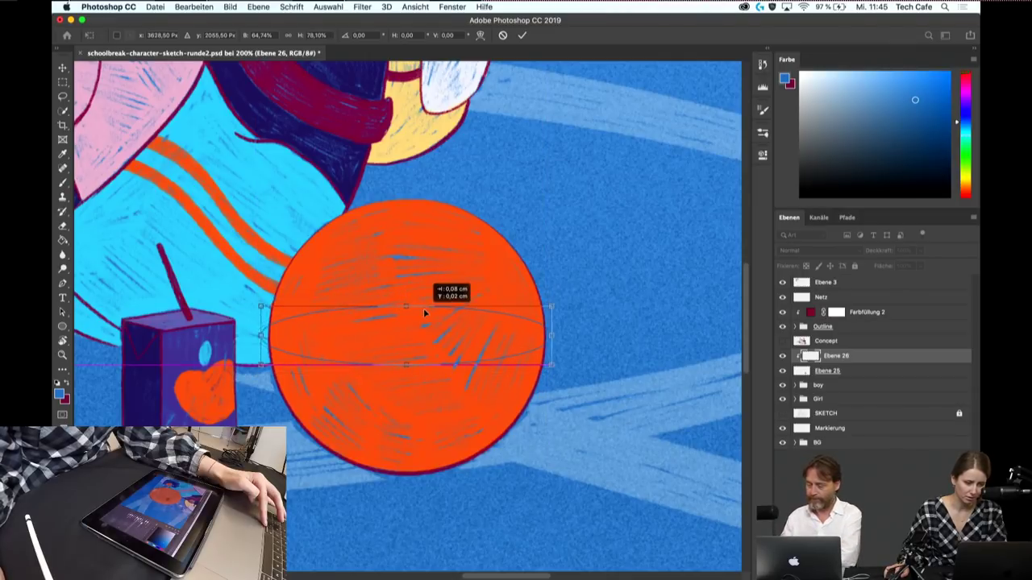
{"action": "left_click_drag", "start_coordinate": [410, 364], "coordinate": [410, 355]}
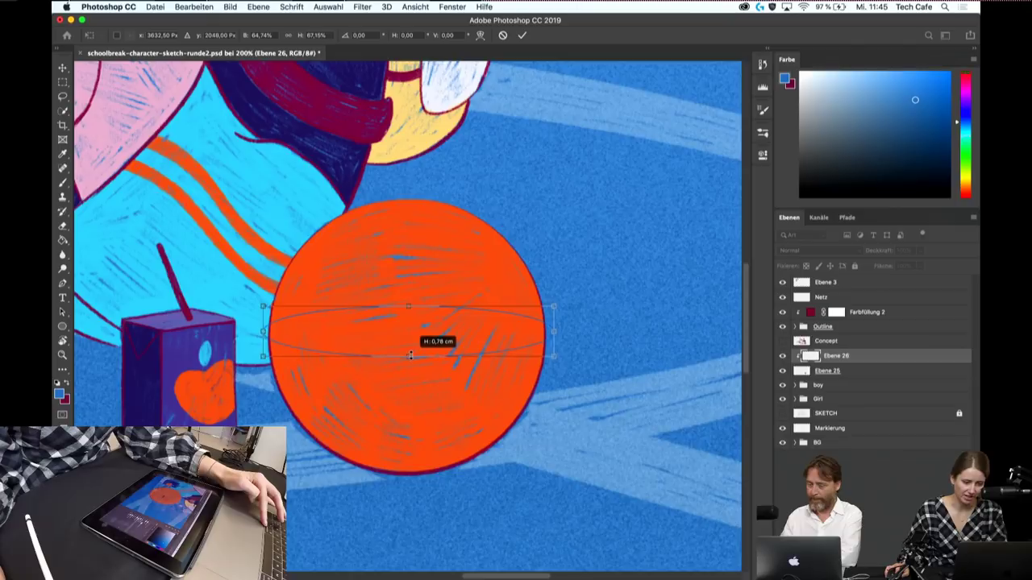
{"action": "key", "text": "Return"}
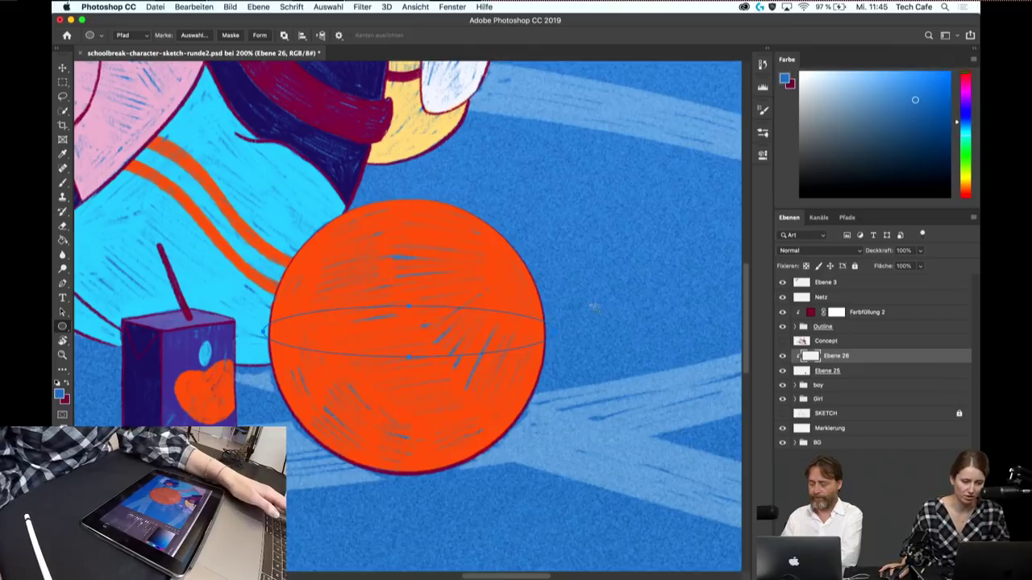
- Set a smaller brush and move the ellipse path lower on the ball
{"action": "key", "text": "b"}
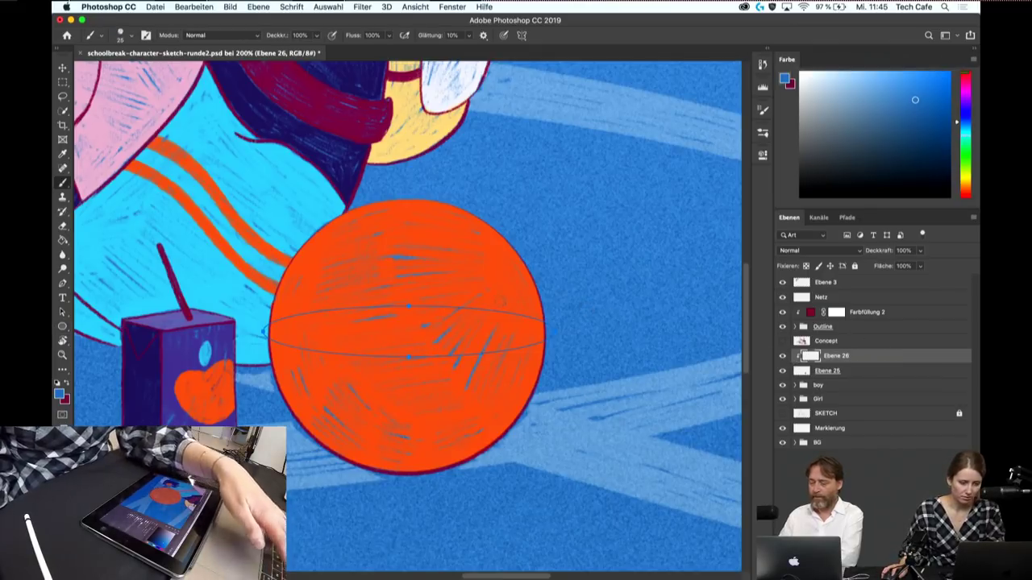
{"action": "key", "text": "bracketleft"}
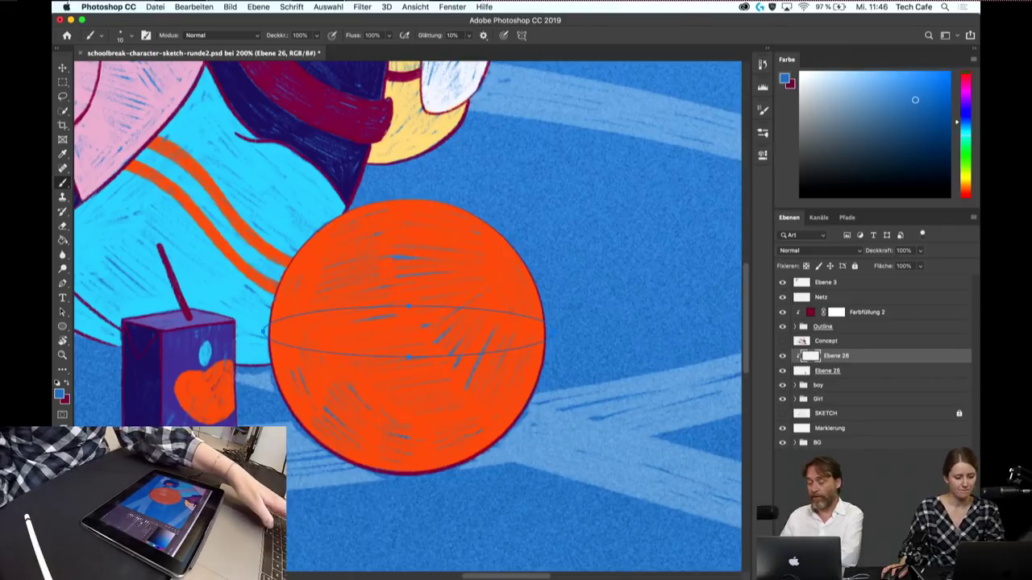
{"action": "key", "text": "ctrl+t"}
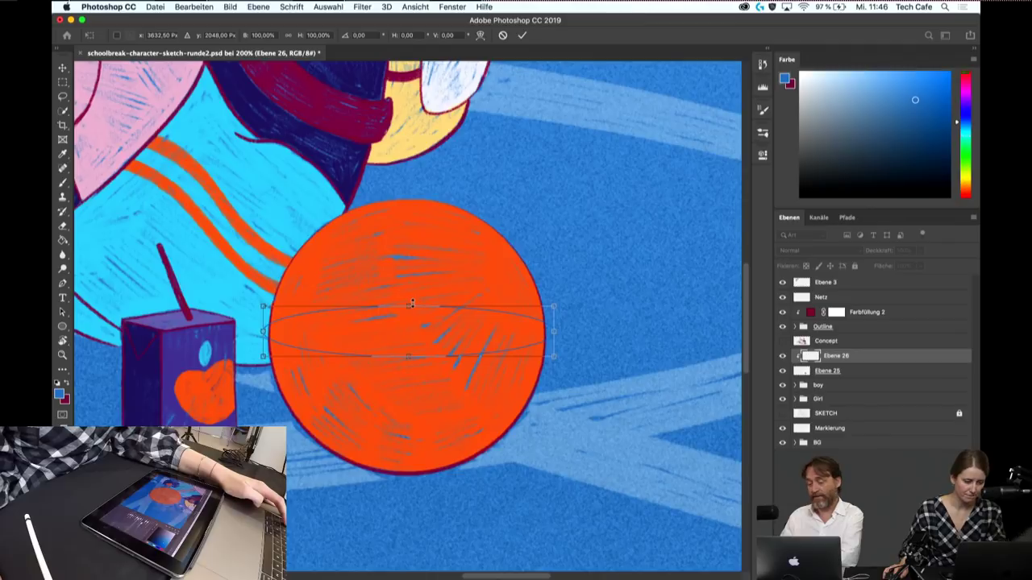
{"action": "left_click_drag", "start_coordinate": [410, 325], "coordinate": [412, 341]}
{"action": "key", "text": "Return"}
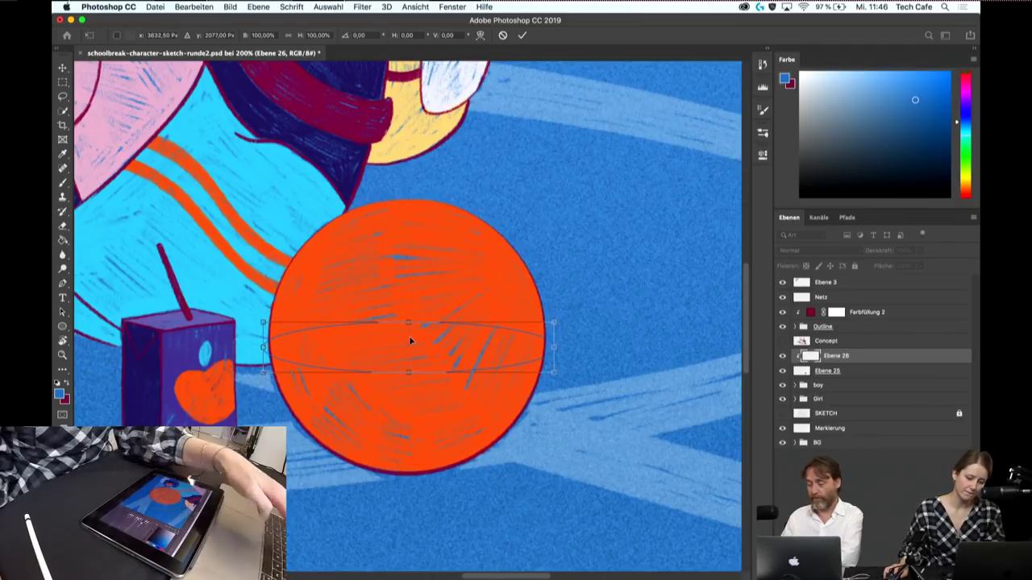
- Stroke the ellipse path with the blue brush and erase its upper arc
{"action": "key", "text": "p"}
{"action": "right_click", "coordinate": [411, 334]}
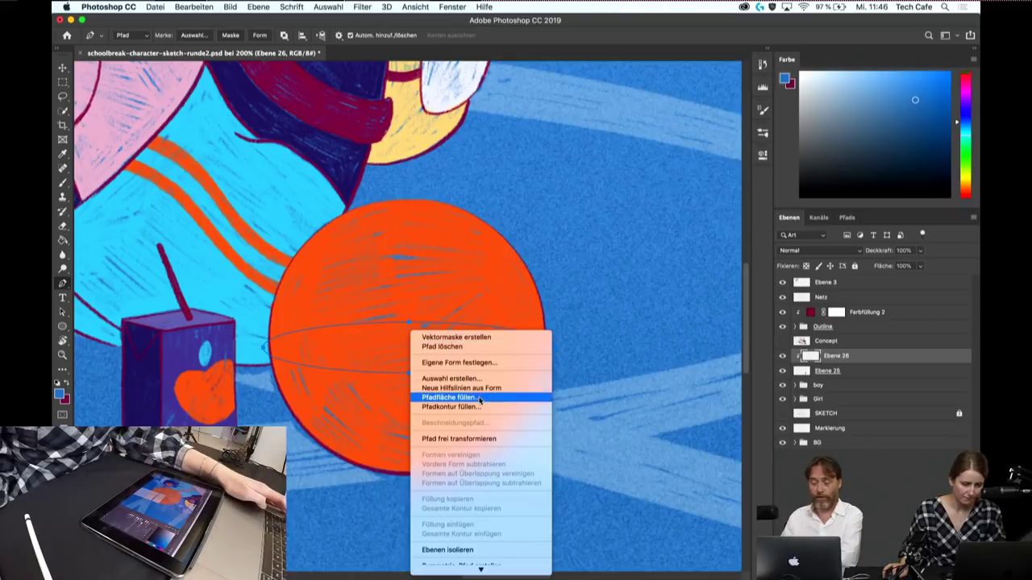
{"action": "left_click", "coordinate": [464, 407]}
{"action": "left_click", "coordinate": [610, 276]}
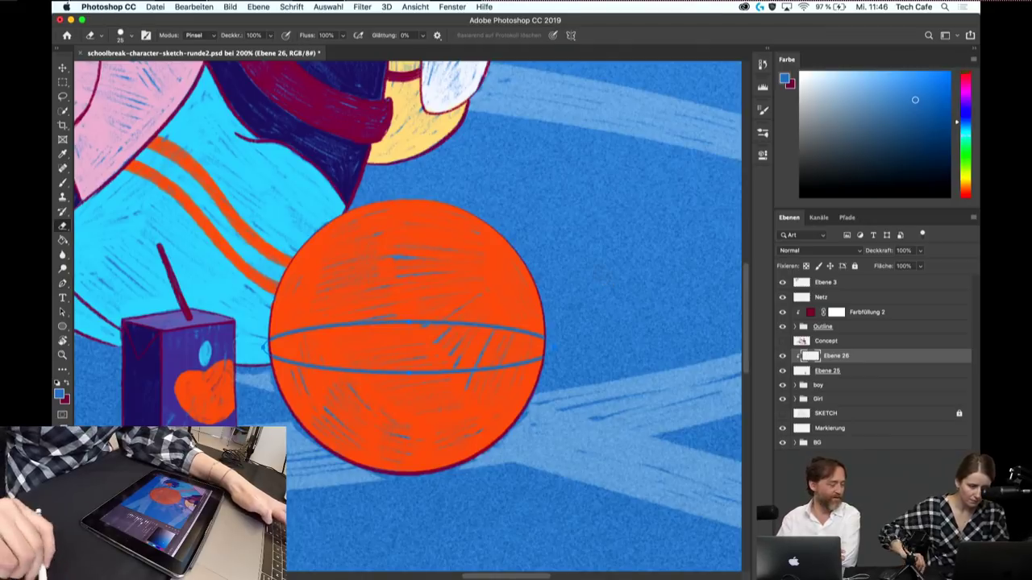
{"action": "key", "text": "e"}
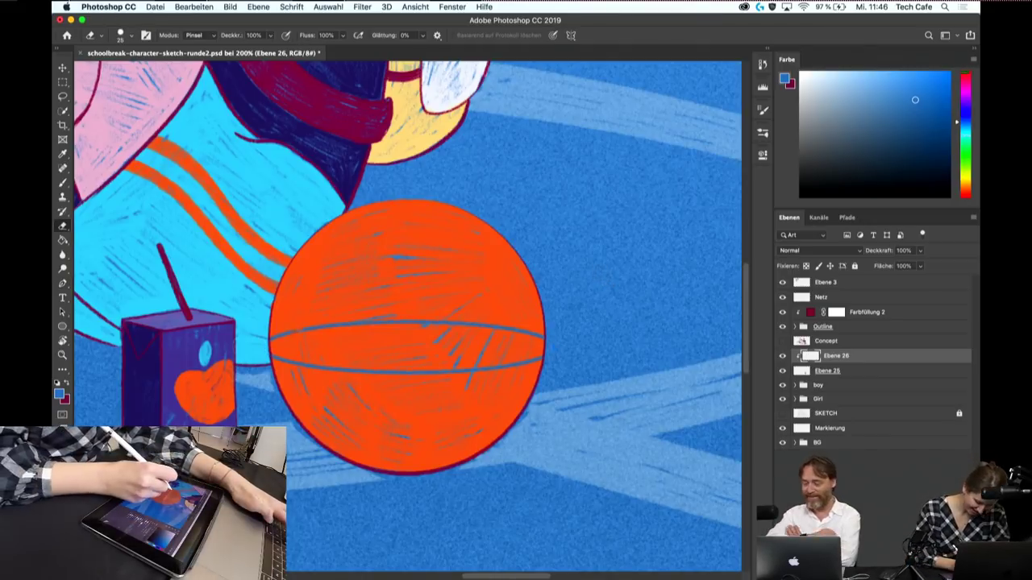
{"action": "left_click_drag", "start_coordinate": [323, 326], "coordinate": [540, 331]}
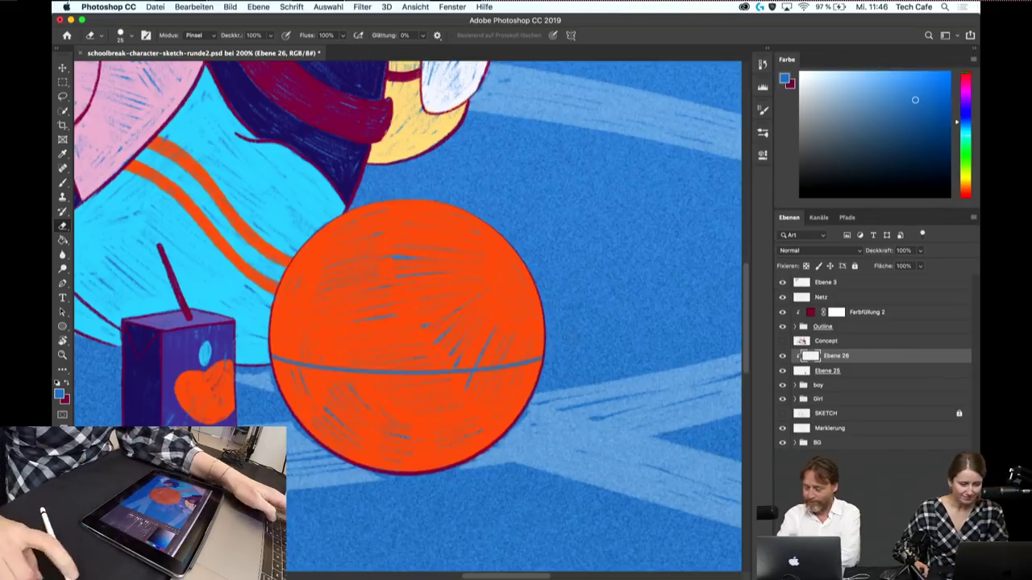
{"action": "left_click", "coordinate": [63, 327]}
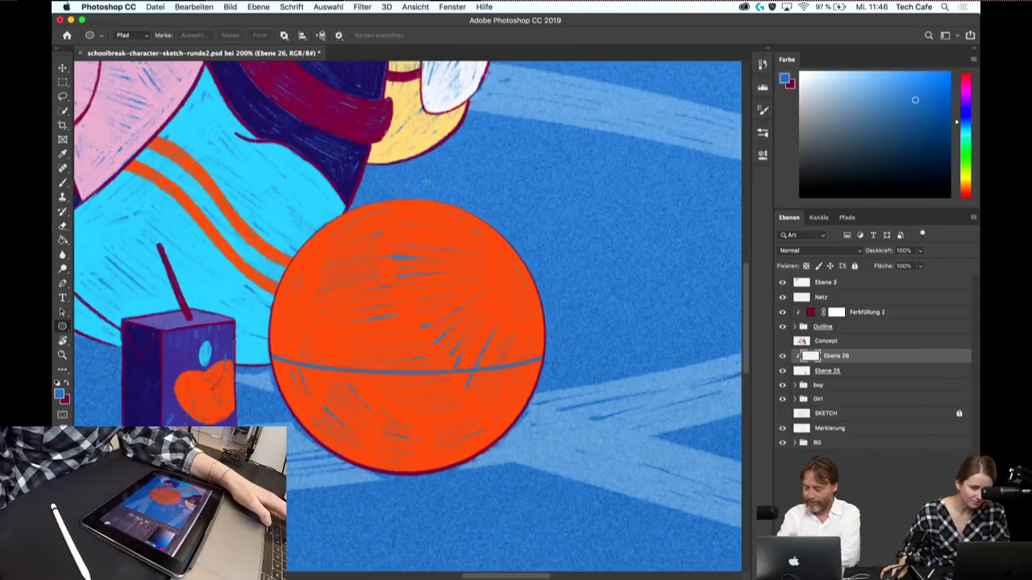
- Draw a tall narrow ellipse path and fit it to the ball's height
{"action": "left_click_drag", "start_coordinate": [382, 184], "coordinate": [485, 510]}
{"action": "key", "text": "ctrl+t"}
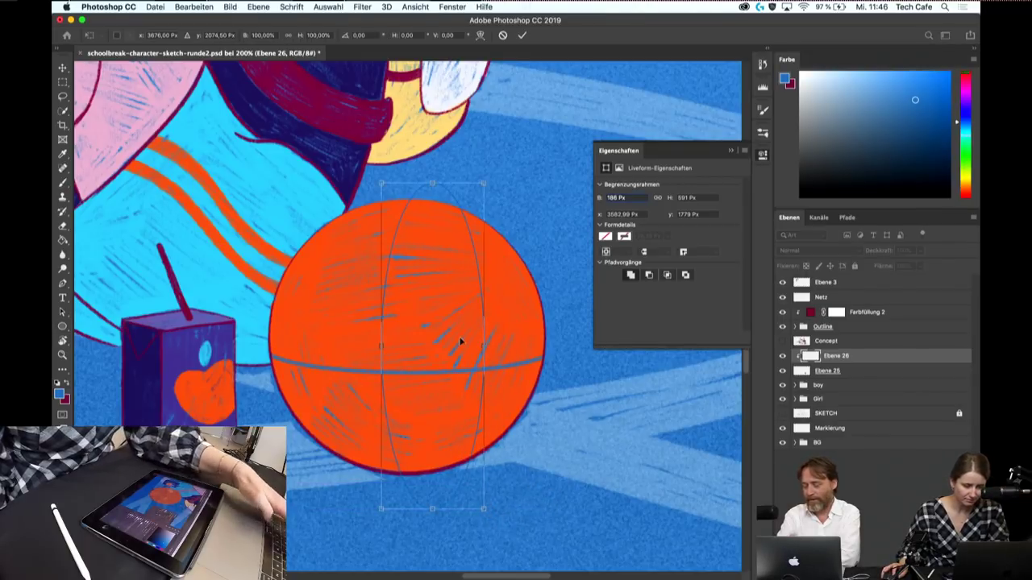
{"action": "left_click_drag", "start_coordinate": [460, 345], "coordinate": [433, 296]}
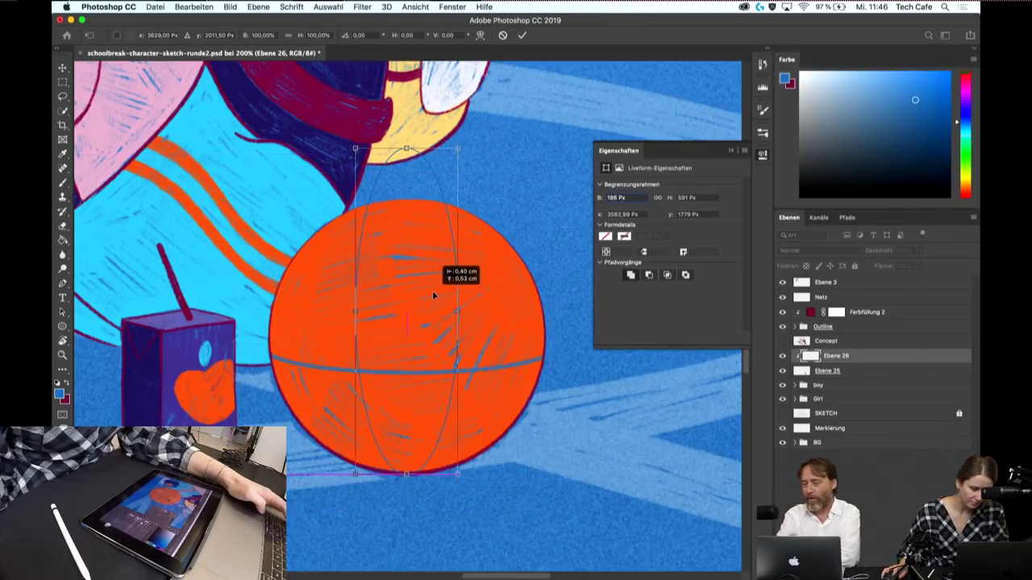
{"action": "left_click_drag", "start_coordinate": [406, 148], "coordinate": [409, 192]}
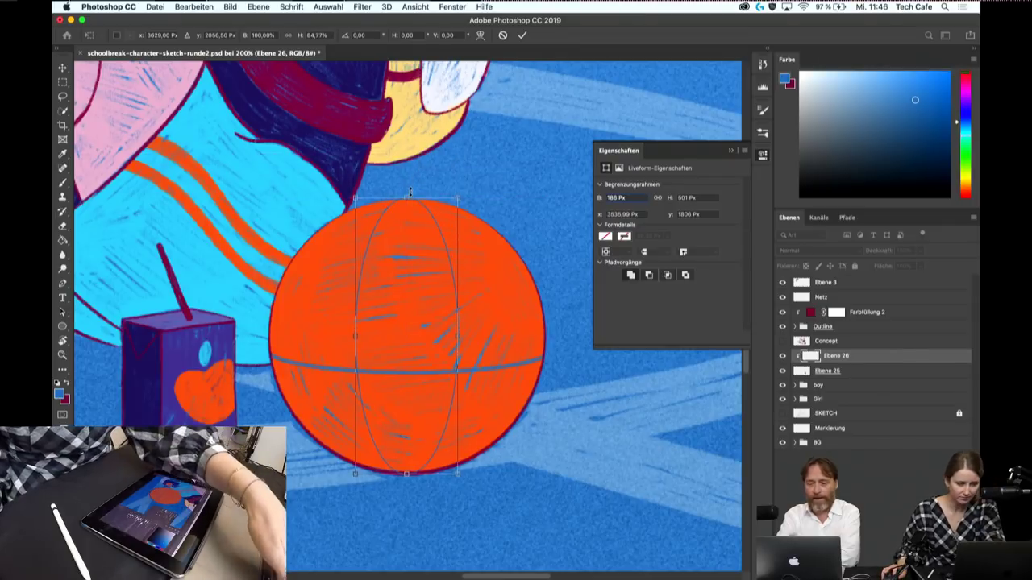
{"action": "key", "text": "Return"}
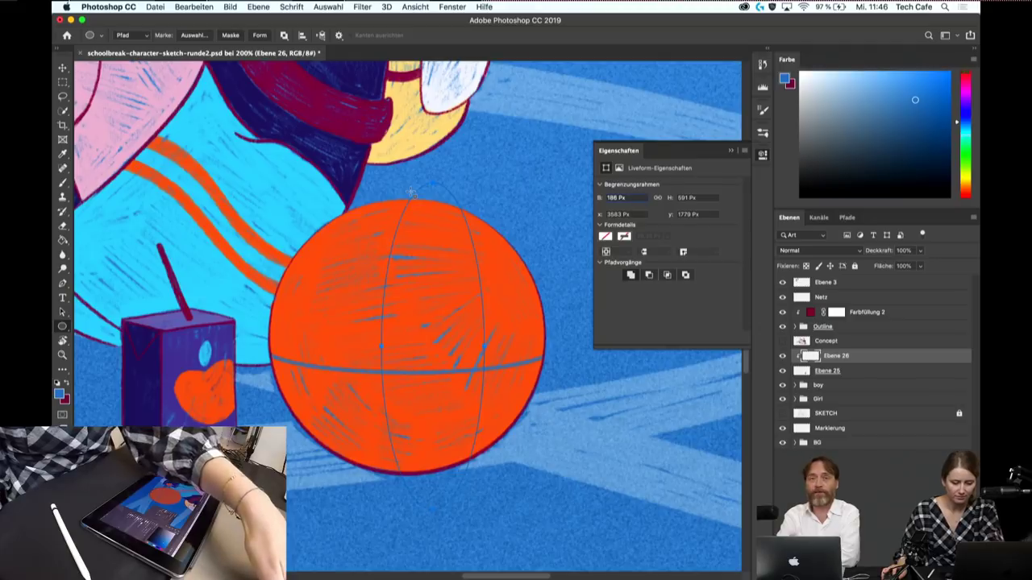
{"action": "key", "text": "Return"}
{"action": "left_click", "coordinate": [762, 155]}
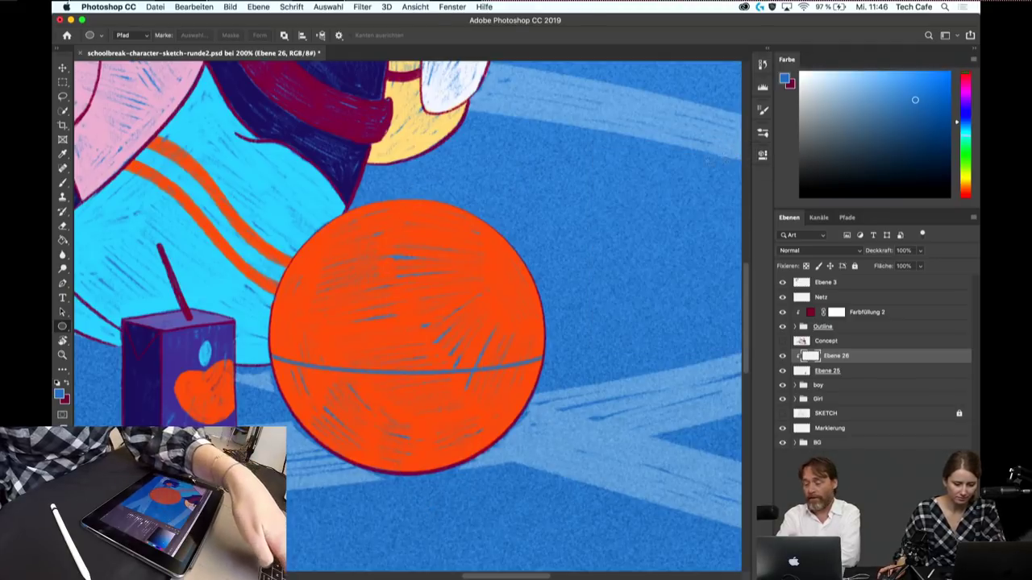
- Draw a pen path curving from the ball's top to its bottom, bending it left
{"action": "key", "text": "p"}
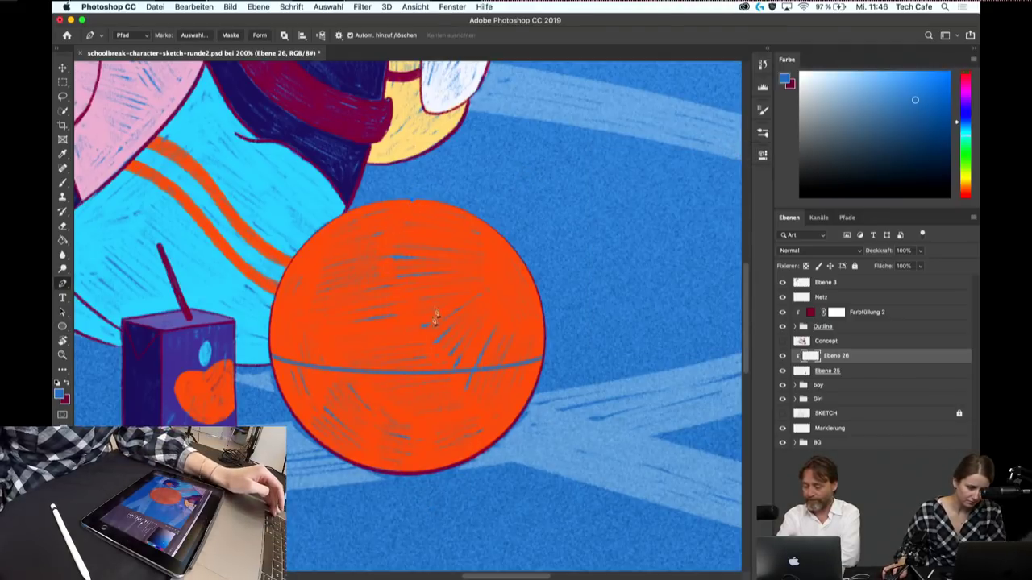
{"action": "left_click", "coordinate": [443, 194]}
{"action": "left_click", "coordinate": [381, 206]}
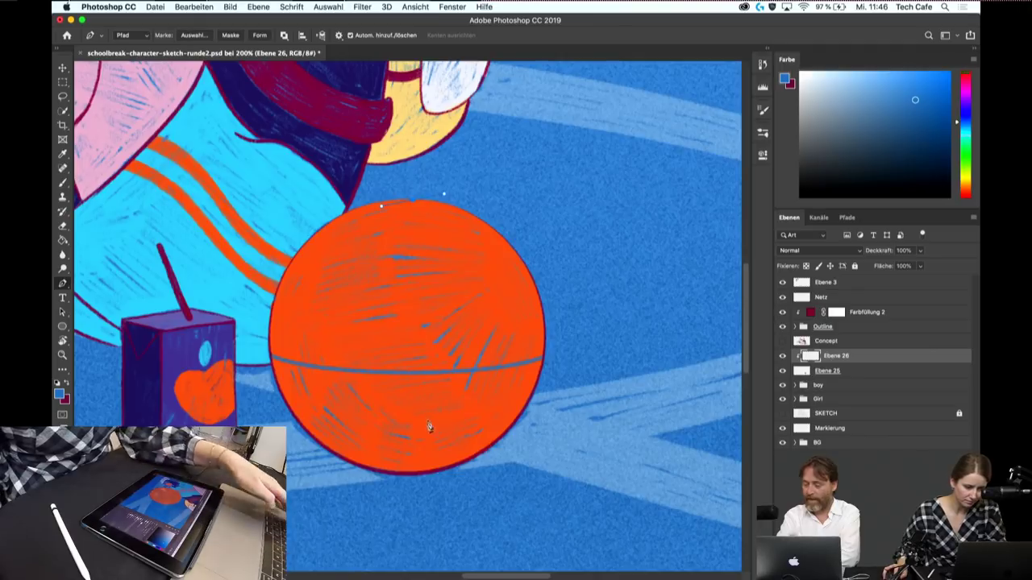
{"action": "left_click_drag", "start_coordinate": [403, 474], "coordinate": [440, 487]}
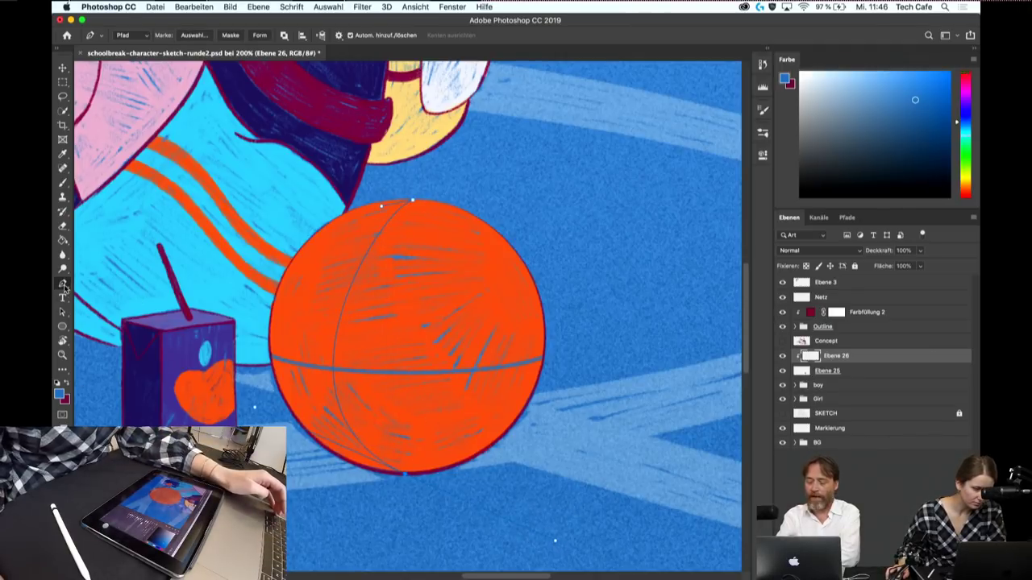
{"action": "left_click_drag", "start_coordinate": [64, 287], "coordinate": [102, 336]}
{"action": "left_click_drag", "start_coordinate": [381, 207], "coordinate": [337, 203]}
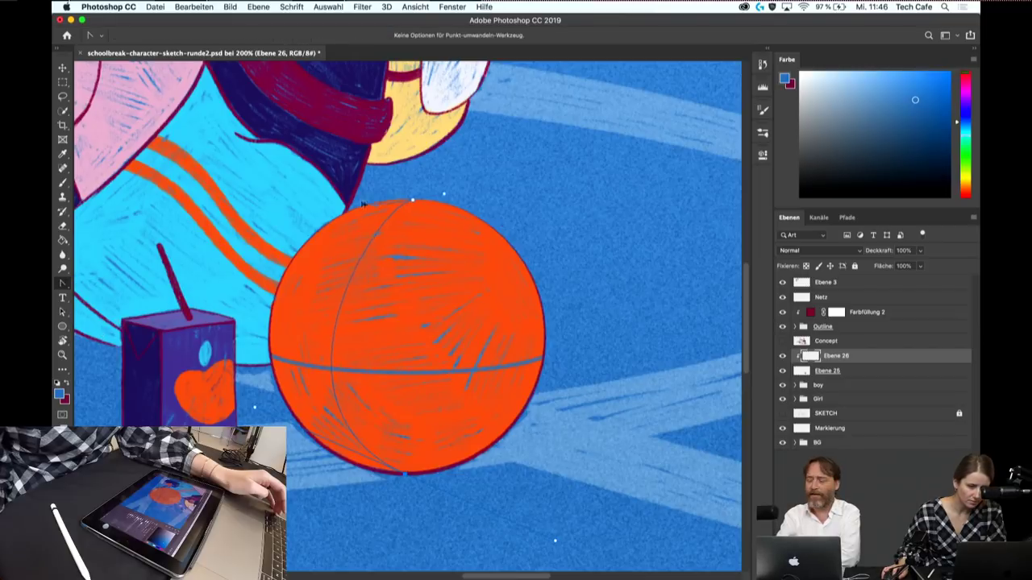
- Fine-tune the seam path's top and bottom anchors and its top curve handle
{"action": "key", "text": "a"}
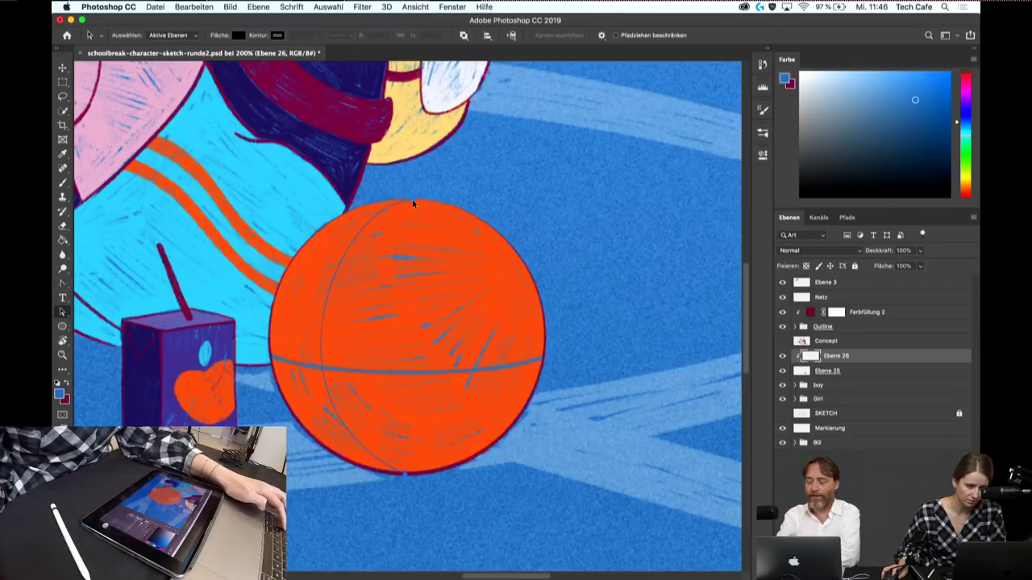
{"action": "left_click", "coordinate": [414, 200]}
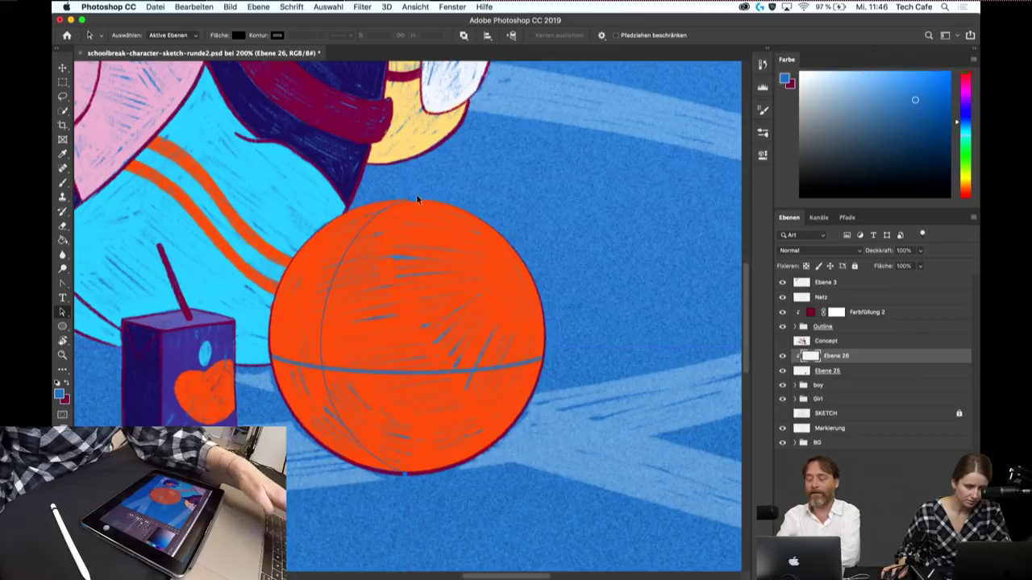
{"action": "right_click", "coordinate": [70, 315]}
{"action": "left_click", "coordinate": [85, 321]}
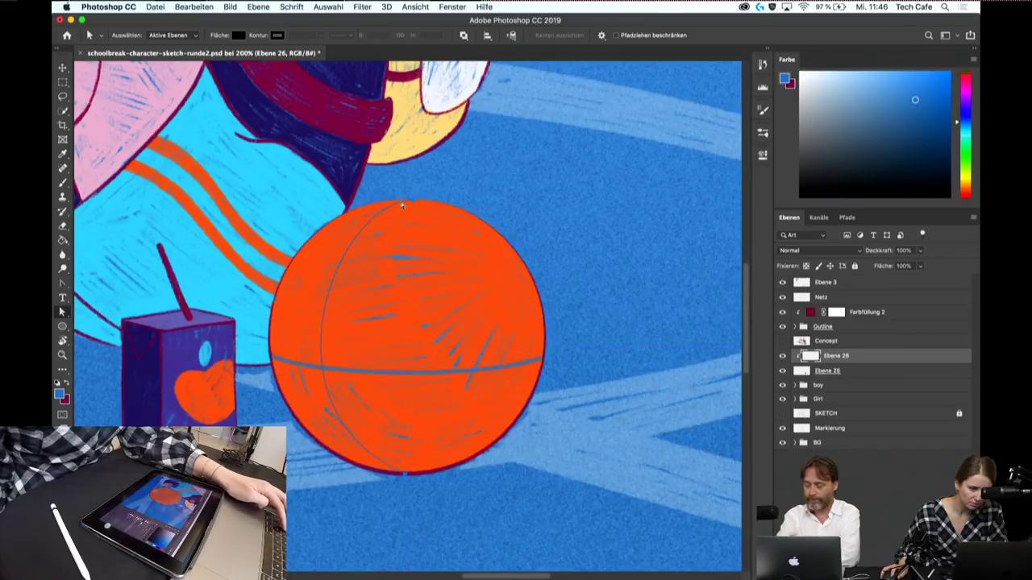
{"action": "left_click_drag", "start_coordinate": [412, 205], "coordinate": [411, 198]}
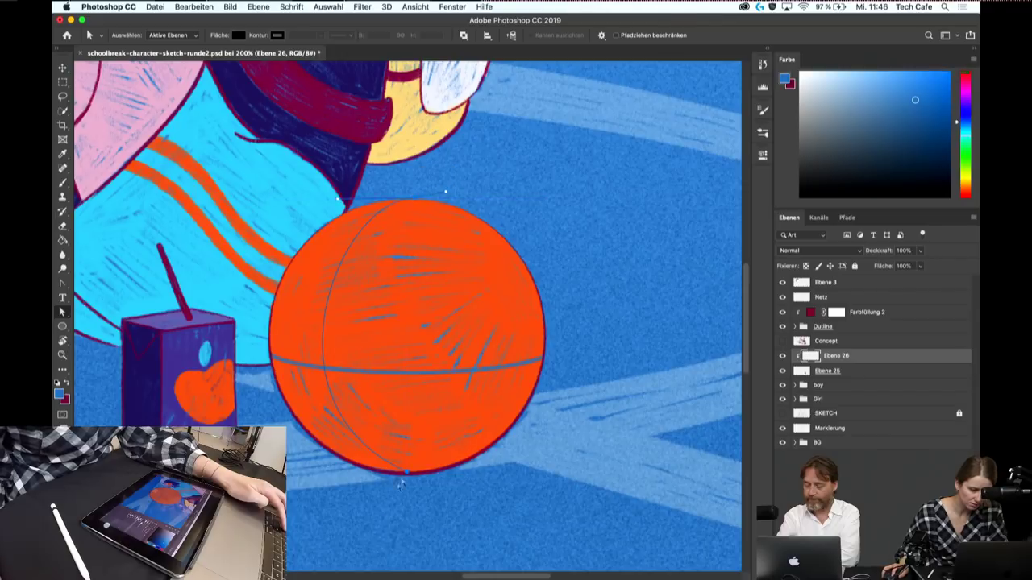
{"action": "left_click_drag", "start_coordinate": [406, 477], "coordinate": [407, 482]}
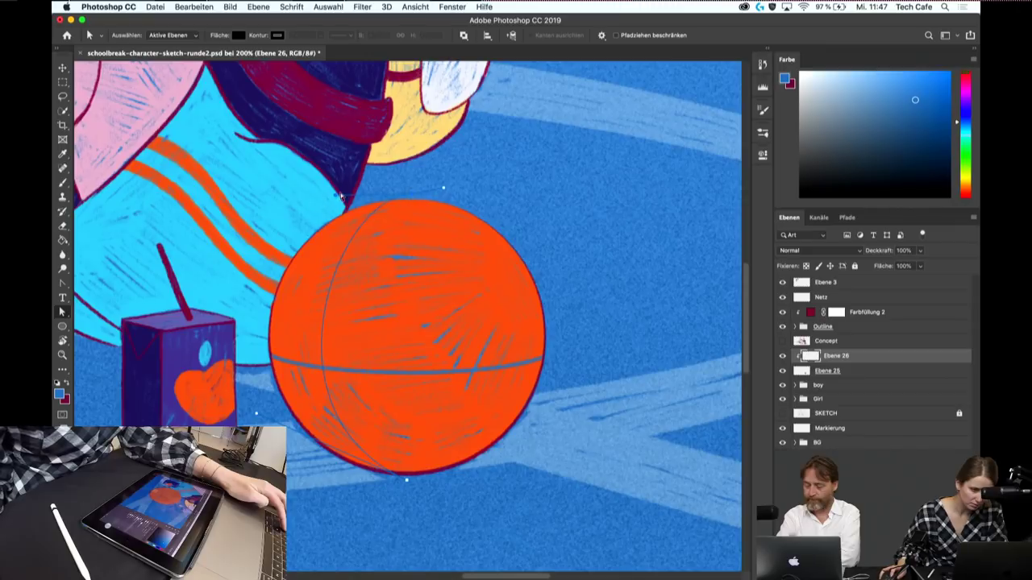
{"action": "left_click_drag", "start_coordinate": [337, 199], "coordinate": [325, 203]}
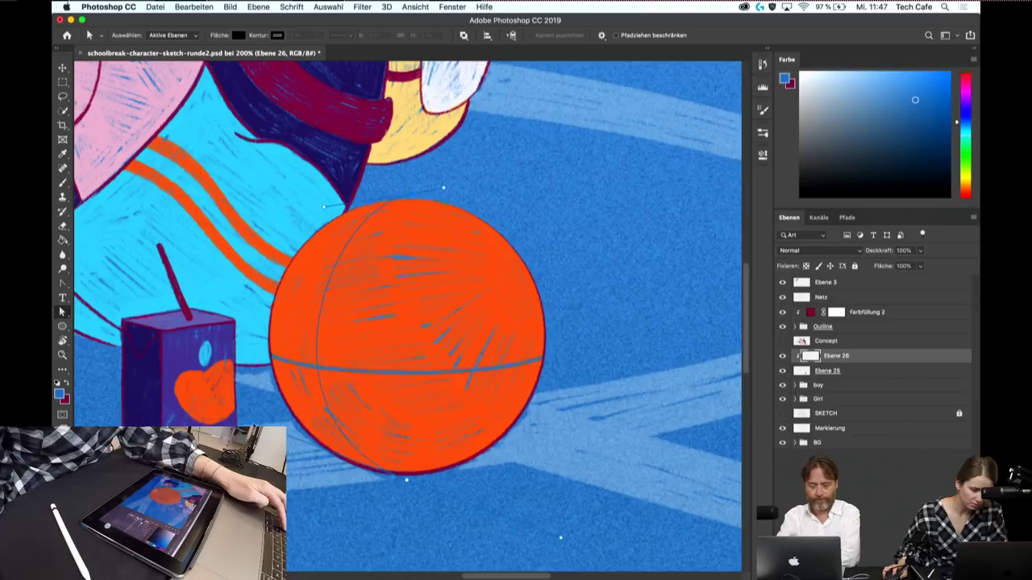
- Stroke the curved seam path with the blue brush using Pfadkontur füllen
{"action": "key", "text": "p"}
{"action": "right_click", "coordinate": [386, 353]}
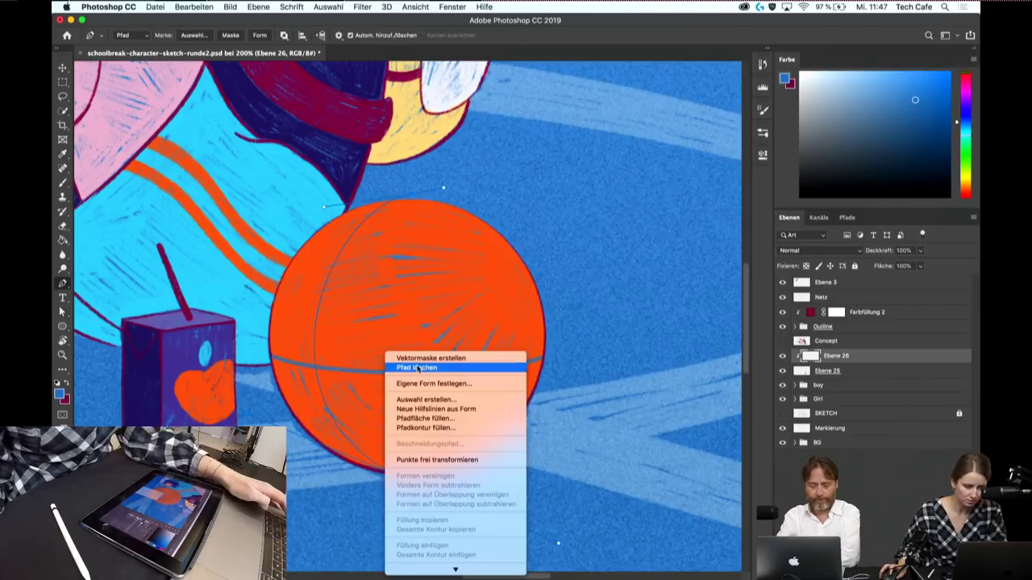
{"action": "left_click", "coordinate": [436, 428]}
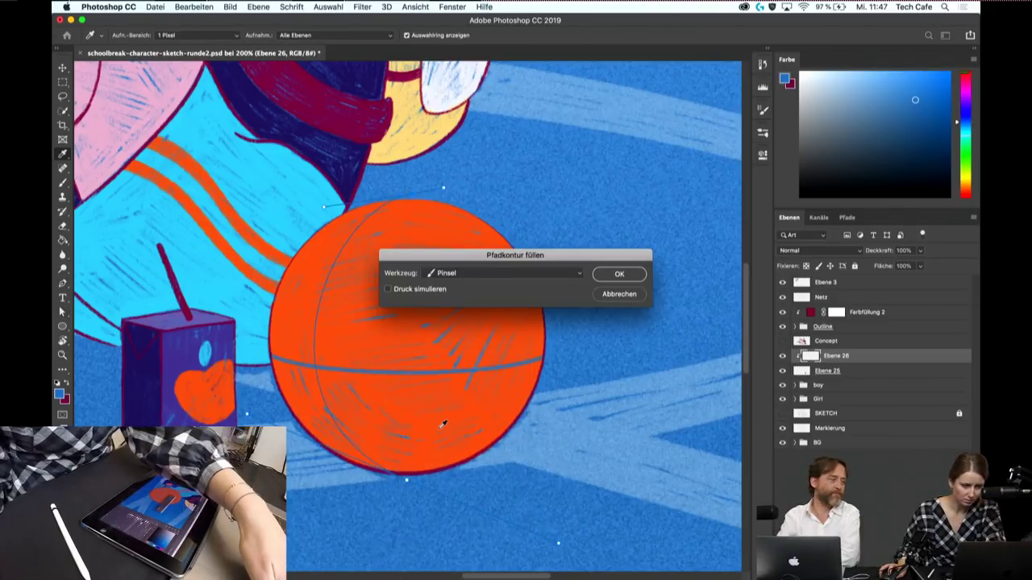
{"action": "key", "text": "Return"}
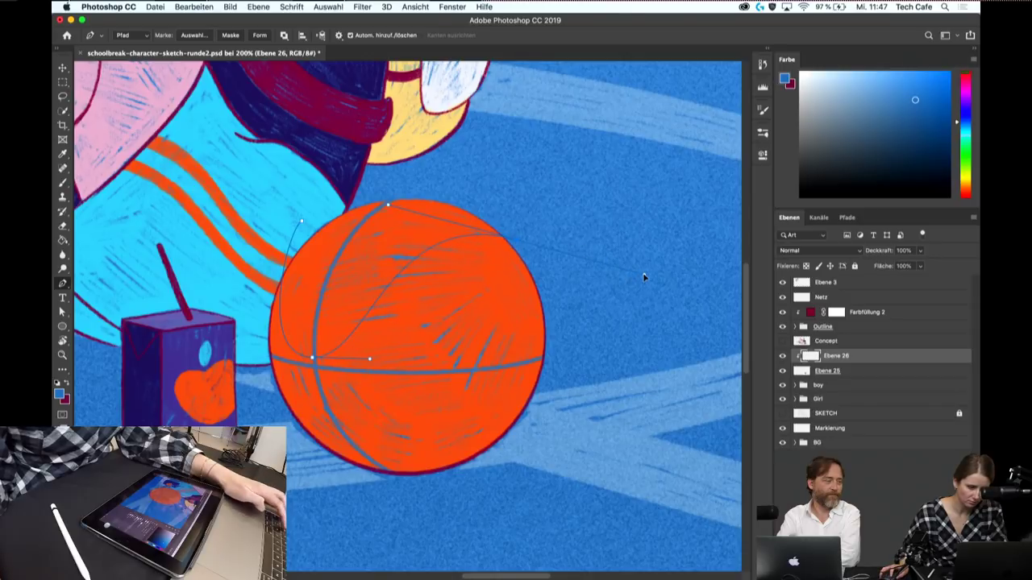
- Reshape the new path's anchors and handles along the ball's upper left
{"action": "key", "text": "a"}
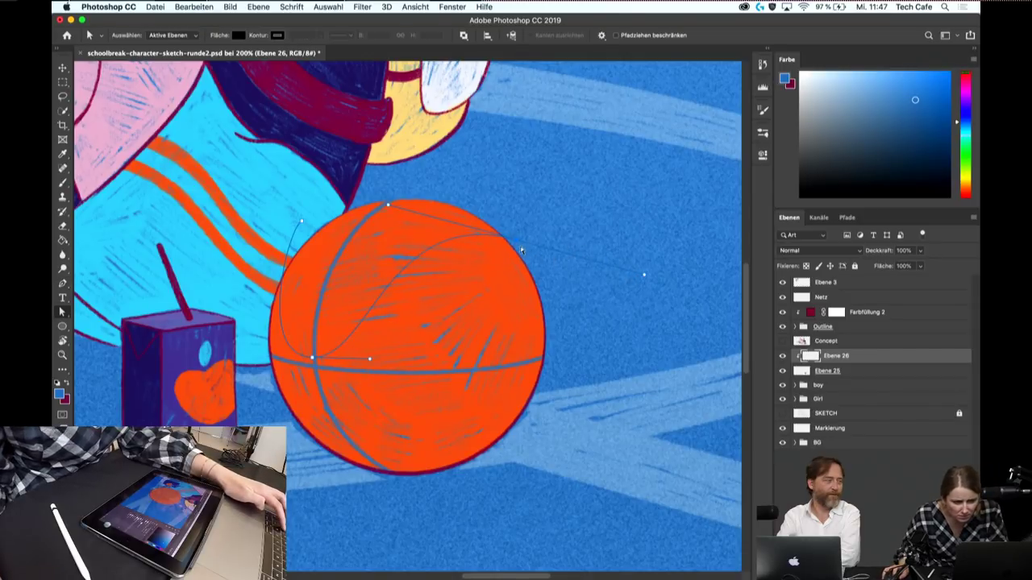
{"action": "key", "text": "shift+Right"}
{"action": "key", "text": "shift+Right"}
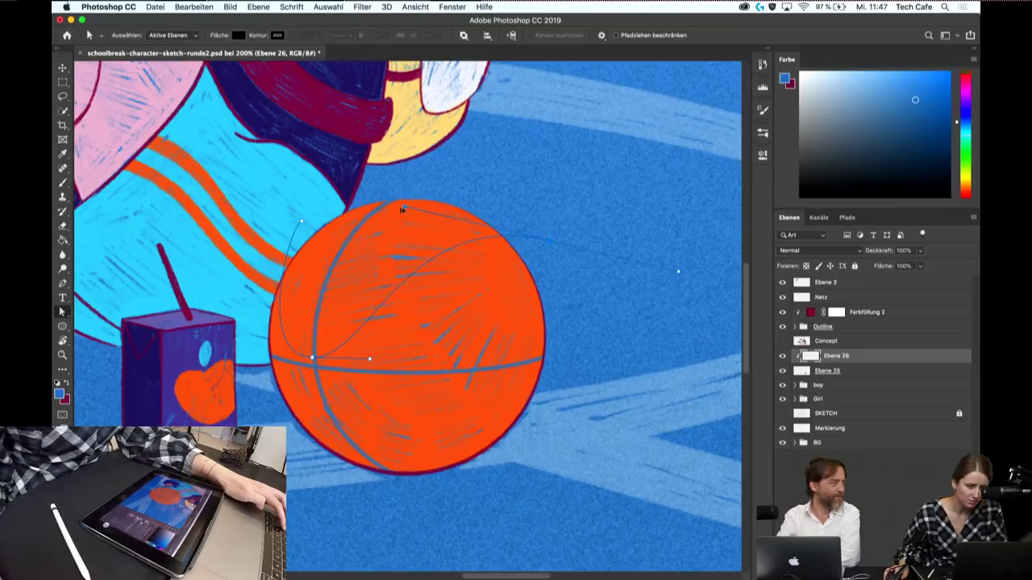
{"action": "left_click_drag", "start_coordinate": [402, 210], "coordinate": [388, 209]}
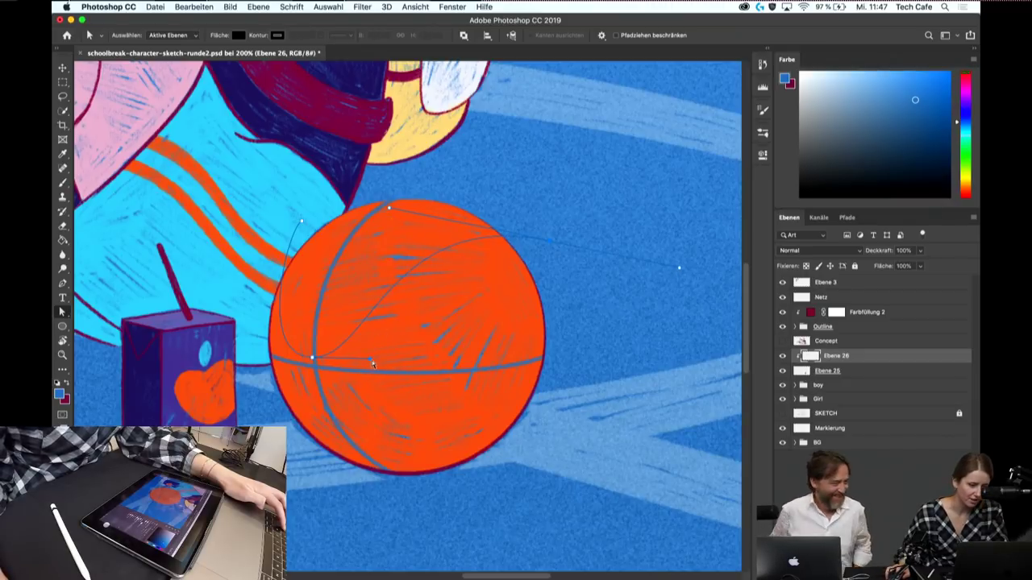
{"action": "left_click", "coordinate": [312, 360]}
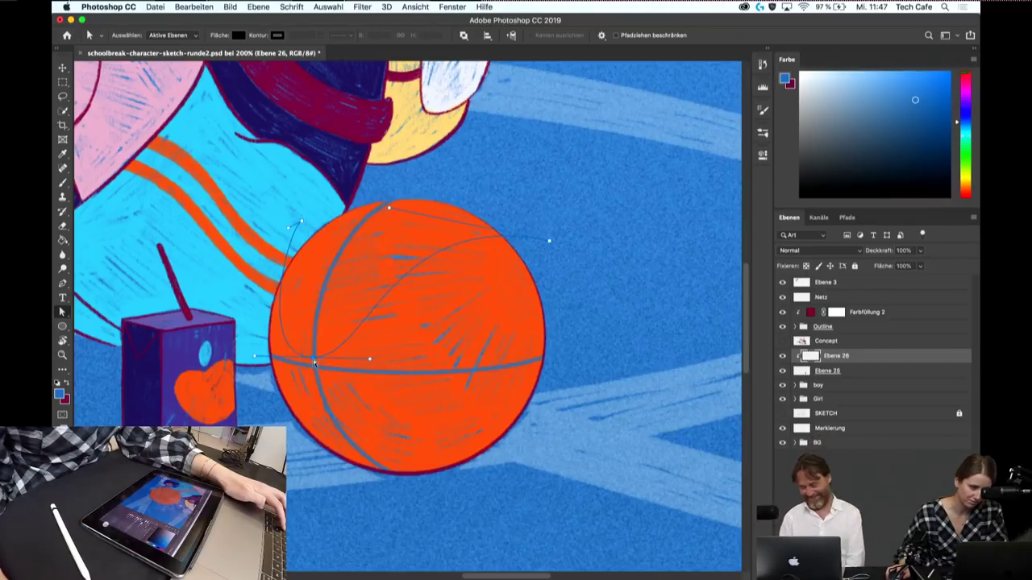
{"action": "left_click_drag", "start_coordinate": [314, 364], "coordinate": [391, 364]}
{"action": "left_click_drag", "start_coordinate": [306, 219], "coordinate": [308, 234]}
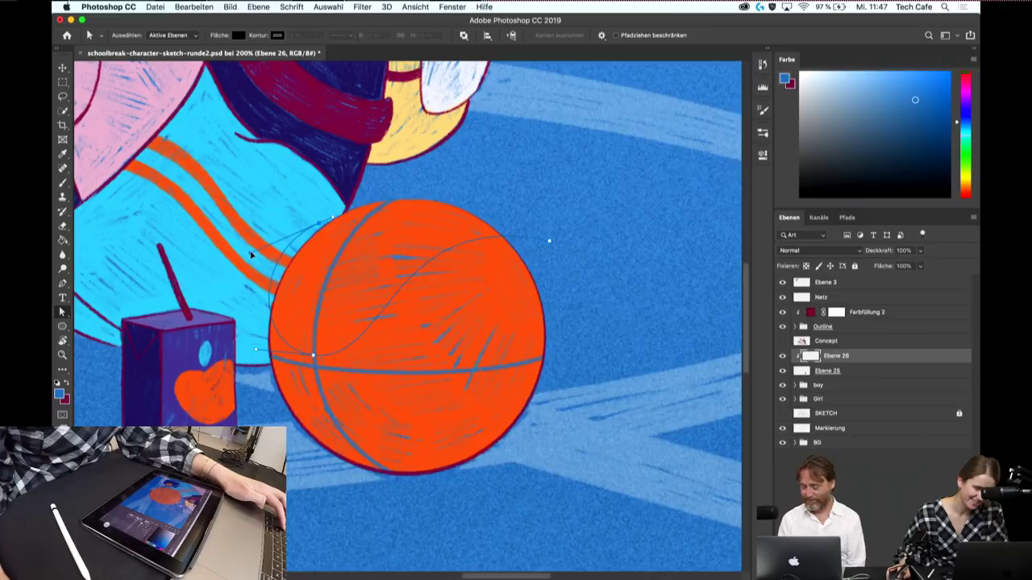
{"action": "left_click_drag", "start_coordinate": [257, 257], "coordinate": [268, 257]}
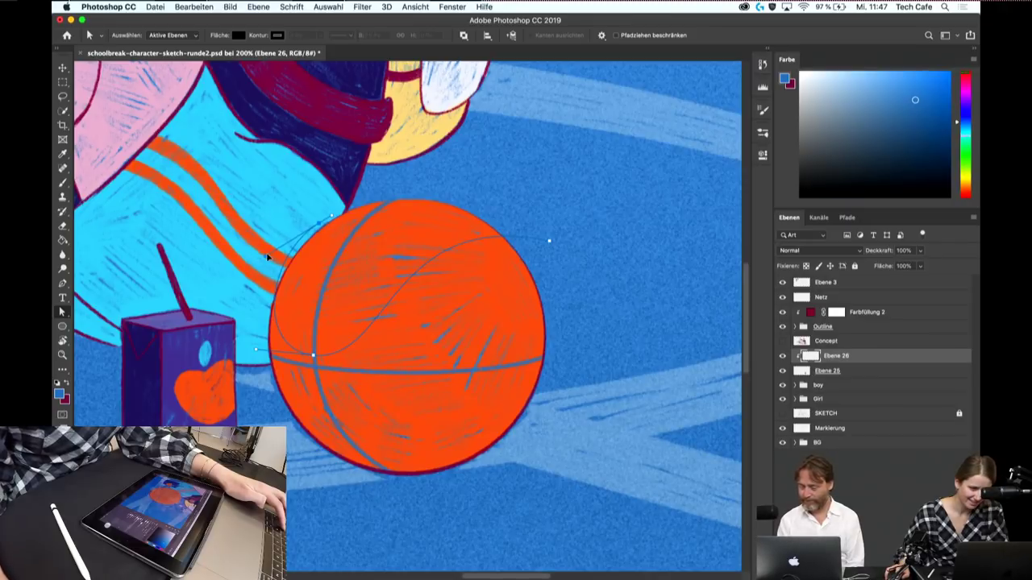
{"action": "left_click_drag", "start_coordinate": [324, 227], "coordinate": [327, 216]}
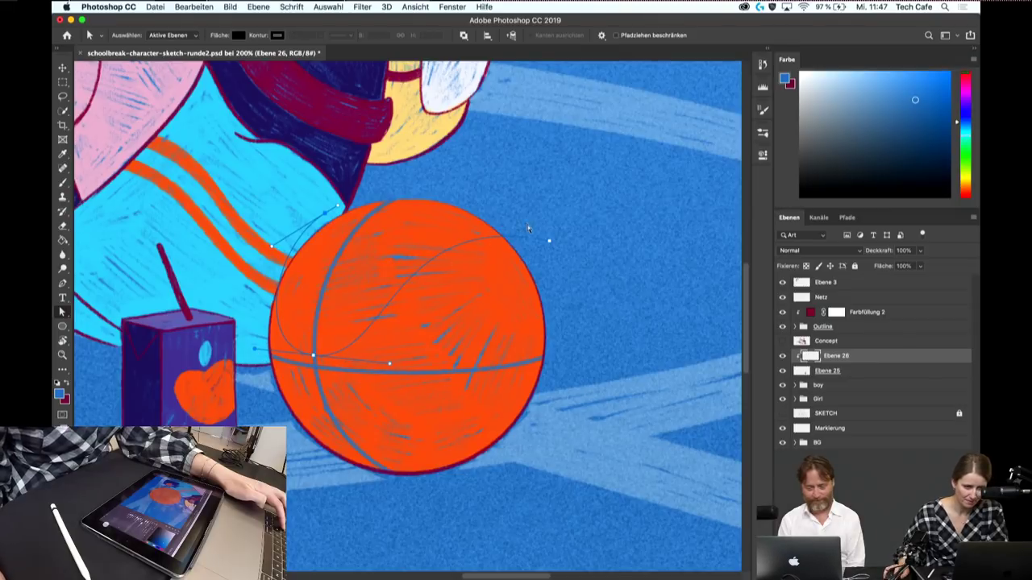
{"action": "left_click", "coordinate": [375, 217]}
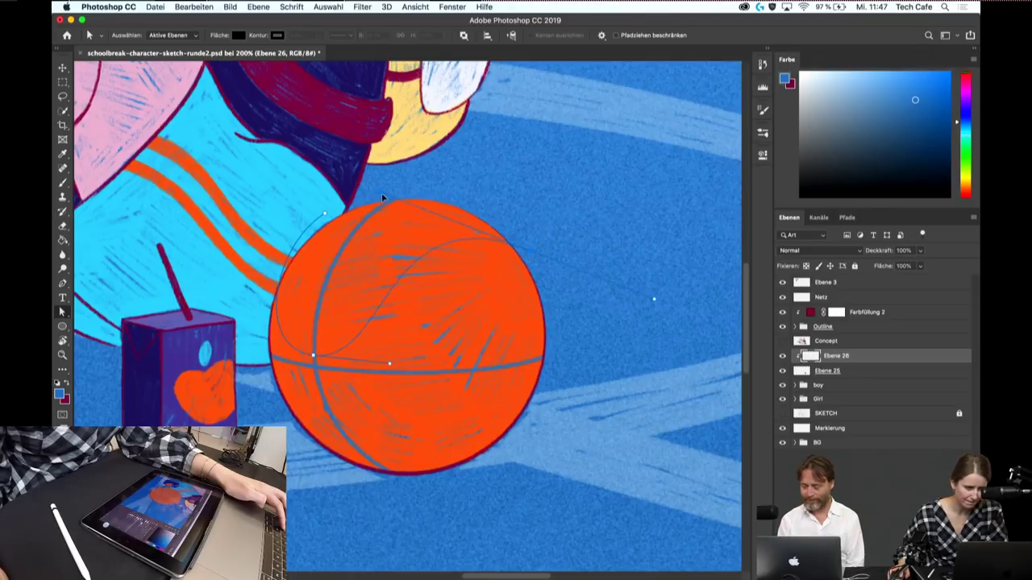
- Stroke the subpath with the blue brush to paint the S-shaped seam
{"action": "key", "text": "p"}
{"action": "right_click", "coordinate": [444, 235]}
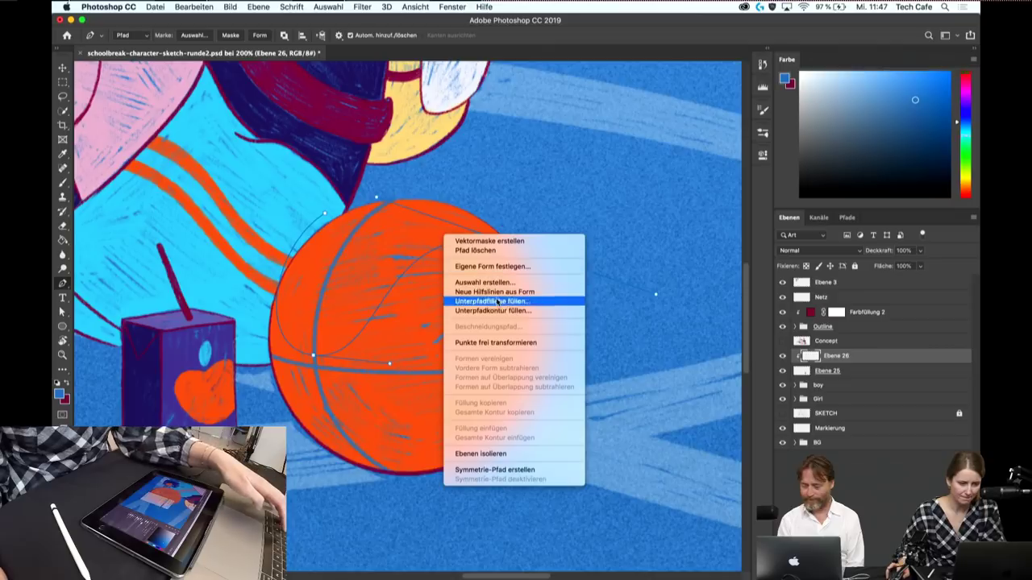
{"action": "left_click", "coordinate": [501, 311]}
{"action": "key", "text": "Return"}
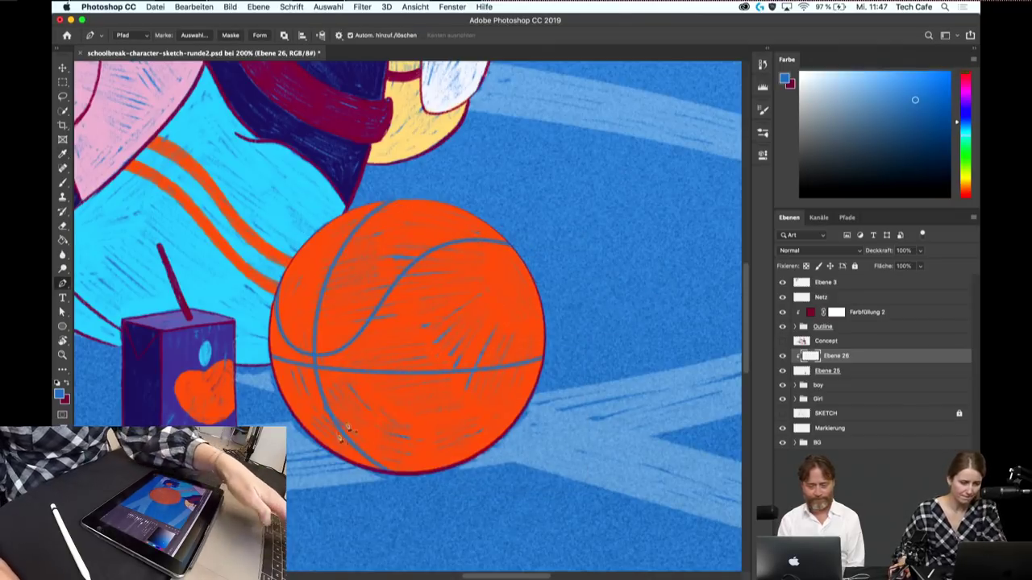
- Start a lower seam path near the ball's bottom and adjust its curve
{"action": "left_click", "coordinate": [316, 476]}
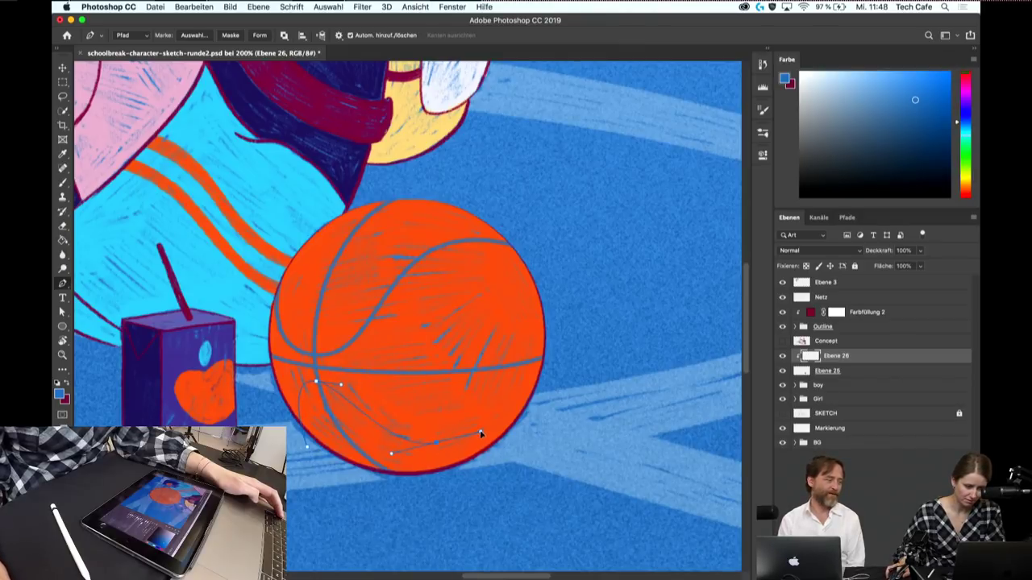
{"action": "key", "text": "a"}
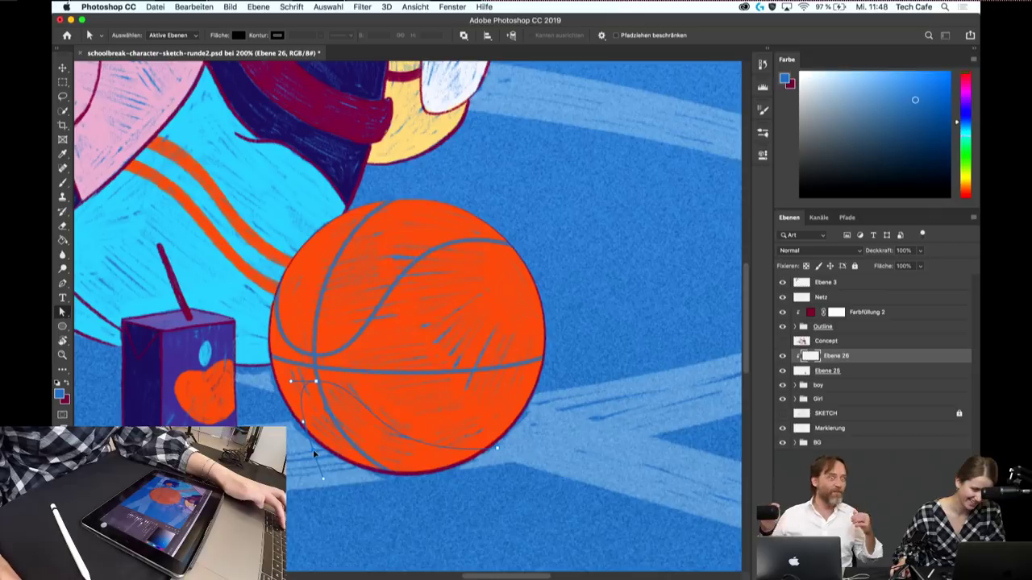
{"action": "left_click_drag", "start_coordinate": [371, 383], "coordinate": [303, 419]}
{"action": "key", "text": "ctrl+z"}
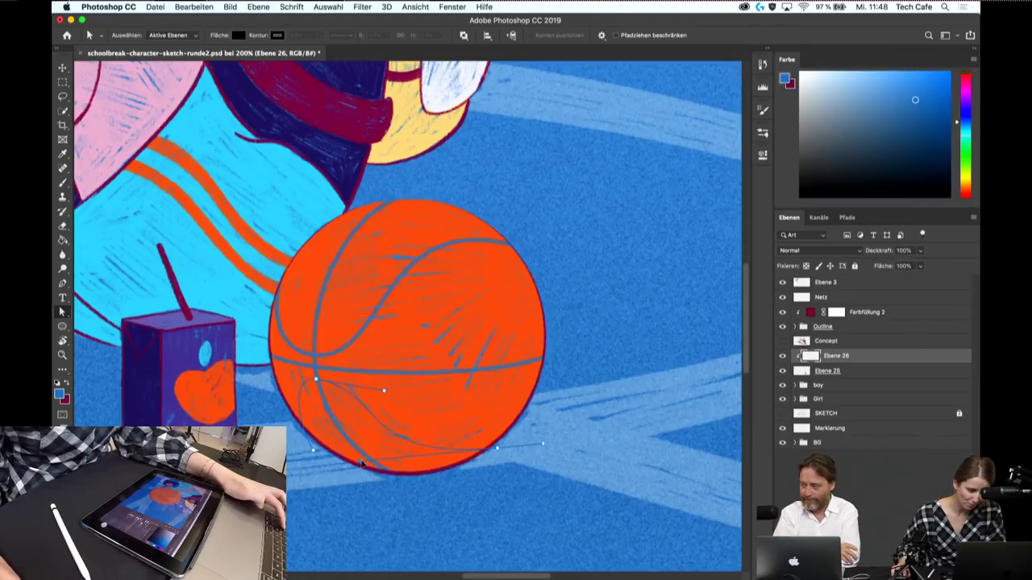
{"action": "left_click", "coordinate": [499, 447]}
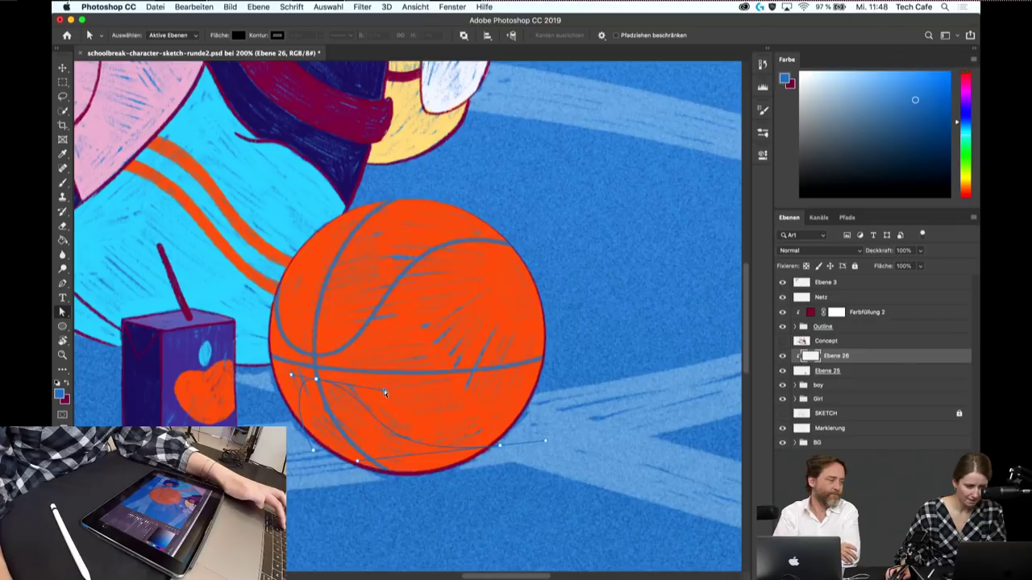
{"action": "left_click_drag", "start_coordinate": [383, 390], "coordinate": [384, 384]}
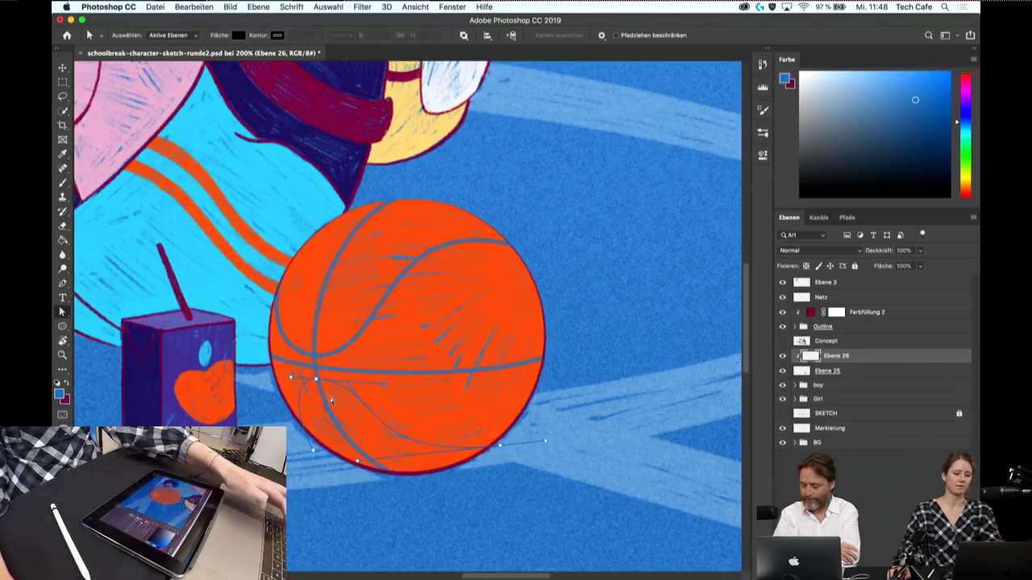
- Stroke the lower seam in blue, restore it with redo, and save the file
{"action": "right_click", "coordinate": [338, 395]}
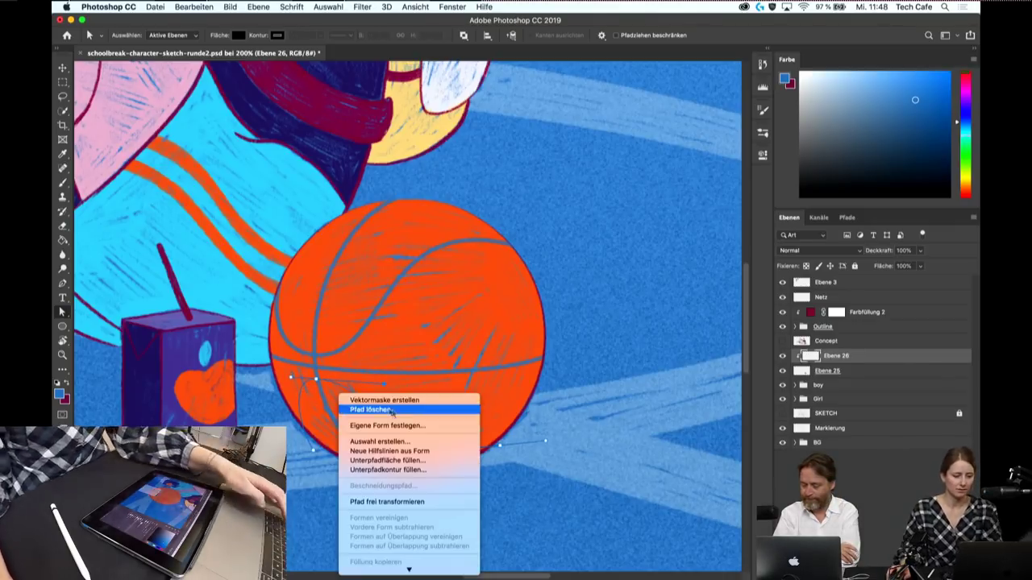
{"action": "left_click", "coordinate": [416, 469]}
{"action": "key", "text": "Return"}
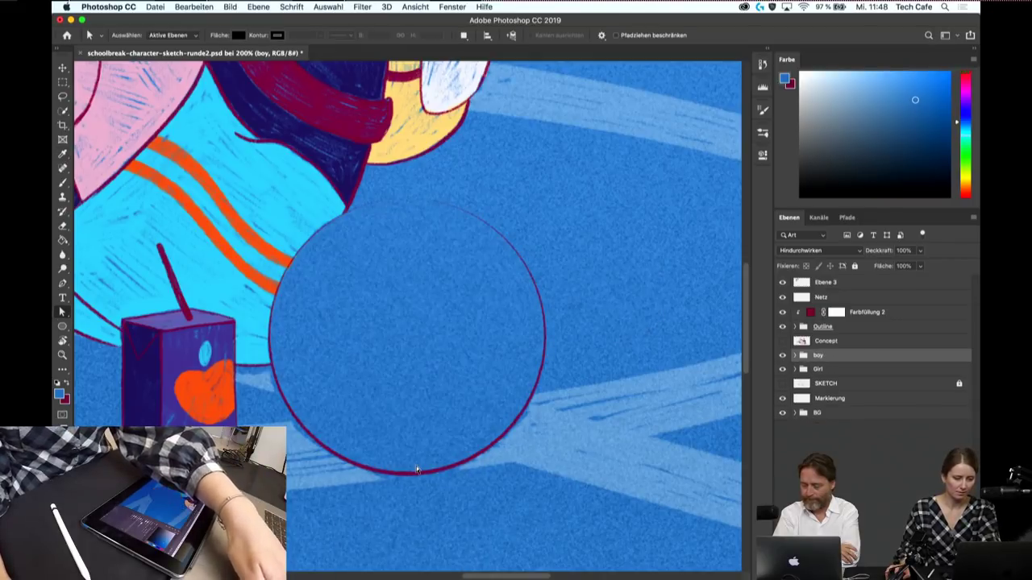
{"action": "key", "text": "ctrl+shift+z"}
{"action": "key", "text": "ctrl+shift+z"}
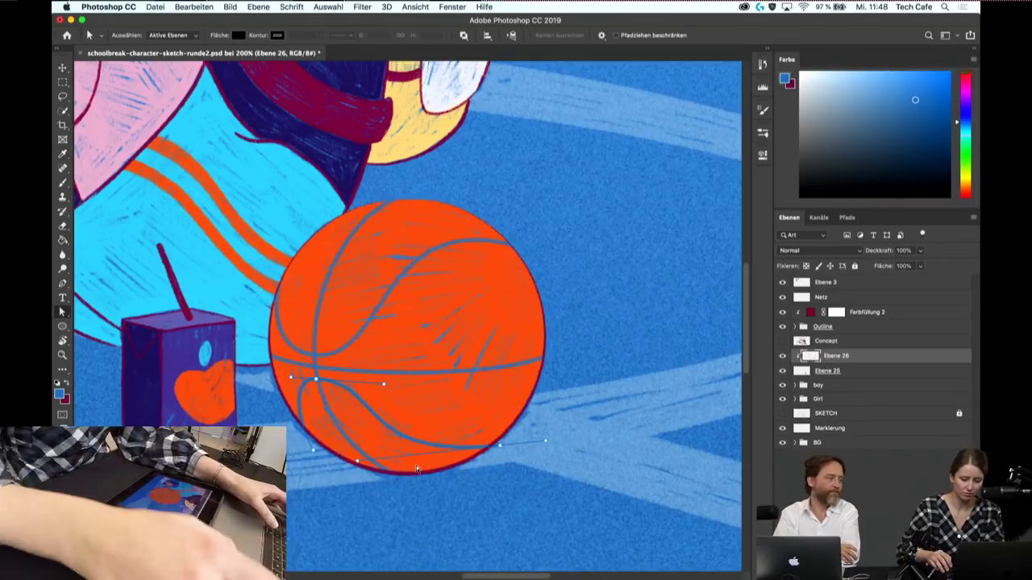
{"action": "key", "text": "ctrl+s"}
{"action": "key", "text": "ctrl+minus"}
{"action": "key", "text": "ctrl+minus"}
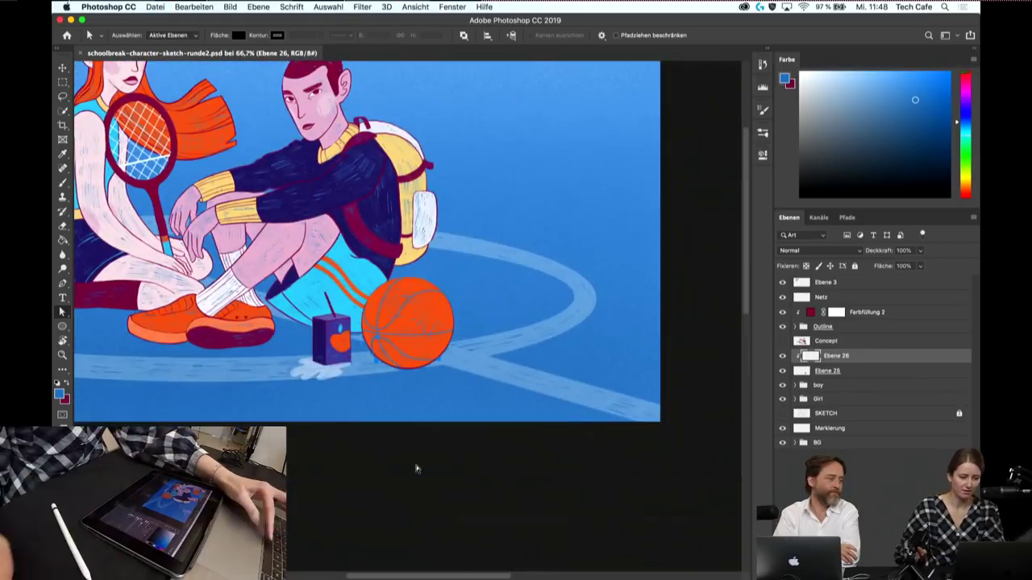
- Select Ebene 25, zoom in near the girl, and toggle the Concept layer's visibility
{"action": "key", "text": "ctrl+s"}
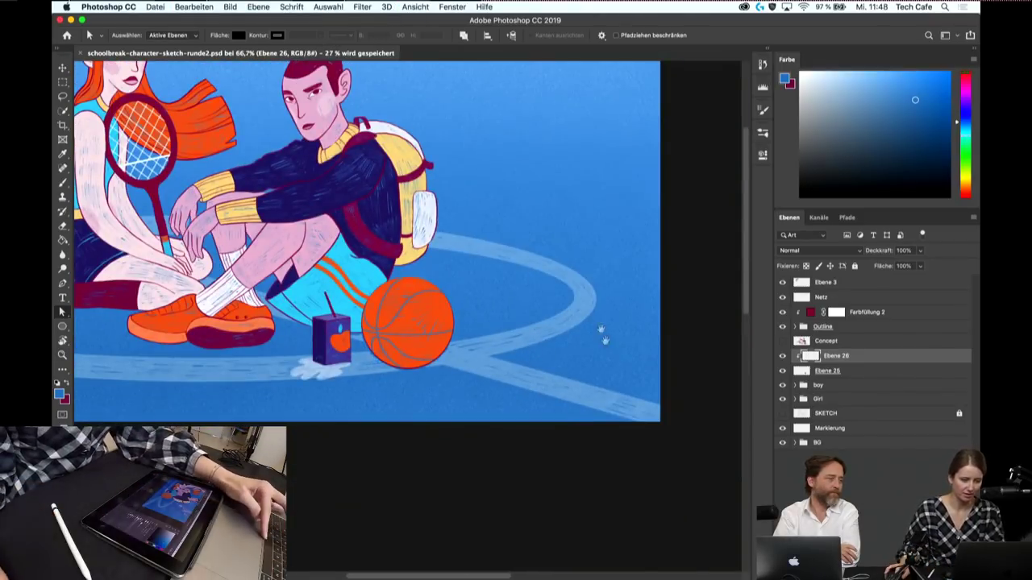
{"action": "left_click_drag", "start_coordinate": [600, 331], "coordinate": [553, 366]}
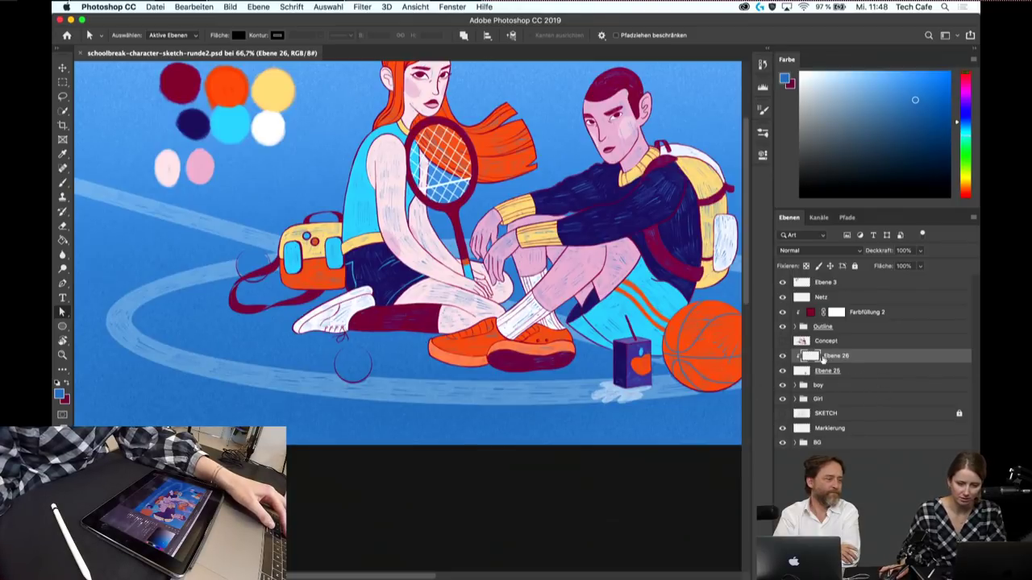
{"action": "left_click", "coordinate": [839, 370]}
{"action": "key", "text": "z"}
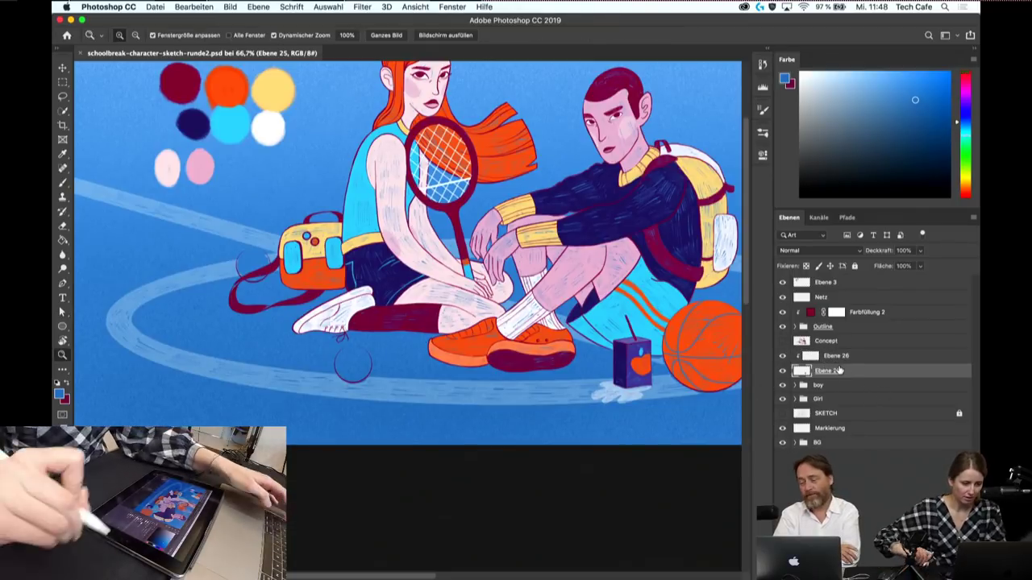
{"action": "left_click_drag", "start_coordinate": [458, 332], "coordinate": [492, 332]}
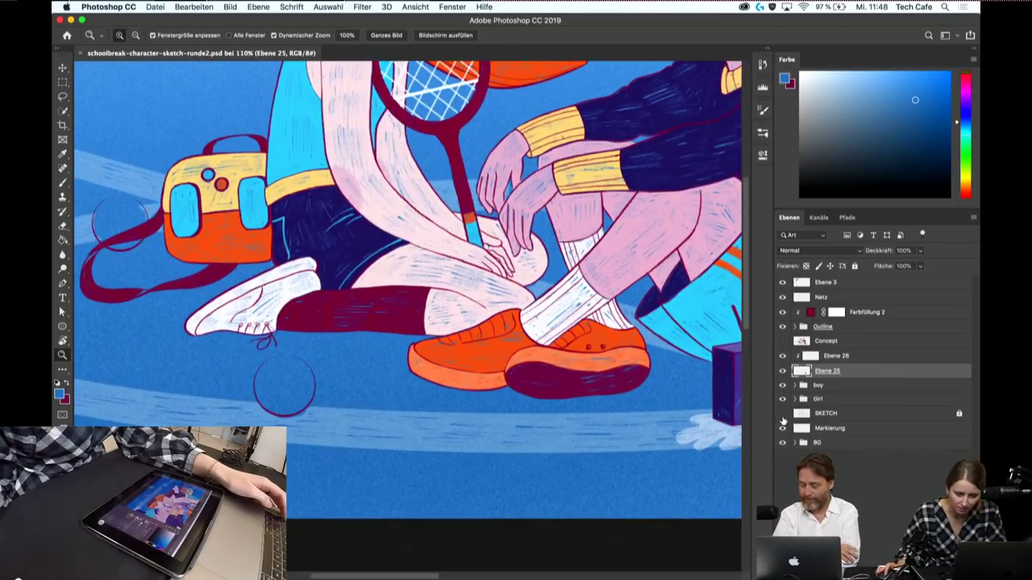
{"action": "left_click", "coordinate": [782, 341]}
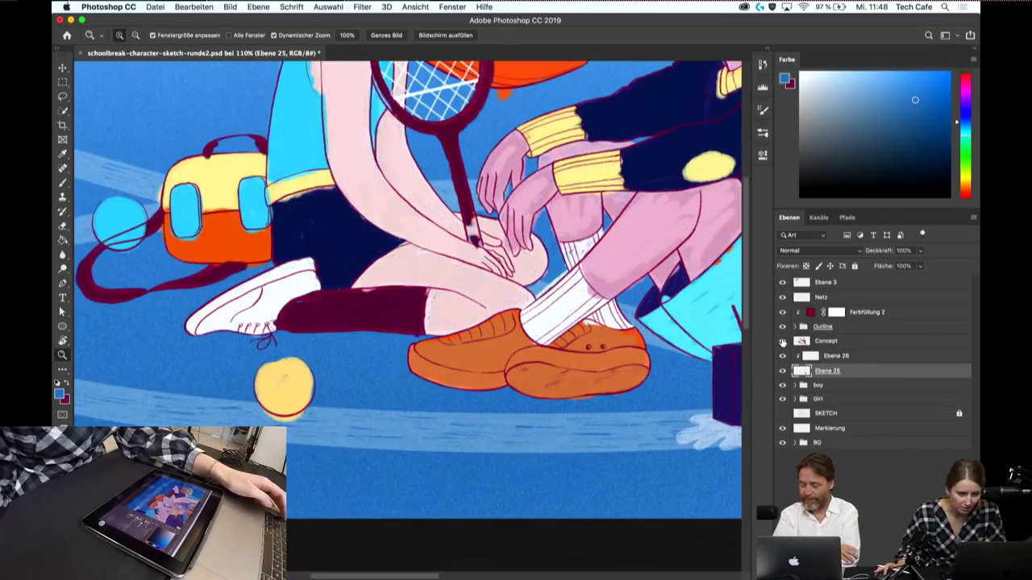
{"action": "left_click", "coordinate": [782, 341]}
- Pick the pale yellow swatch and zoom in on the circle under the shoe
{"action": "scroll", "coordinate": [242, 242], "scroll_direction": "up", "scroll_amount": 5}
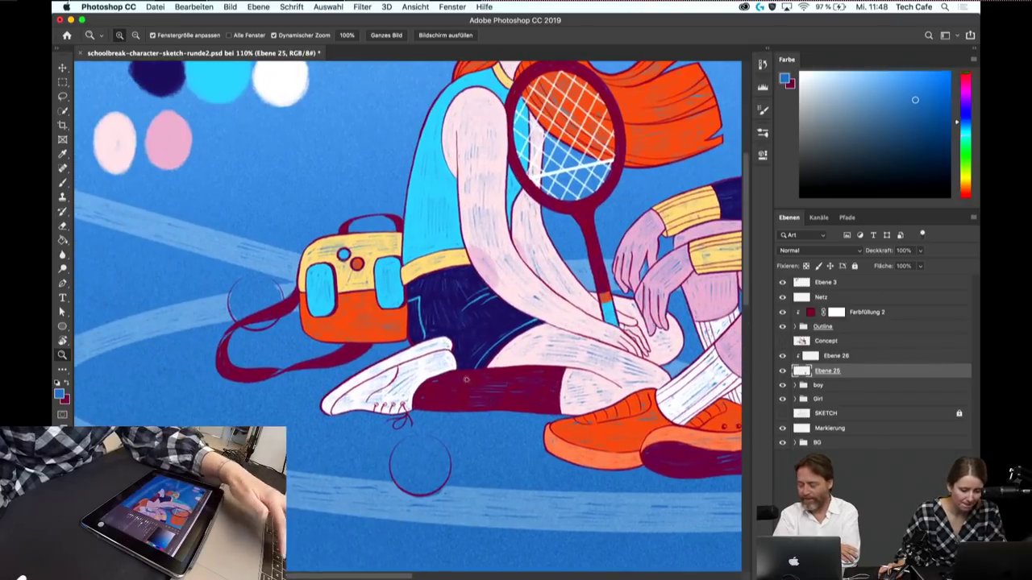
{"action": "key", "text": "b"}
{"action": "left_click_drag", "start_coordinate": [277, 185], "coordinate": [415, 276]}
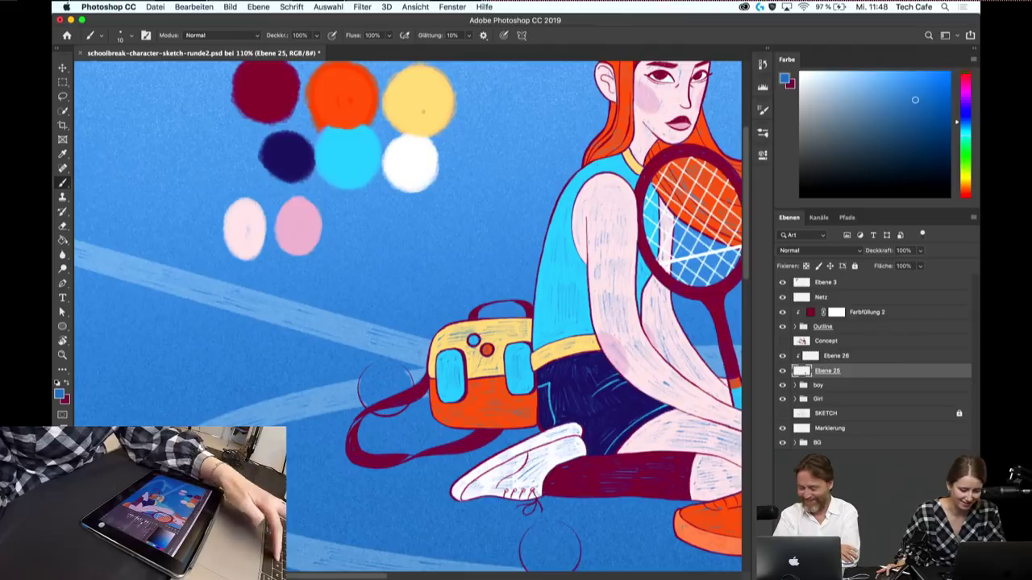
{"action": "left_click", "coordinate": [421, 103], "text": "alt"}
{"action": "left_click_drag", "start_coordinate": [511, 436], "coordinate": [443, 355]}
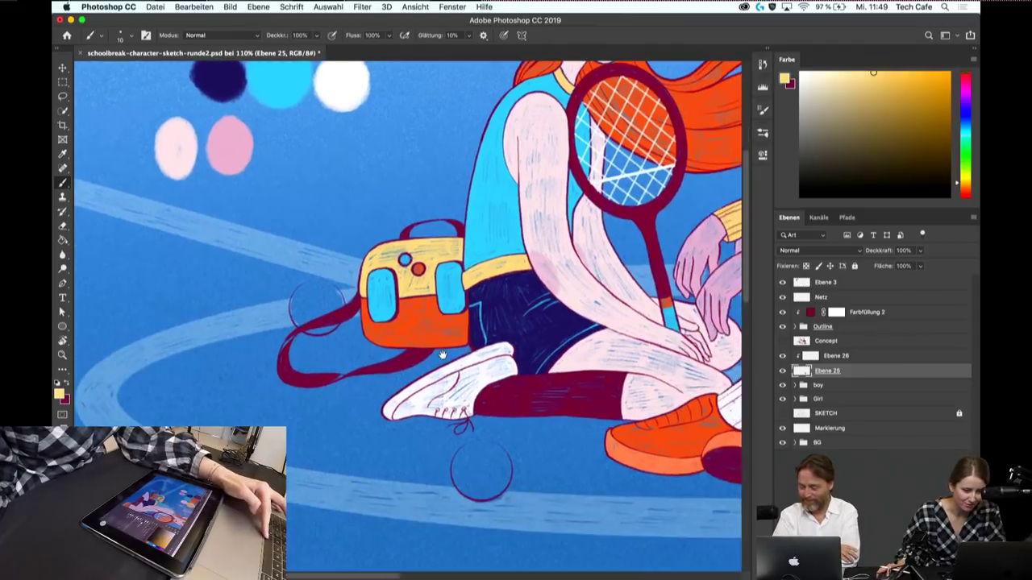
{"action": "key", "text": "z"}
{"action": "left_click", "coordinate": [478, 478]}
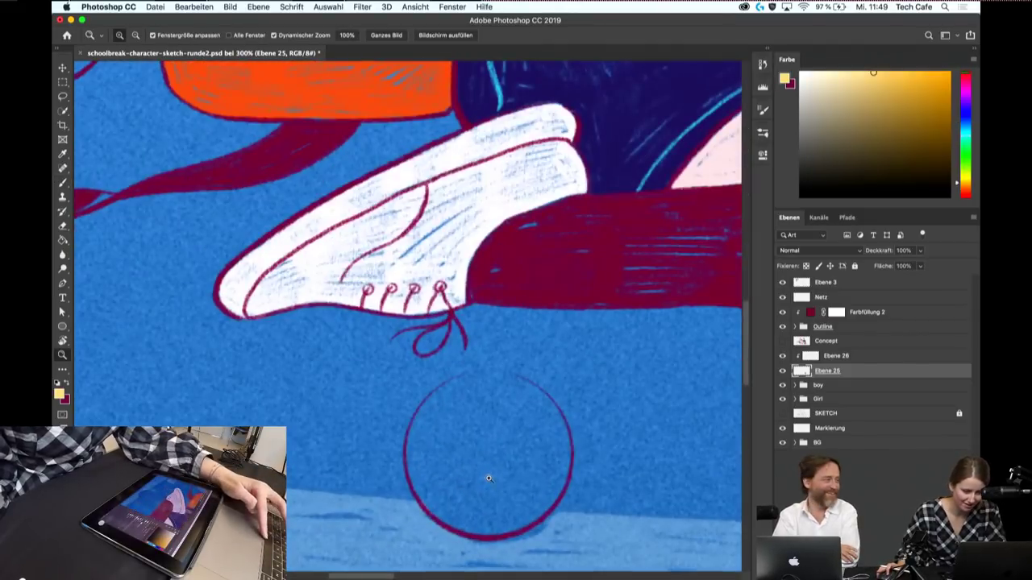
- Paint yellow into the circle's left side and bottom edge at brush sizes 20 and 10
{"action": "left_click_drag", "start_coordinate": [460, 433], "coordinate": [426, 382]}
{"action": "key", "text": "b"}
{"action": "scroll", "coordinate": [407, 316], "scroll_direction": "down", "scroll_amount": 5}
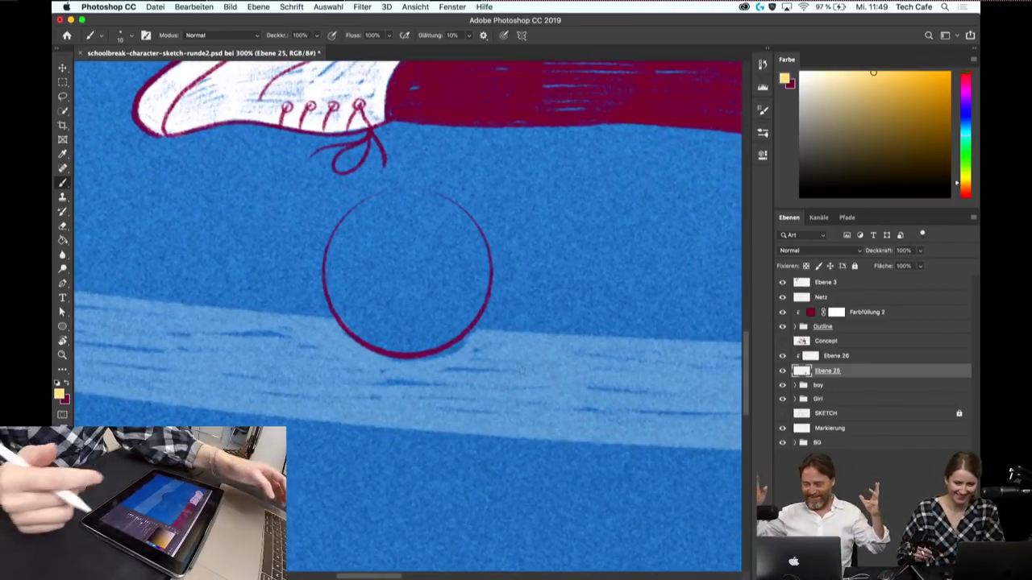
{"action": "left_click_drag", "start_coordinate": [382, 227], "coordinate": [369, 280]}
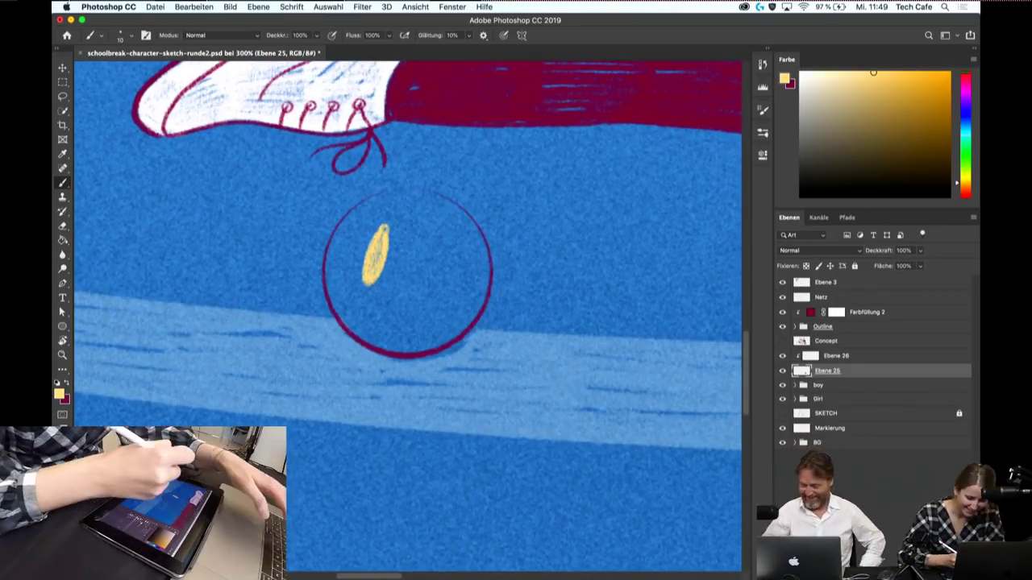
{"action": "key", "text": "]"}
{"action": "mouse_move", "coordinate": [387, 240]}
{"action": "left_mouse_down"}
{"action": "mouse_move", "coordinate": [380, 298]}
{"action": "mouse_move", "coordinate": [343, 291]}
{"action": "left_mouse_up"}
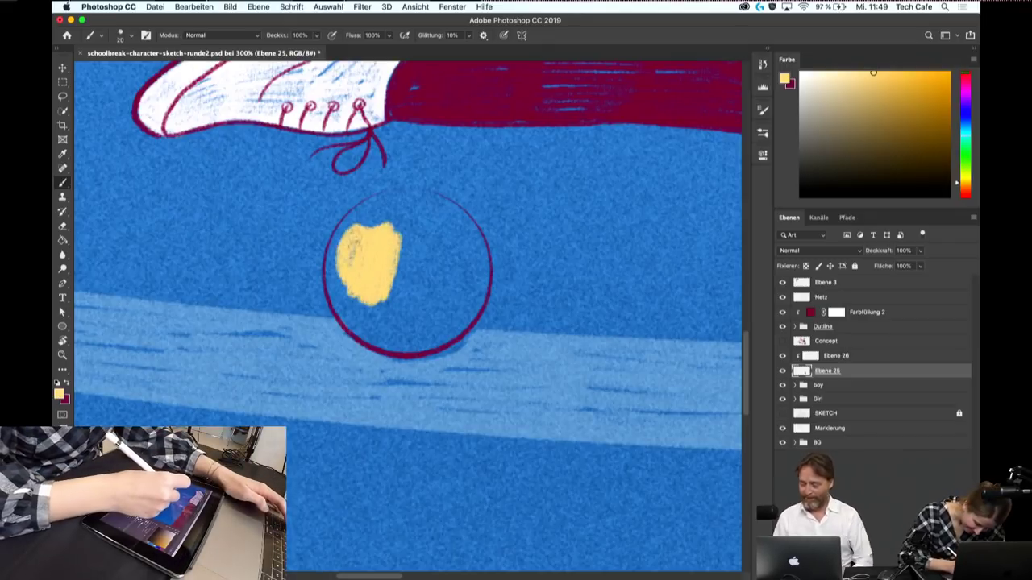
{"action": "left_click_drag", "start_coordinate": [355, 229], "coordinate": [331, 292]}
{"action": "mouse_move", "coordinate": [338, 249]}
{"action": "left_mouse_down"}
{"action": "mouse_move", "coordinate": [348, 323]}
{"action": "mouse_move", "coordinate": [407, 345]}
{"action": "mouse_move", "coordinate": [434, 331]}
{"action": "left_mouse_up"}
{"action": "key", "text": "["}
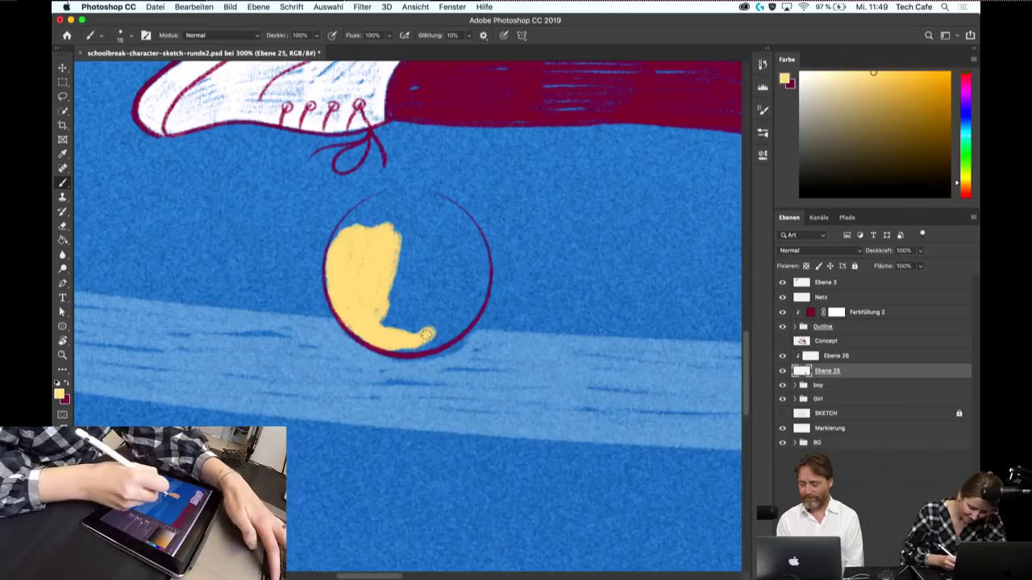
{"action": "left_click_drag", "start_coordinate": [389, 304], "coordinate": [415, 281]}
{"action": "left_click_drag", "start_coordinate": [383, 323], "coordinate": [439, 280]}
- Hatch yellow across the circle's lower right, upper right and right edge at size 15
{"action": "key", "text": "]"}
{"action": "left_click_drag", "start_coordinate": [391, 306], "coordinate": [447, 274]}
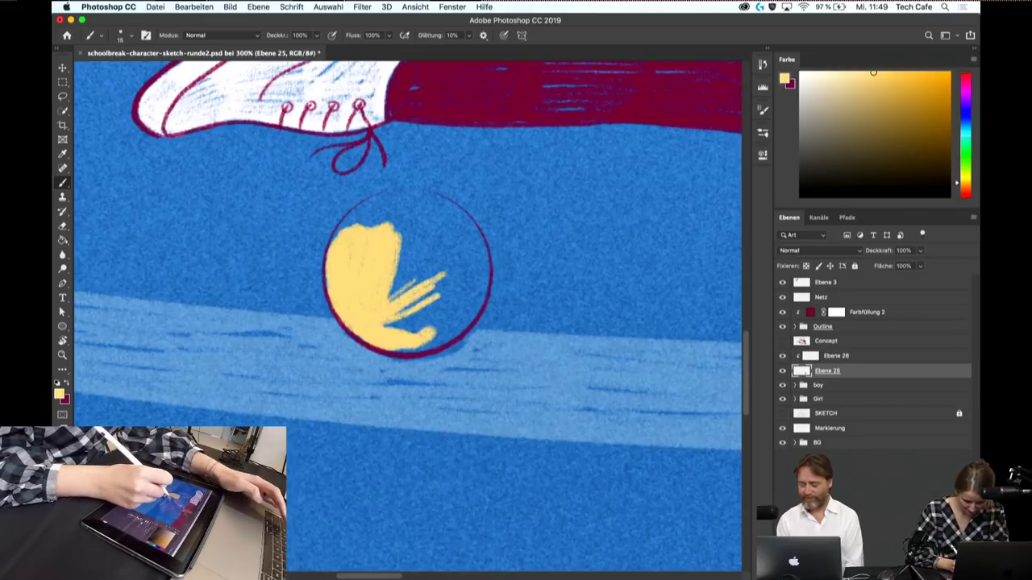
{"action": "mouse_move", "coordinate": [387, 335]}
{"action": "left_mouse_down"}
{"action": "mouse_move", "coordinate": [455, 290]}
{"action": "mouse_move", "coordinate": [461, 300]}
{"action": "left_mouse_up"}
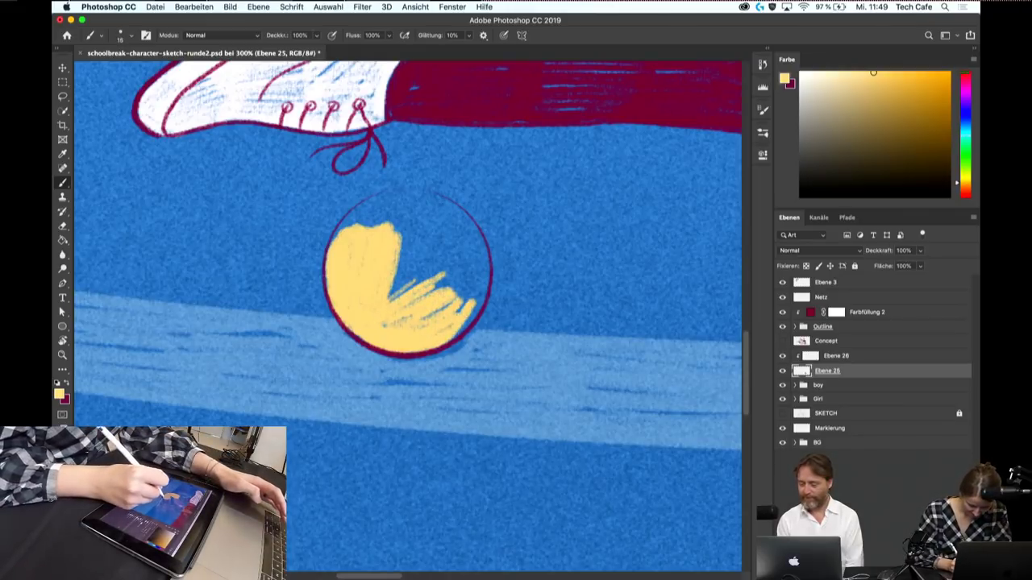
{"action": "left_click_drag", "start_coordinate": [399, 205], "coordinate": [339, 246]}
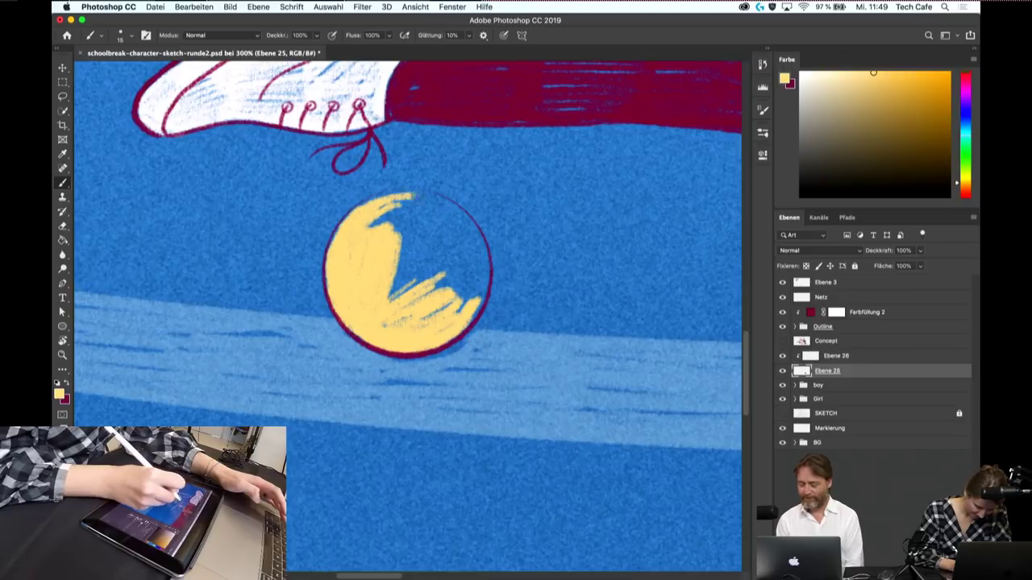
{"action": "left_click_drag", "start_coordinate": [379, 217], "coordinate": [436, 198]}
{"action": "left_click_drag", "start_coordinate": [395, 252], "coordinate": [454, 224]}
{"action": "left_click_drag", "start_coordinate": [385, 292], "coordinate": [448, 256]}
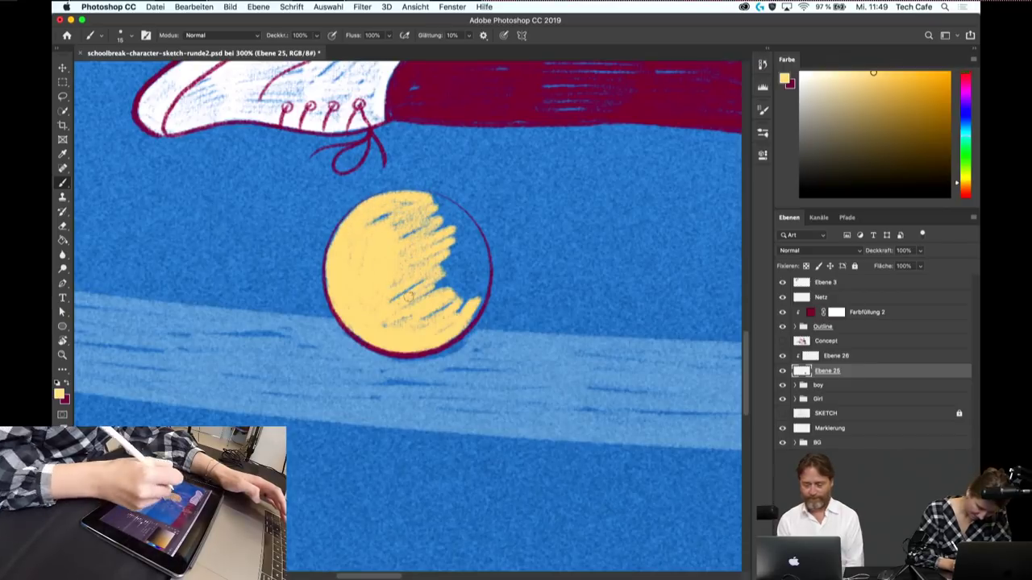
{"action": "left_click_drag", "start_coordinate": [431, 295], "coordinate": [467, 242]}
{"action": "mouse_move", "coordinate": [459, 311]}
{"action": "left_mouse_down"}
{"action": "mouse_move", "coordinate": [477, 242]}
{"action": "mouse_move", "coordinate": [487, 254]}
{"action": "left_mouse_up"}
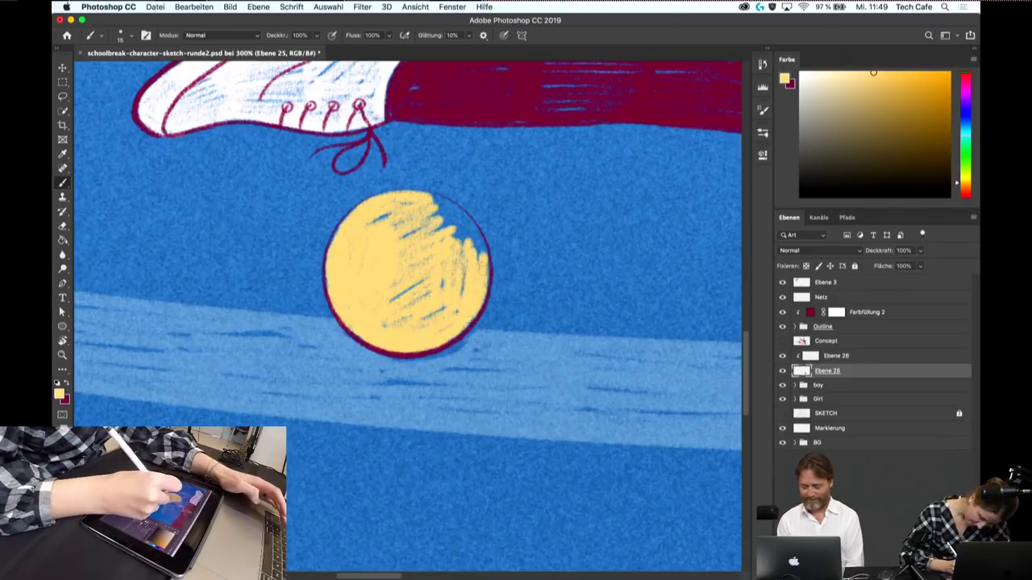
- Add yellow strokes at the ball's top, set brush opacity to 10%, and zoom out to 200%
{"action": "left_click_drag", "start_coordinate": [475, 308], "coordinate": [506, 282]}
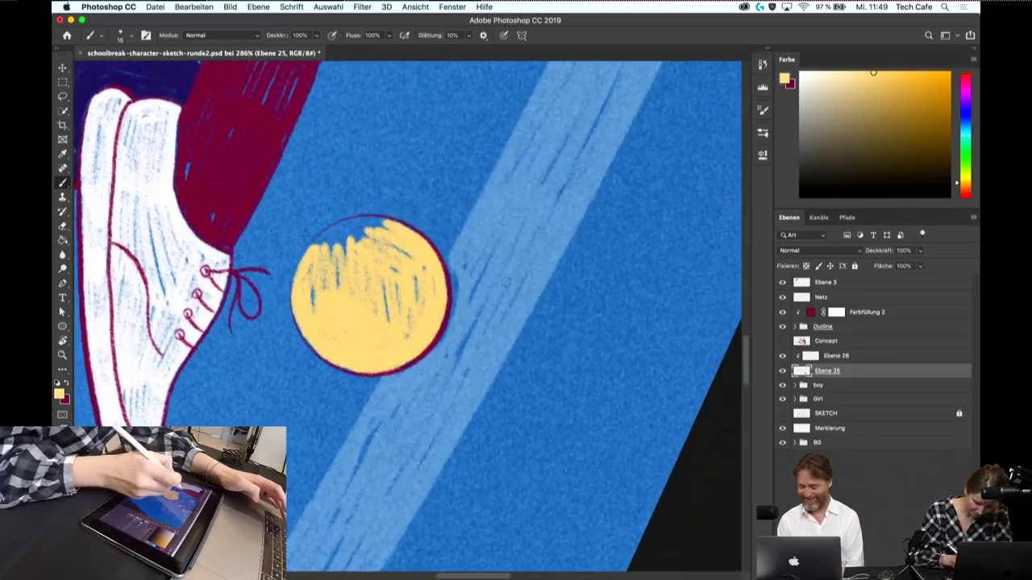
{"action": "mouse_move", "coordinate": [358, 229]}
{"action": "left_mouse_down"}
{"action": "mouse_move", "coordinate": [307, 256]}
{"action": "mouse_move", "coordinate": [355, 238]}
{"action": "mouse_move", "coordinate": [319, 321]}
{"action": "mouse_move", "coordinate": [501, 227]}
{"action": "mouse_move", "coordinate": [484, 250]}
{"action": "left_mouse_up"}
{"action": "key", "text": "1"}
{"action": "left_click_drag", "start_coordinate": [407, 314], "coordinate": [469, 244]}
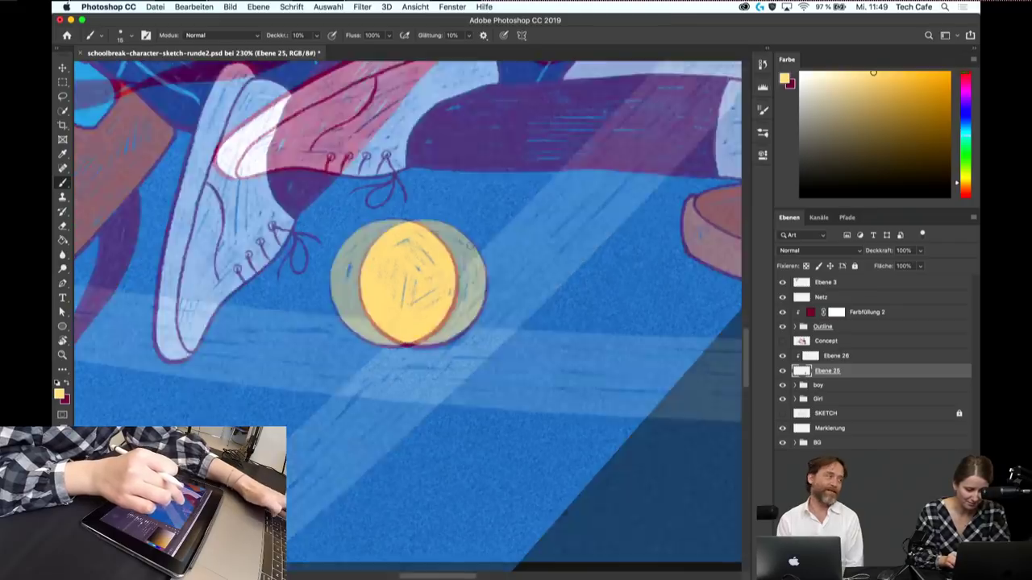
{"action": "key", "text": "ctrl+minus"}
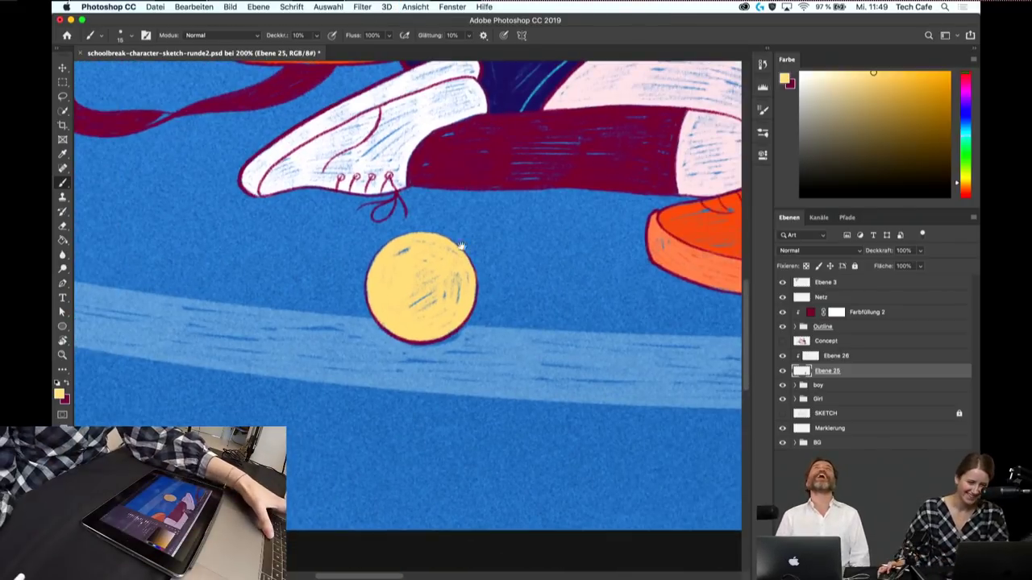
{"action": "mouse_move", "coordinate": [407, 268]}
{"action": "left_mouse_down"}
{"action": "mouse_move", "coordinate": [552, 315]}
{"action": "mouse_move", "coordinate": [458, 357]}
{"action": "left_mouse_up"}
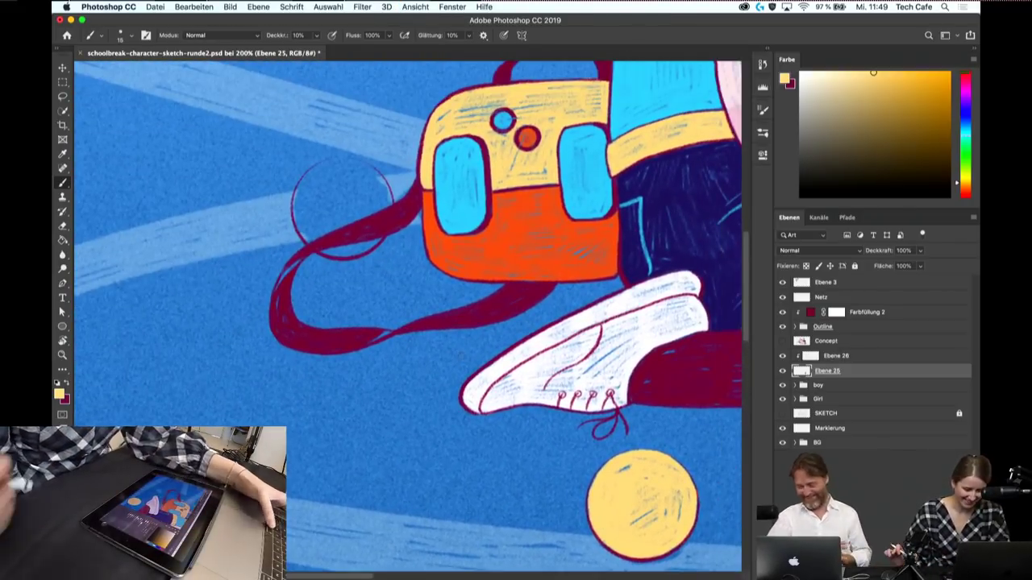
- Pick the light cyan swatch, hide the Concept layer, and zoom on the circle by the bag strap
{"action": "key", "text": "ctrl+minus"}
{"action": "key", "text": "ctrl+minus"}
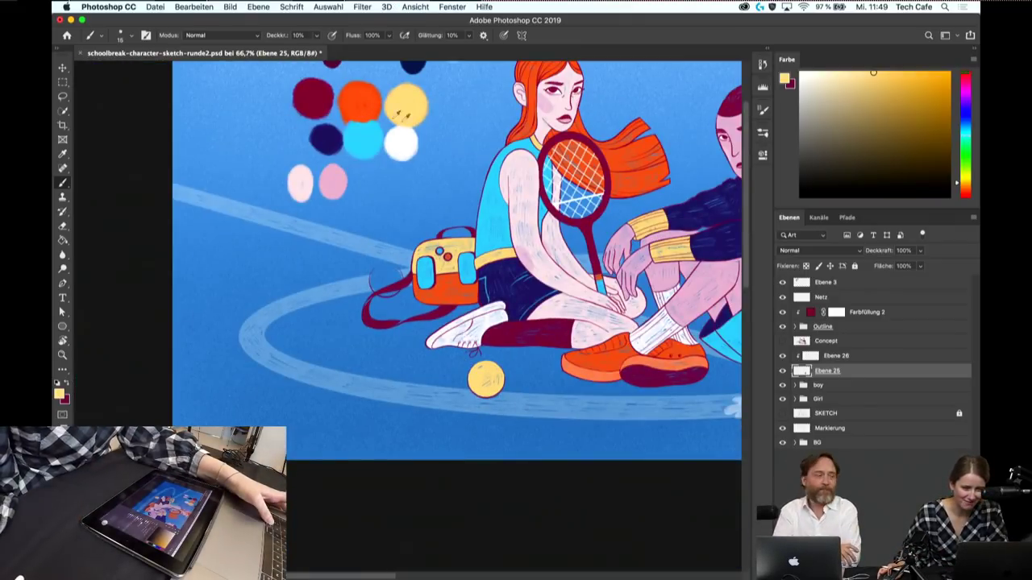
{"action": "left_click", "coordinate": [375, 103], "text": "alt"}
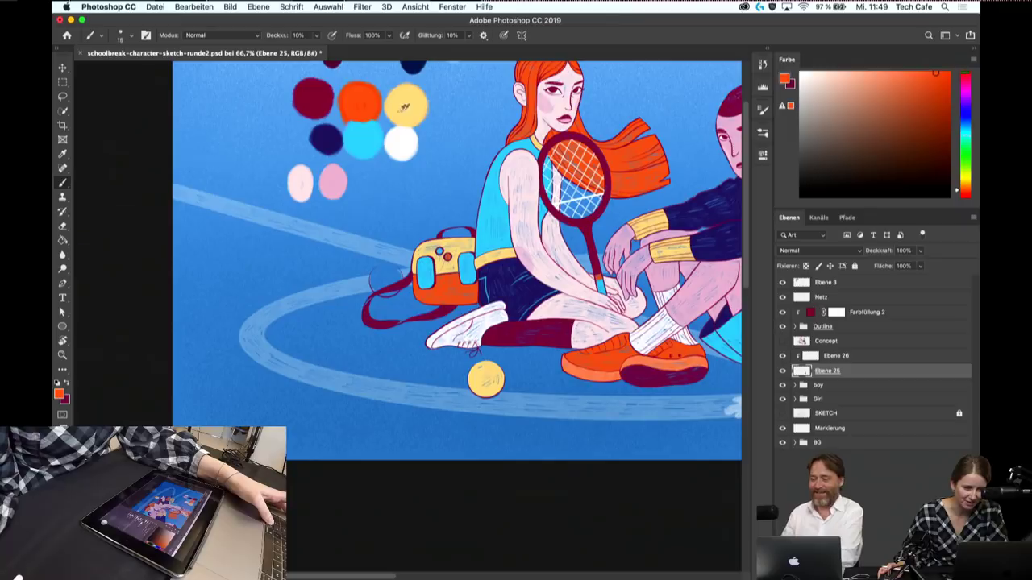
{"action": "left_click", "coordinate": [375, 129], "text": "alt"}
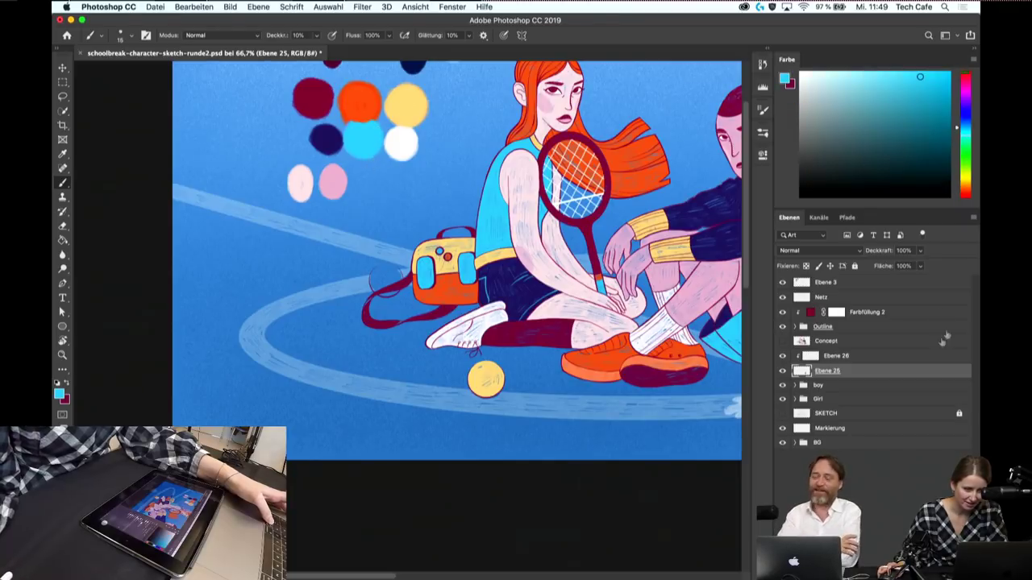
{"action": "left_click", "coordinate": [782, 343]}
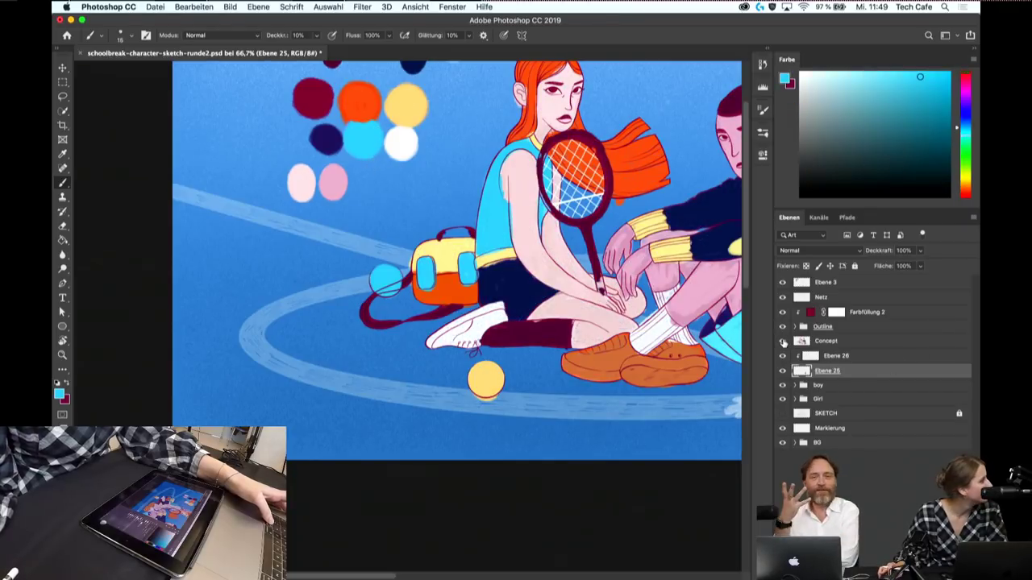
{"action": "left_click", "coordinate": [783, 343]}
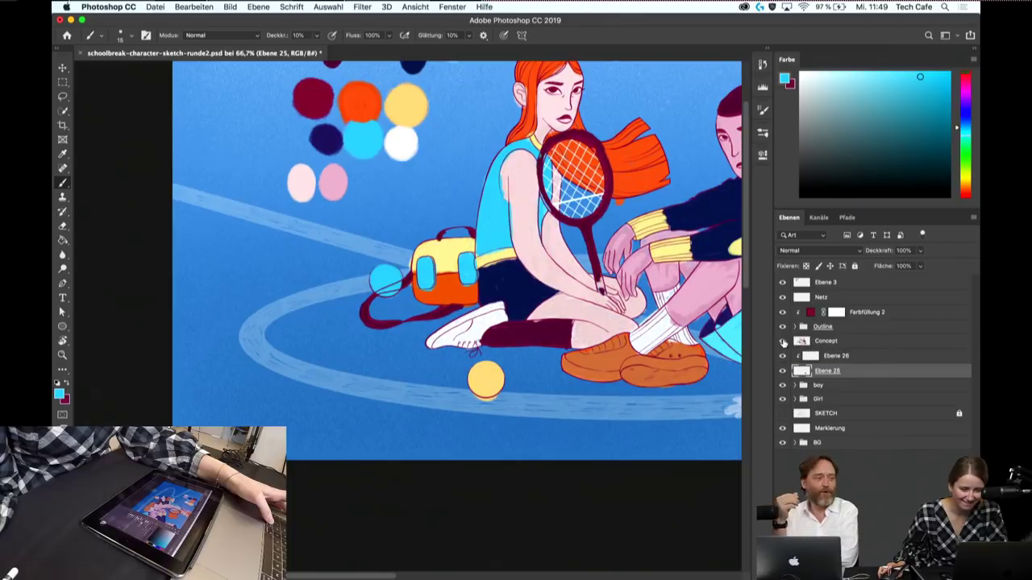
{"action": "left_click", "coordinate": [783, 343]}
{"action": "key", "text": "z"}
{"action": "left_click", "coordinate": [395, 284]}
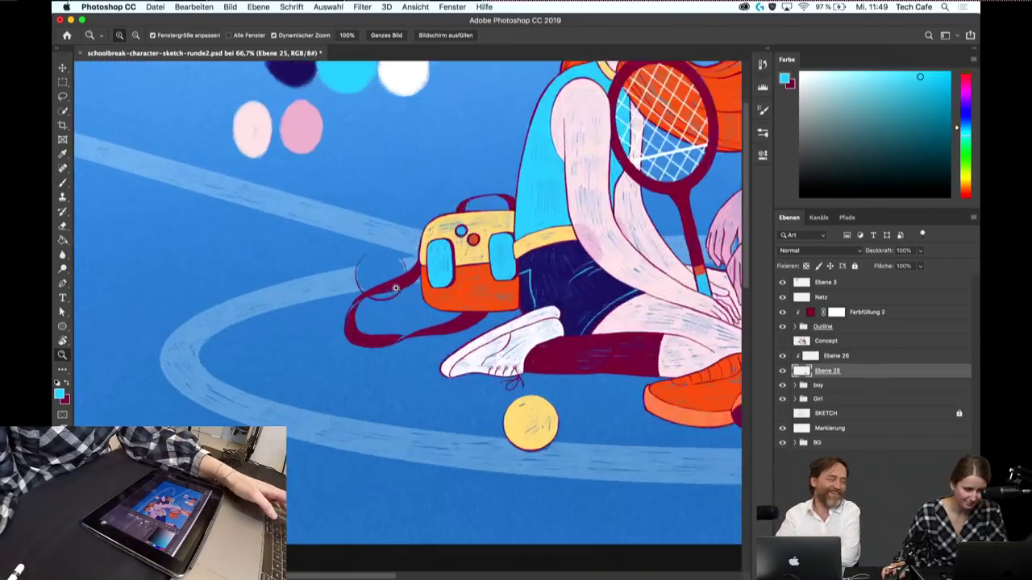
- Set the brush opacity to 100%
{"action": "key", "text": "b"}
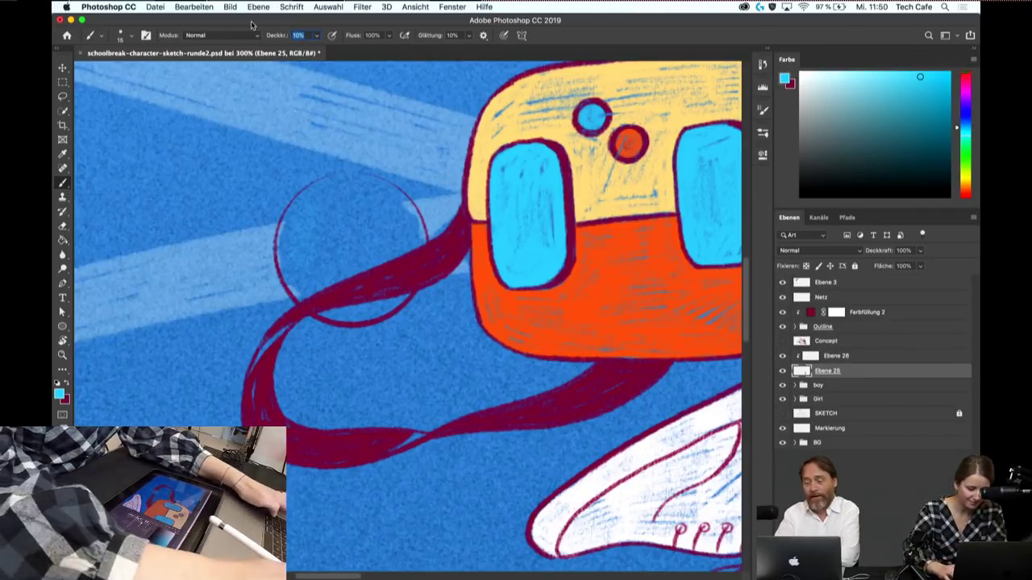
{"action": "type", "text": "00"}
{"action": "key", "text": "Return"}
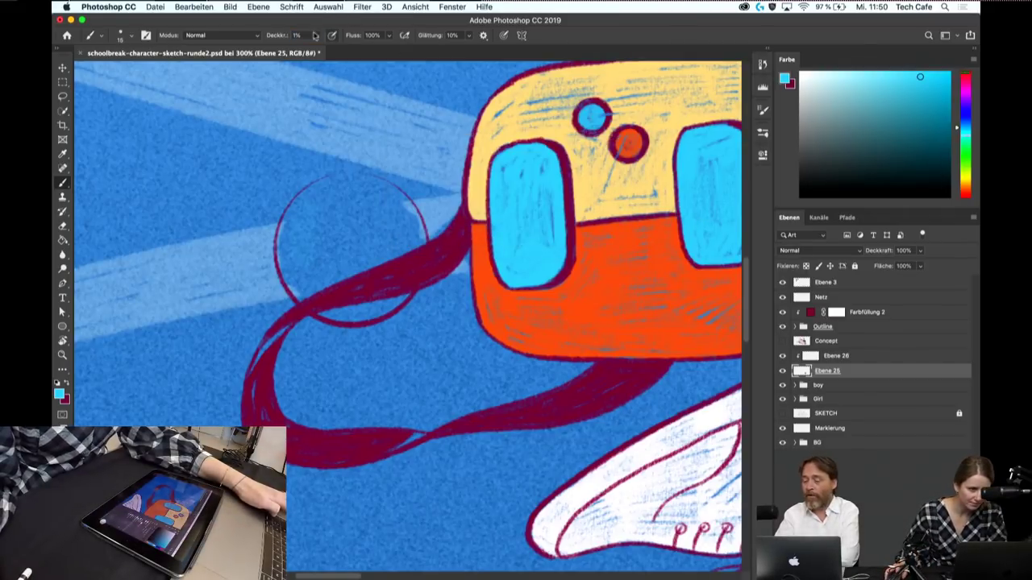
{"action": "type", "text": "100"}
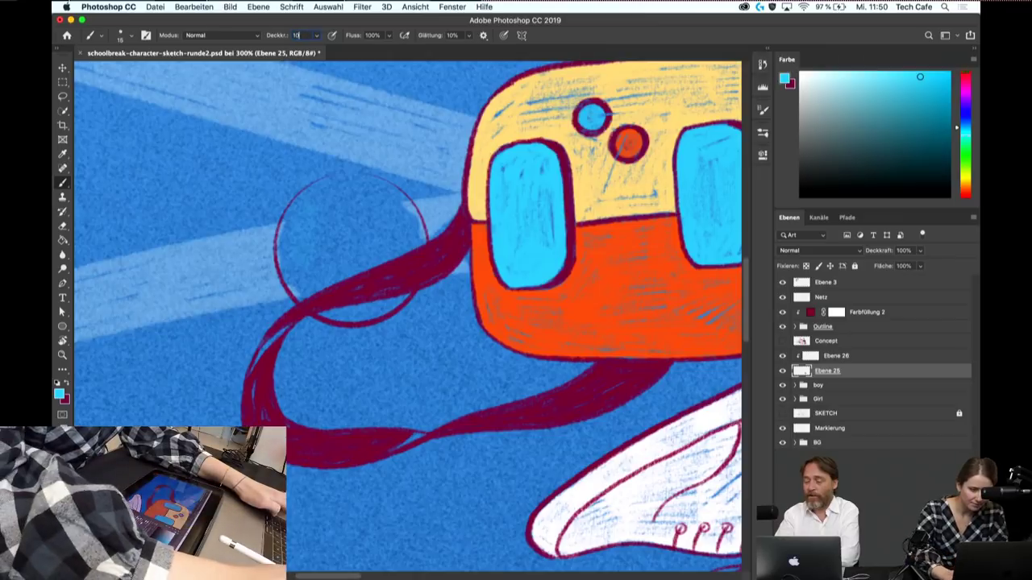
{"action": "key", "text": "Return"}
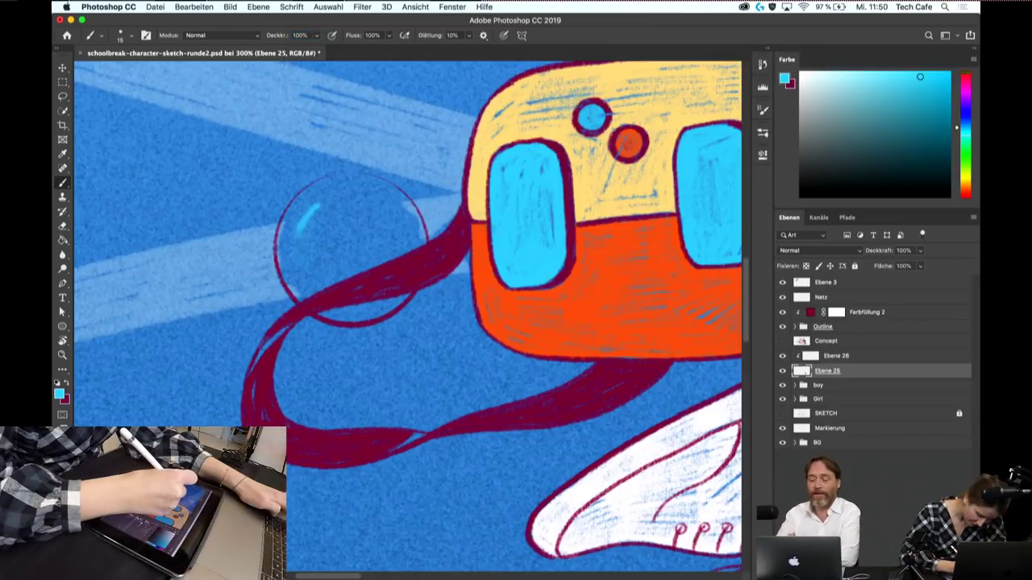
- Paint cyan test strokes inside the circle, then undo them
{"action": "mouse_move", "coordinate": [314, 207]}
{"action": "left_mouse_down"}
{"action": "mouse_move", "coordinate": [284, 281]}
{"action": "mouse_move", "coordinate": [306, 305]}
{"action": "left_mouse_up"}
{"action": "left_click_drag", "start_coordinate": [314, 256], "coordinate": [316, 300]}
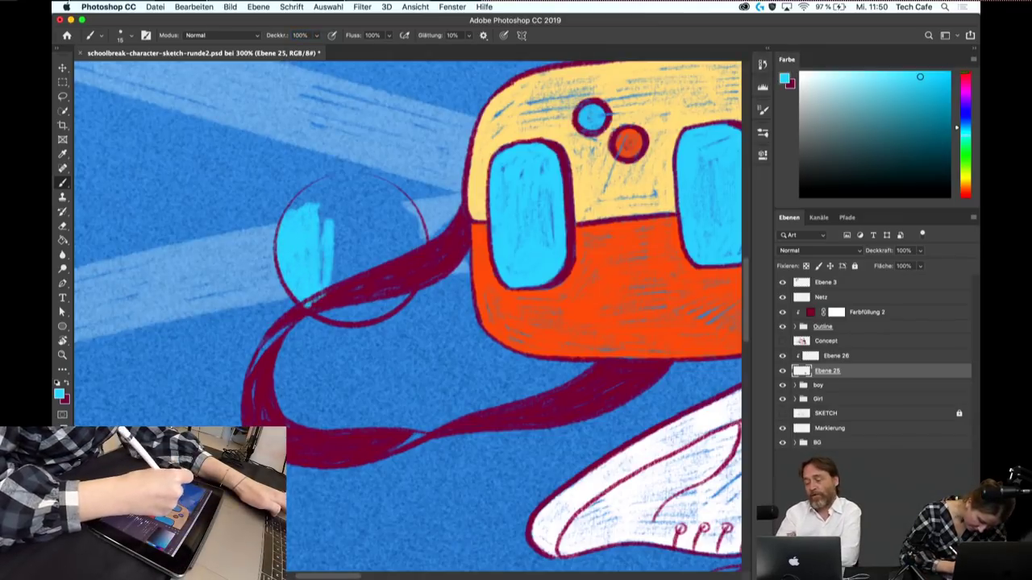
{"action": "left_click_drag", "start_coordinate": [327, 215], "coordinate": [337, 255]}
{"action": "key", "text": "ctrl+z"}
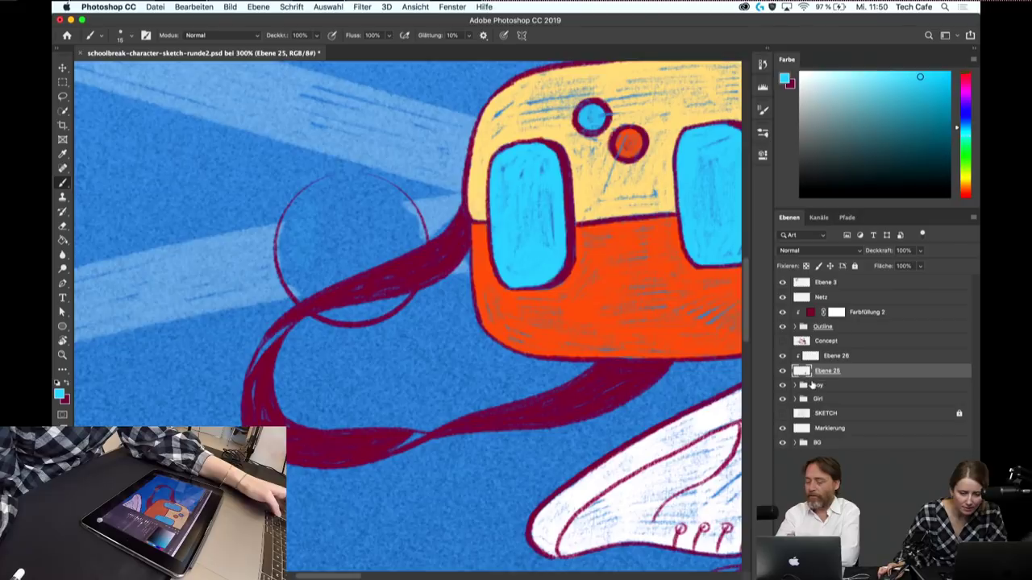
- Drag Ebene 26 and Ebene 25 below the boy group and make Ebene 25 active
{"action": "left_click", "coordinate": [796, 386]}
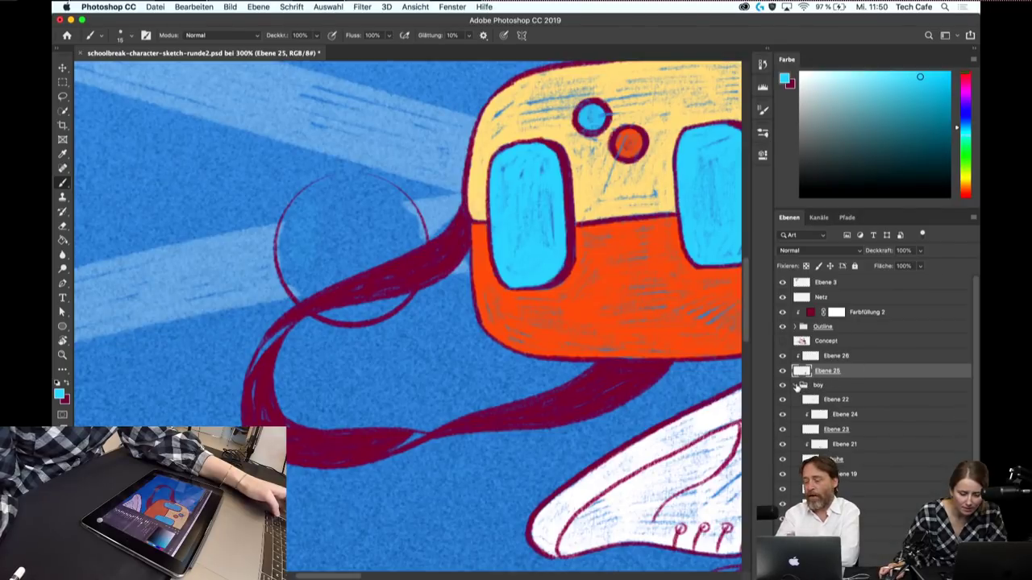
{"action": "left_click", "coordinate": [795, 386]}
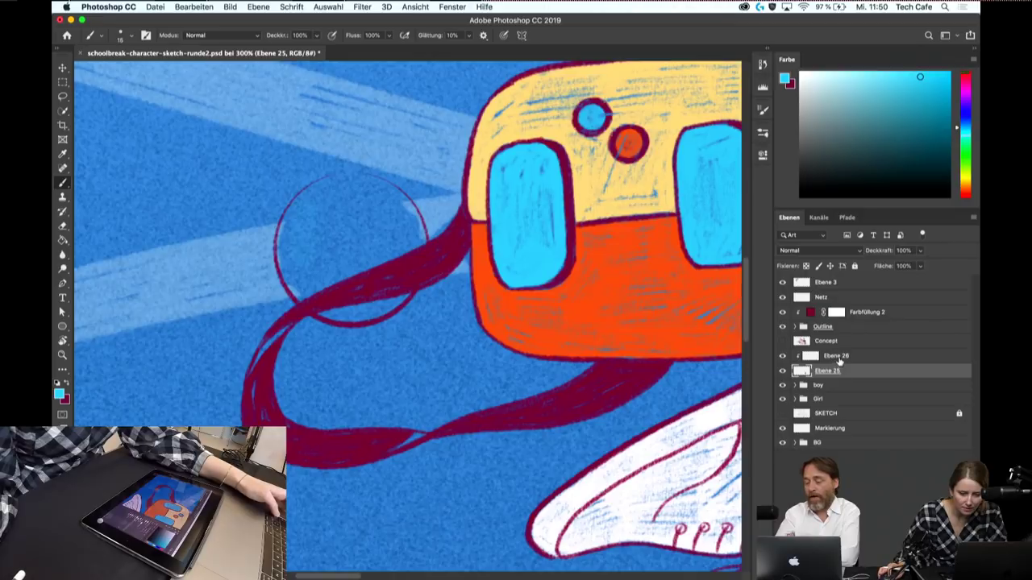
{"action": "double_click", "coordinate": [838, 358]}
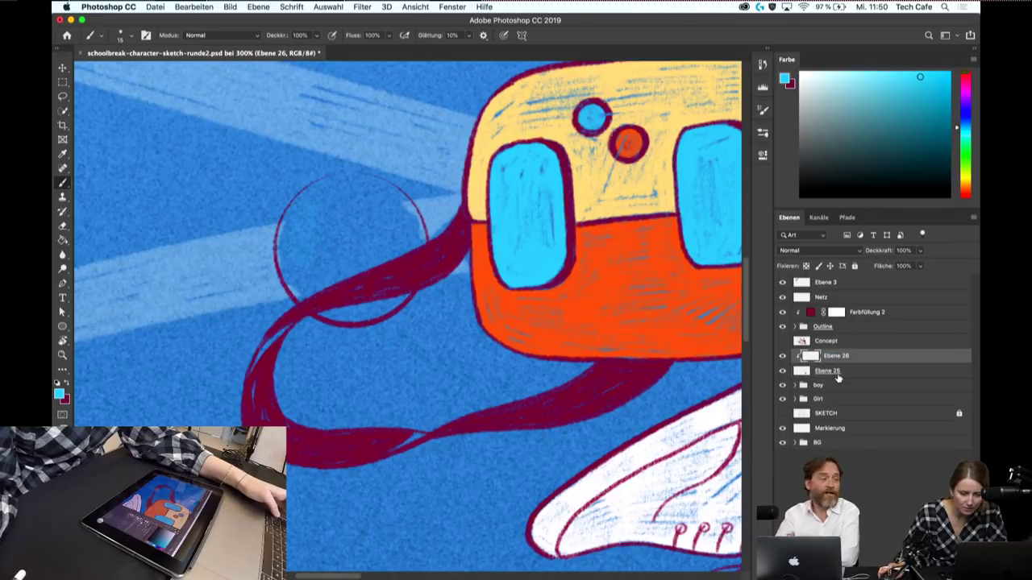
{"action": "left_click", "coordinate": [839, 372], "text": "shift"}
{"action": "mouse_move", "coordinate": [845, 368]}
{"action": "left_mouse_down"}
{"action": "mouse_move", "coordinate": [835, 386]}
{"action": "mouse_move", "coordinate": [818, 376]}
{"action": "left_mouse_up"}
{"action": "left_click", "coordinate": [819, 373]}
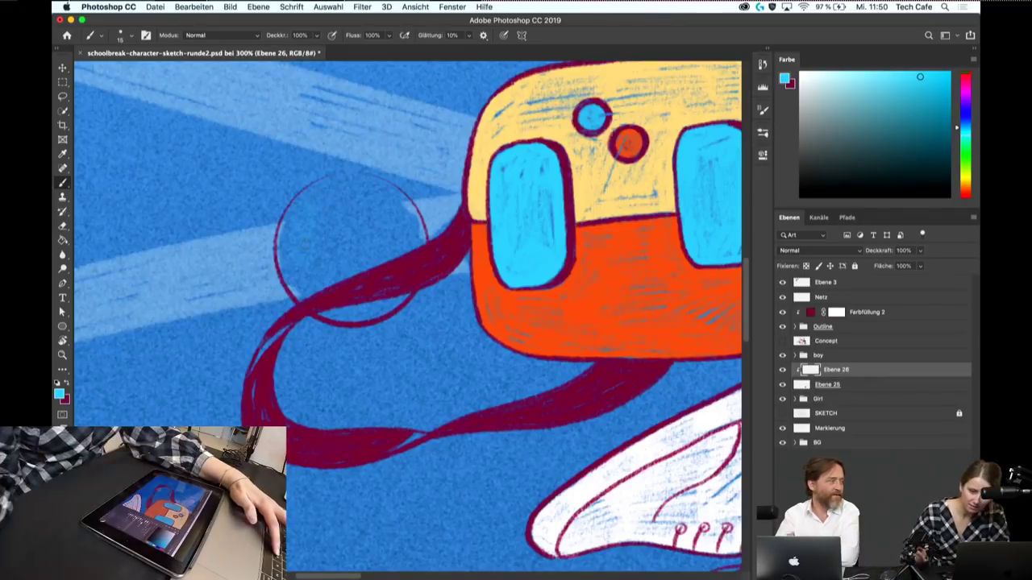
{"action": "left_click", "coordinate": [848, 387]}
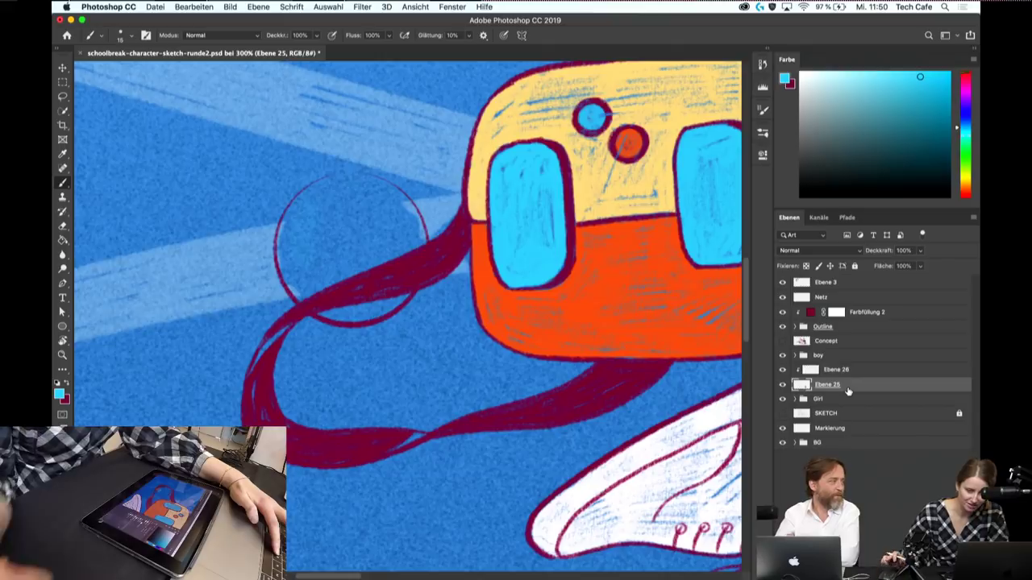
- Hatch the circle beside the bag strap with diagonal cyan strokes on Ebene 25, covering the dark streaks
{"action": "mouse_move", "coordinate": [303, 200]}
{"action": "left_mouse_down"}
{"action": "mouse_move", "coordinate": [282, 270]}
{"action": "mouse_move", "coordinate": [305, 291]}
{"action": "mouse_move", "coordinate": [345, 262]}
{"action": "mouse_move", "coordinate": [353, 206]}
{"action": "left_mouse_up"}
{"action": "left_click_drag", "start_coordinate": [296, 238], "coordinate": [349, 192]}
{"action": "left_click_drag", "start_coordinate": [300, 214], "coordinate": [342, 180]}
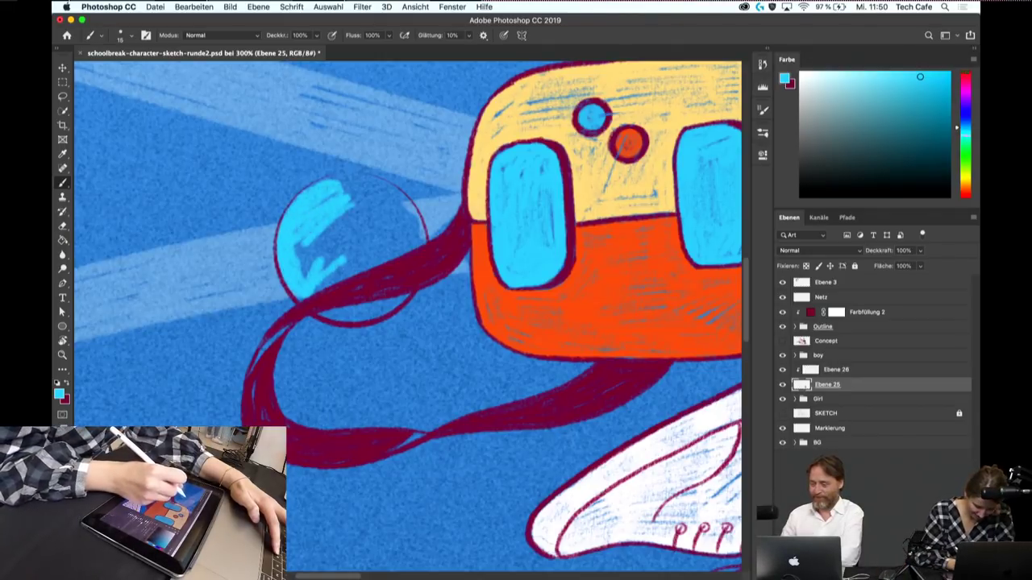
{"action": "mouse_move", "coordinate": [293, 255]}
{"action": "left_mouse_down"}
{"action": "mouse_move", "coordinate": [362, 190]}
{"action": "mouse_move", "coordinate": [363, 222]}
{"action": "left_mouse_up"}
{"action": "left_click_drag", "start_coordinate": [315, 292], "coordinate": [415, 242]}
{"action": "left_click_drag", "start_coordinate": [338, 256], "coordinate": [420, 225]}
{"action": "left_click_drag", "start_coordinate": [484, 242], "coordinate": [500, 339]}
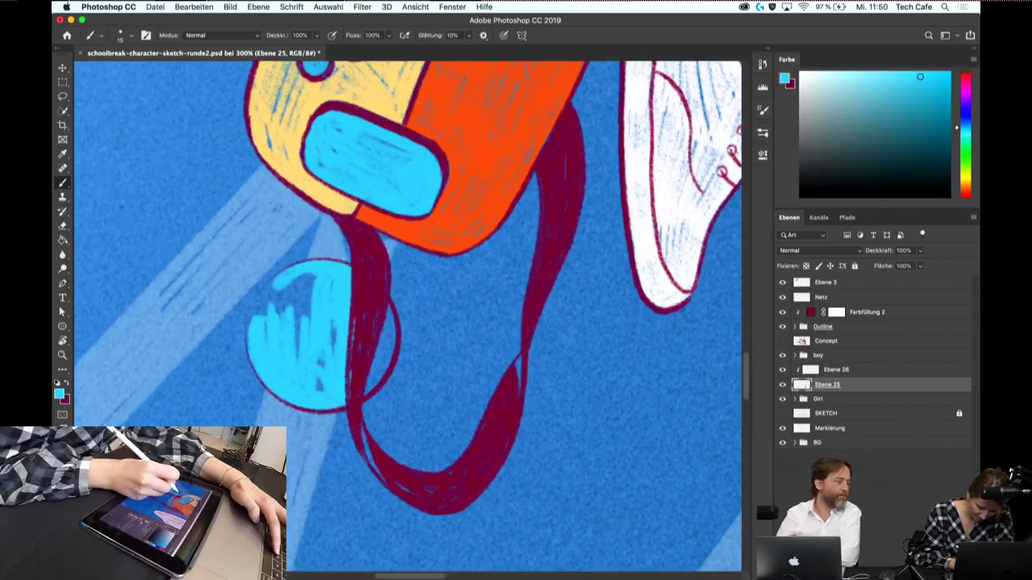
{"action": "mouse_move", "coordinate": [278, 278]}
{"action": "left_mouse_down"}
{"action": "mouse_move", "coordinate": [314, 319]}
{"action": "mouse_move", "coordinate": [321, 363]}
{"action": "left_mouse_up"}
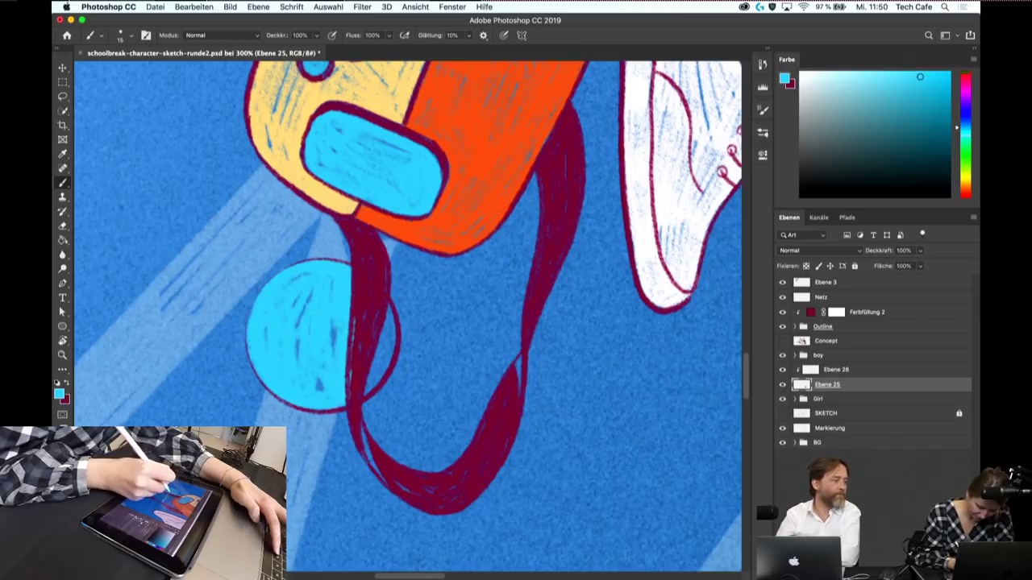
{"action": "left_click_drag", "start_coordinate": [333, 327], "coordinate": [340, 356]}
{"action": "left_click_drag", "start_coordinate": [389, 306], "coordinate": [376, 380]}
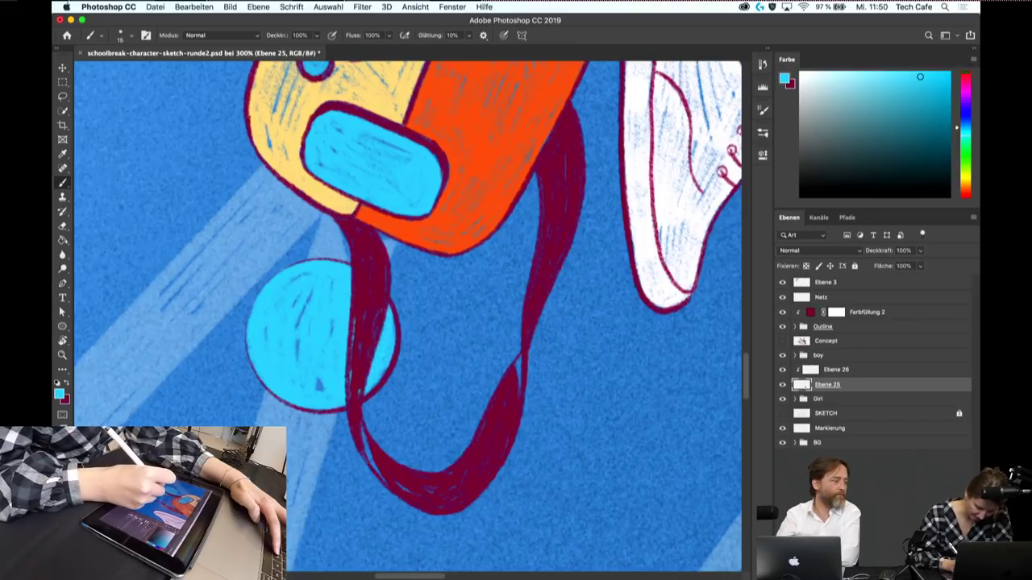
- Zoom out to review the scene and select the Ebene 26 layer
{"action": "key", "text": "super+minus"}
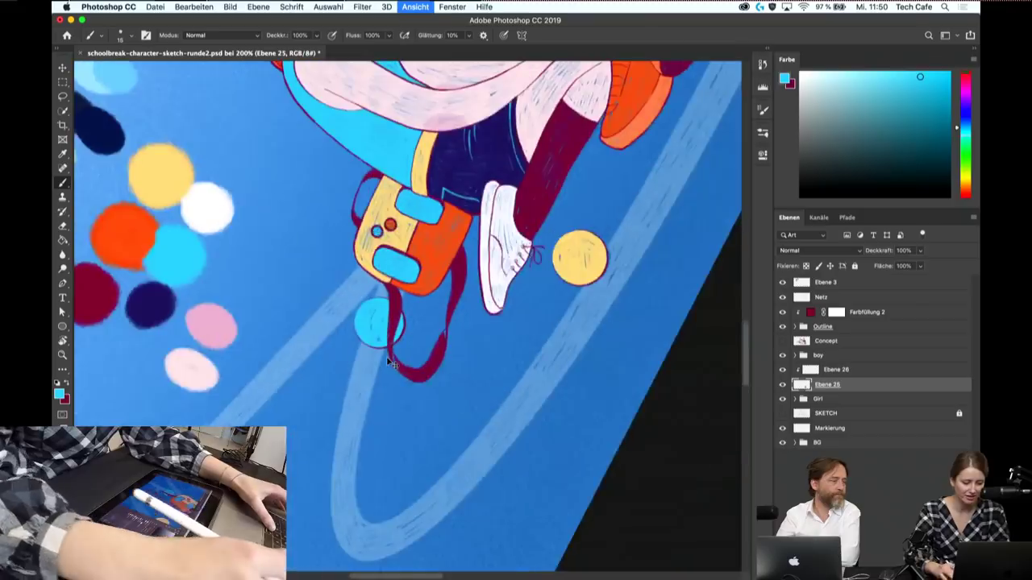
{"action": "key", "text": "super+minus"}
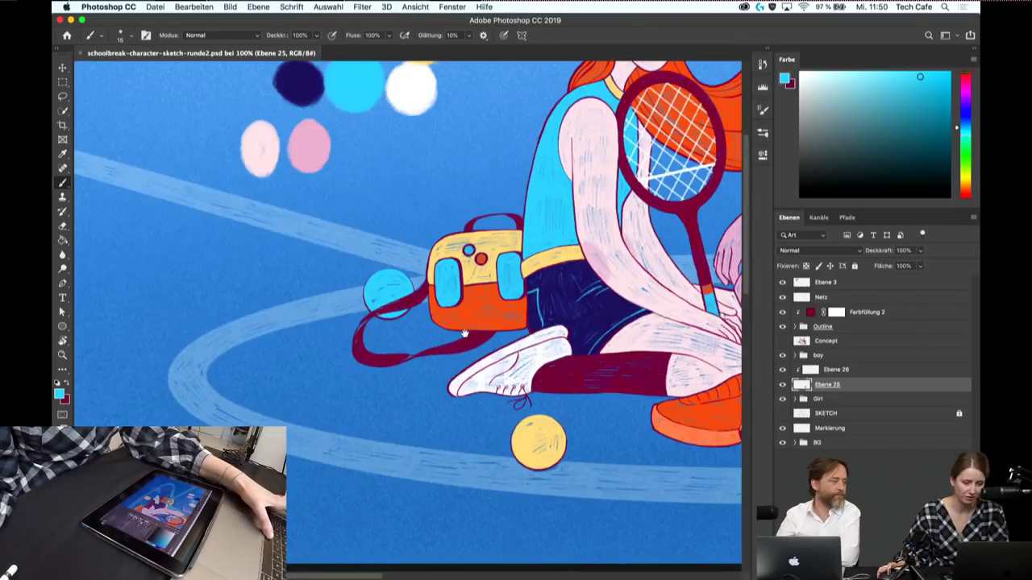
{"action": "scroll", "coordinate": [464, 333], "scroll_direction": "right", "scroll_amount": 5}
{"action": "left_click", "coordinate": [855, 372]}
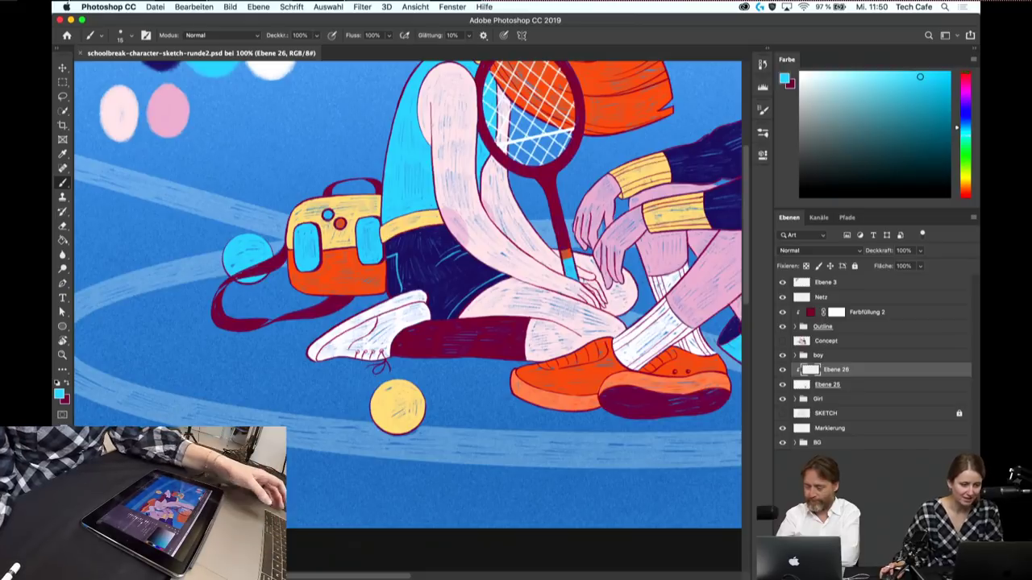
- Zoom in to 200% on the yellow ball below the girl's shoe
{"action": "key", "text": "z"}
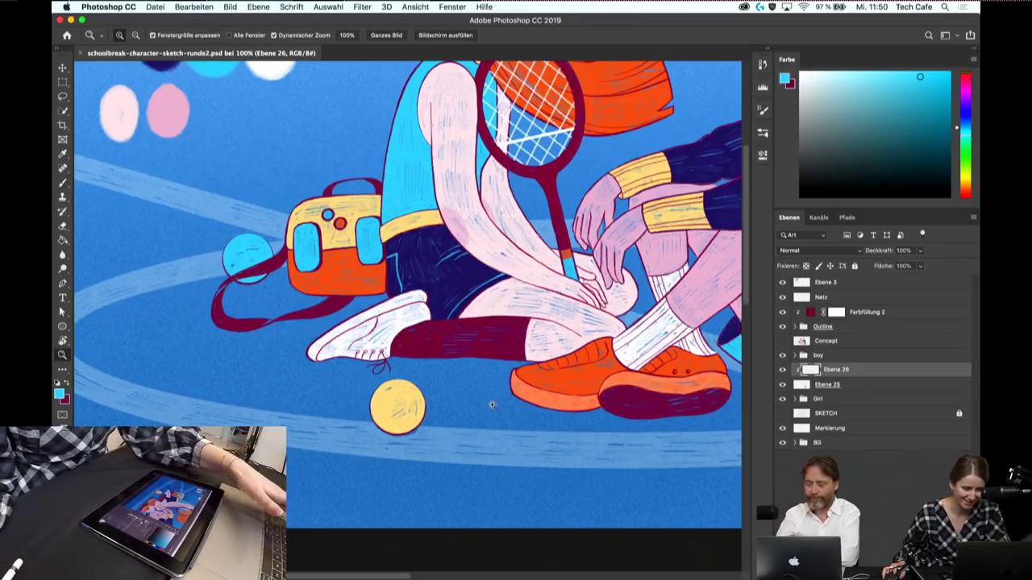
{"action": "left_click", "coordinate": [401, 409]}
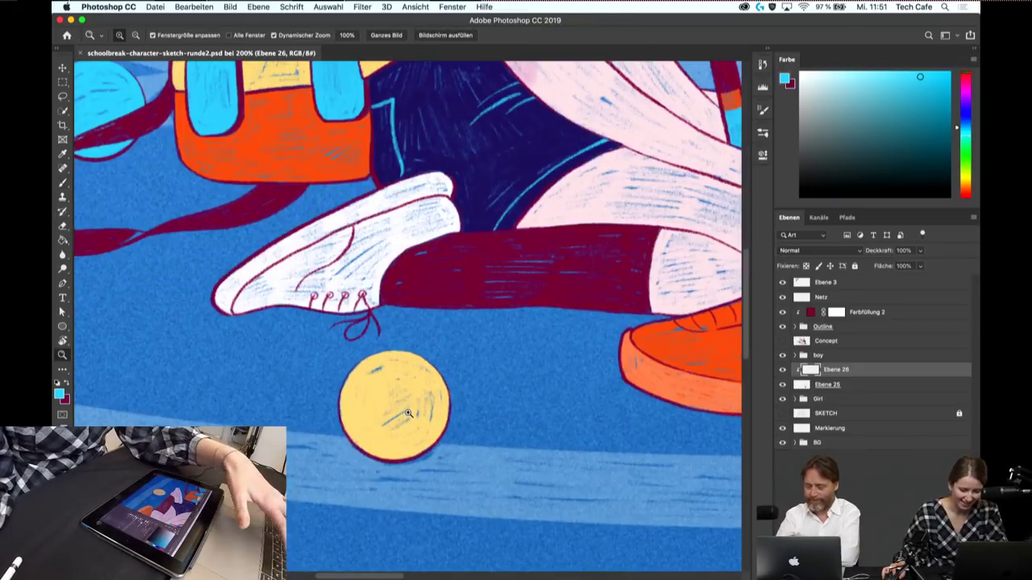
{"action": "key", "text": "p"}
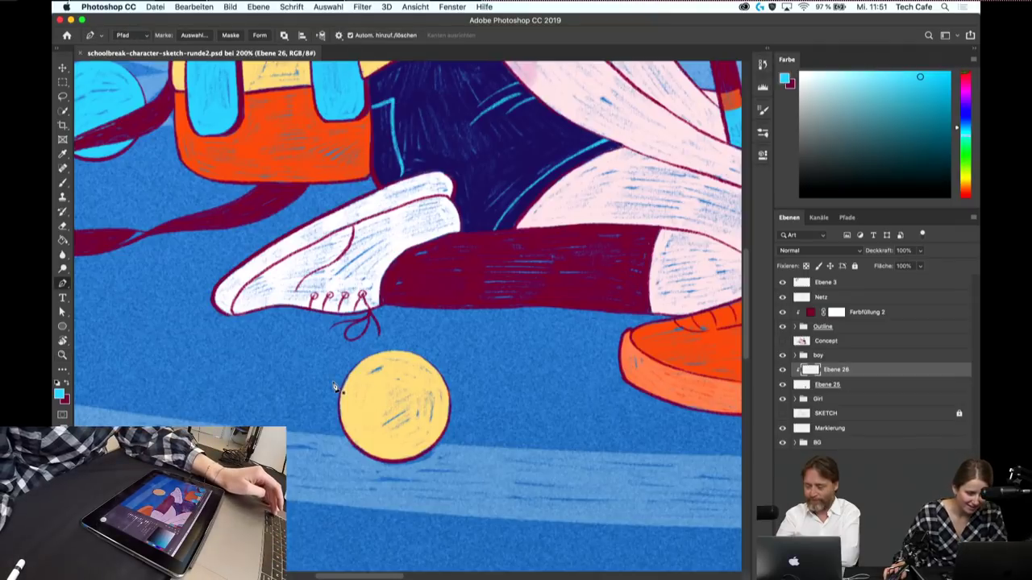
{"action": "key", "text": "b"}
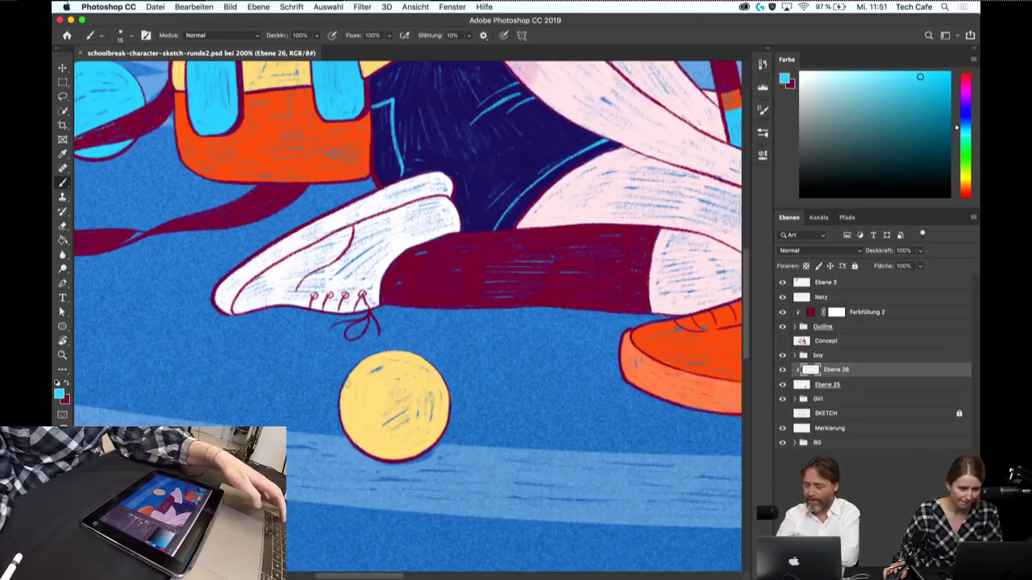
- Sample the shoe's white as the paint colour with the Eyedropper
{"action": "key", "text": "i"}
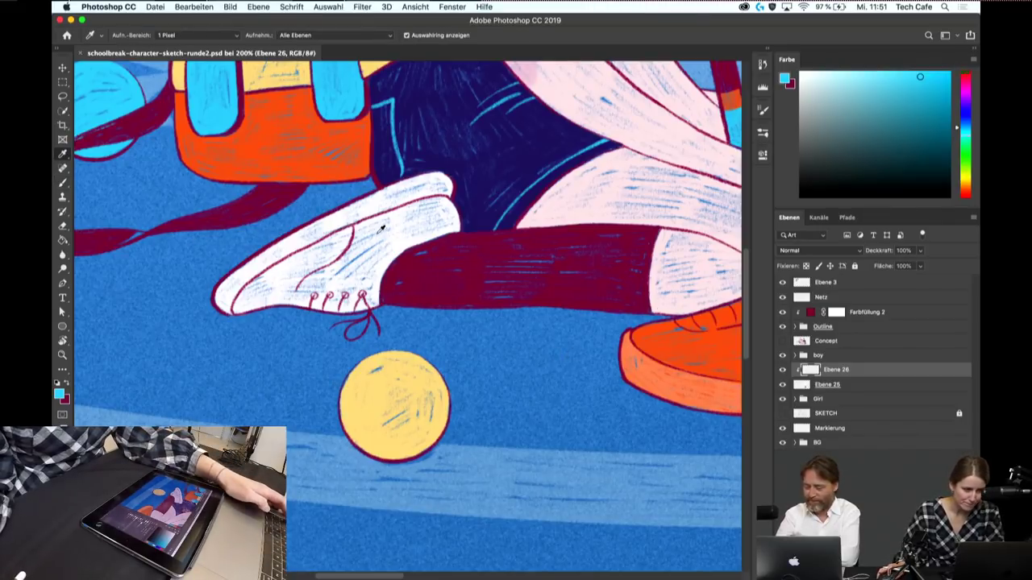
{"action": "left_click", "coordinate": [382, 229]}
{"action": "scroll", "coordinate": [467, 271], "scroll_direction": "down", "scroll_amount": 3}
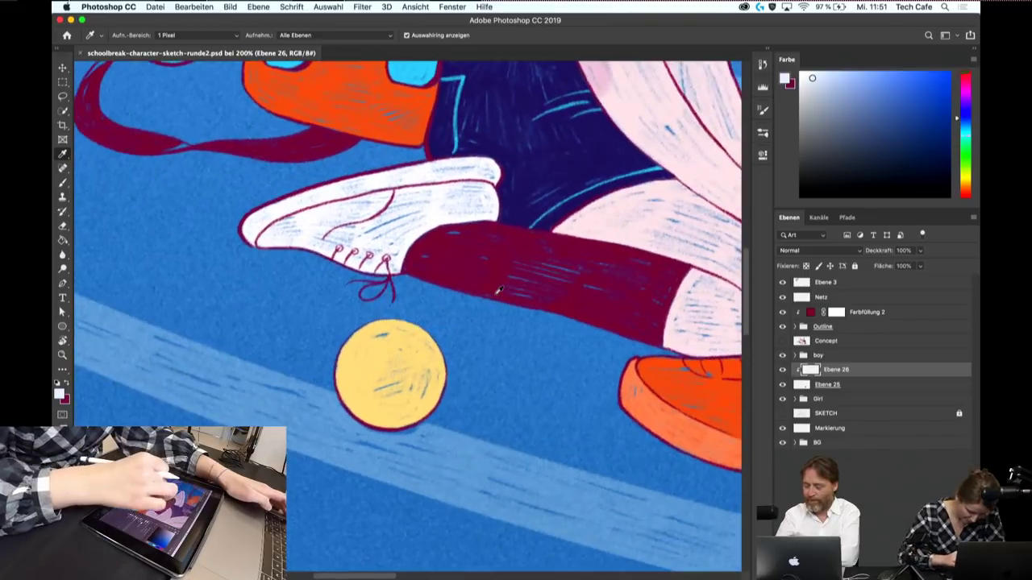
{"action": "scroll", "coordinate": [395, 326], "scroll_direction": "up", "scroll_amount": 5}
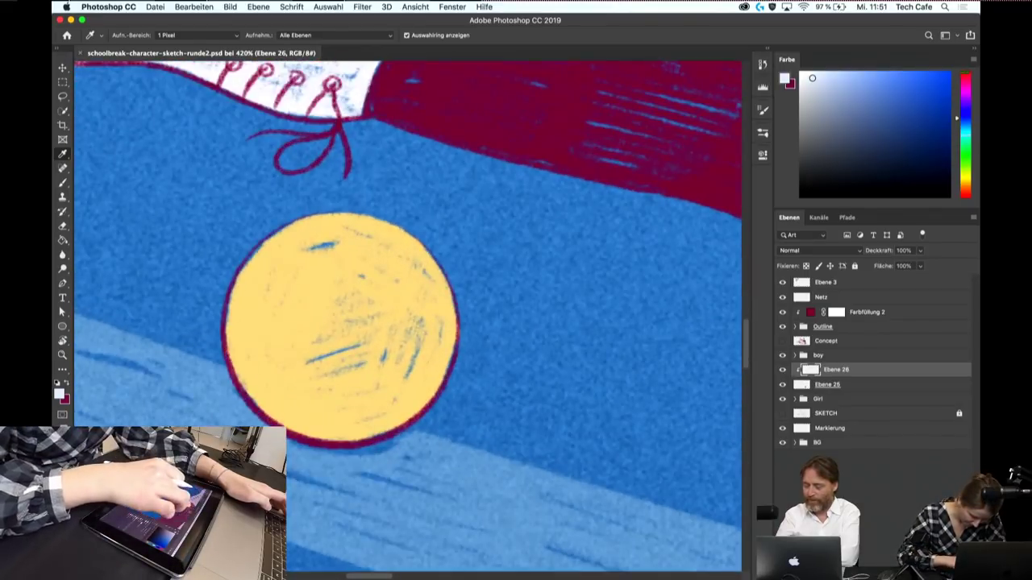
- Brush a curved white seam across the yellow ball, rotating the view to fit the curve
{"action": "key", "text": "b"}
{"action": "left_click_drag", "start_coordinate": [251, 258], "coordinate": [309, 322]}
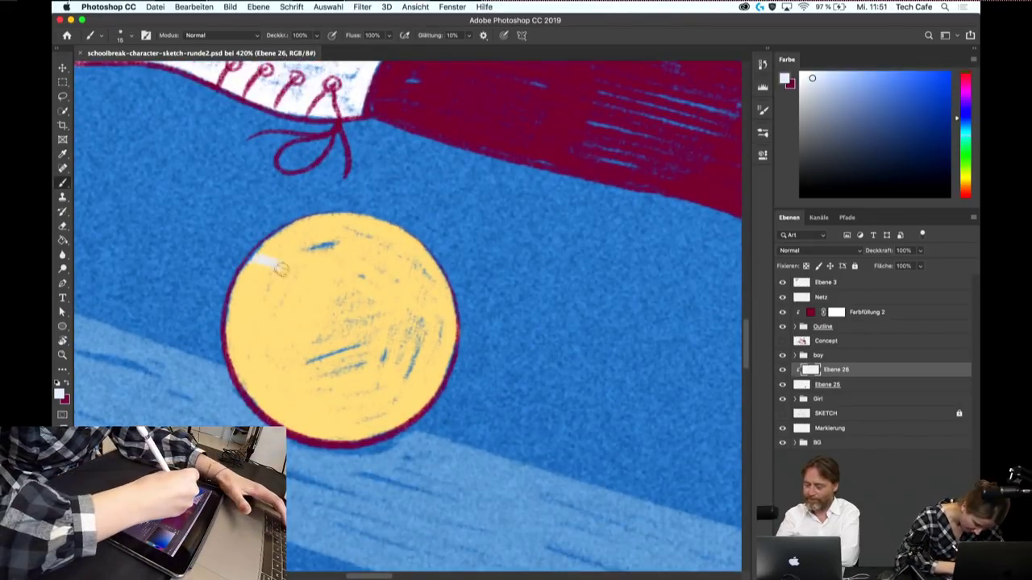
{"action": "key", "text": "ctrl+z"}
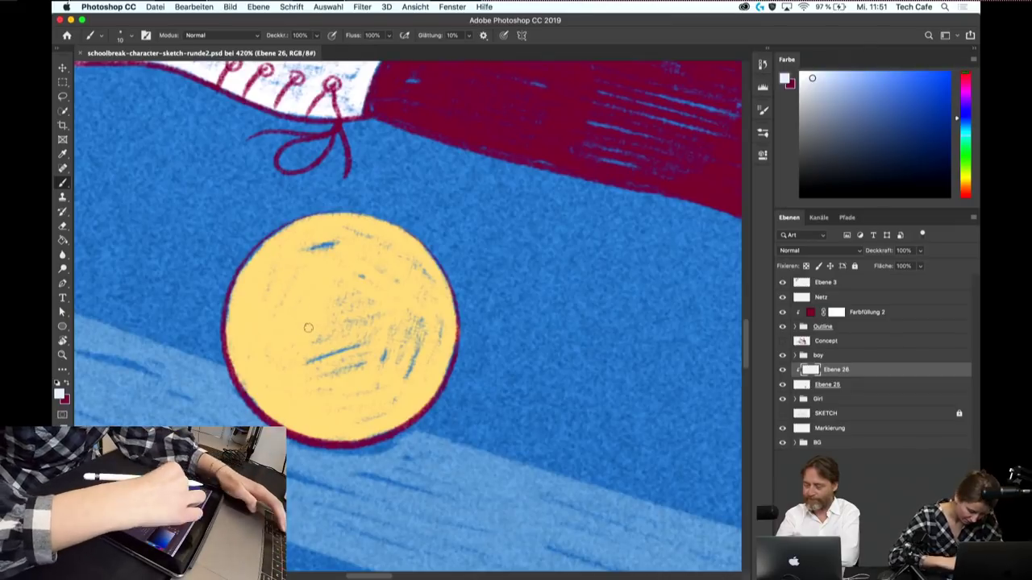
{"action": "key", "text": "r"}
{"action": "left_click_drag", "start_coordinate": [307, 327], "coordinate": [307, 301]}
{"action": "mouse_move", "coordinate": [290, 207]}
{"action": "left_mouse_down"}
{"action": "mouse_move", "coordinate": [337, 345]}
{"action": "mouse_move", "coordinate": [369, 367]}
{"action": "left_mouse_up"}
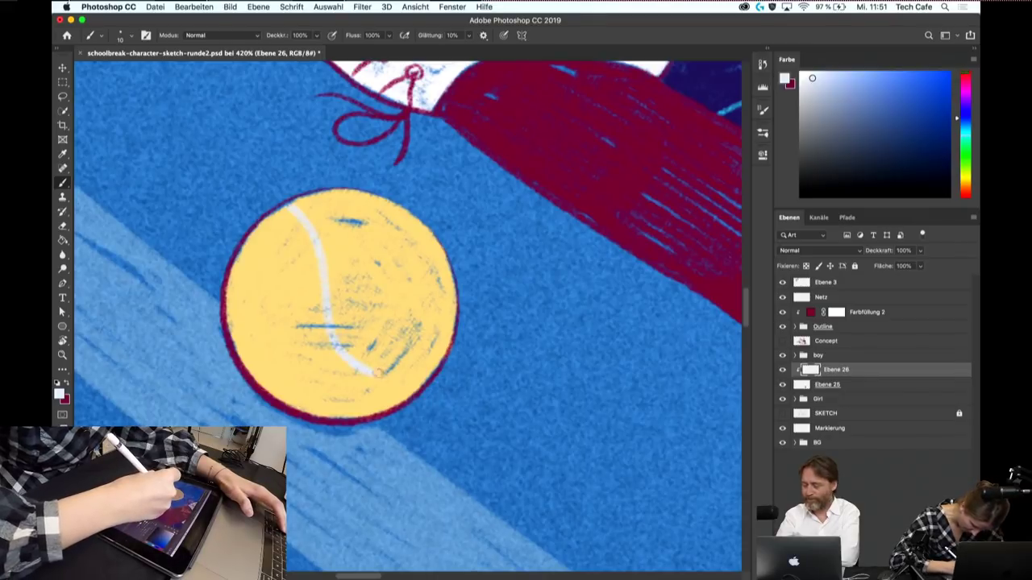
{"action": "left_click_drag", "start_coordinate": [435, 343], "coordinate": [450, 275]}
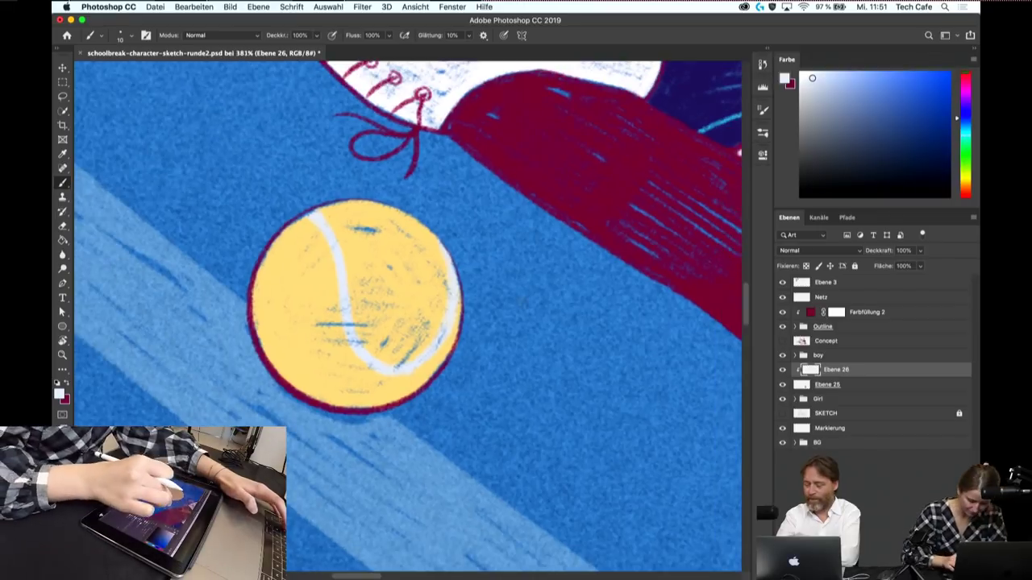
{"action": "left_click_drag", "start_coordinate": [433, 340], "coordinate": [452, 323]}
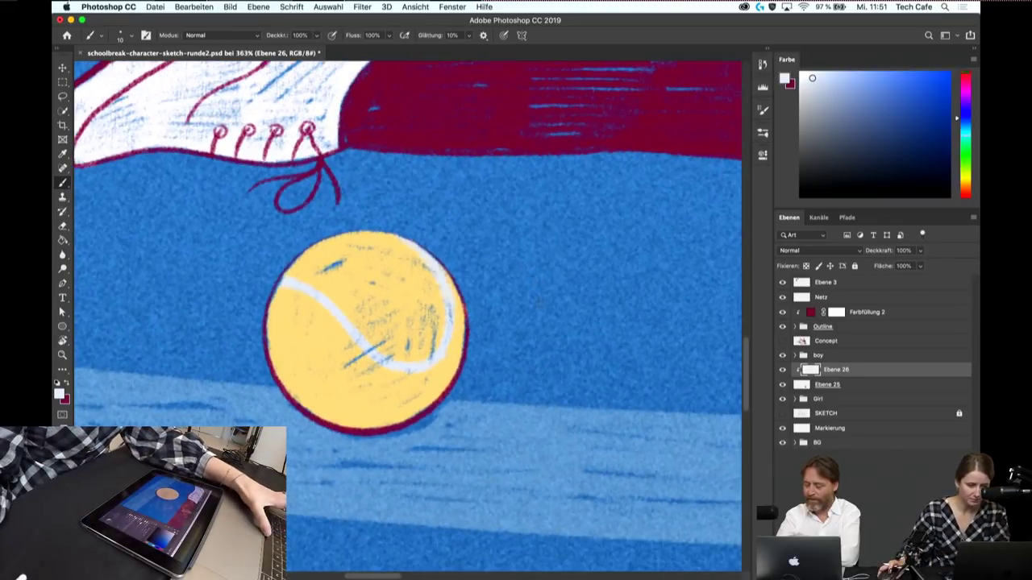
- Rotate the view around the cyan ball and try white seam strokes across it
{"action": "mouse_move", "coordinate": [502, 281]}
{"action": "left_mouse_down"}
{"action": "mouse_move", "coordinate": [552, 404]}
{"action": "mouse_move", "coordinate": [533, 467]}
{"action": "left_mouse_up"}
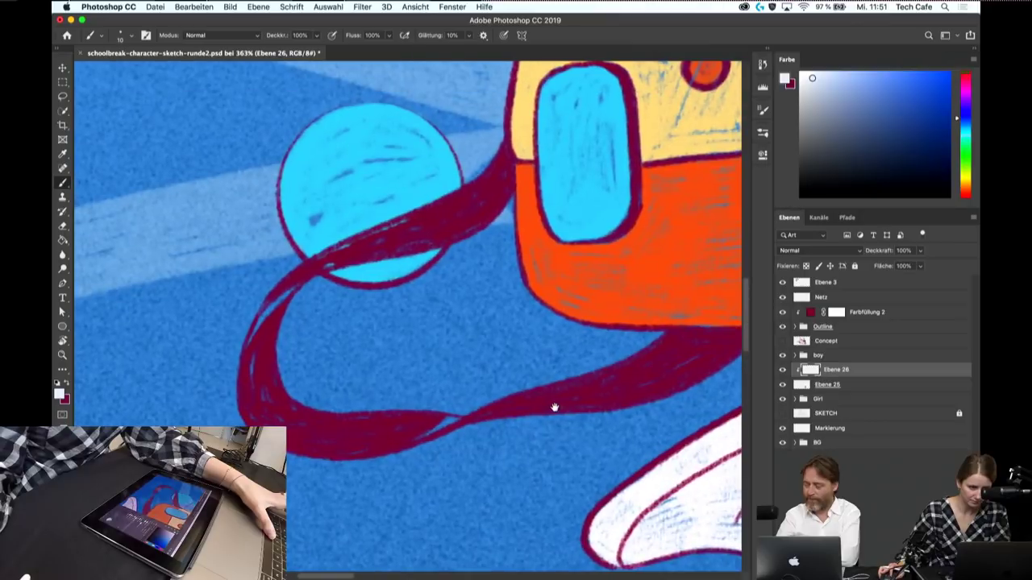
{"action": "left_click_drag", "start_coordinate": [392, 322], "coordinate": [409, 319]}
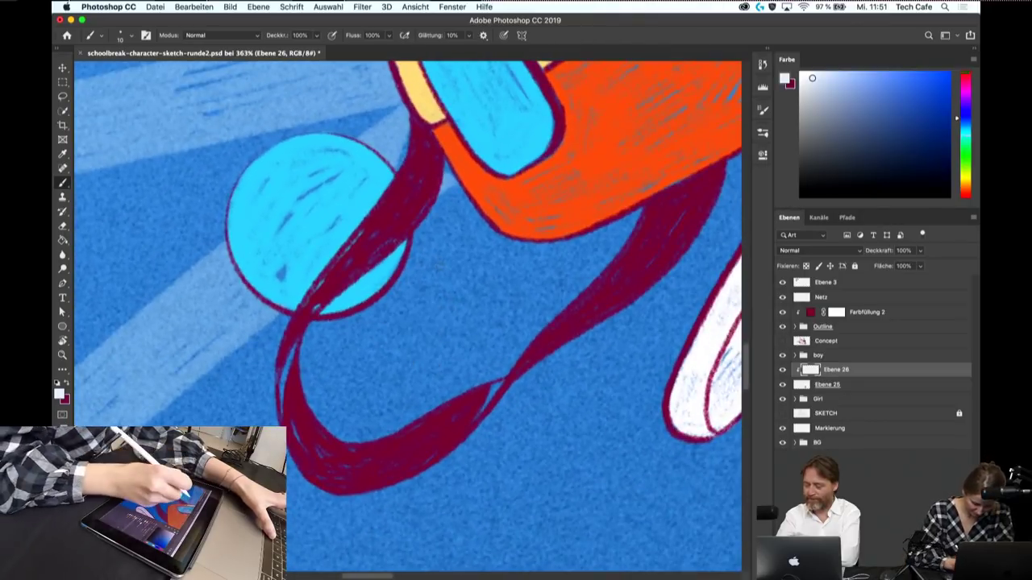
{"action": "left_click_drag", "start_coordinate": [359, 146], "coordinate": [301, 194]}
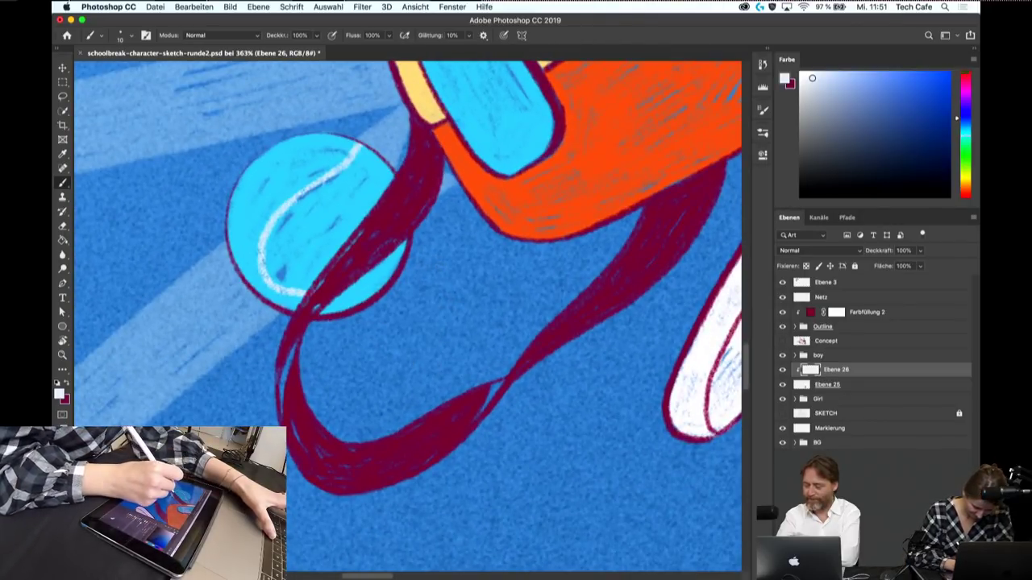
{"action": "key", "text": "ctrl+z"}
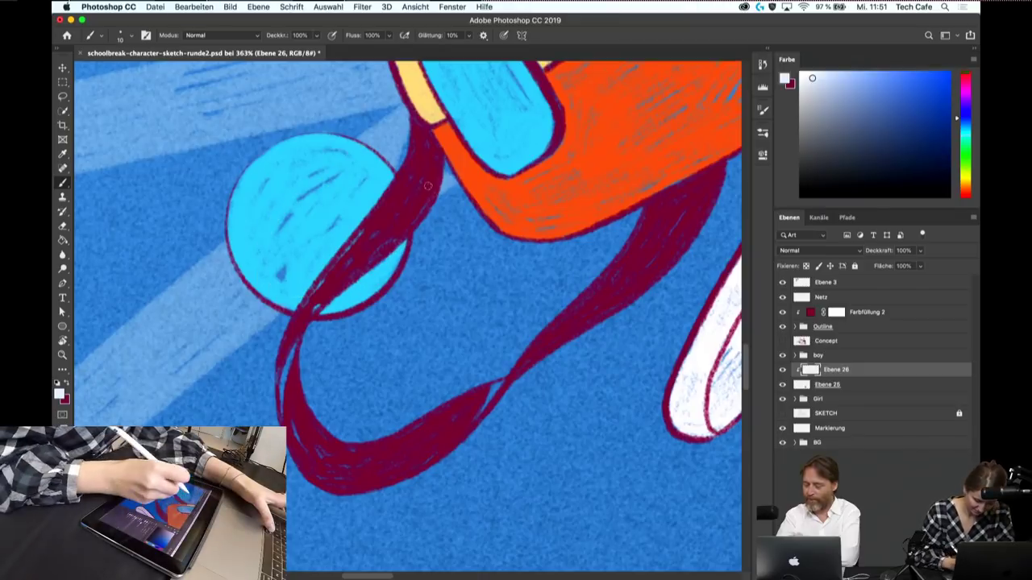
{"action": "mouse_move", "coordinate": [353, 144]}
{"action": "left_mouse_down"}
{"action": "mouse_move", "coordinate": [276, 270]}
{"action": "mouse_move", "coordinate": [375, 282]}
{"action": "mouse_move", "coordinate": [404, 244]}
{"action": "left_mouse_up"}
{"action": "key", "text": "ctrl+z"}
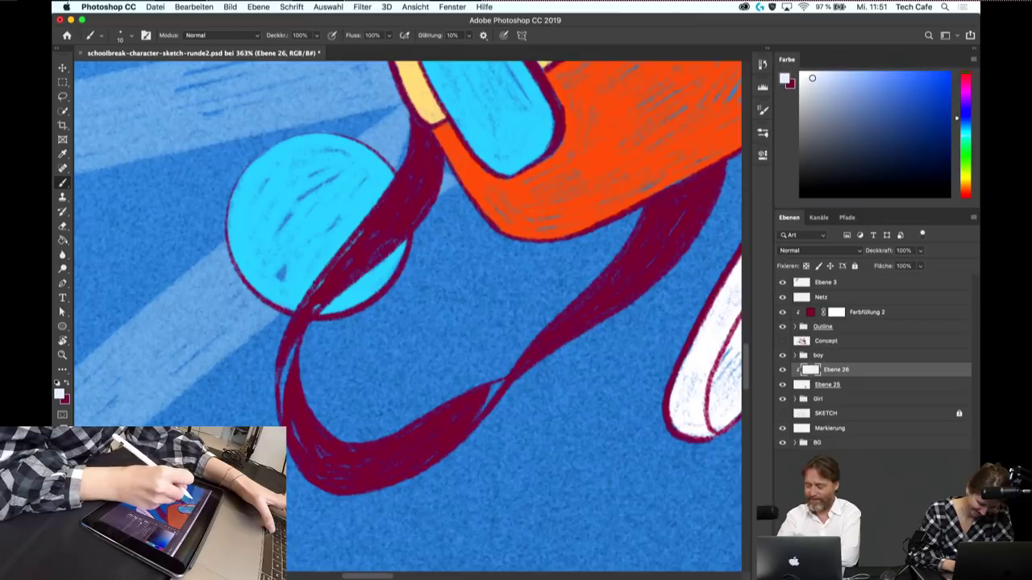
- Redraw the cyan ball's seam as a white S-curve and save the file
{"action": "mouse_move", "coordinate": [319, 198]}
{"action": "left_mouse_down"}
{"action": "mouse_move", "coordinate": [286, 270]}
{"action": "mouse_move", "coordinate": [375, 290]}
{"action": "mouse_move", "coordinate": [399, 262]}
{"action": "left_mouse_up"}
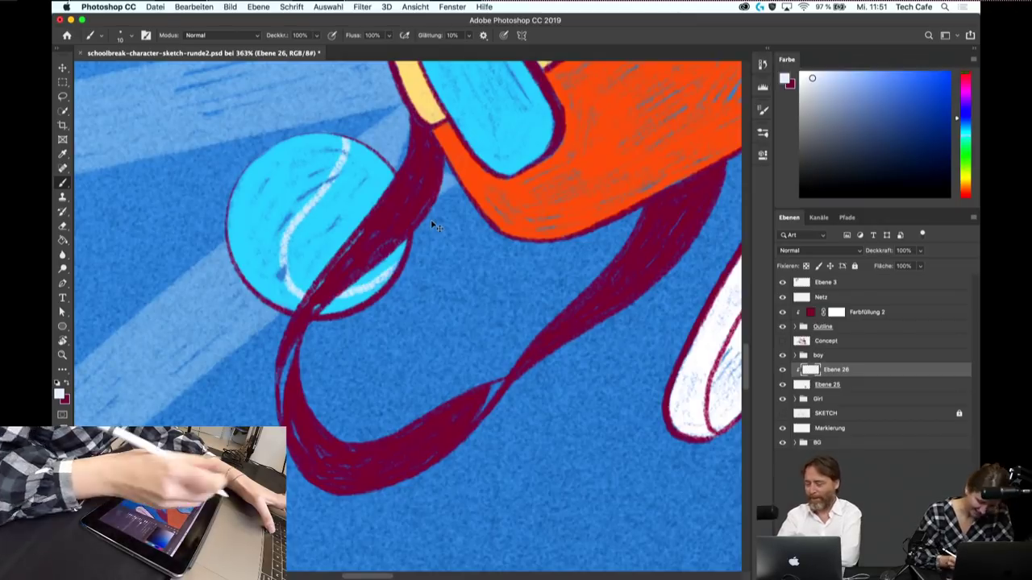
{"action": "key", "text": "ctrl+z"}
{"action": "mouse_move", "coordinate": [333, 144]}
{"action": "left_mouse_down"}
{"action": "mouse_move", "coordinate": [283, 229]}
{"action": "mouse_move", "coordinate": [306, 291]}
{"action": "left_mouse_up"}
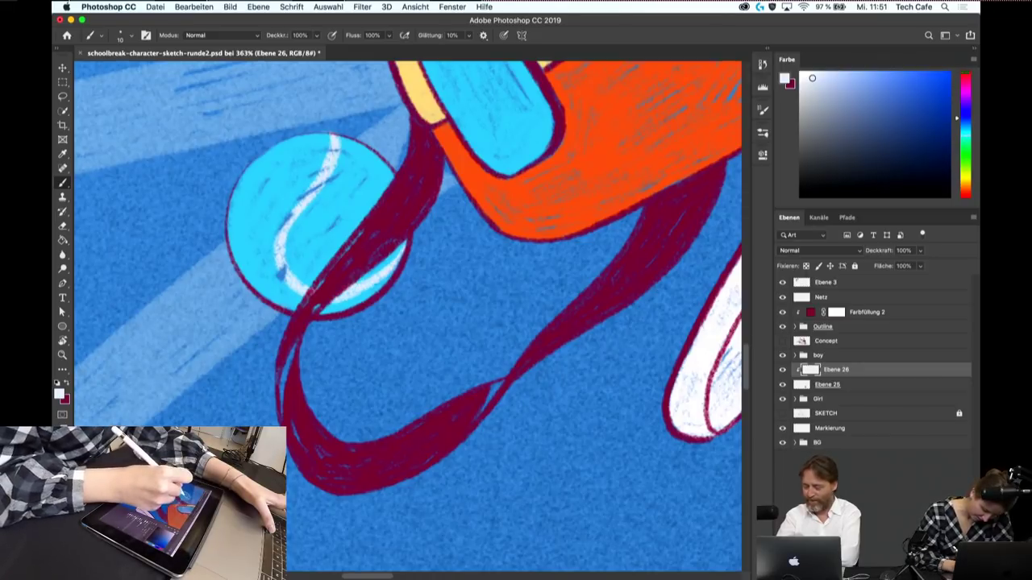
{"action": "key", "text": "super+s"}
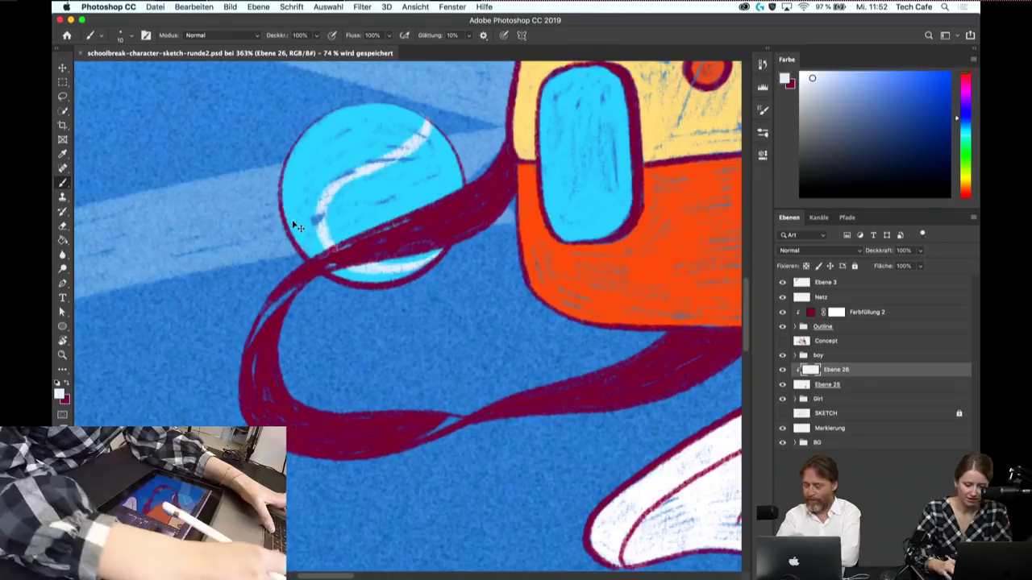
- At 50% zoom, hide the Ebene 3 swatch layer, save, and recentre the illustration
{"action": "key", "text": "super+minus"}
{"action": "key", "text": "super+minus"}
{"action": "key", "text": "super+minus"}
{"action": "key", "text": "super+minus"}
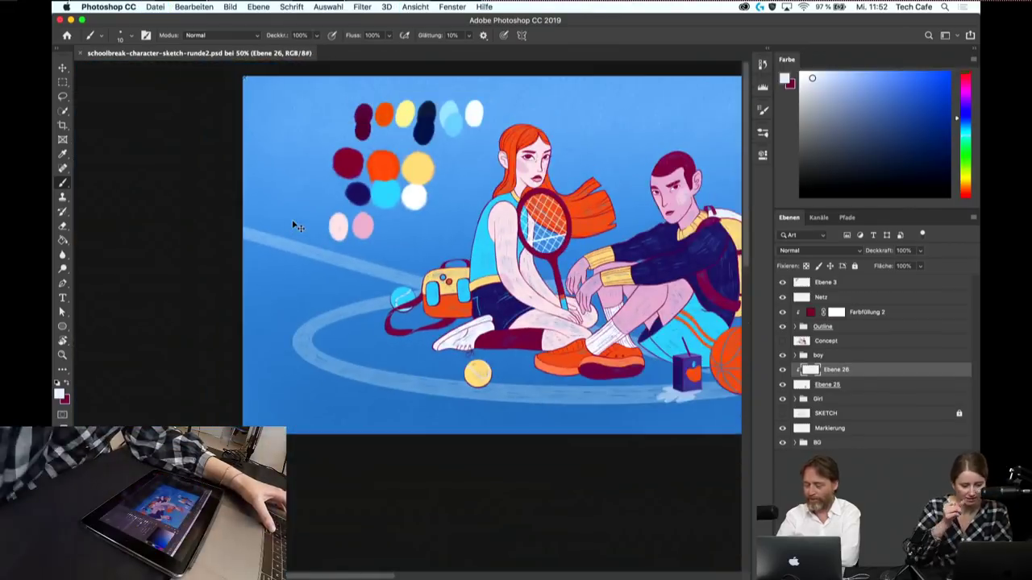
{"action": "left_click_drag", "start_coordinate": [406, 205], "coordinate": [267, 222]}
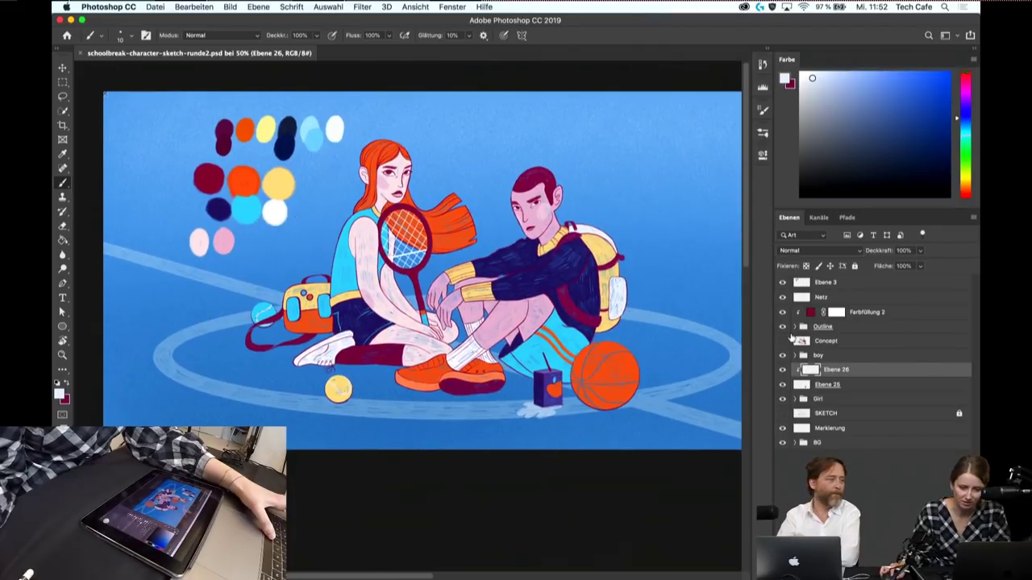
{"action": "left_click", "coordinate": [782, 282]}
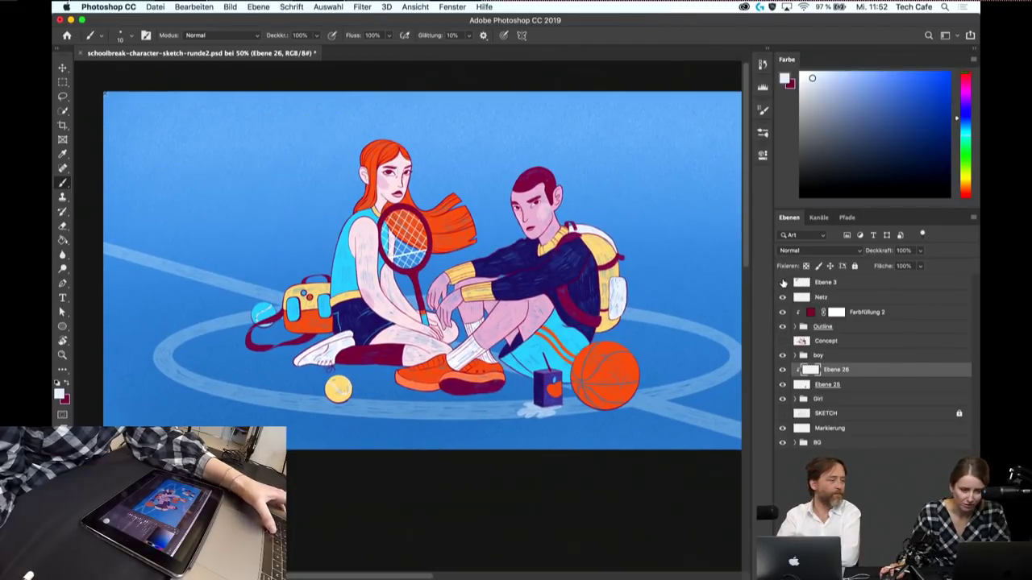
{"action": "key", "text": "ctrl+s"}
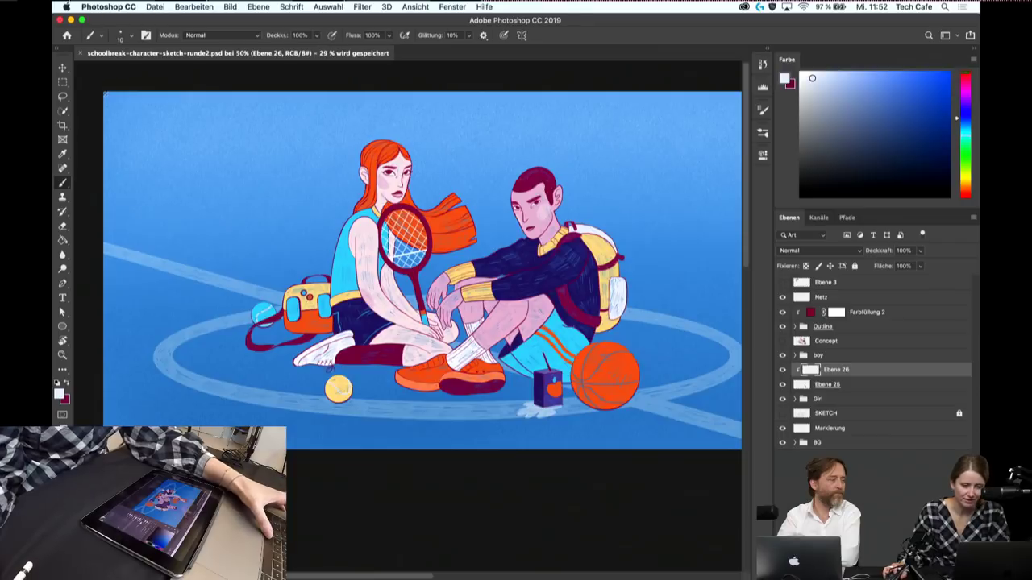
{"action": "left_click_drag", "start_coordinate": [601, 310], "coordinate": [558, 308]}
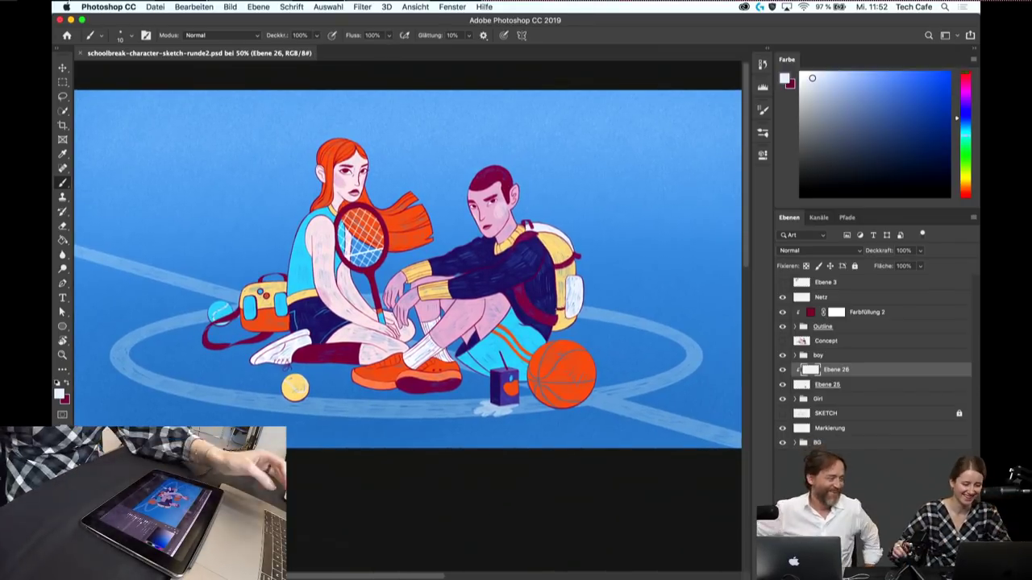
{"action": "left_click_drag", "start_coordinate": [536, 302], "coordinate": [554, 296]}
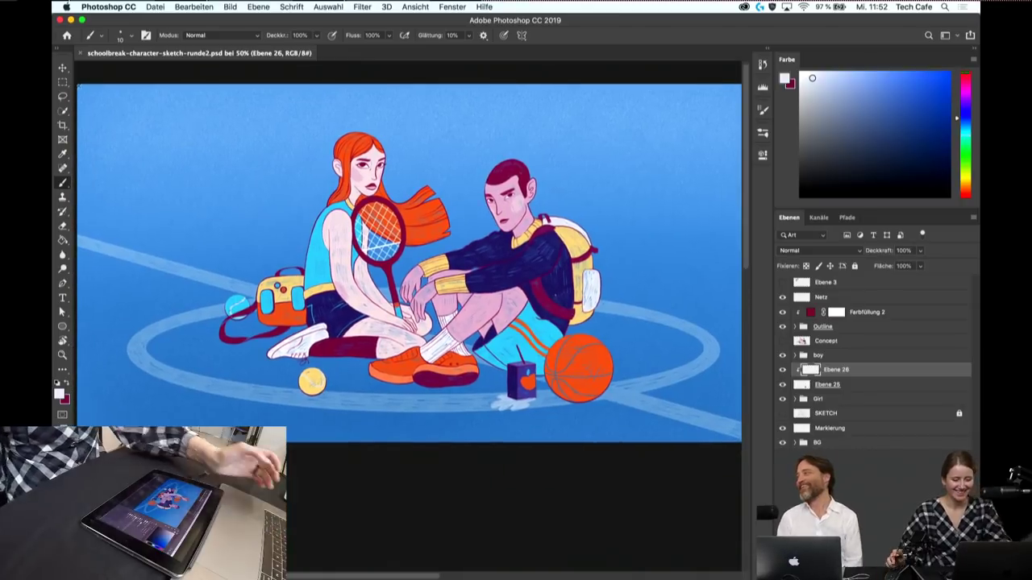